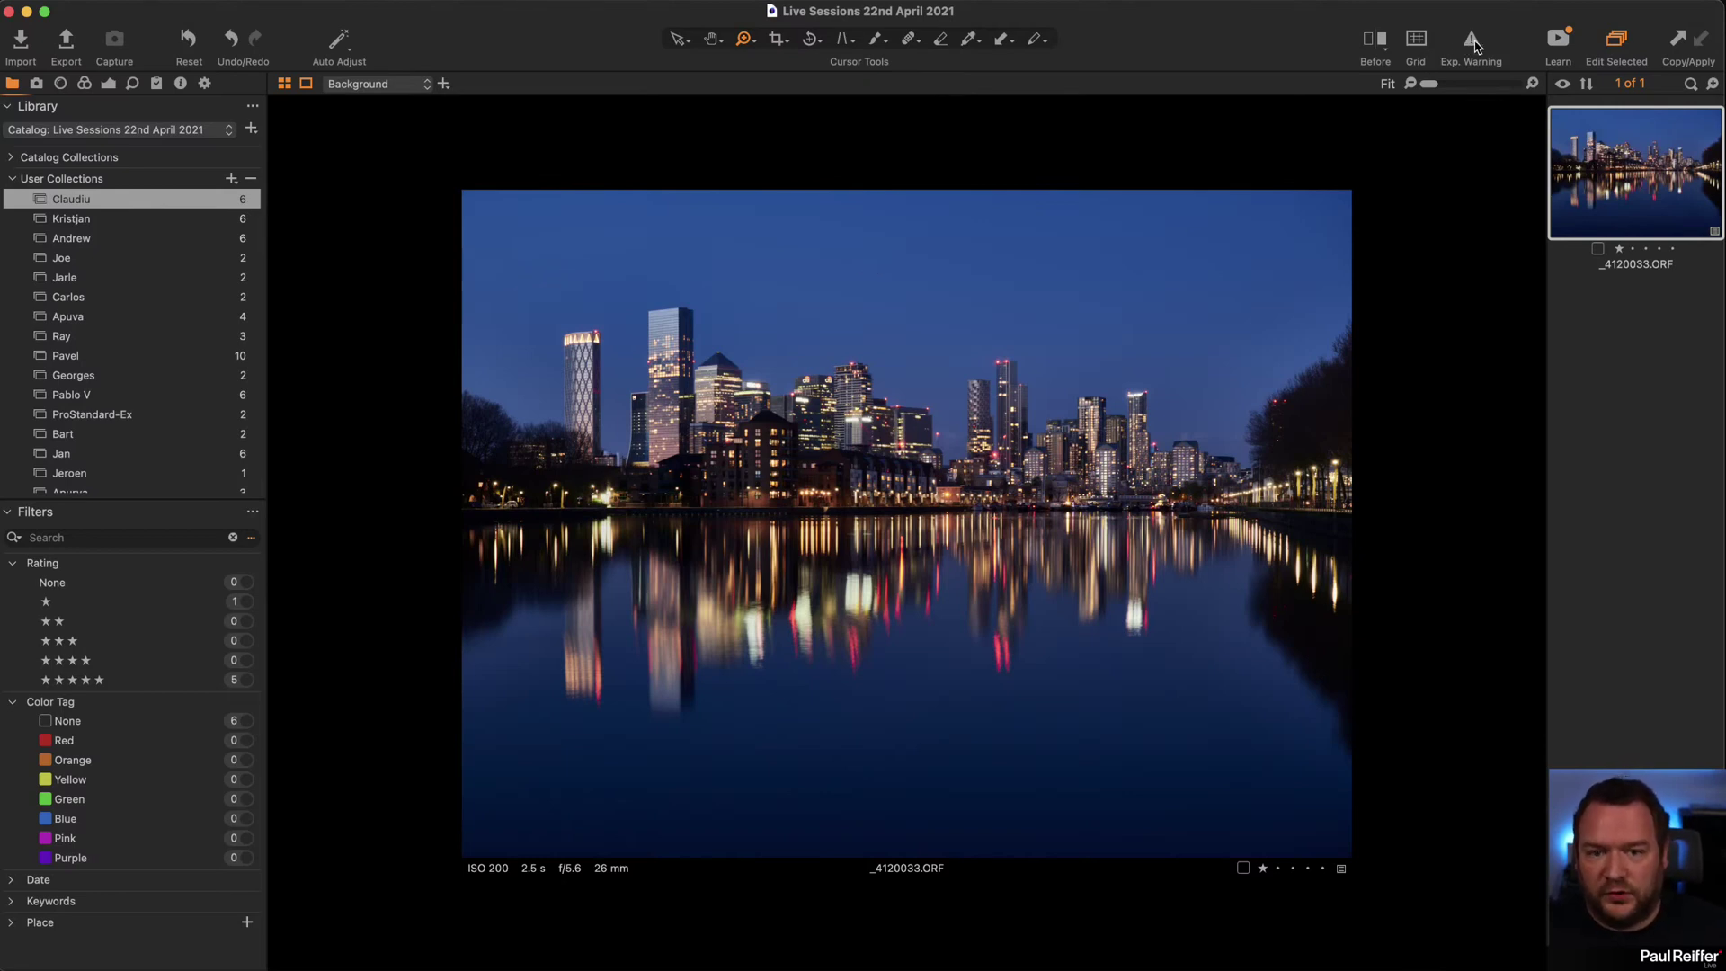
Turn on the exposure warning and compare the red rooftop lights on the tall tower with it hidden and shown.
click(1472, 42)
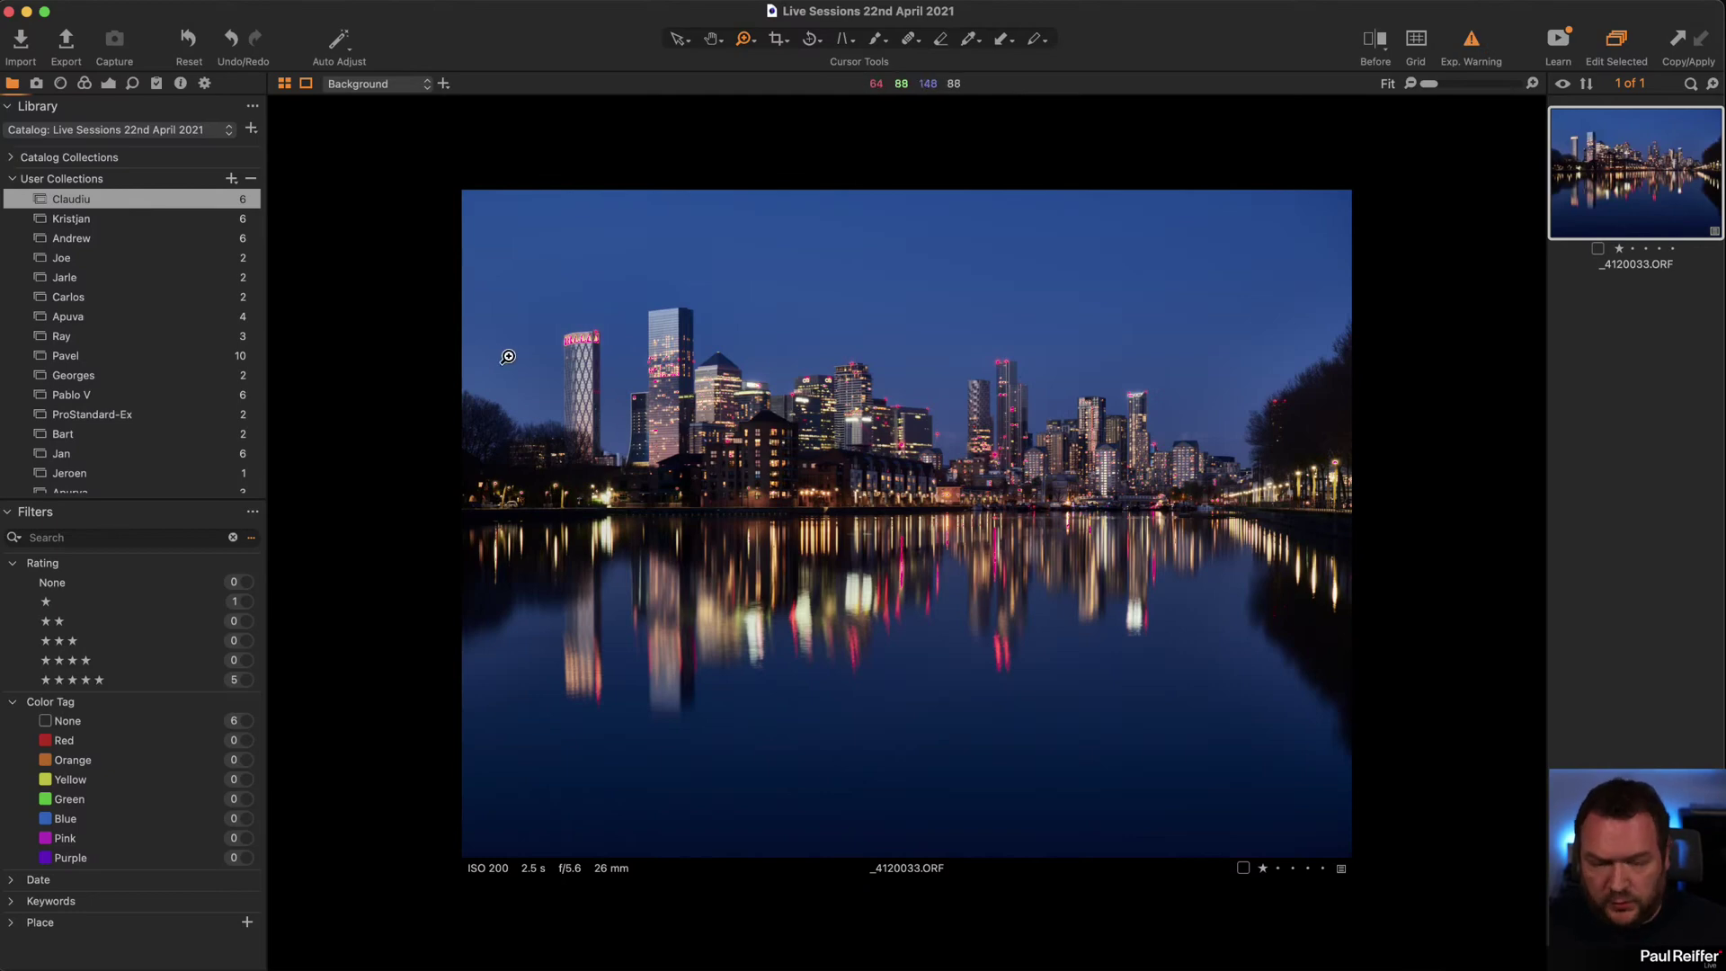
drag(663, 267, 1057, 503)
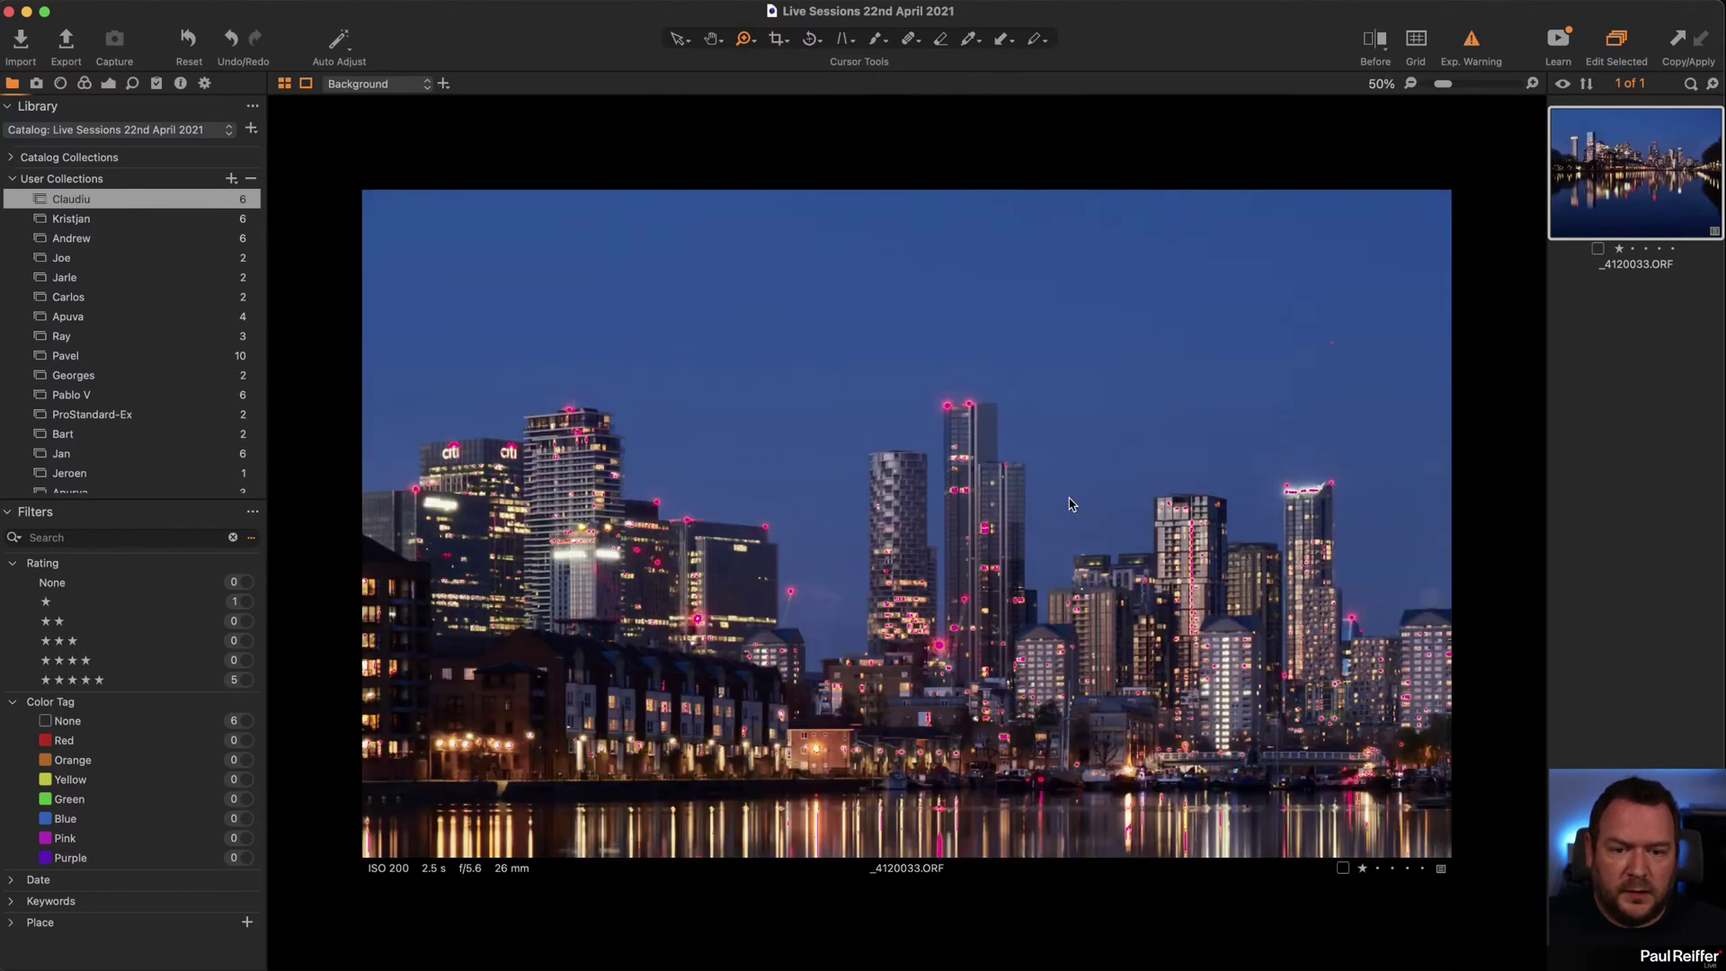
click(996, 513)
click(848, 472)
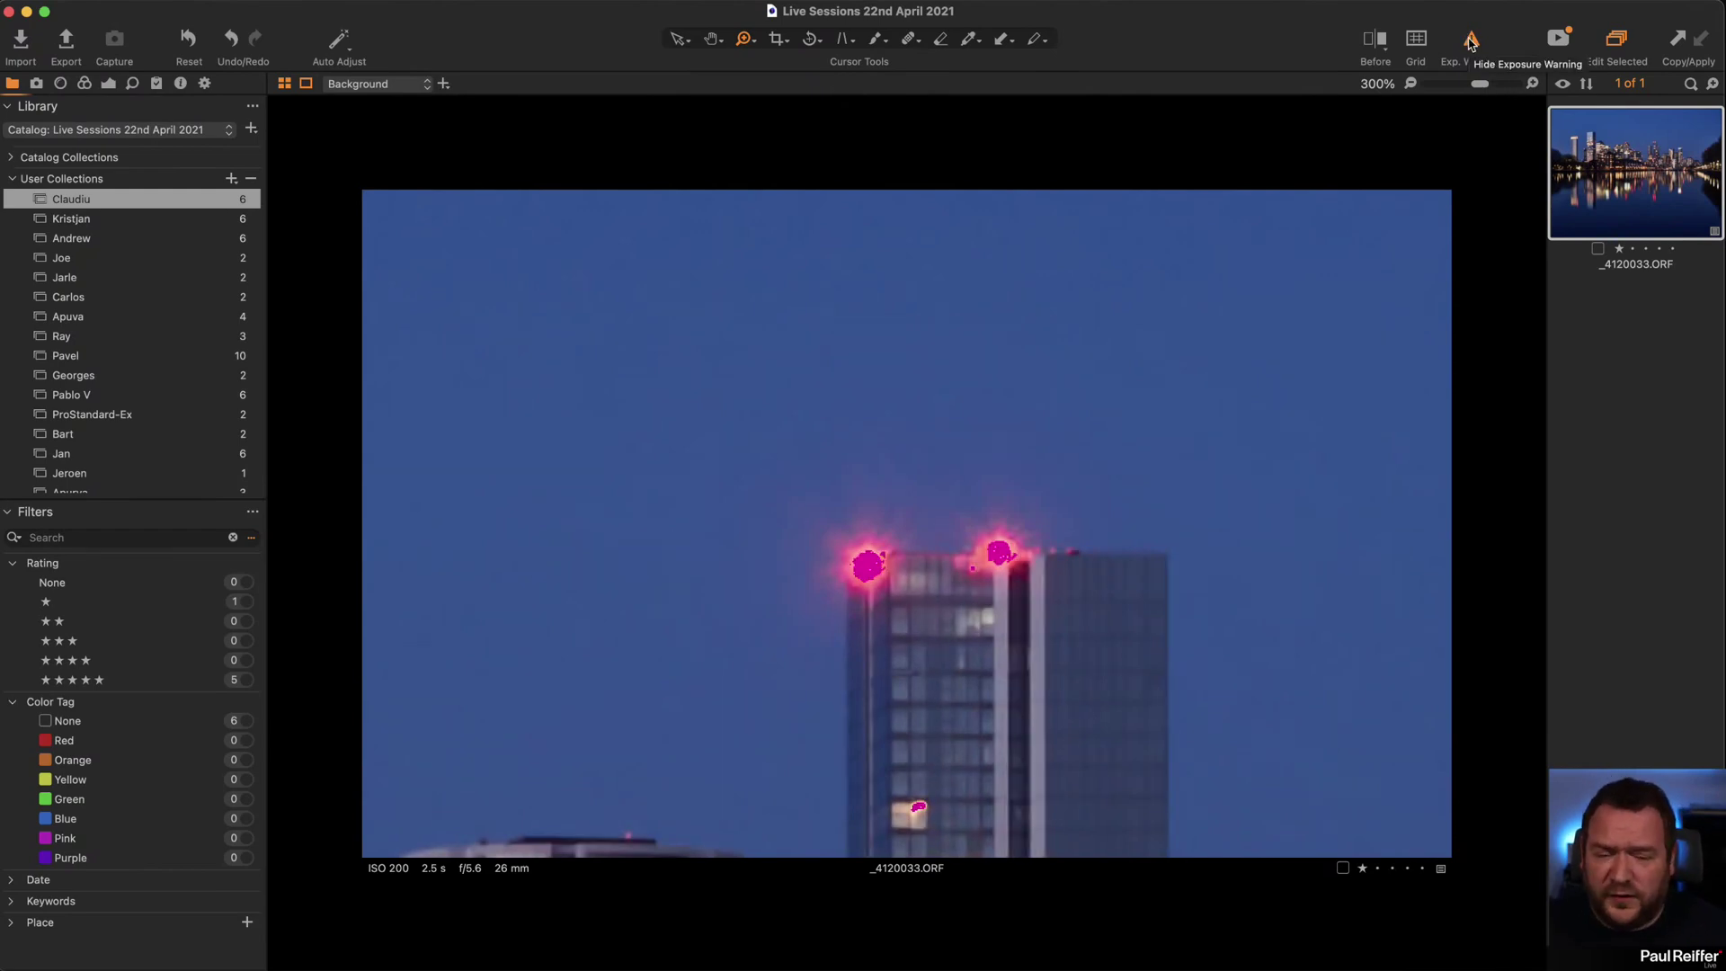
click(1471, 42)
click(1472, 45)
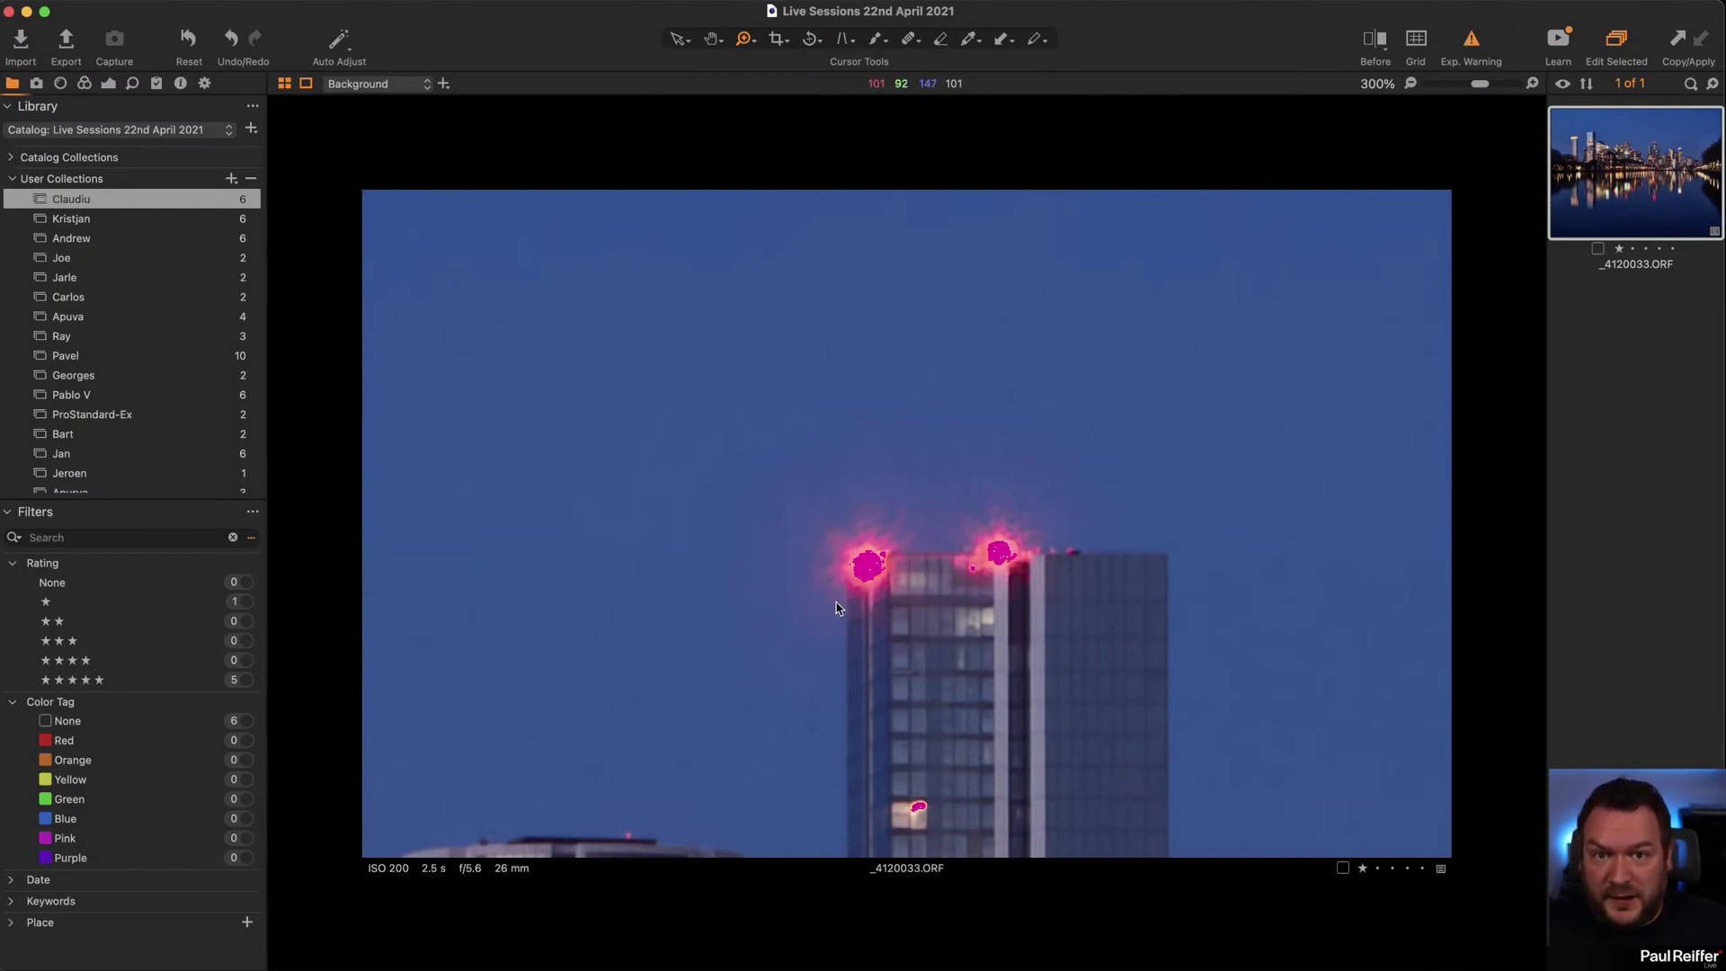
Add a new empty adjustment layer and undo a test mask stroke painted in the sky with a smaller brush.
click(113, 86)
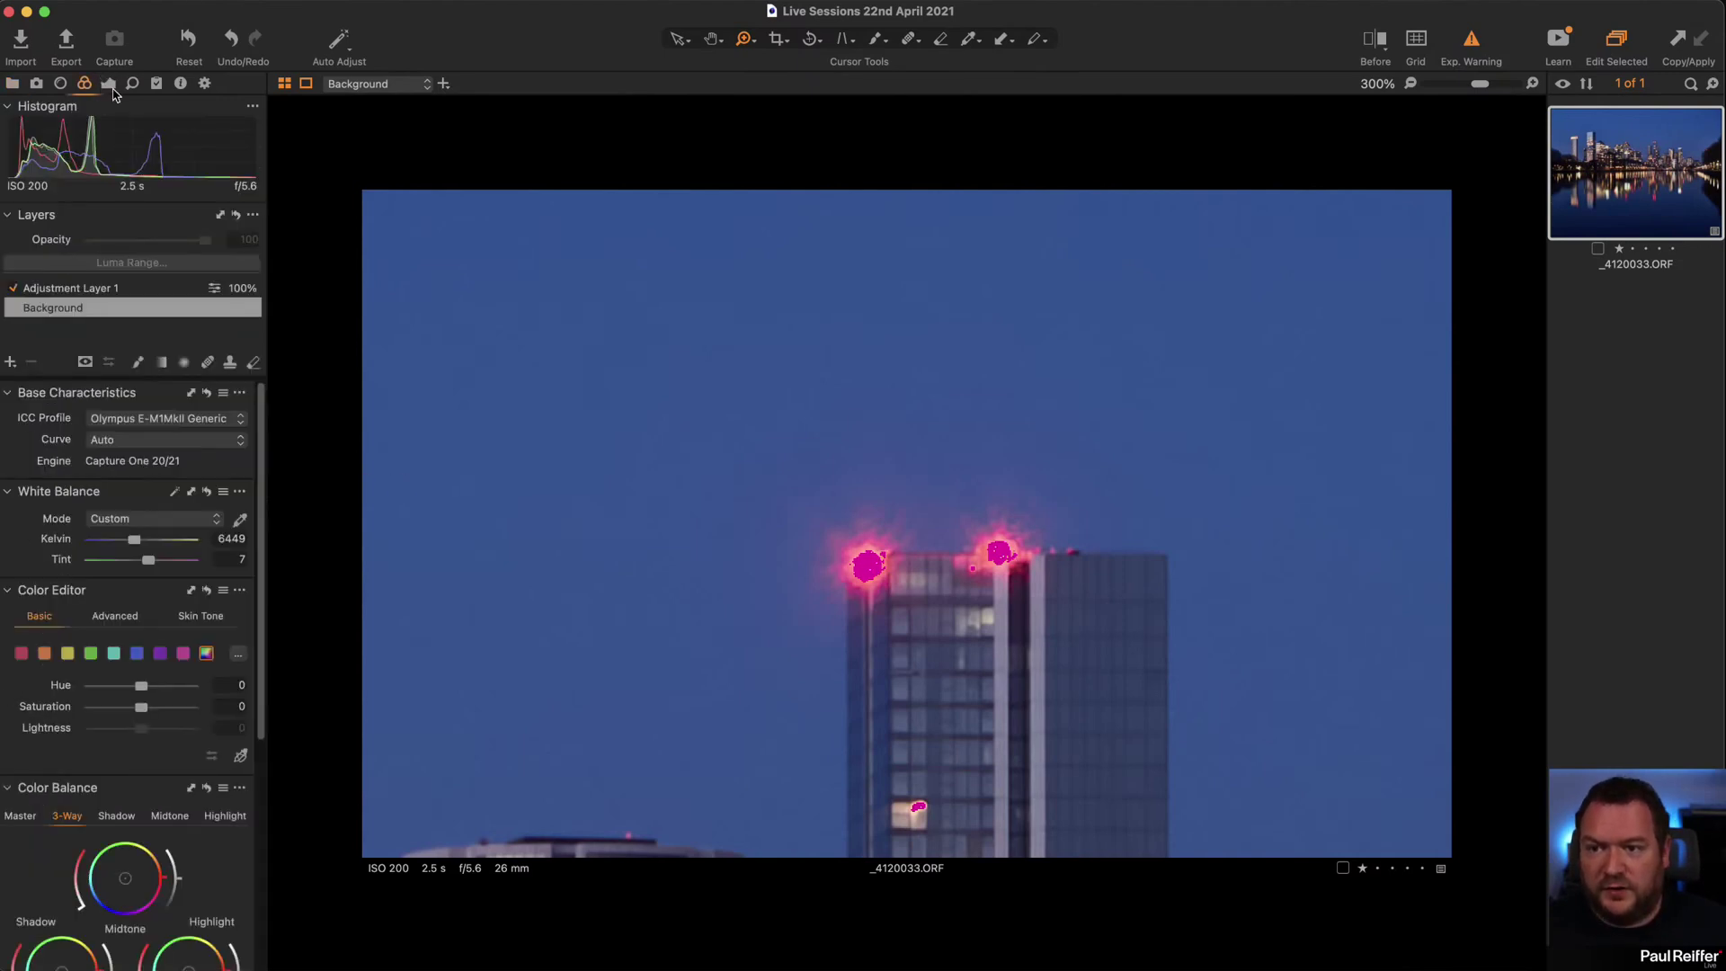
click(9, 362)
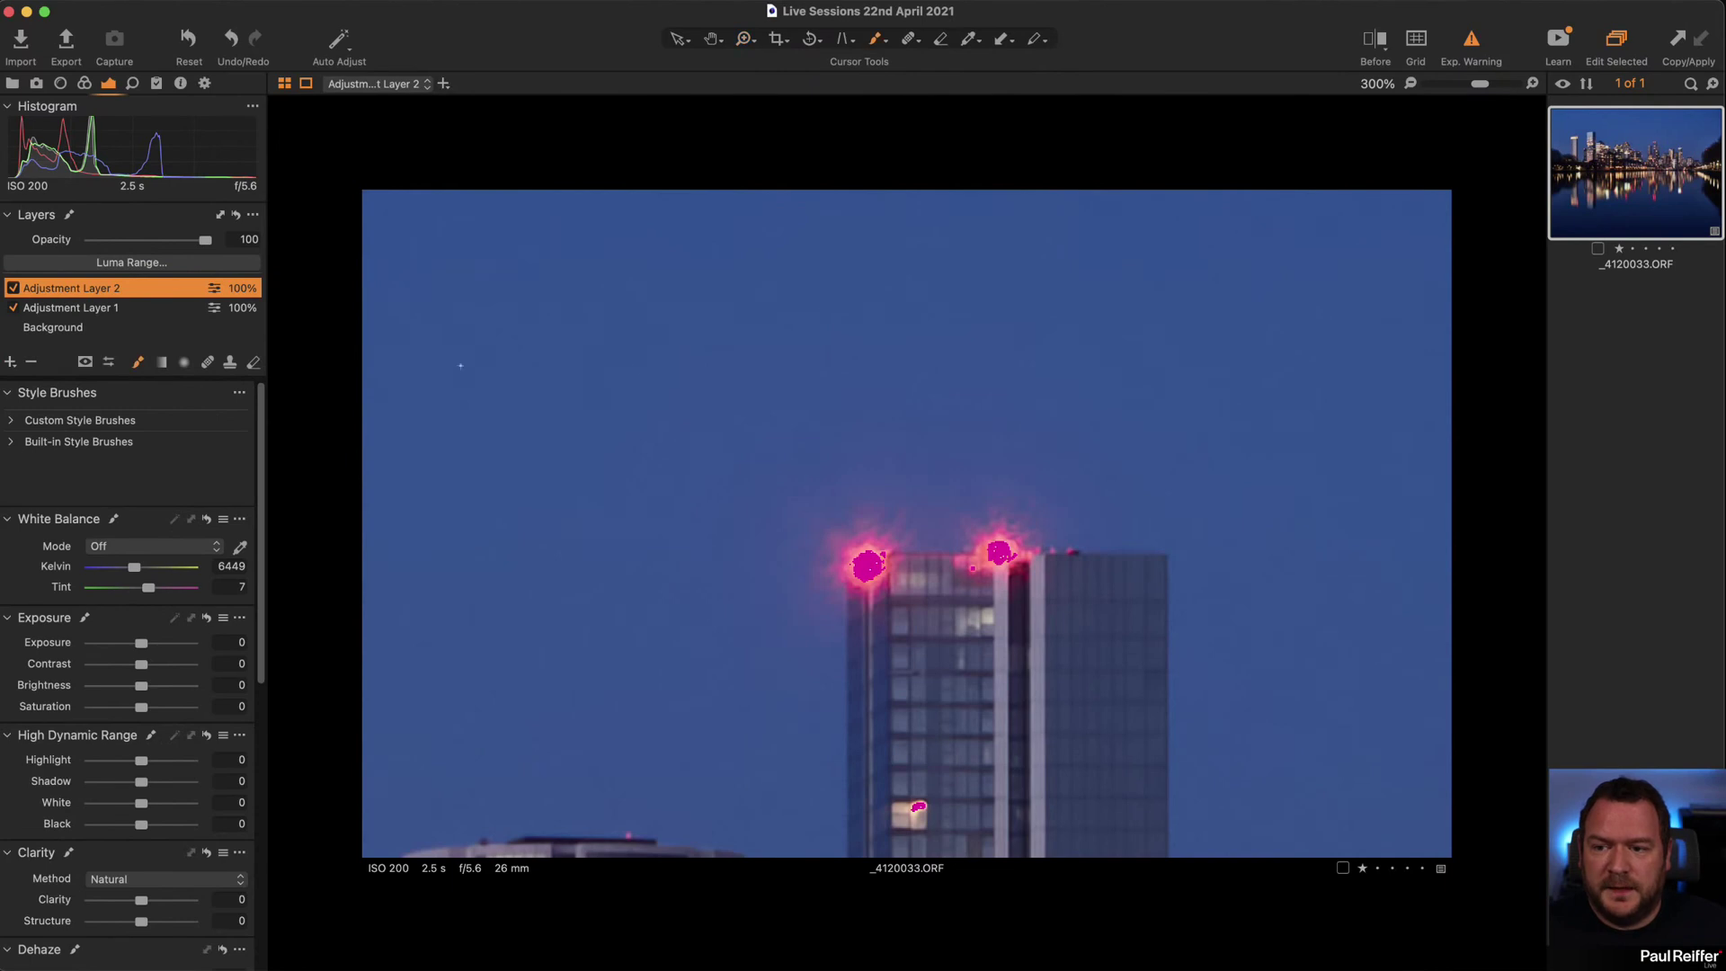
right_click(669, 395)
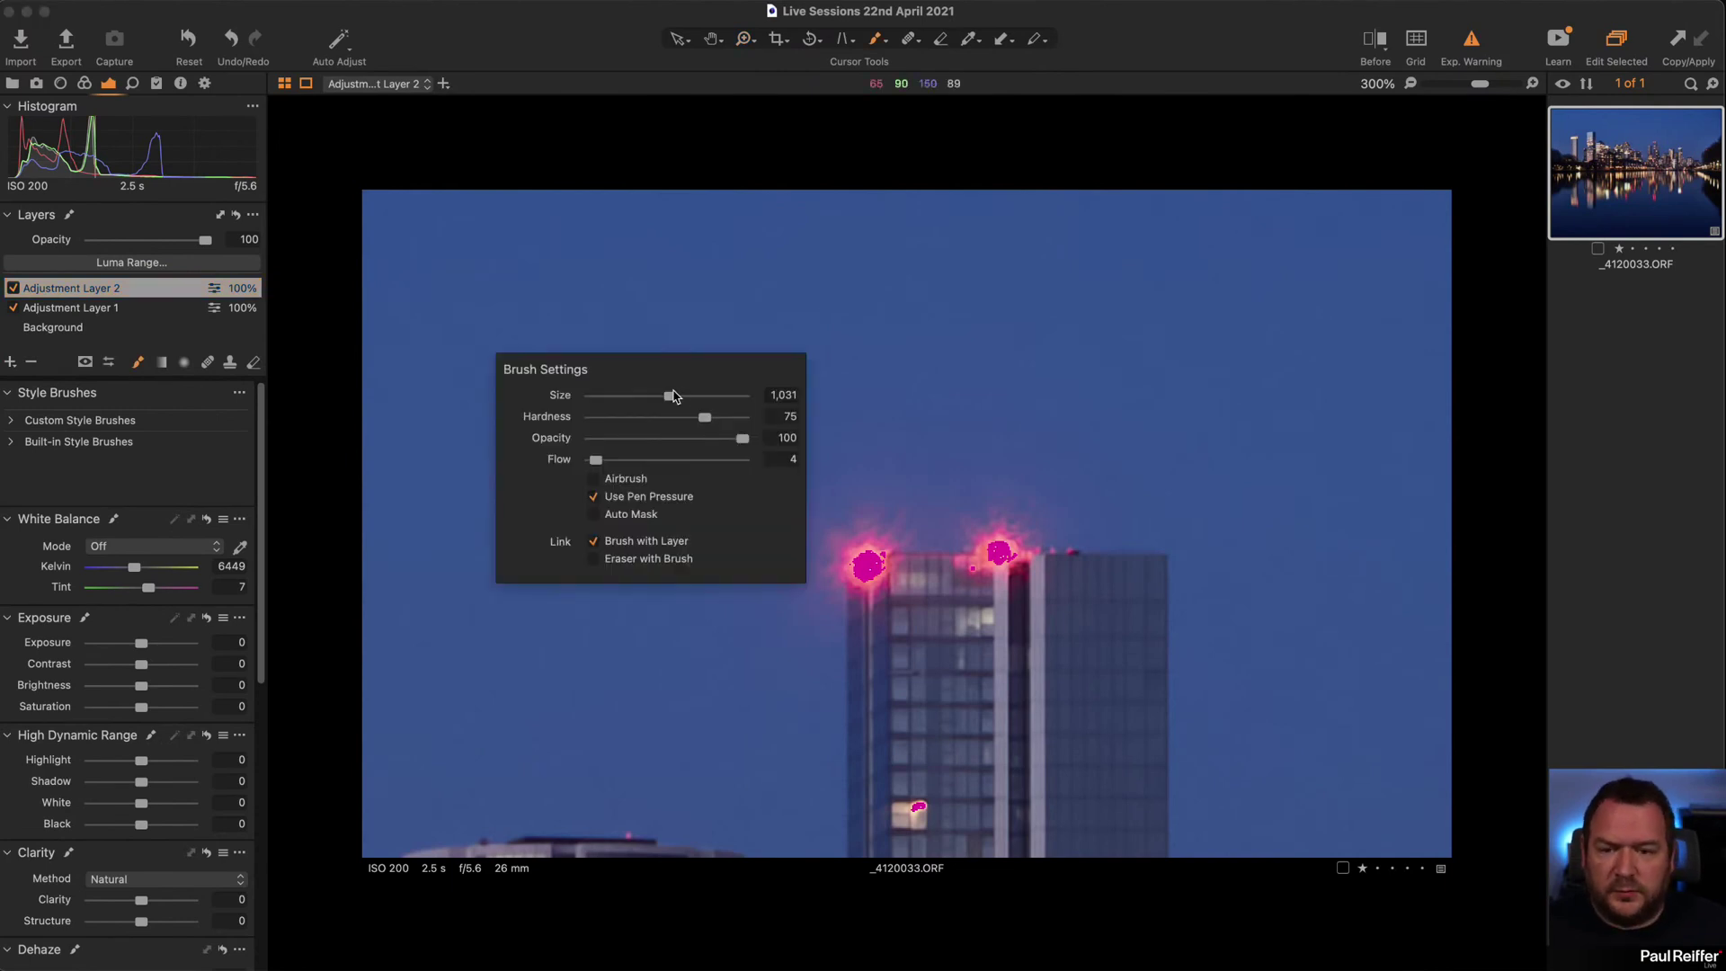
mouse_move(674, 395)
mouse_down()
mouse_move(601, 397)
mouse_move(488, 441)
mouse_move(786, 398)
mouse_move(587, 465)
mouse_move(629, 398)
mouse_move(660, 441)
mouse_move(645, 457)
mouse_move(695, 478)
mouse_move(604, 434)
mouse_up()
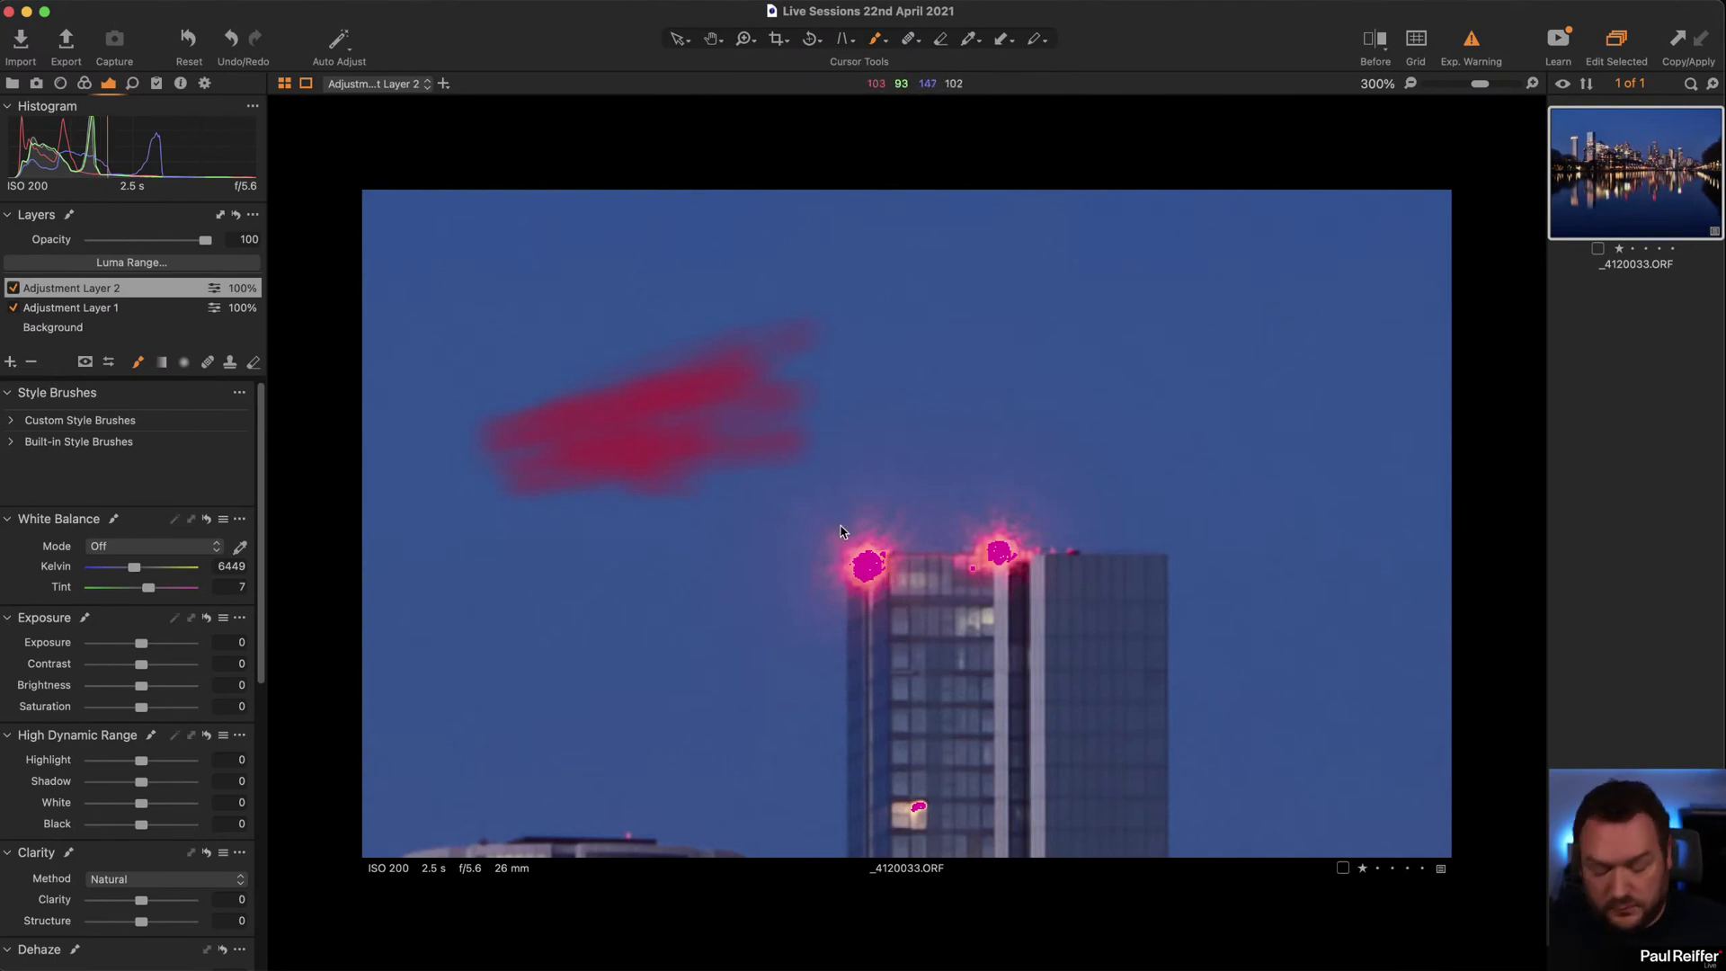
key(super+z)
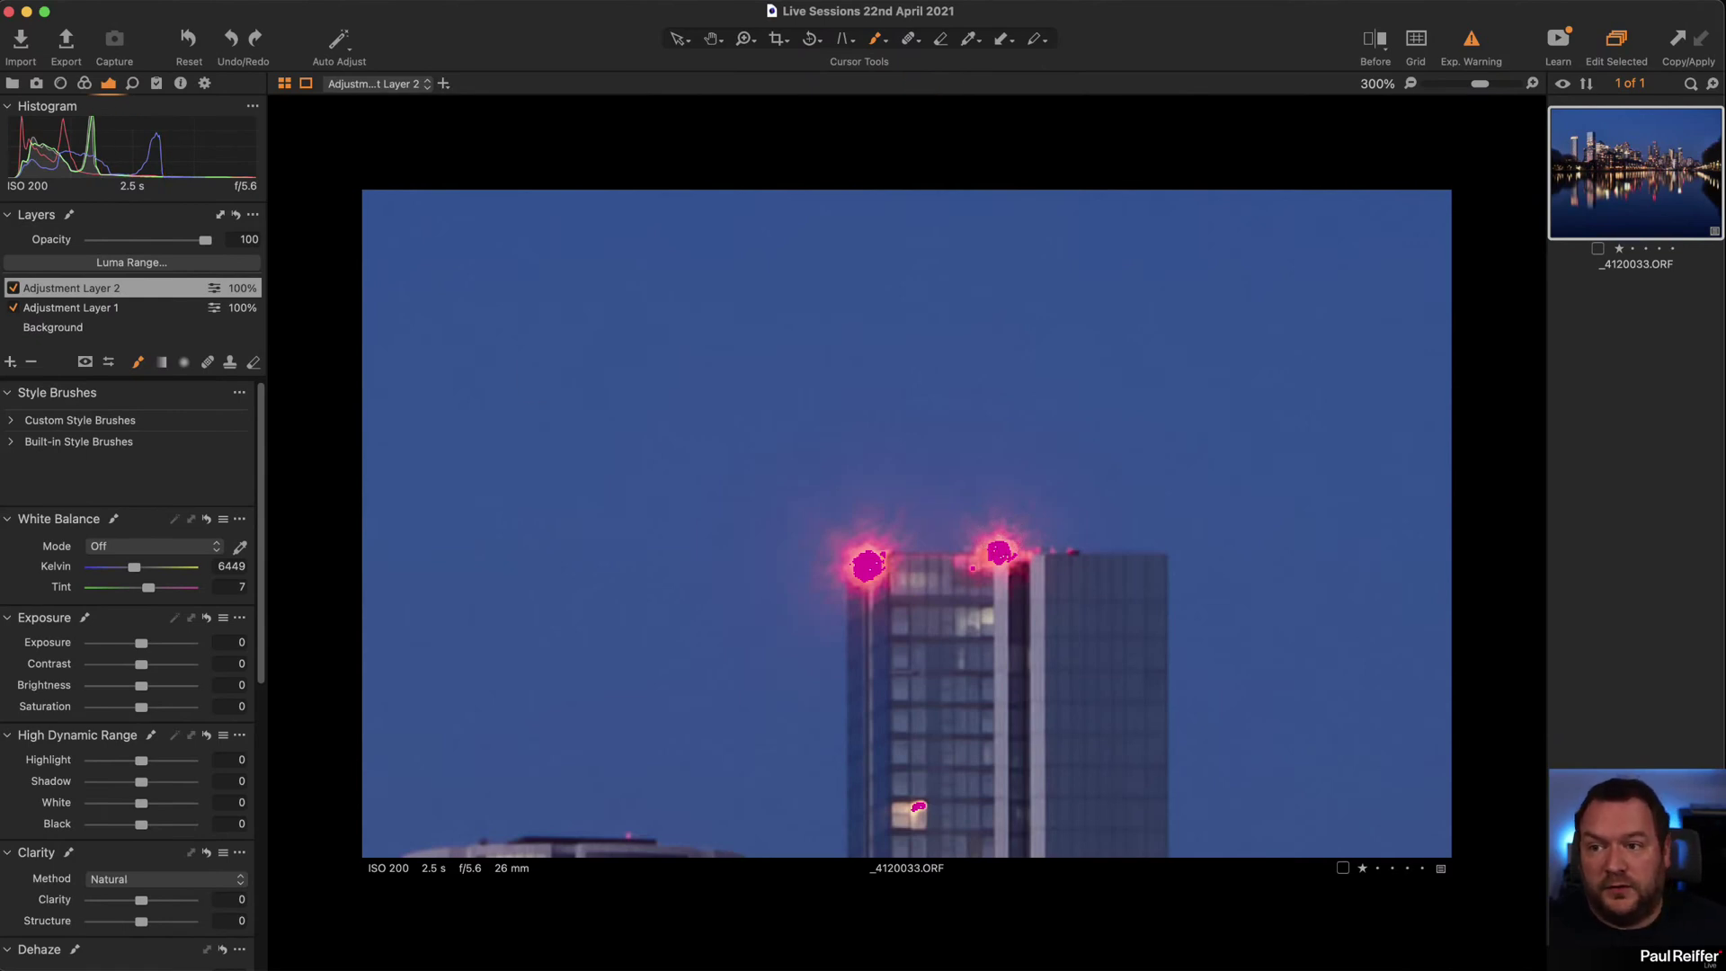
Review the Display and Processing hardware acceleration choices in the general preferences, keeping both on Auto.
click(40, 46)
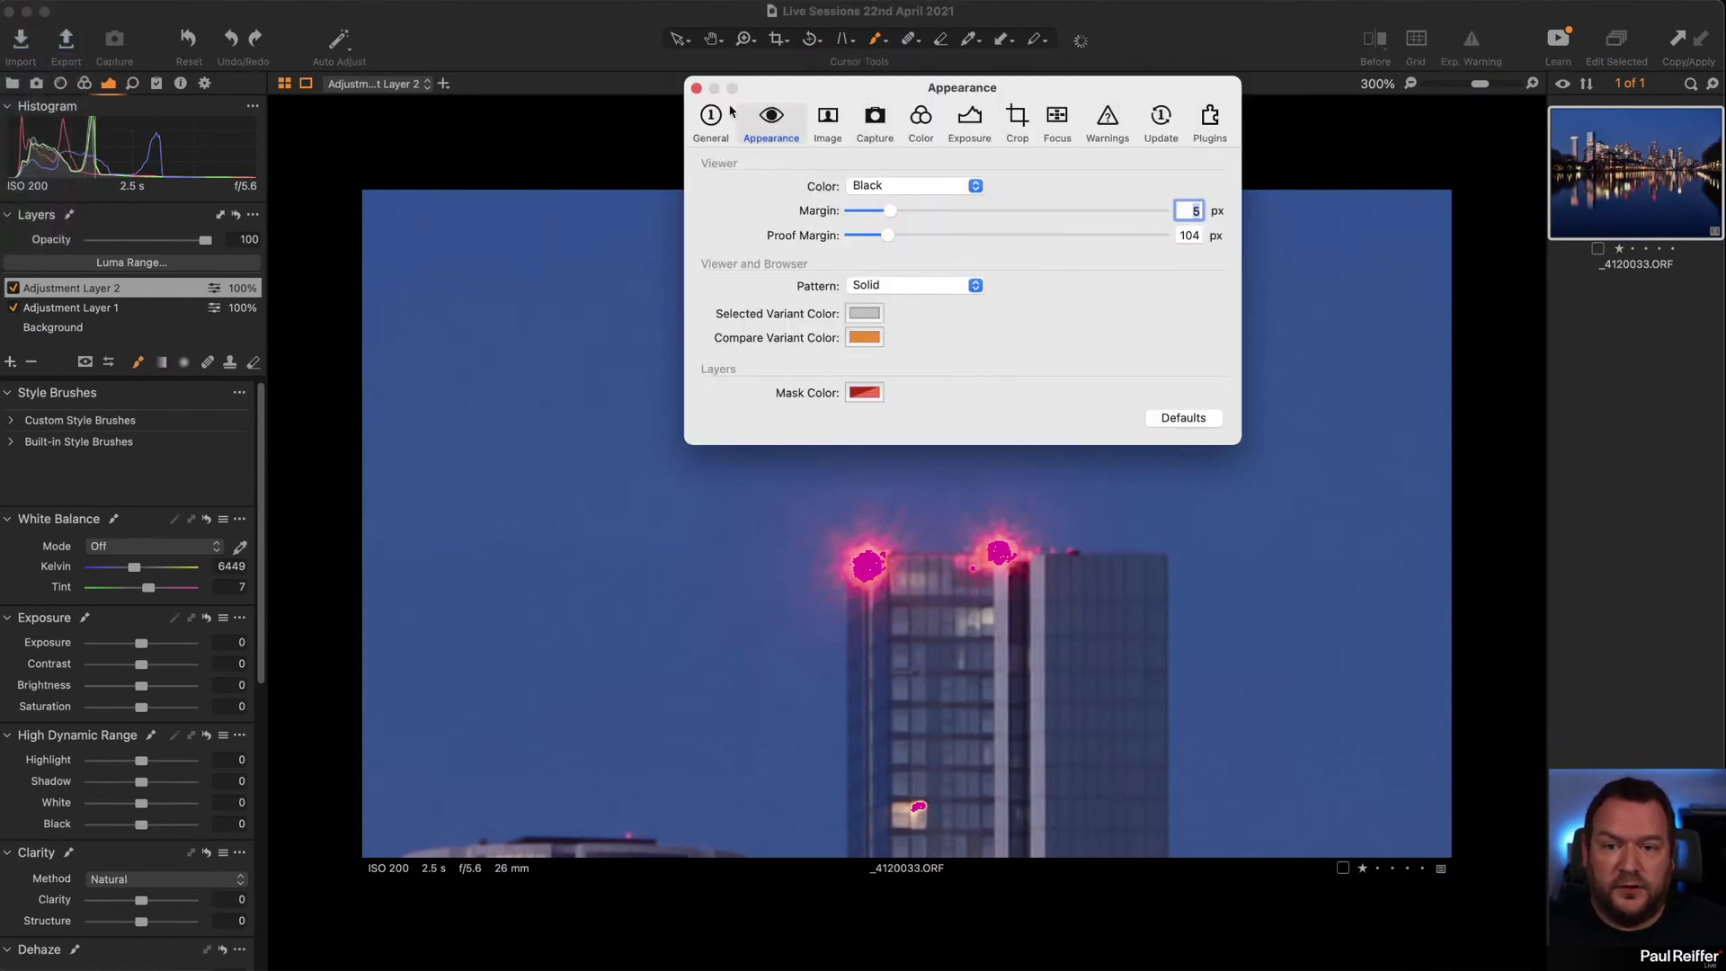
click(711, 130)
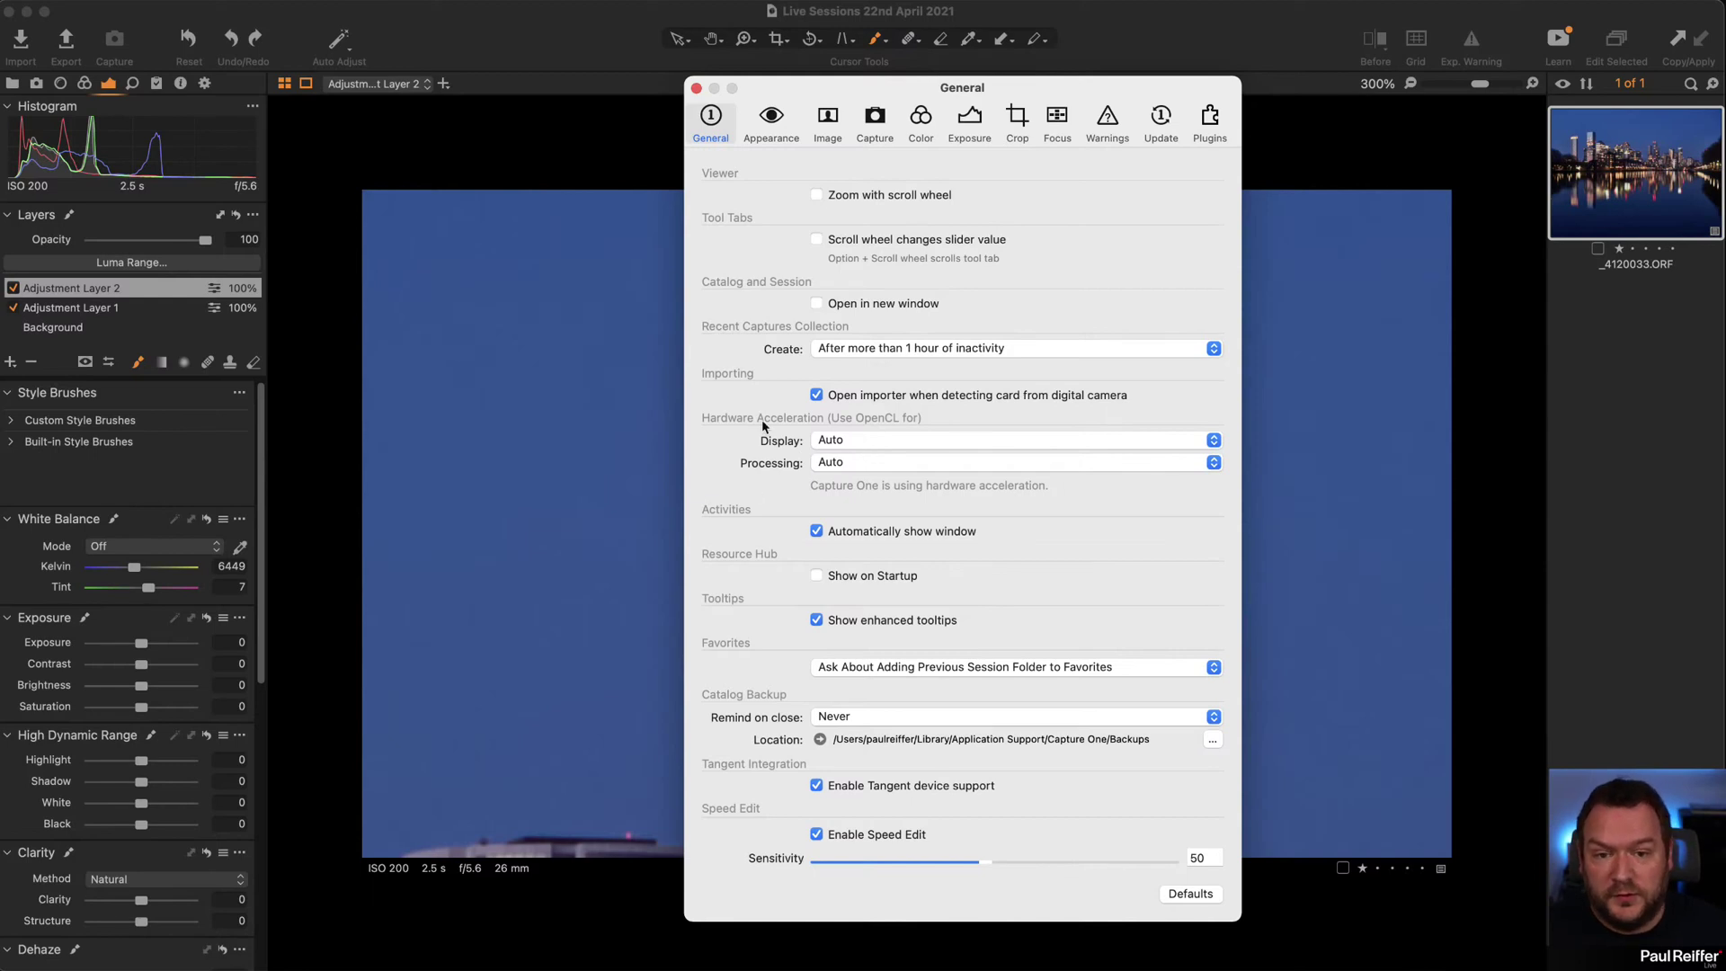
click(851, 441)
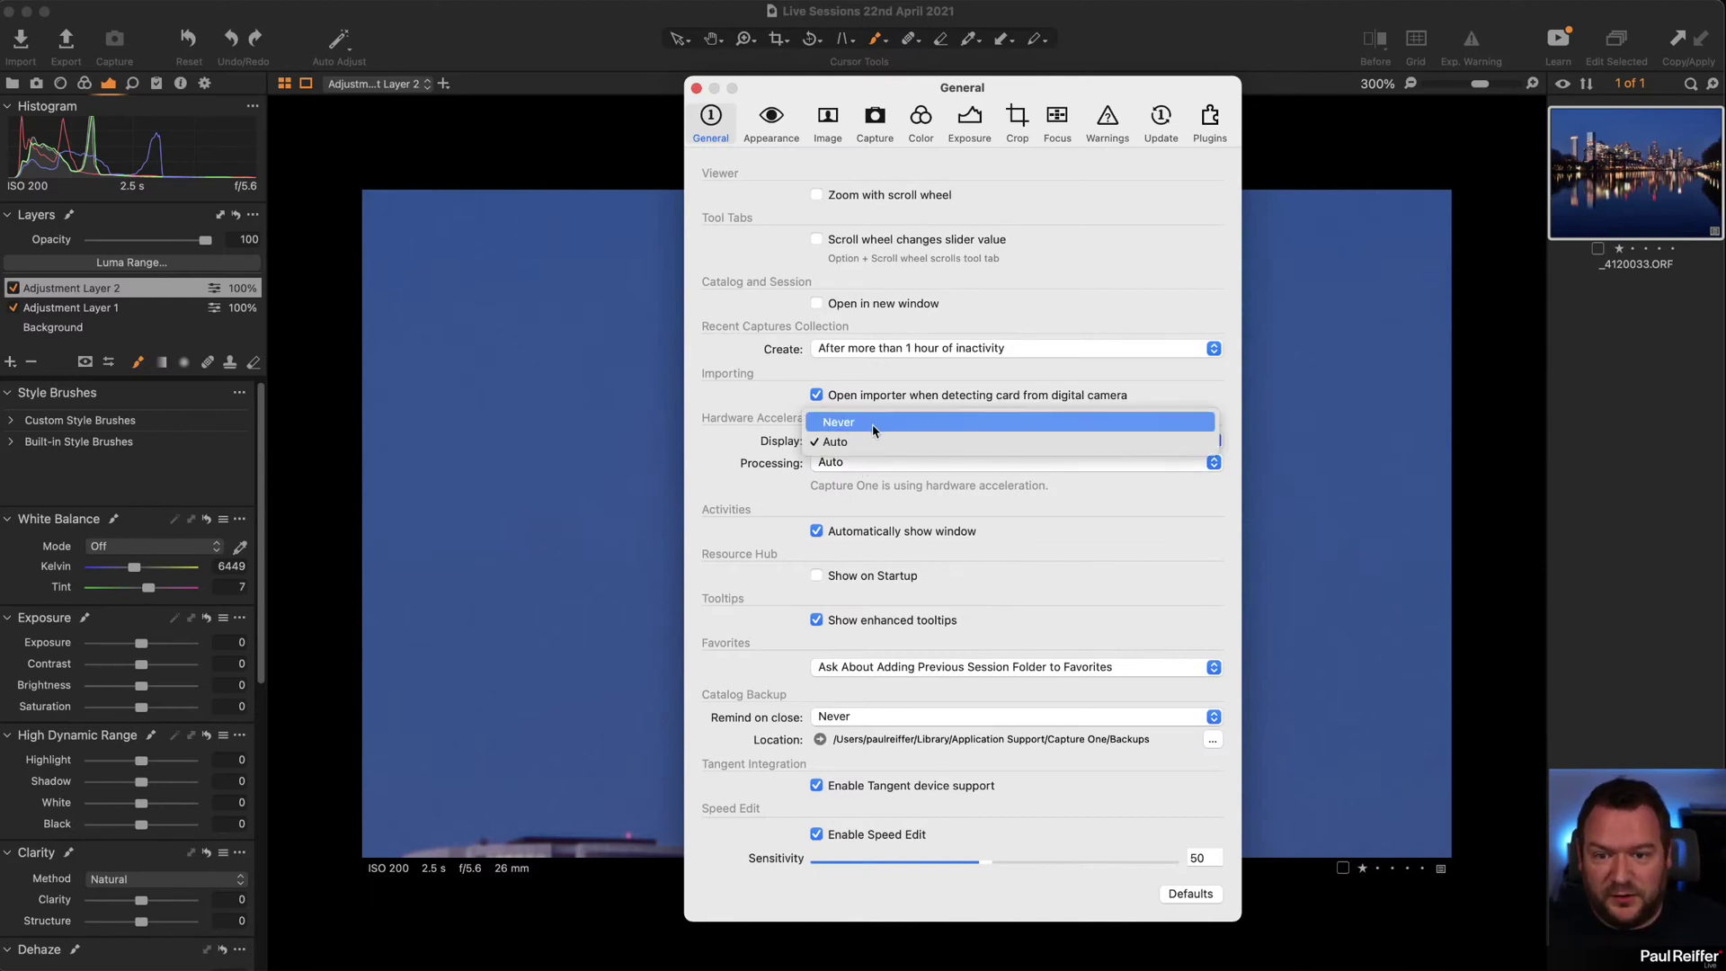
click(853, 442)
click(865, 464)
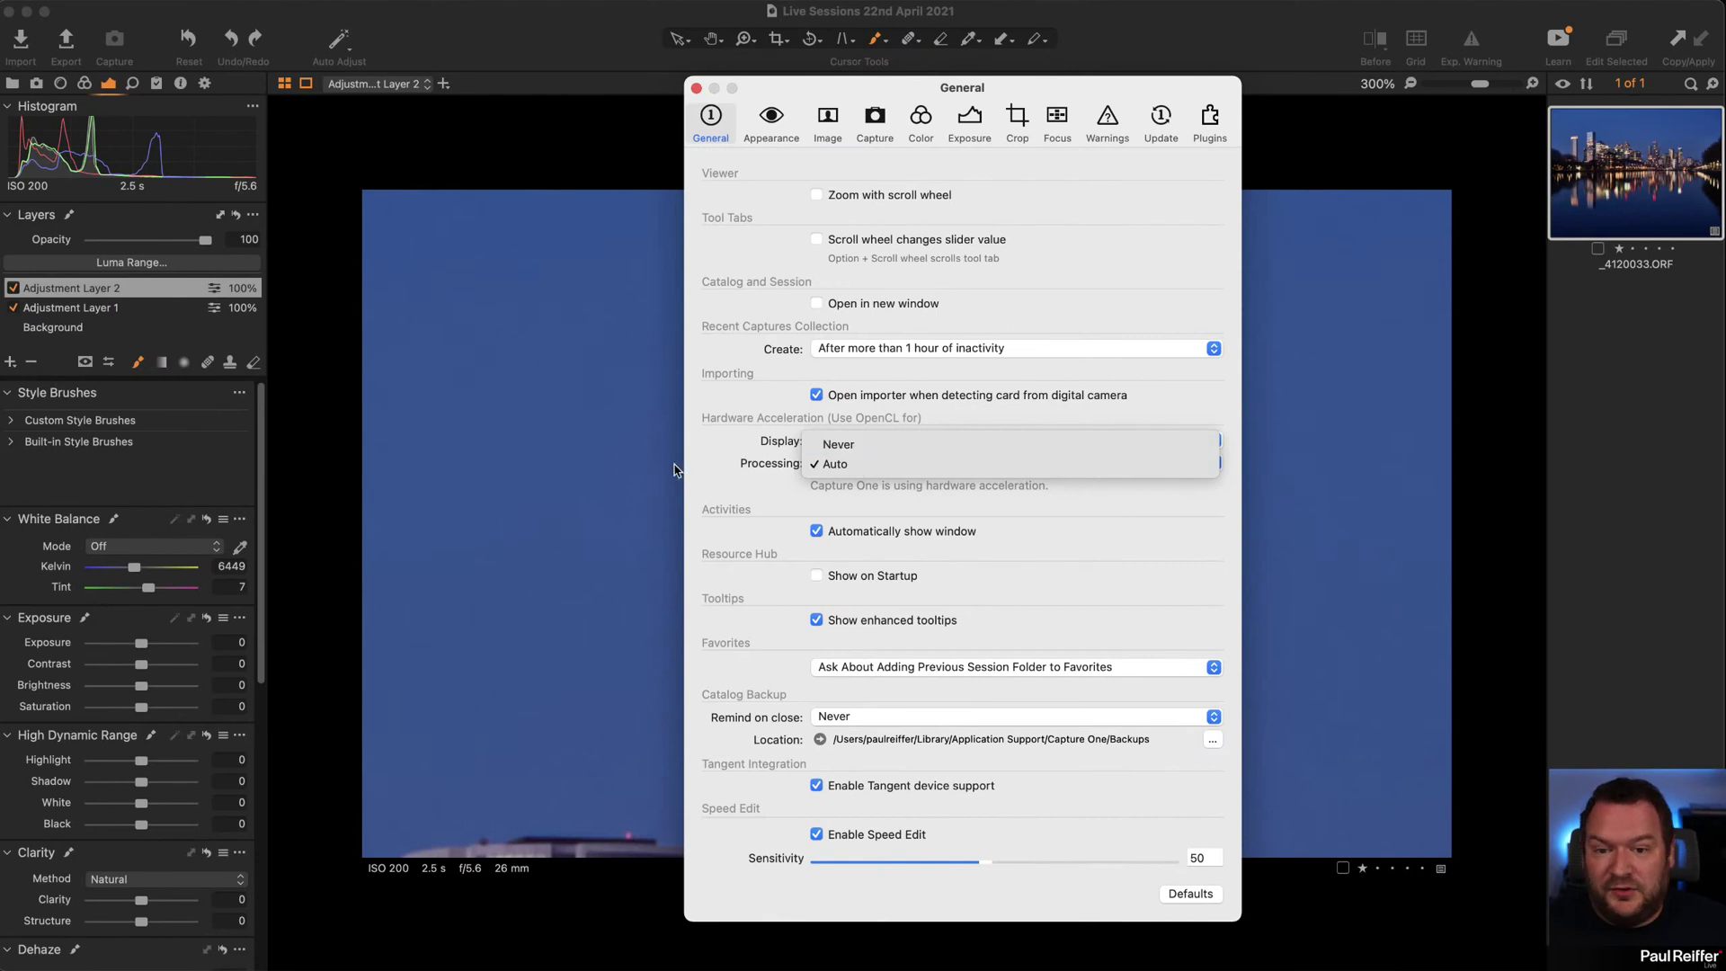
click(755, 450)
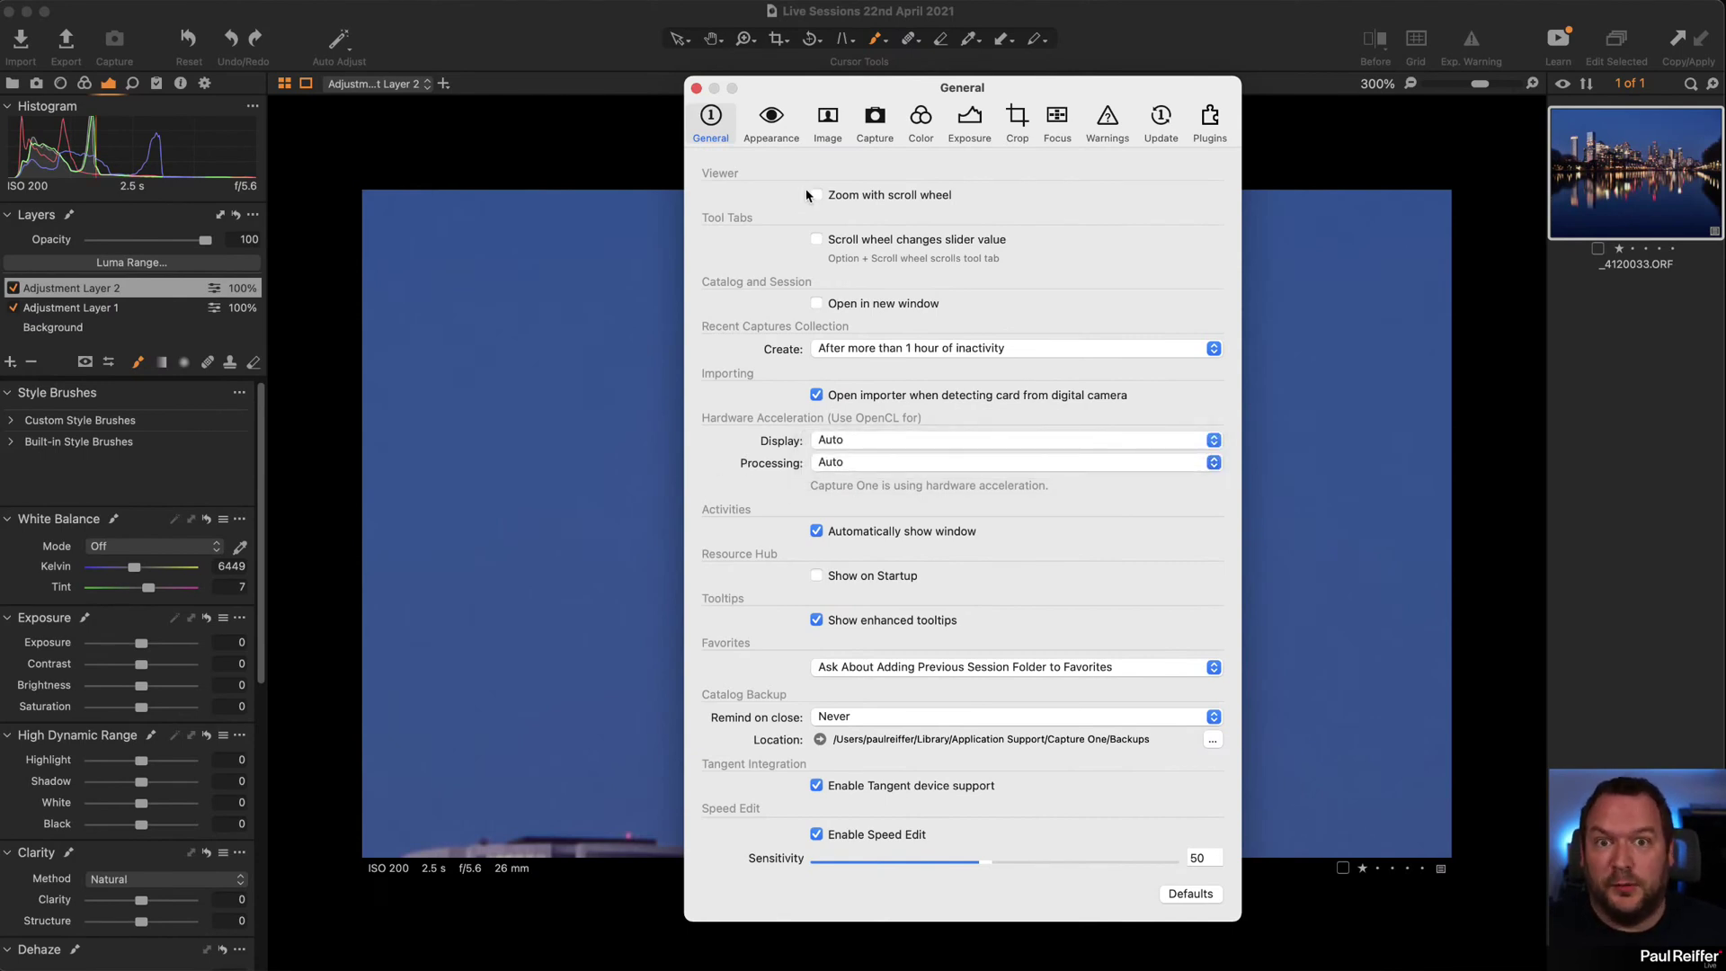
Try a highlight exposure warning threshold of 250 in the Exposure preferences, restore it to 254 and close the preferences.
click(771, 119)
click(943, 128)
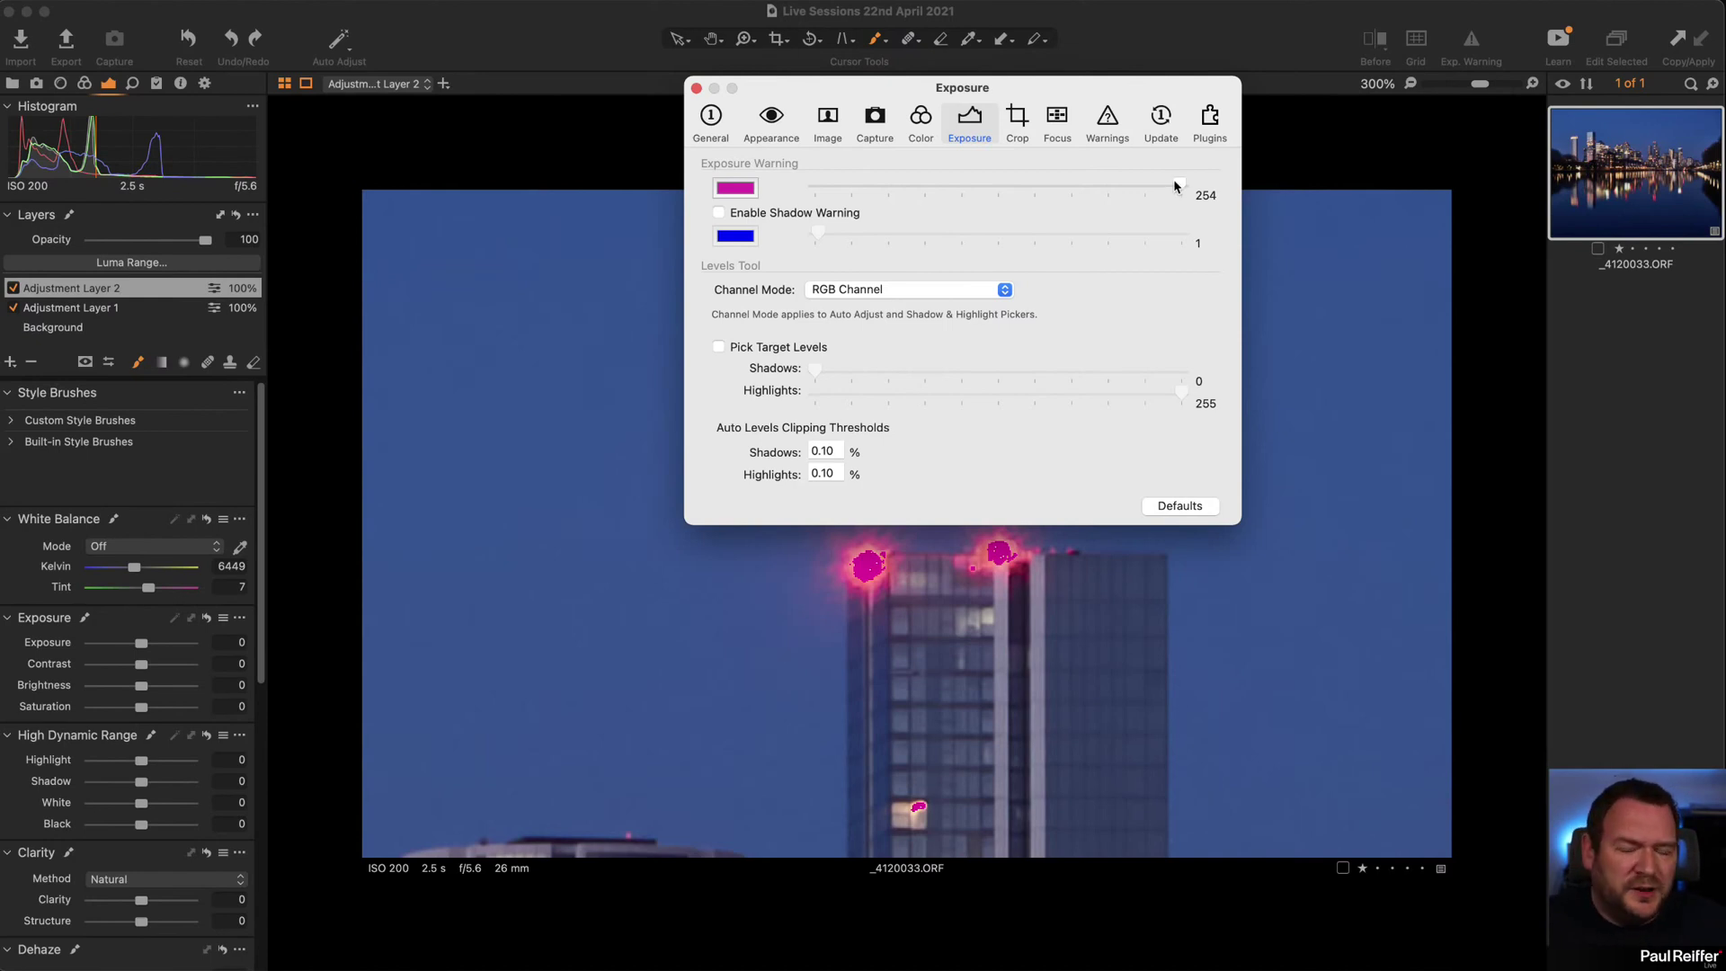
drag(1111, 90, 1116, 187)
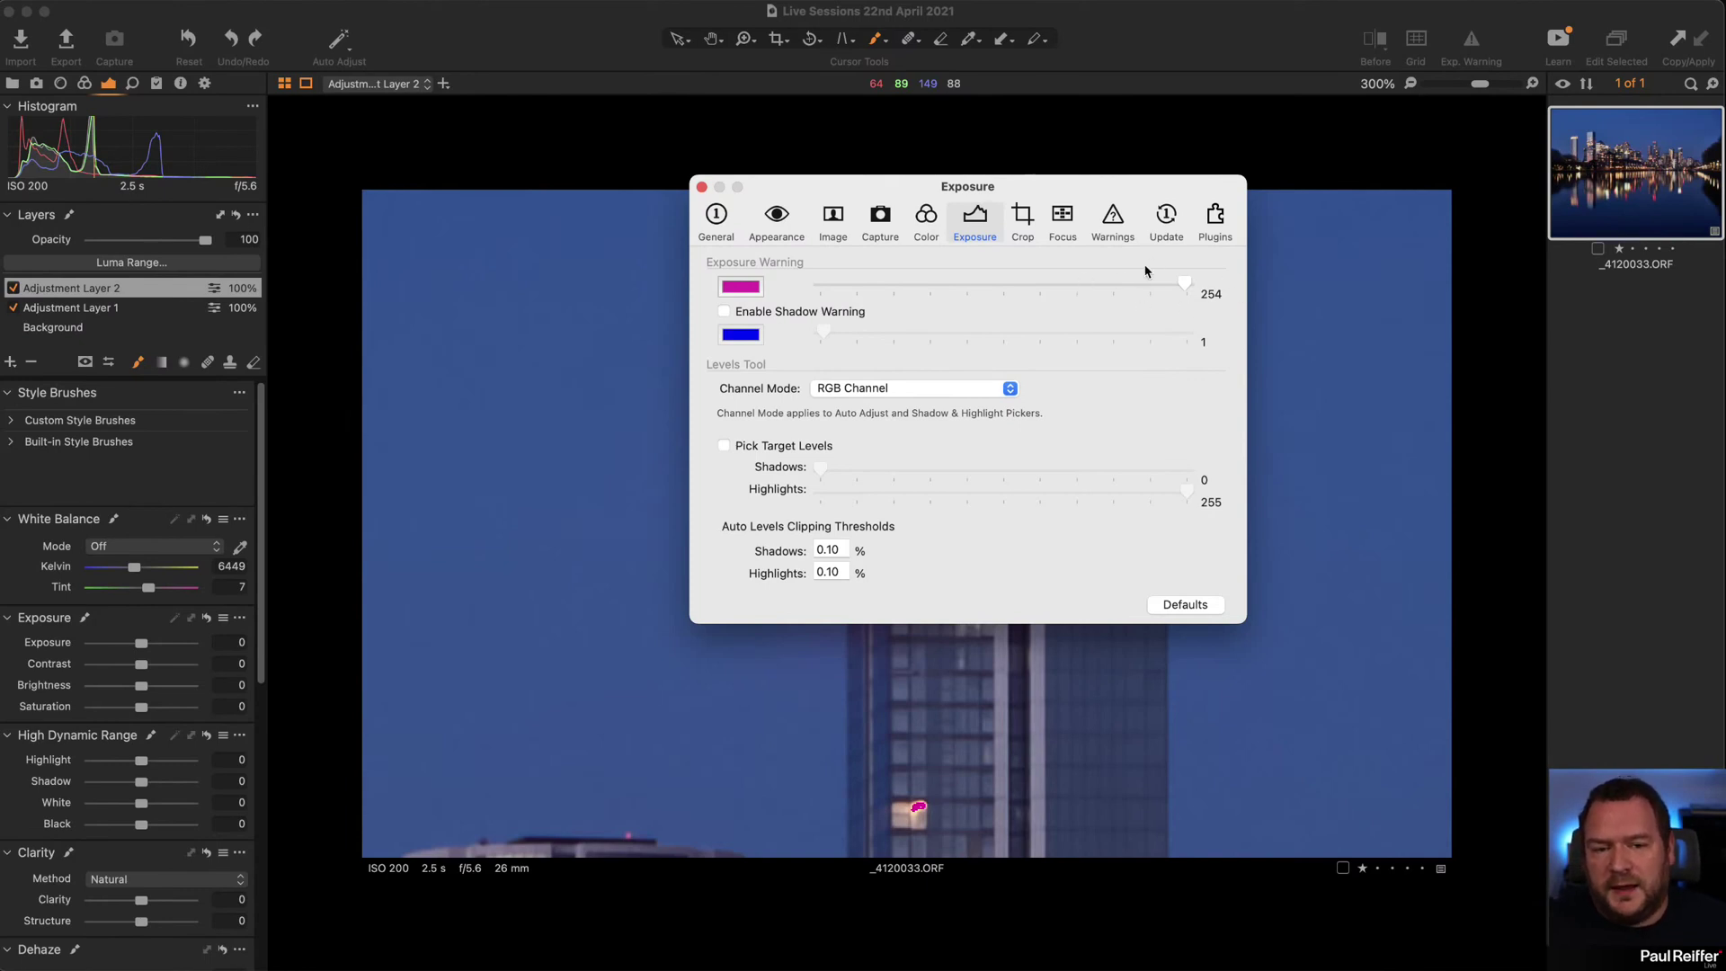
drag(1184, 286, 1172, 292)
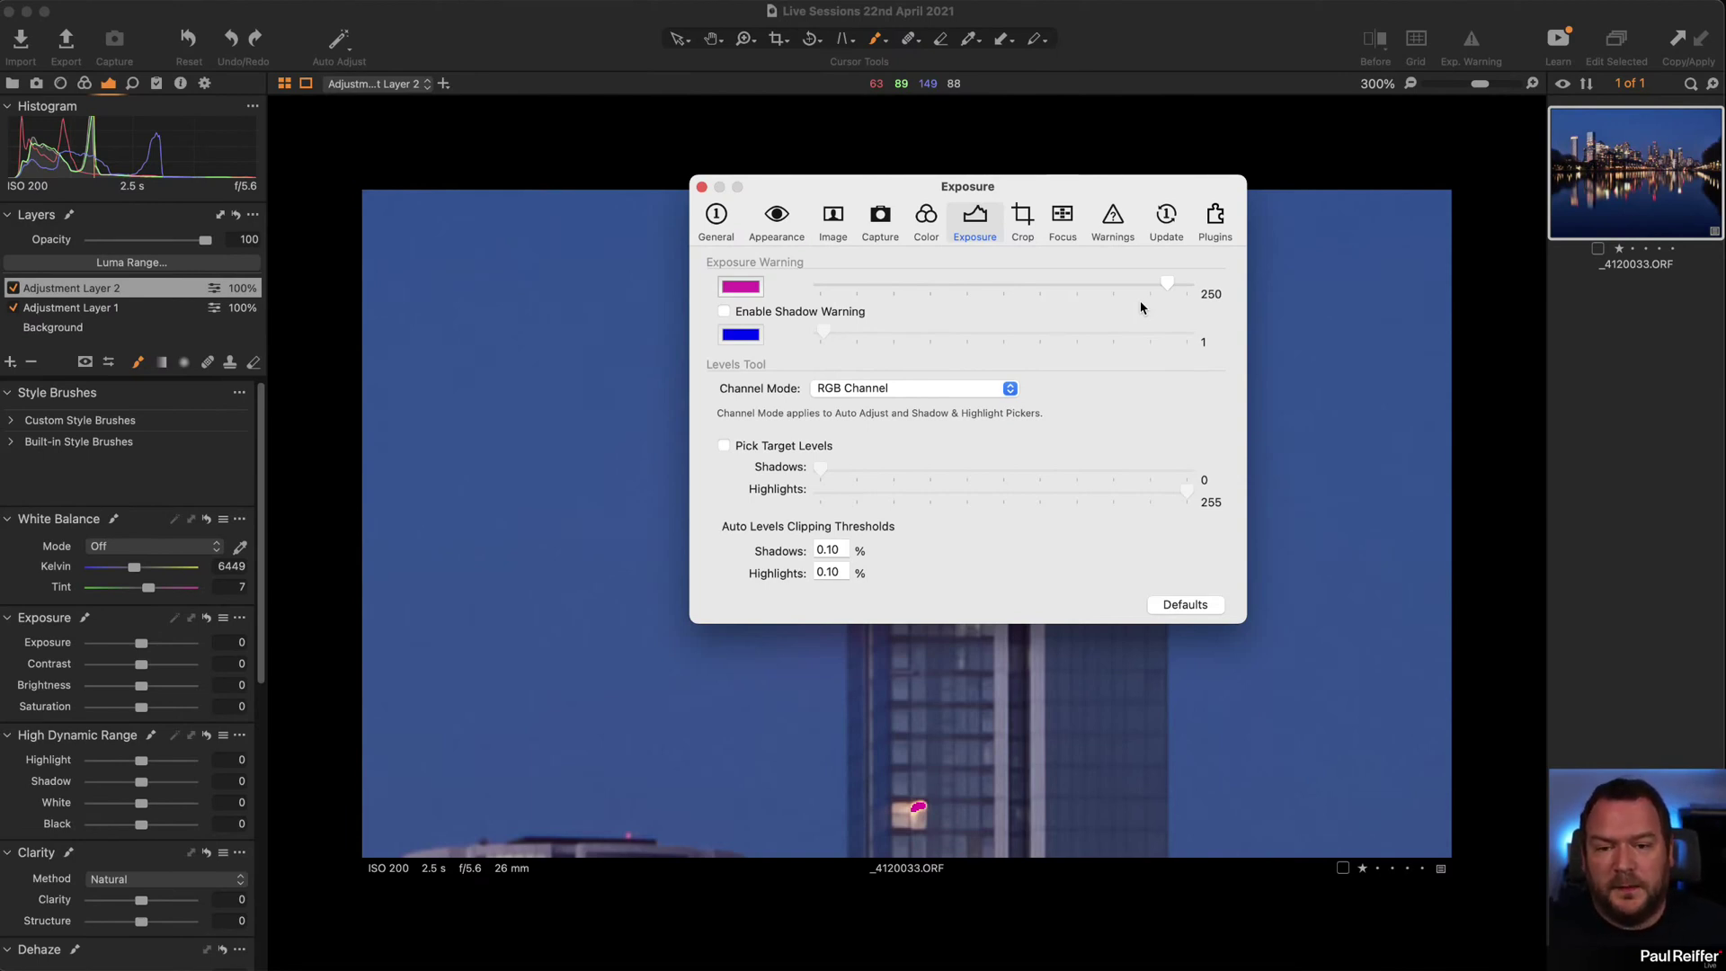
drag(1168, 288, 1176, 290)
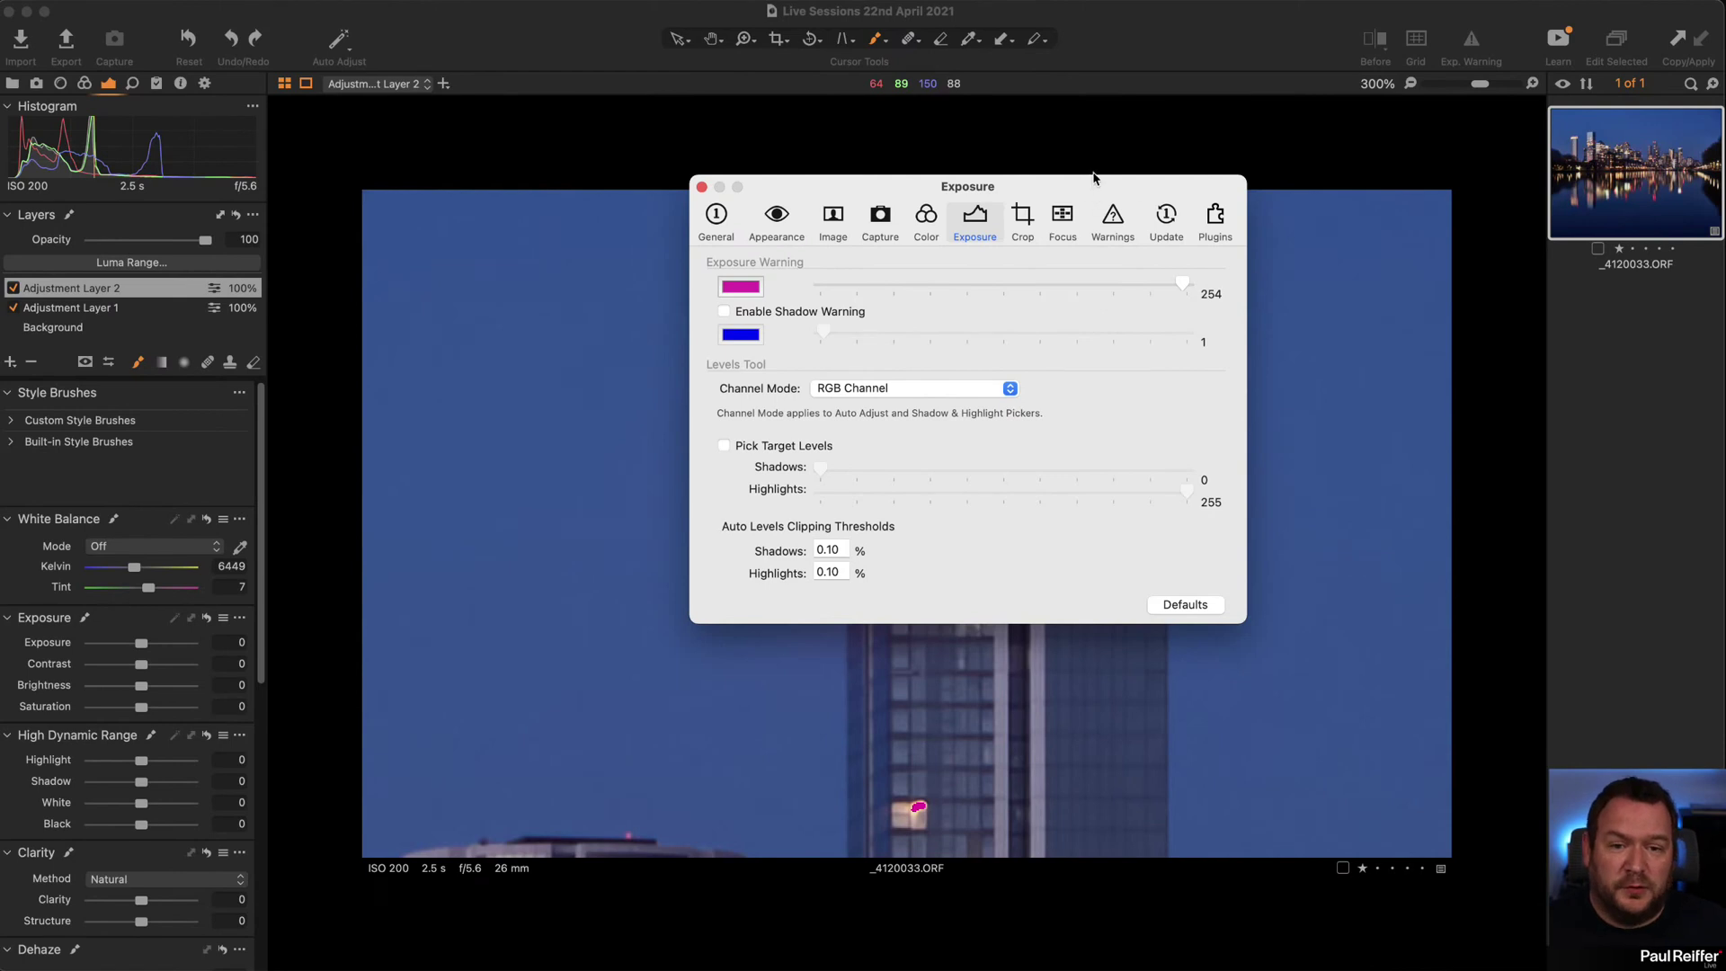
key(super+w)
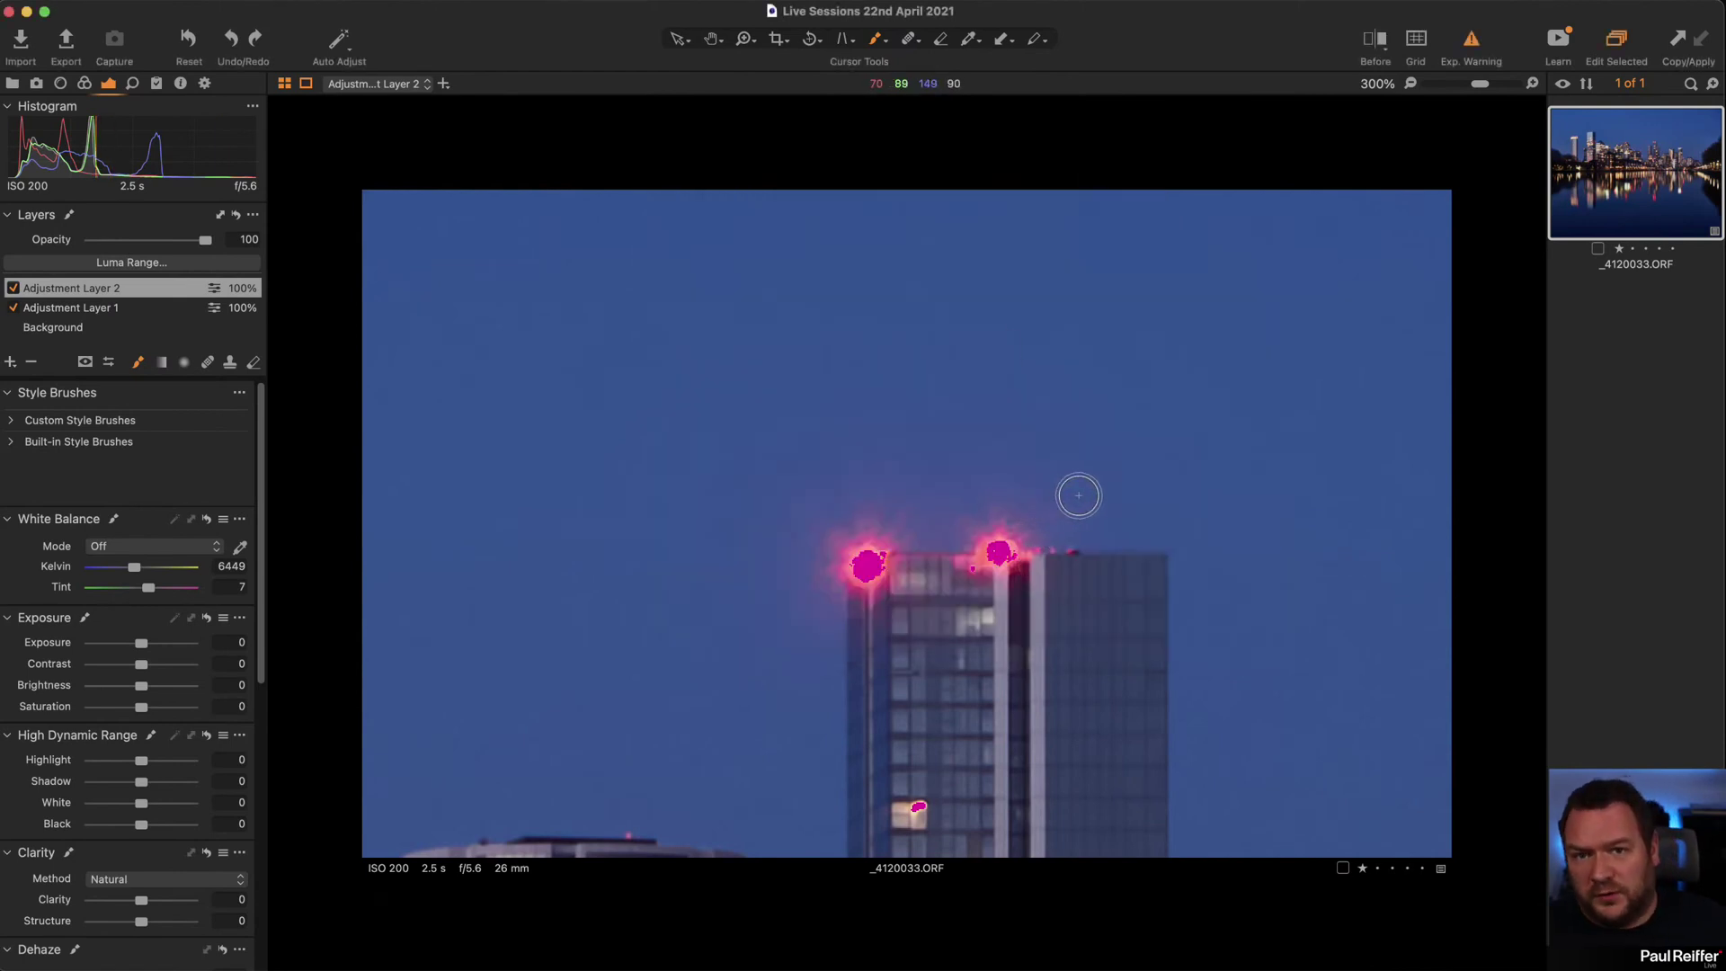
In the Exposure preferences, enable the shadow warning at threshold 6 and set the highlight warning threshold to 250.
click(18, 2)
click(38, 43)
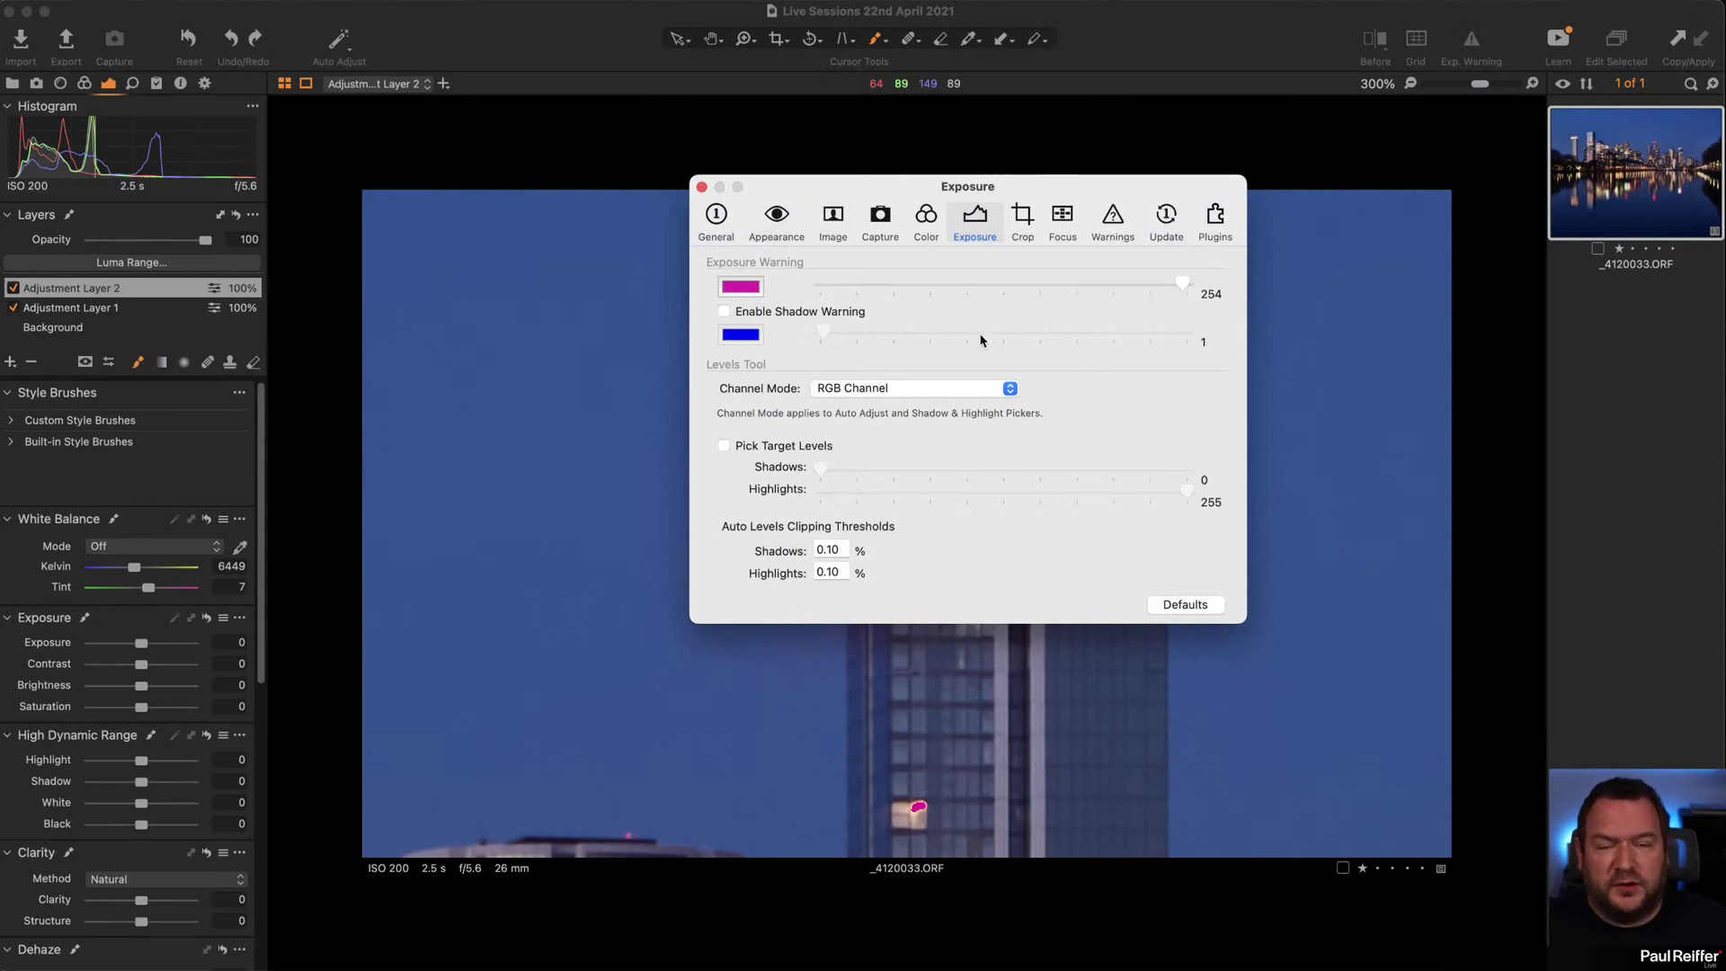
click(809, 315)
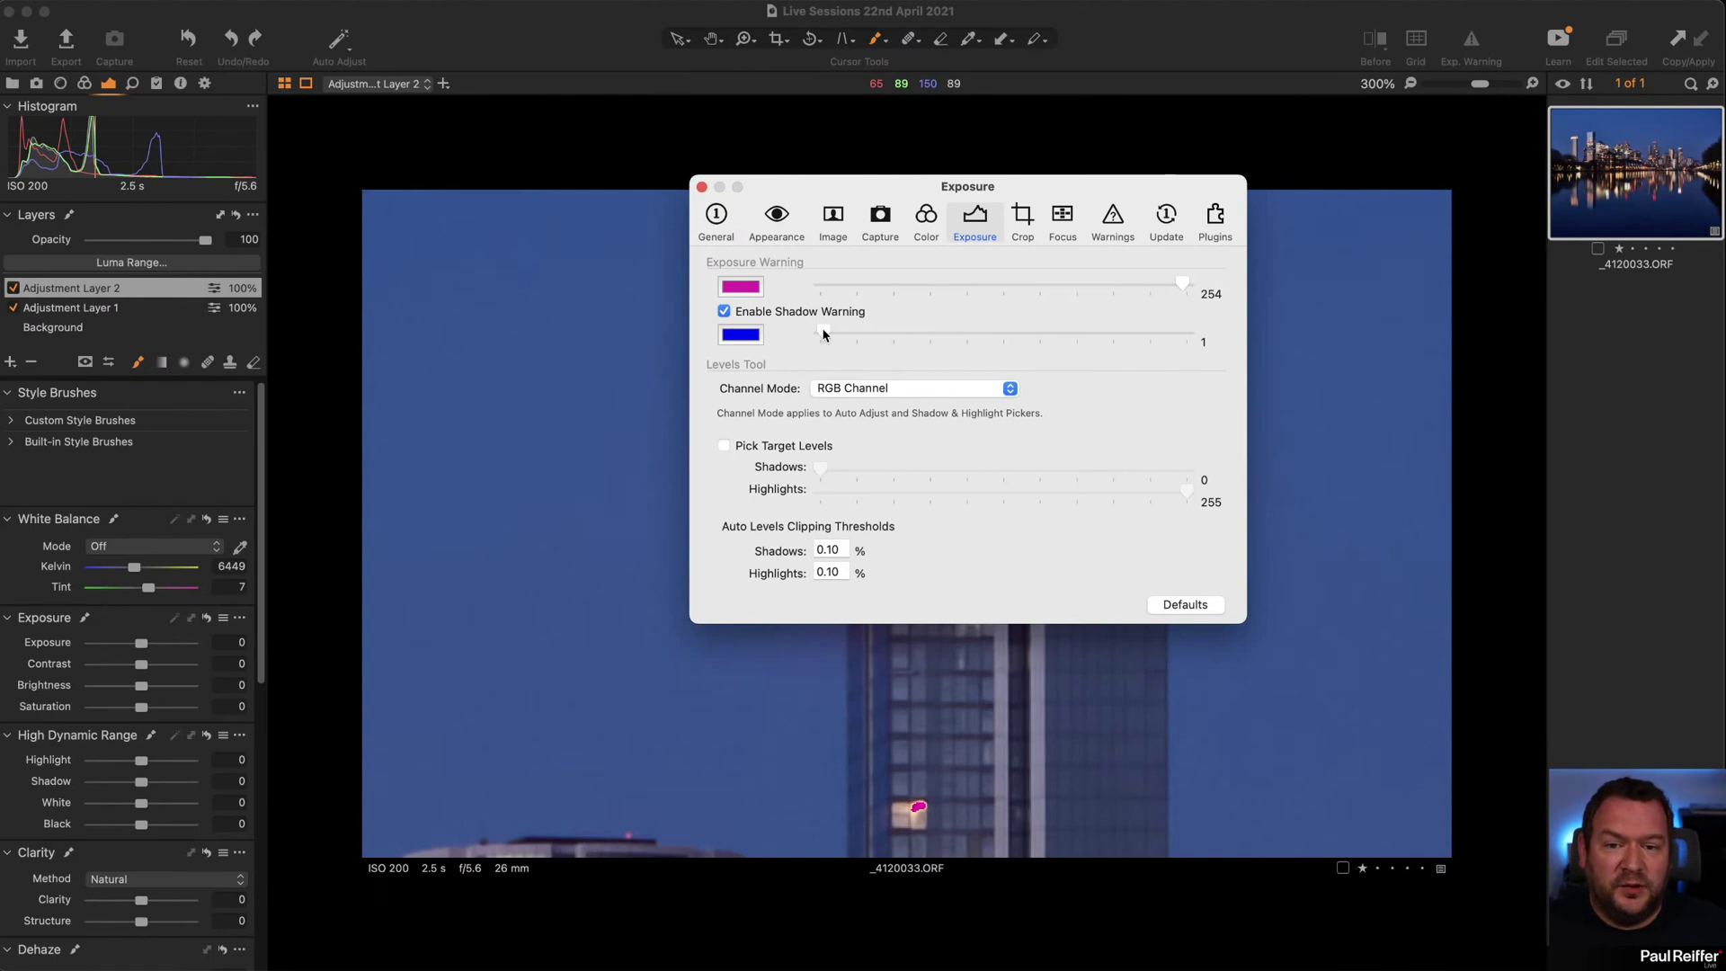
drag(824, 333, 842, 337)
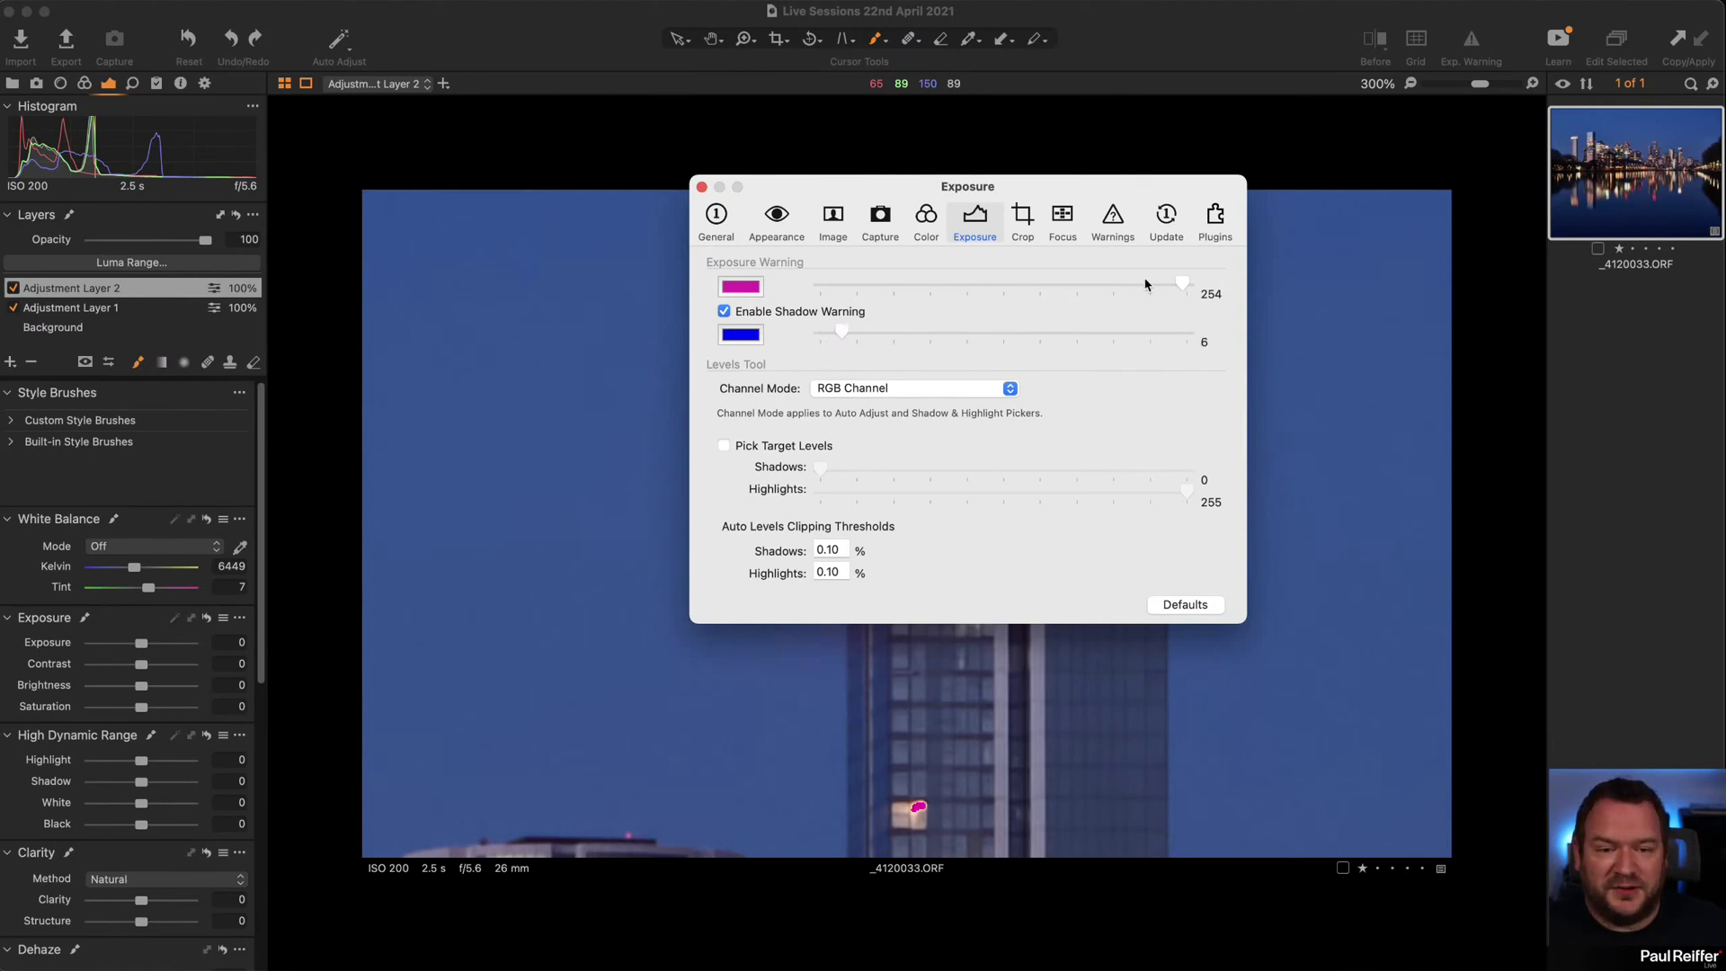
drag(1185, 286, 1167, 285)
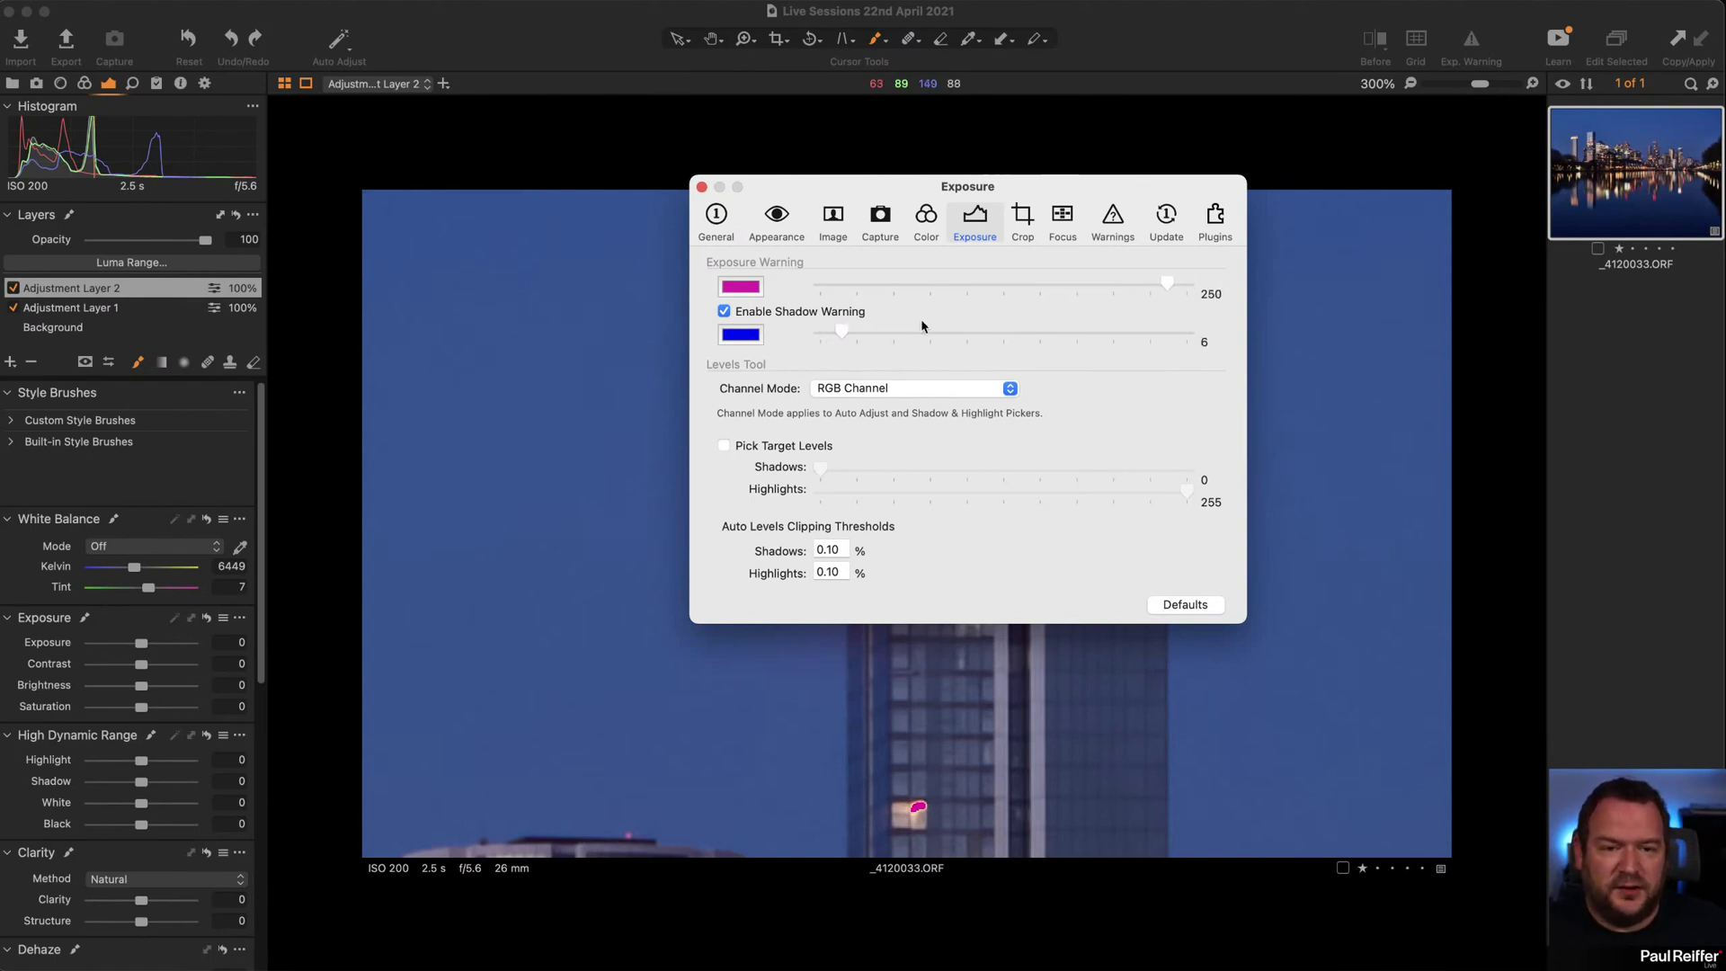
click(702, 187)
Lower the Background layer's exposure to -1.38 with the dark waterfront building in view at 200%.
key(z)
key(super+0)
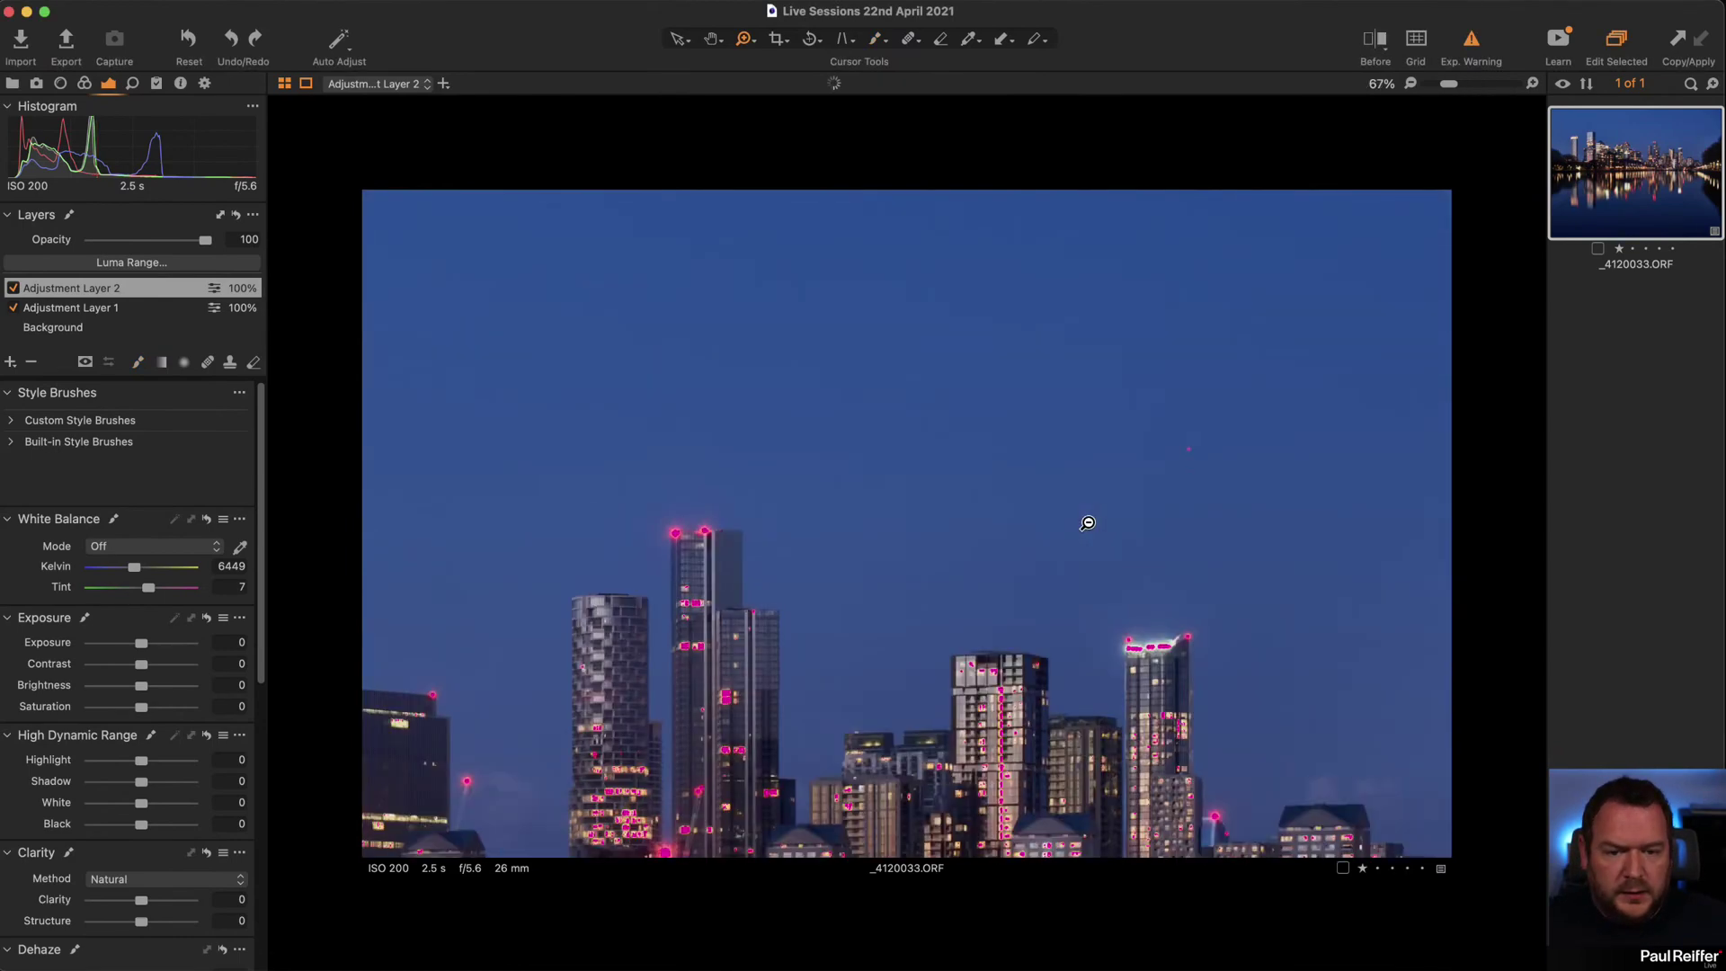
drag(527, 472, 780, 654)
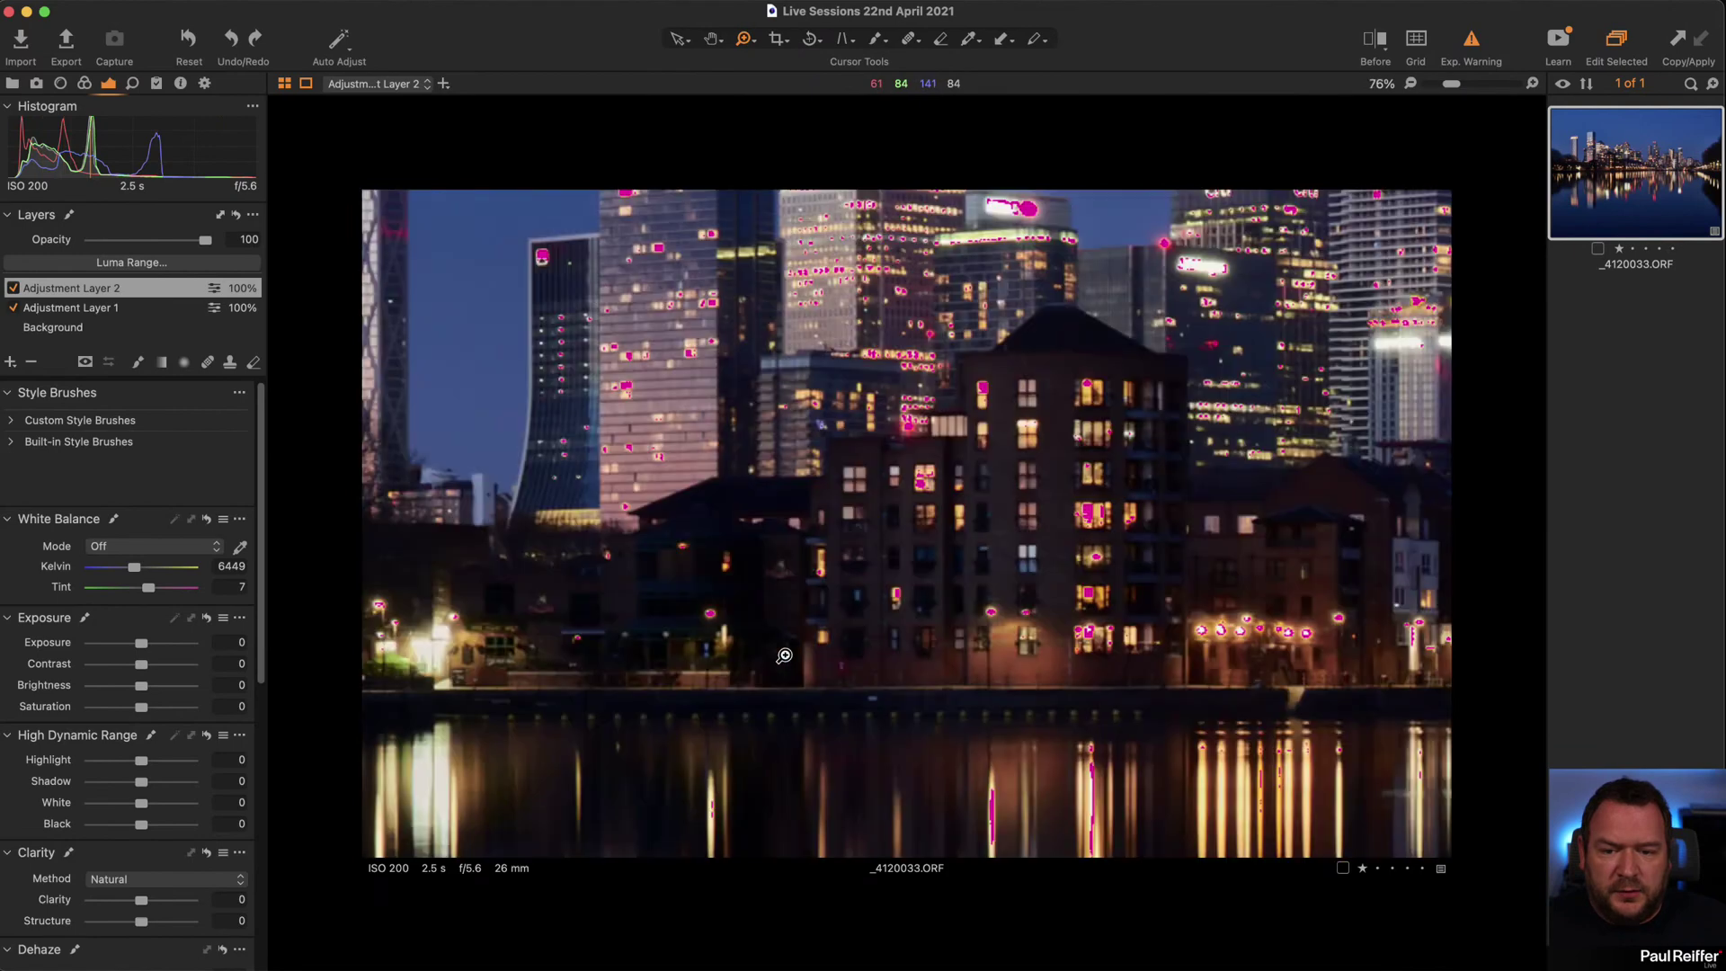
click(854, 539)
click(854, 540)
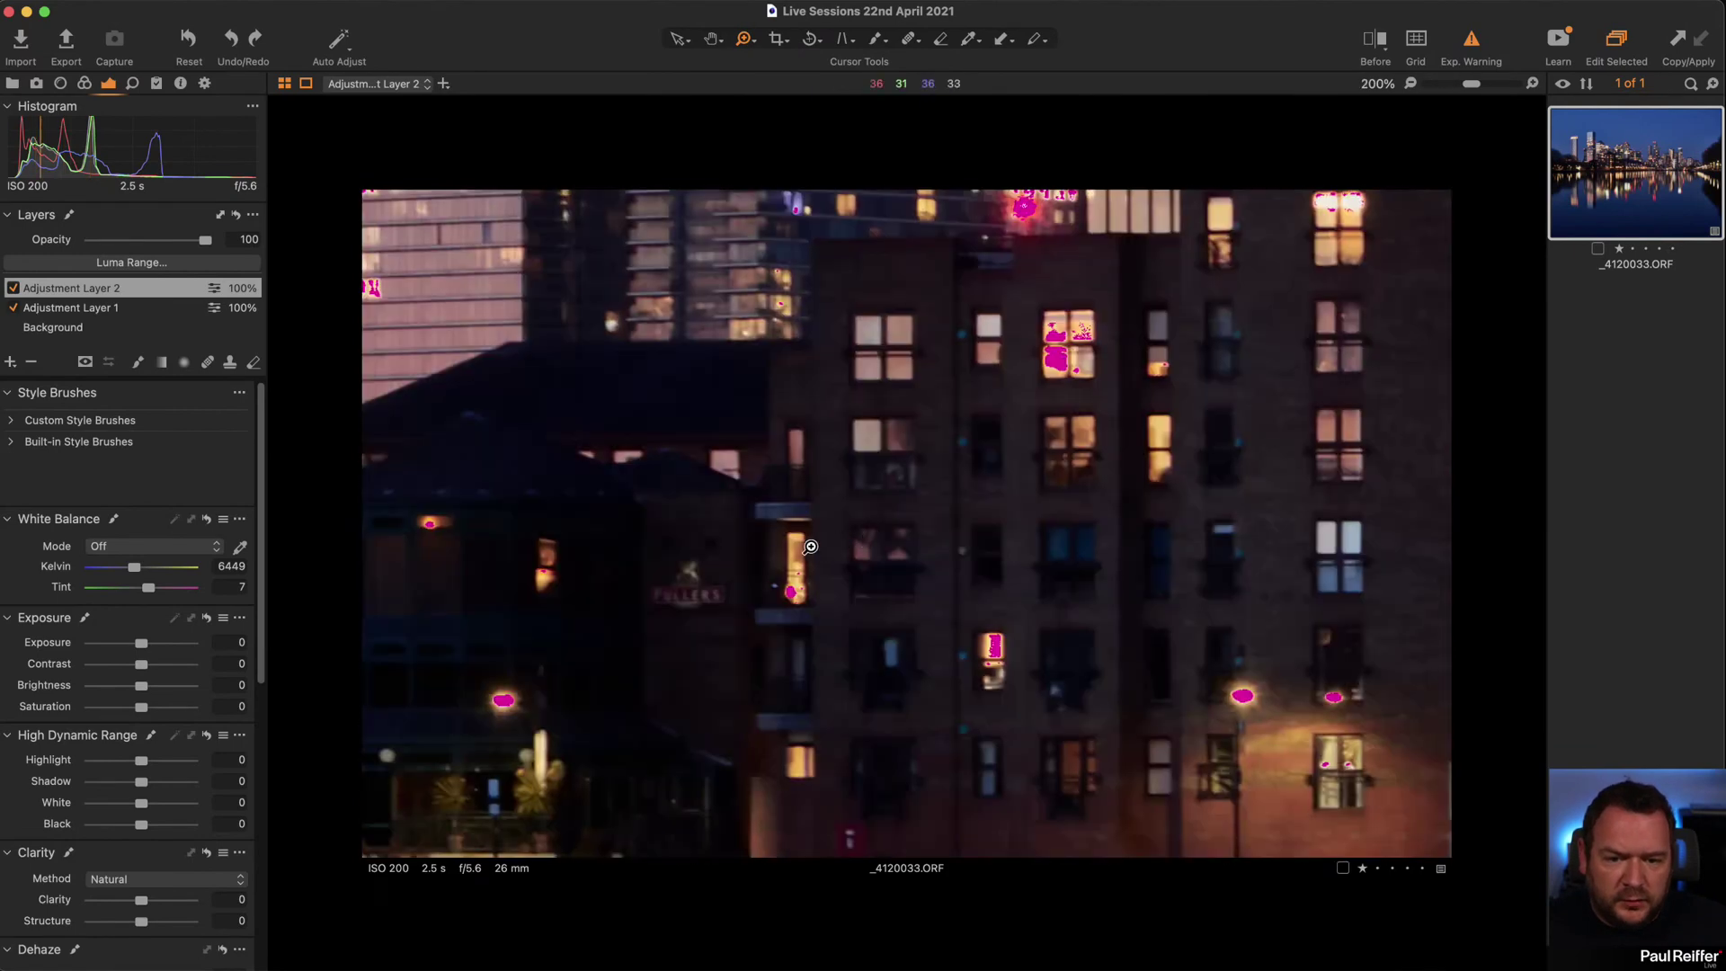
drag(706, 576, 904, 496)
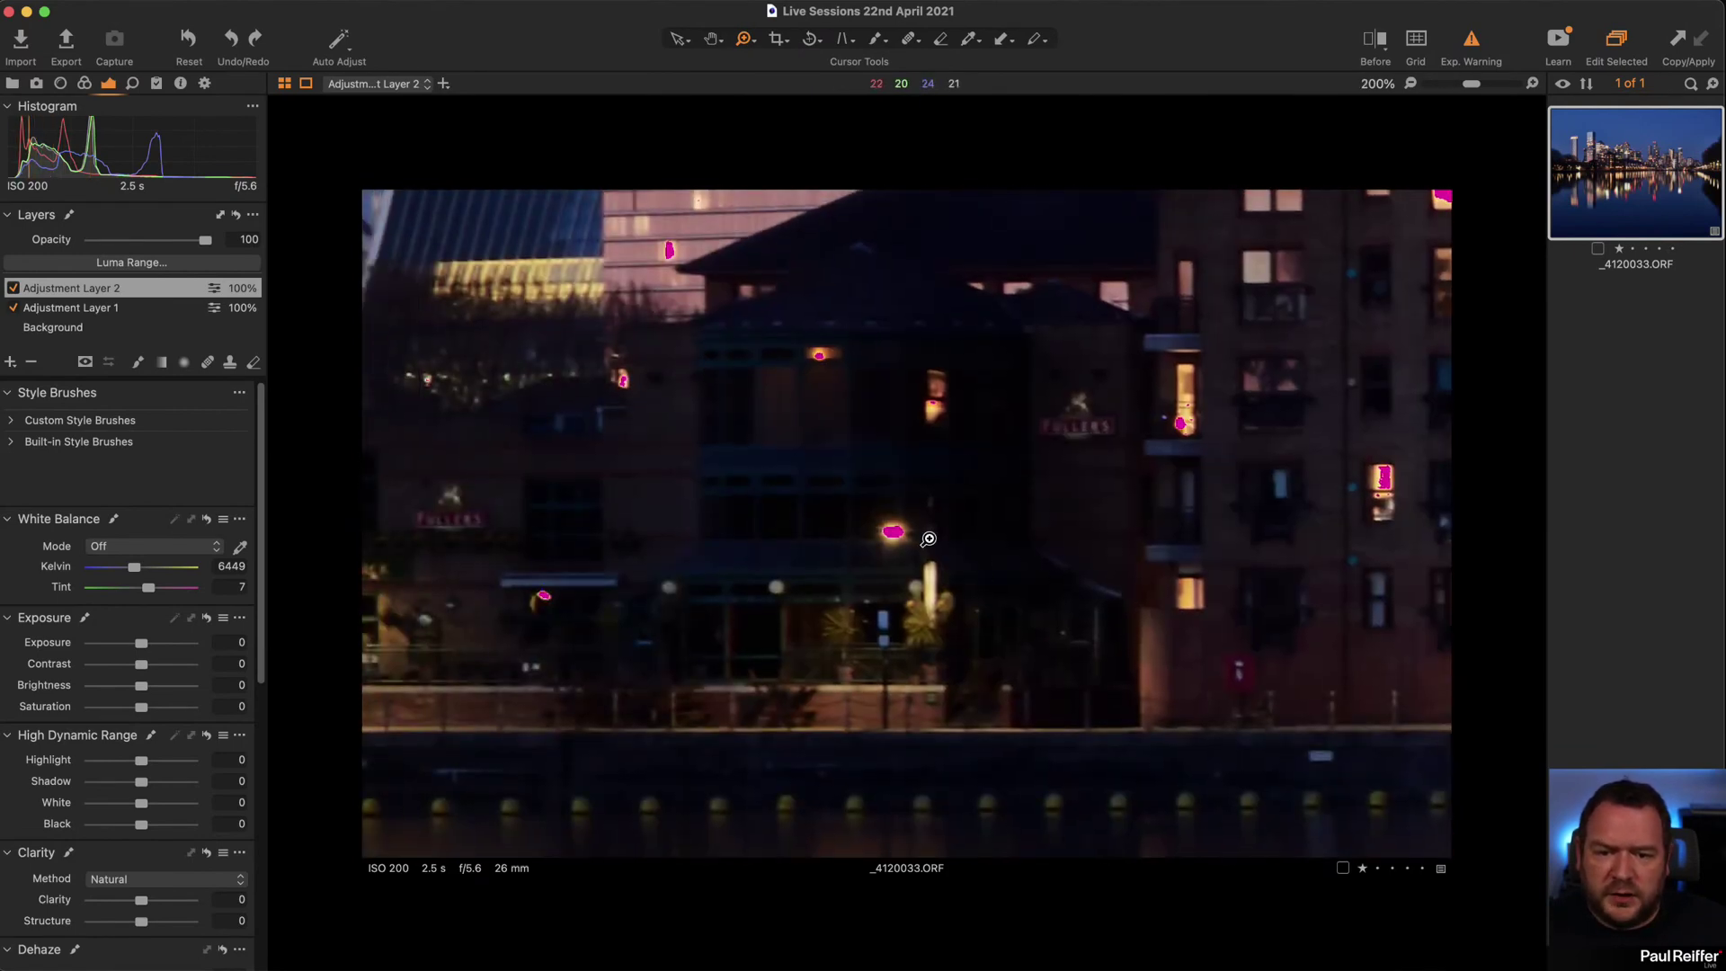
drag(647, 261, 500, 419)
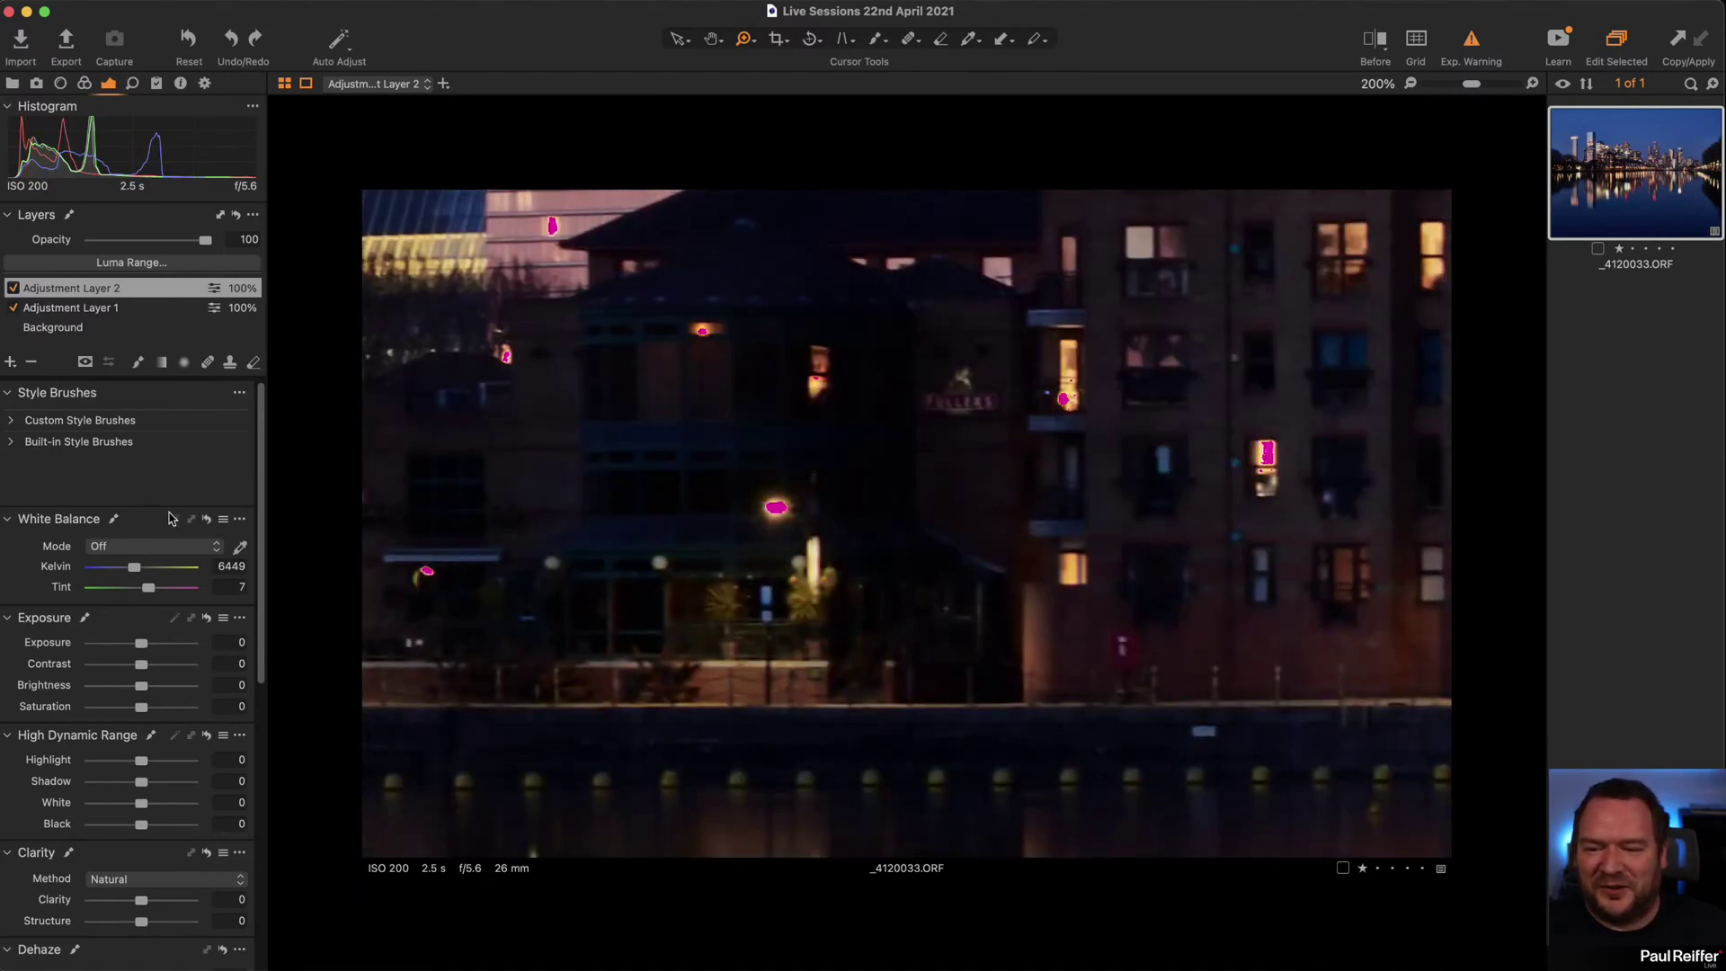
click(125, 329)
drag(141, 643, 124, 643)
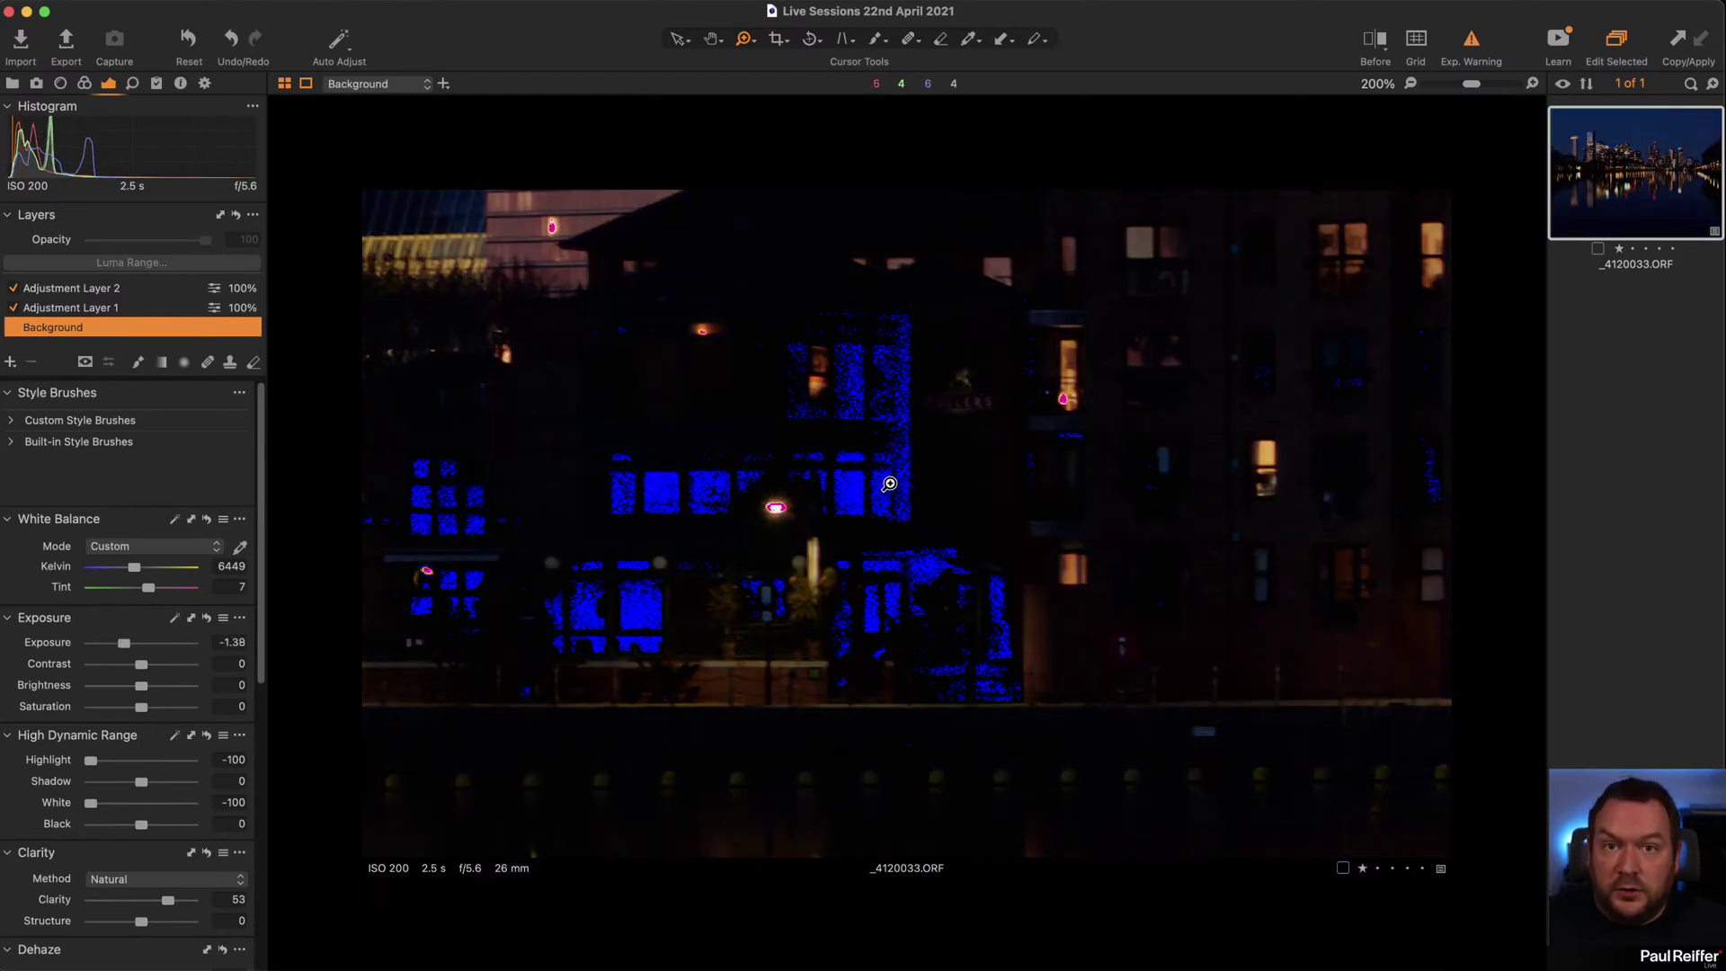
Compare the lights on the high-rise towers with the exposure warning hidden and shown.
drag(1407, 320, 557, 870)
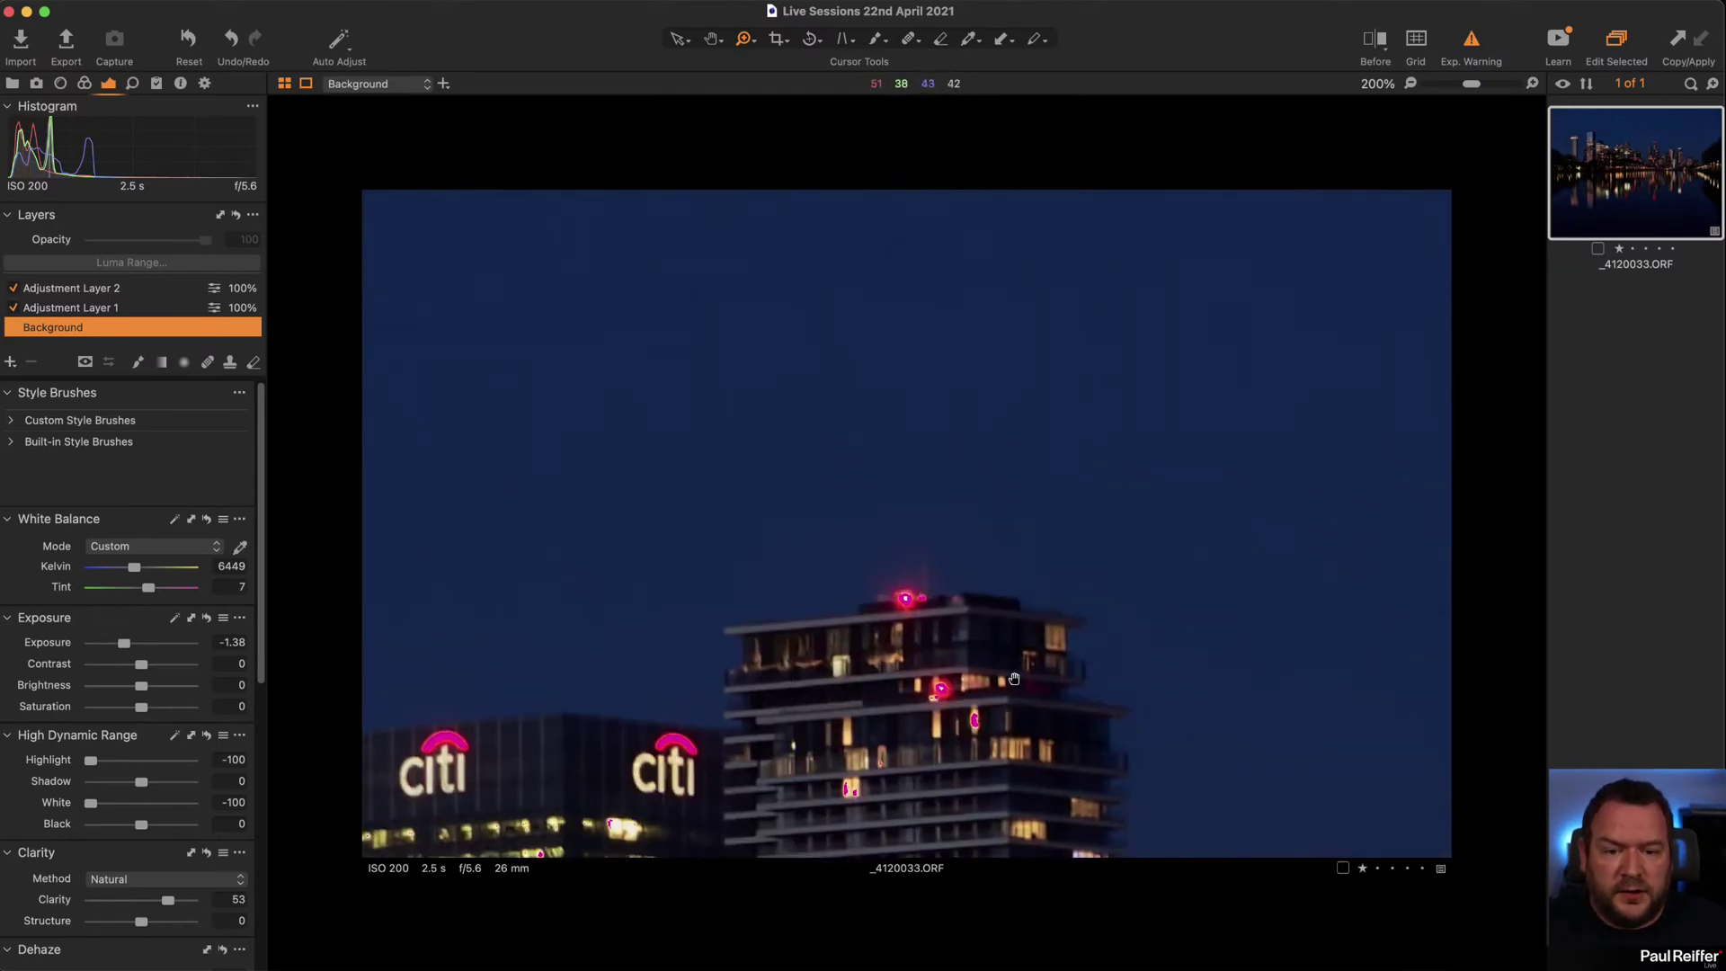
scroll(923, 613, down, 5)
scroll(923, 613, right, 5)
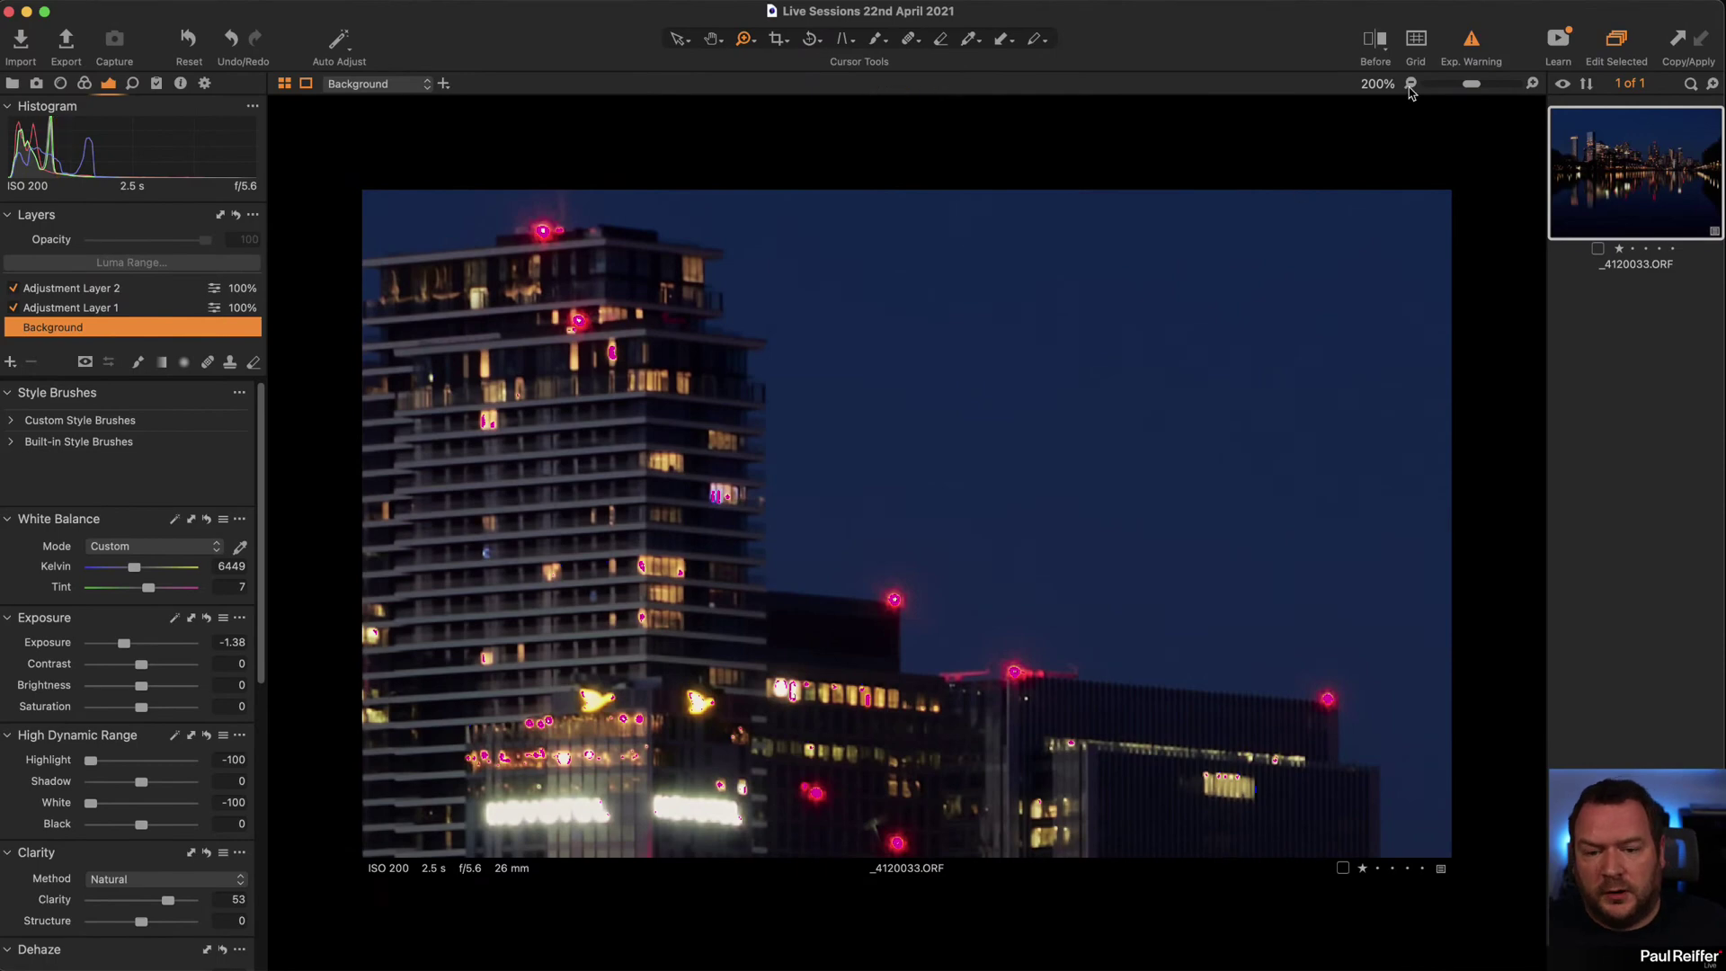
click(1469, 45)
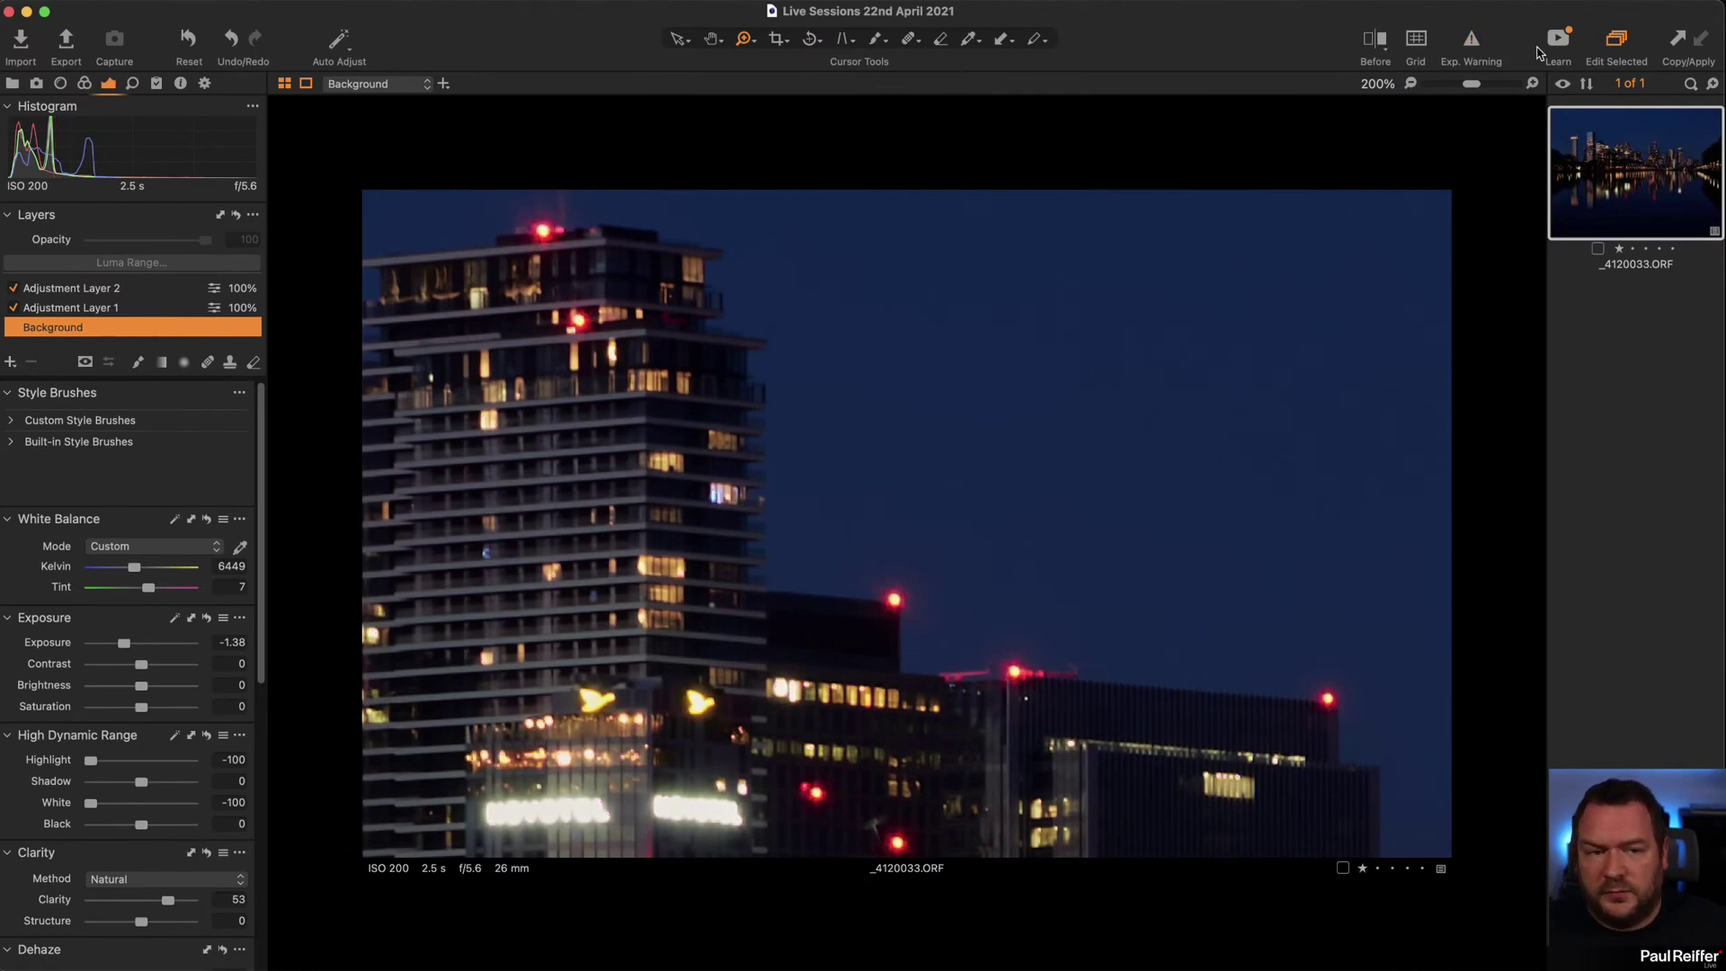
click(1471, 49)
Raise the Background layer's exposure to 4 with the dark waterfront building in view.
scroll(1293, 482, down, 10)
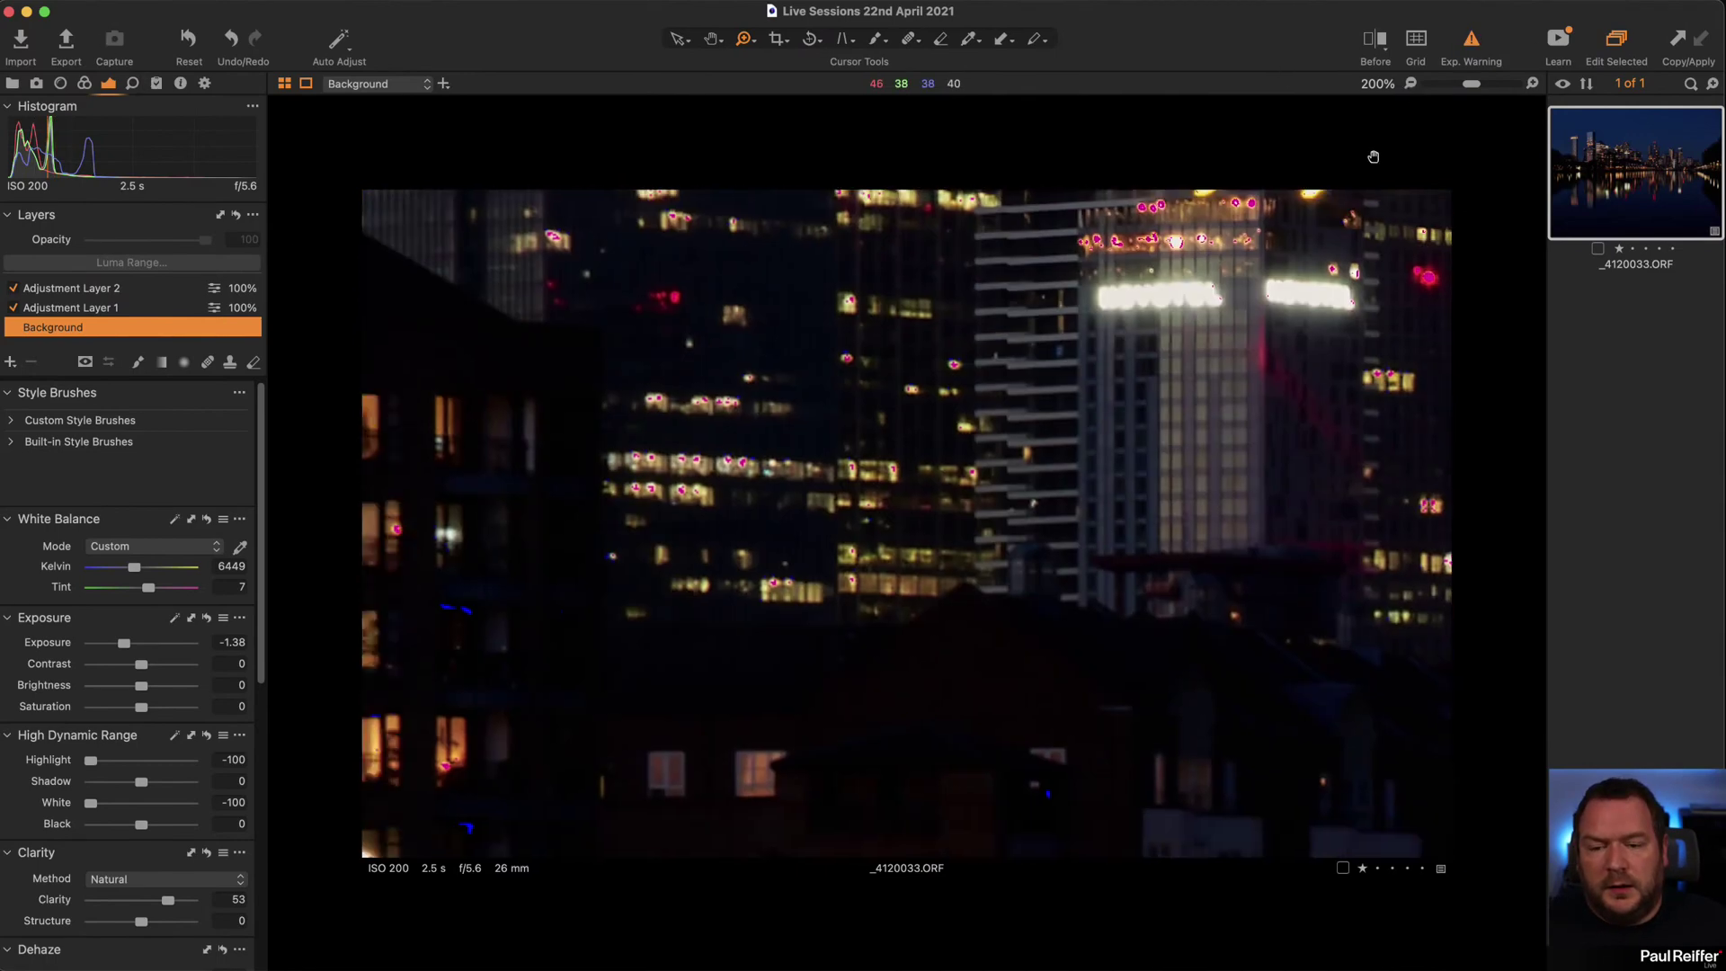
scroll(1267, 493, left, 5)
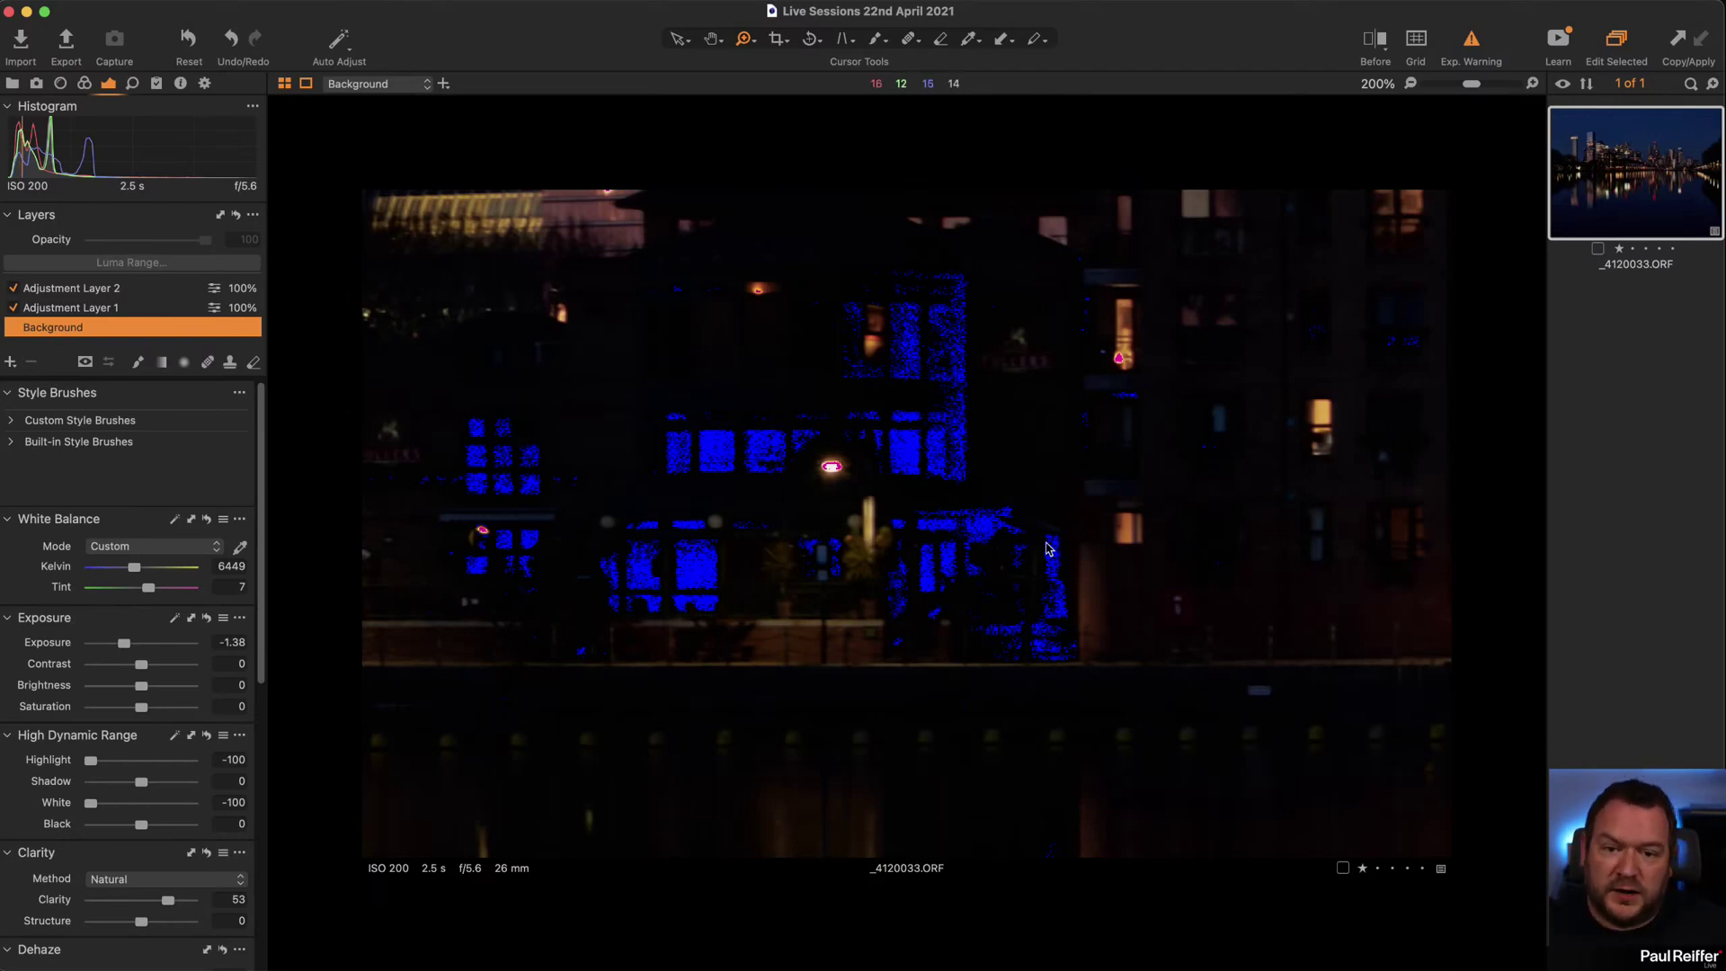
drag(129, 647, 200, 651)
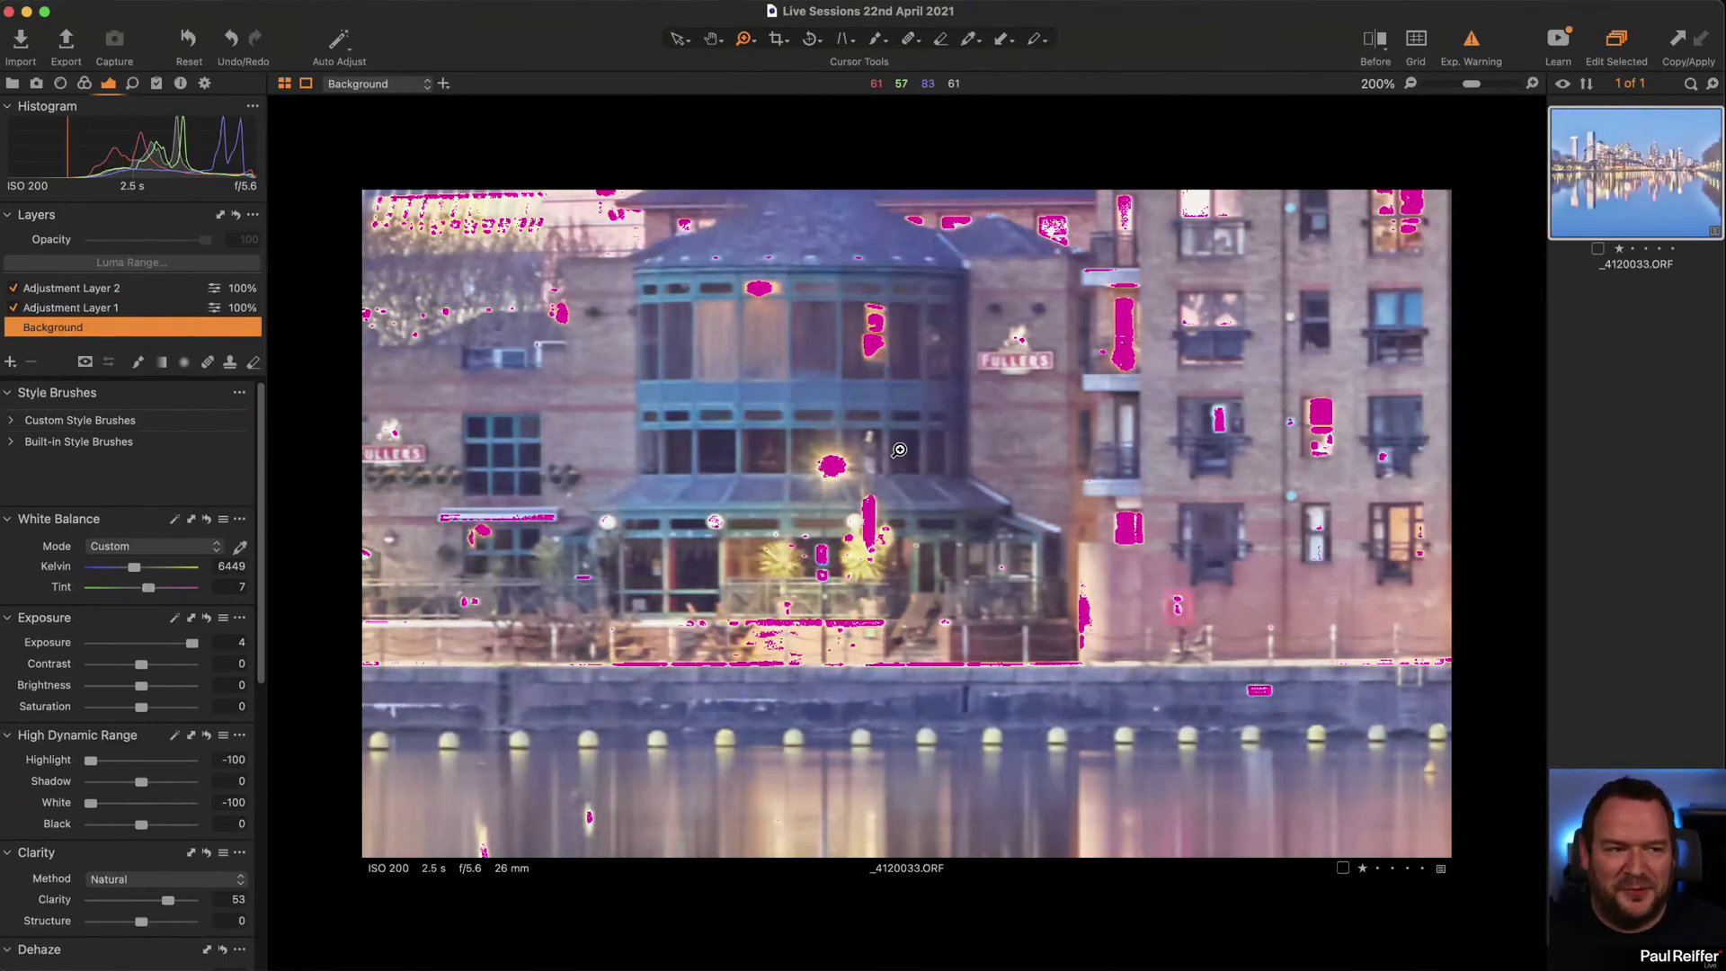
Disable the shadow warning in the Exposure preferences, with the waterfront building in view at 400%.
click(840, 454)
click(854, 466)
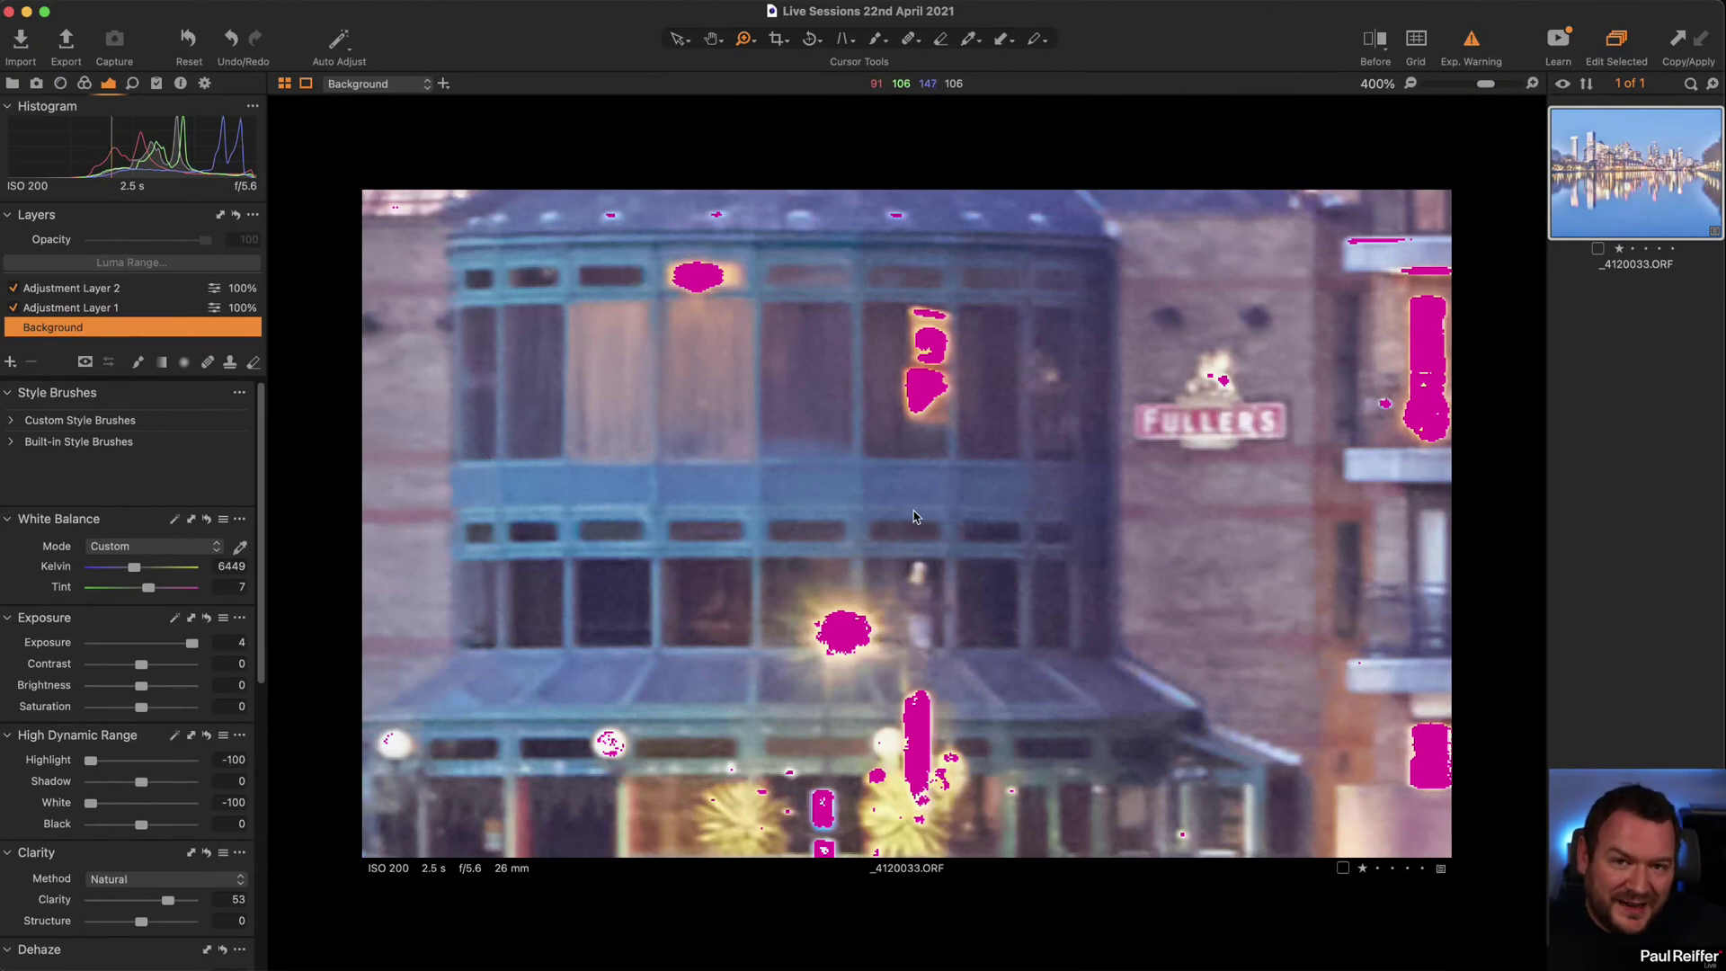
click(27, 2)
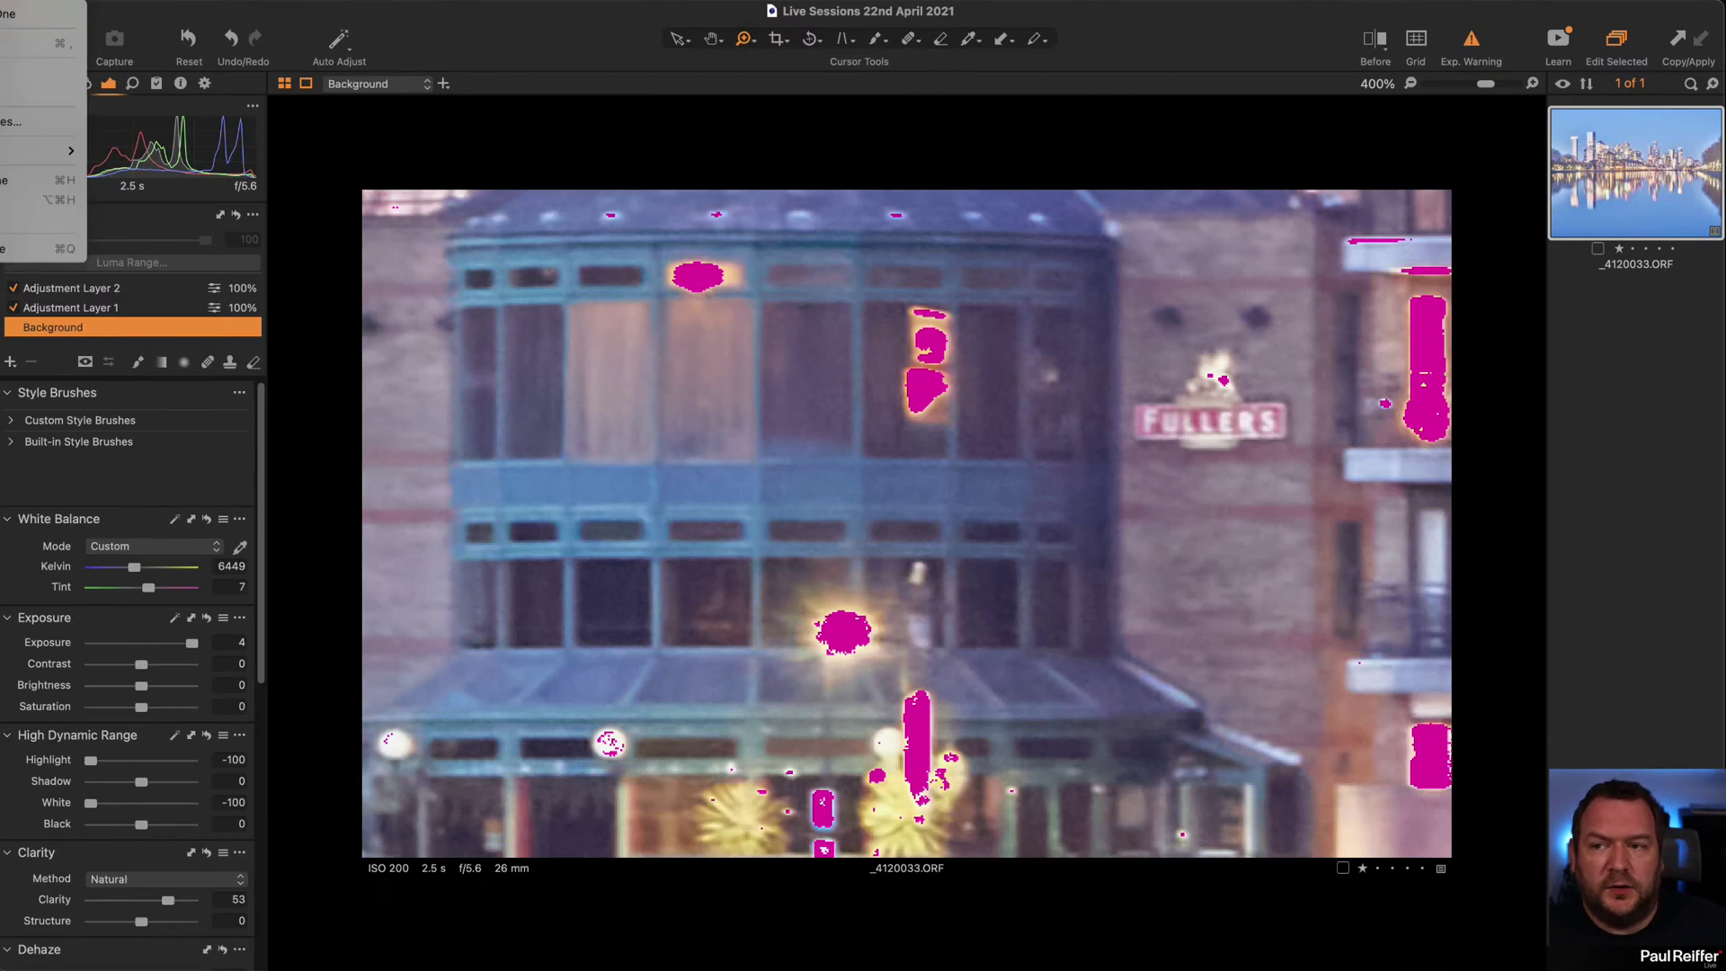
click(27, 45)
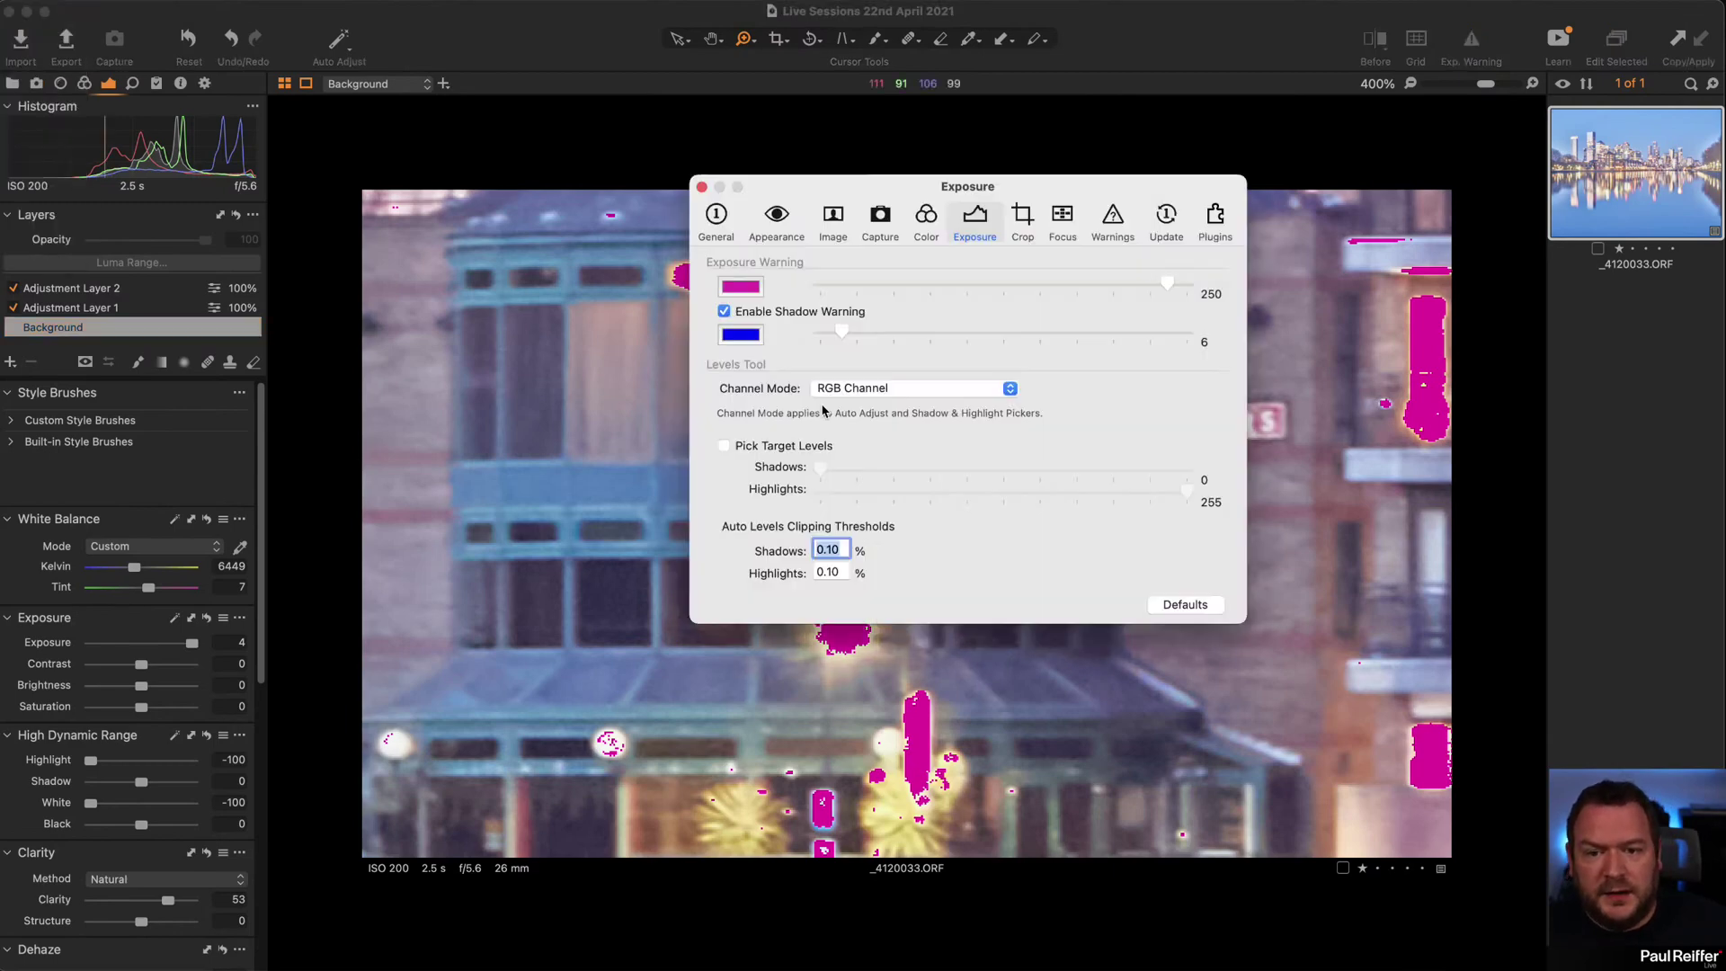
click(788, 314)
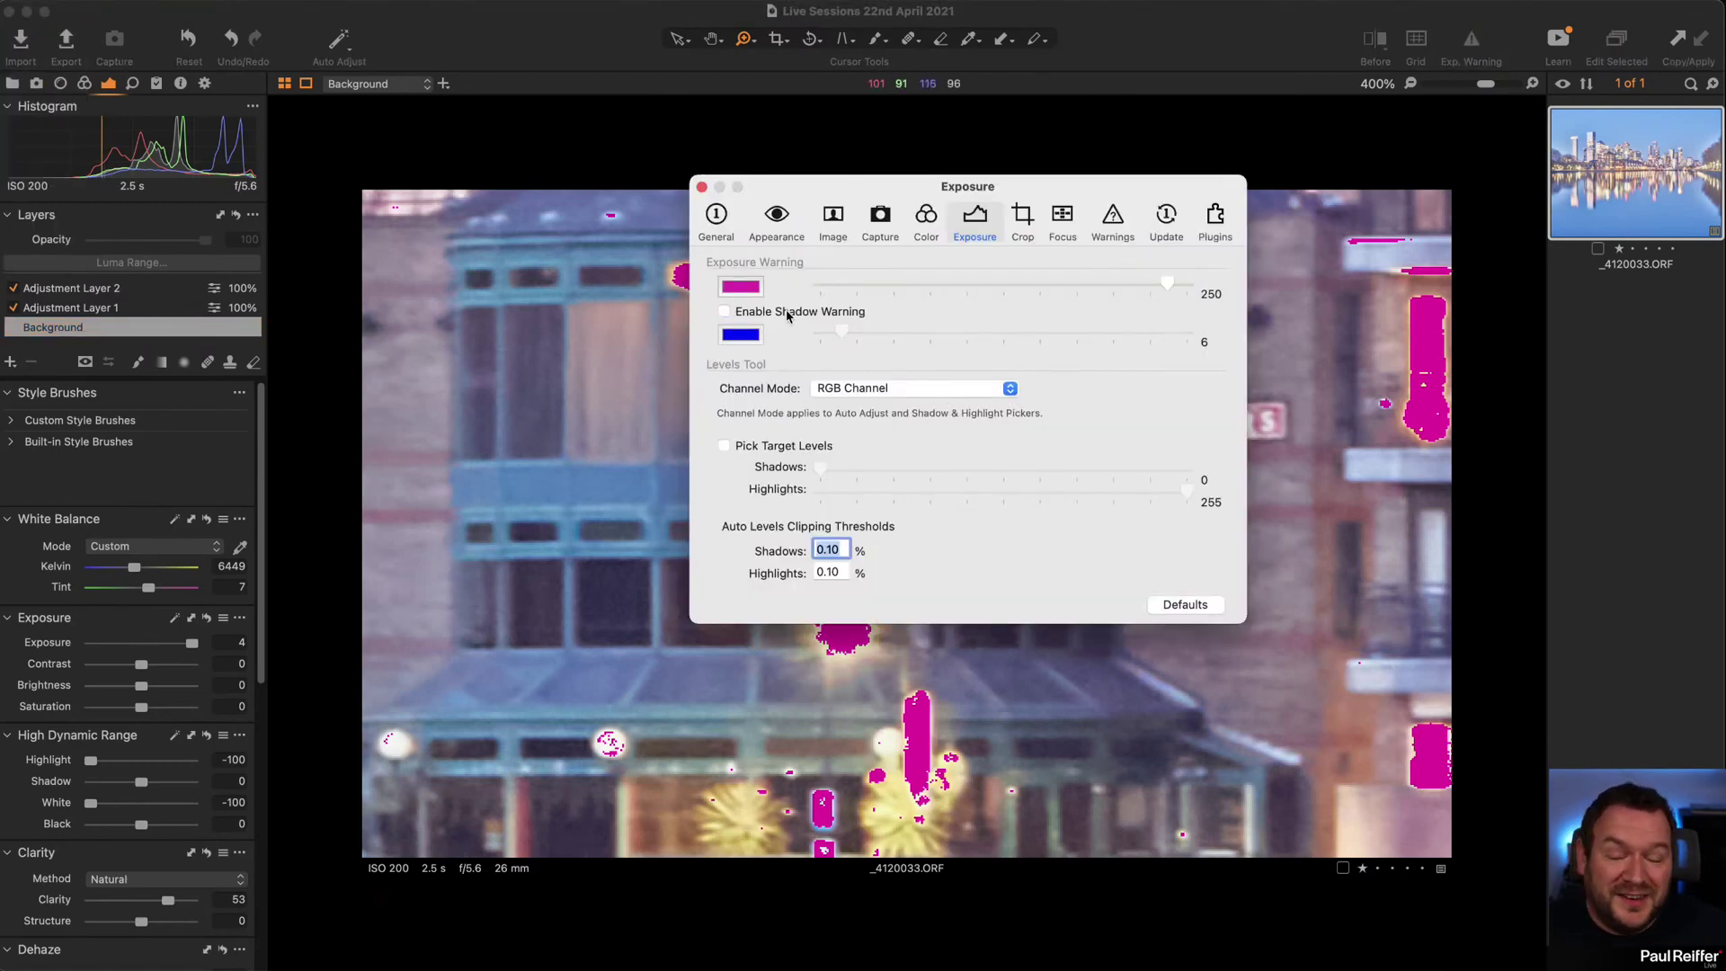
click(702, 187)
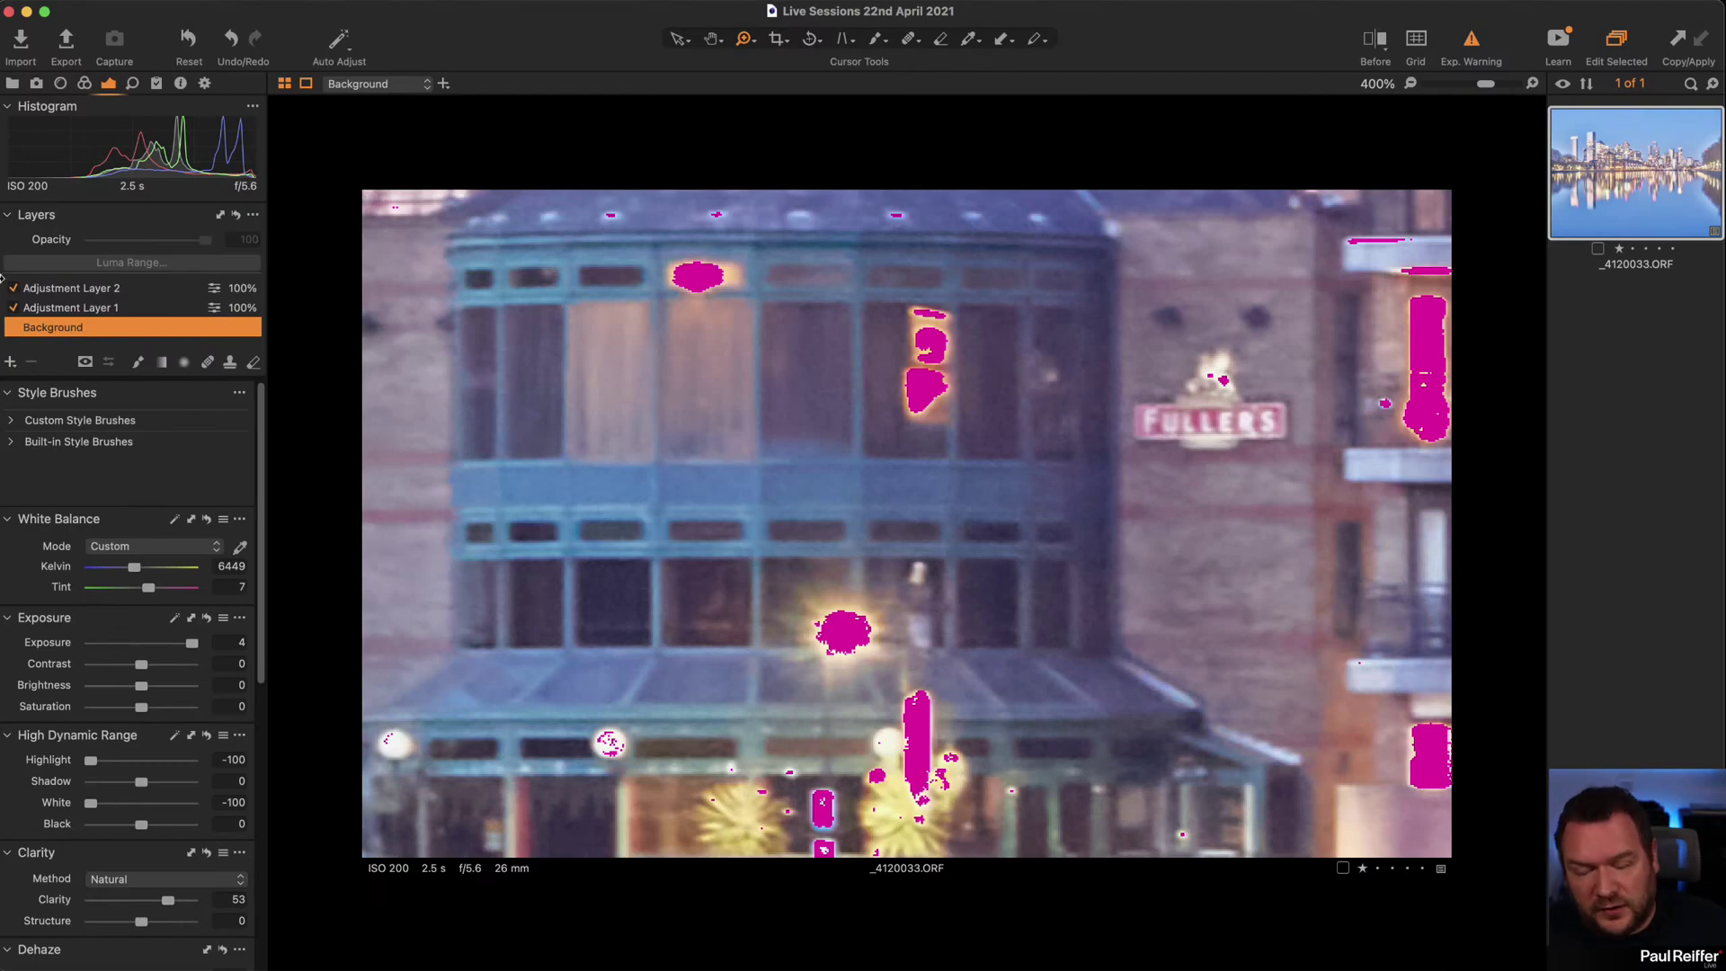
Reset the Background layer's exposure to 0 and hide the exposure warning with the whole photo in view.
scroll(870, 417, down, 3)
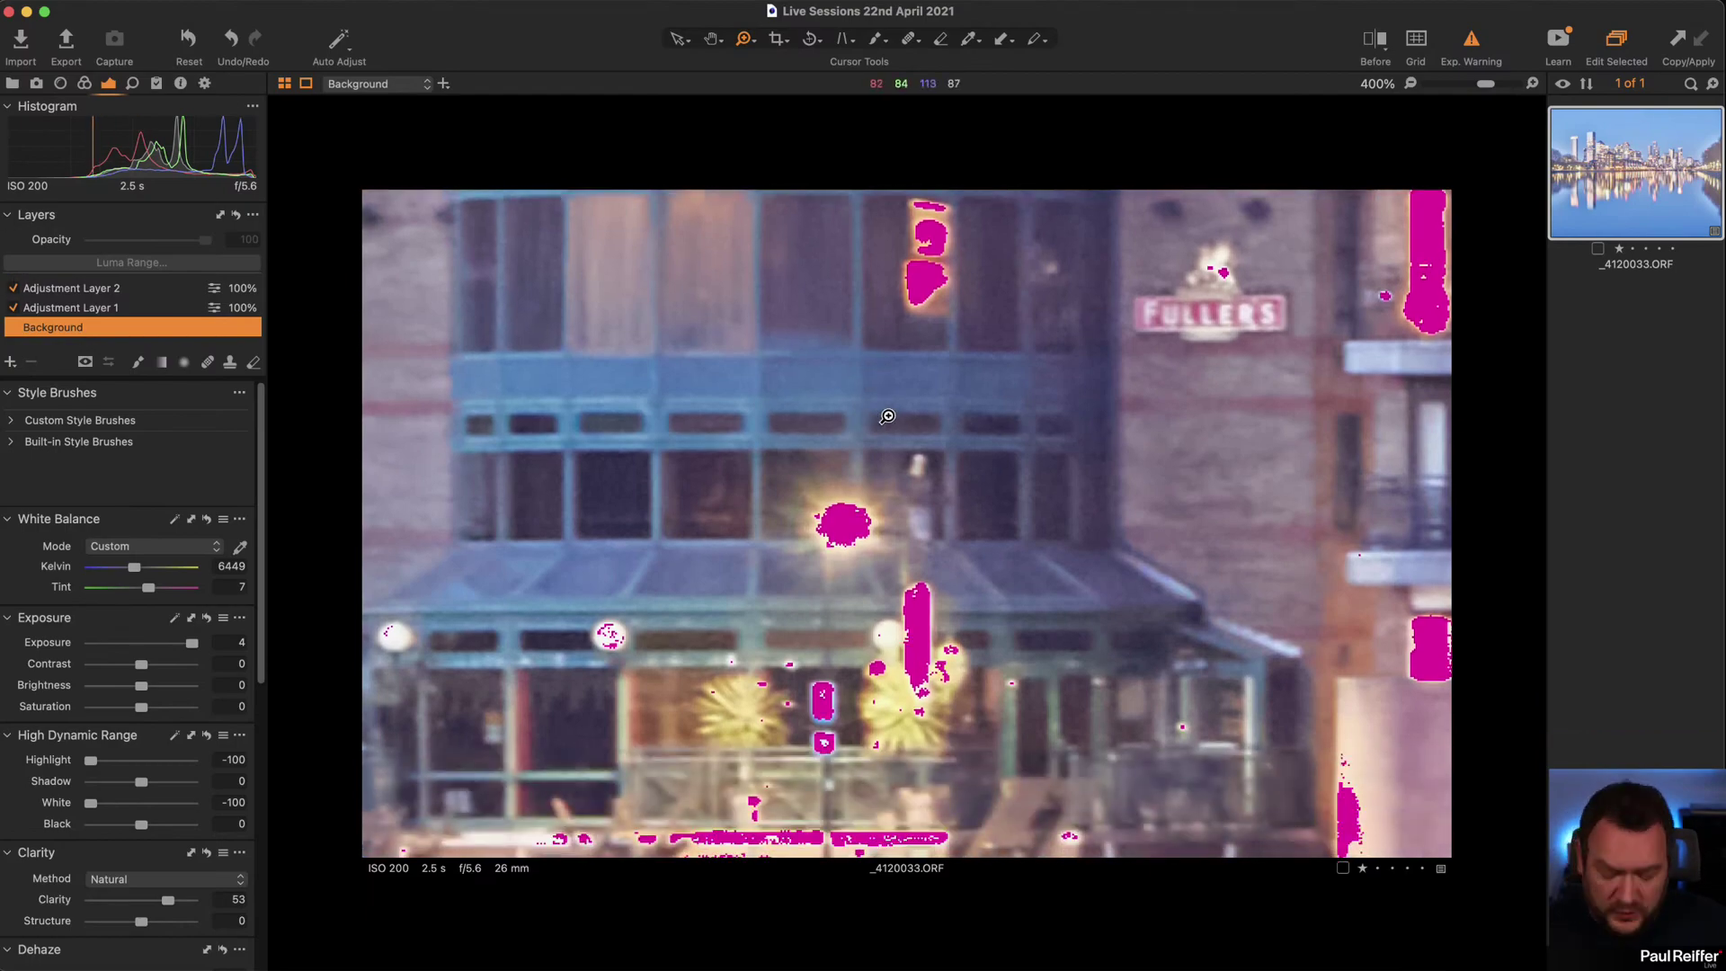
scroll(888, 422, down, 5)
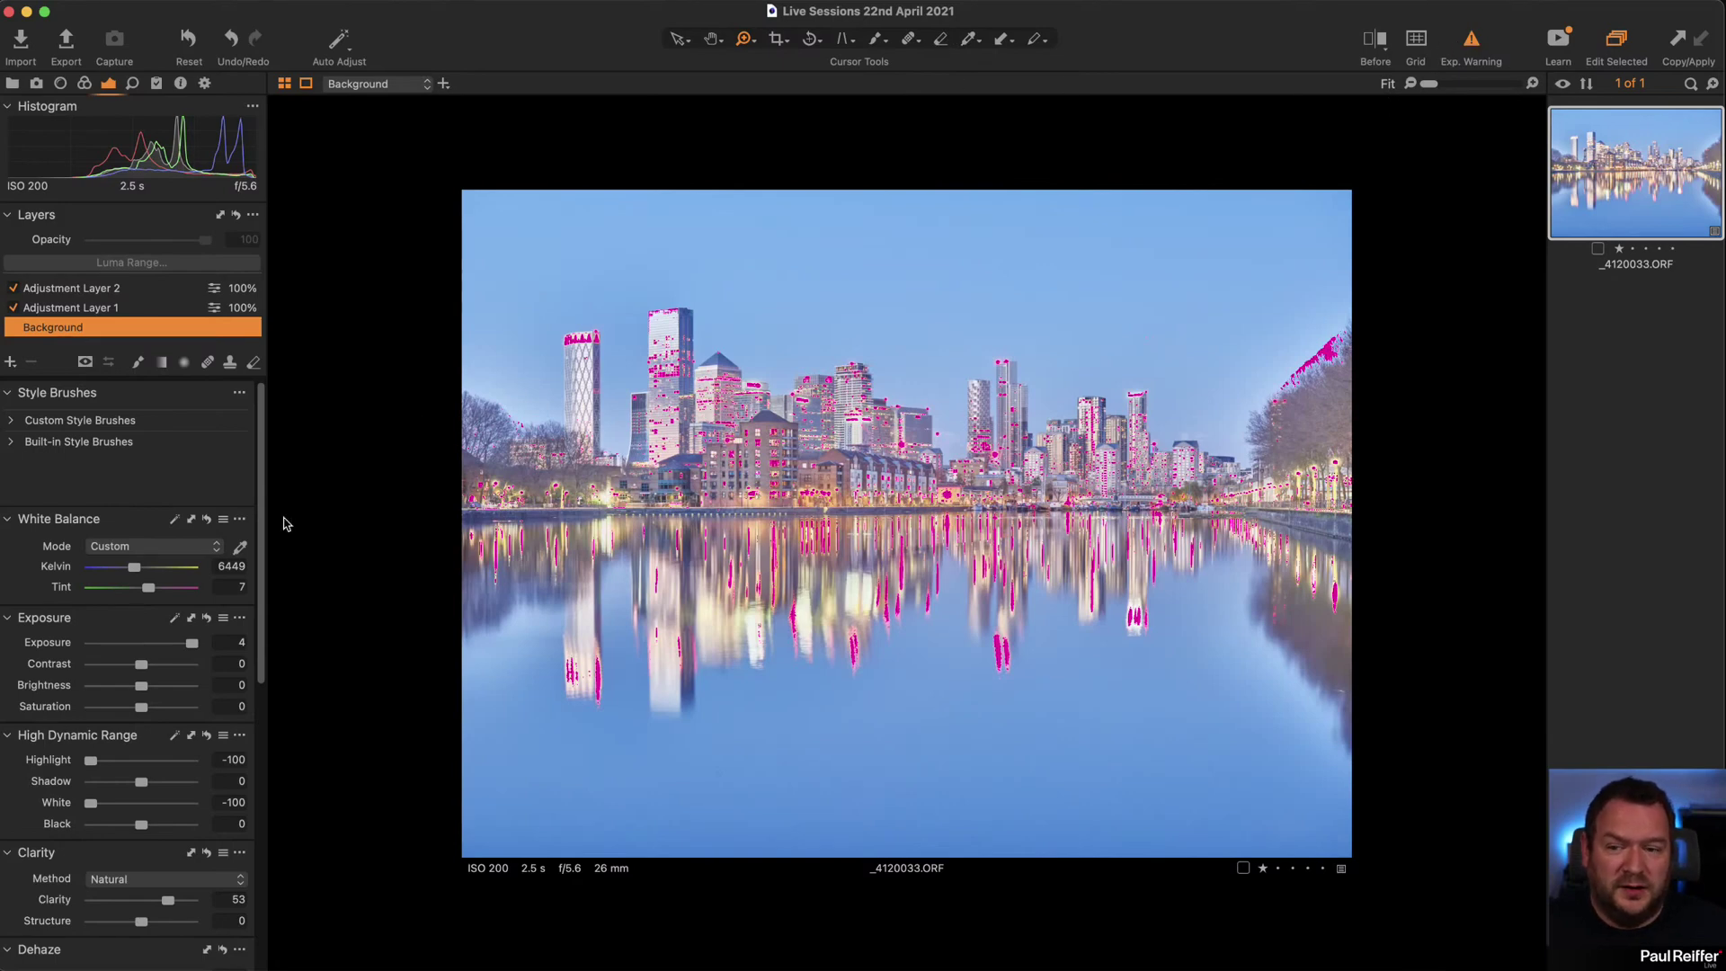
double_click(191, 644)
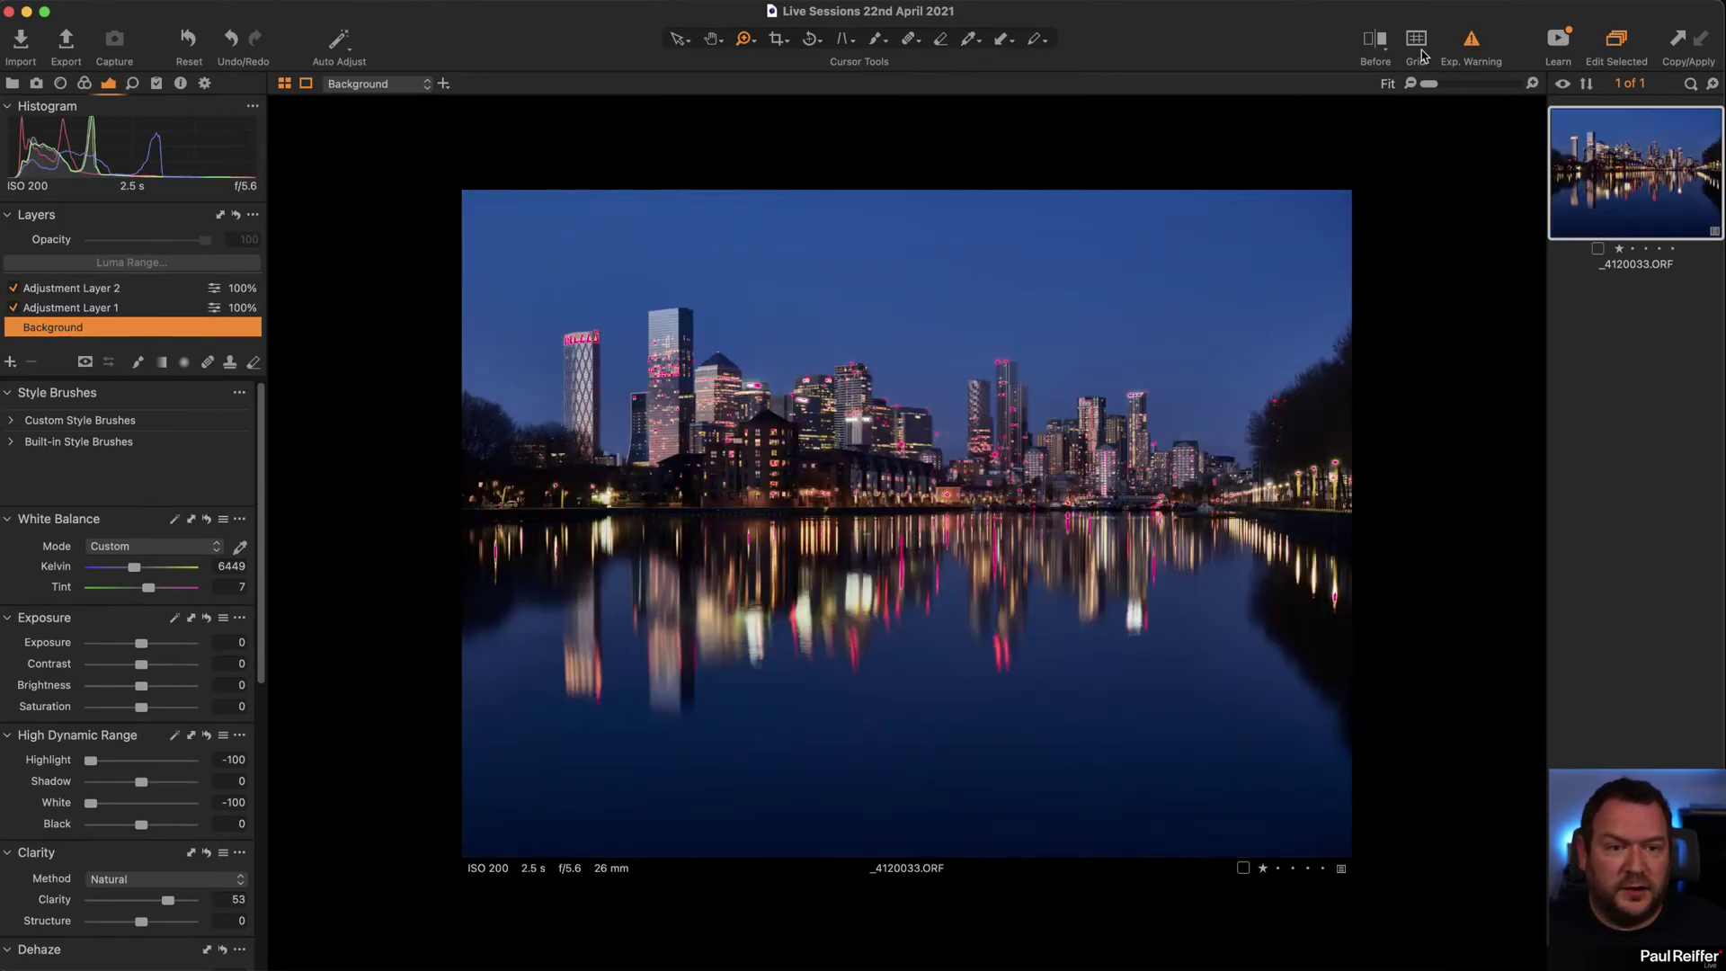
click(1471, 43)
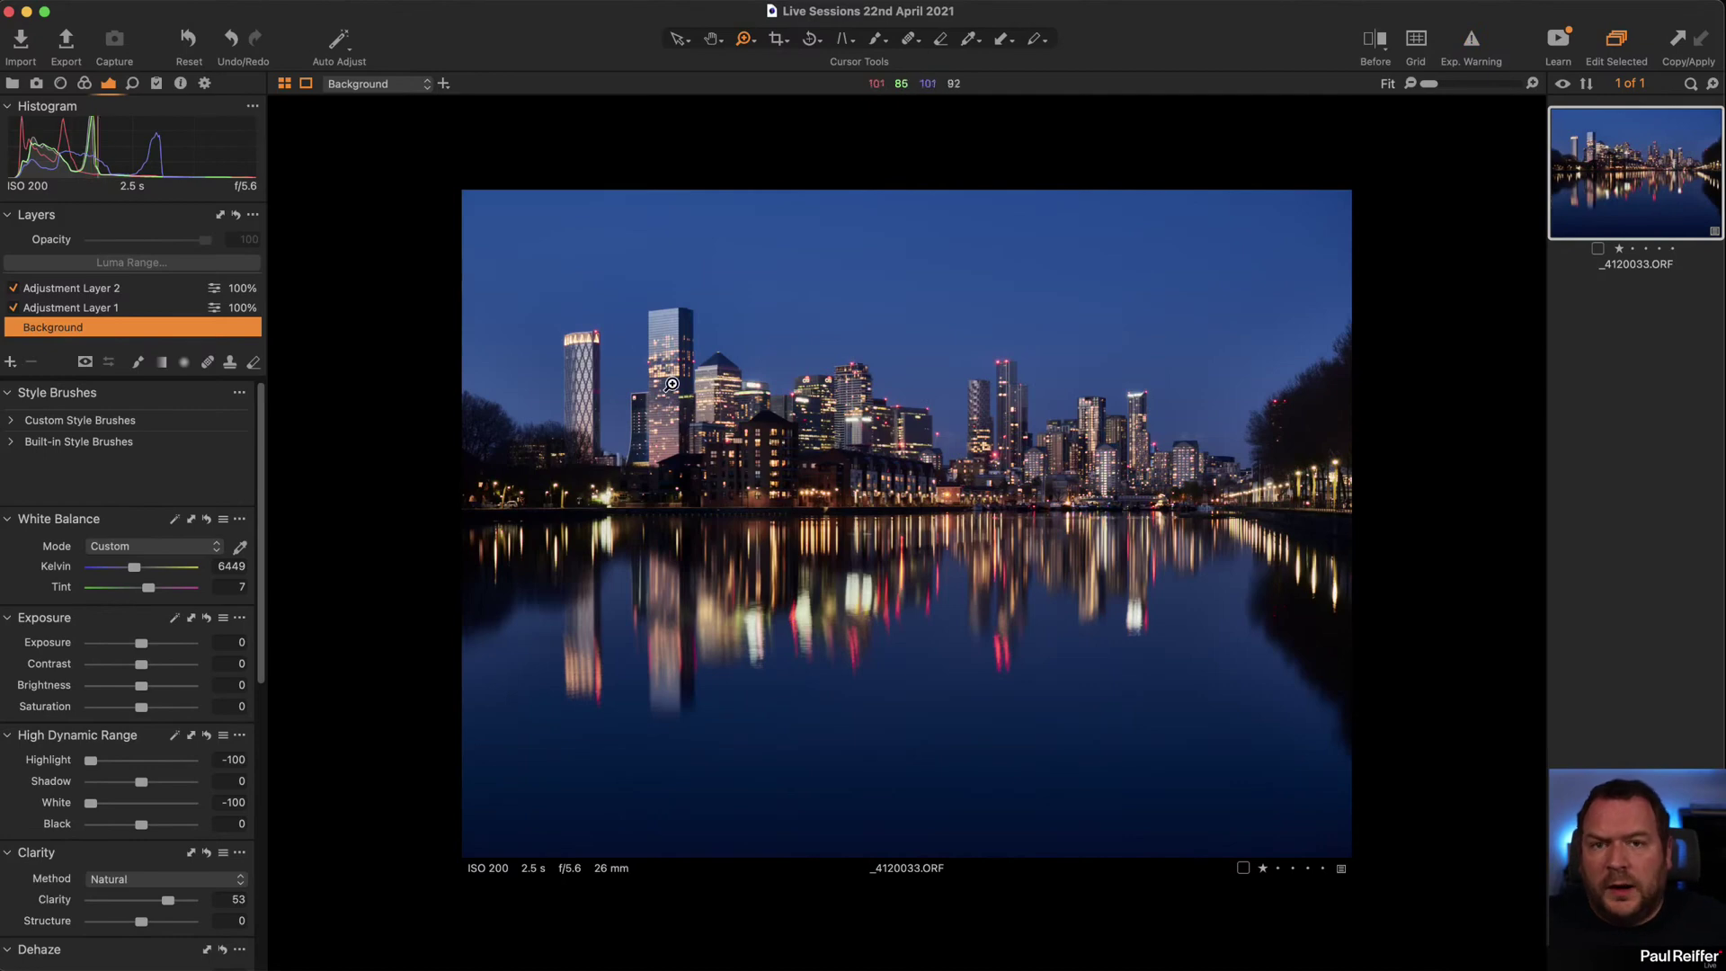
Examine the bright illuminated signs on the central tower at 440% with the exposure warning hidden and shown.
drag(690, 300, 1040, 554)
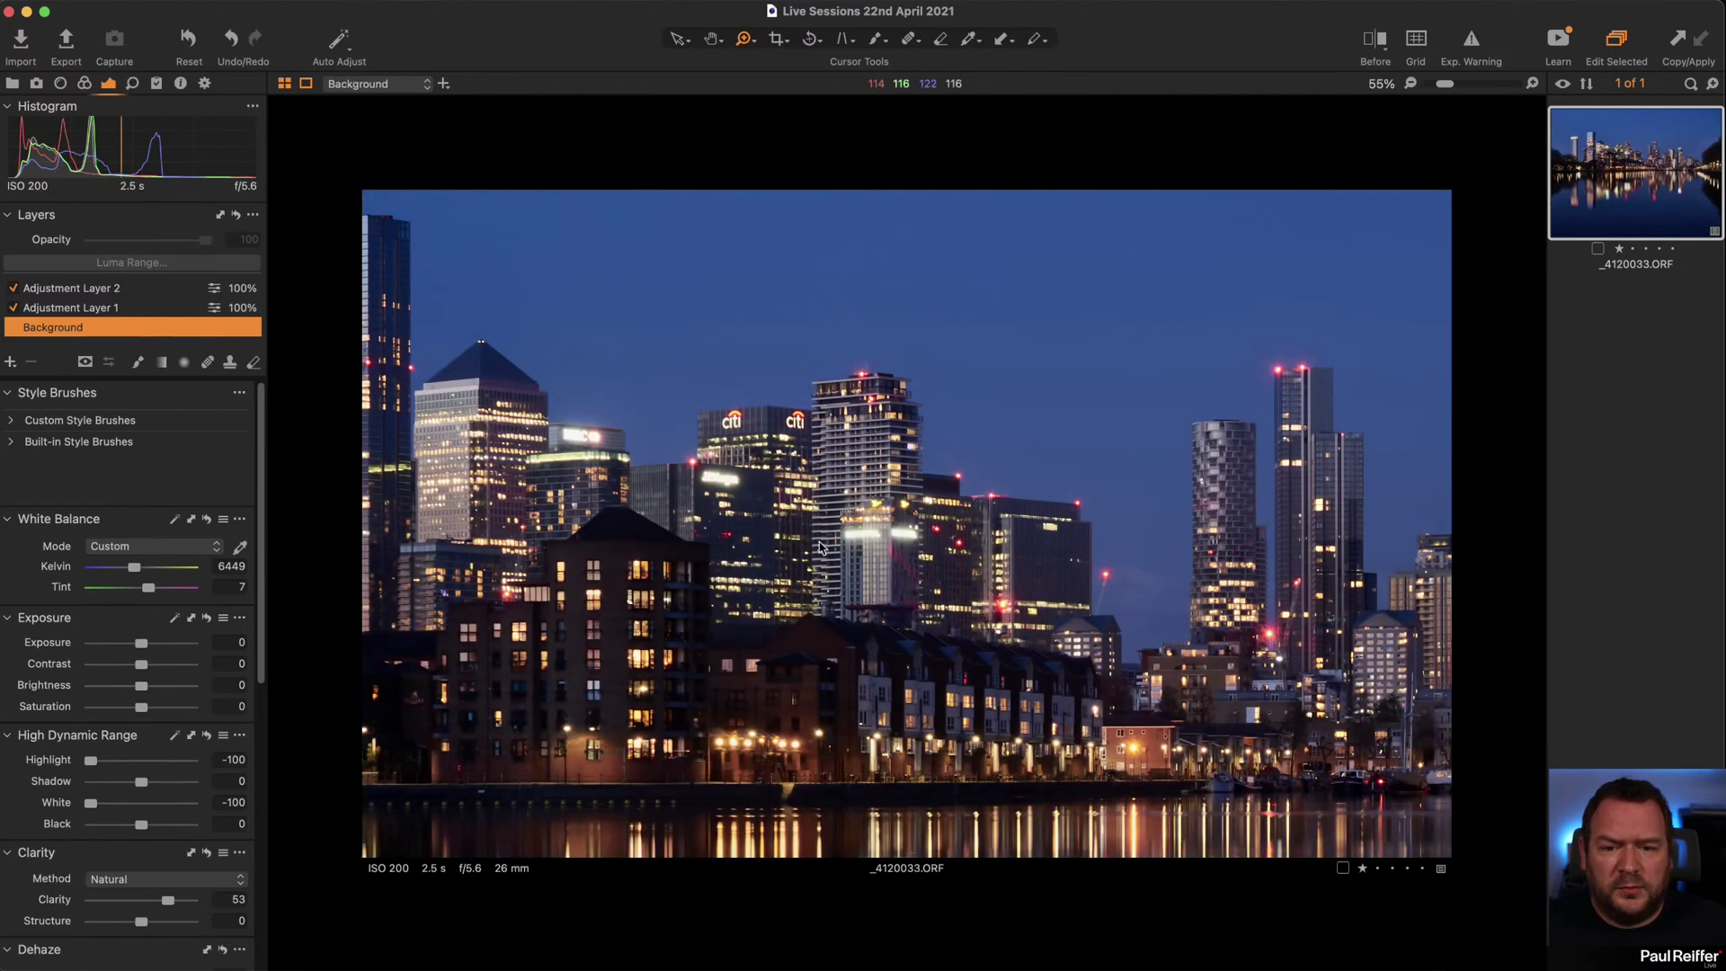
drag(921, 574, 932, 576)
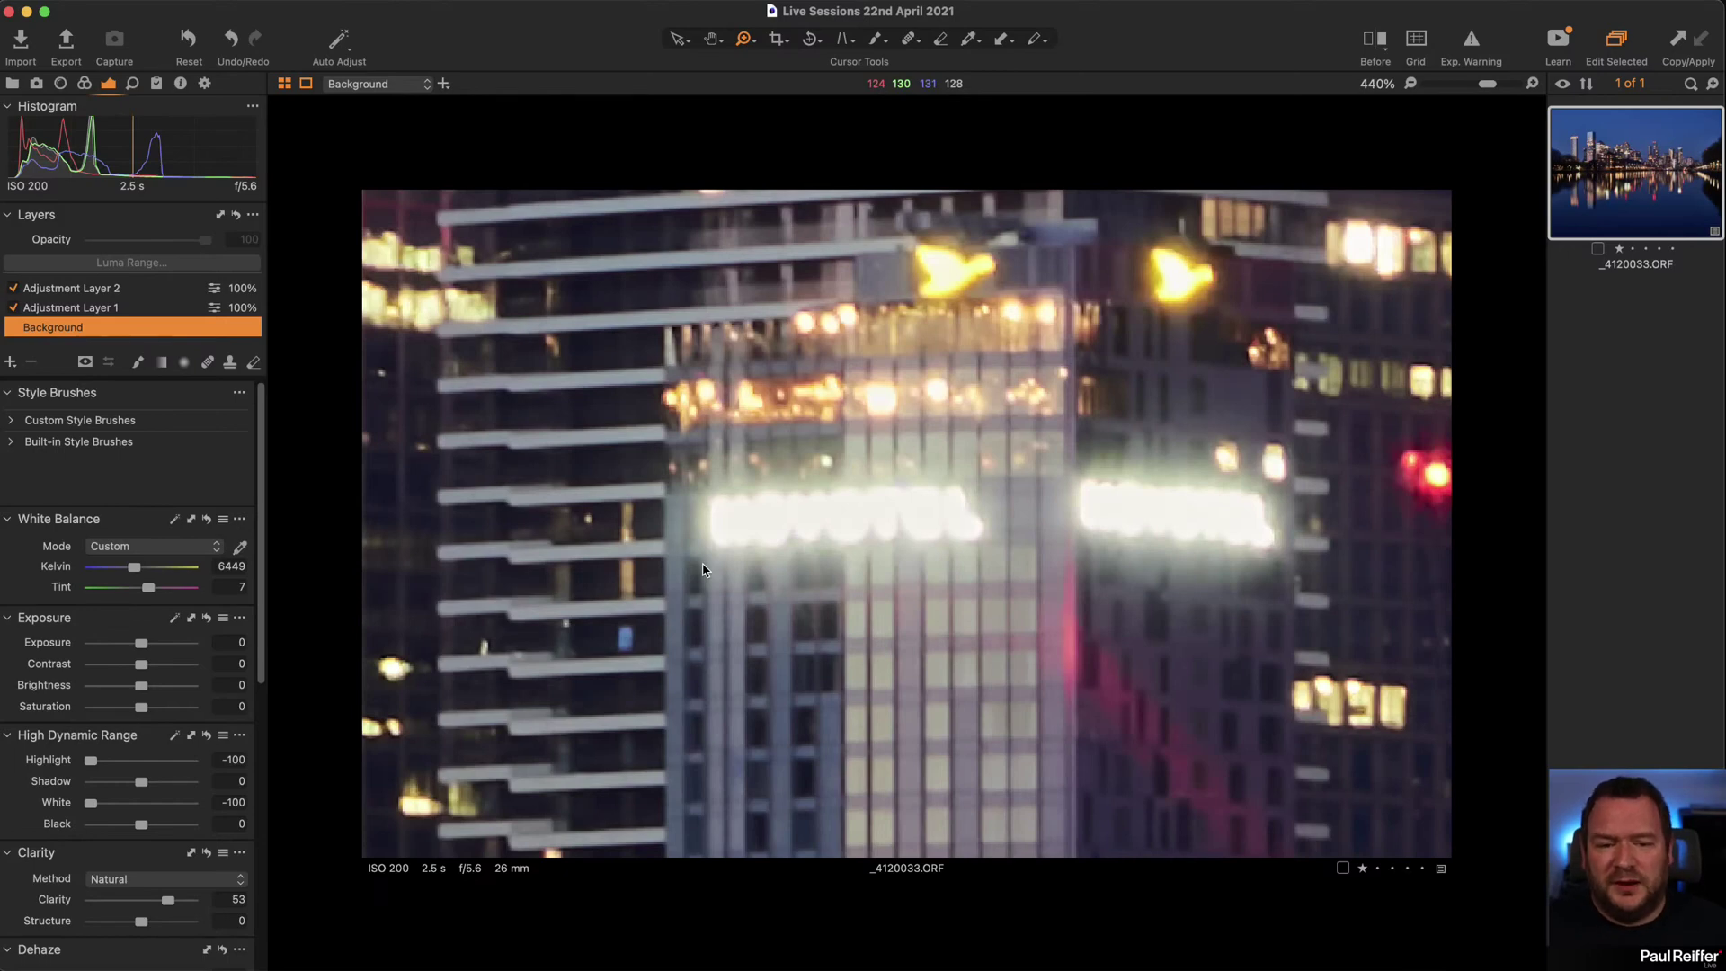
click(1472, 41)
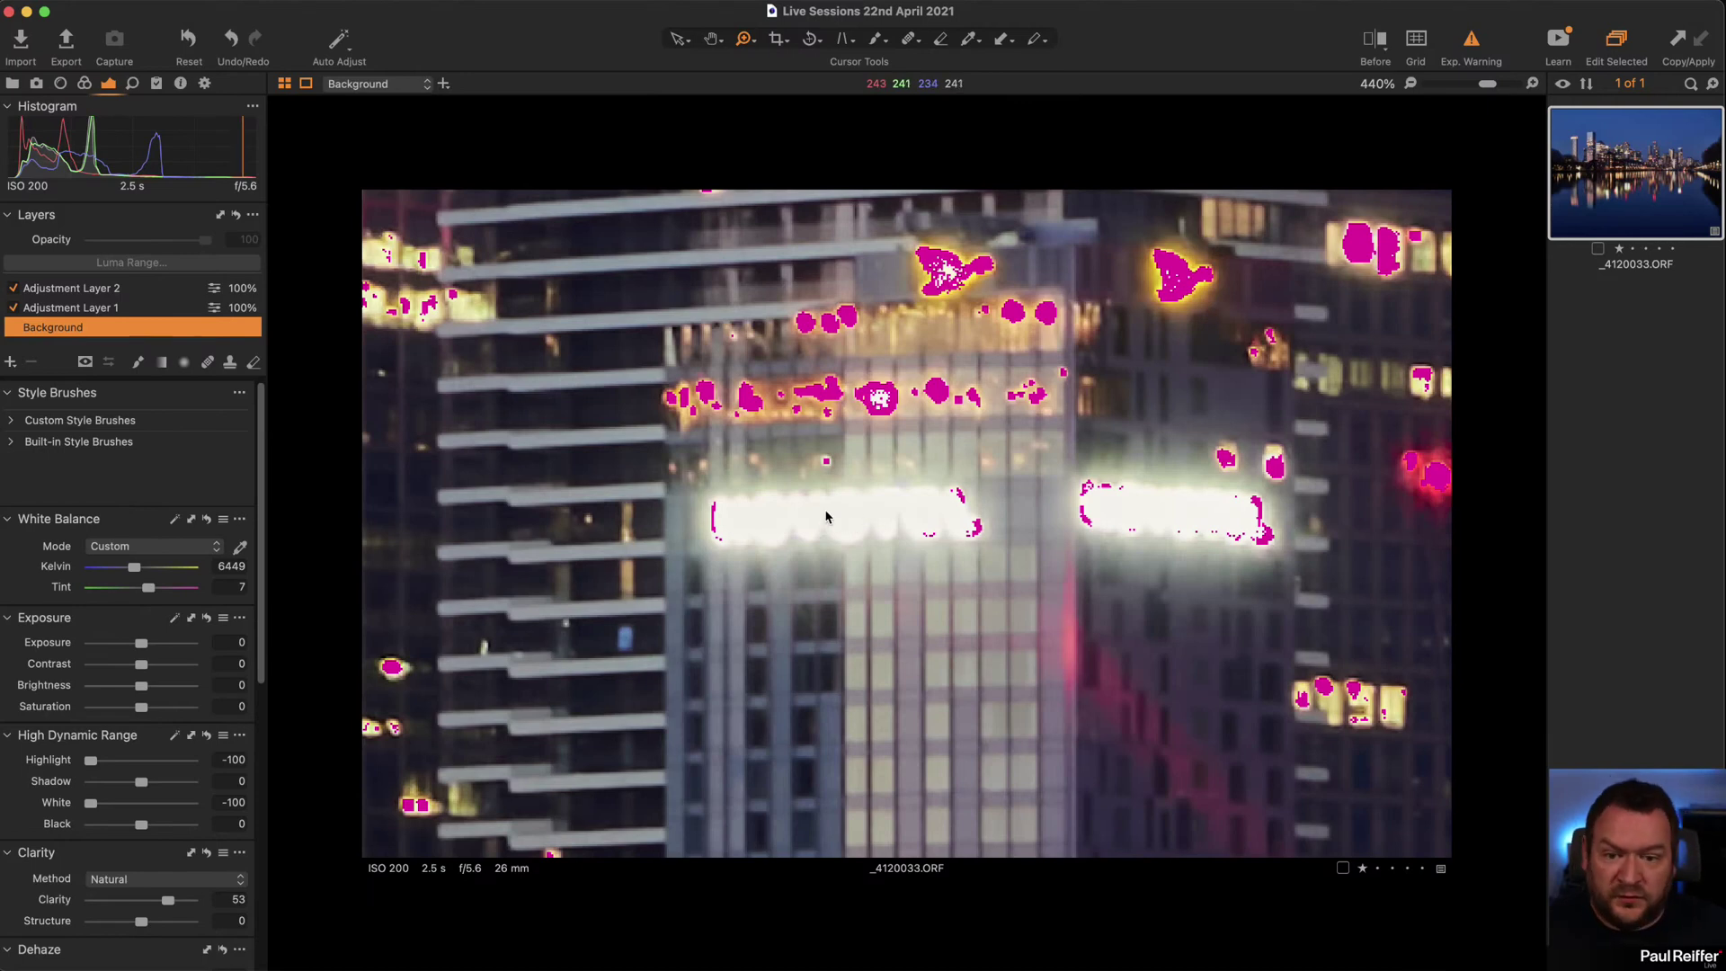
click(1469, 40)
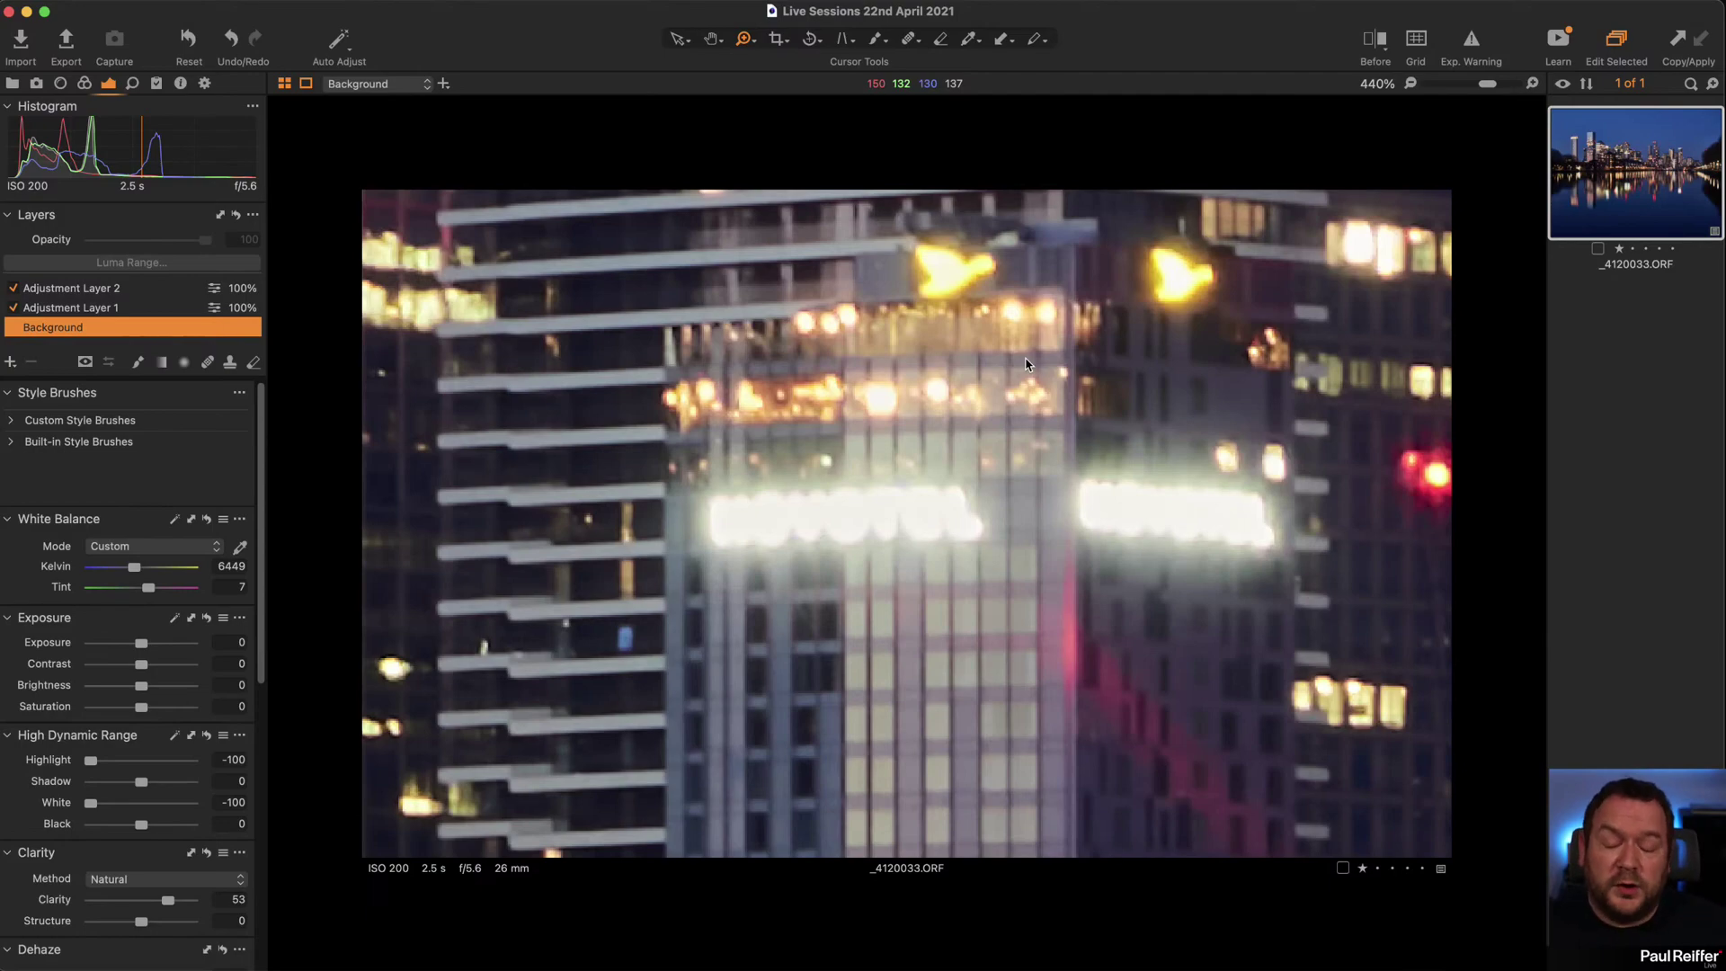
alt+click(913, 427)
alt+click(913, 427)
alt+click(913, 427)
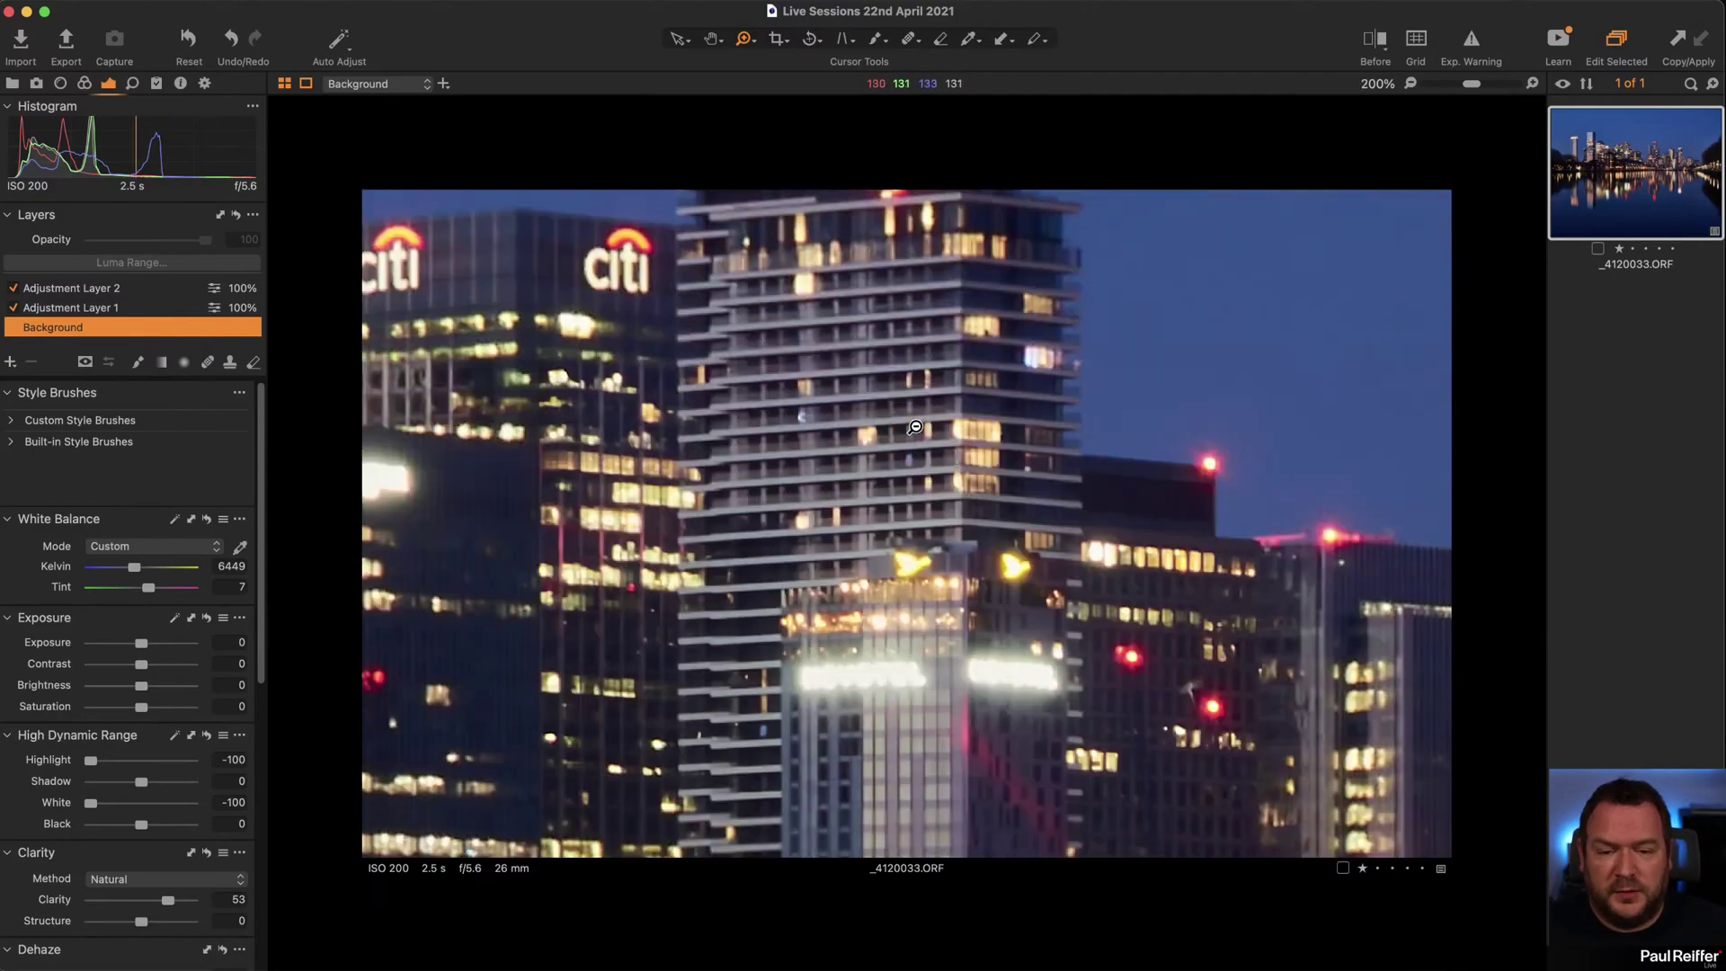
alt+click(914, 427)
alt+click(913, 427)
alt+click(990, 621)
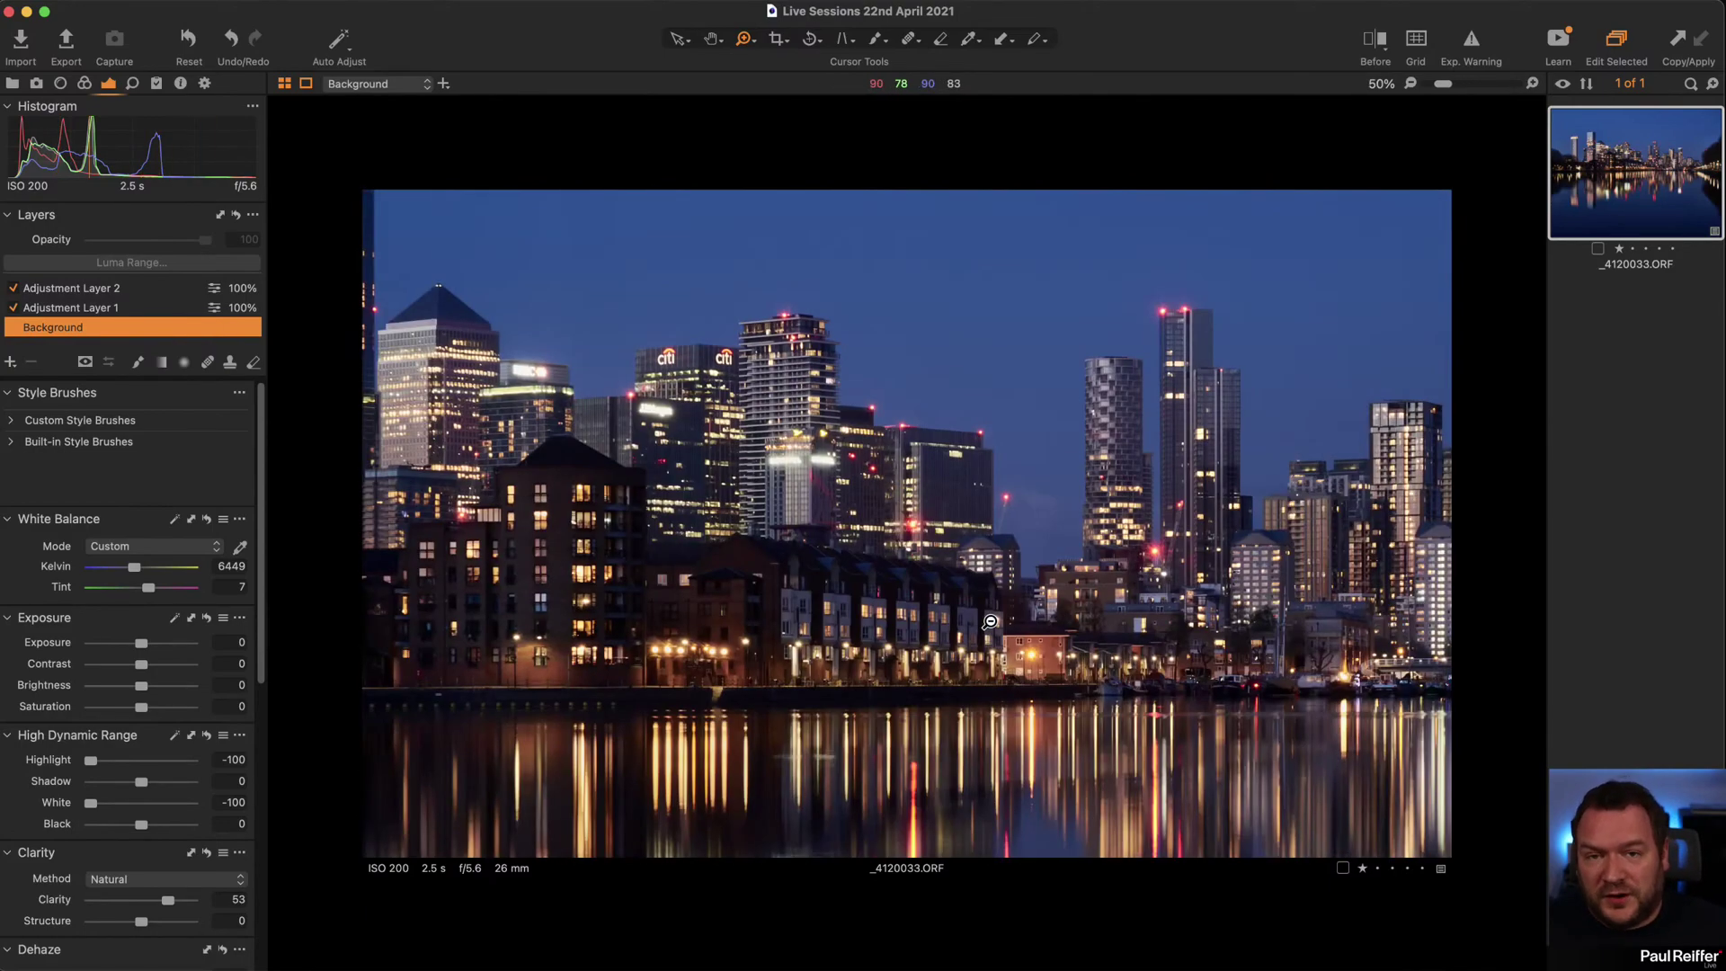
alt+click(990, 621)
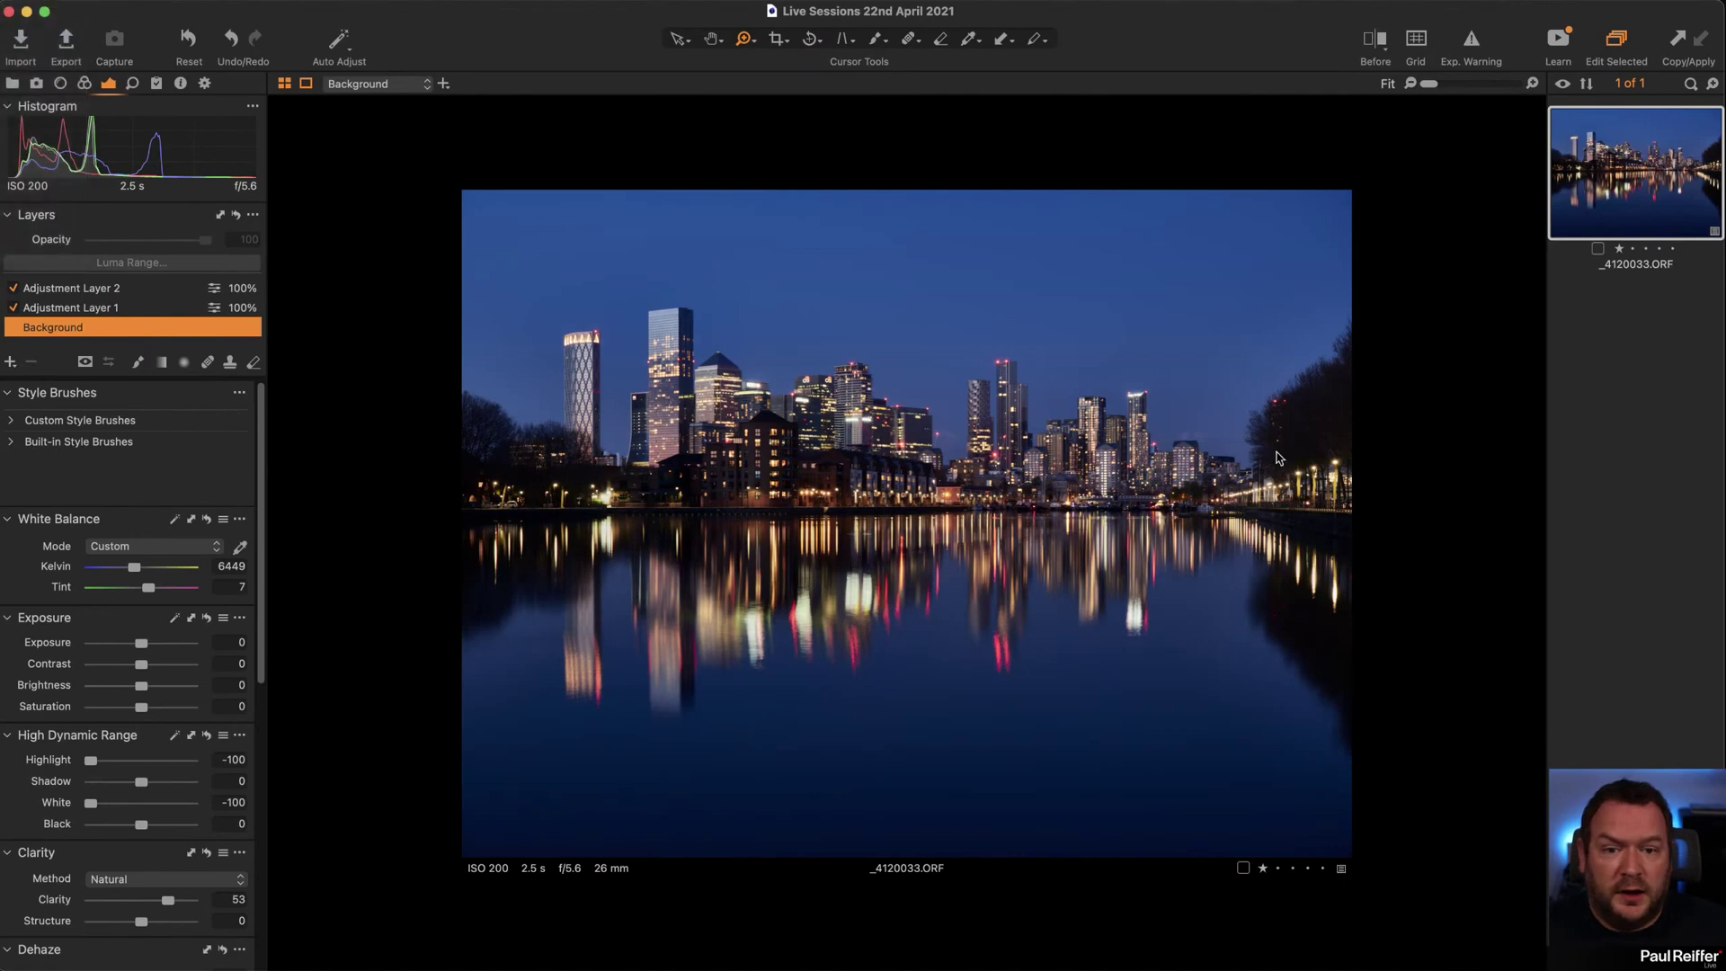
Set the highlight exposure warning threshold to 254 in the Exposure preferences.
key(super+comma)
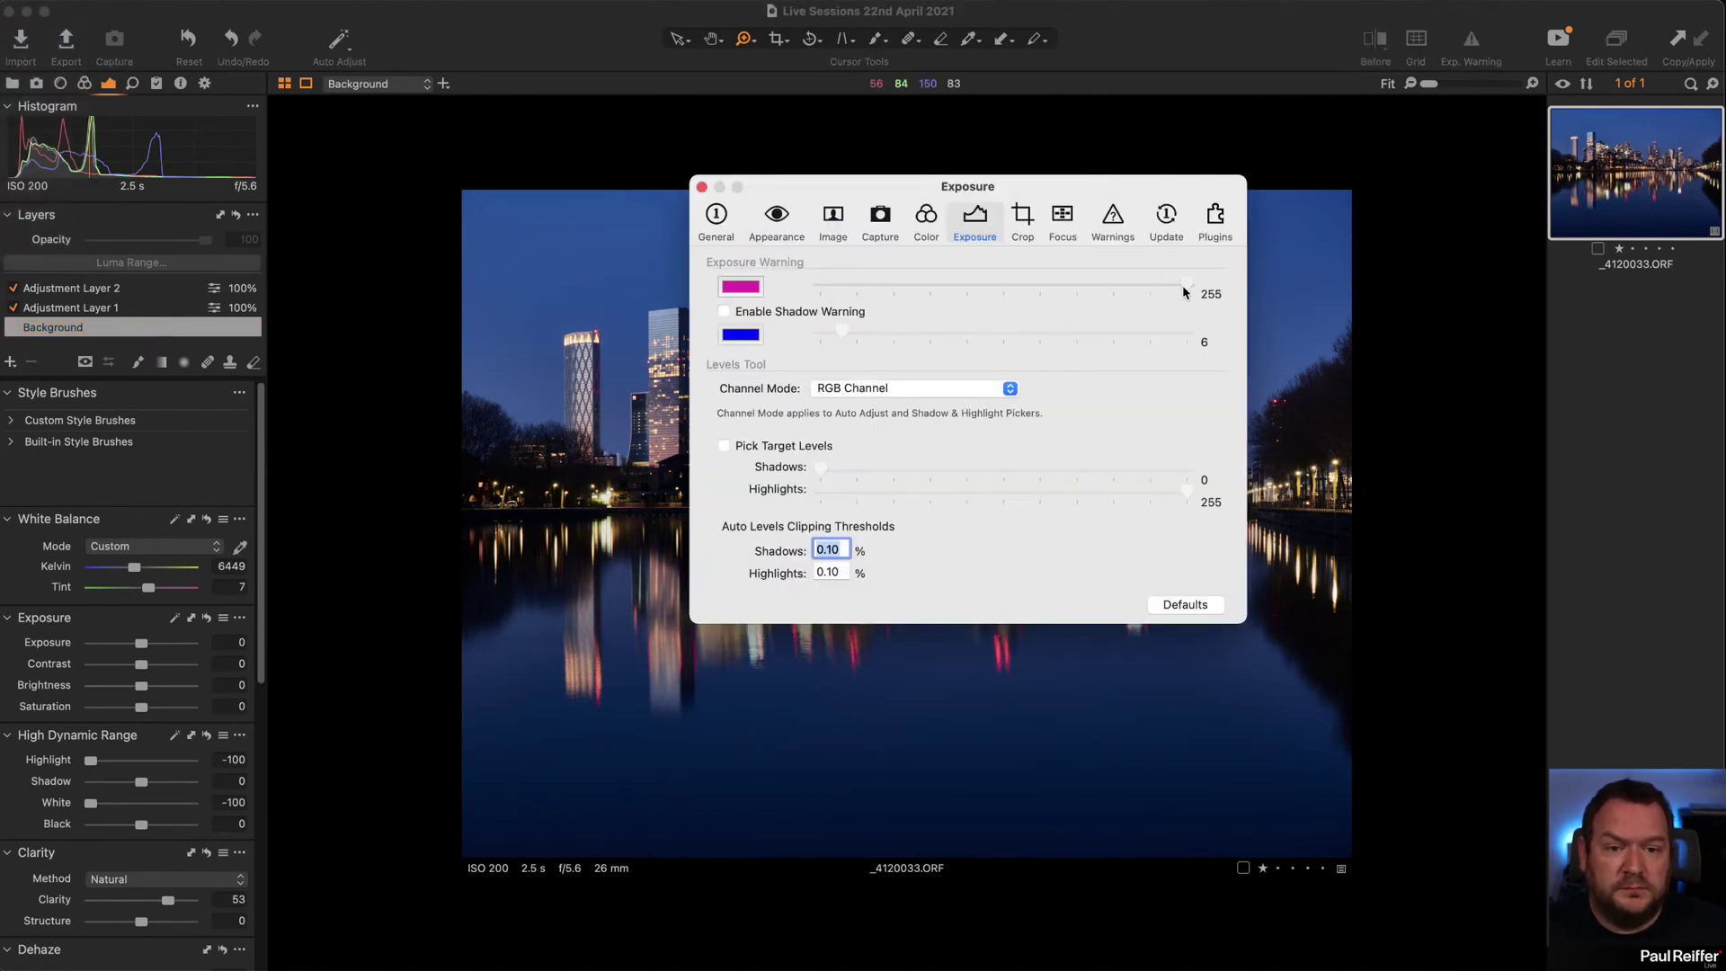
drag(1178, 284, 1180, 284)
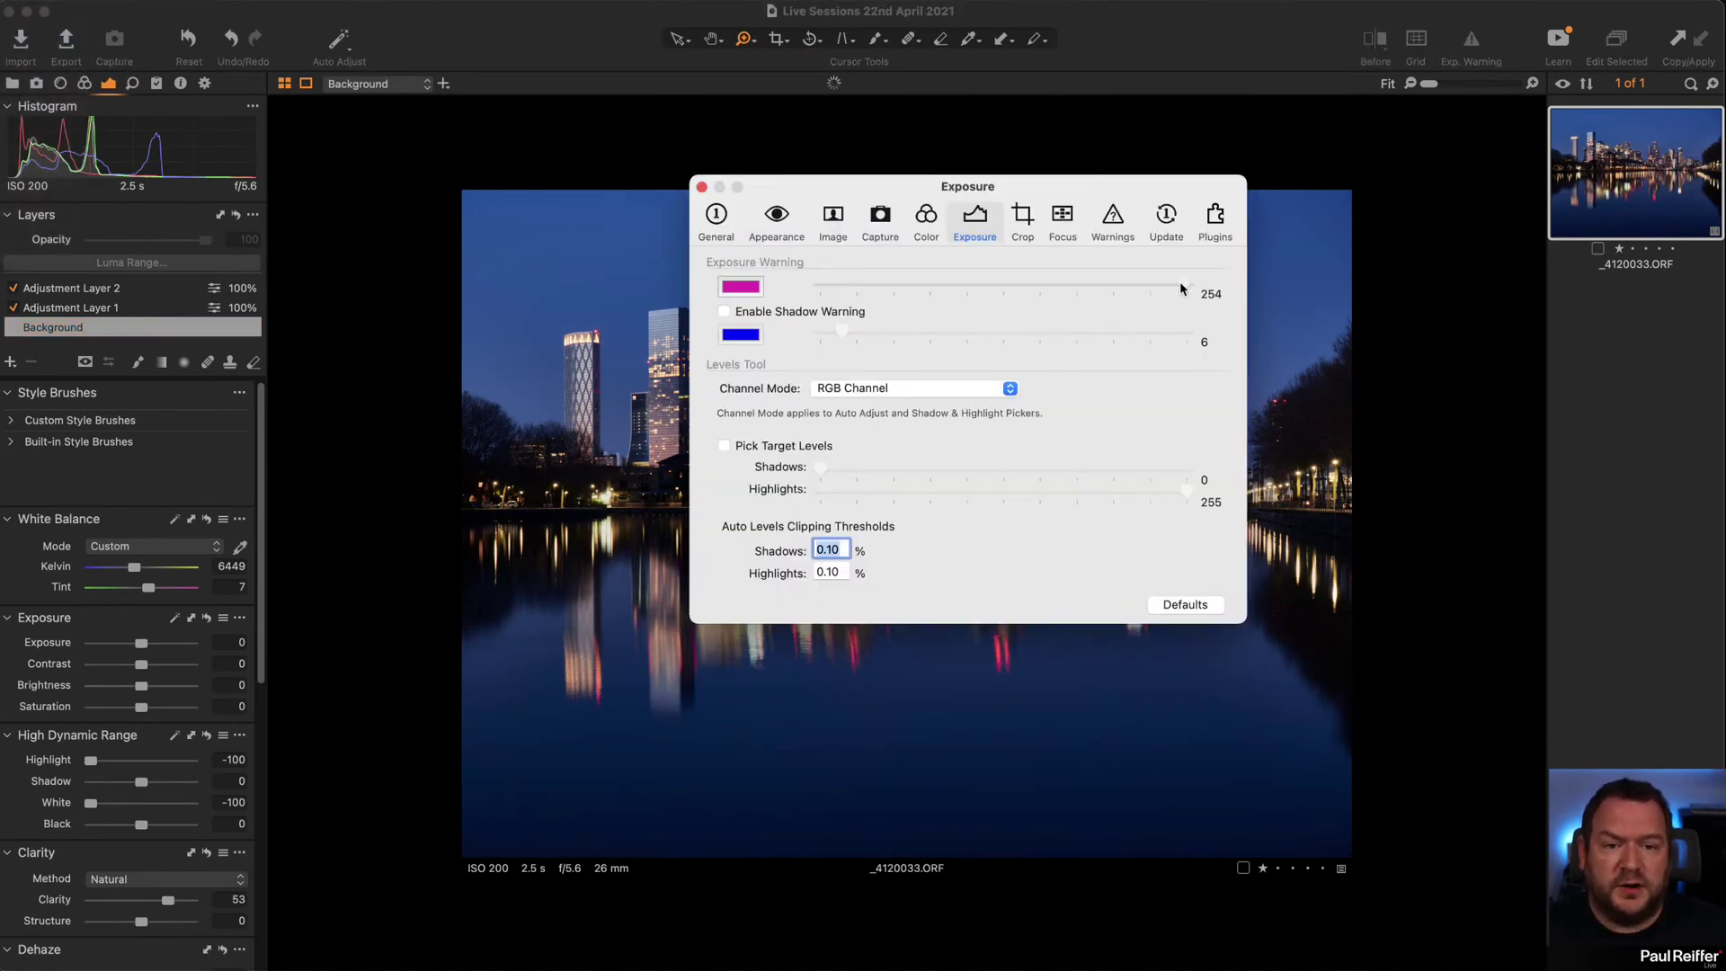
click(702, 189)
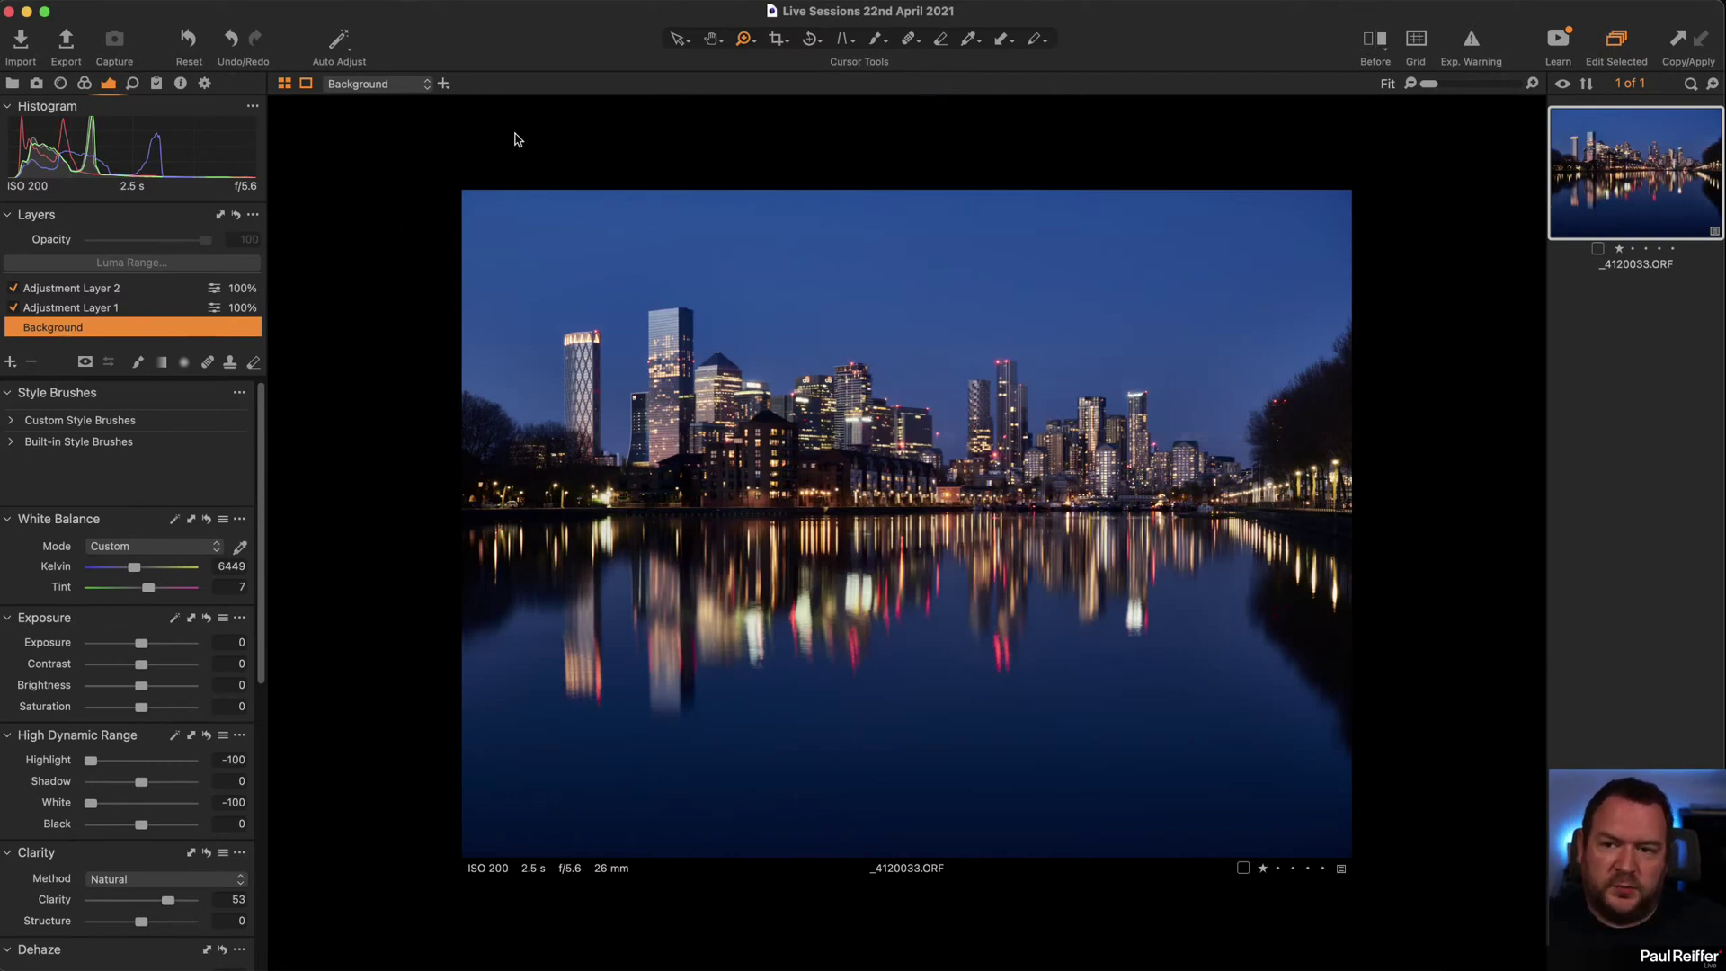
View the waterfront towers at 67% without the proof margin, after checking the viewer background colour options.
right_click(651, 139)
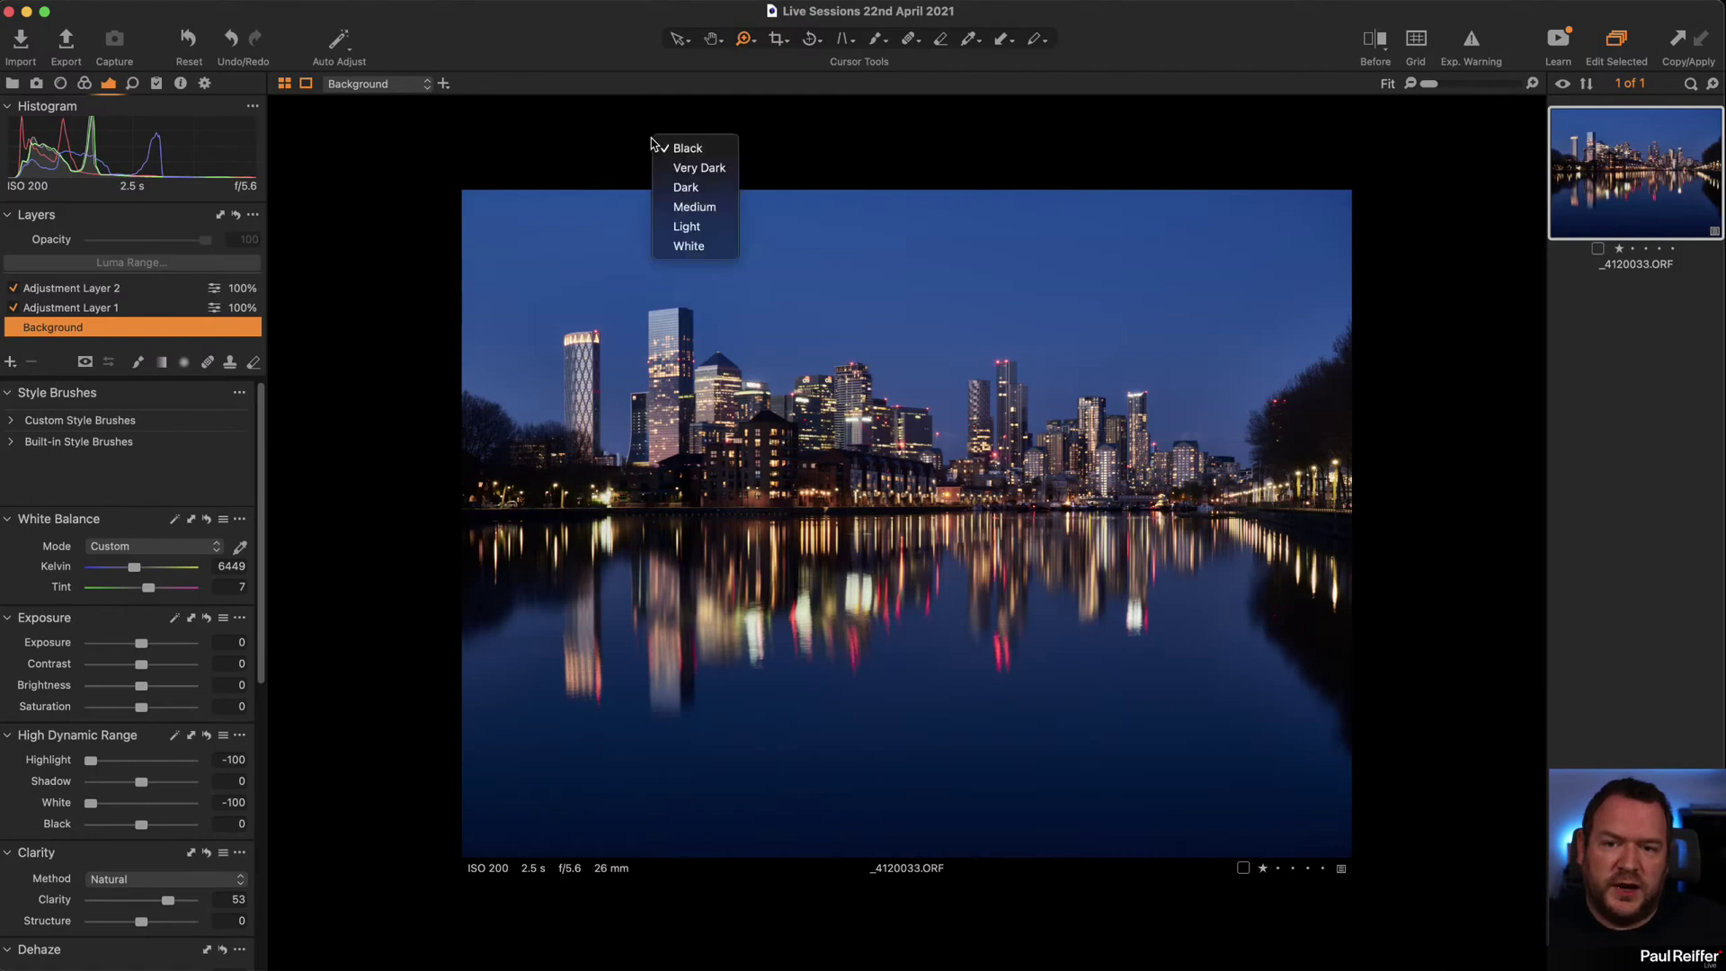
key(Escape)
click(809, 396)
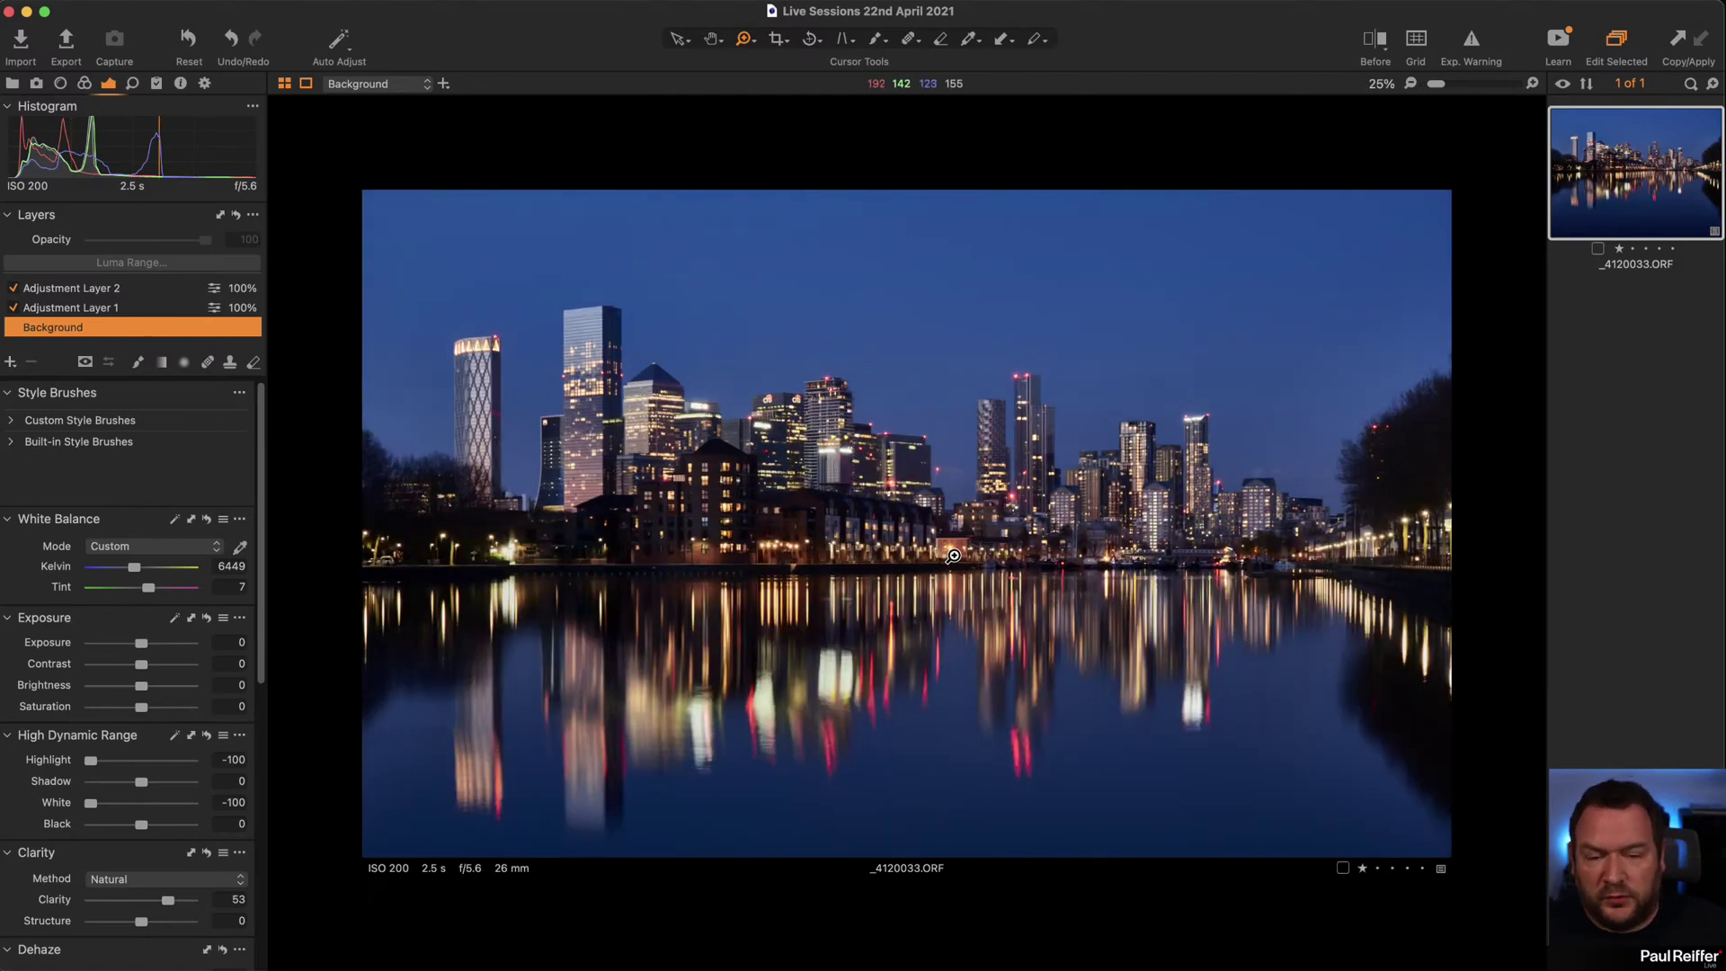
click(836, 422)
click(858, 451)
click(859, 452)
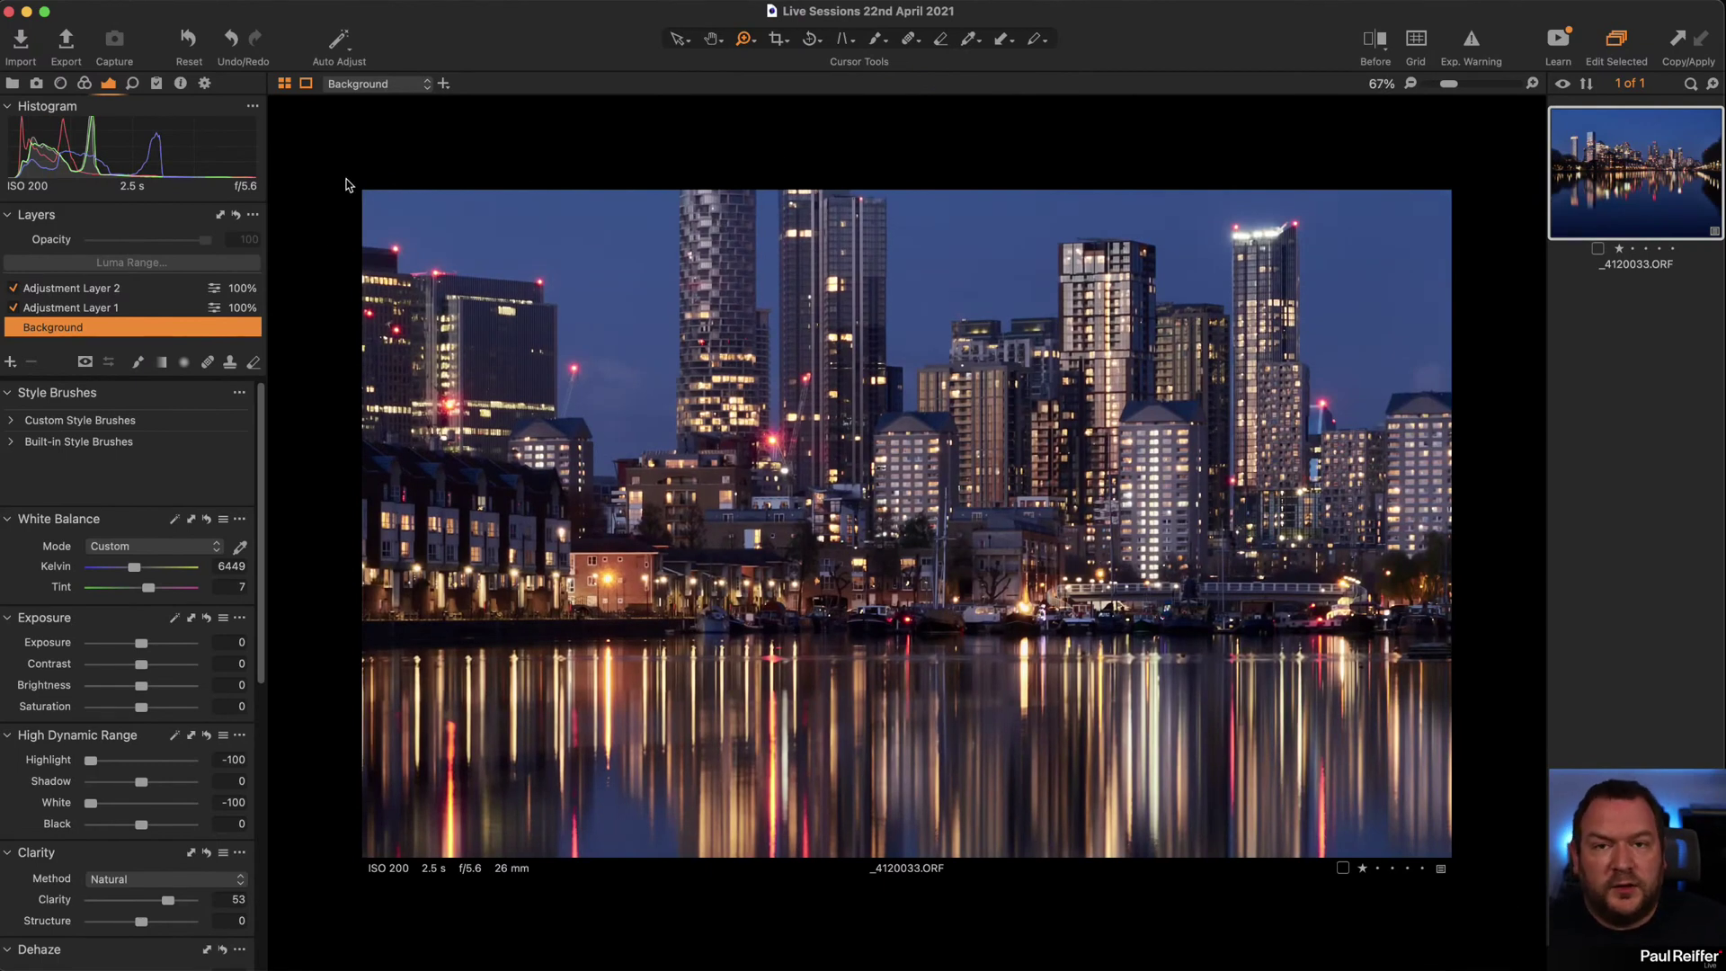
click(307, 87)
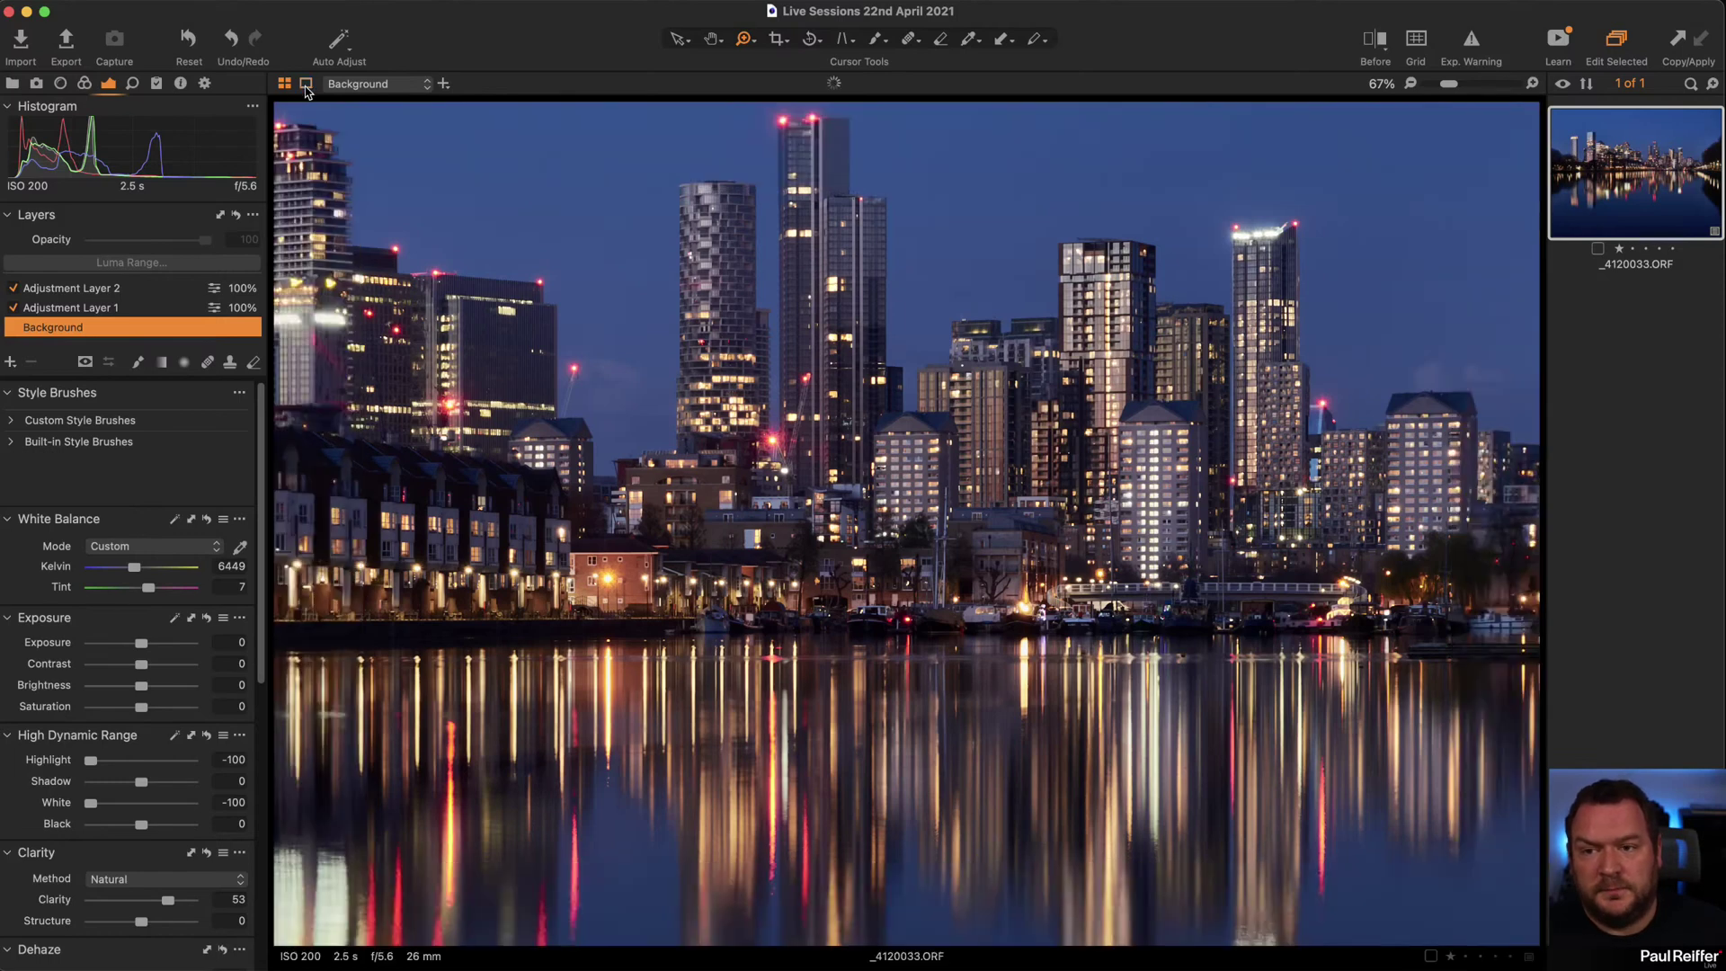
click(387, 1)
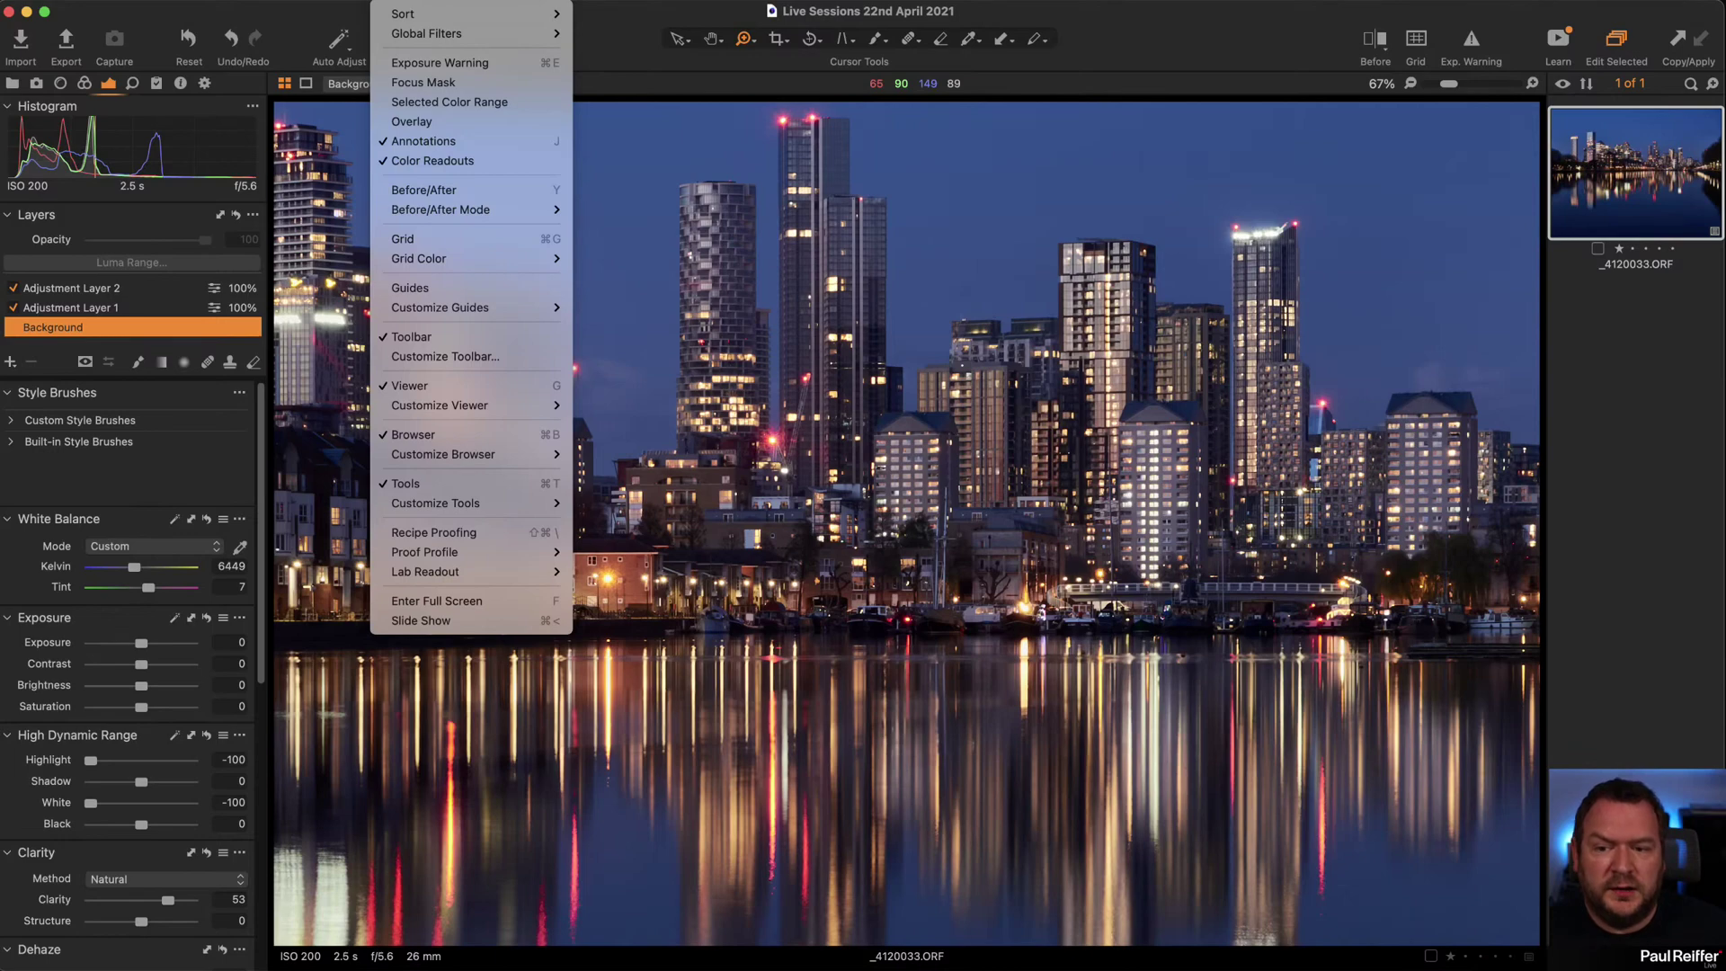
key(Escape)
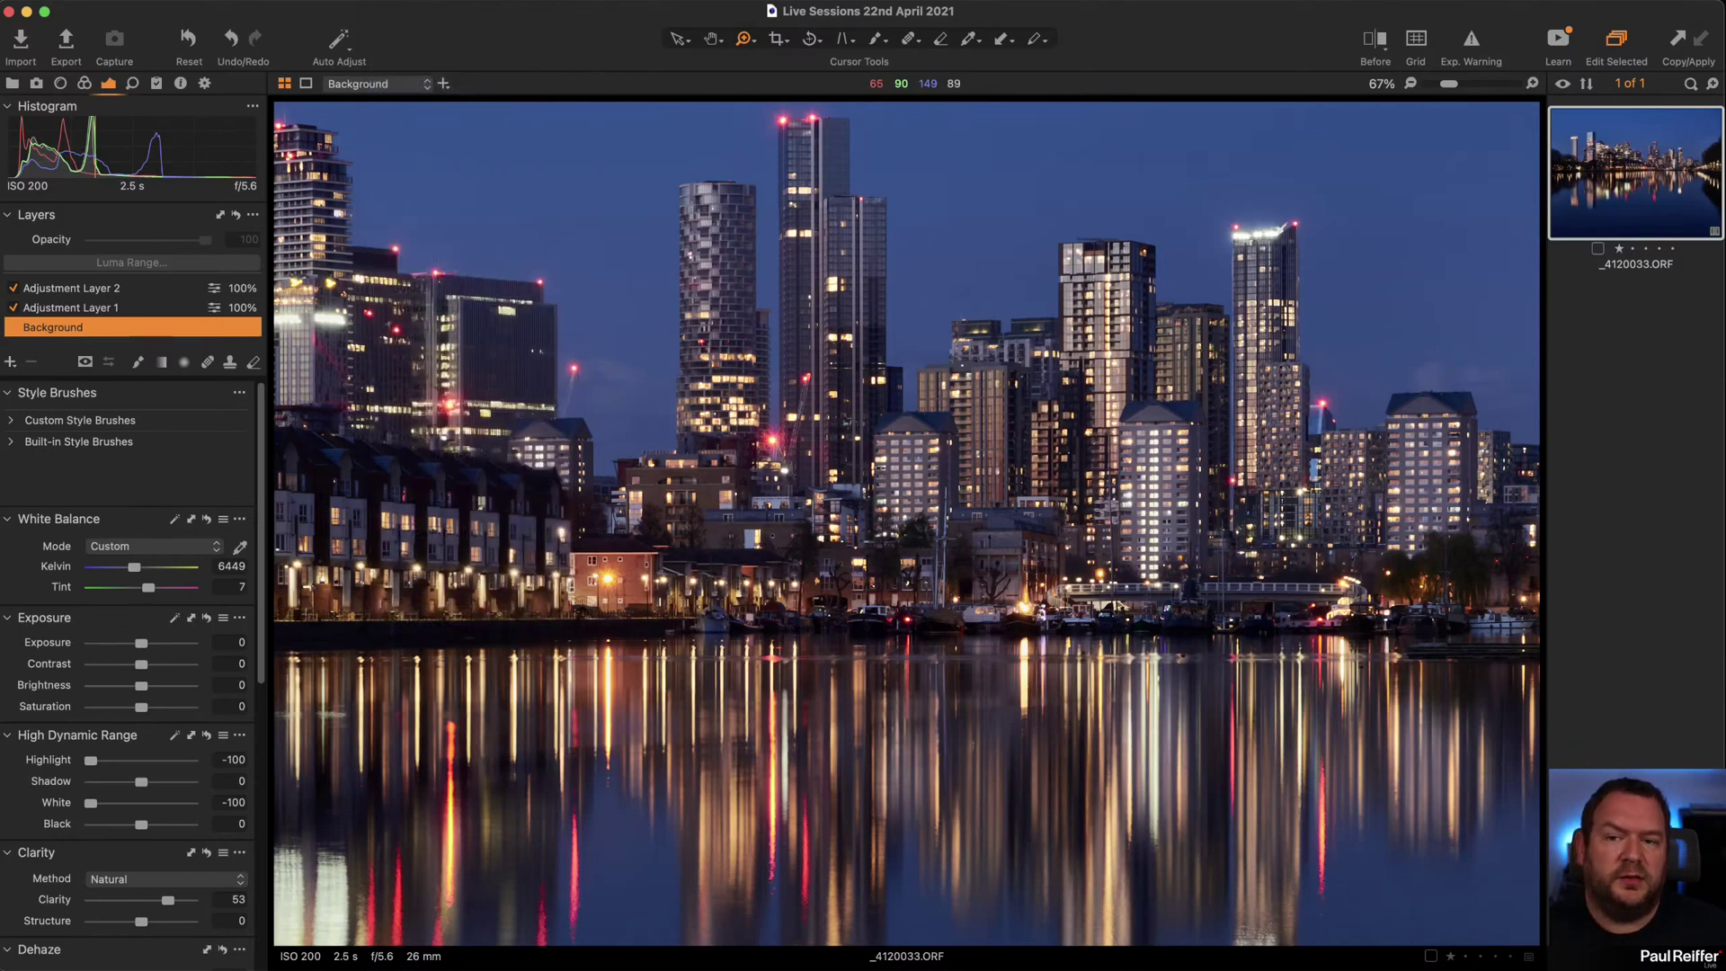
In the Appearance preferences, set the viewer's proof margin to 100 px and its colour to Dark.
click(18, 1)
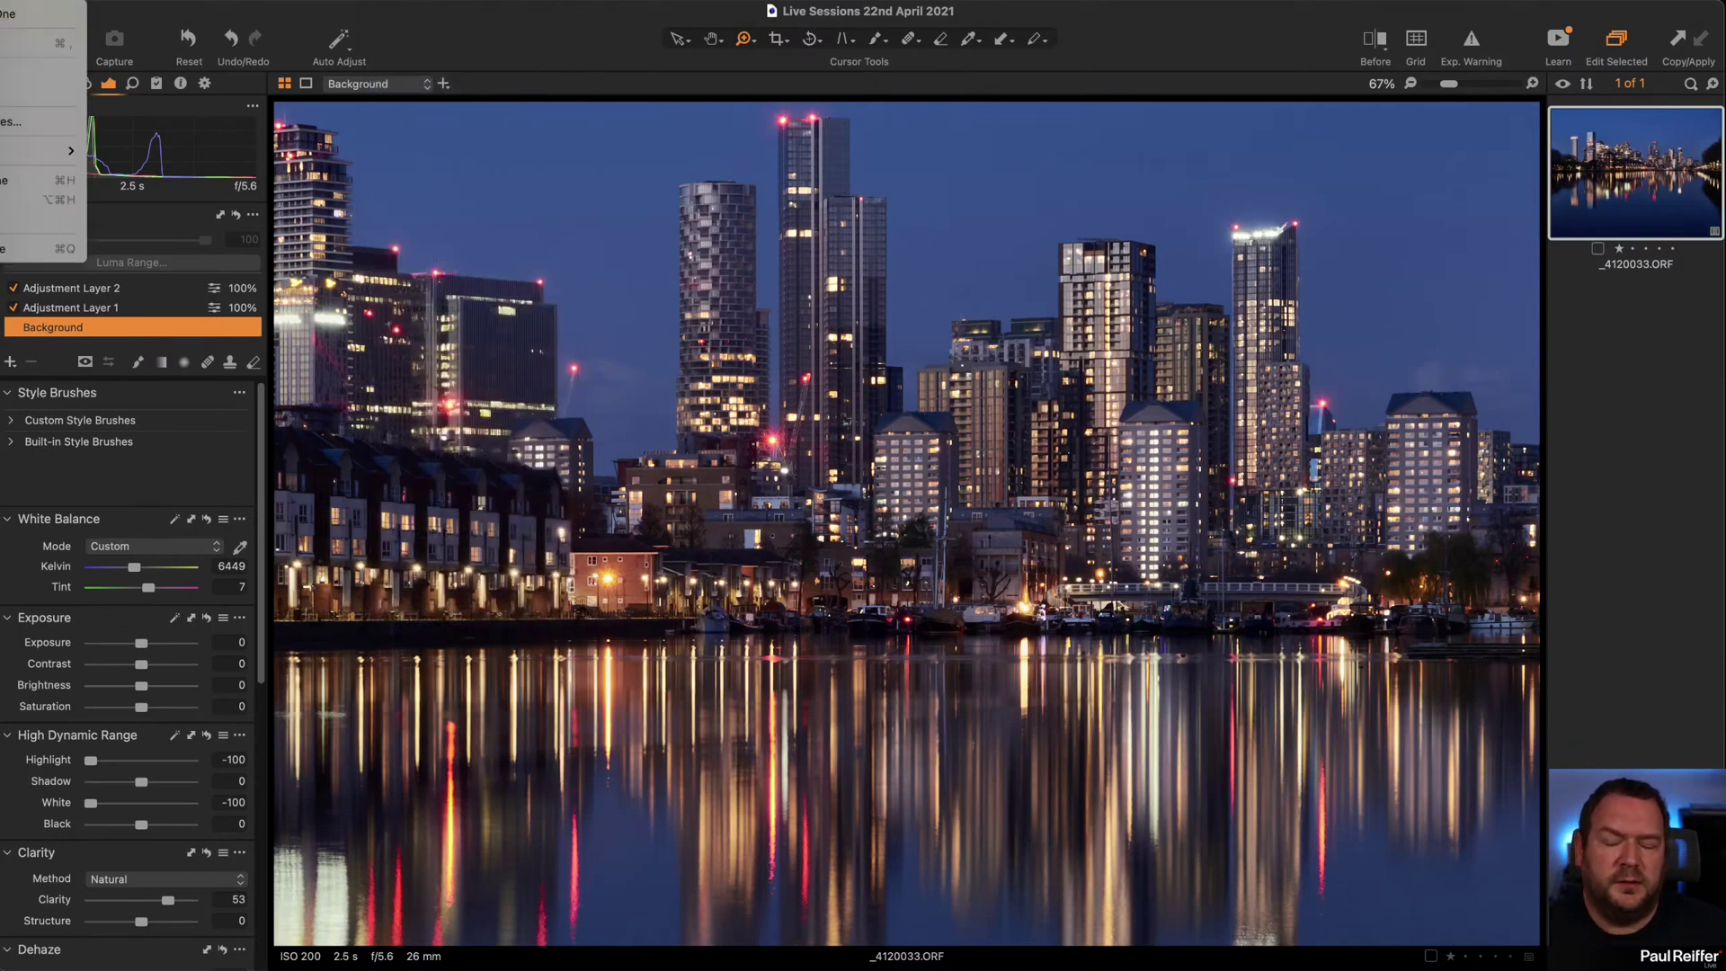
click(19, 49)
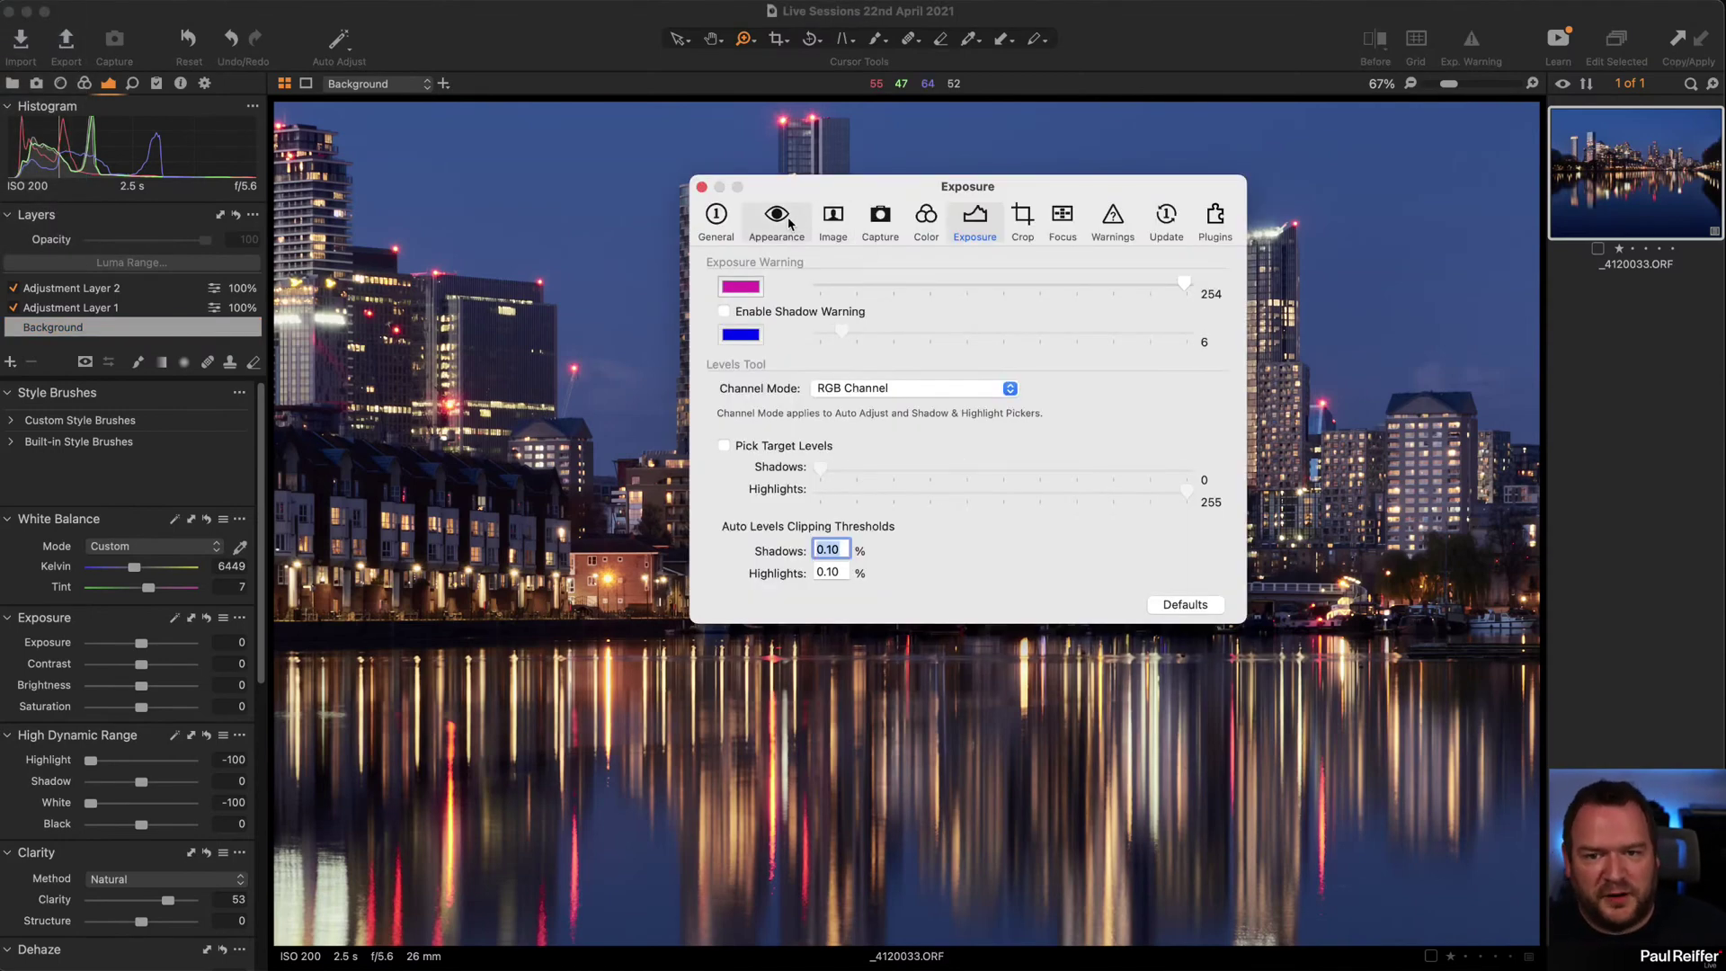
click(777, 218)
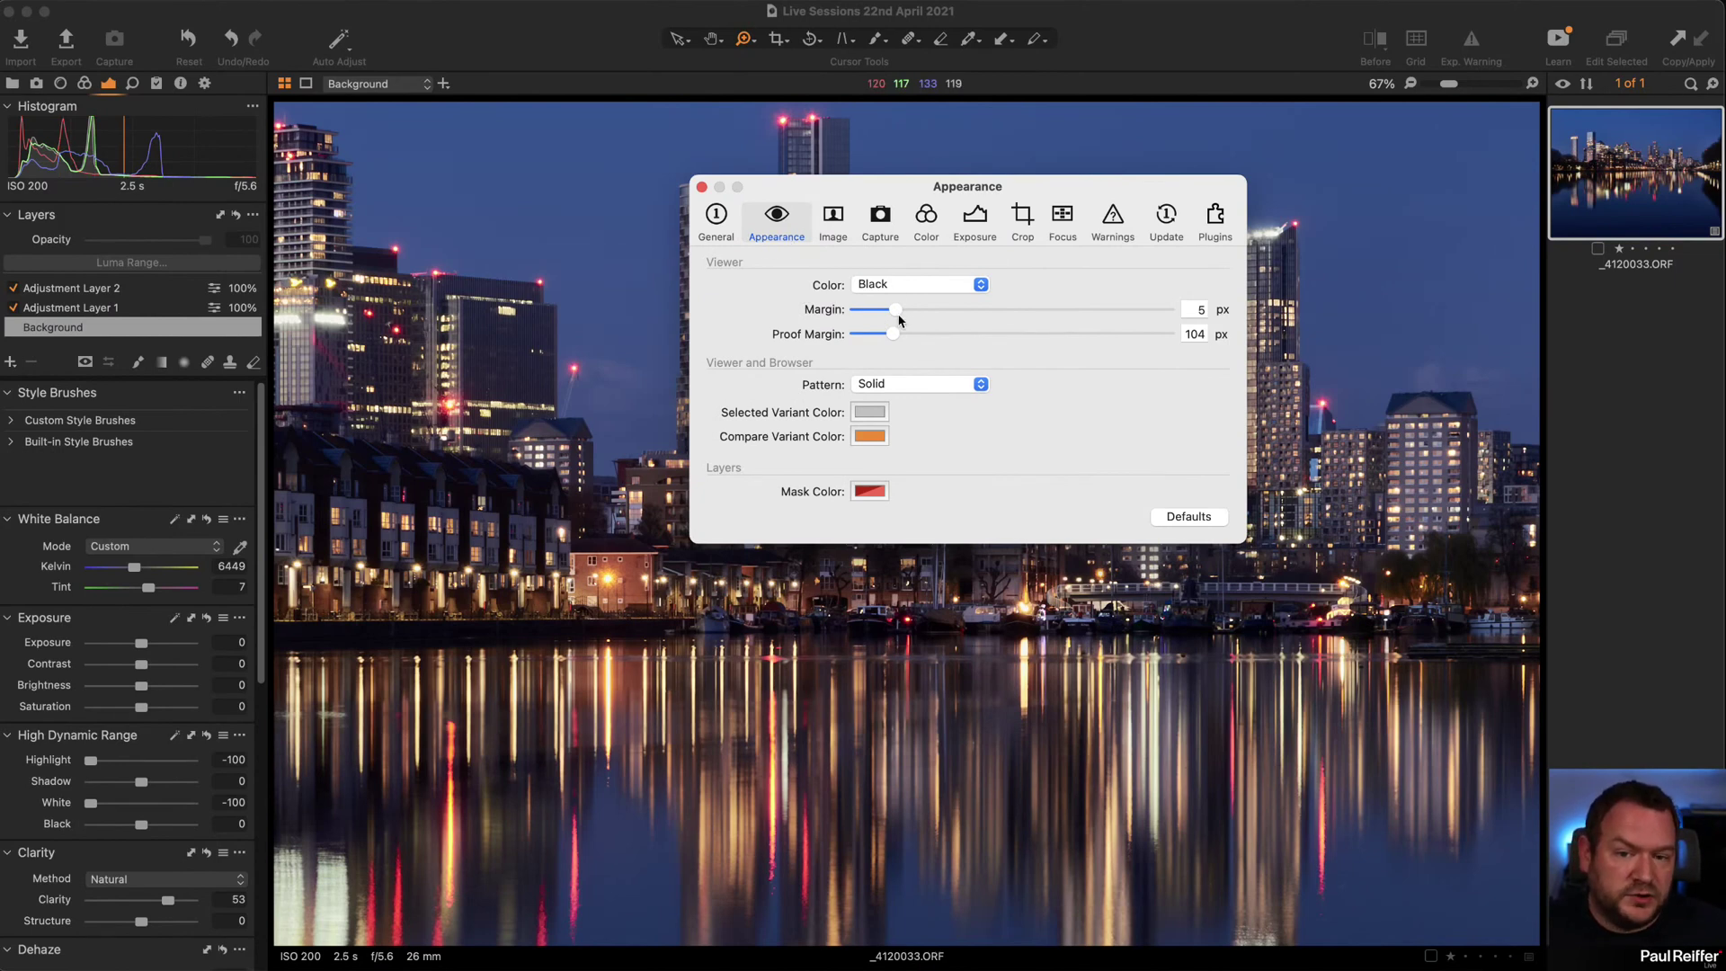
mouse_move(895, 311)
mouse_down()
mouse_move(984, 314)
mouse_move(863, 313)
mouse_move(1101, 314)
mouse_move(886, 311)
mouse_up()
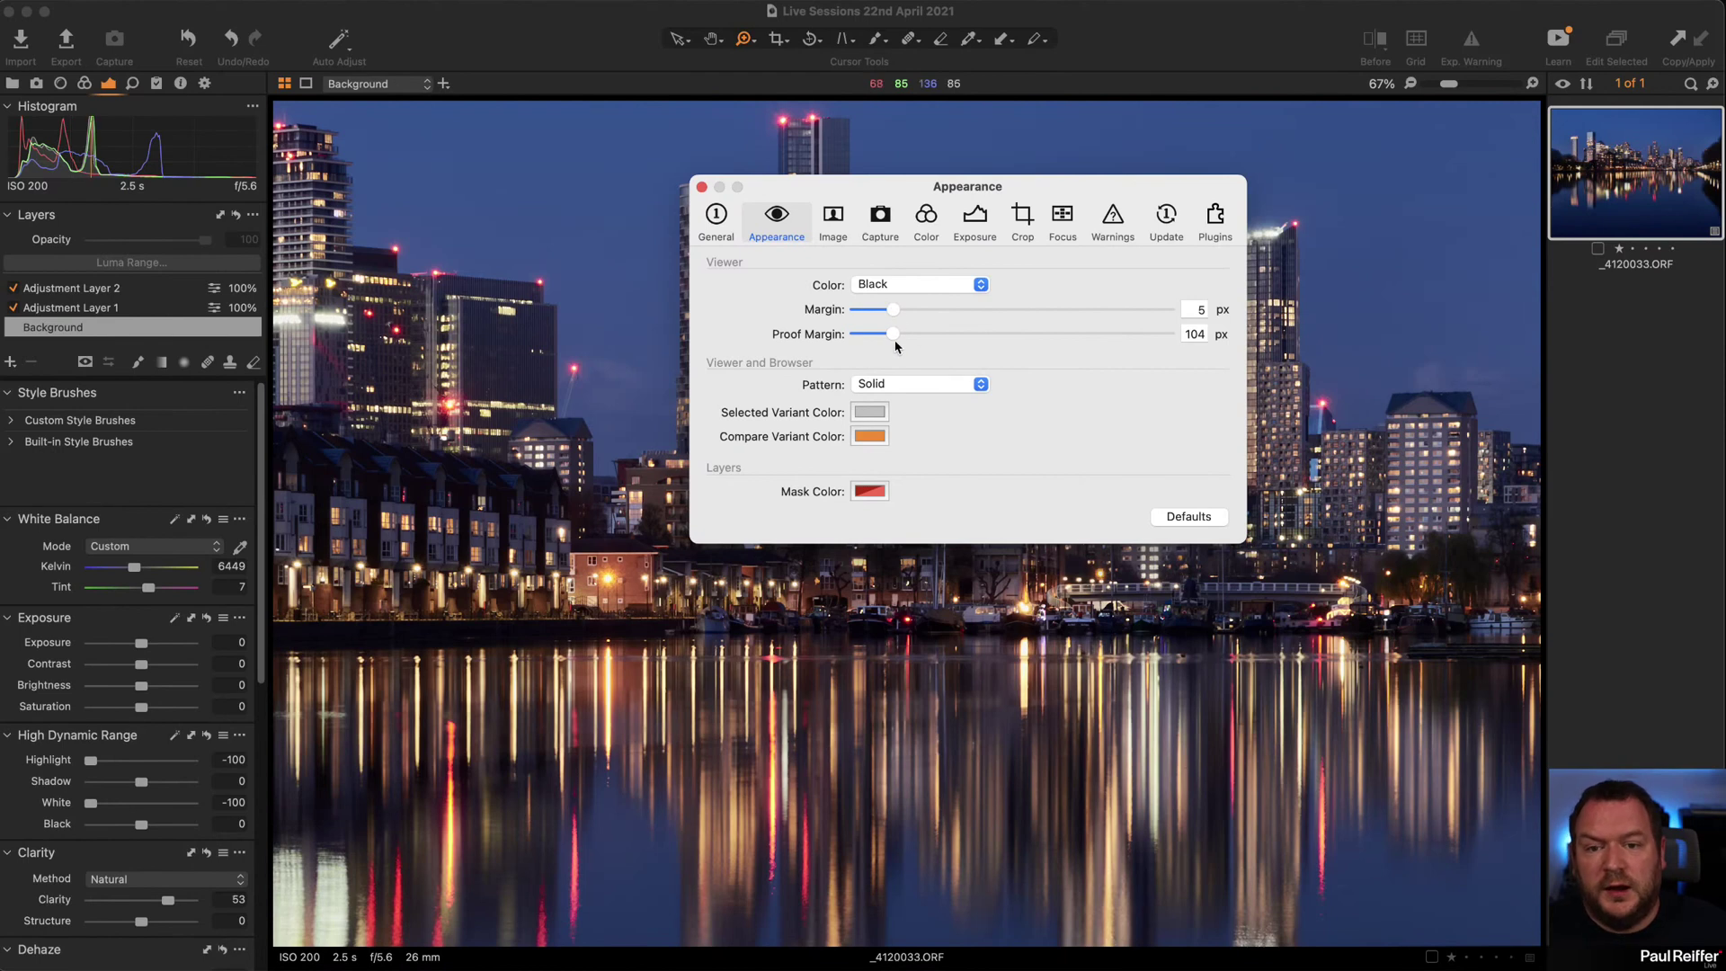
mouse_move(892, 334)
mouse_down()
mouse_move(1107, 353)
mouse_move(893, 342)
mouse_up()
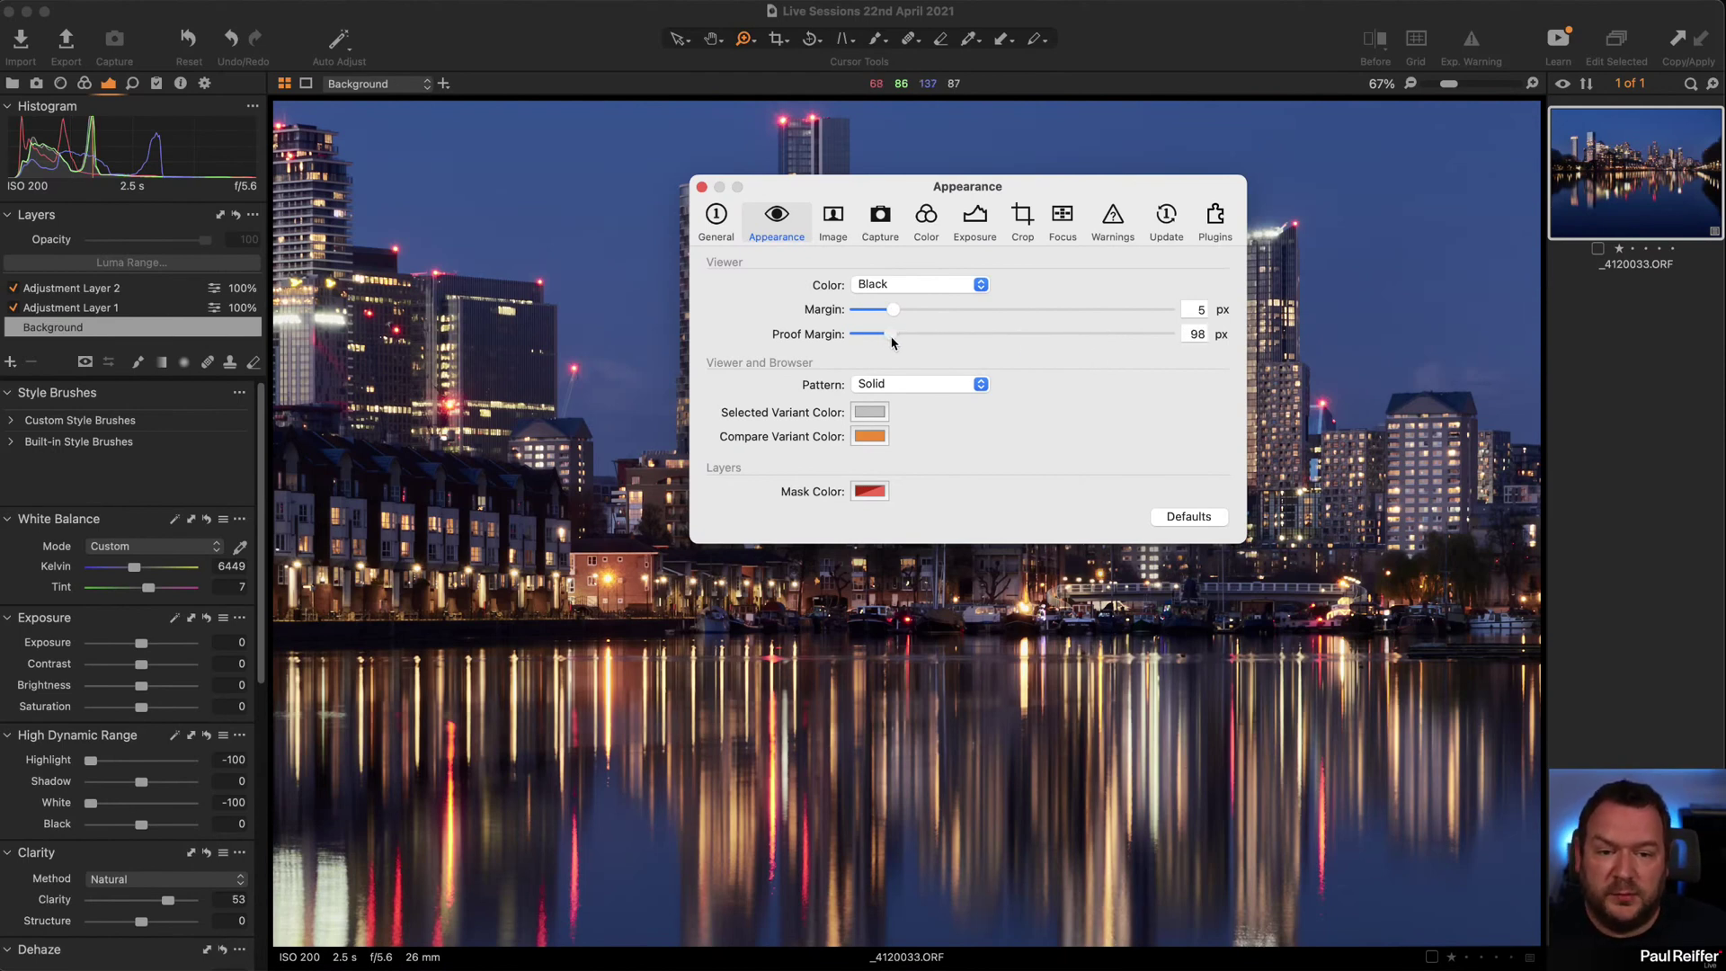
click(905, 288)
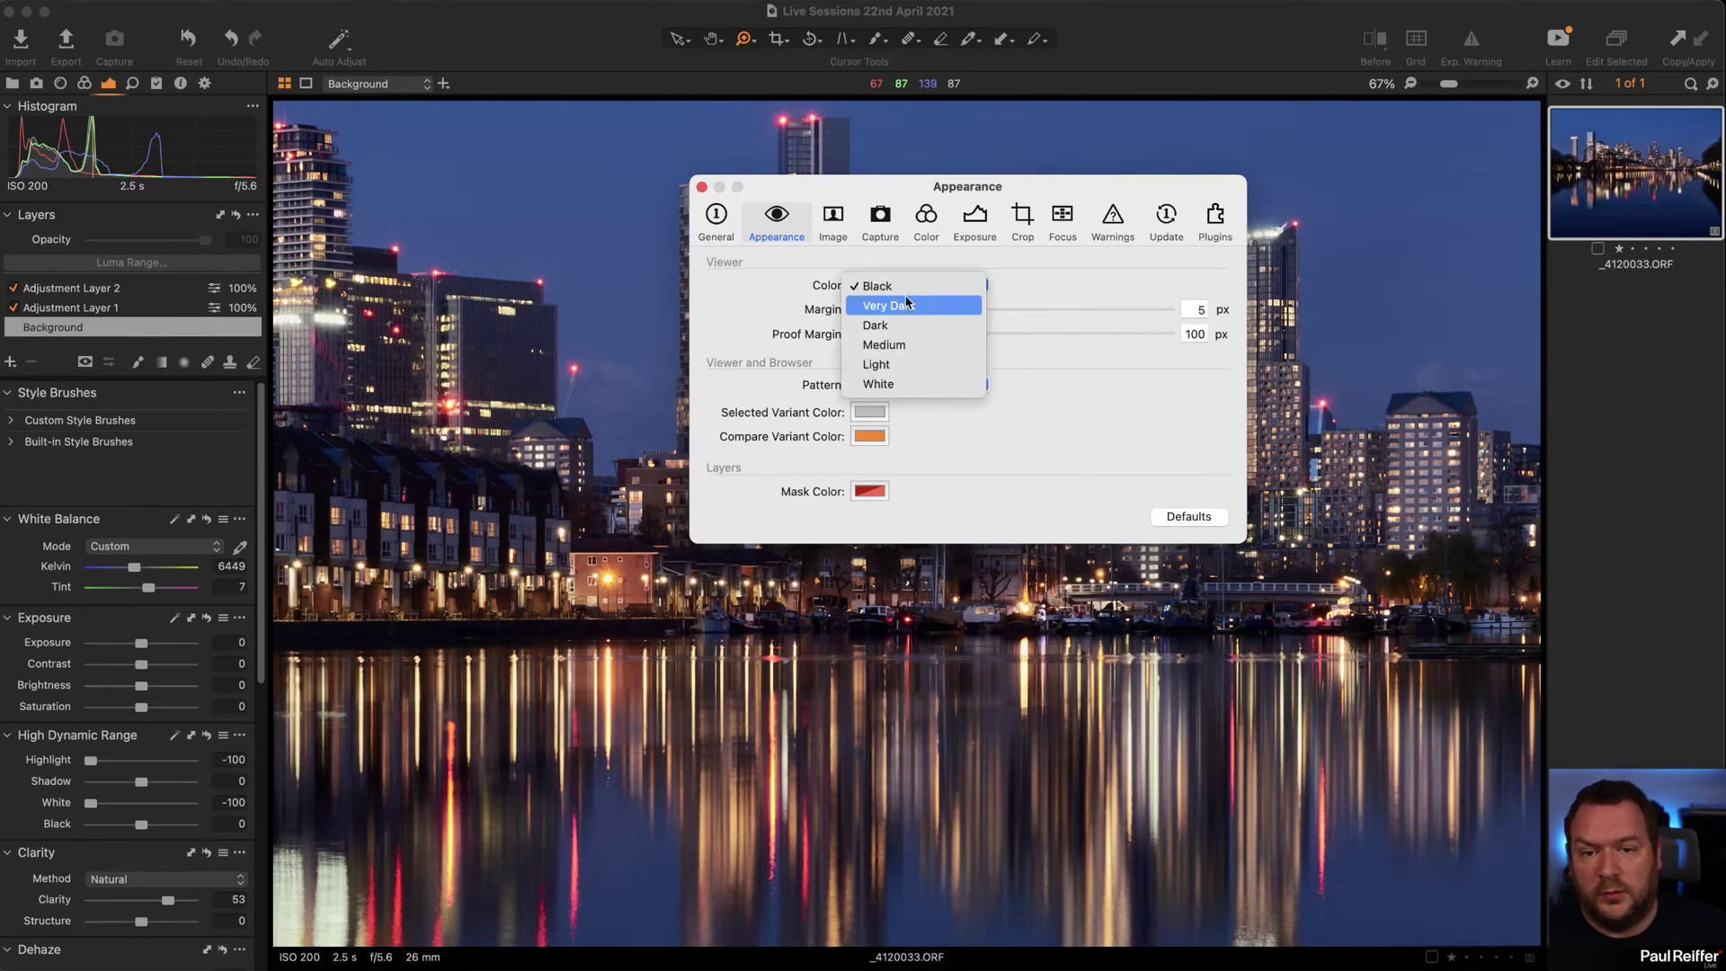
click(913, 325)
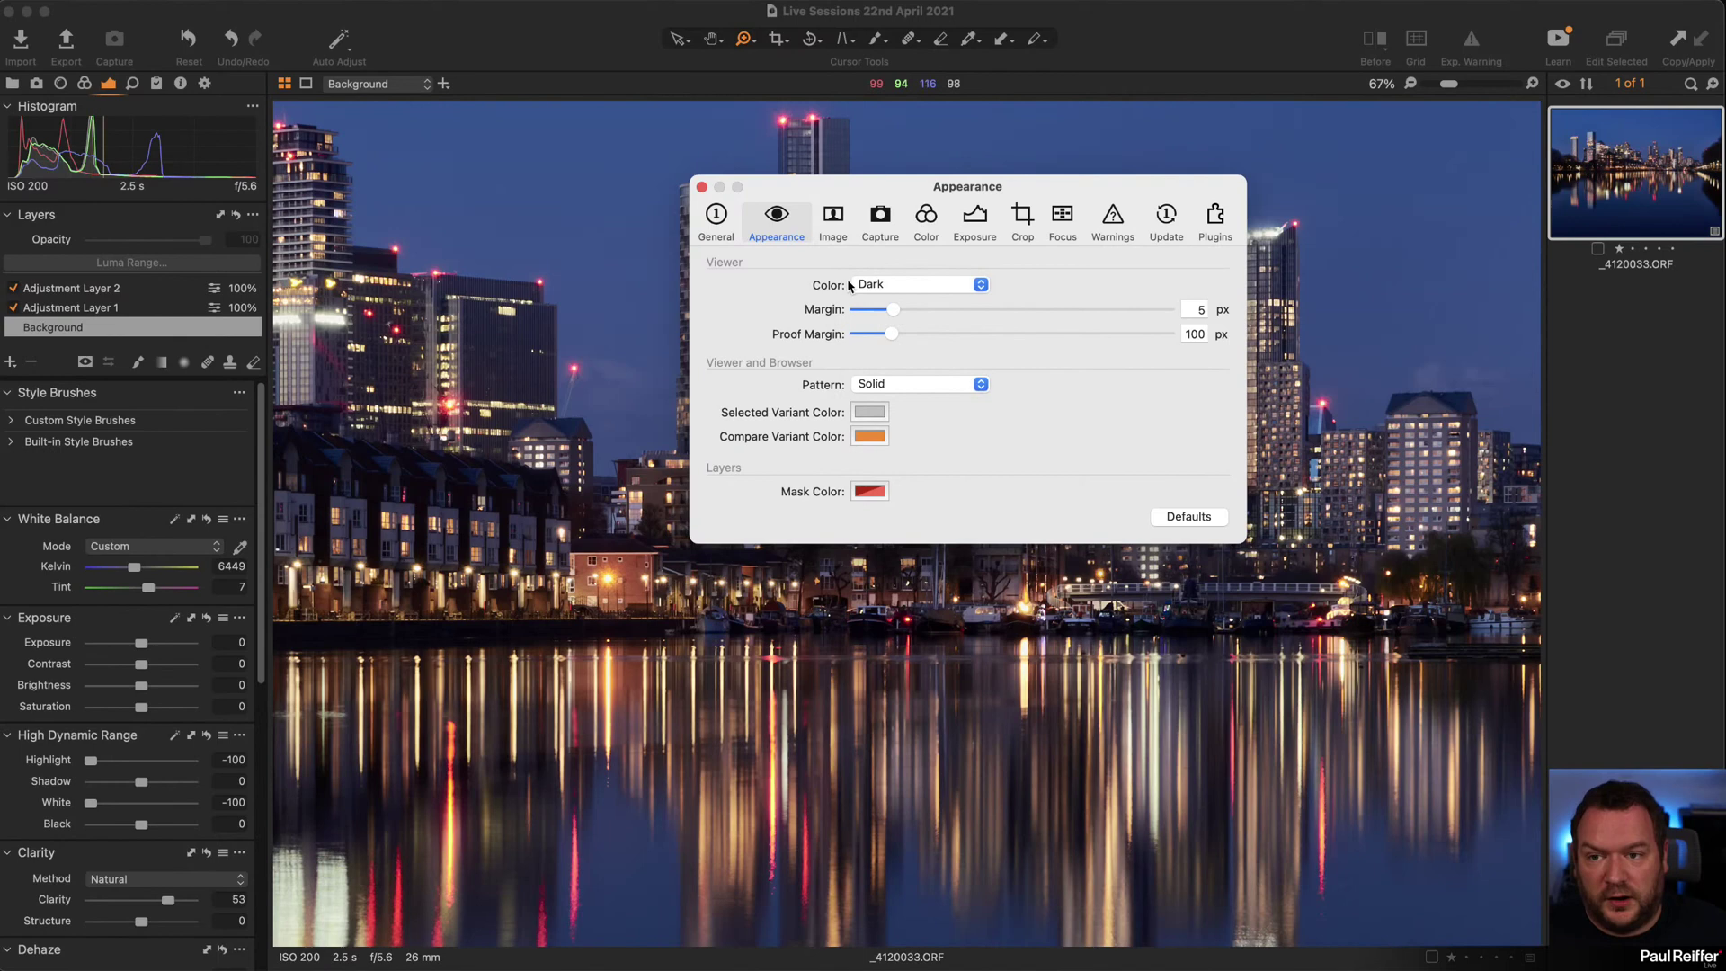
click(701, 187)
Turn the proof margin back on around the photo and change the viewer background to White.
click(305, 84)
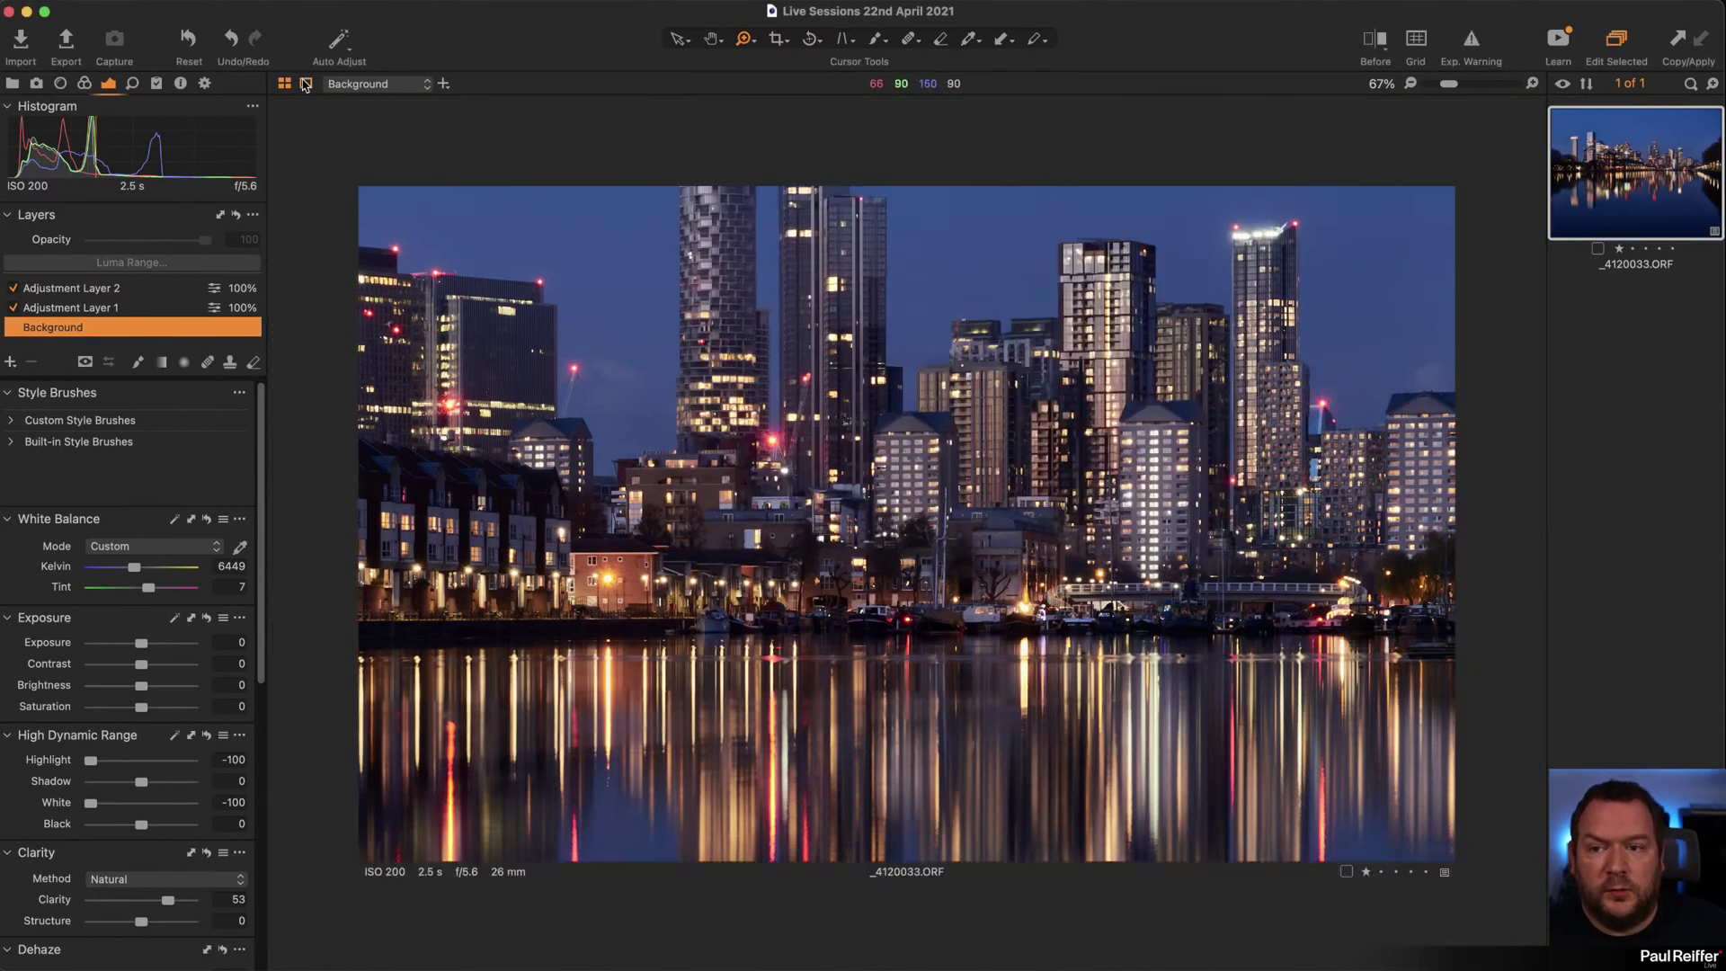
right_click(441, 137)
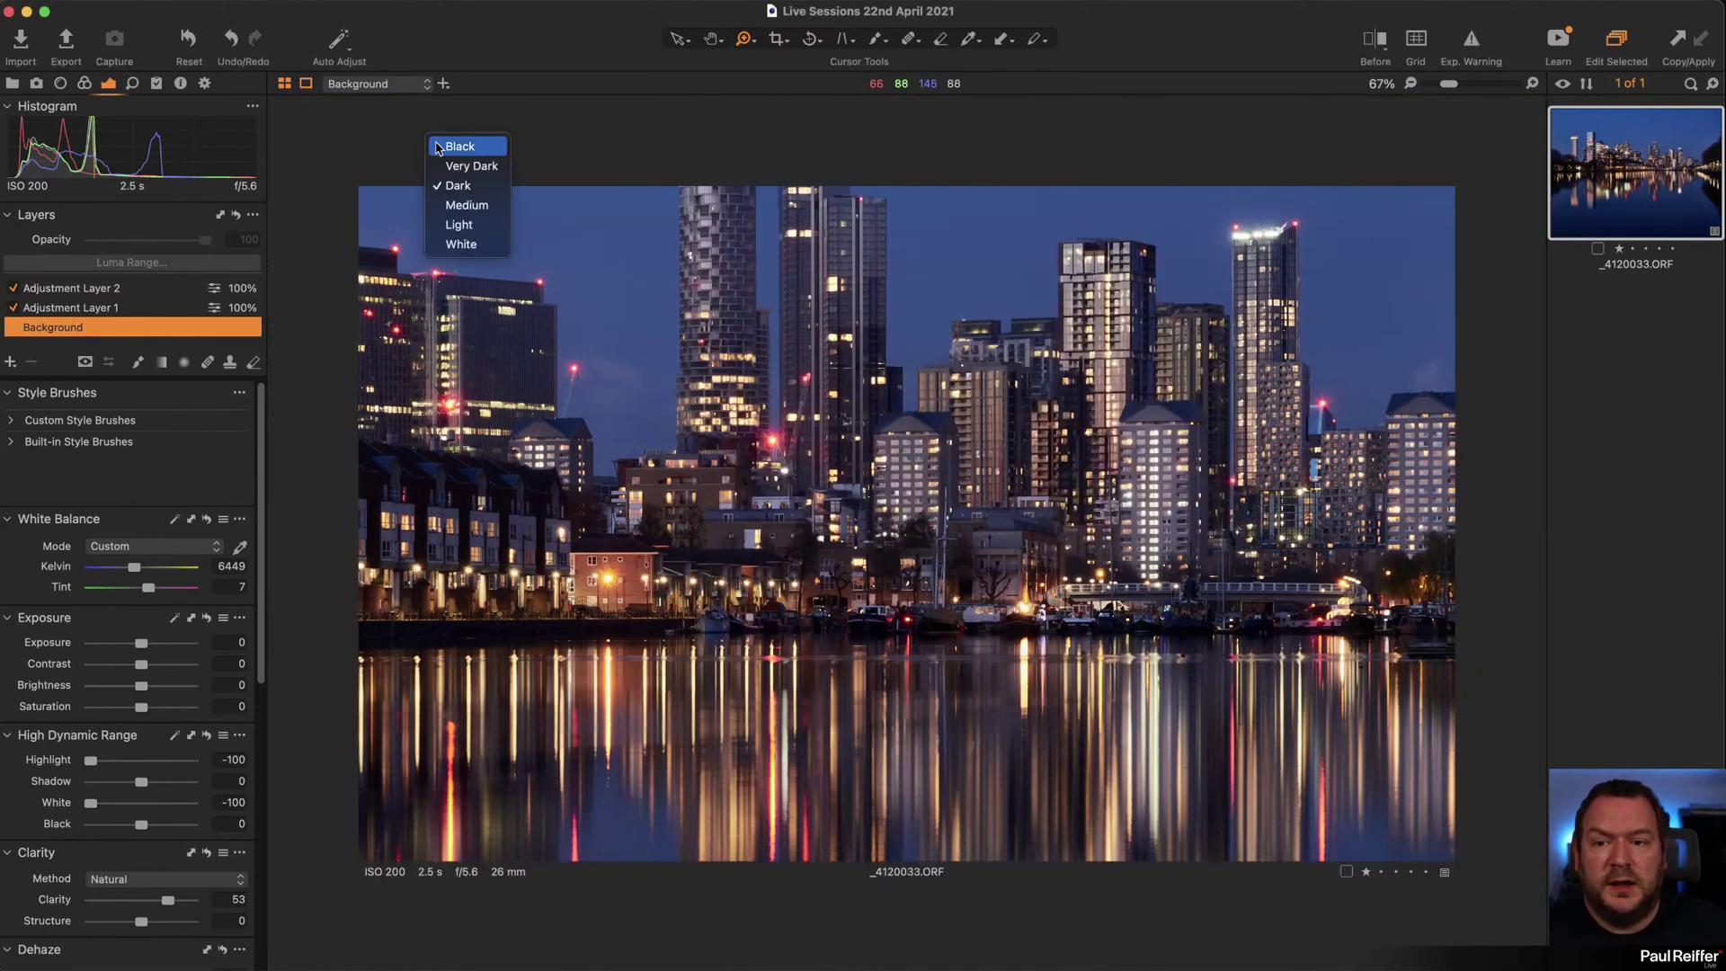
click(481, 244)
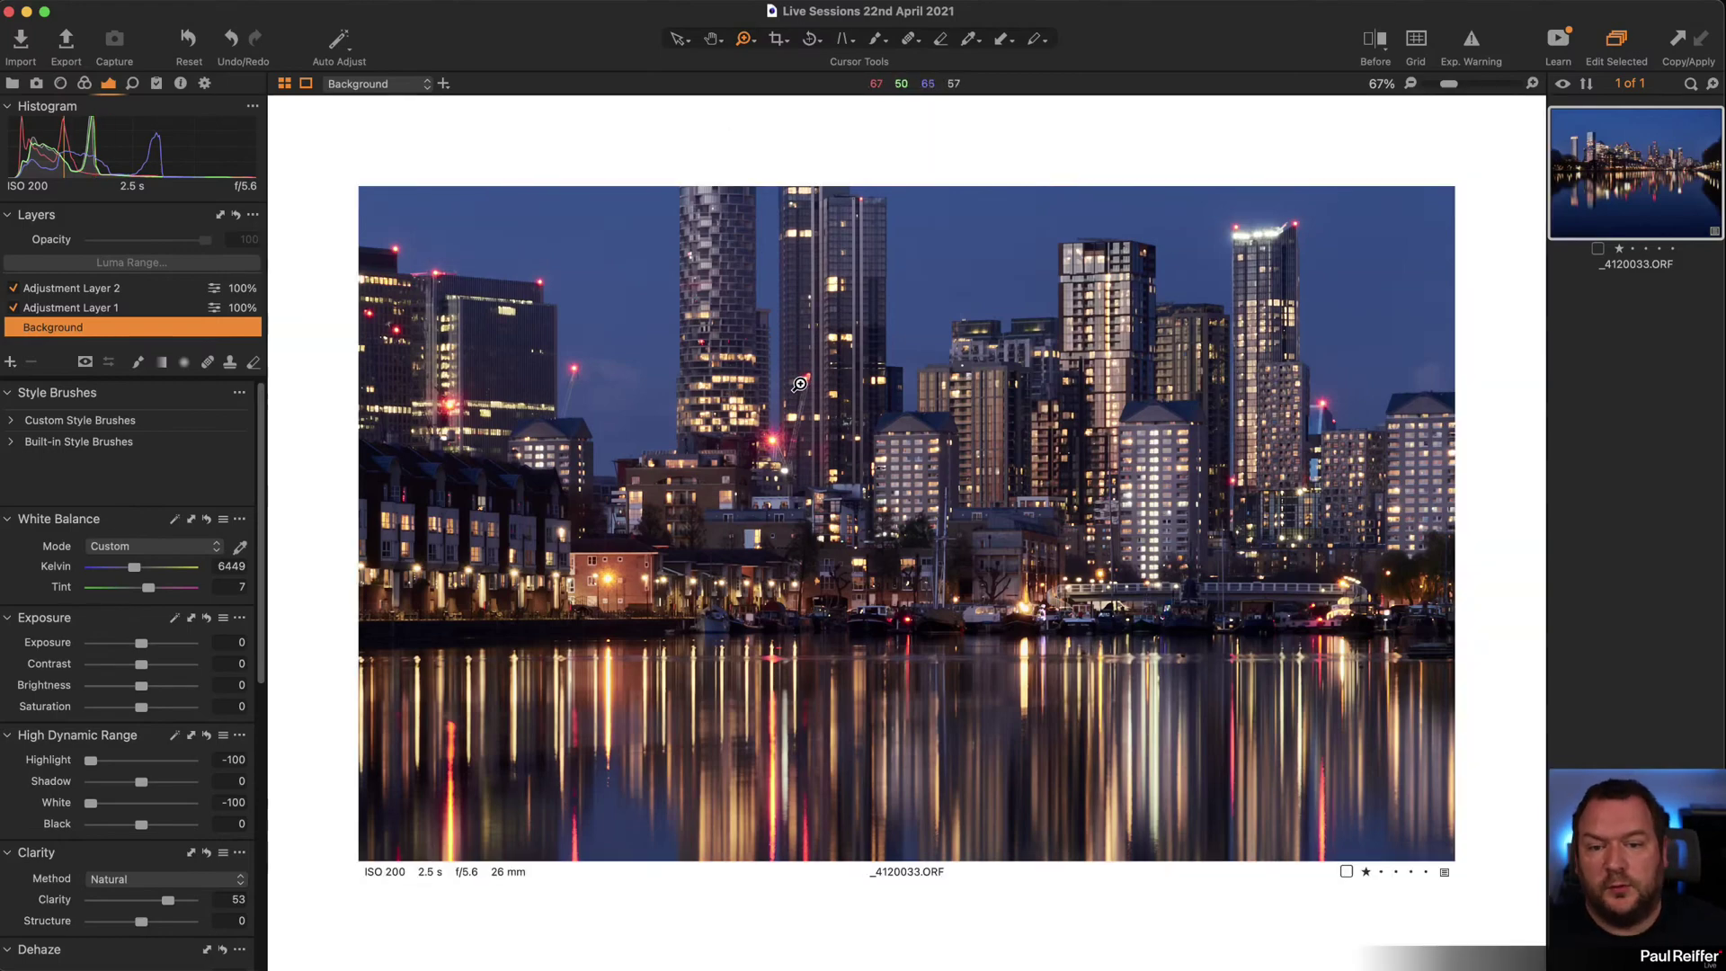
Fit the whole photo in the viewer and change the background around it to Black.
scroll(791, 387, down, 5)
alt+click(799, 384)
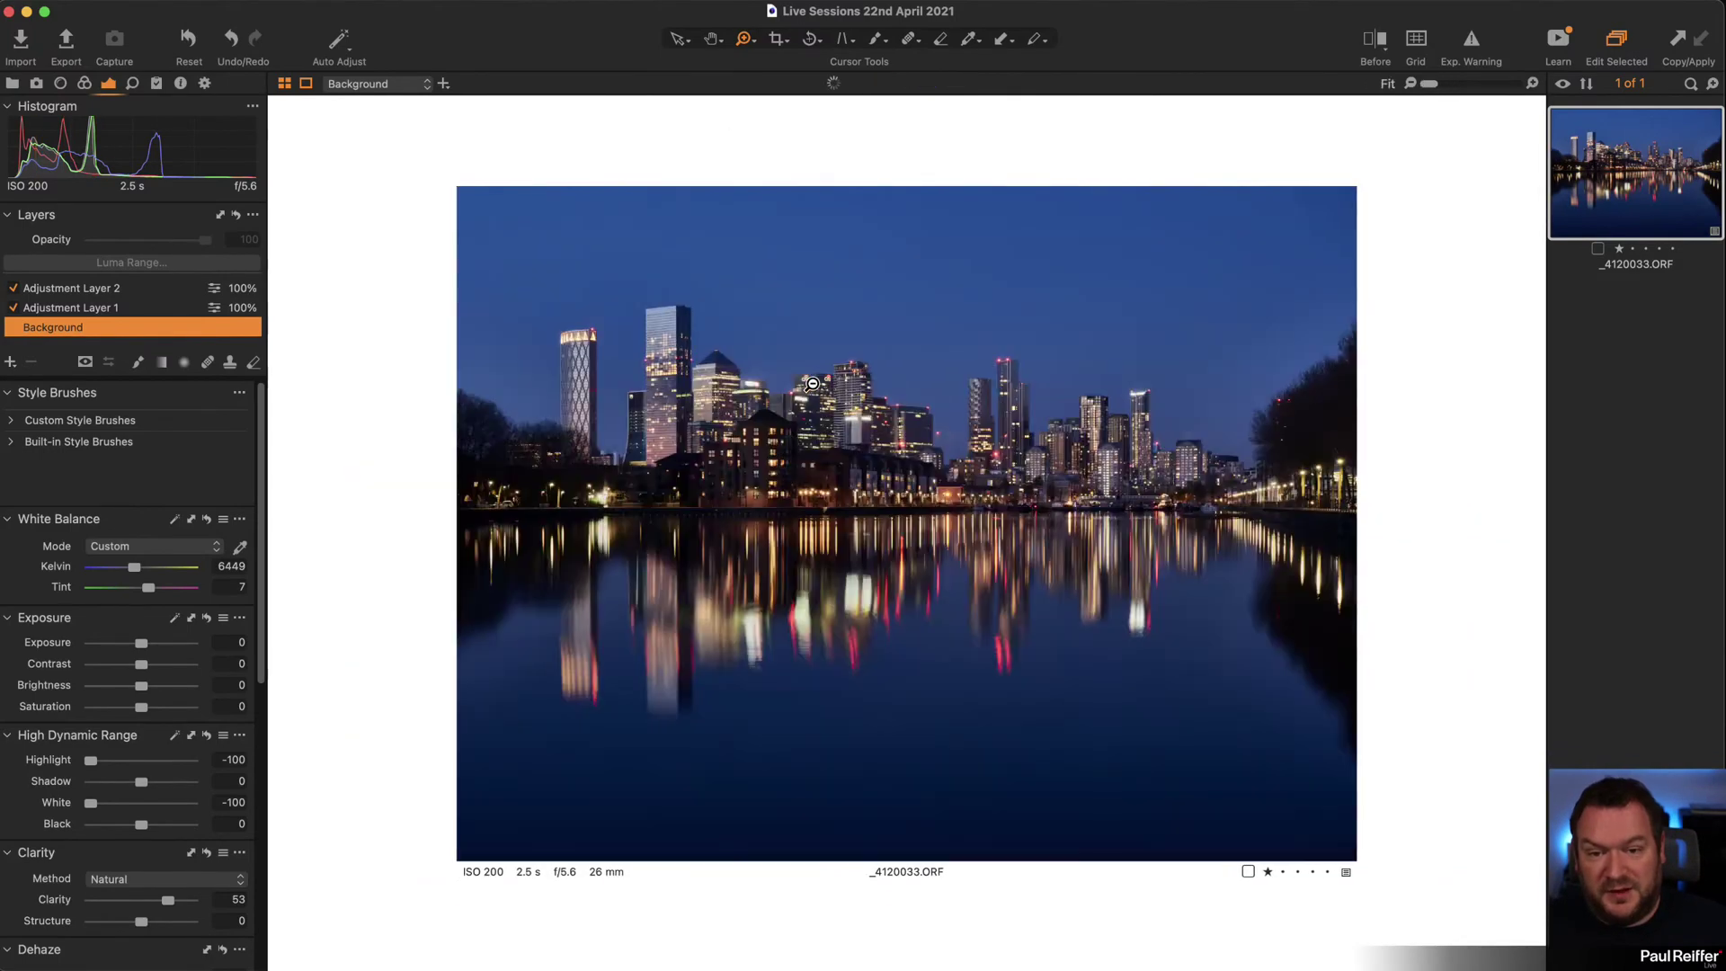
right_click(681, 208)
key(Escape)
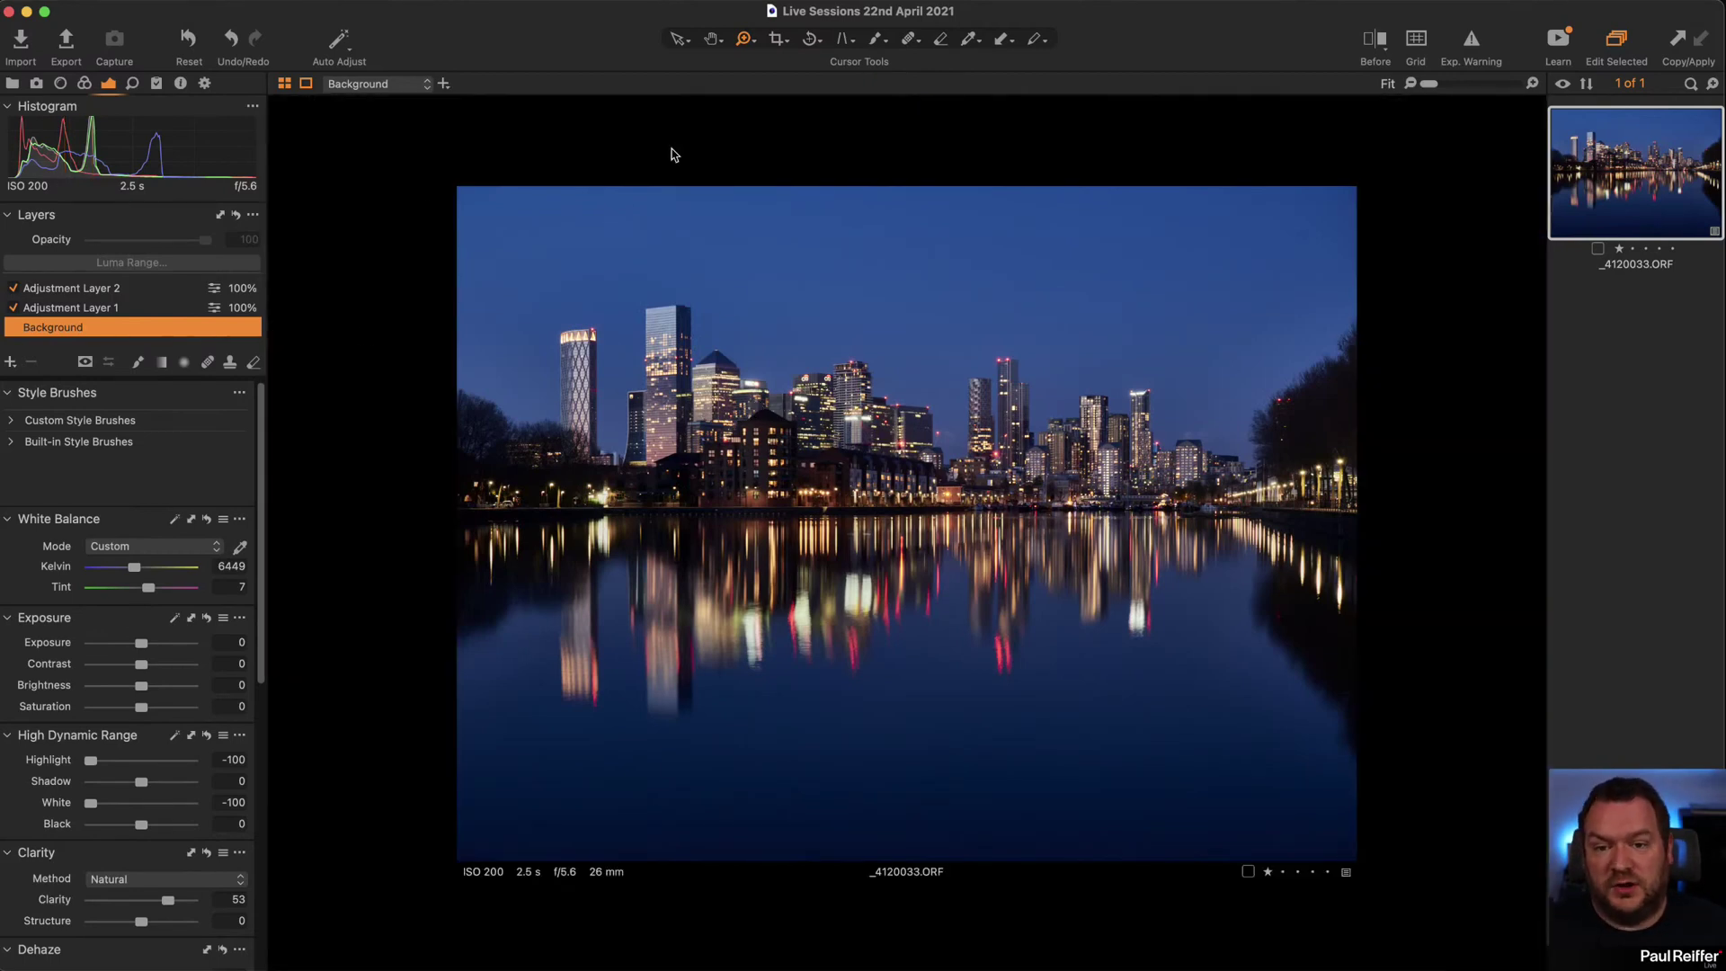
Try White, Medium and Dark in turn as the viewer background colour around the photo.
right_click(800, 127)
click(852, 234)
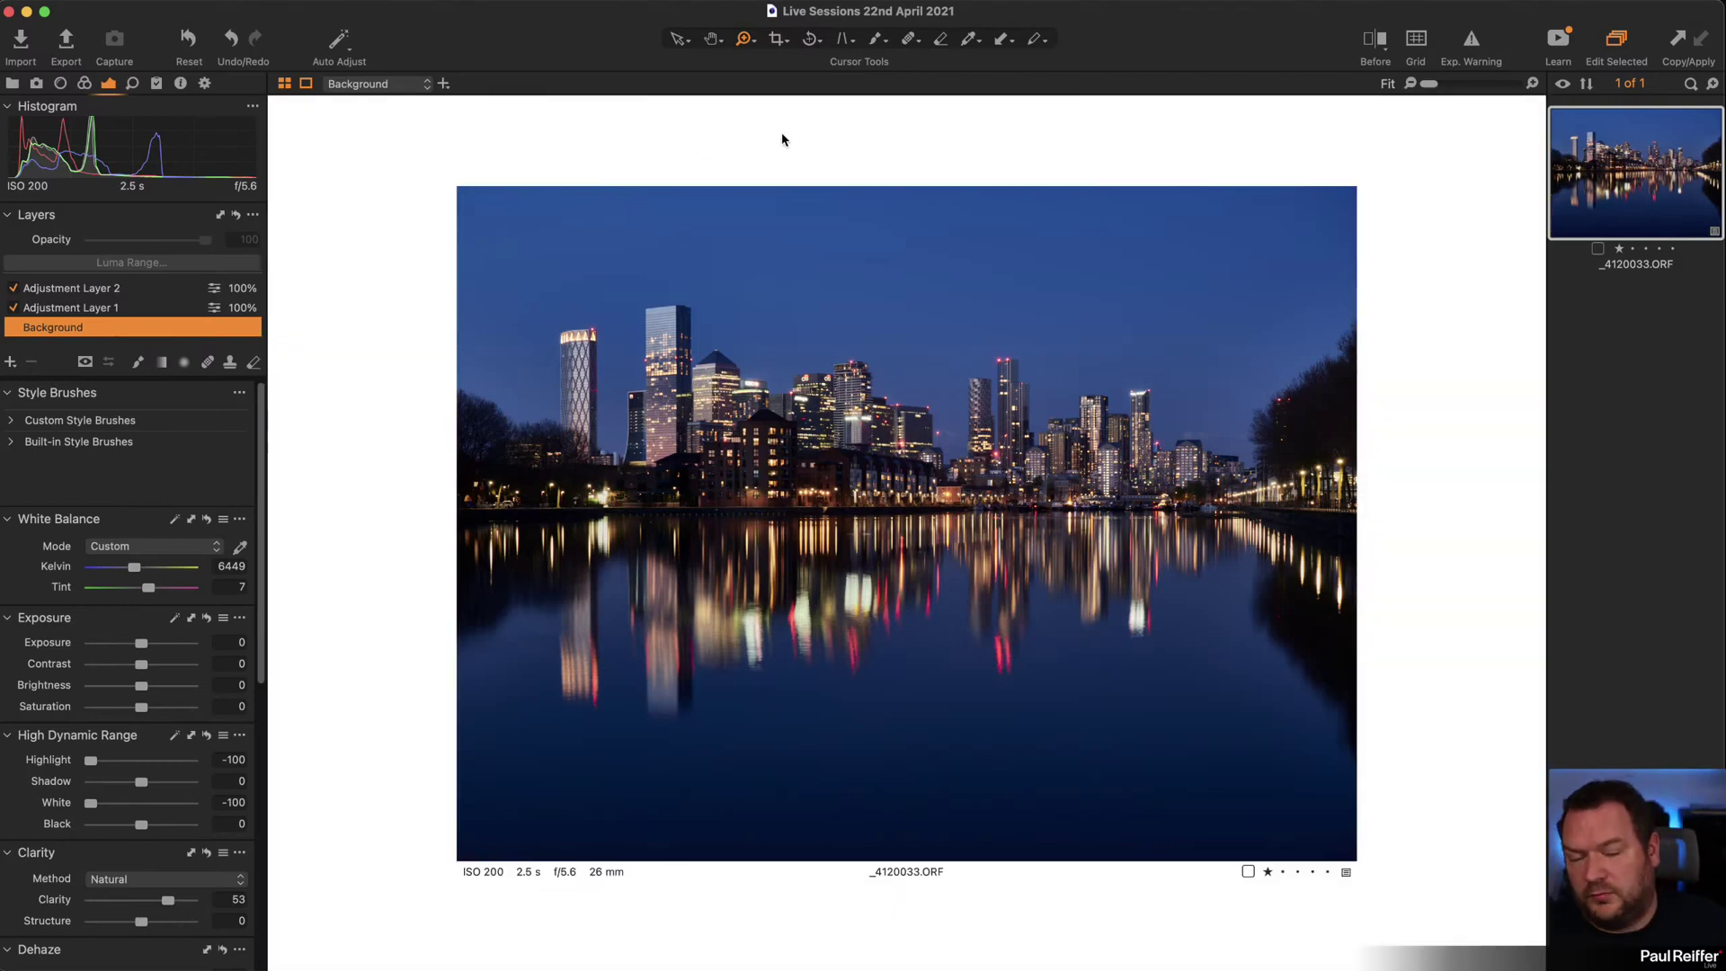
right_click(783, 134)
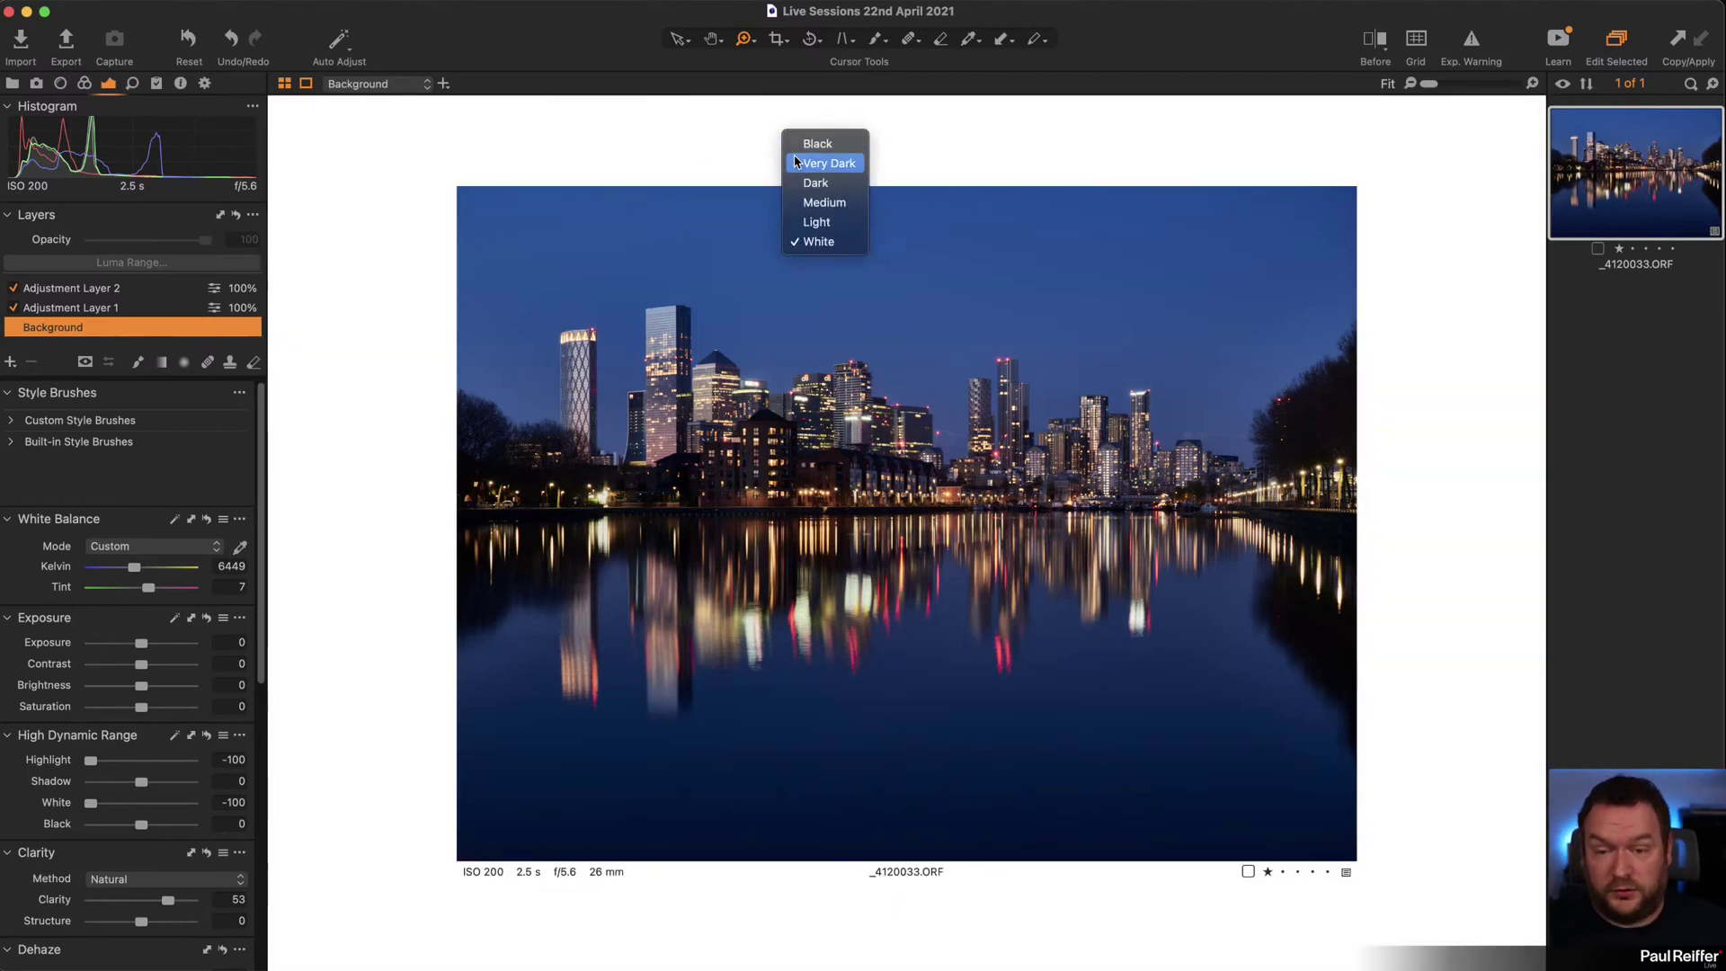
click(814, 205)
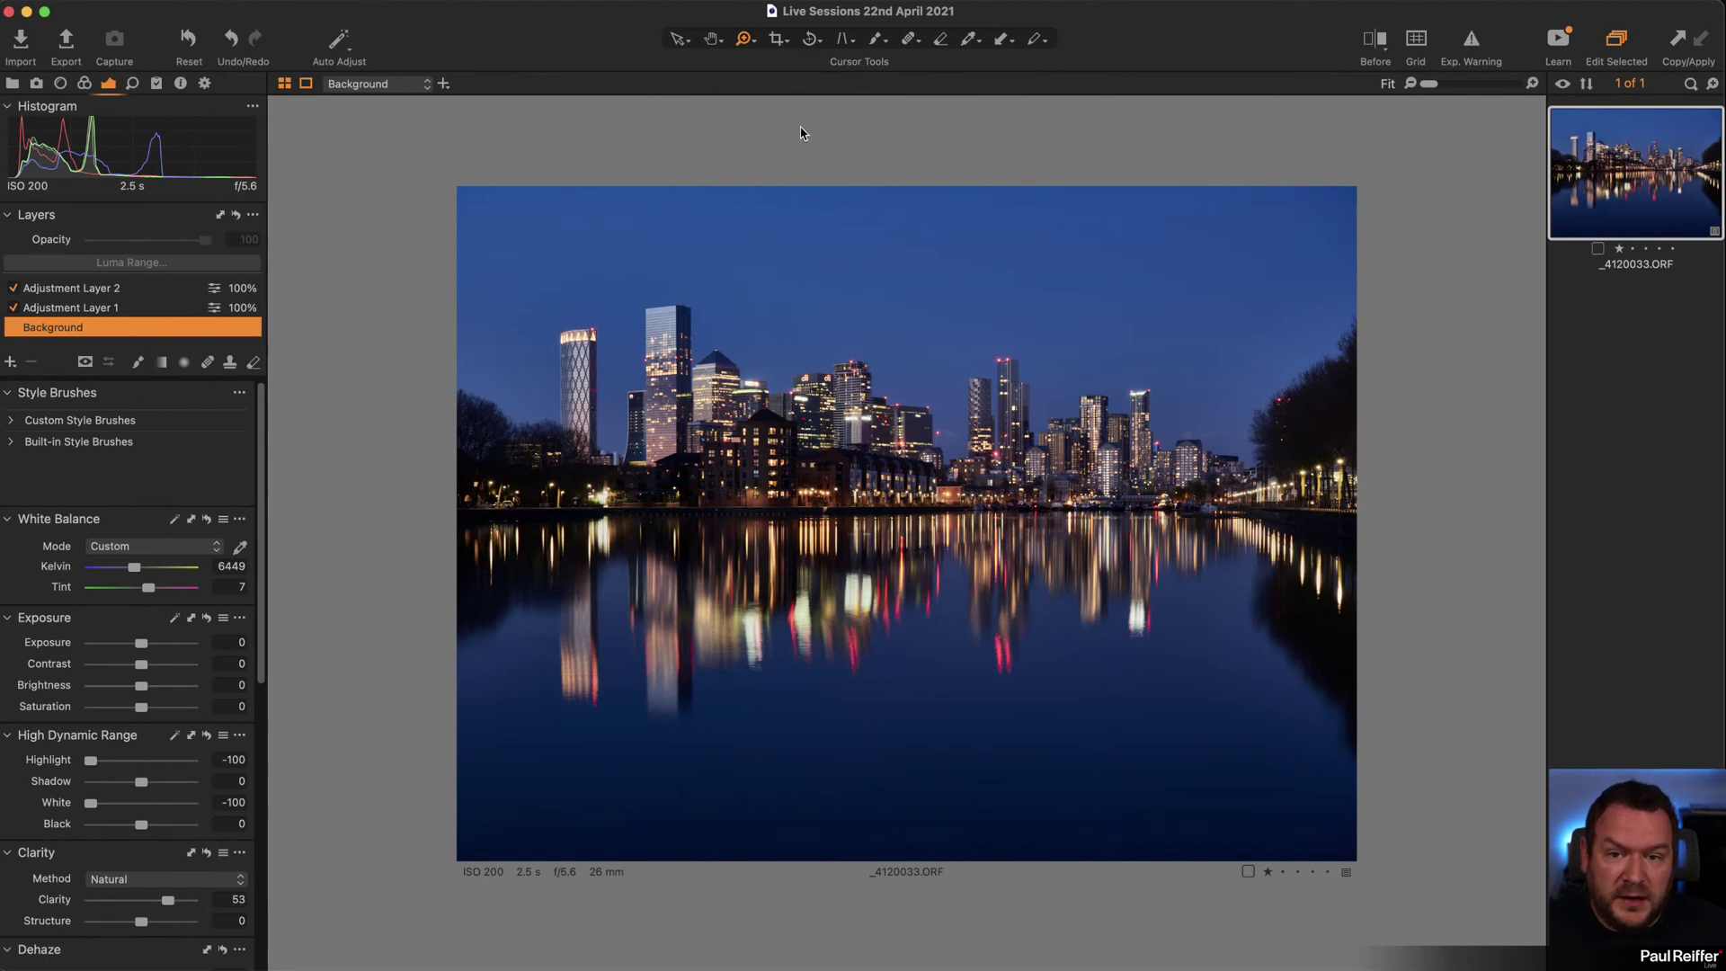
right_click(800, 133)
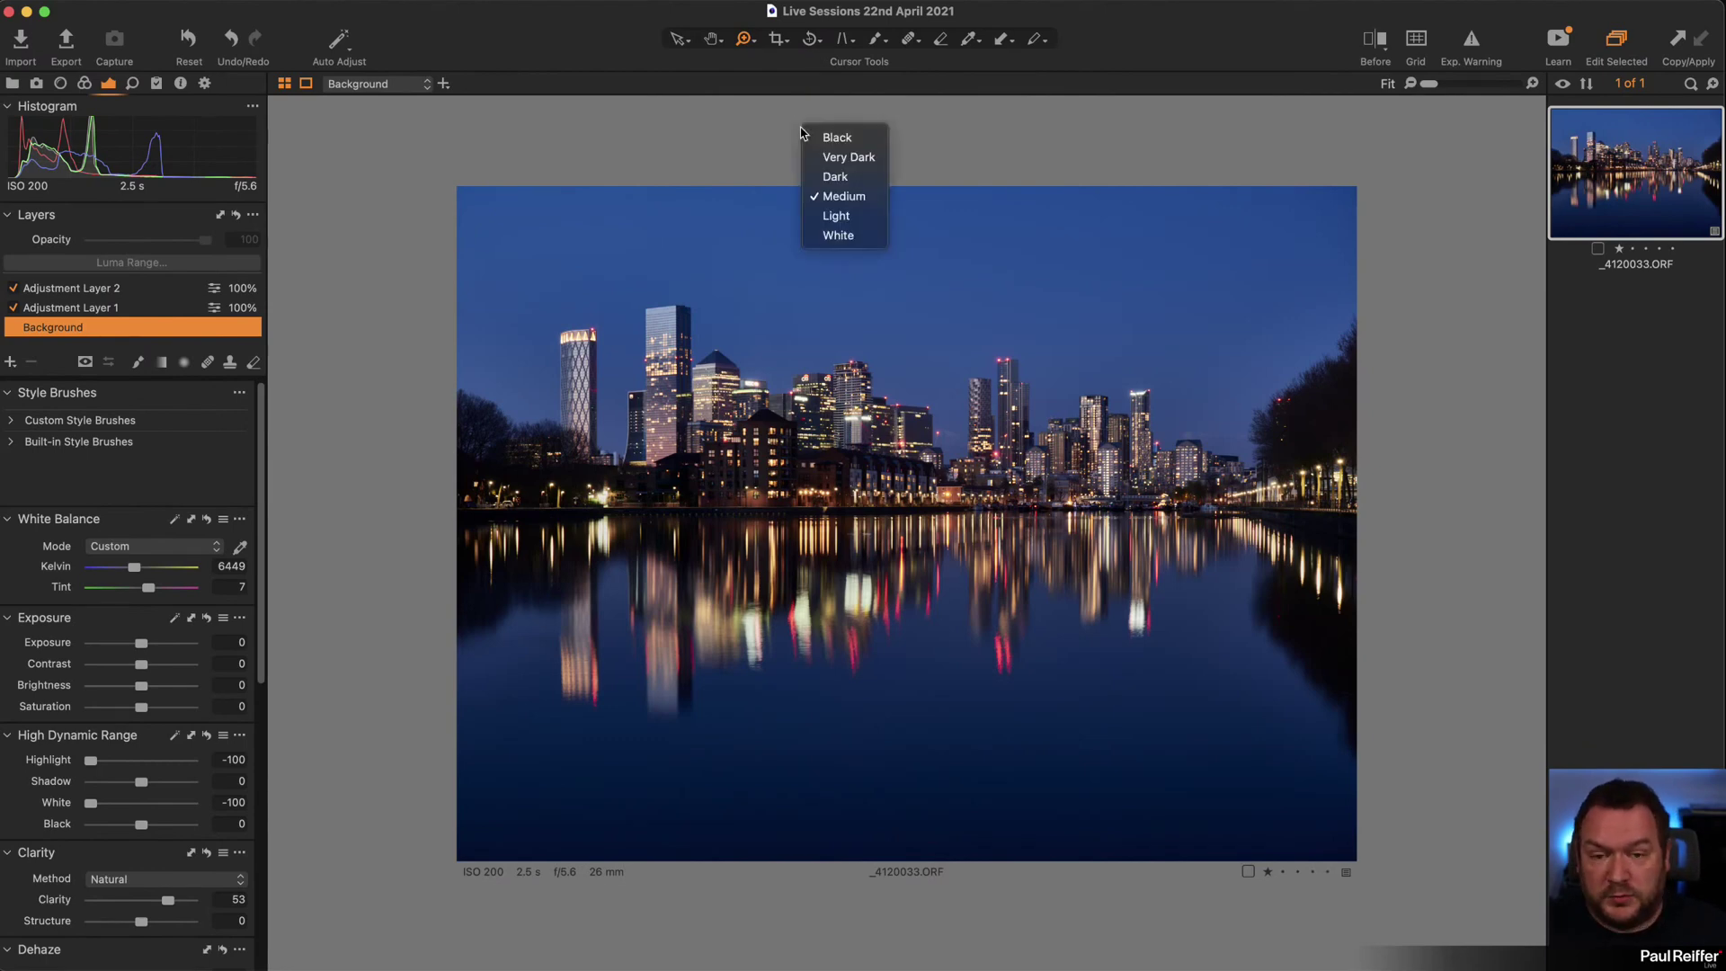
click(844, 178)
Set the viewer background to Black and turn off the proof margin around the photo.
right_click(841, 151)
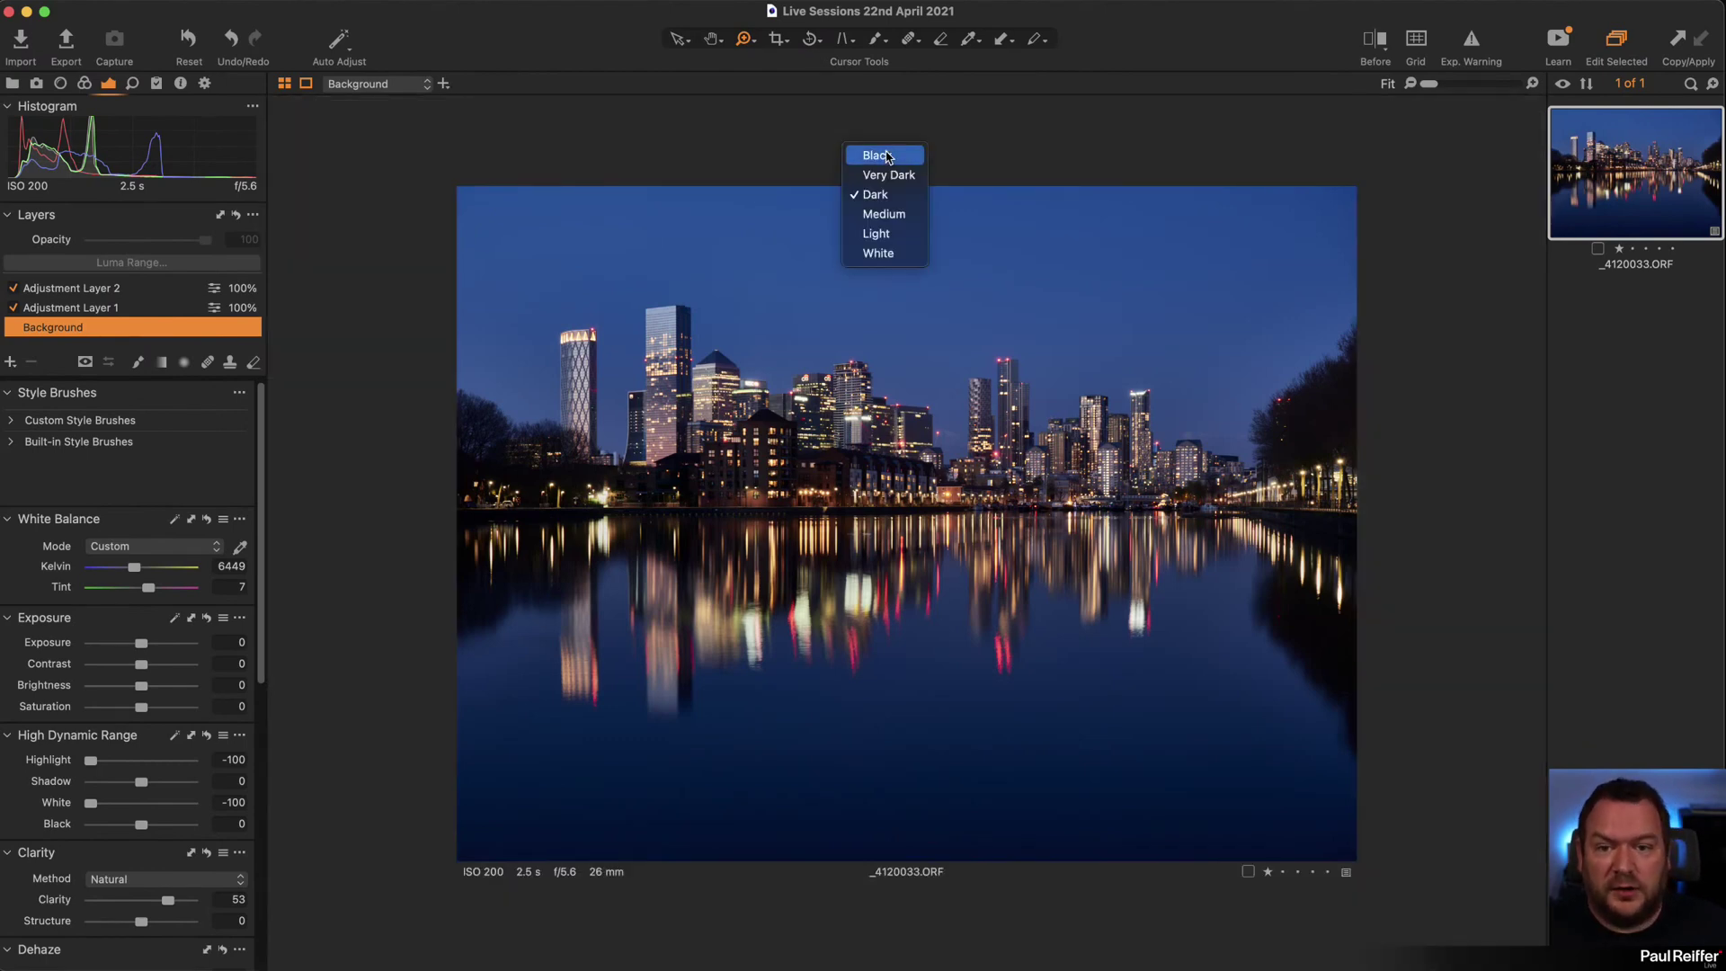
click(887, 157)
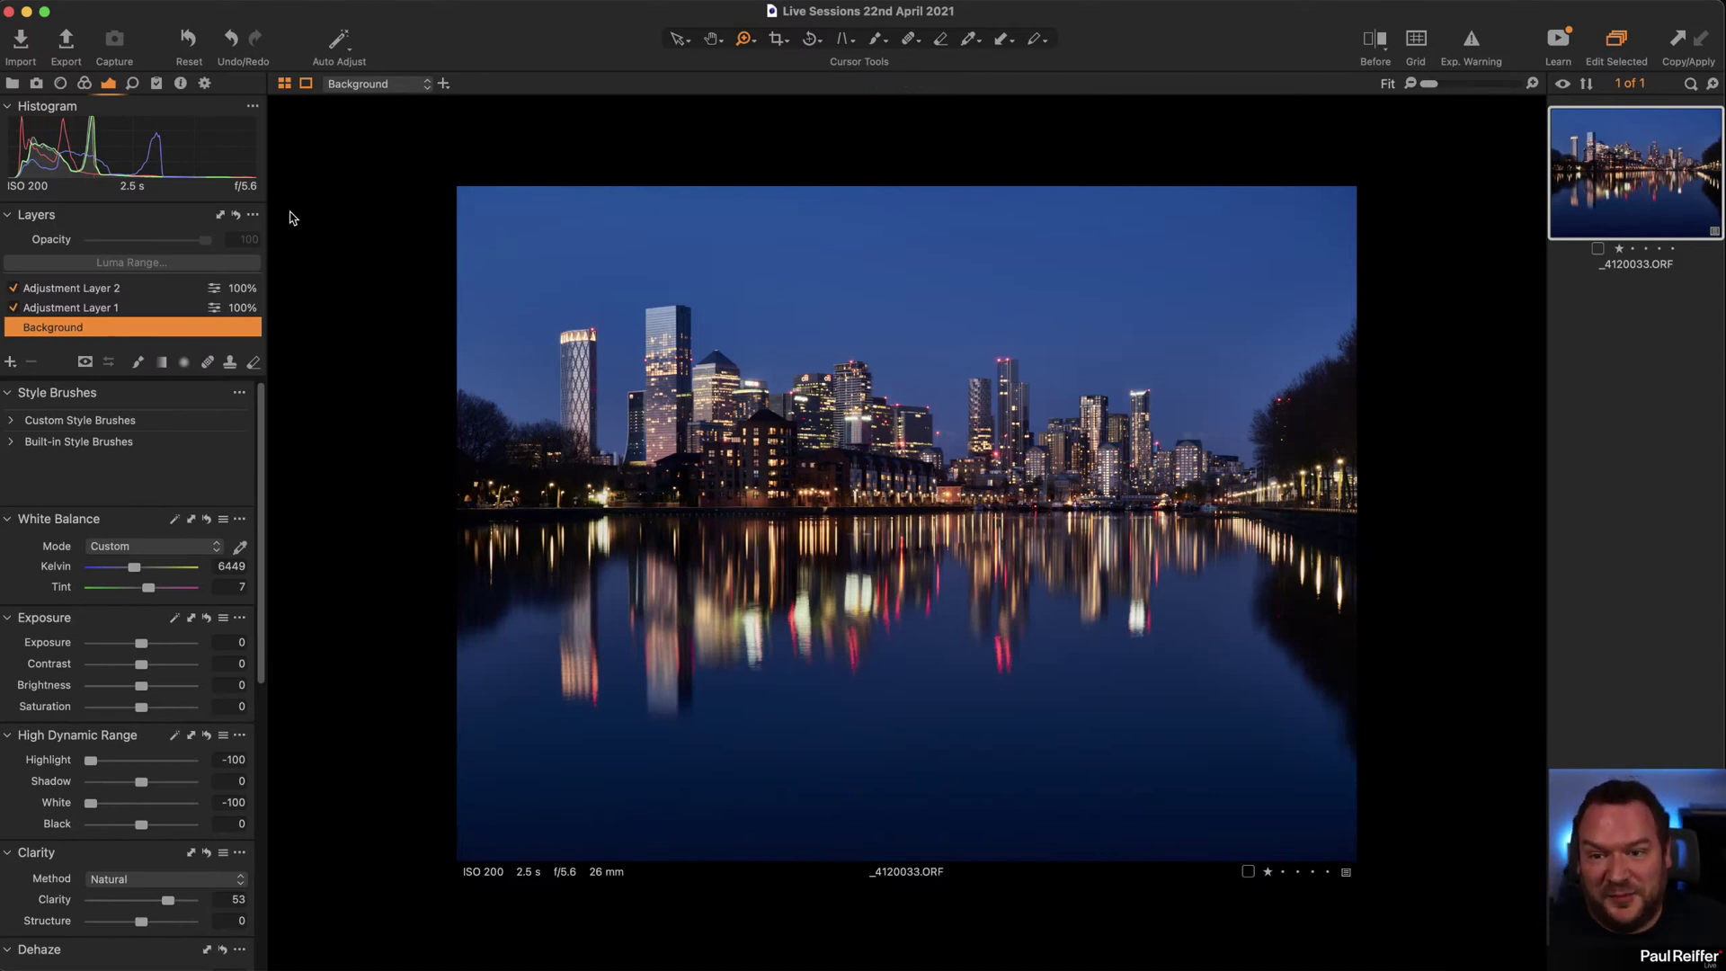
click(306, 86)
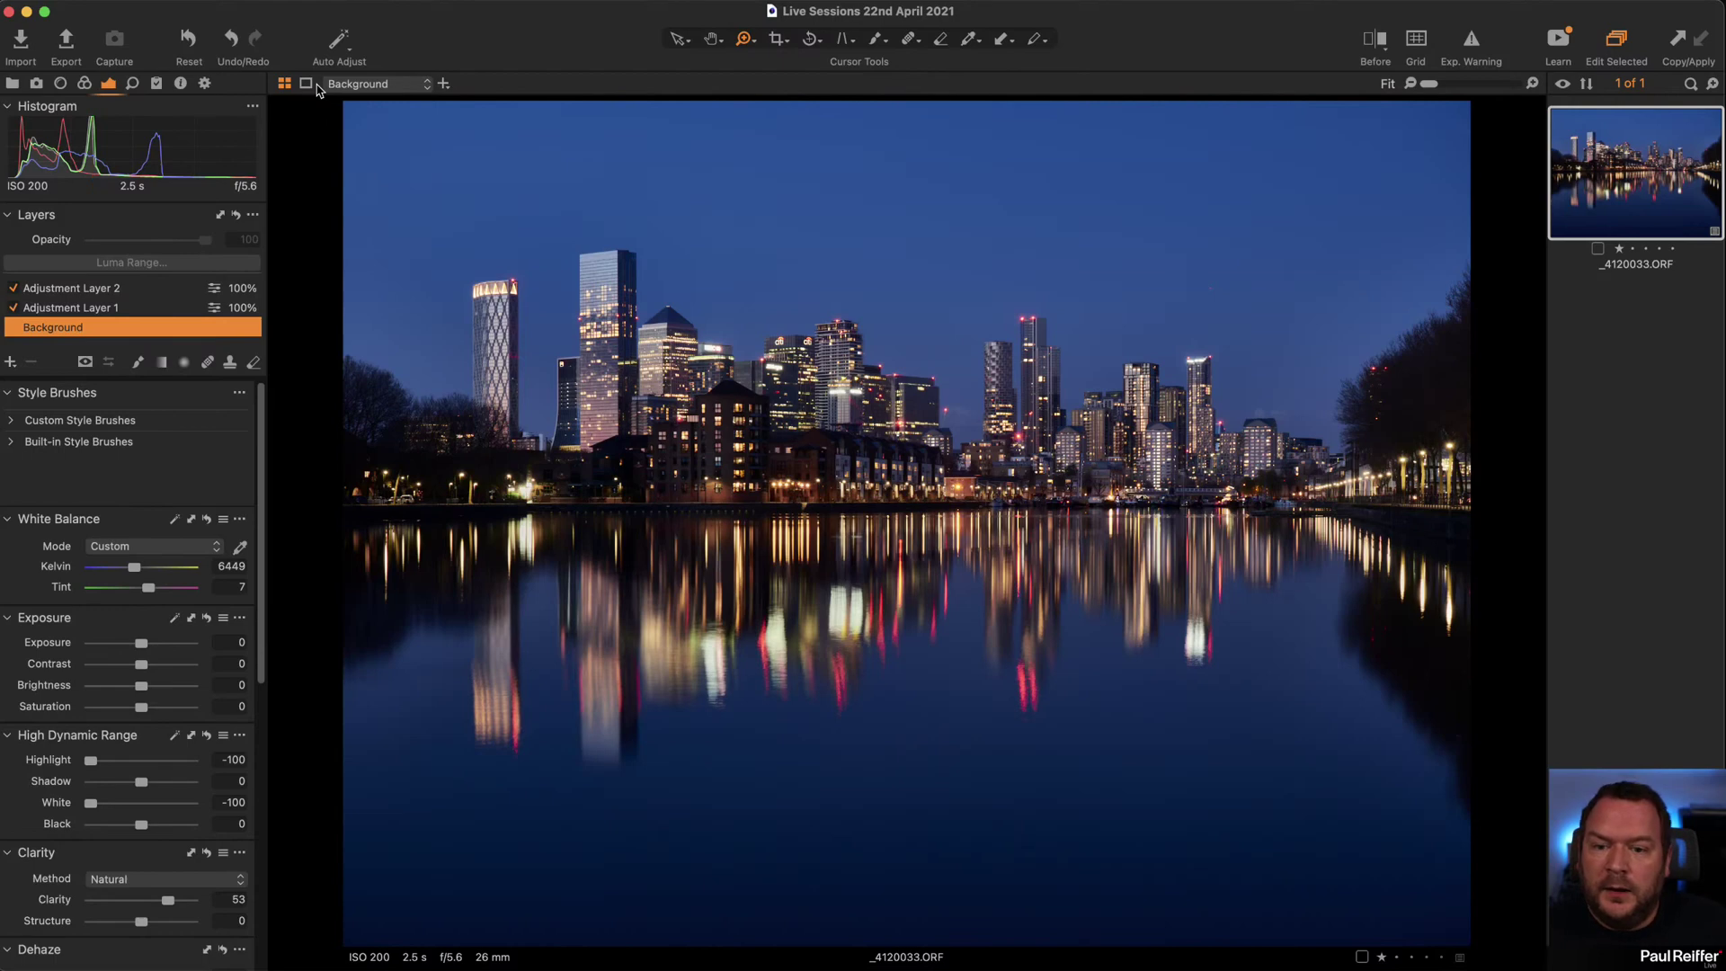
Select Adjustment Layer 2 and view the illuminated bank towers in the skyline at 200%.
click(122, 292)
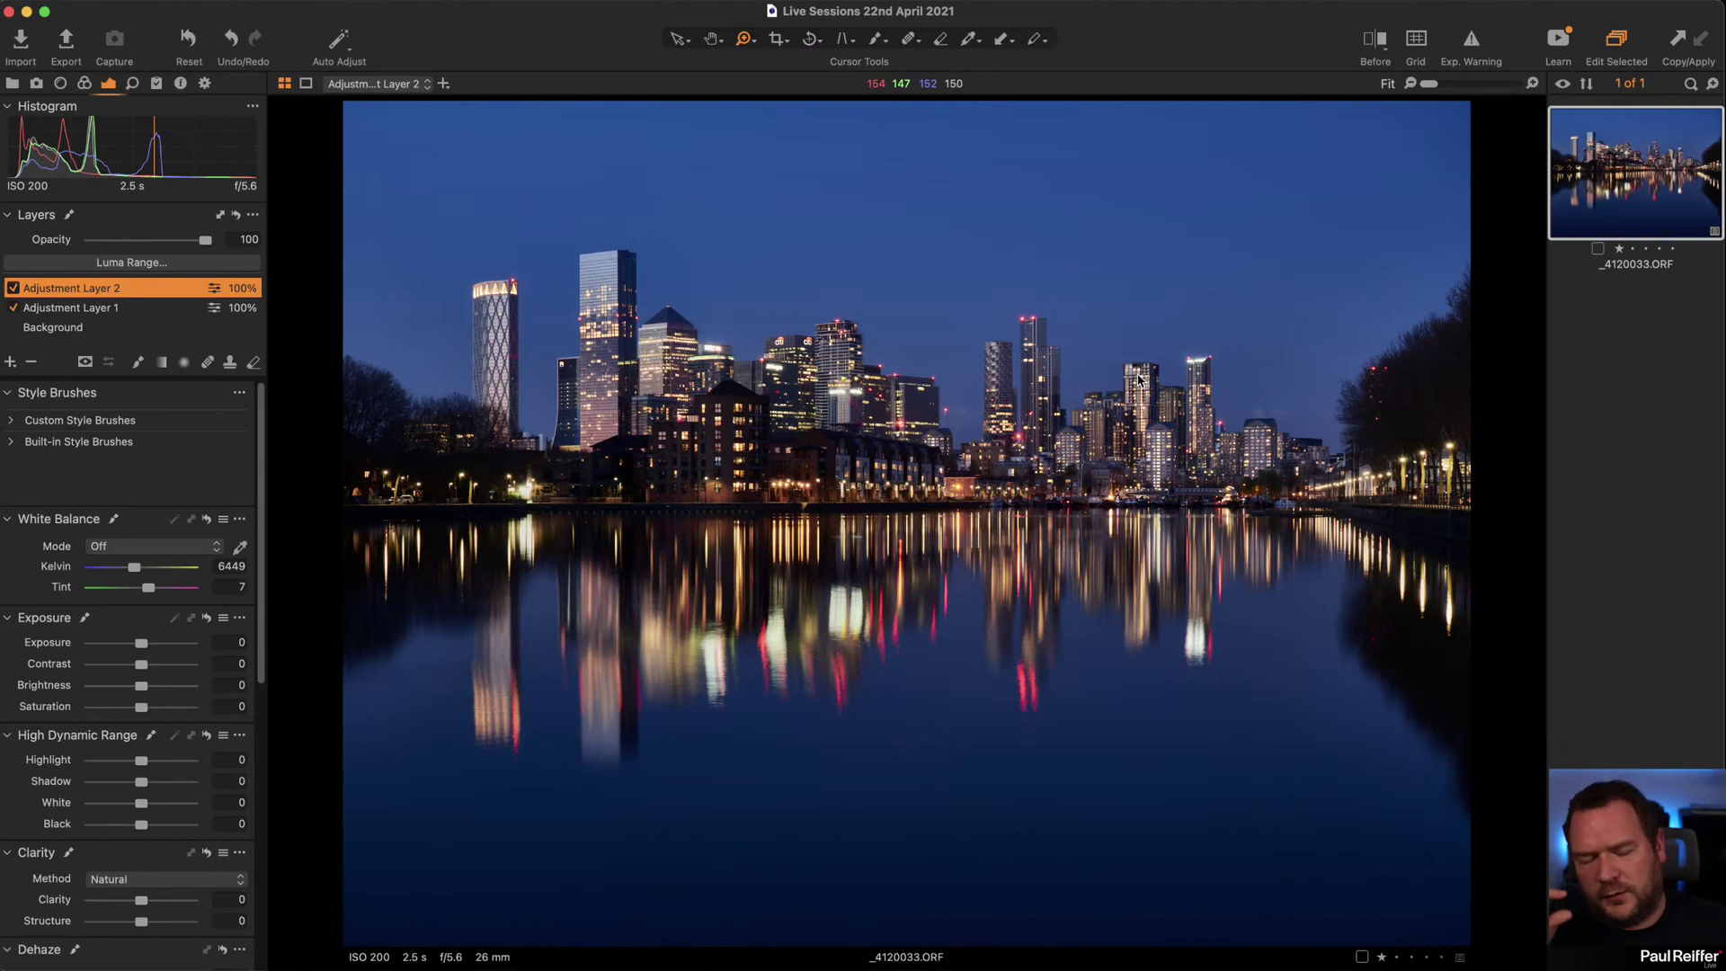
drag(710, 350, 939, 463)
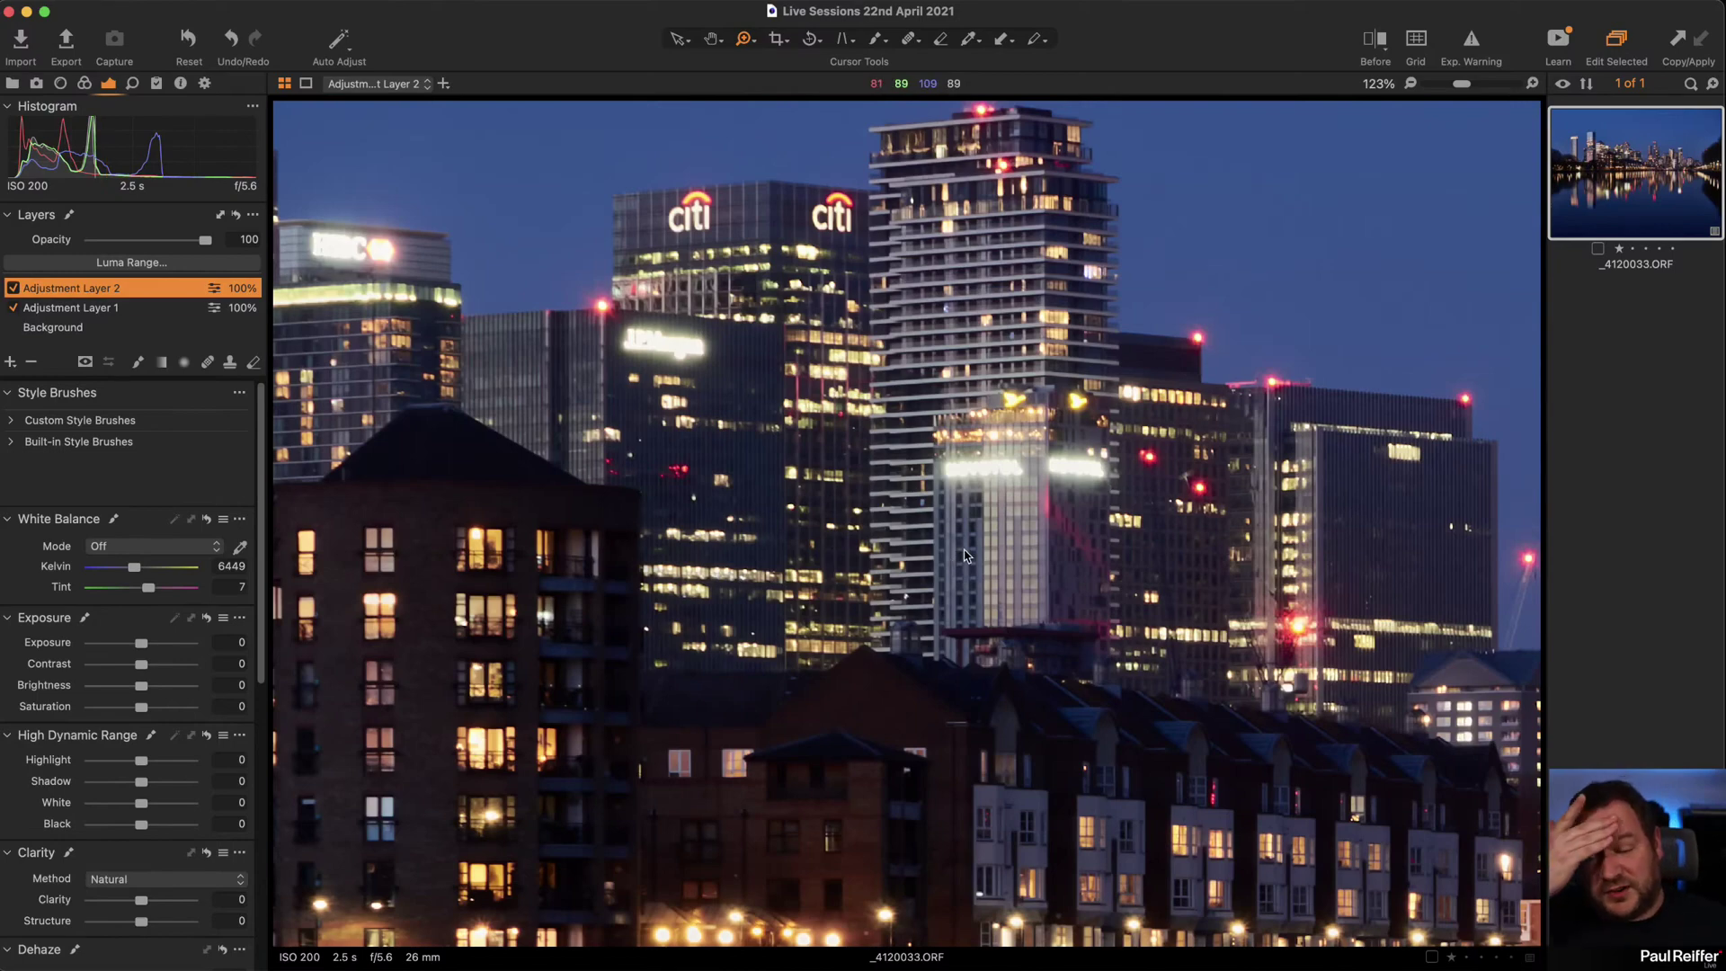
alt+click(1045, 629)
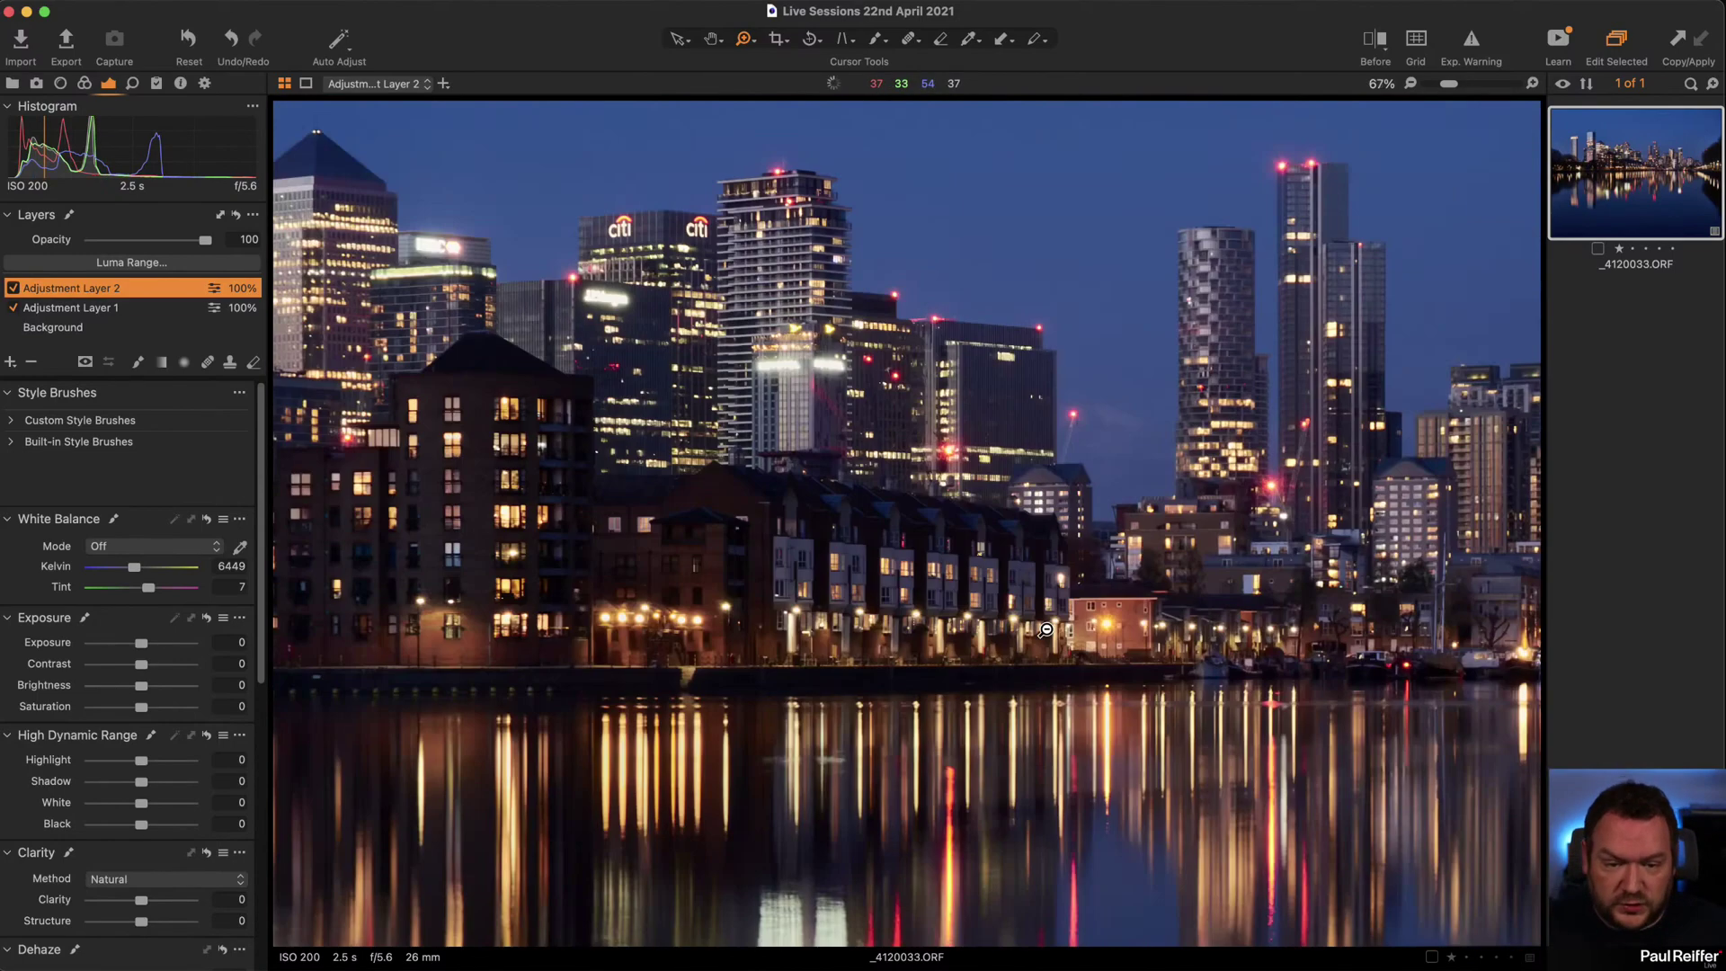
alt+click(1045, 630)
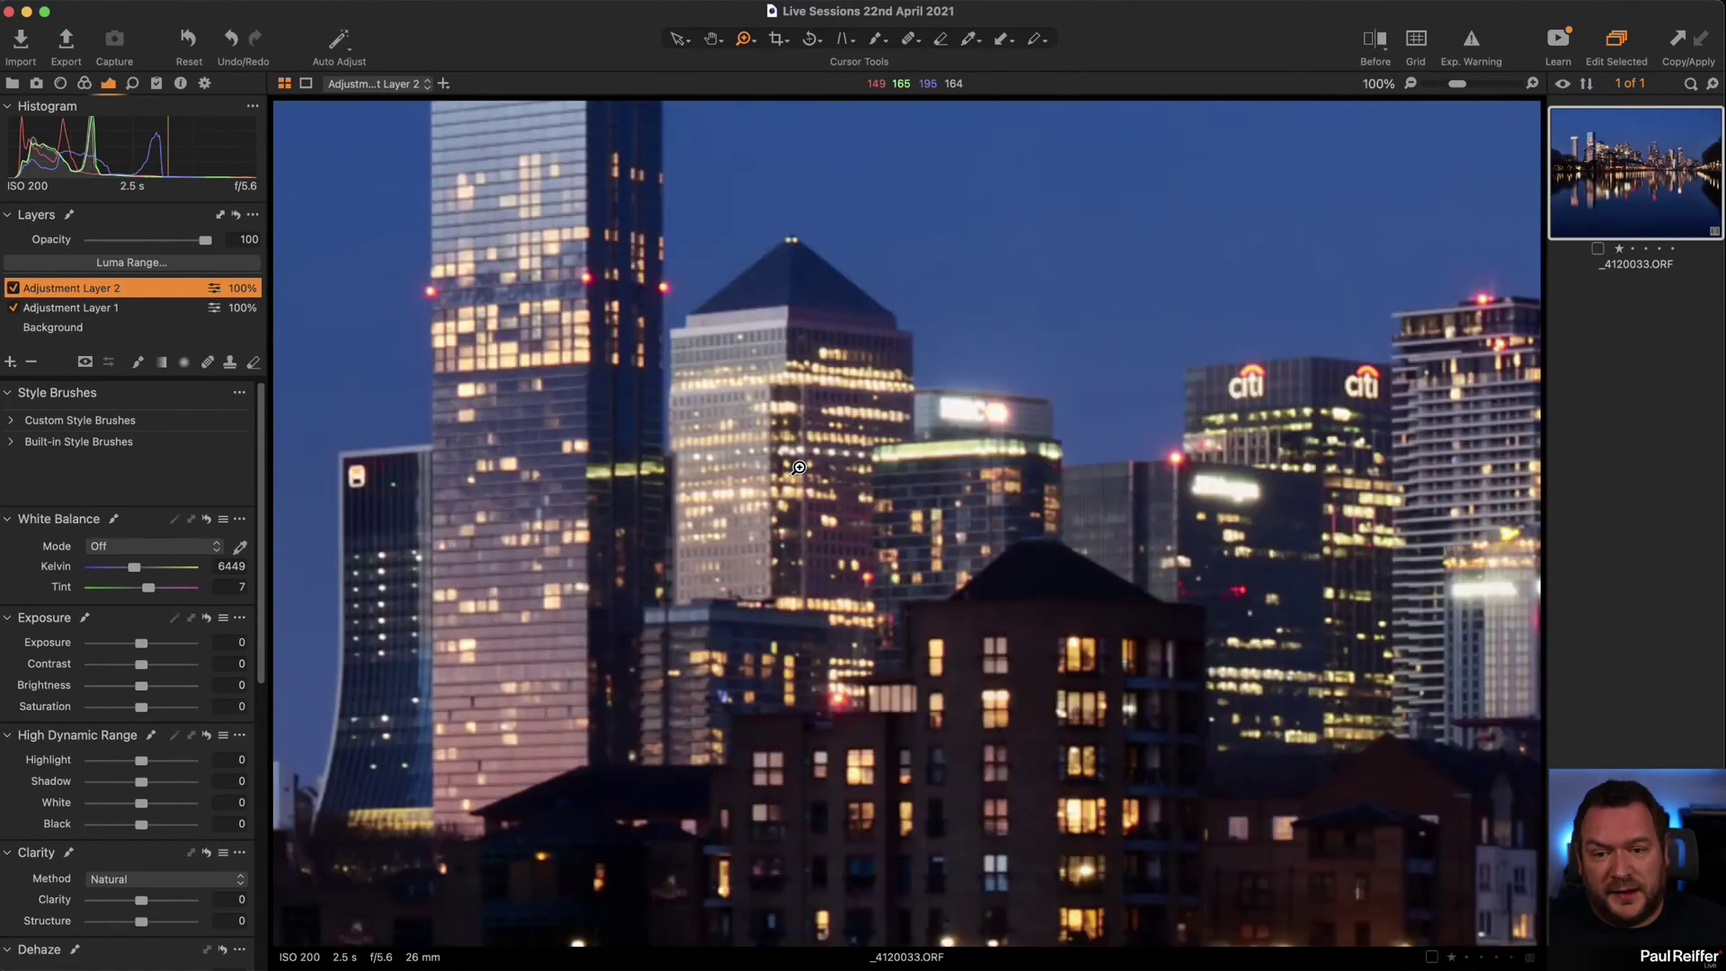
click(650, 281)
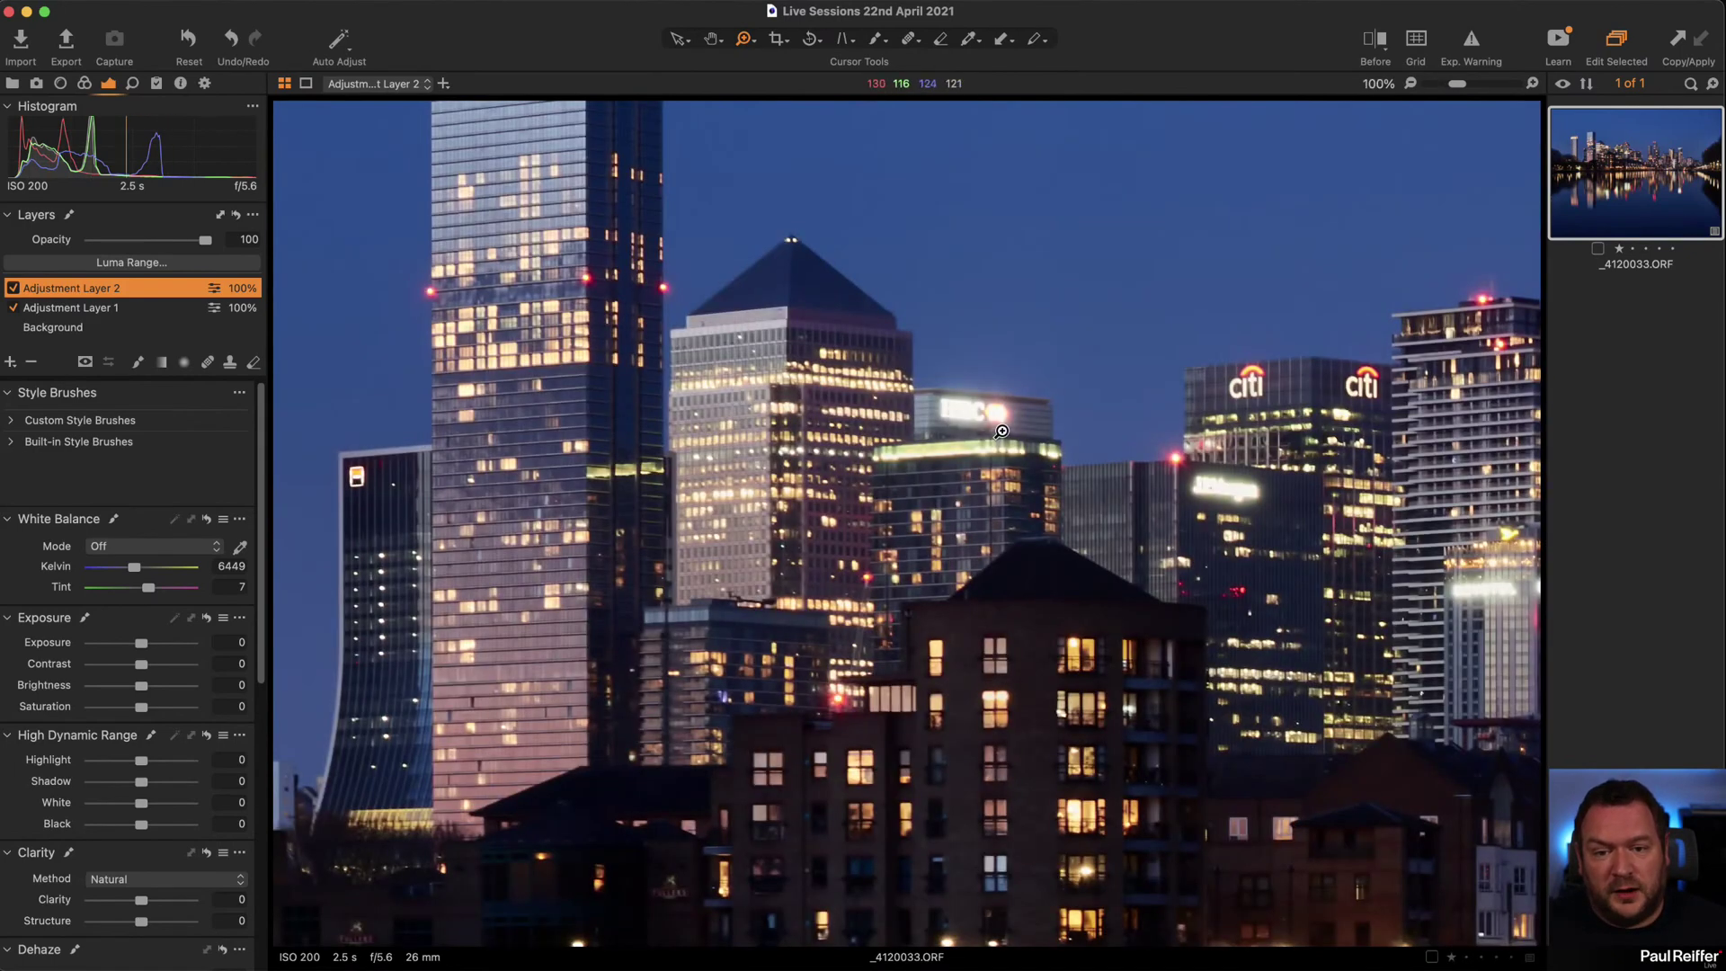
click(1121, 614)
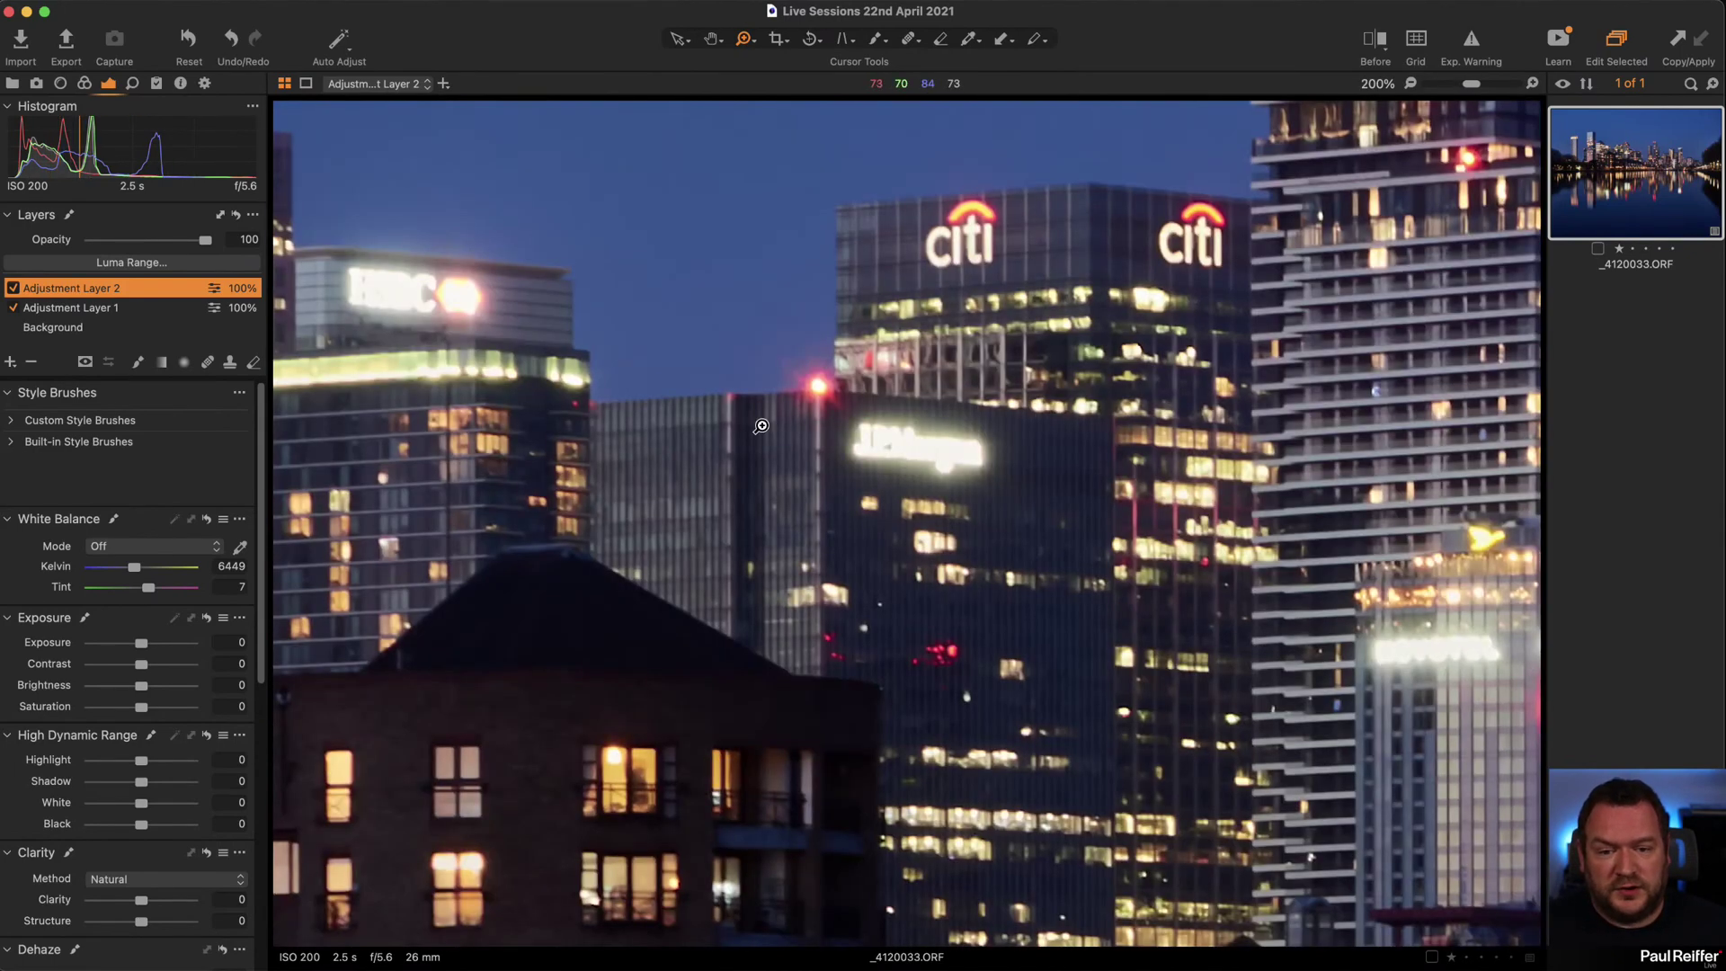
Show the Lens Correction tools and hide the viewer labels beneath the photo.
click(60, 83)
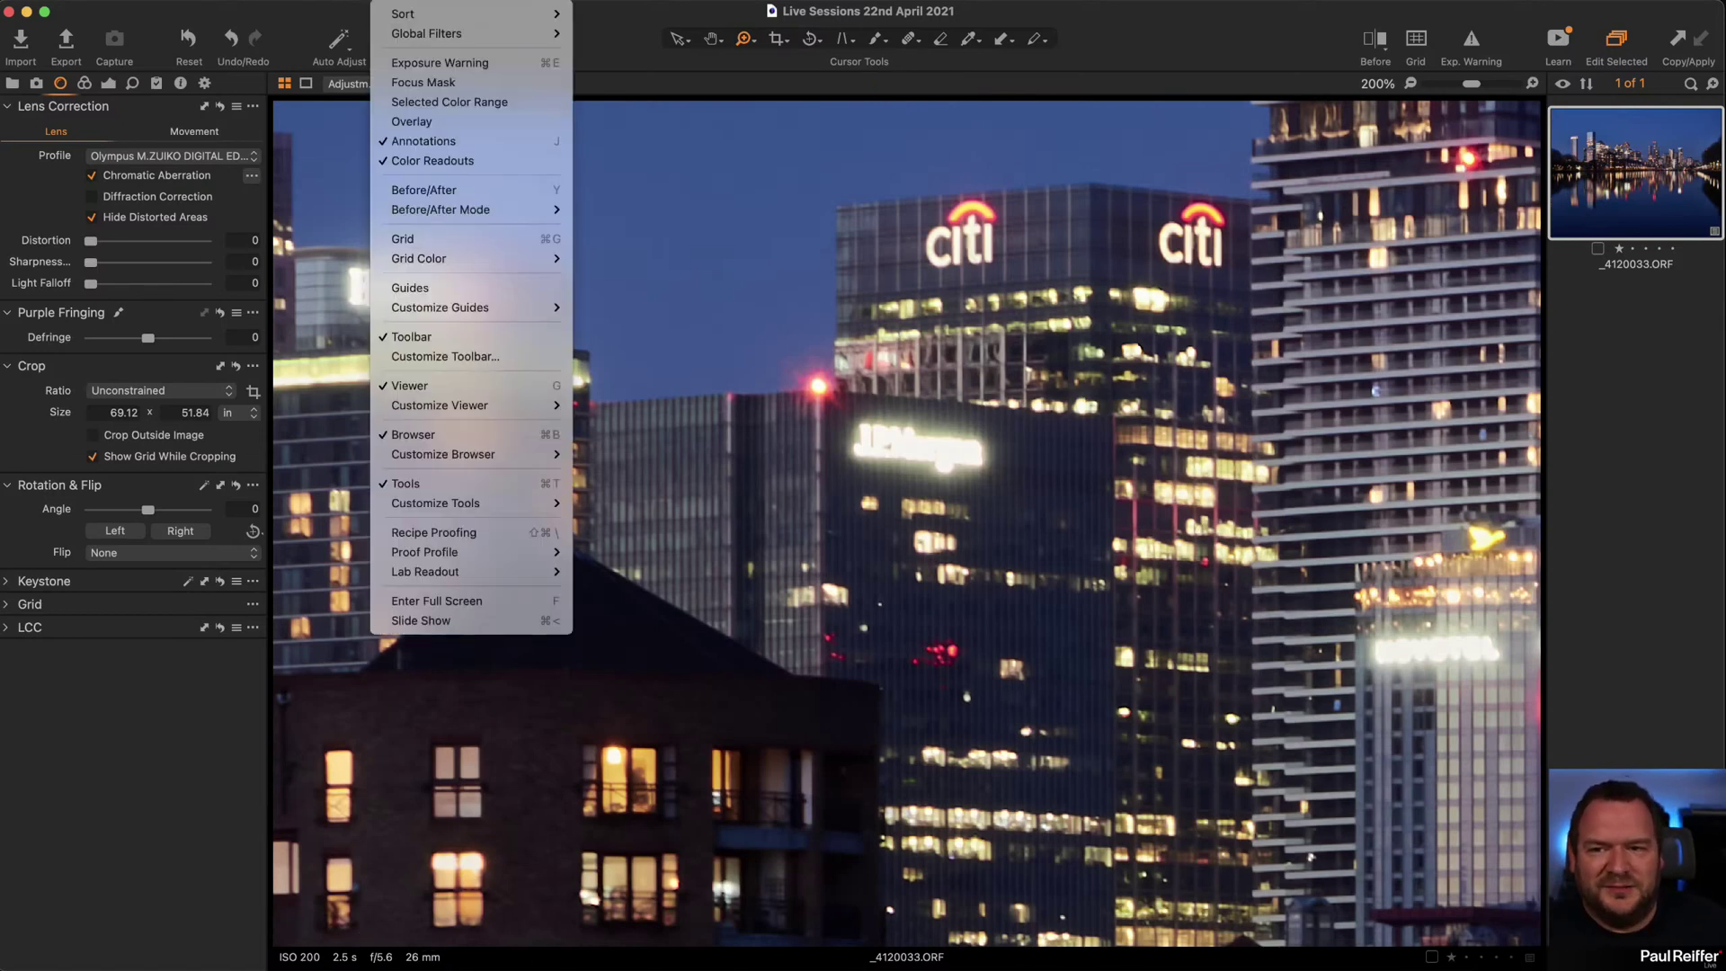
click(382, 0)
mouse_move(497, 461)
mouse_move(517, 406)
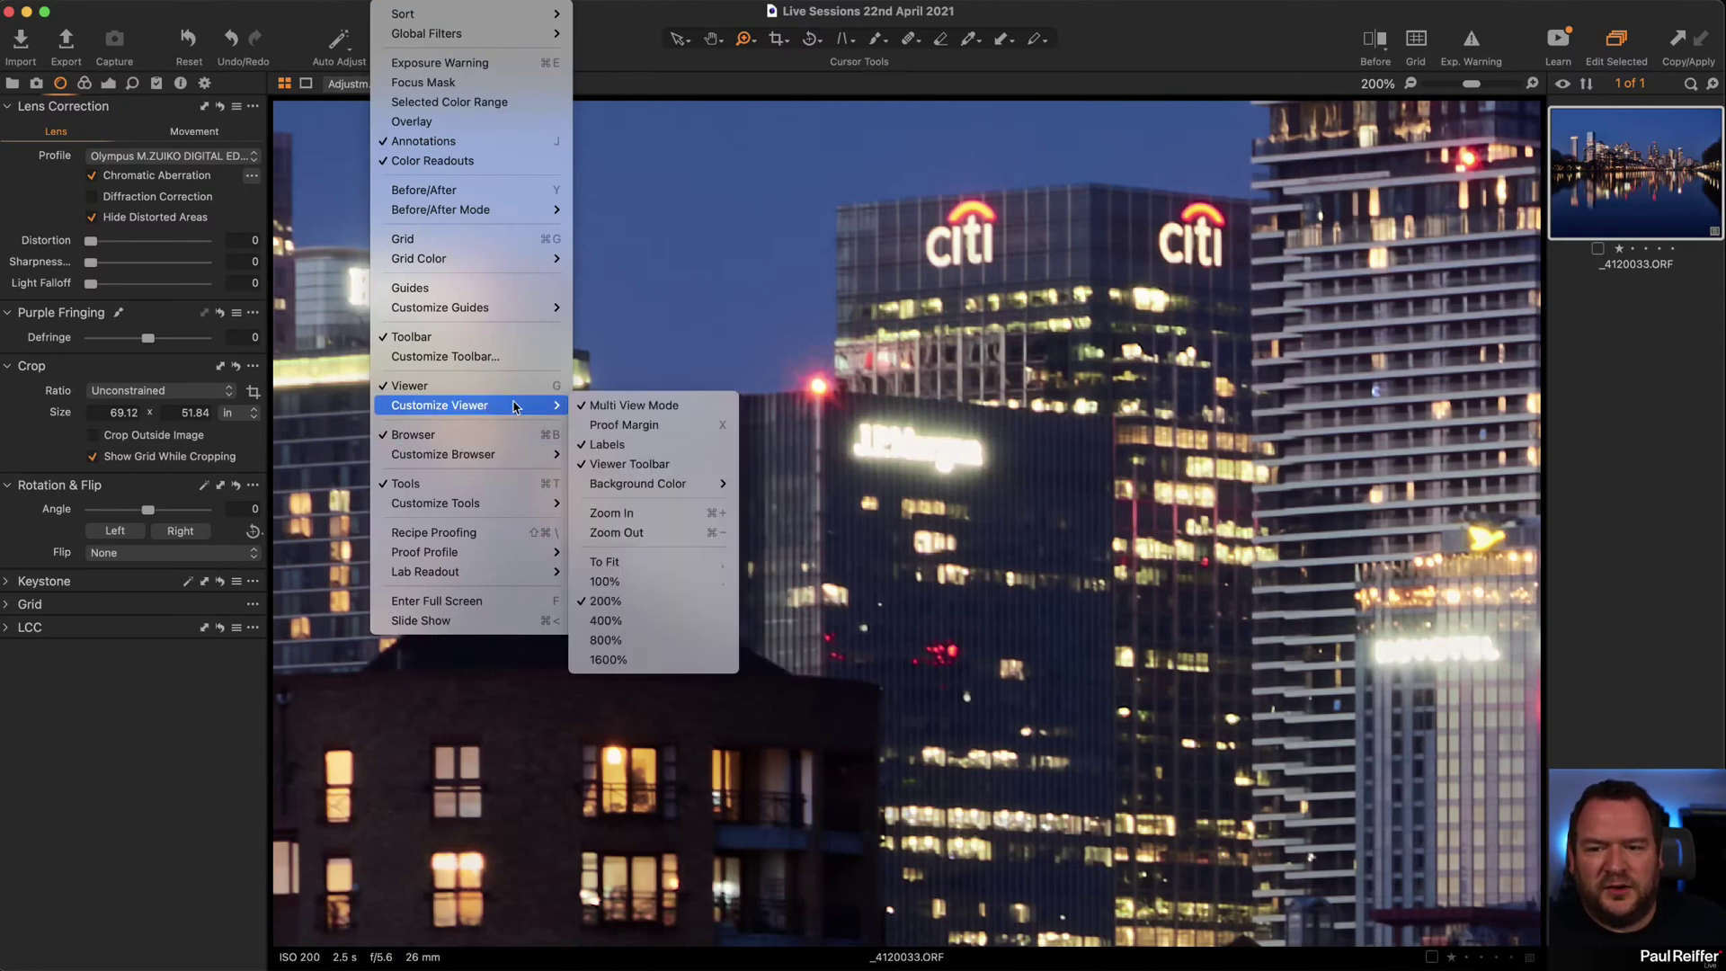
click(627, 449)
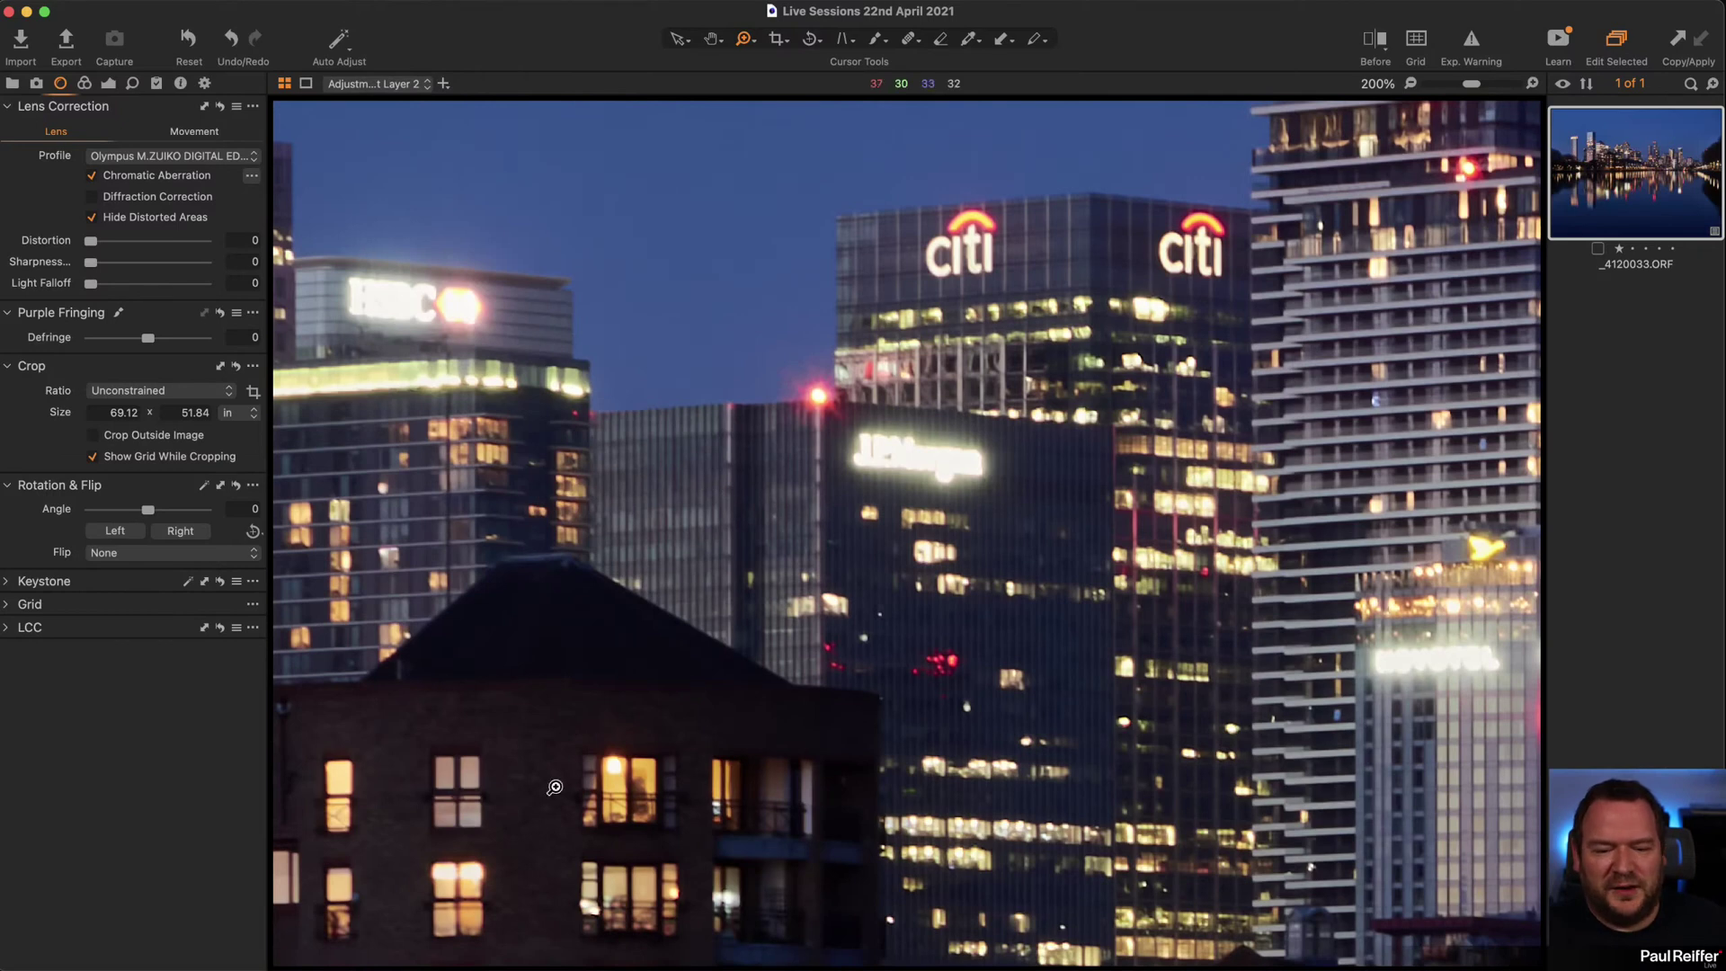
Turn the viewer labels beneath the photo back on.
click(432, 3)
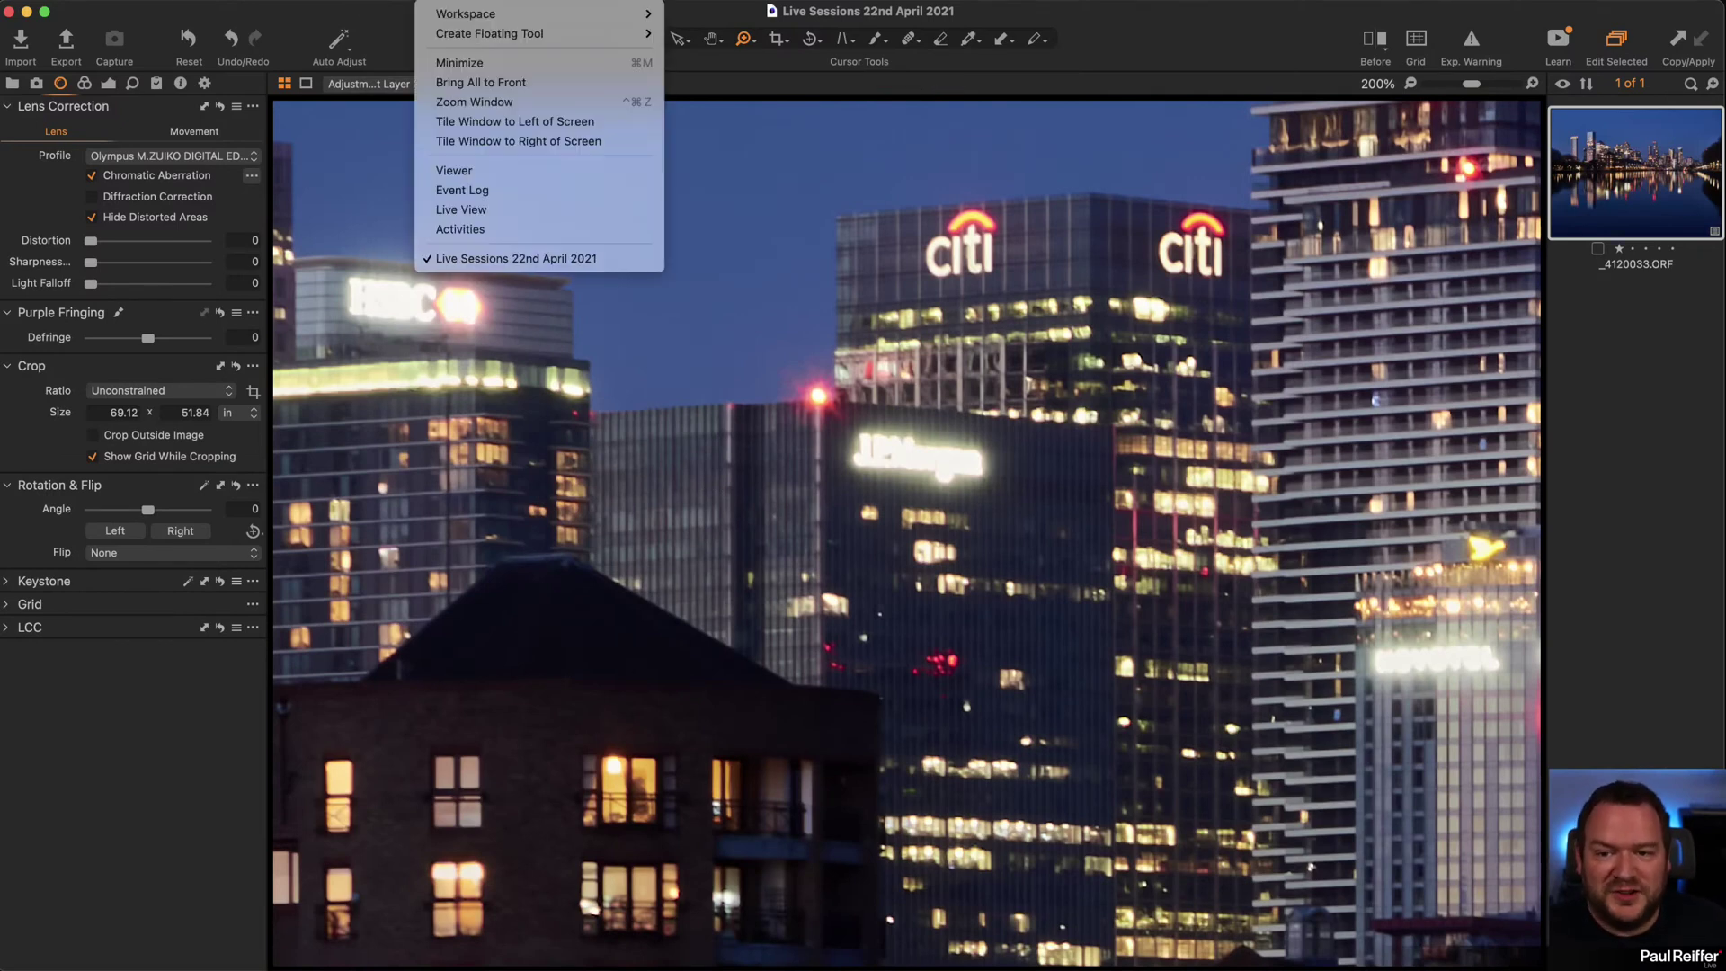
mouse_move(387, 3)
mouse_move(521, 406)
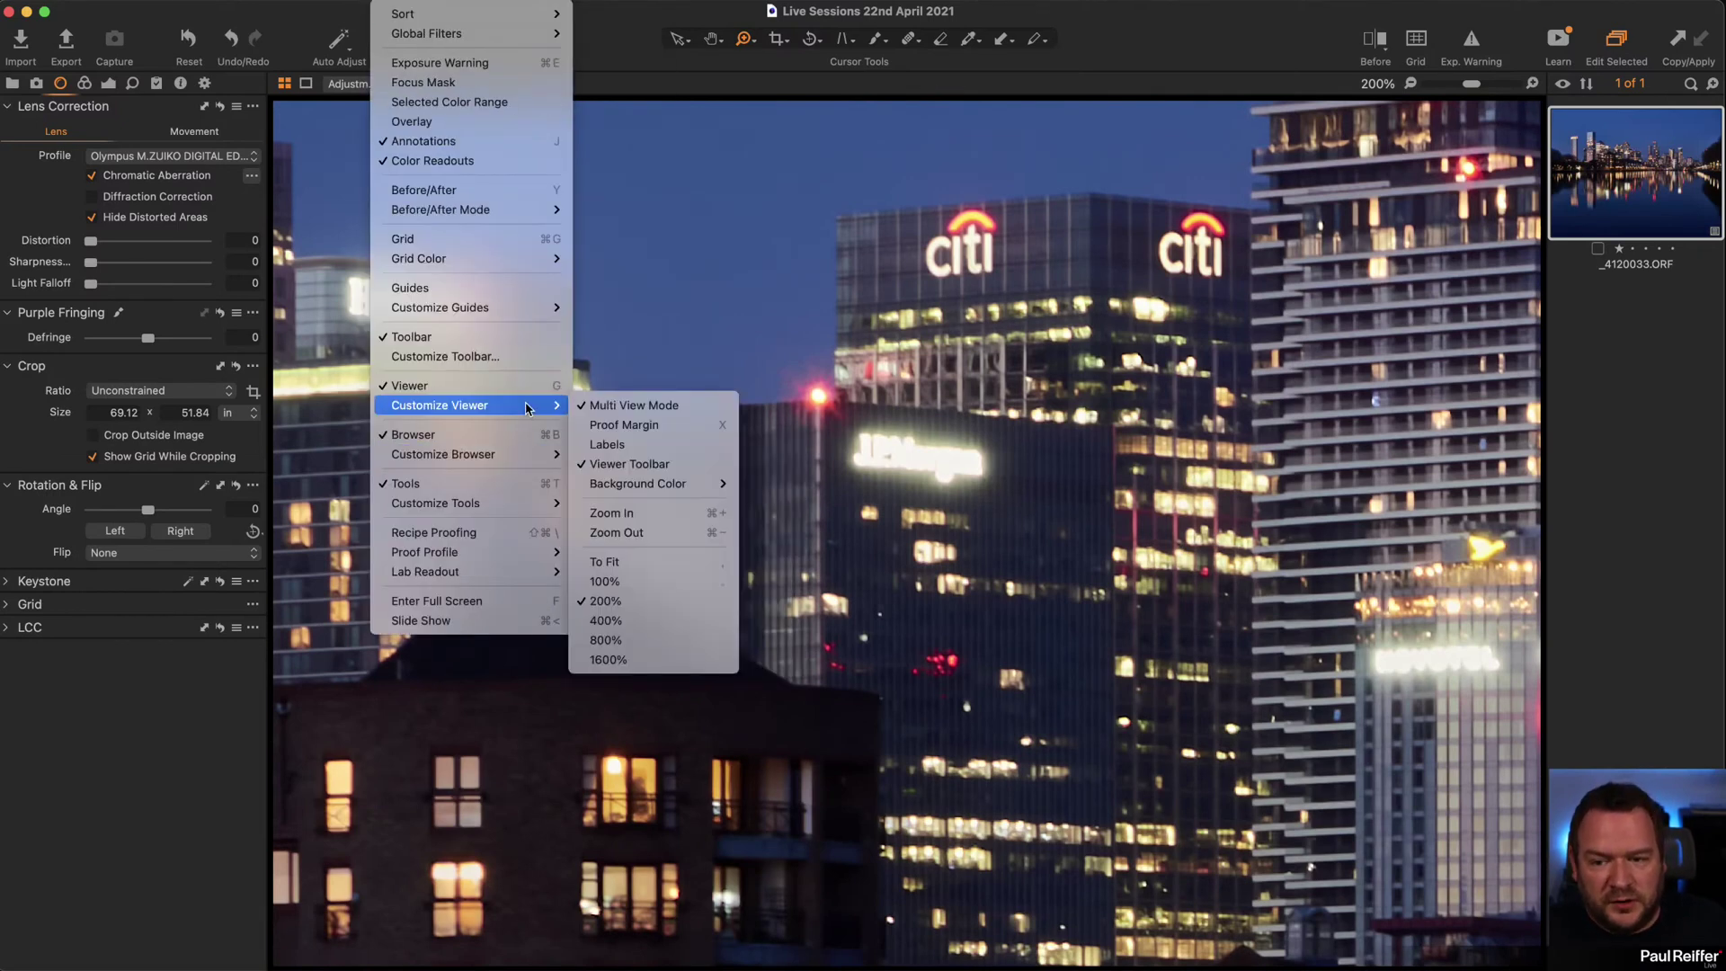
click(647, 449)
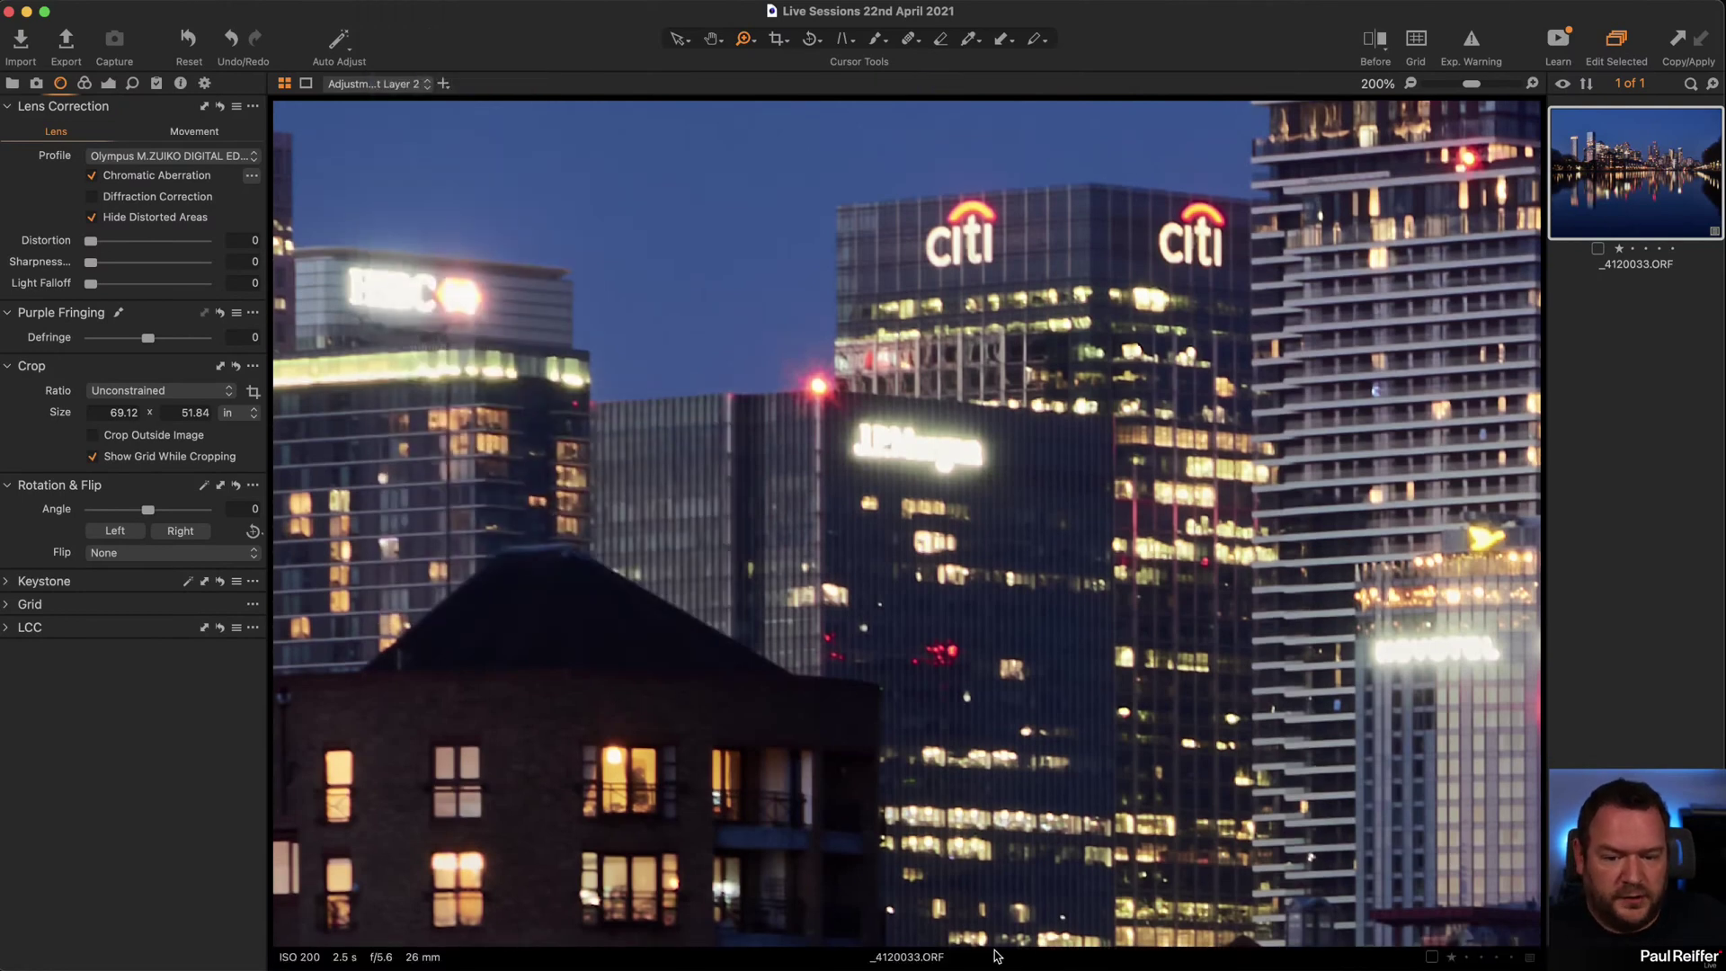
click(388, 3)
mouse_move(532, 416)
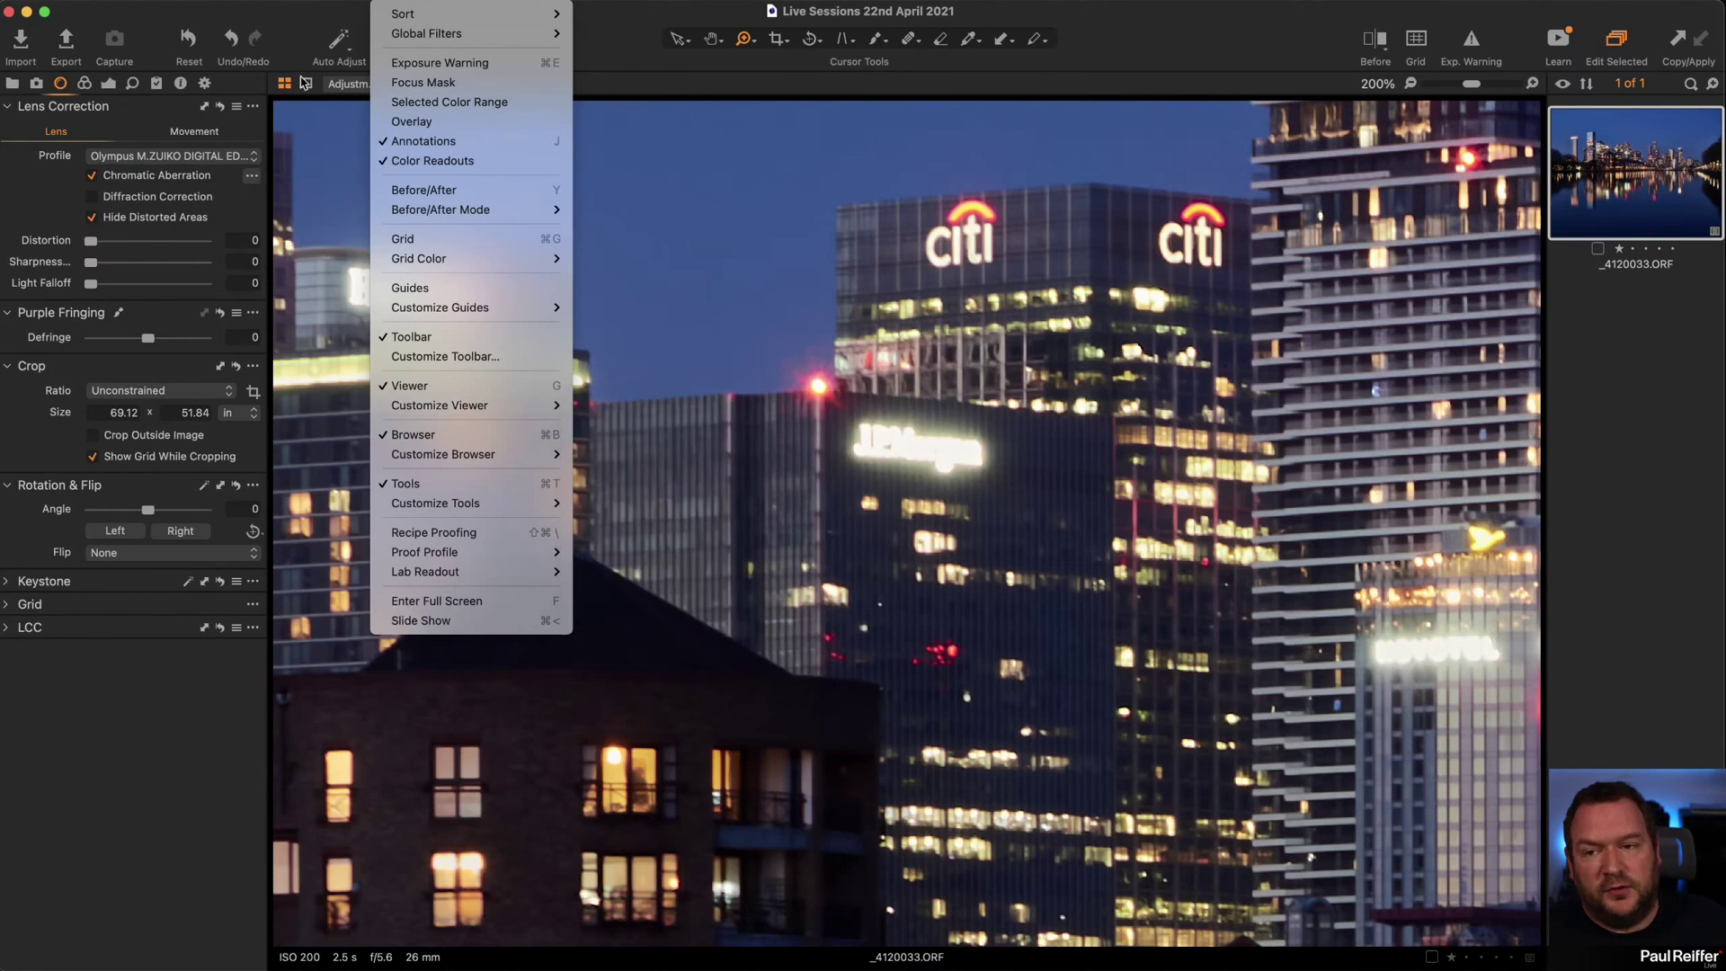
click(600, 36)
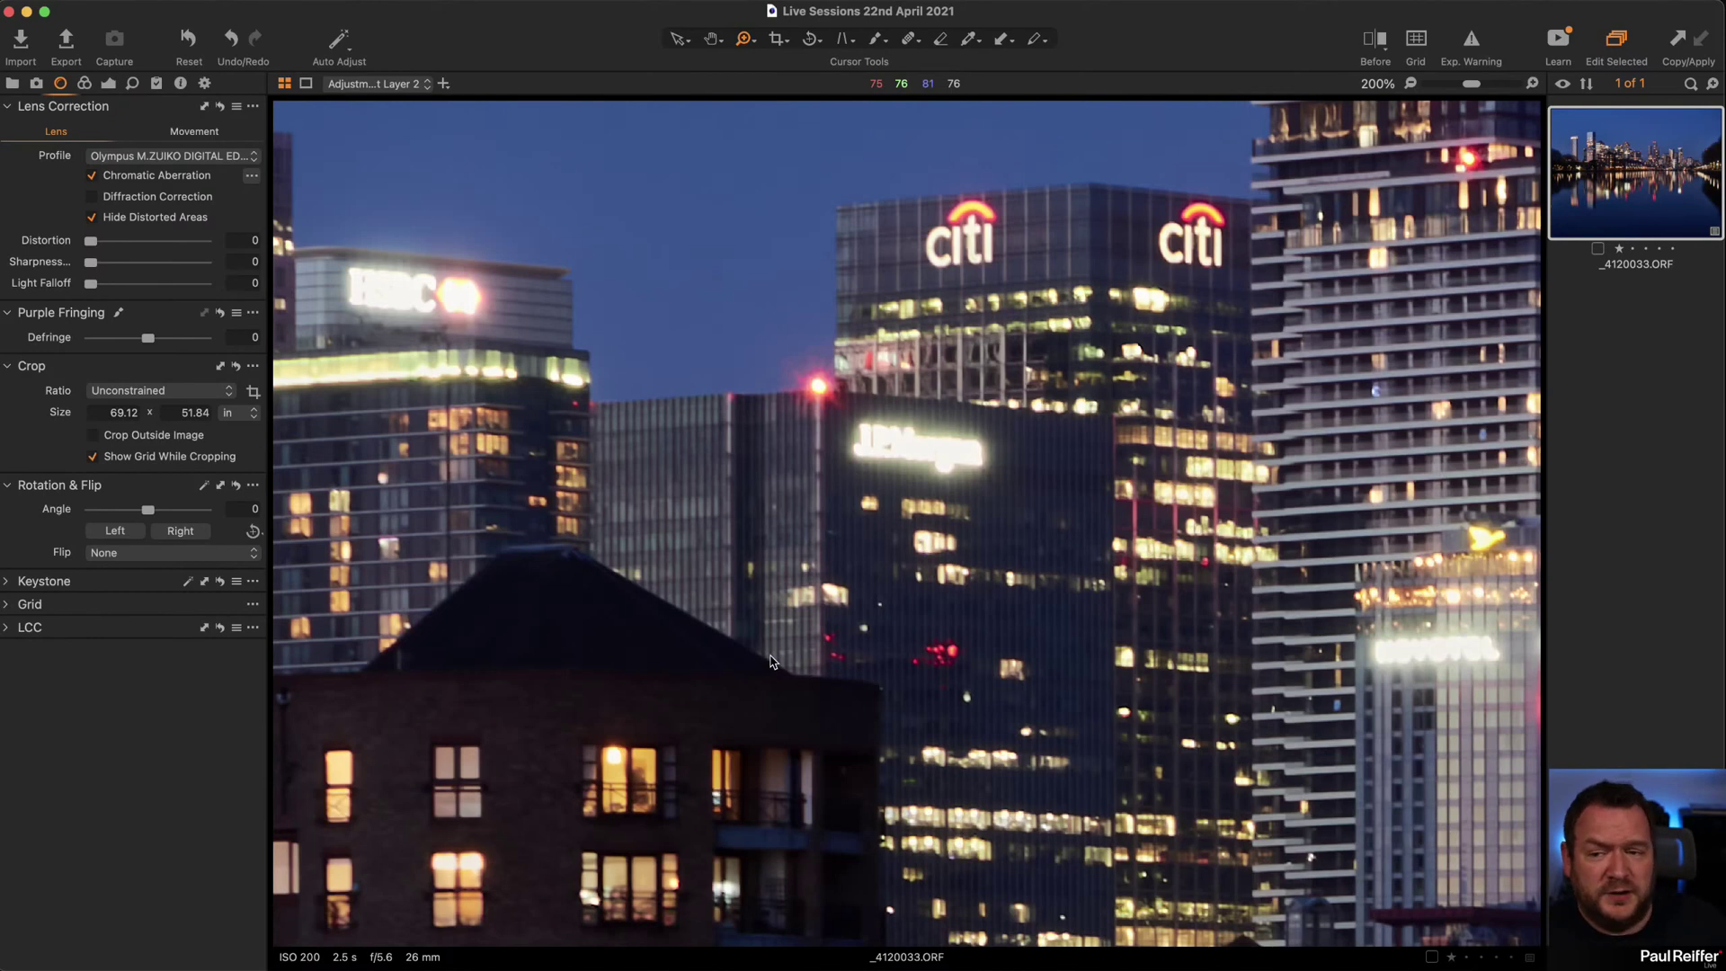
Compare the towers with and without Diffraction Correction, leaving the correction enabled for the lens.
click(91, 197)
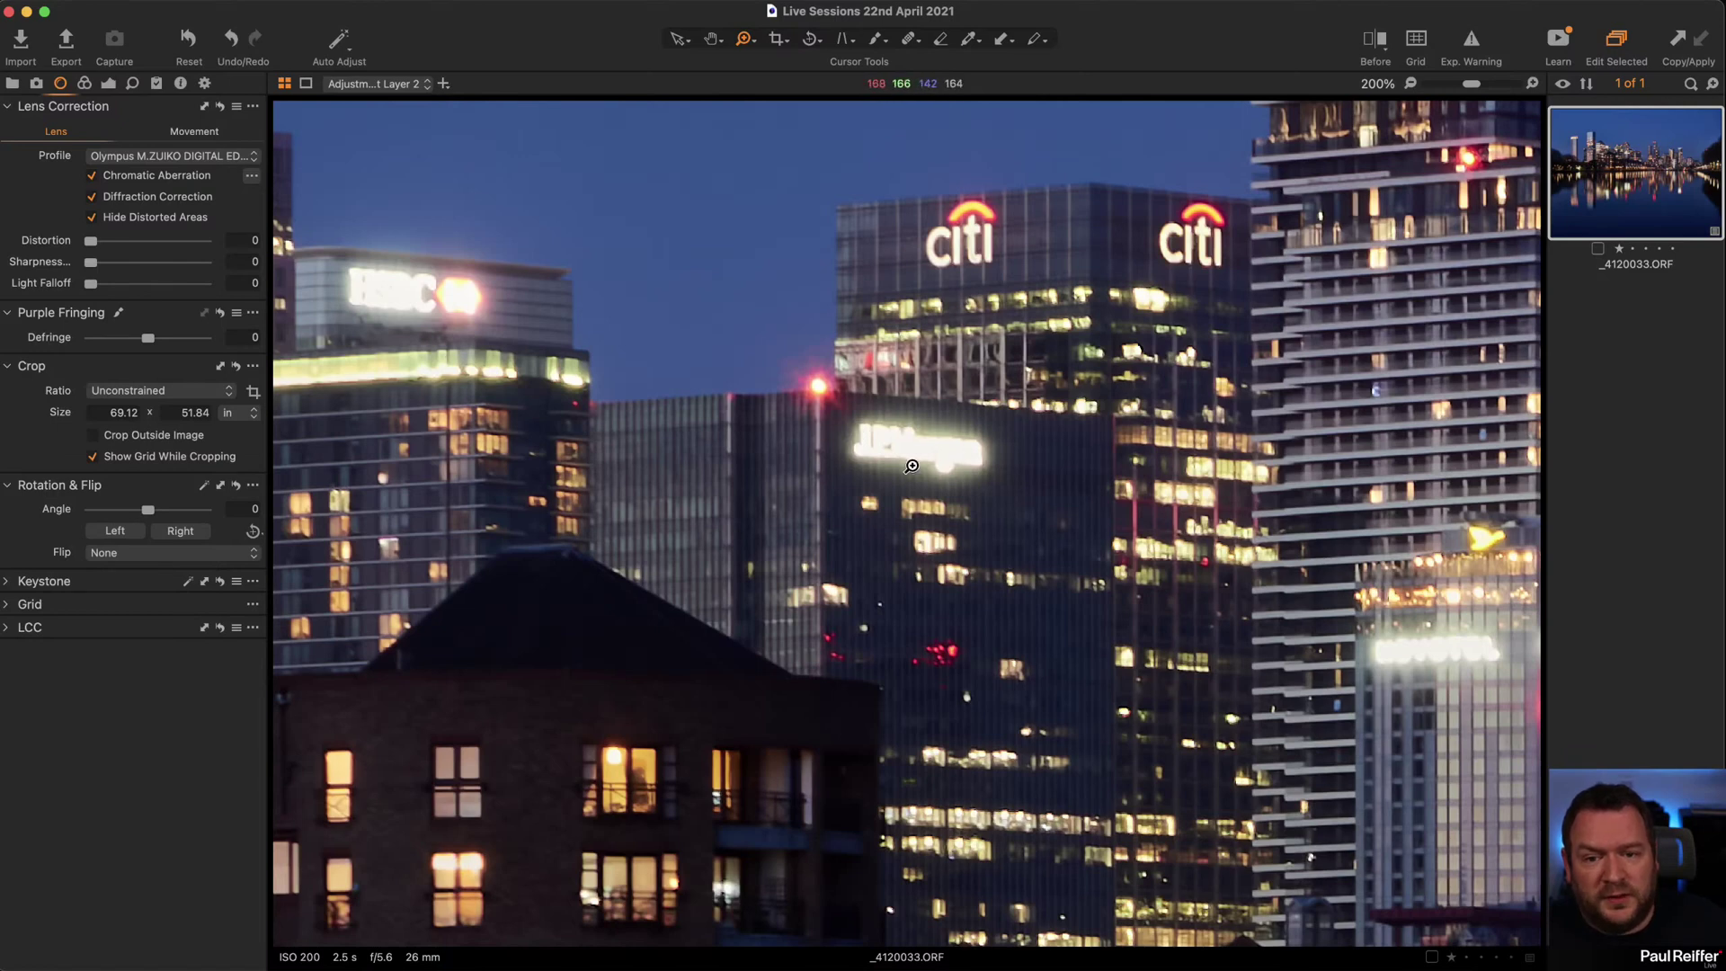
click(94, 196)
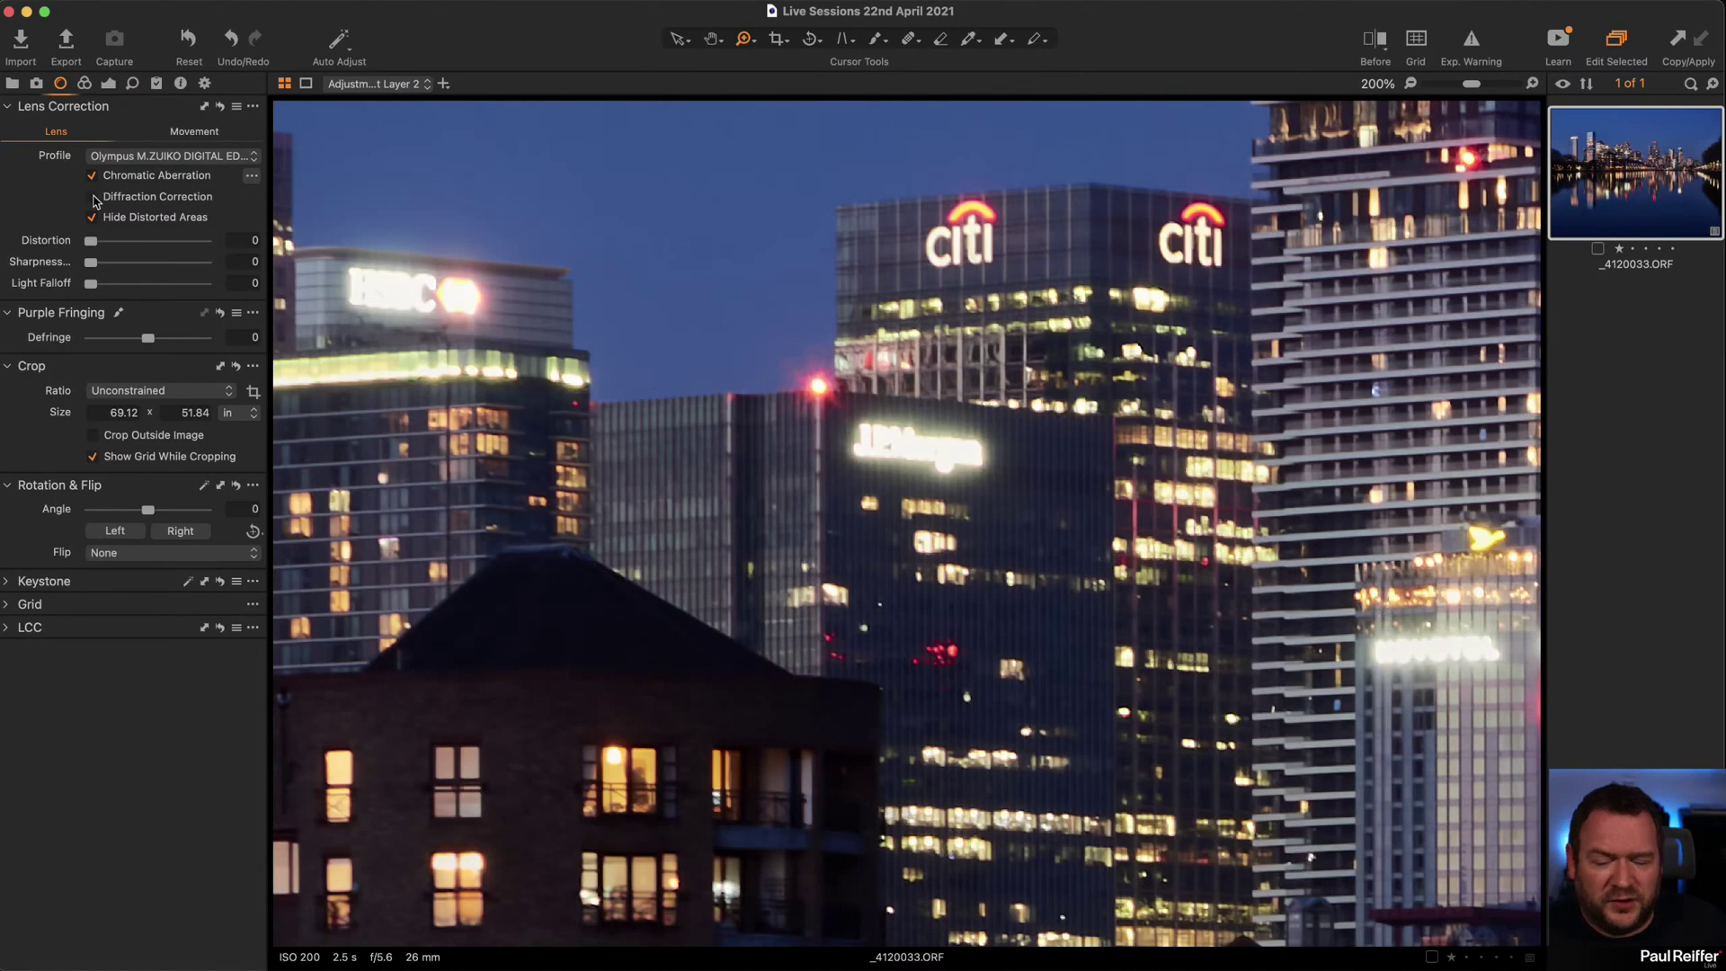
click(93, 197)
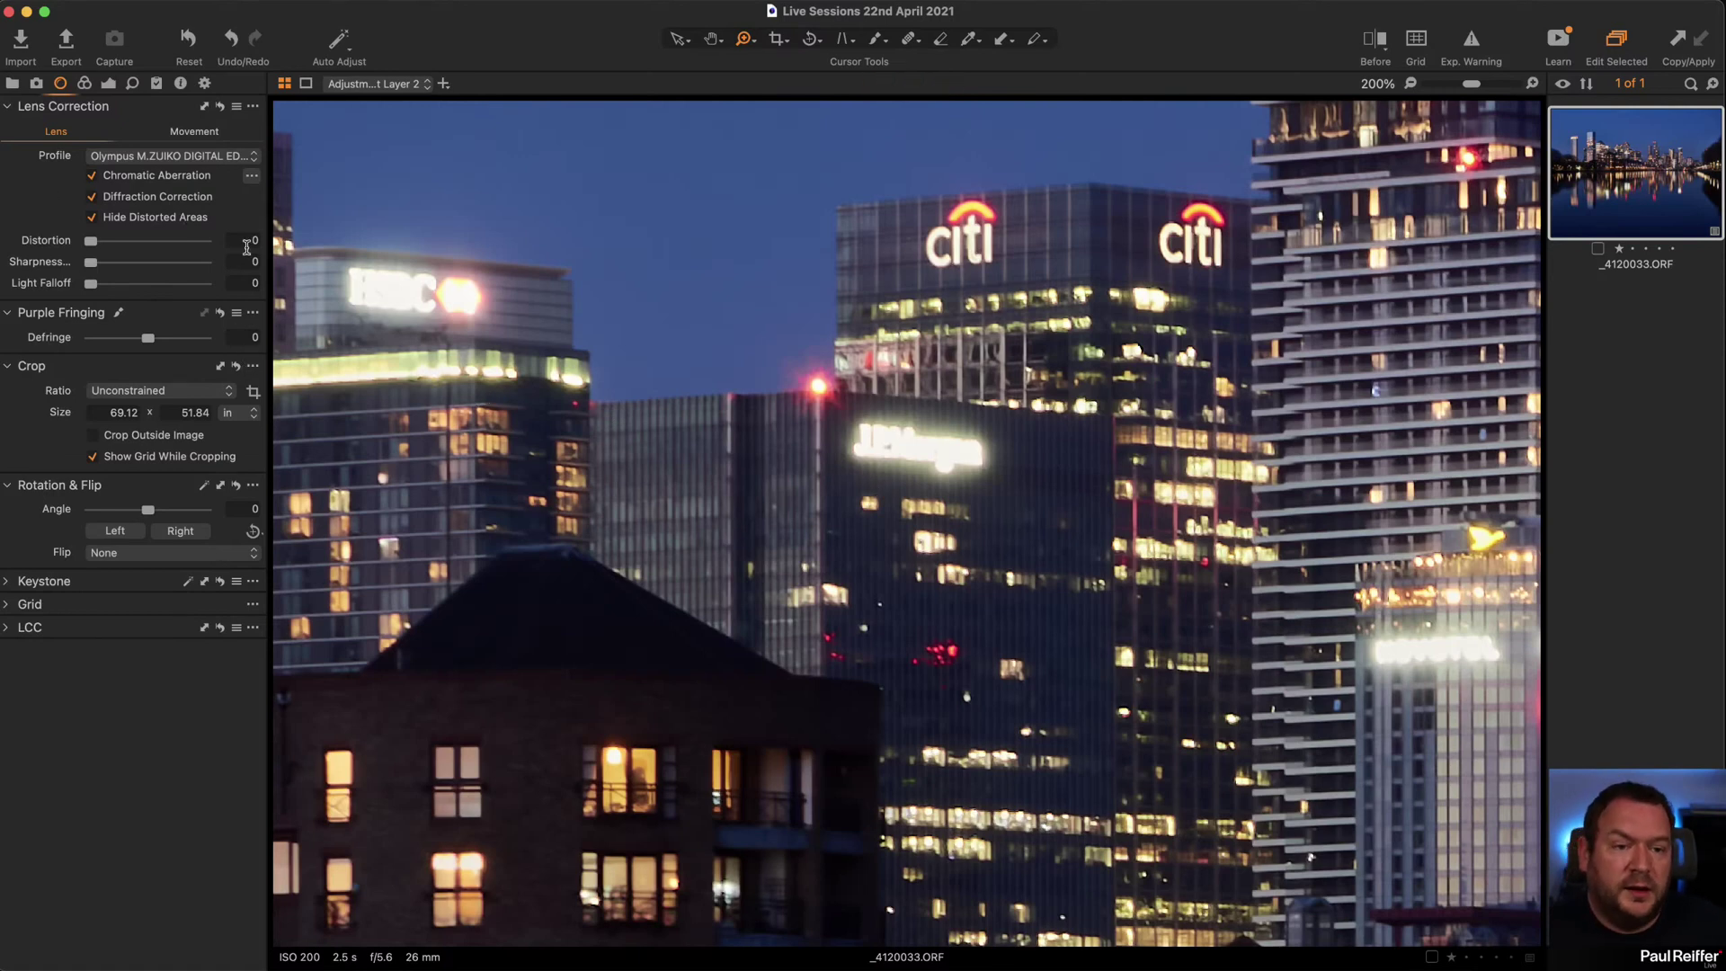
Return to the exposure tools and fit the whole cityscape in the viewer.
click(108, 82)
scroll(877, 448, down, 10)
scroll(877, 448, down, 6)
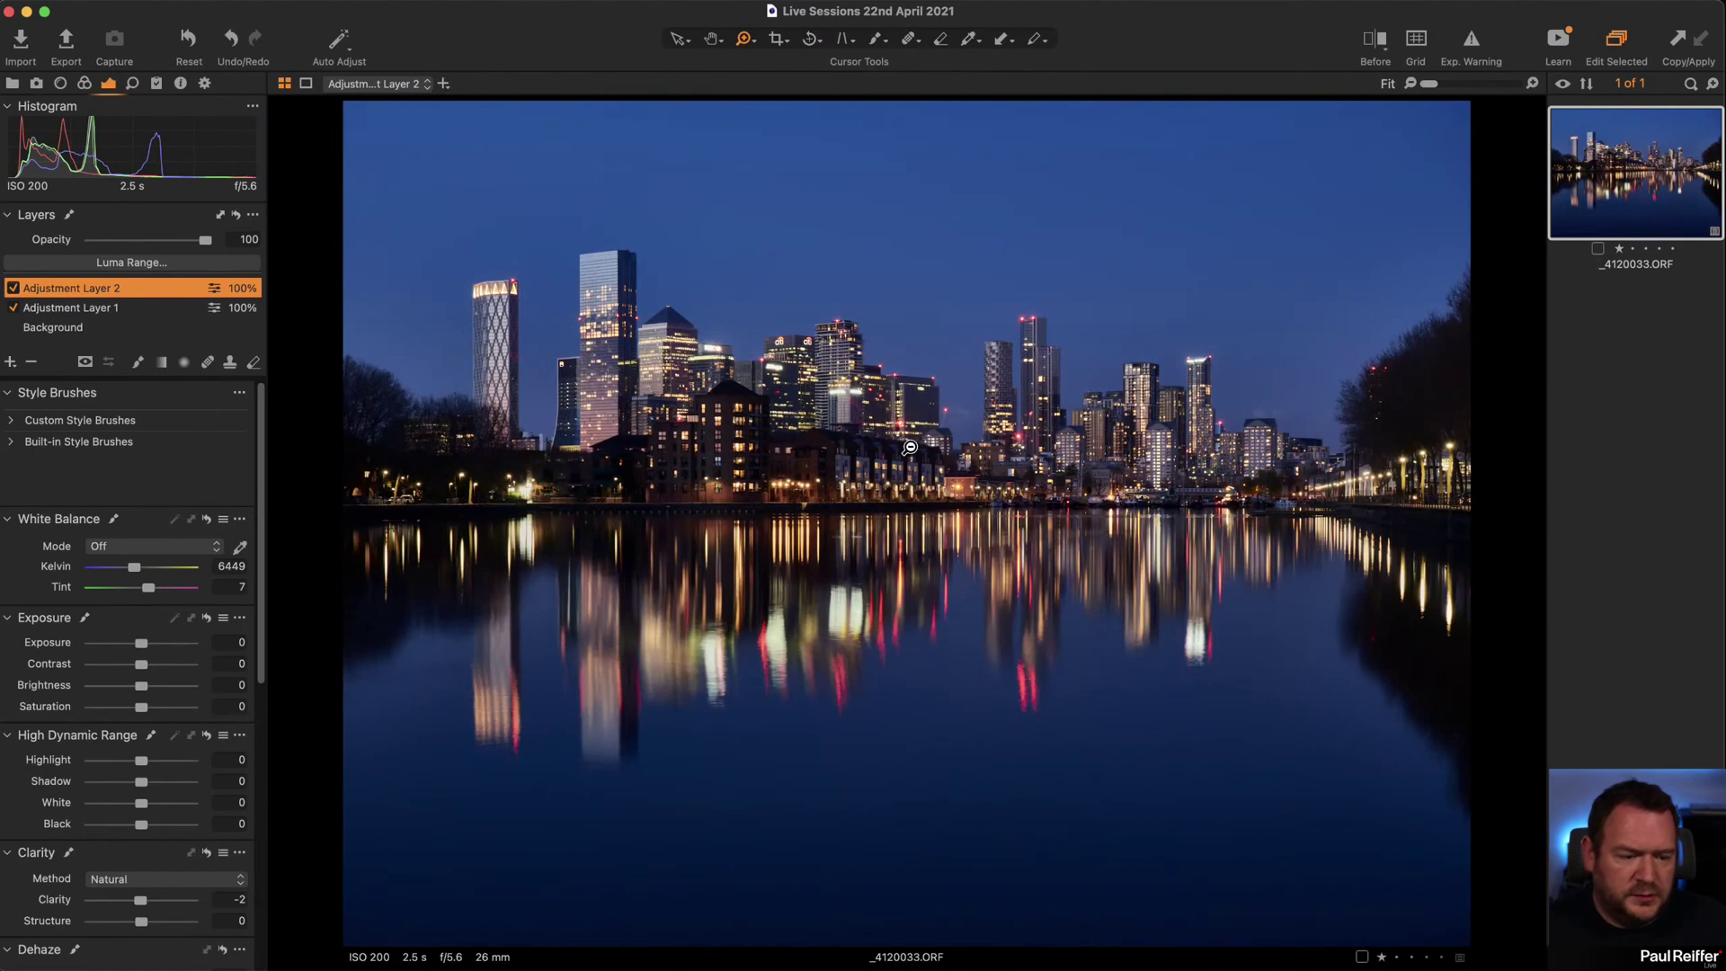
scroll(1105, 458, up, 1)
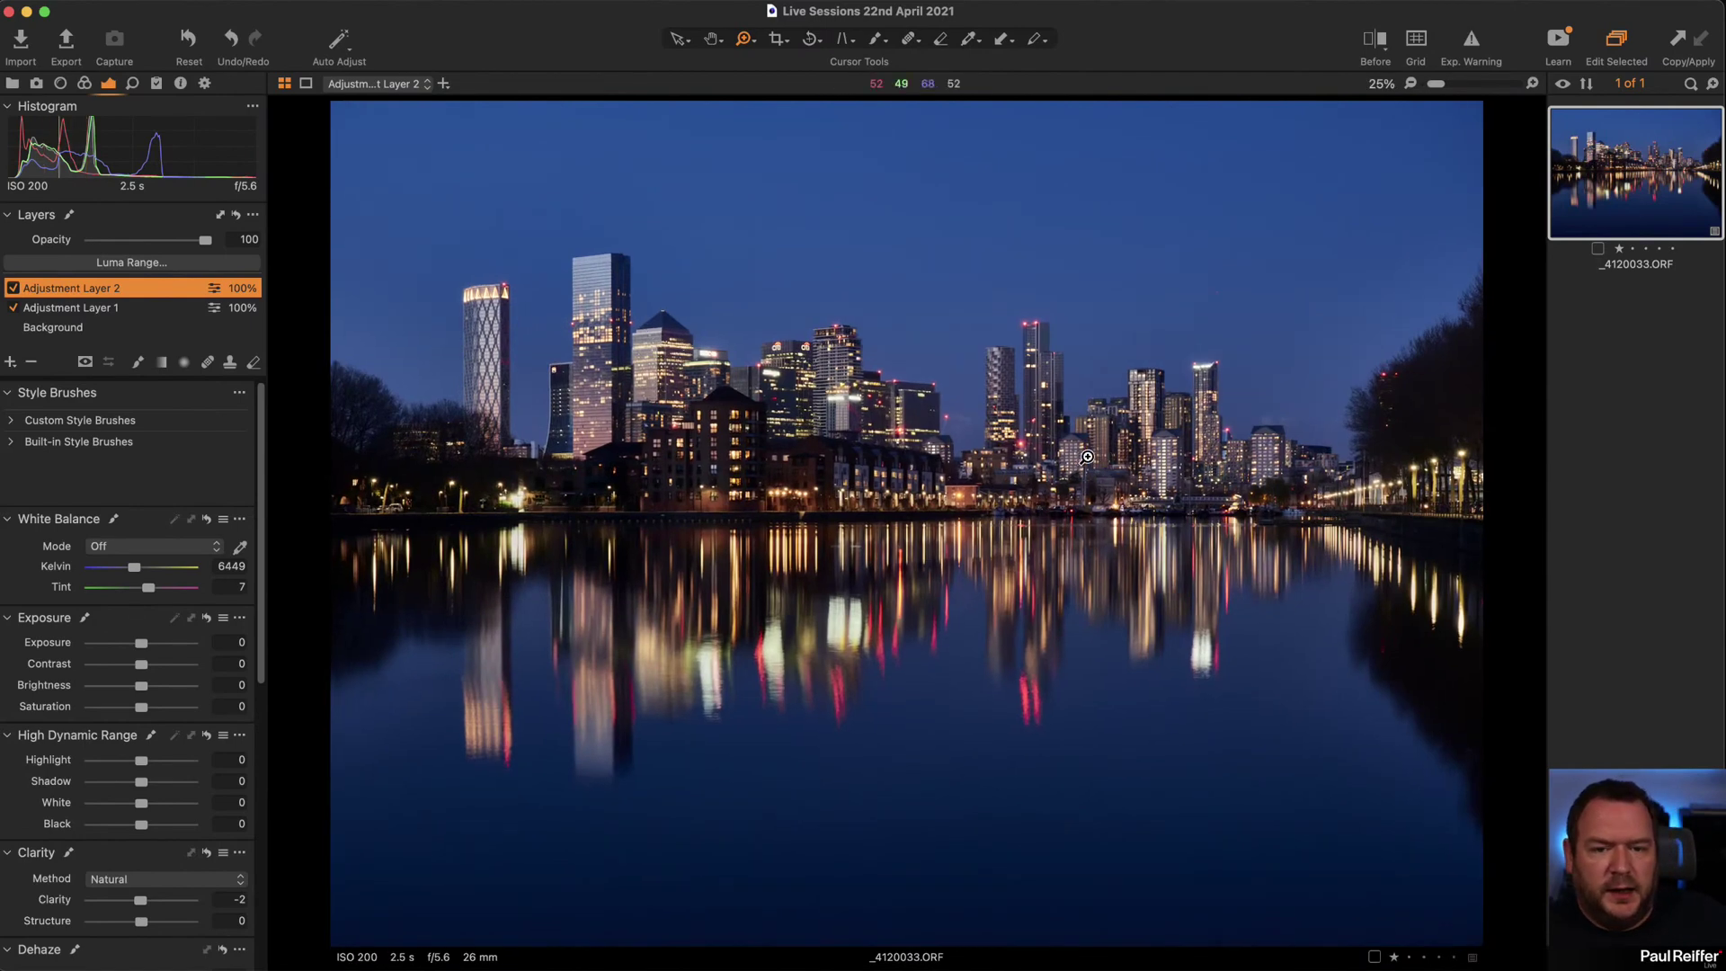
alt+click(1034, 443)
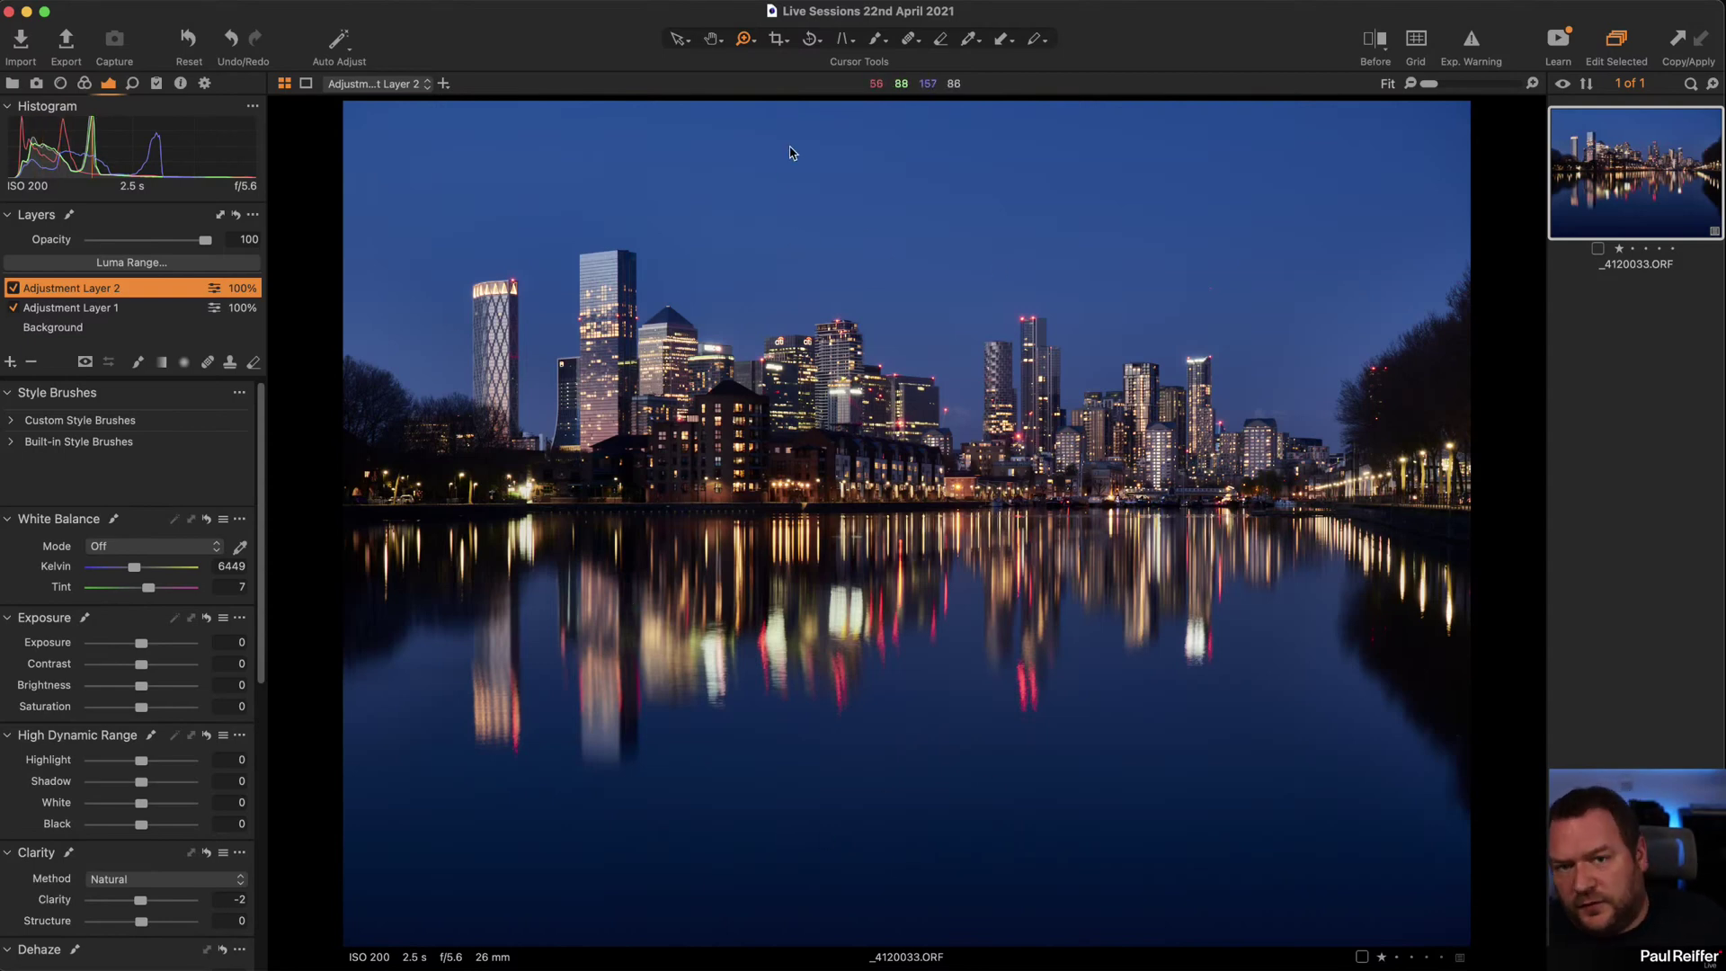
Crop the photo to a 2x3 ratio at full width, about 69 × 46 in, aligned with the photo's upper edge.
click(779, 39)
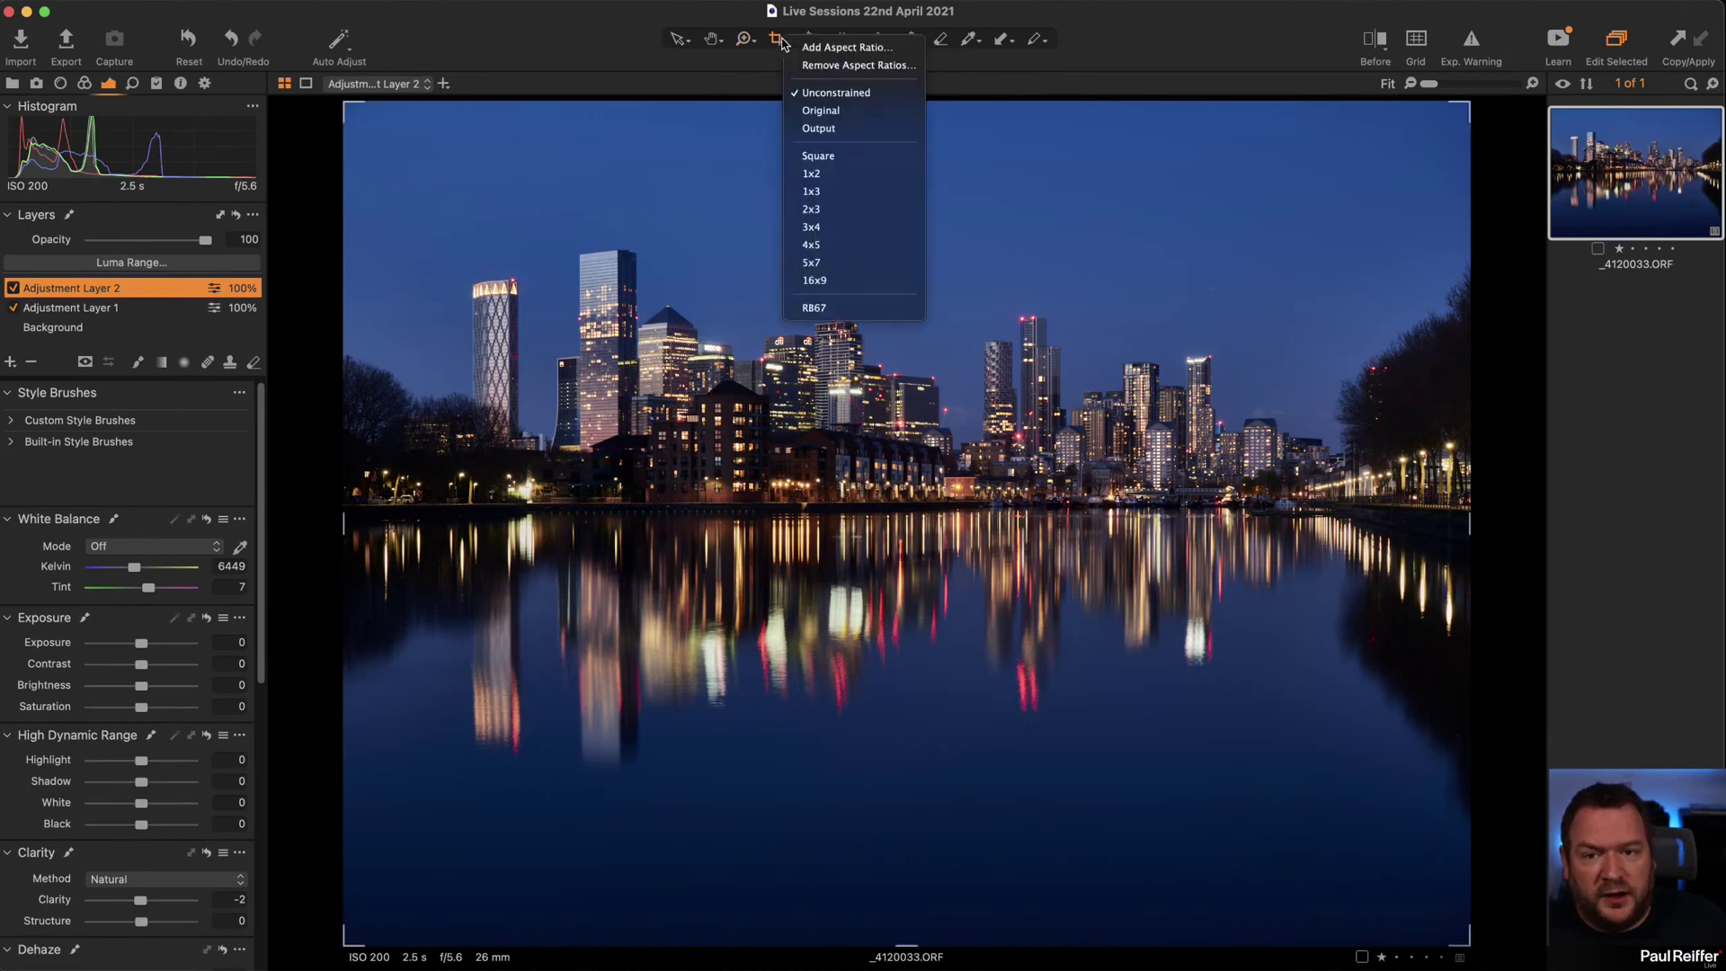
click(889, 209)
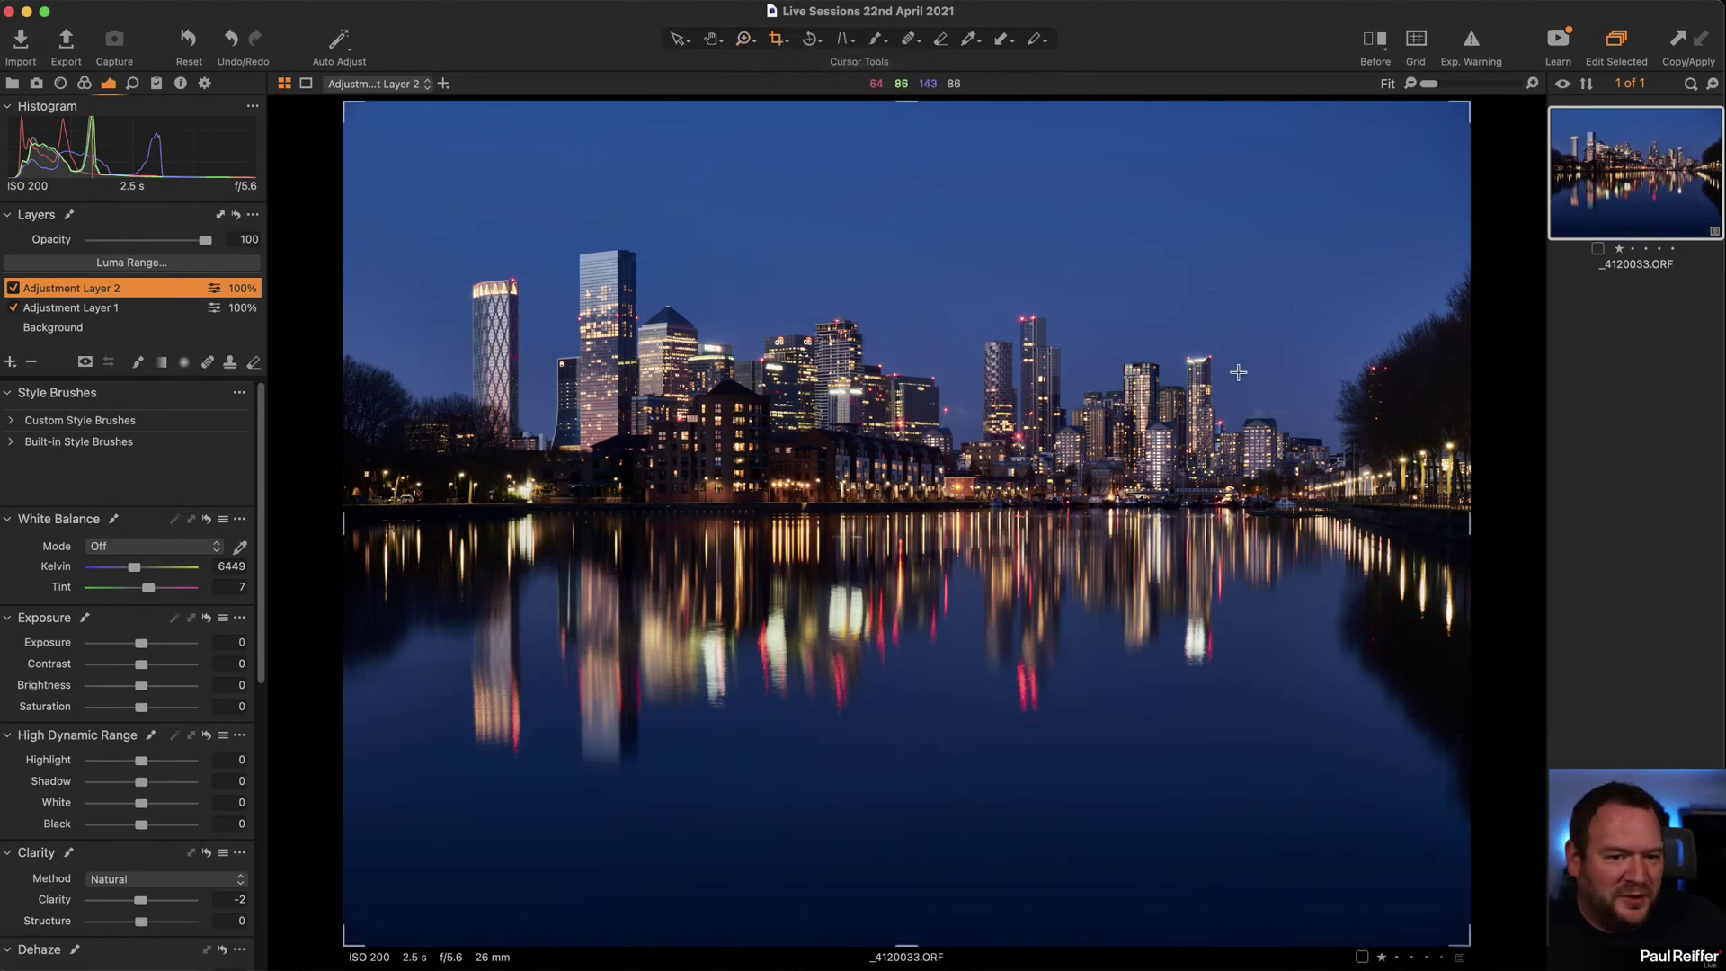
drag(1466, 103, 1468, 144)
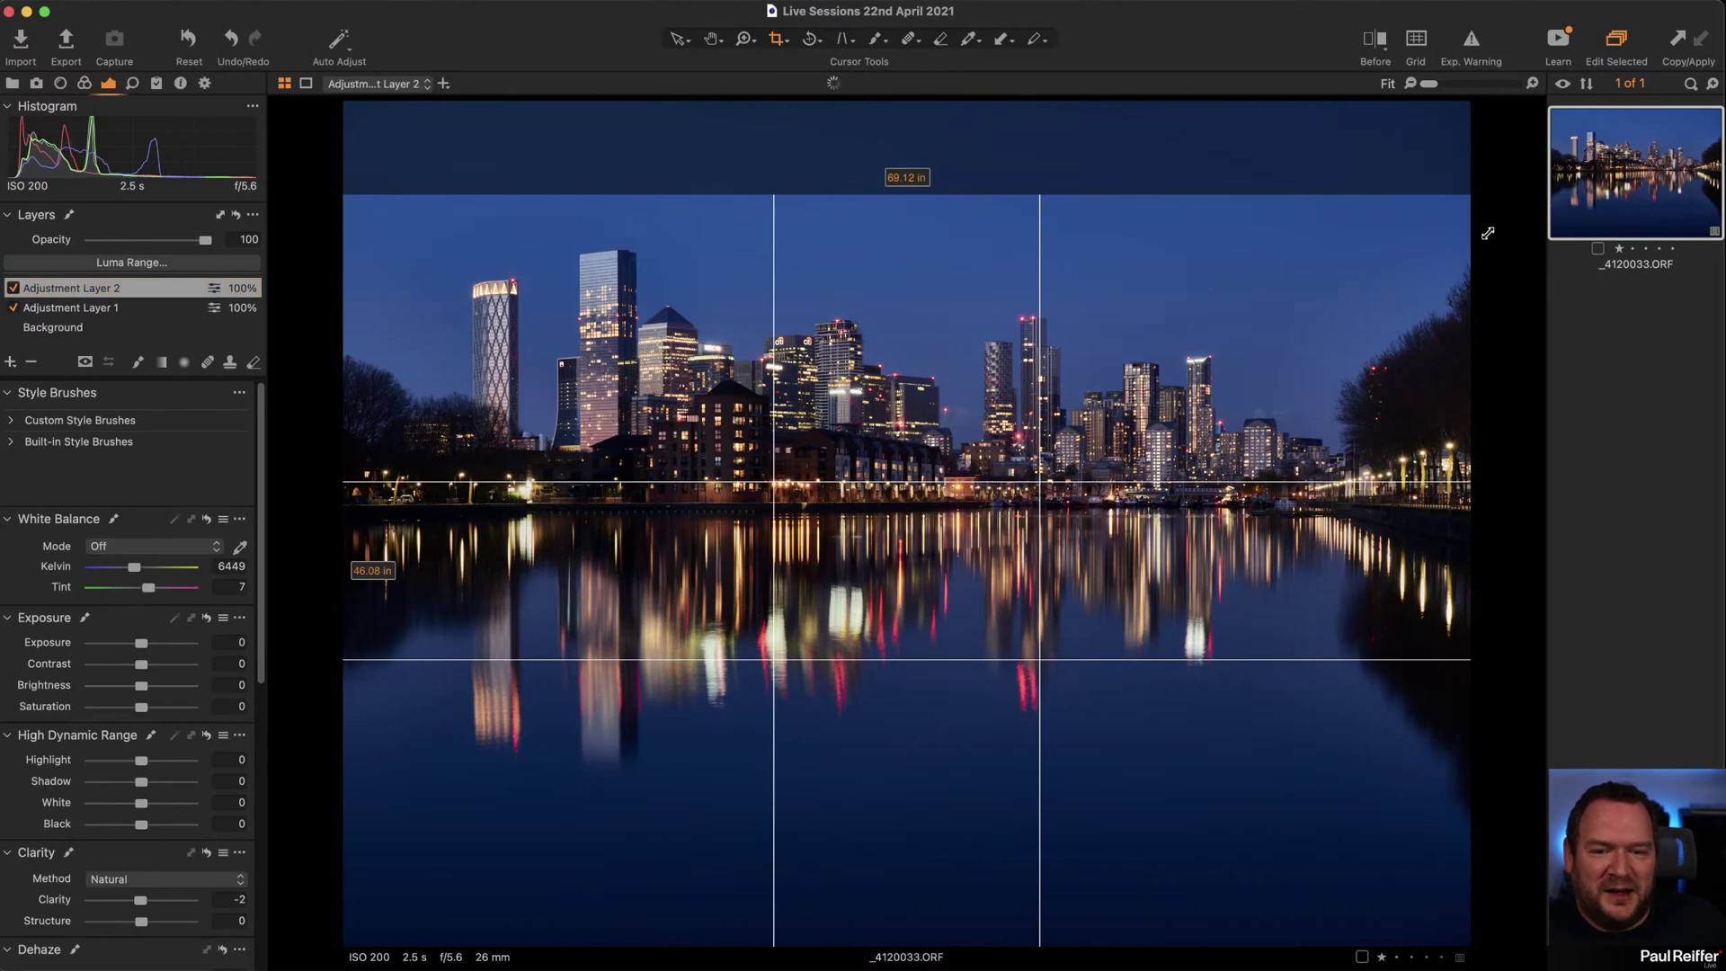
drag(1301, 524, 1309, 420)
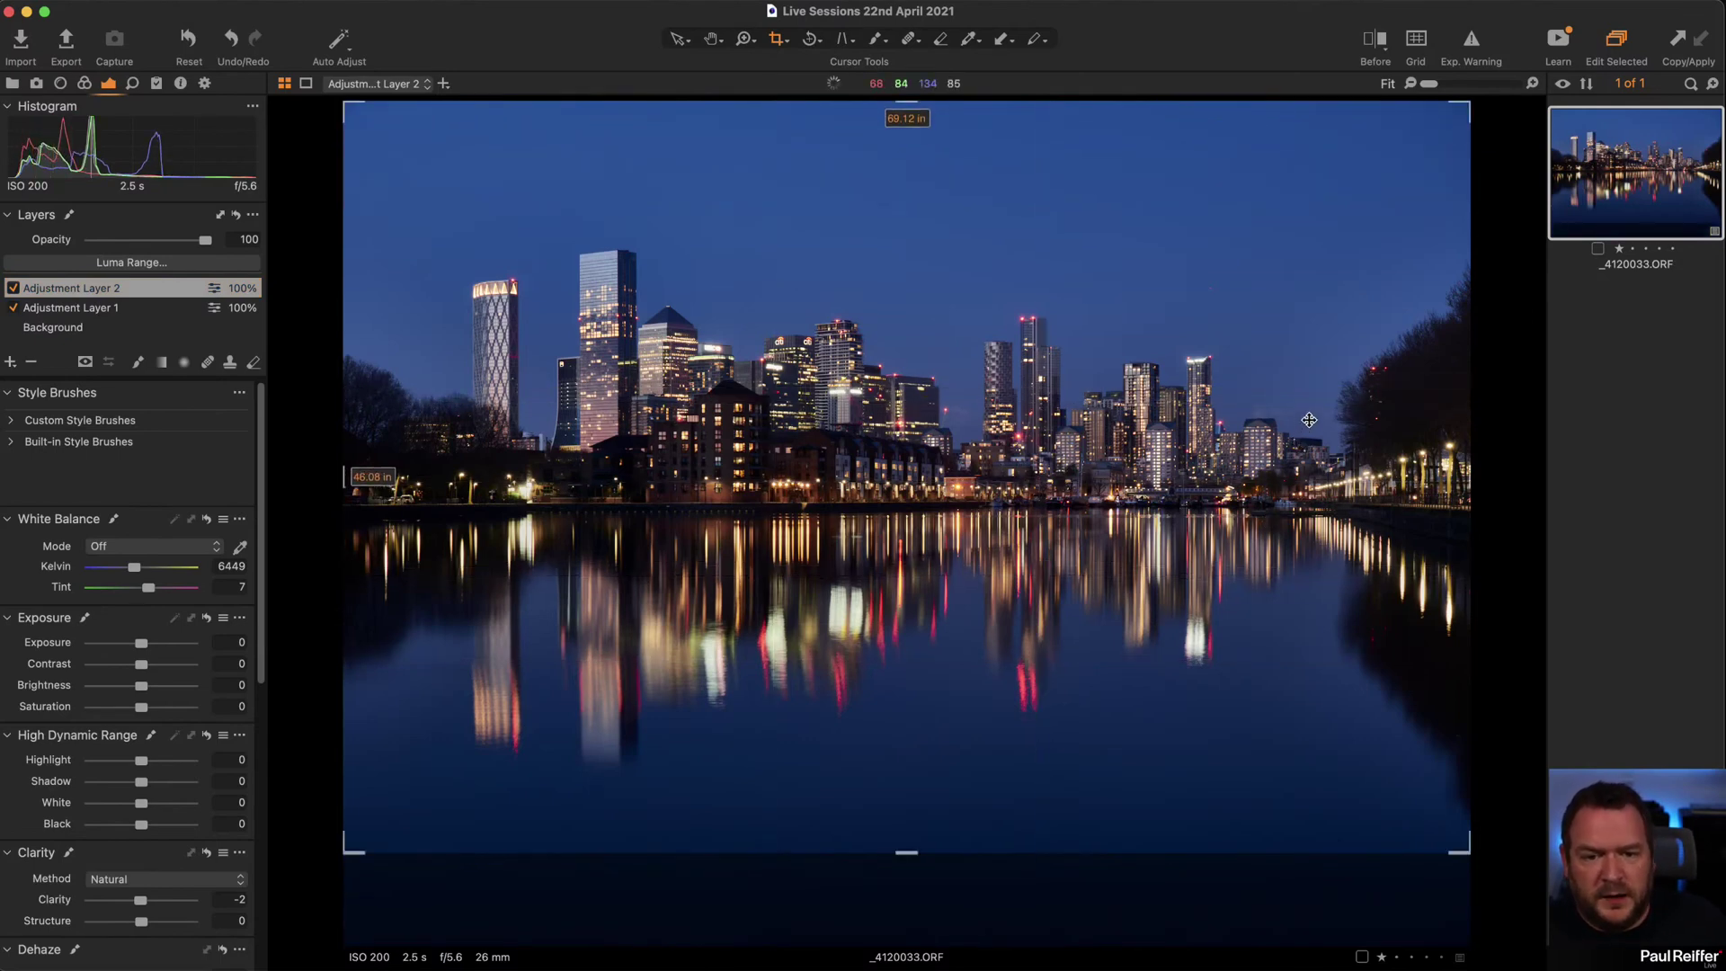
Change the crop to a 1x2 ratio, about 69 × 35 in, and position it around the skyline and its reflections.
click(780, 41)
click(813, 169)
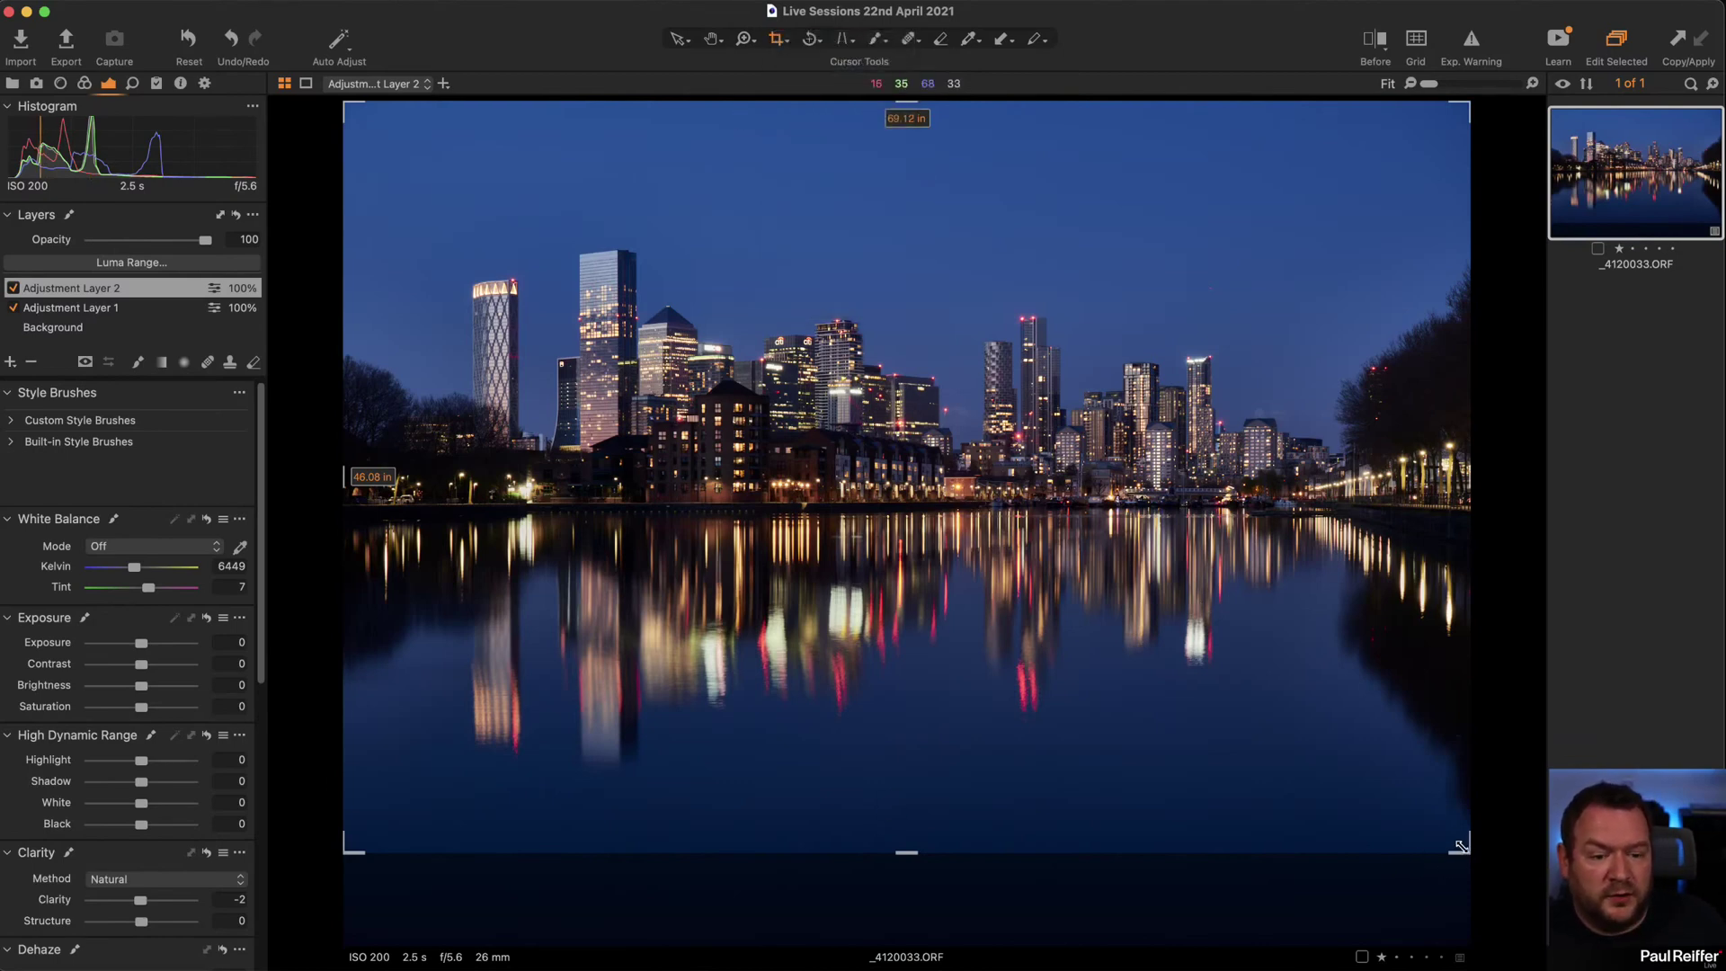
drag(1467, 852, 1439, 660)
drag(1210, 470, 1217, 589)
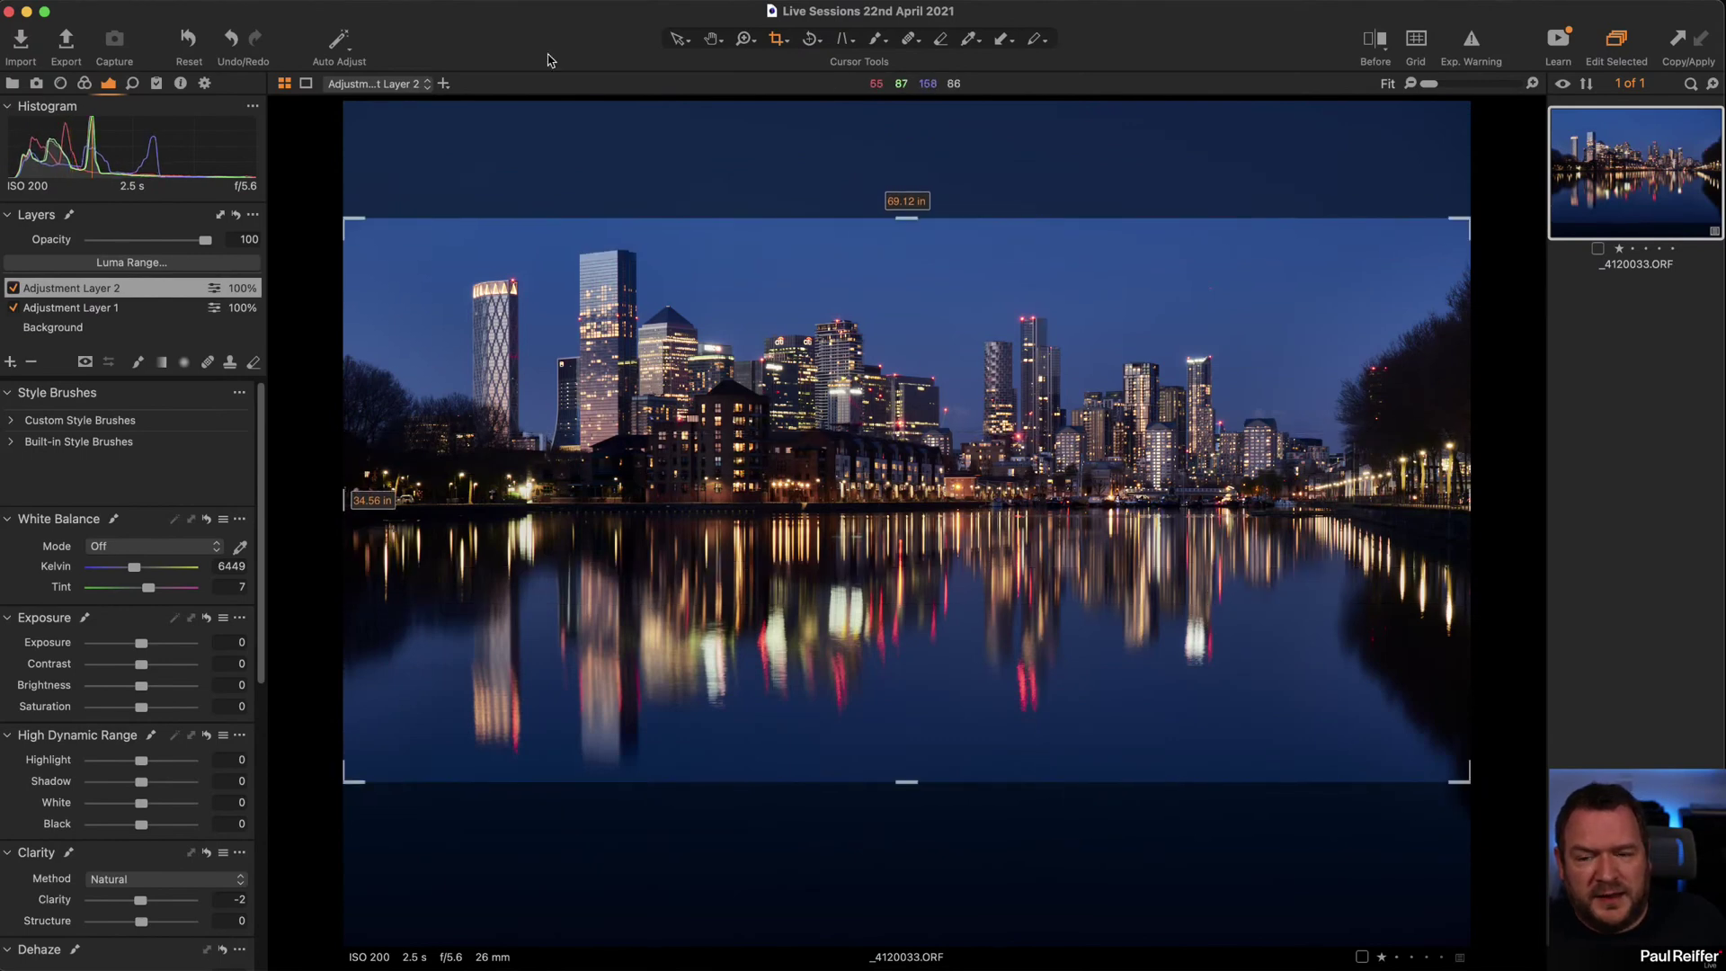
Change the crop to a 2x3 ratio at full width, about 69 × 46 in, aligned with the photo's upper edge, and apply it.
click(678, 41)
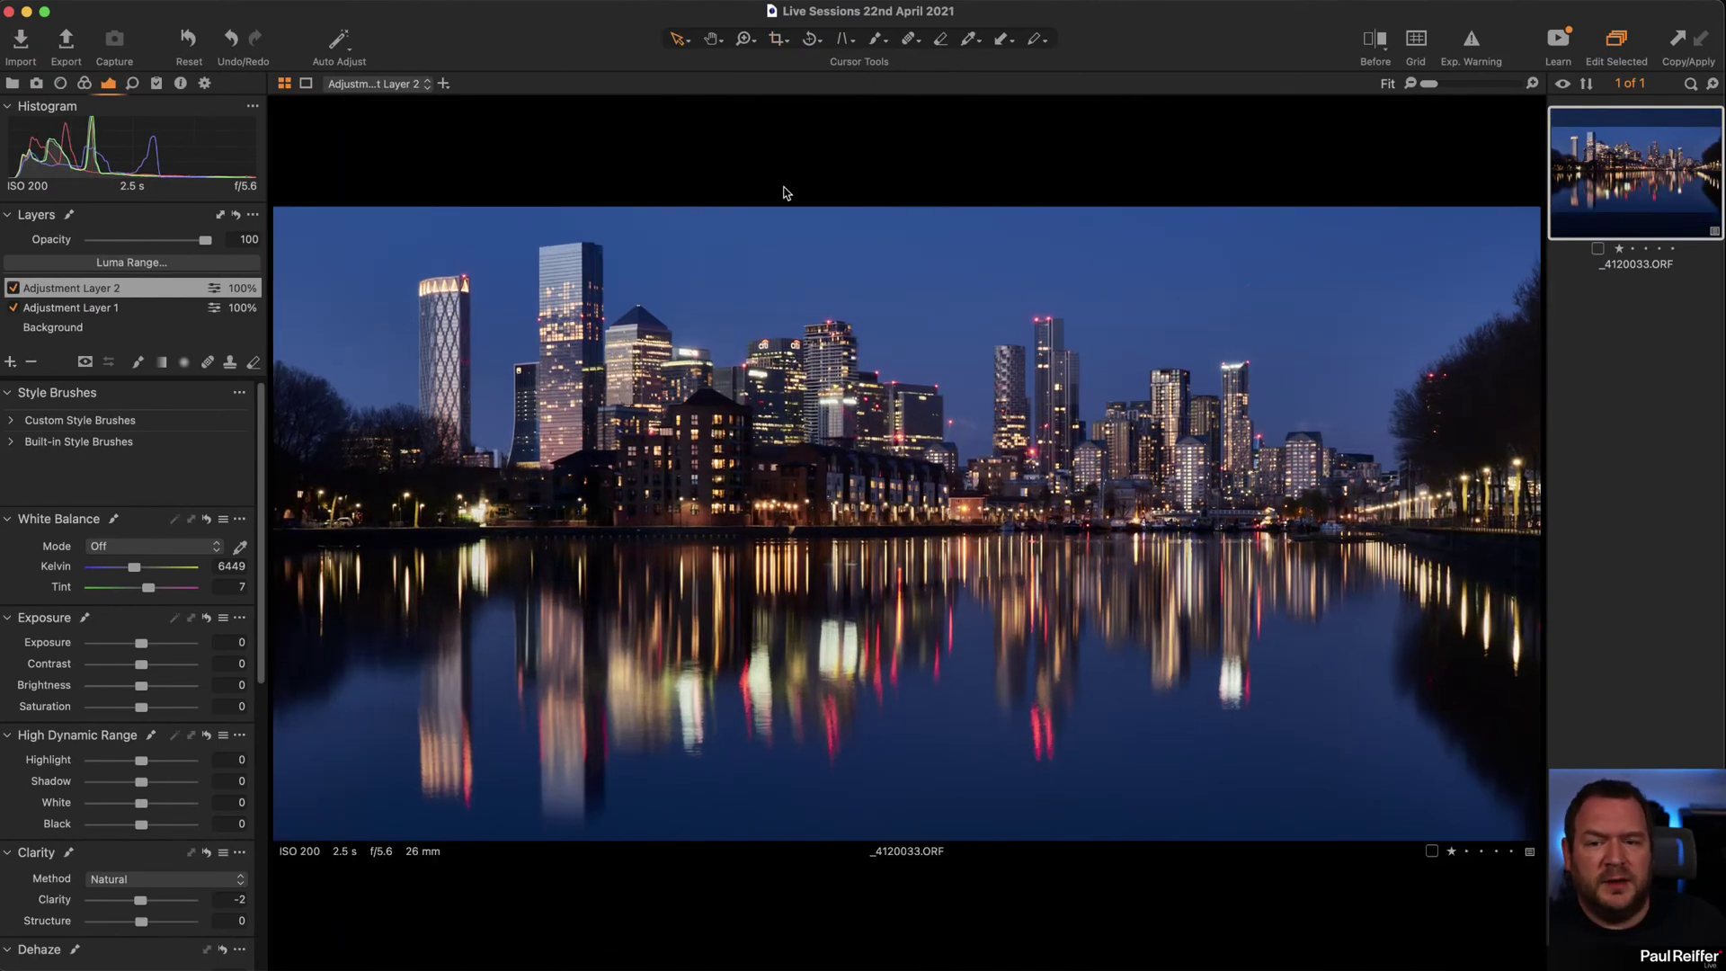
click(775, 45)
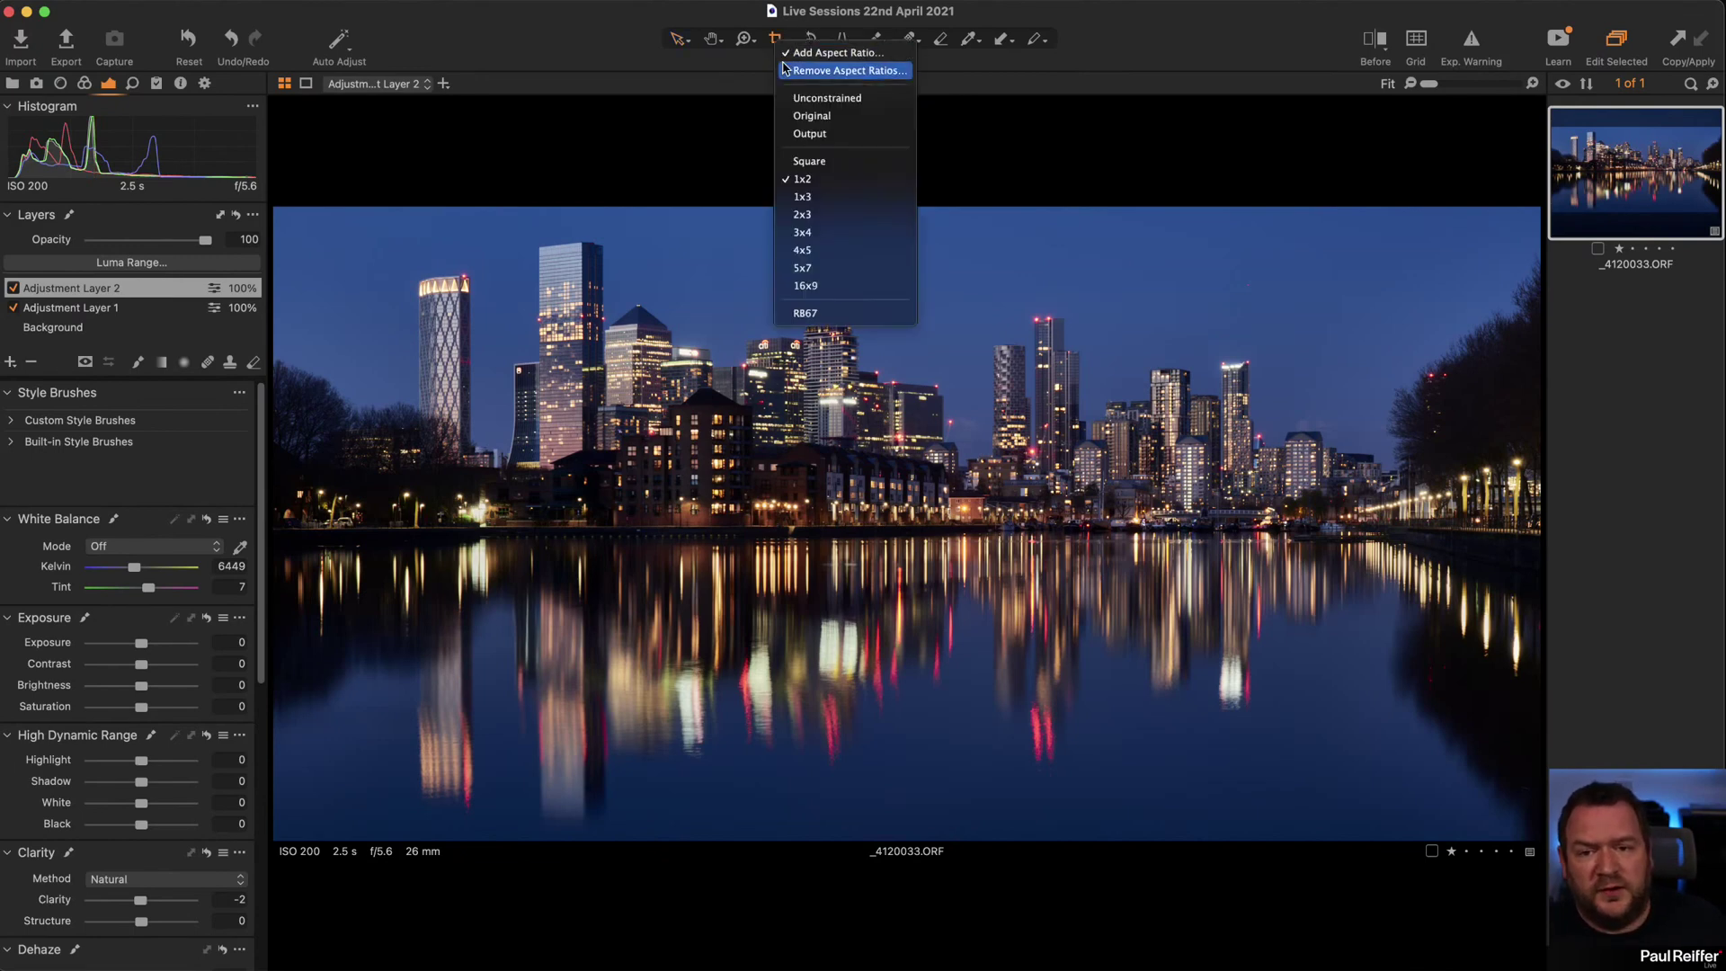
click(829, 214)
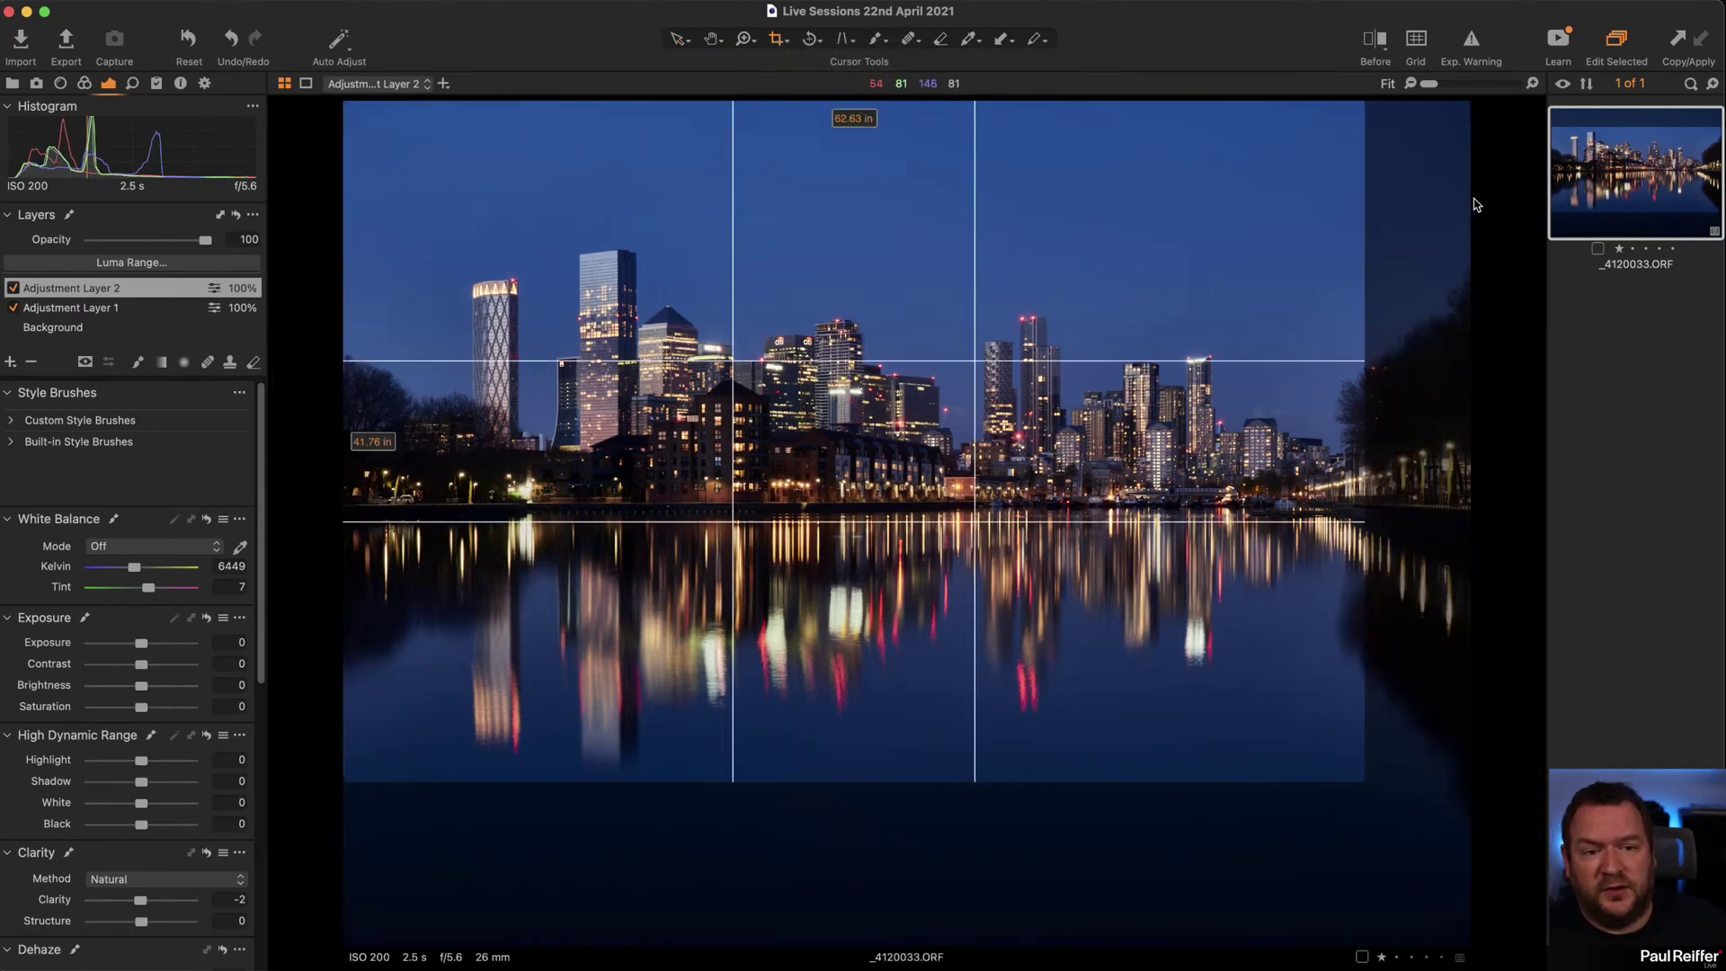
drag(1055, 309, 1057, 315)
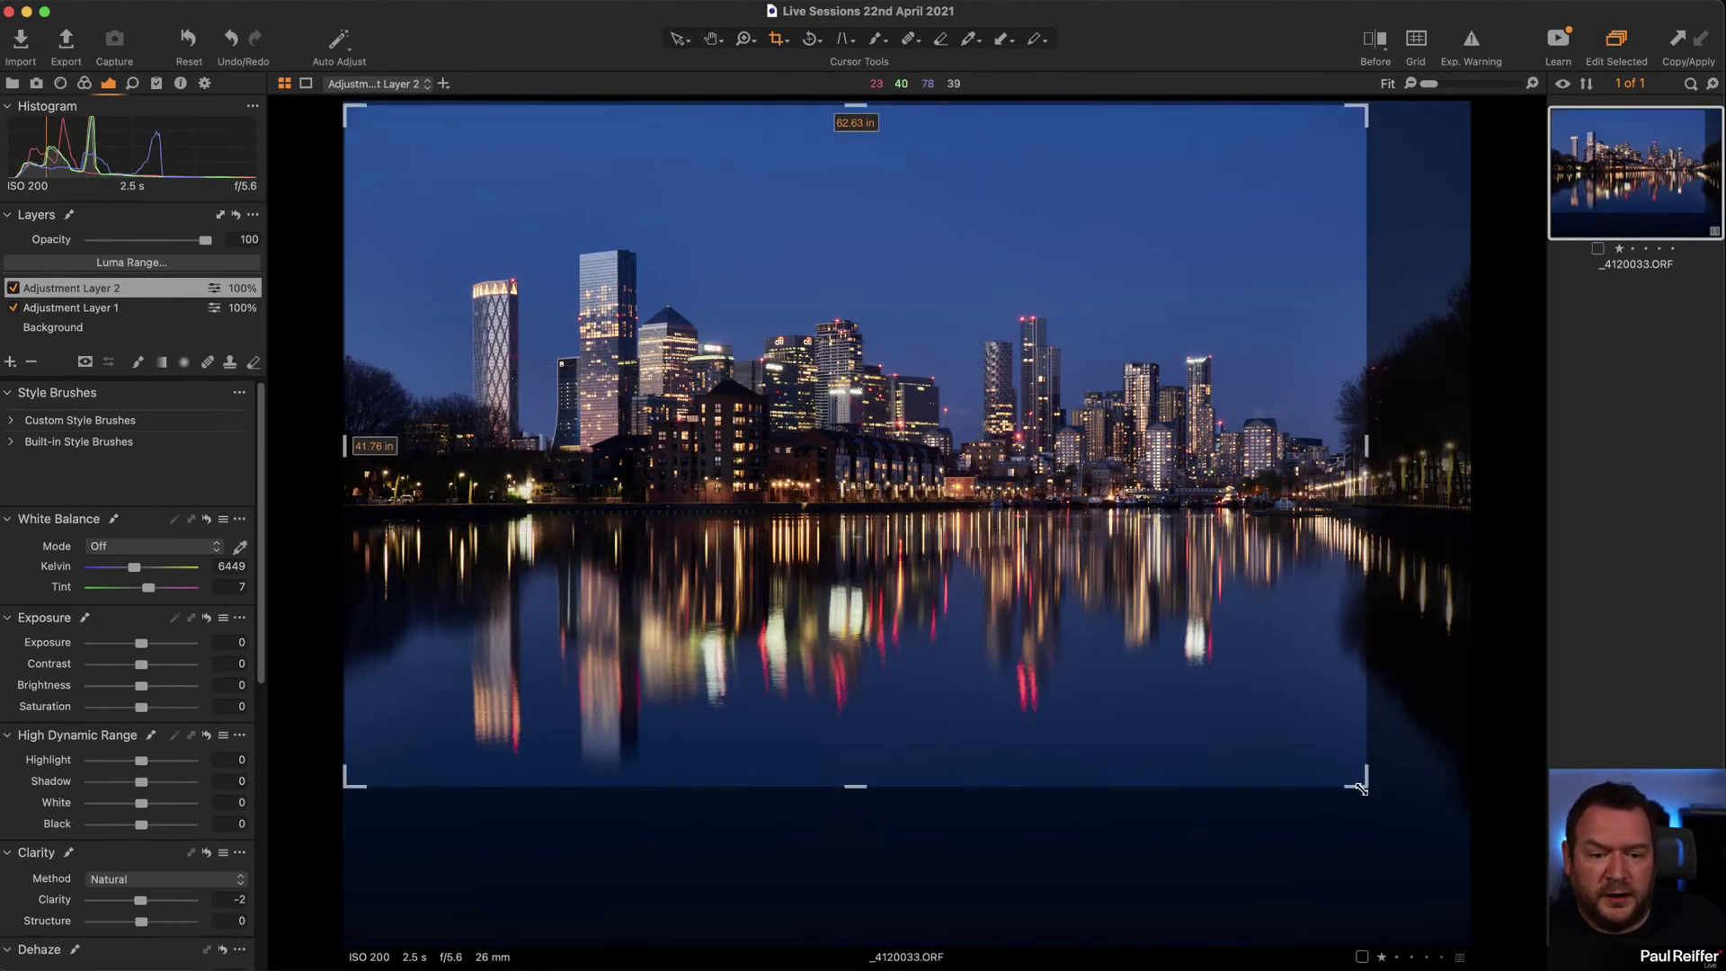
drag(1361, 788, 1469, 855)
drag(1260, 548, 1070, 582)
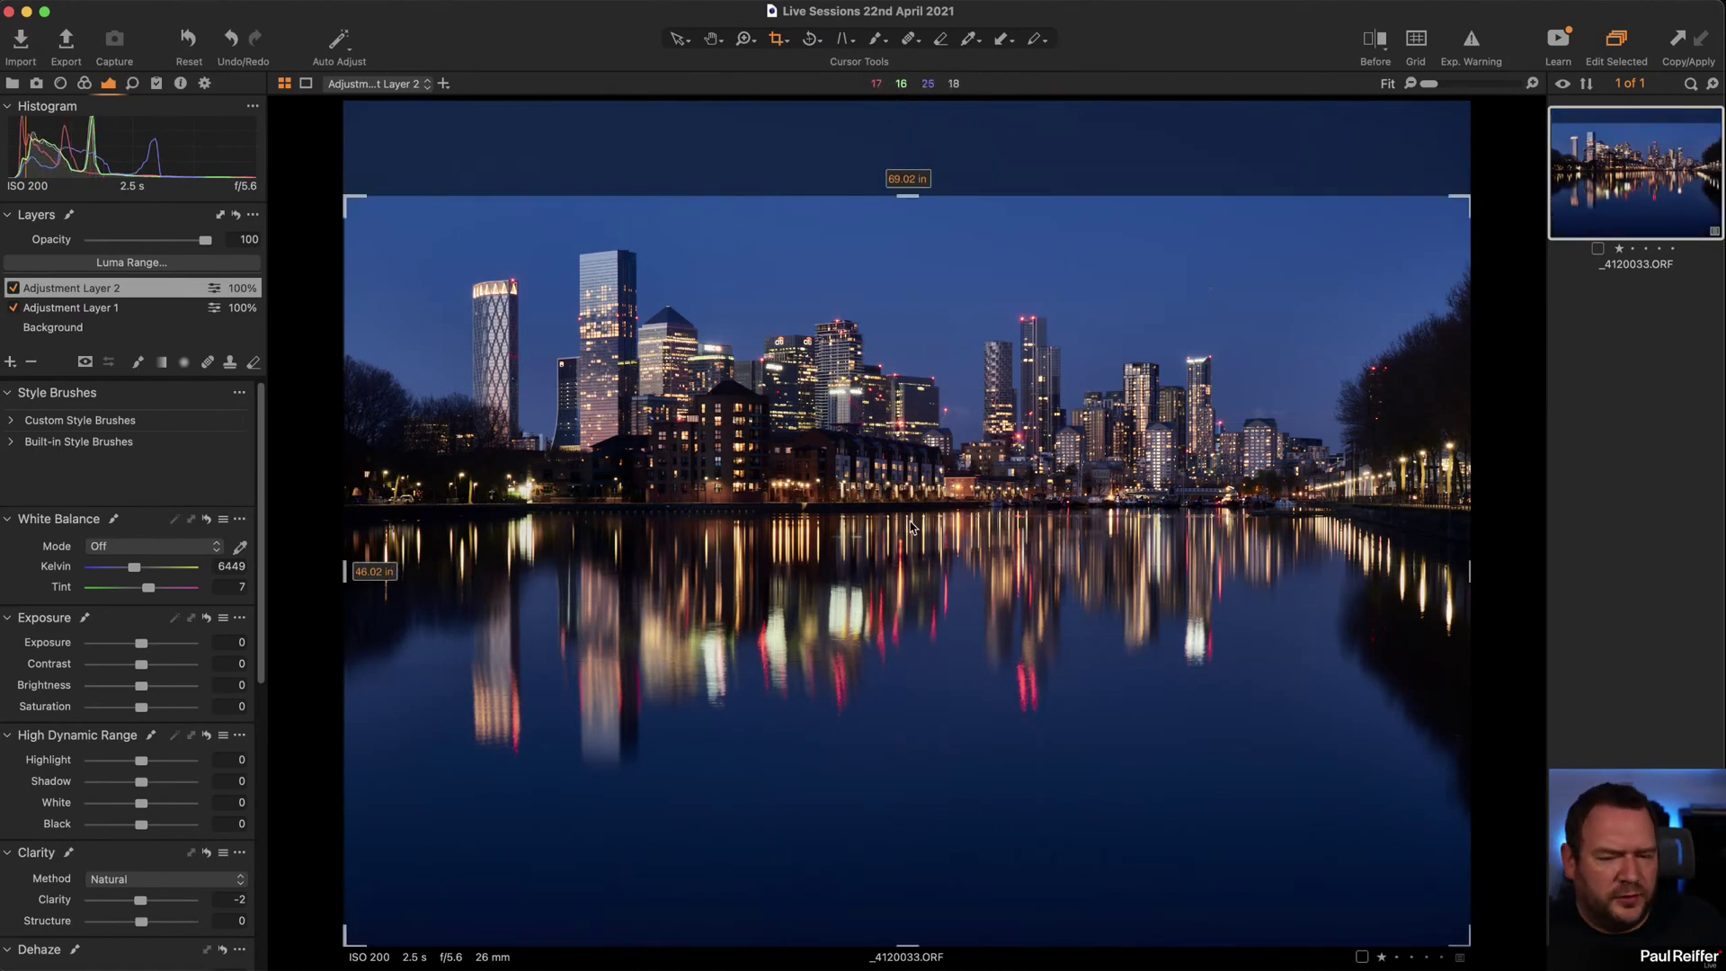
drag(979, 504, 980, 402)
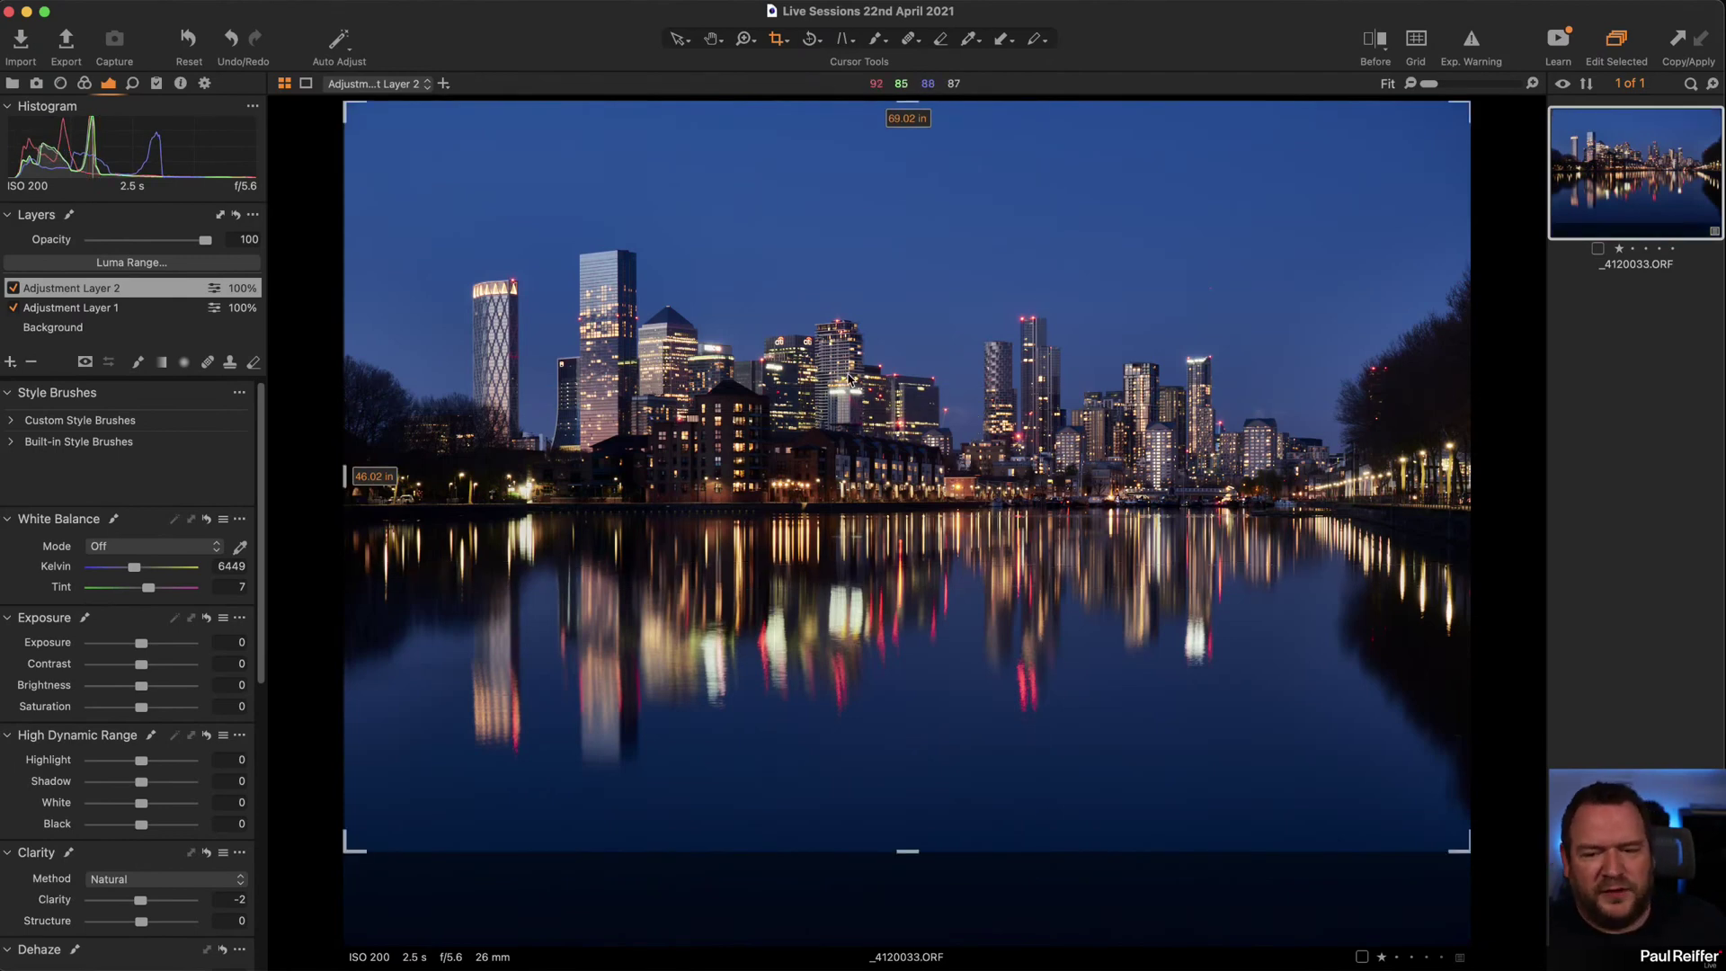
click(679, 41)
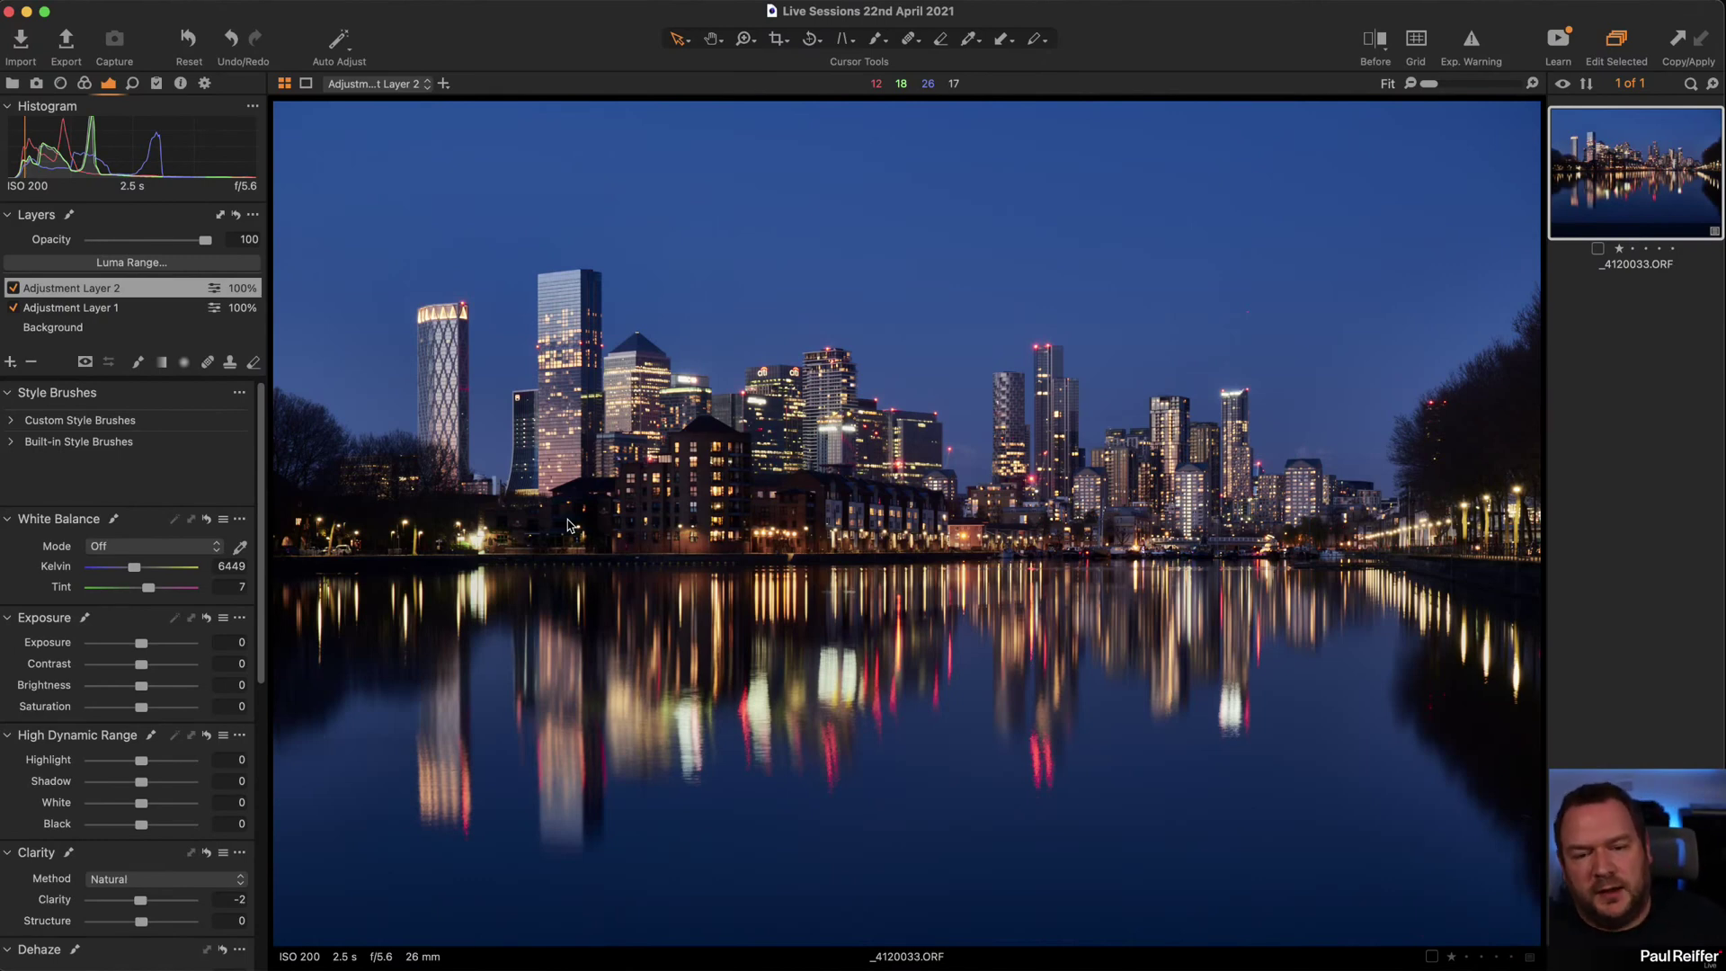
Try the 2x3 crop aligned with the photo's lower edge and return it to the upper edge.
click(780, 39)
drag(944, 281, 996, 550)
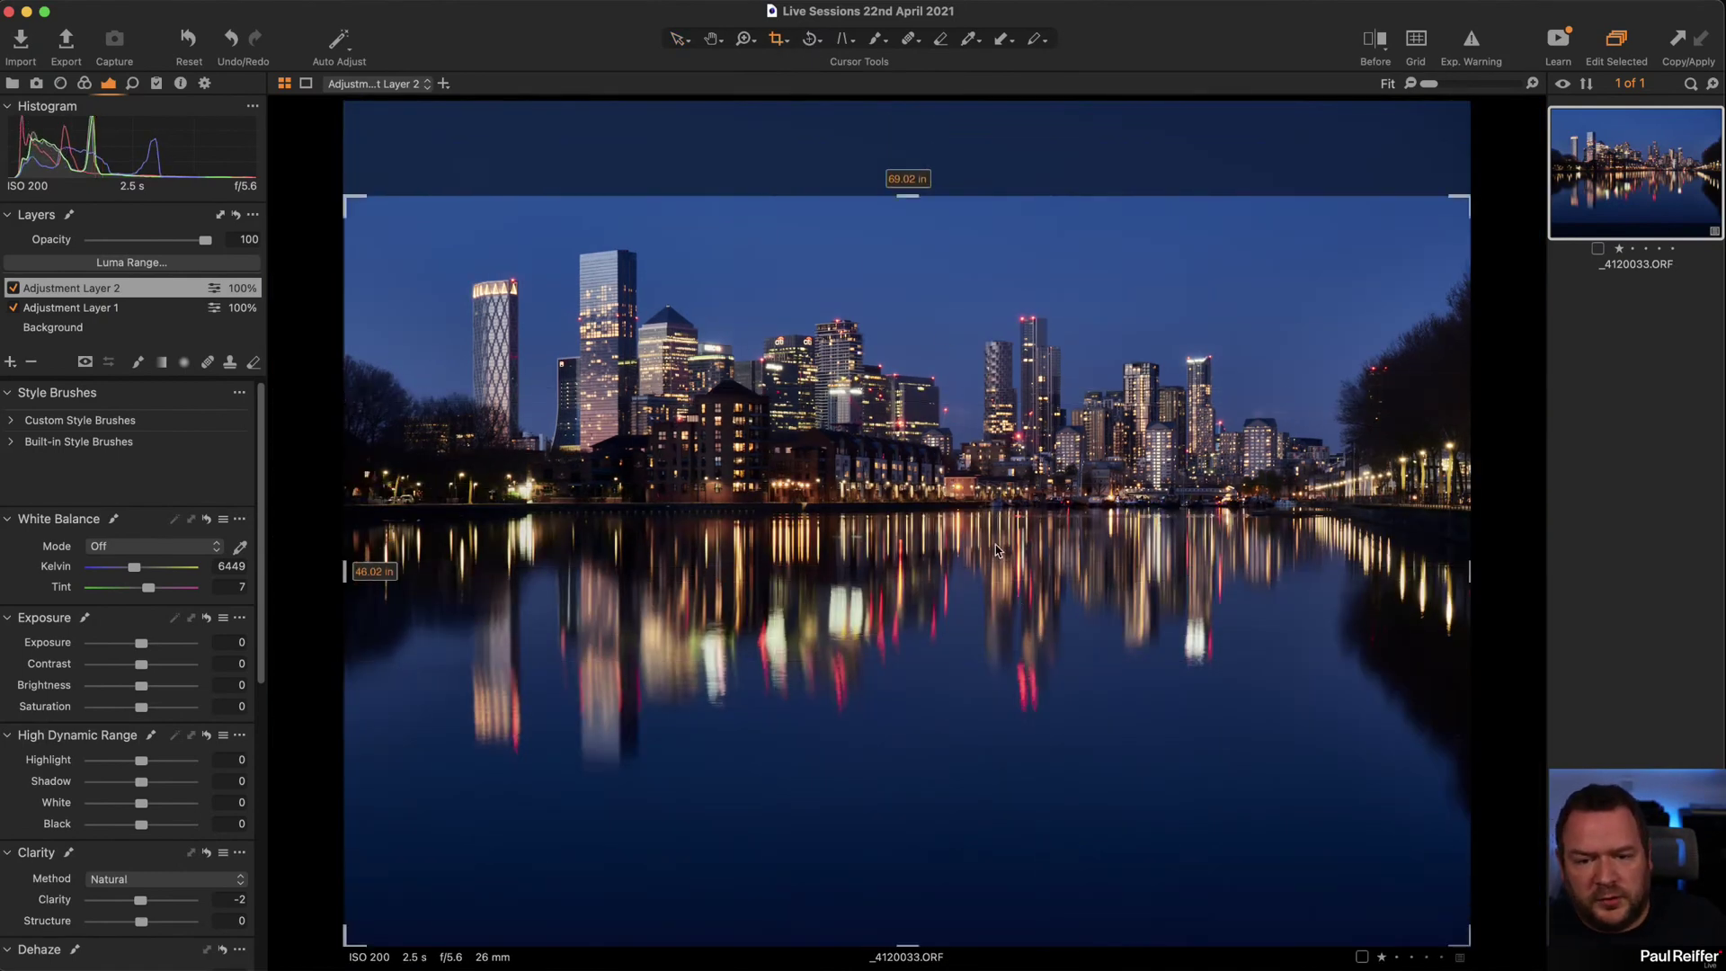
key(v)
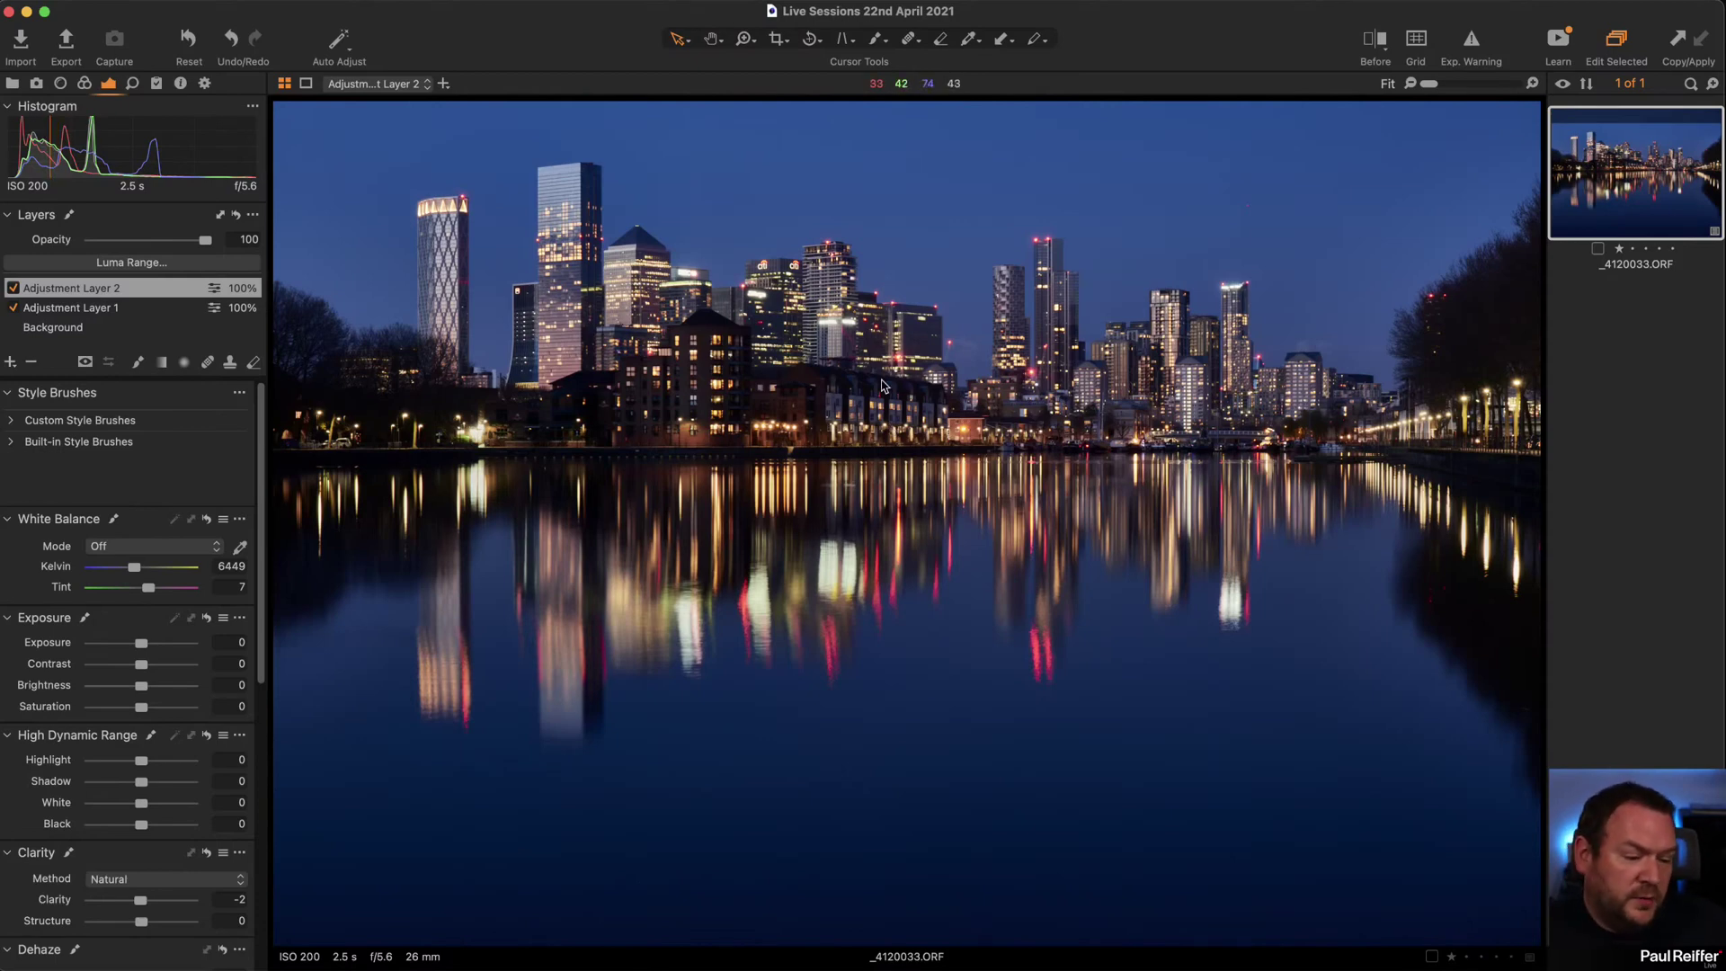
click(777, 39)
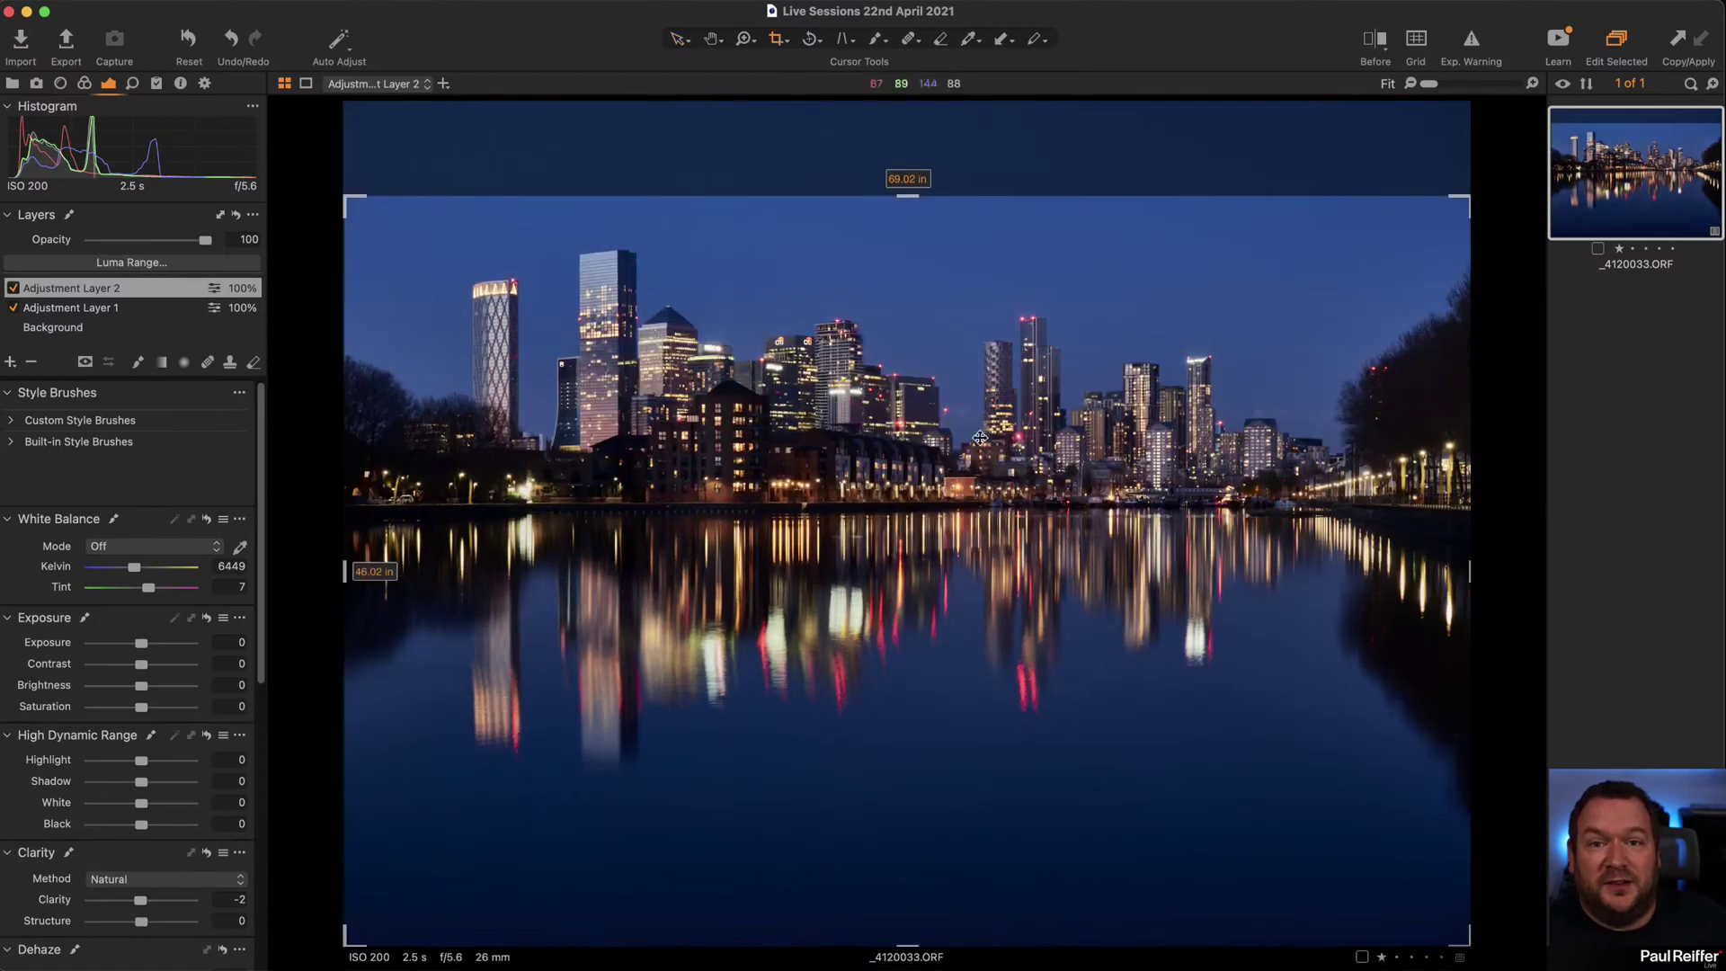
drag(1034, 517, 1033, 423)
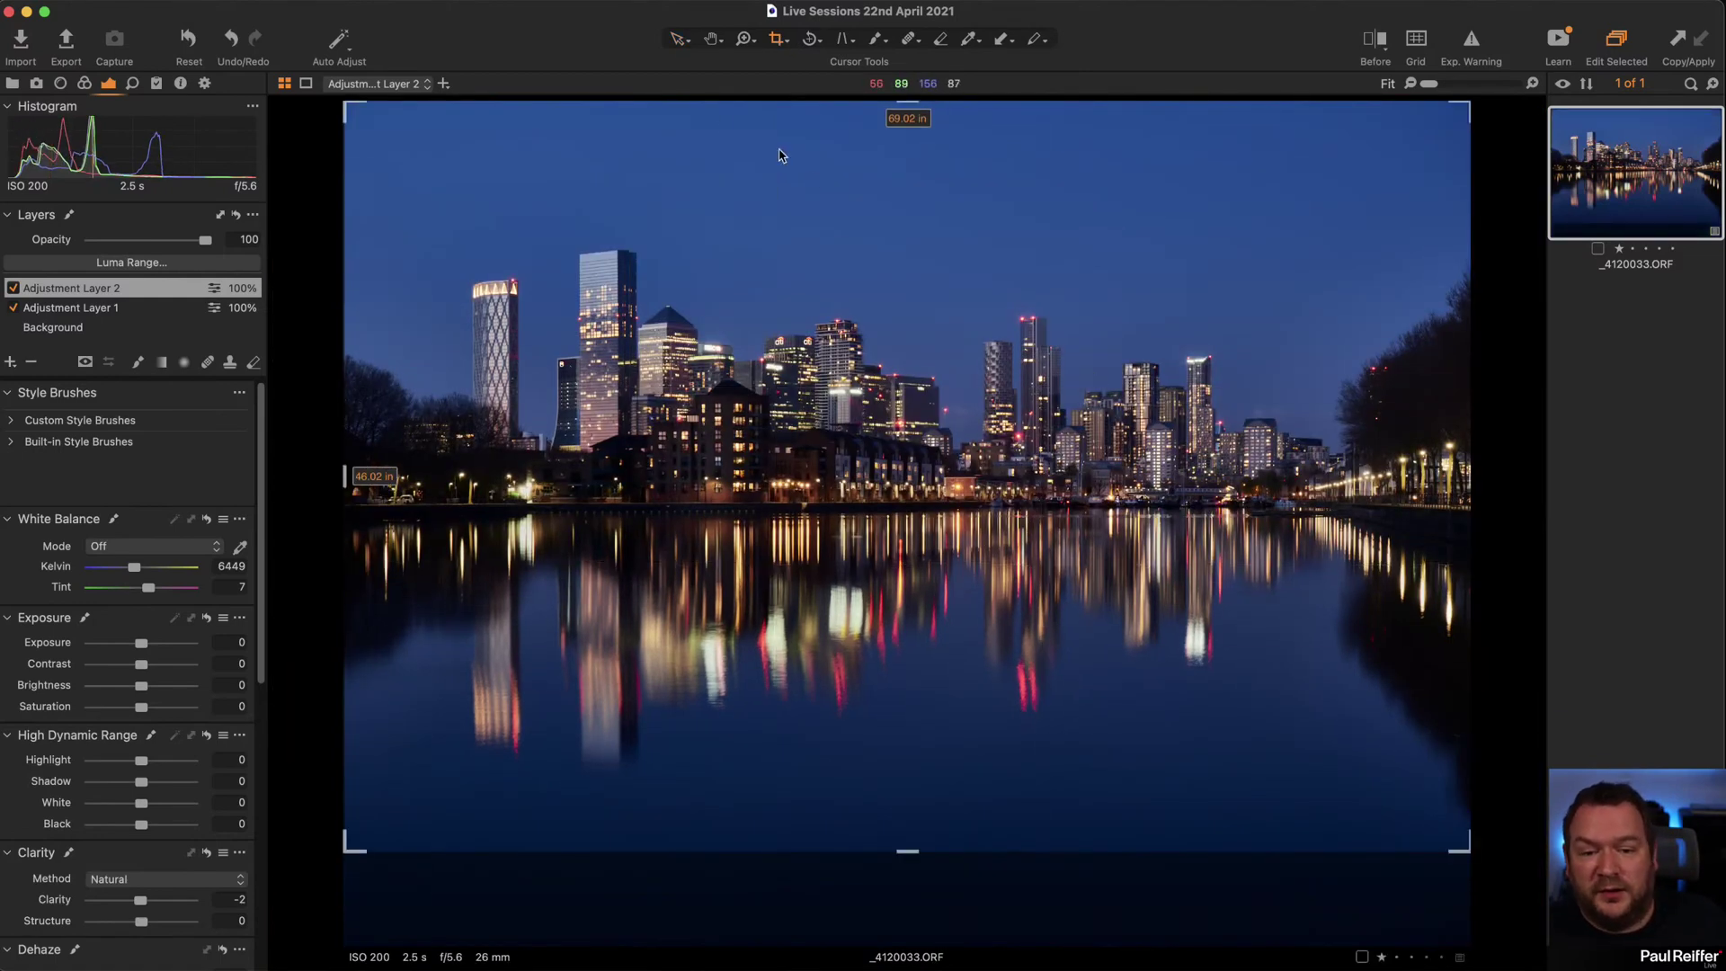
click(678, 41)
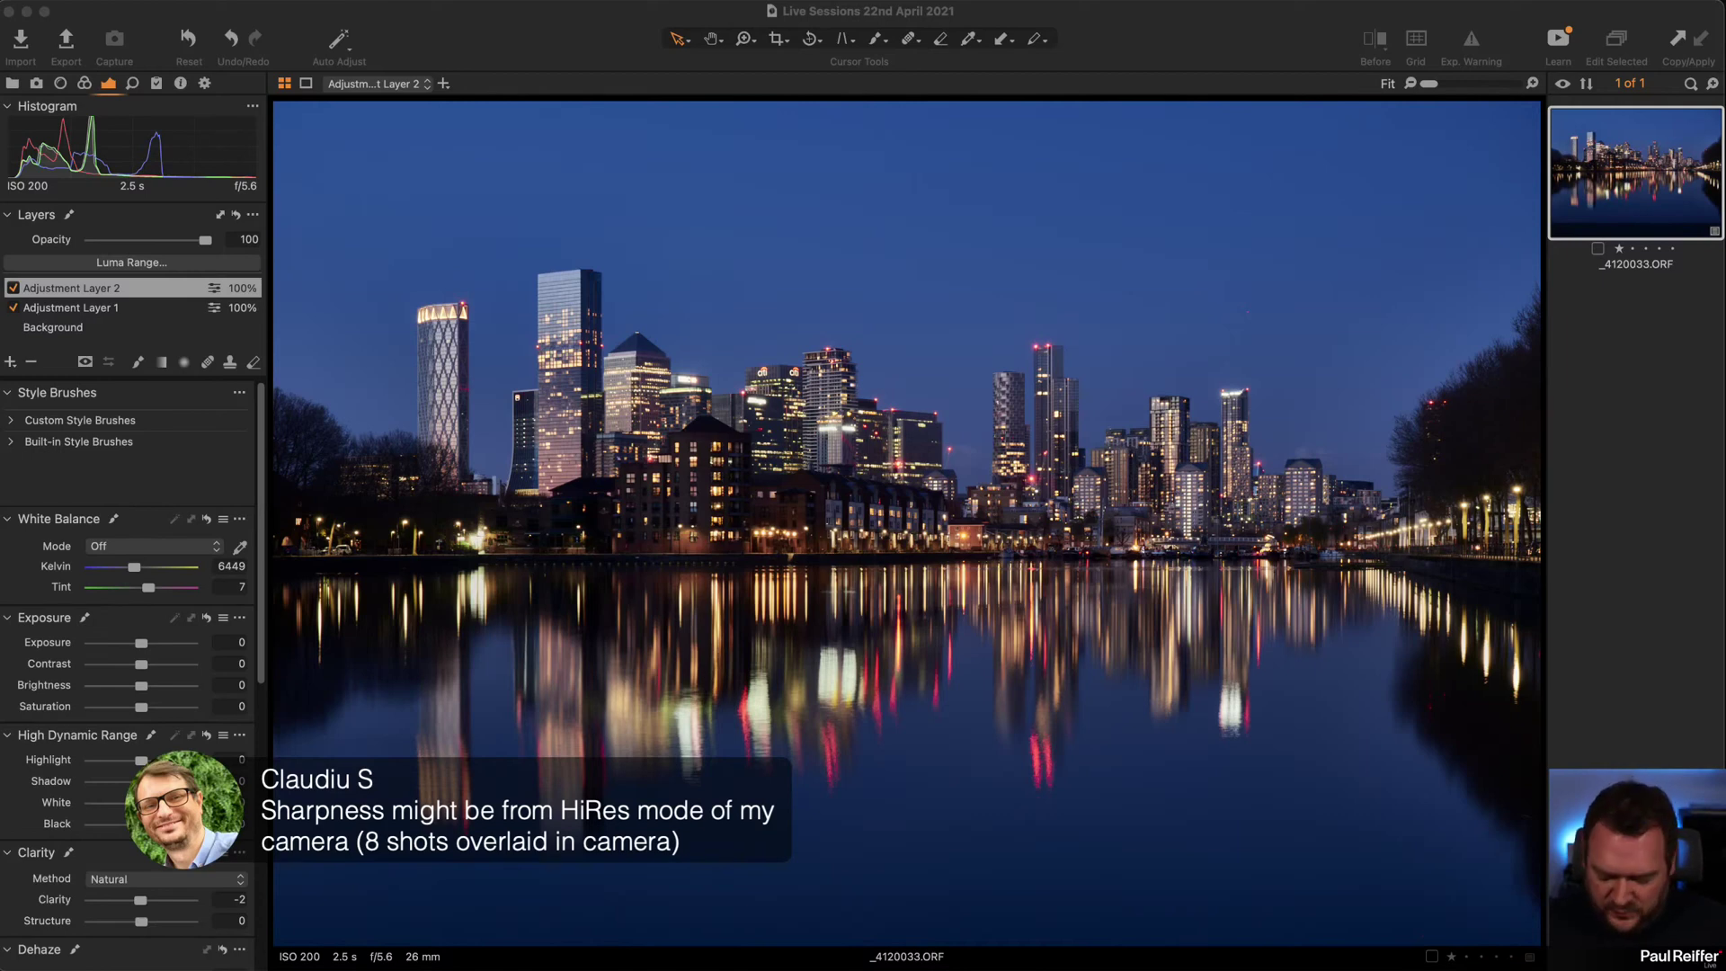
Magnify the skyline to 200% to examine the sharpness of the towers, waterfront houses and boats, and return to the full view.
drag(996, 354, 1046, 445)
key(z)
click(1000, 418)
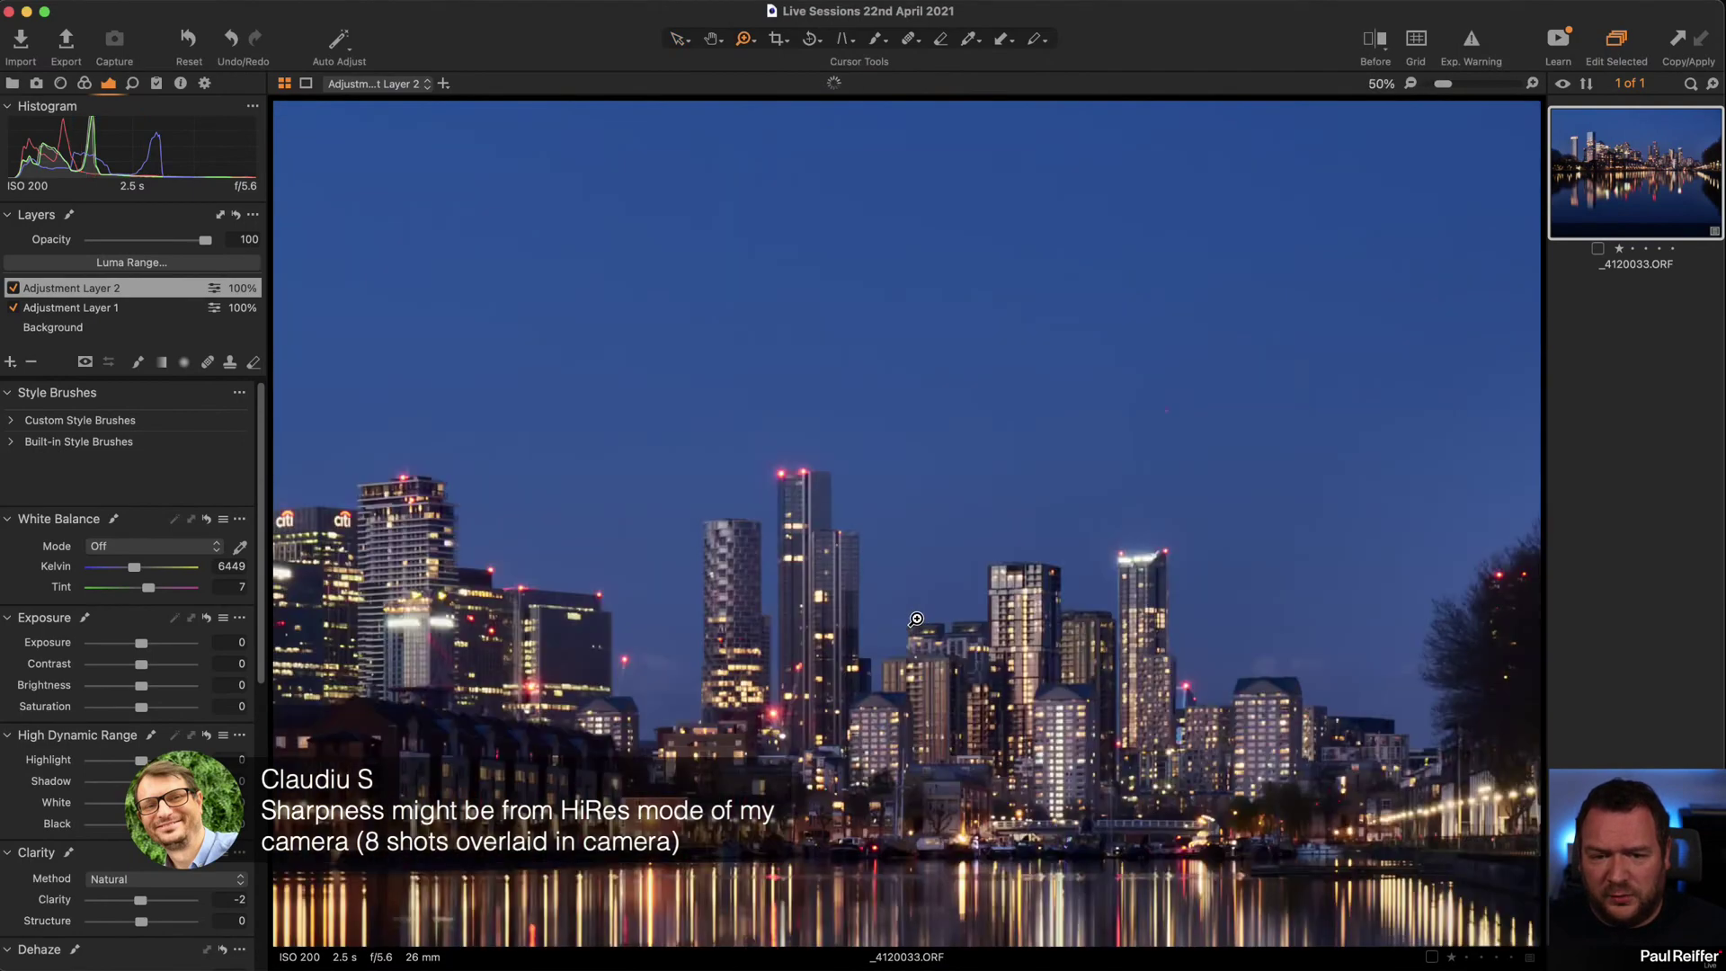
click(916, 619)
click(809, 629)
click(782, 666)
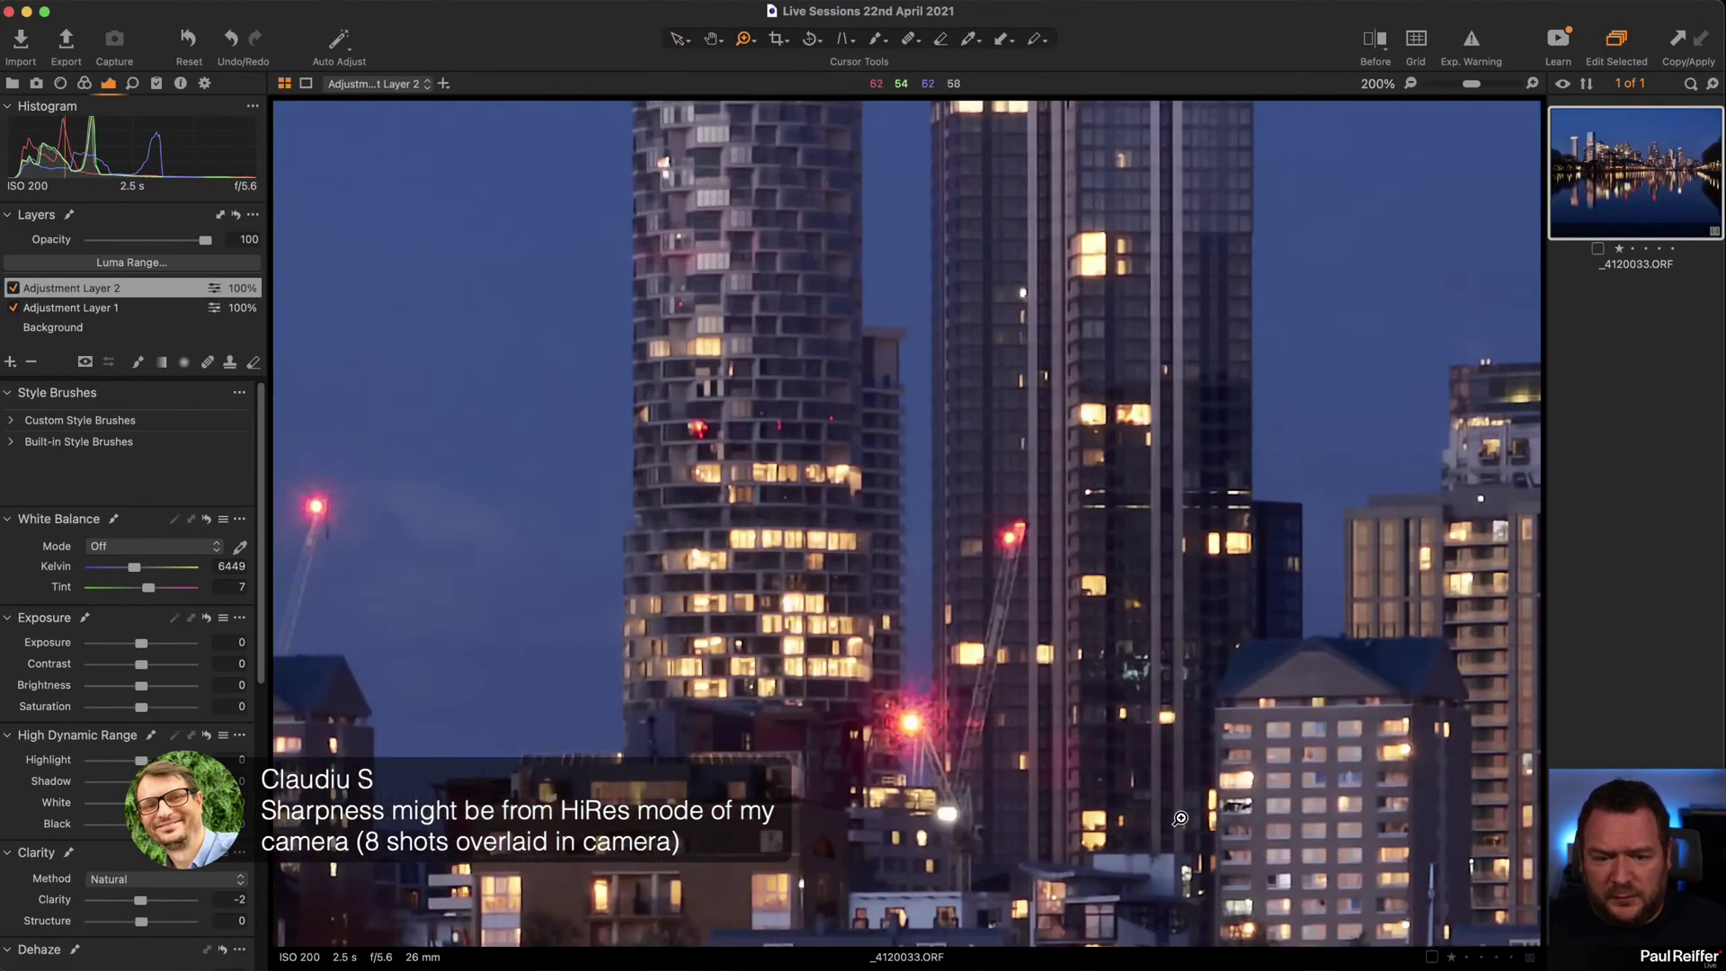
scroll(1180, 818, down, 5)
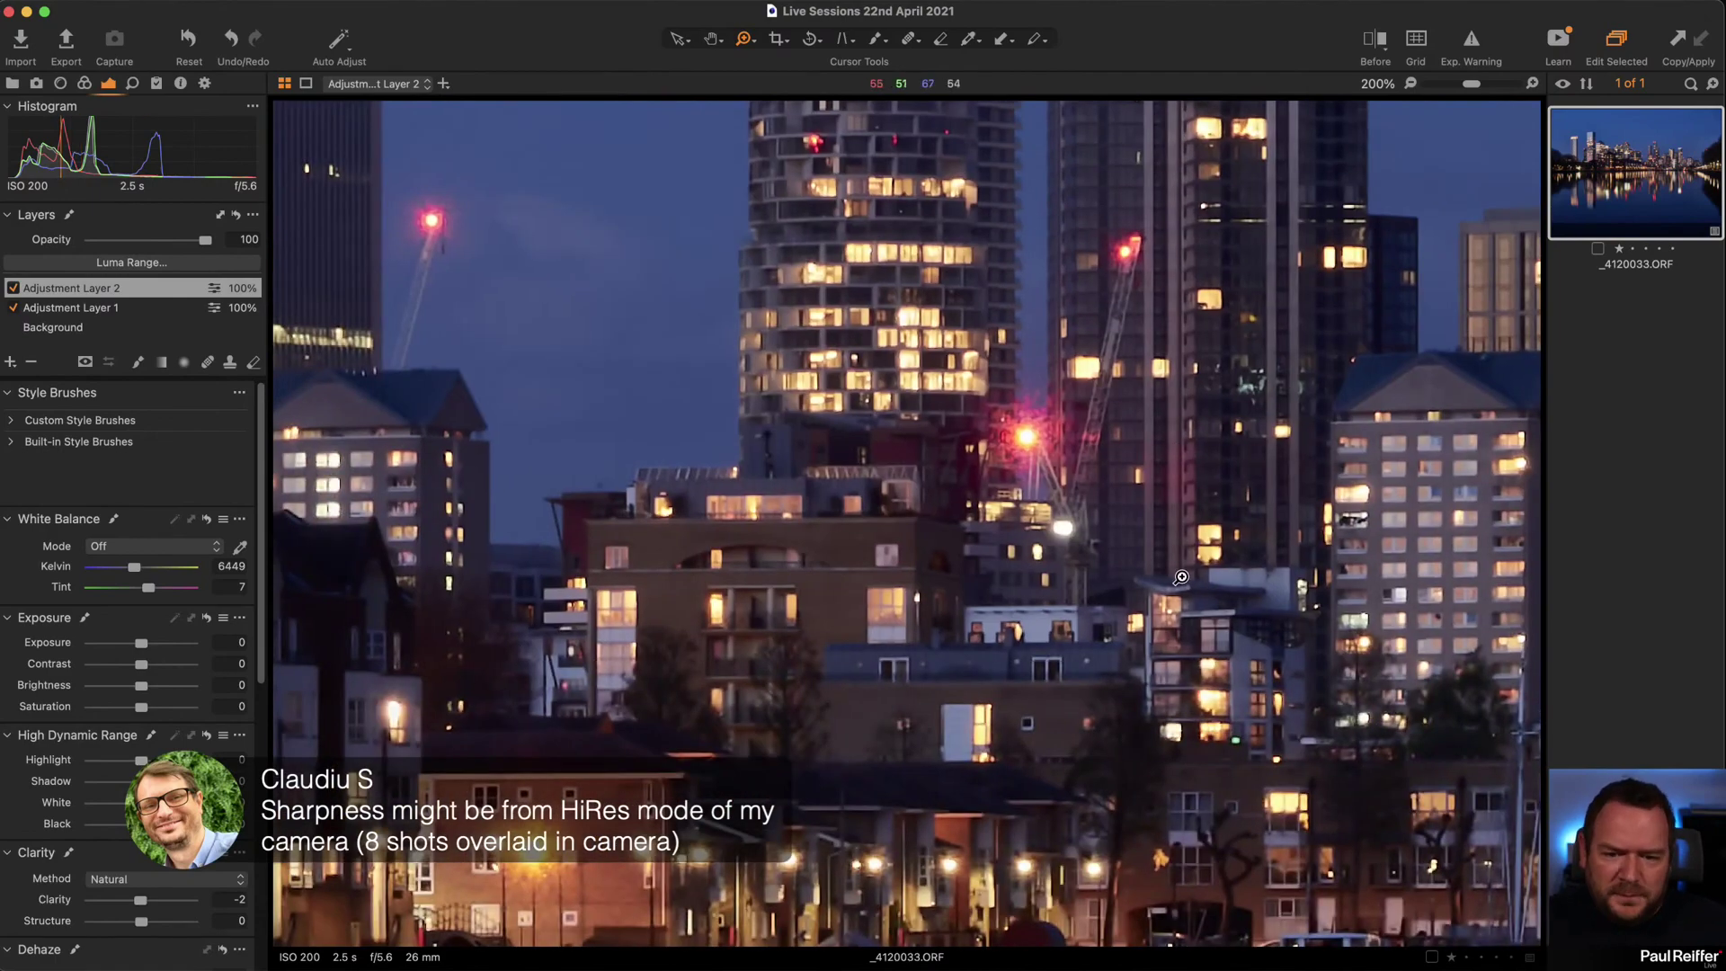
scroll(1181, 577, down, 5)
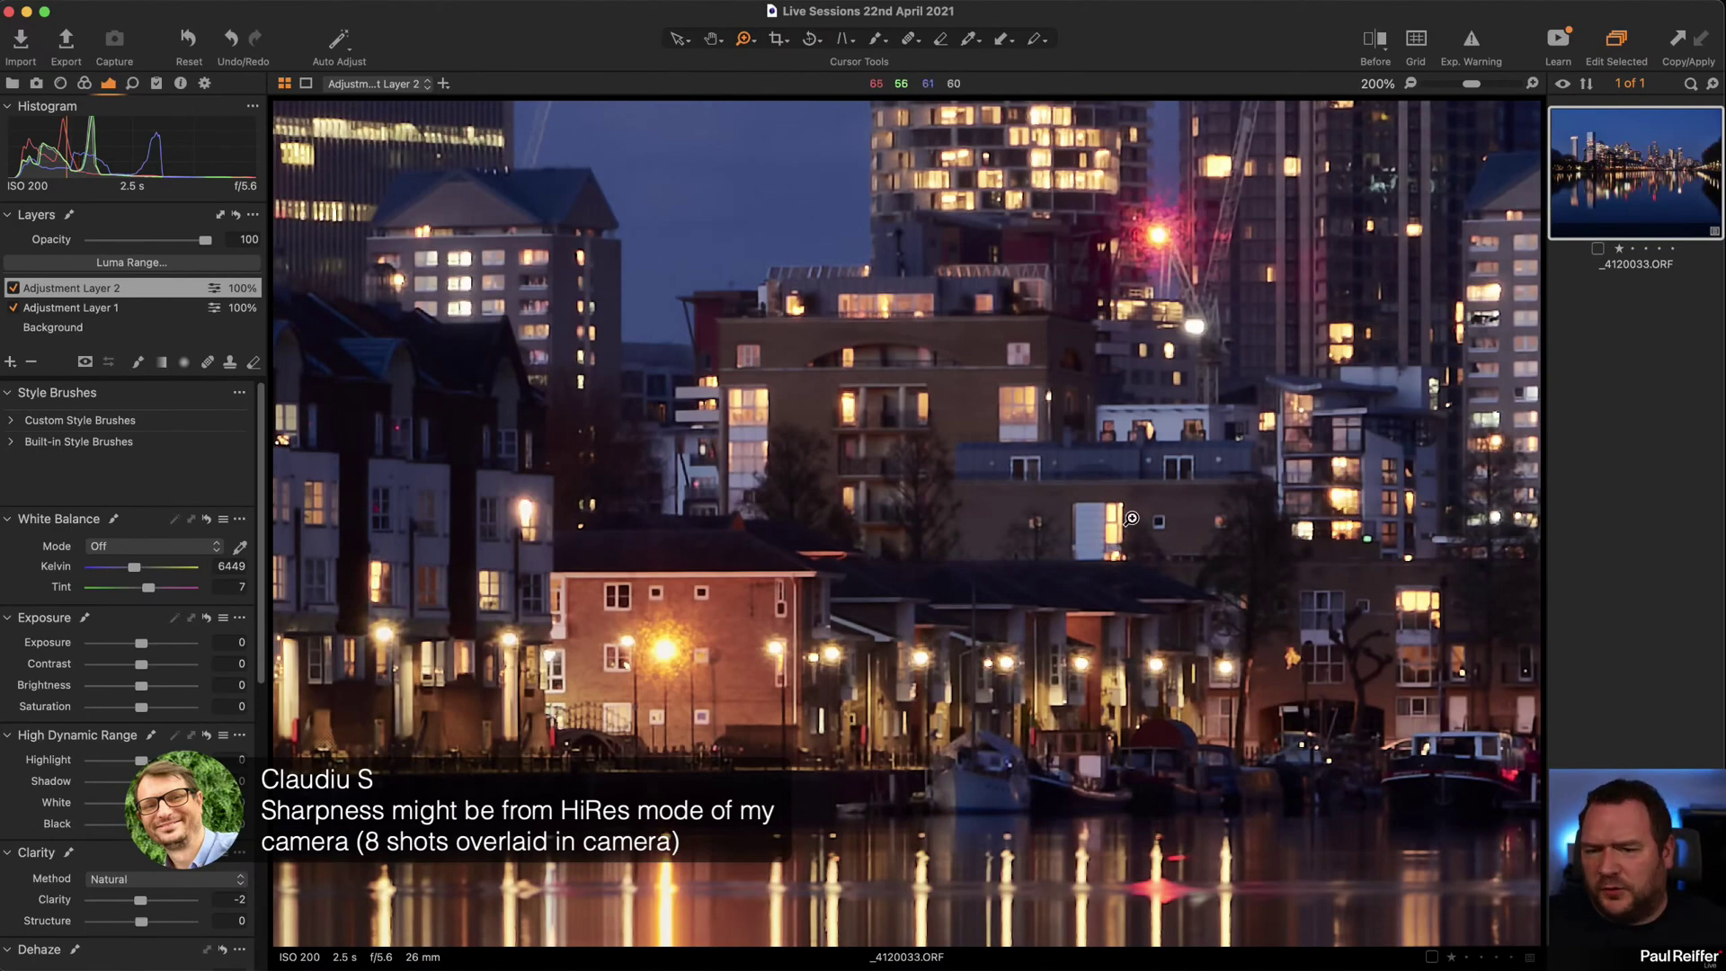
scroll(1158, 500, down, 4)
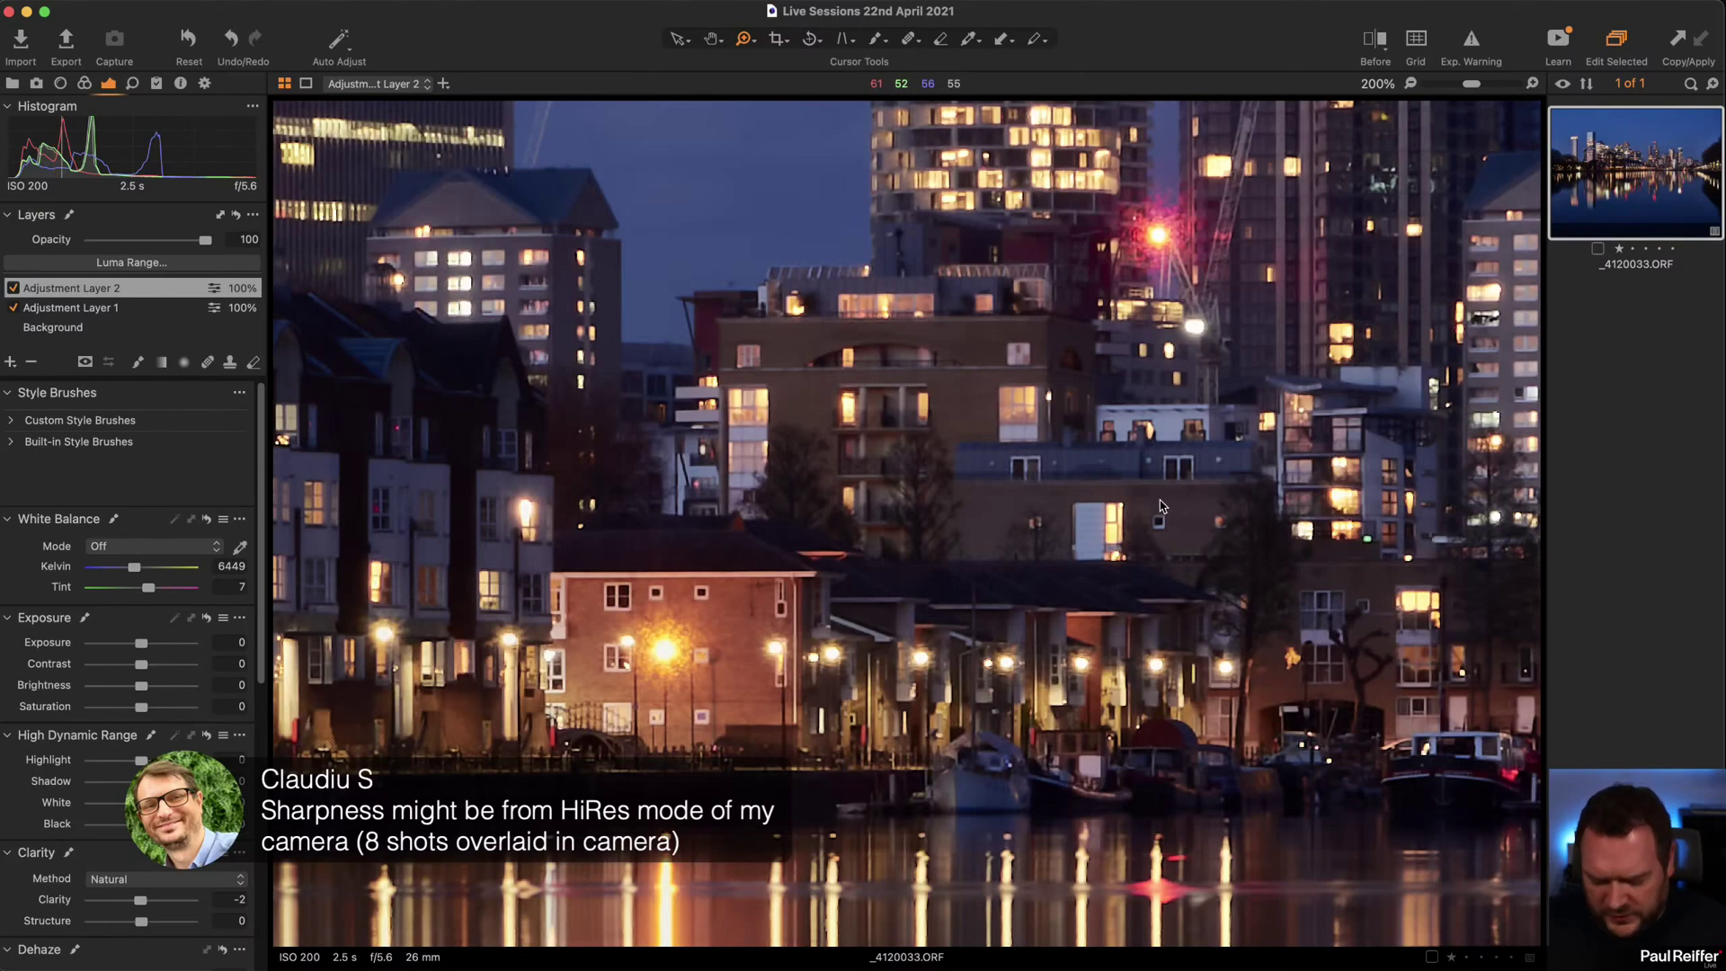
scroll(1232, 518, down, 1)
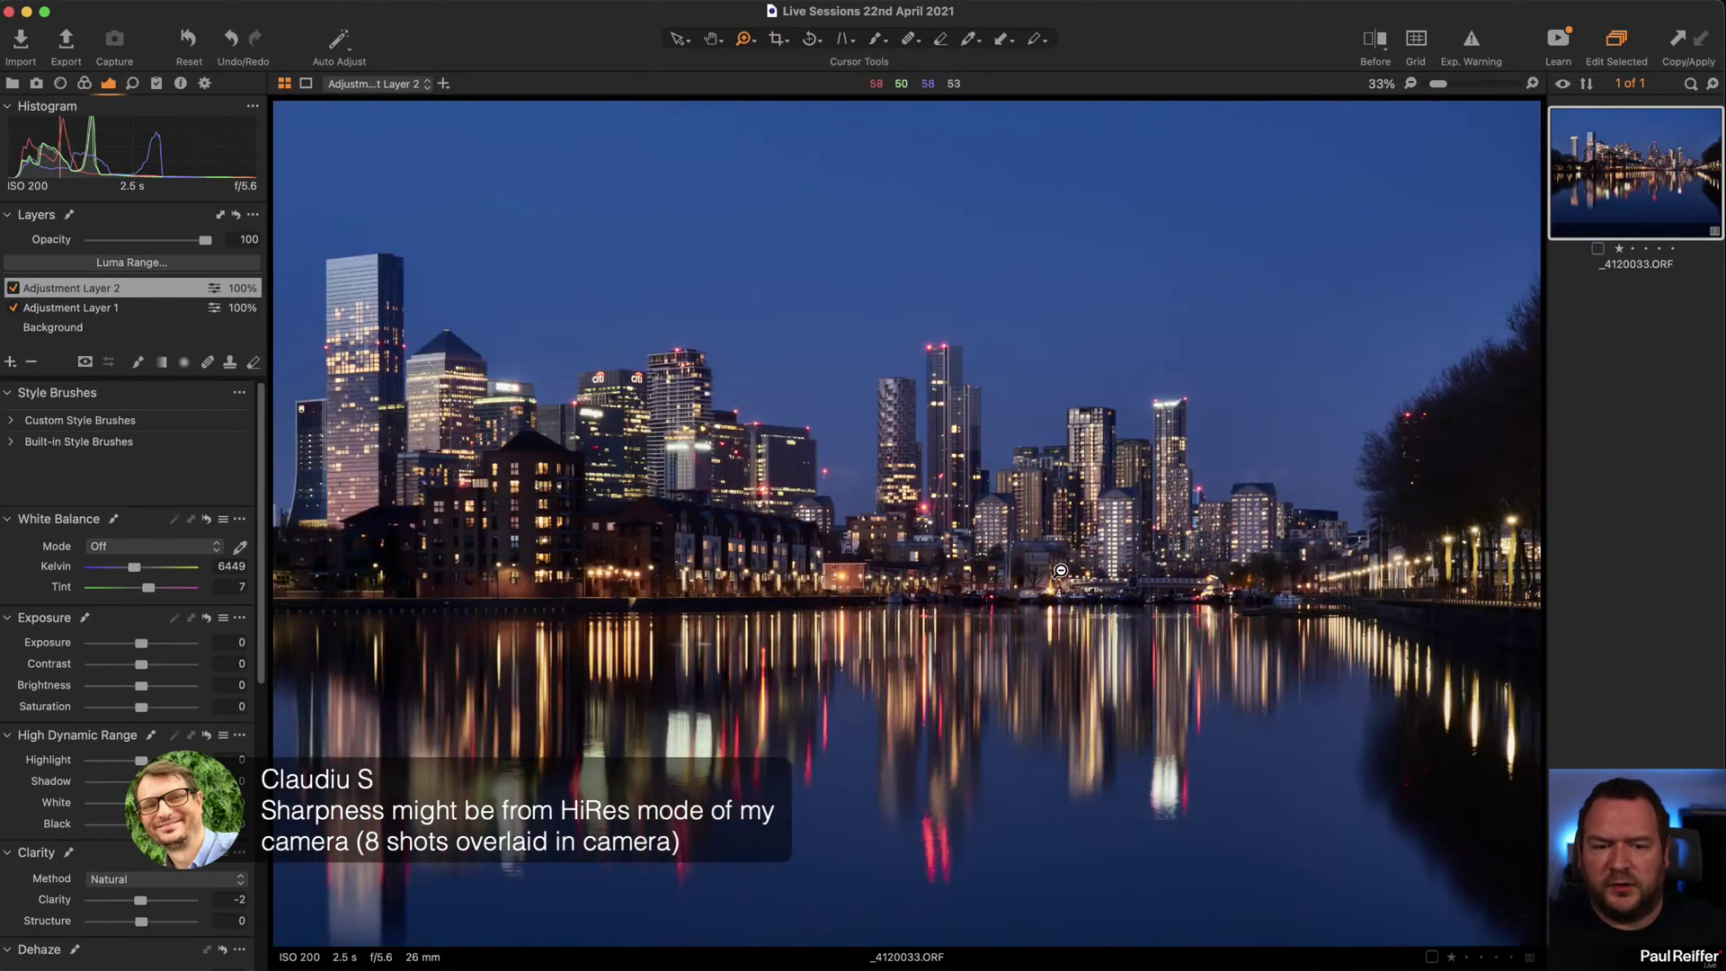
scroll(1061, 571, down, 1)
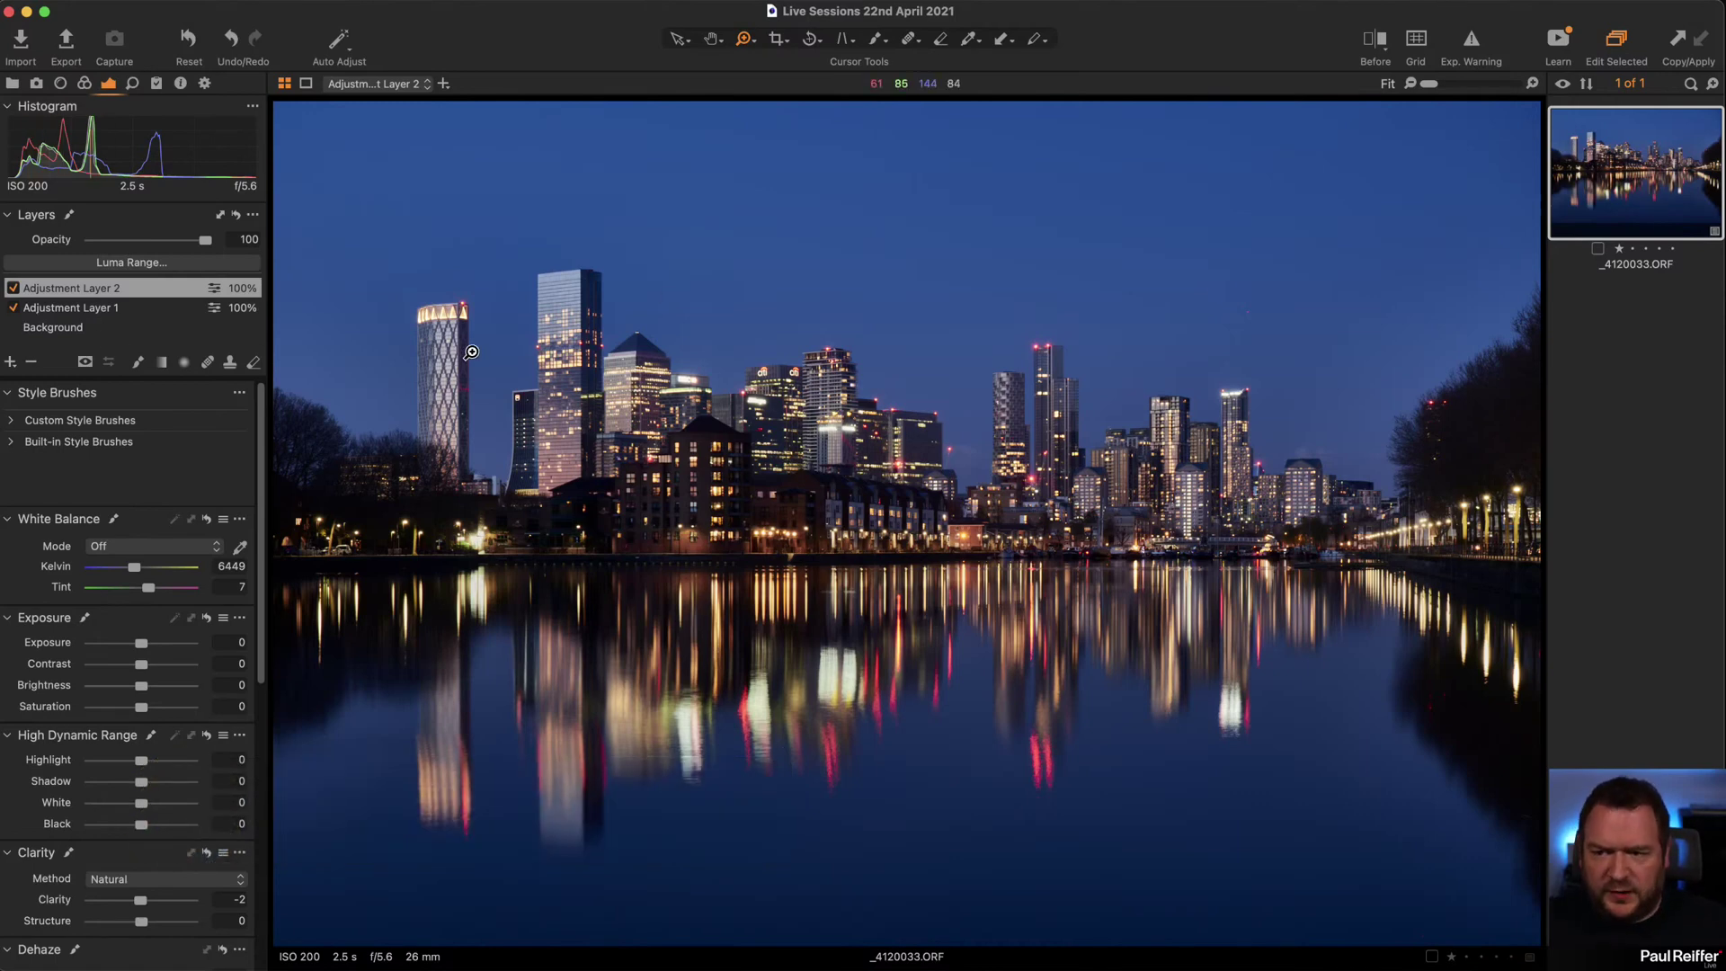
Delete both adjustment layers so only the Background layer is left.
click(32, 363)
click(32, 363)
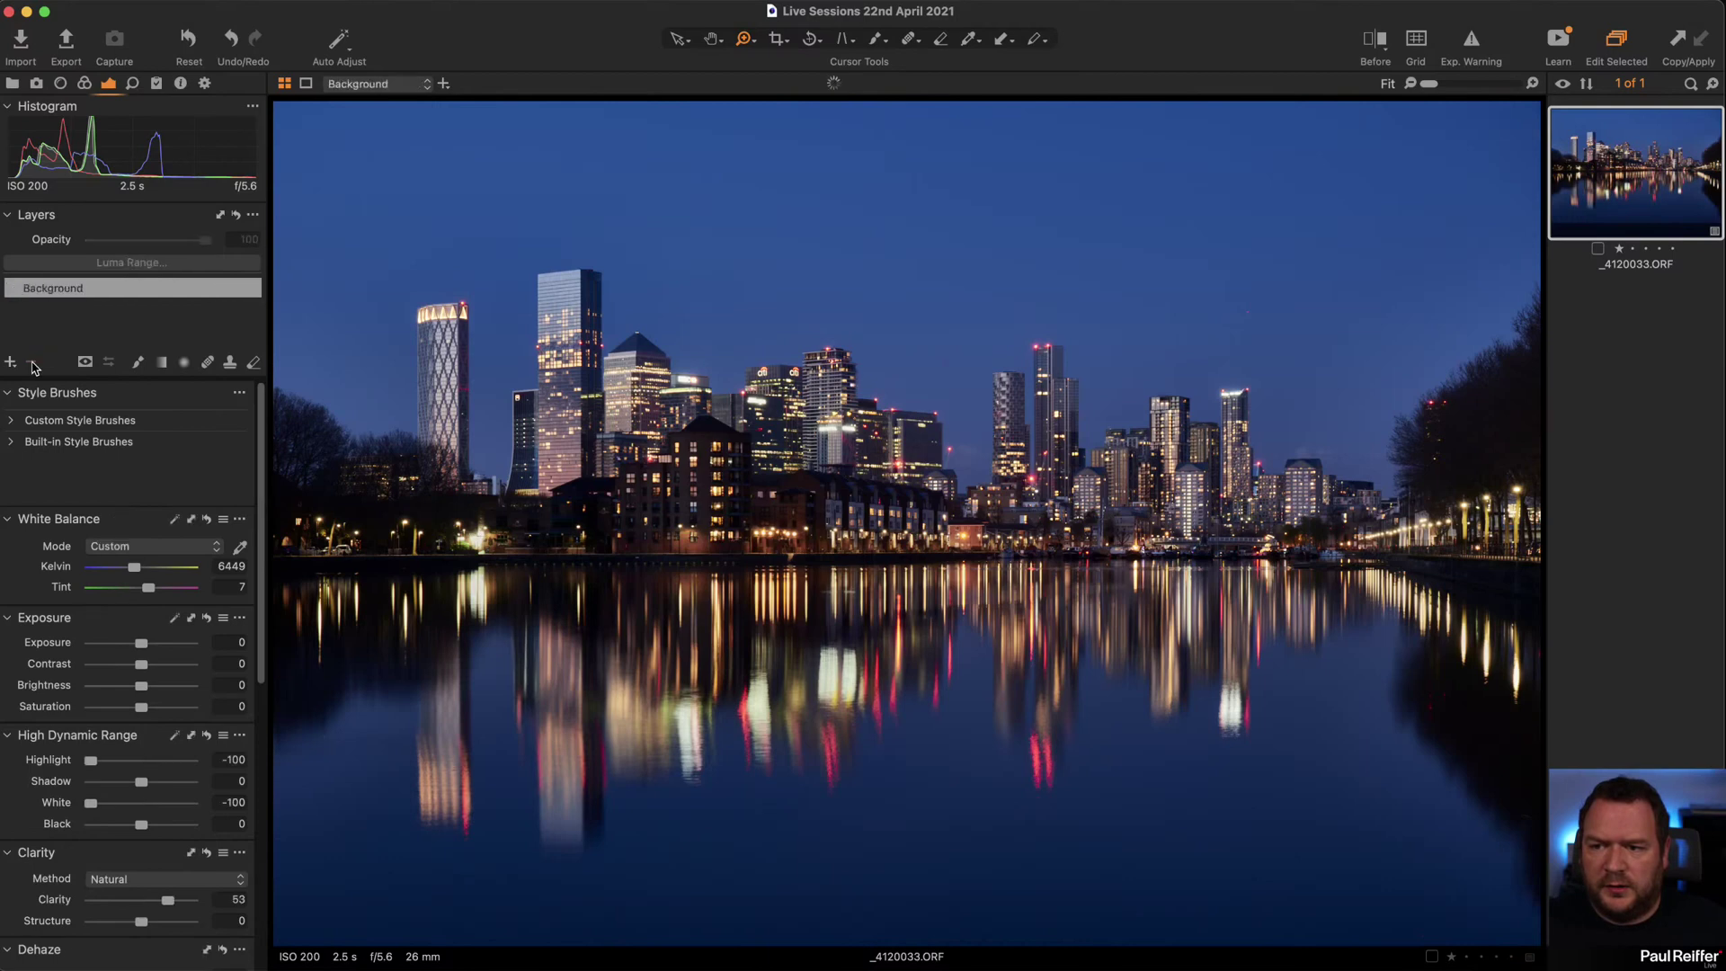
Return the Background layer's white balance to Shot and reset its High Dynamic Range and Clarity adjustments.
click(146, 548)
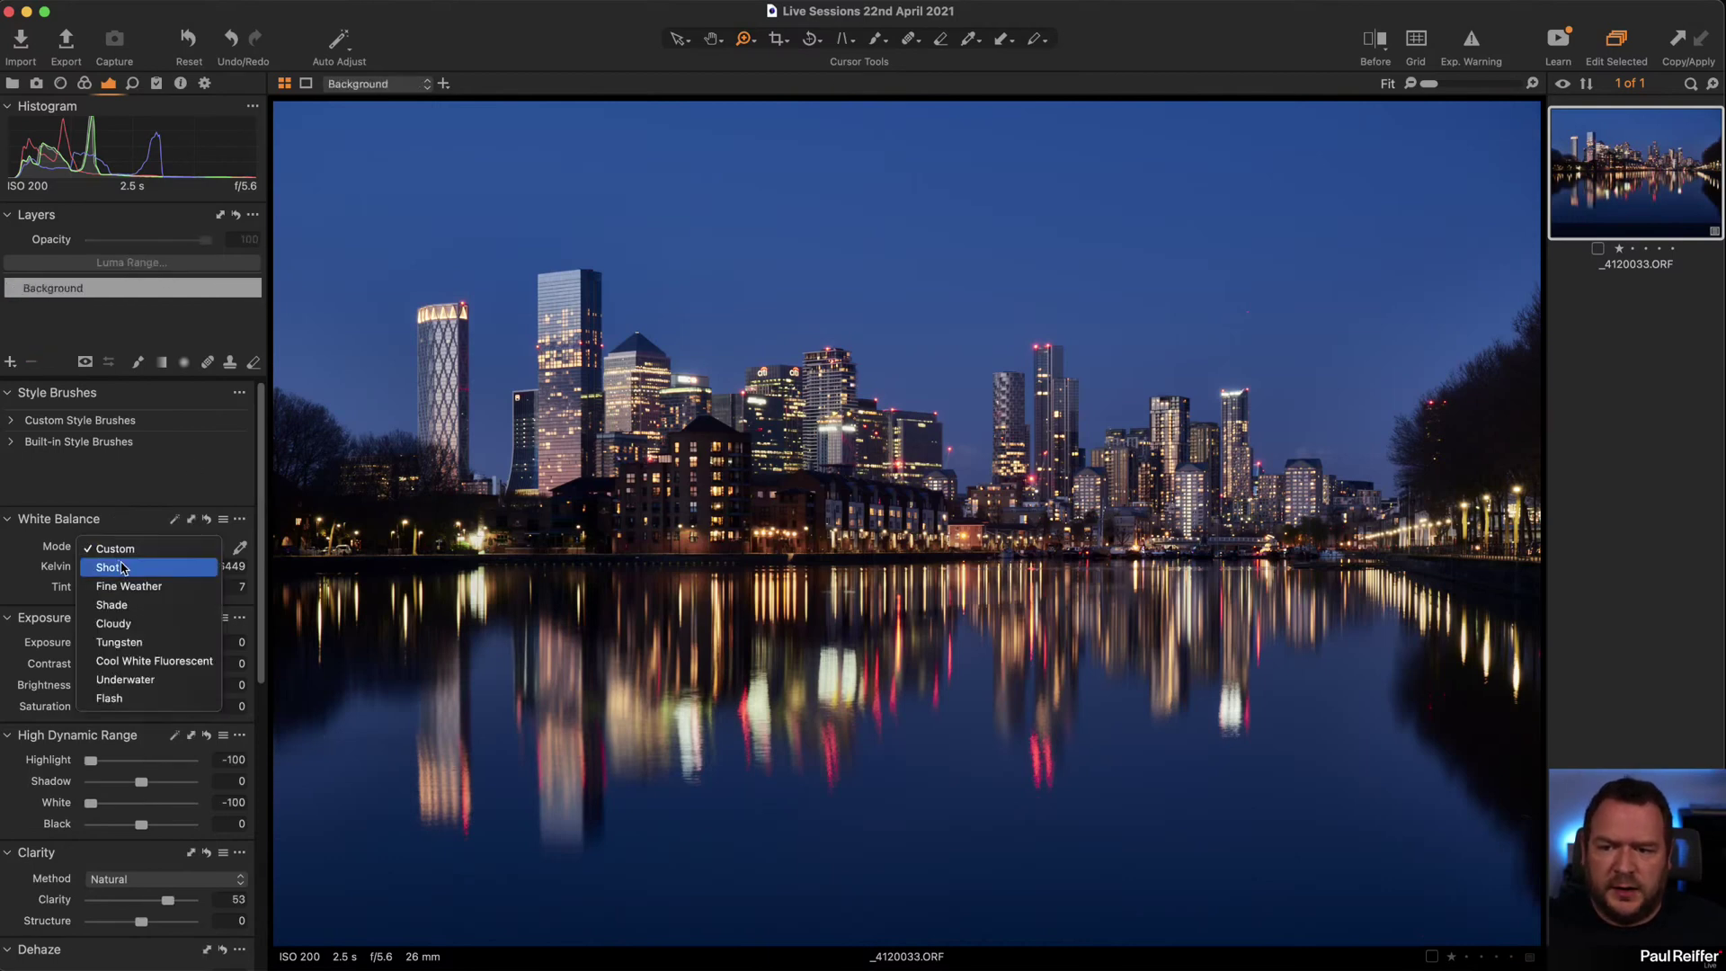
click(119, 567)
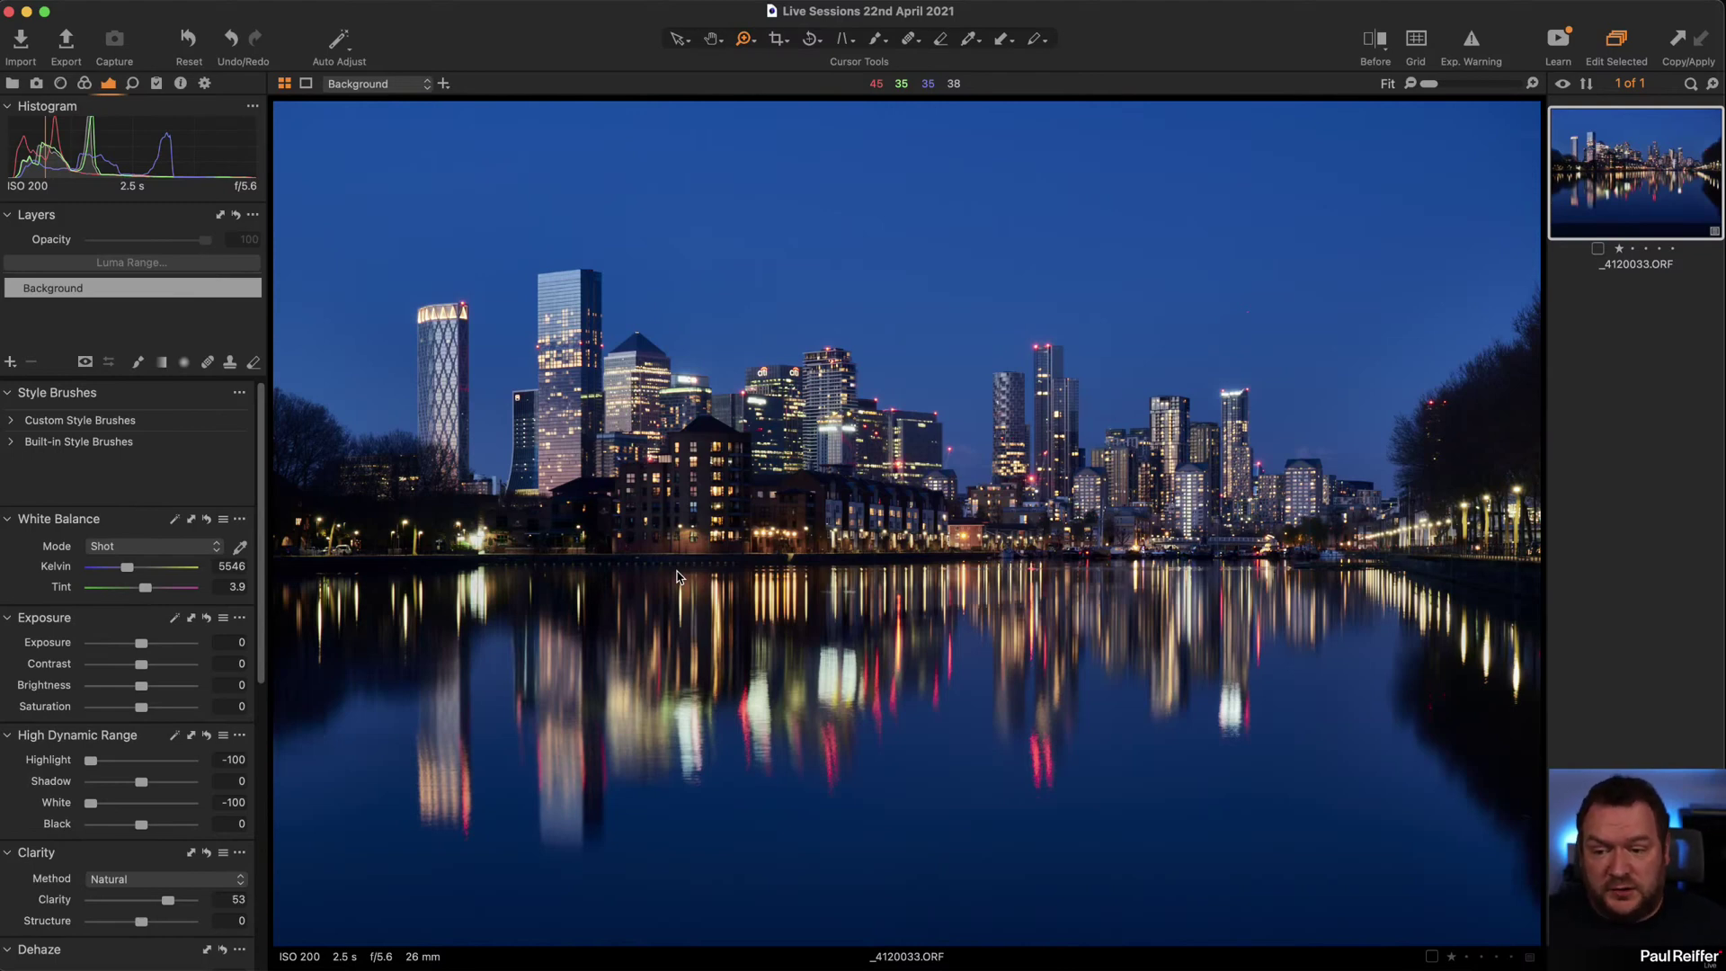
click(206, 734)
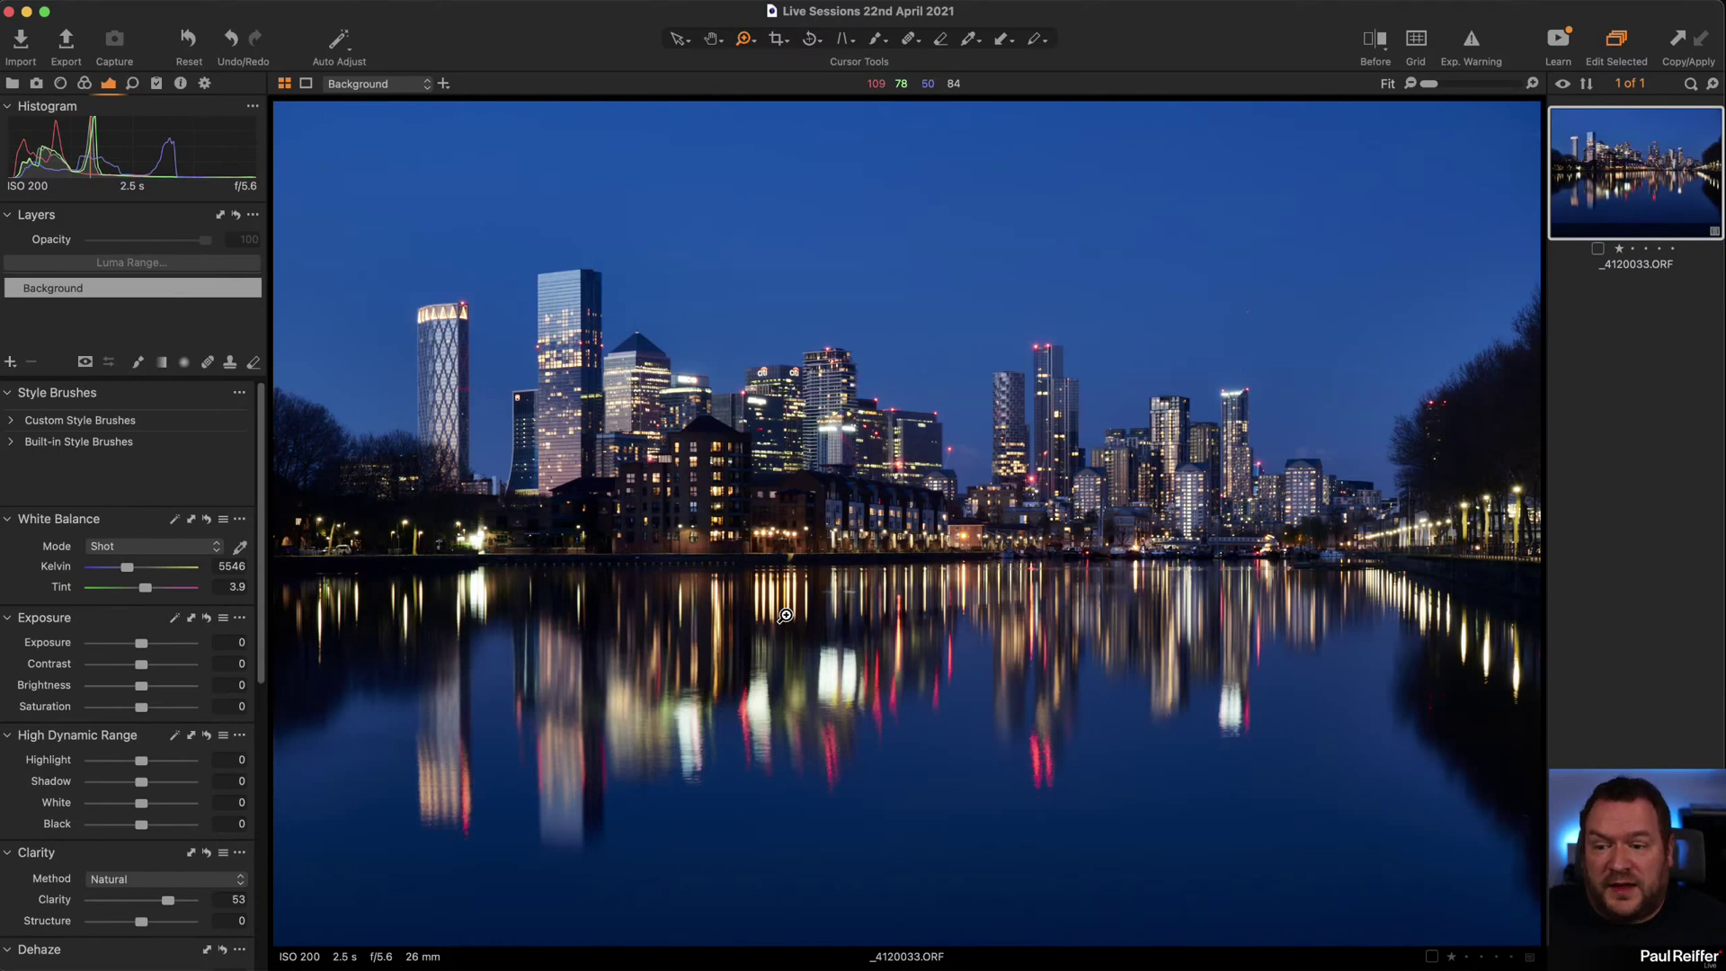
click(208, 854)
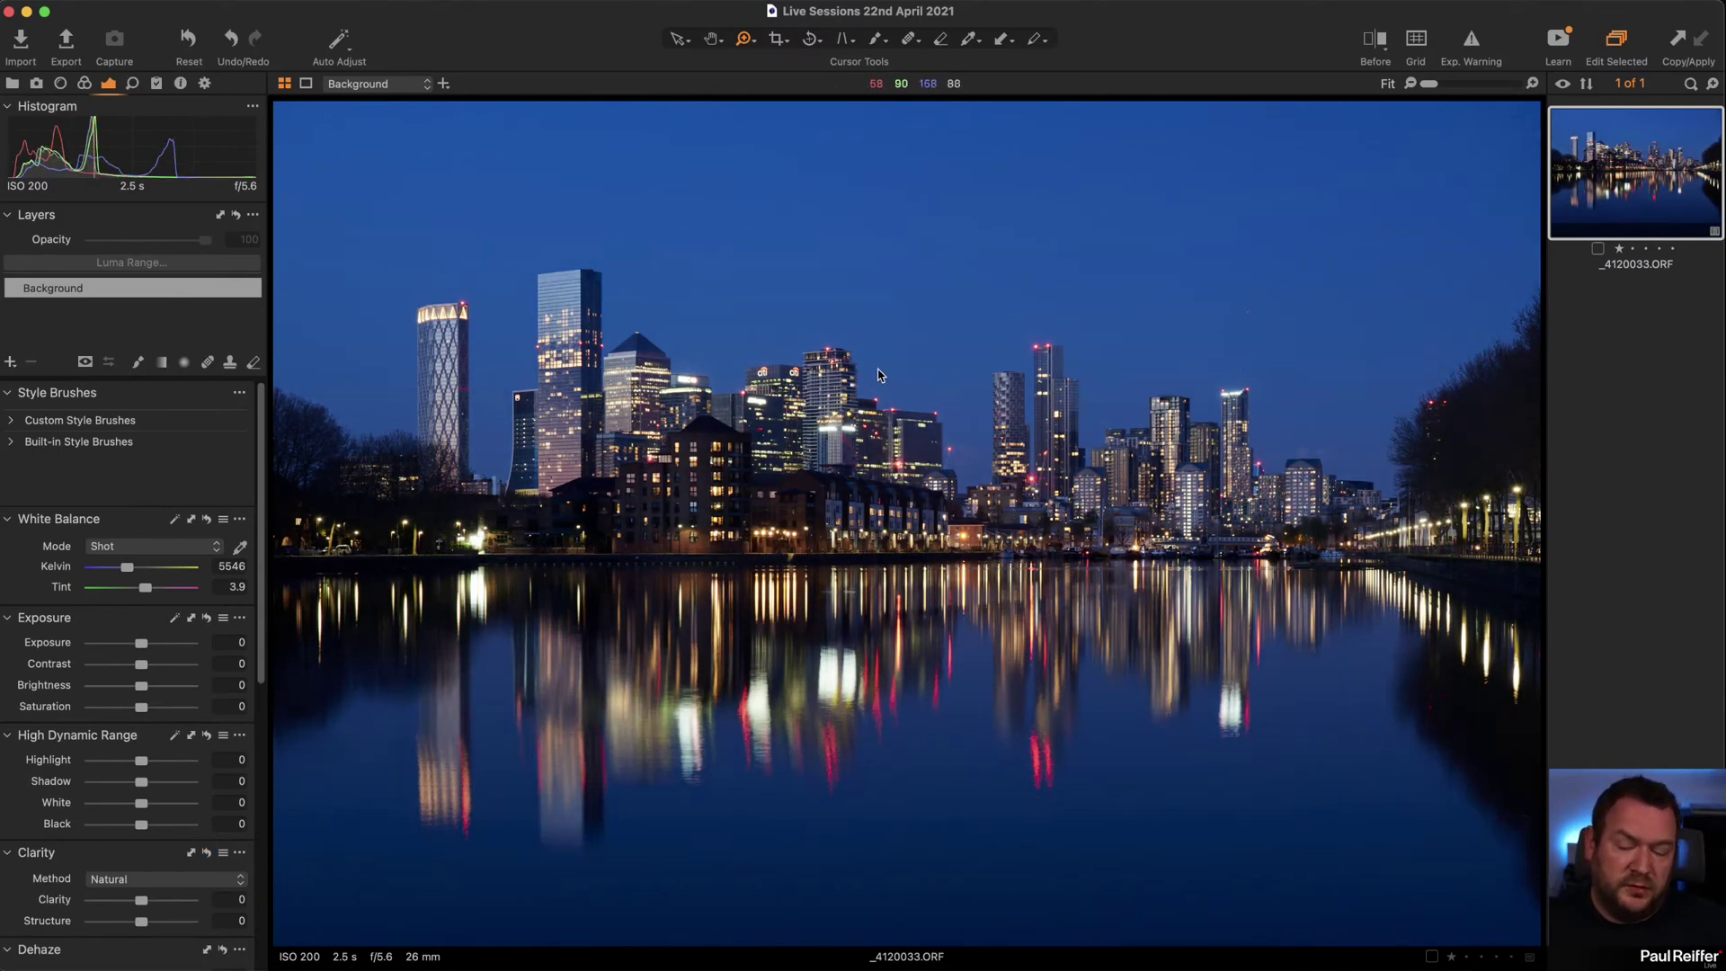
Magnify the office towers to 300% to inspect their unedited detail, and return to the full view.
drag(663, 332, 908, 539)
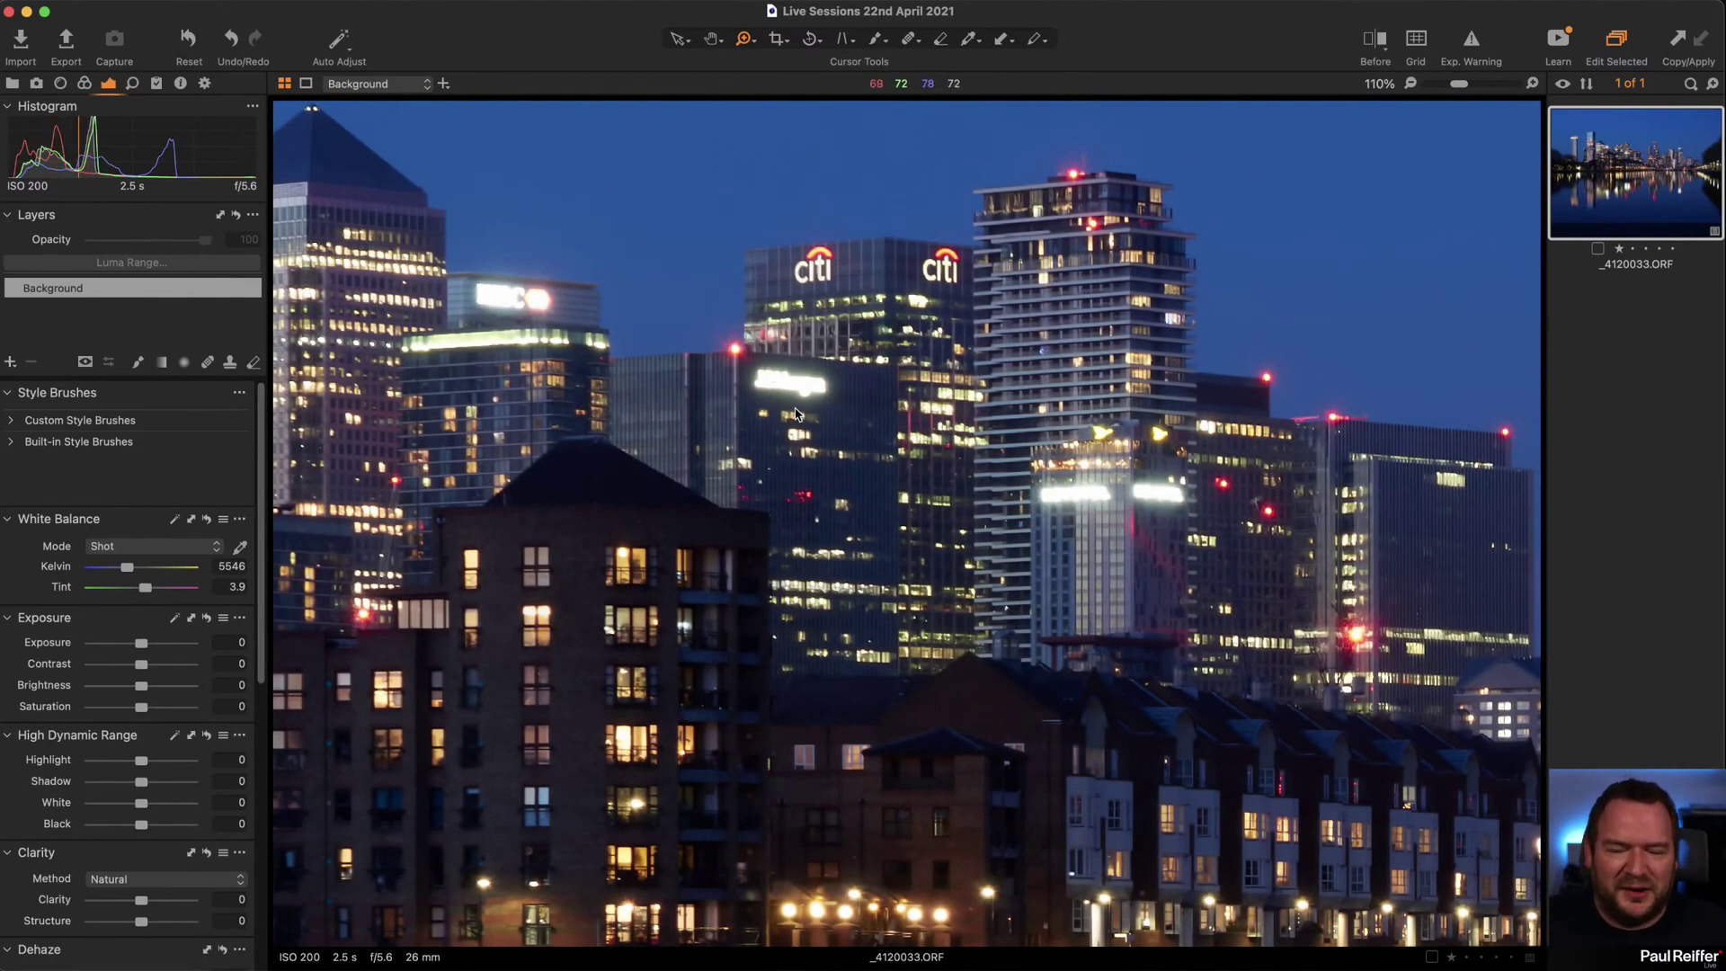
double_click(772, 374)
drag(1270, 797, 1091, 530)
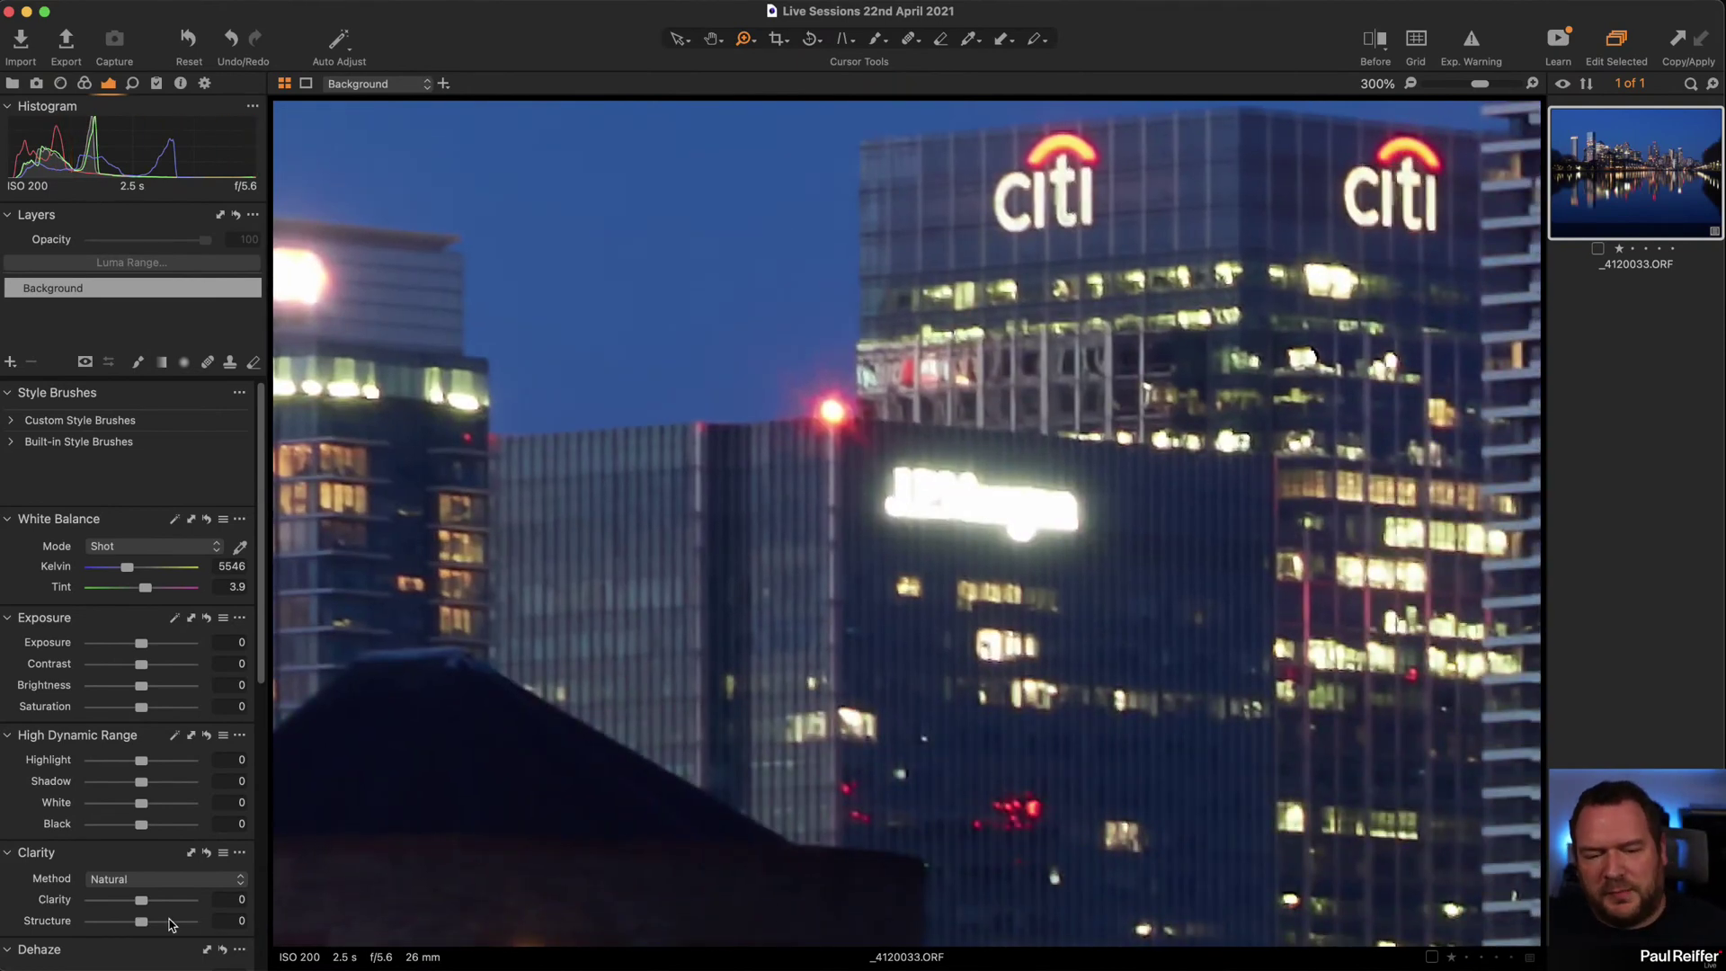
alt+click(1006, 800)
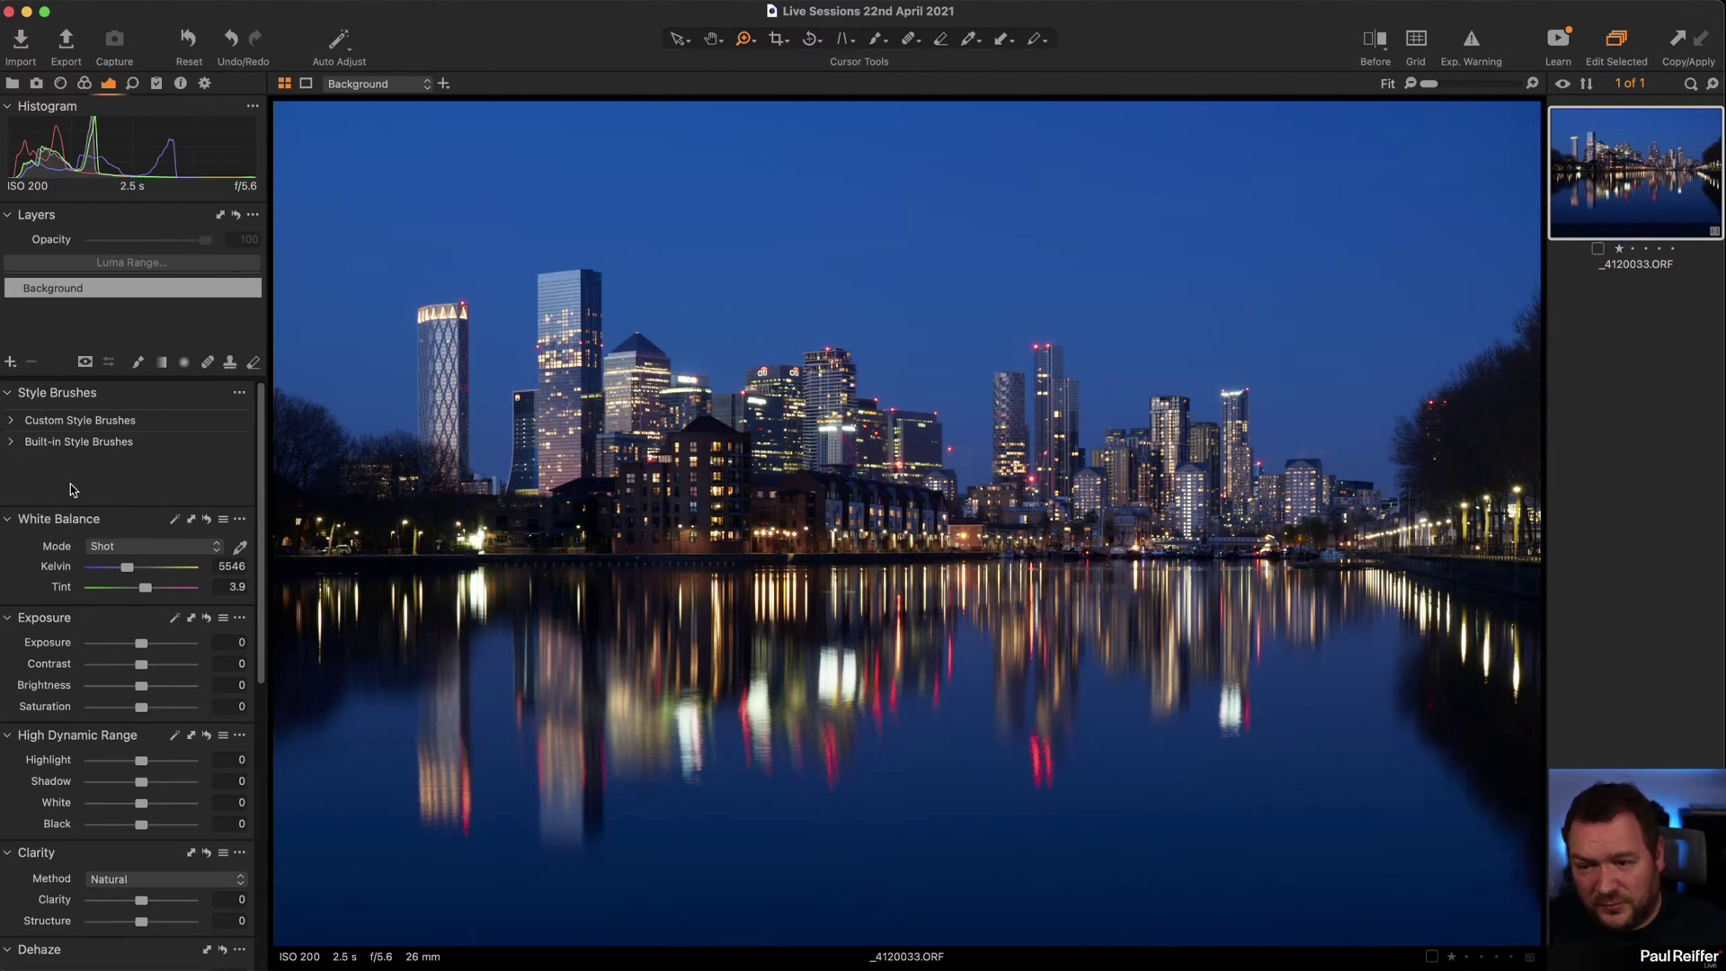
Draw a horizontal linear gradient mask over the sky on a new layer and shift it up to end near the tower bases.
click(162, 361)
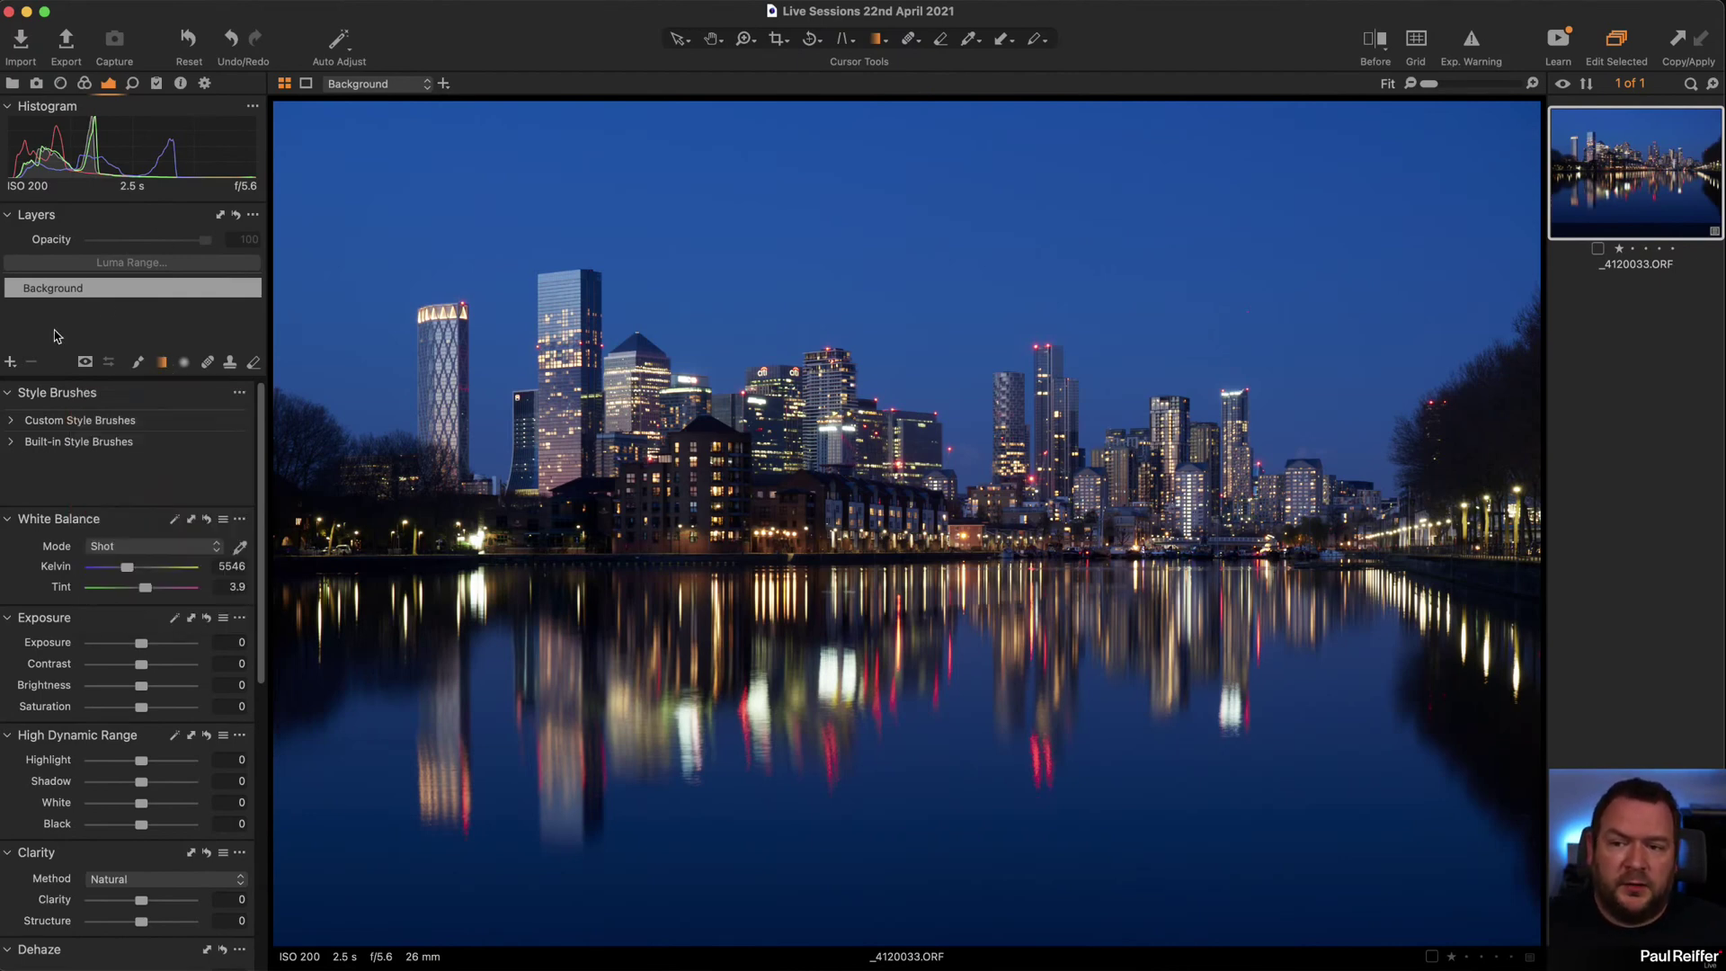
click(953, 105)
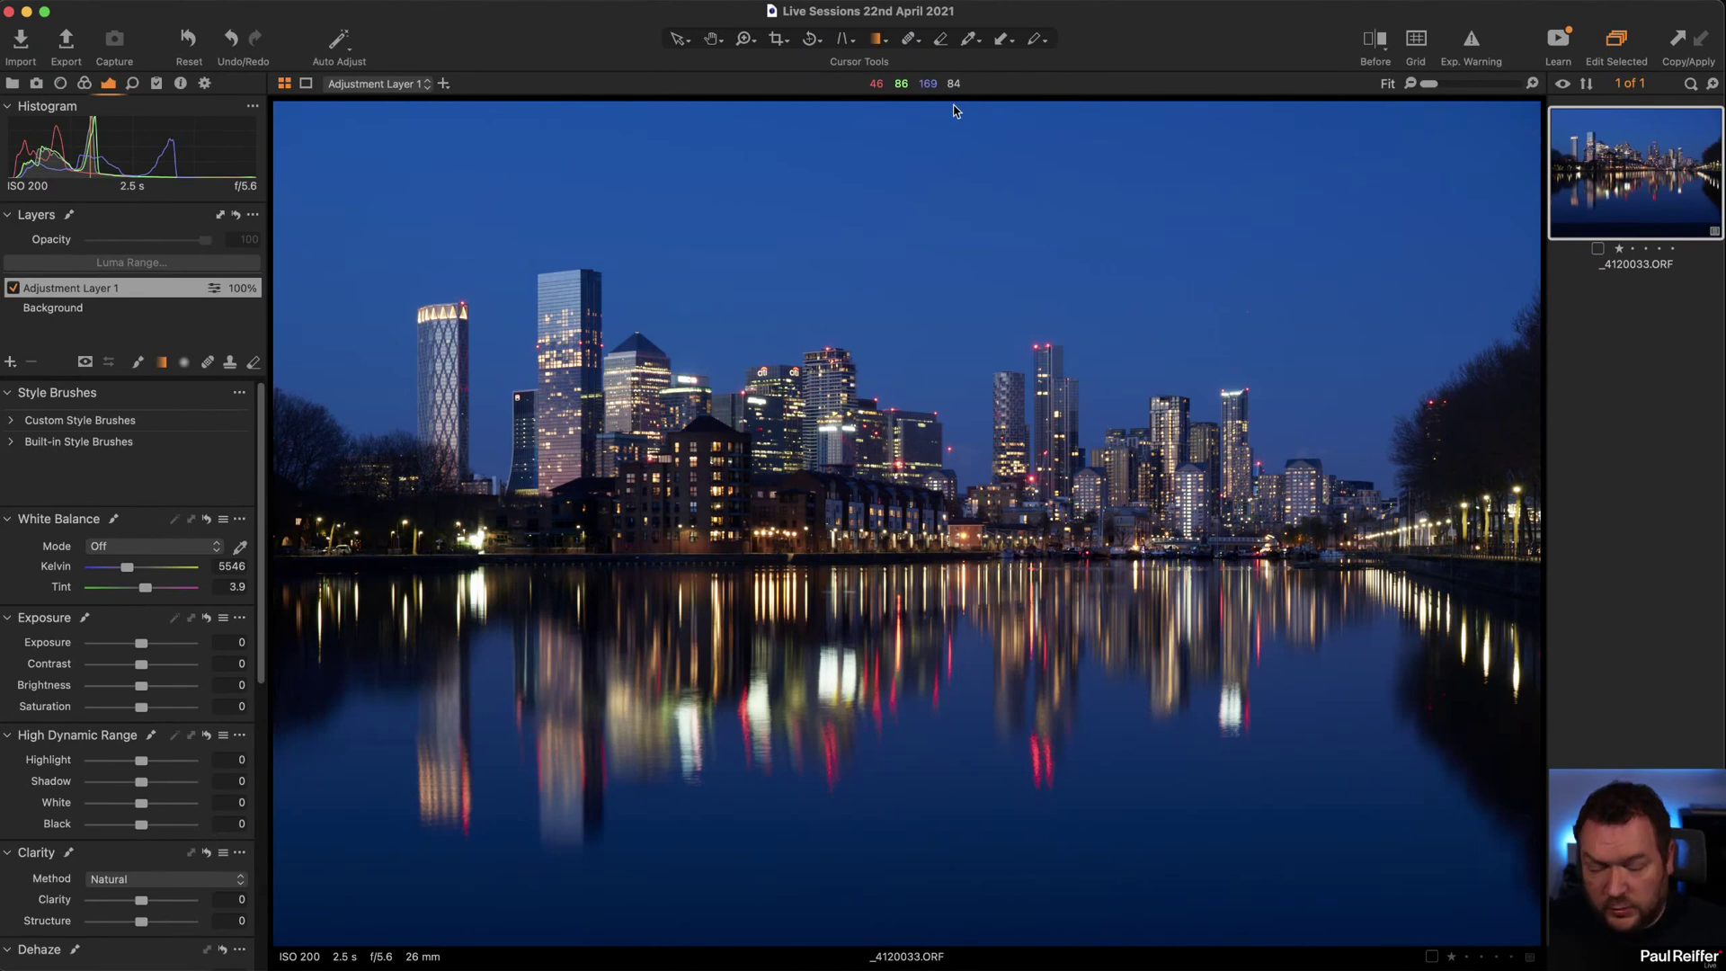
drag(955, 110, 999, 568)
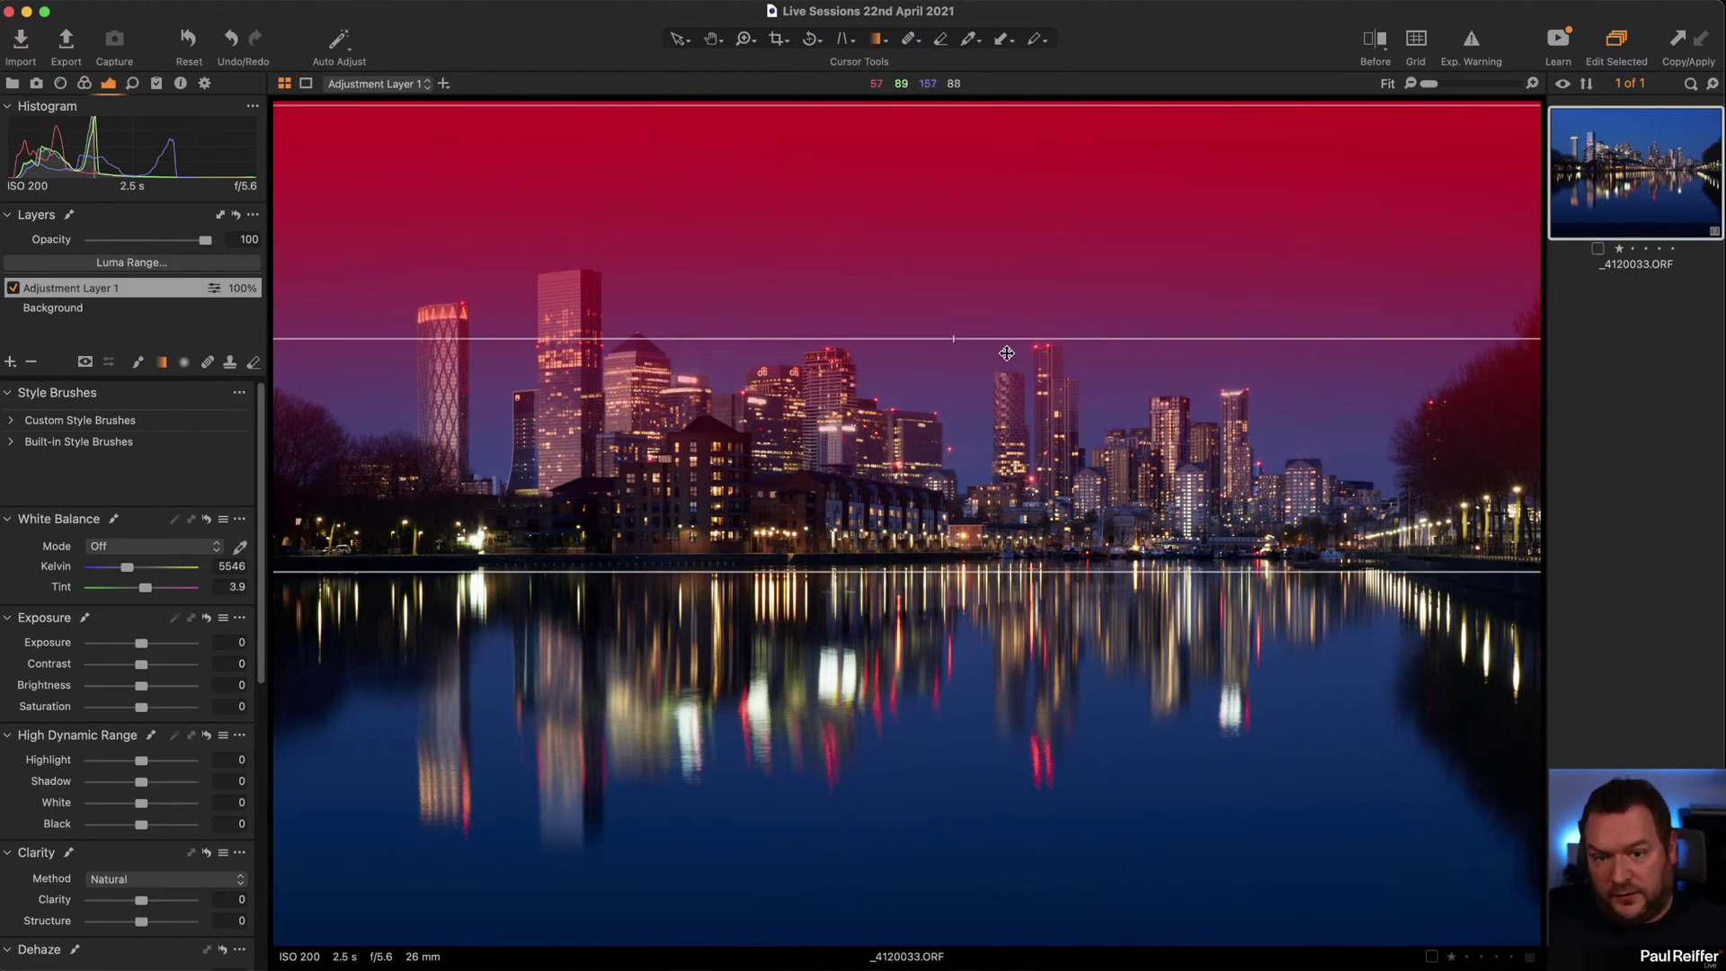
drag(1058, 309, 1058, 212)
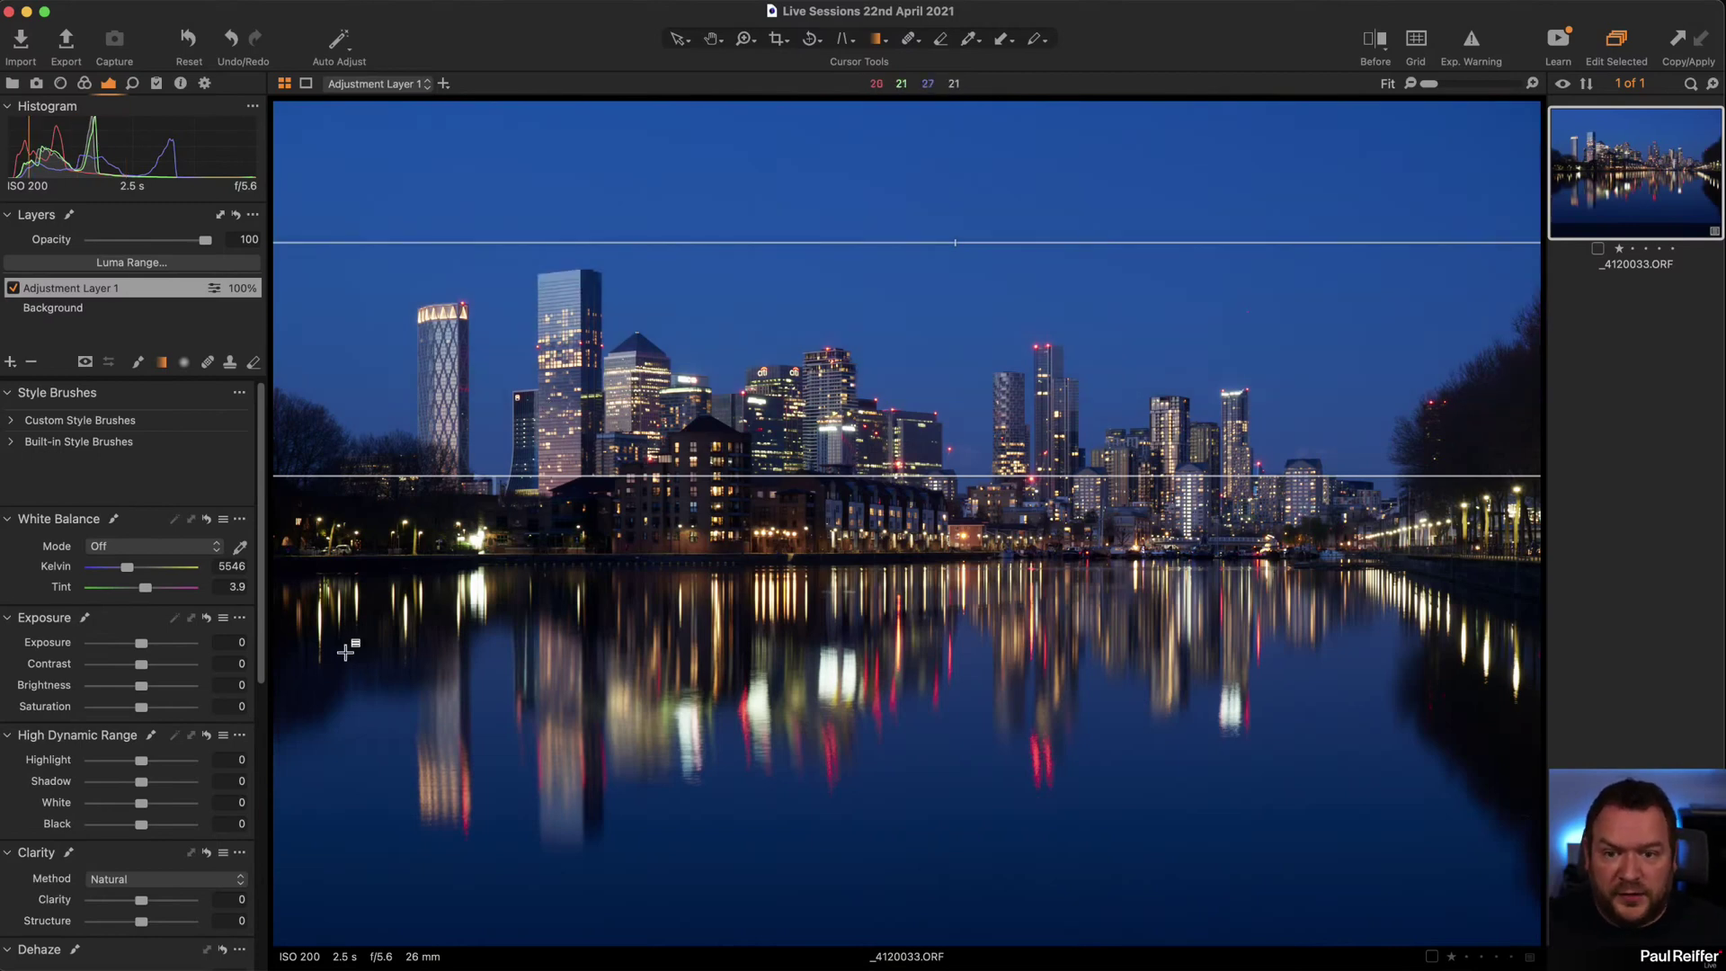
Rename the sky gradient layer as Sky Top and set its exposure to -0.46.
double_click(68, 287)
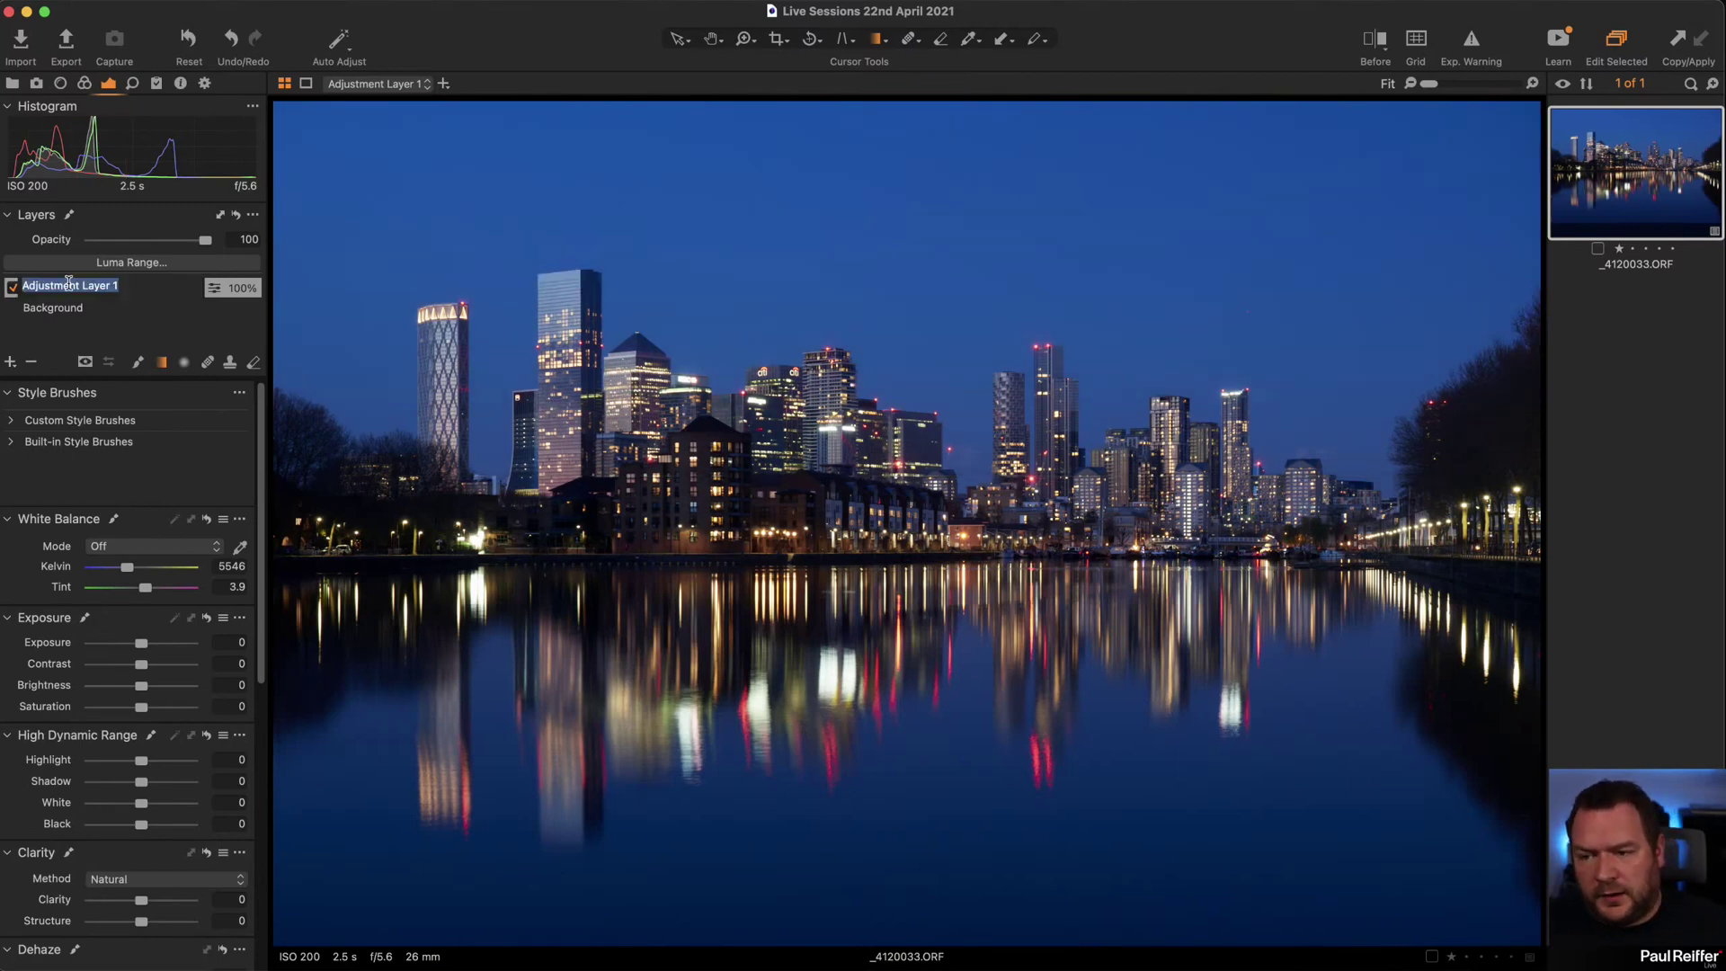
text(Sky Top)
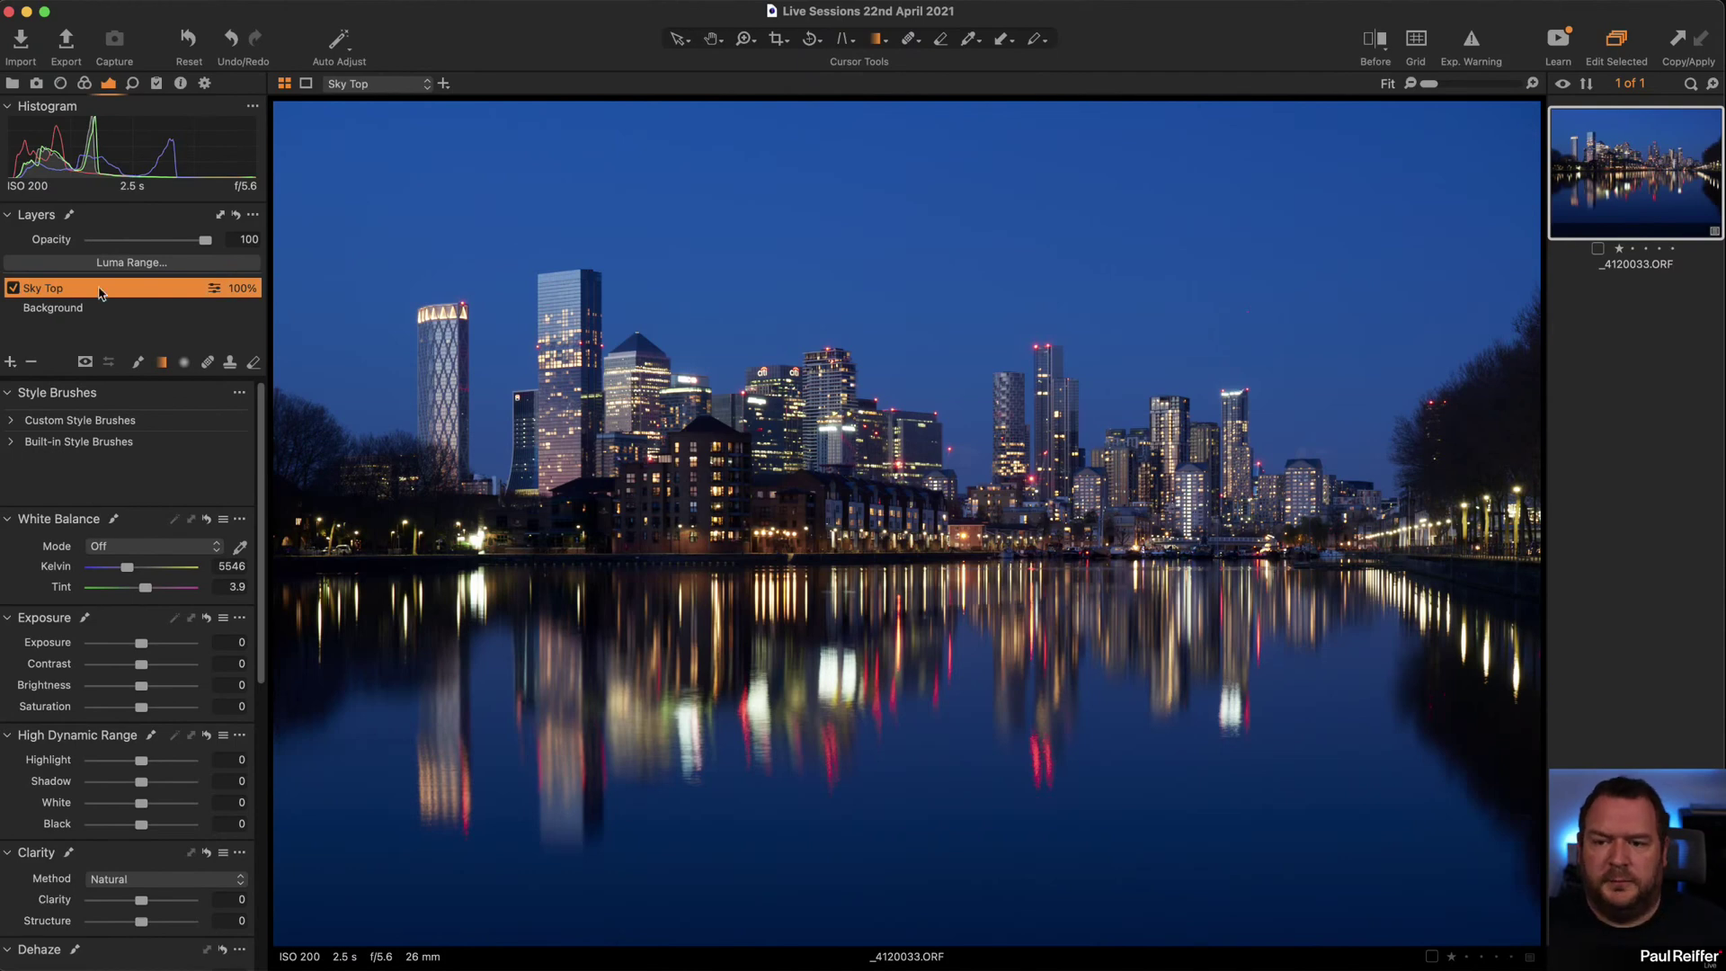
drag(141, 643, 135, 649)
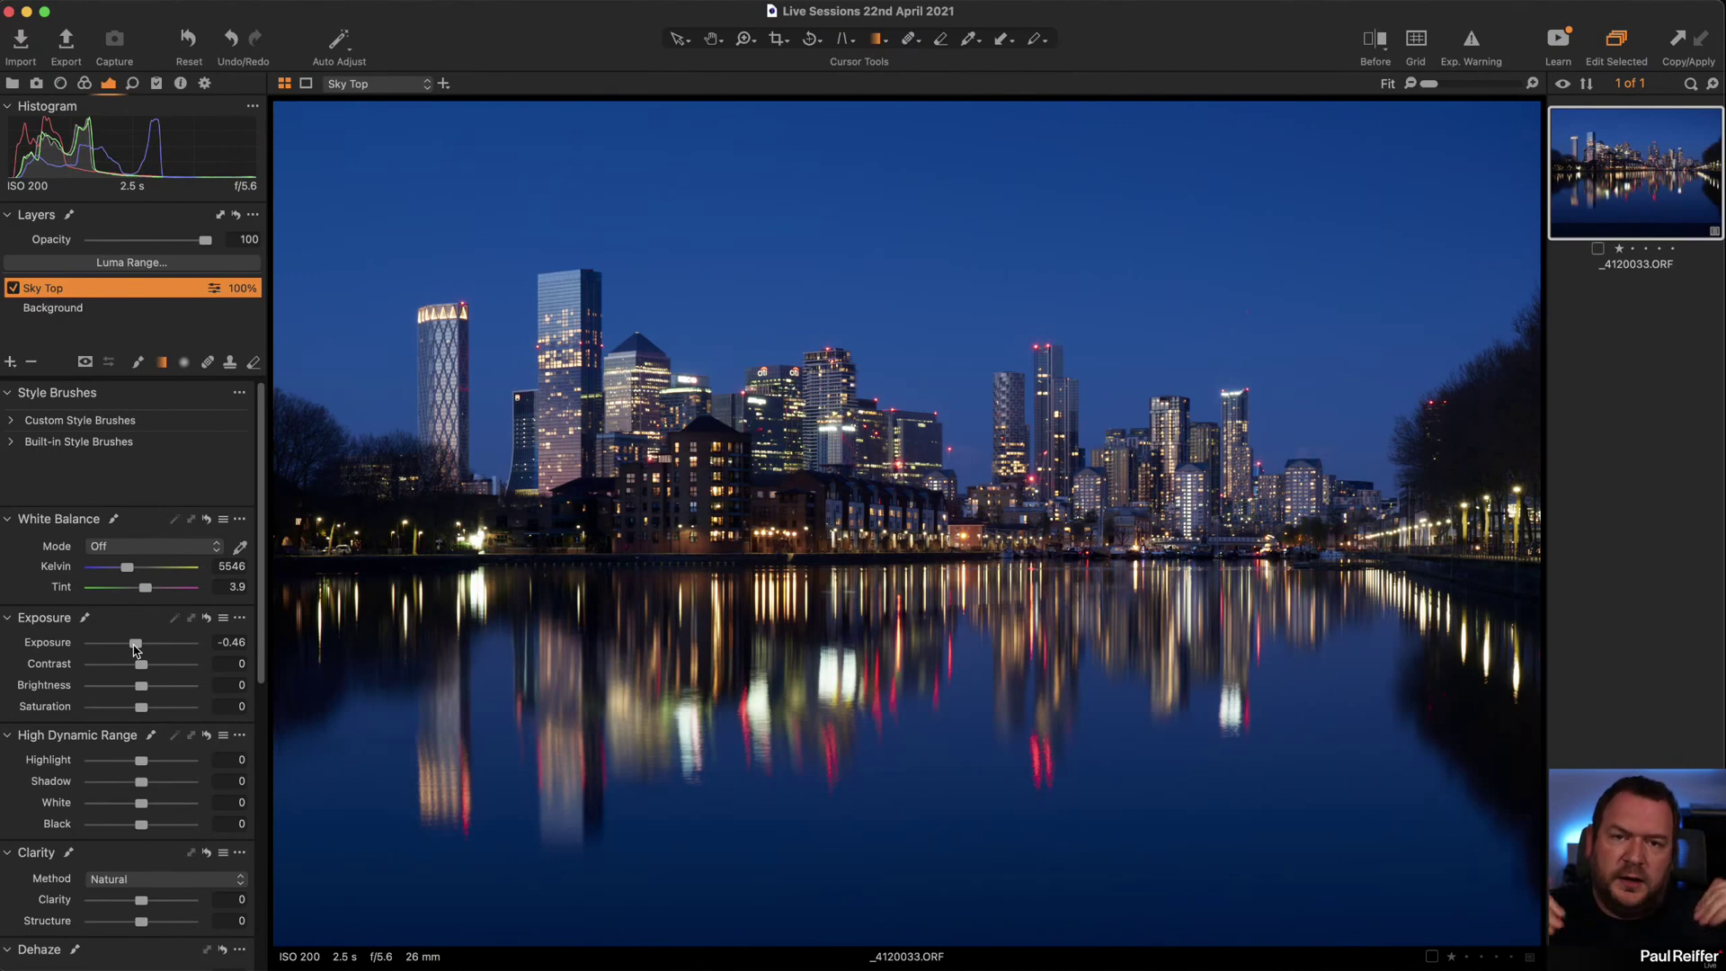
key(g)
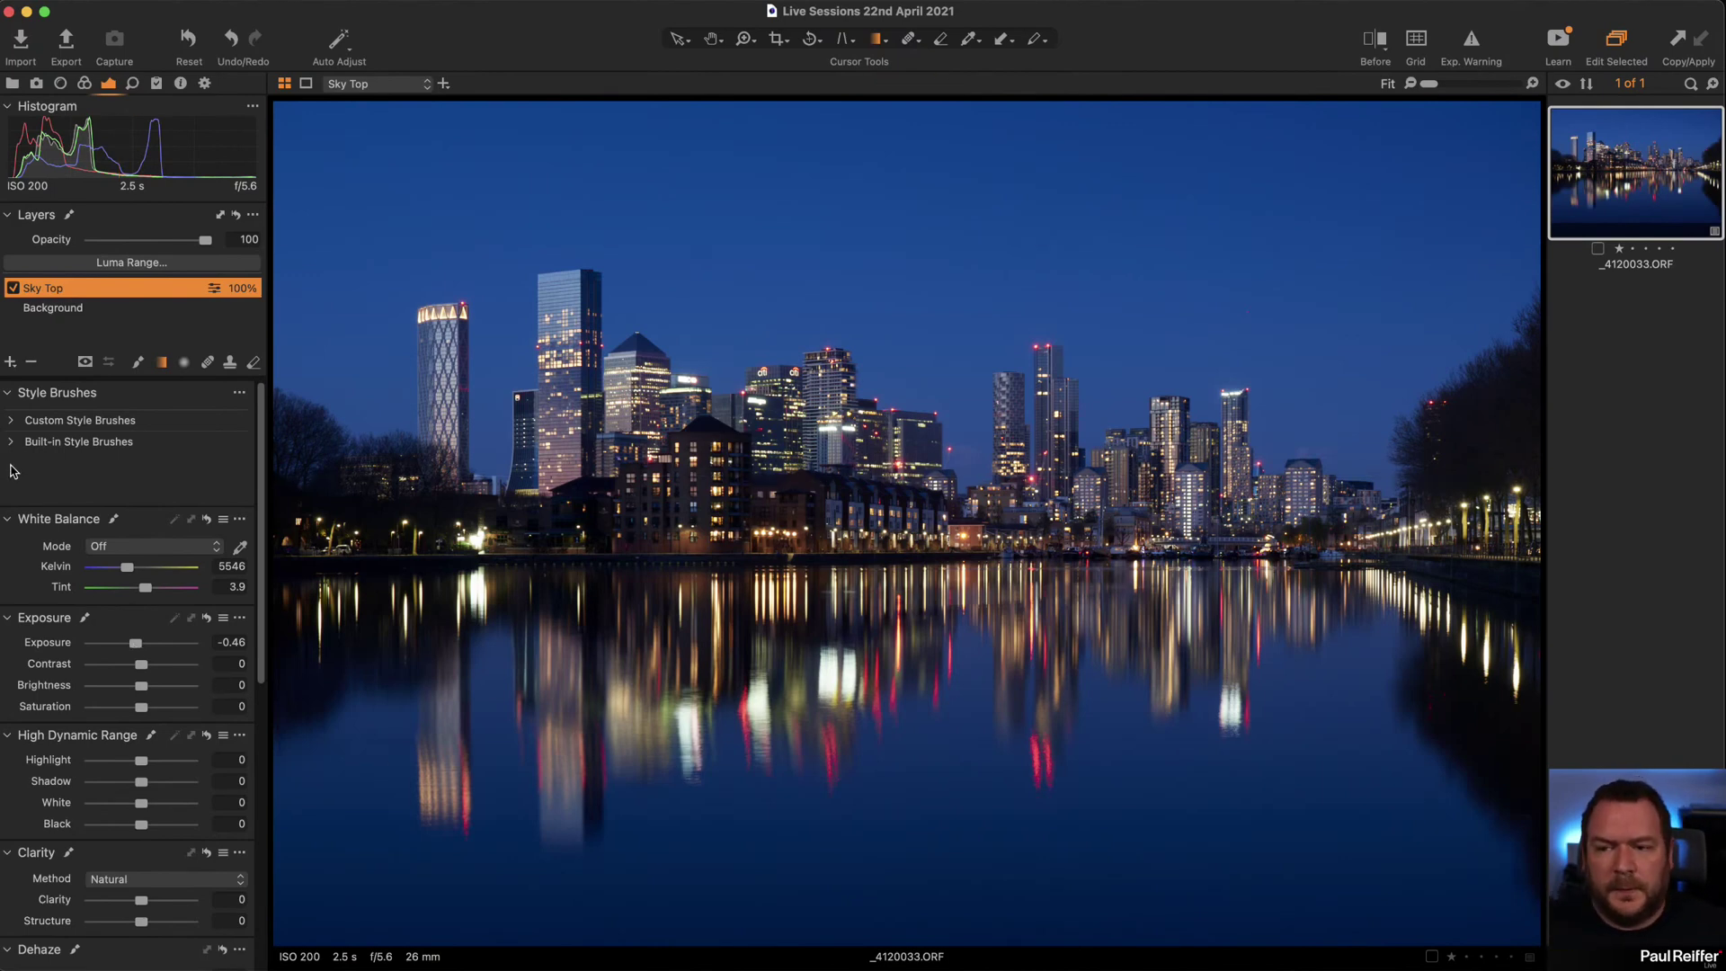
Add a new adjustment layer above Sky Top and name it Water Bottom.
click(8, 362)
double_click(69, 286)
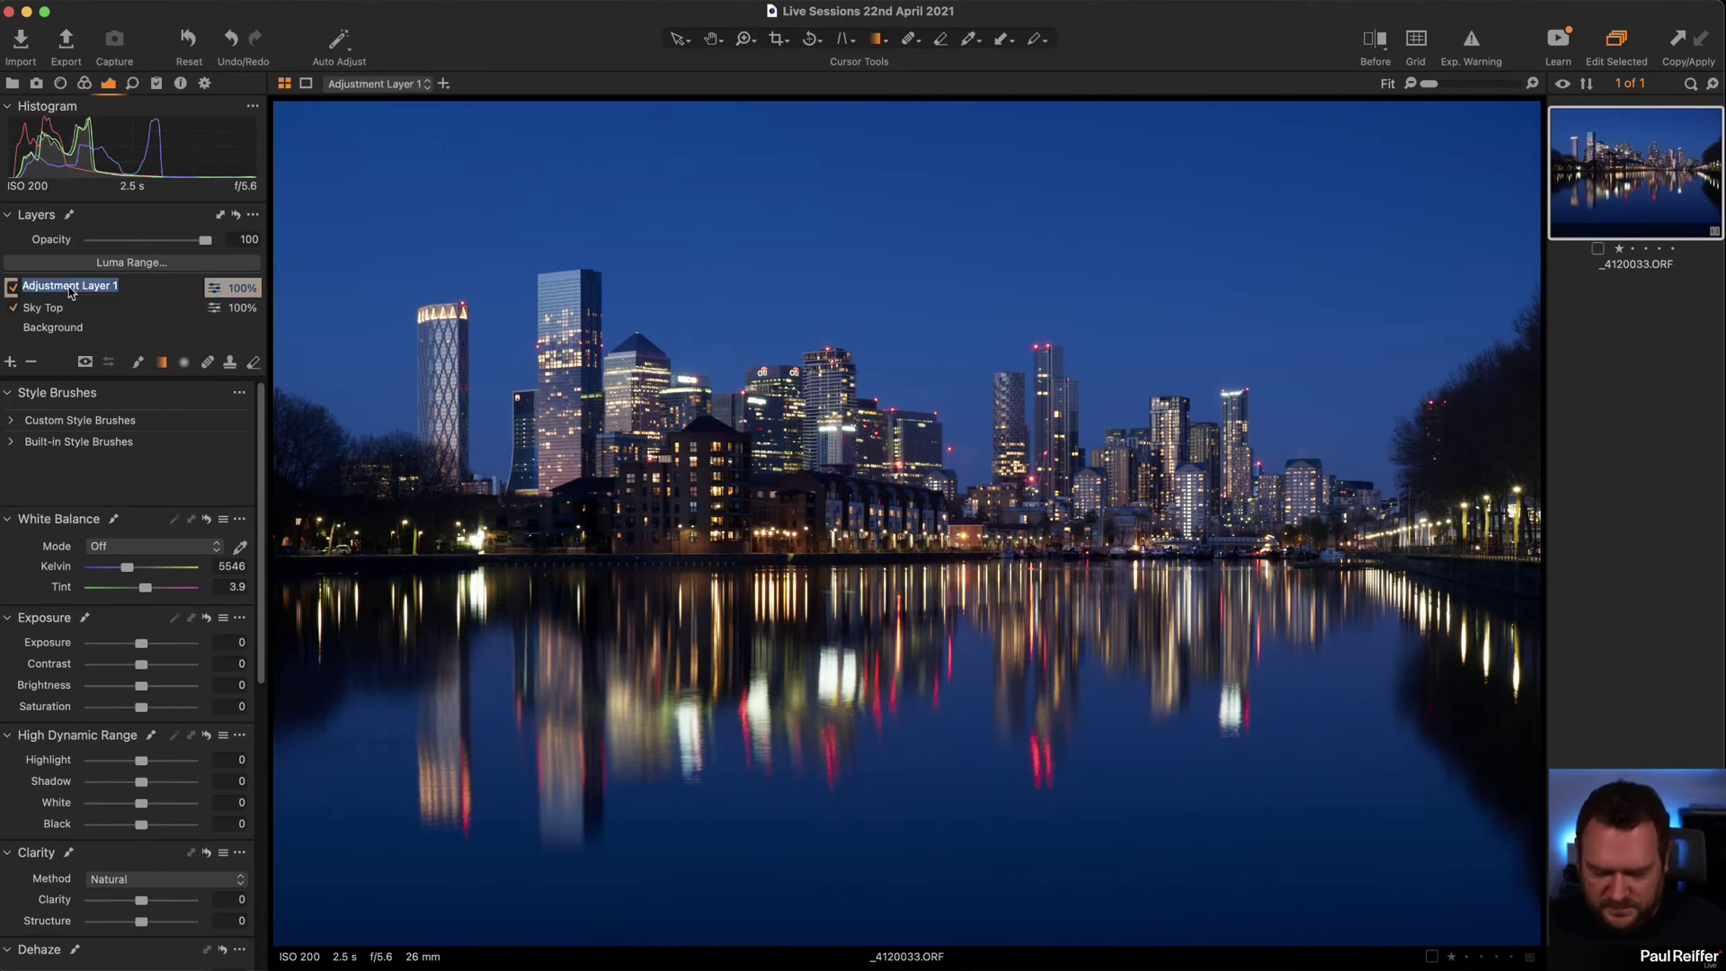
text(Water B)
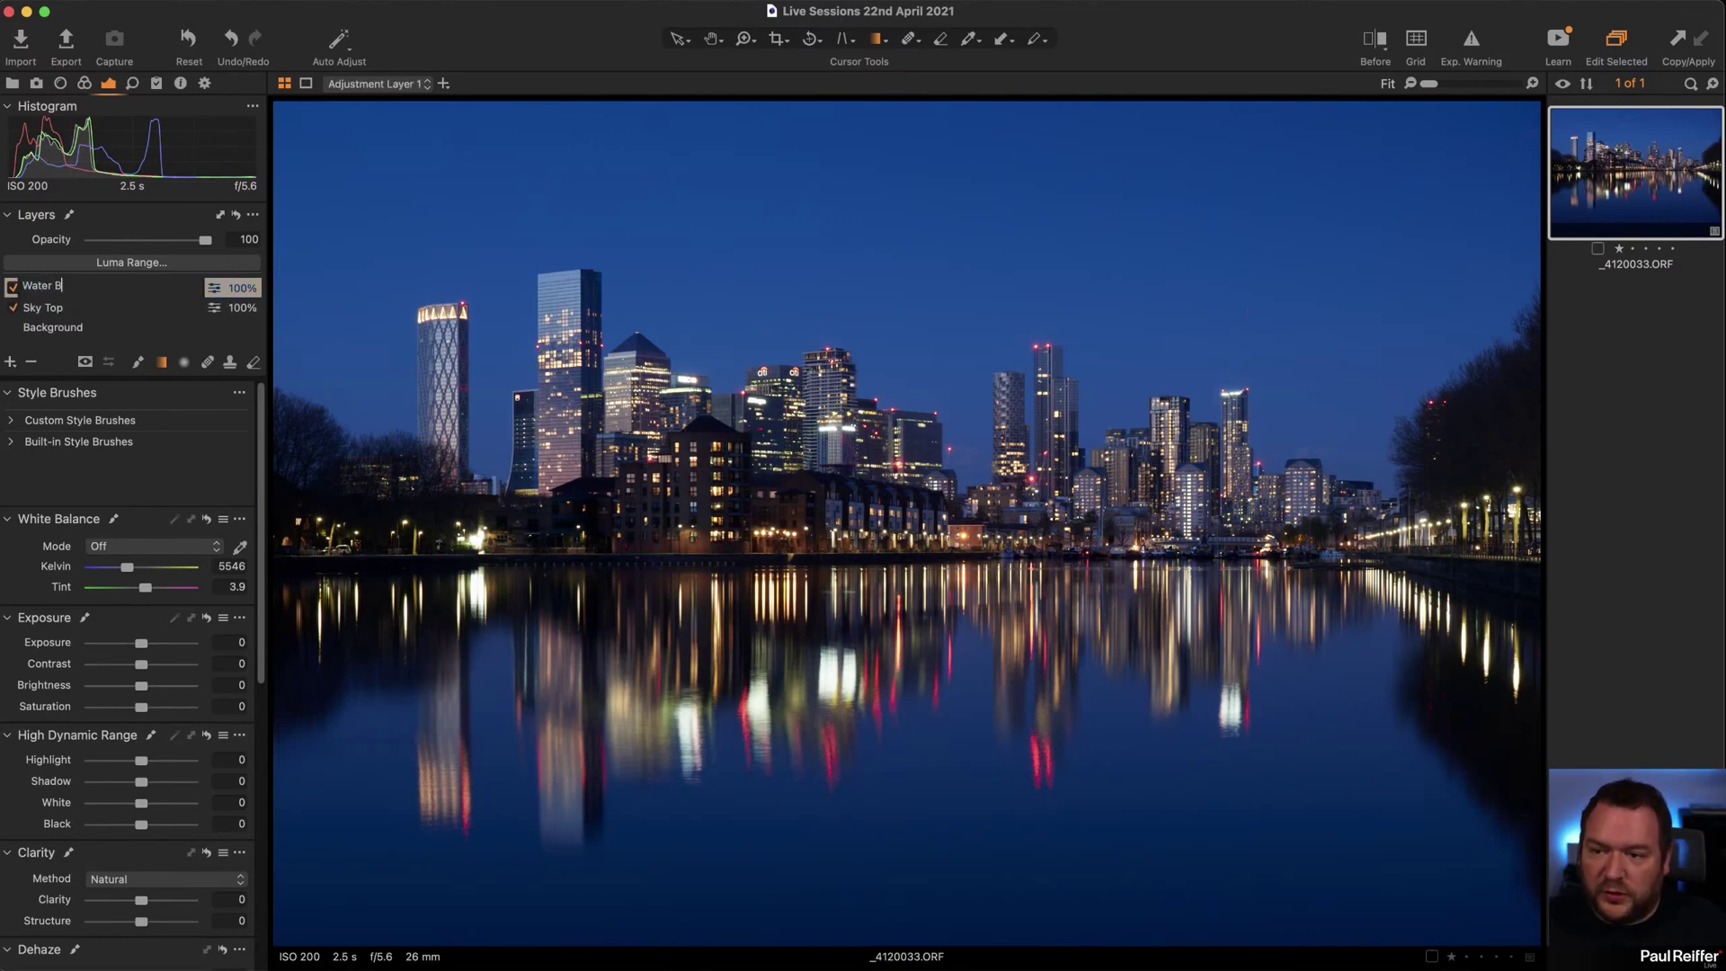
text(ottom)
key(Return)
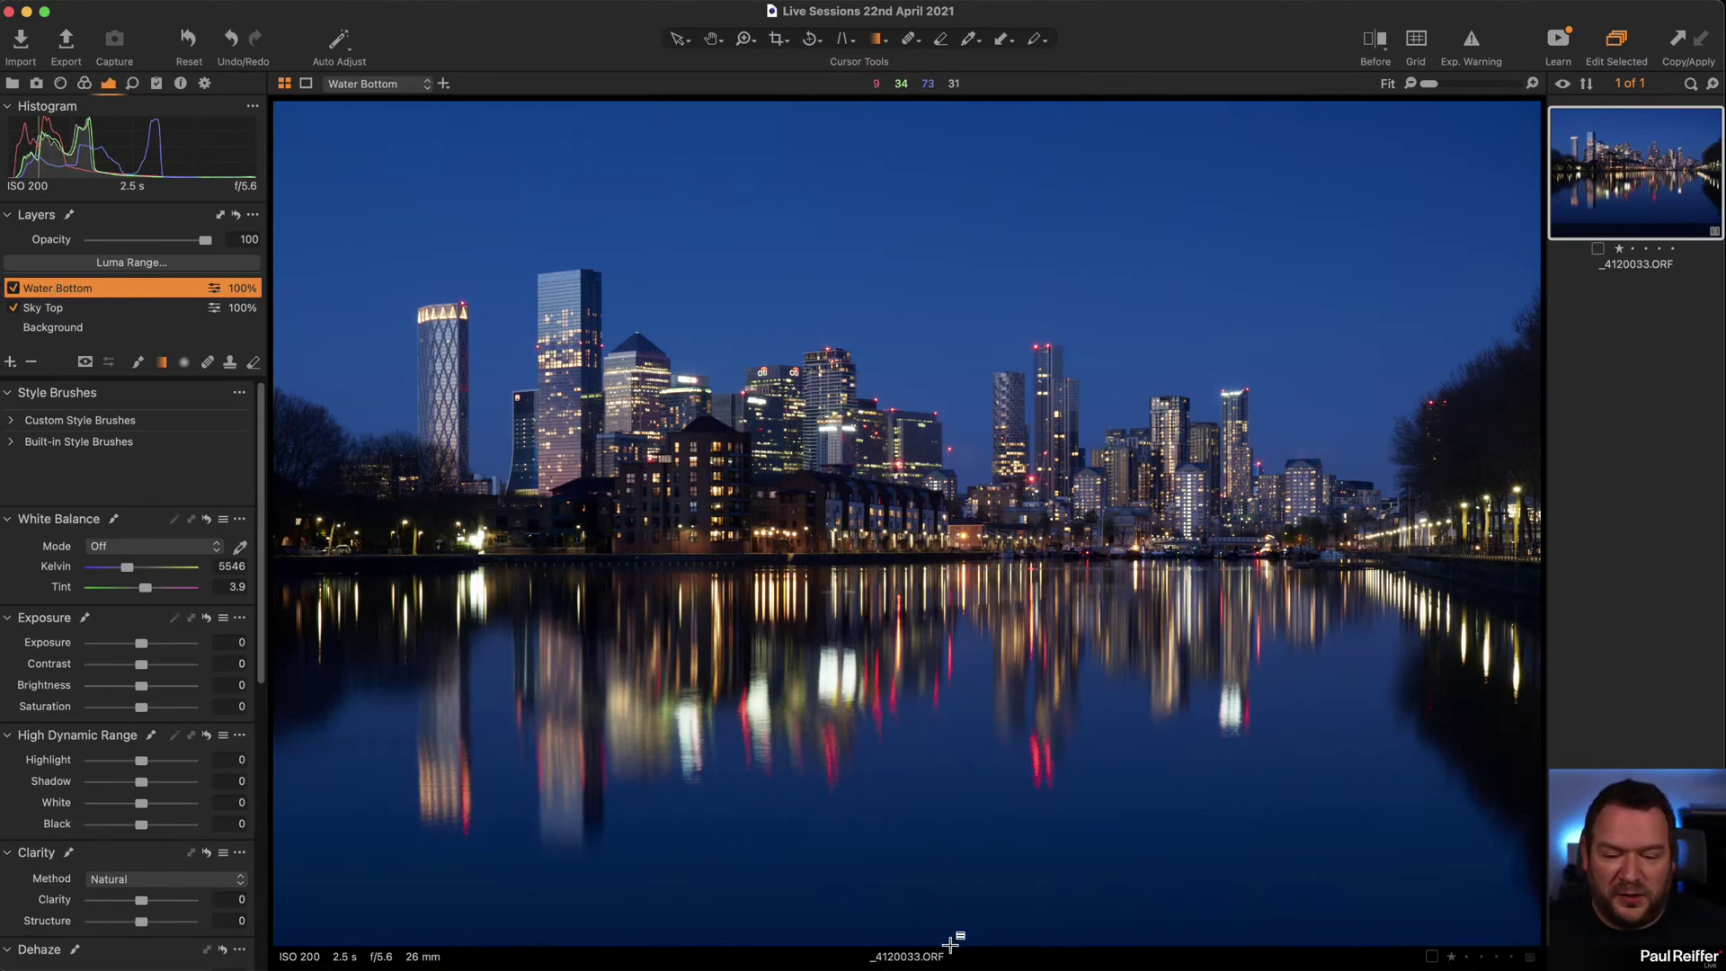
Mask the Water Bottom layer with a horizontal linear gradient from the image's bottom edge up to the tower bases, and set its exposure to -0.47.
drag(936, 878, 1034, 501)
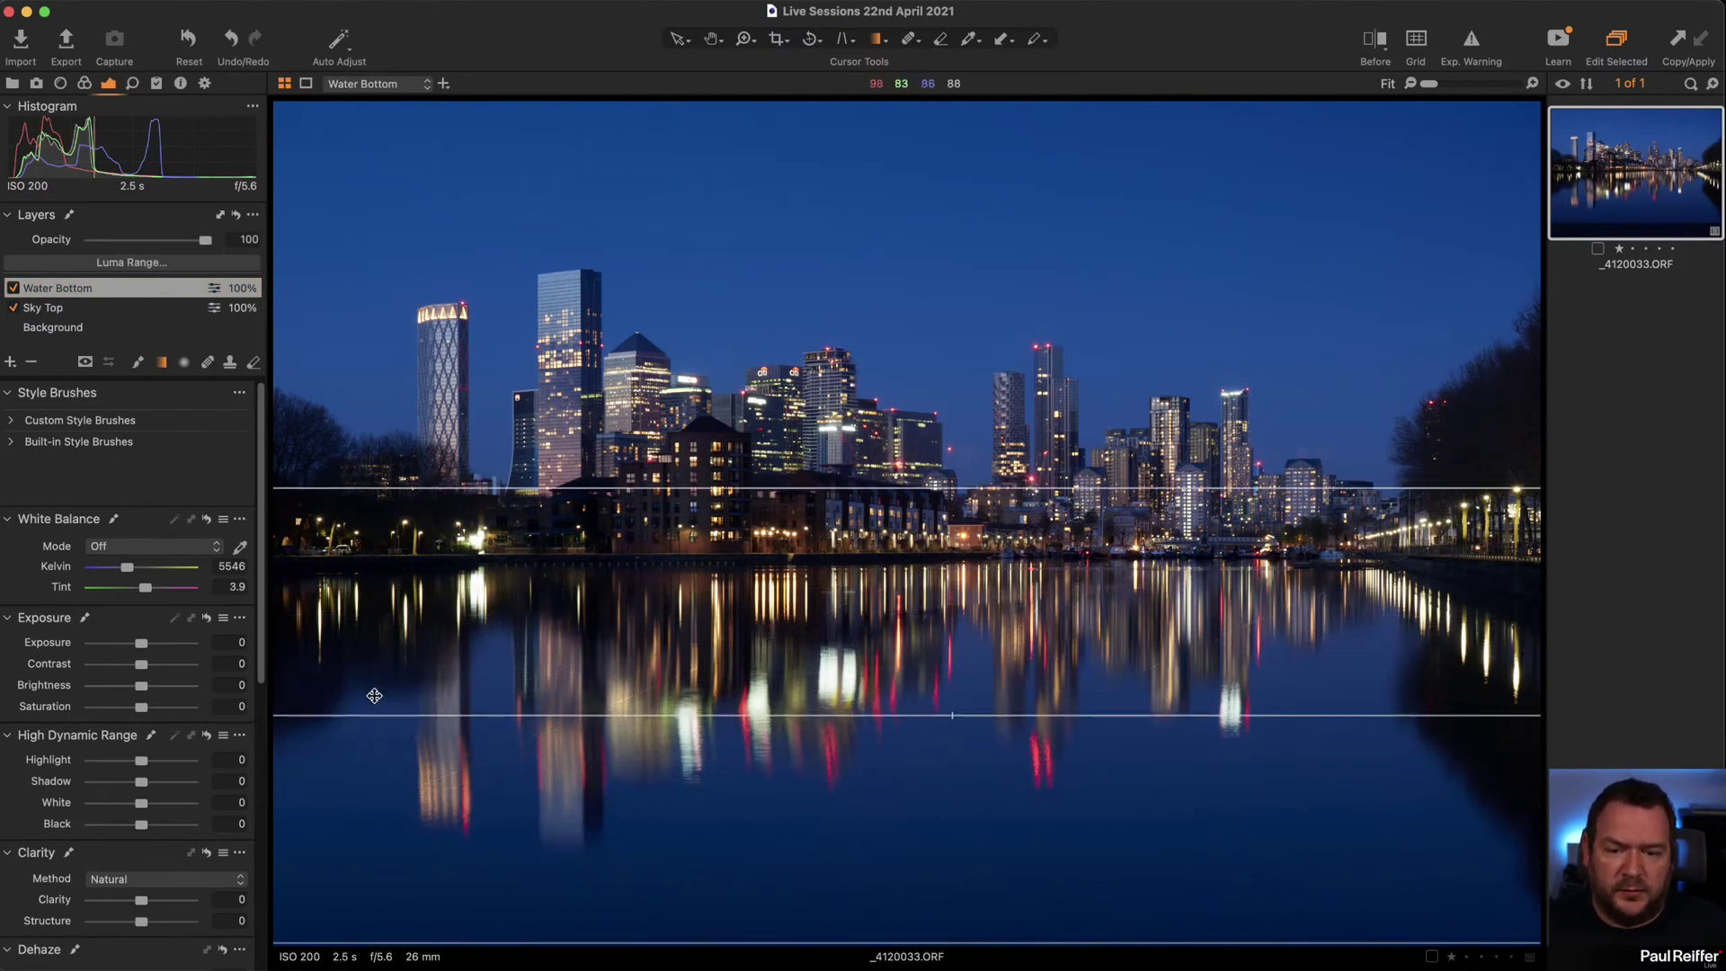
drag(147, 646, 141, 645)
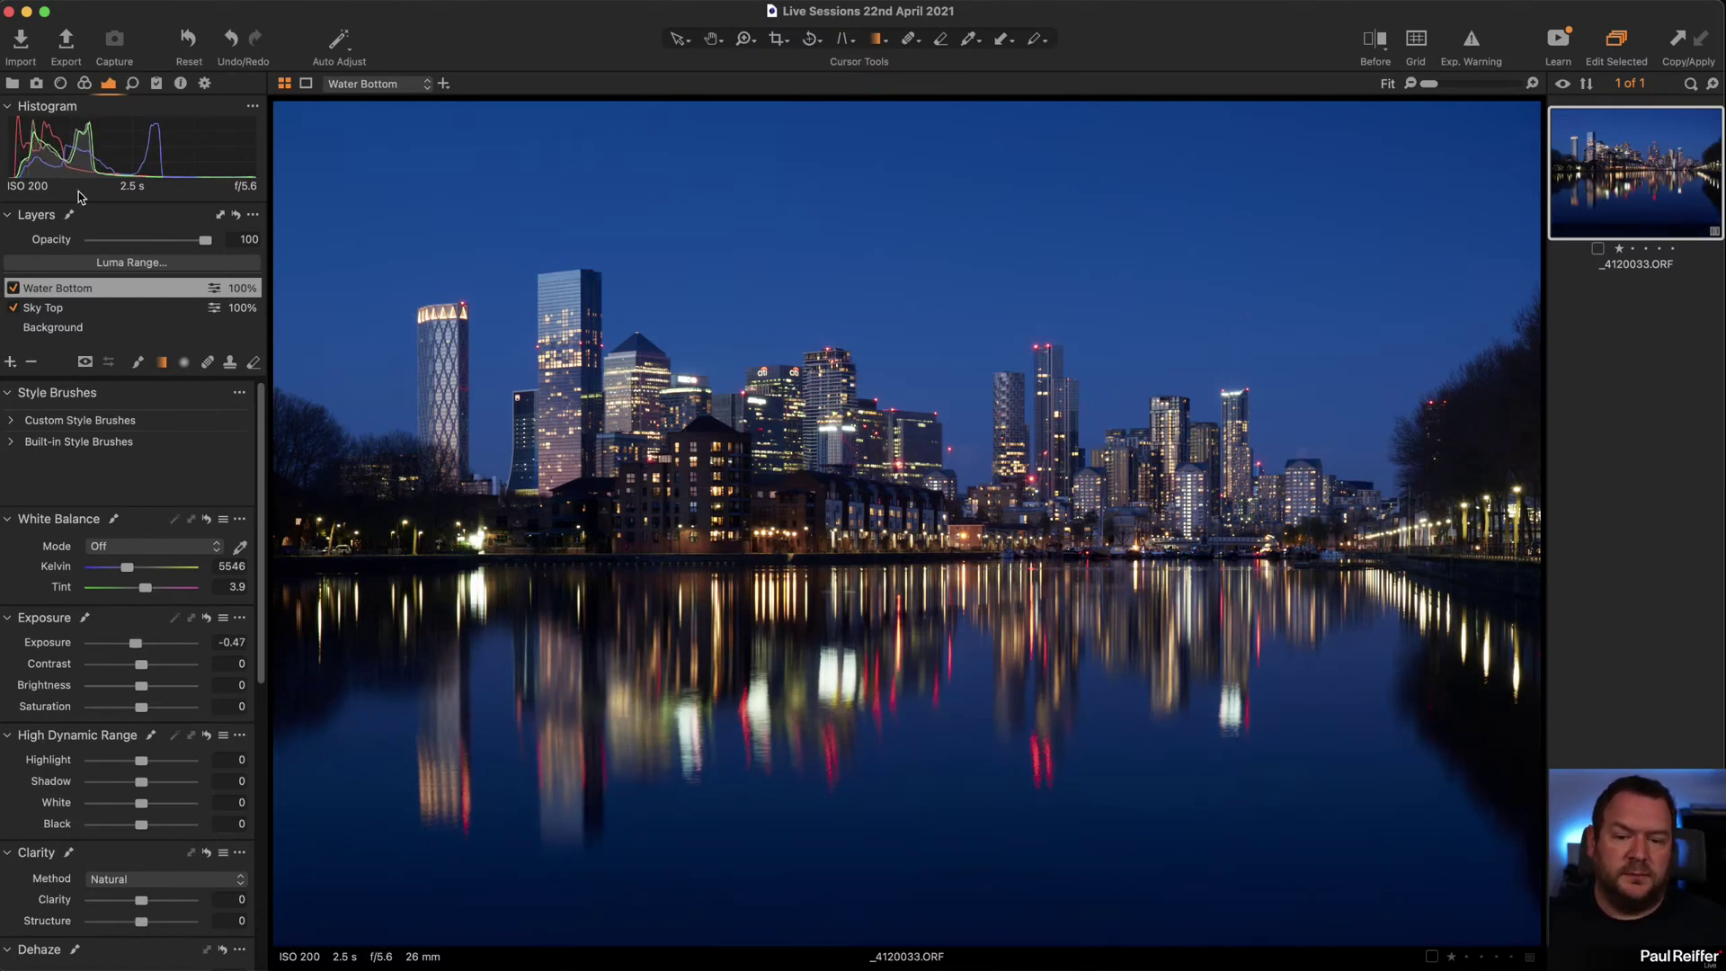
Switch the Water Bottom and Sky Top layers off and back on to compare their effect on the image.
click(11, 289)
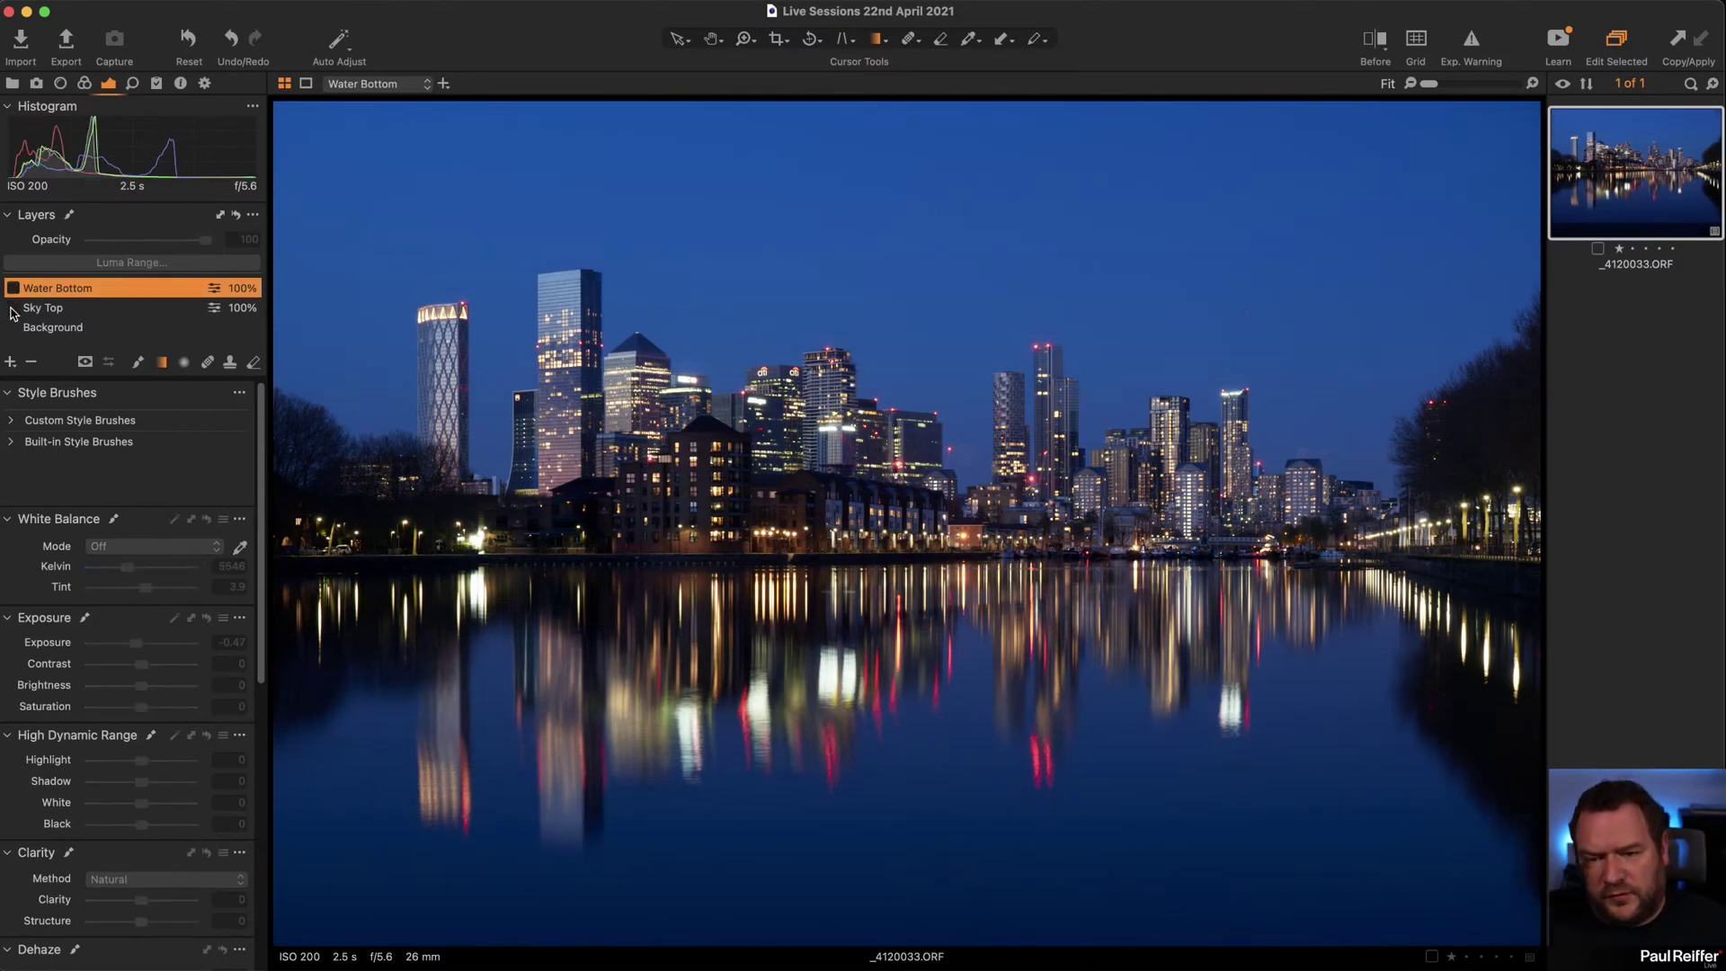
click(13, 307)
click(14, 288)
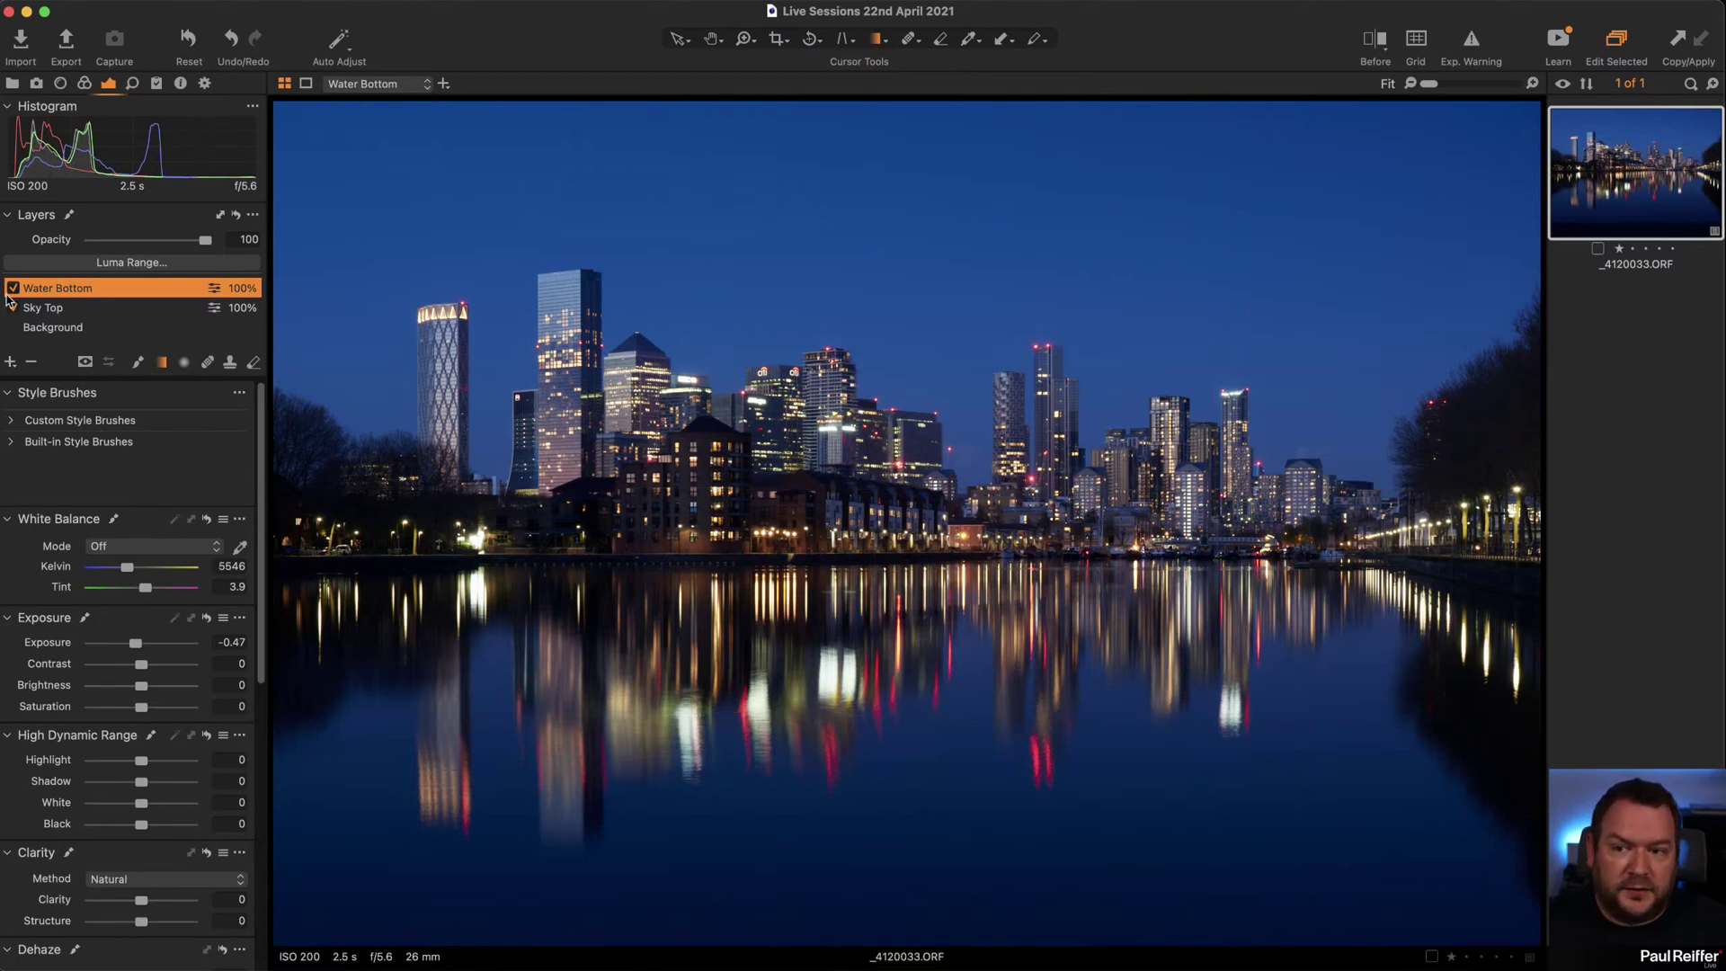
Select the Background layer and inspect the magnified water reflections and the sky above the towers for flaws.
click(86, 329)
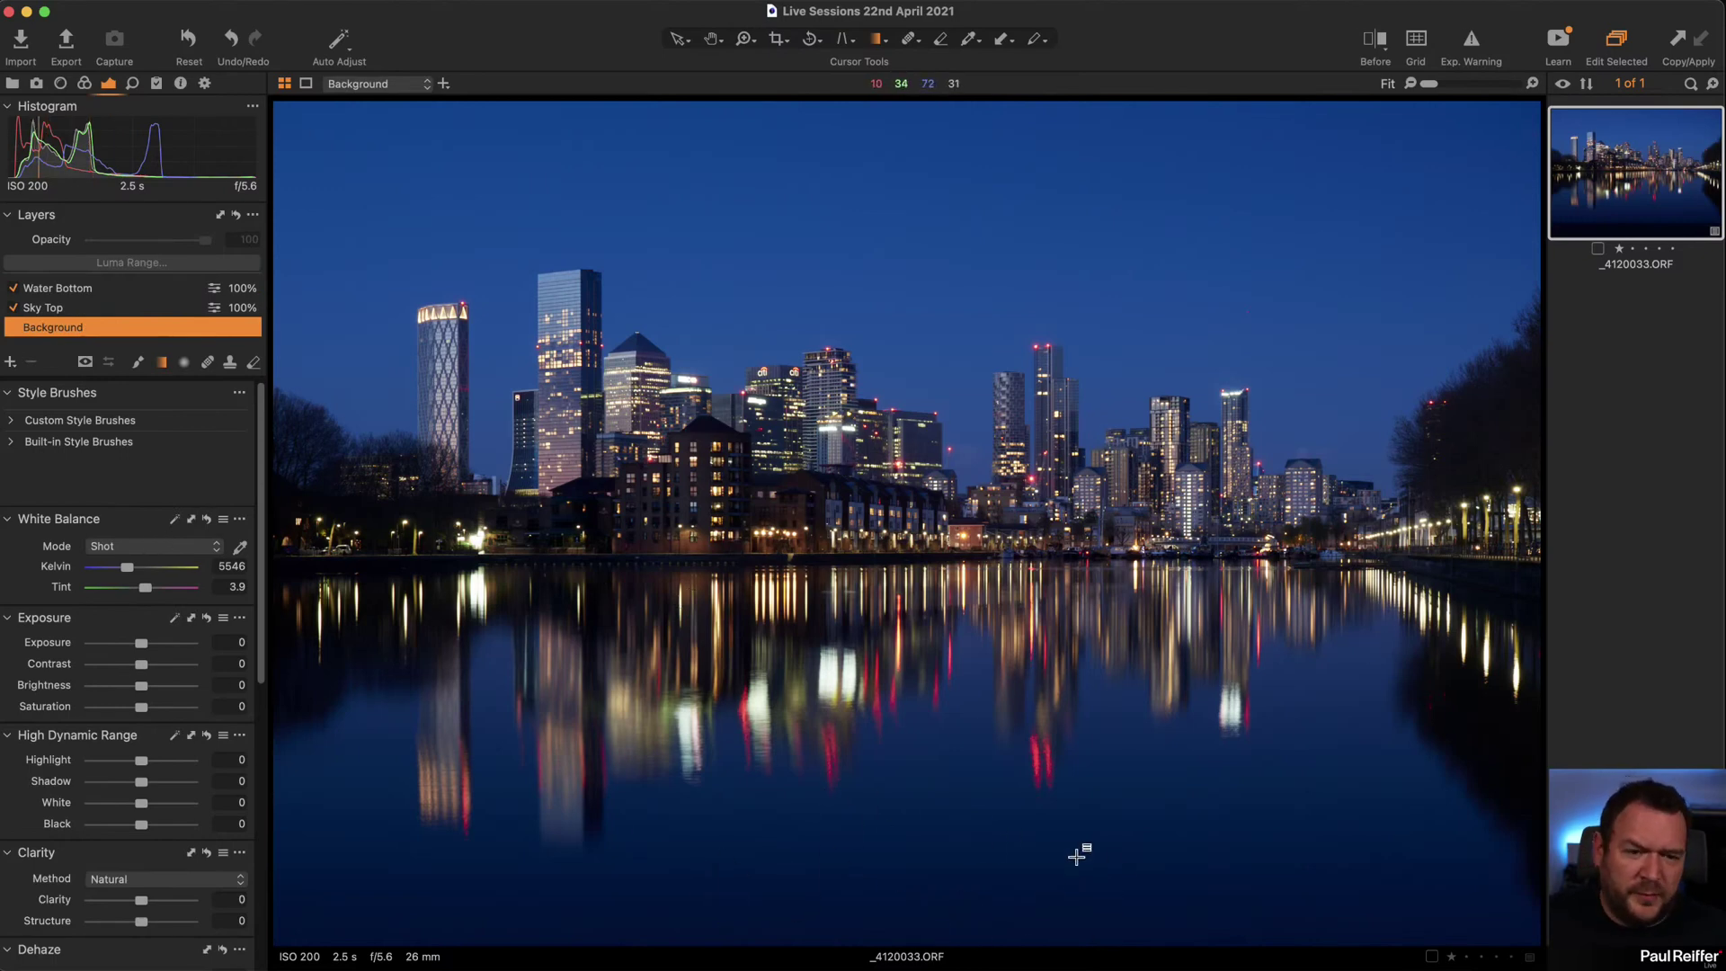
key(z)
drag(952, 732, 1252, 867)
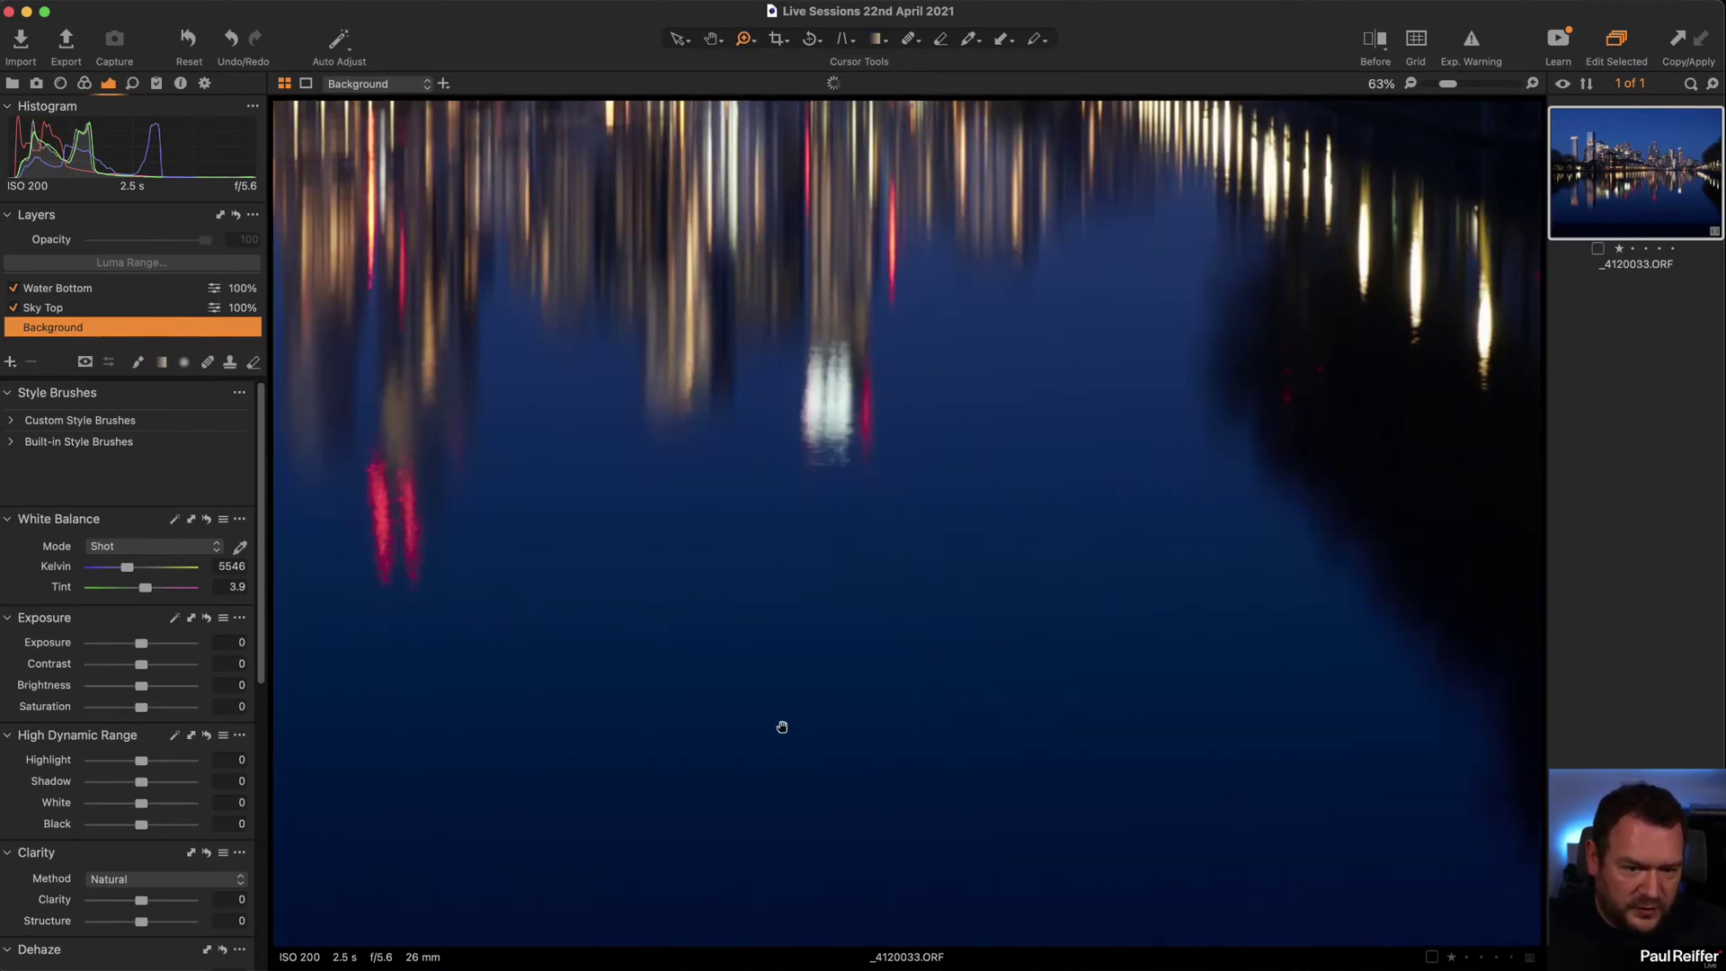
drag(782, 725, 1429, 634)
drag(720, 670, 1236, 663)
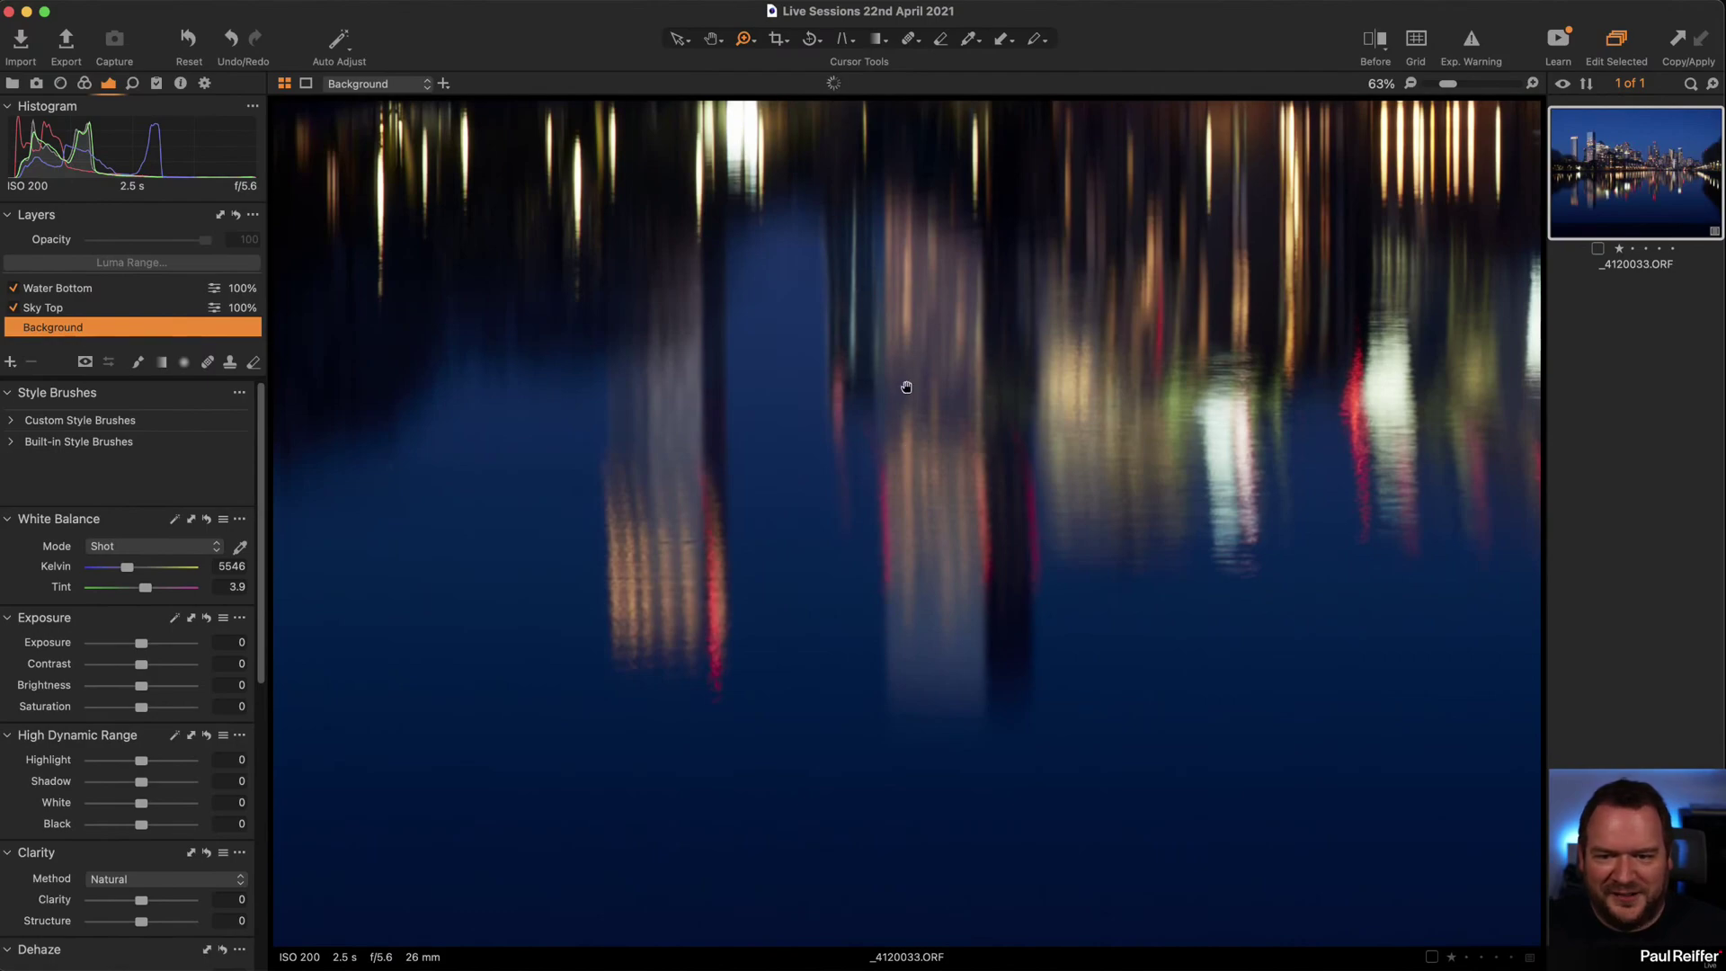
scroll(909, 385, up, 15)
drag(1214, 449, 377, 539)
scroll(393, 550, down, 5)
scroll(393, 550, left, 5)
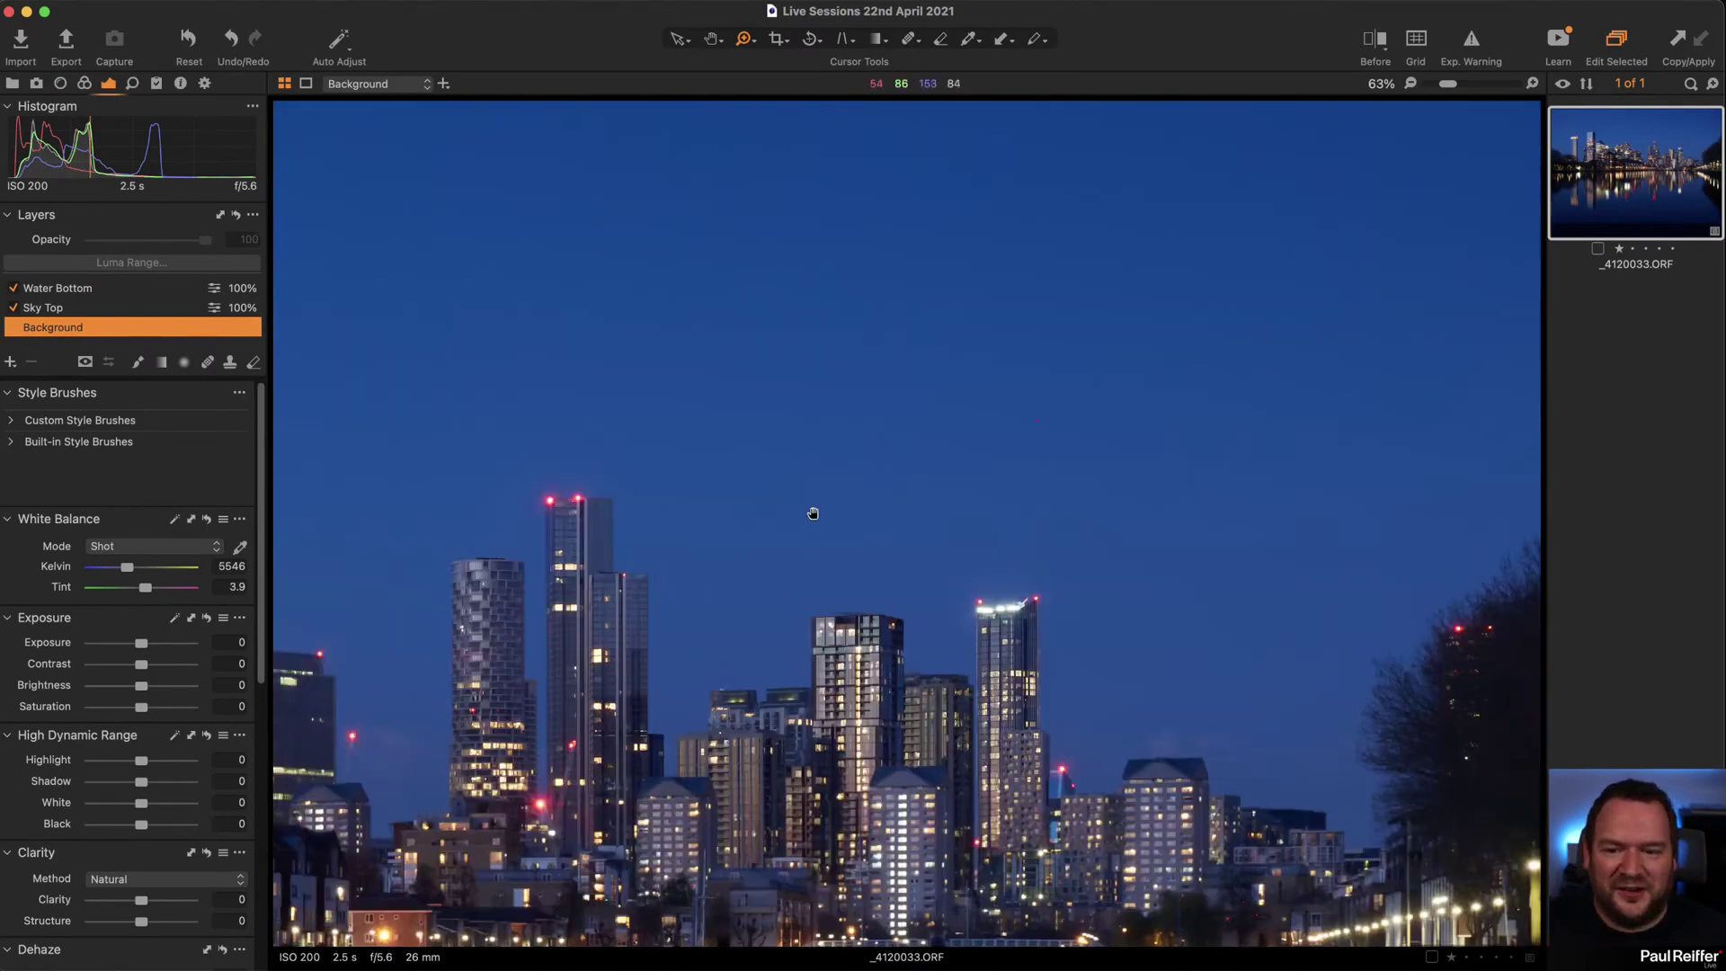
scroll(1306, 249, up, 5)
scroll(1305, 249, right, 7)
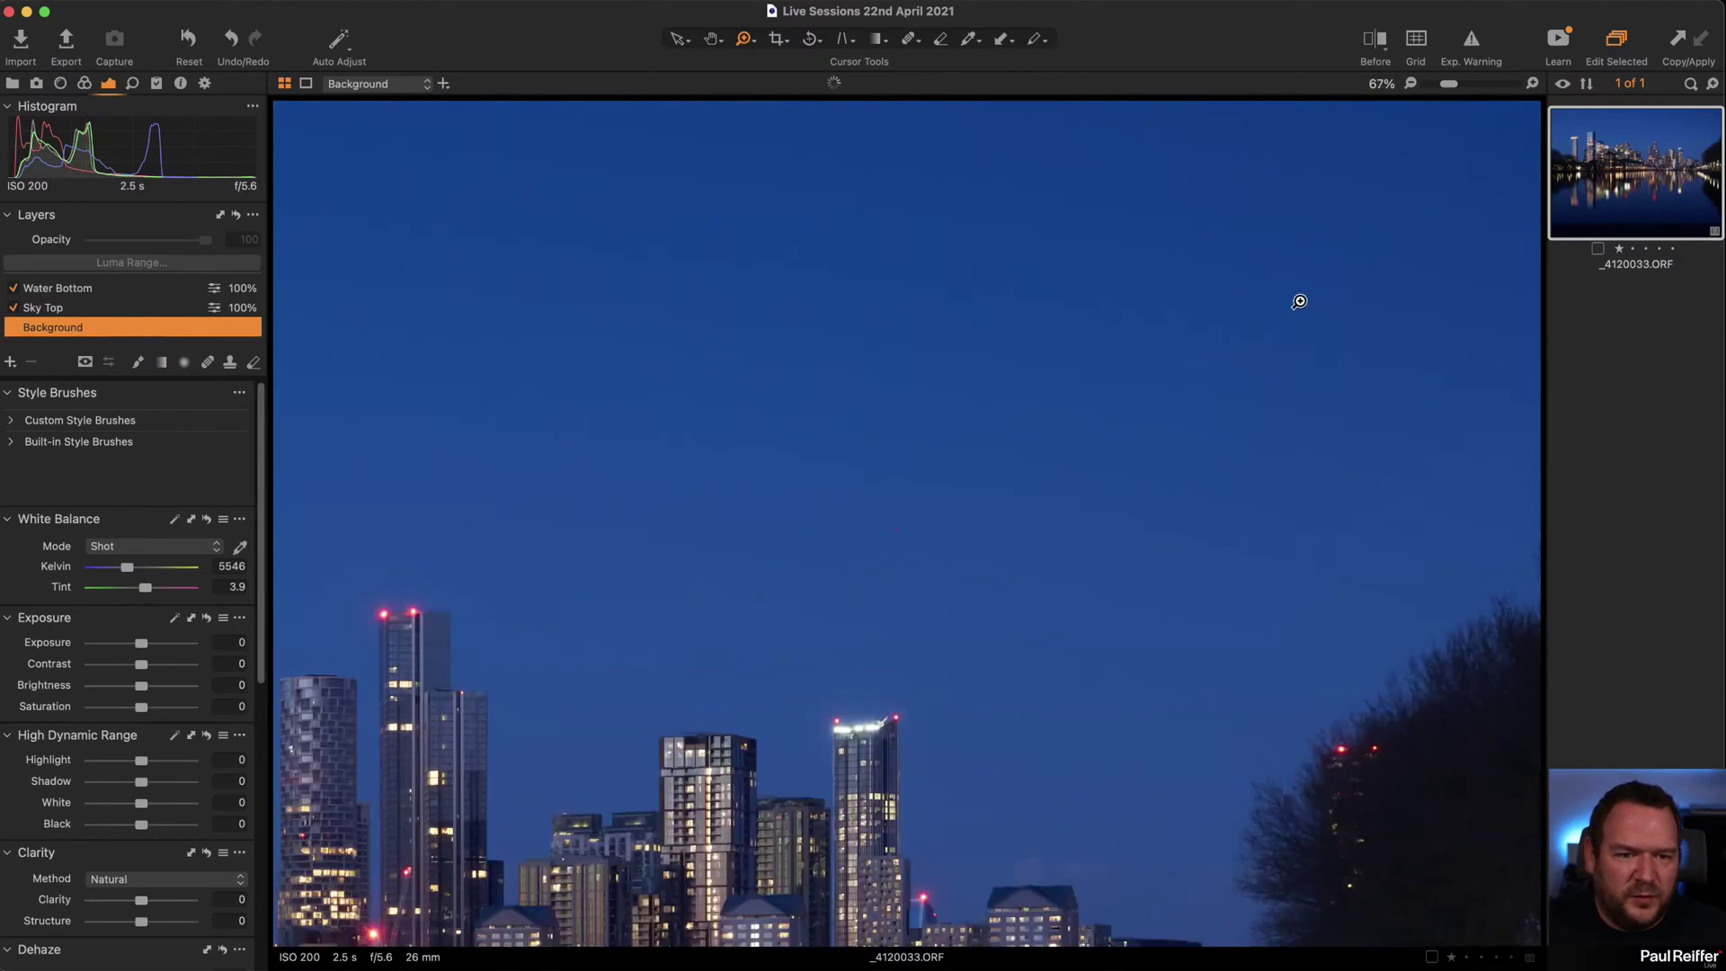
Examine the red speck in the sky above the towers at several magnifications.
click(879, 525)
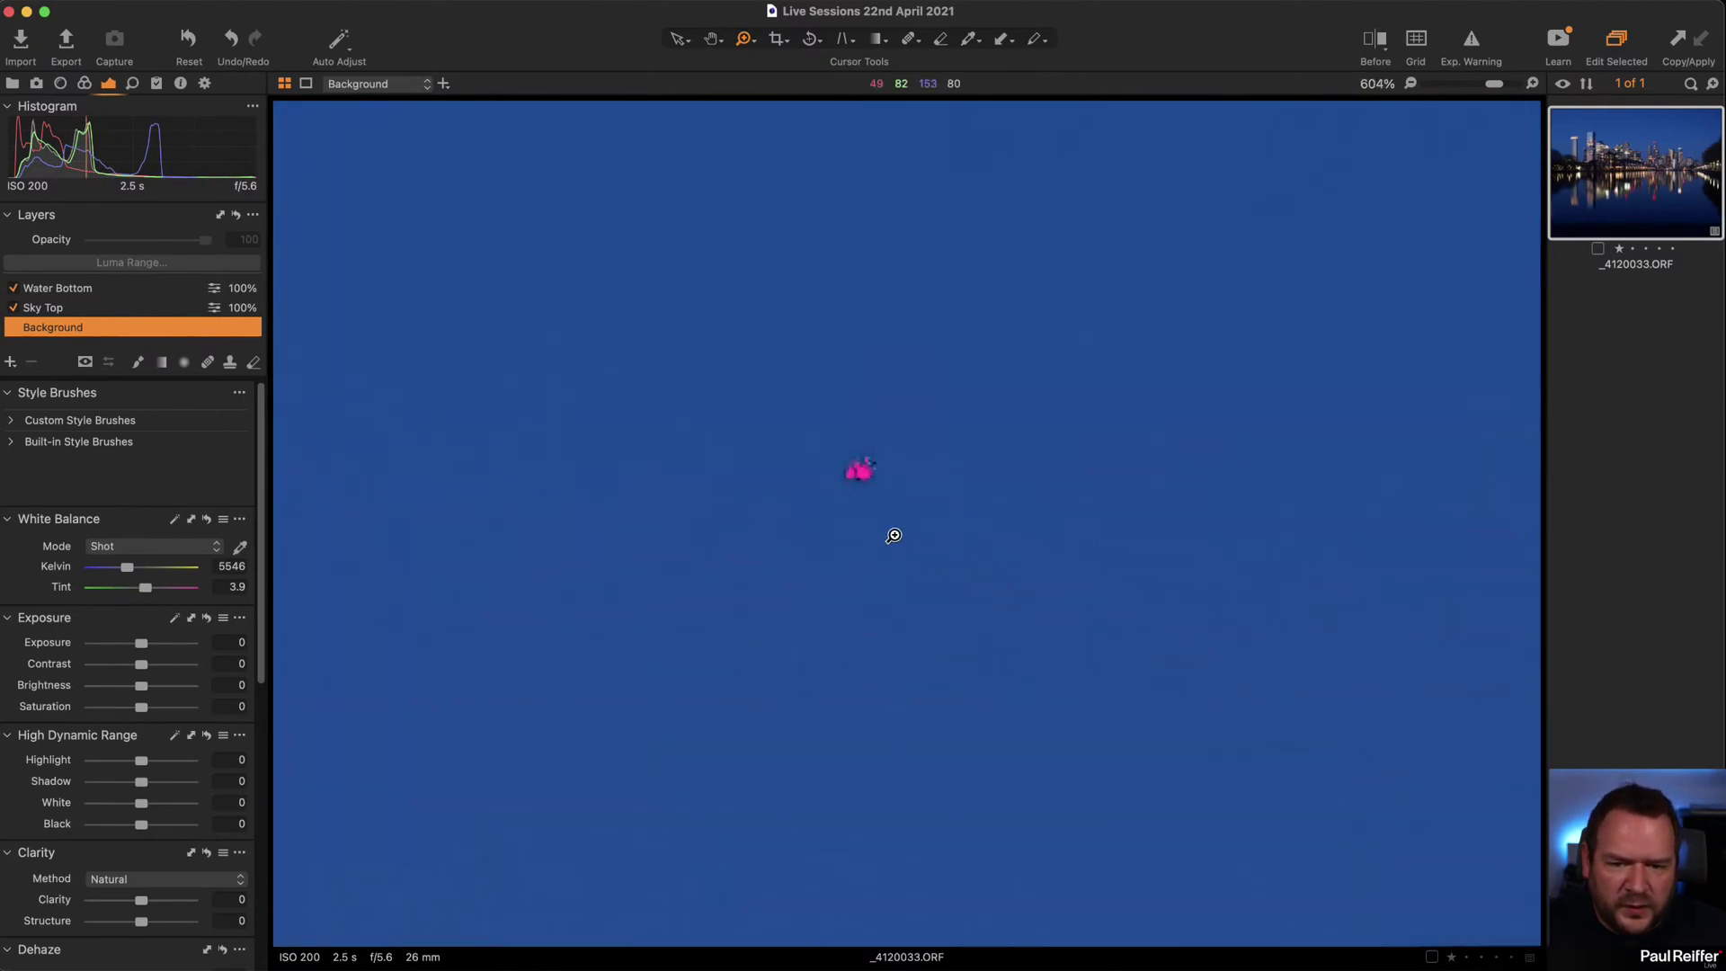
alt+click(911, 466)
alt+click(910, 466)
alt+click(924, 577)
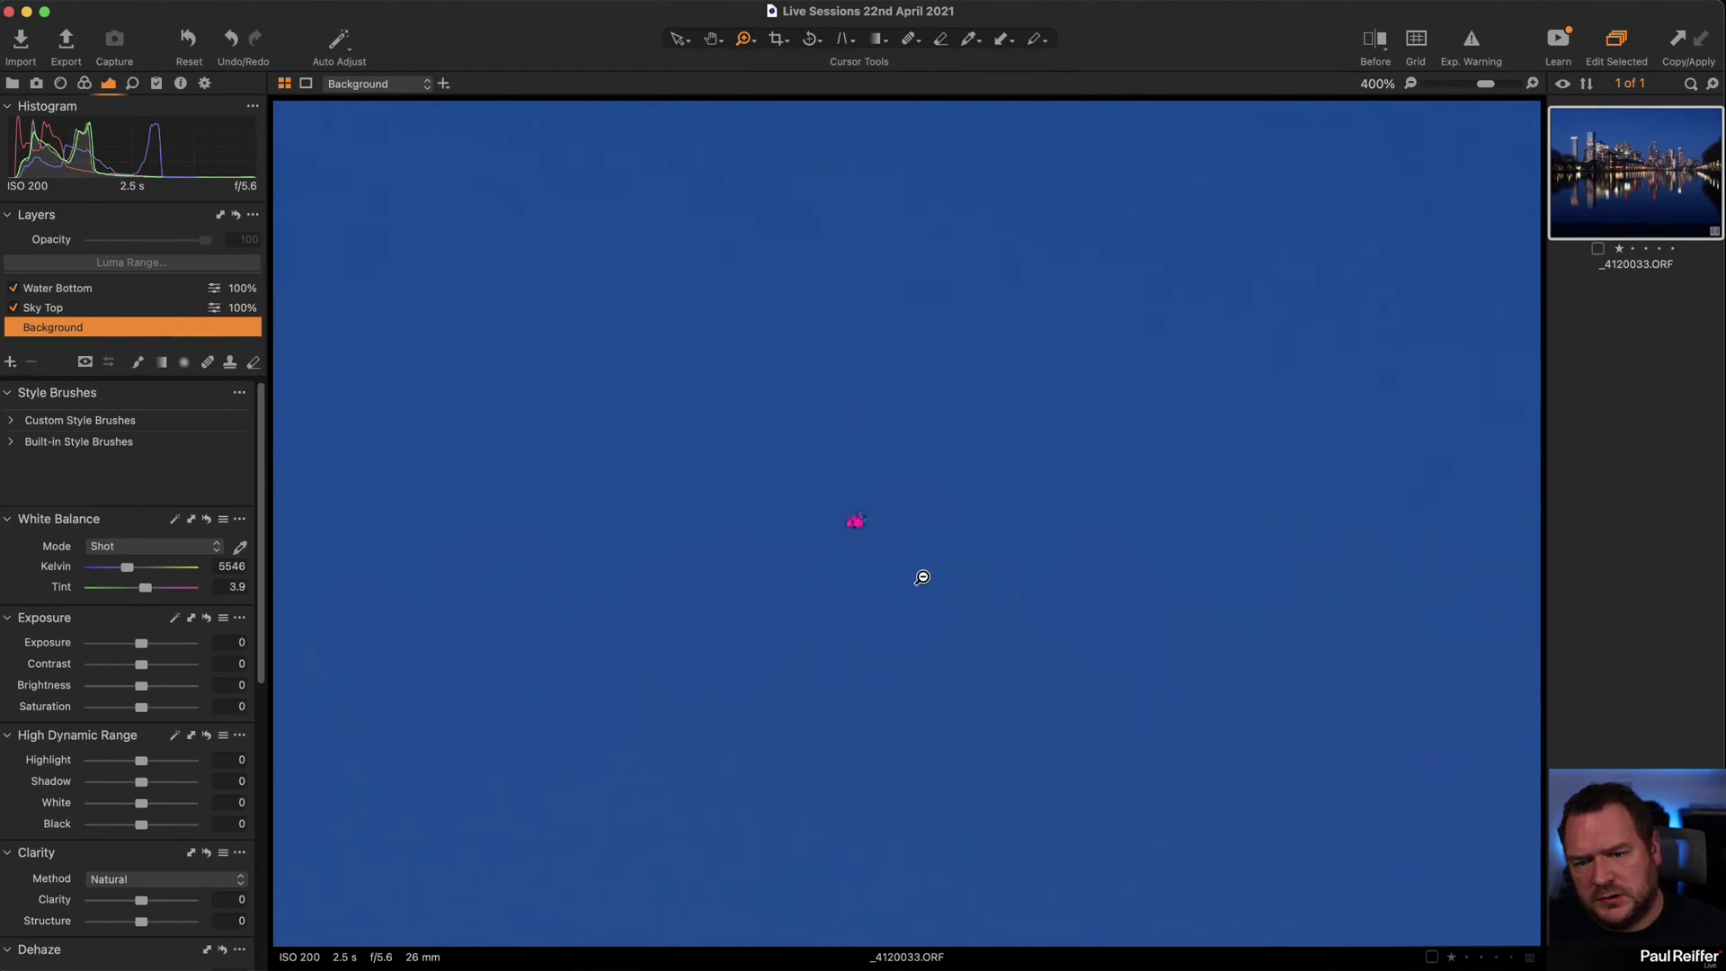
alt+click(886, 552)
alt+click(962, 483)
alt+click(962, 484)
alt+click(890, 589)
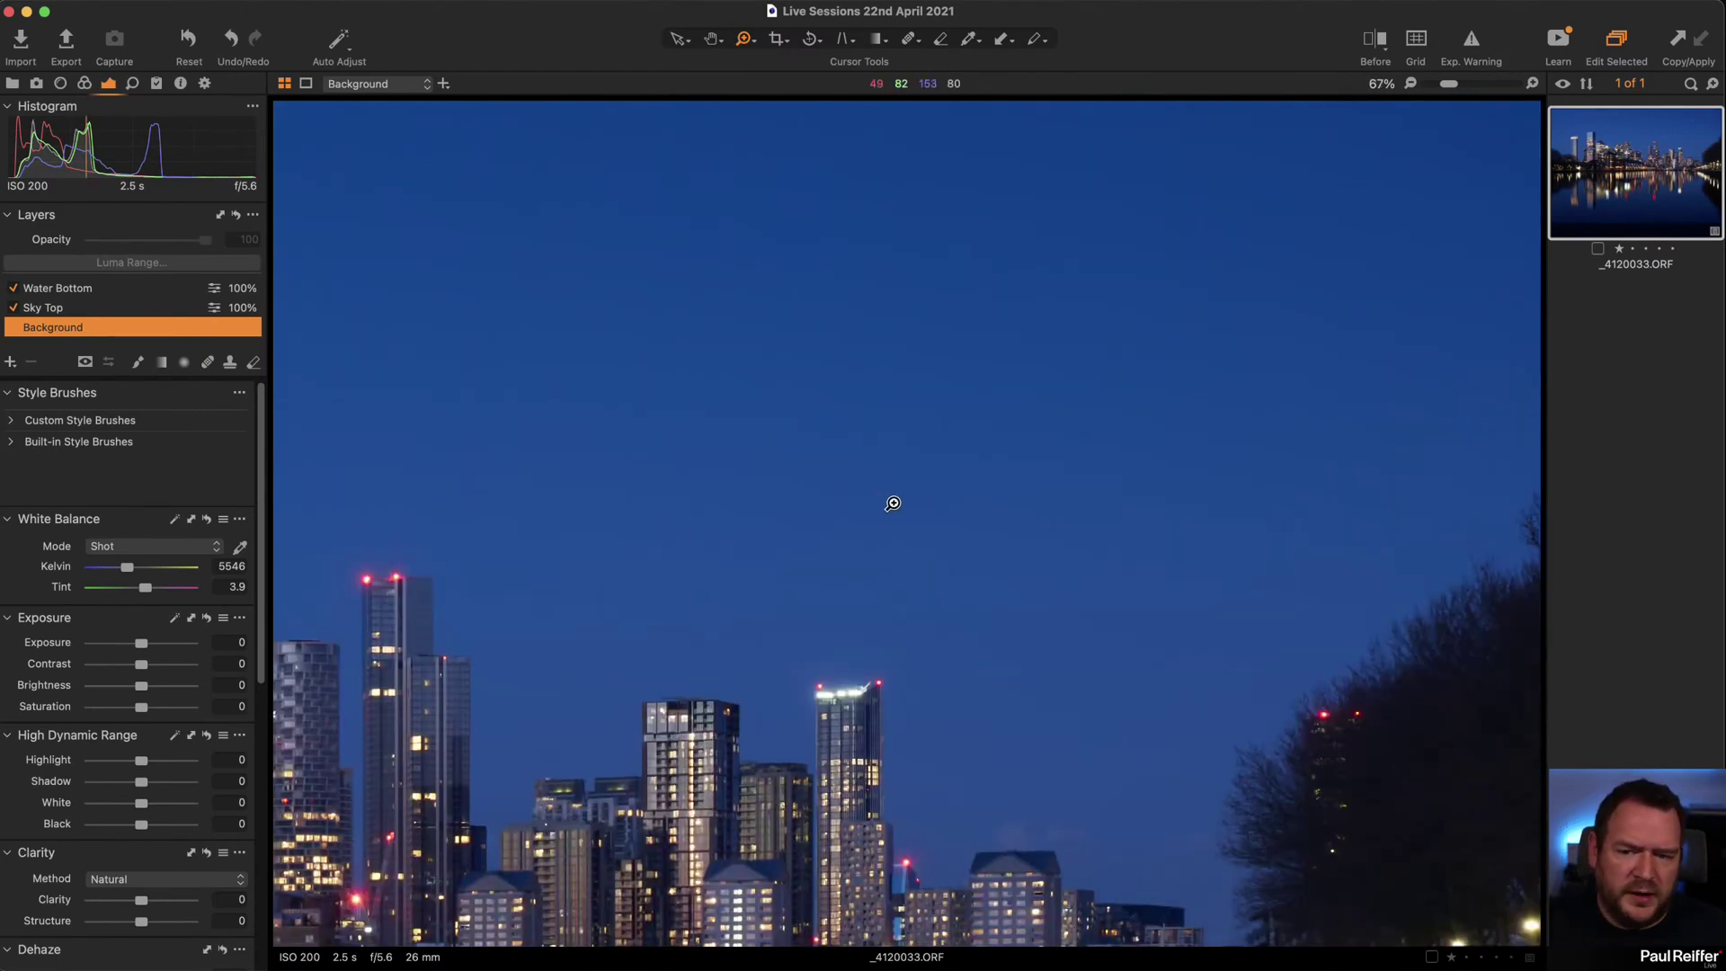
Try Single Pixel noise reduction at 100 on the red sky speck, and return it to 0.
click(133, 85)
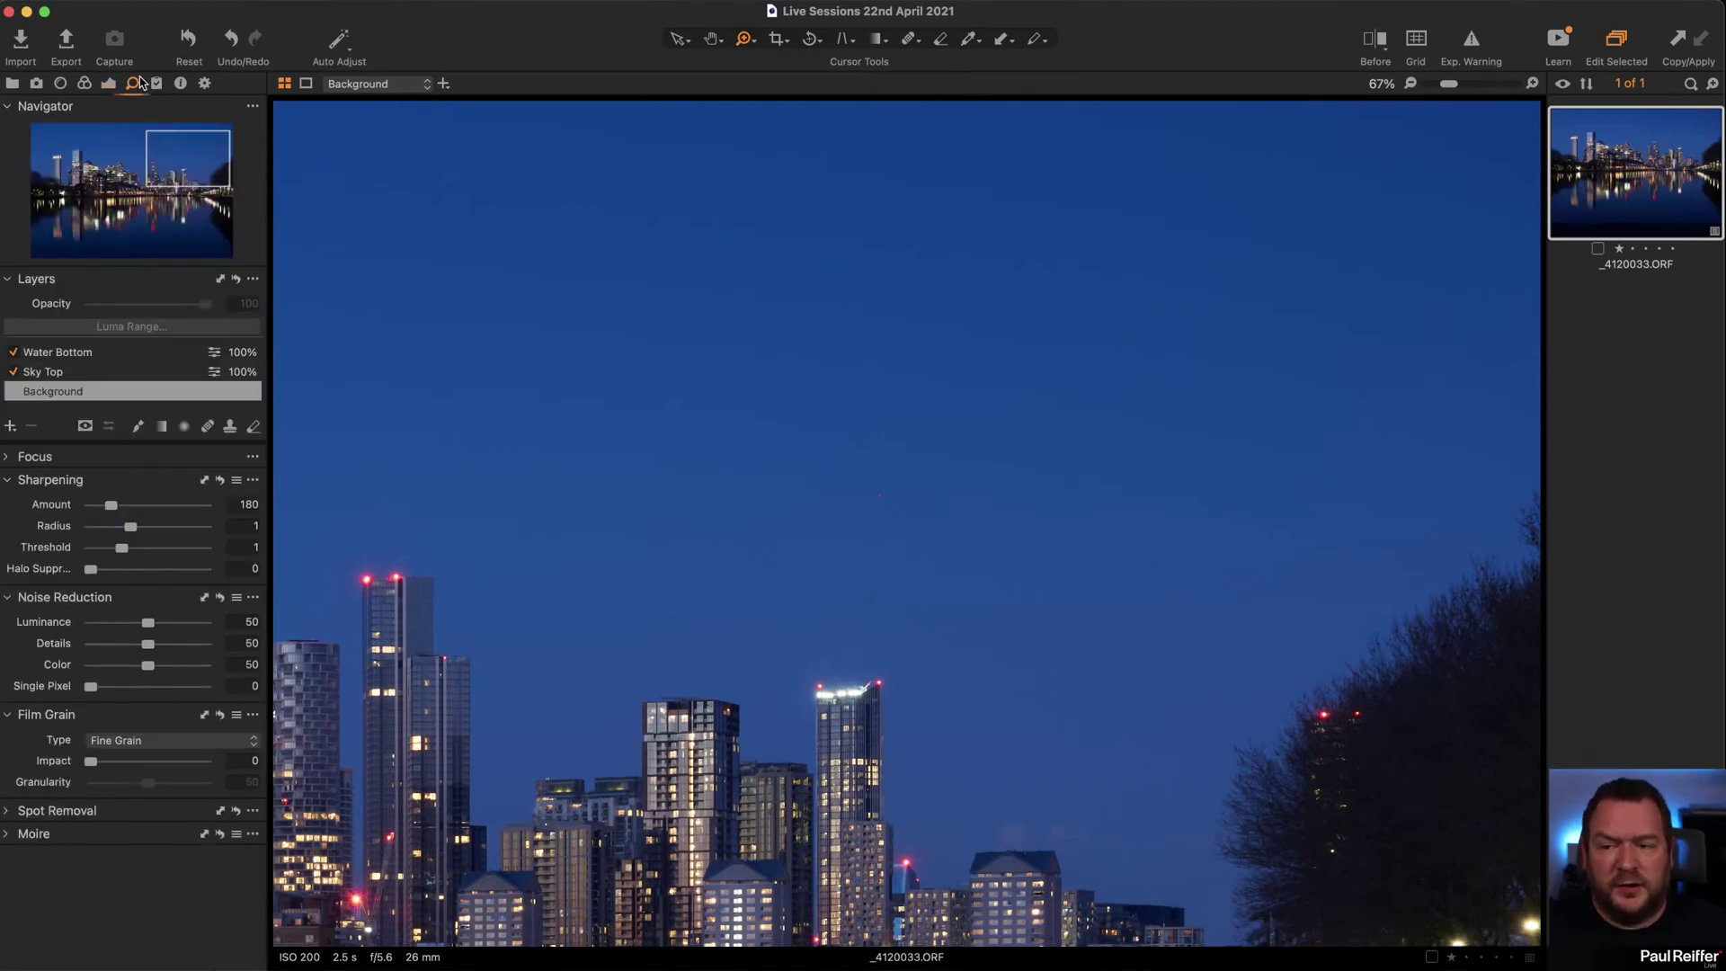
click(8, 457)
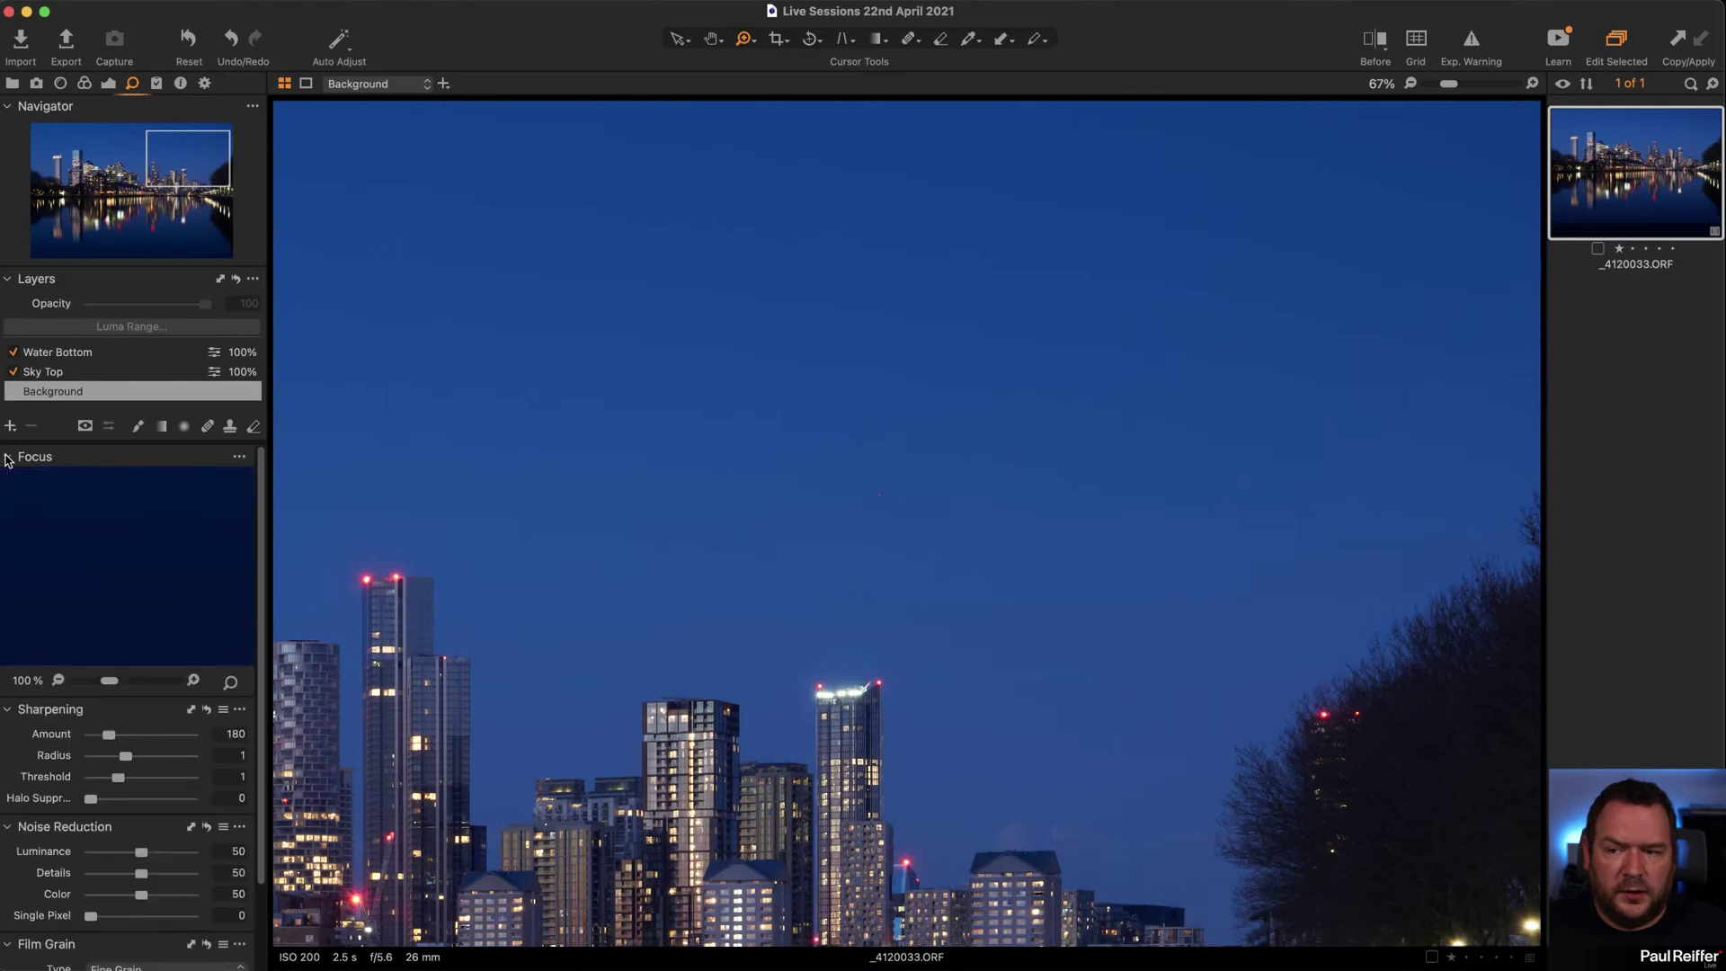
click(8, 459)
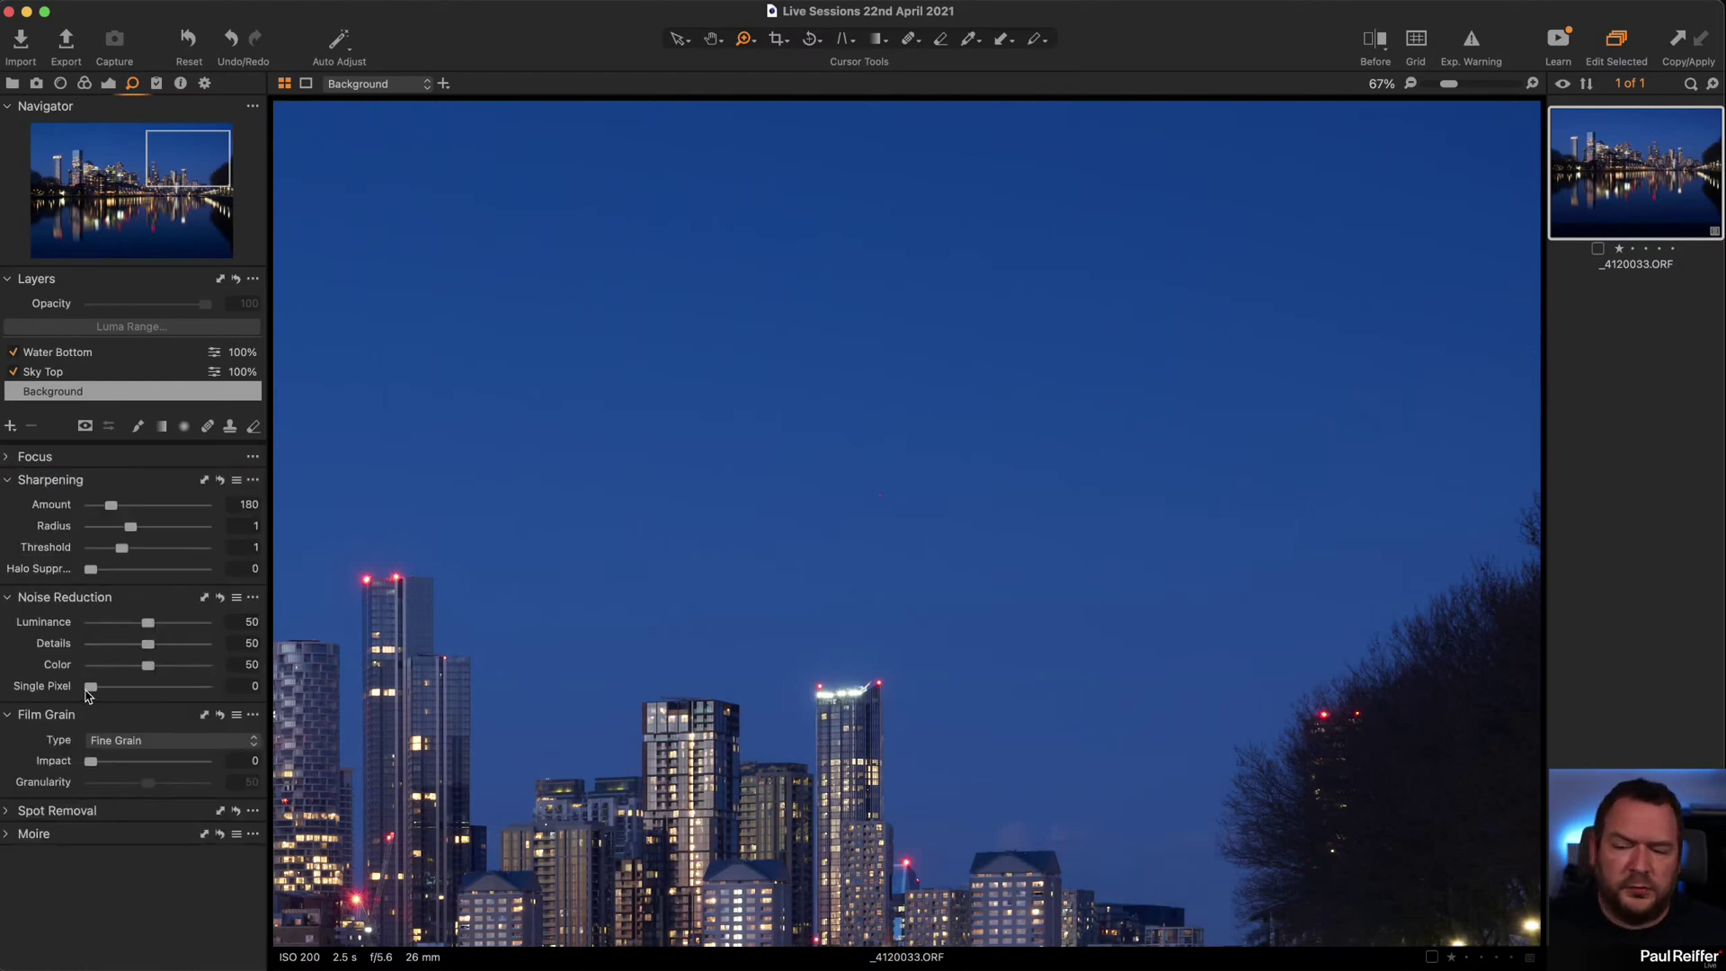
drag(91, 690, 265, 699)
click(890, 495)
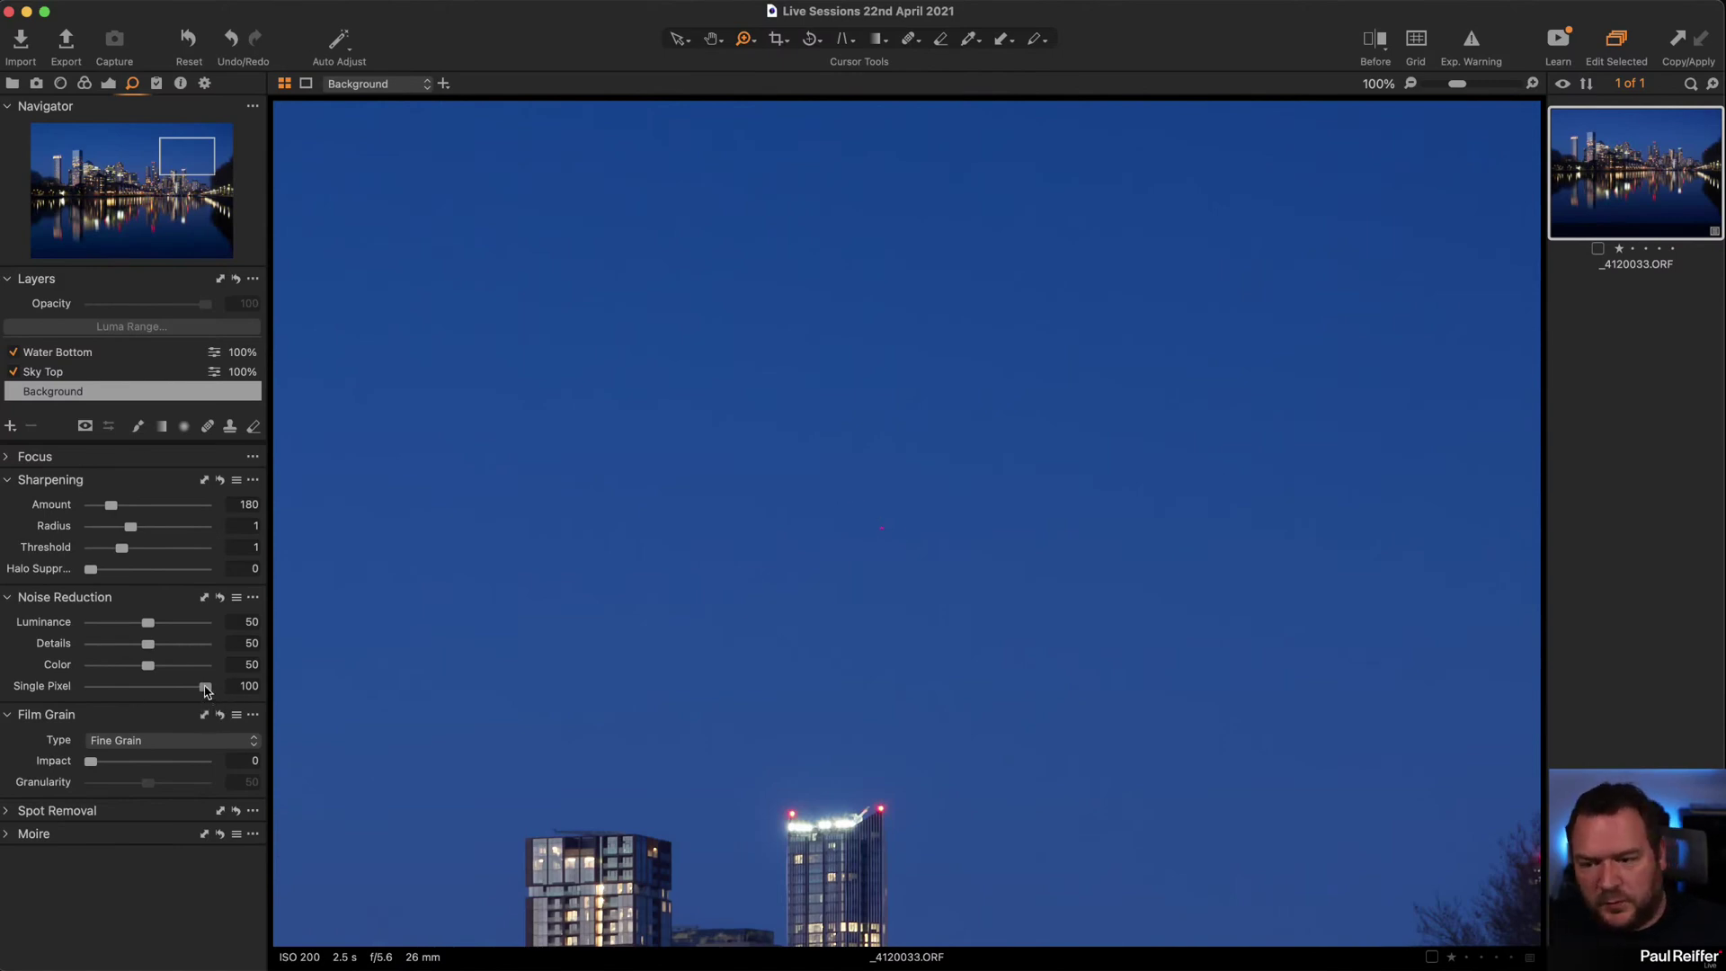
drag(205, 685, 75, 687)
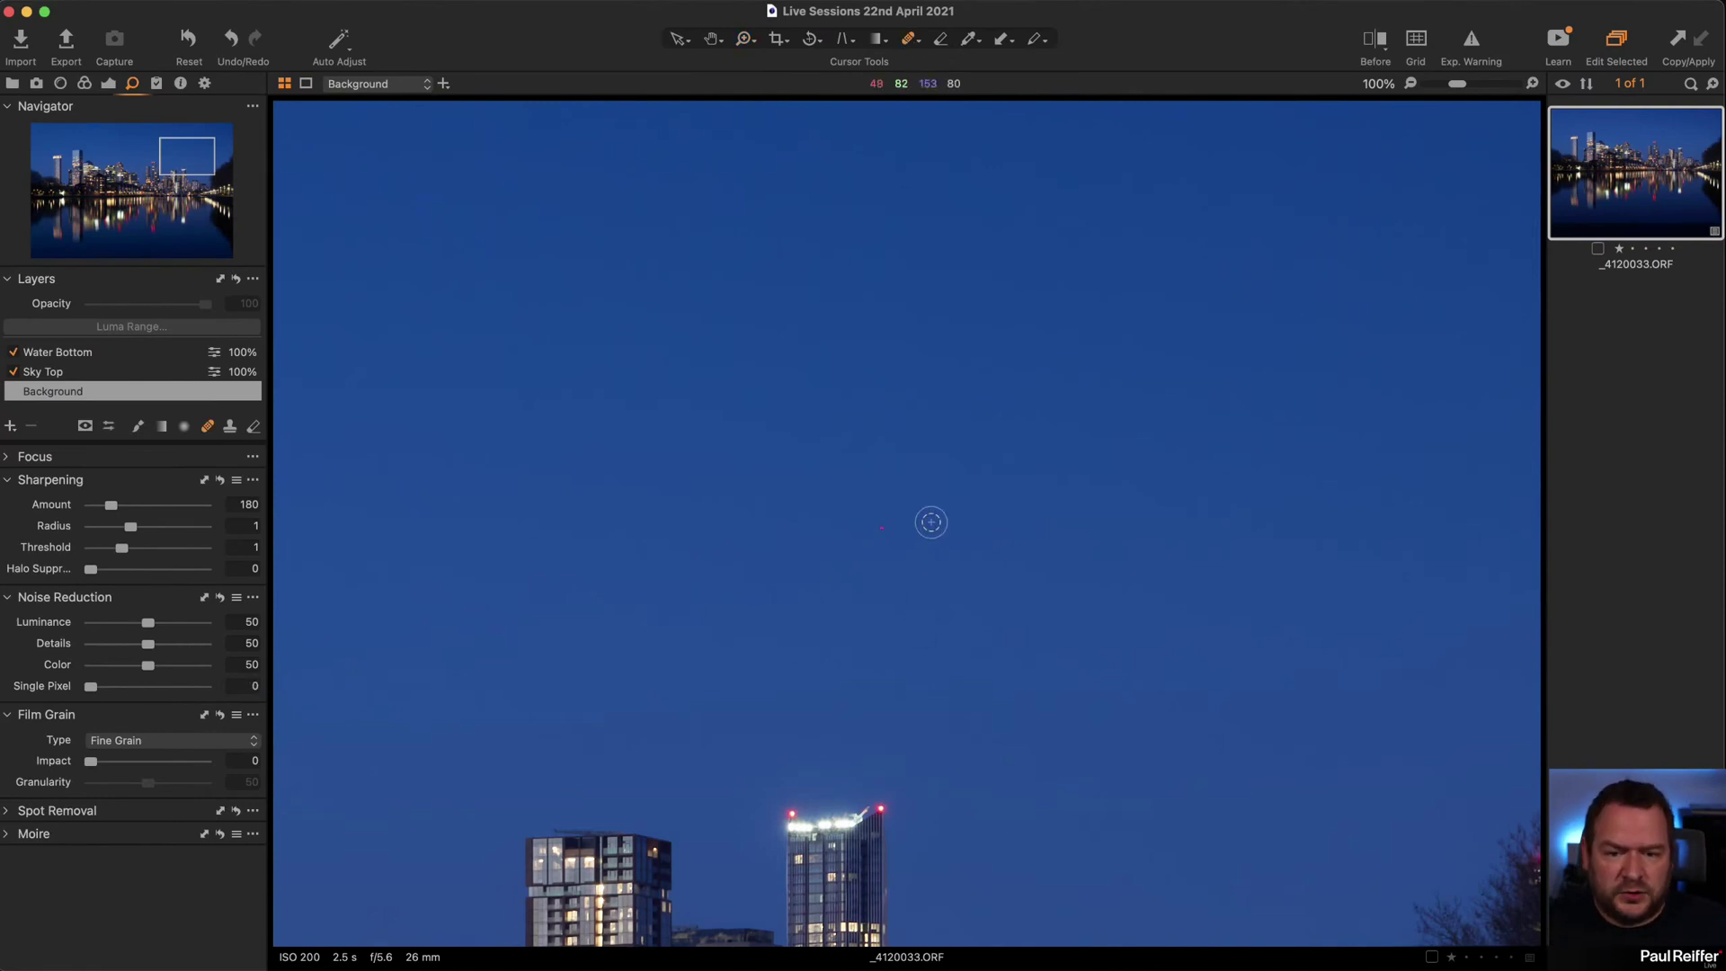
Heal the red speck in the sky and move its source point slightly farther away over clean sky.
click(881, 528)
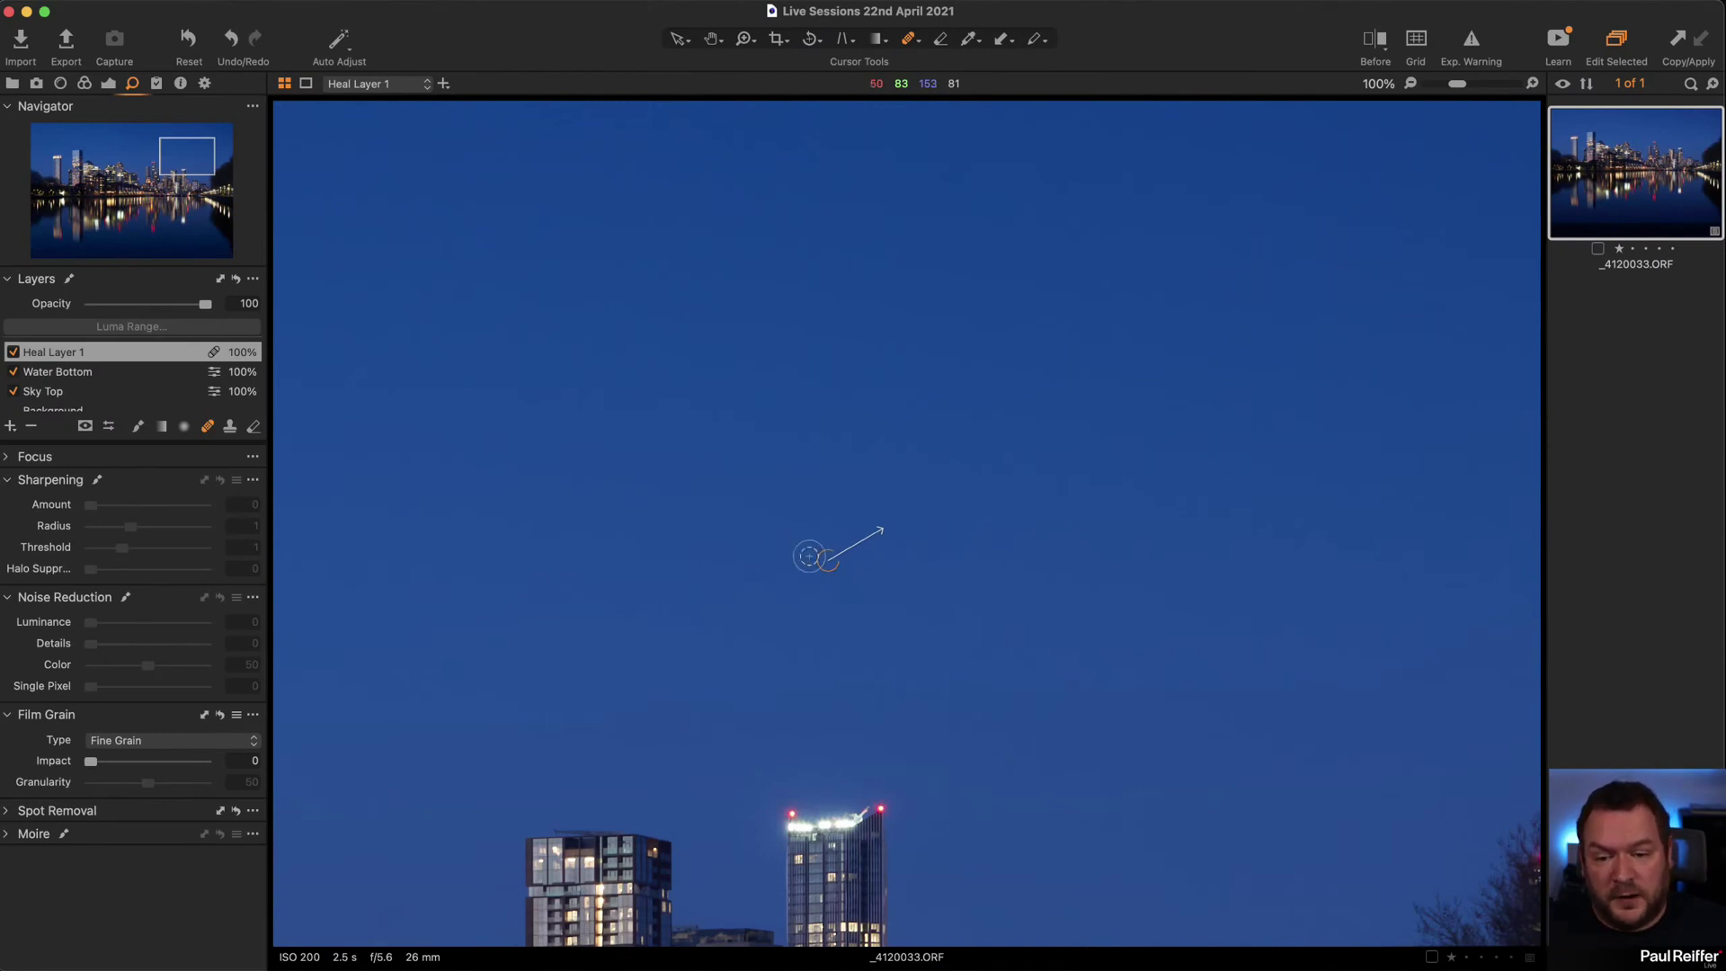
mouse_move(825, 559)
mouse_down()
mouse_move(713, 481)
mouse_move(809, 566)
mouse_move(797, 560)
mouse_up()
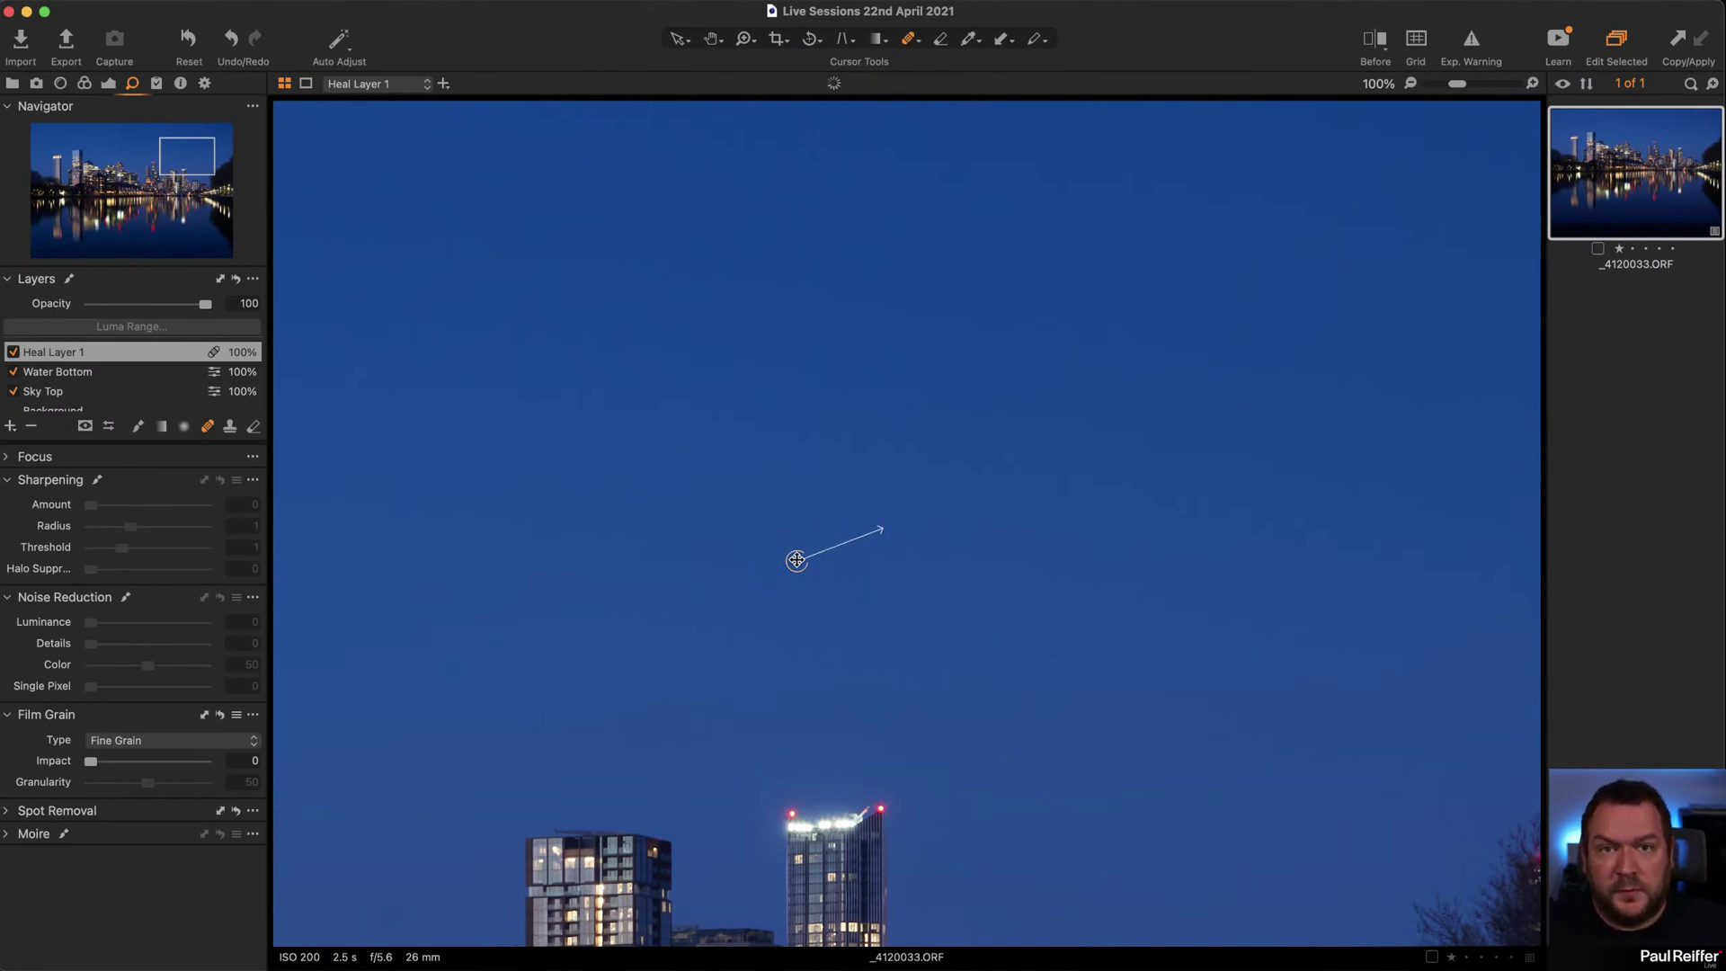
Try a second heal in the sky above the trees with a manually chosen source point, and delete it.
click(1277, 438)
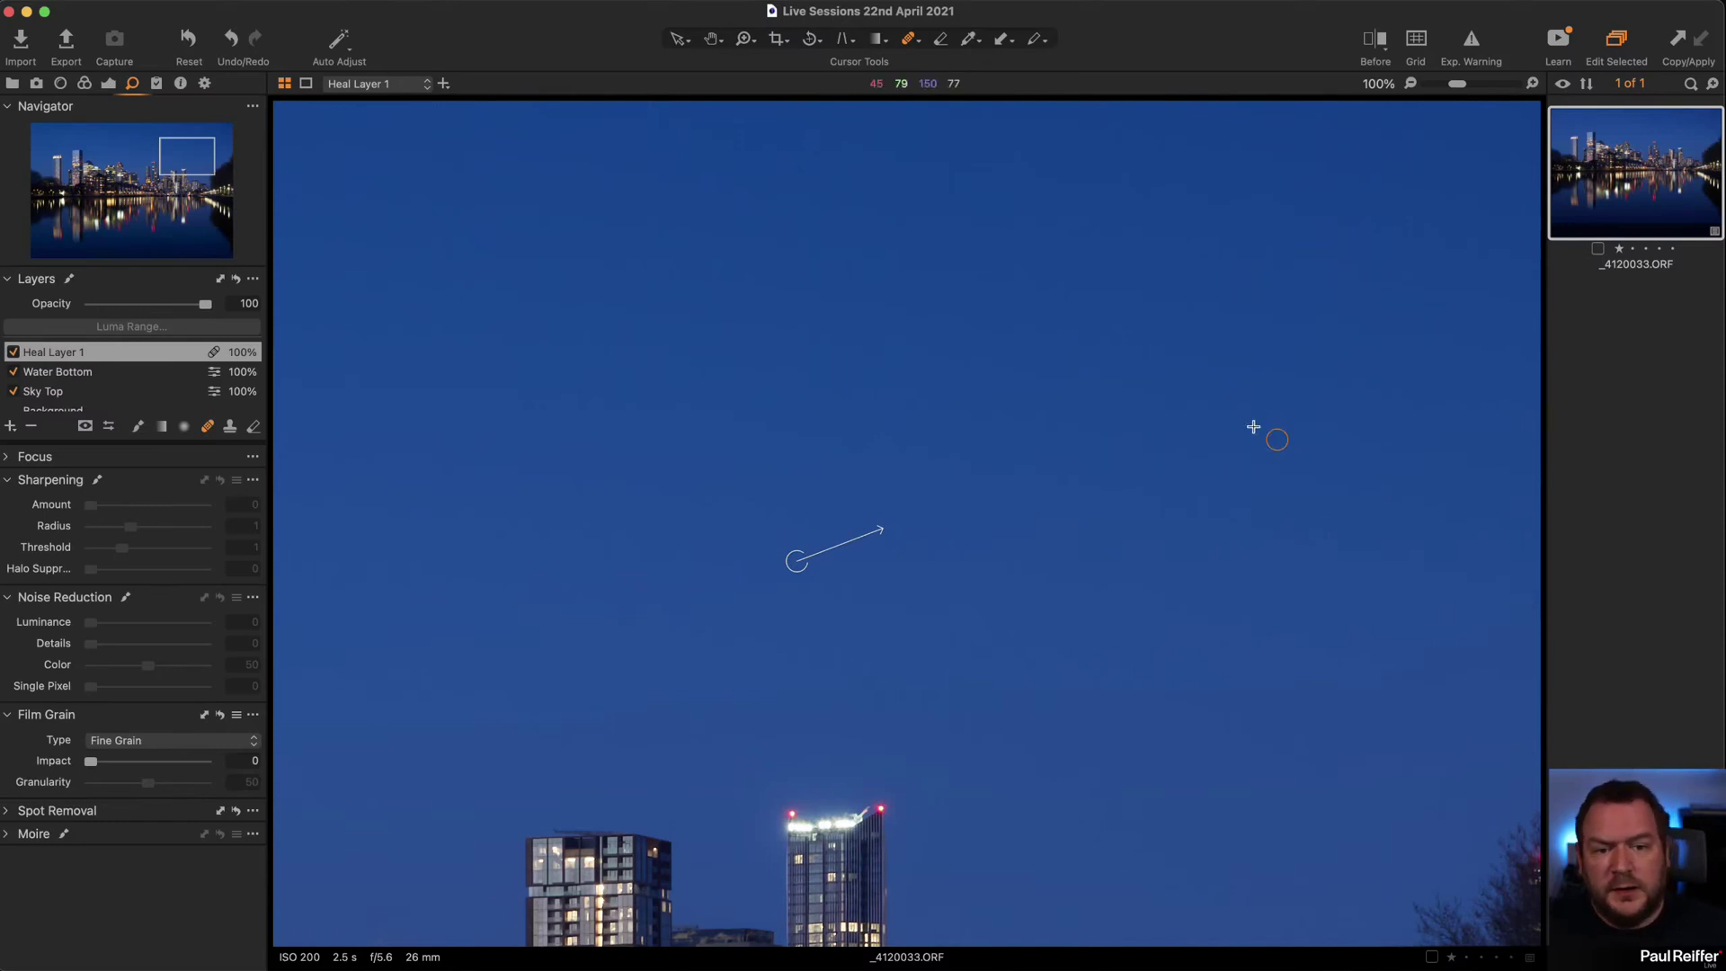
click(1197, 298)
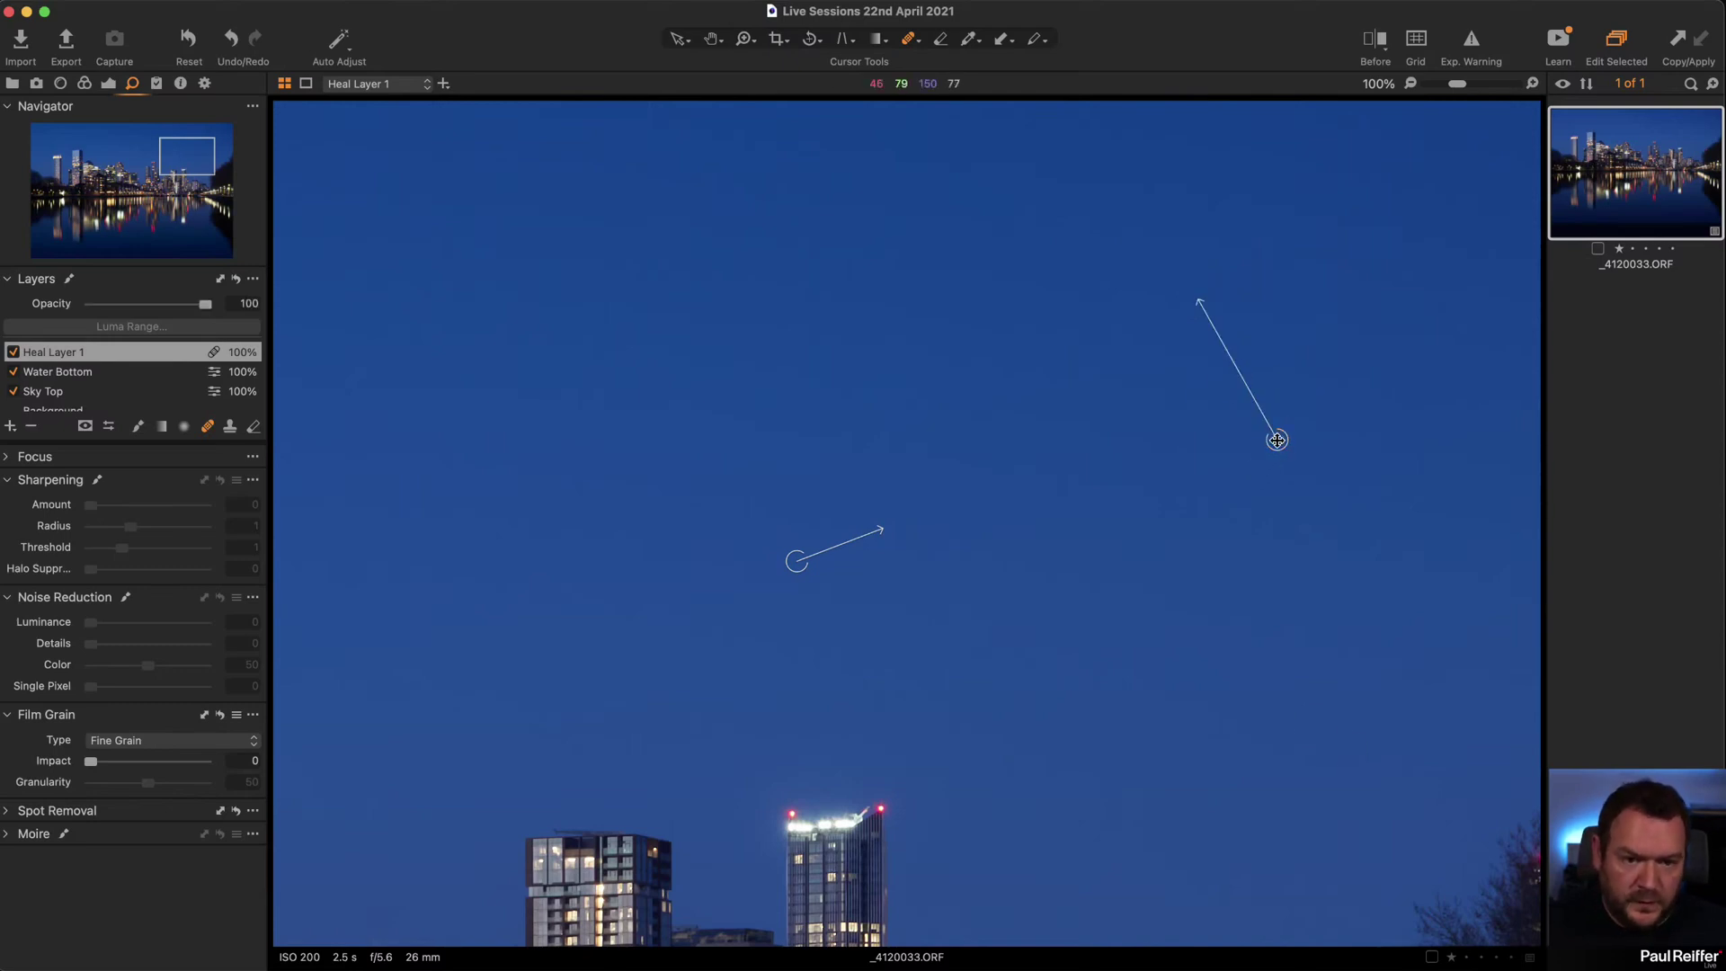
key(Delete)
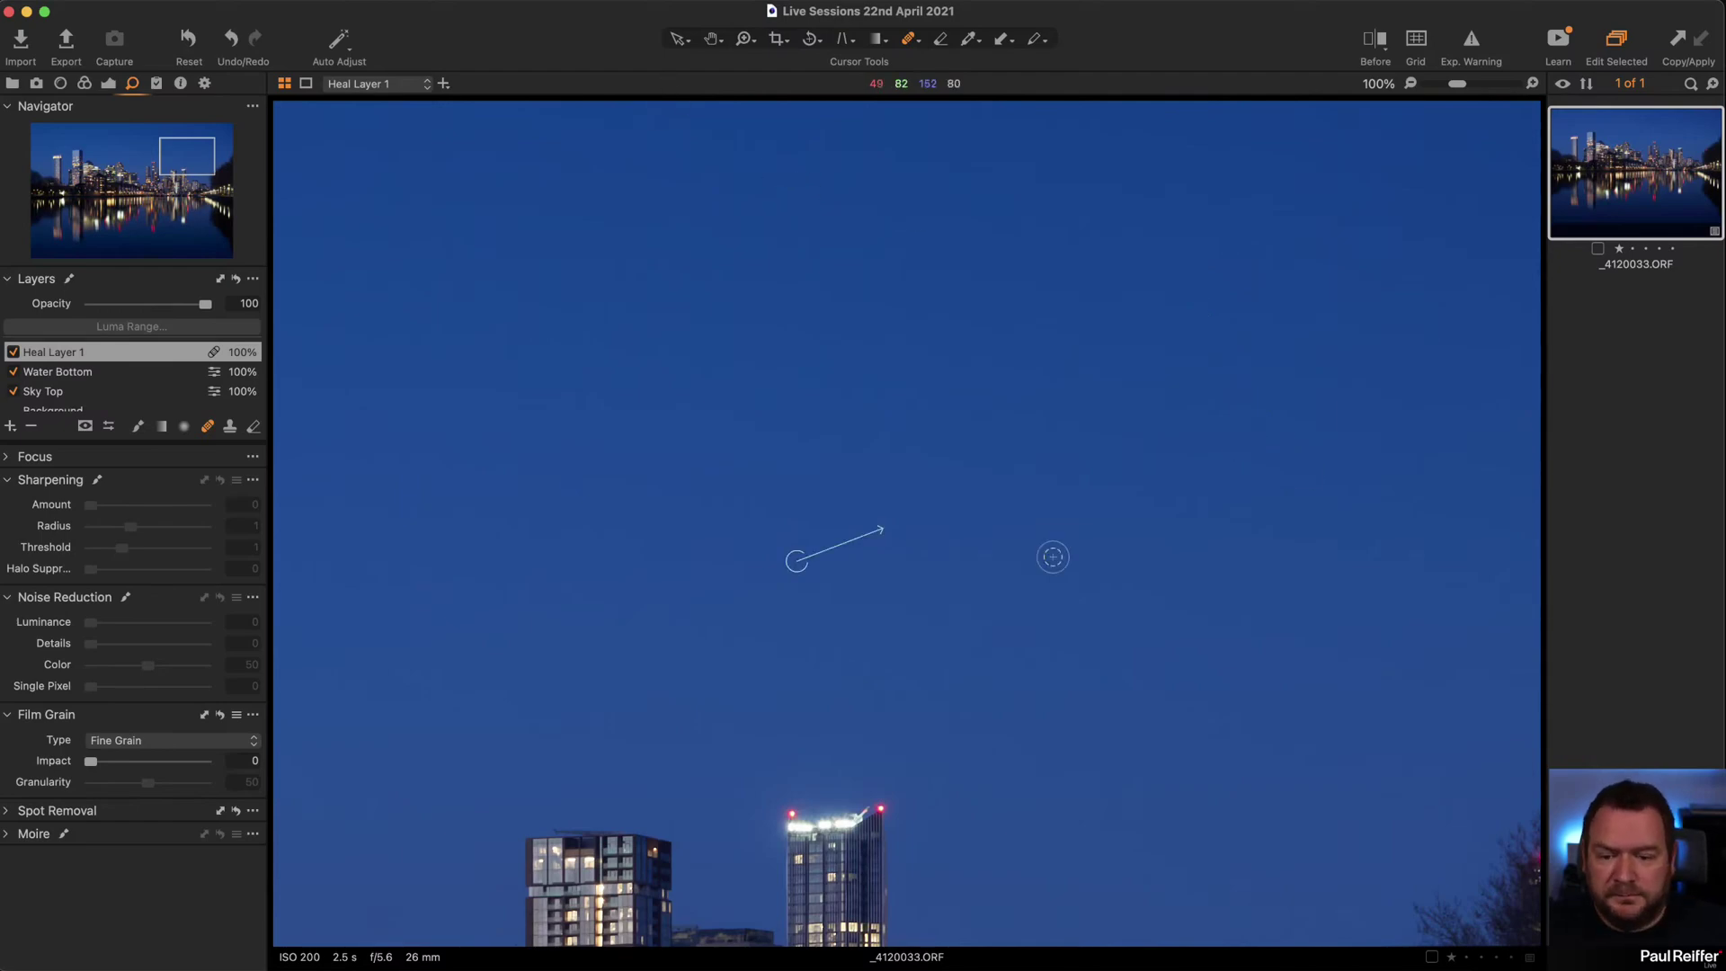
Rename the heal layer as Heal Red Light.
key(z)
key(super+0)
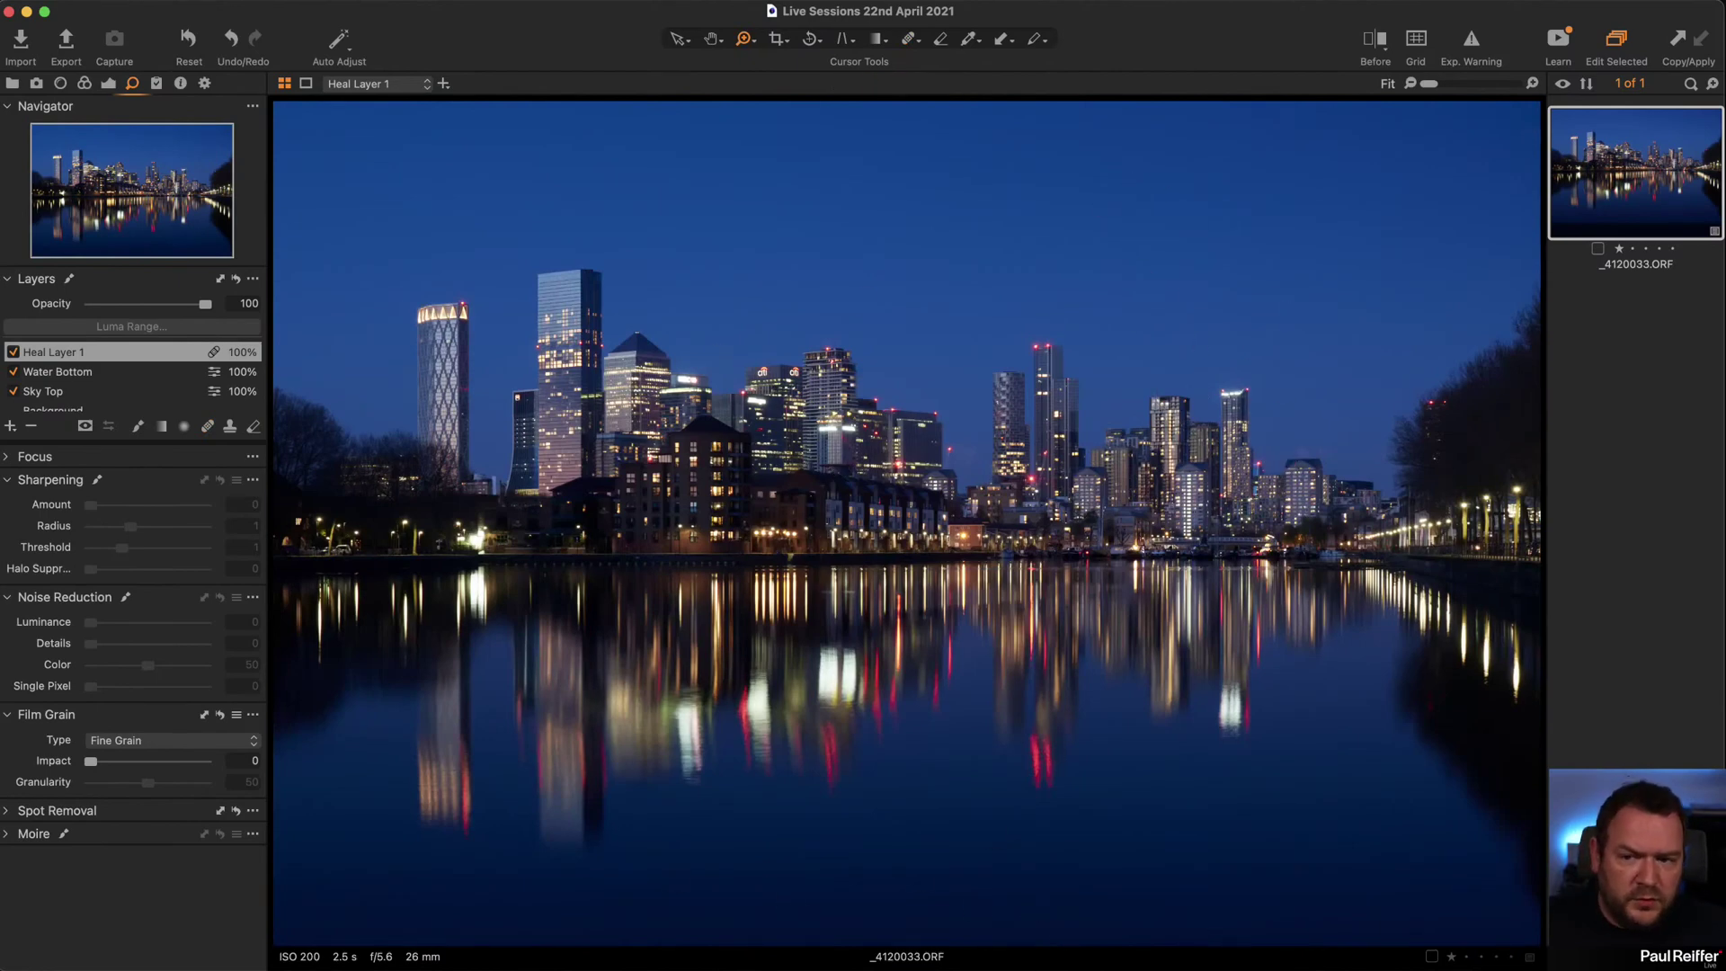
double_click(65, 354)
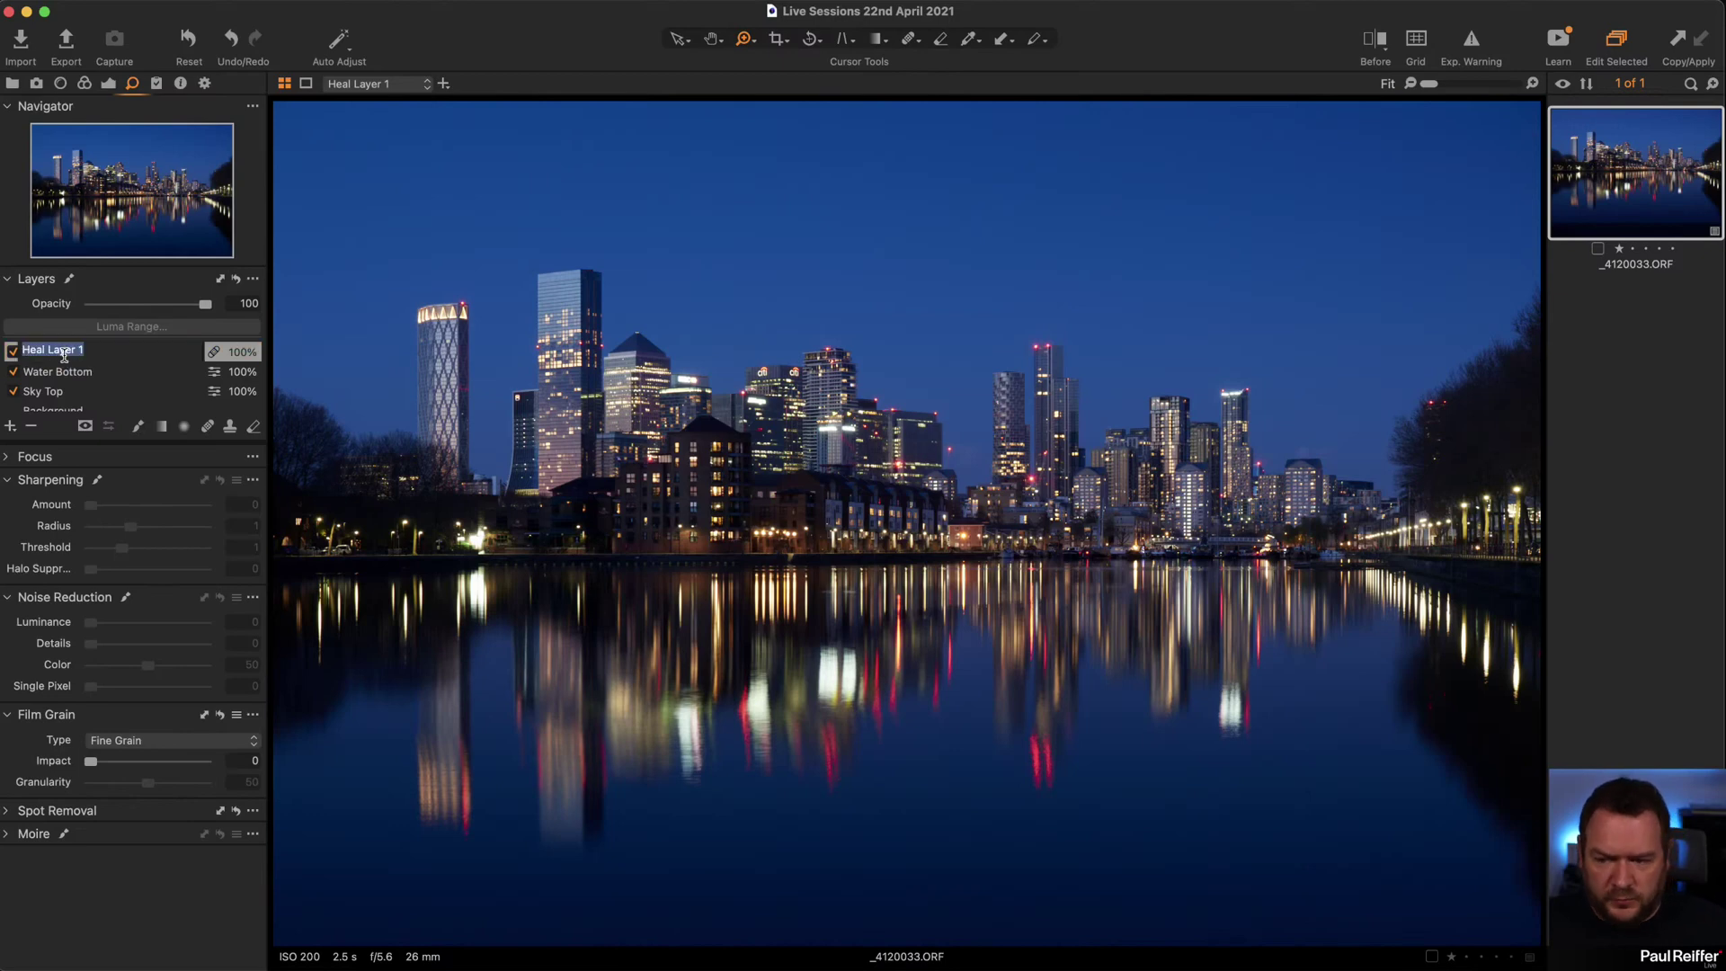
text(Heal Red)
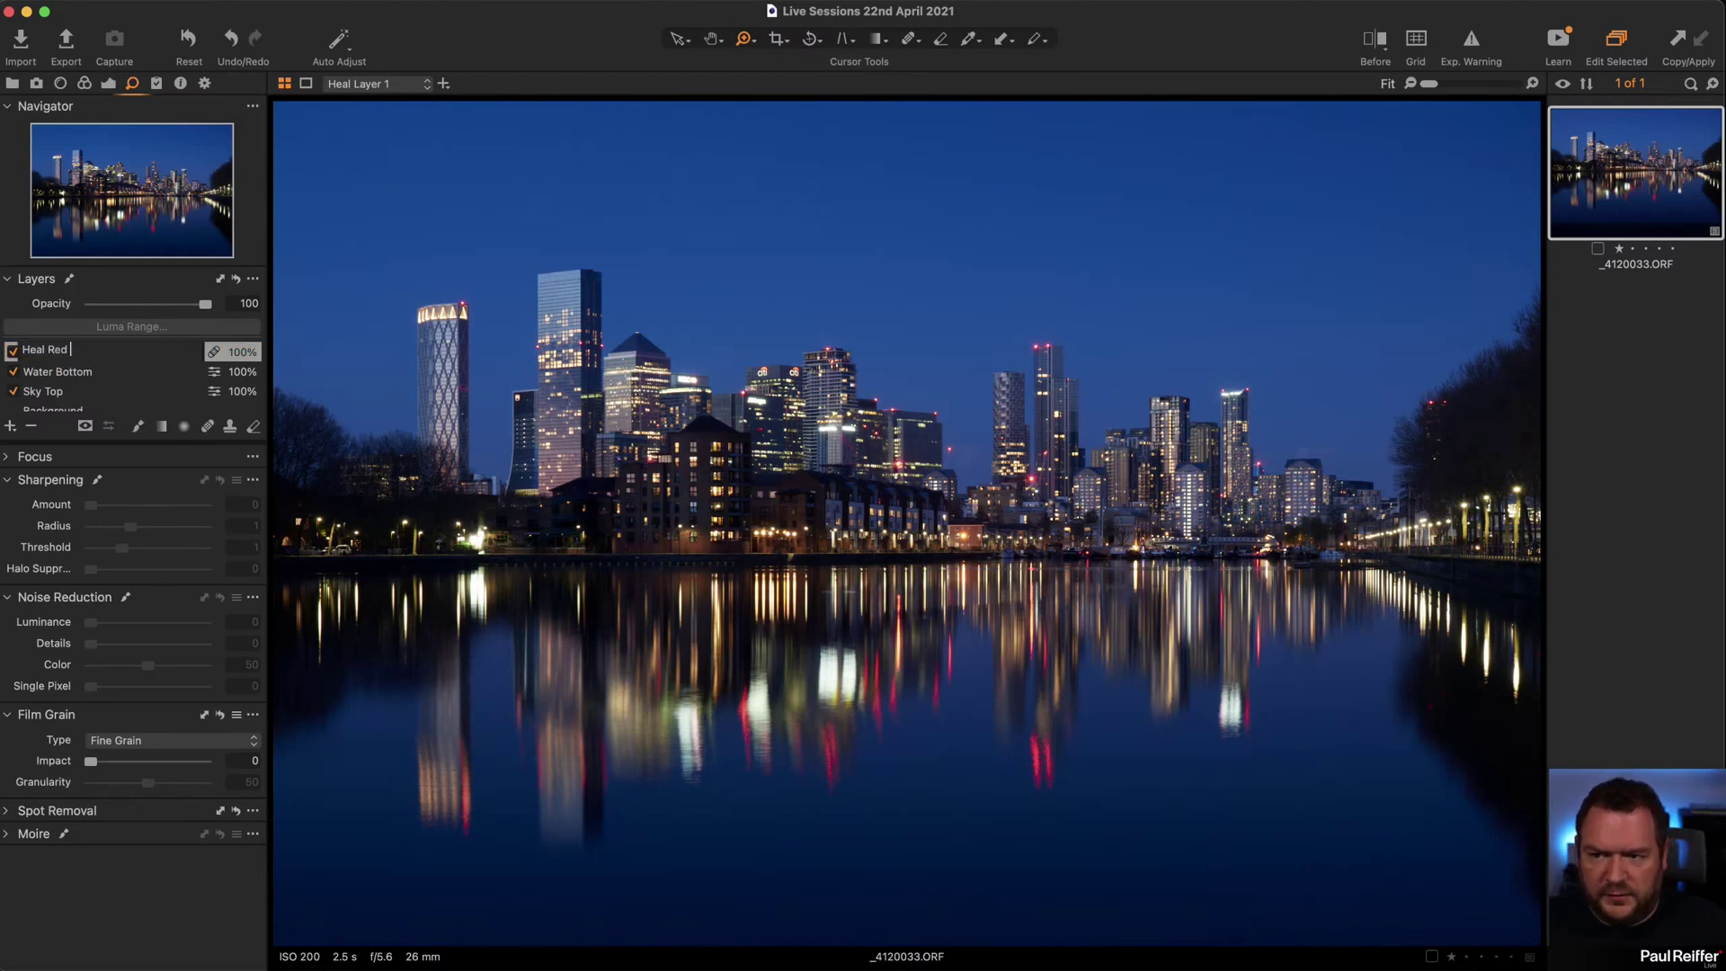
text( Light)
key(Return)
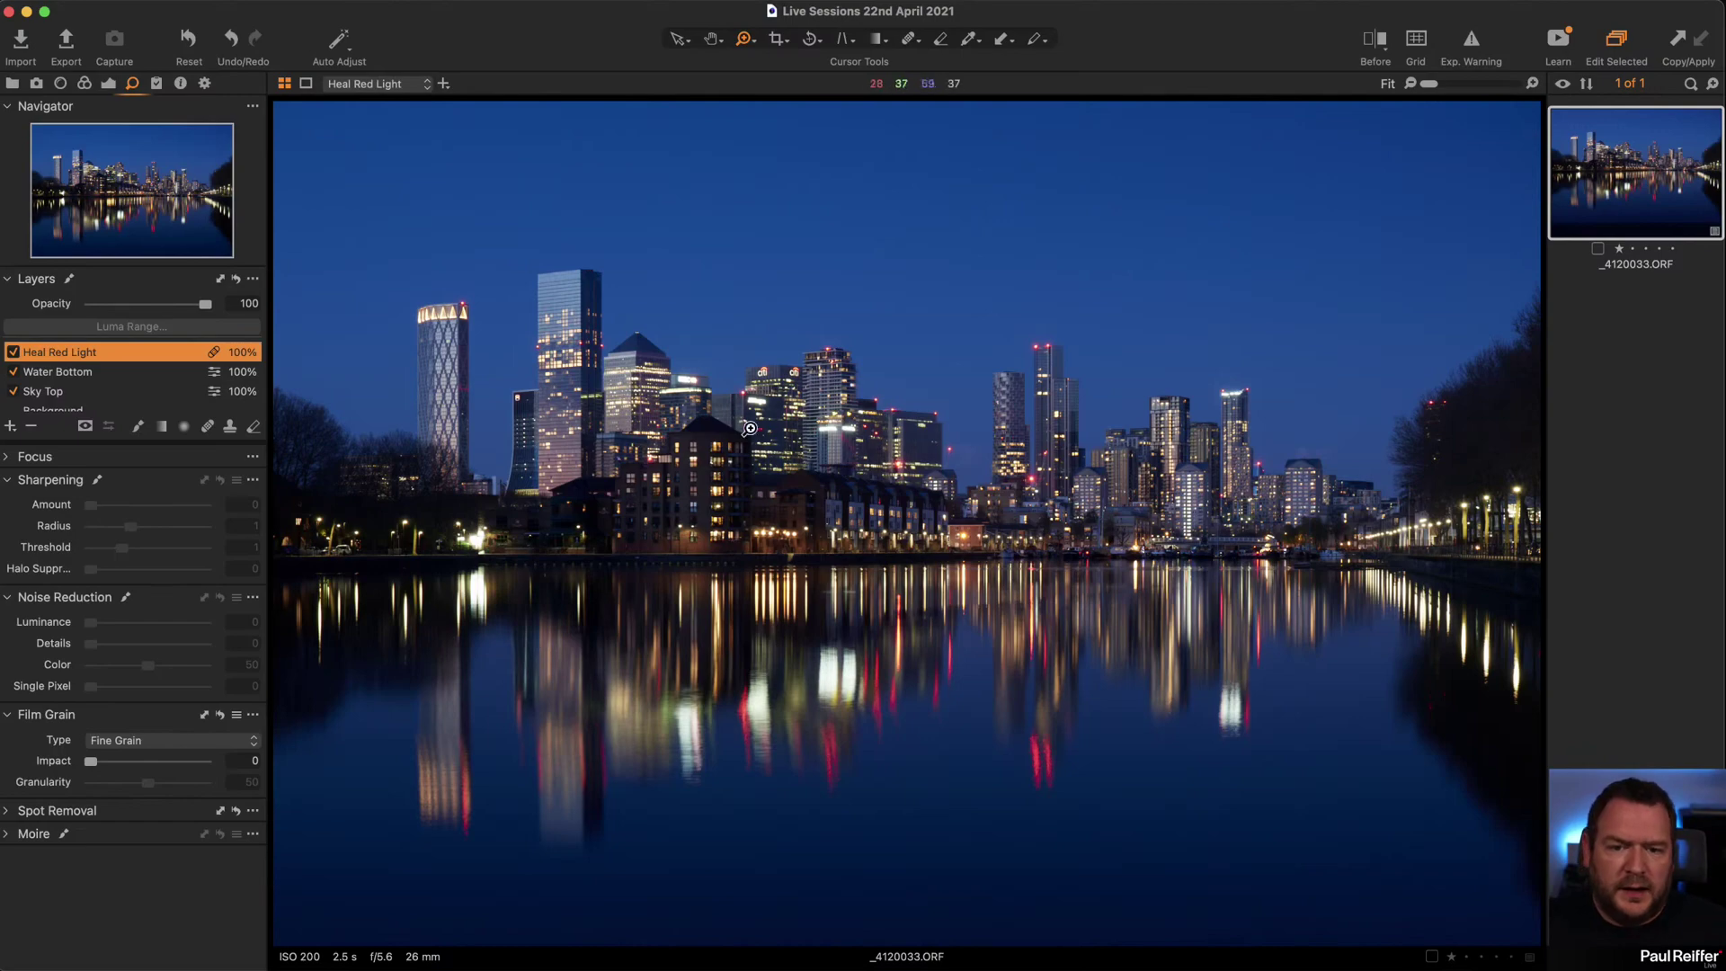
Set the Background layer's Clarity to 100, judging the effect on the residential towers at 100%.
drag(492, 259, 1267, 663)
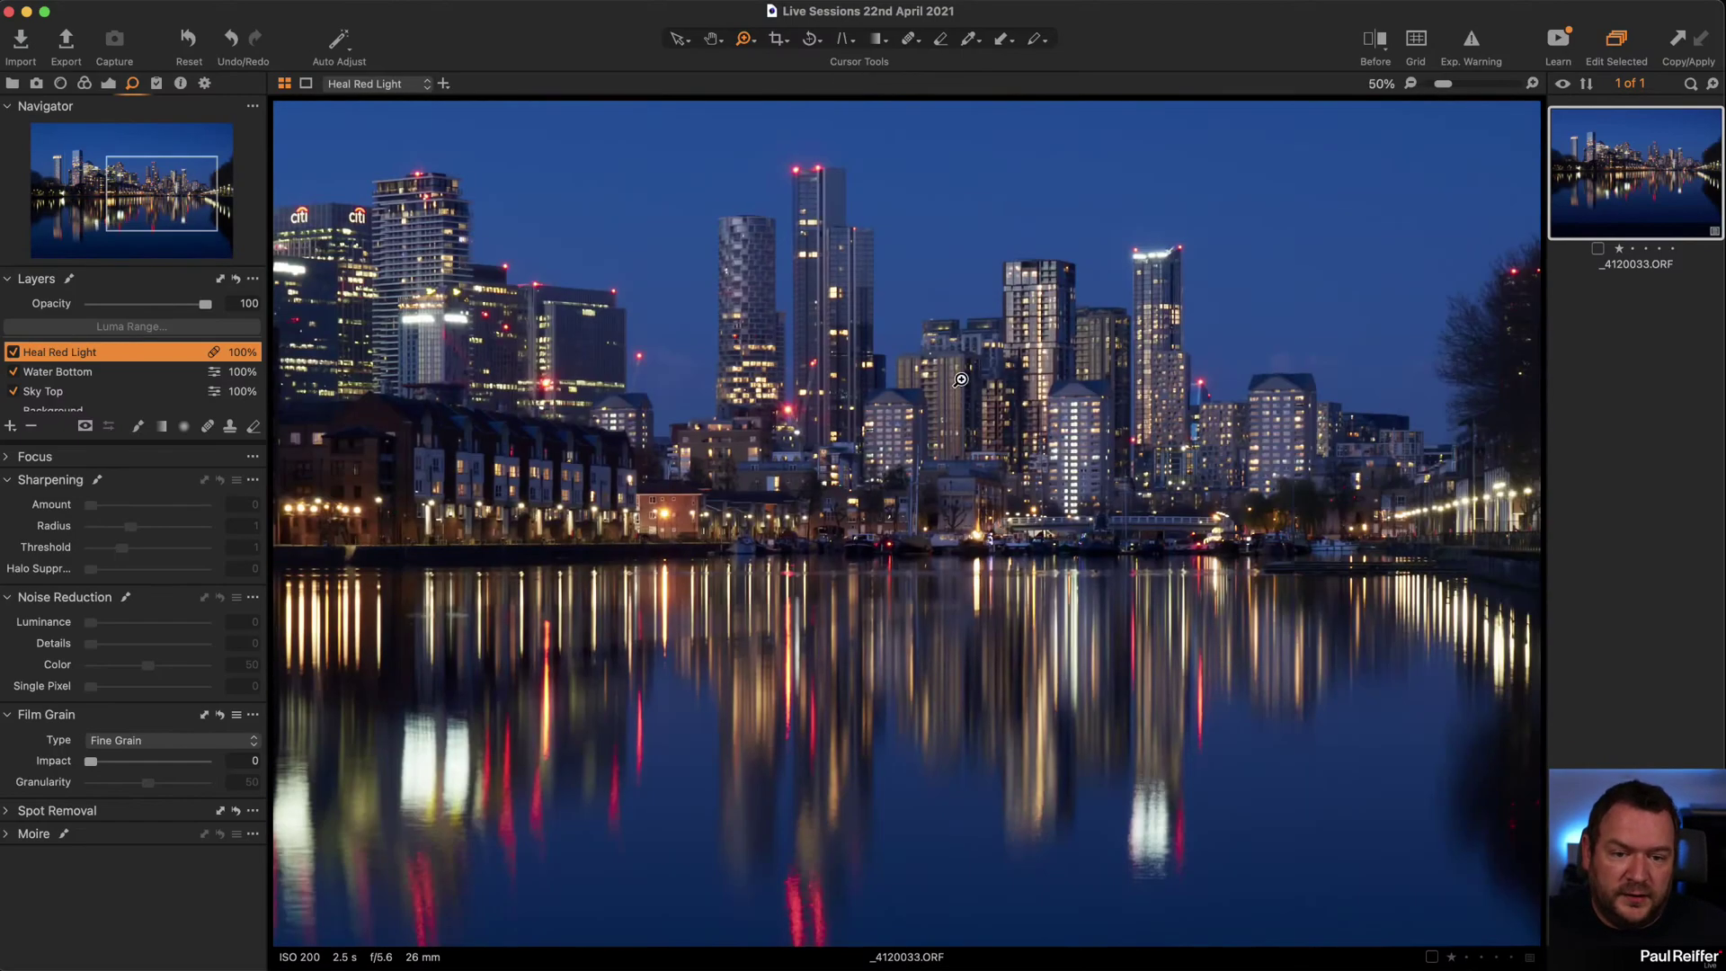
click(961, 379)
click(961, 380)
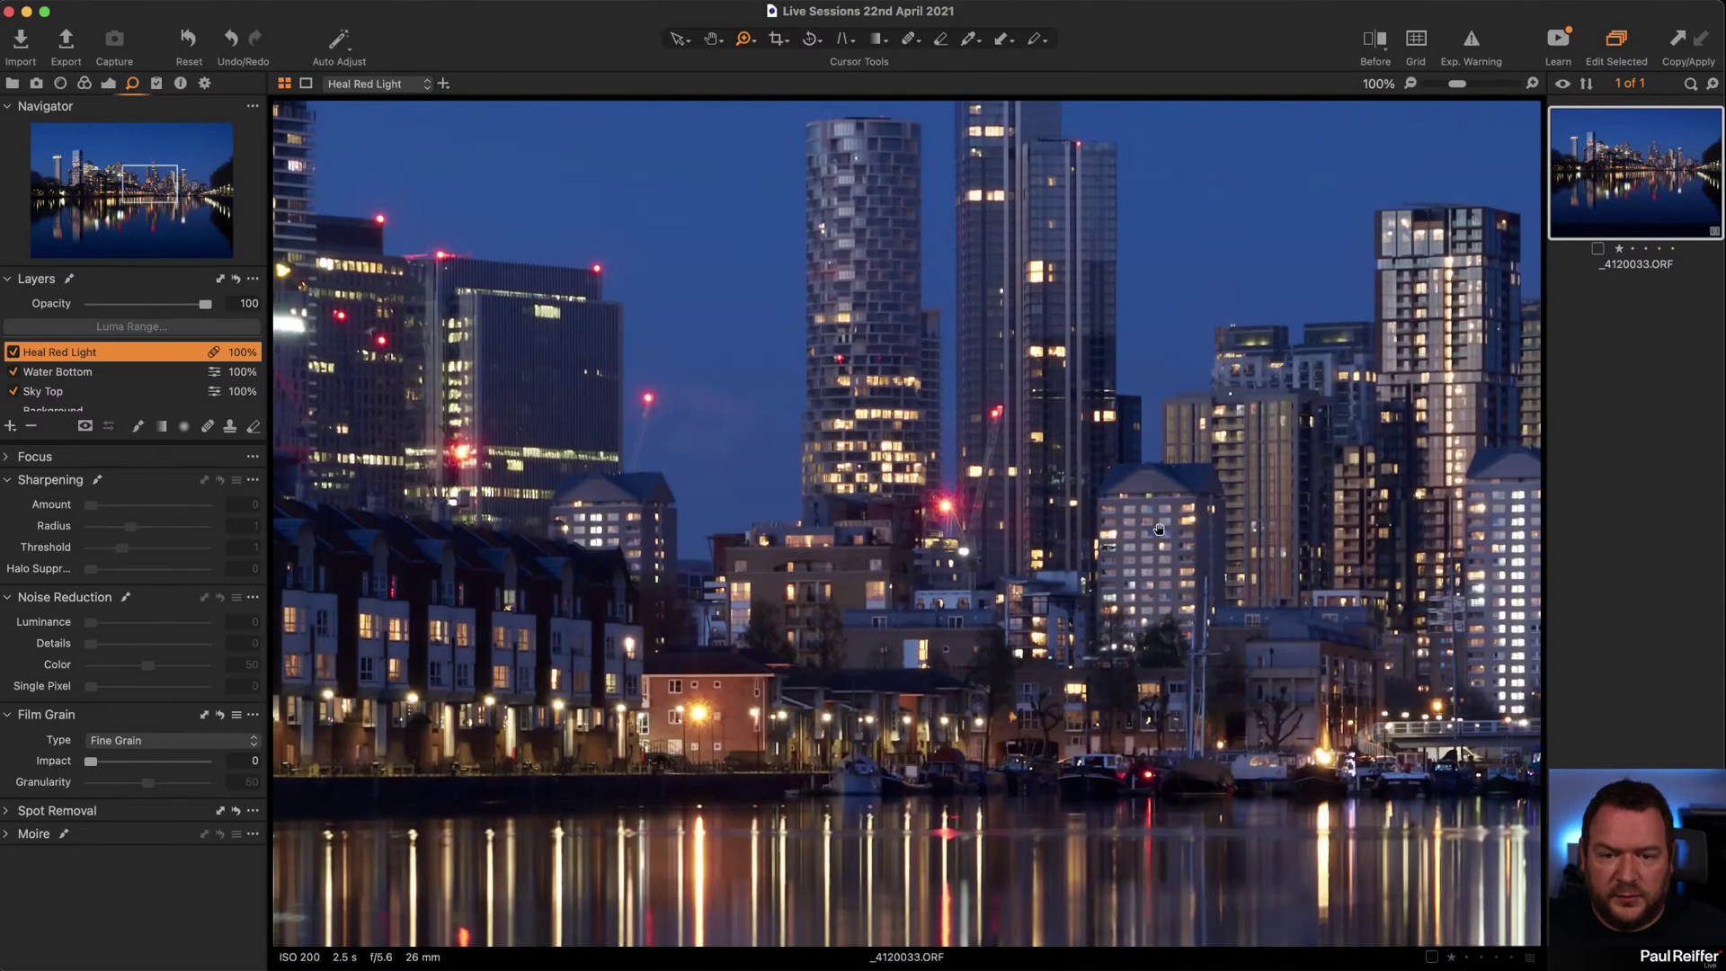
drag(1191, 650, 1178, 612)
scroll(938, 489, up, 3)
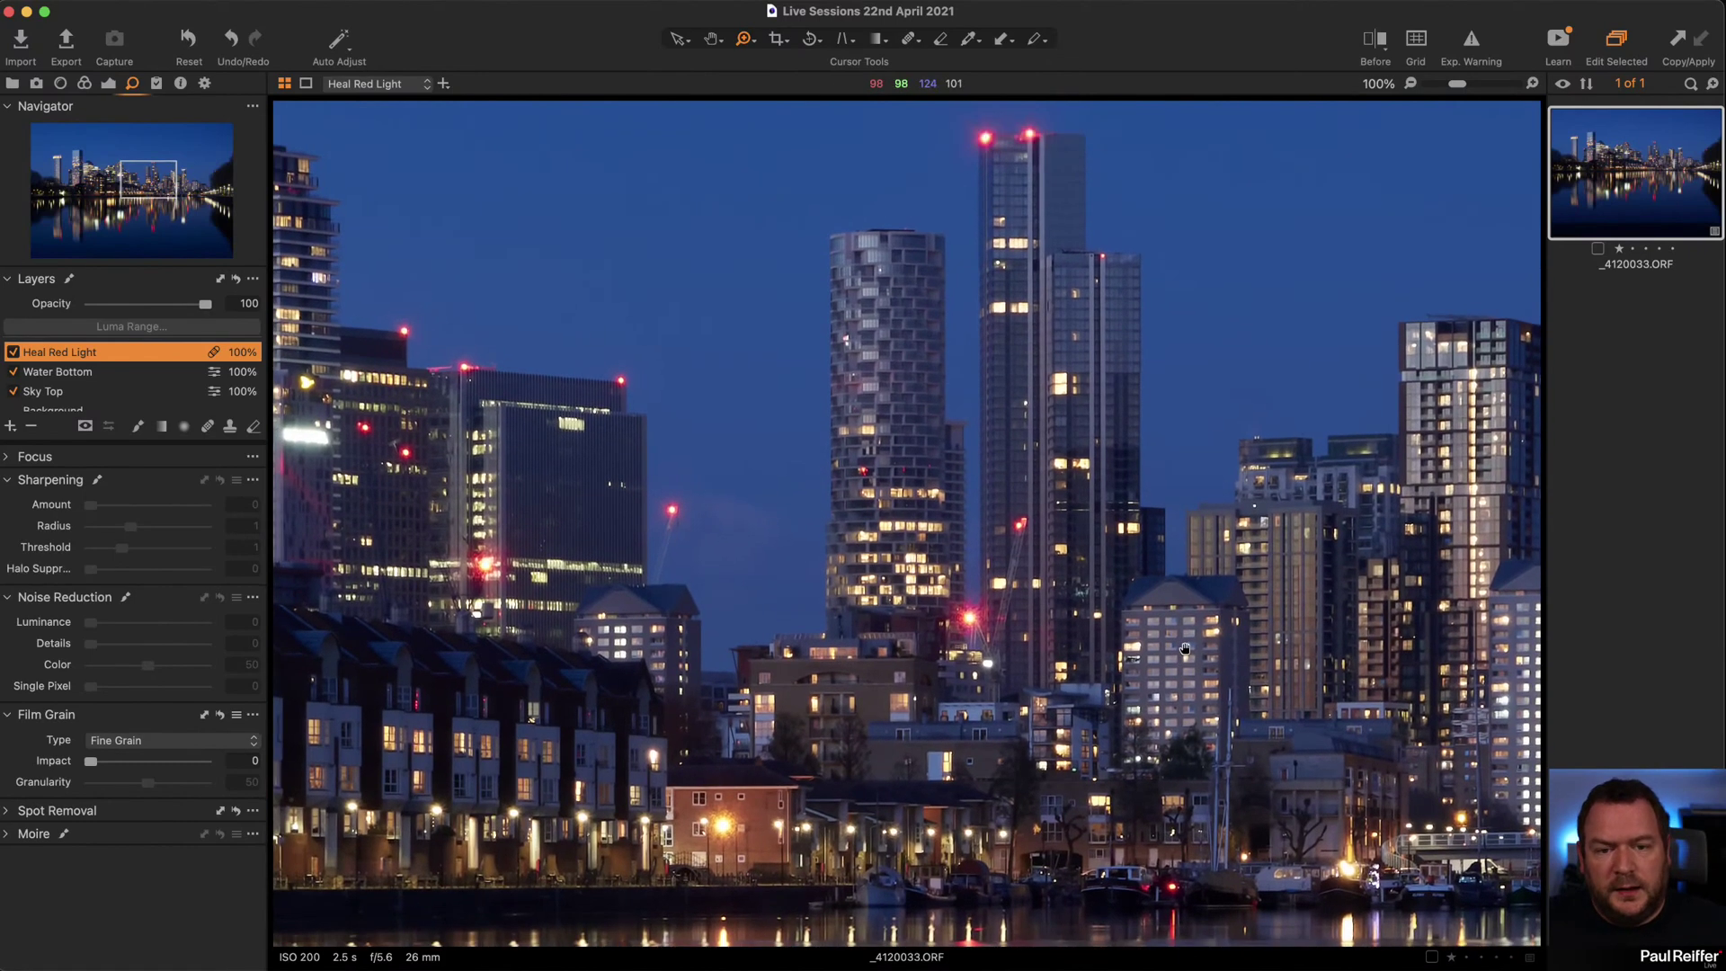
click(108, 83)
scroll(68, 342, down, 2)
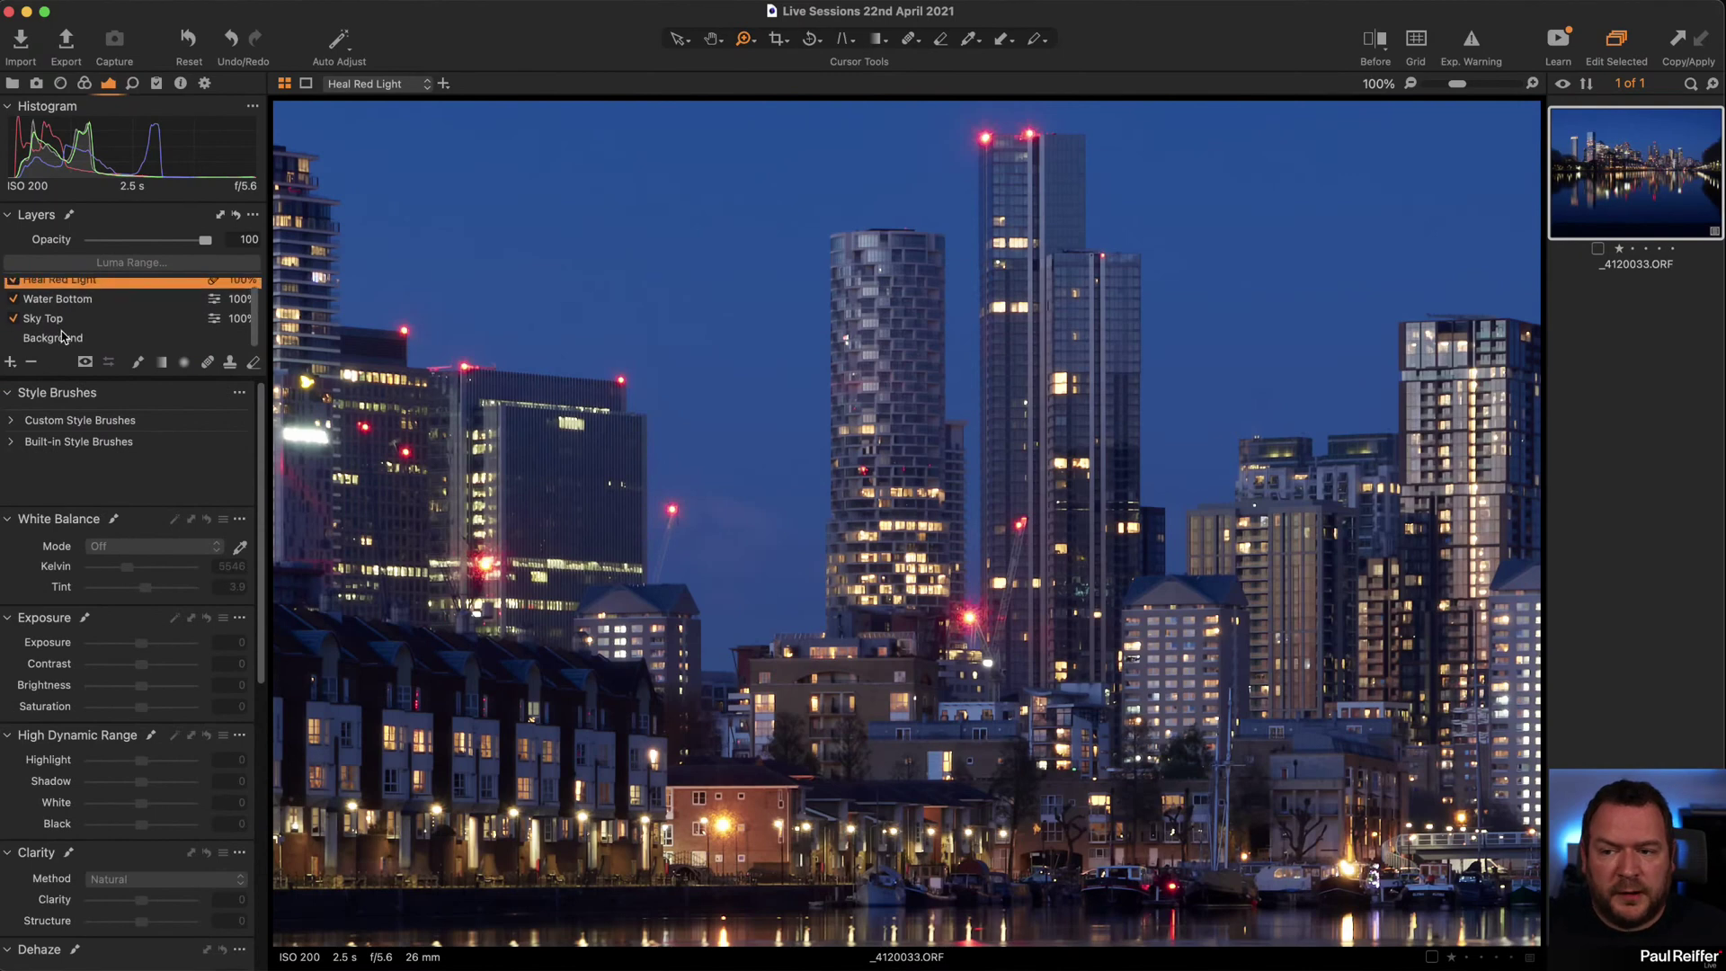
click(65, 338)
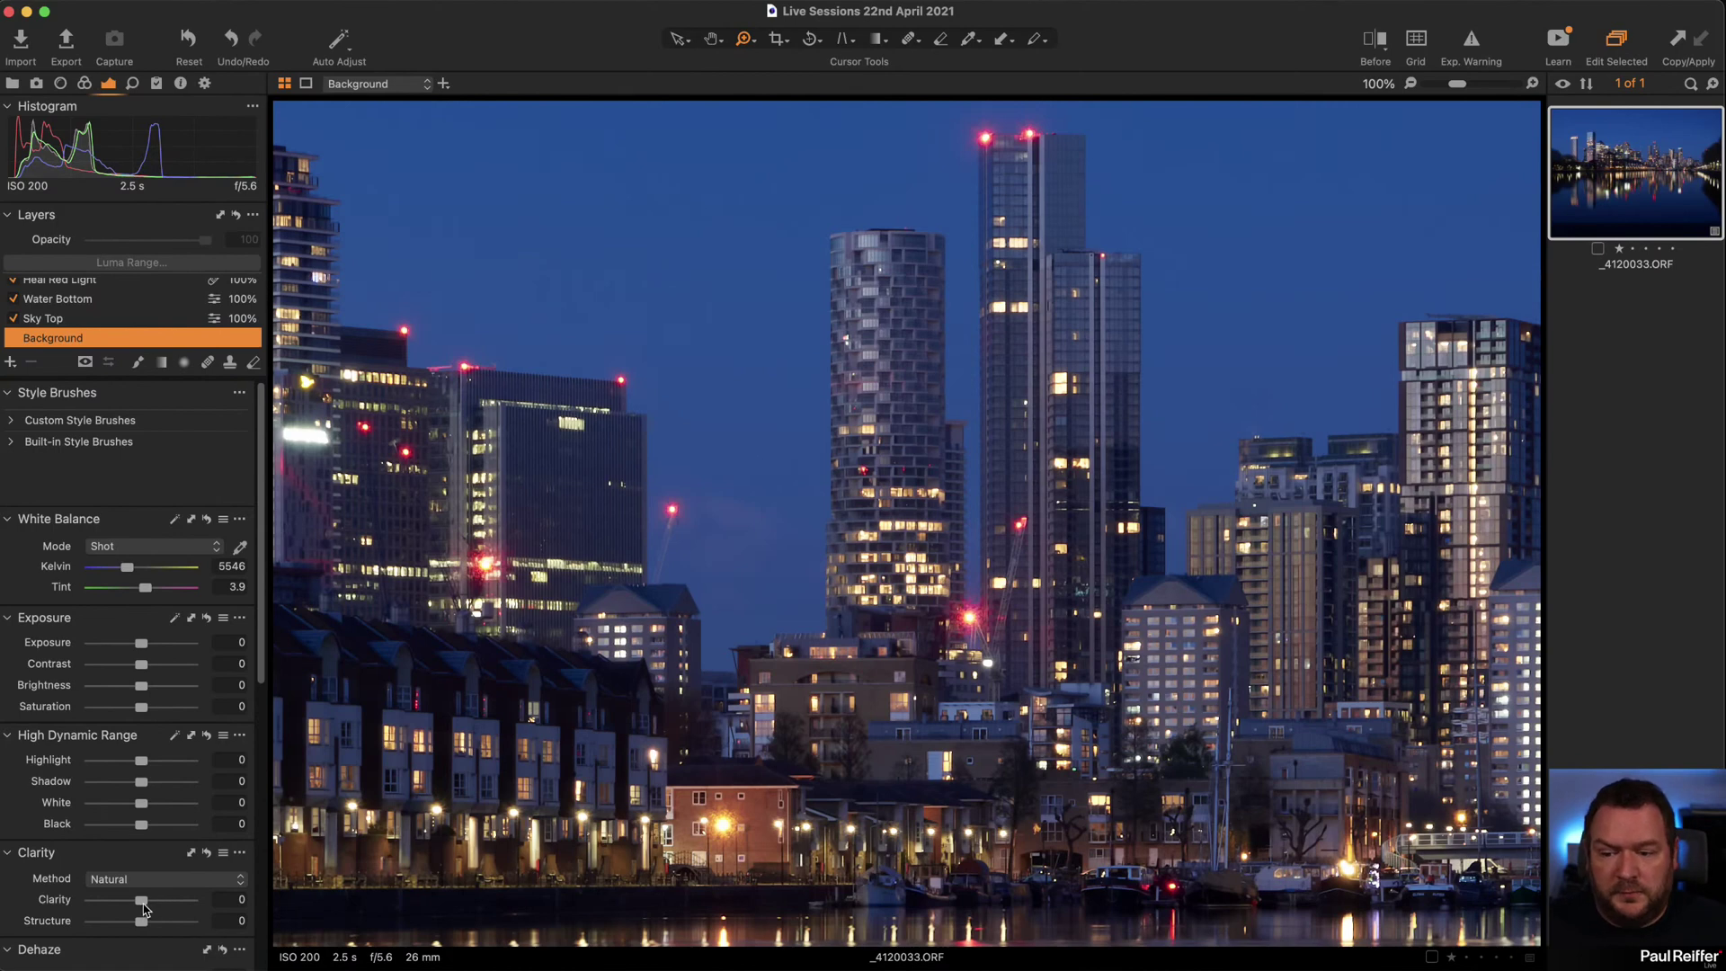
drag(141, 906, 292, 905)
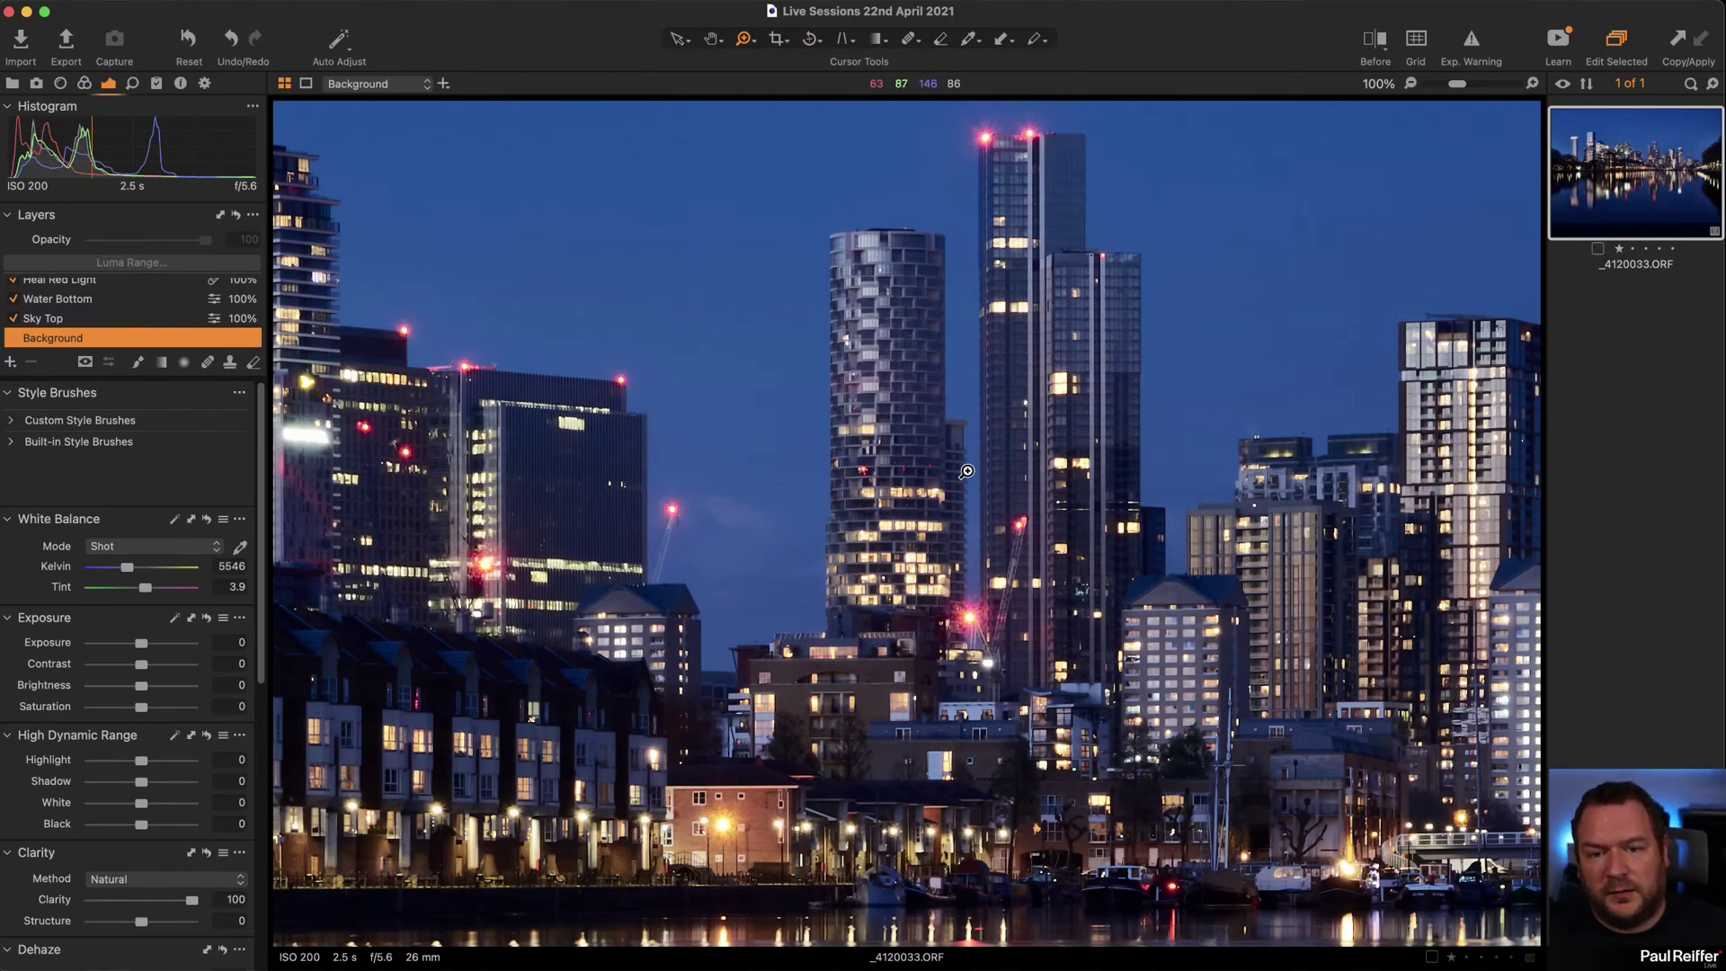
Examine the effect of full Clarity on the round tower's facade at high magnification and at 100%, and return to the full image.
drag(891, 230, 1008, 341)
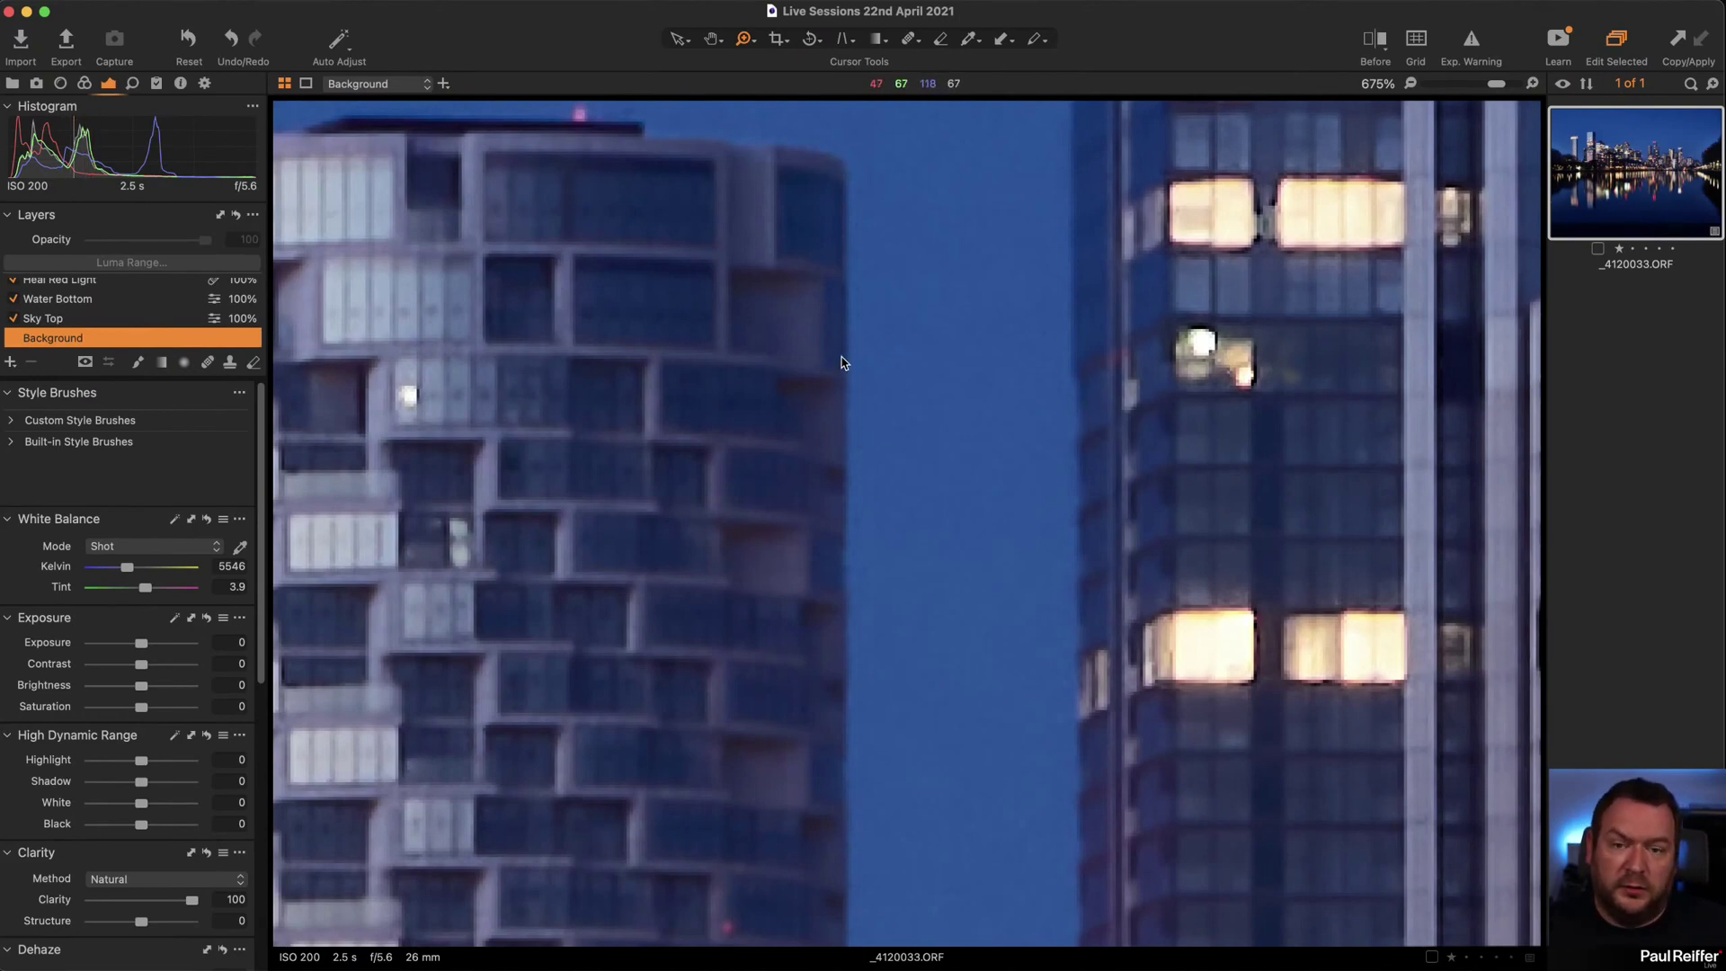
alt+click(978, 374)
alt+click(956, 709)
alt+click(955, 709)
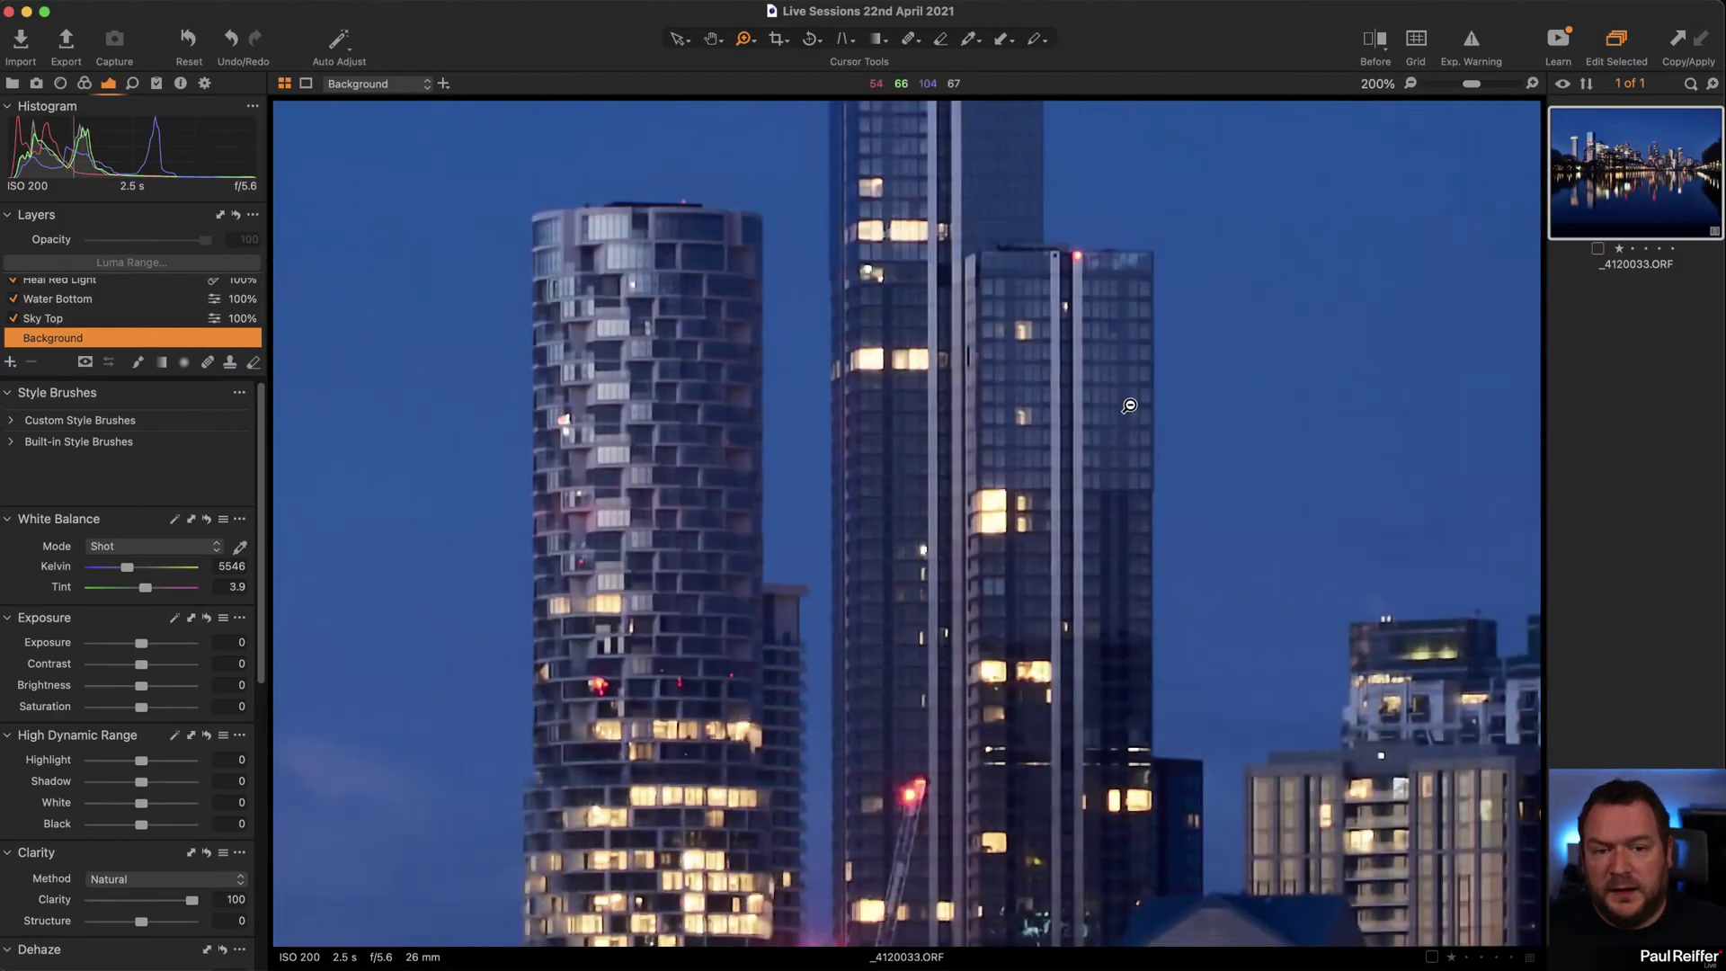
alt+click(955, 709)
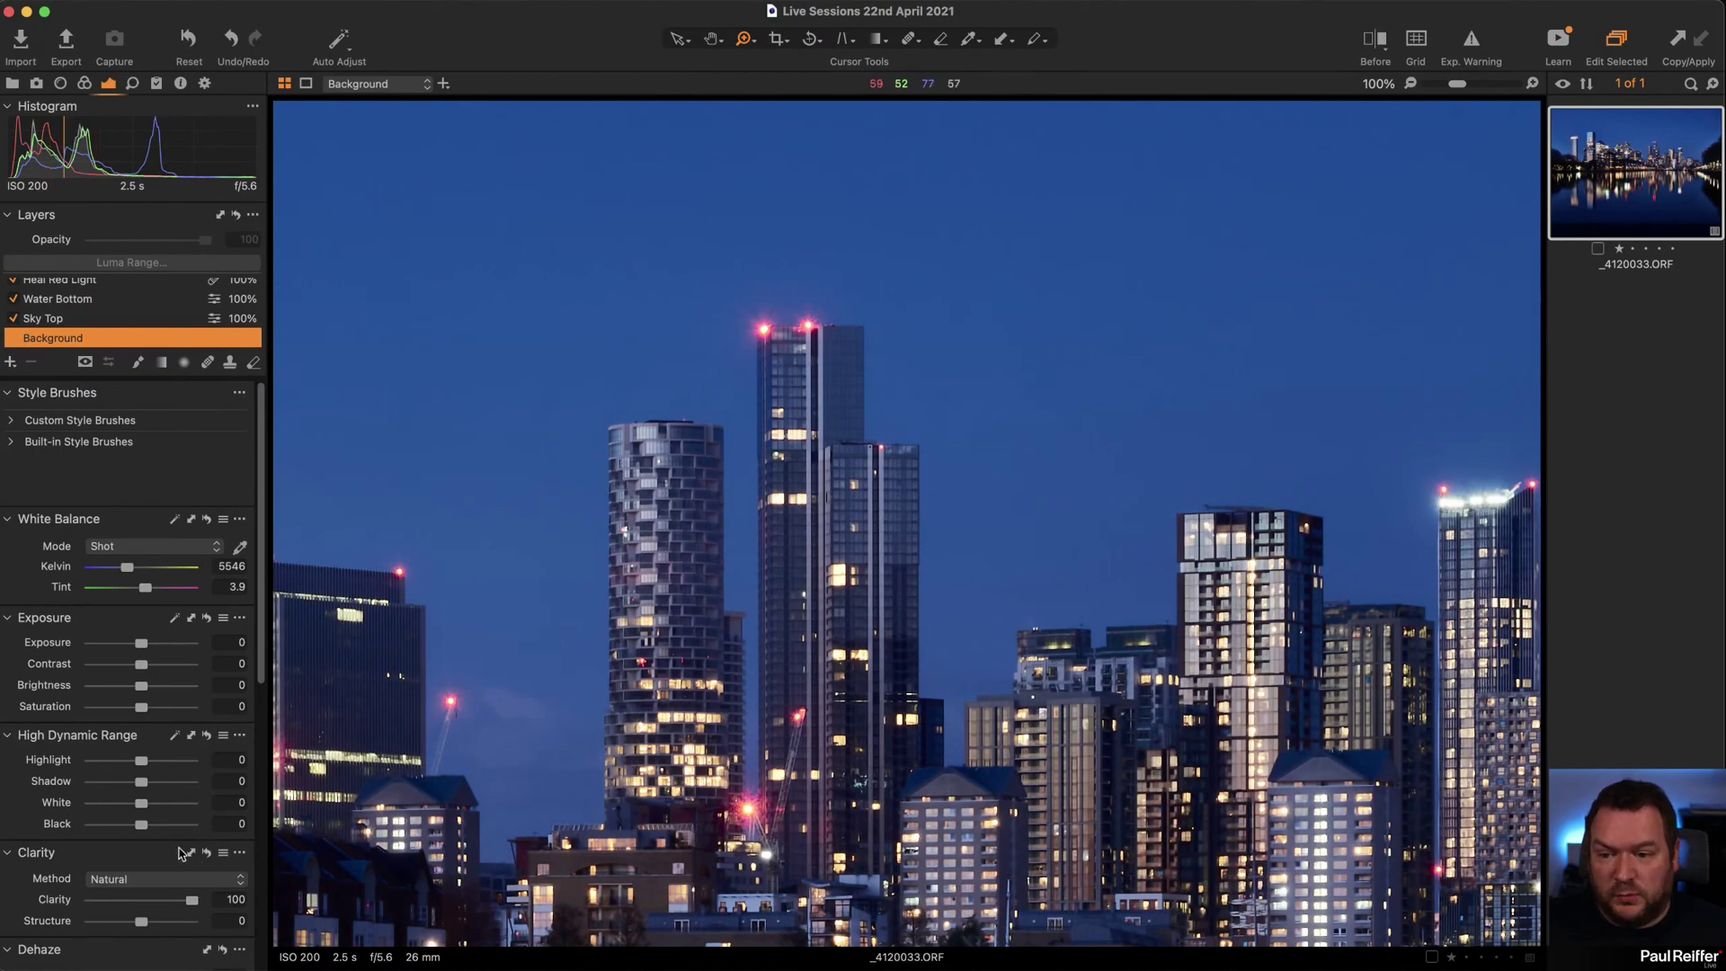
alt+click(973, 550)
alt+click(974, 551)
alt+click(974, 550)
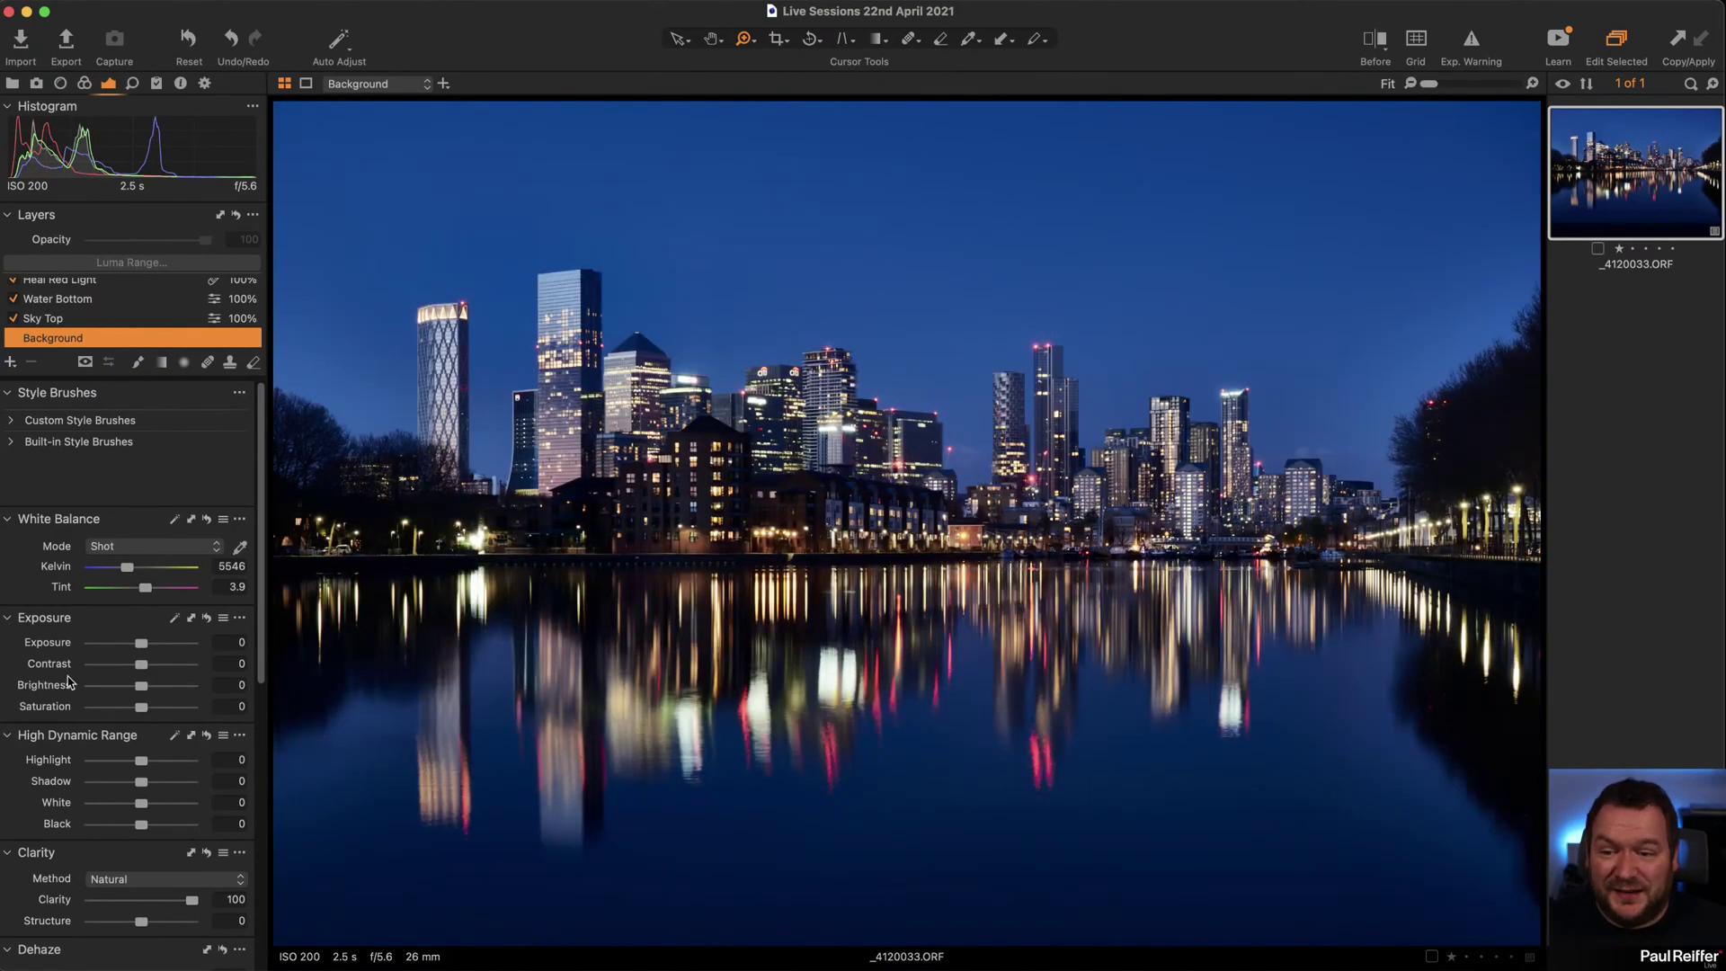
Compare the cityscape with and without the Clarity adjustment, check the waterfront towers at 100%, and set the Background layer's Clarity to 30.
click(207, 853)
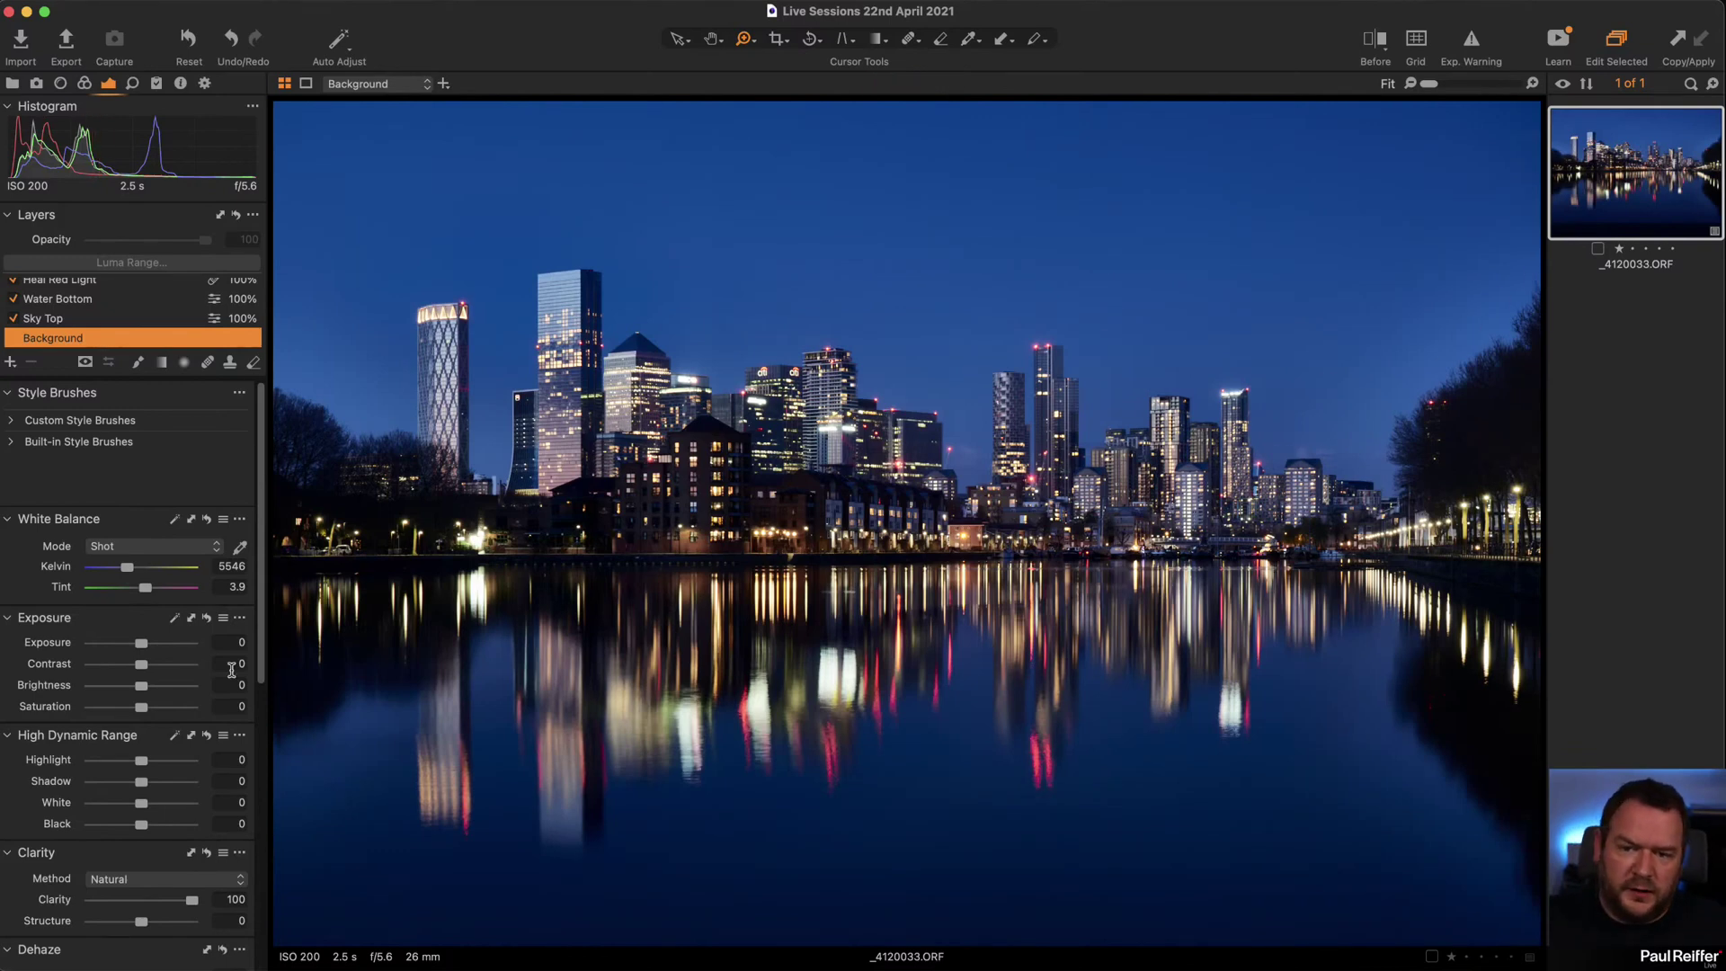
click(207, 854)
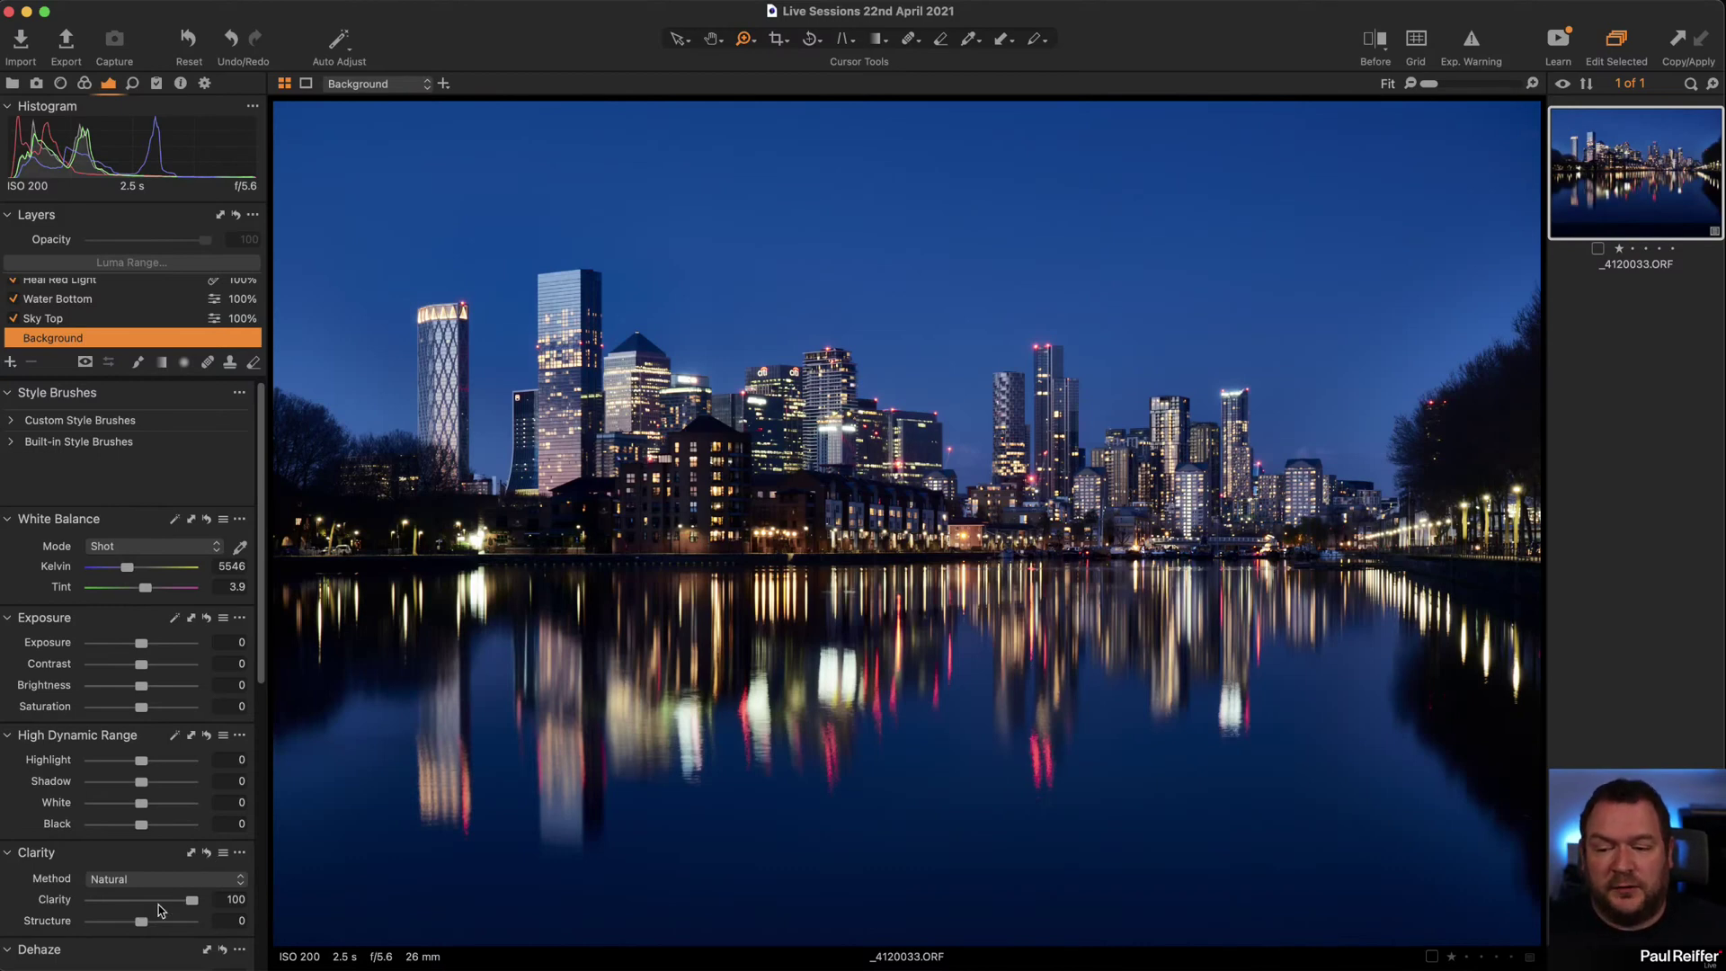
click(1163, 531)
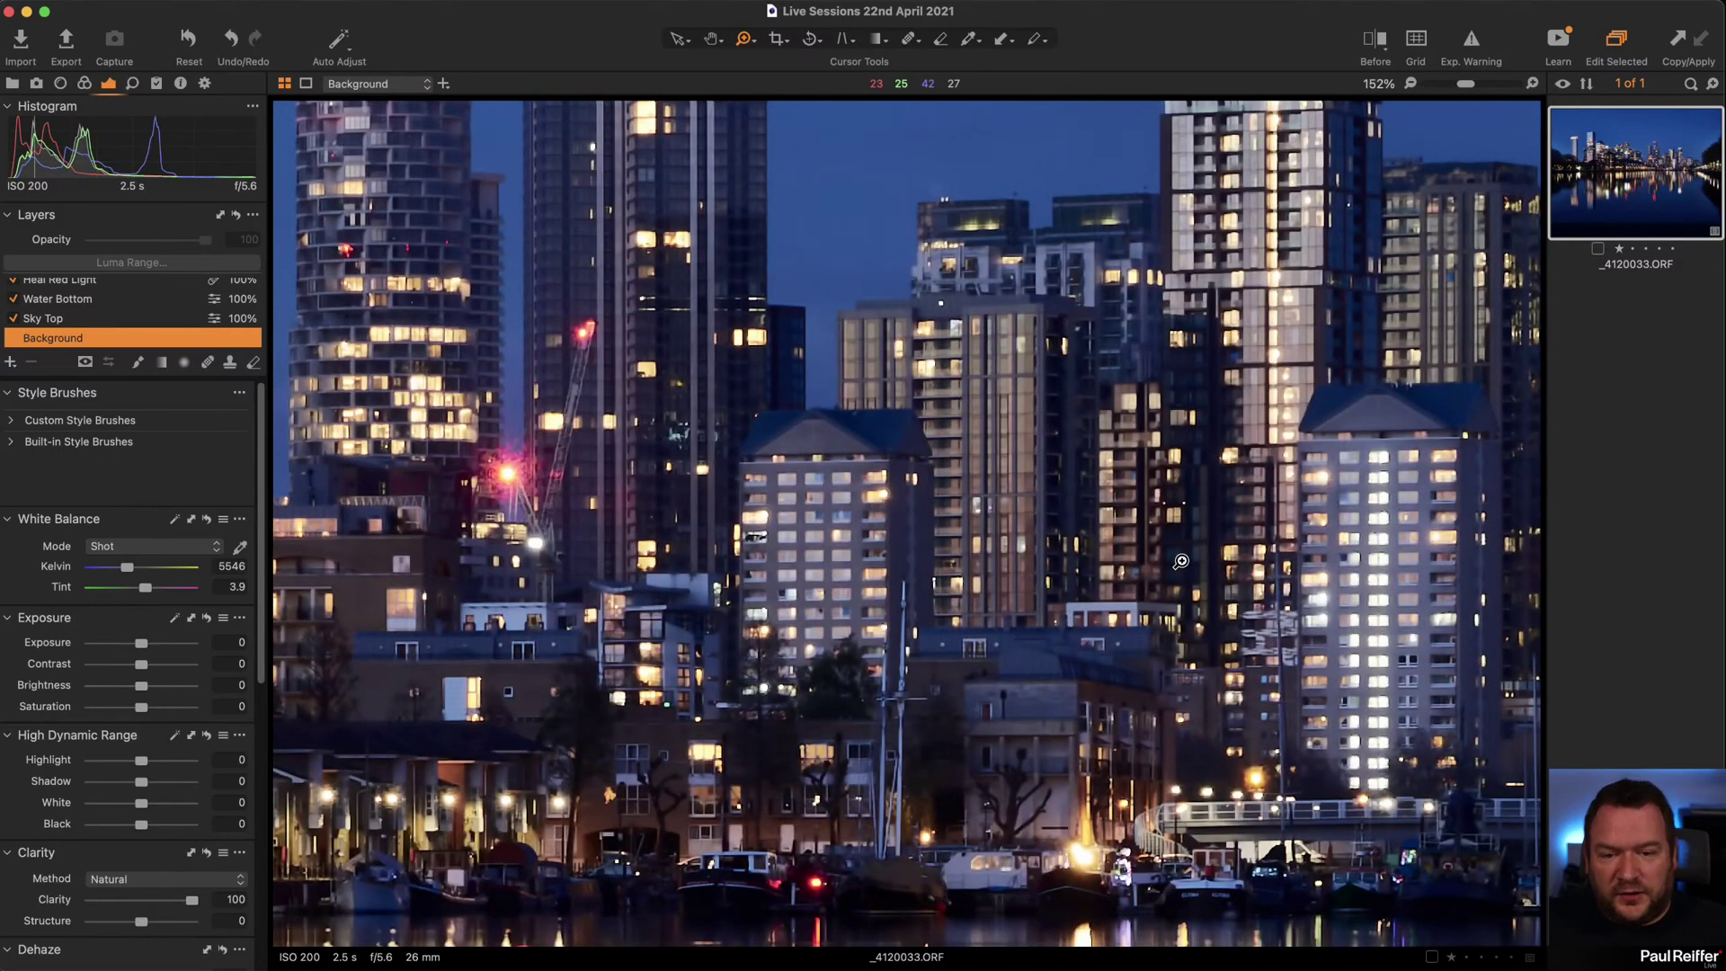
alt+click(866, 592)
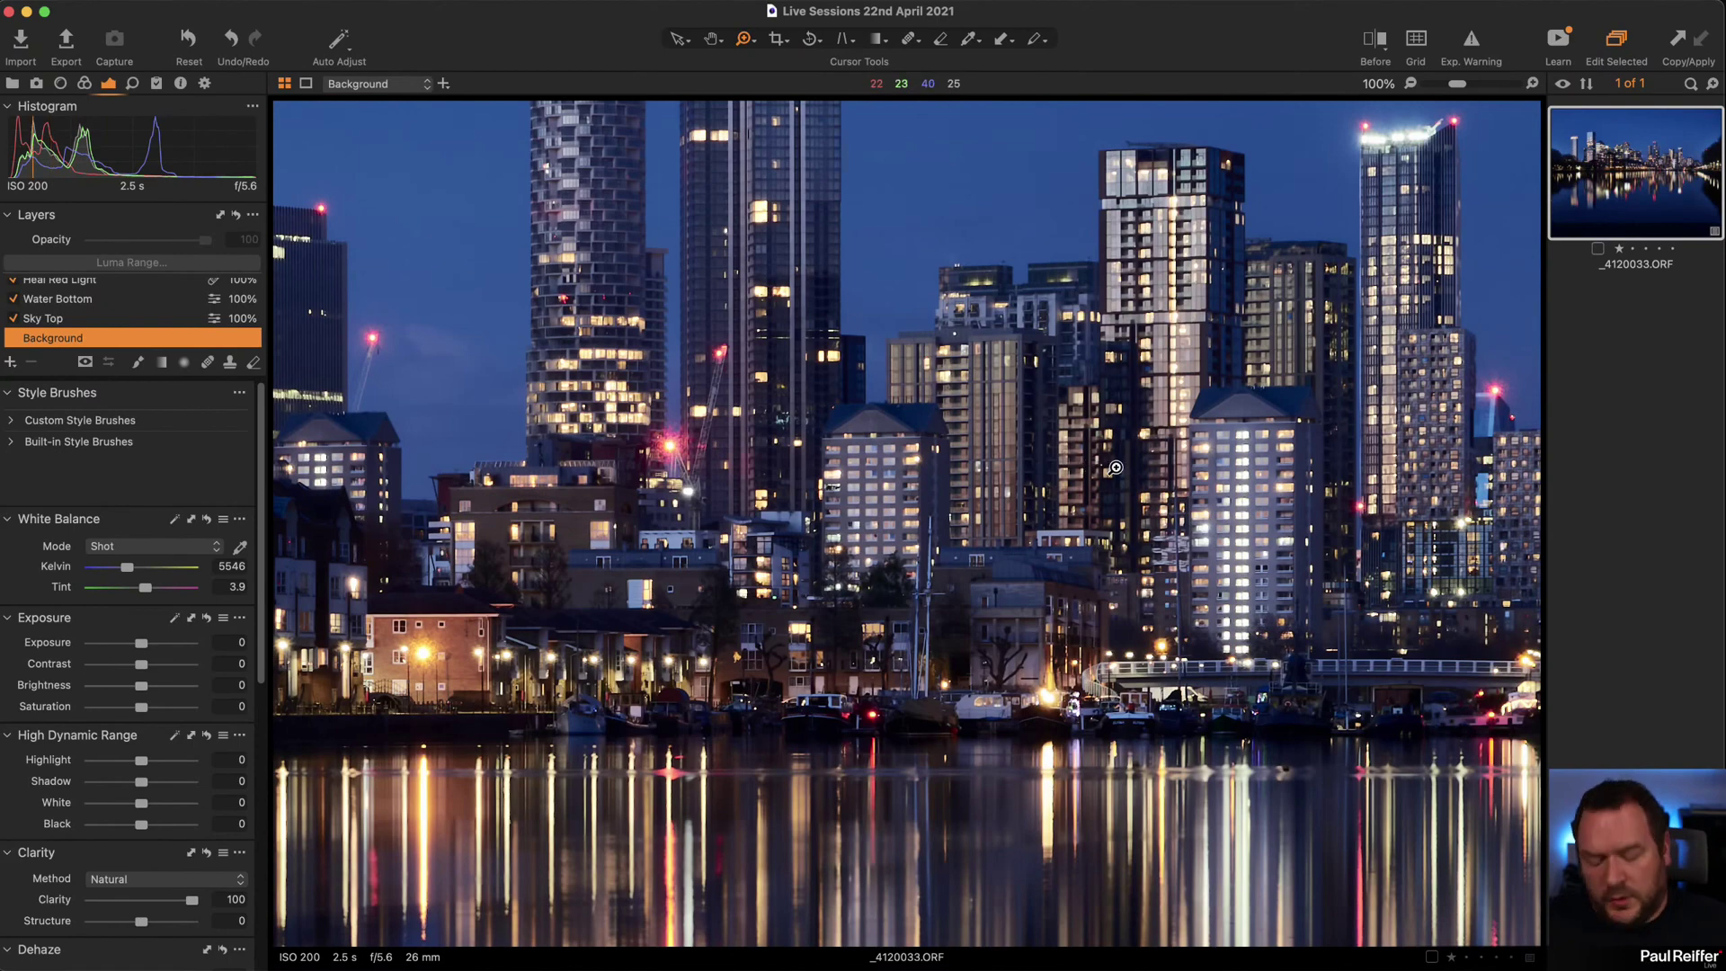
key(super+0)
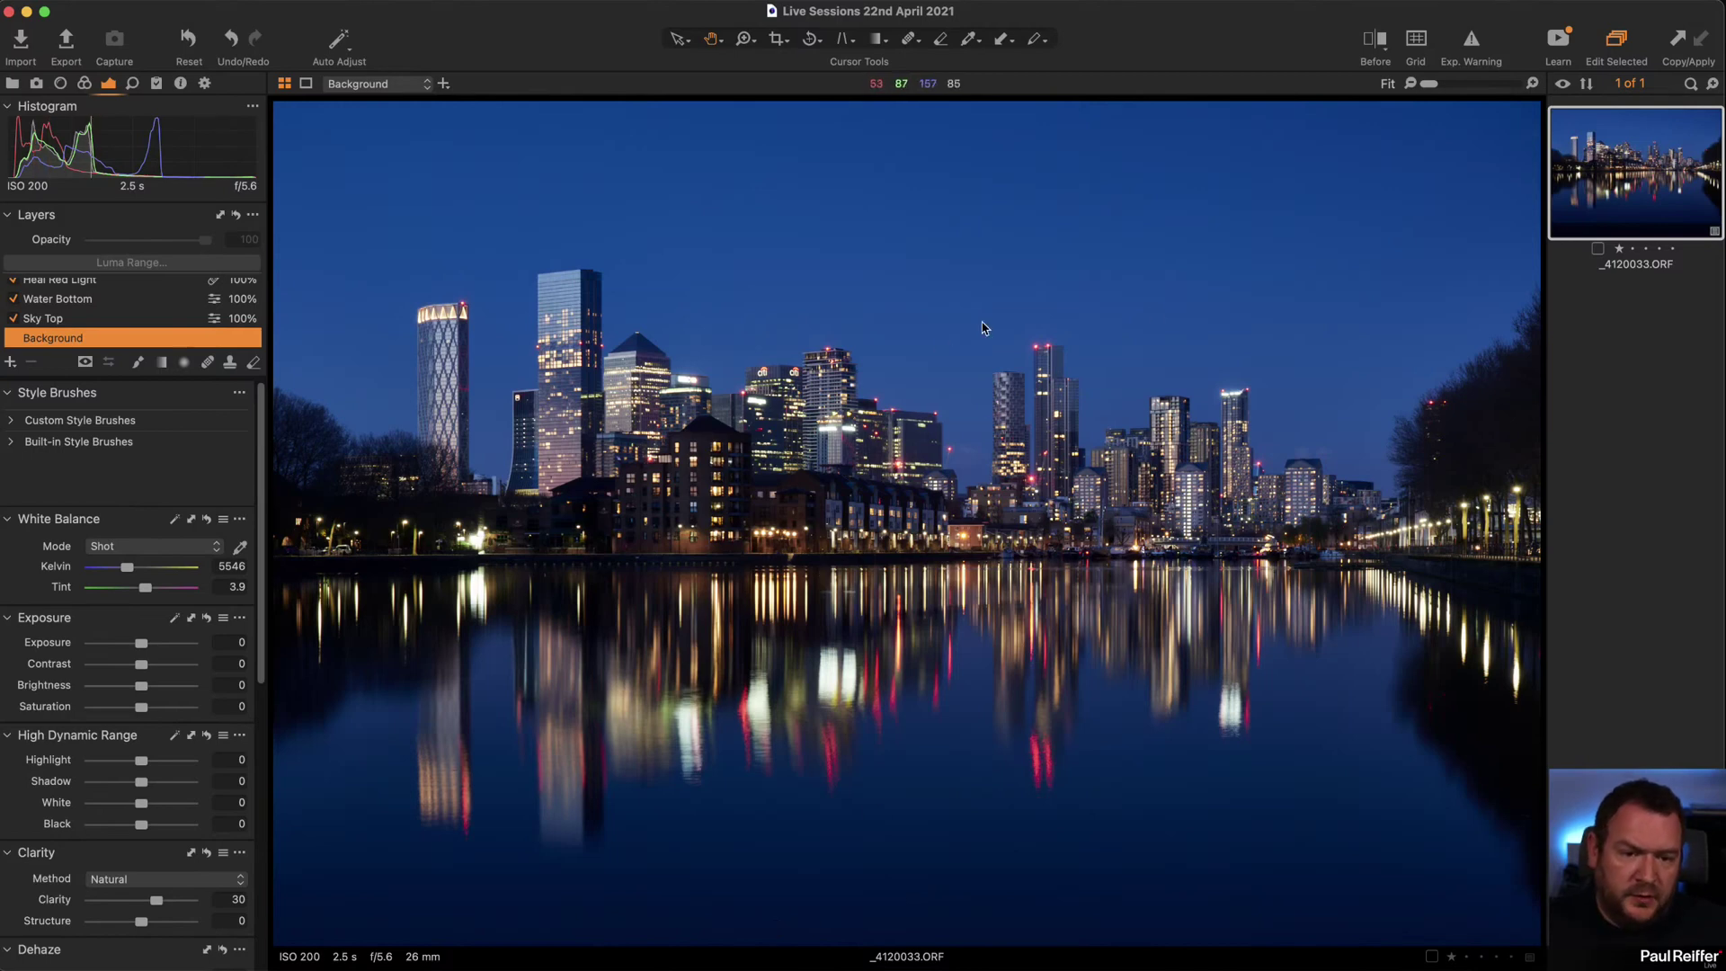
Test the Background layer's Structure at 100 while viewing the waterfront towers at 100%, and reduce it to 27.
key(z)
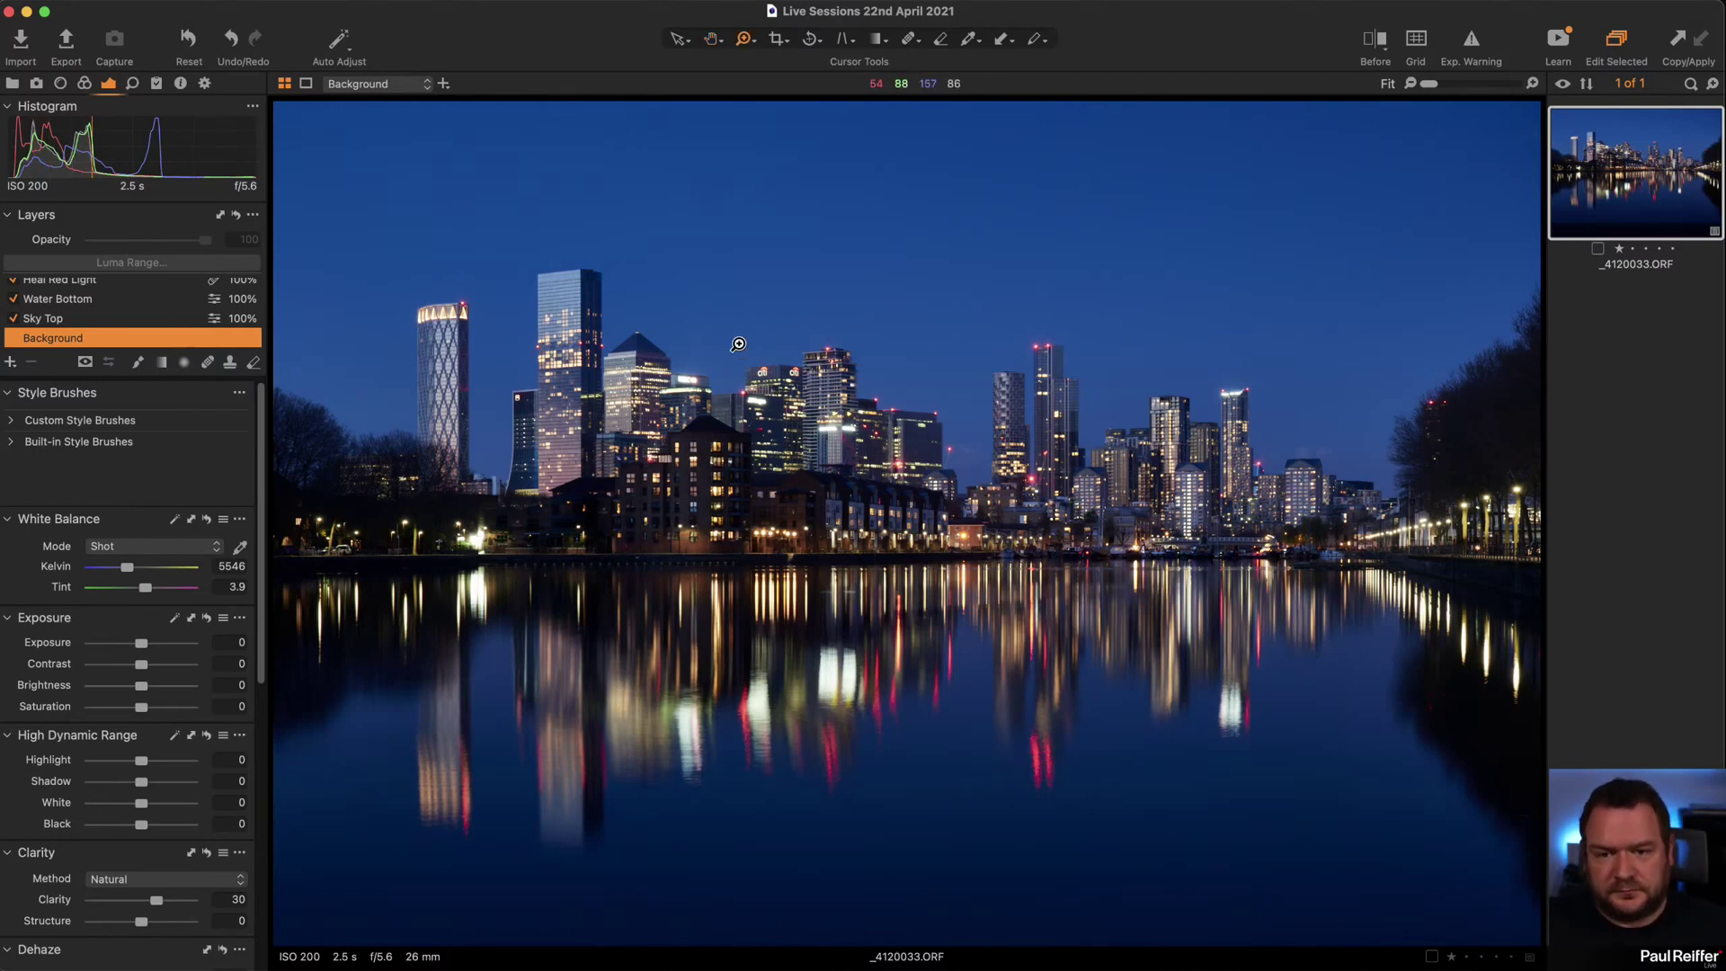
click(964, 450)
click(1099, 564)
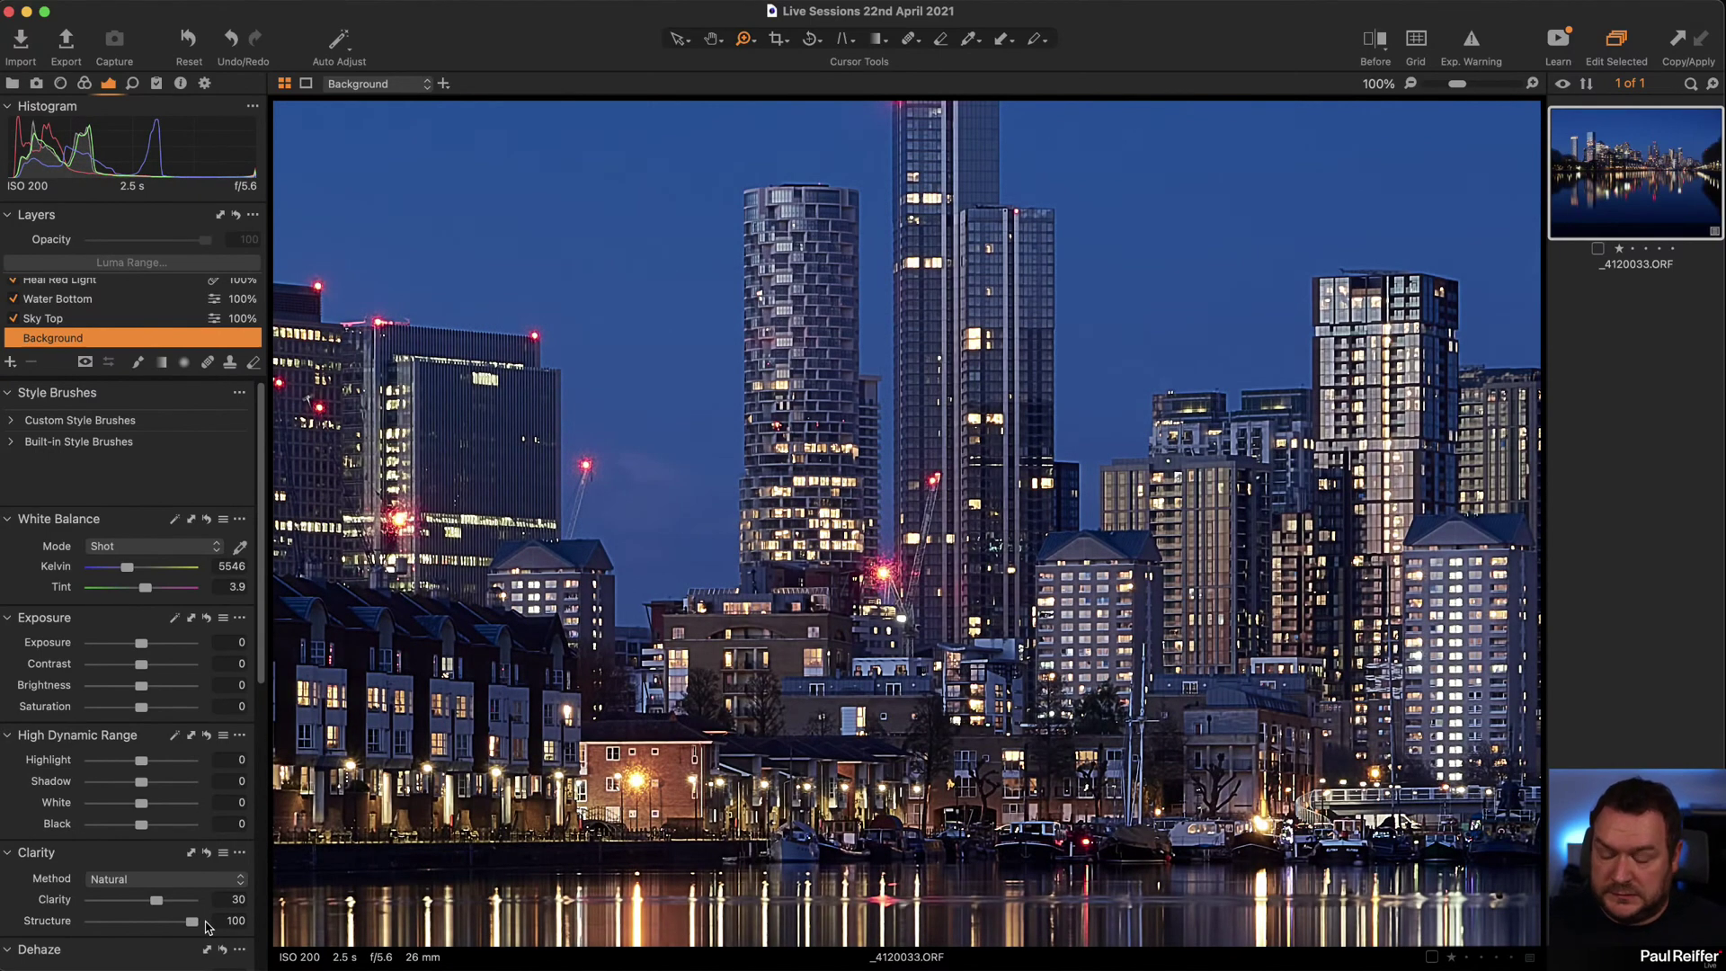
alt+click(955, 643)
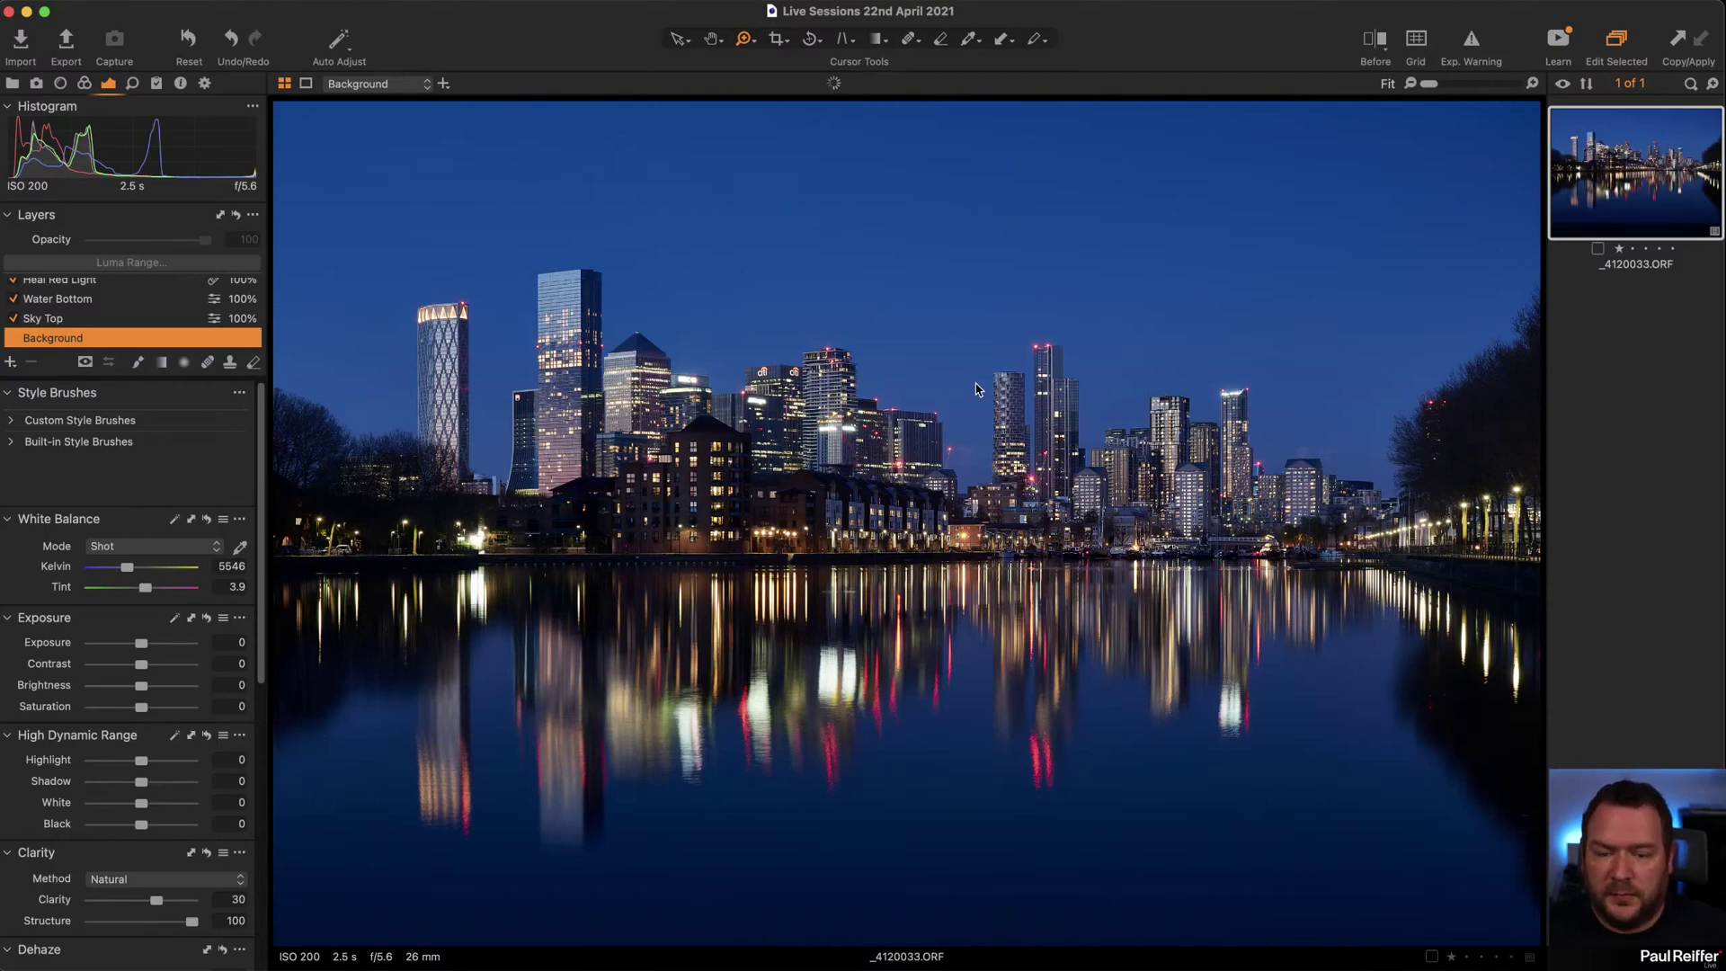
drag(1256, 590, 1256, 590)
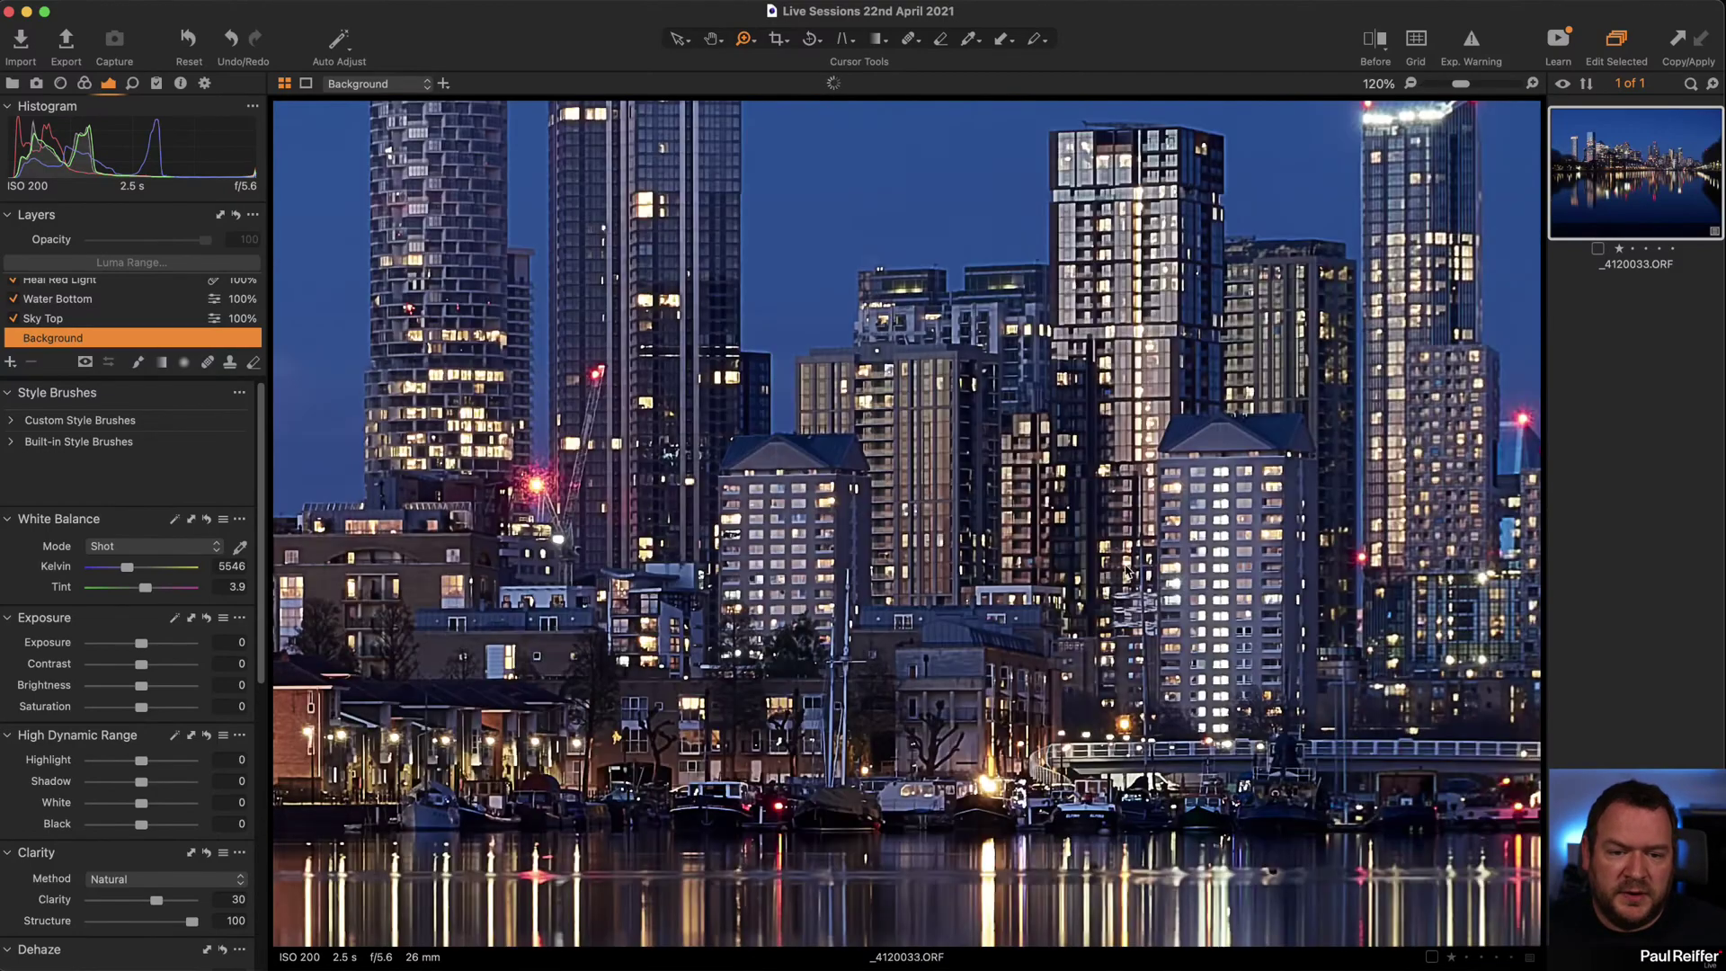
alt+click(1046, 546)
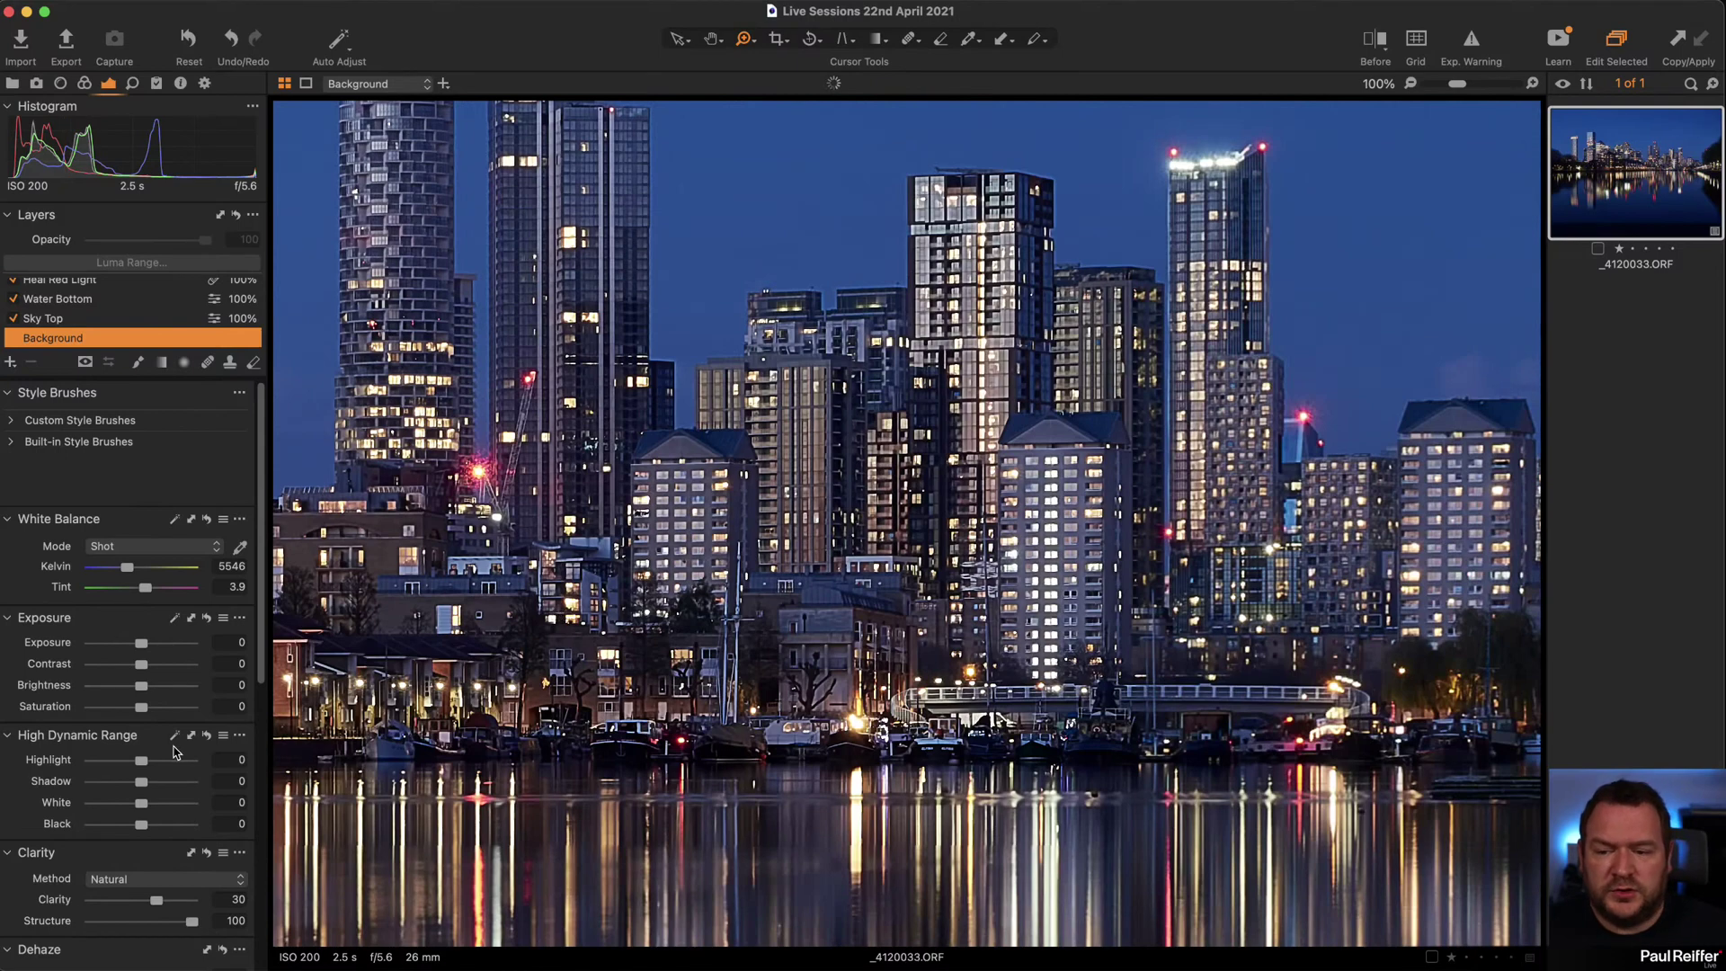
click(154, 922)
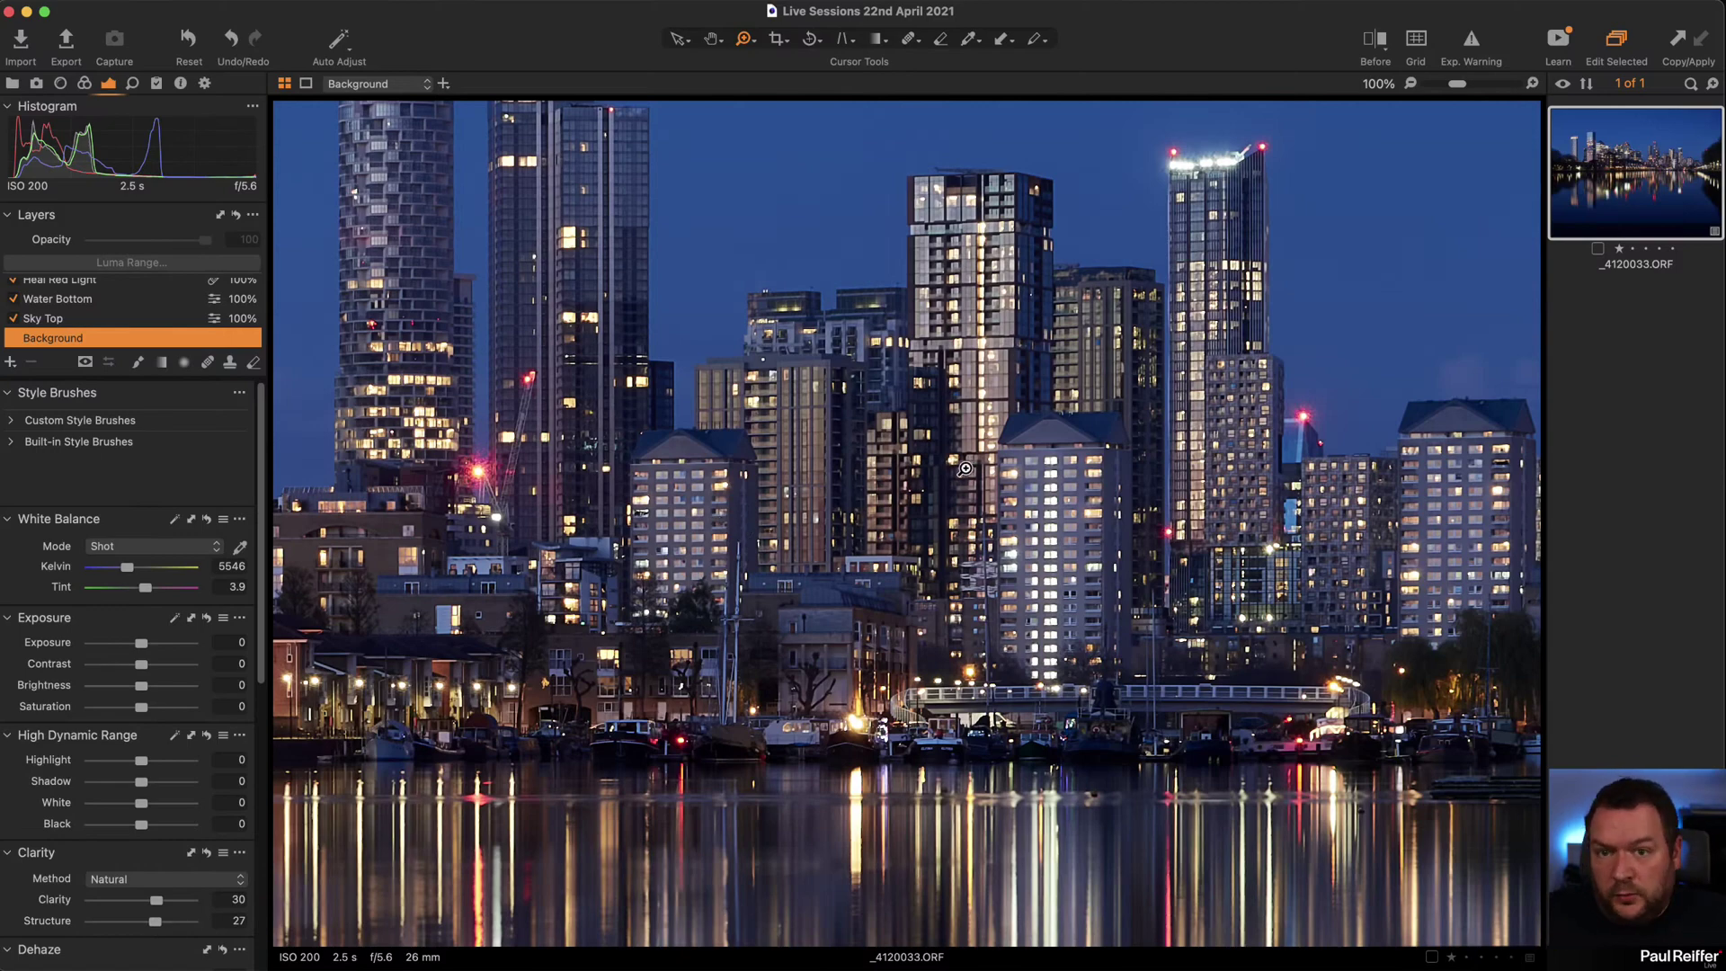
On the Heal Red Light layer, heal the tiny red speck in the dark water near the photo's lower edge.
scroll(1006, 744, up, 5)
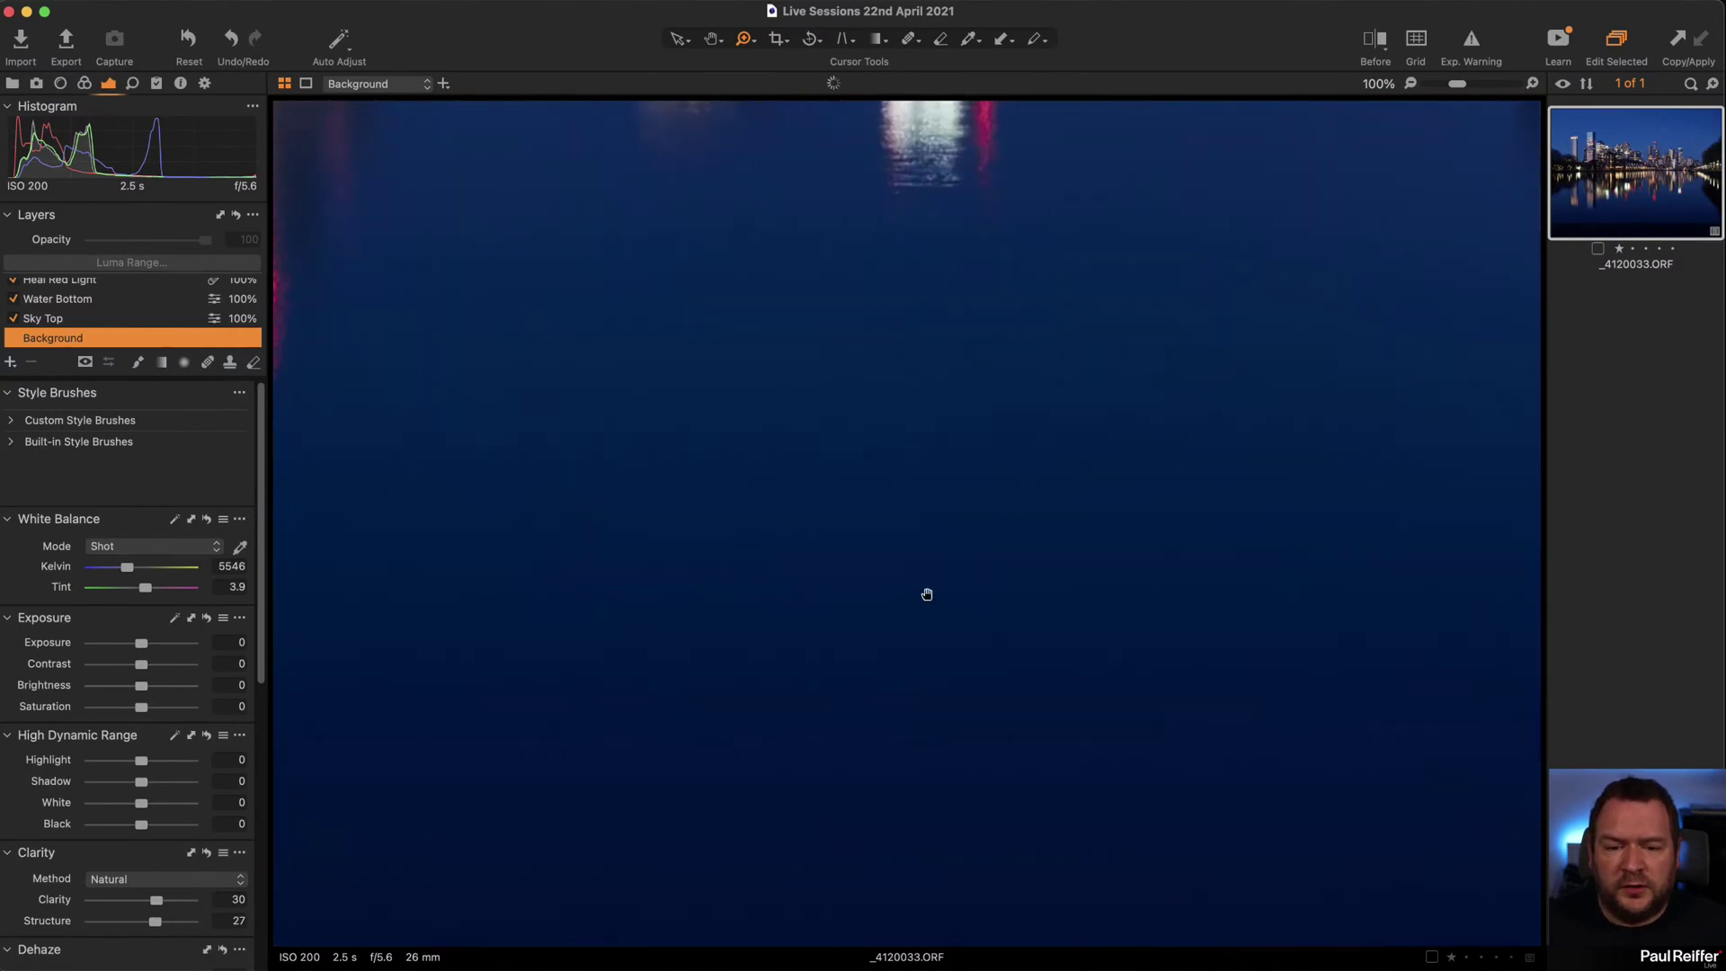
drag(1315, 691, 474, 524)
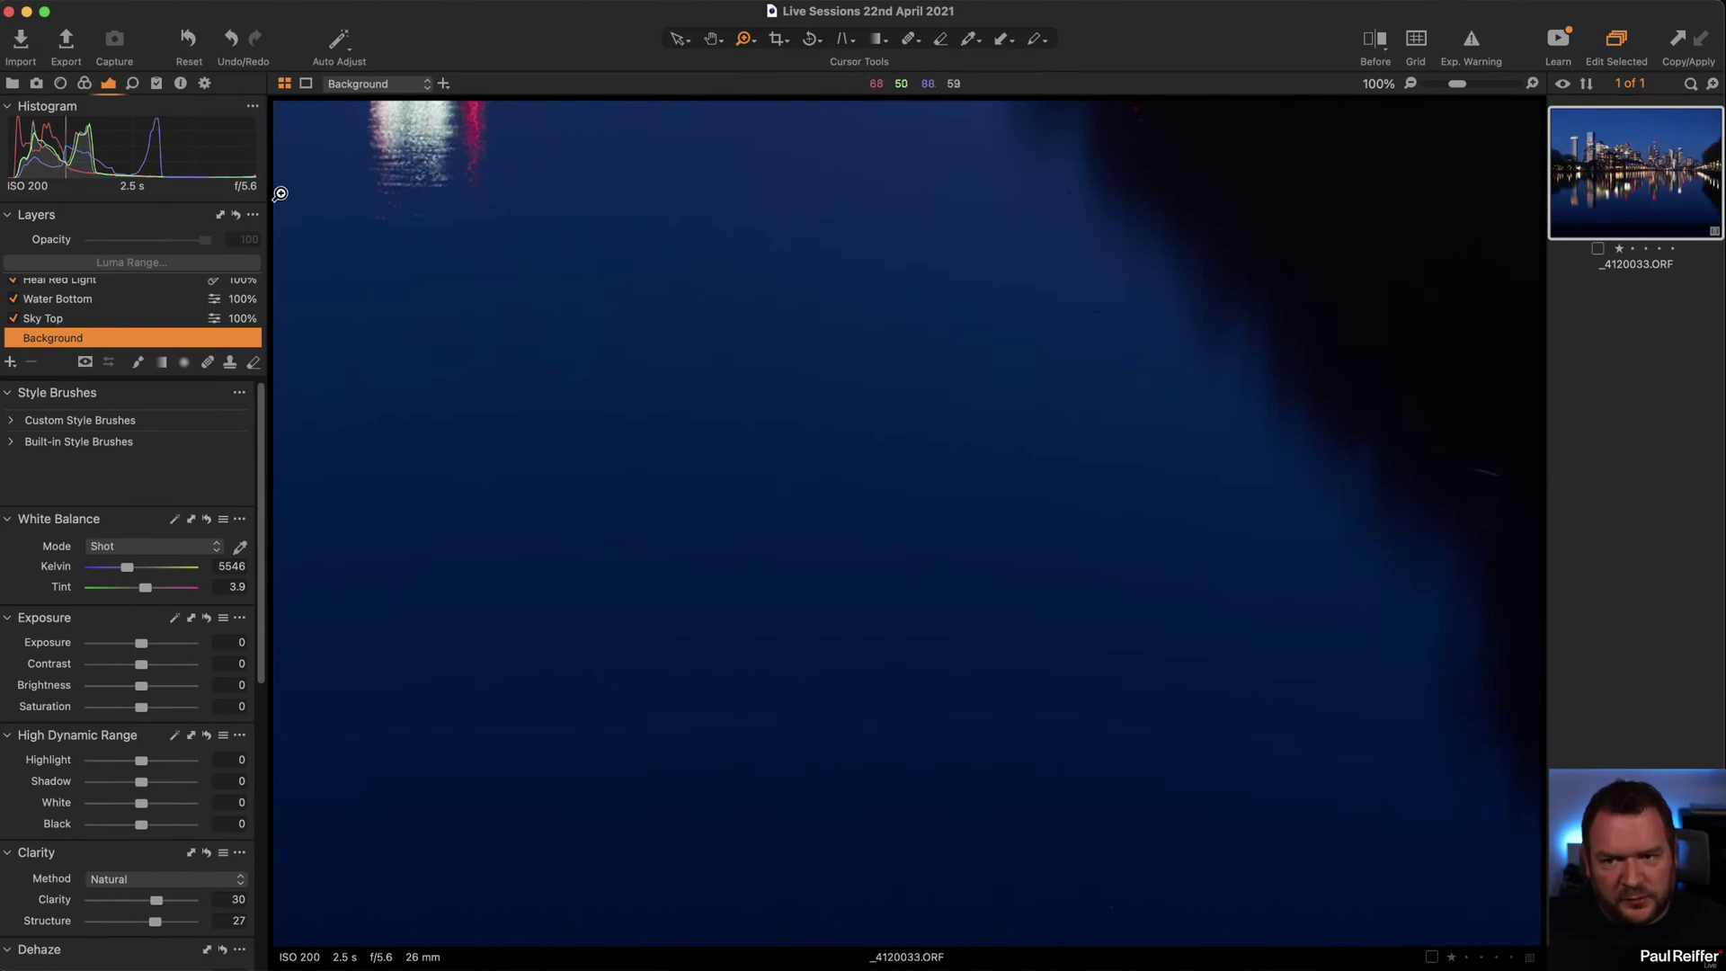
scroll(81, 307, up, 1)
click(81, 289)
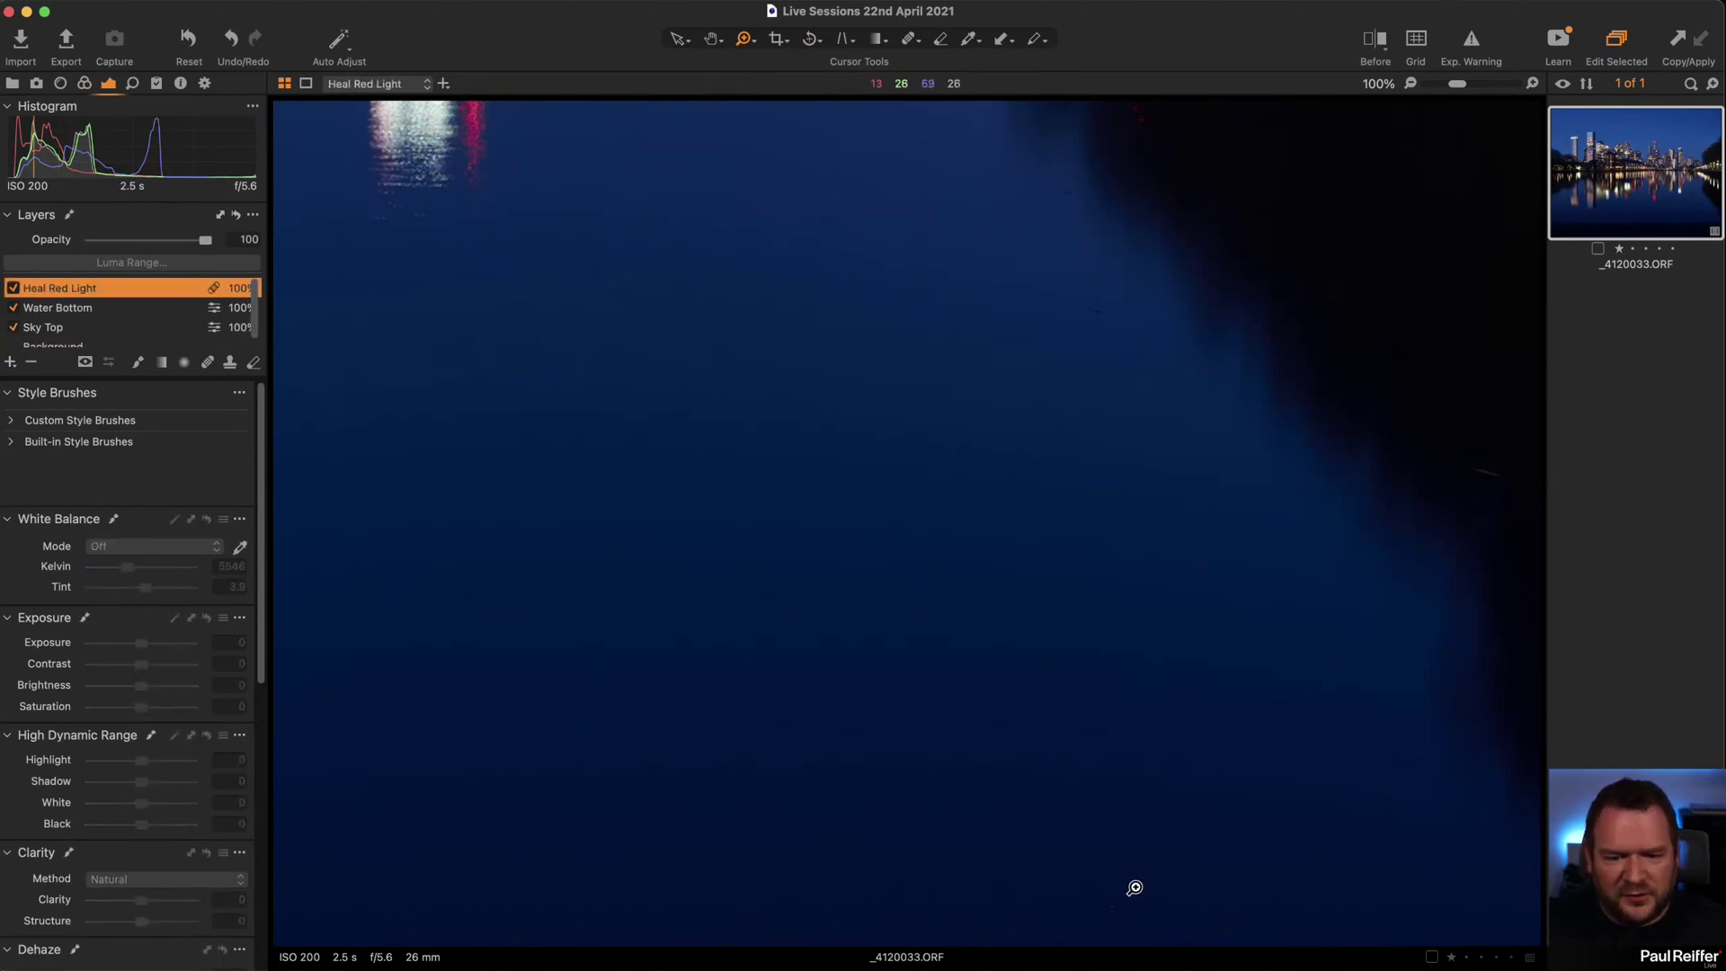
alt+click(1121, 842)
alt+click(1121, 843)
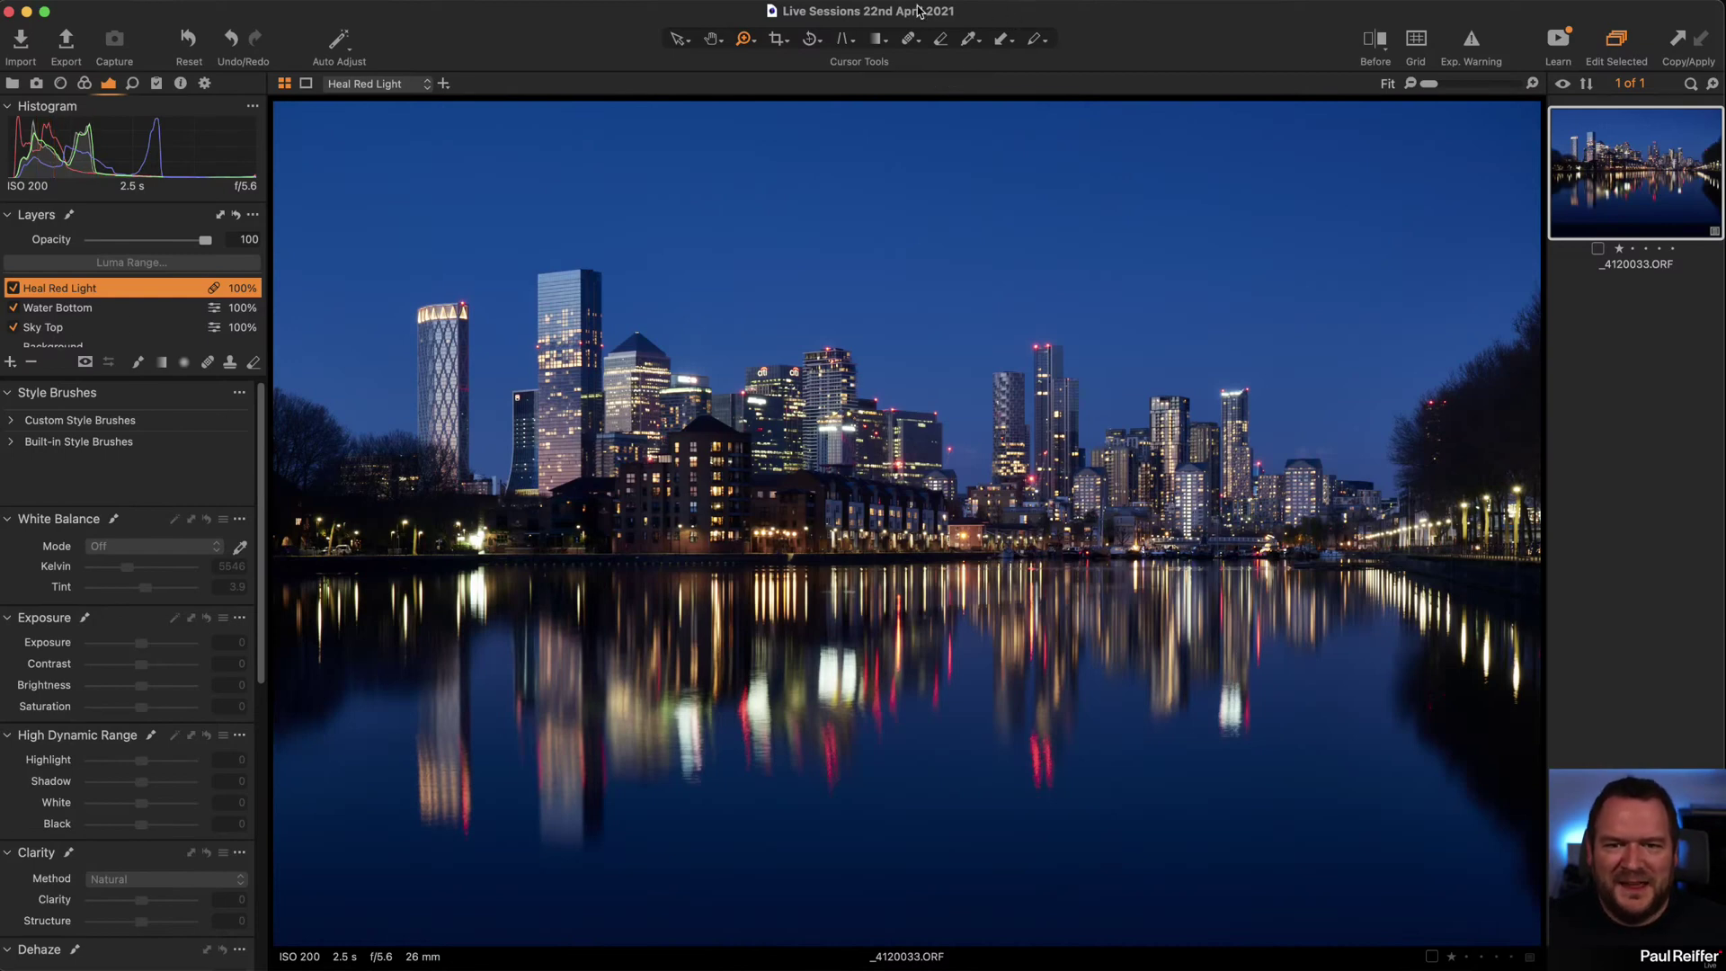
key(z)
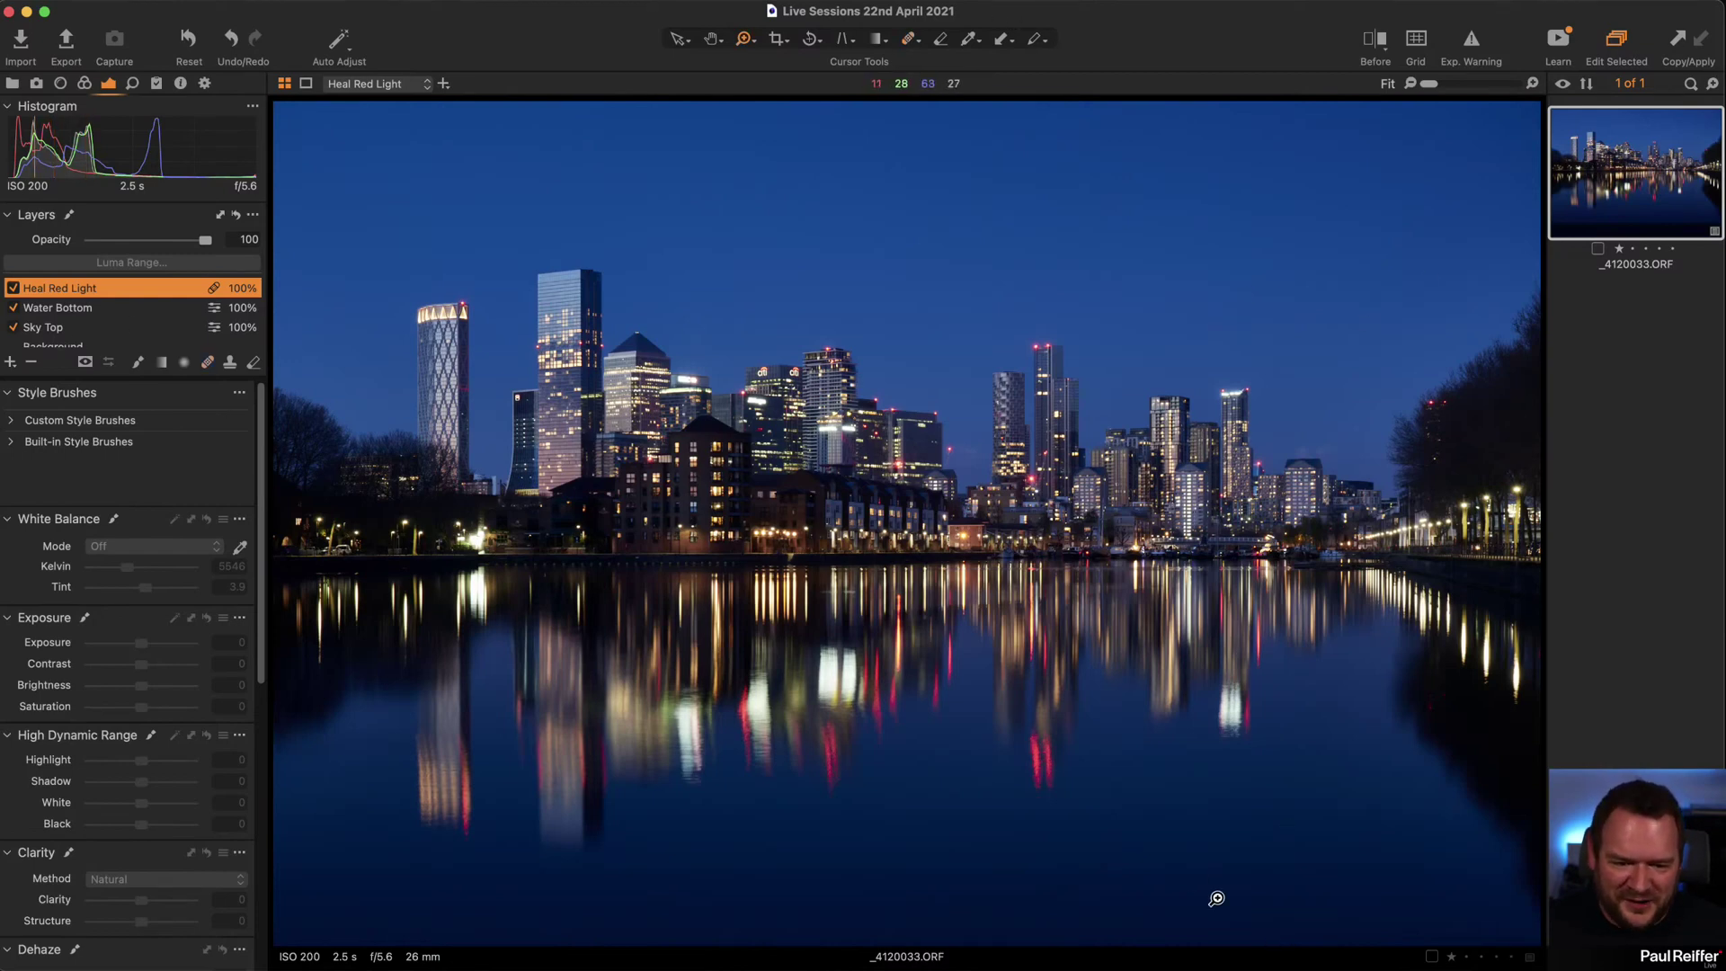
drag(1177, 851, 1342, 967)
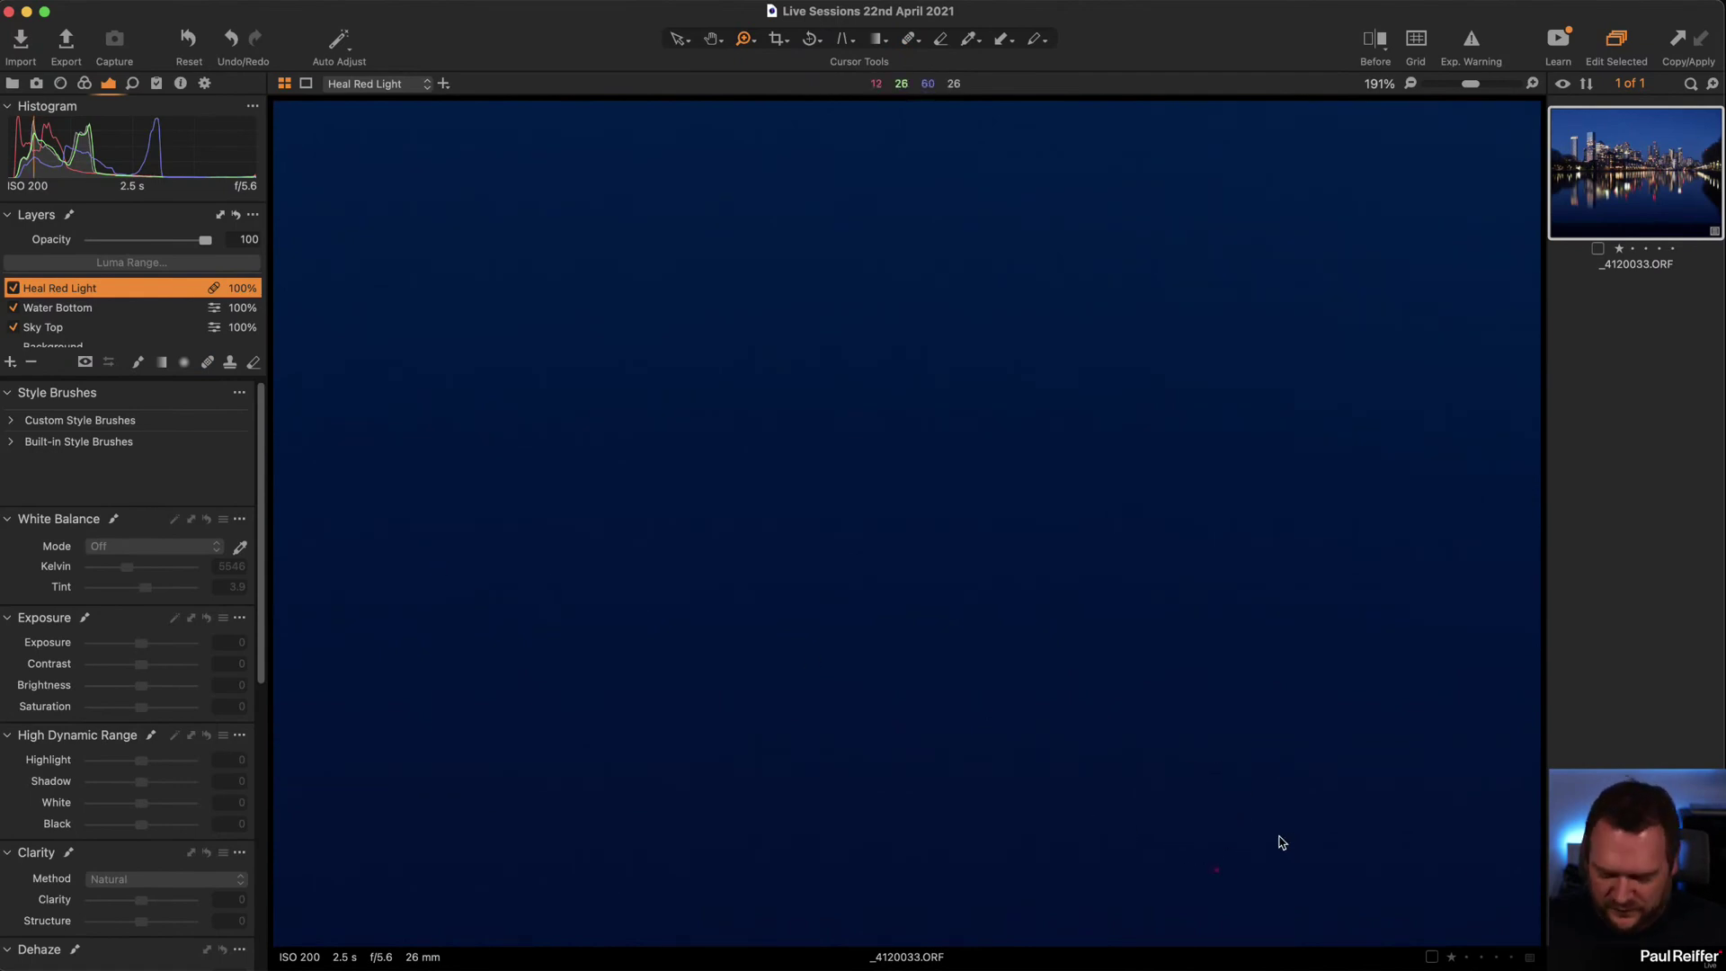
key(q)
click(1209, 864)
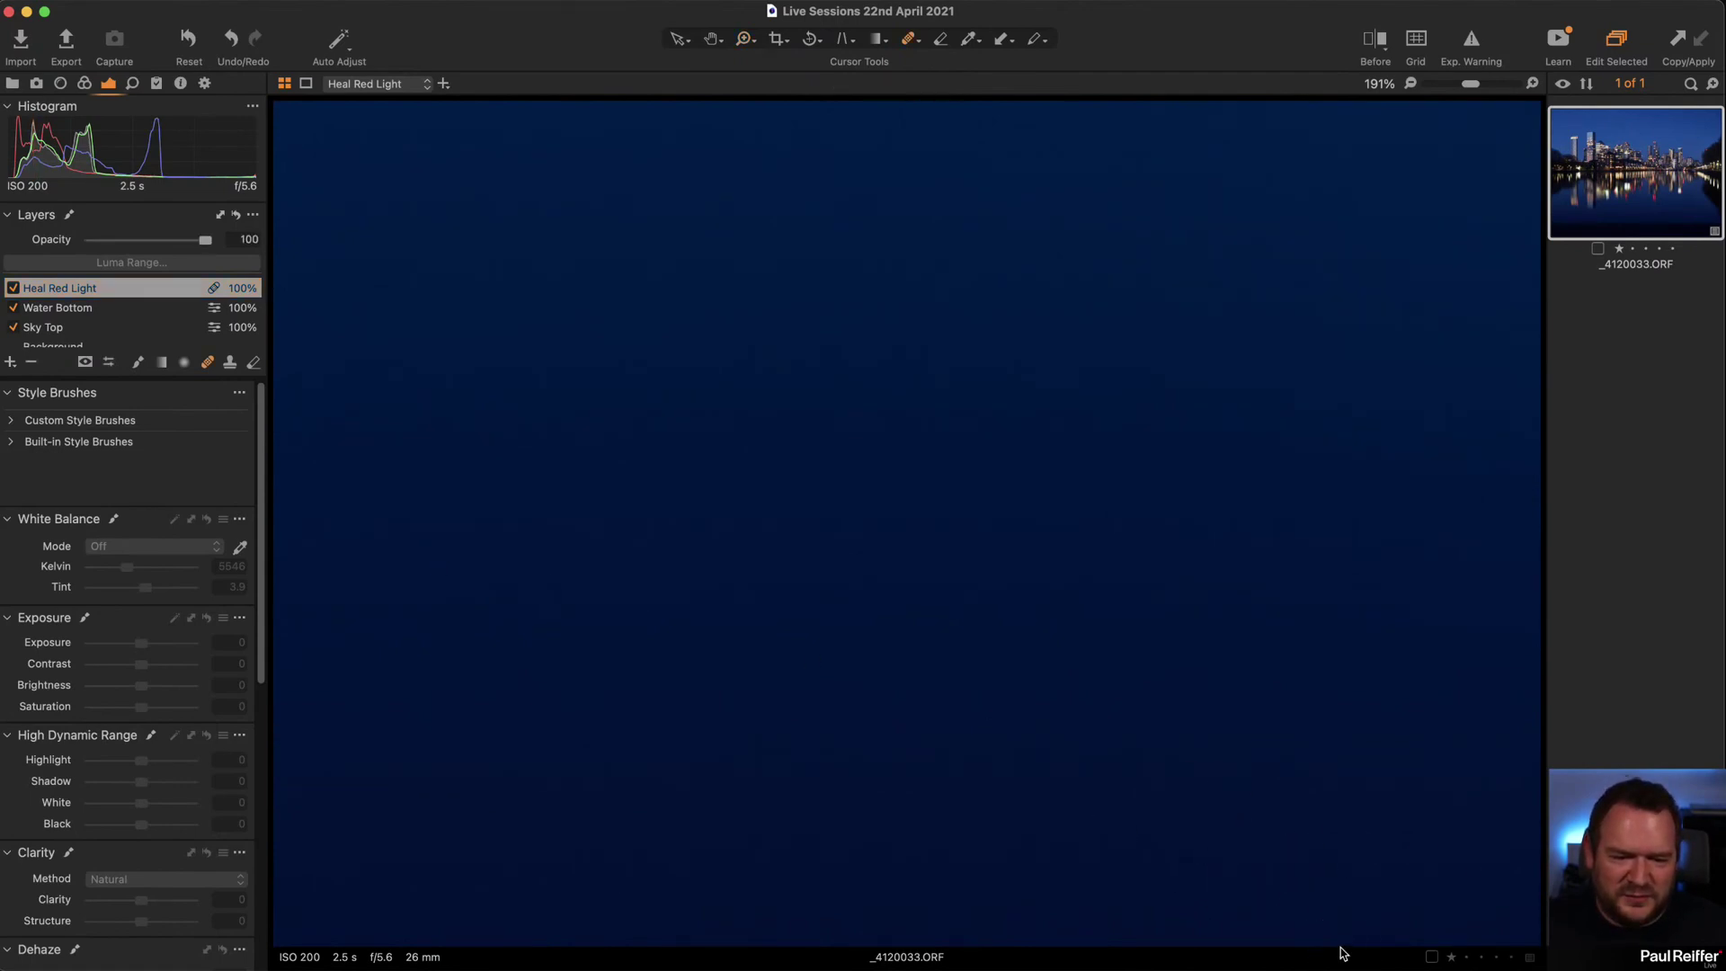
key(z)
alt+click(983, 575)
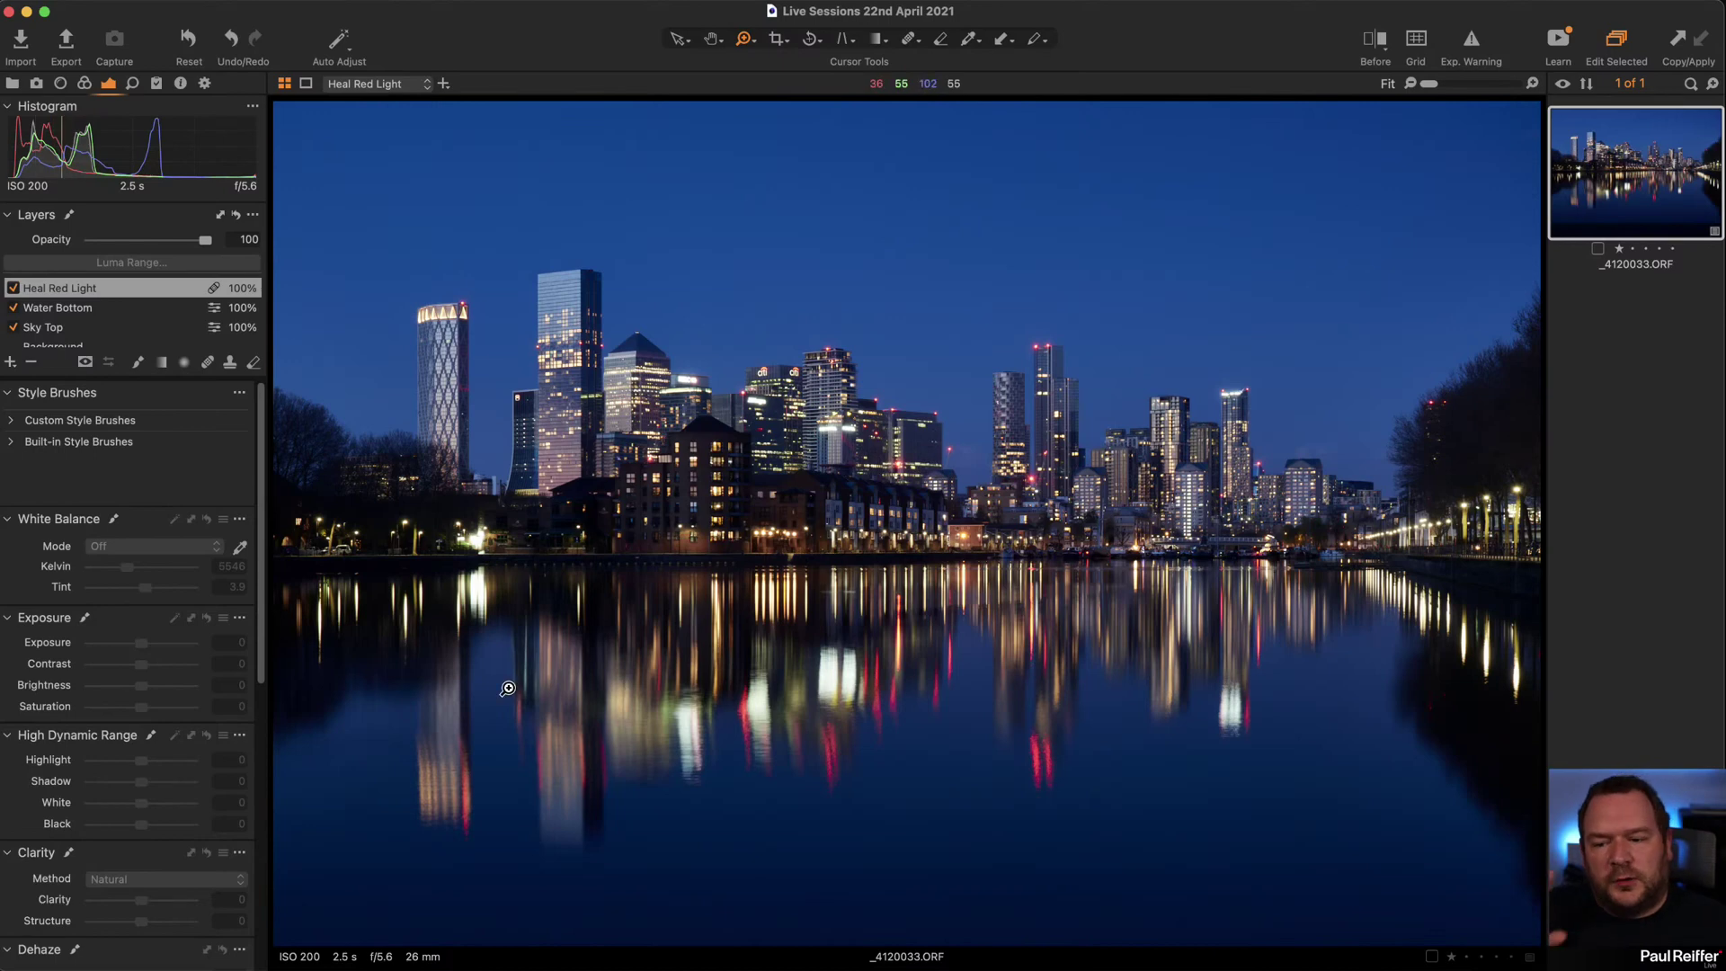
With the Background layer selected, examine the bare tree branches against the sky up close, and return to the full image.
click(62, 347)
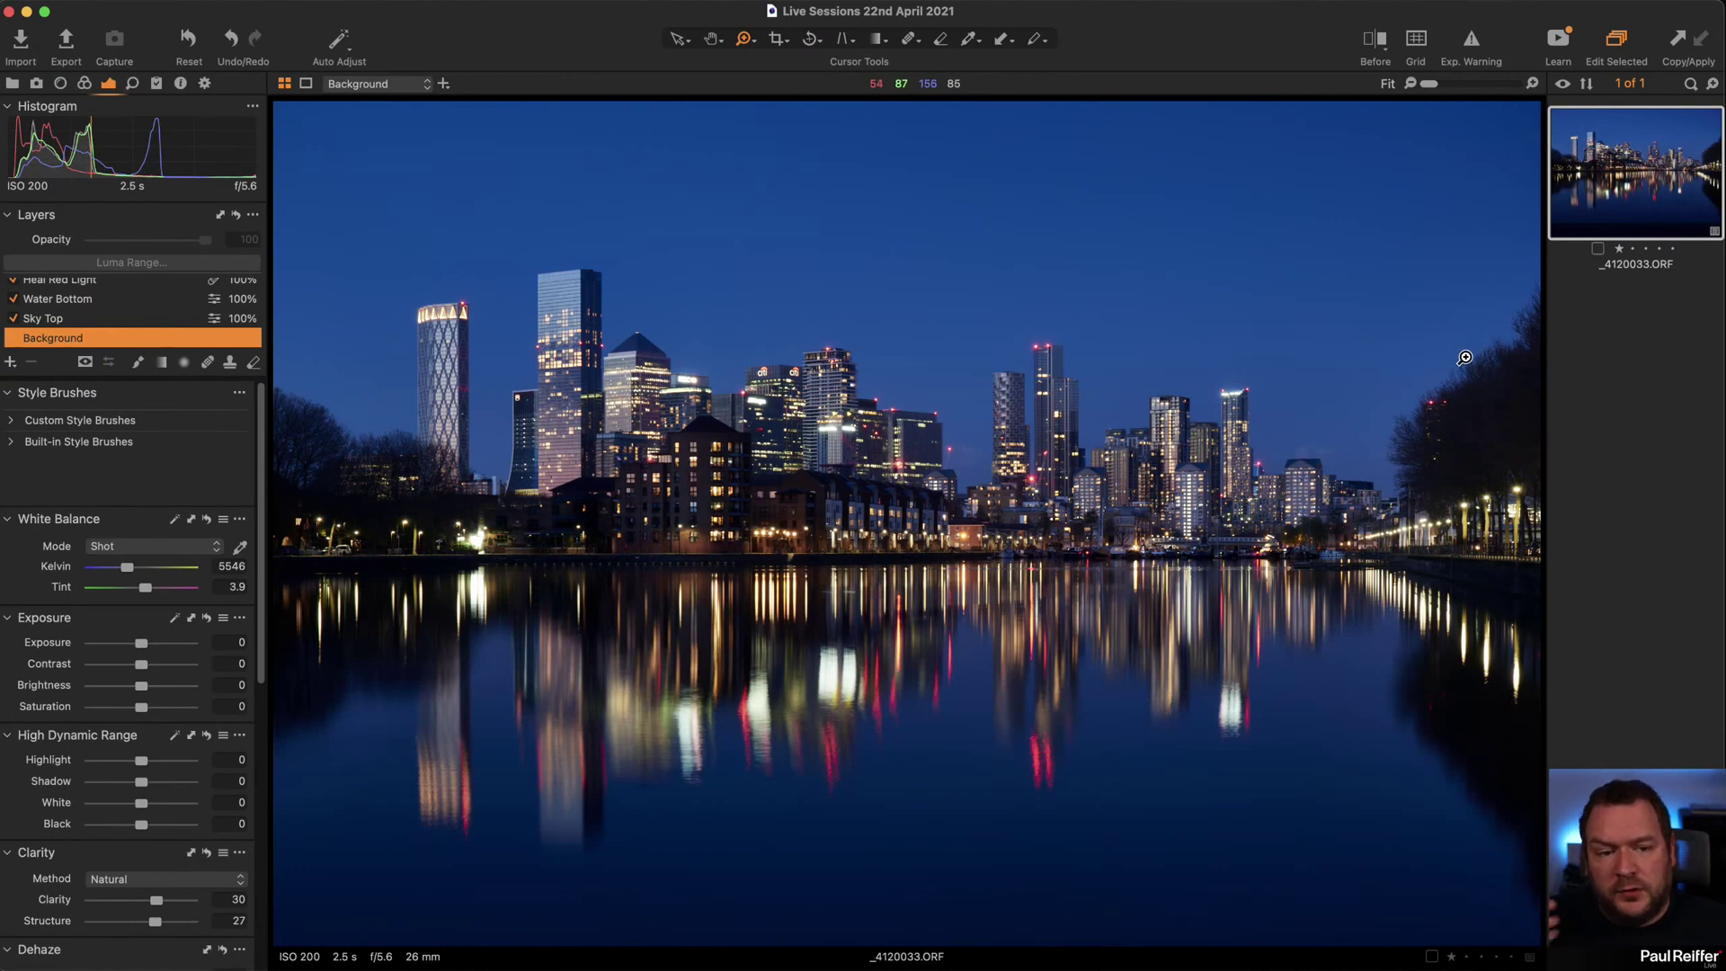
drag(1464, 357, 1523, 387)
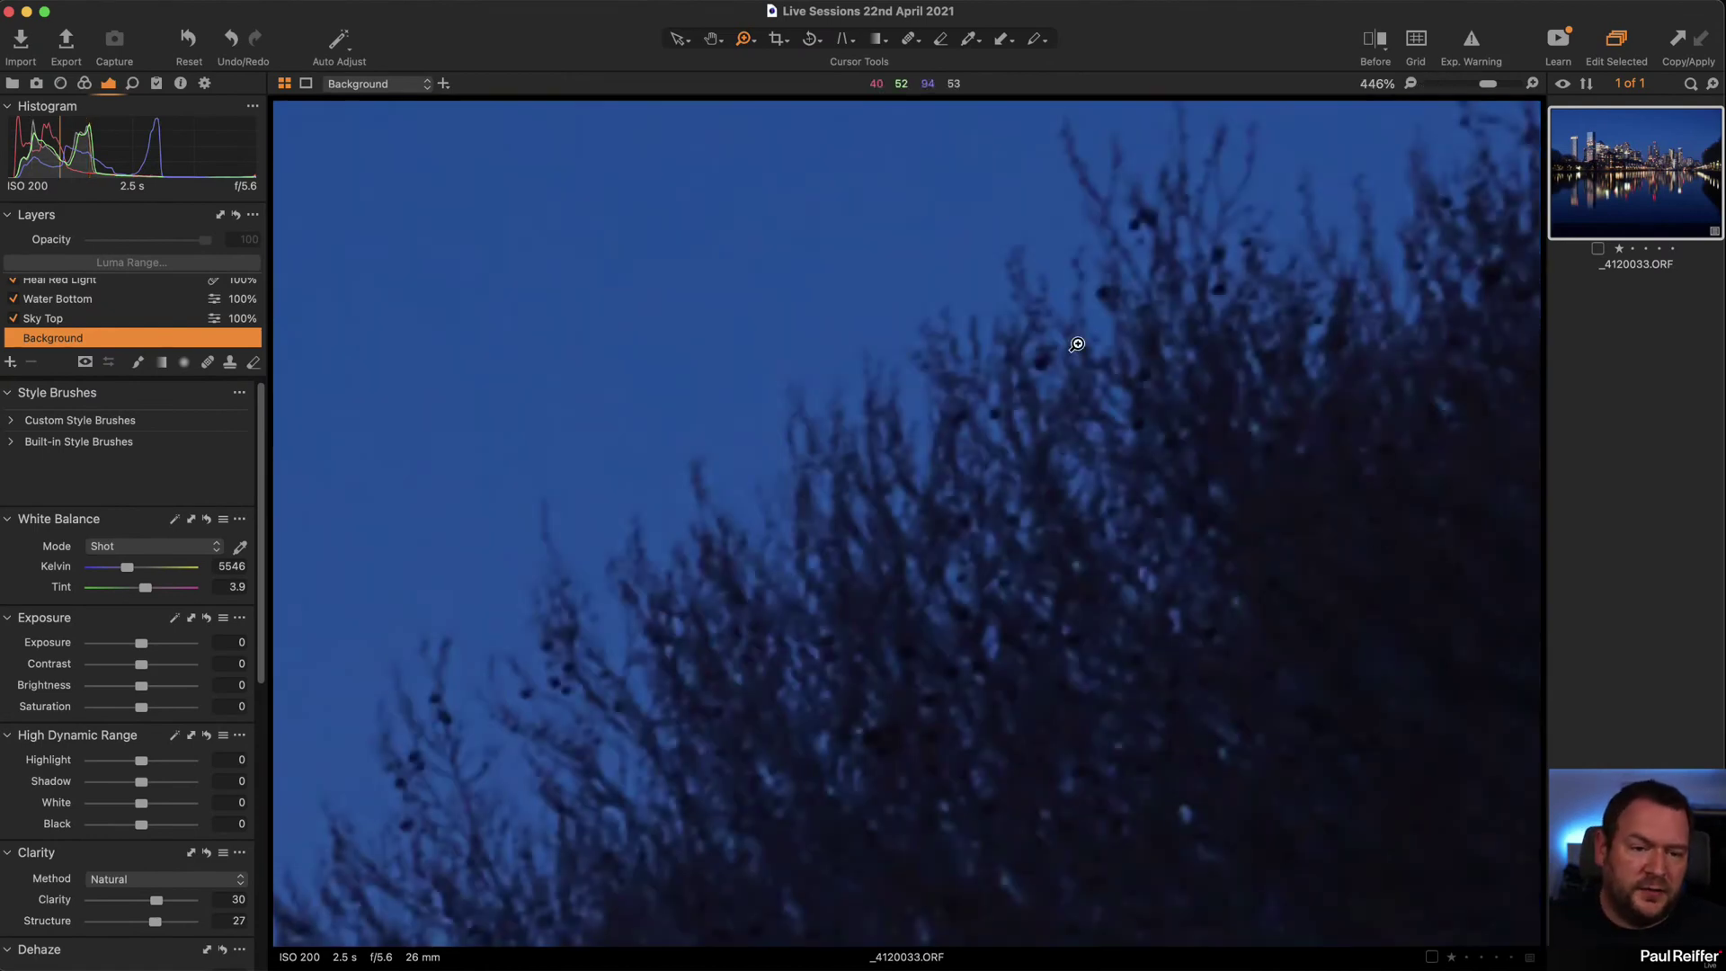
alt+click(1021, 435)
alt+click(994, 408)
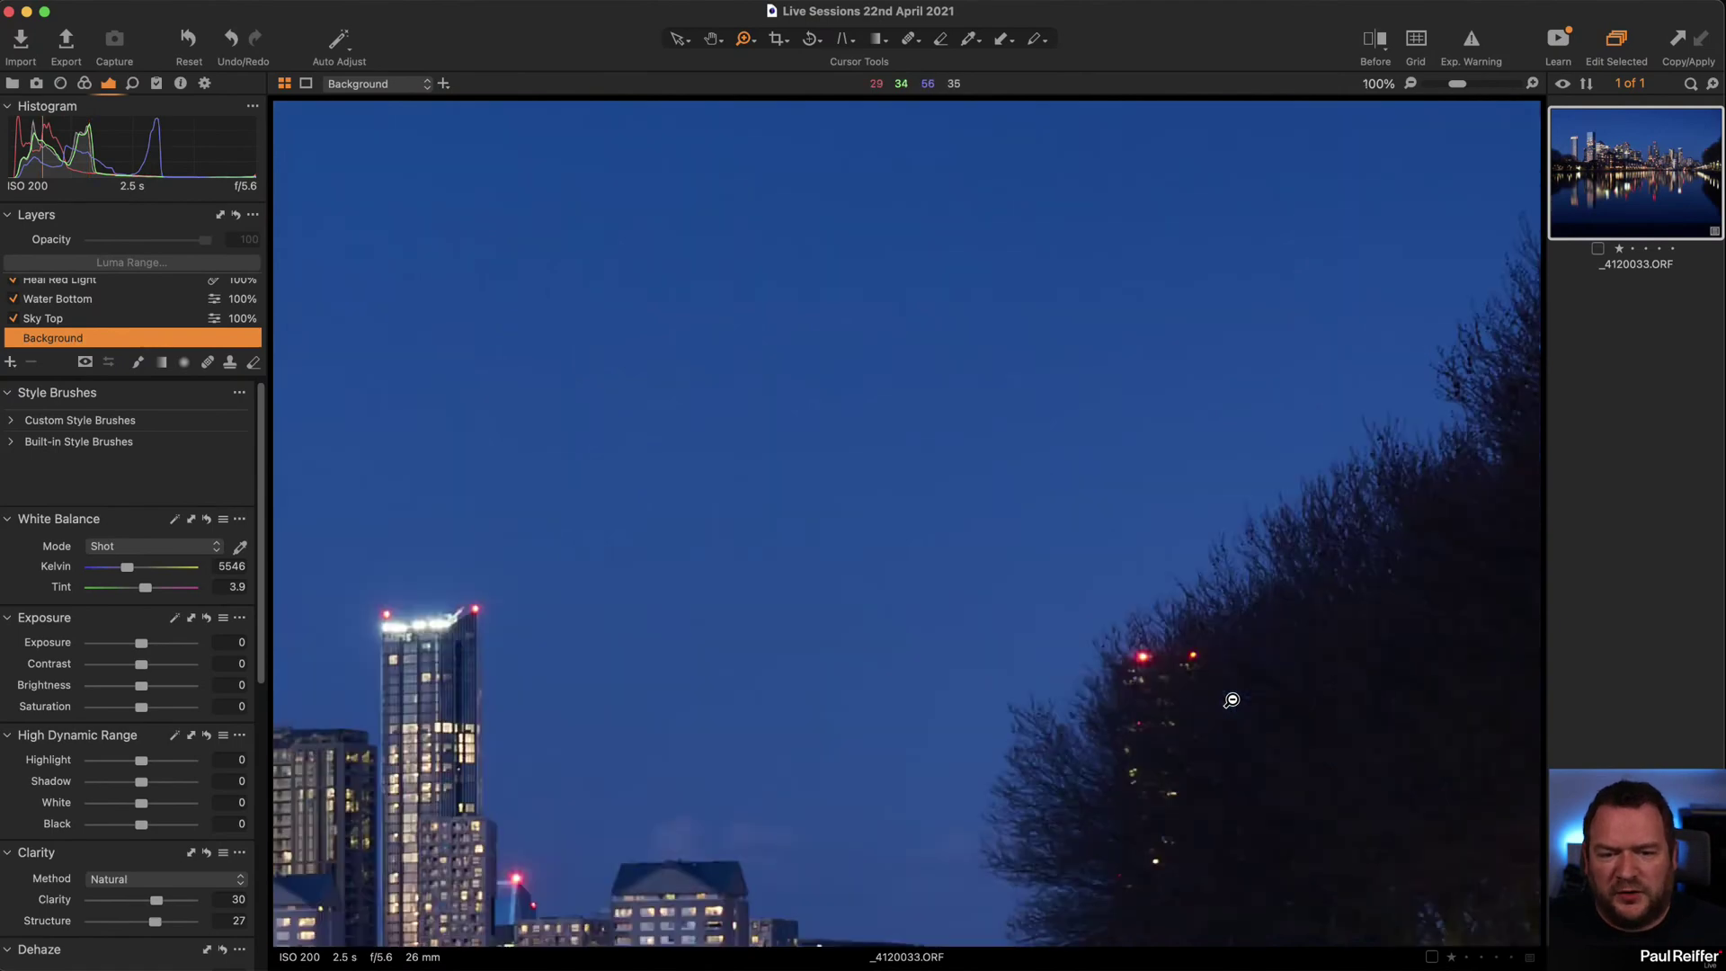
alt+click(1232, 699)
alt+click(895, 419)
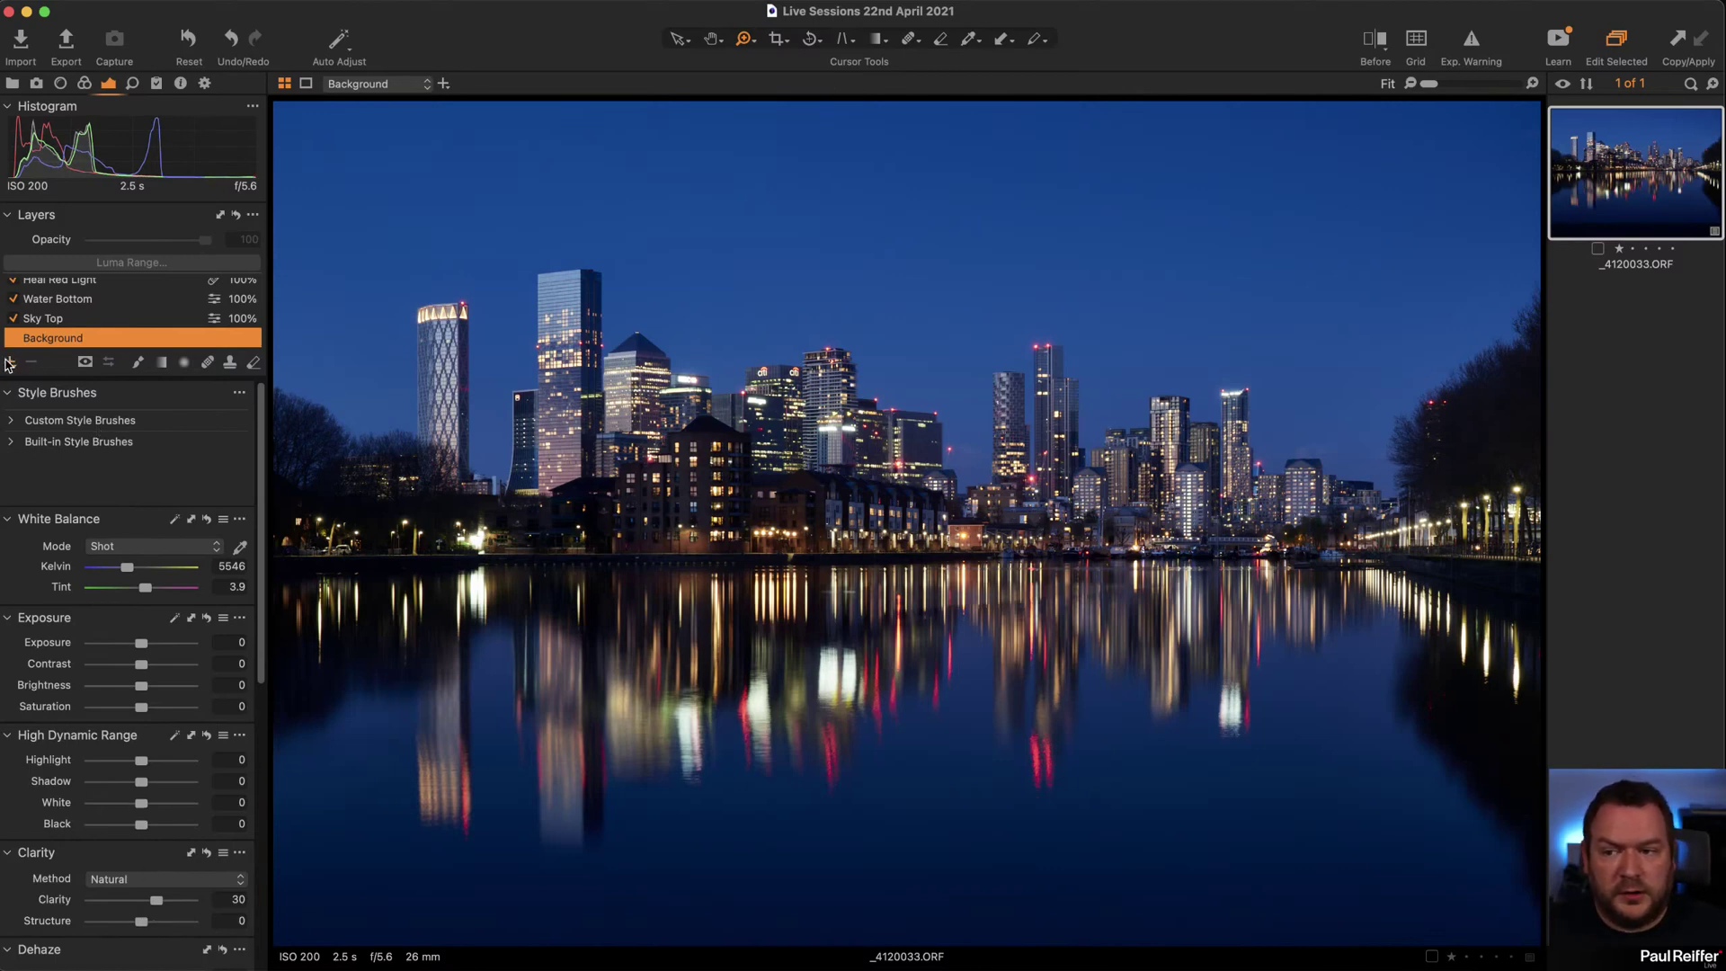
Add a new empty adjustment layer and name it Structure - Local.
click(9, 363)
double_click(51, 288)
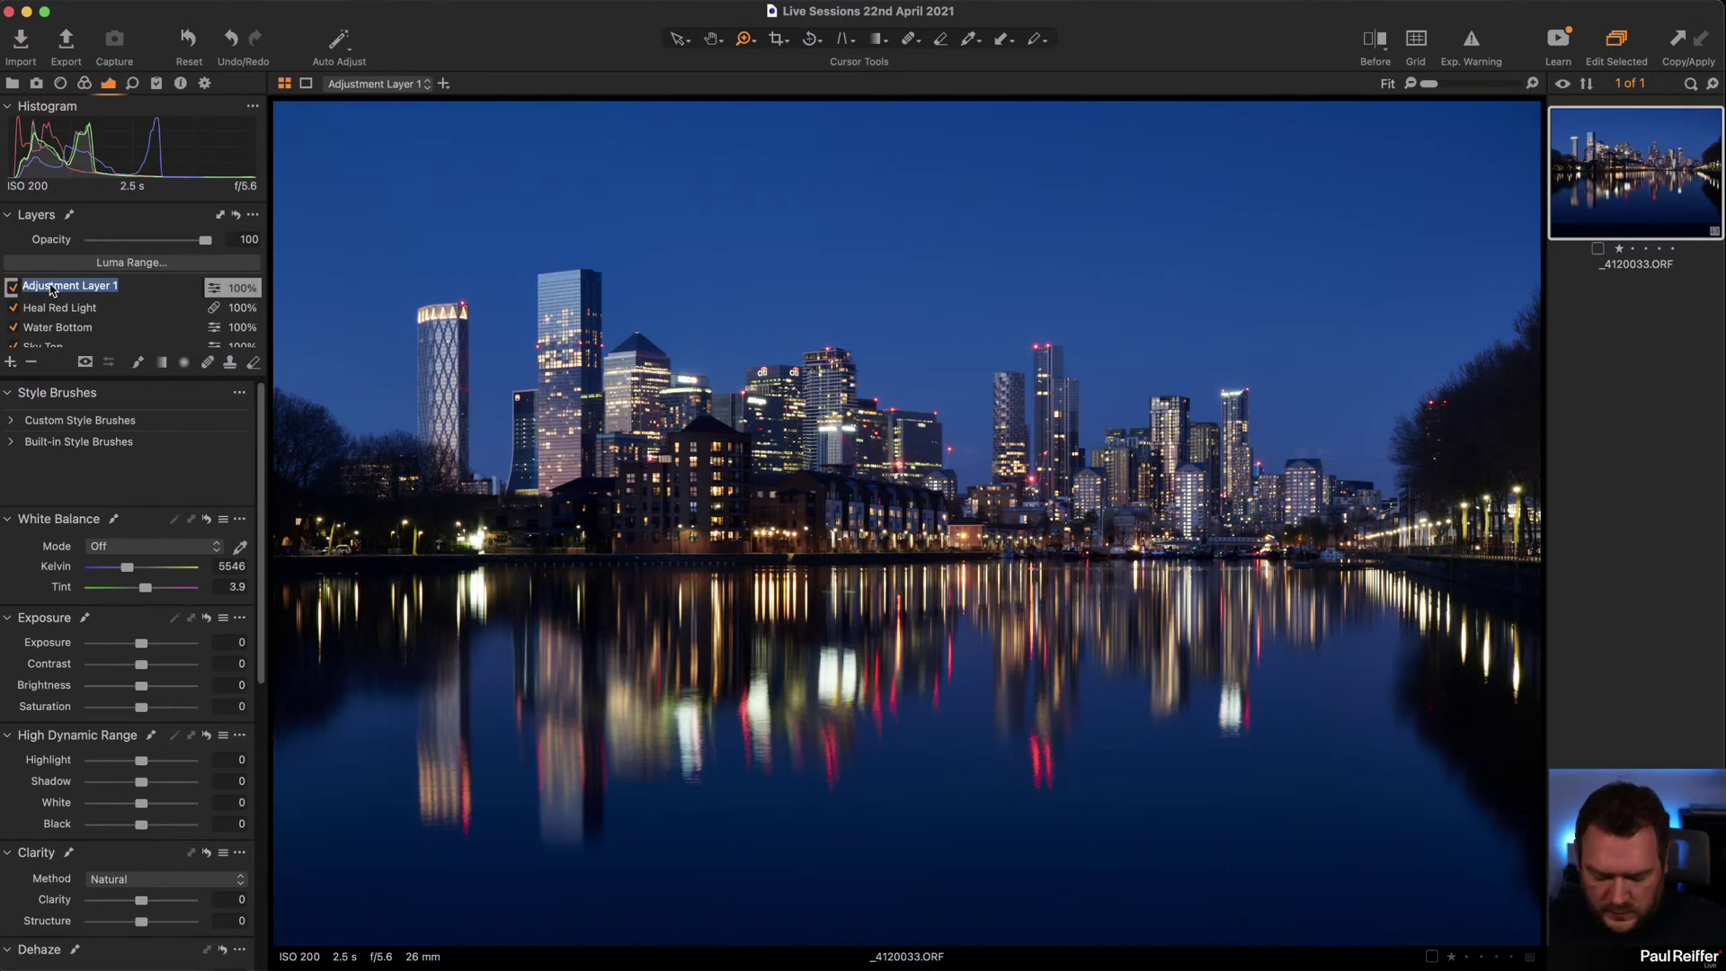
text(Structure - Loc)
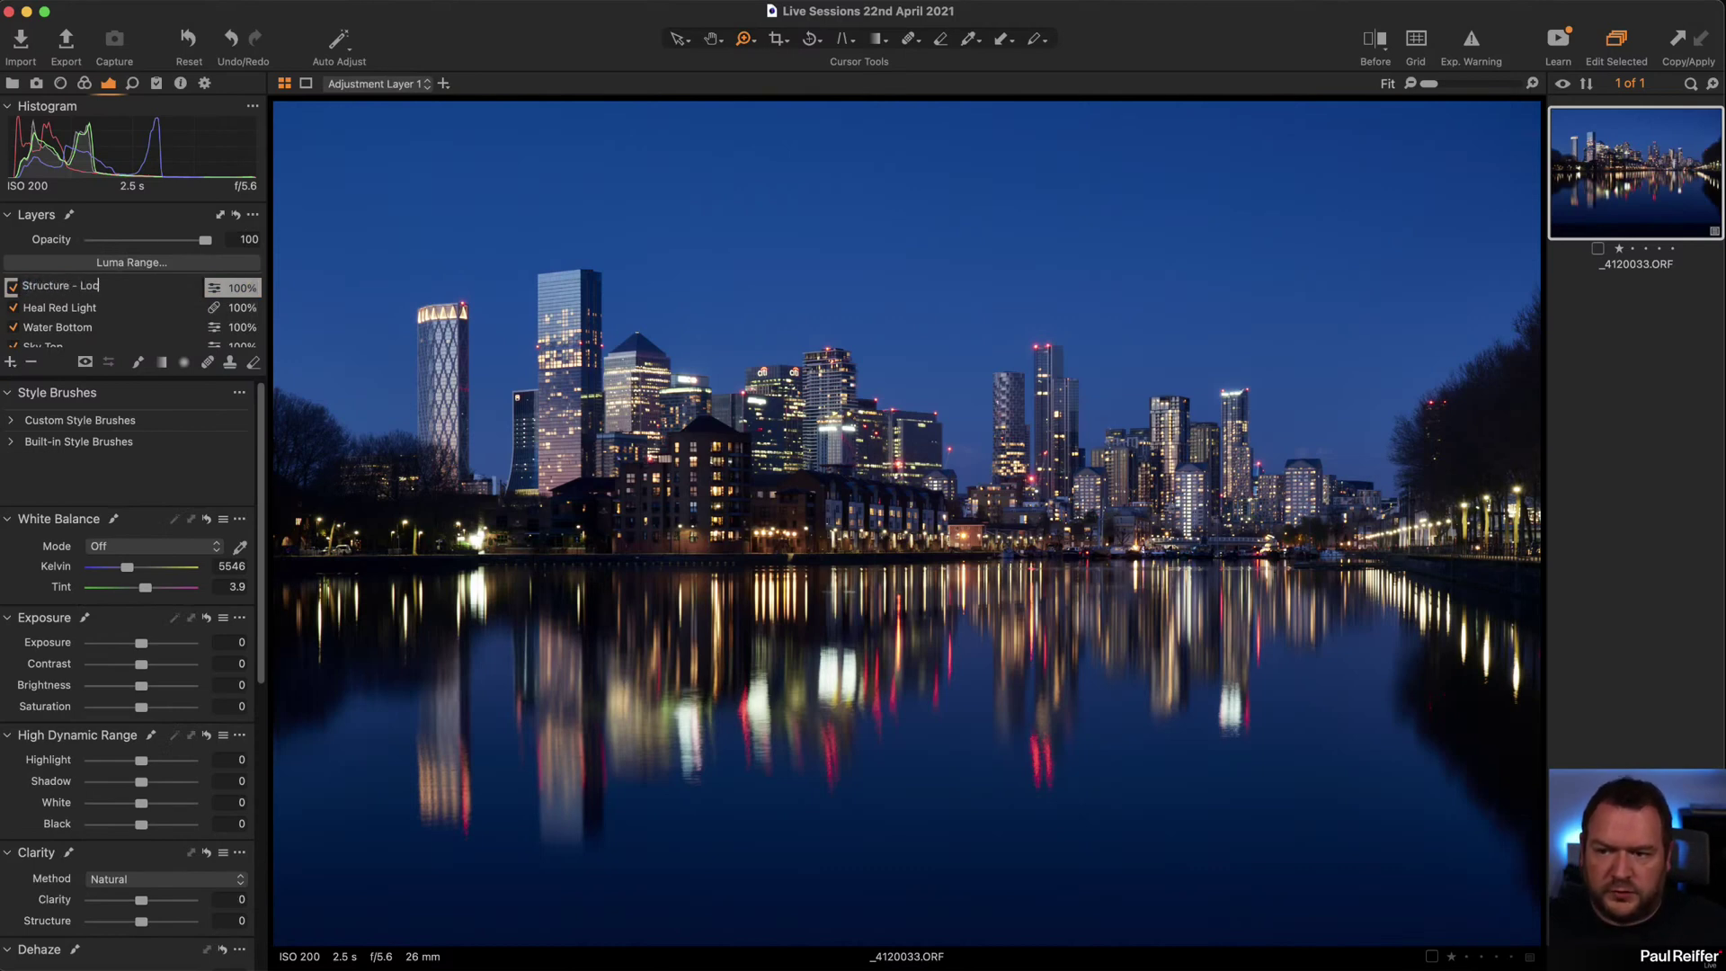
text(al)
key(Return)
Set up the mask brush for the Structure - Local layer with a size of 274 and a near-maximum flow.
key(b)
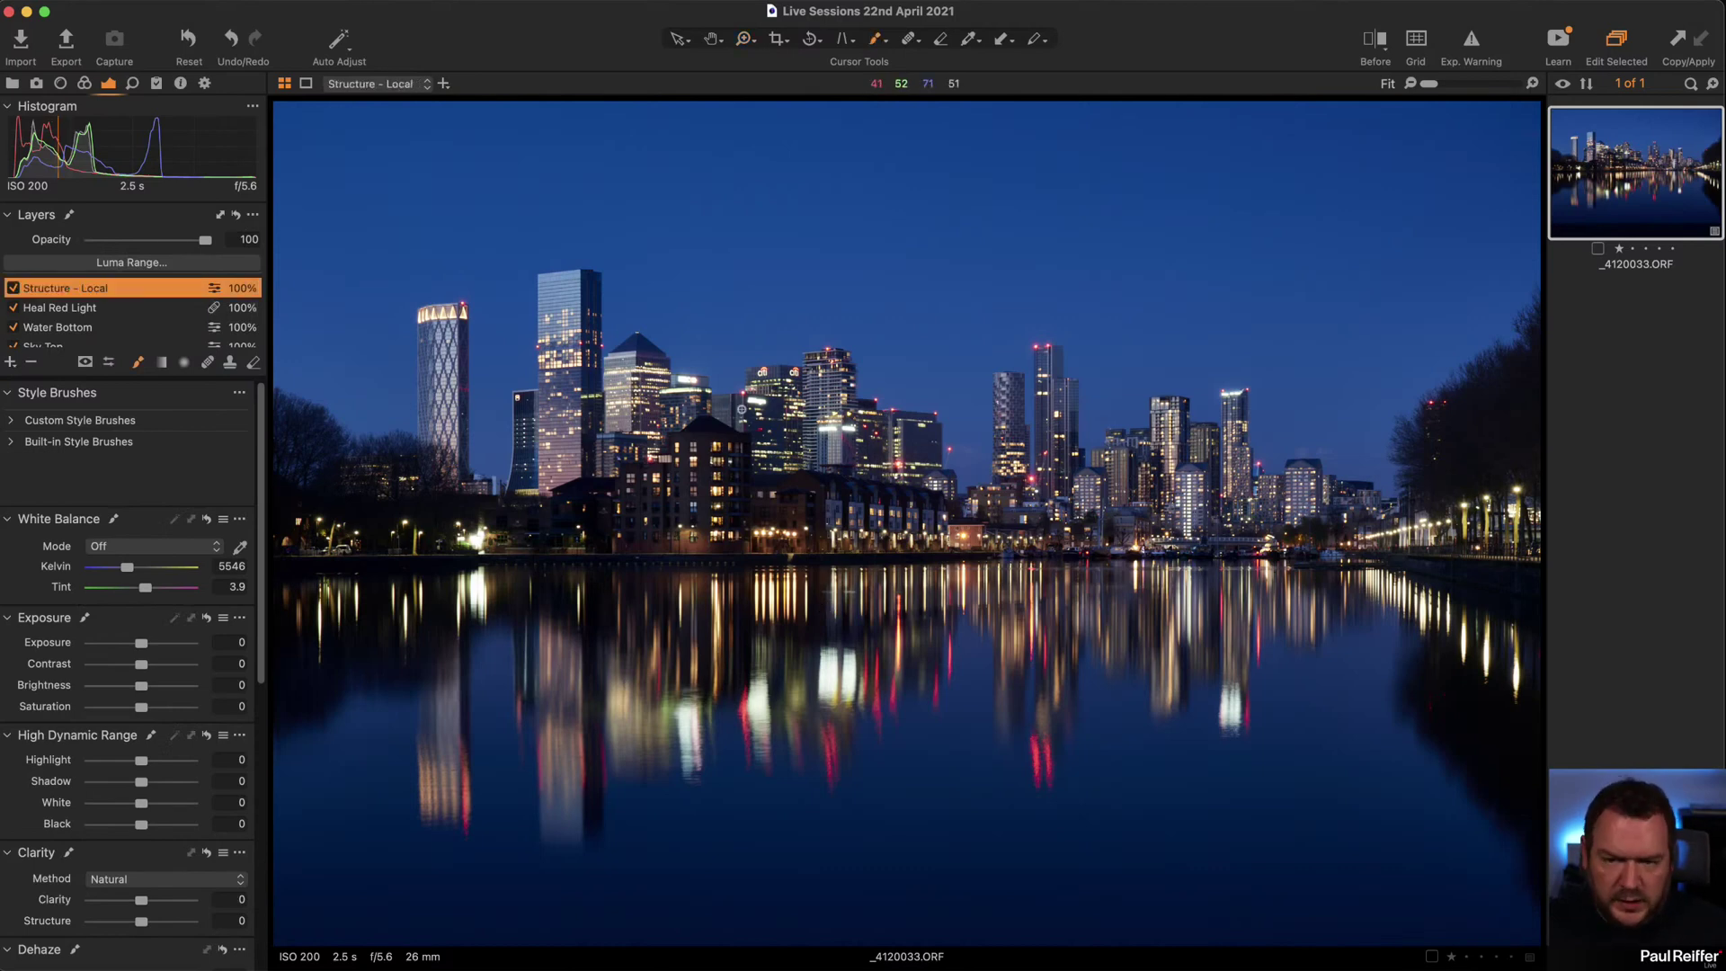
right_click(676, 220)
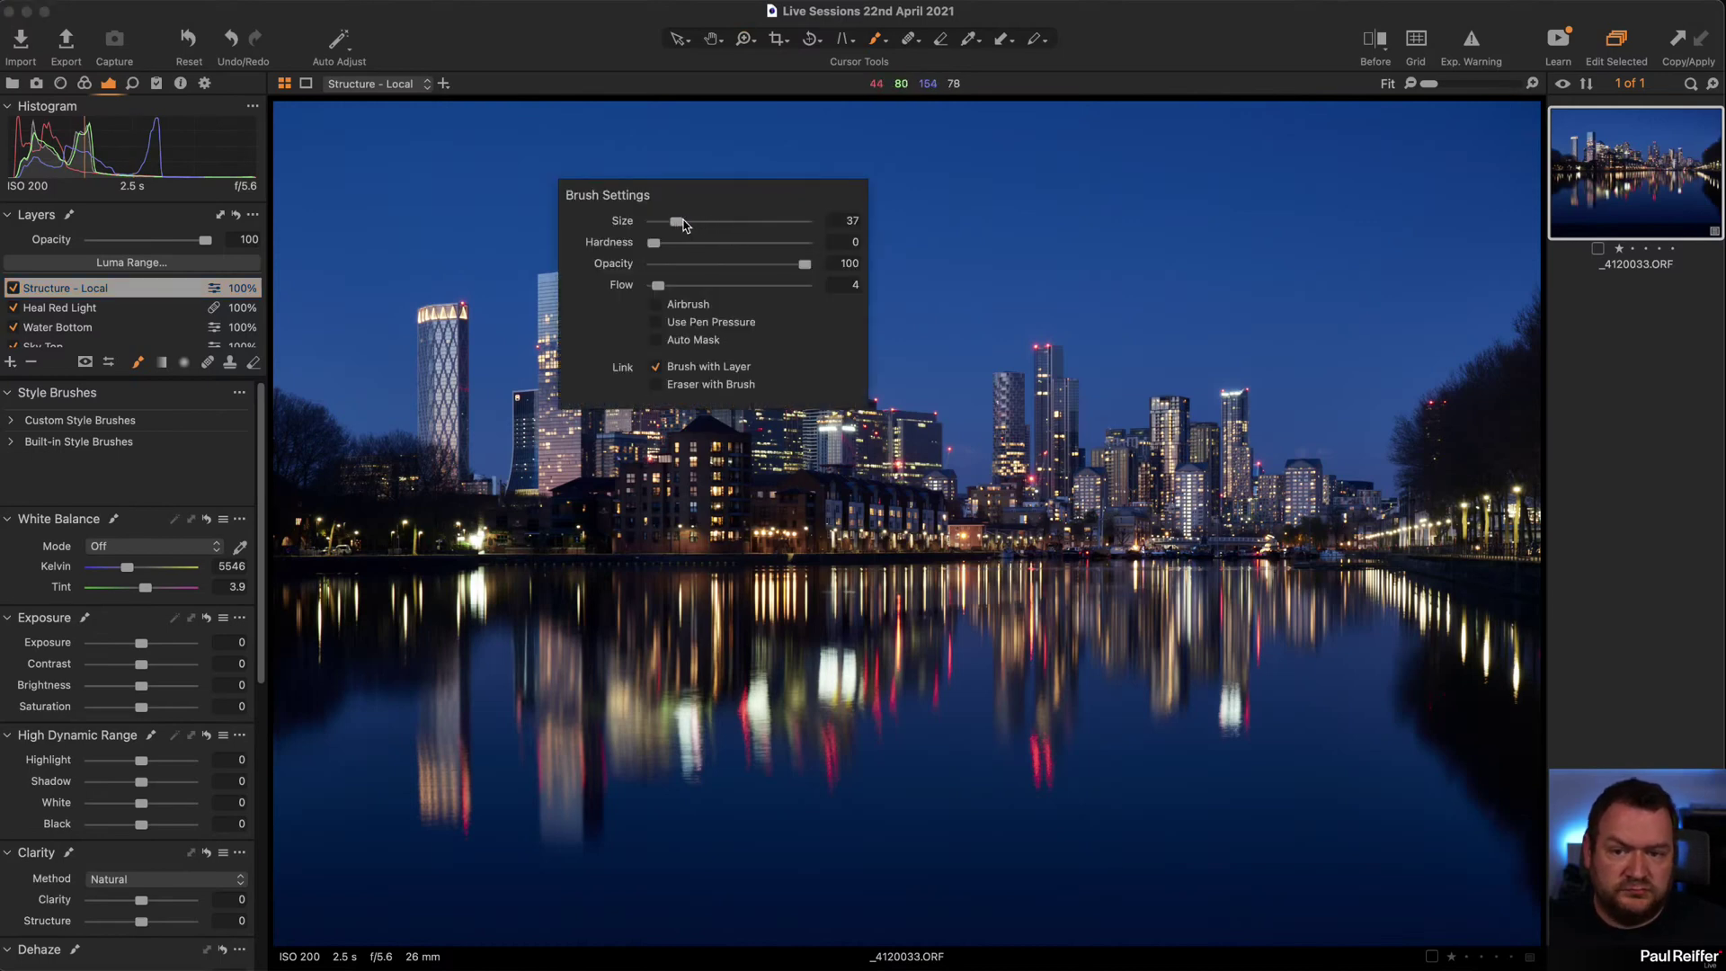
drag(683, 223, 702, 222)
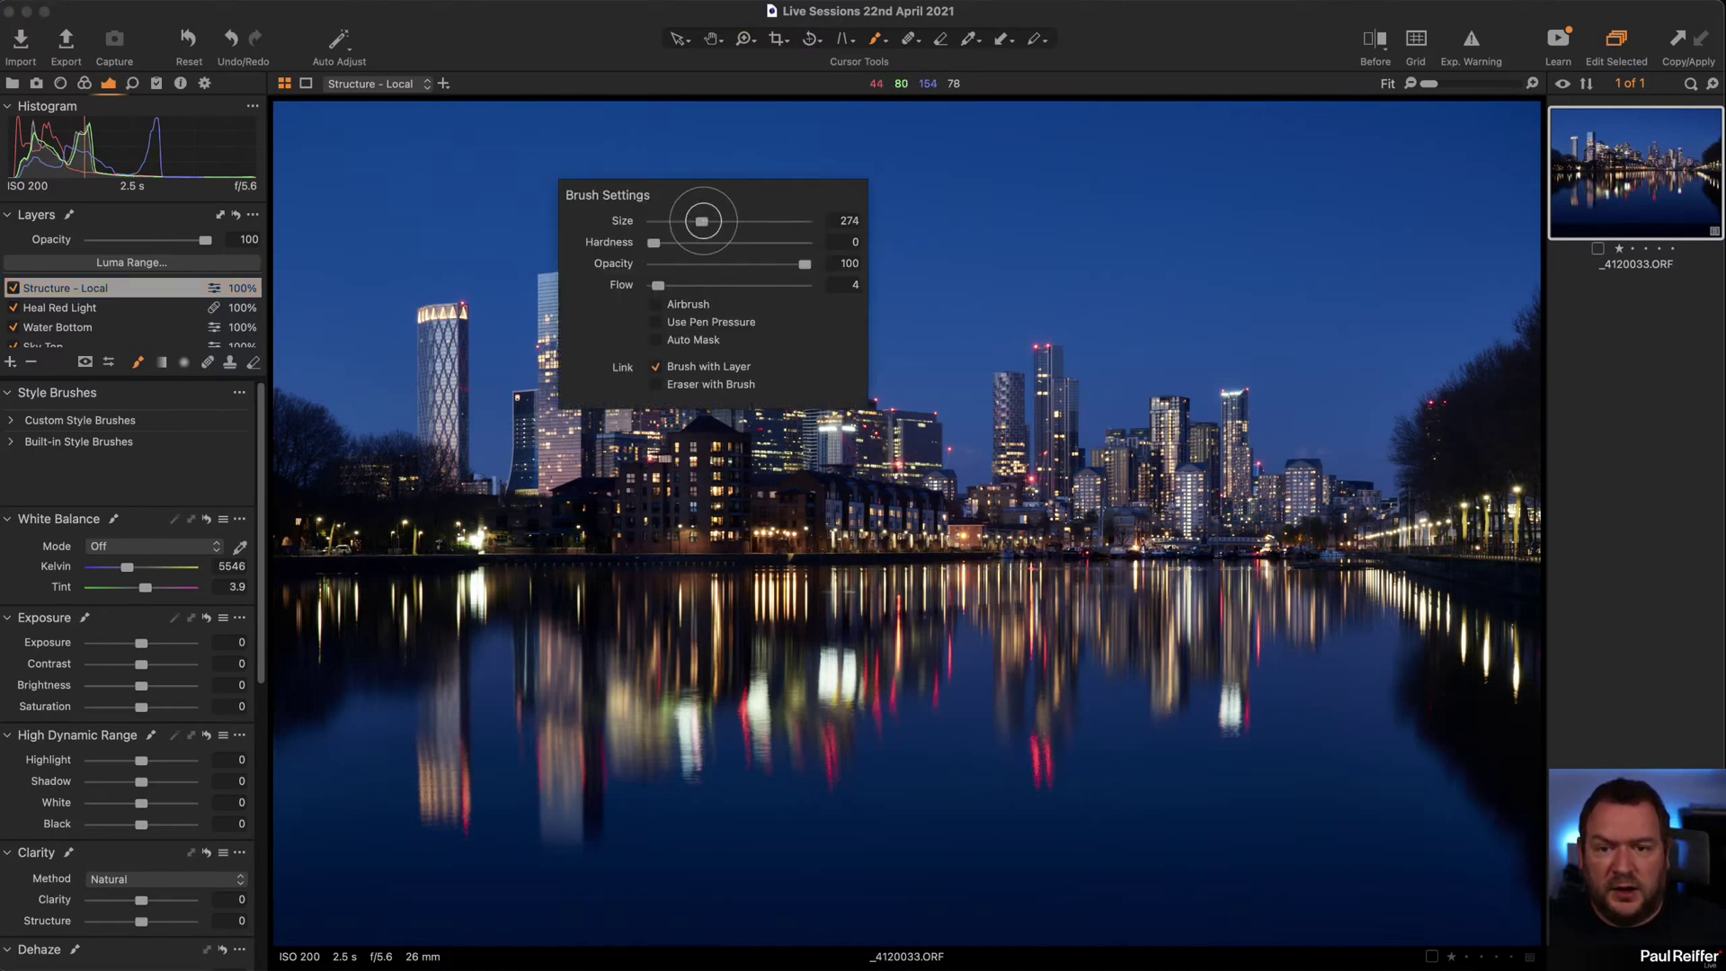
drag(658, 285, 802, 285)
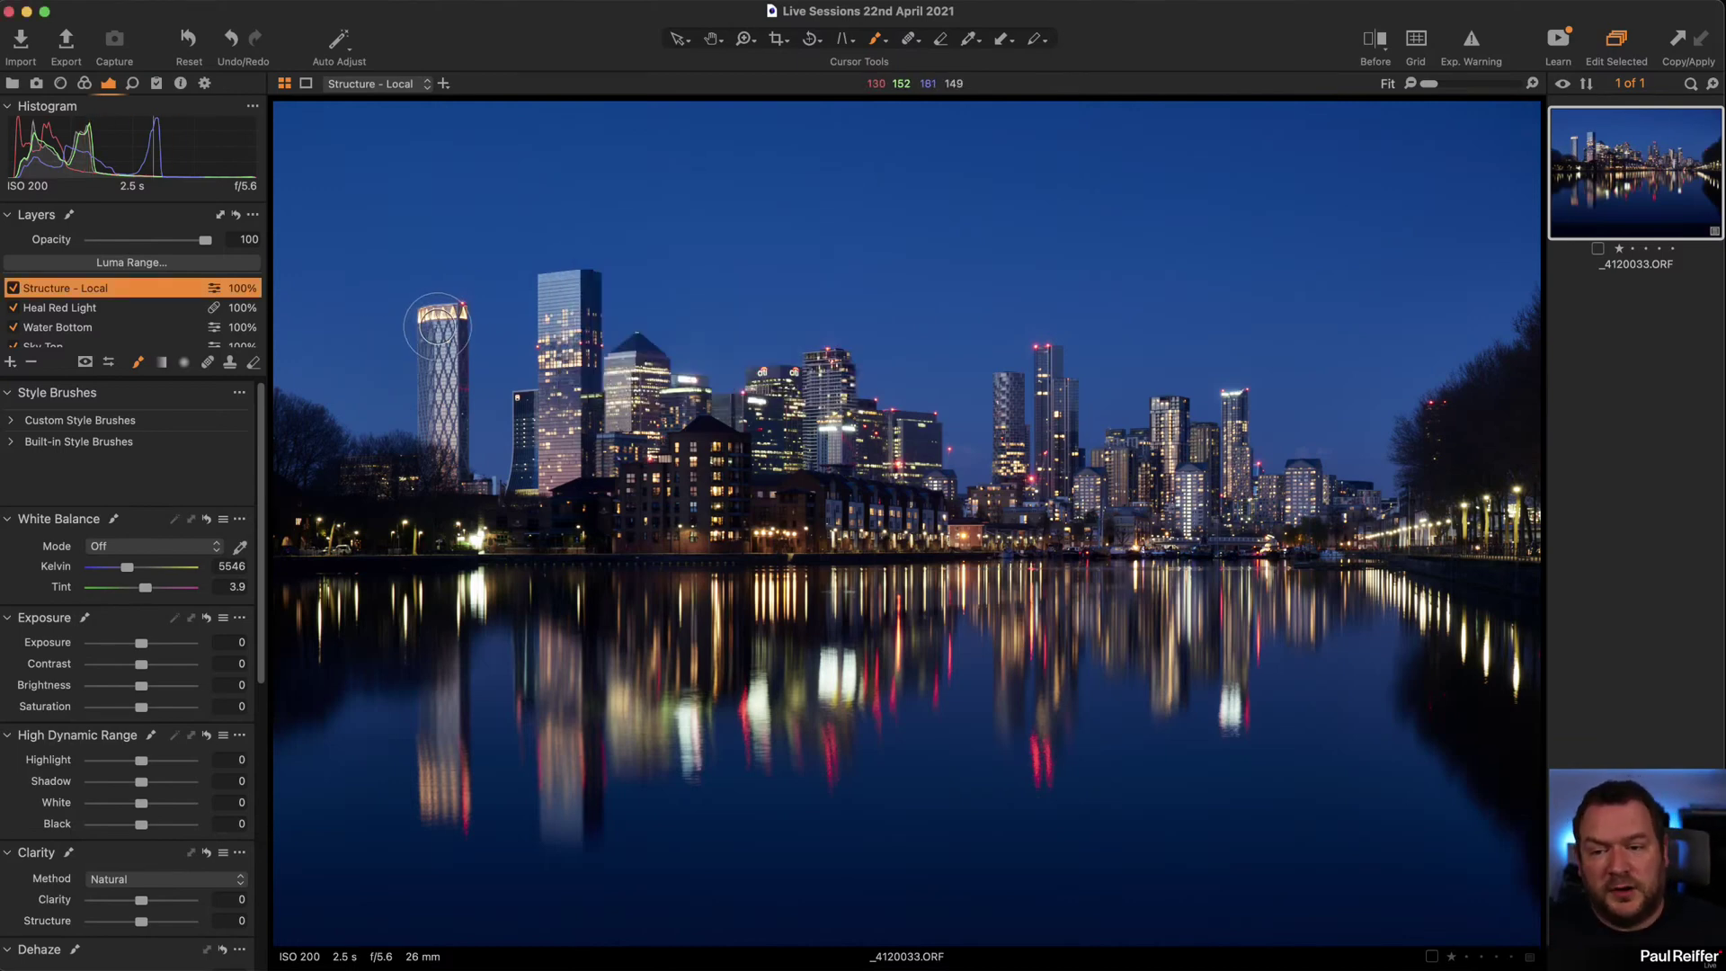
Brush a mask over all the skyline towers, the waterfront buildings and the shoreline strip across the full photo width.
mouse_move(438, 326)
mouse_down()
mouse_move(438, 517)
mouse_move(348, 489)
mouse_move(308, 519)
mouse_move(413, 537)
mouse_move(428, 512)
mouse_move(513, 513)
mouse_move(455, 507)
mouse_move(437, 531)
mouse_move(577, 496)
mouse_move(562, 455)
mouse_move(537, 493)
mouse_move(534, 403)
mouse_move(571, 403)
mouse_move(565, 285)
mouse_move(585, 487)
mouse_move(633, 356)
mouse_move(663, 429)
mouse_move(619, 478)
mouse_move(684, 392)
mouse_move(691, 475)
mouse_move(718, 443)
mouse_move(727, 461)
mouse_move(711, 417)
mouse_move(760, 417)
mouse_move(783, 385)
mouse_move(801, 449)
mouse_move(829, 365)
mouse_move(853, 504)
mouse_move(868, 422)
mouse_move(910, 451)
mouse_move(915, 512)
mouse_move(919, 447)
mouse_up()
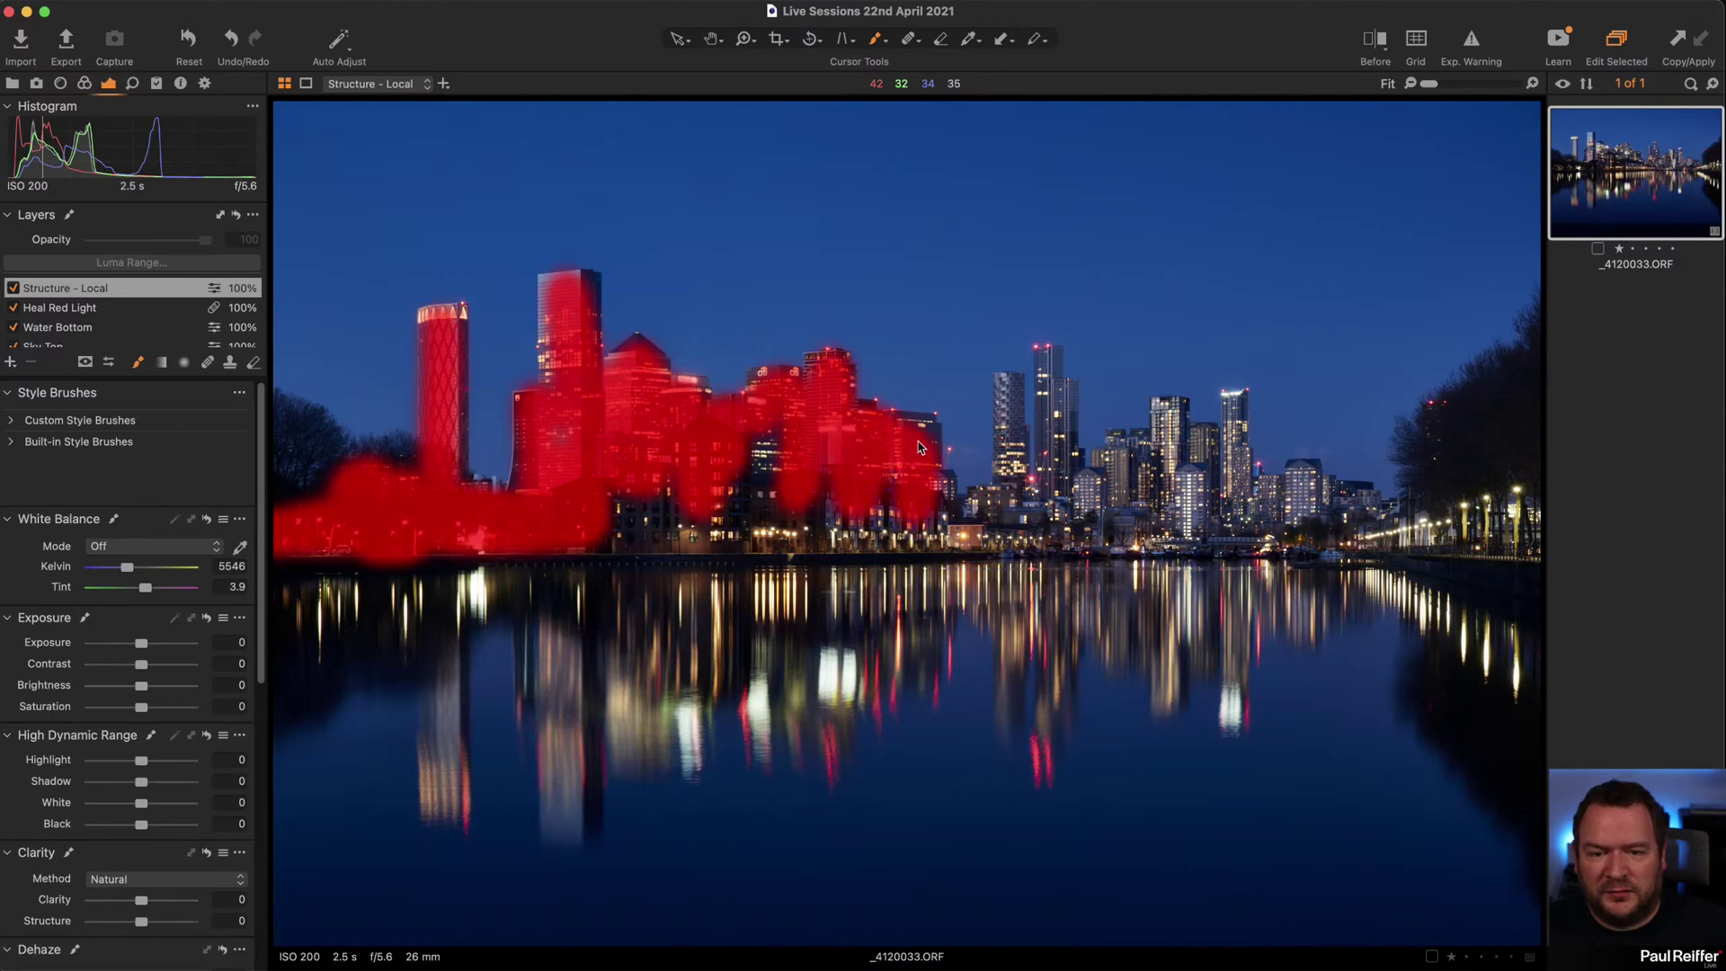
mouse_move(977, 526)
mouse_down()
mouse_move(1007, 528)
mouse_move(1025, 503)
mouse_move(1013, 456)
mouse_up()
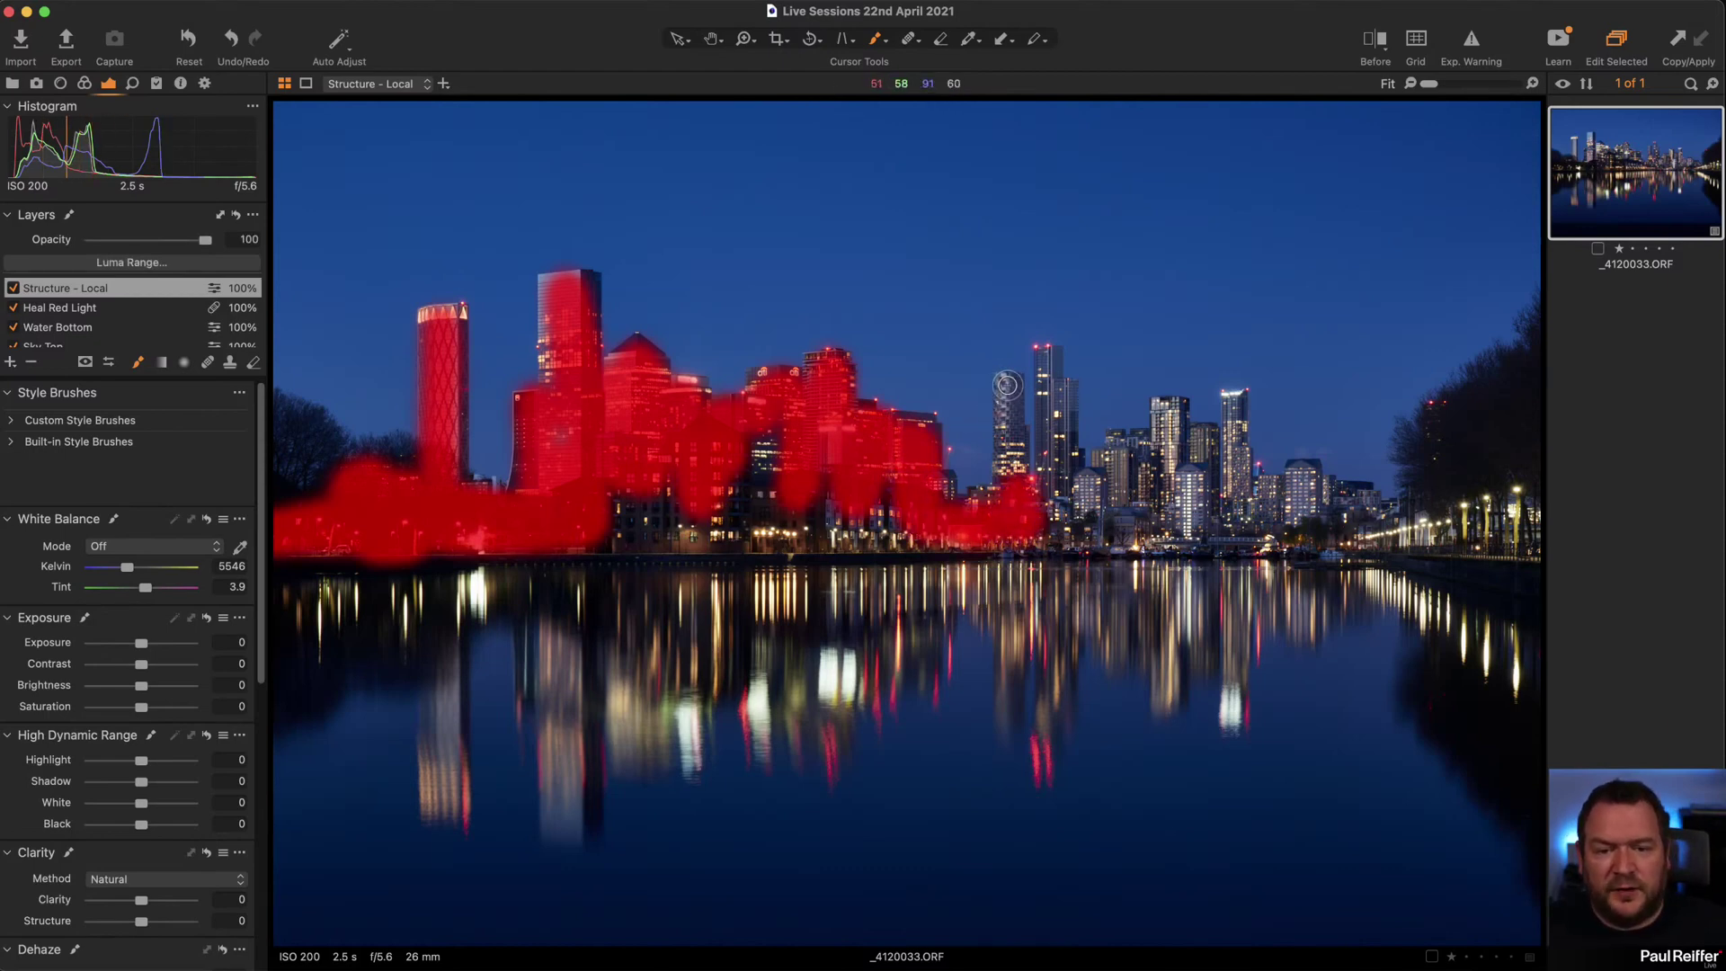
drag(1007, 385, 1016, 534)
drag(1005, 394, 1017, 434)
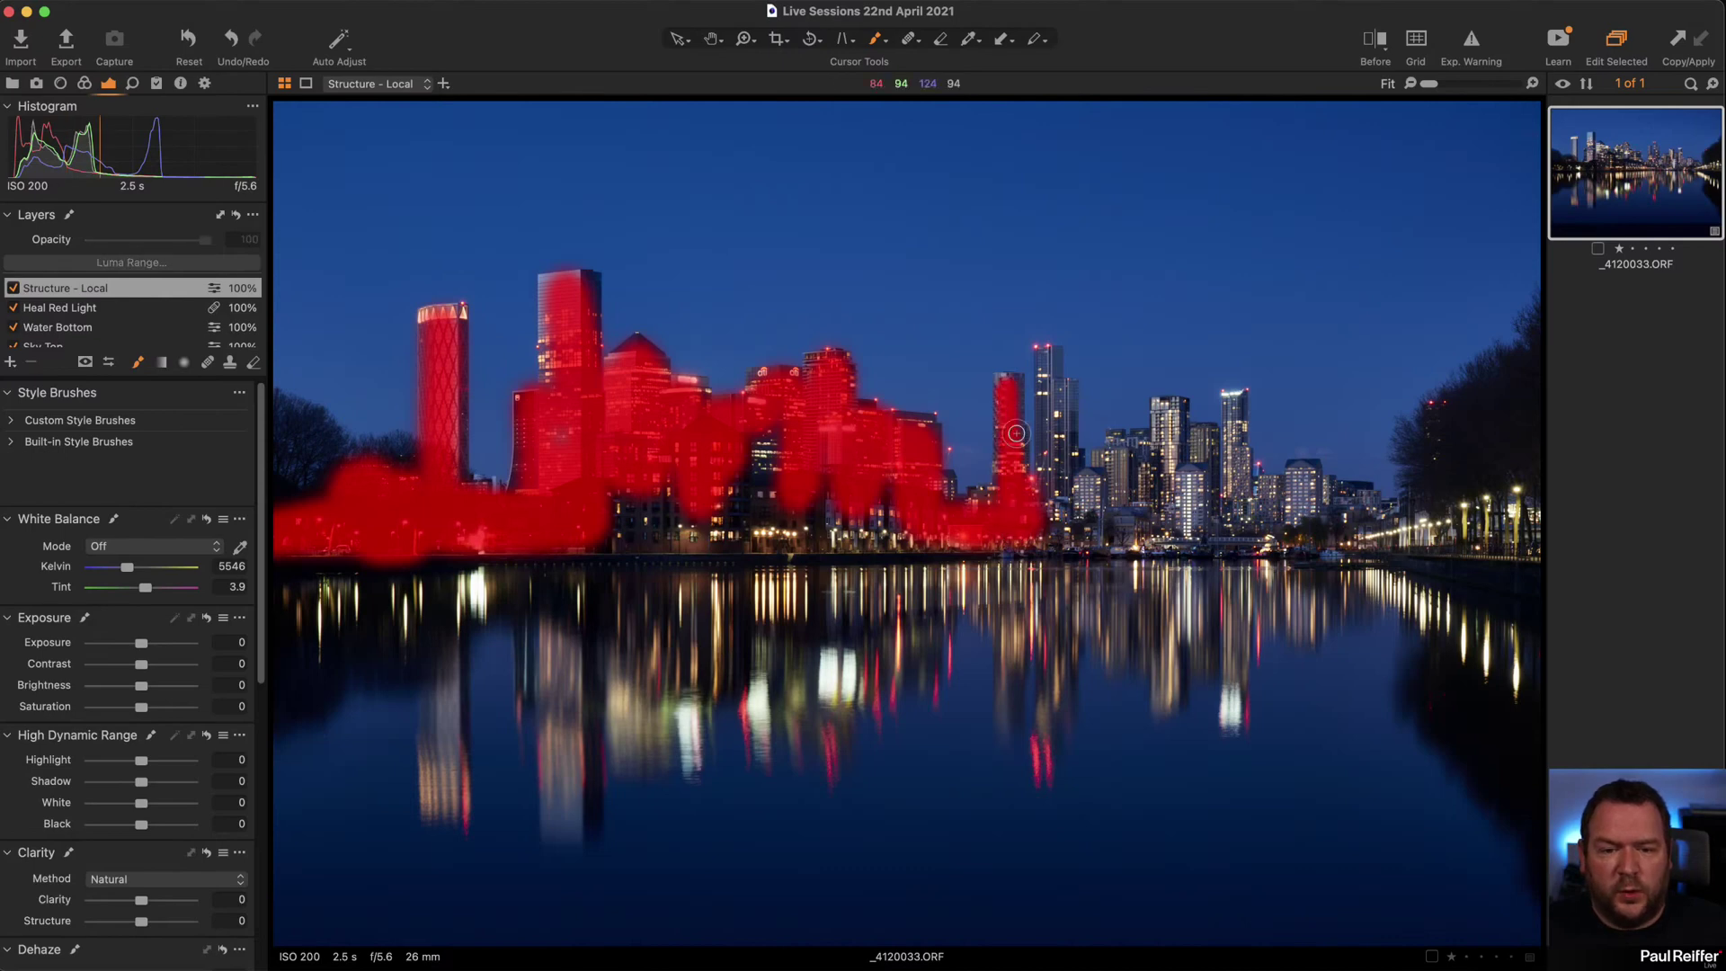
drag(1049, 352, 1053, 502)
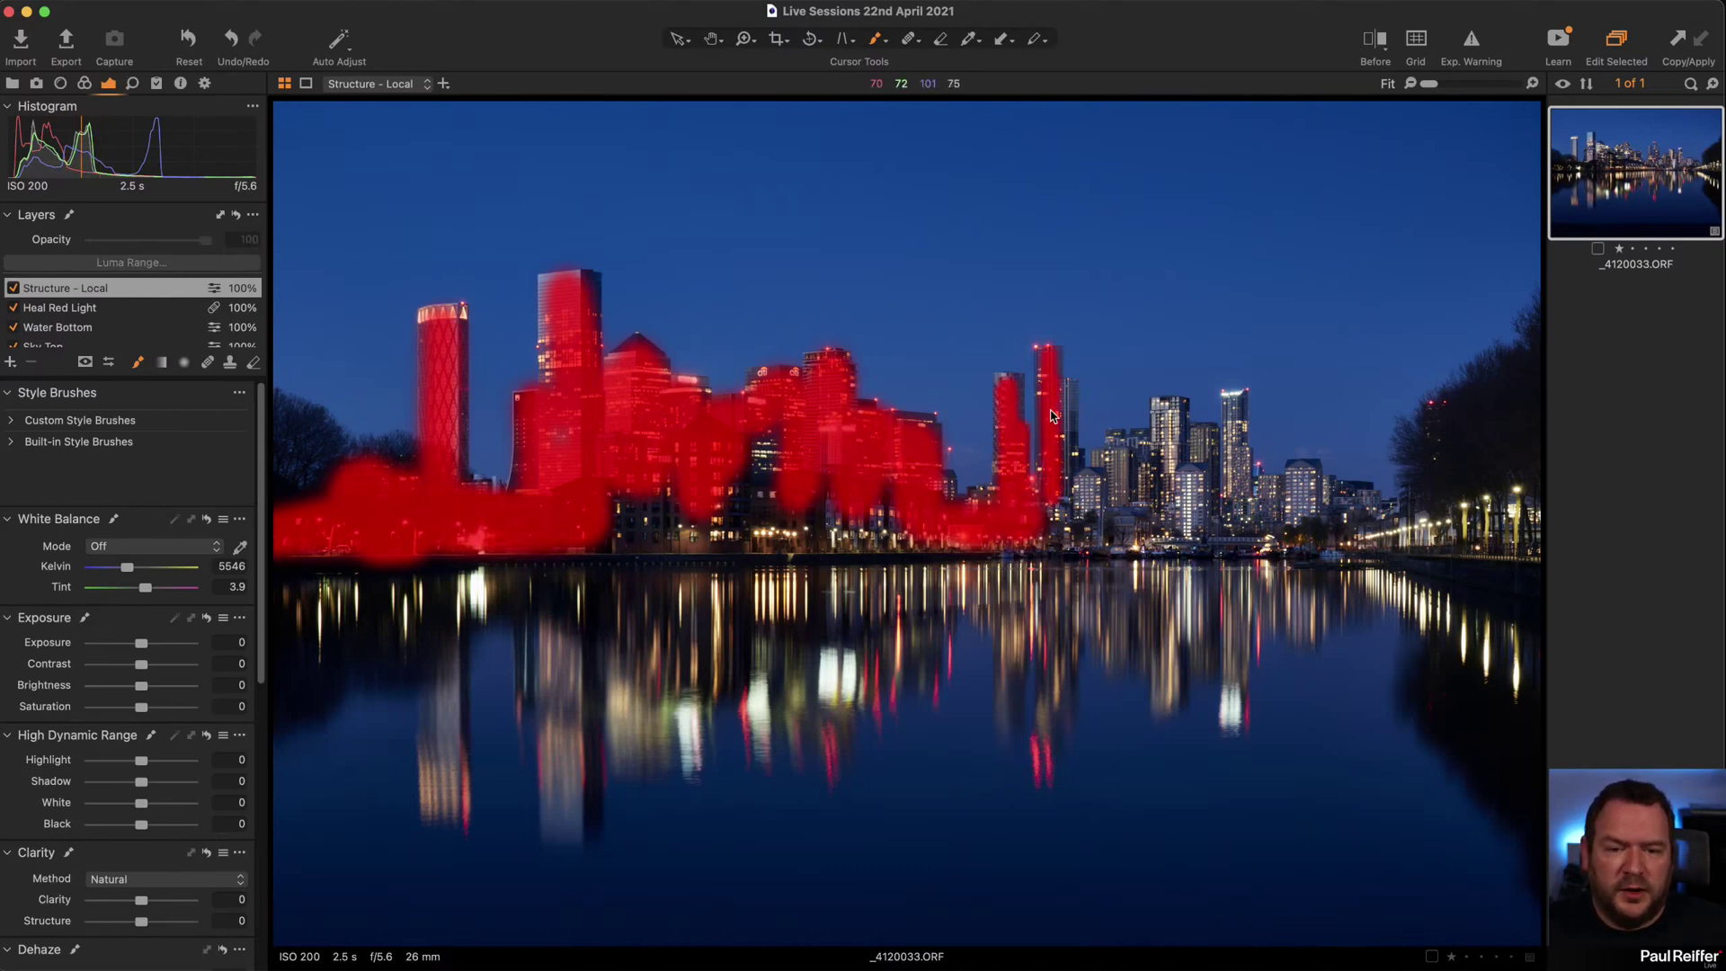
mouse_move(1055, 391)
mouse_down()
mouse_move(1063, 516)
mouse_move(1069, 437)
mouse_move(1069, 478)
mouse_move(1117, 437)
mouse_move(1151, 442)
mouse_move(1161, 405)
mouse_move(1182, 413)
mouse_move(1178, 464)
mouse_move(1205, 434)
mouse_move(1199, 472)
mouse_move(1235, 399)
mouse_move(1253, 512)
mouse_up()
mouse_move(1281, 497)
mouse_down()
mouse_move(1361, 494)
mouse_move(1390, 530)
mouse_move(1568, 504)
mouse_move(1501, 543)
mouse_move(1553, 550)
mouse_move(1096, 533)
mouse_move(1038, 515)
mouse_move(1087, 493)
mouse_move(1076, 478)
mouse_move(1184, 480)
mouse_move(1244, 503)
mouse_move(1138, 466)
mouse_move(1177, 454)
mouse_move(1198, 488)
mouse_move(1133, 509)
mouse_move(932, 520)
mouse_move(1096, 527)
mouse_move(759, 550)
mouse_move(1076, 548)
mouse_move(258, 543)
mouse_move(559, 540)
mouse_move(661, 522)
mouse_move(630, 490)
mouse_move(823, 454)
mouse_move(740, 504)
mouse_move(630, 507)
mouse_move(938, 519)
mouse_up()
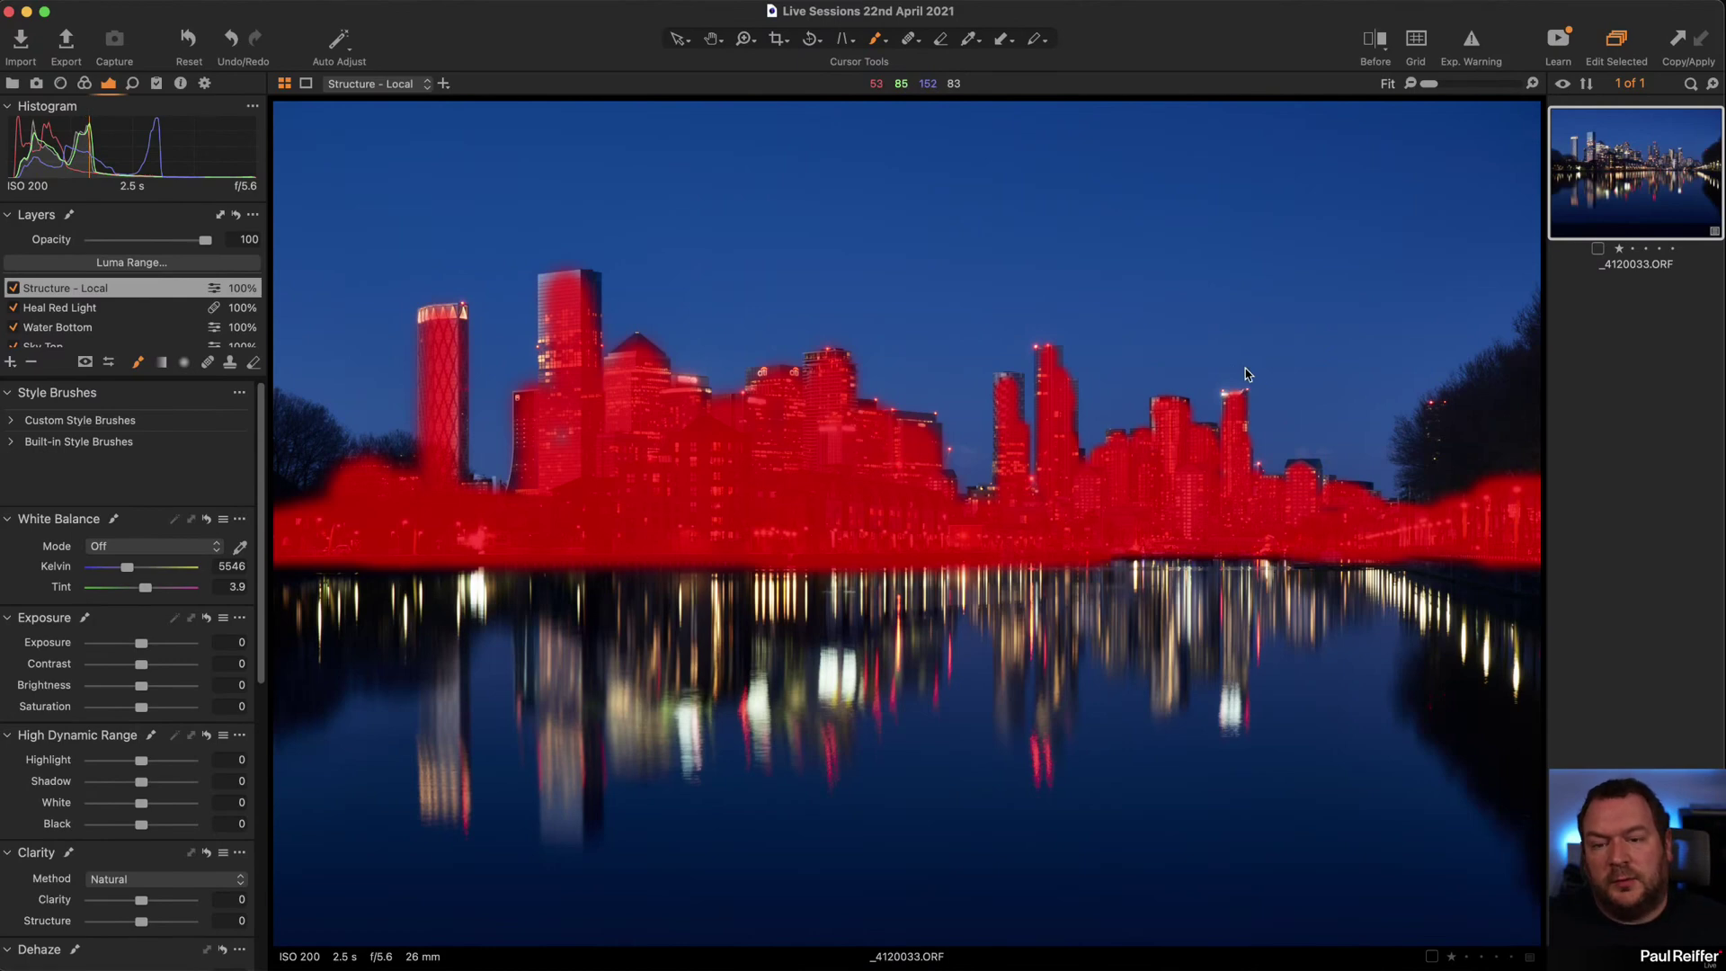
Set the Structure - Local layer's Structure to 35 while viewing the towers at 100%, and return to the full image.
key(z)
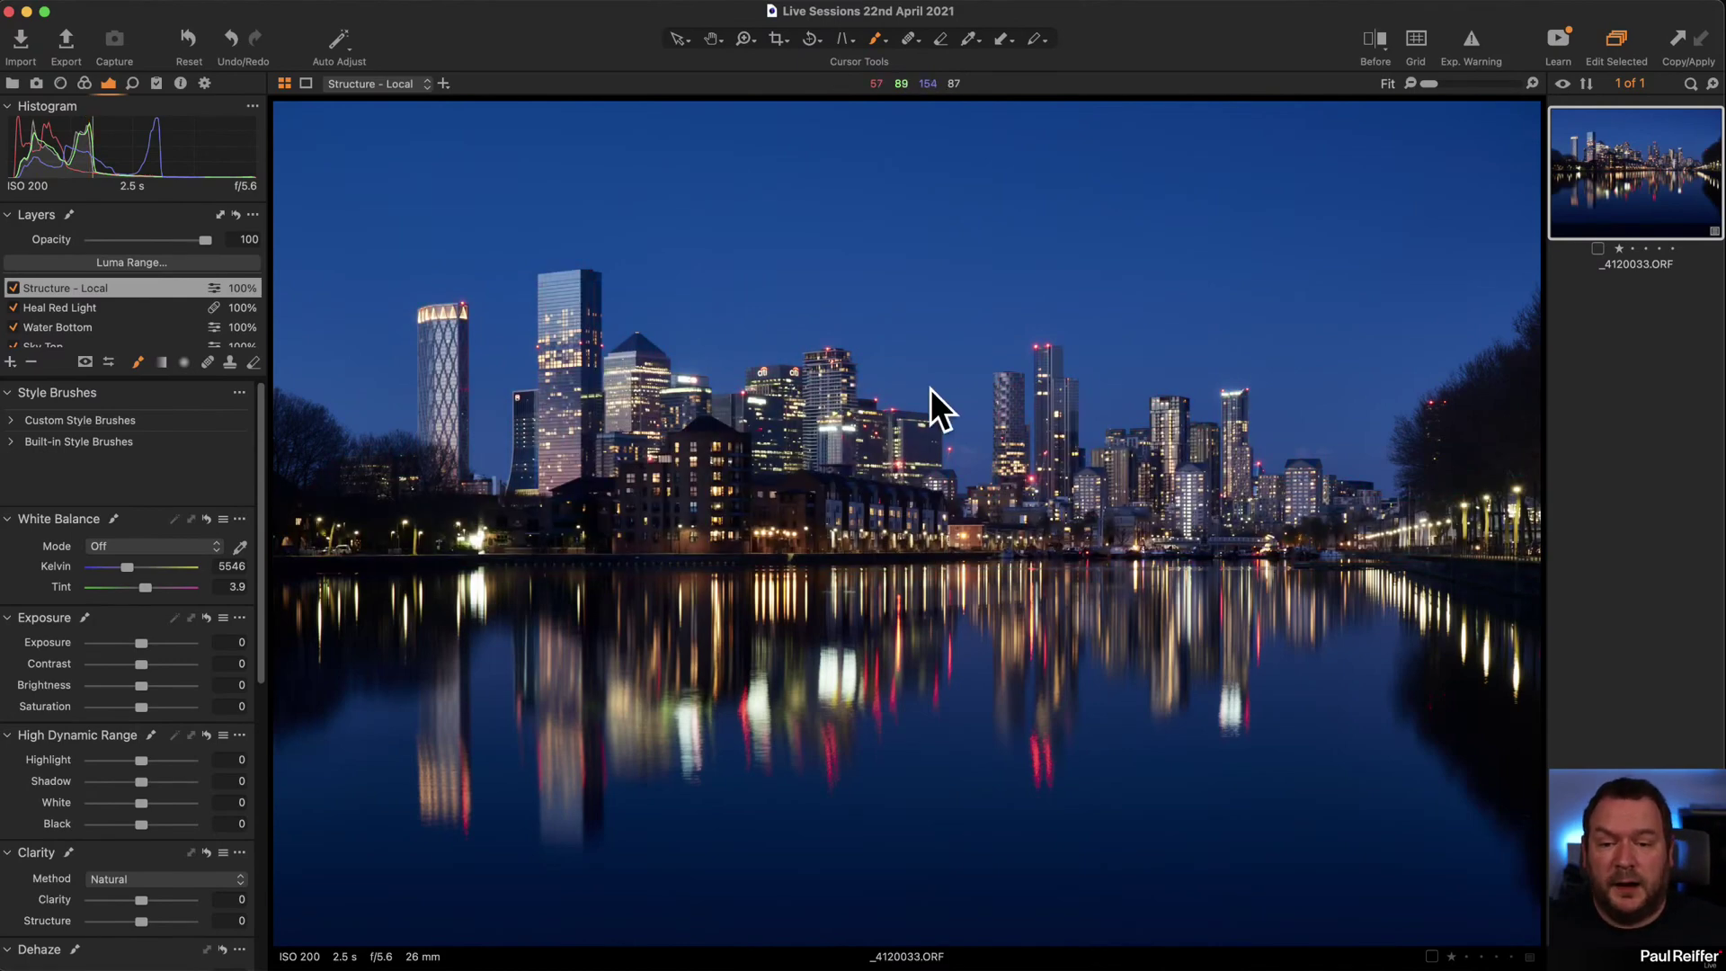
drag(733, 295, 1302, 674)
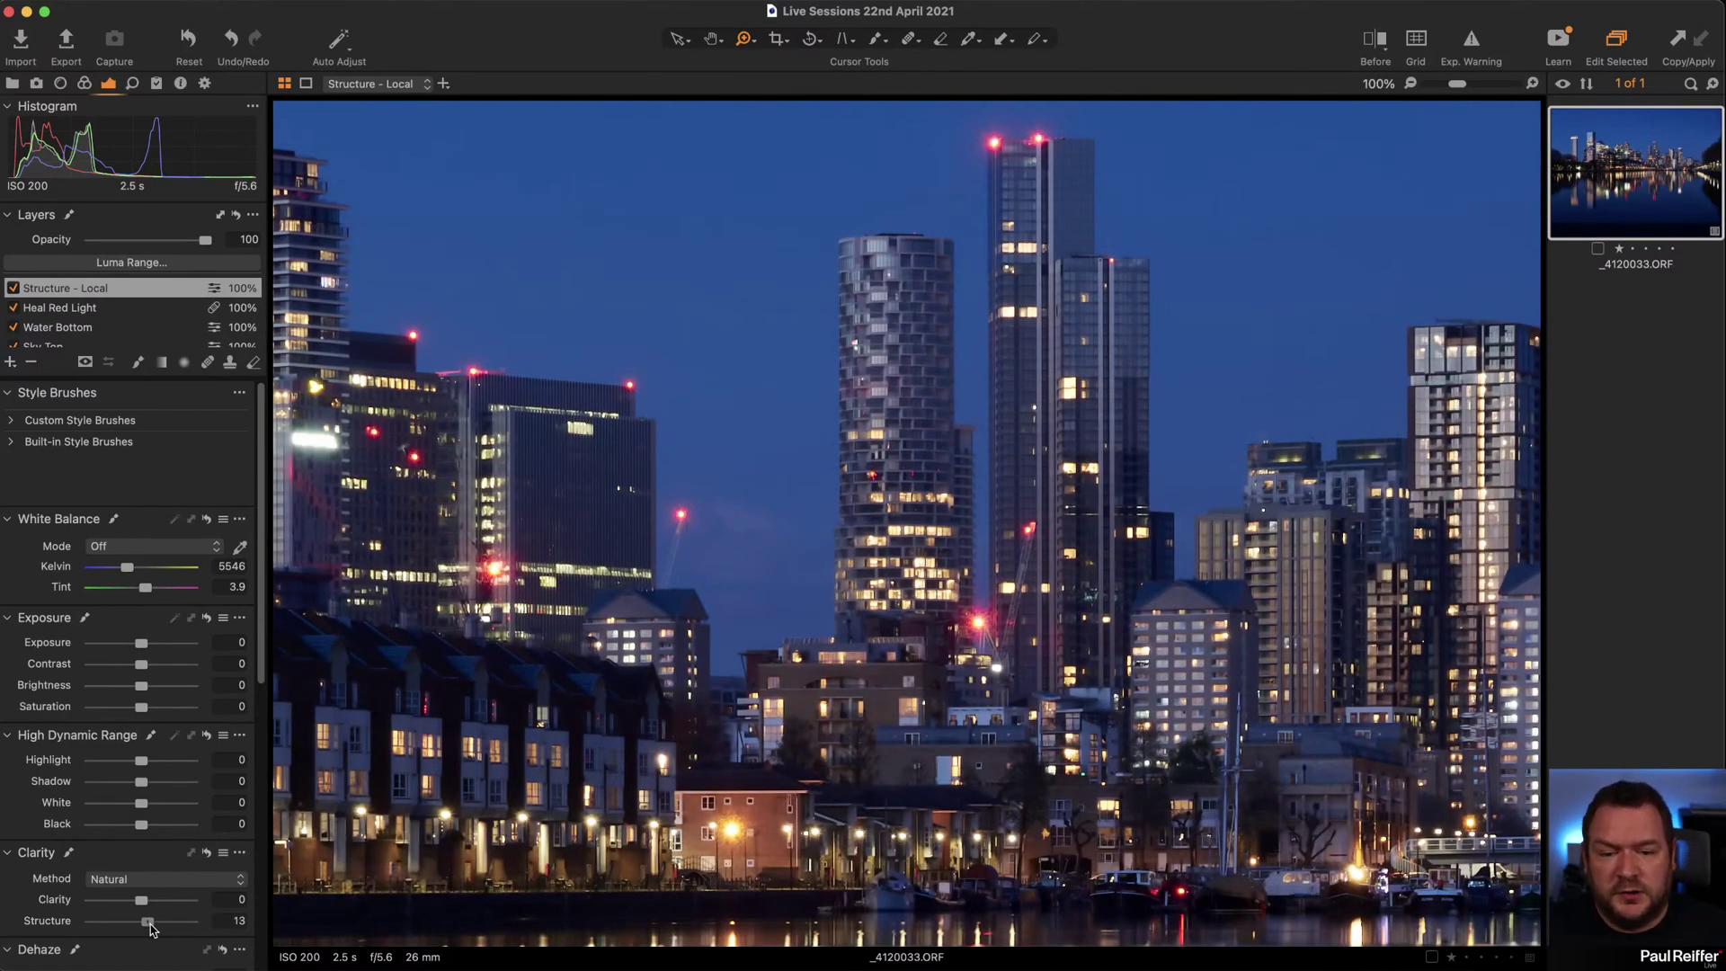
mouse_move(142, 922)
mouse_down()
mouse_move(233, 937)
mouse_move(158, 935)
mouse_up()
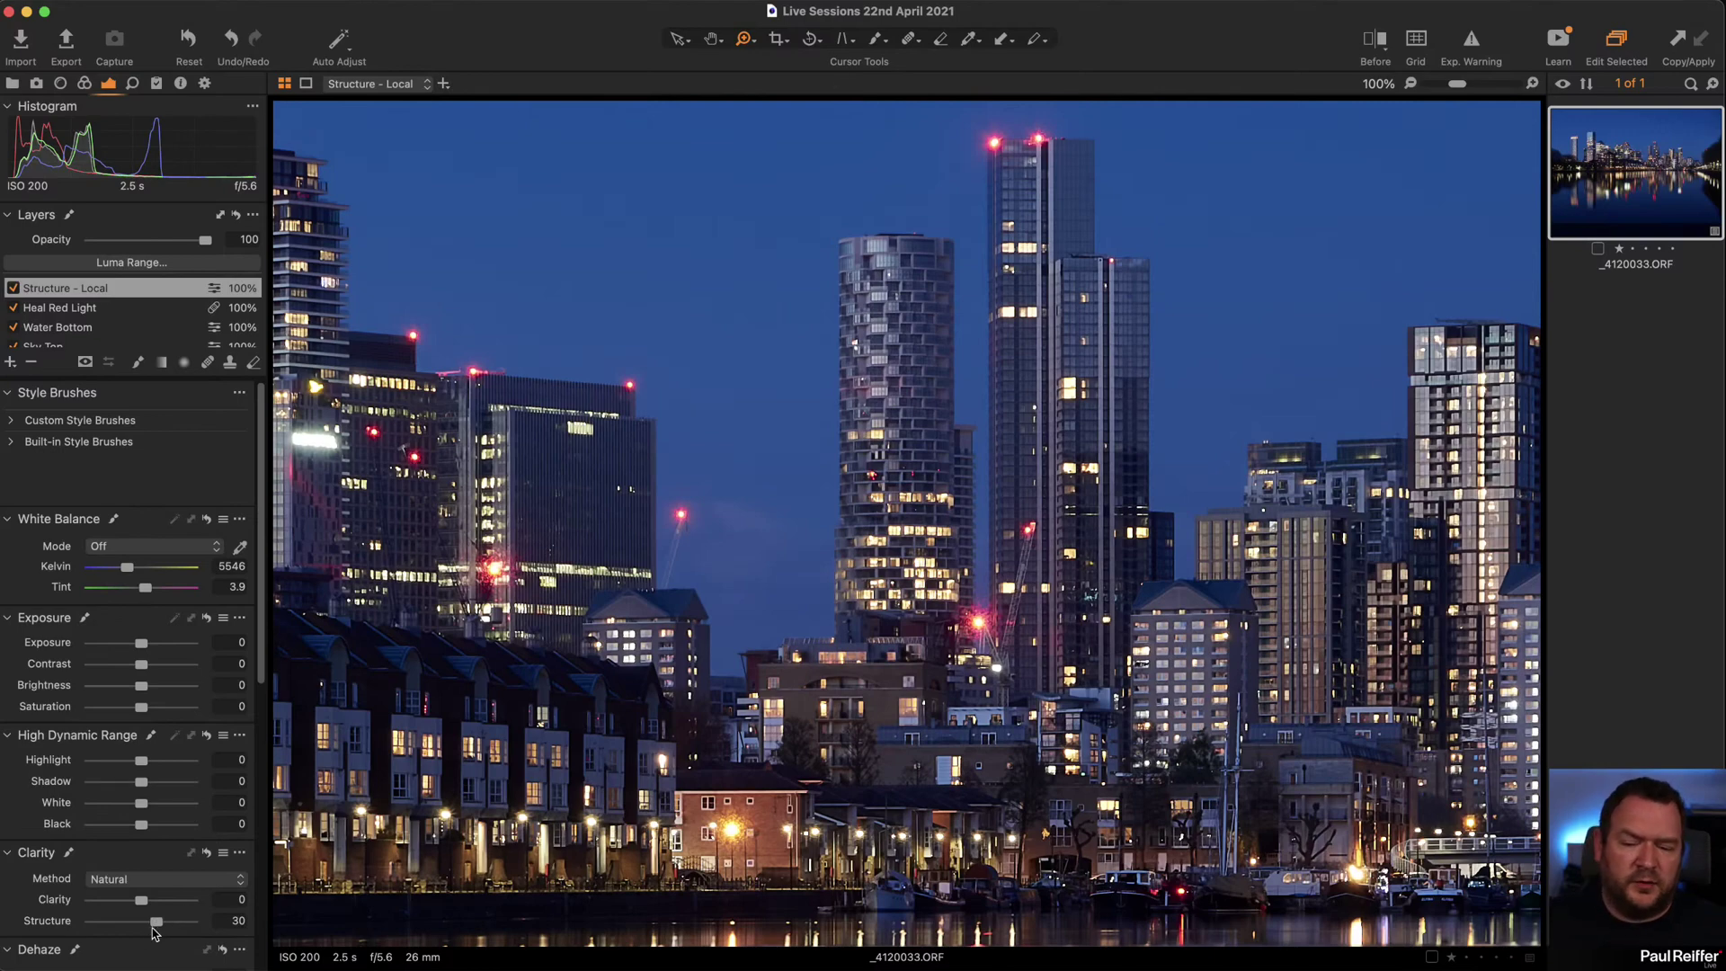
drag(156, 931, 162, 930)
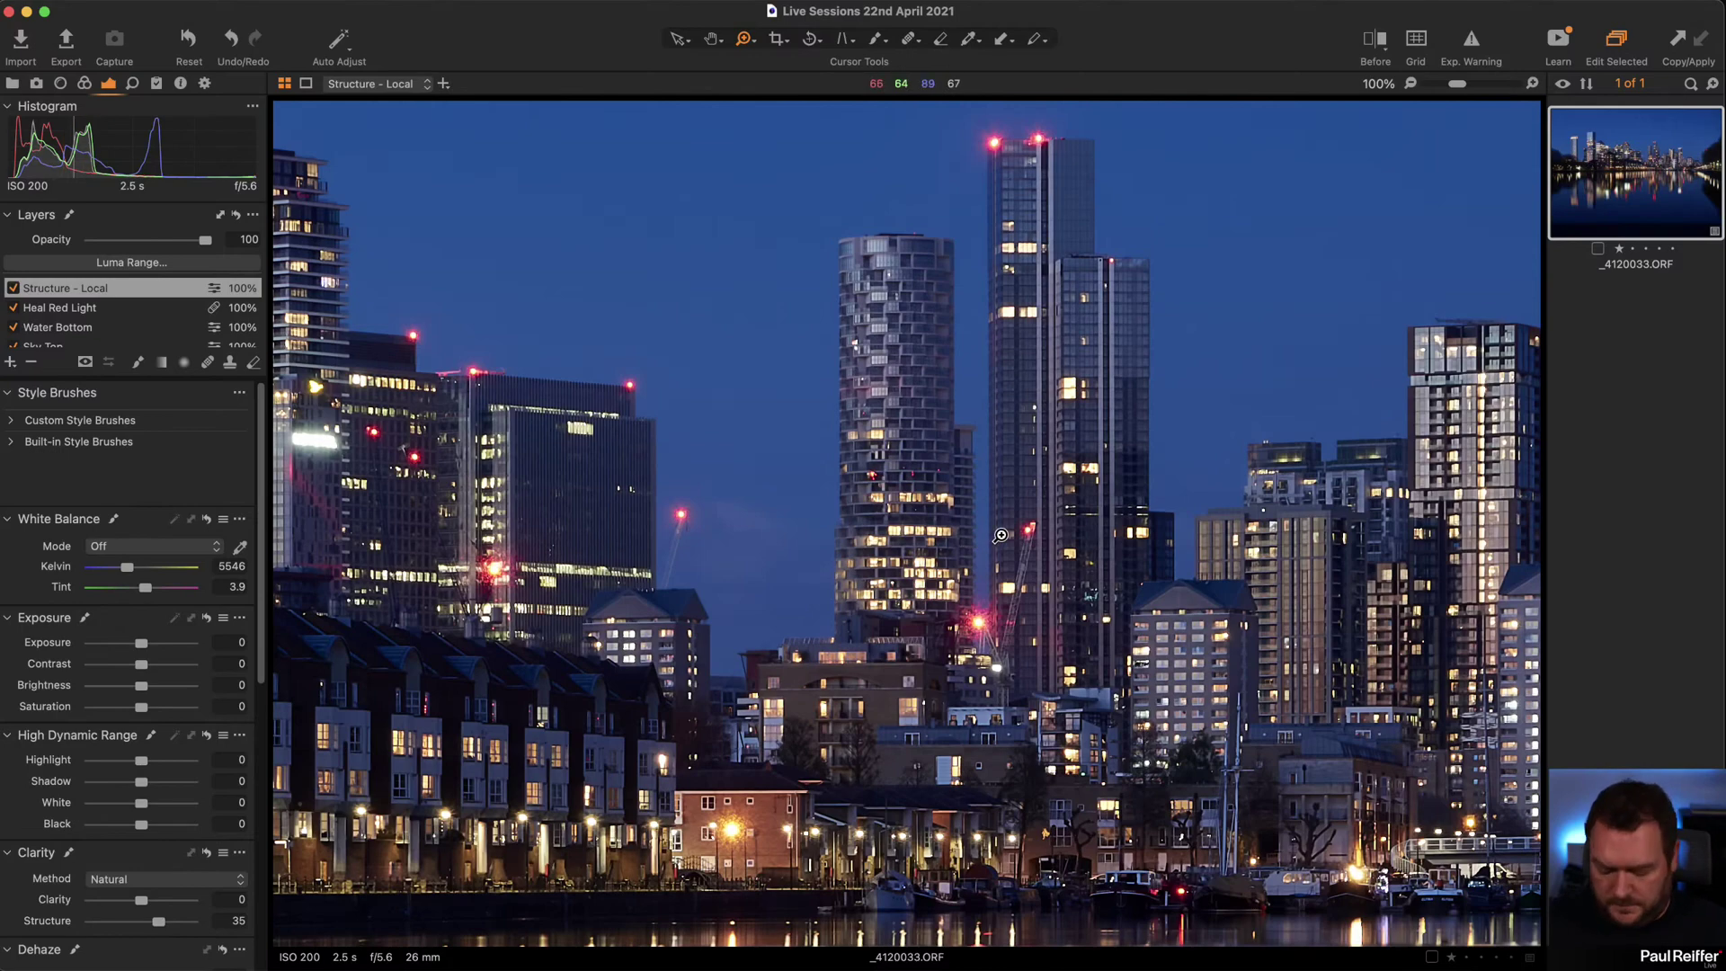
click(998, 537)
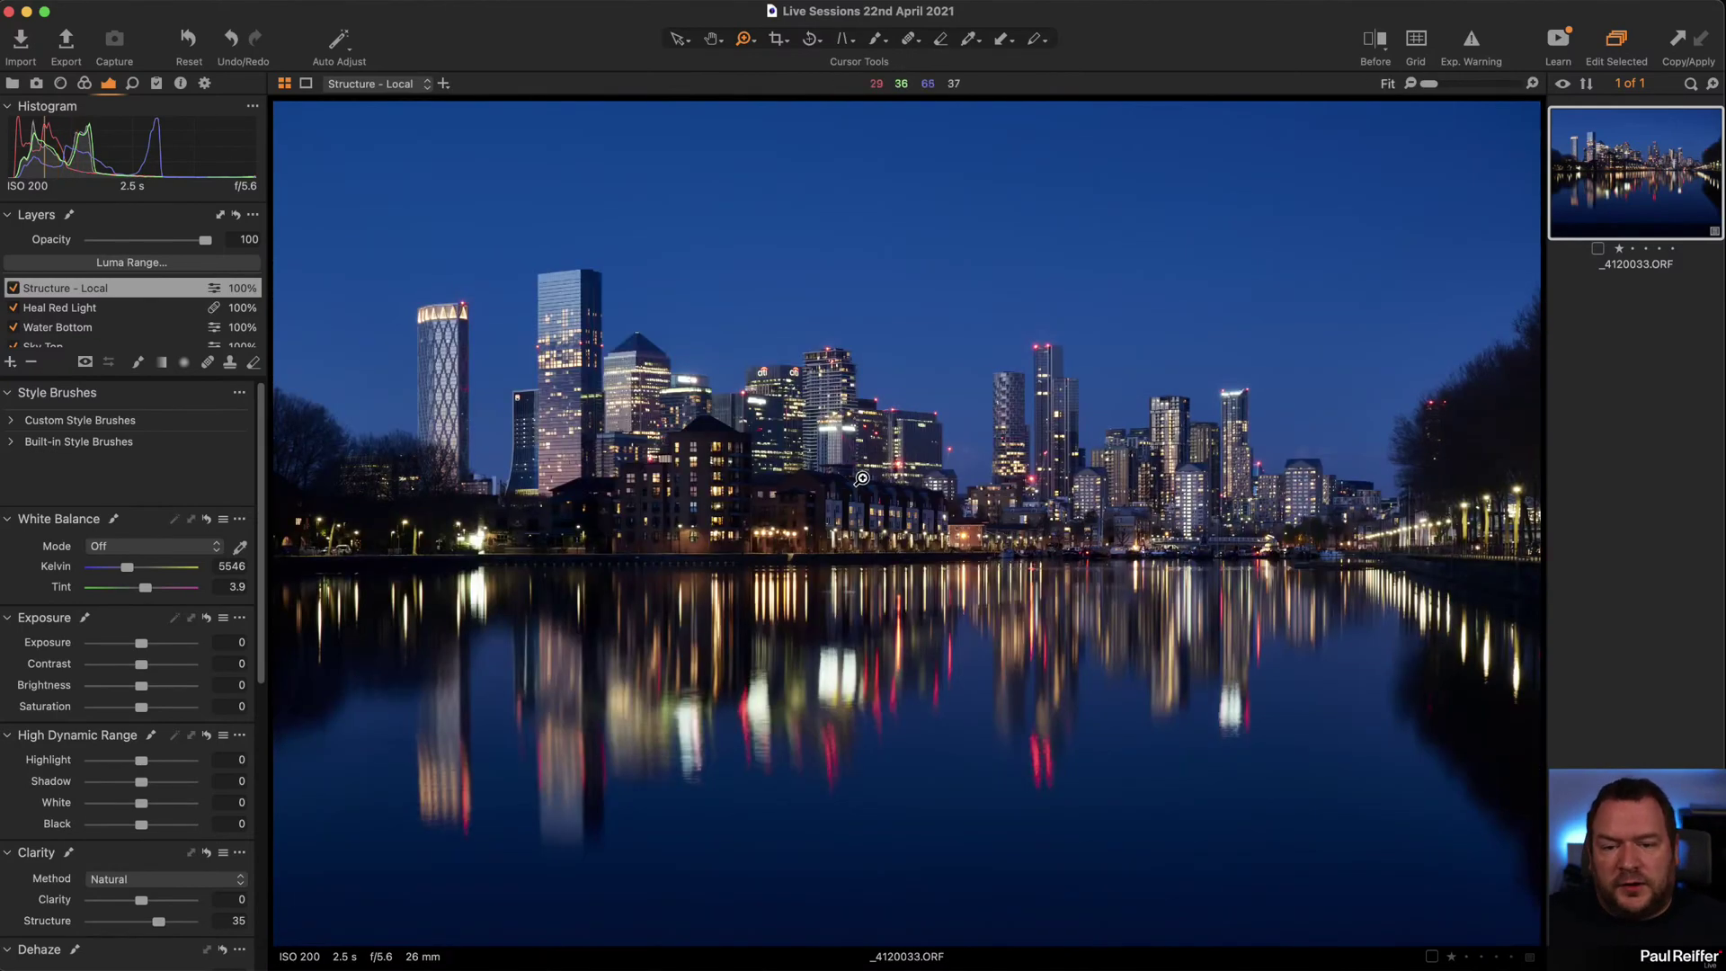
Go through the Heal Red Light, Water Bottom and Sky Top layers, and set the Background layer's Shadow to 11.
scroll(101, 300, down, 1)
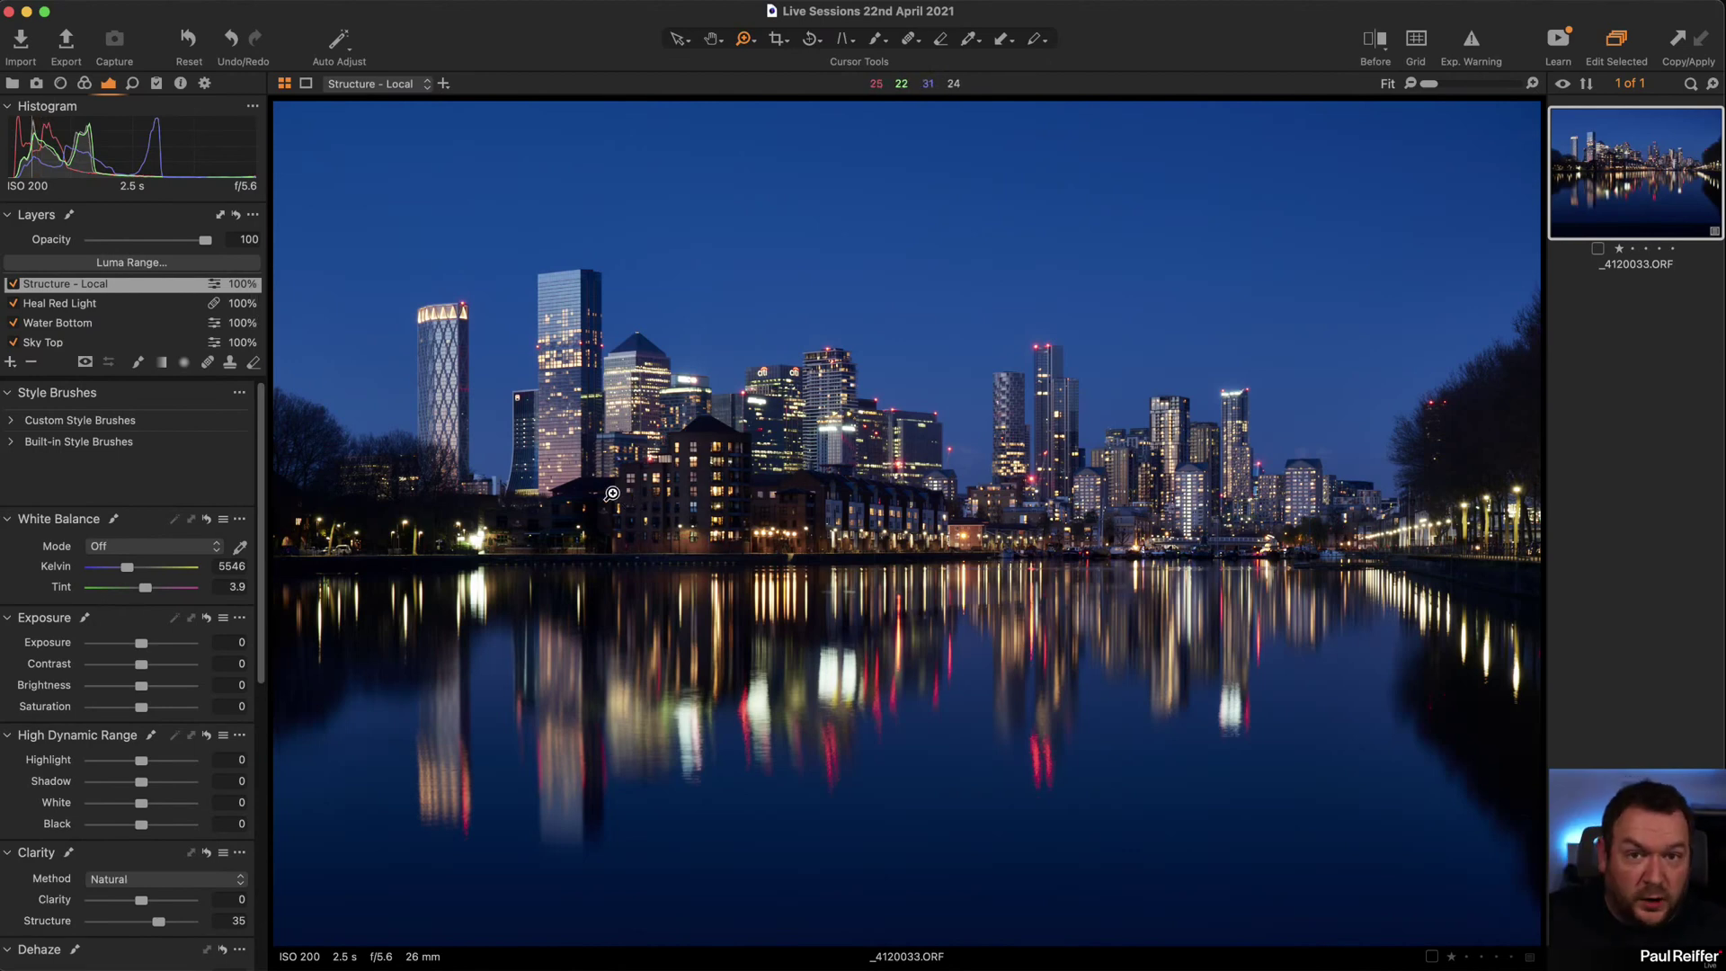
click(89, 307)
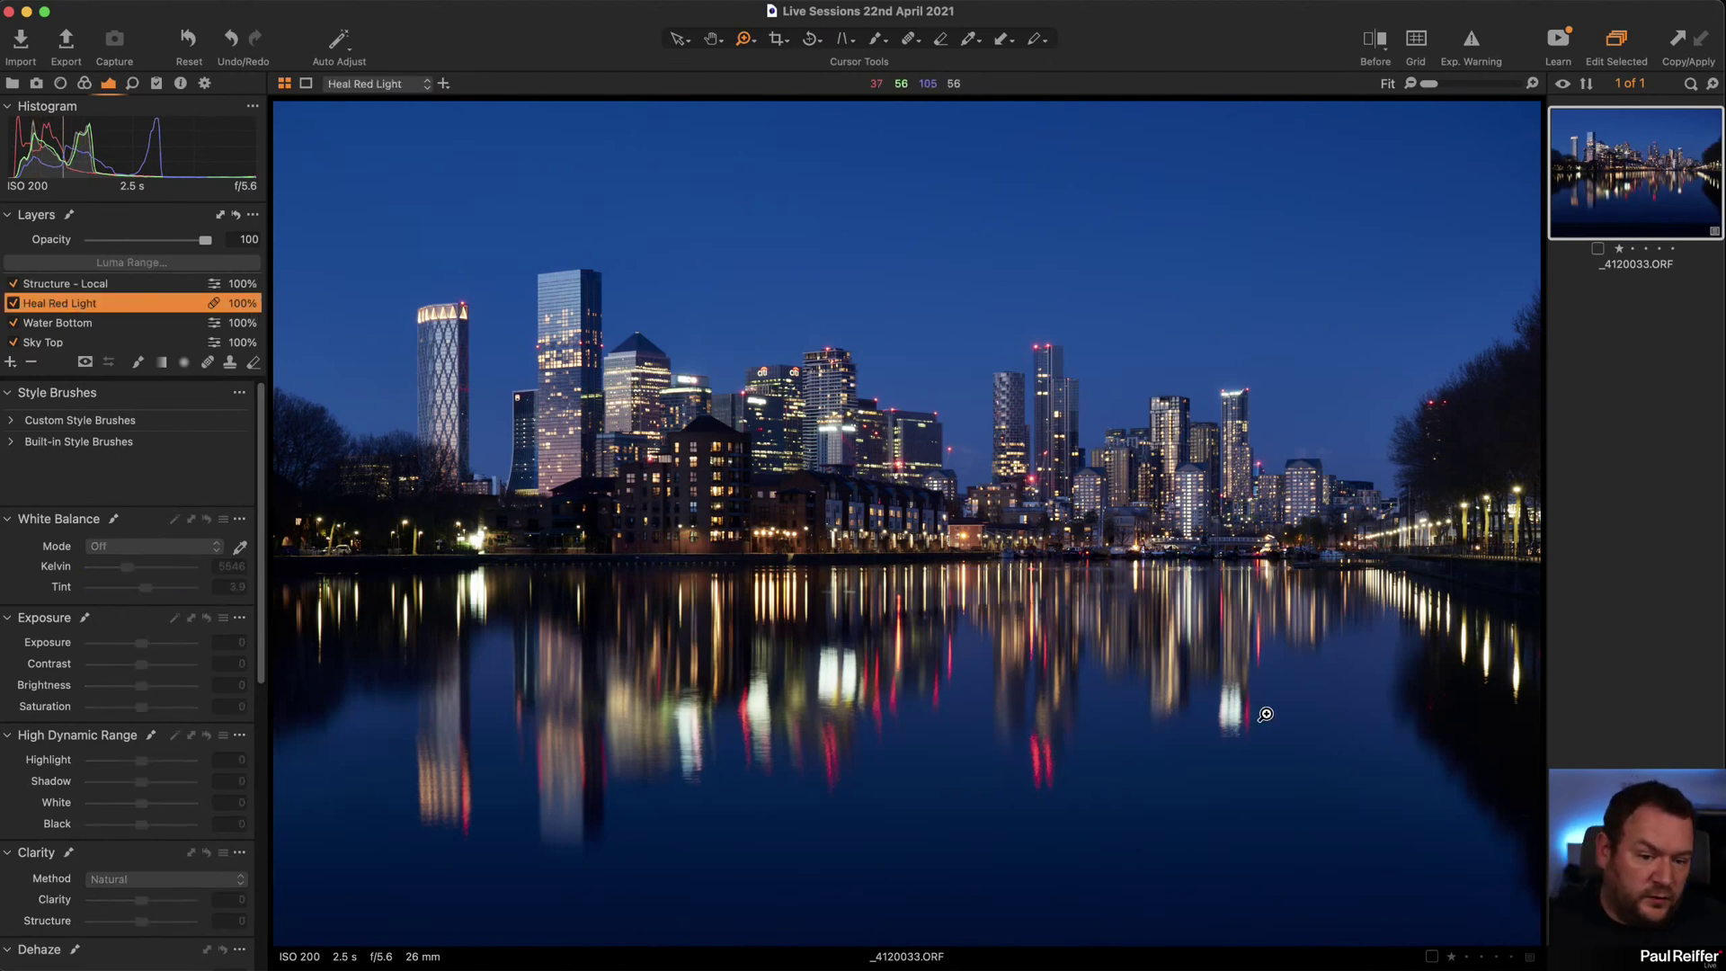
click(108, 328)
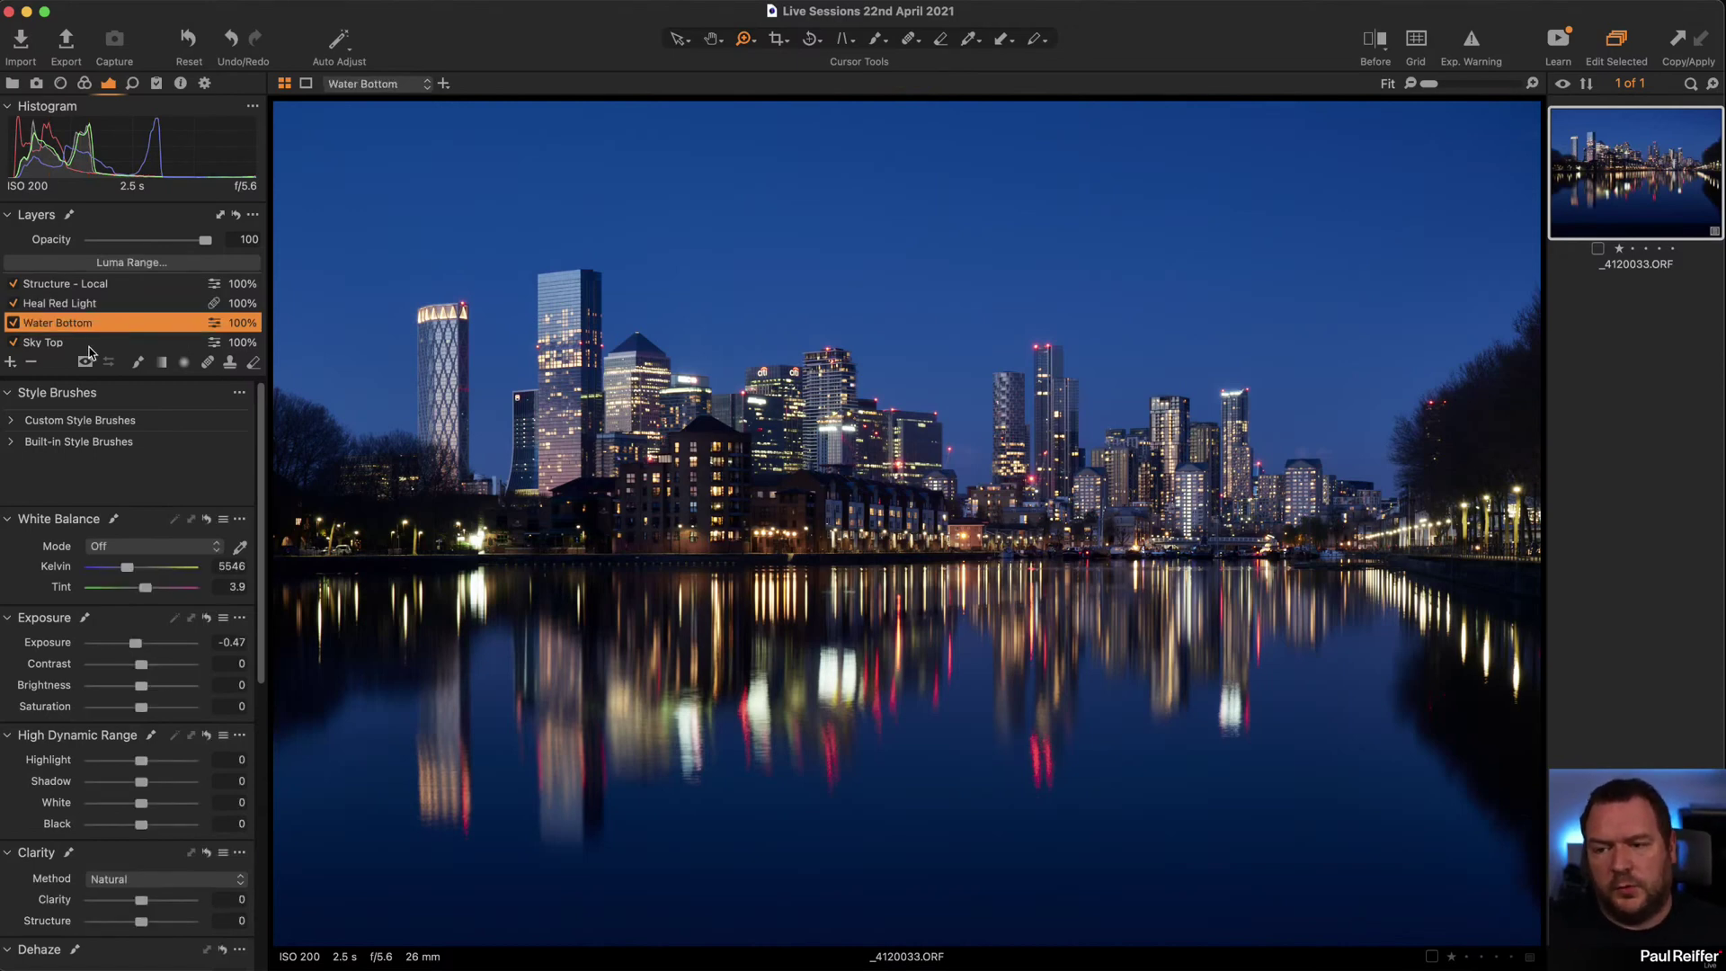
click(102, 346)
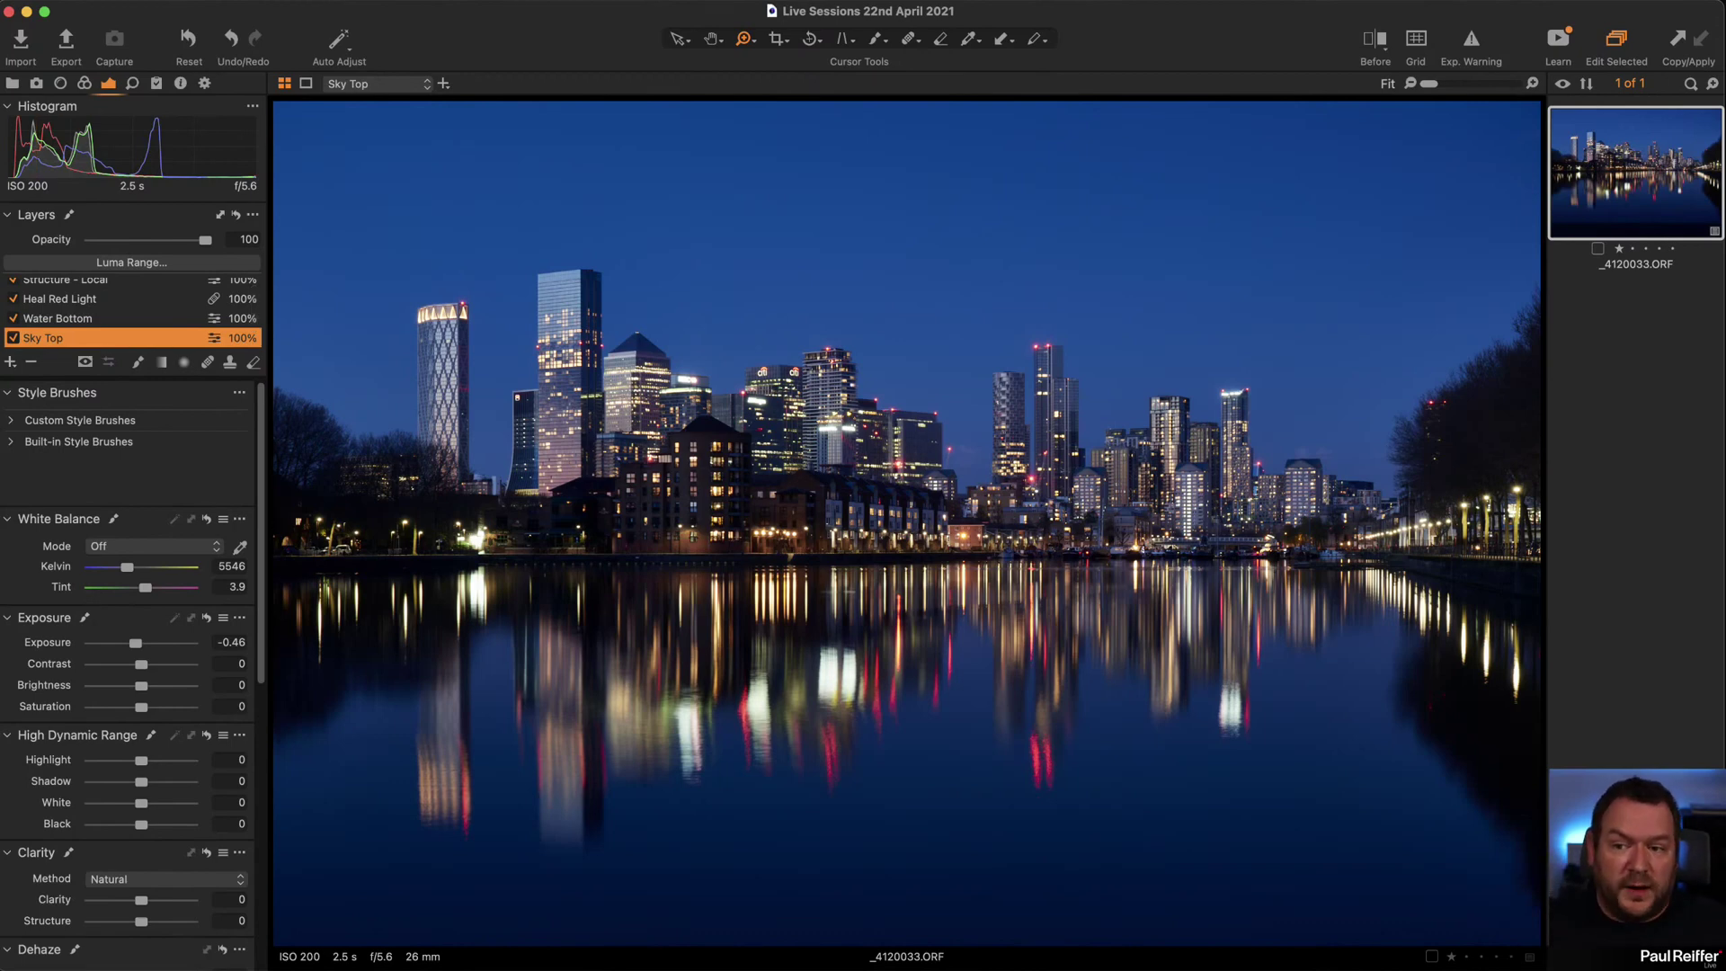
scroll(135, 340, down, 1)
scroll(141, 339, down, 1)
click(141, 339)
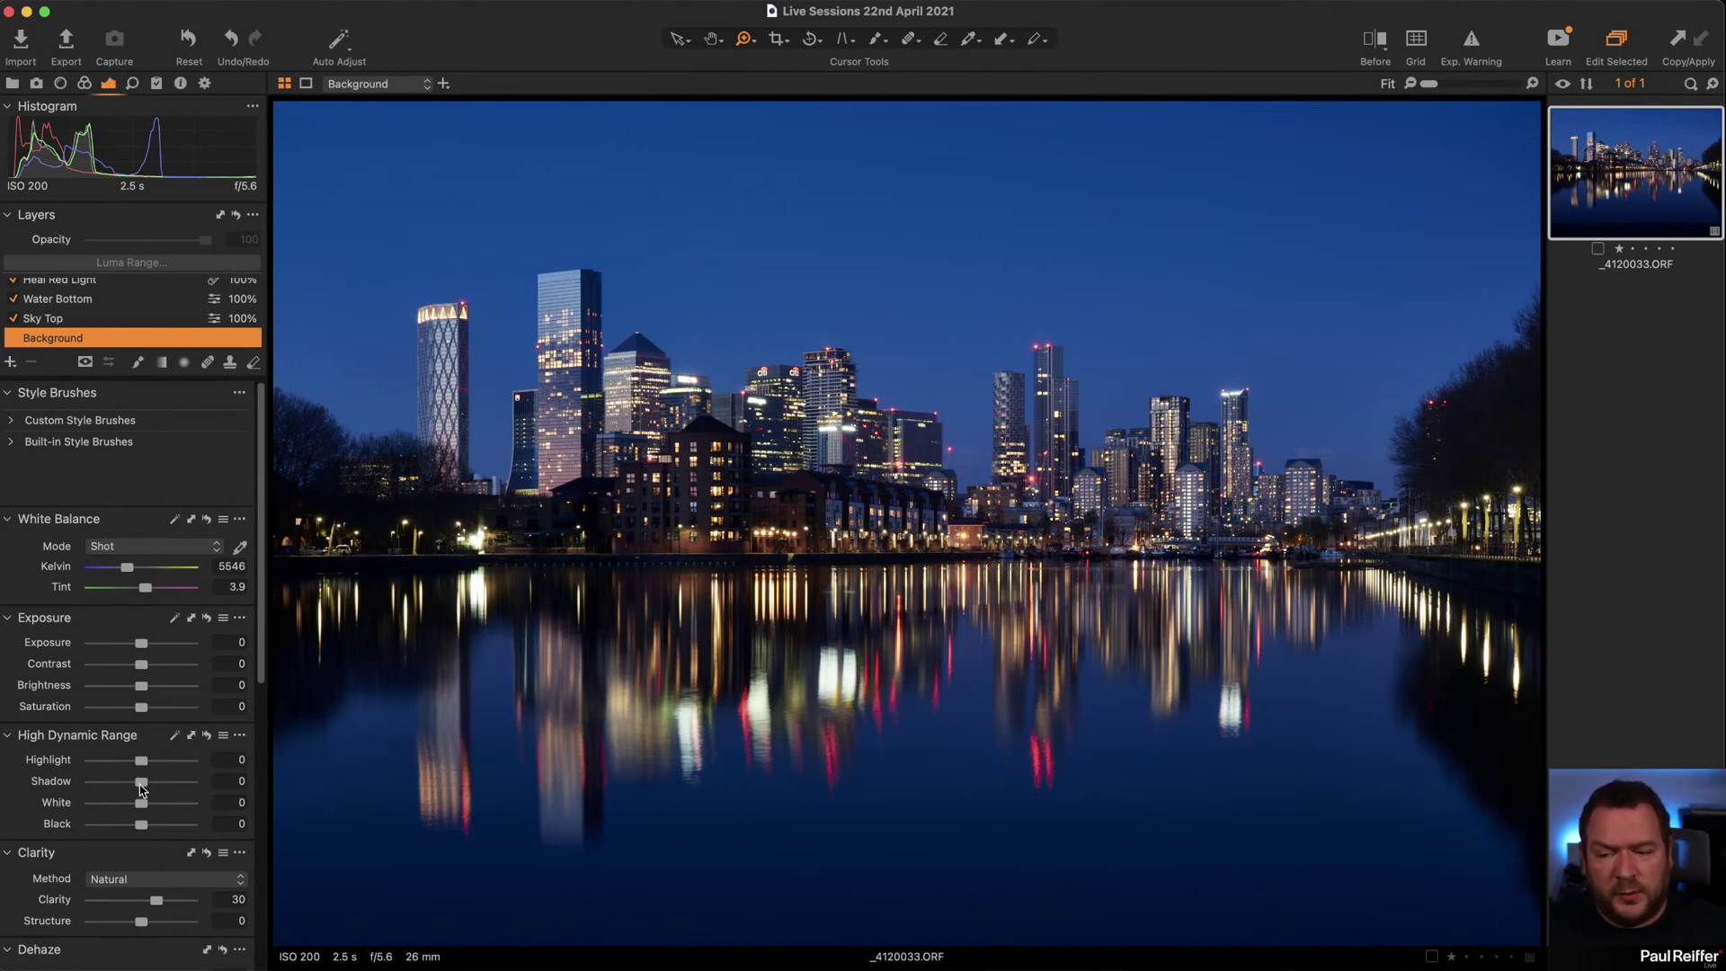
drag(141, 789, 150, 788)
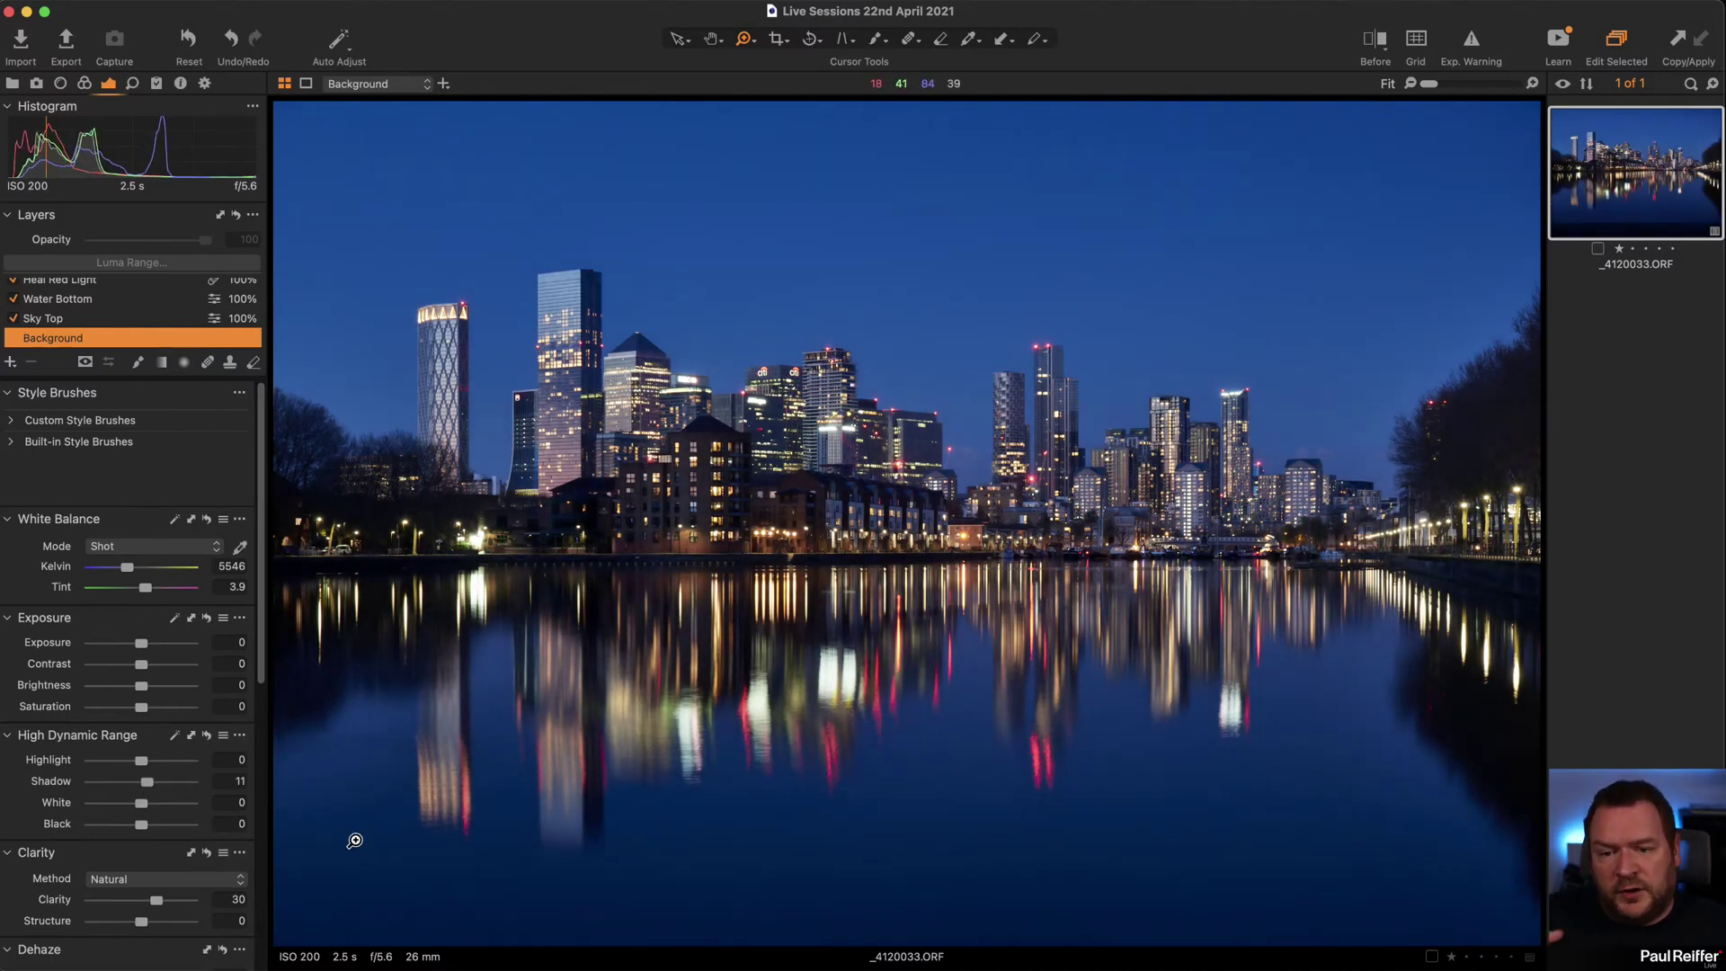
Lower the Exposure of the Water Bottom layer to -0.65 and of the Sky Top layer to -0.74.
click(79, 305)
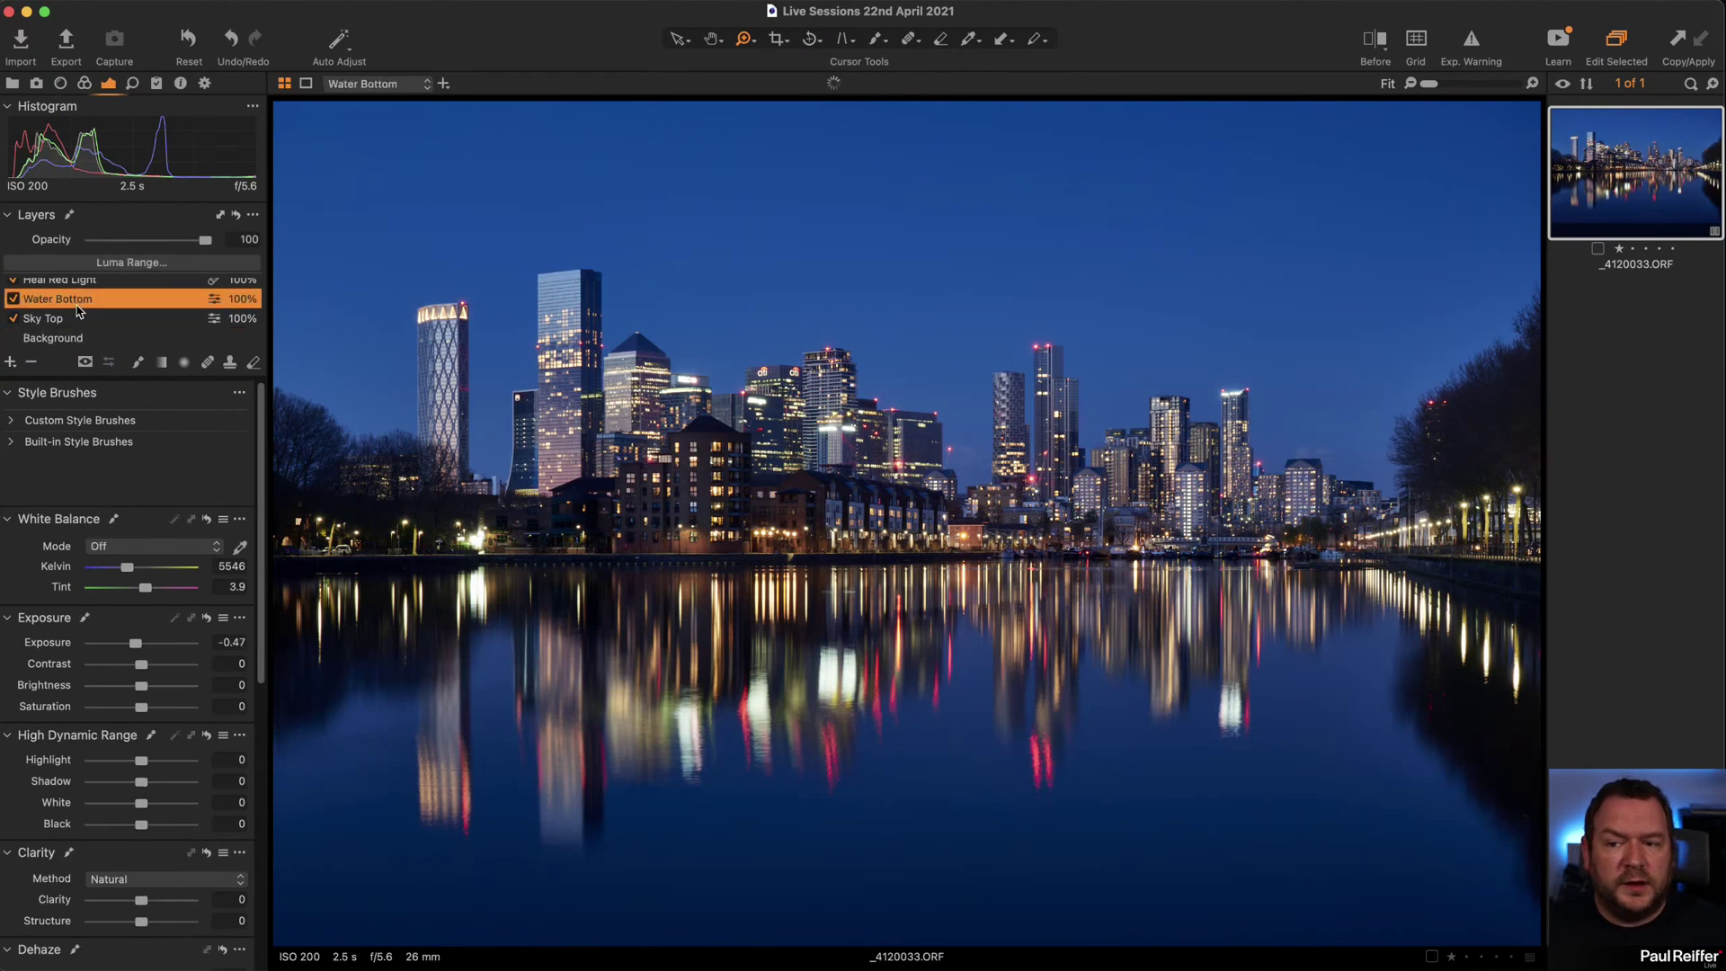
drag(135, 644, 133, 647)
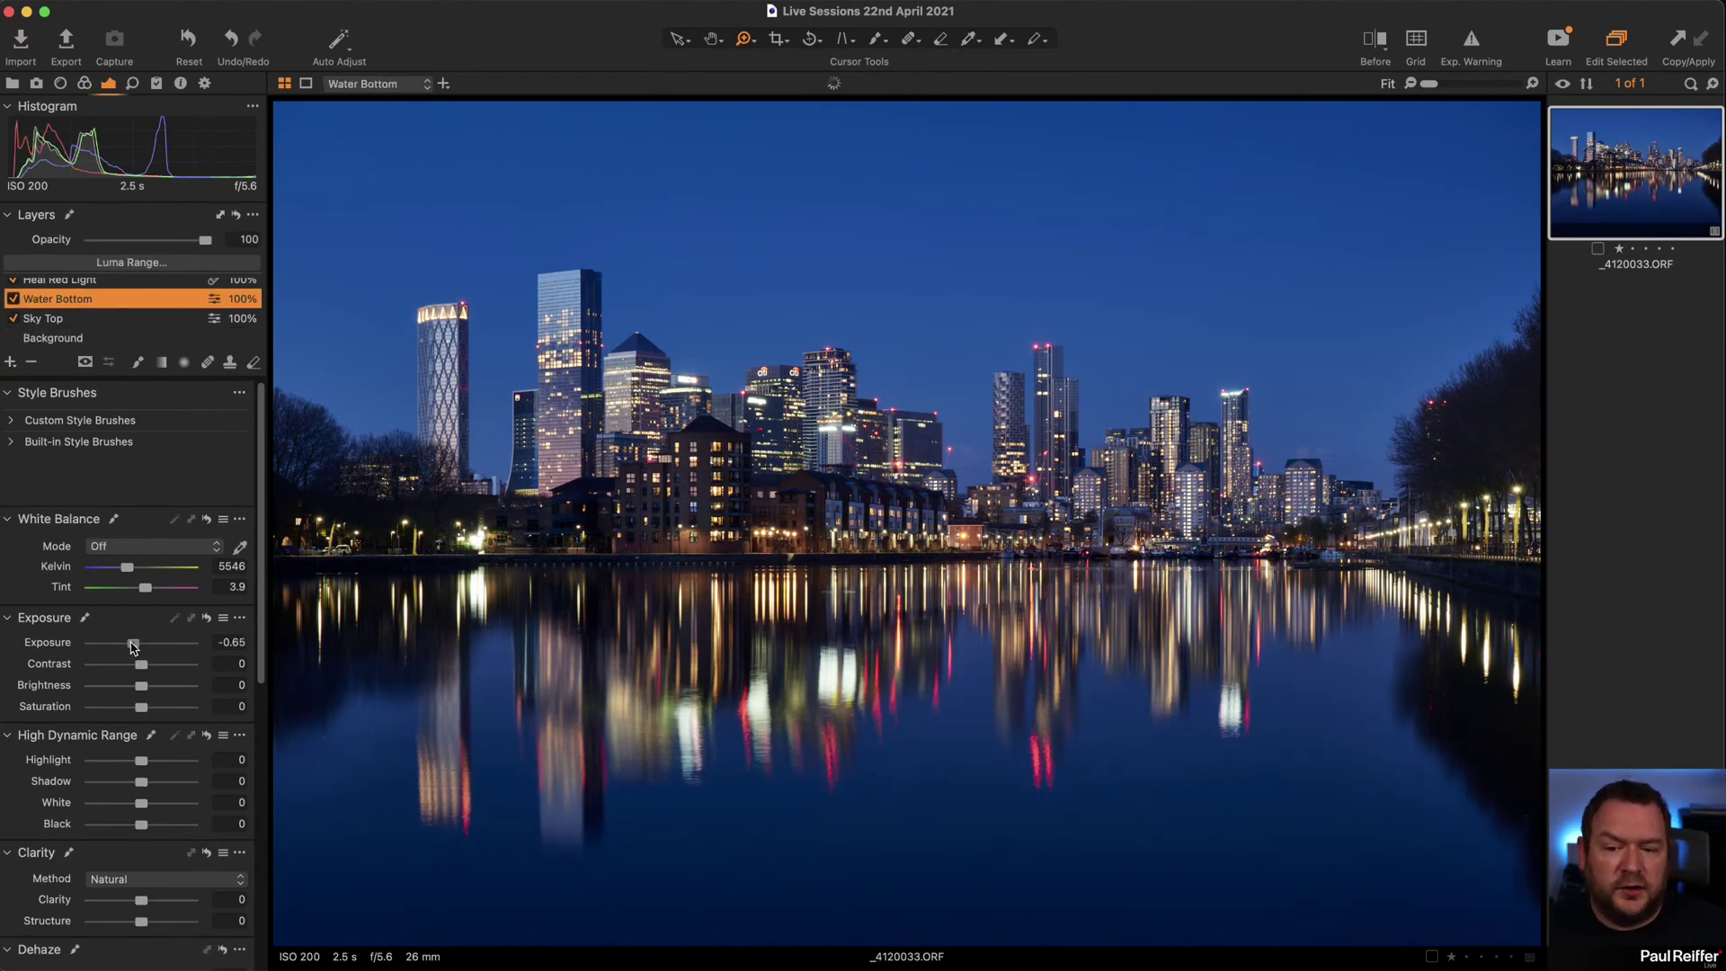
click(62, 316)
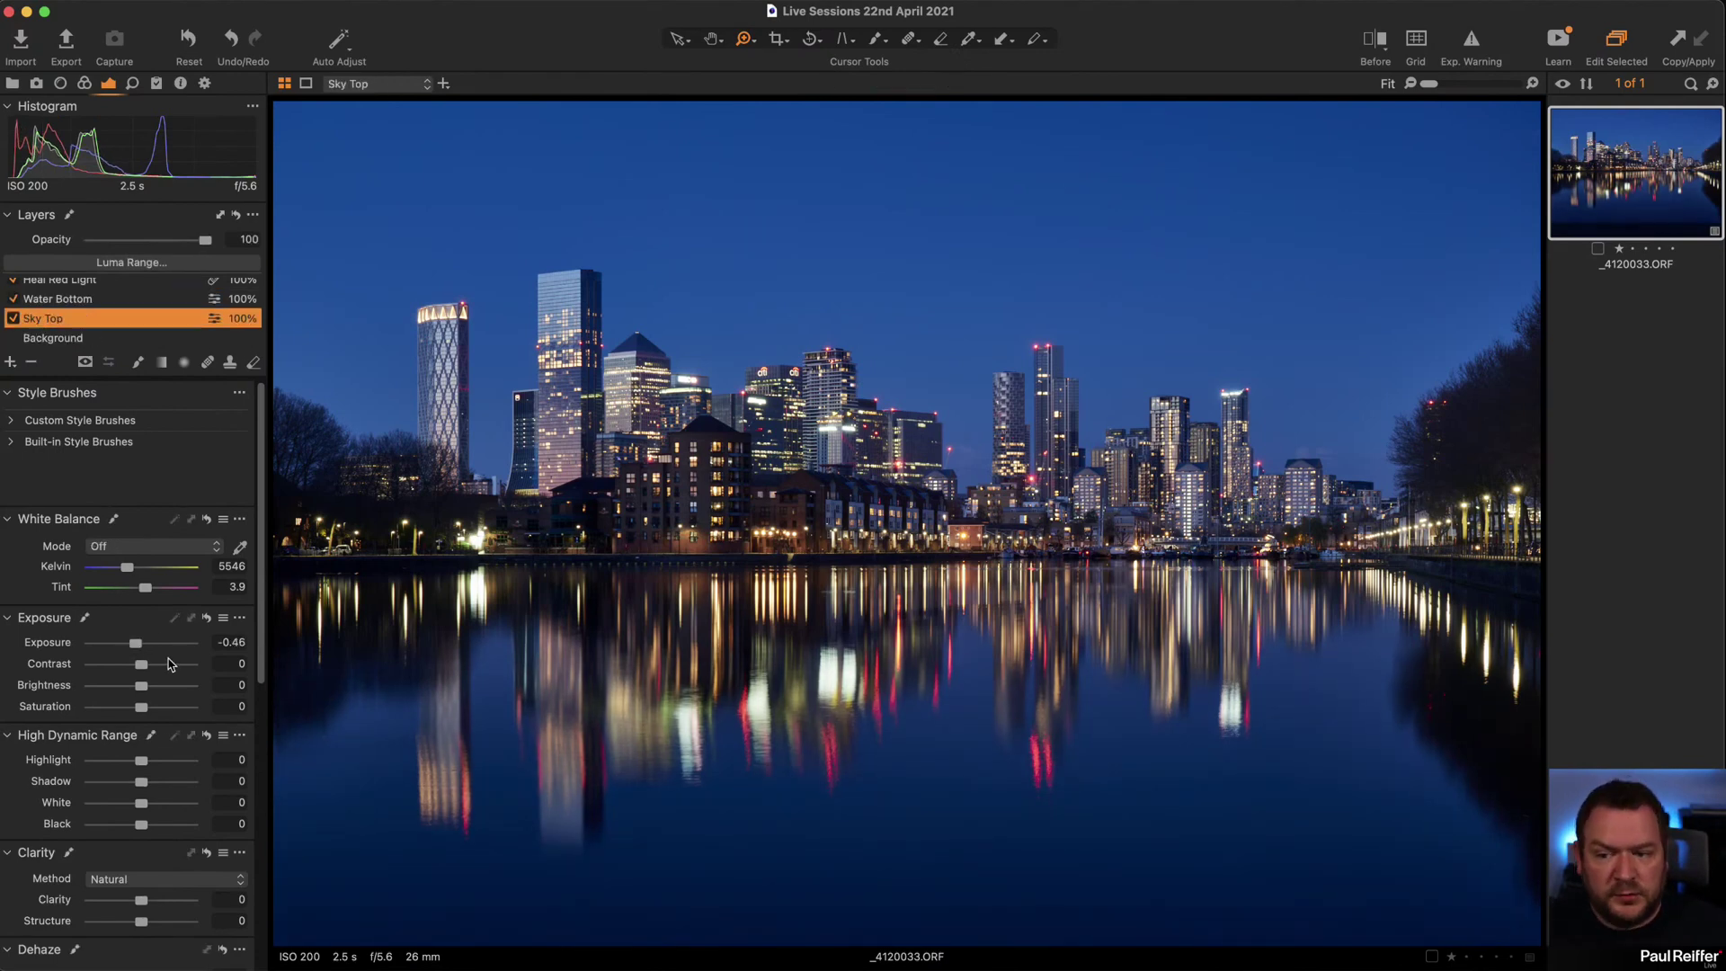
drag(135, 642, 132, 643)
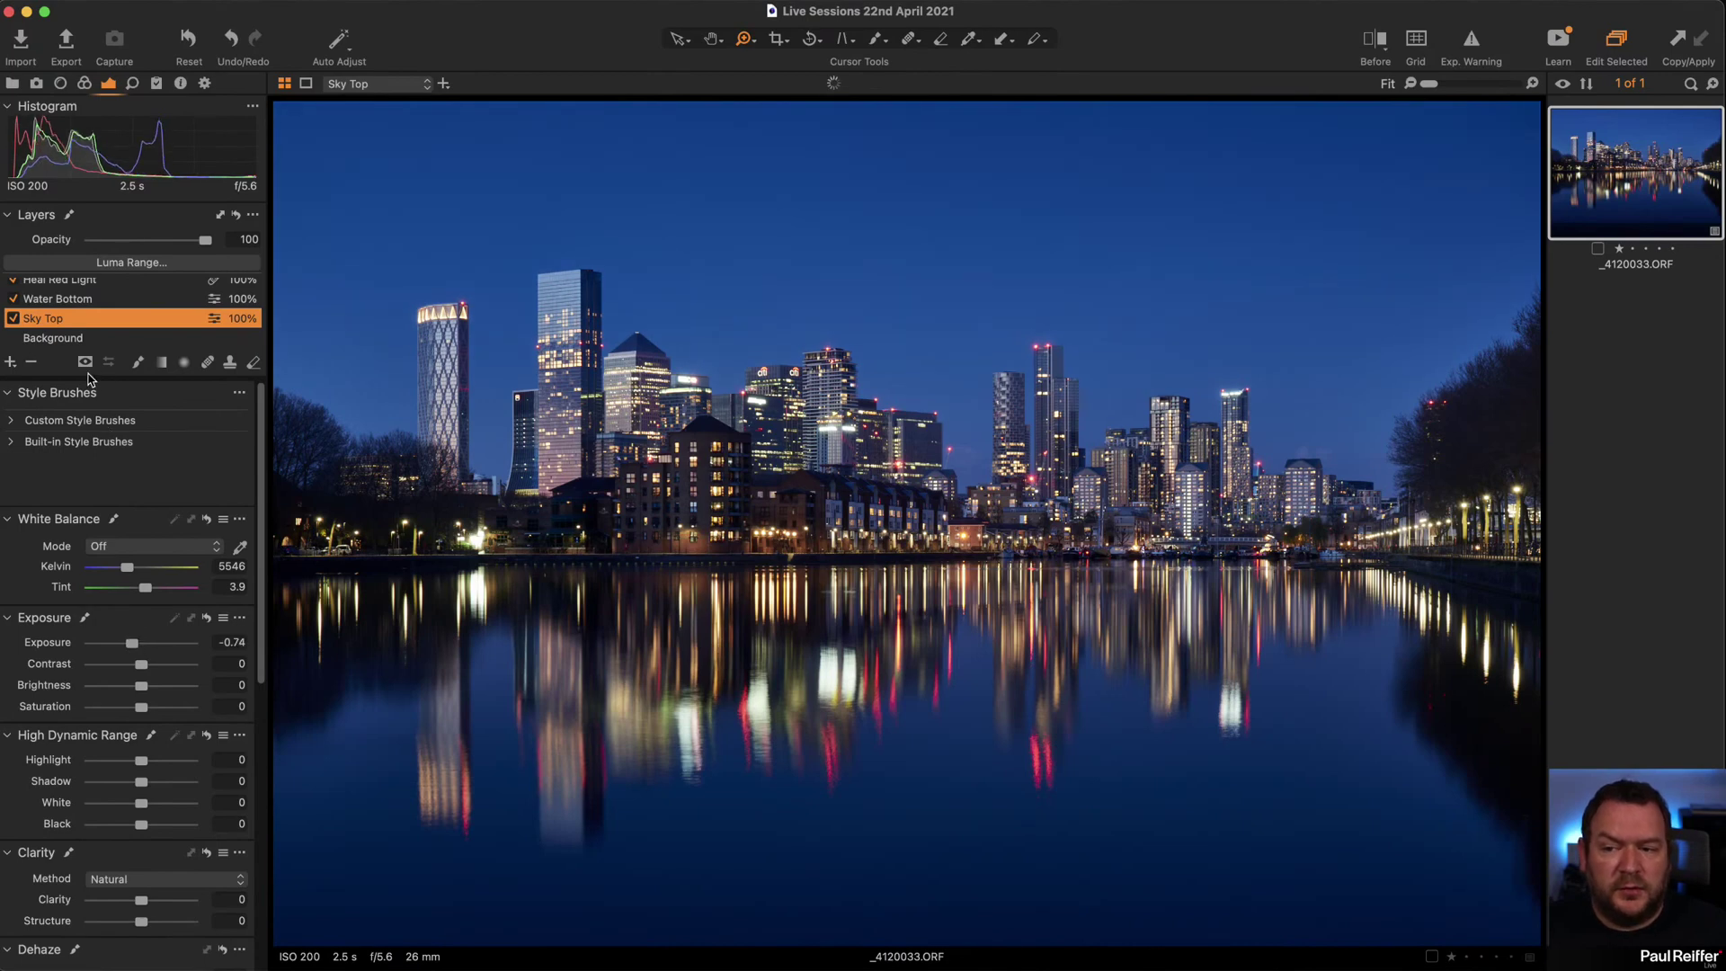
With the Background layer selected, look through the built-in style brush groups Light & Contrast, Enhancements and Color for a clarity brush.
click(86, 338)
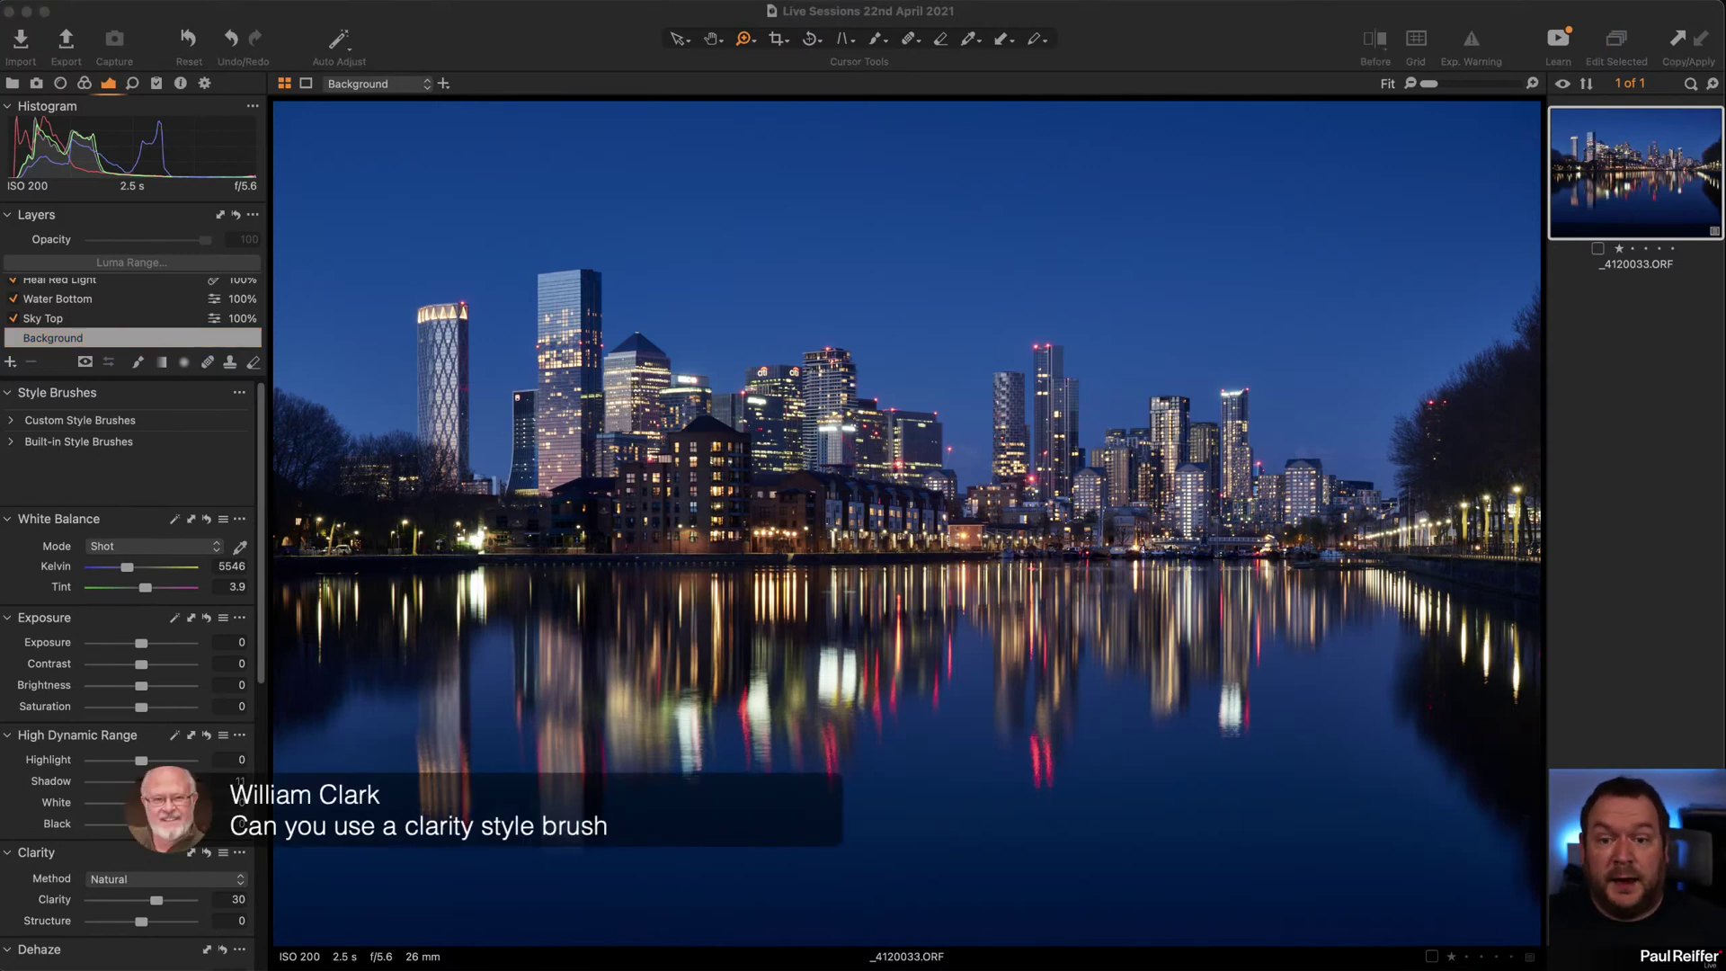
click(14, 443)
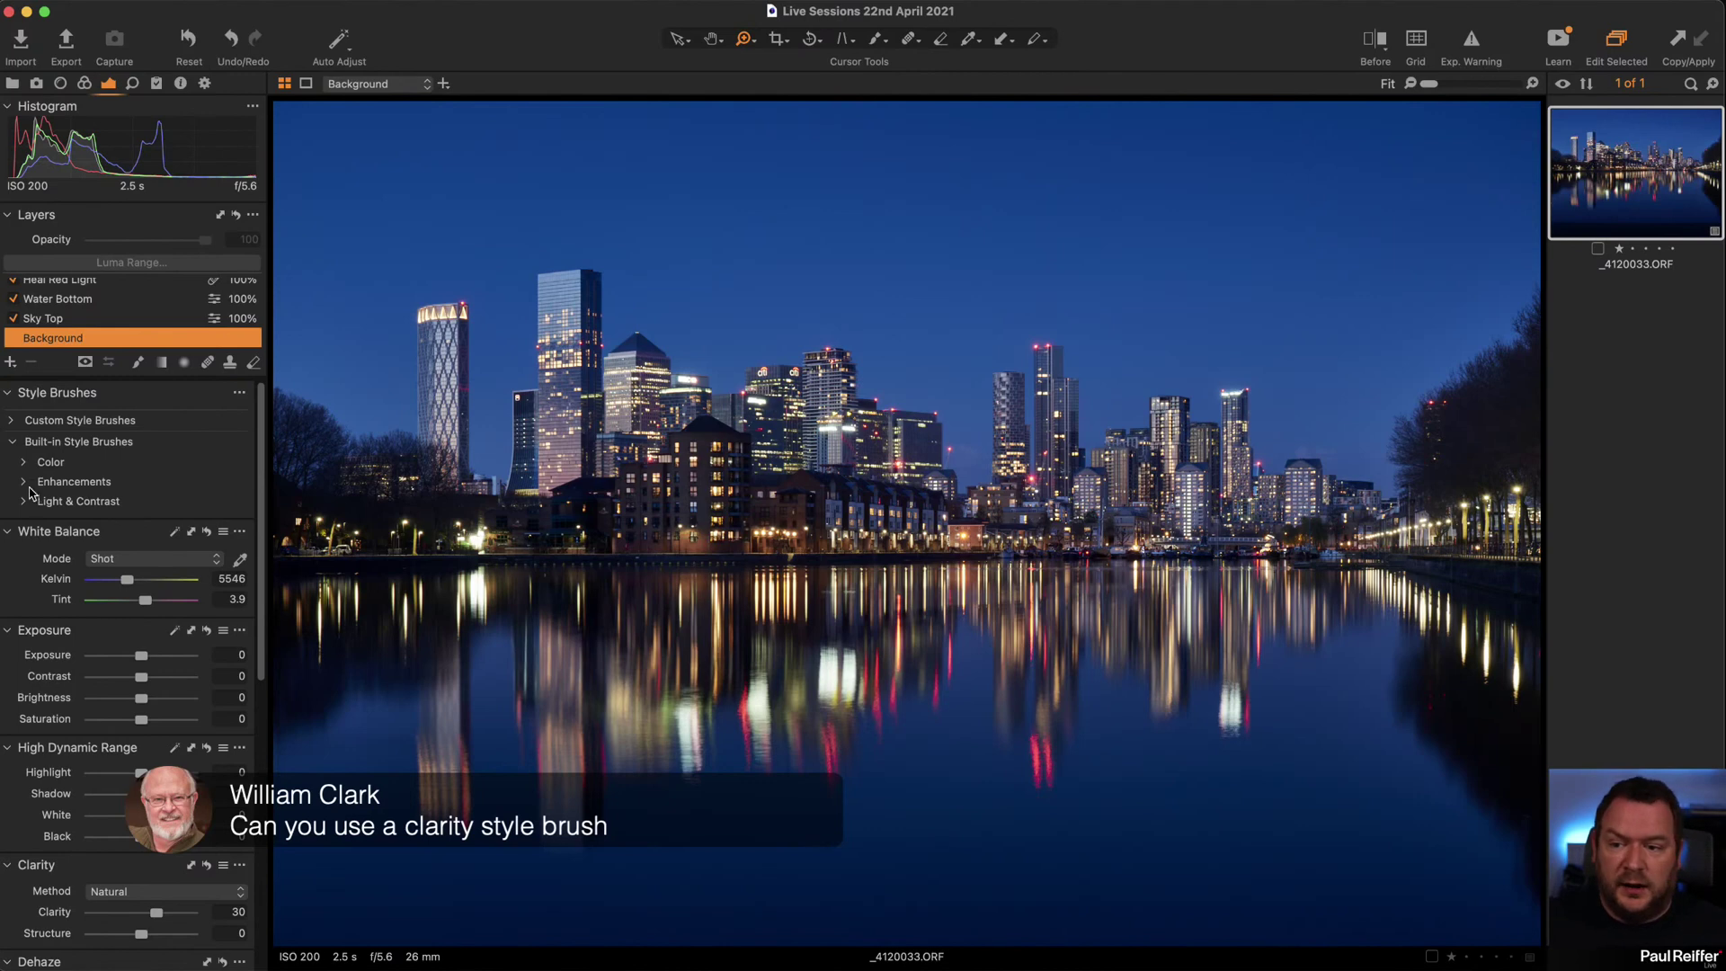
click(23, 503)
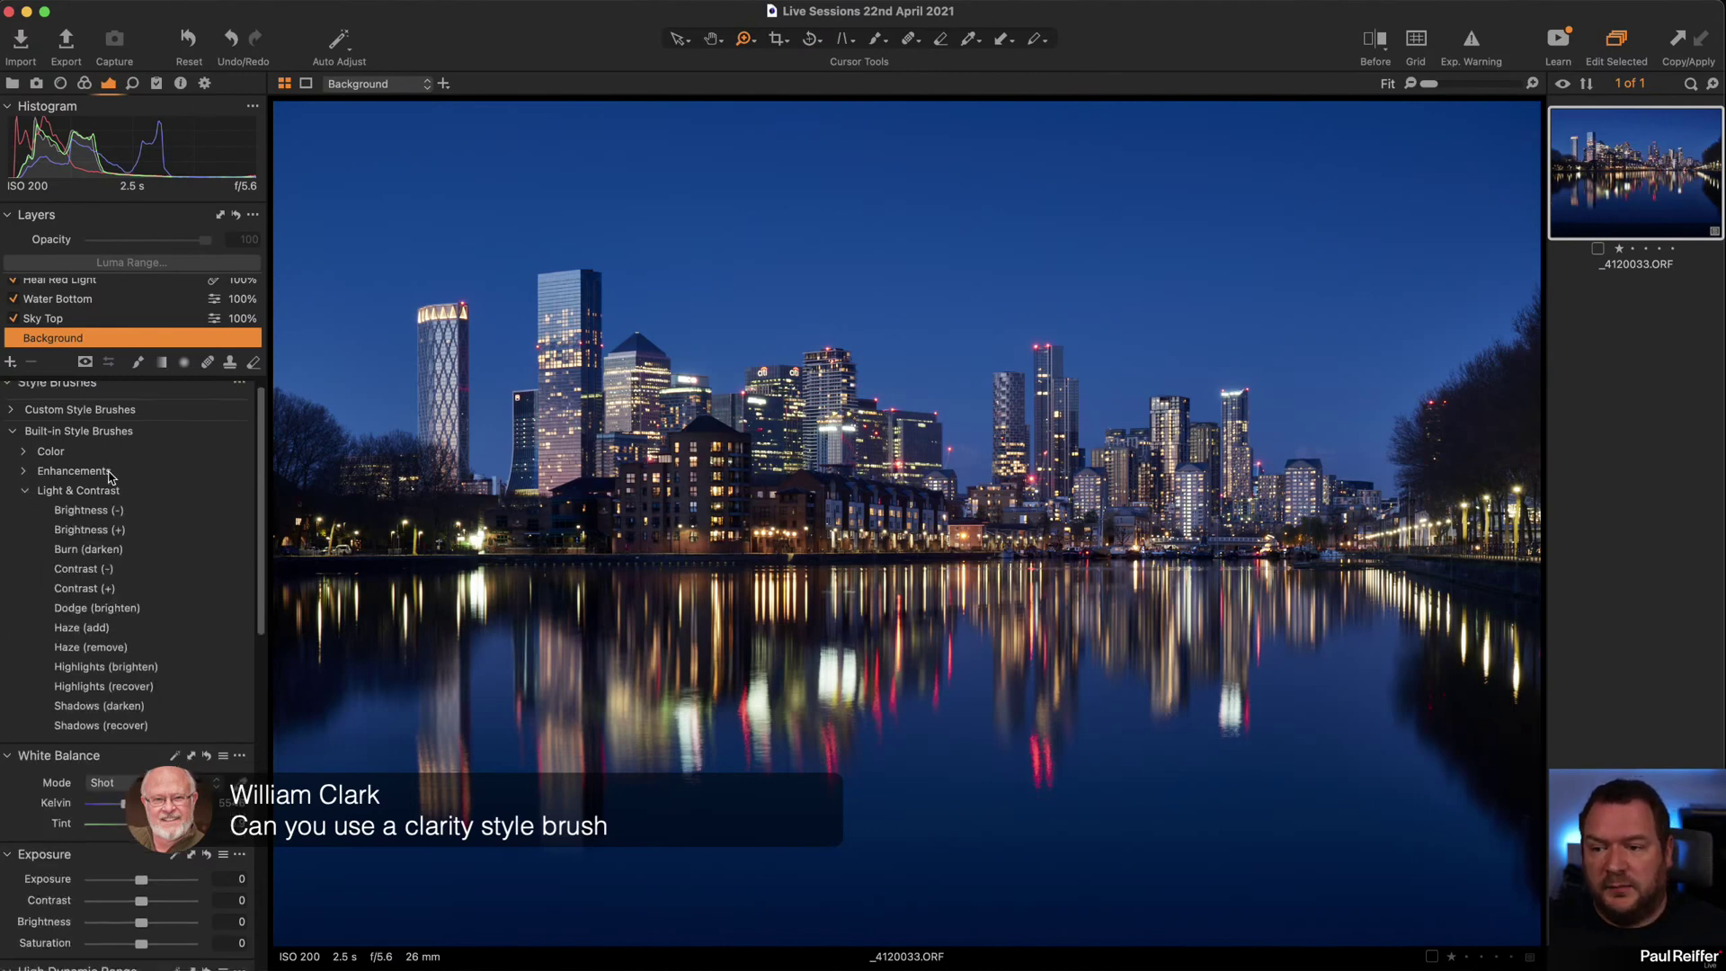
scroll(126, 590, down, 3)
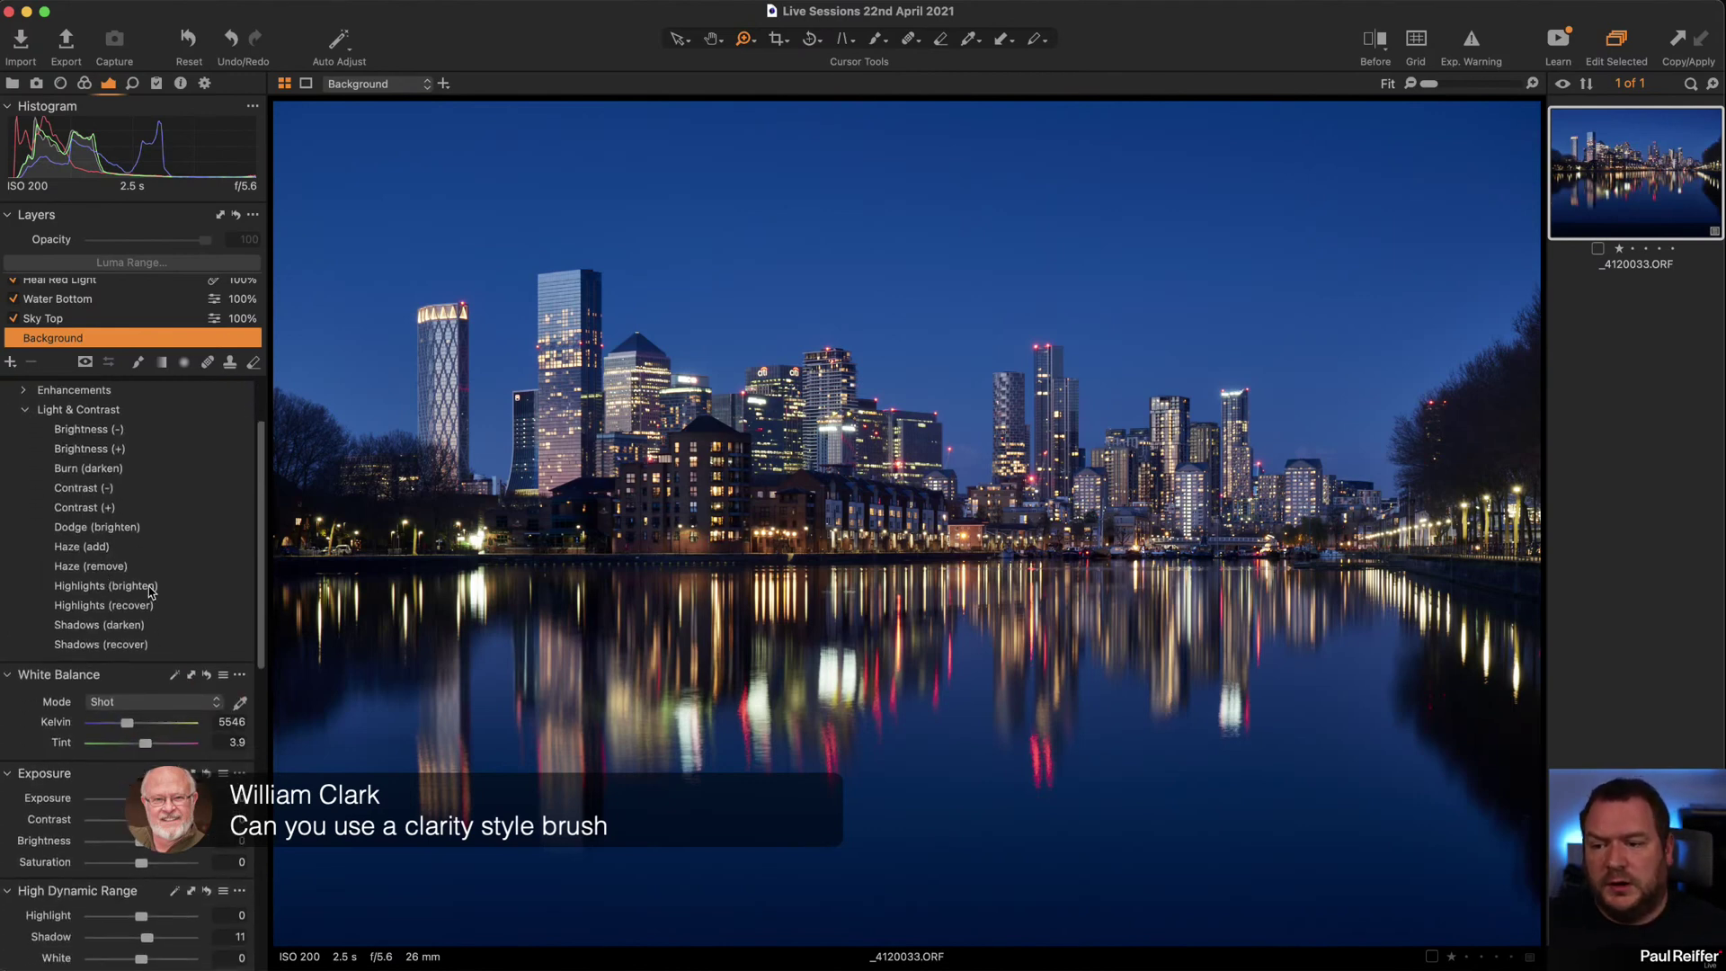
scroll(18, 454, up, 2)
click(18, 443)
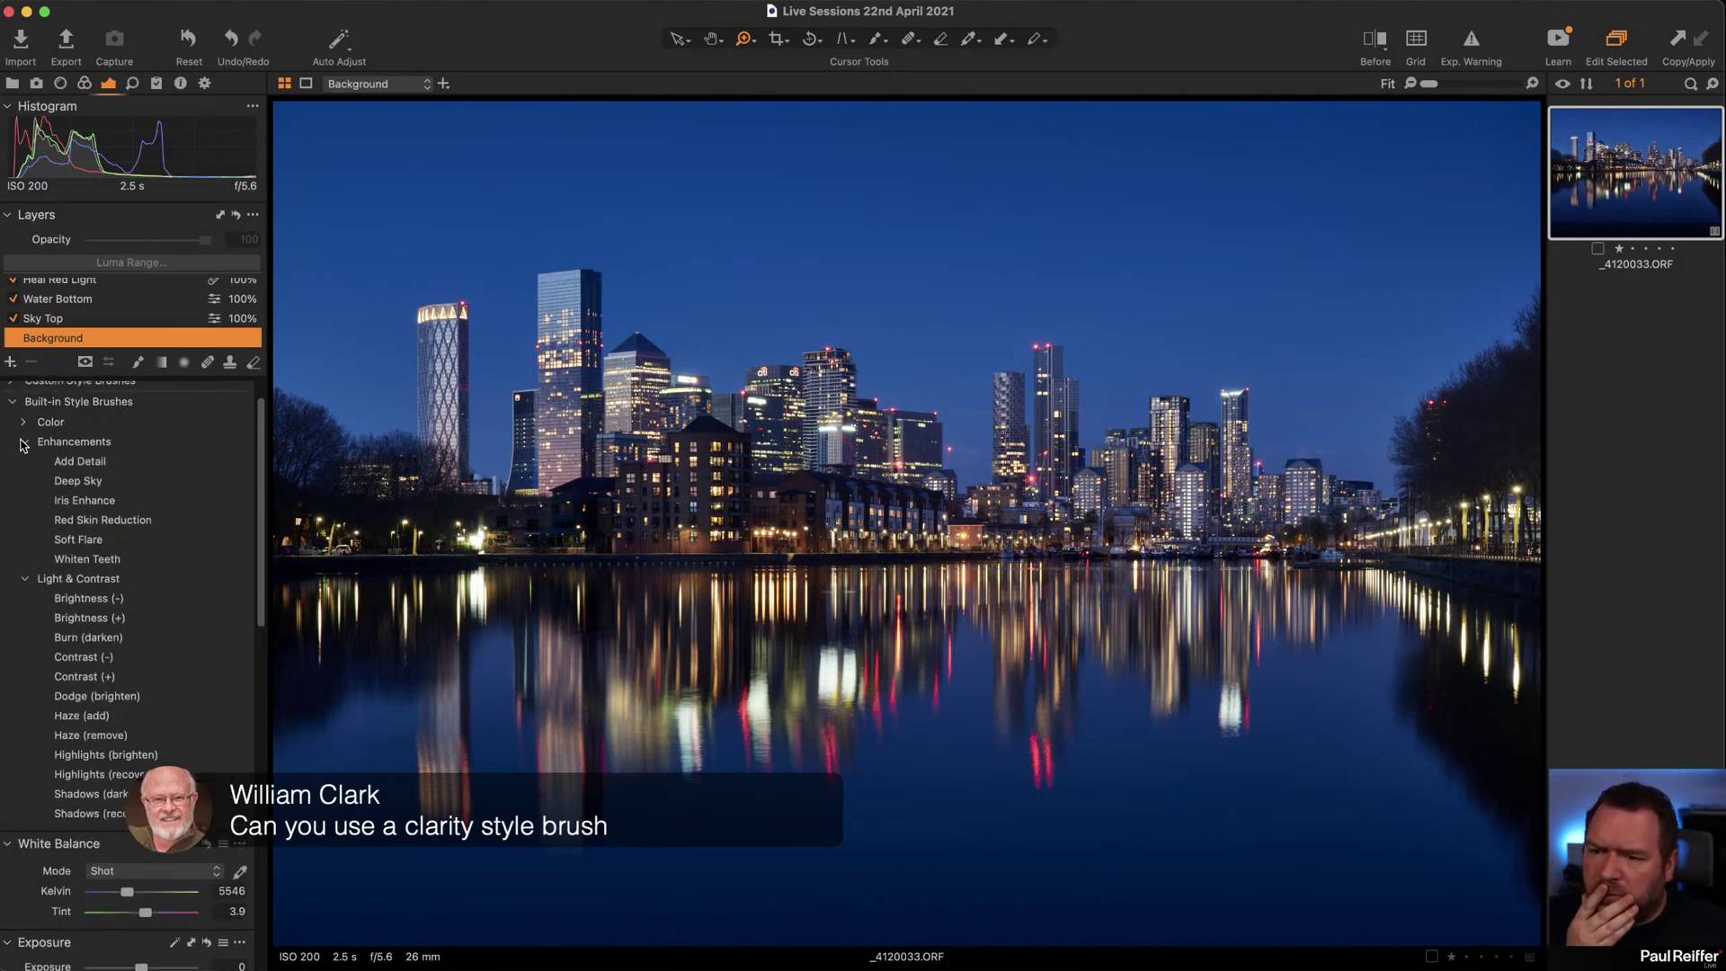
click(25, 442)
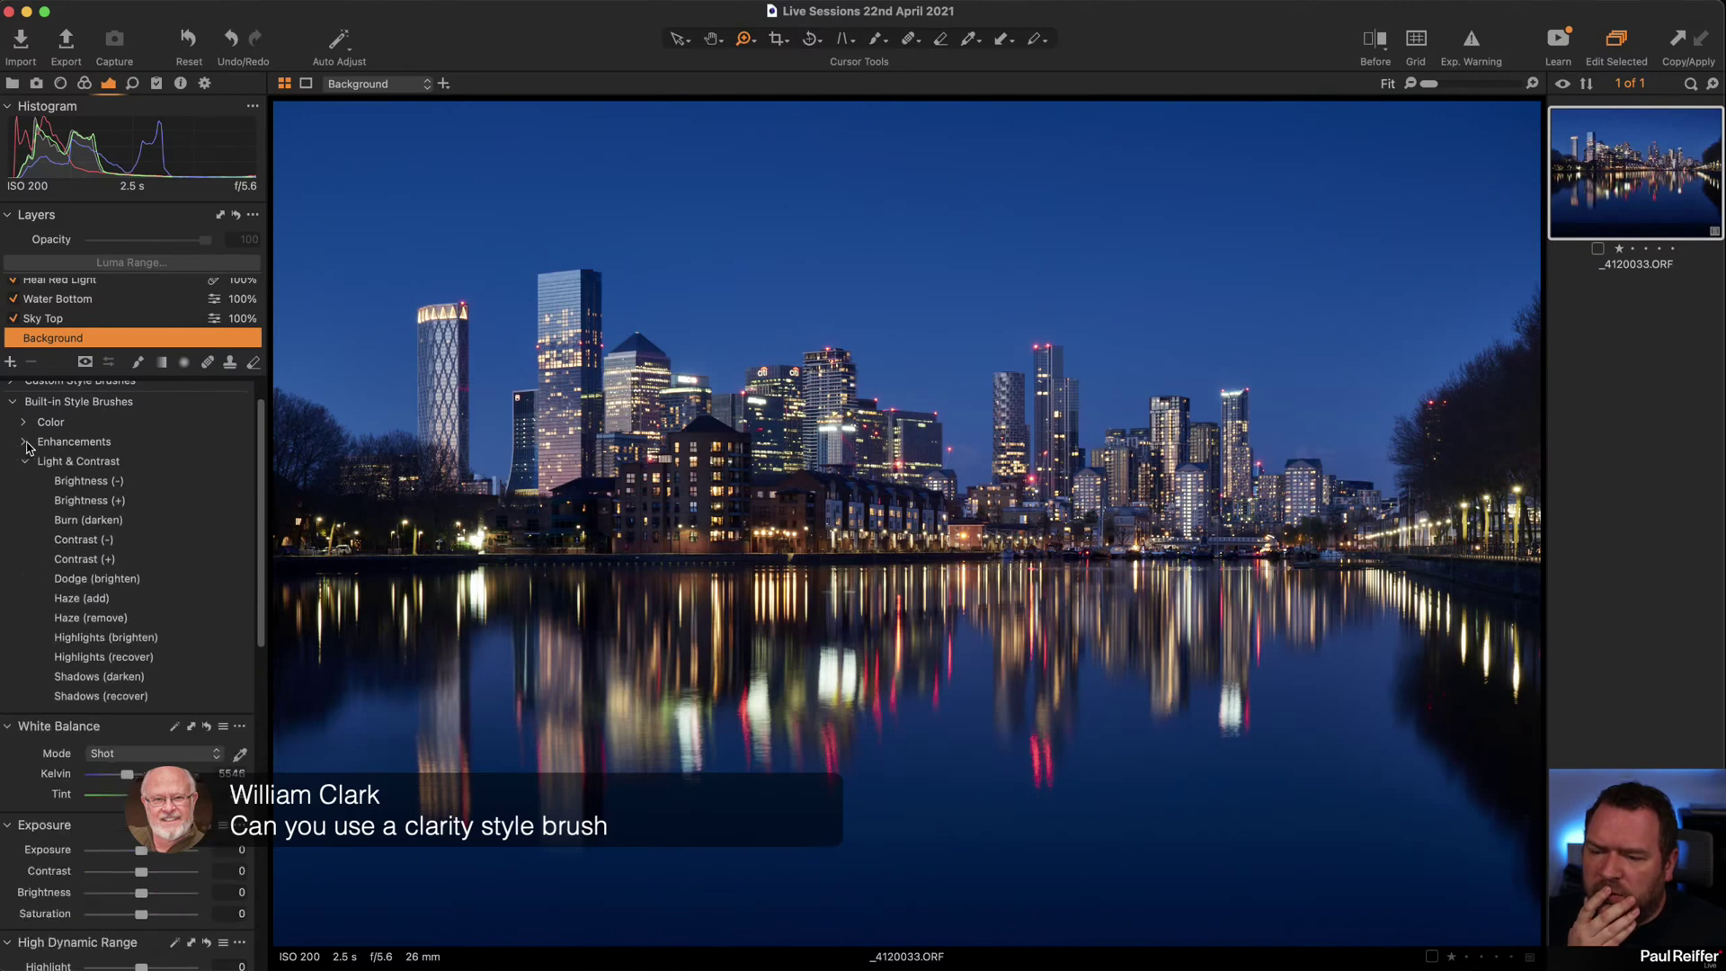
click(26, 424)
click(26, 423)
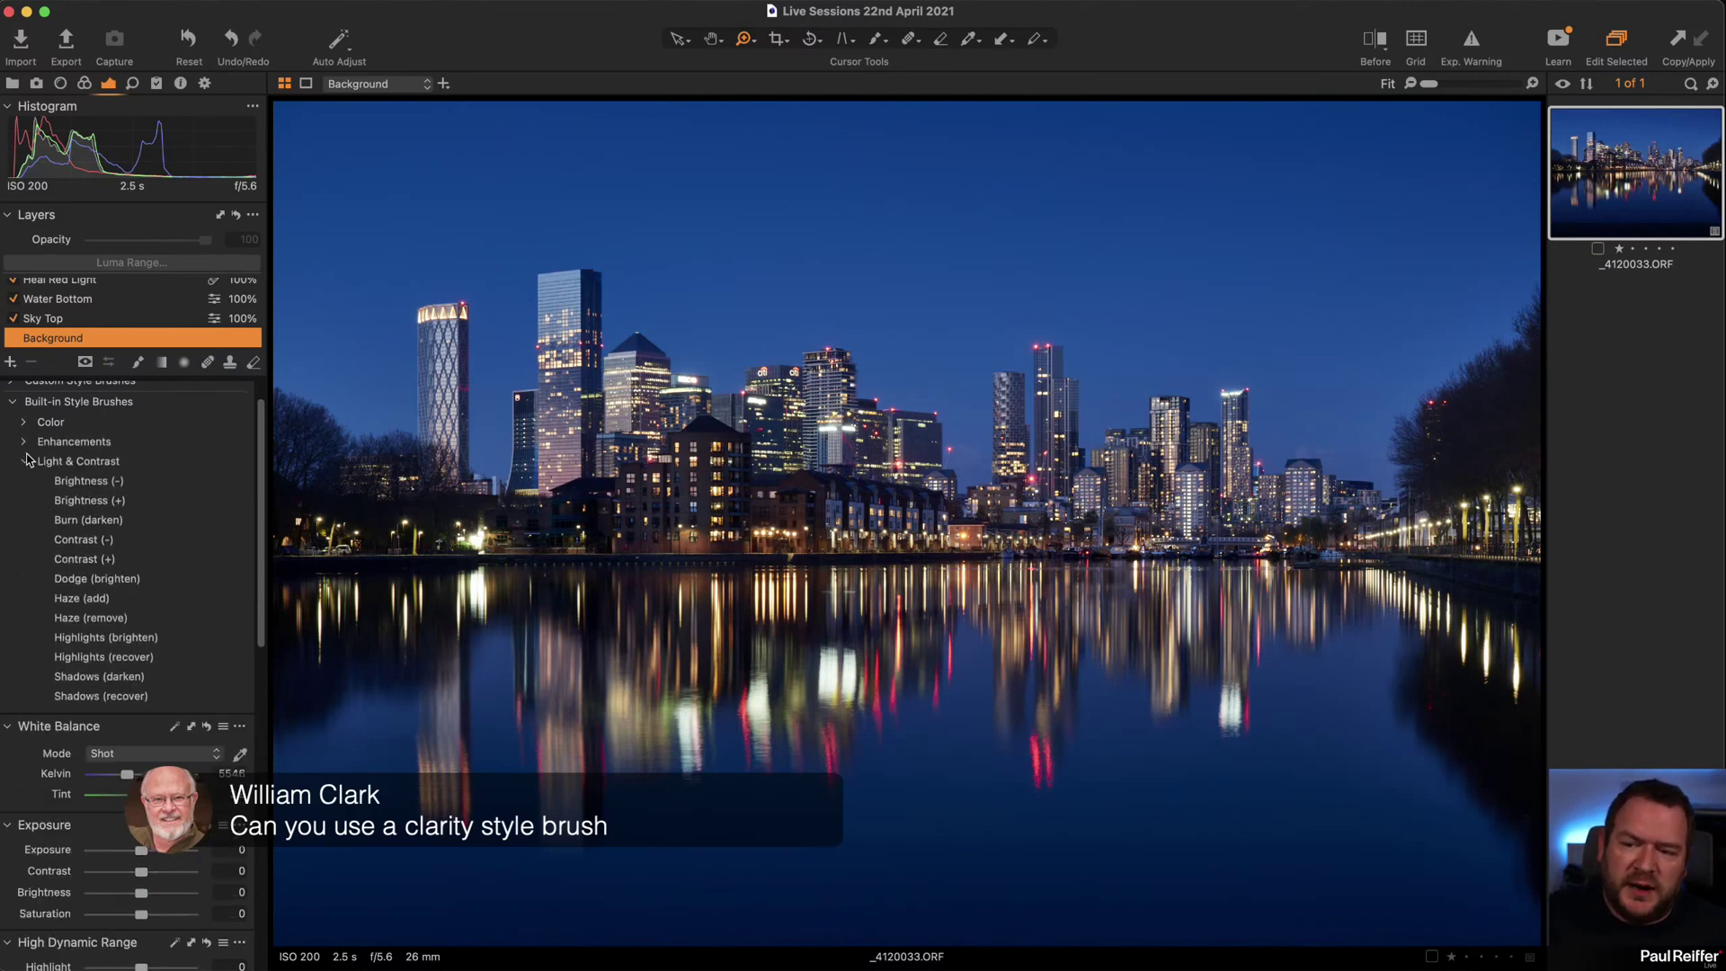
click(24, 462)
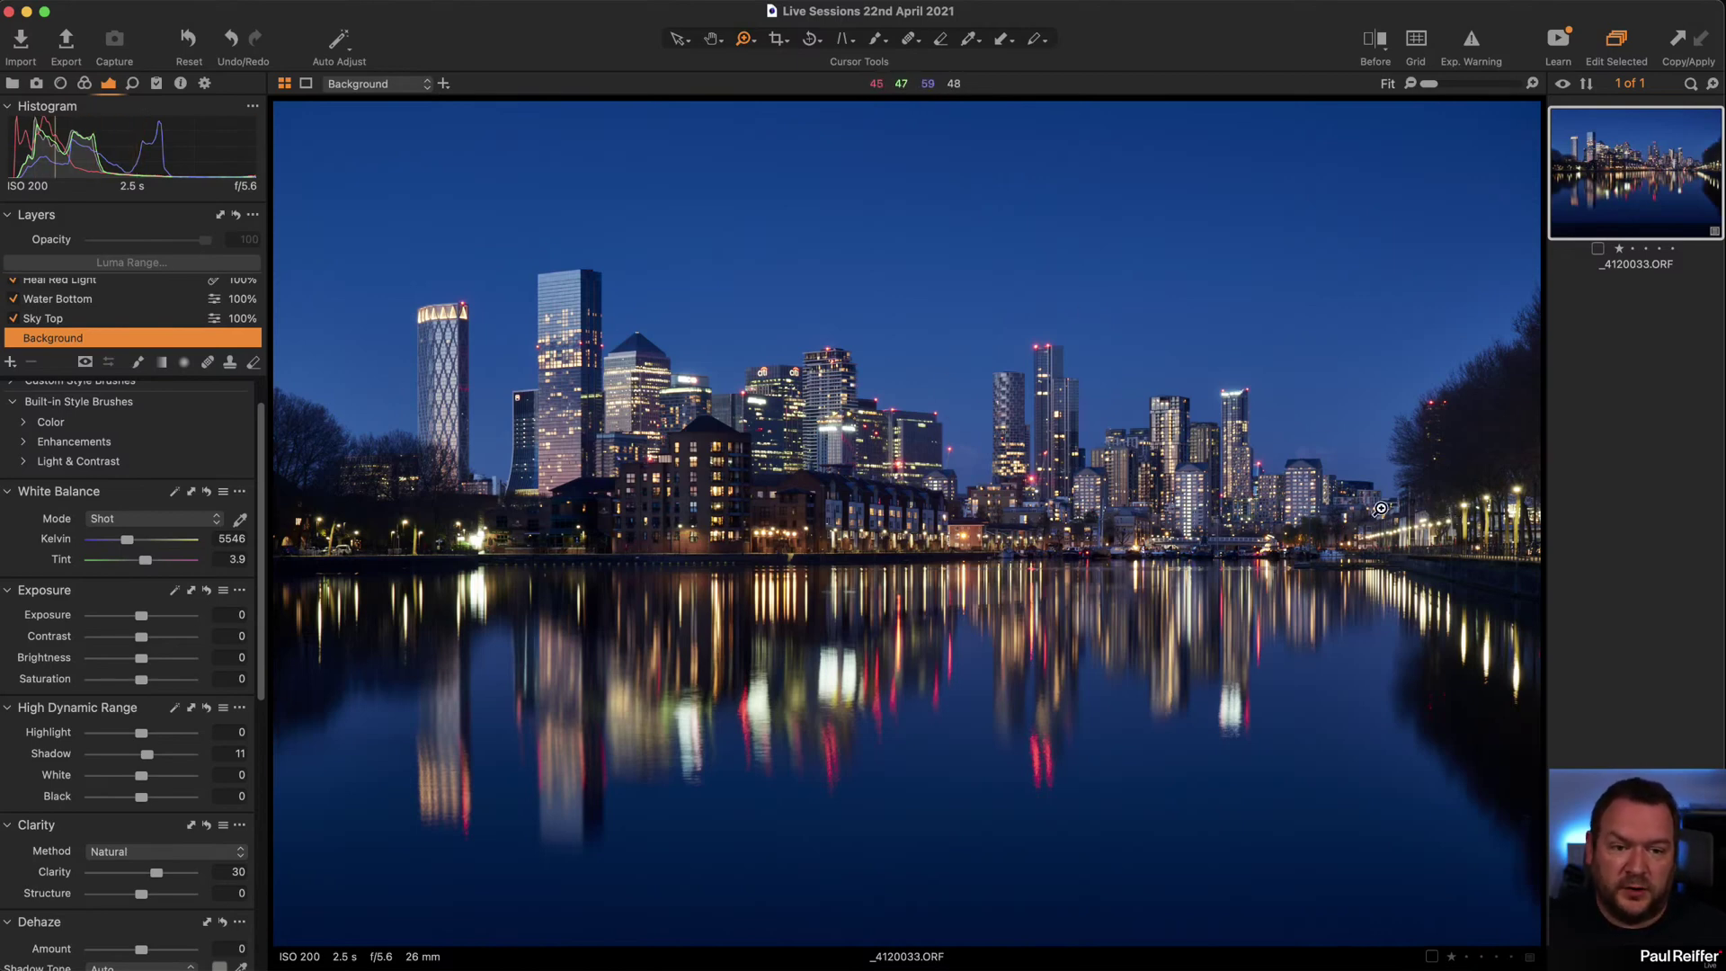
Set the Clarity of the Structure - Local layer to 35.
scroll(77, 318, up, 2)
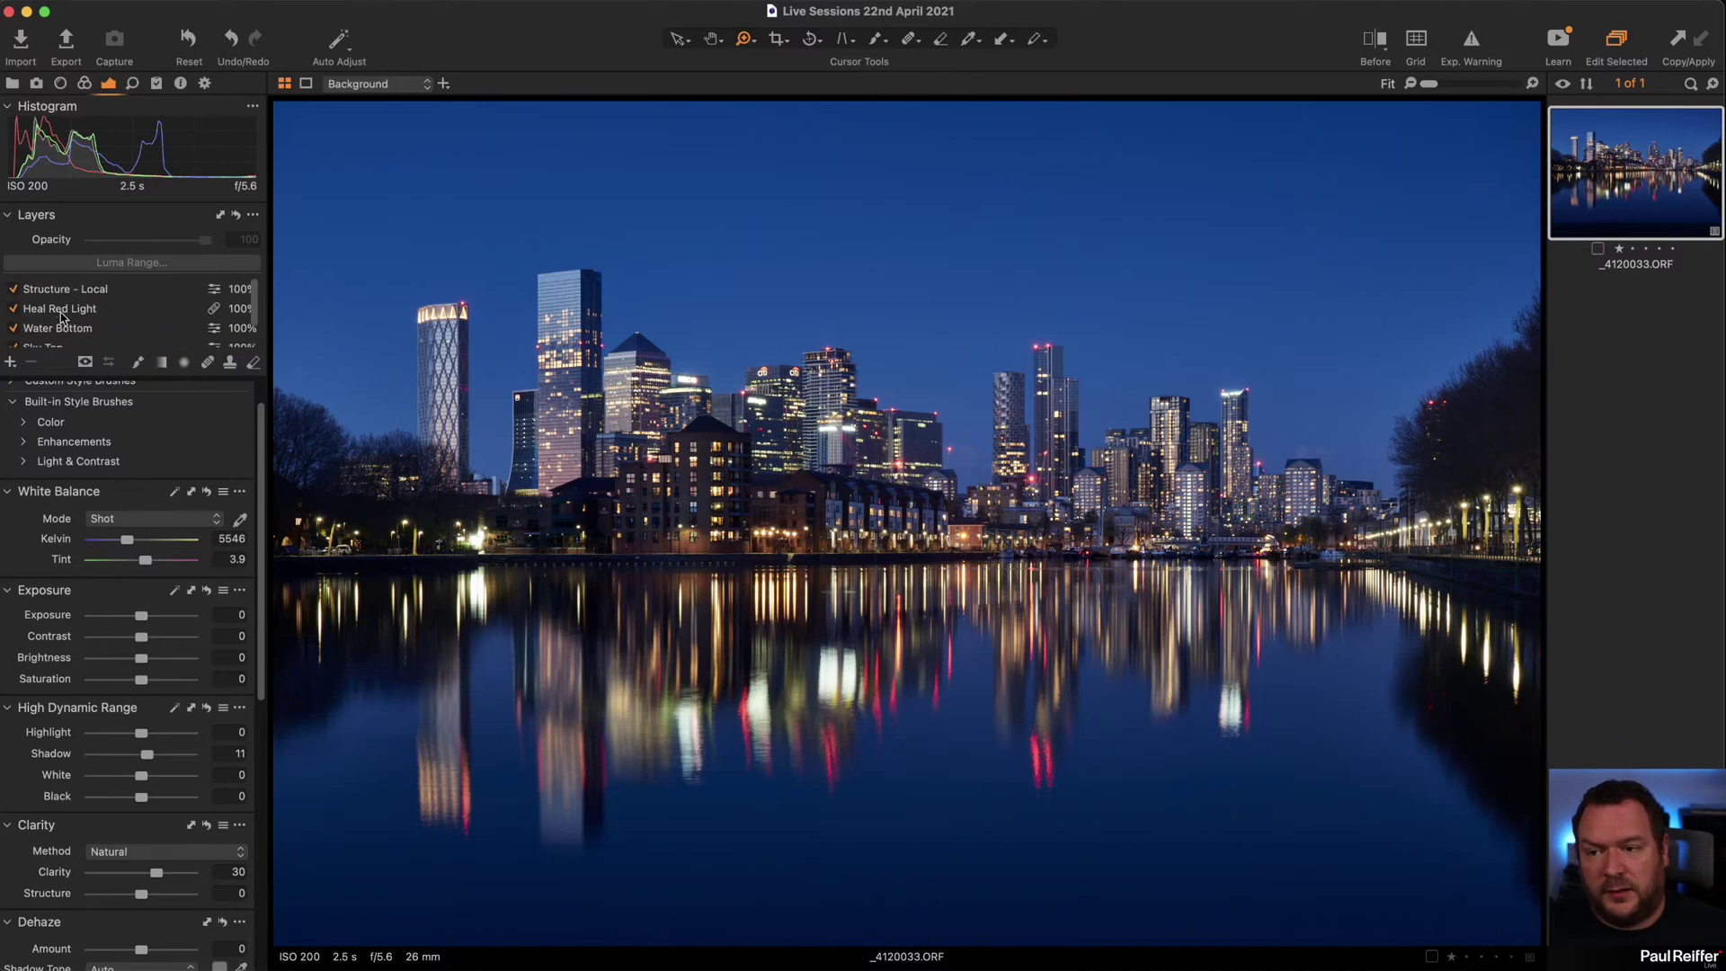
click(88, 293)
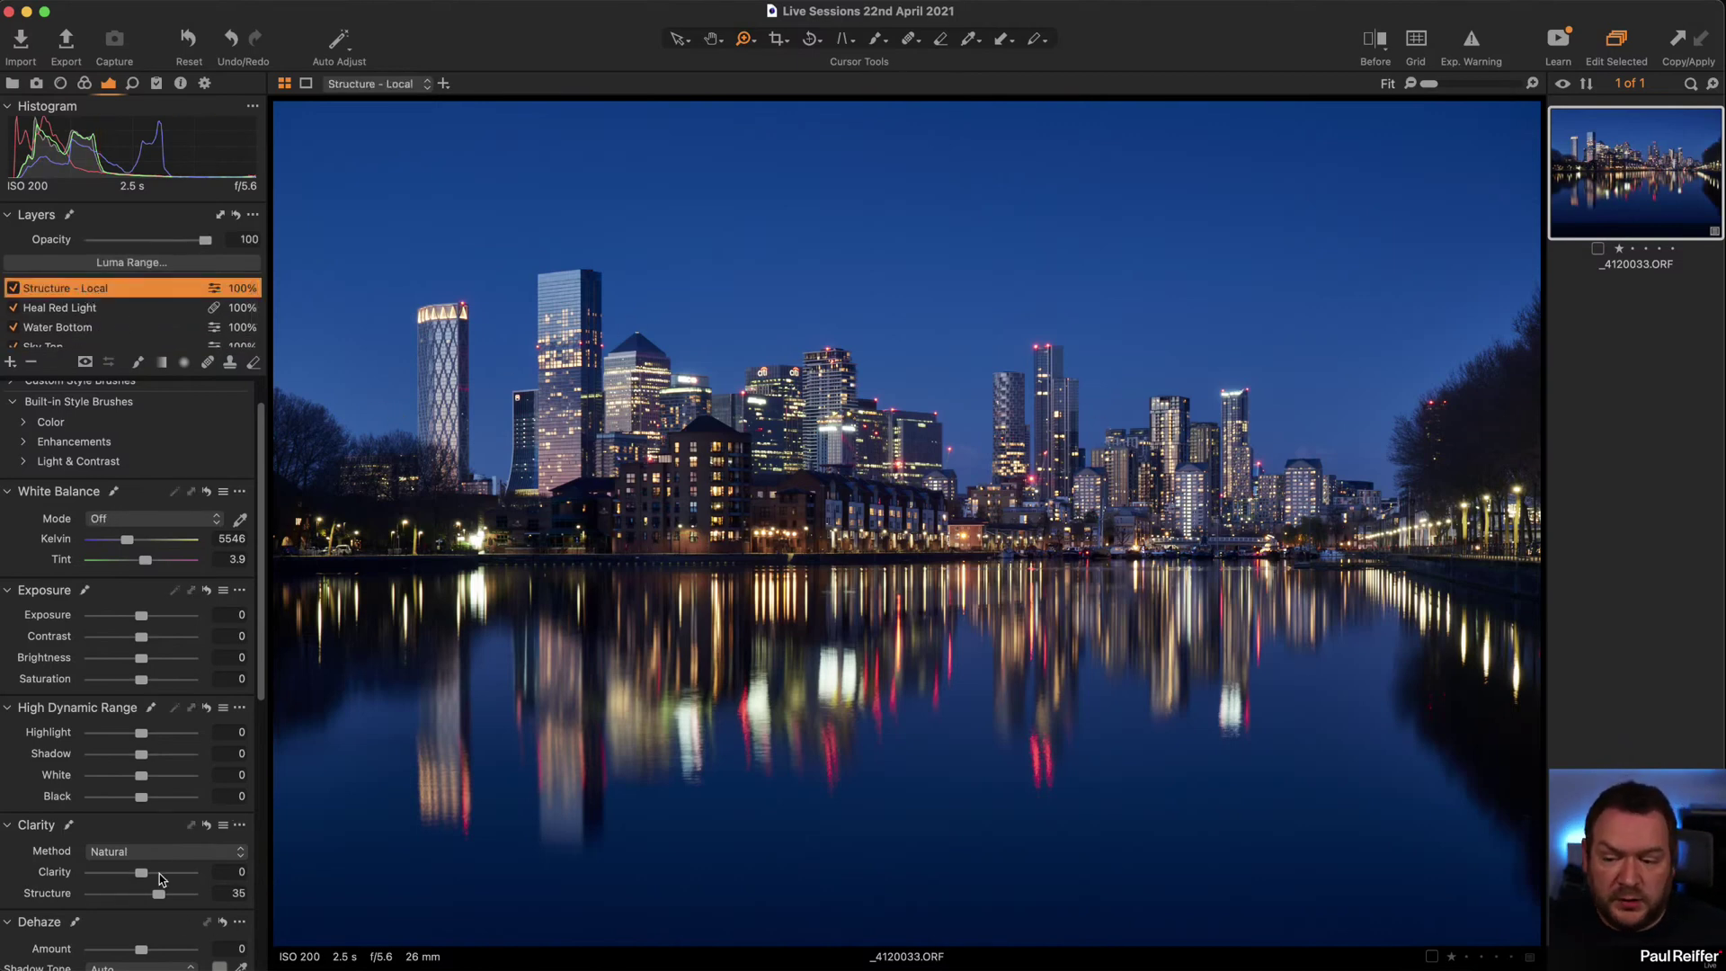
click(160, 873)
drag(159, 879, 161, 879)
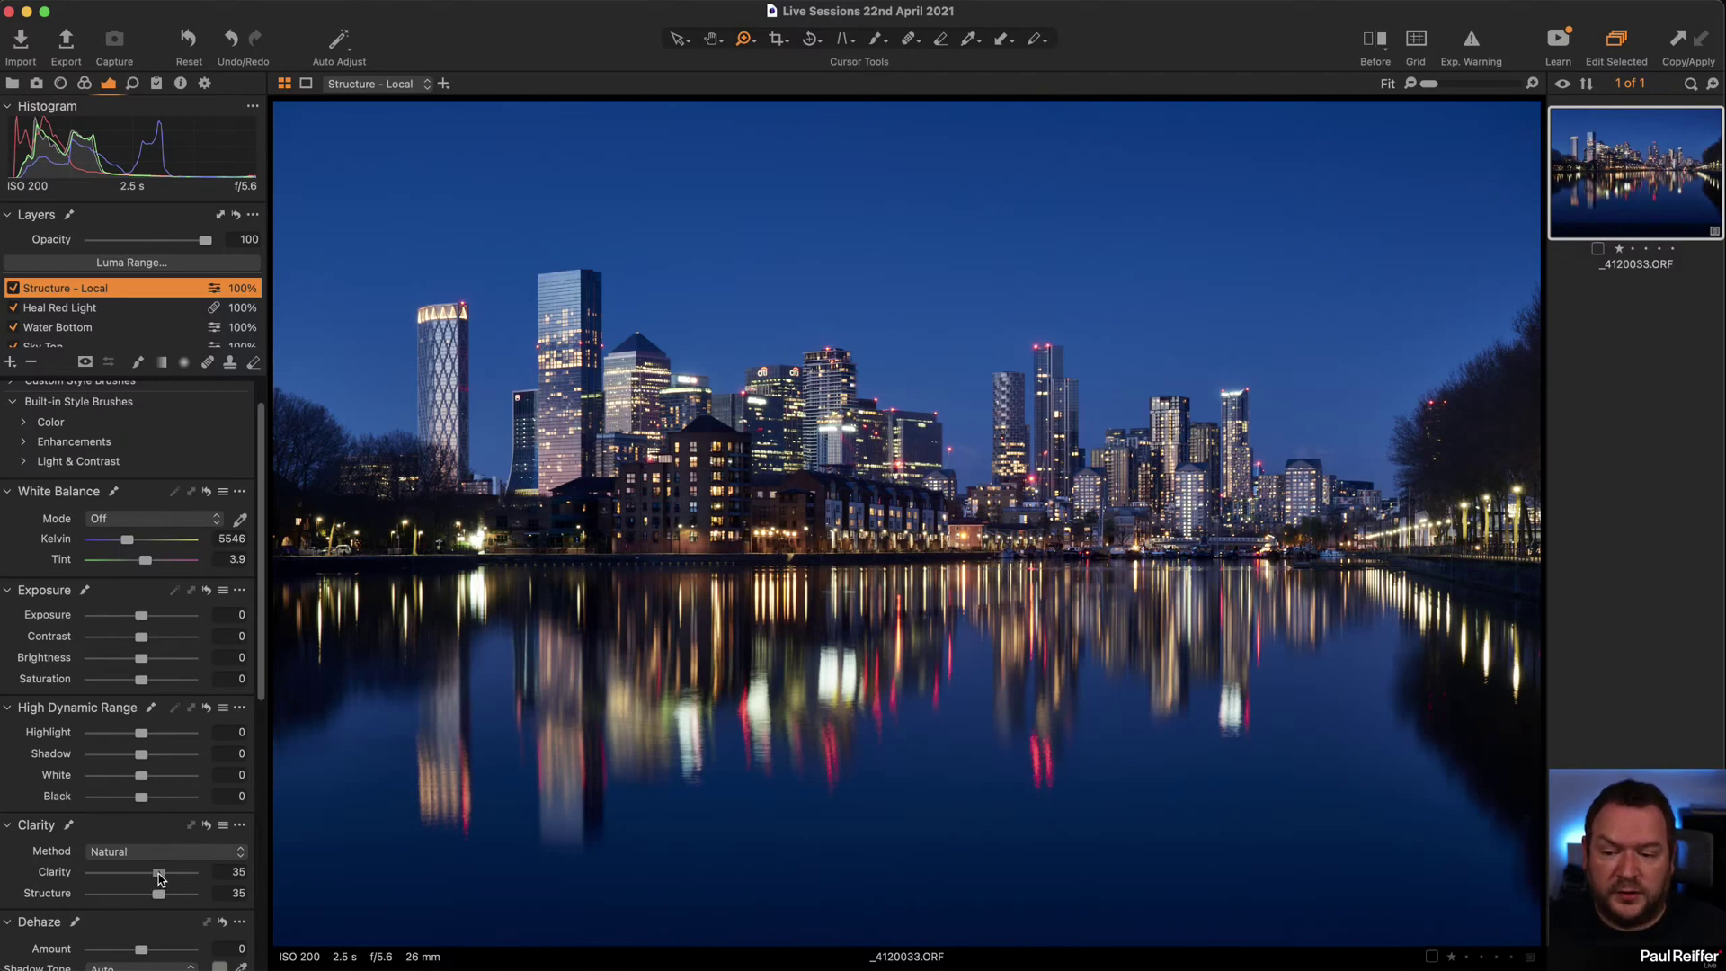
Select the Background layer and set its High Dynamic Range Black to 7, judging the effect on the dark waterfront buildings.
scroll(72, 333, down, 2)
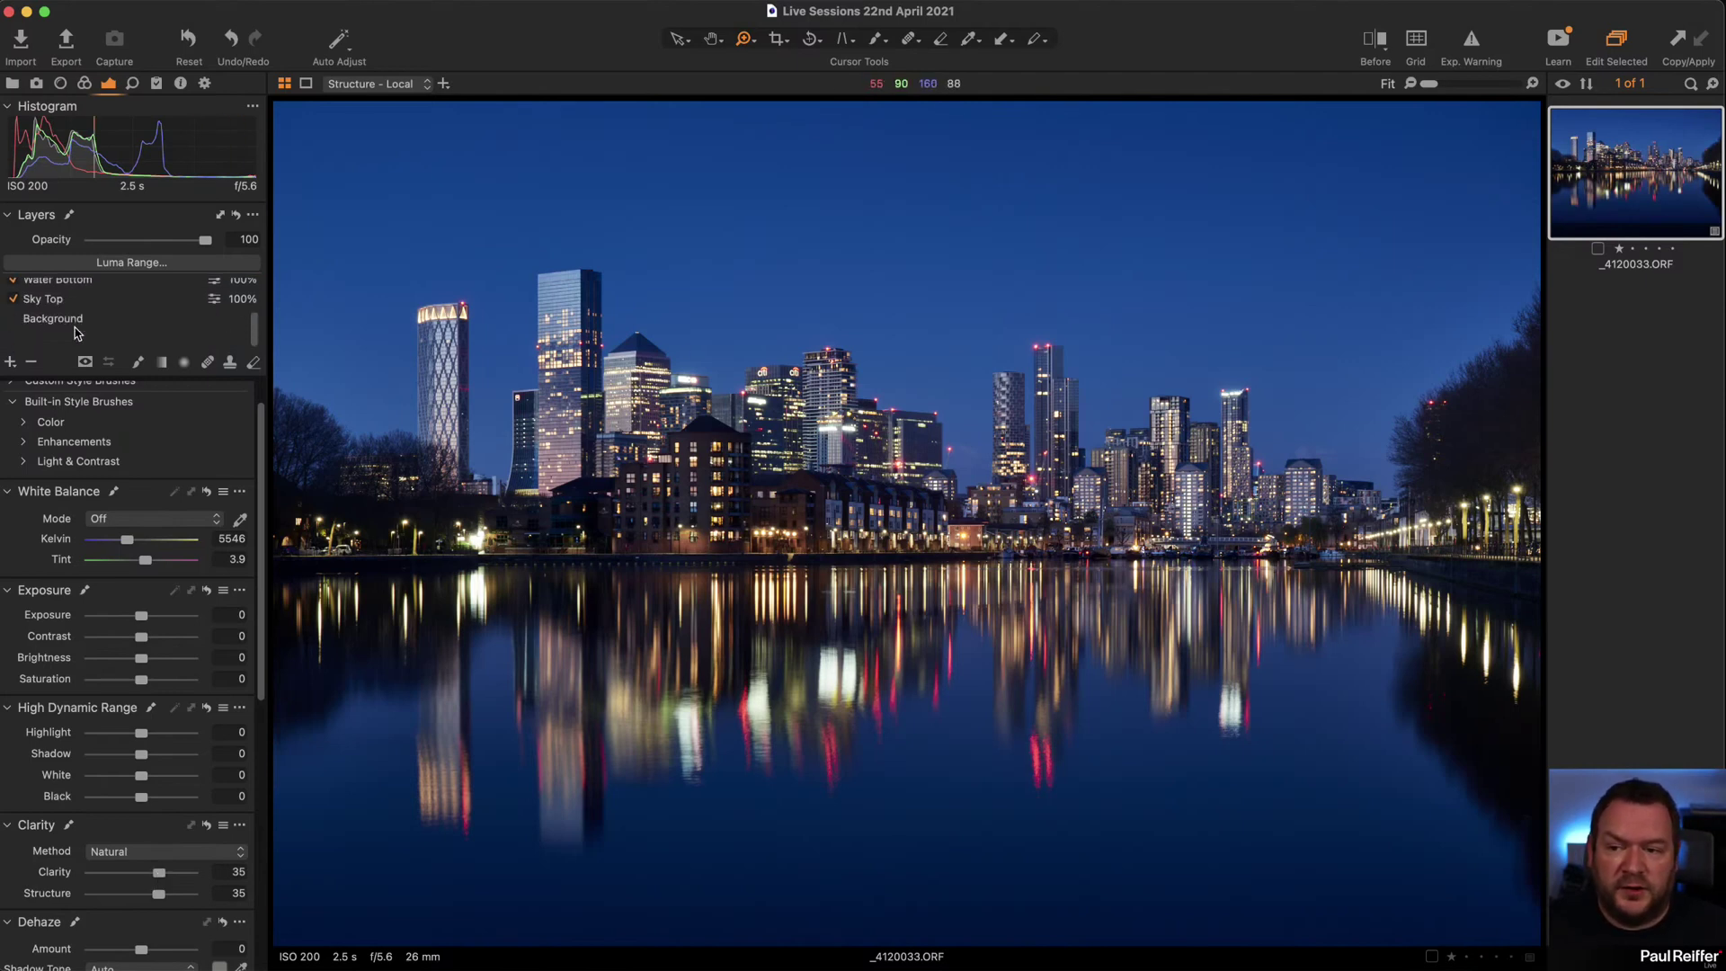
click(72, 338)
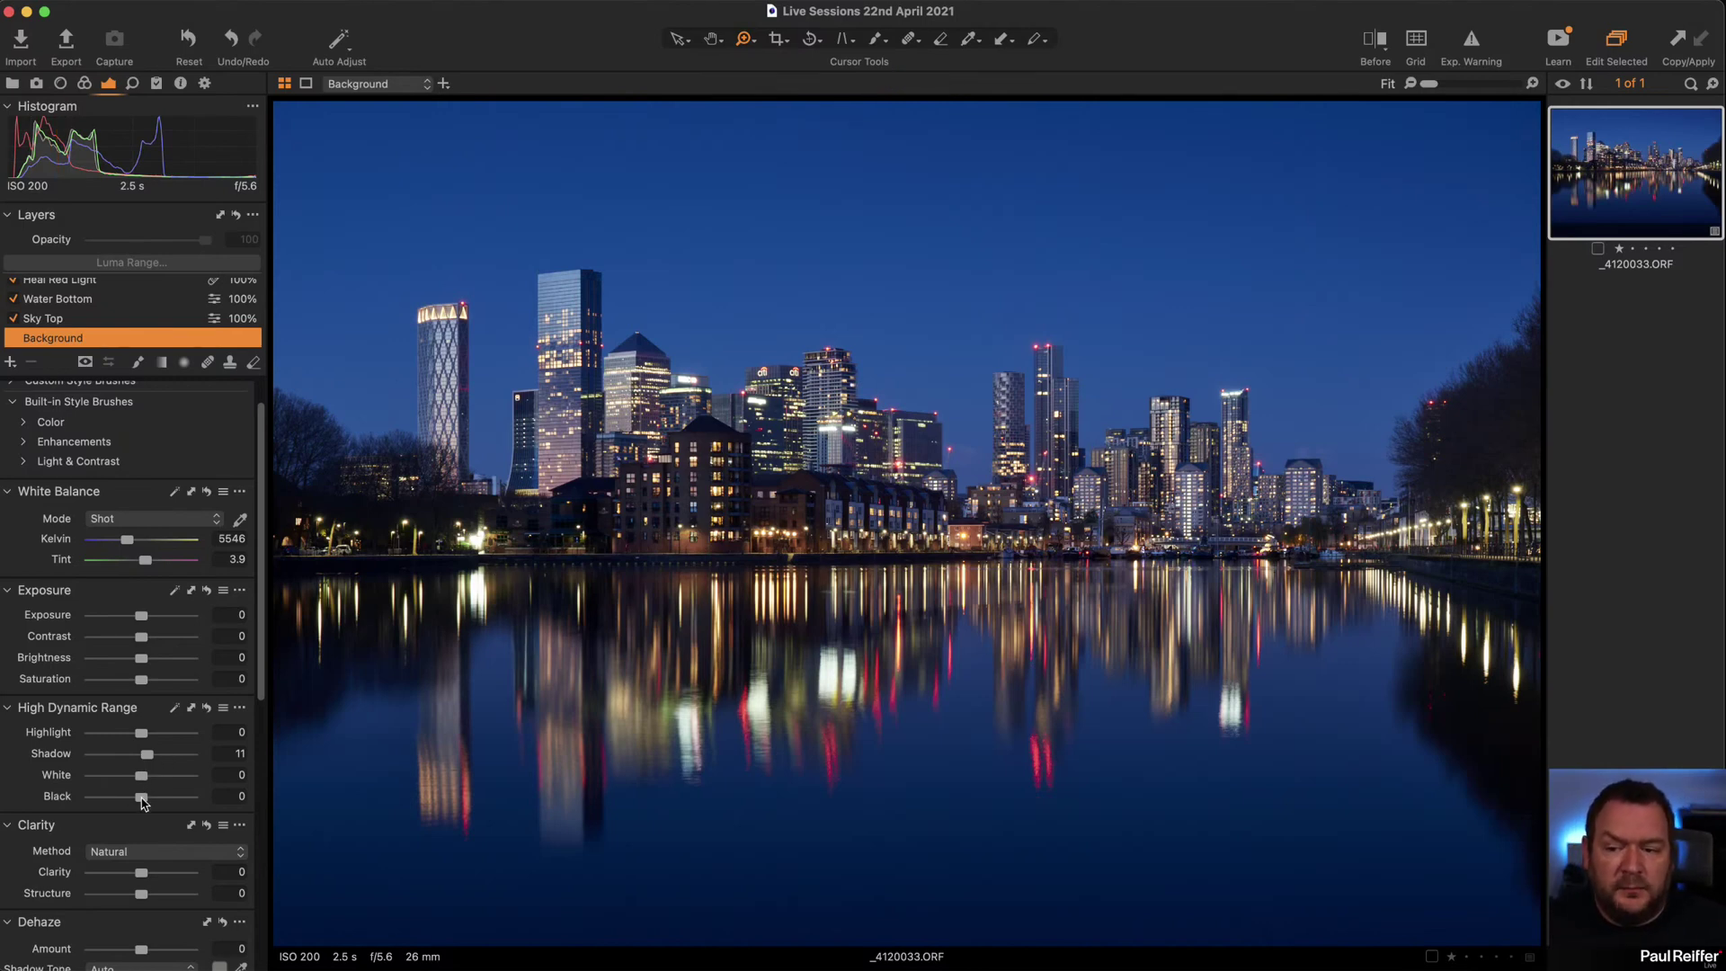
drag(141, 797, 149, 798)
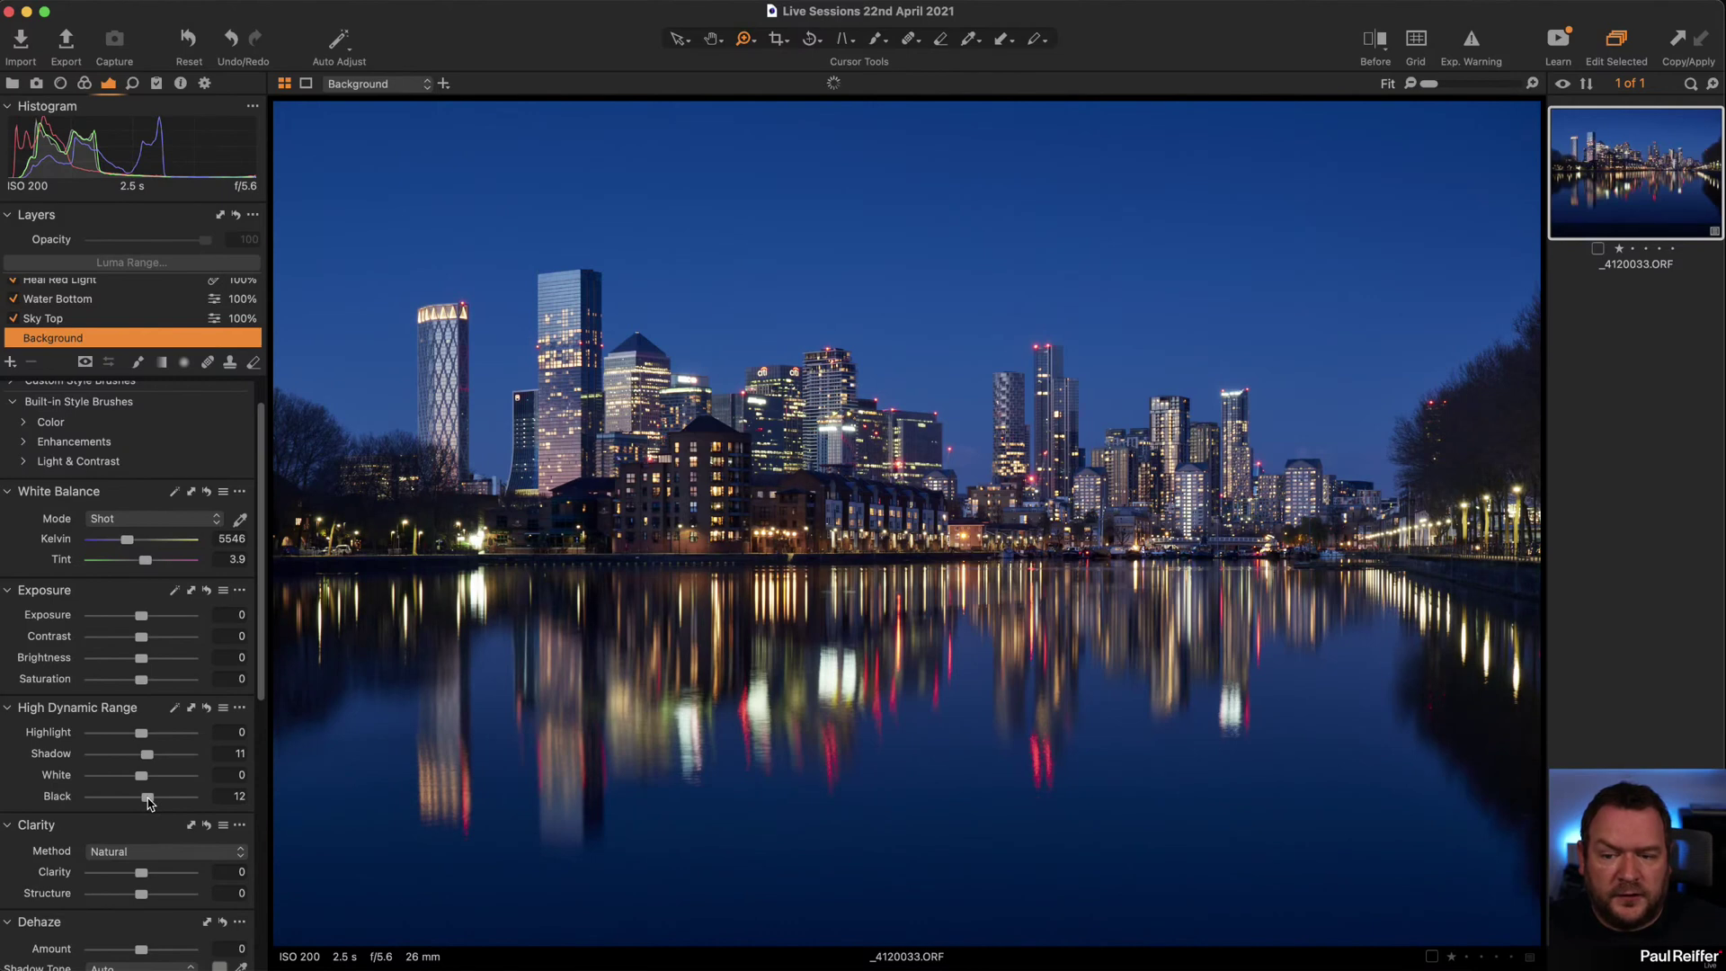
click(651, 558)
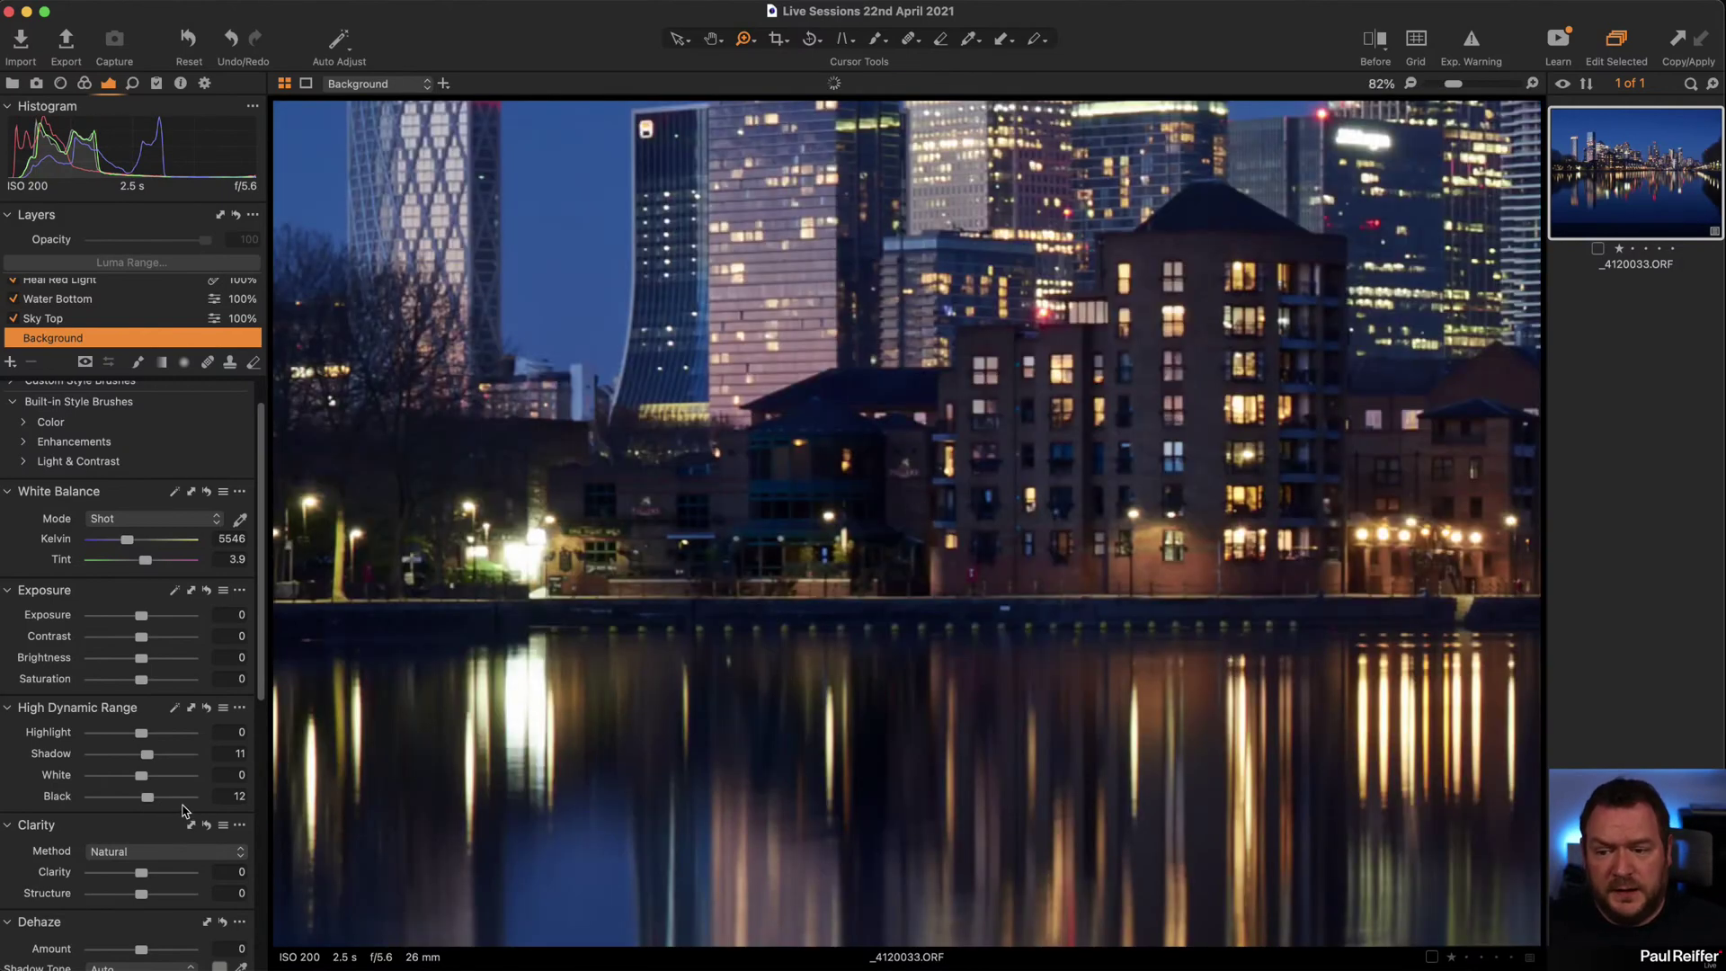
drag(147, 798, 184, 803)
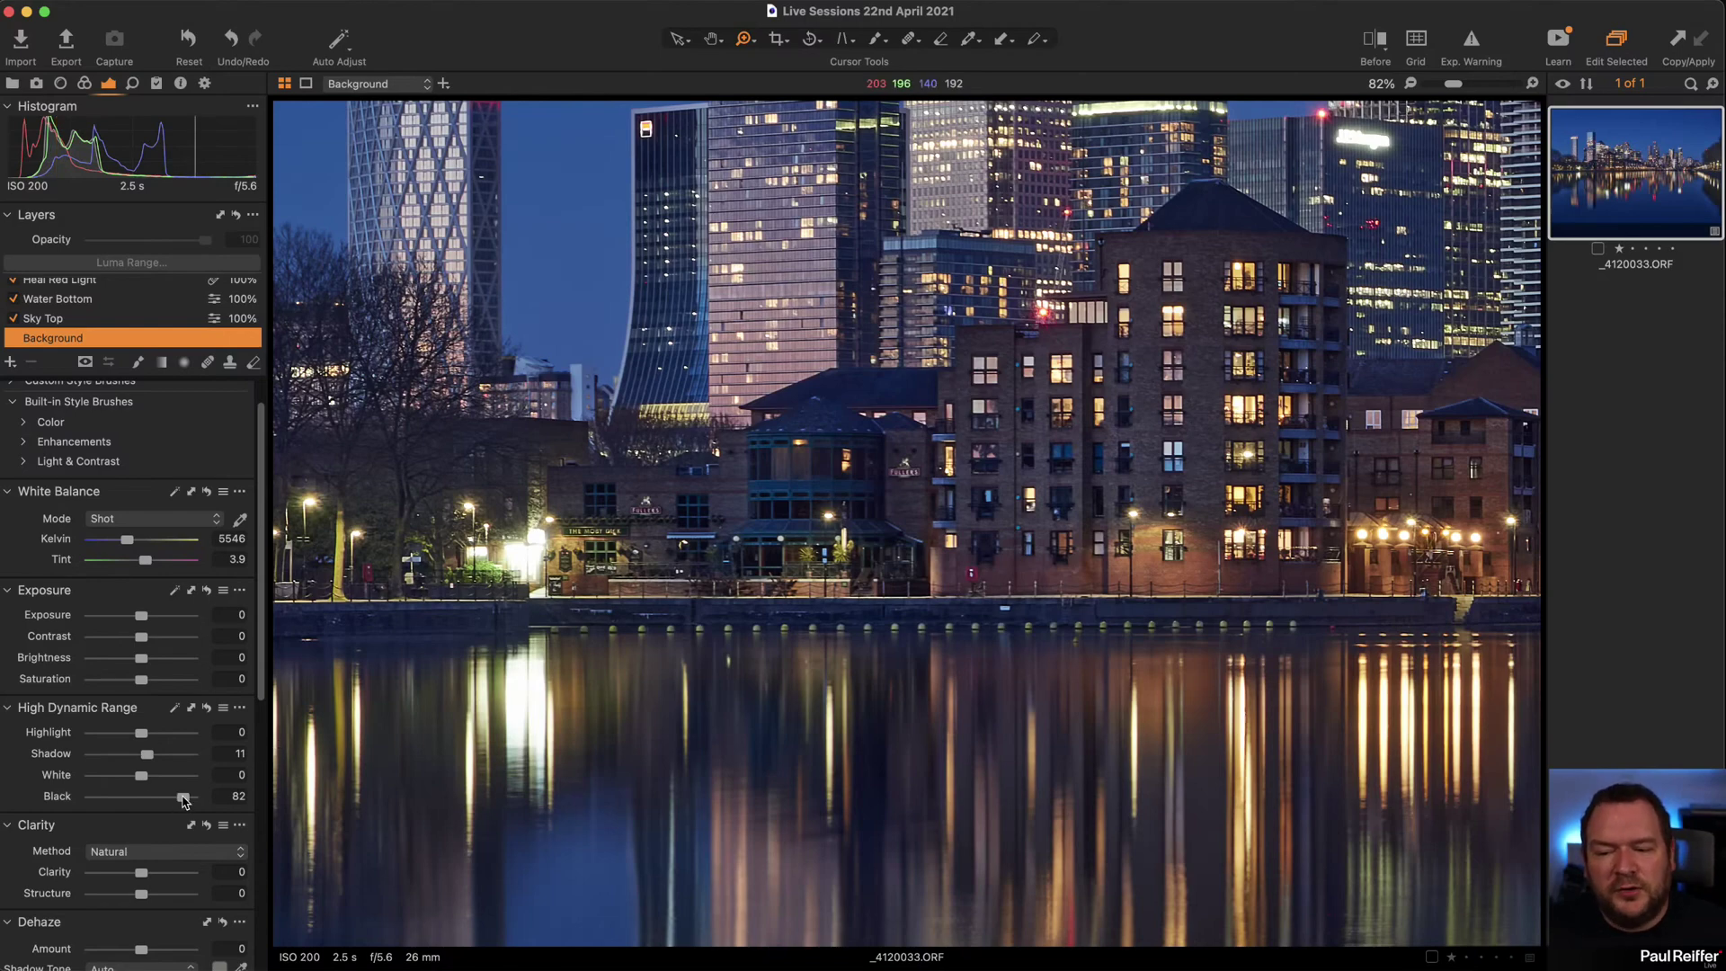
drag(184, 798, 147, 804)
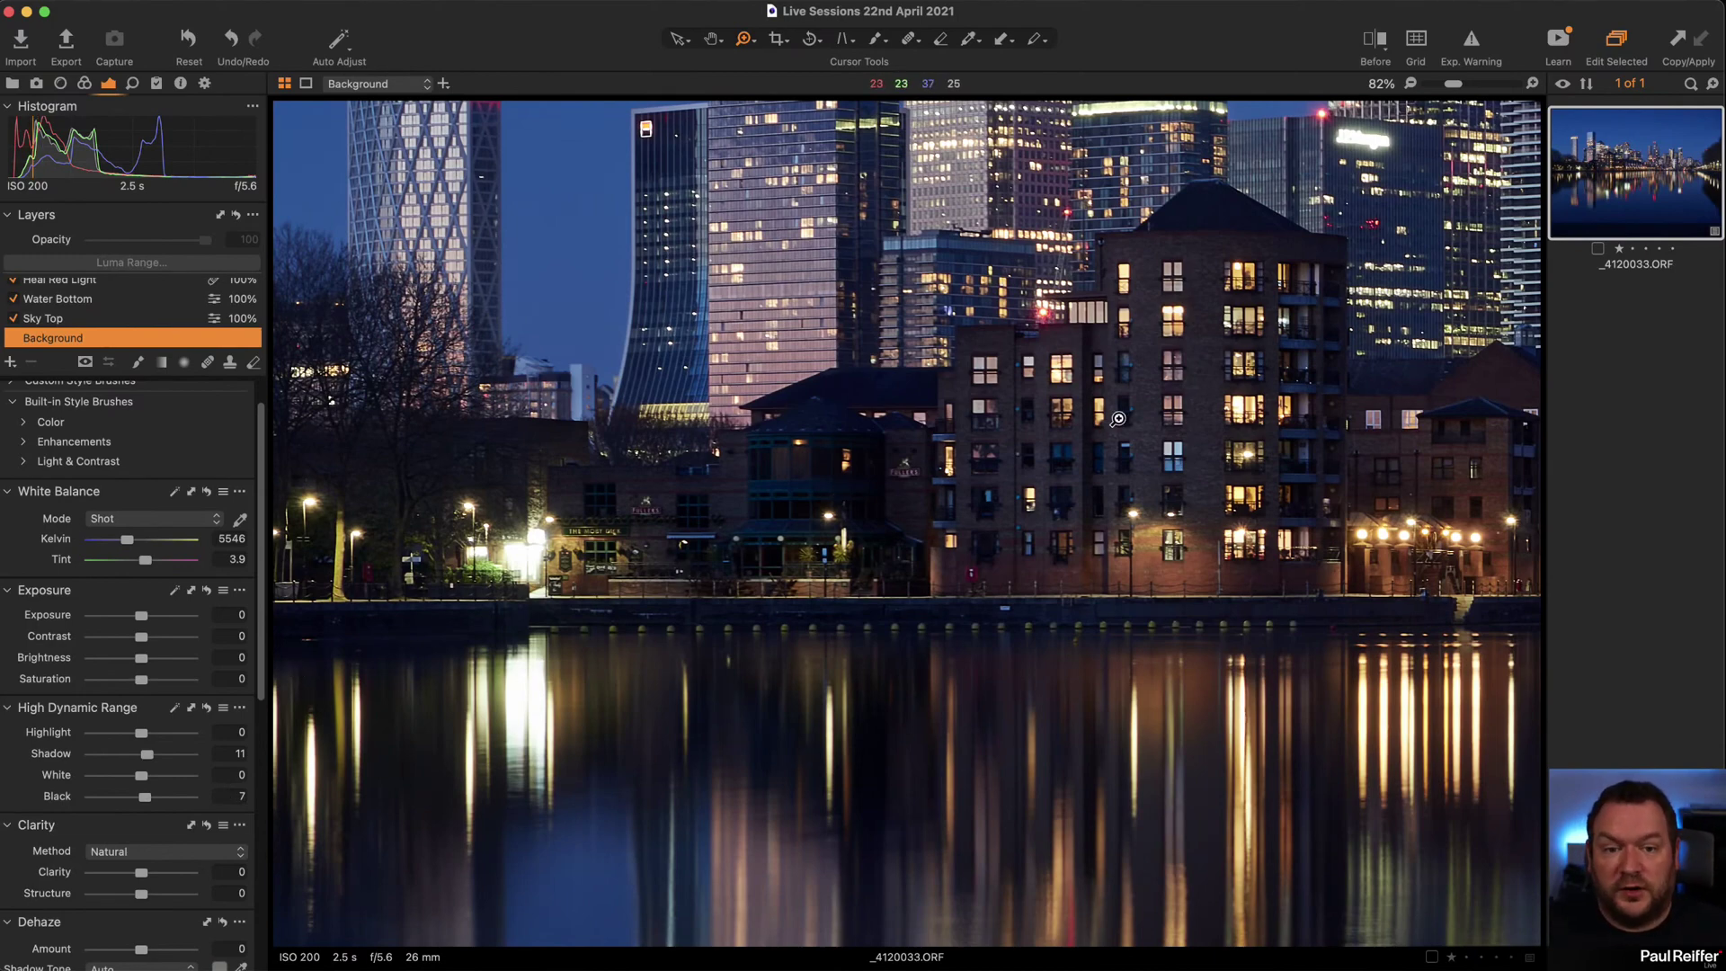
Recover the bright illuminated tower signs by setting the Background layer's Highlight and White to -100.
scroll(802, 739, up, 5)
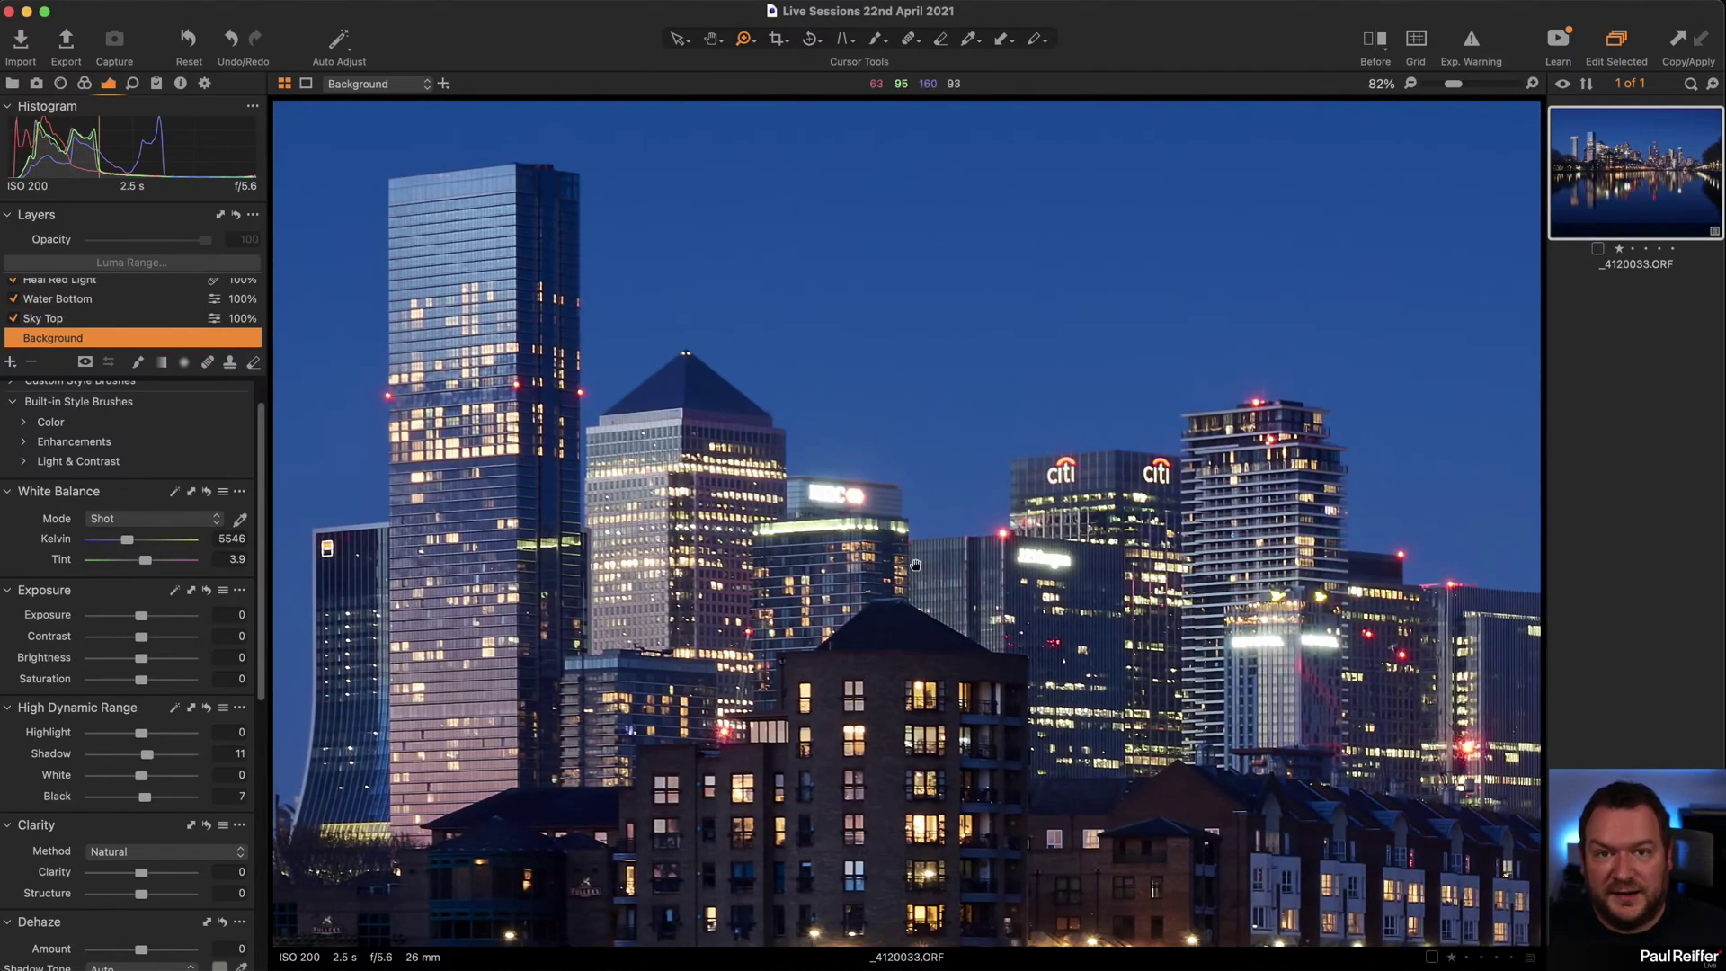
scroll(803, 739, down, 5)
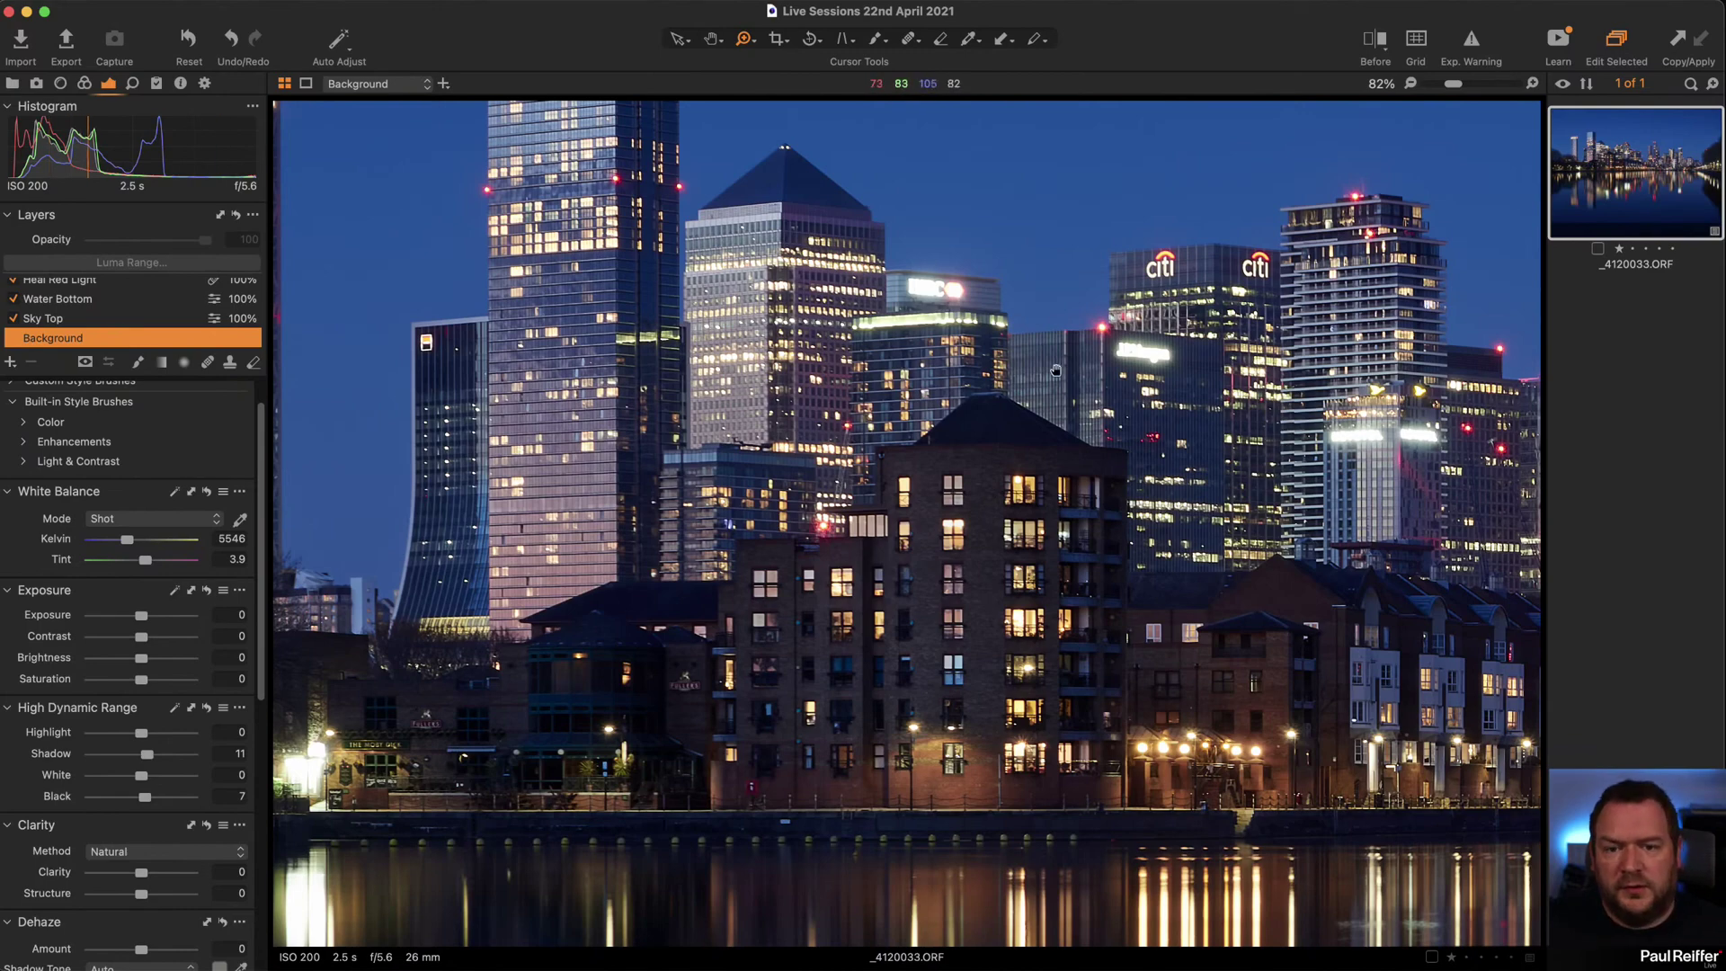
drag(1390, 454, 605, 470)
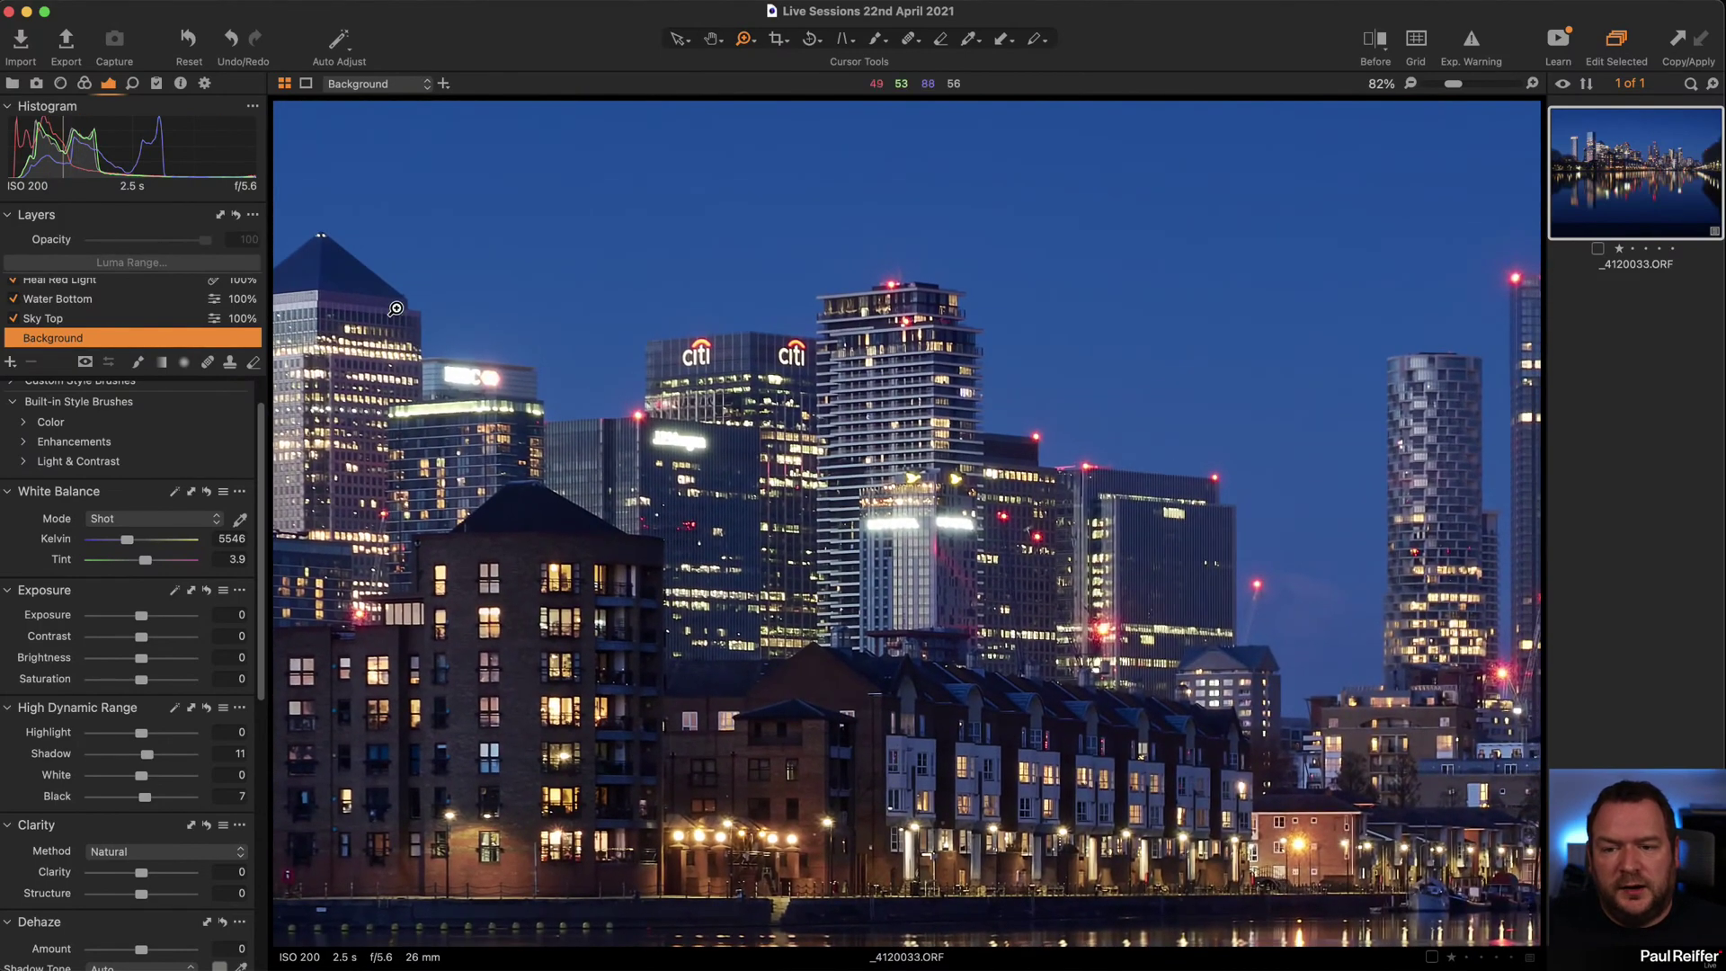
drag(396, 309, 800, 525)
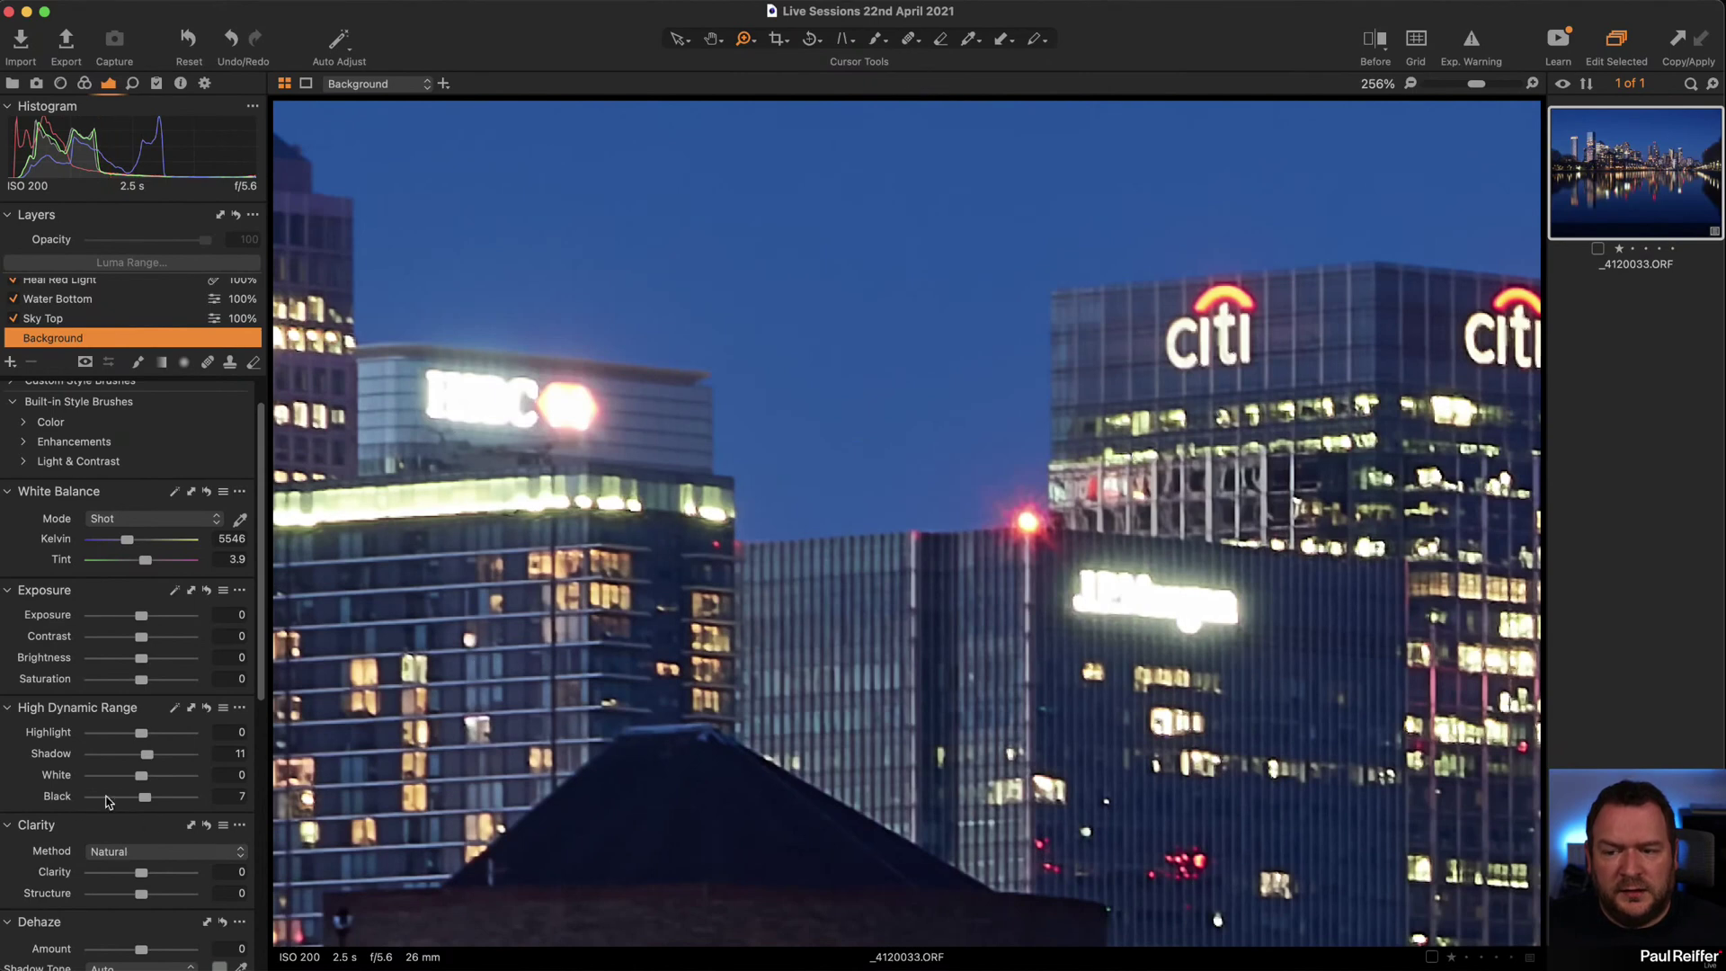
drag(142, 732, 90, 775)
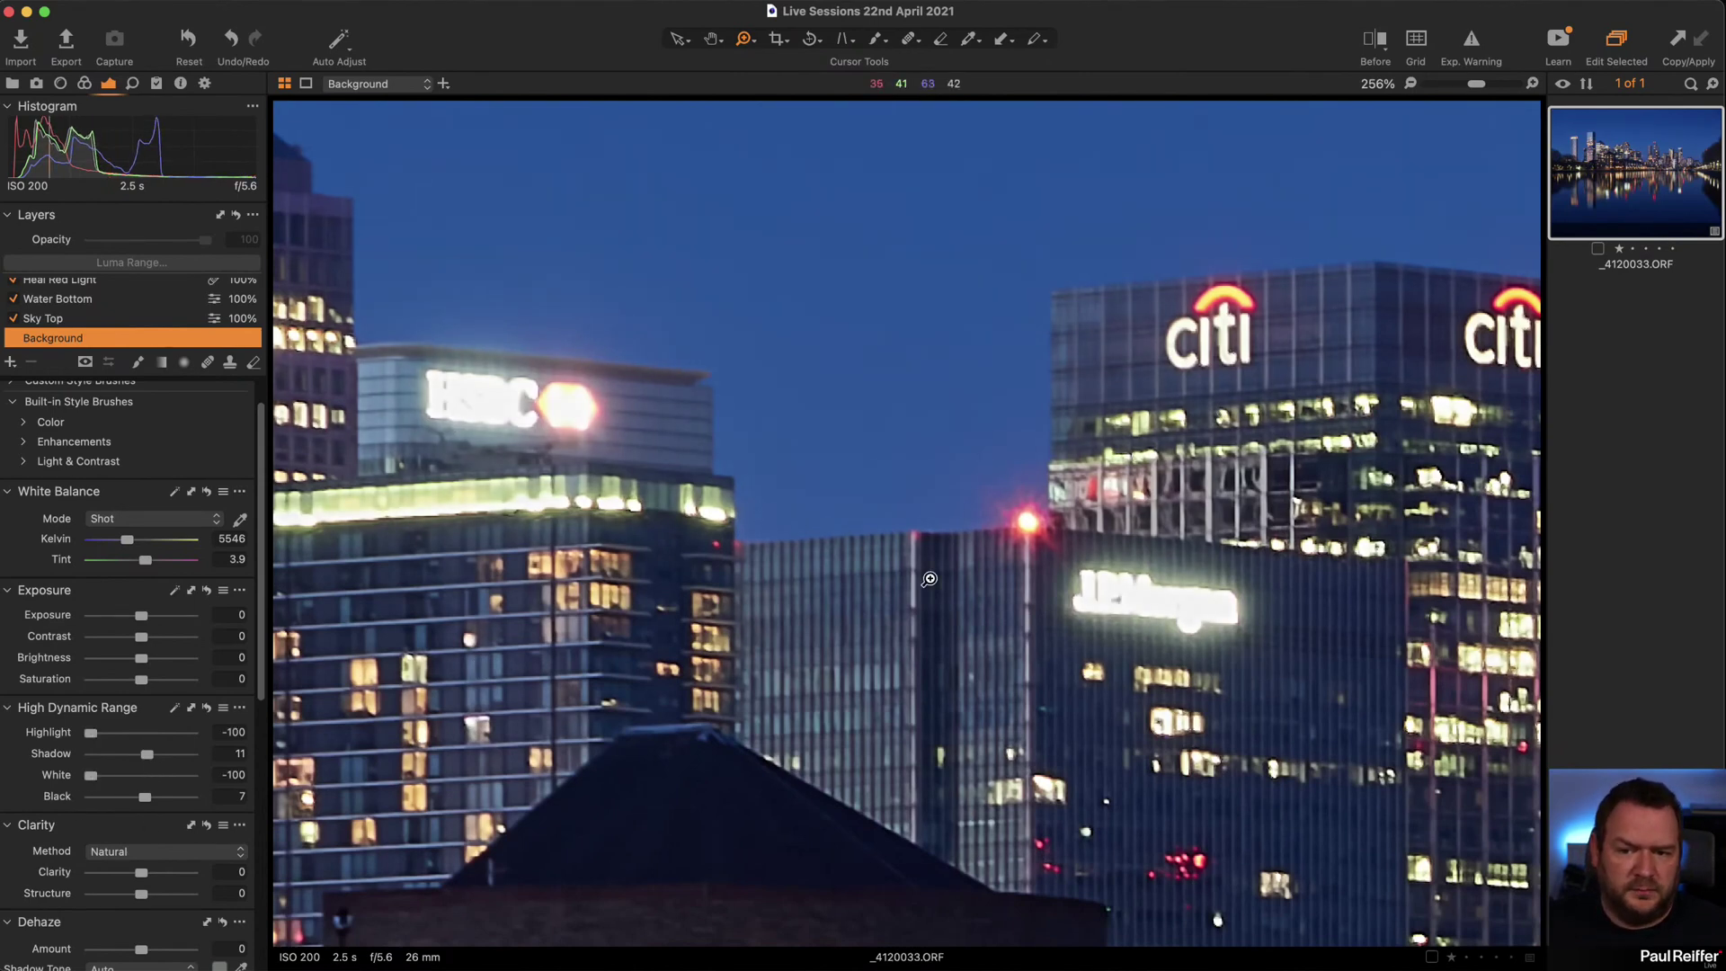
Compare the tower signs with and without the High Dynamic Range adjustments, and return to the full image.
click(208, 710)
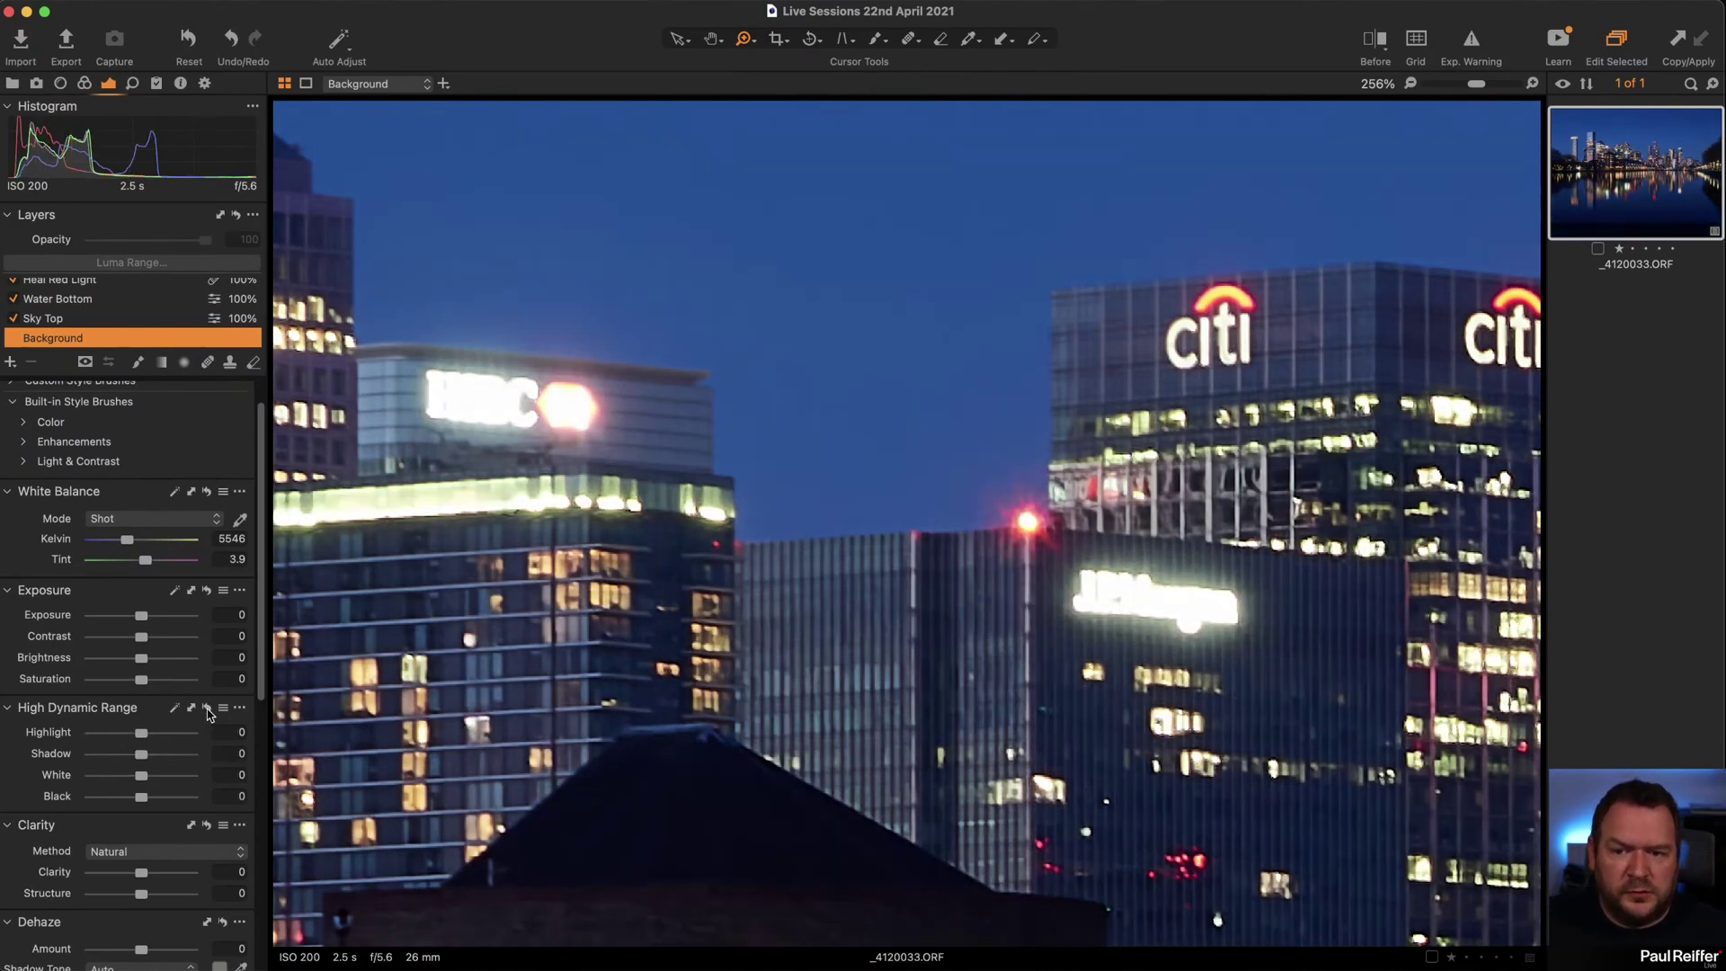
click(207, 710)
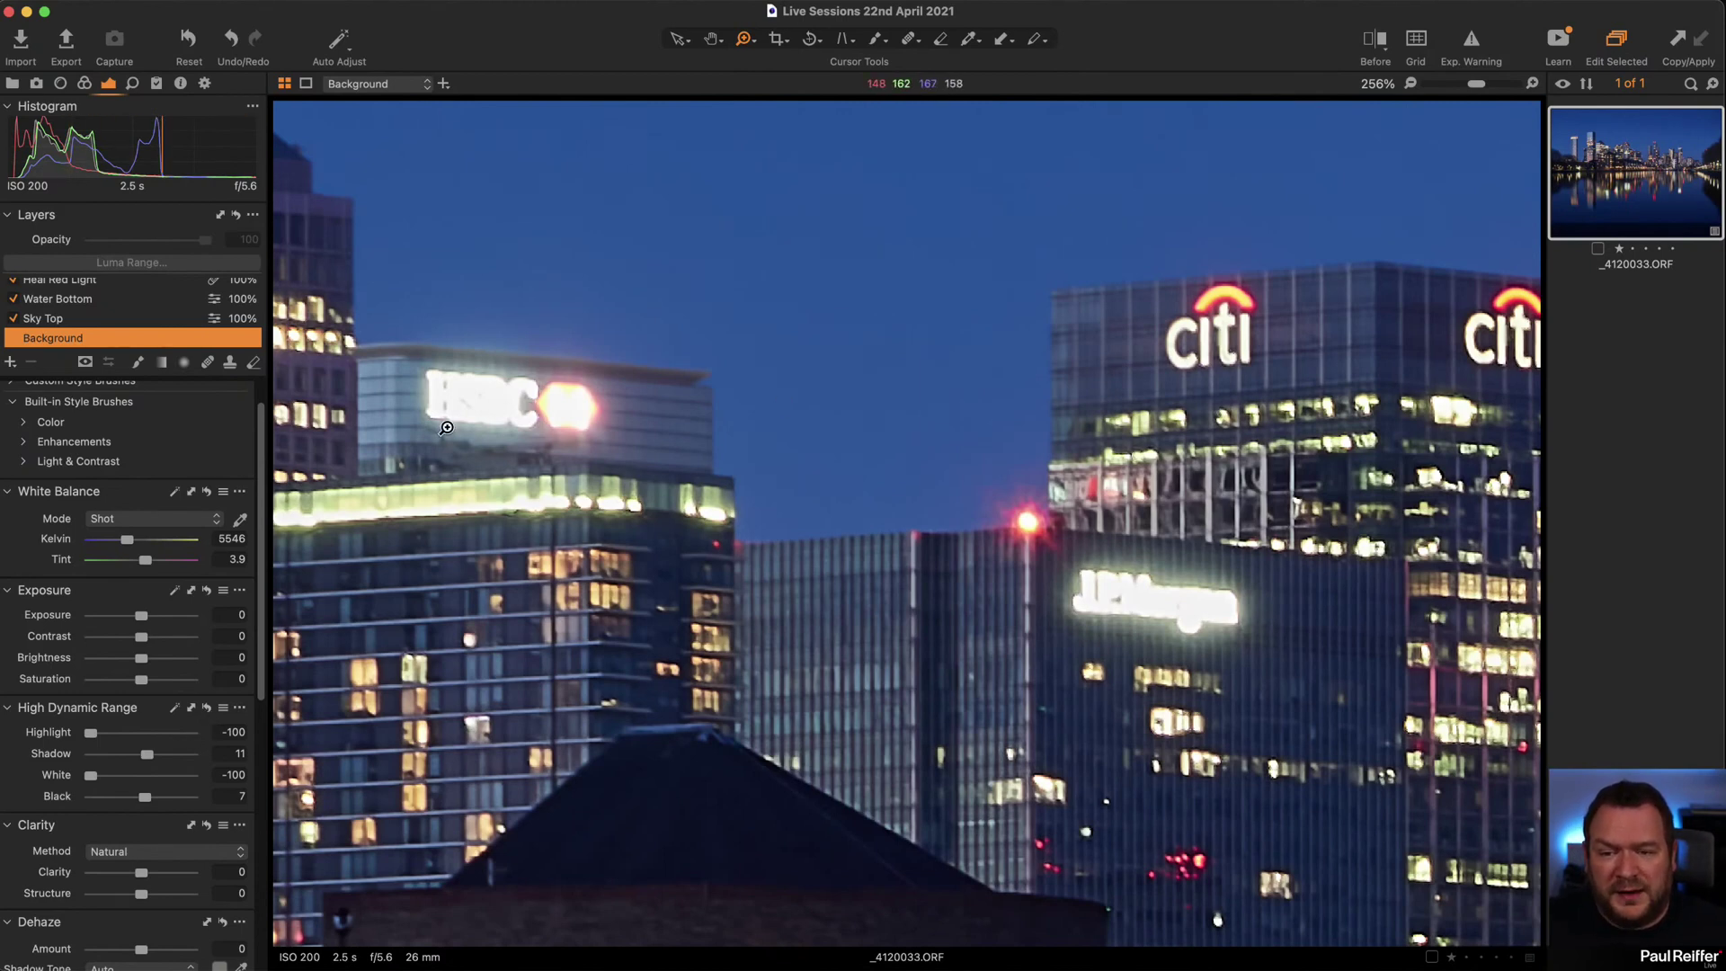
click(208, 710)
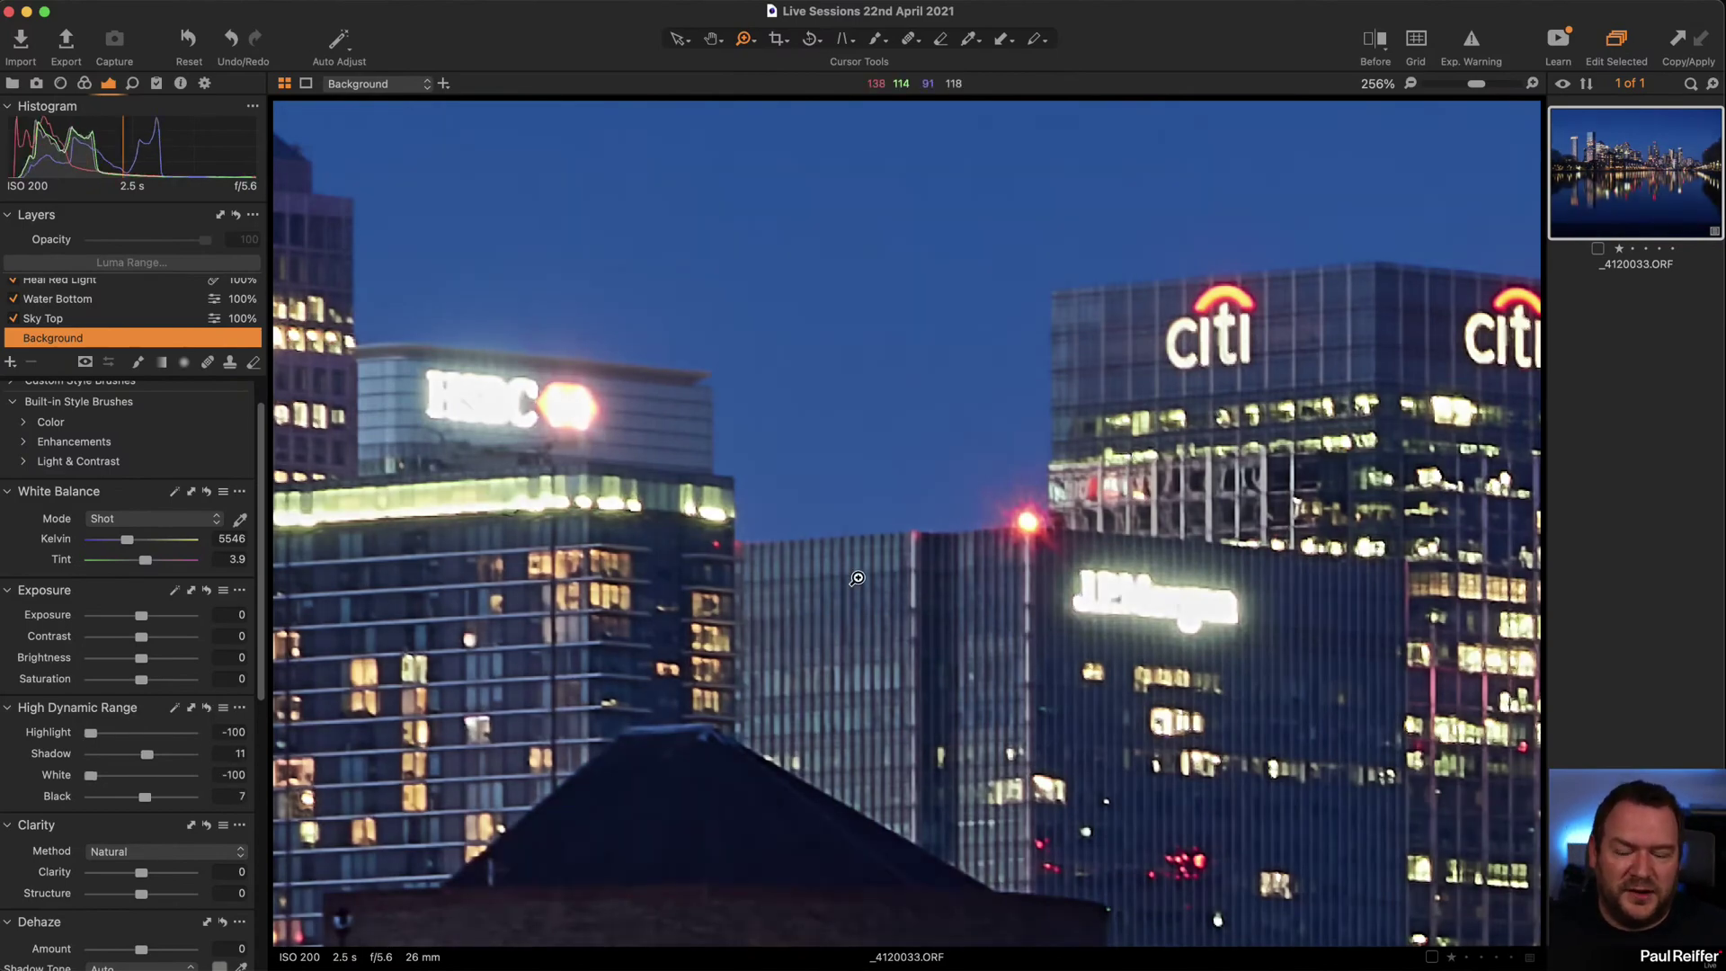
alt+click(1204, 477)
alt+click(1205, 477)
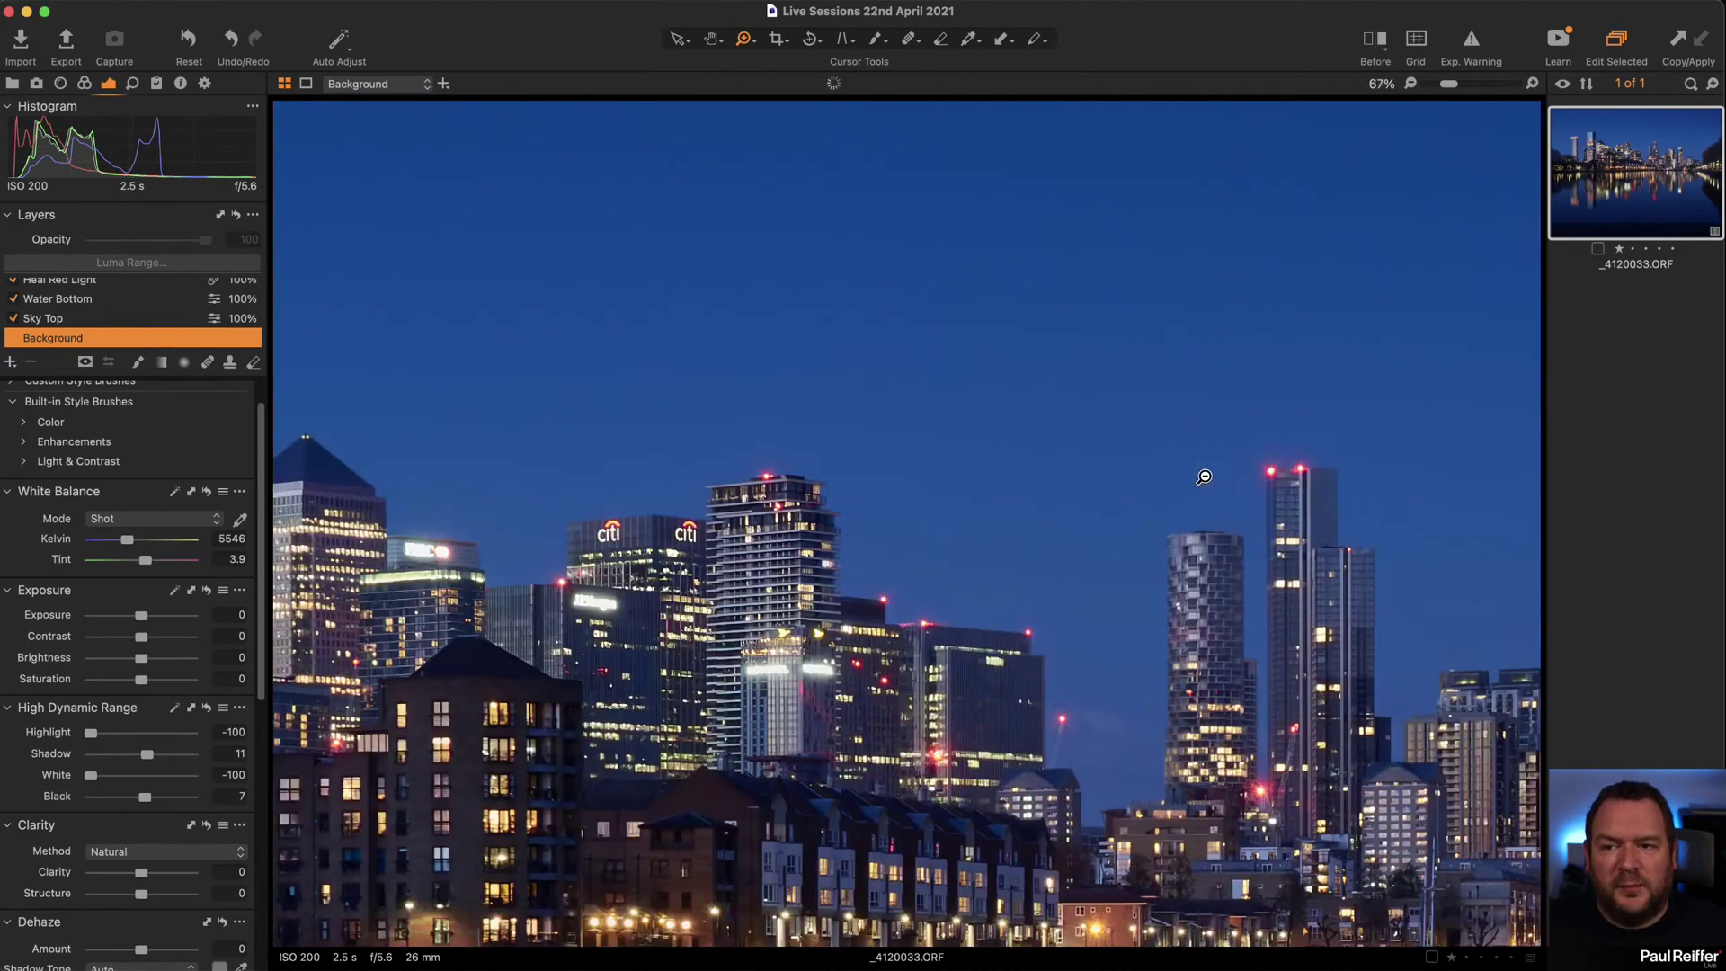
alt+click(1205, 478)
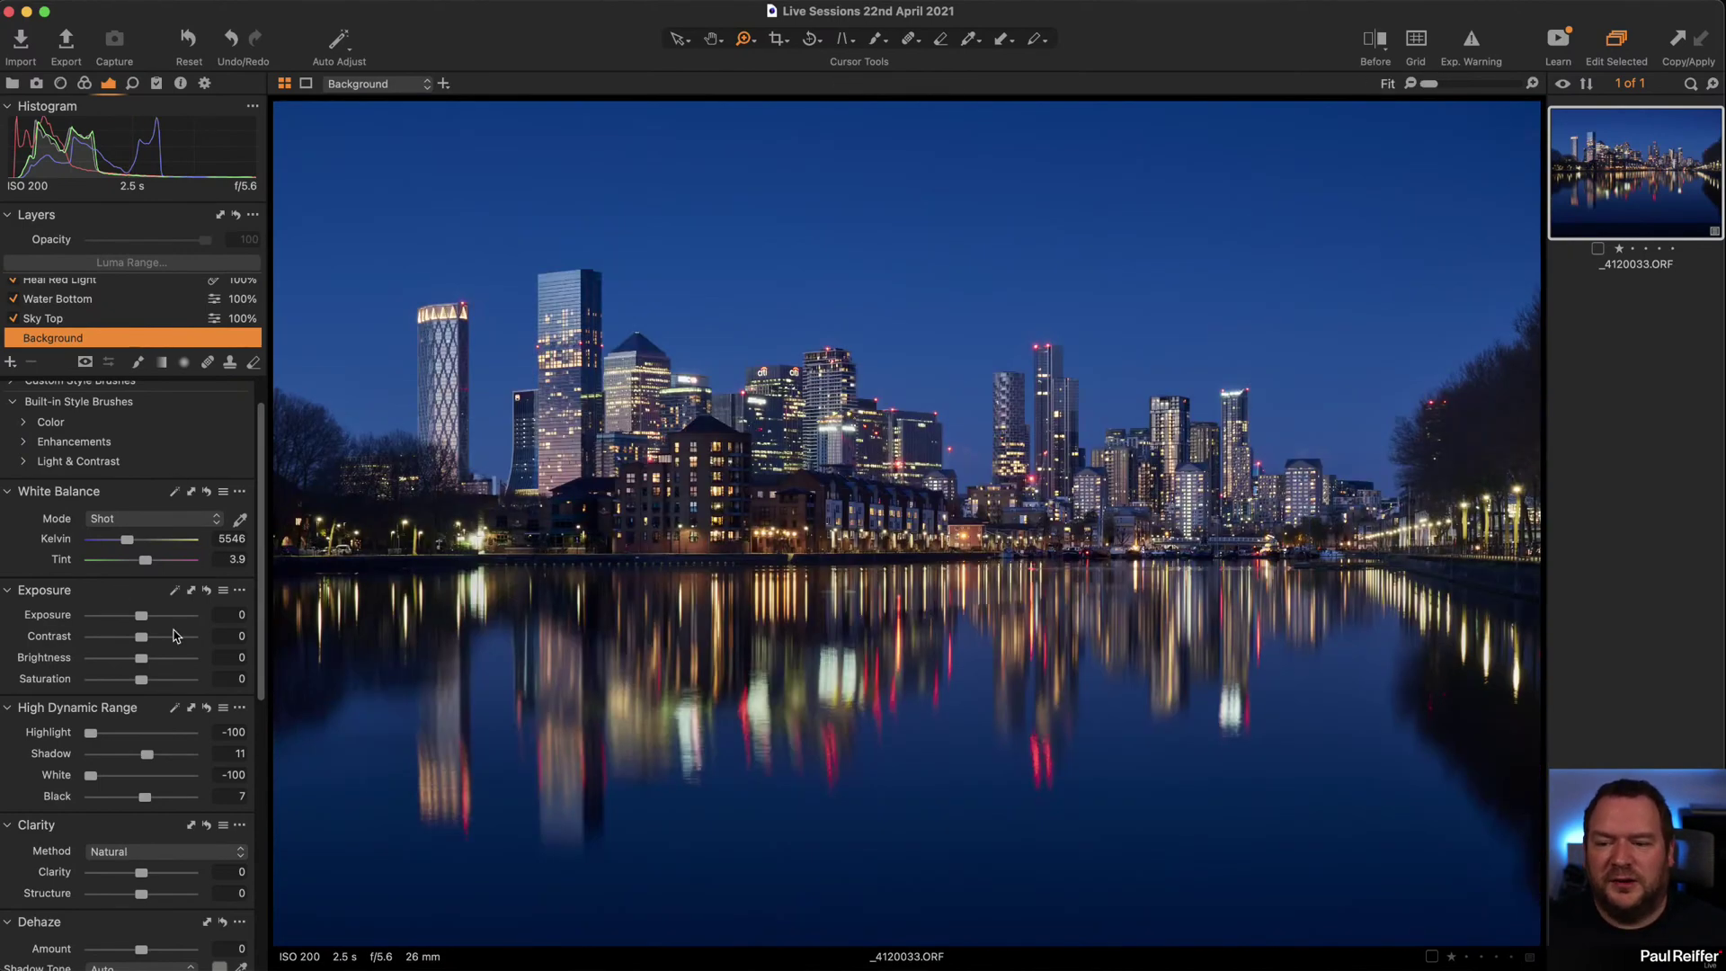
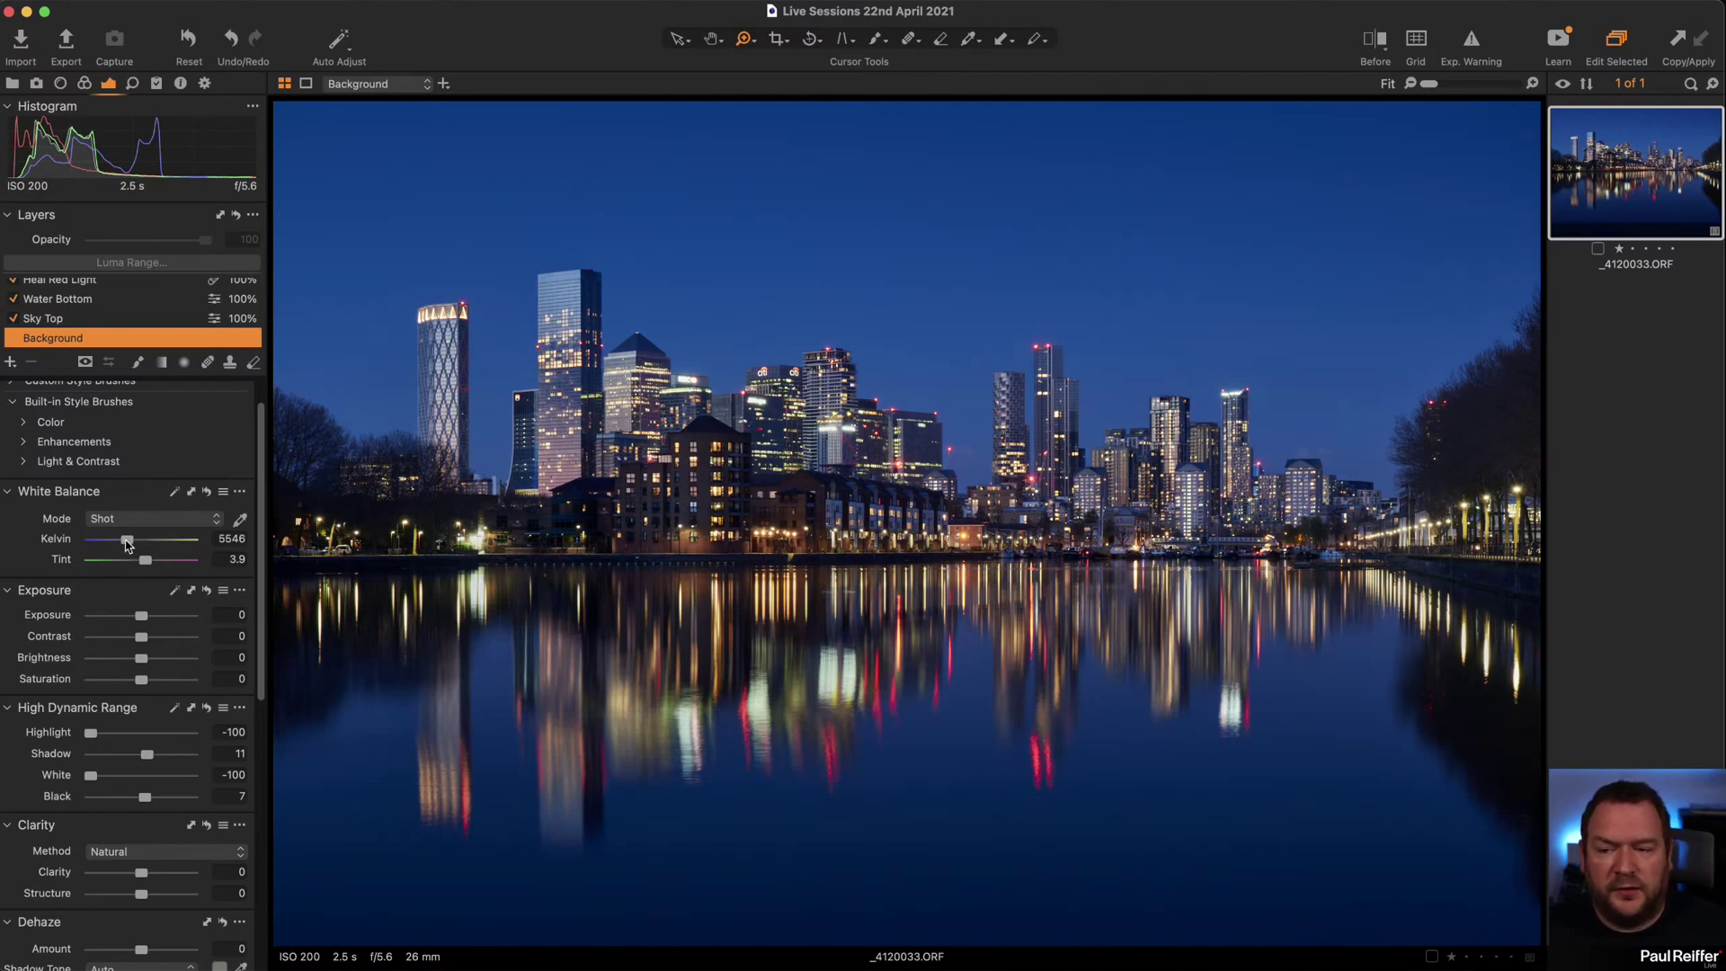
Adjust the Background layer's white balance to Kelvin 6687 and Tint 10.3, checking the colour of the towers up close.
drag(126, 541, 136, 541)
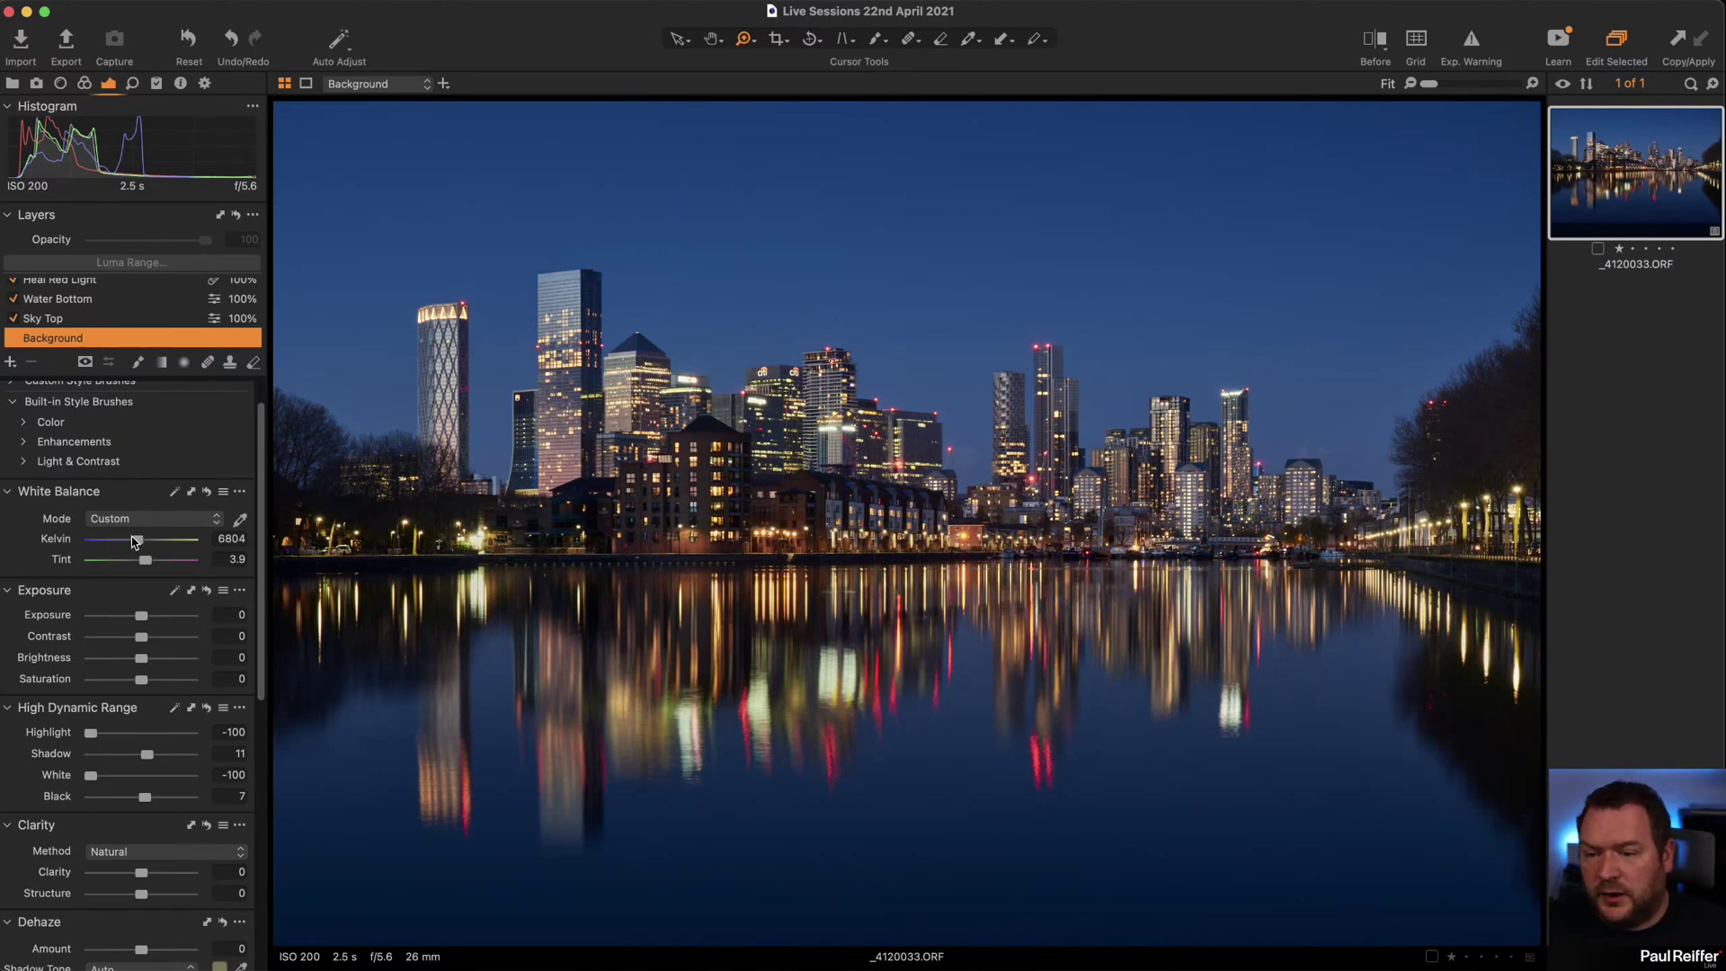
mouse_move(135, 541)
mouse_down()
mouse_move(115, 543)
mouse_move(151, 564)
mouse_up()
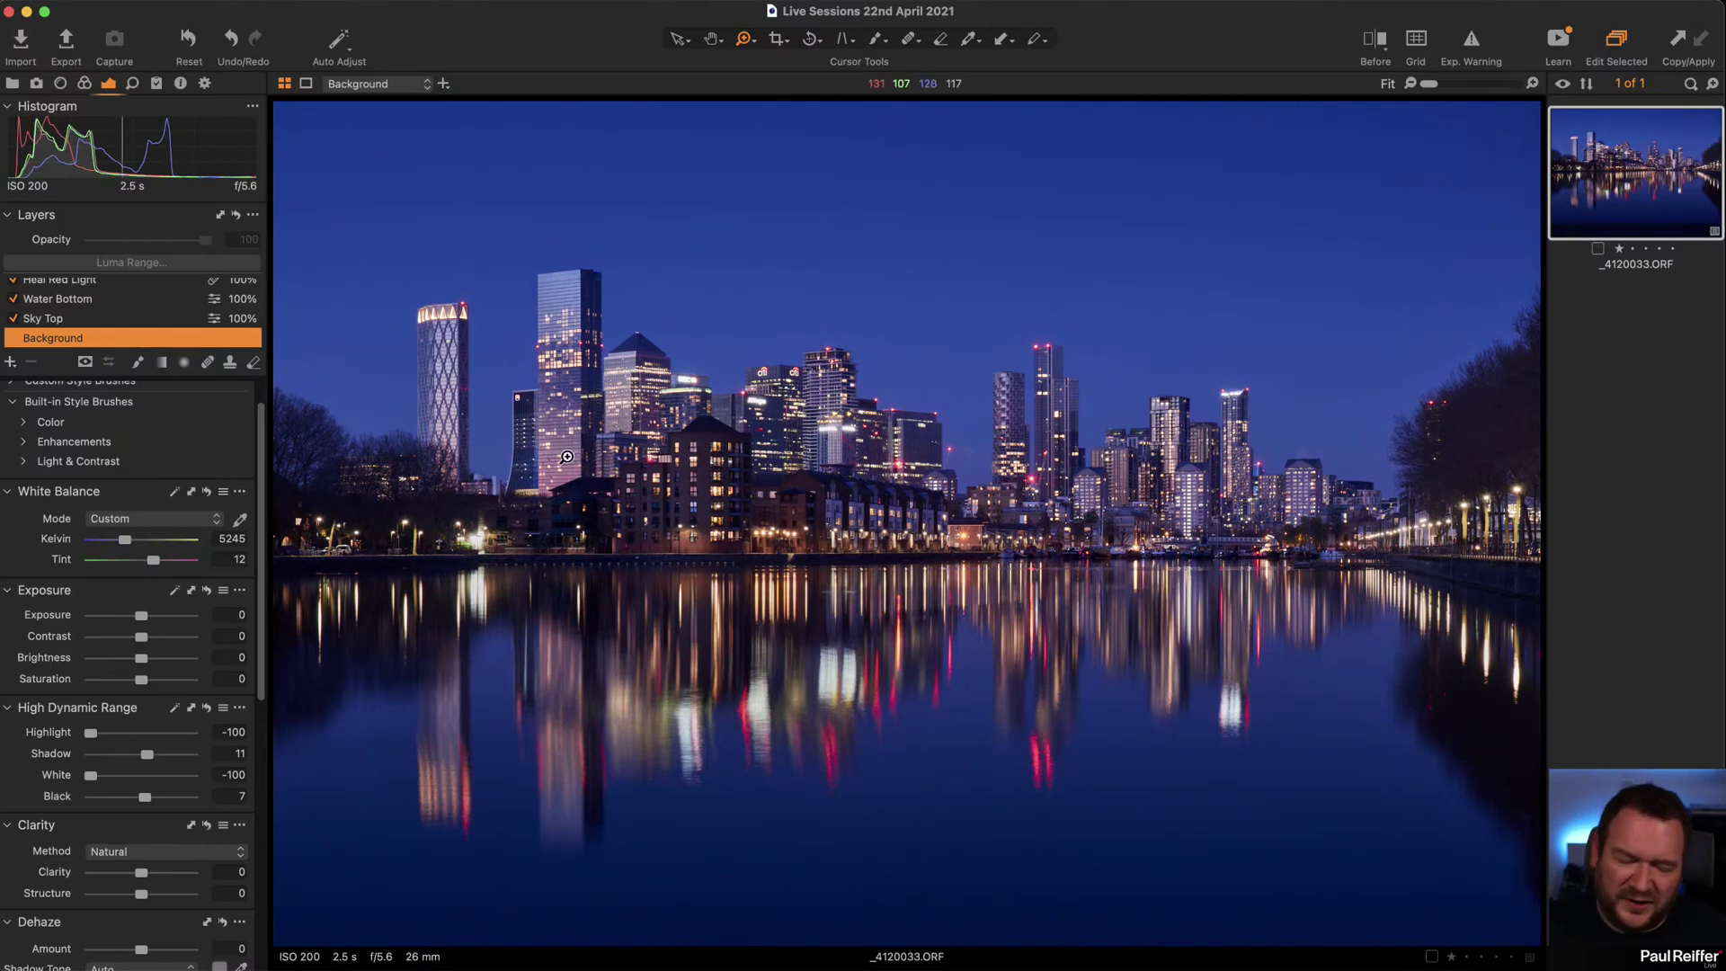
drag(492, 253, 1017, 652)
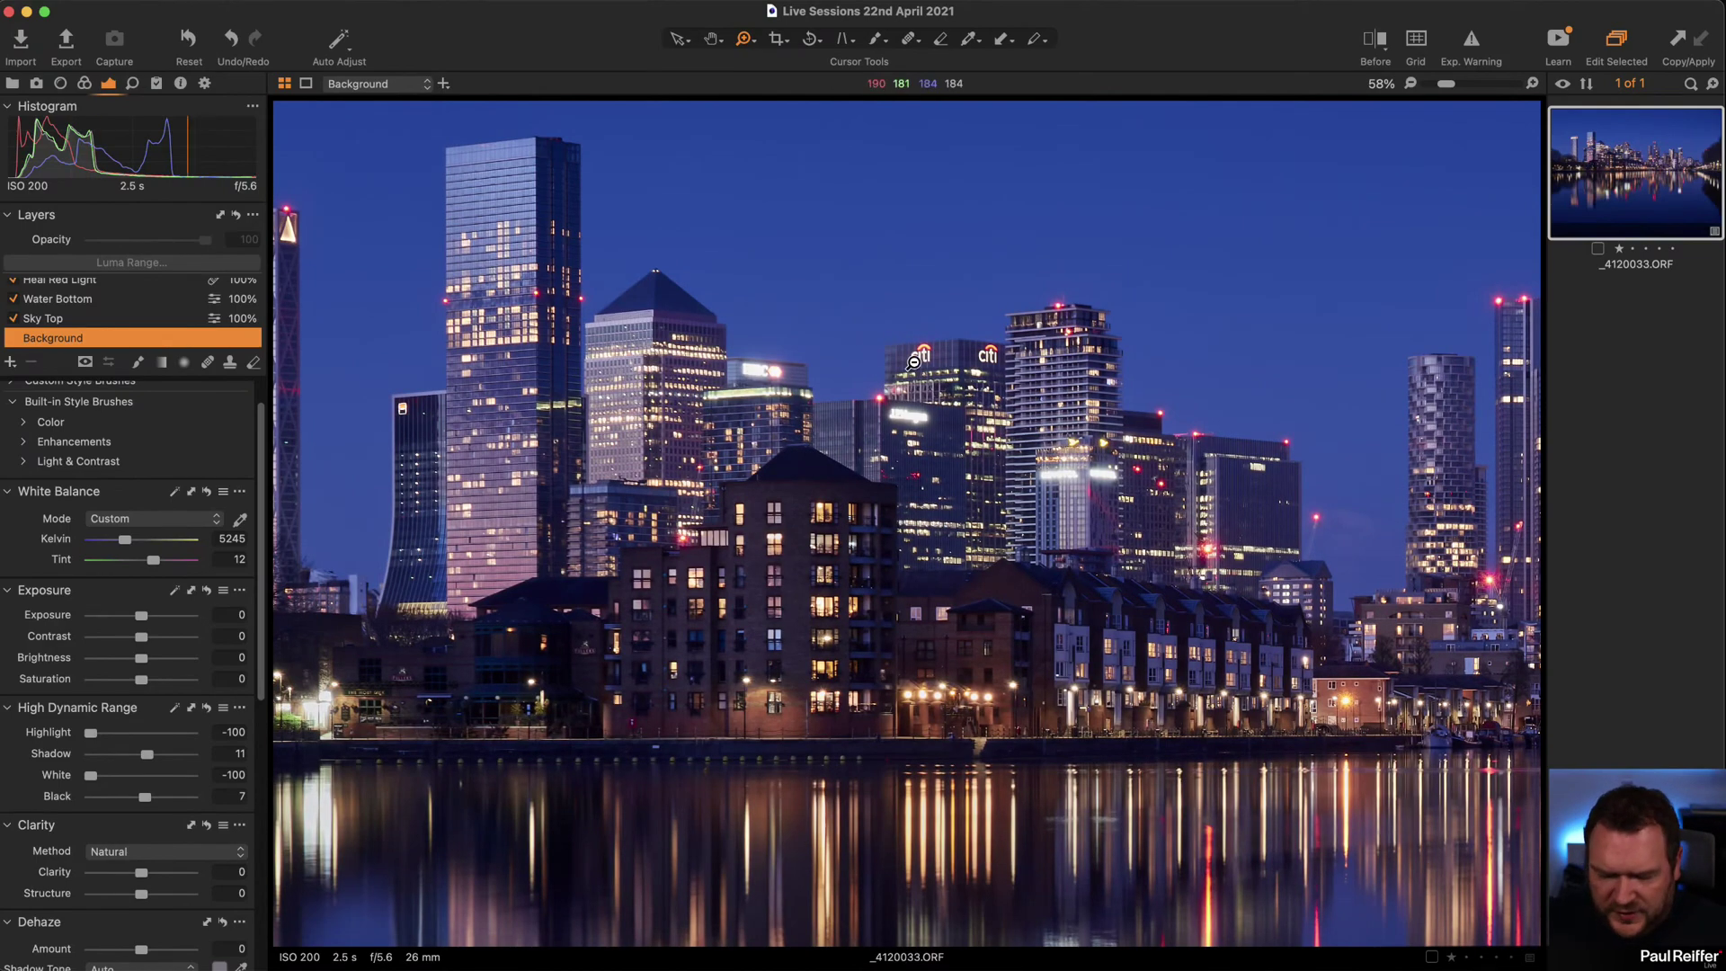
key(super+0)
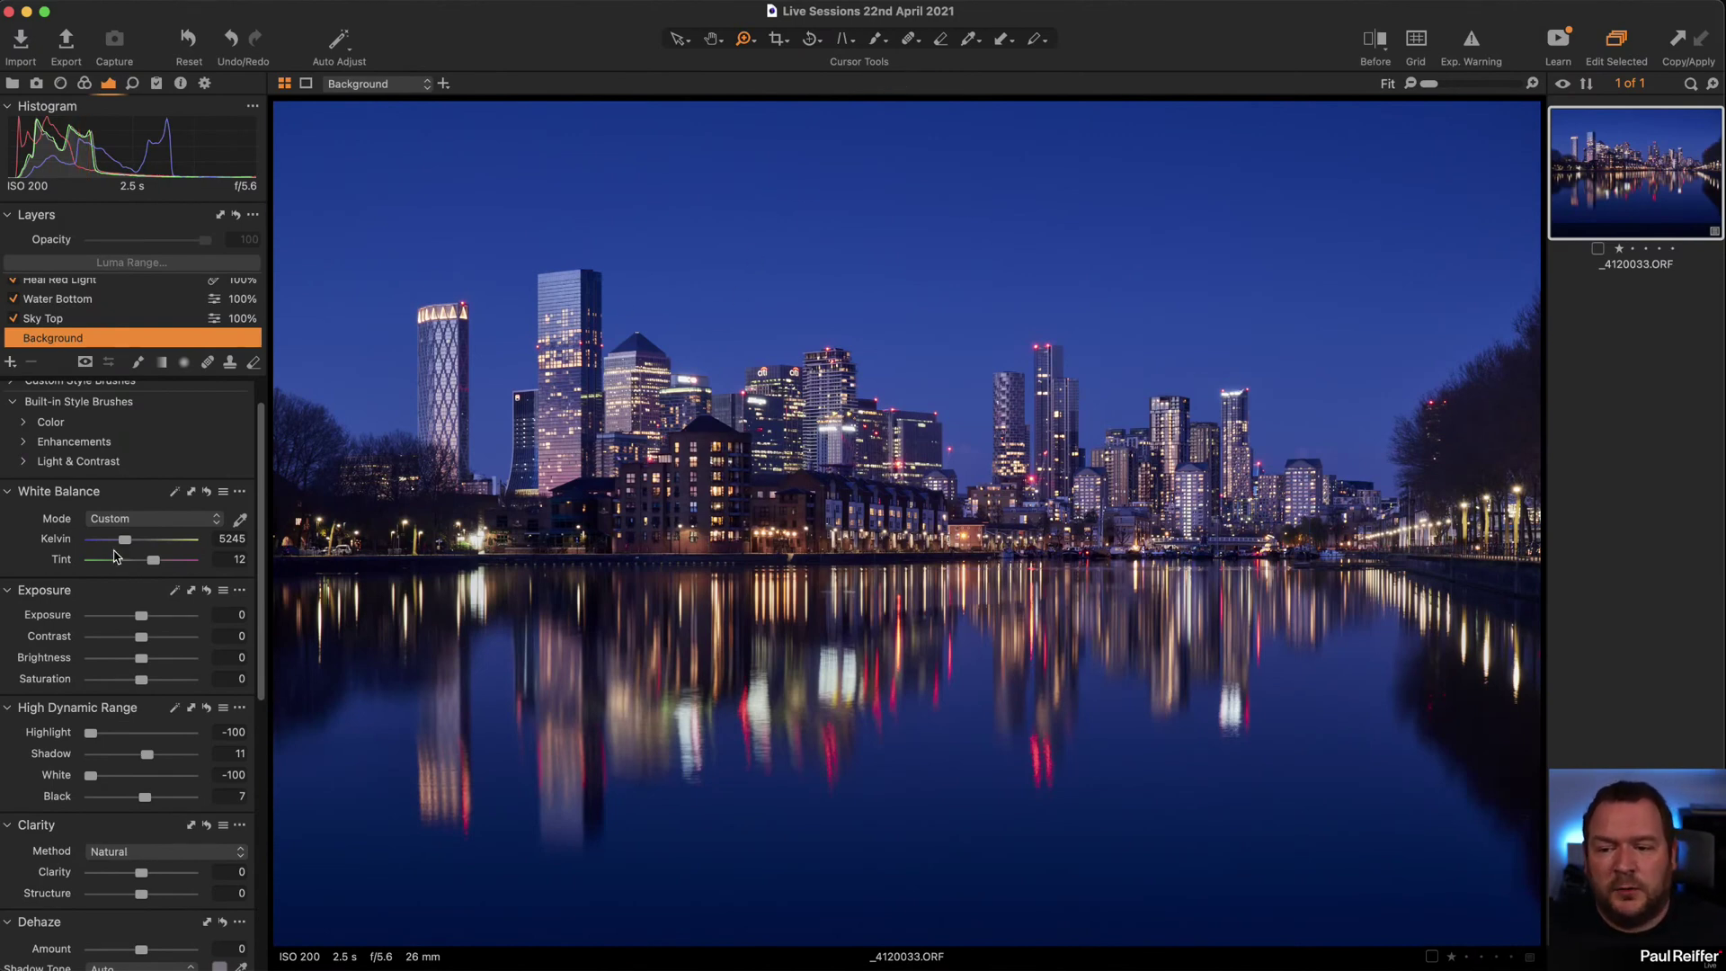
drag(127, 542, 141, 542)
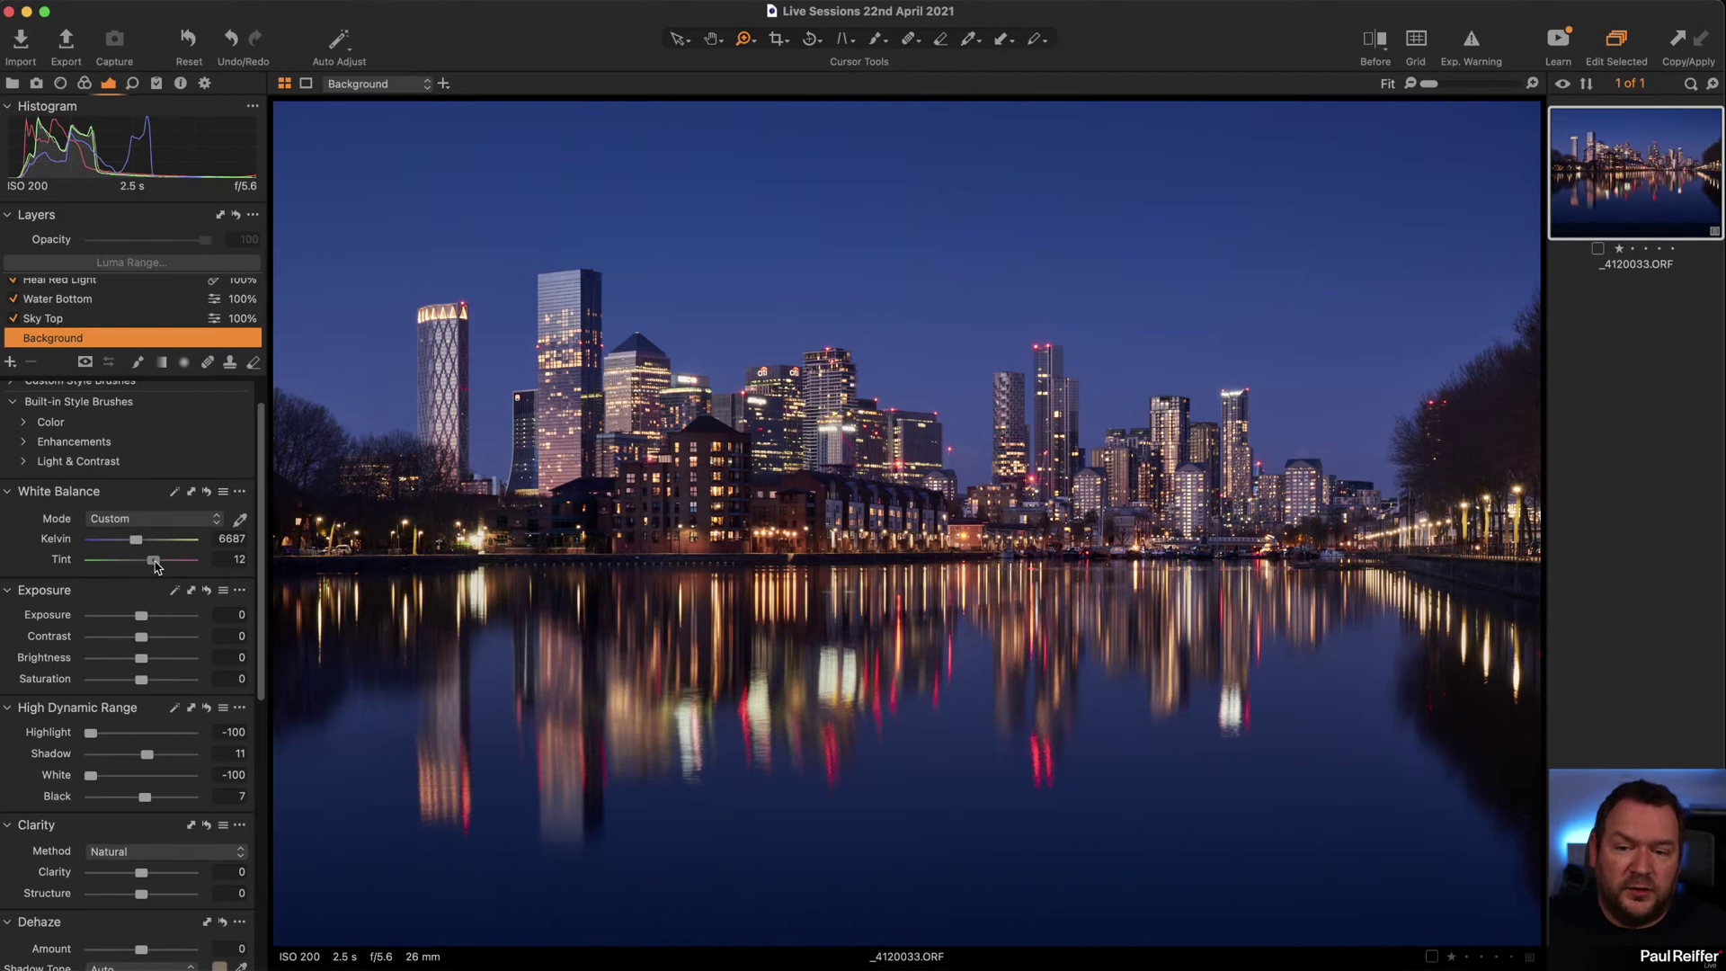
mouse_move(155, 564)
mouse_down()
mouse_move(115, 565)
mouse_move(167, 566)
mouse_move(151, 569)
mouse_up()
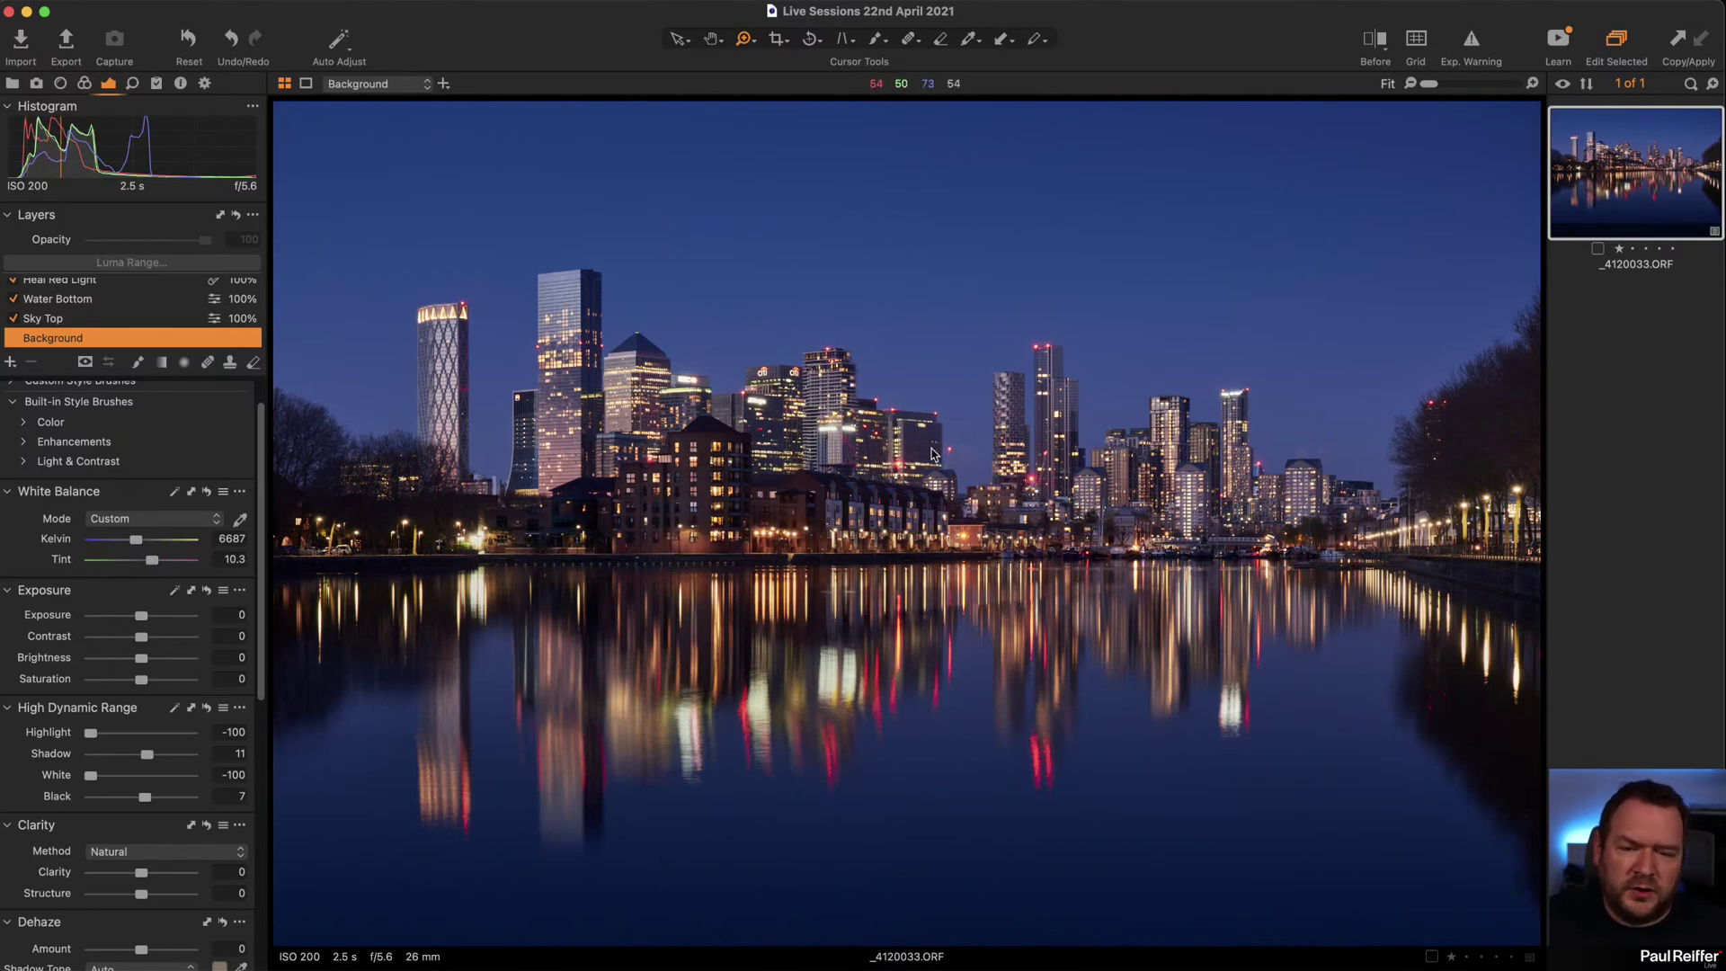
Compare the original and edited photo in the split before/after view, ending with the divider fully on the edited version.
key(y)
drag(903, 521, 275, 523)
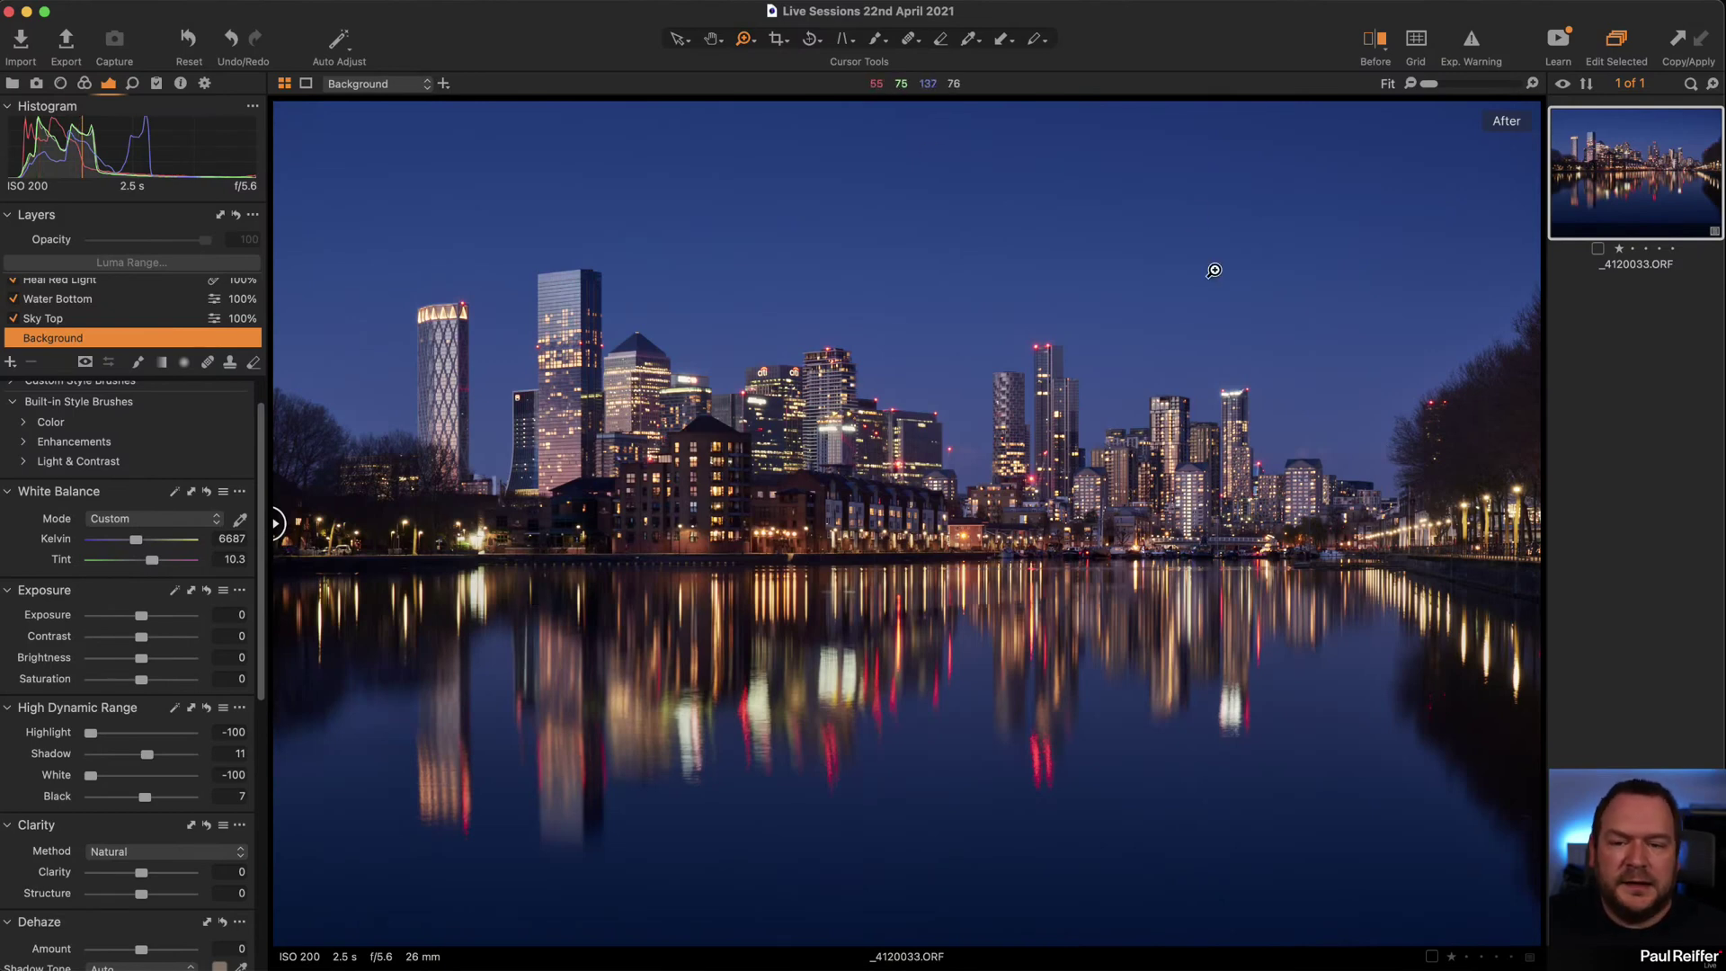
drag(276, 523, 281, 567)
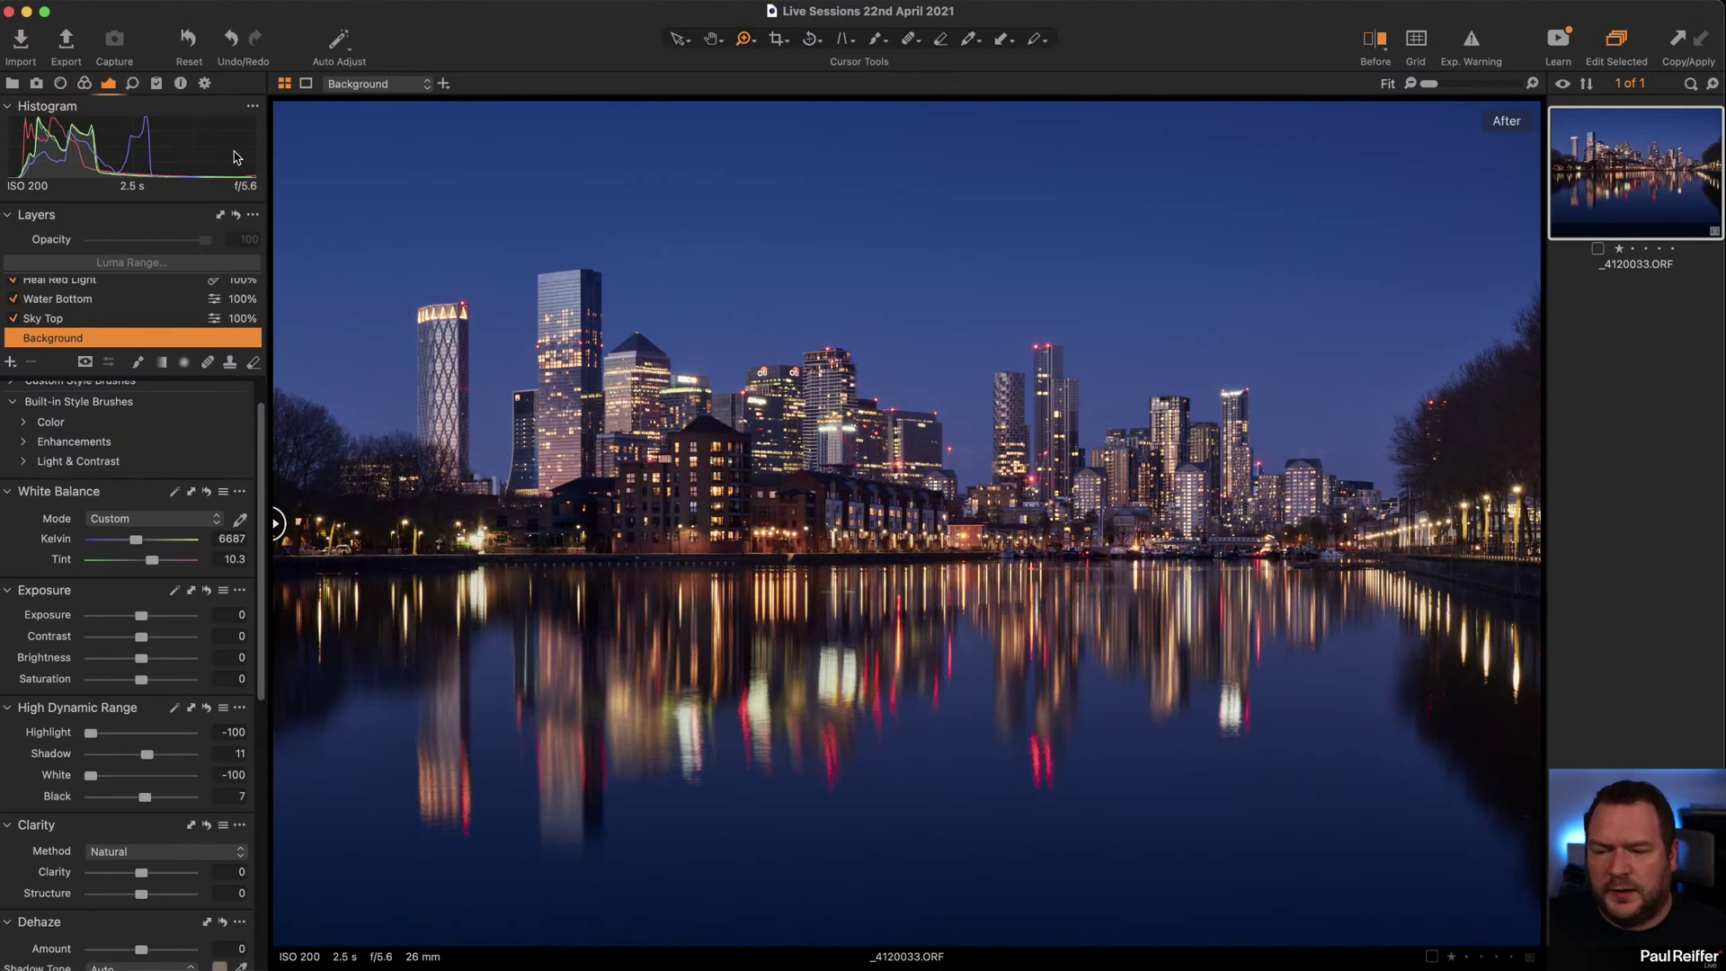
Add a new filled adjustment layer and briefly show its mask to check that it covers the whole image.
click(9, 362)
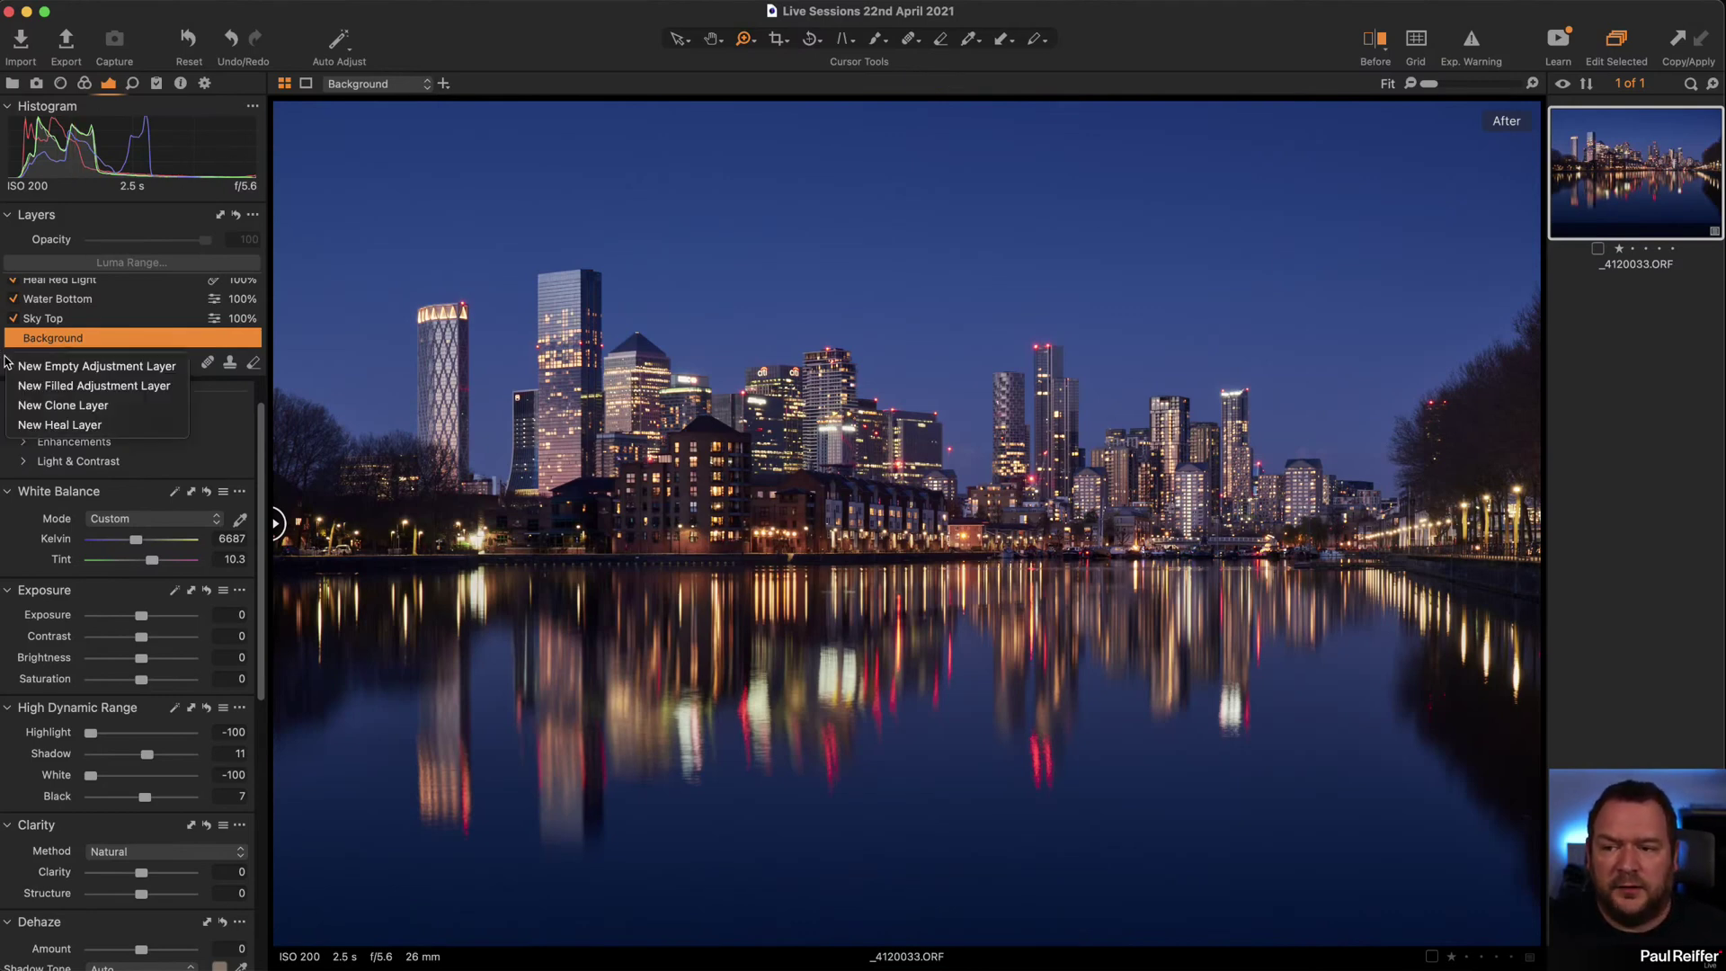
click(105, 386)
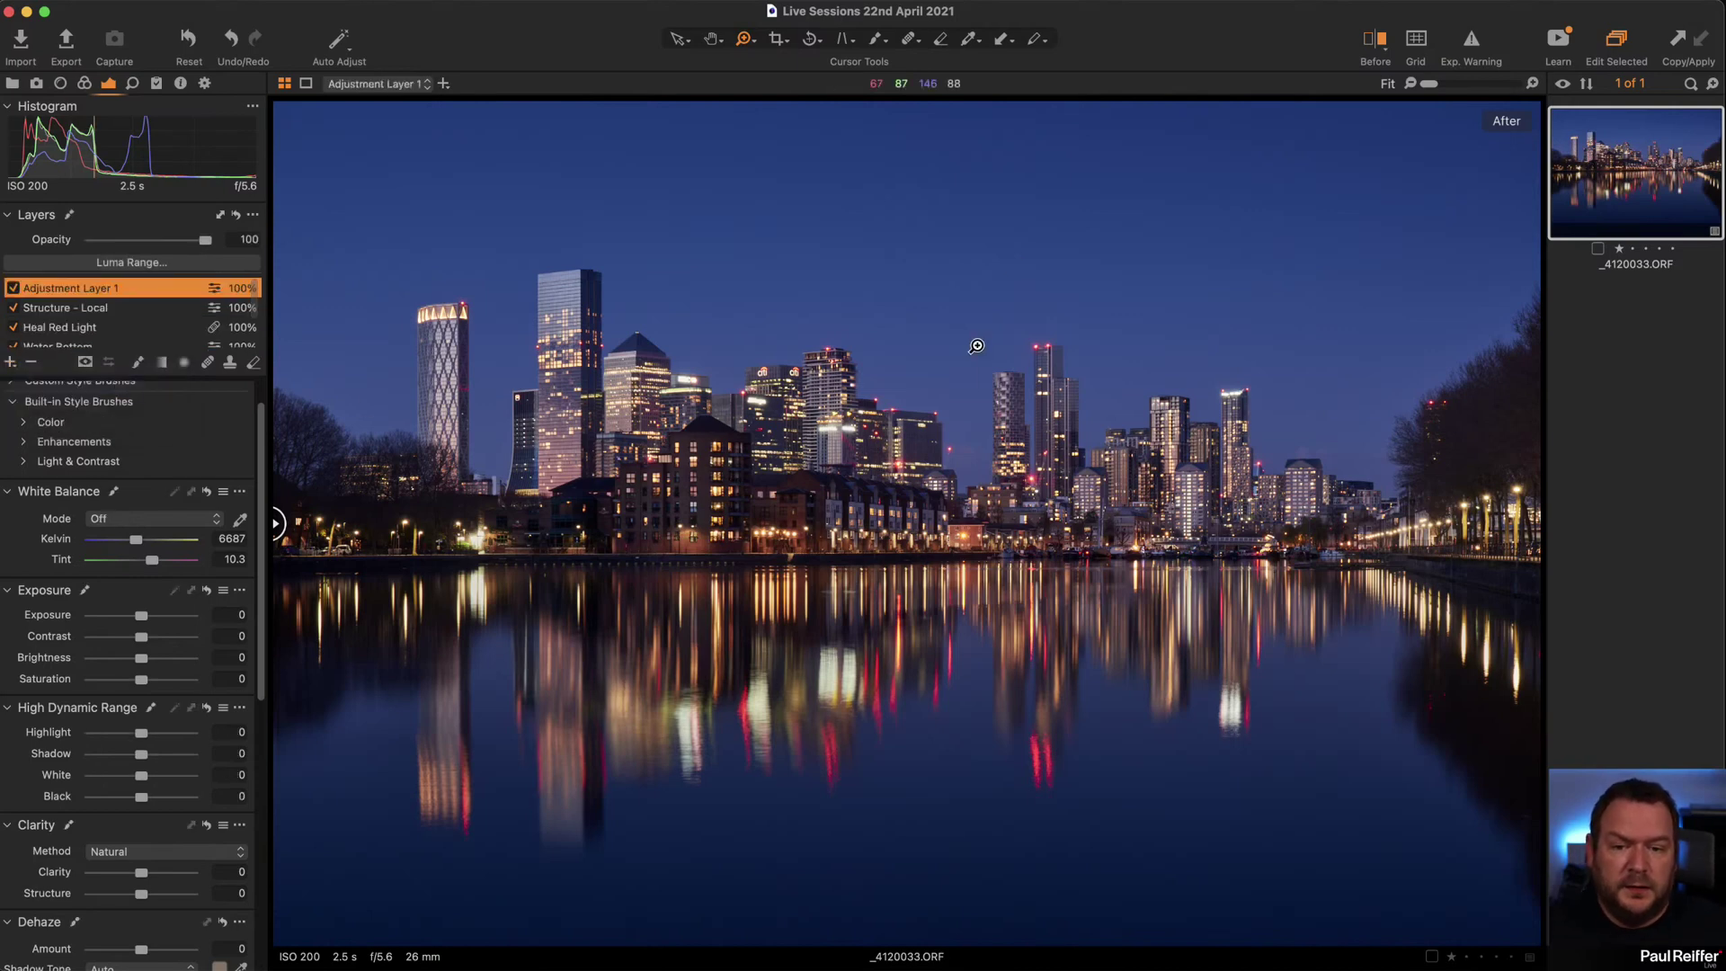
key(m)
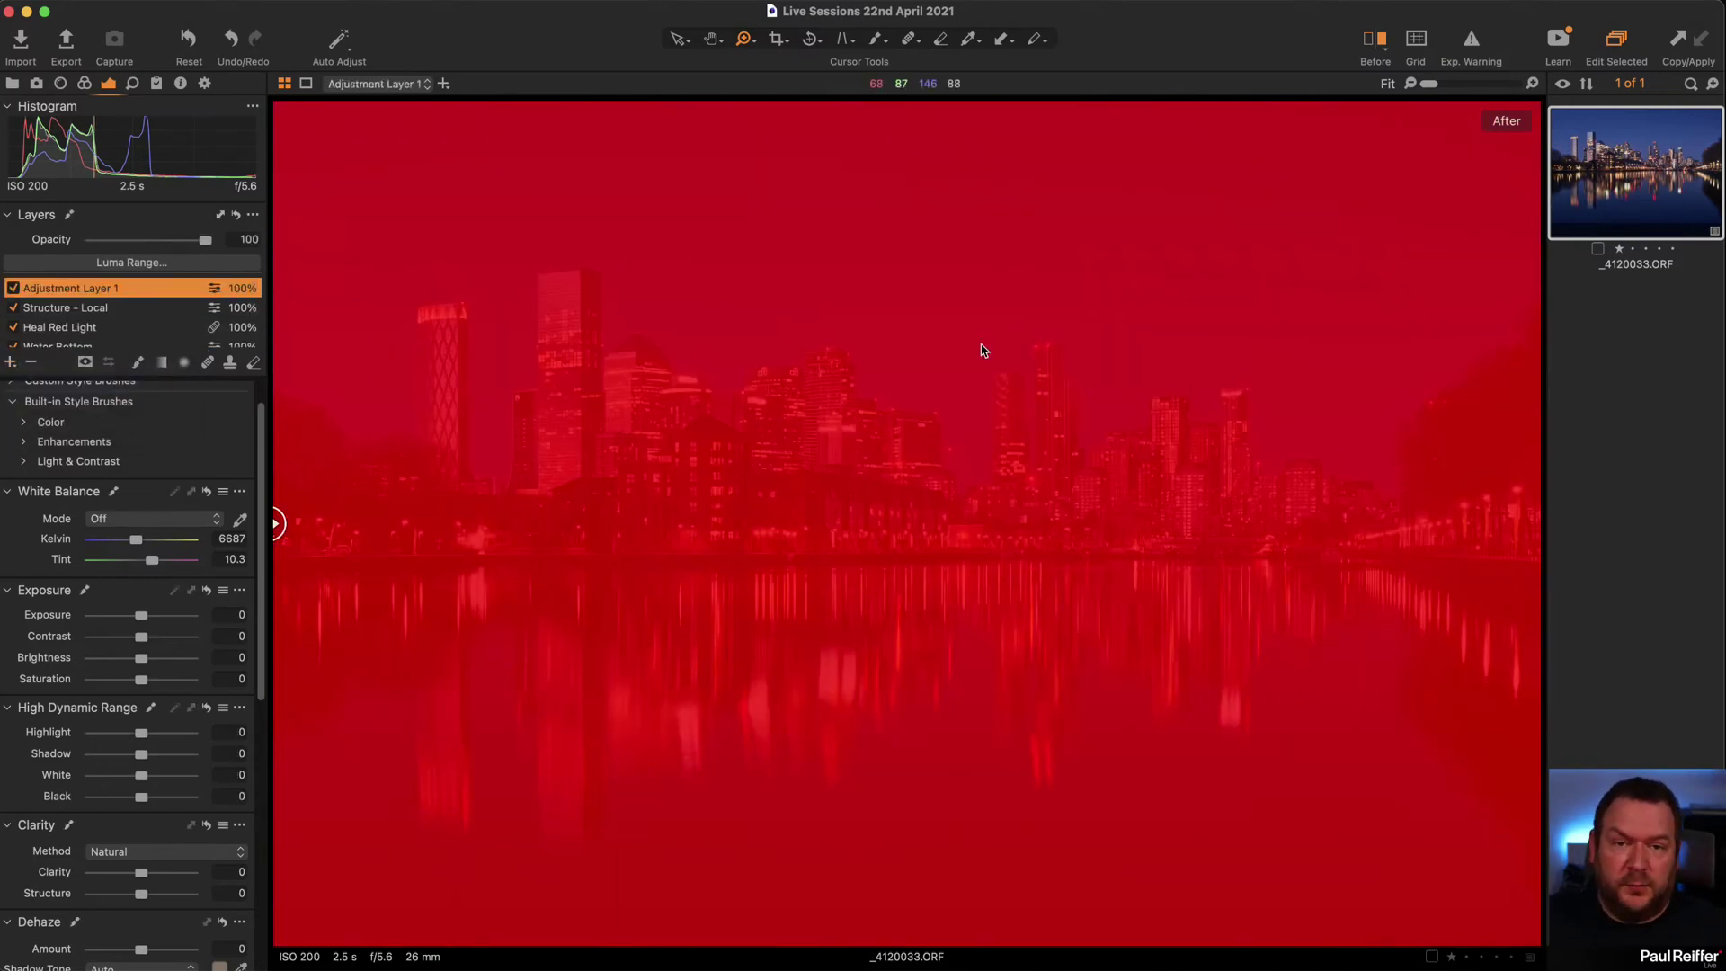
key(m)
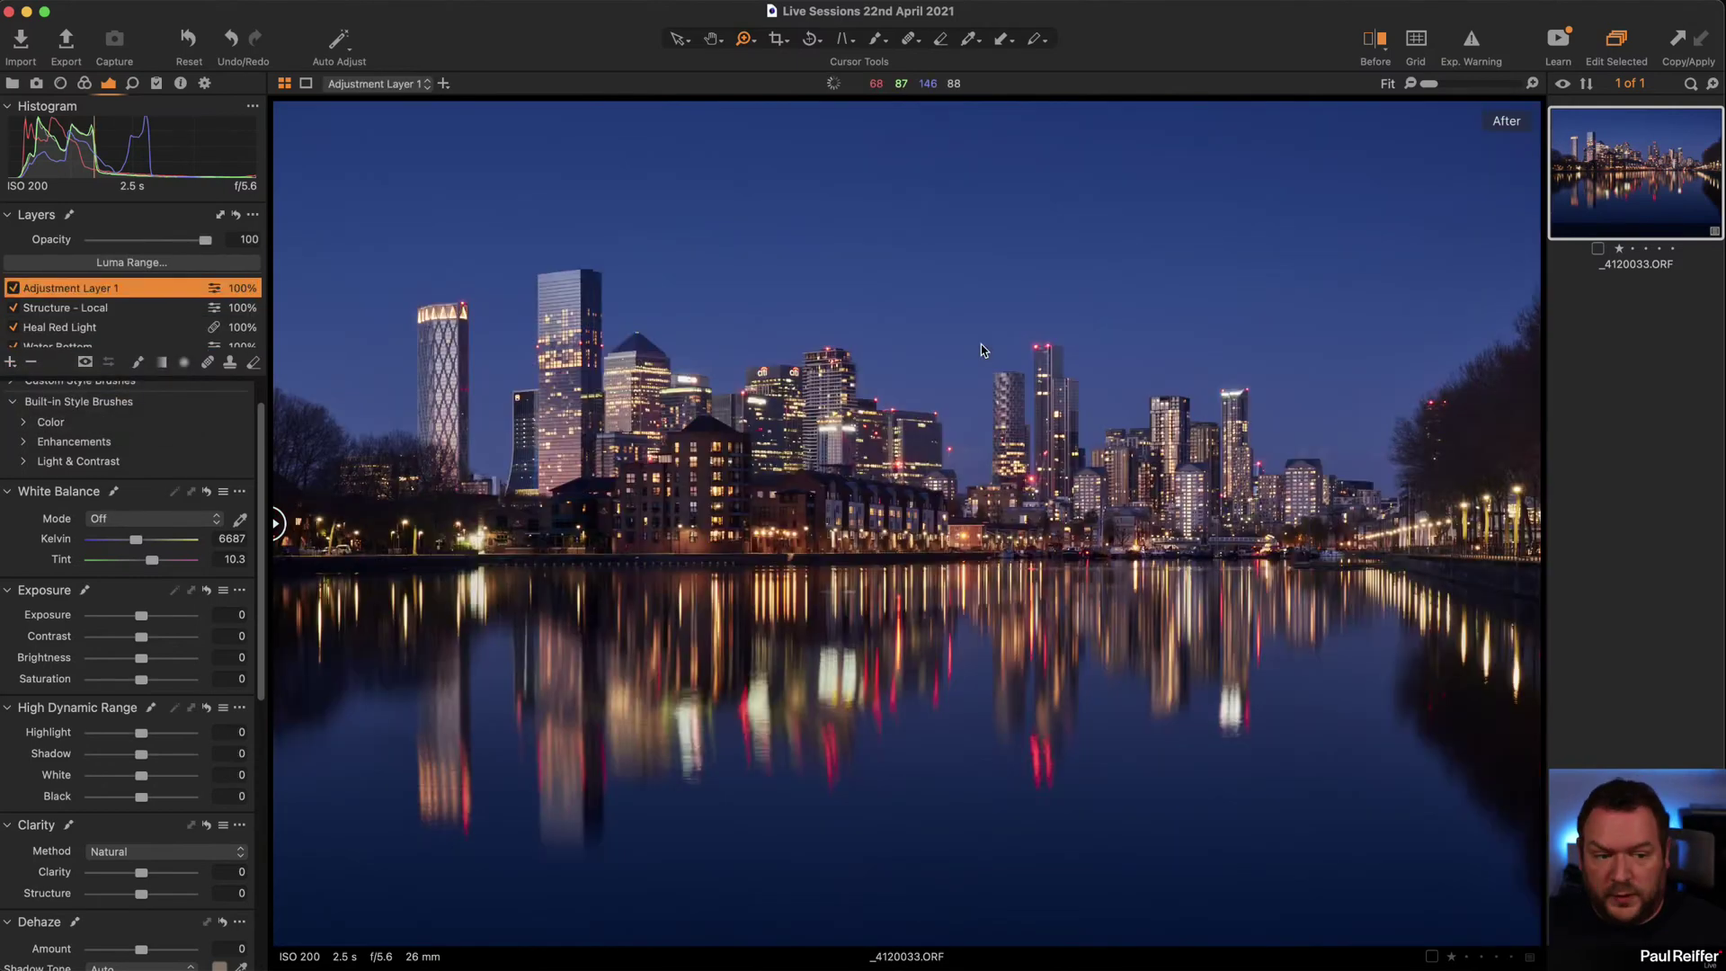
In the advanced Color Editor, pick the blue of the sky as a colour range on the new filled layer.
click(85, 83)
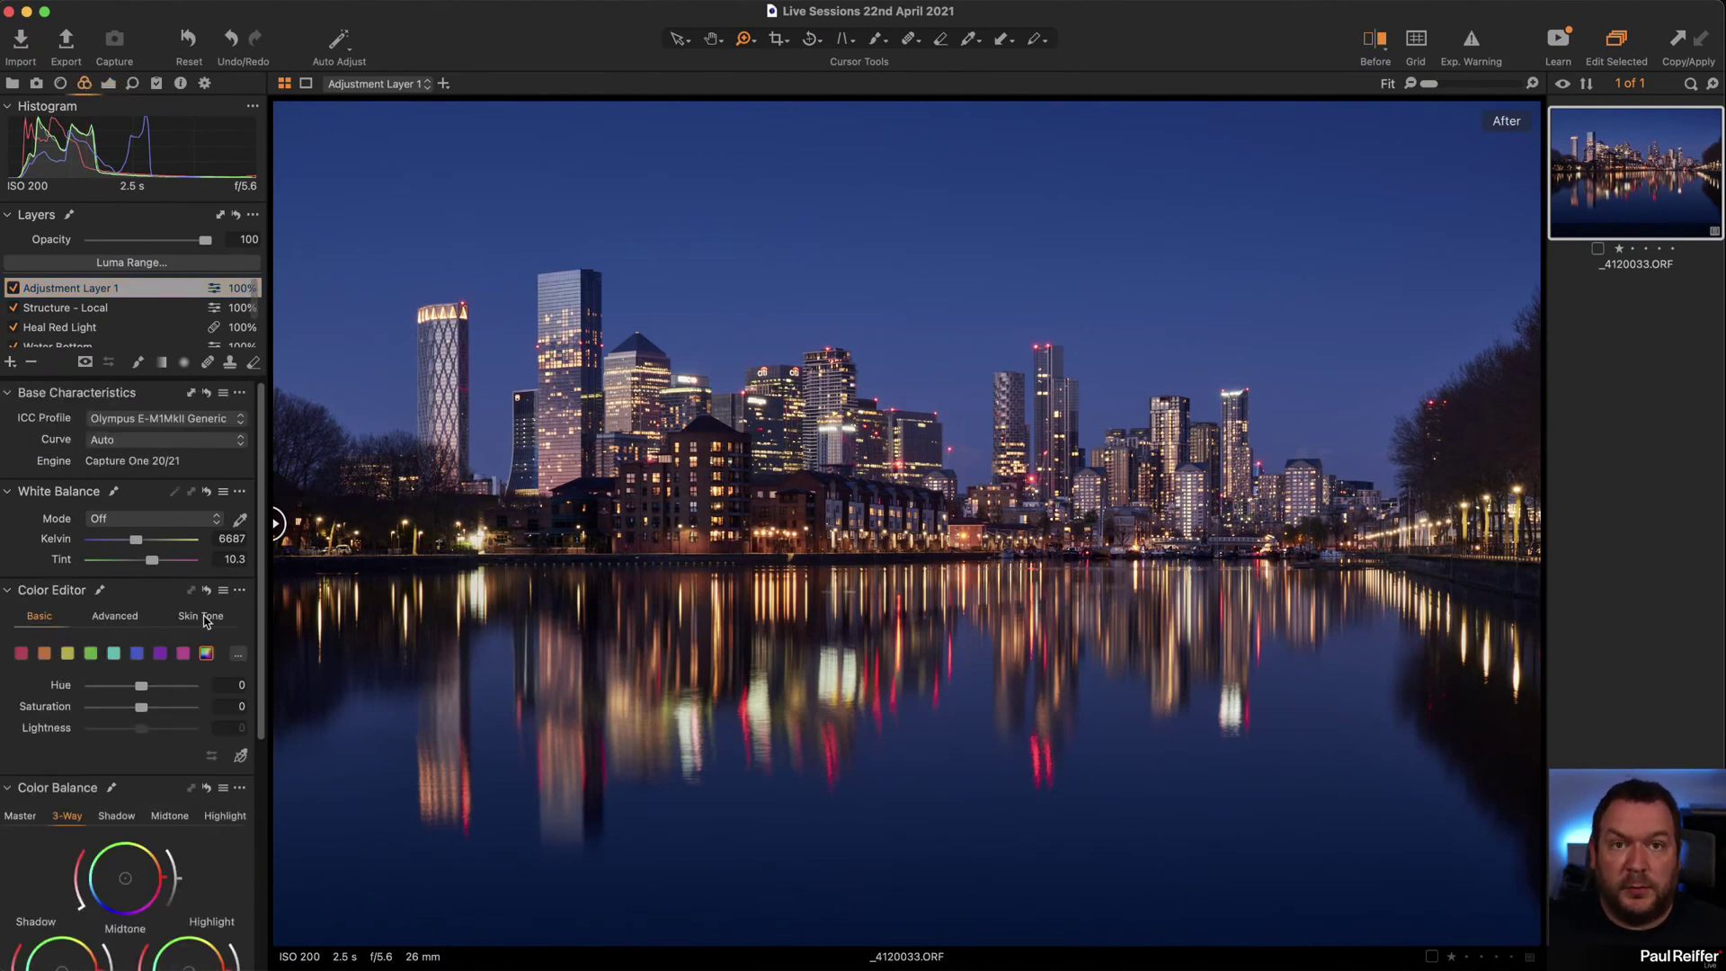
click(127, 621)
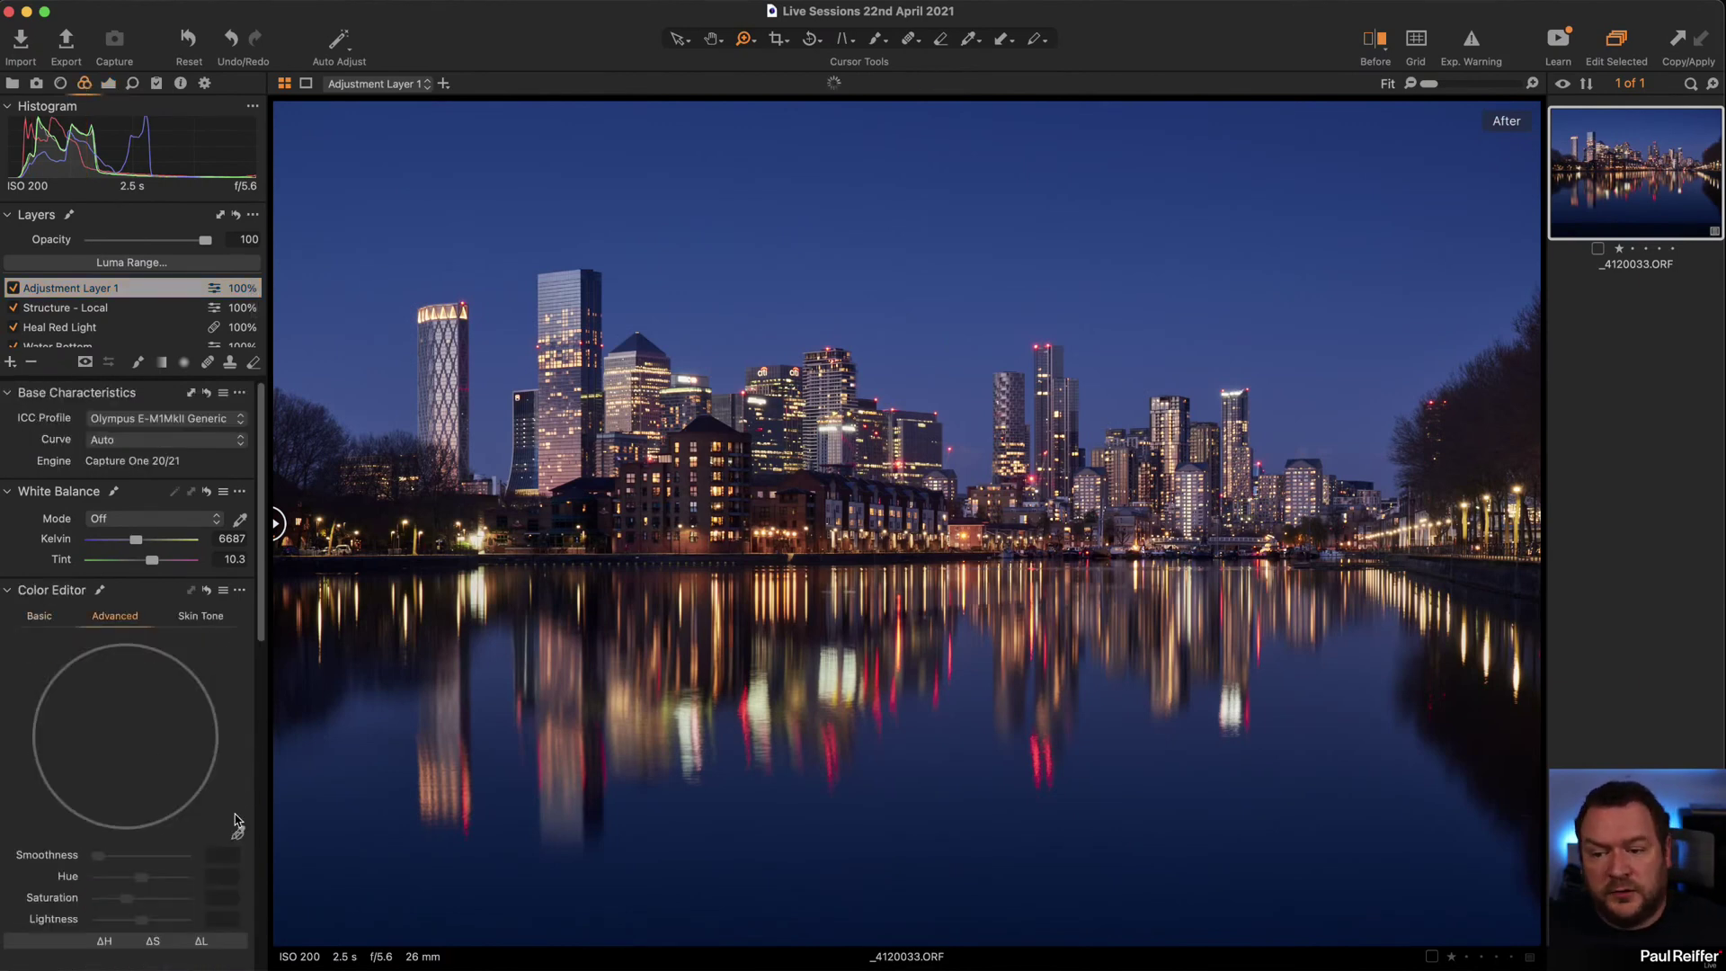
click(238, 832)
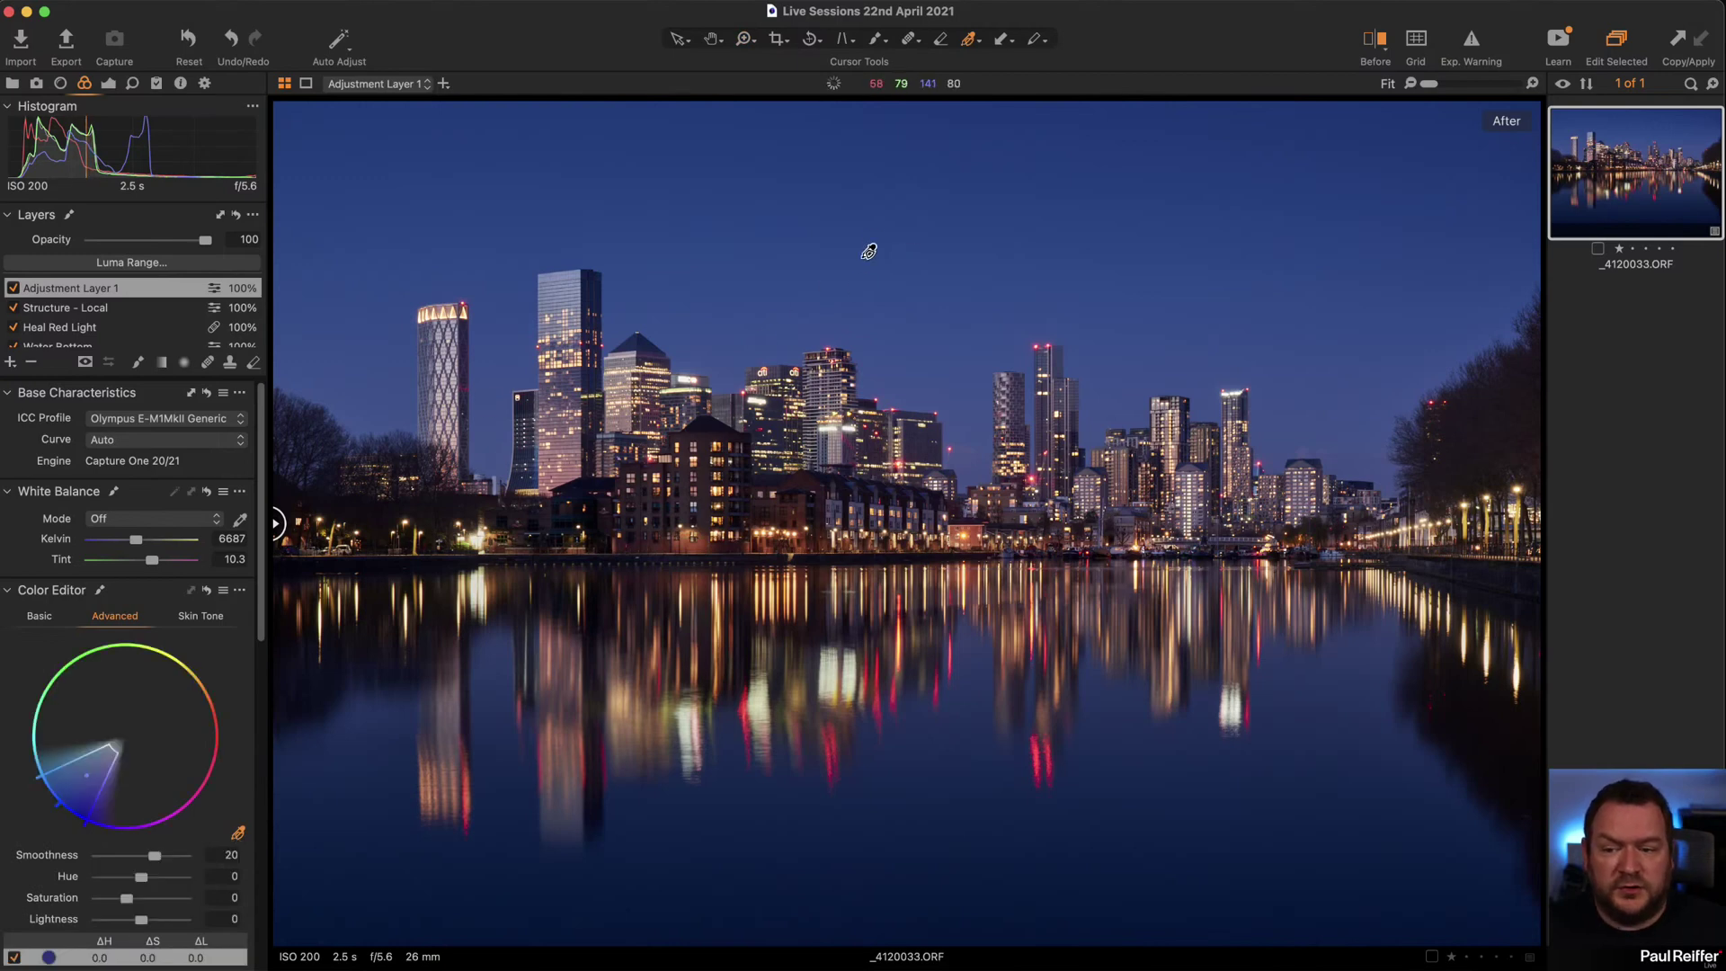
Look at the fixed blue range in the basic Color Editor for comparison, and return to the advanced colour range.
click(44, 620)
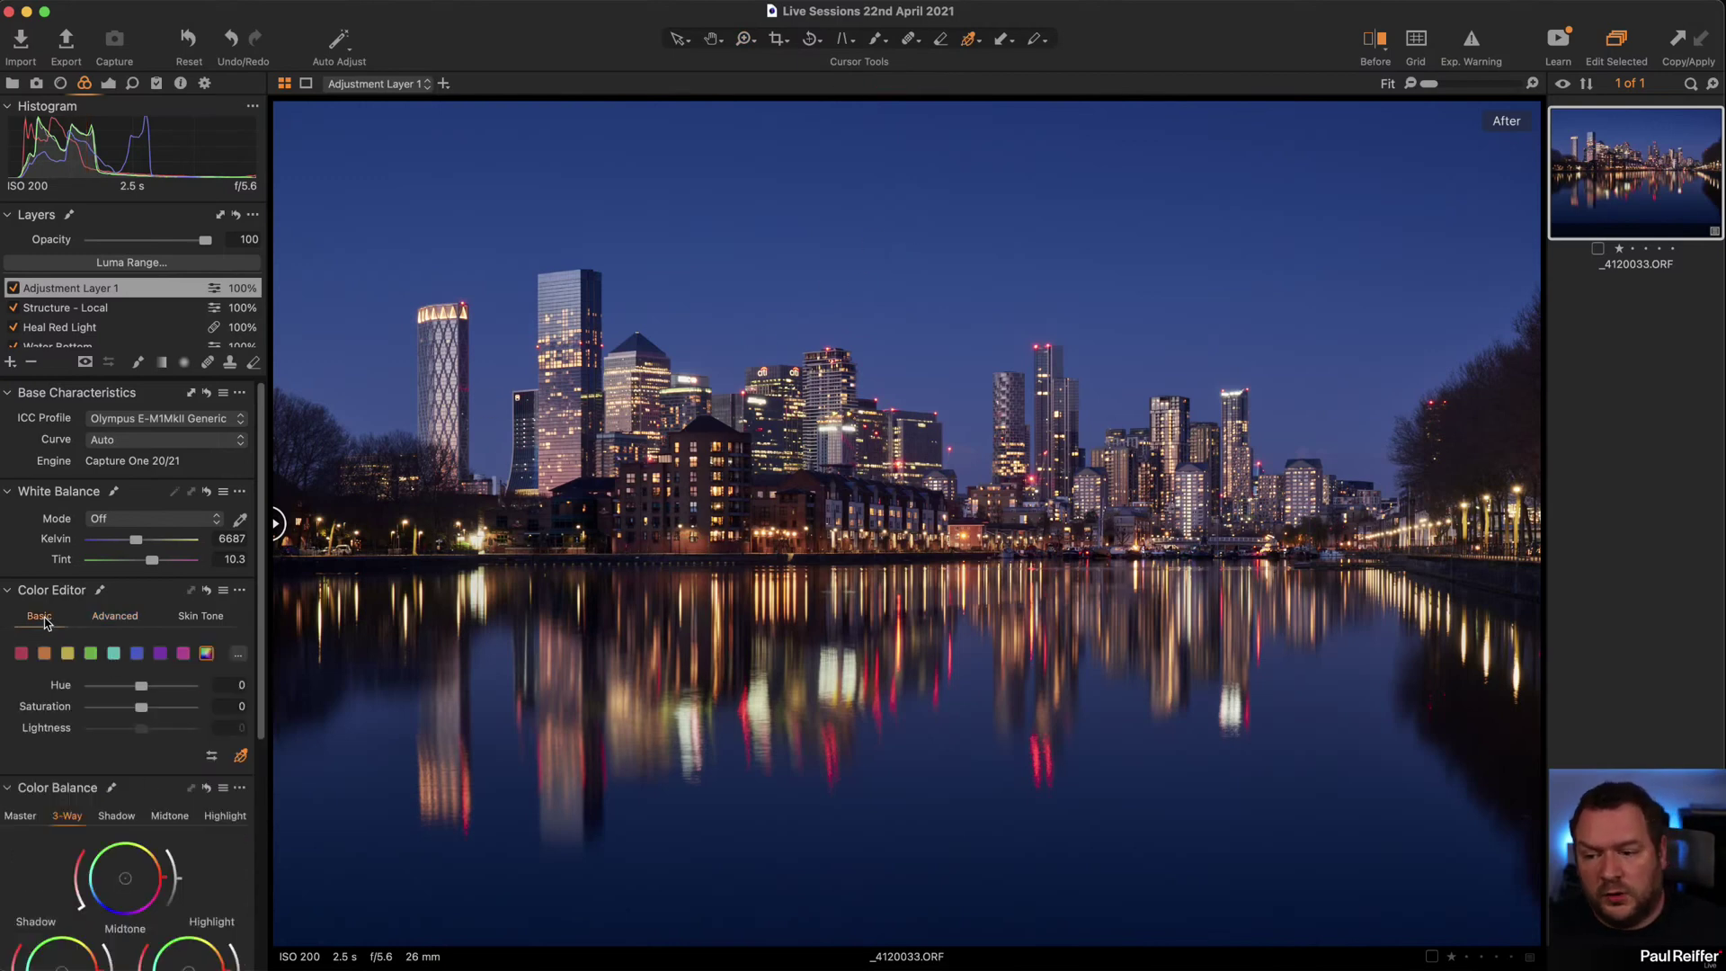
click(136, 654)
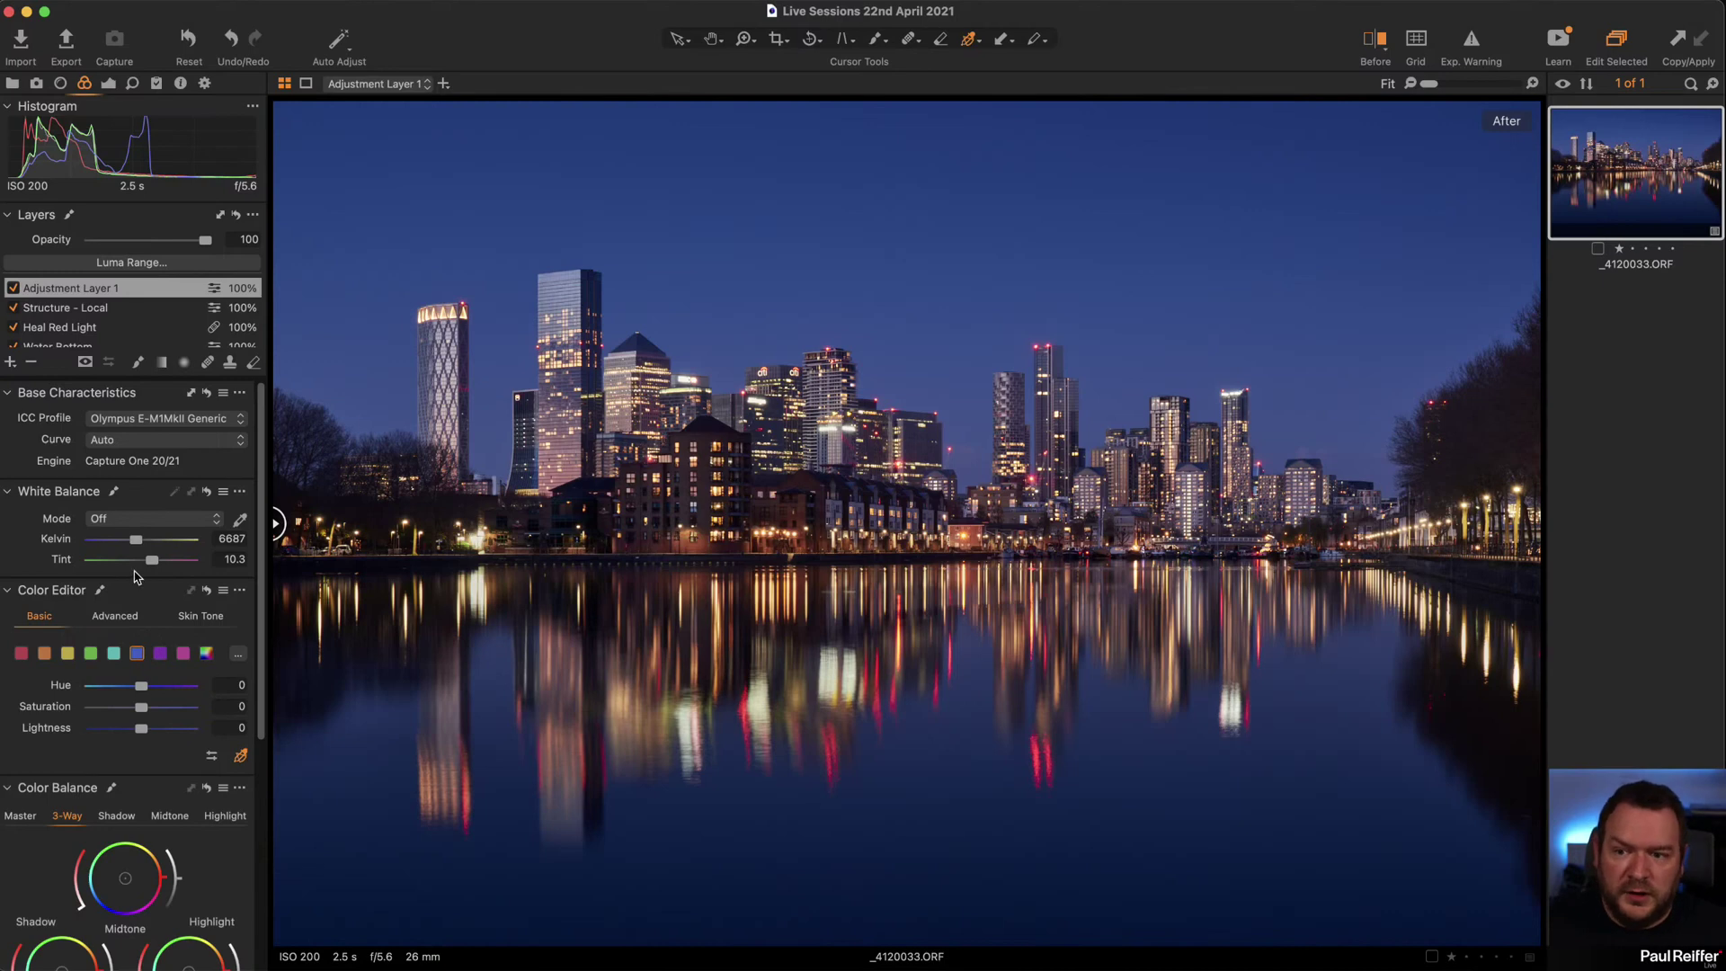
click(126, 618)
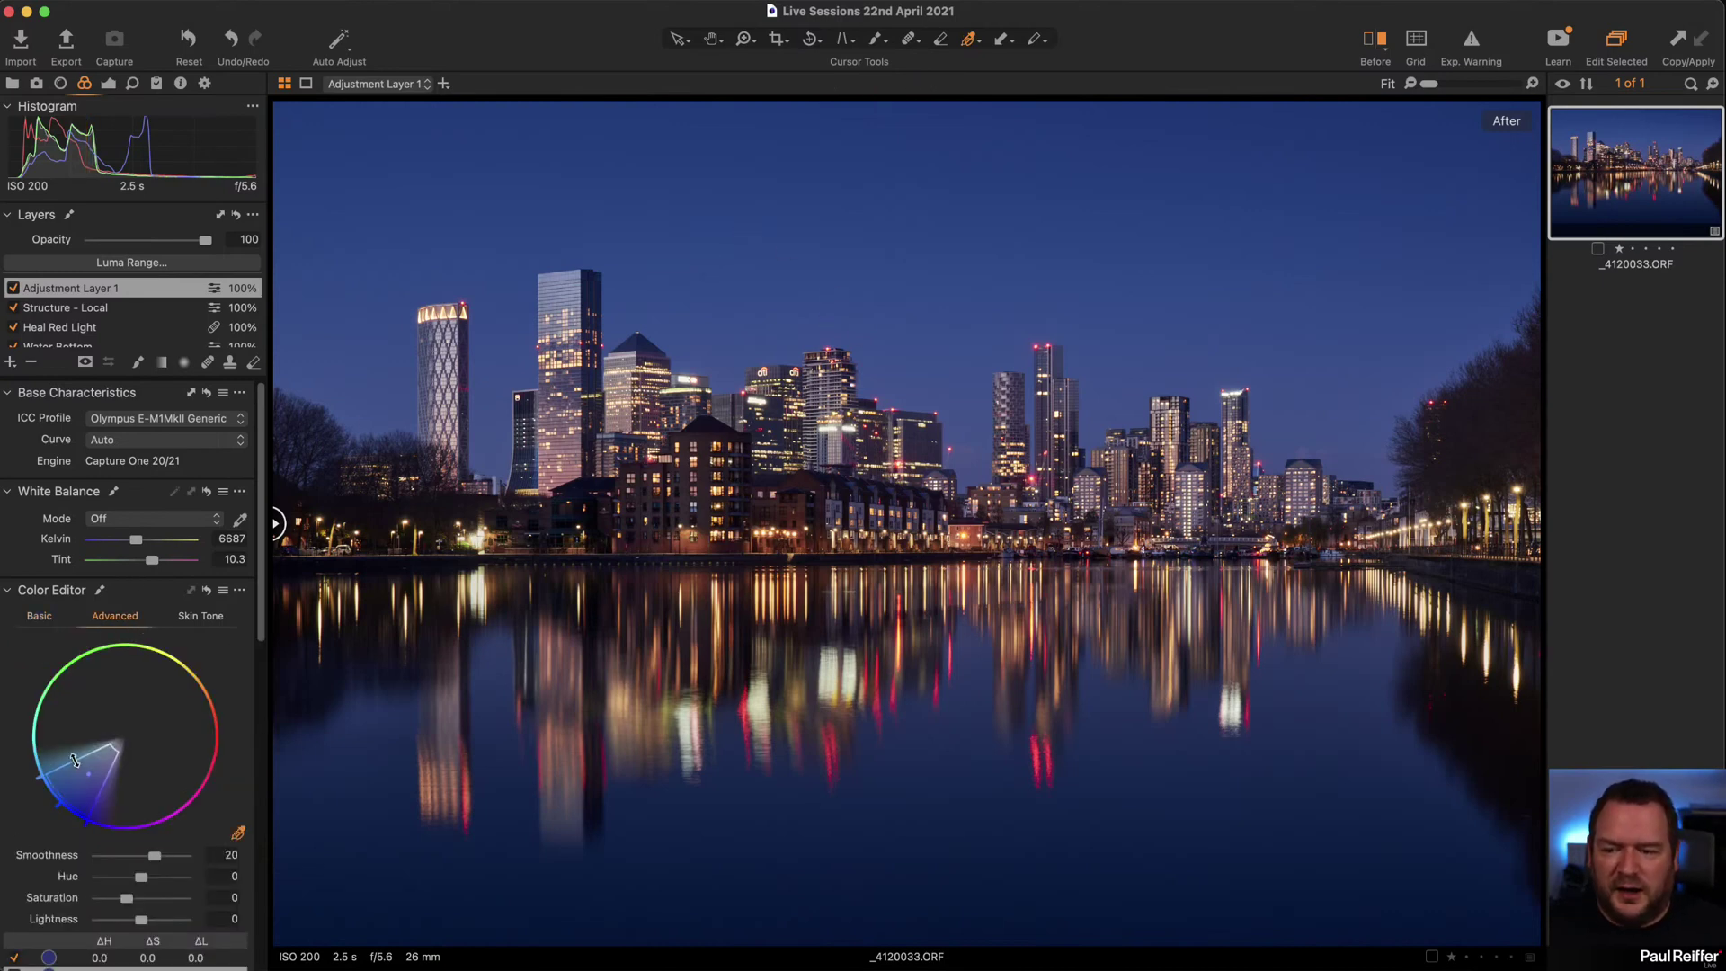
Widen the picked blue colour range on the colour wheel and set its Saturation to 23.9 and Lightness to -4.9.
drag(75, 759, 122, 743)
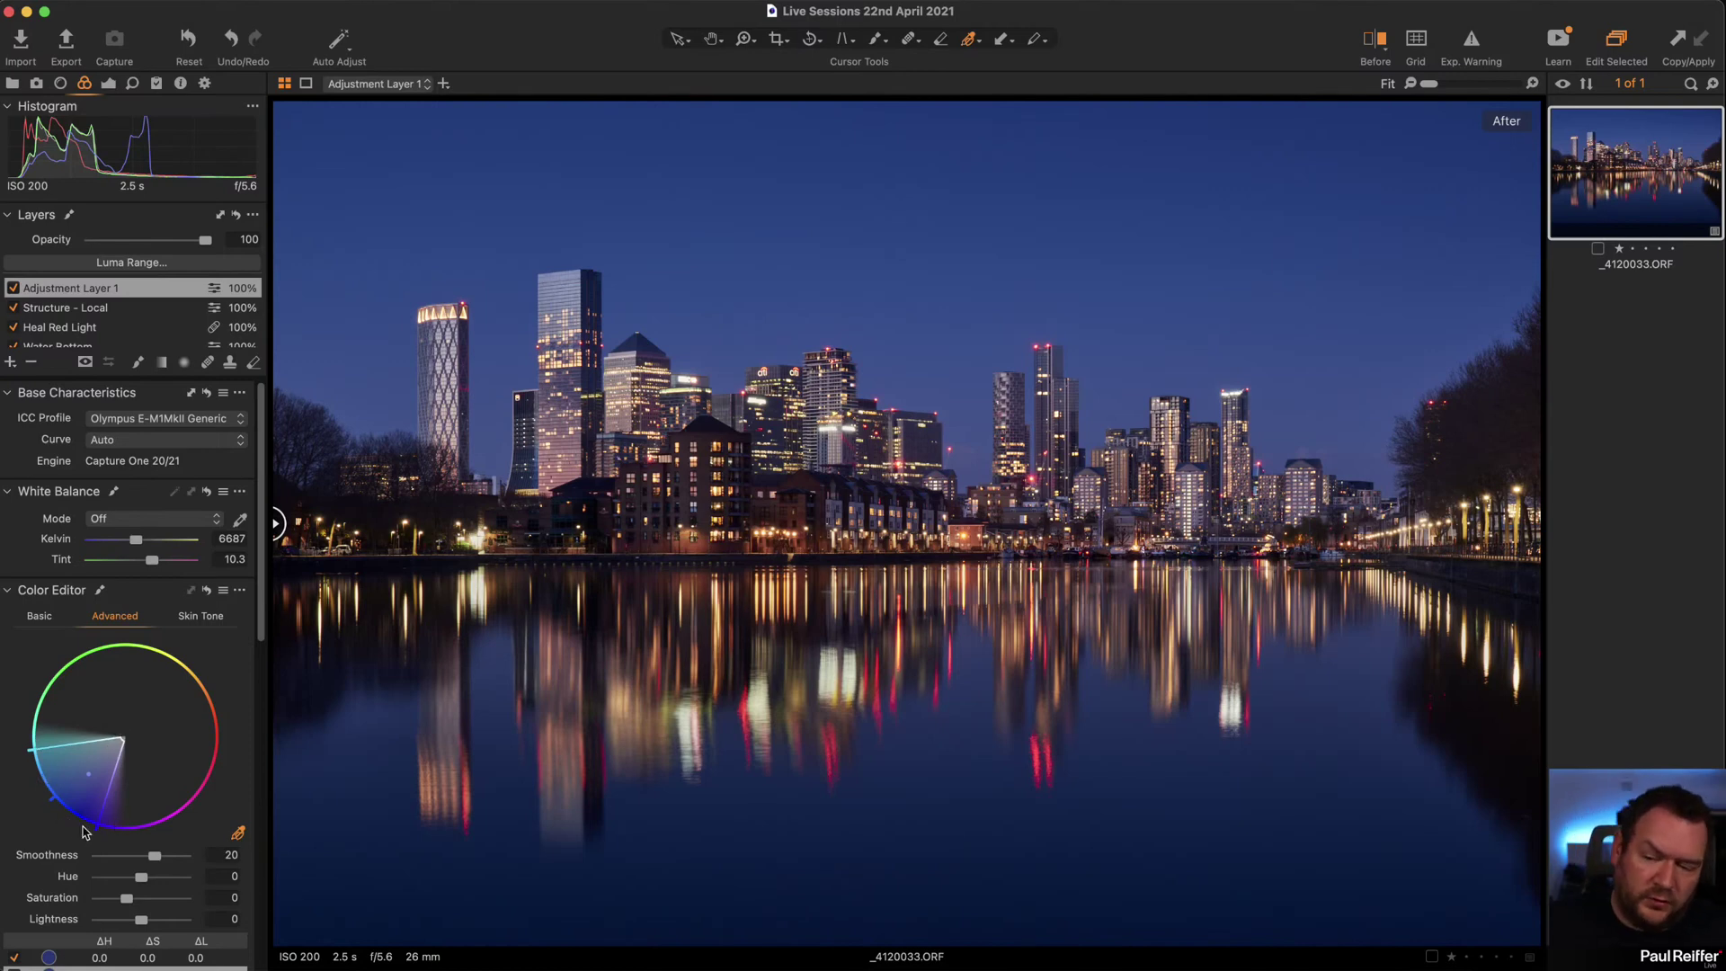
scroll(24, 845, down, 1)
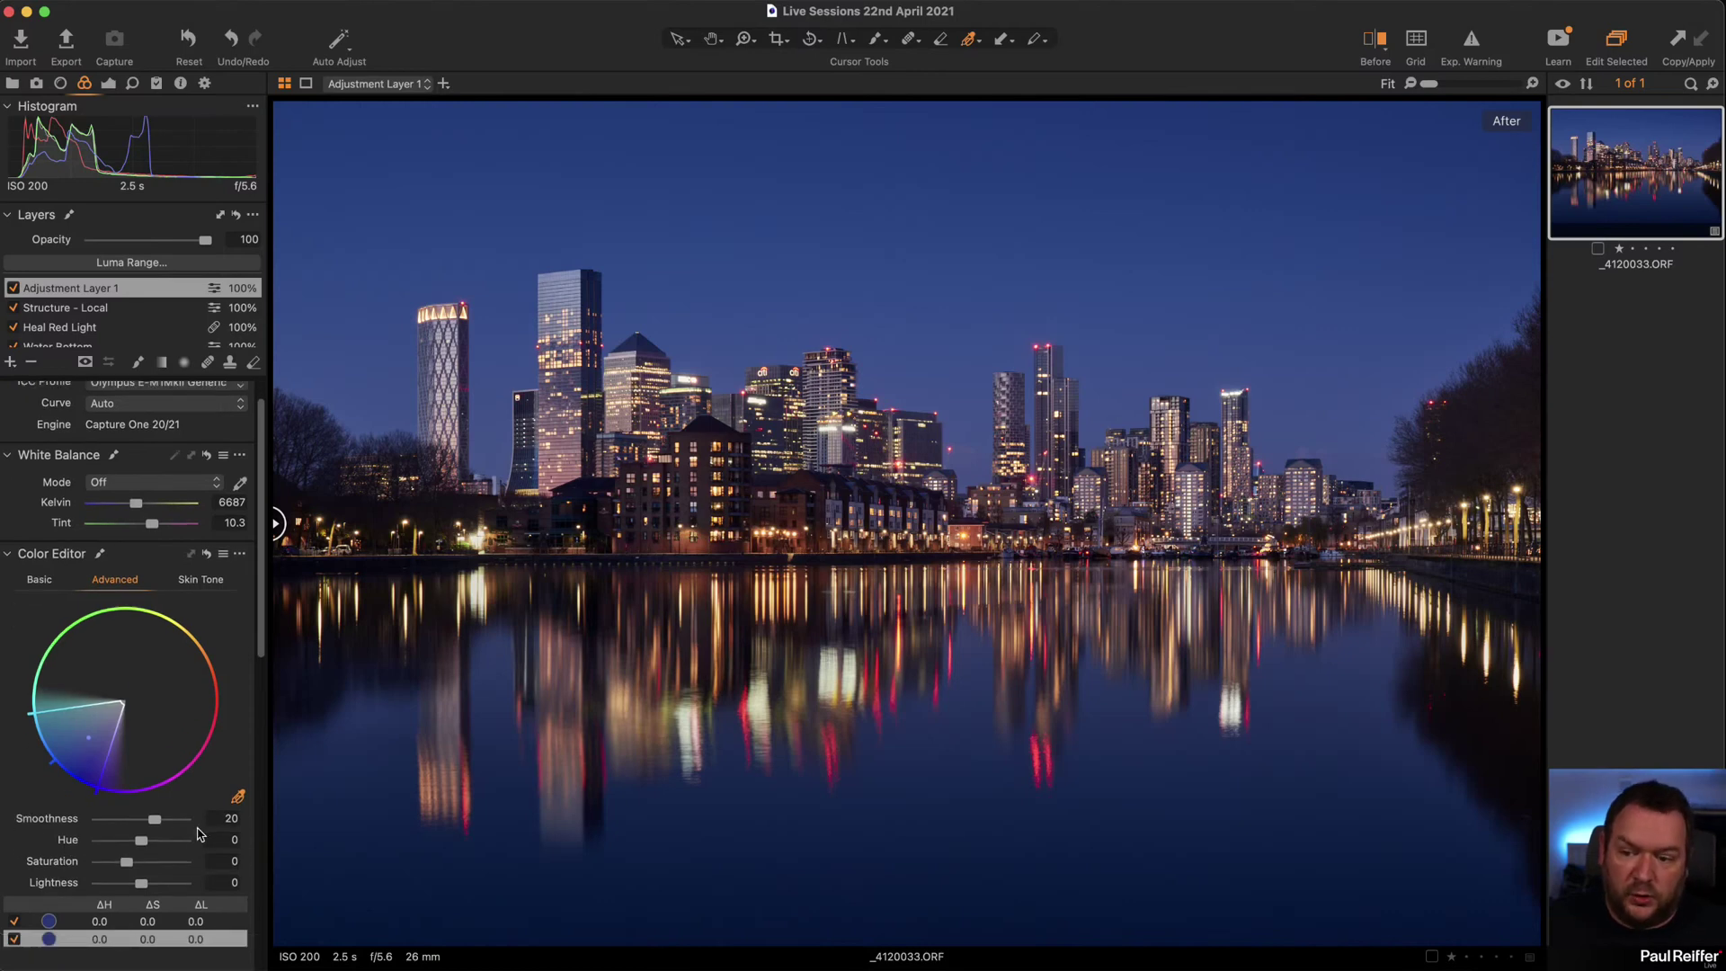
mouse_move(126, 863)
mouse_down()
mouse_move(201, 870)
mouse_move(133, 868)
mouse_move(113, 888)
mouse_up()
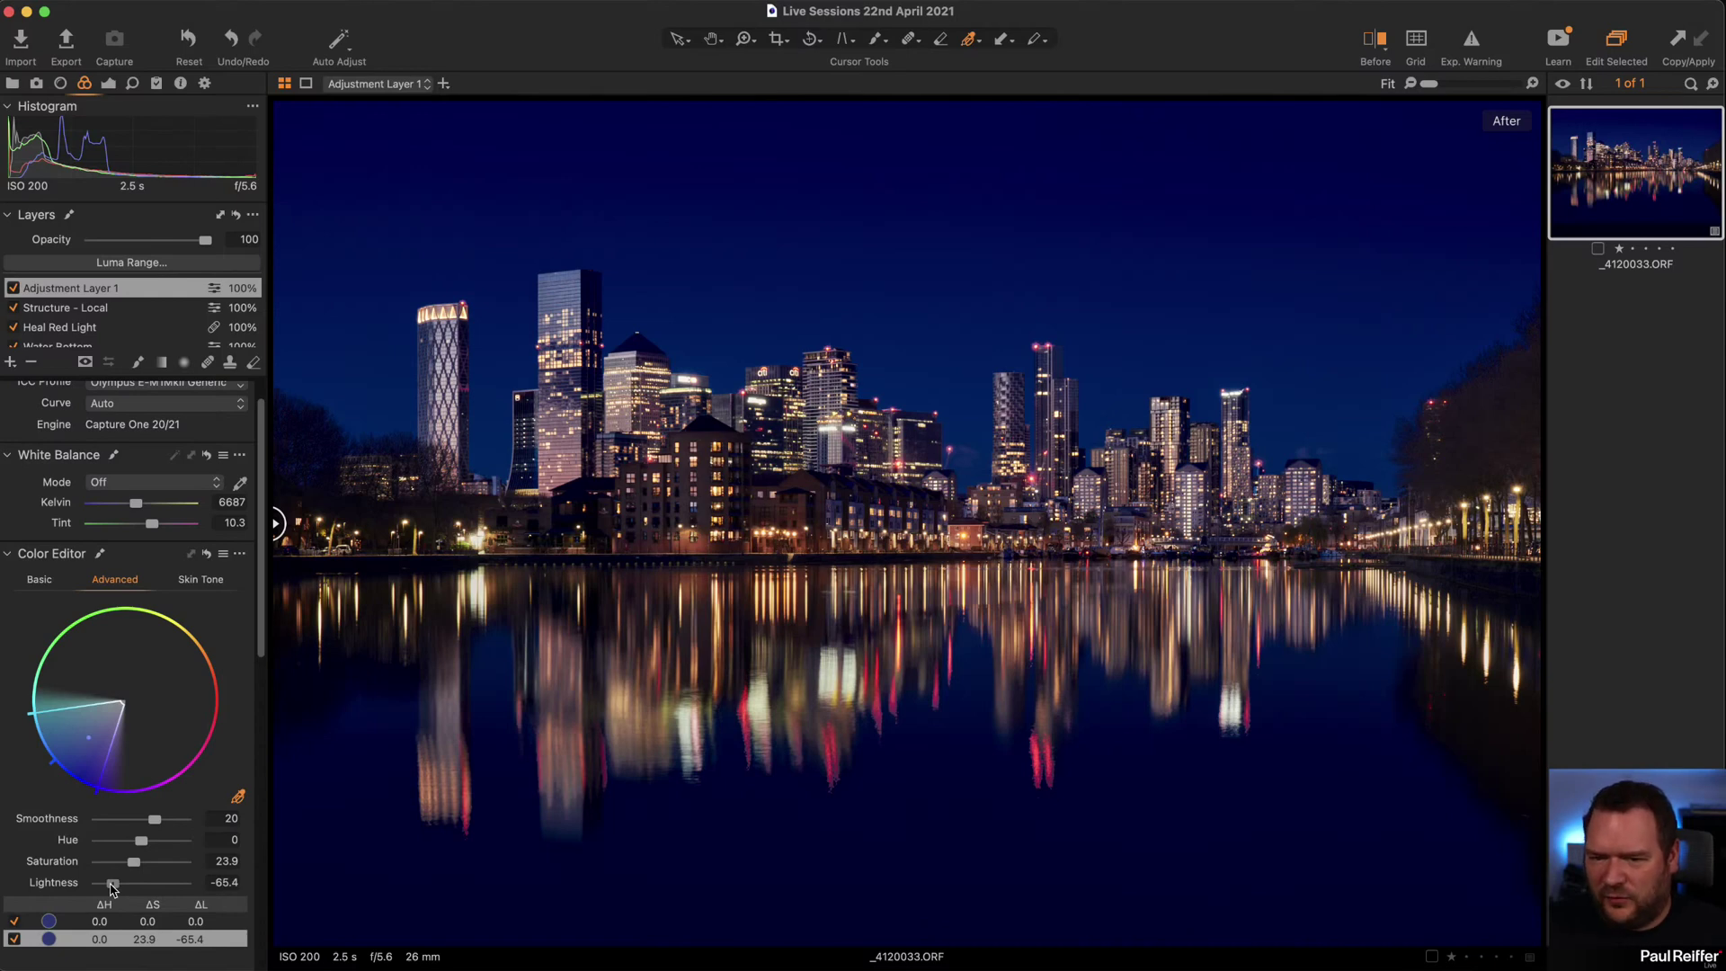
drag(113, 888, 131, 890)
drag(132, 889, 140, 890)
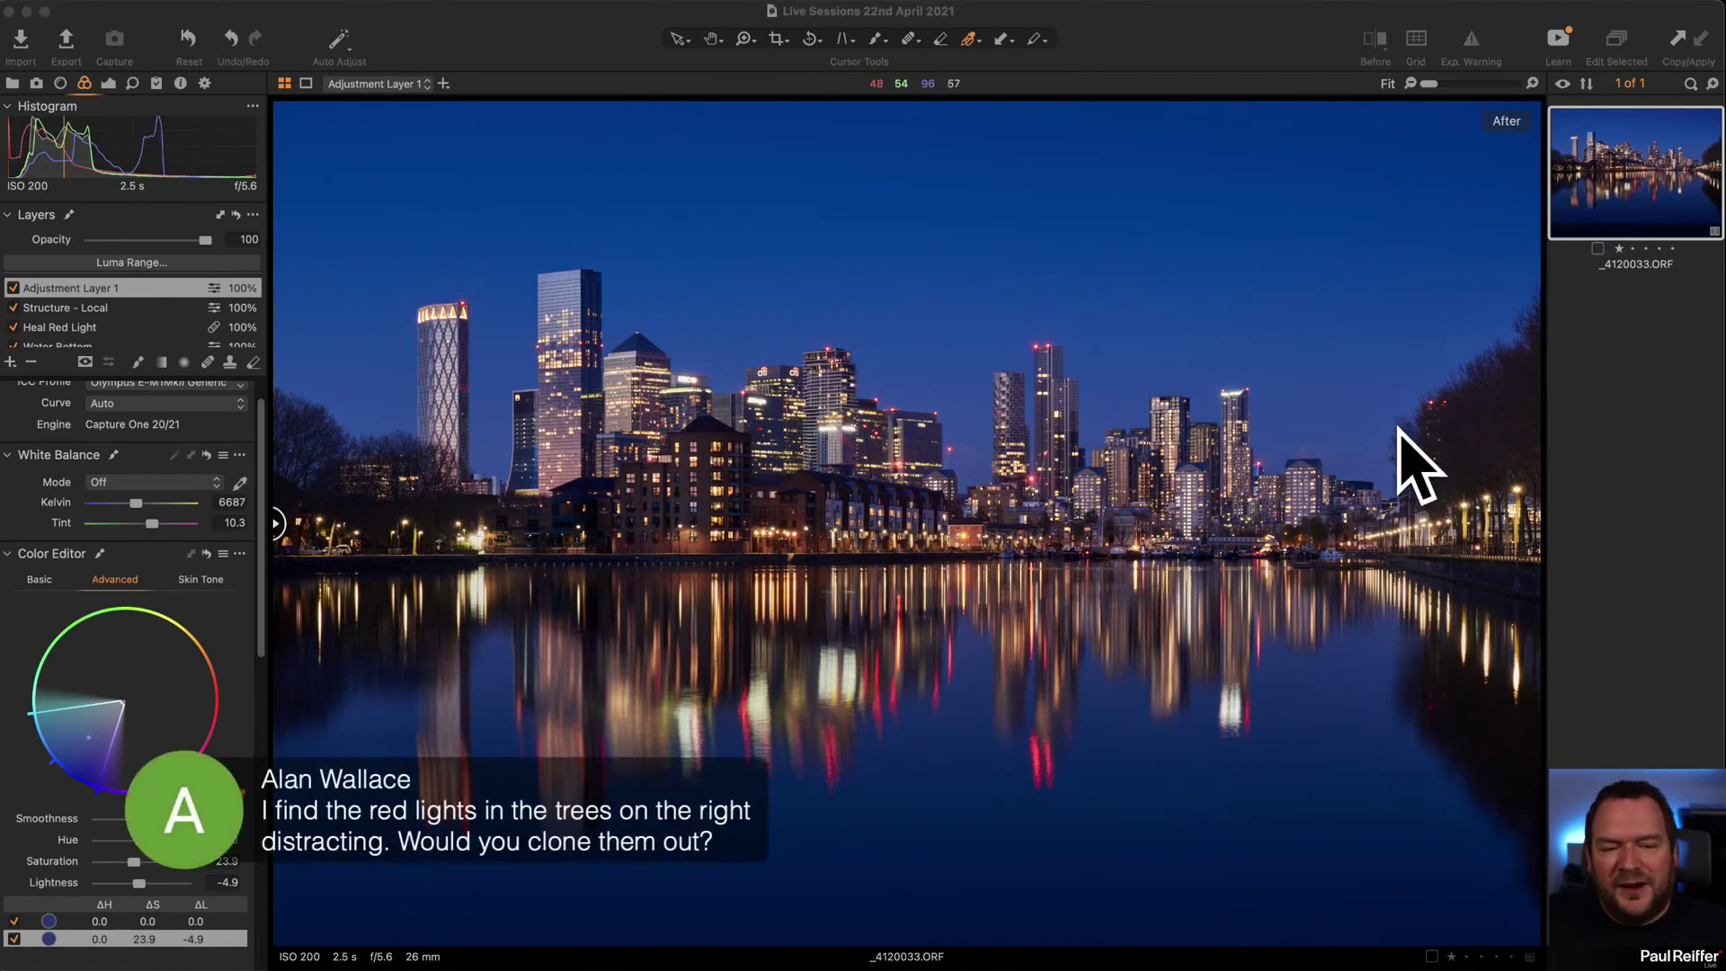
Undo any stray colour pick and examine the red lights among the riverside trees and their reflections in the water up close.
click(1433, 394)
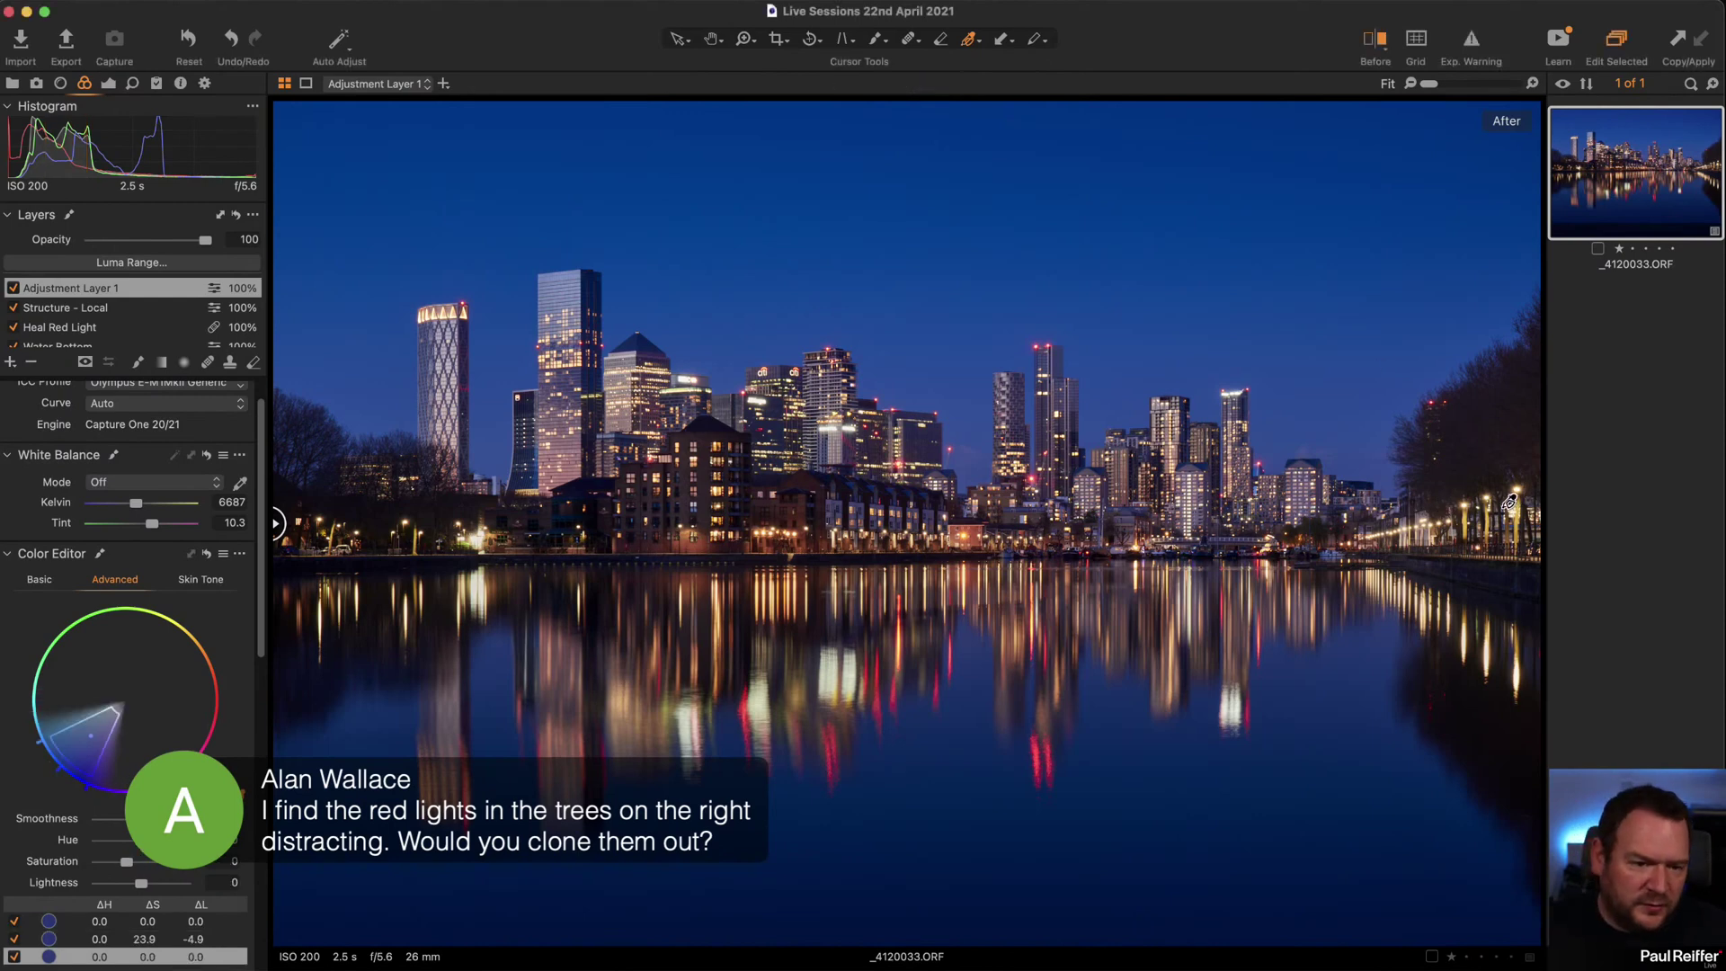
key(super+z)
key(z)
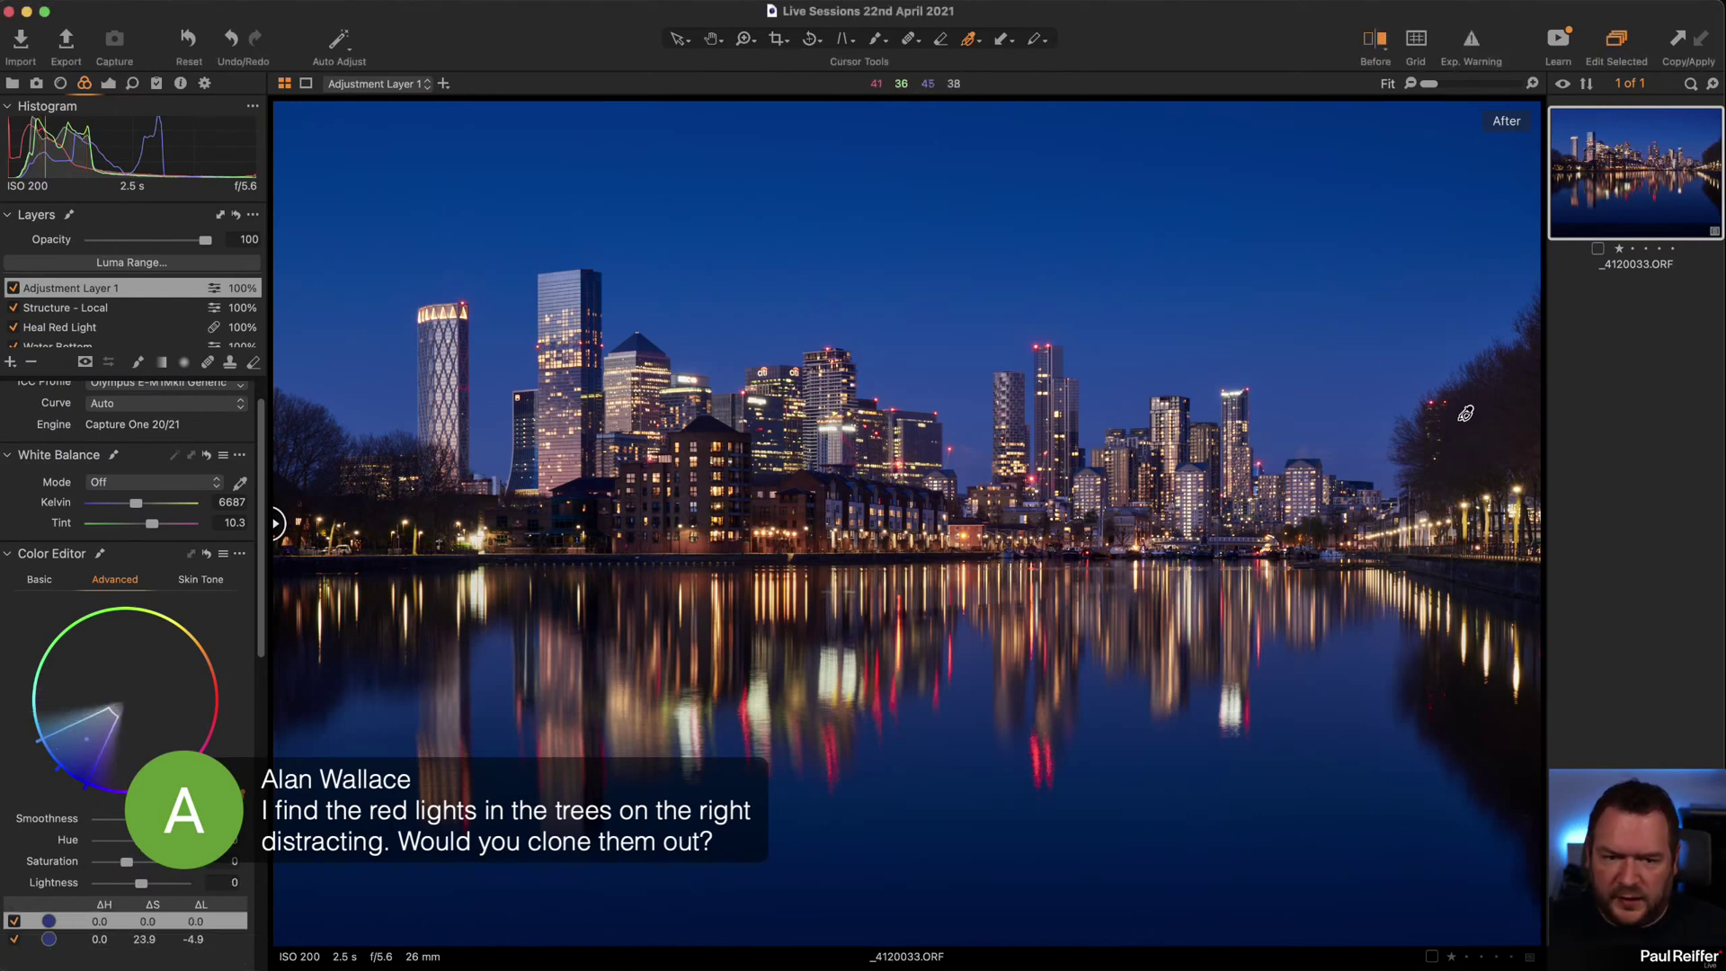
click(1420, 399)
drag(1349, 424, 1463, 604)
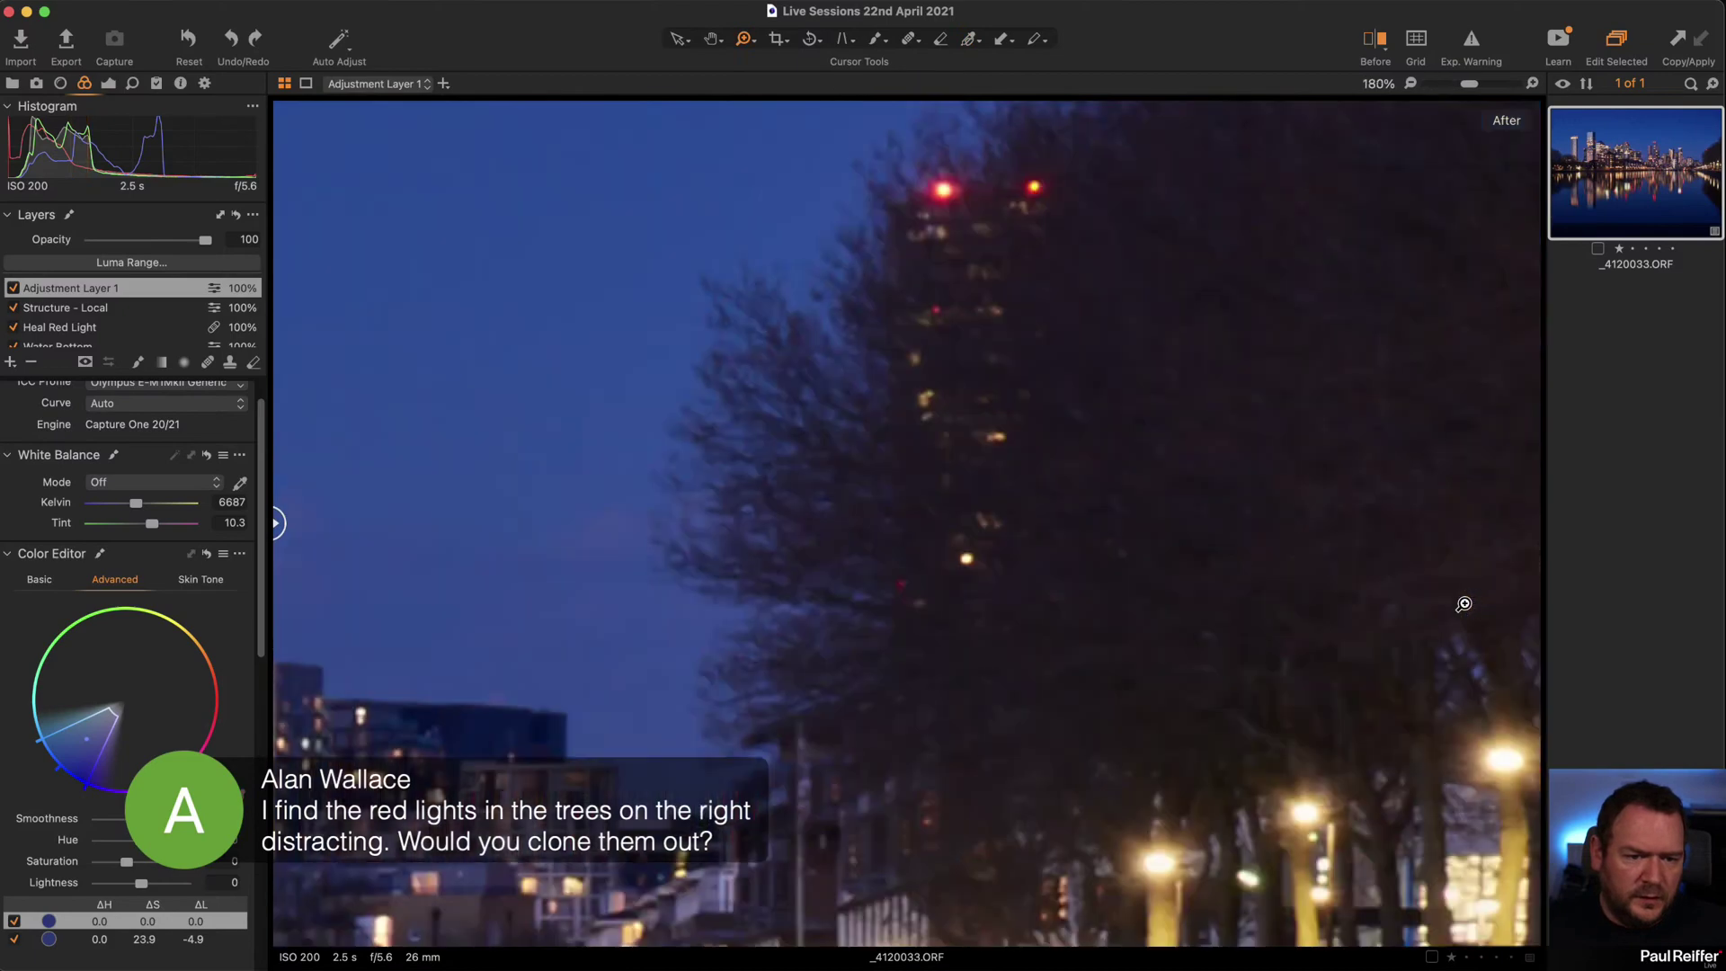
scroll(1202, 473, down, 15)
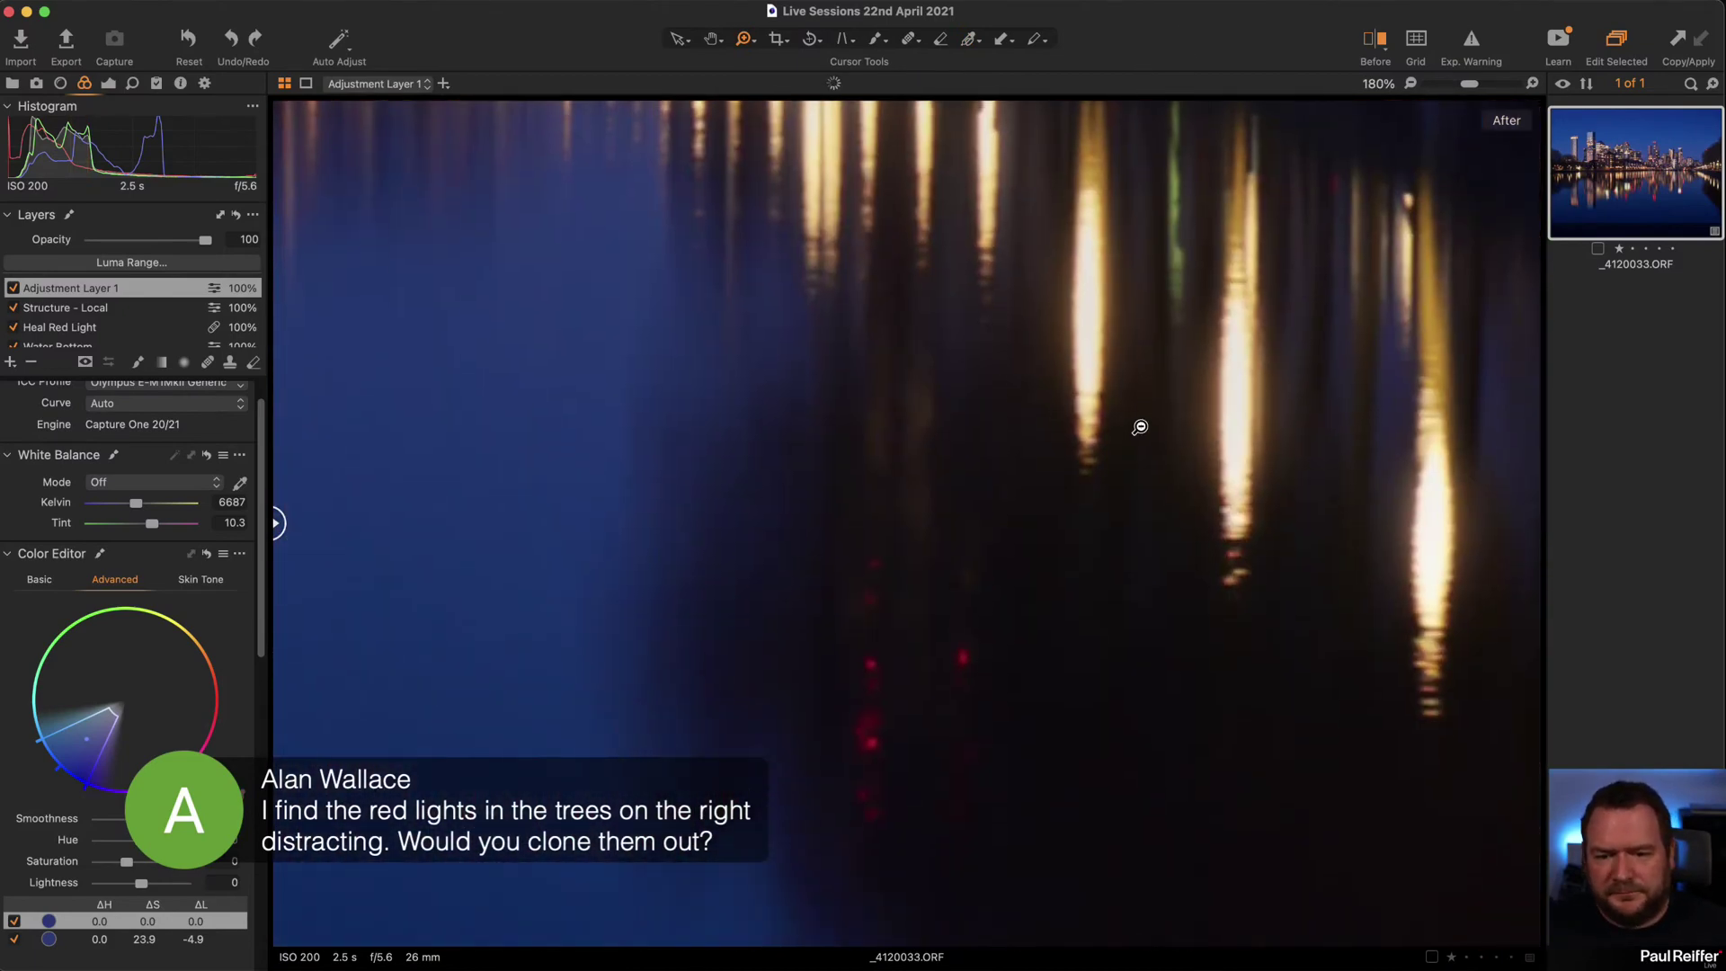
alt+click(1140, 427)
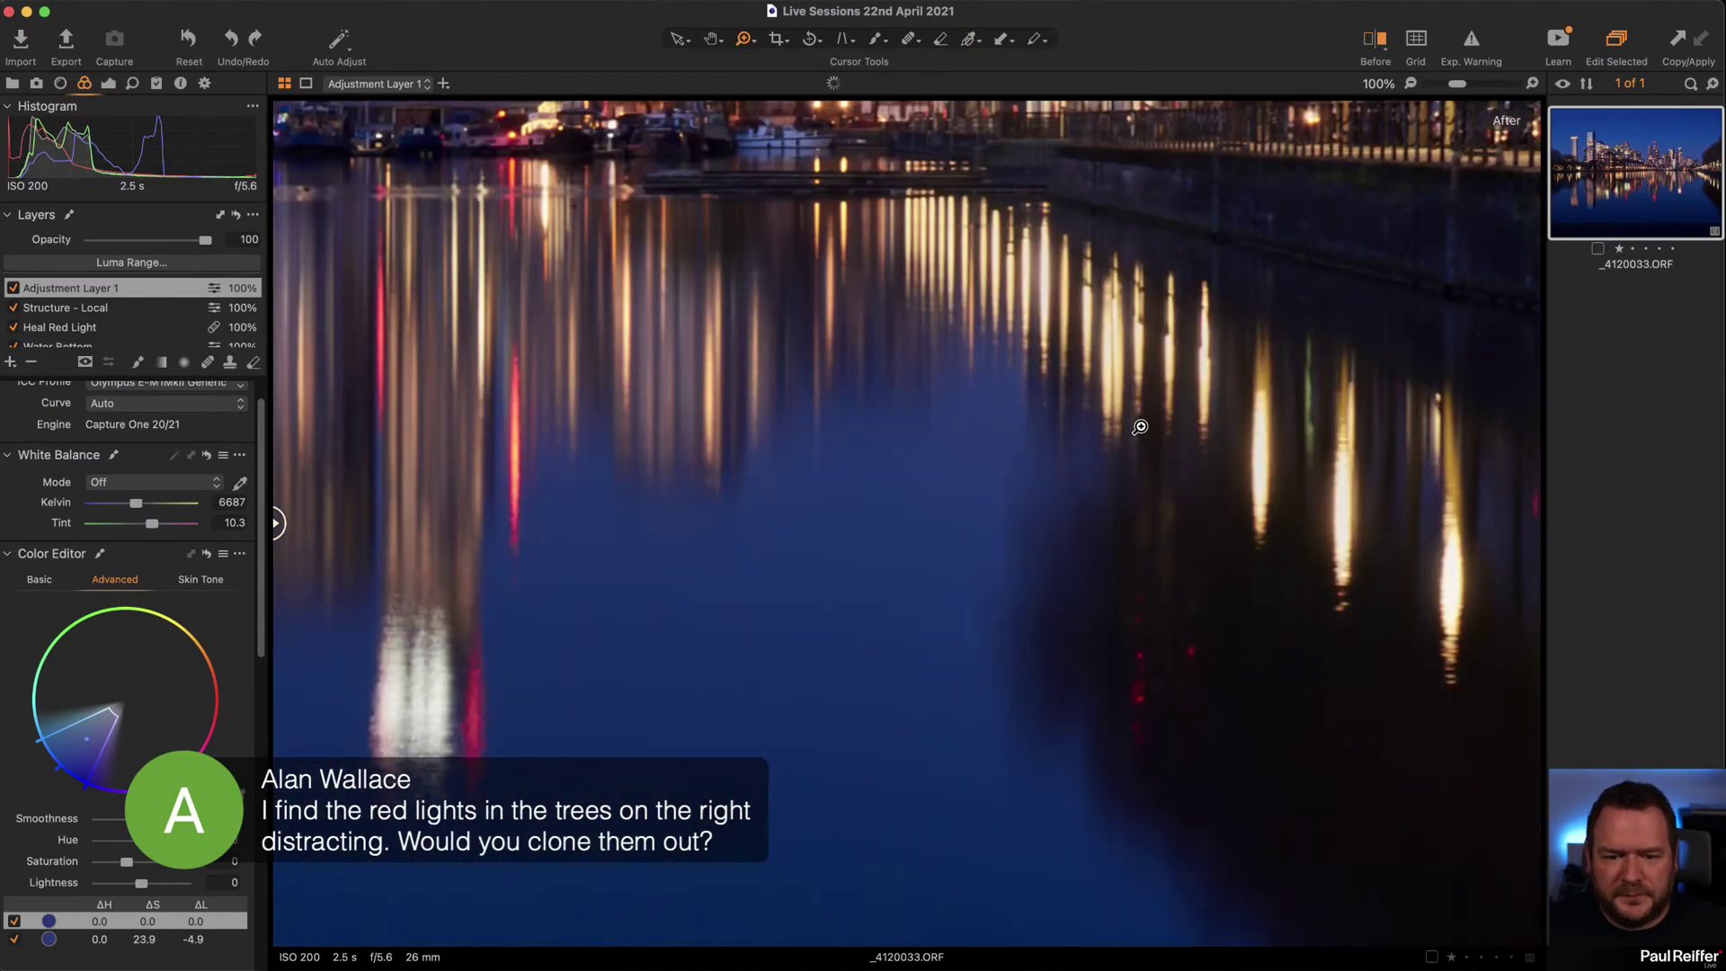
alt+click(1164, 406)
click(1265, 375)
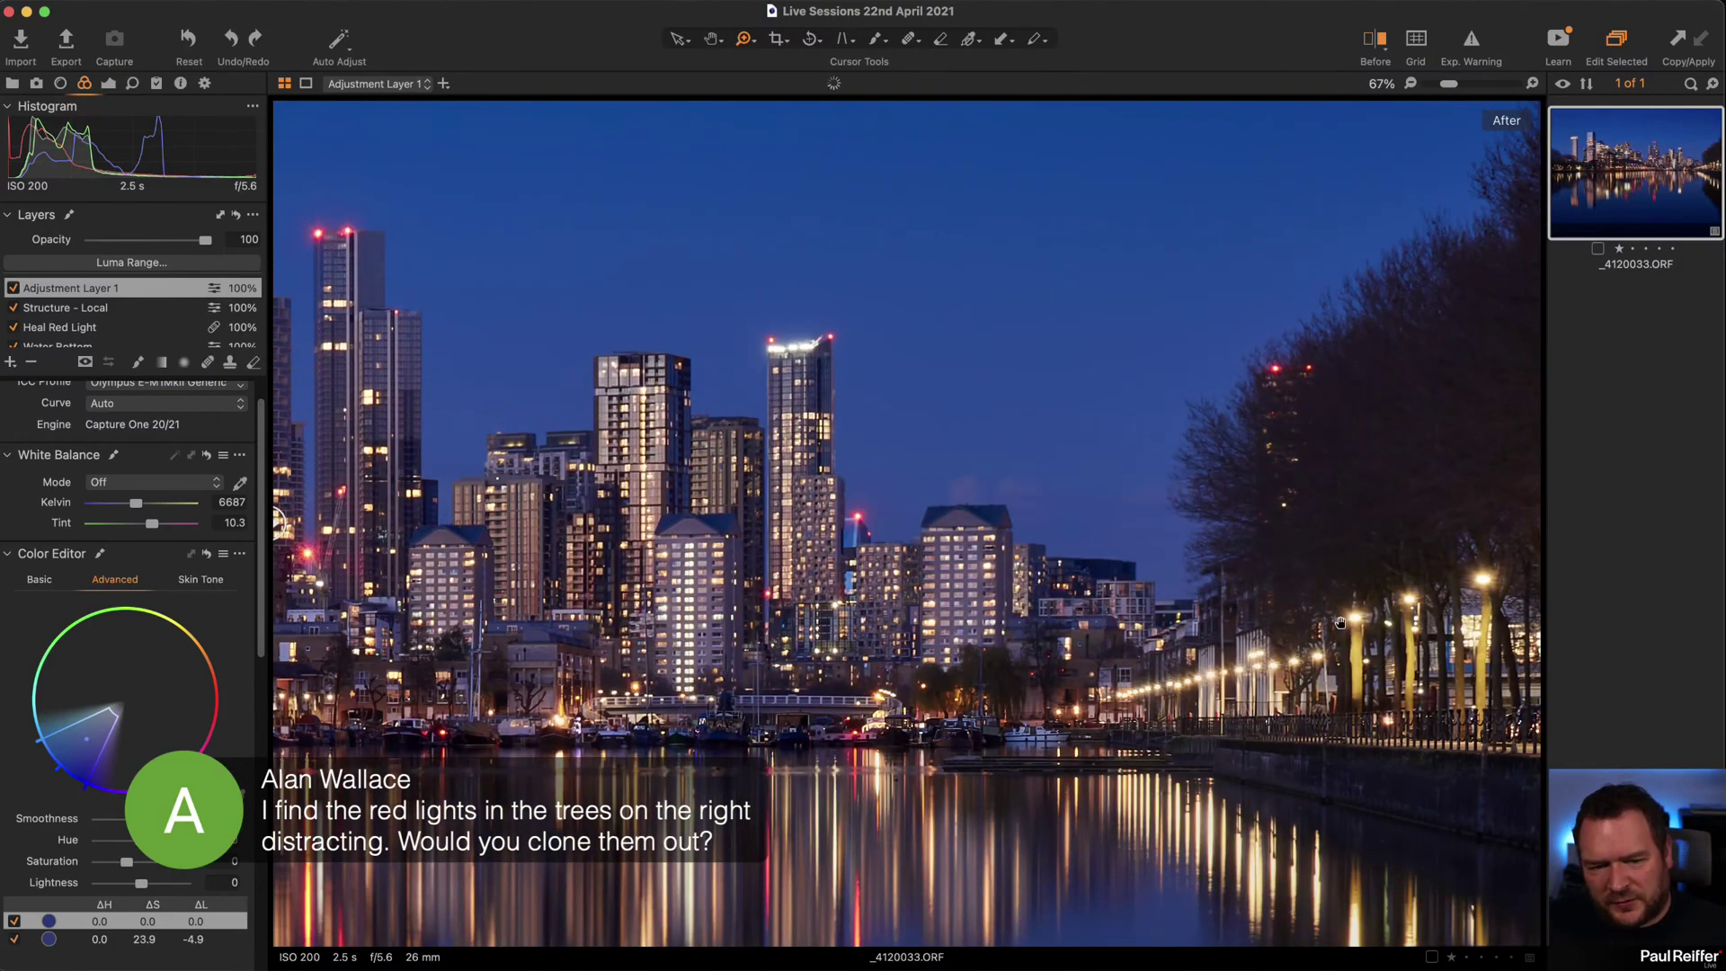
scroll(1337, 620, down, 10)
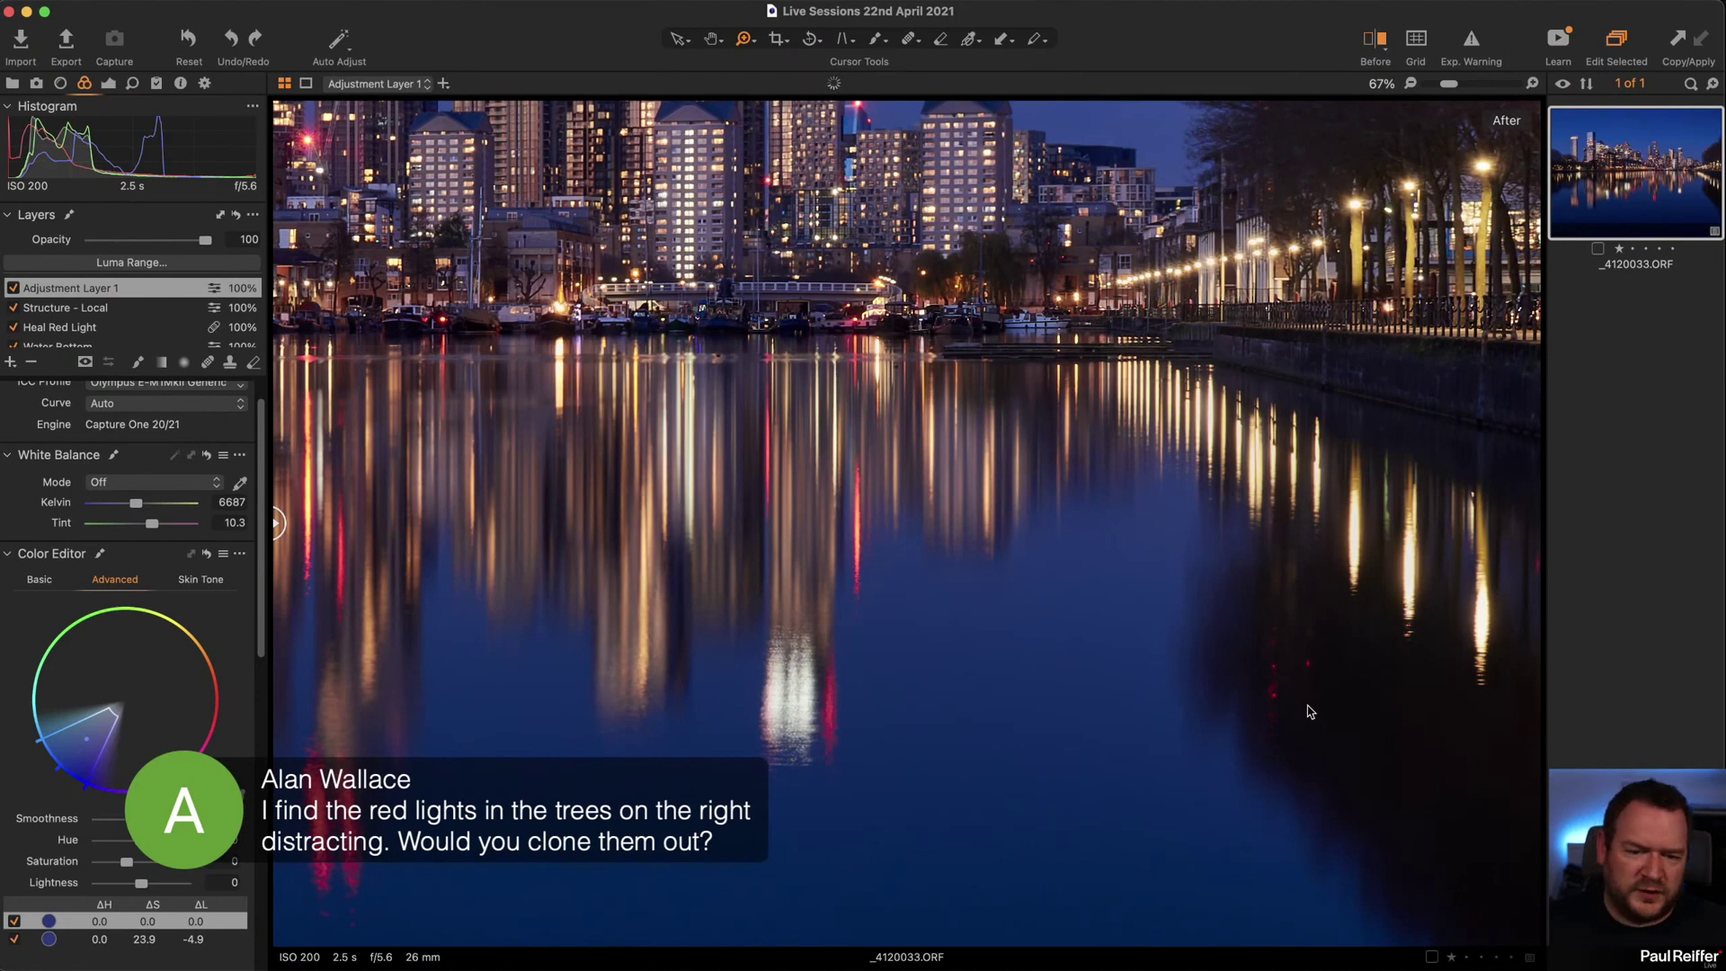
drag(1205, 528, 1232, 930)
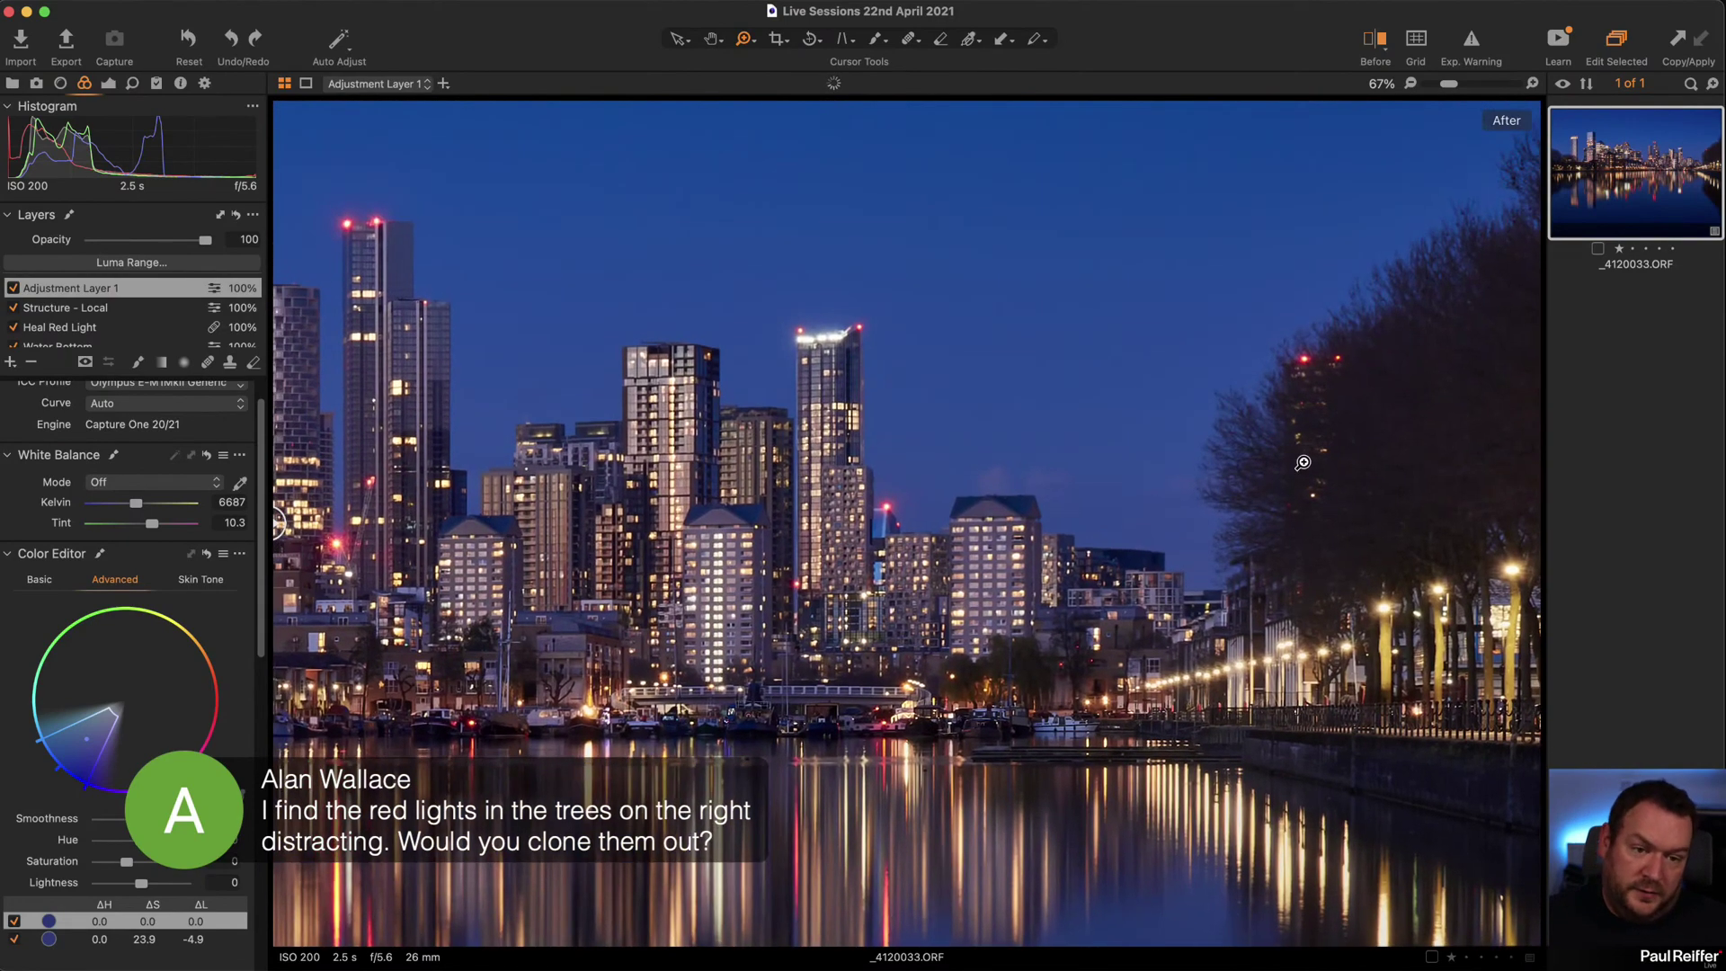
On the Heal Red Light layer, heal the two red lights on top of the tower behind the trees.
click(119, 327)
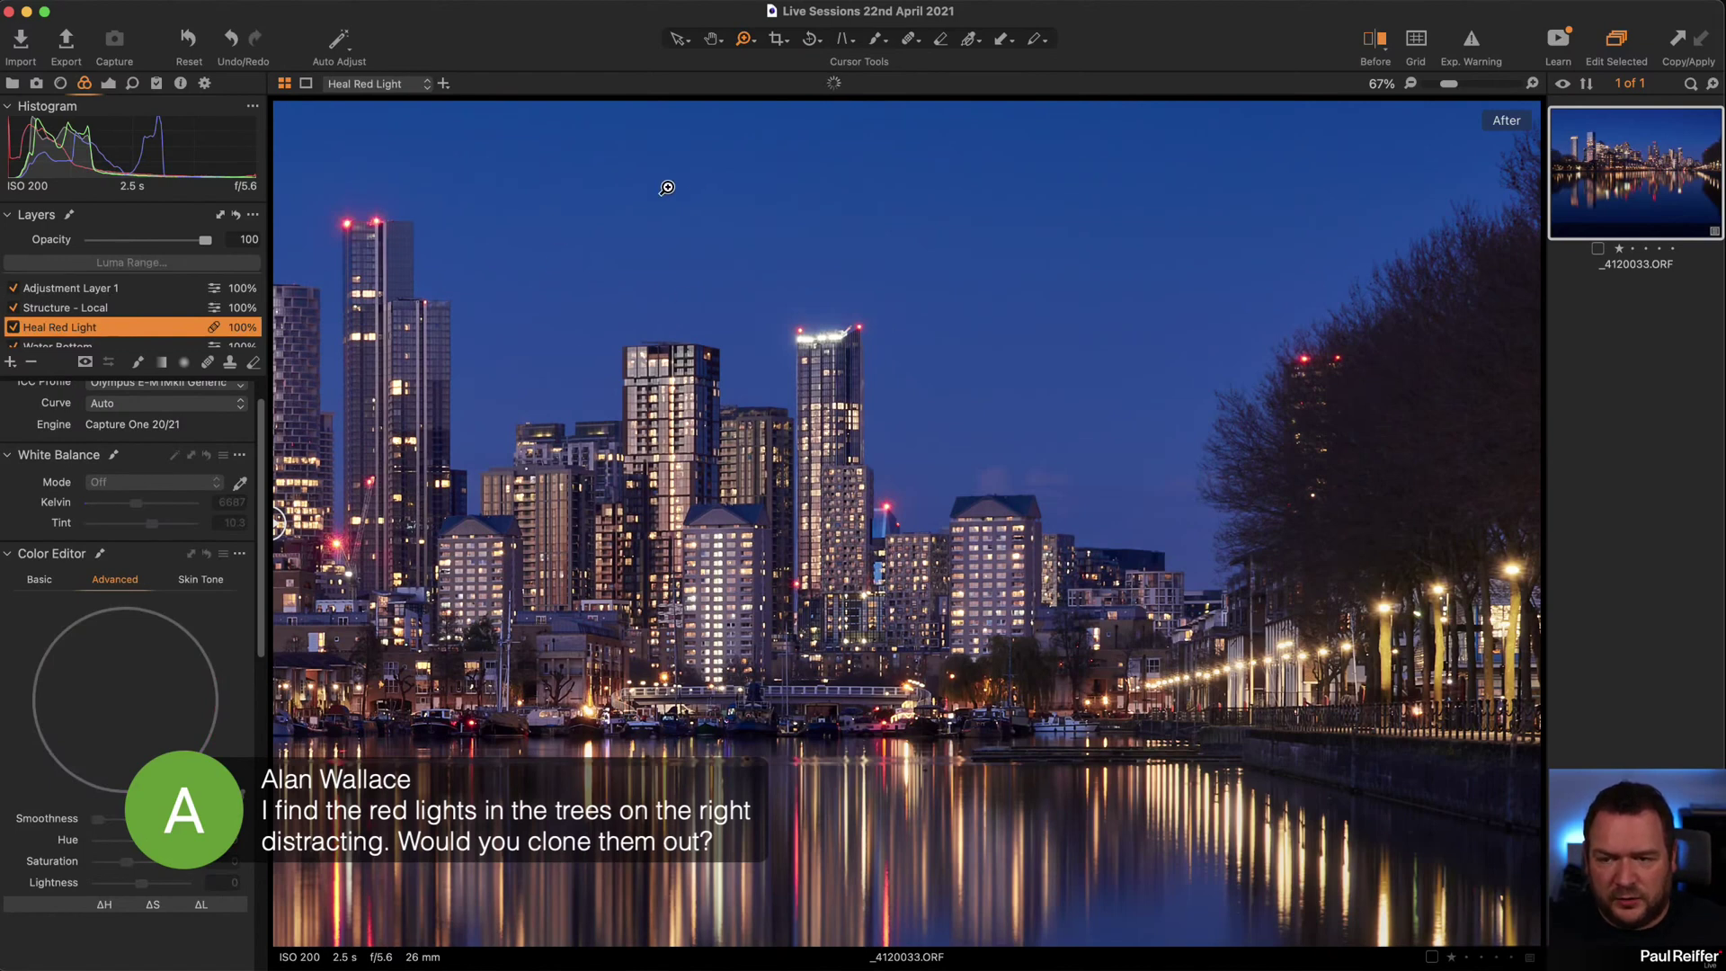
key(q)
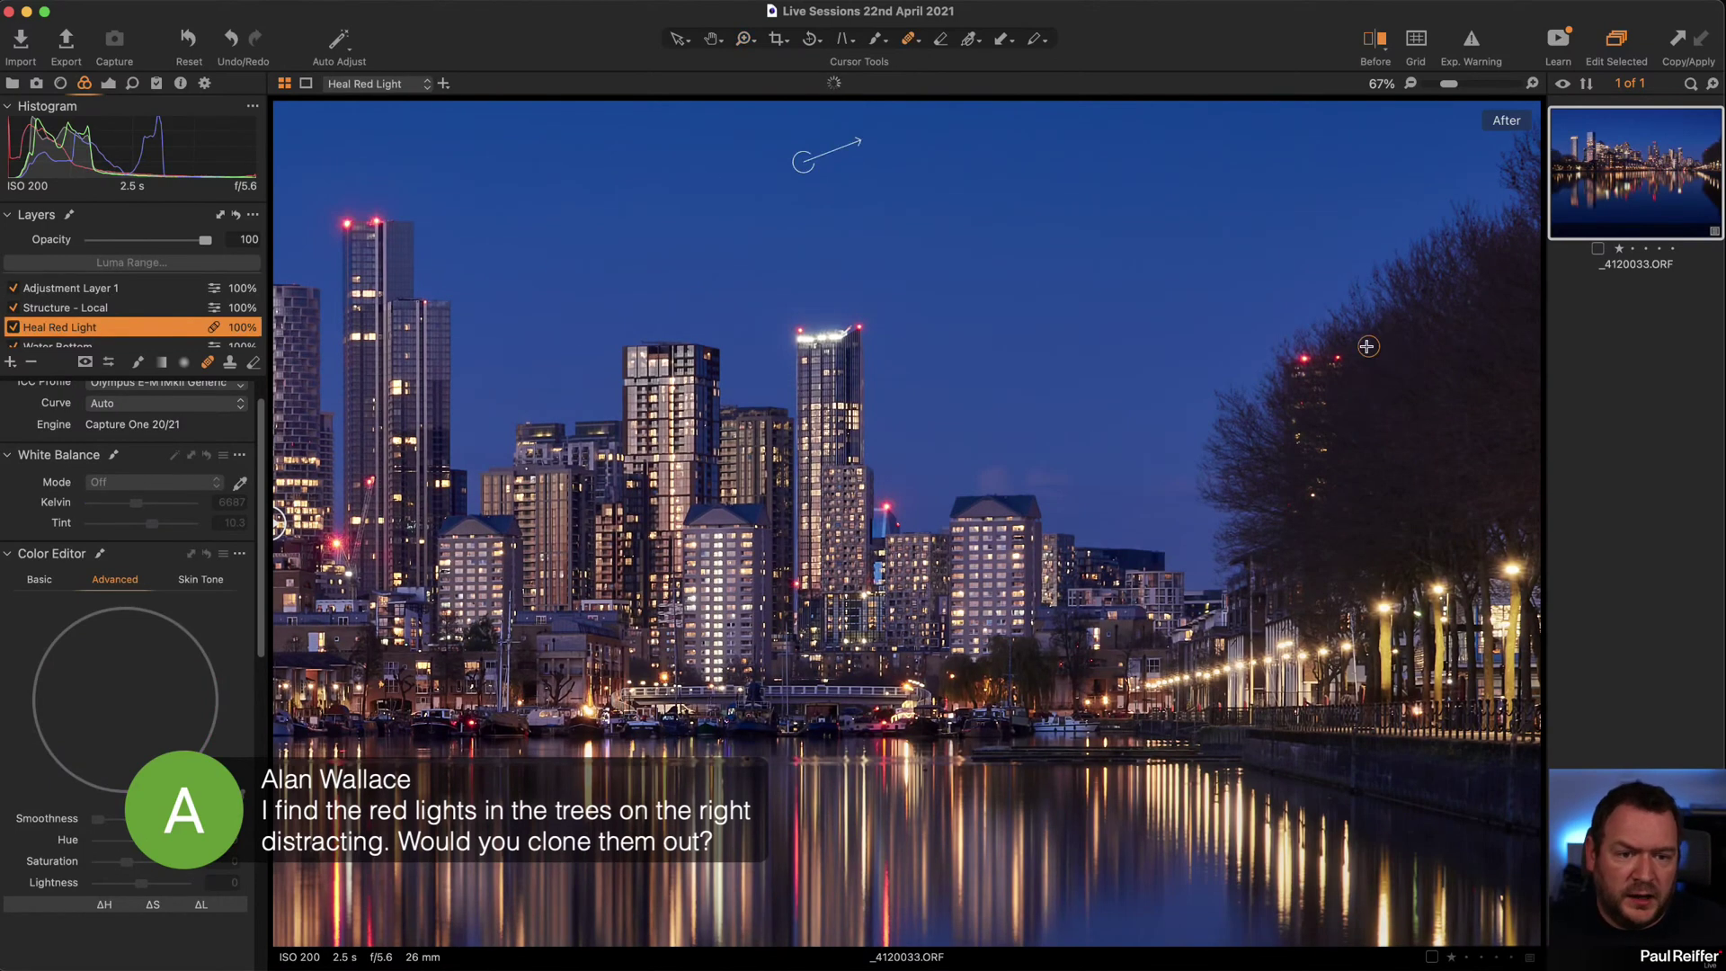
click(1338, 357)
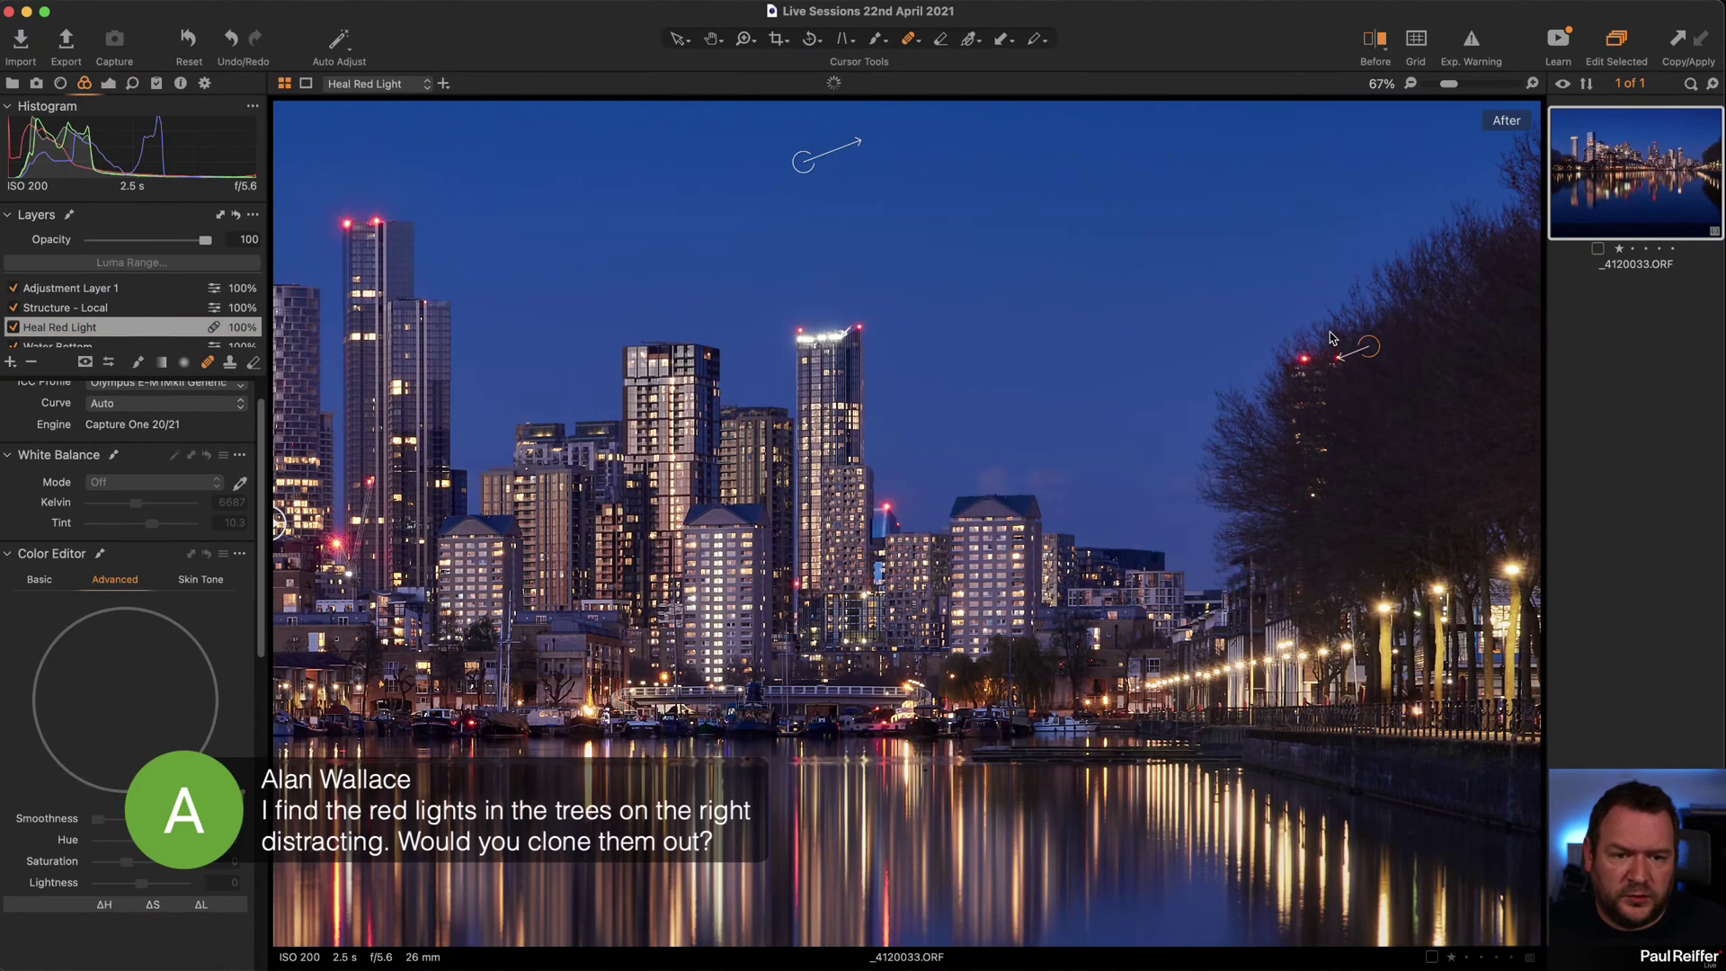
click(1303, 356)
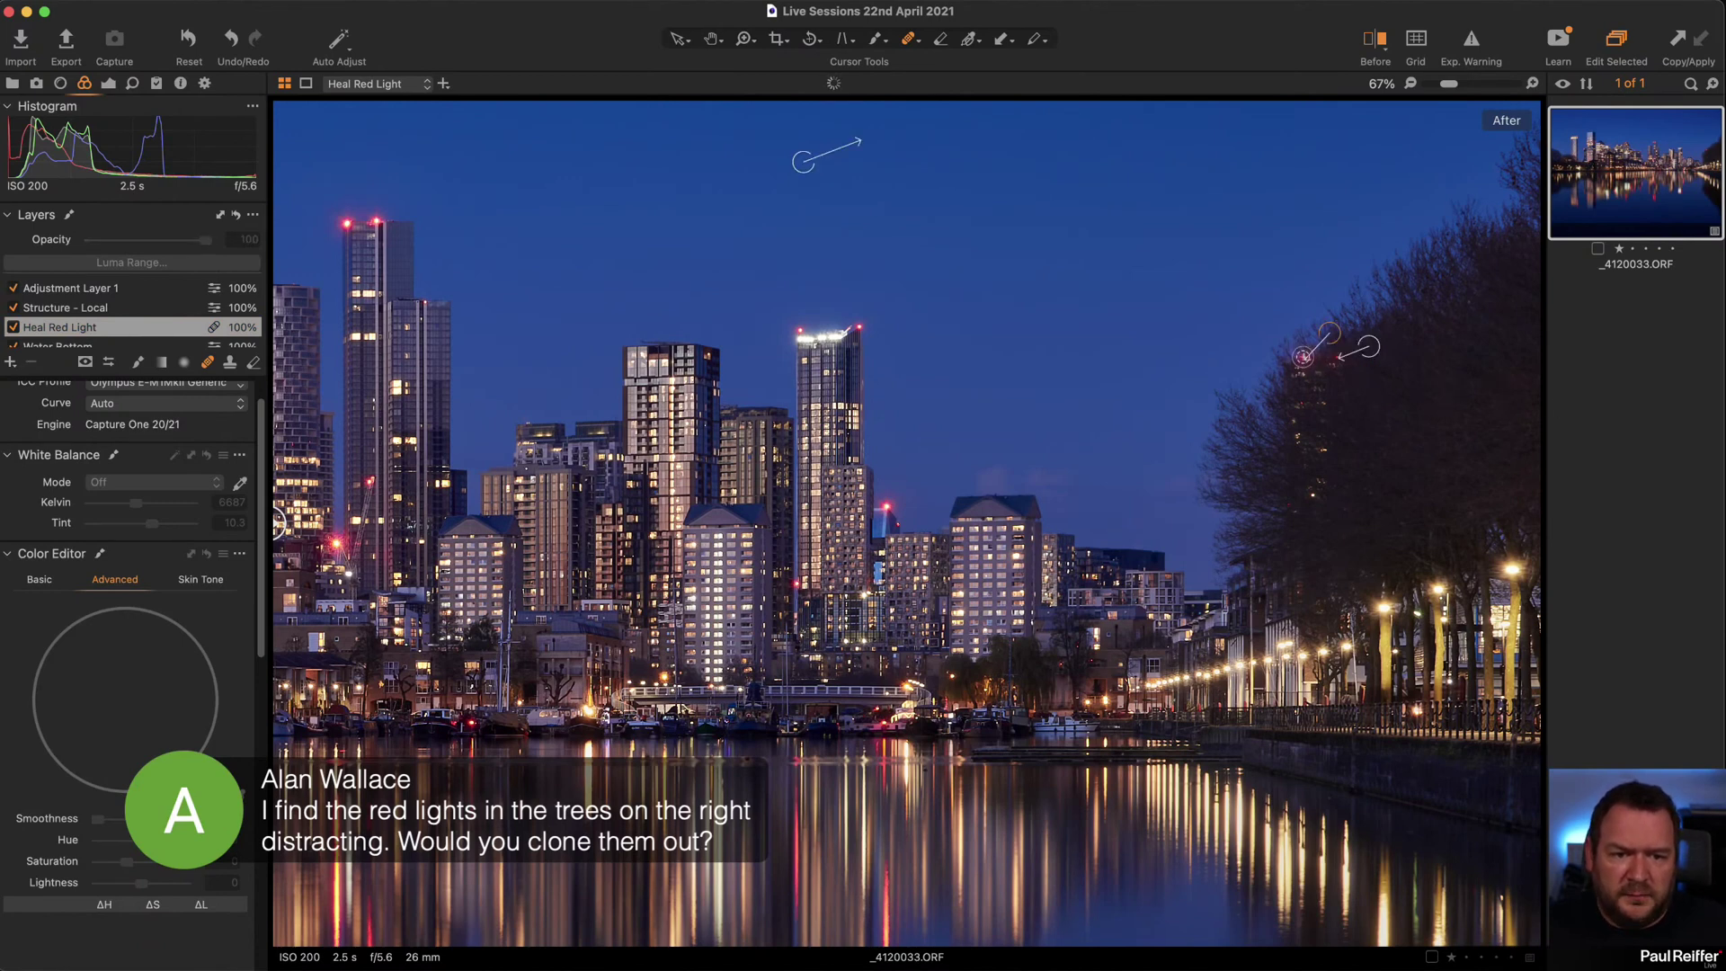
Heal the red light reflections in the dark water below the trees, sampling from the clean dark water beside them.
scroll(1385, 760, down, 5)
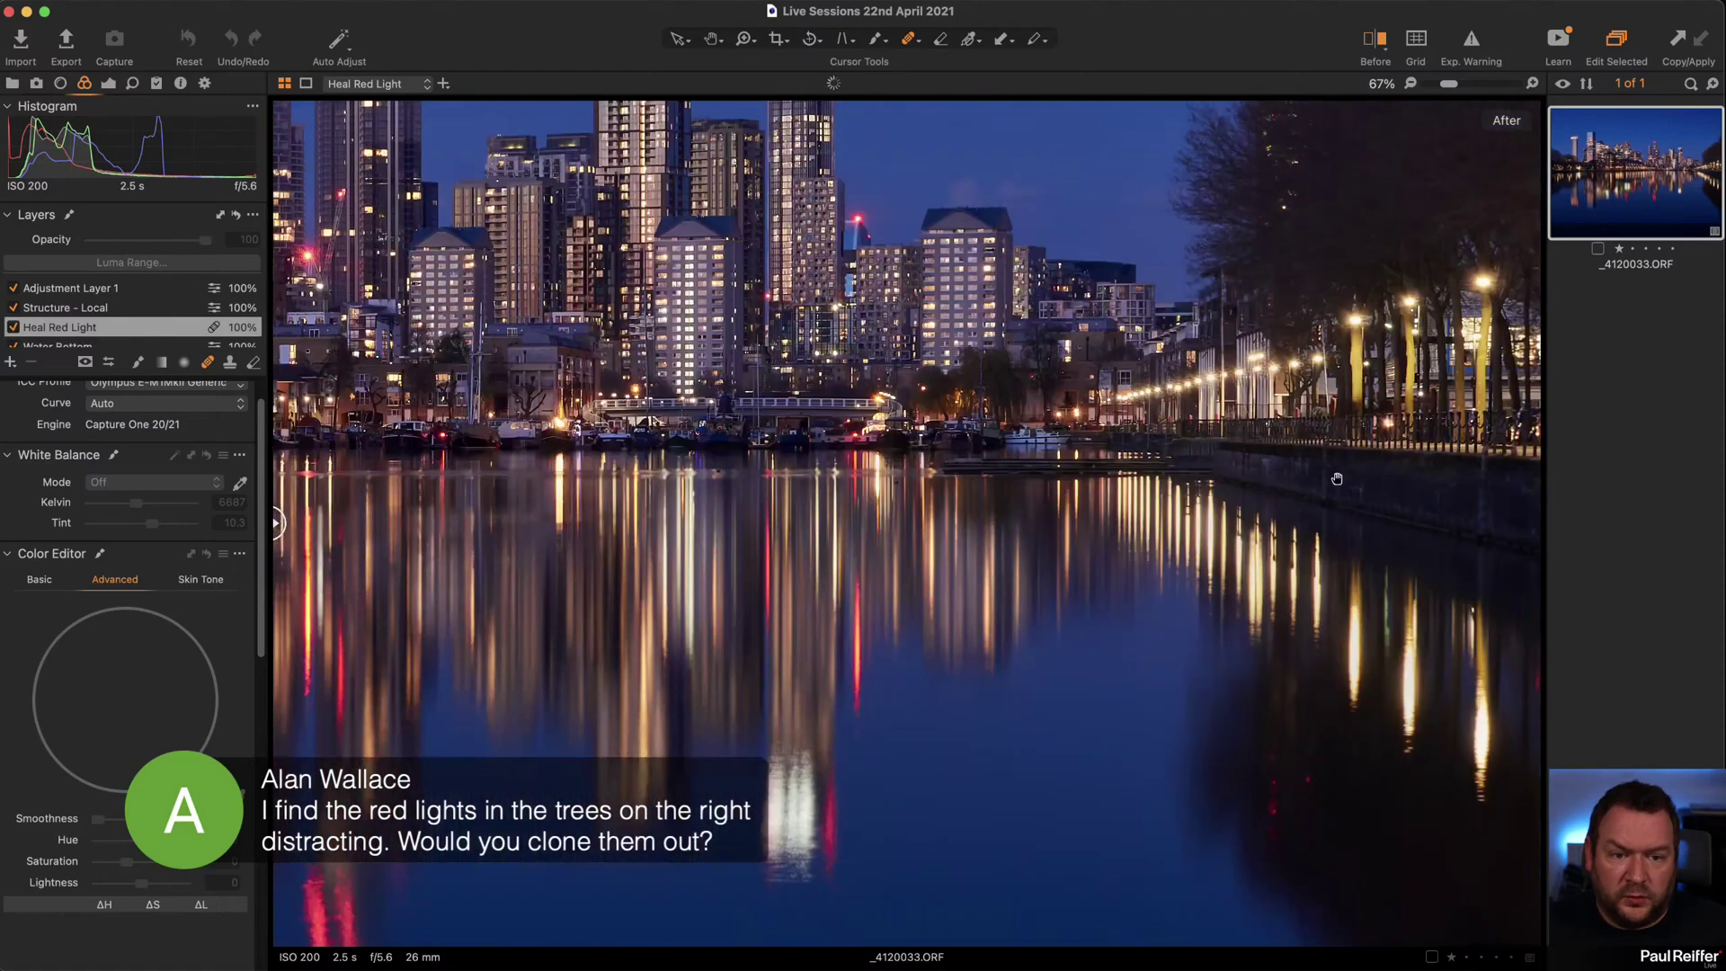
click(1308, 776)
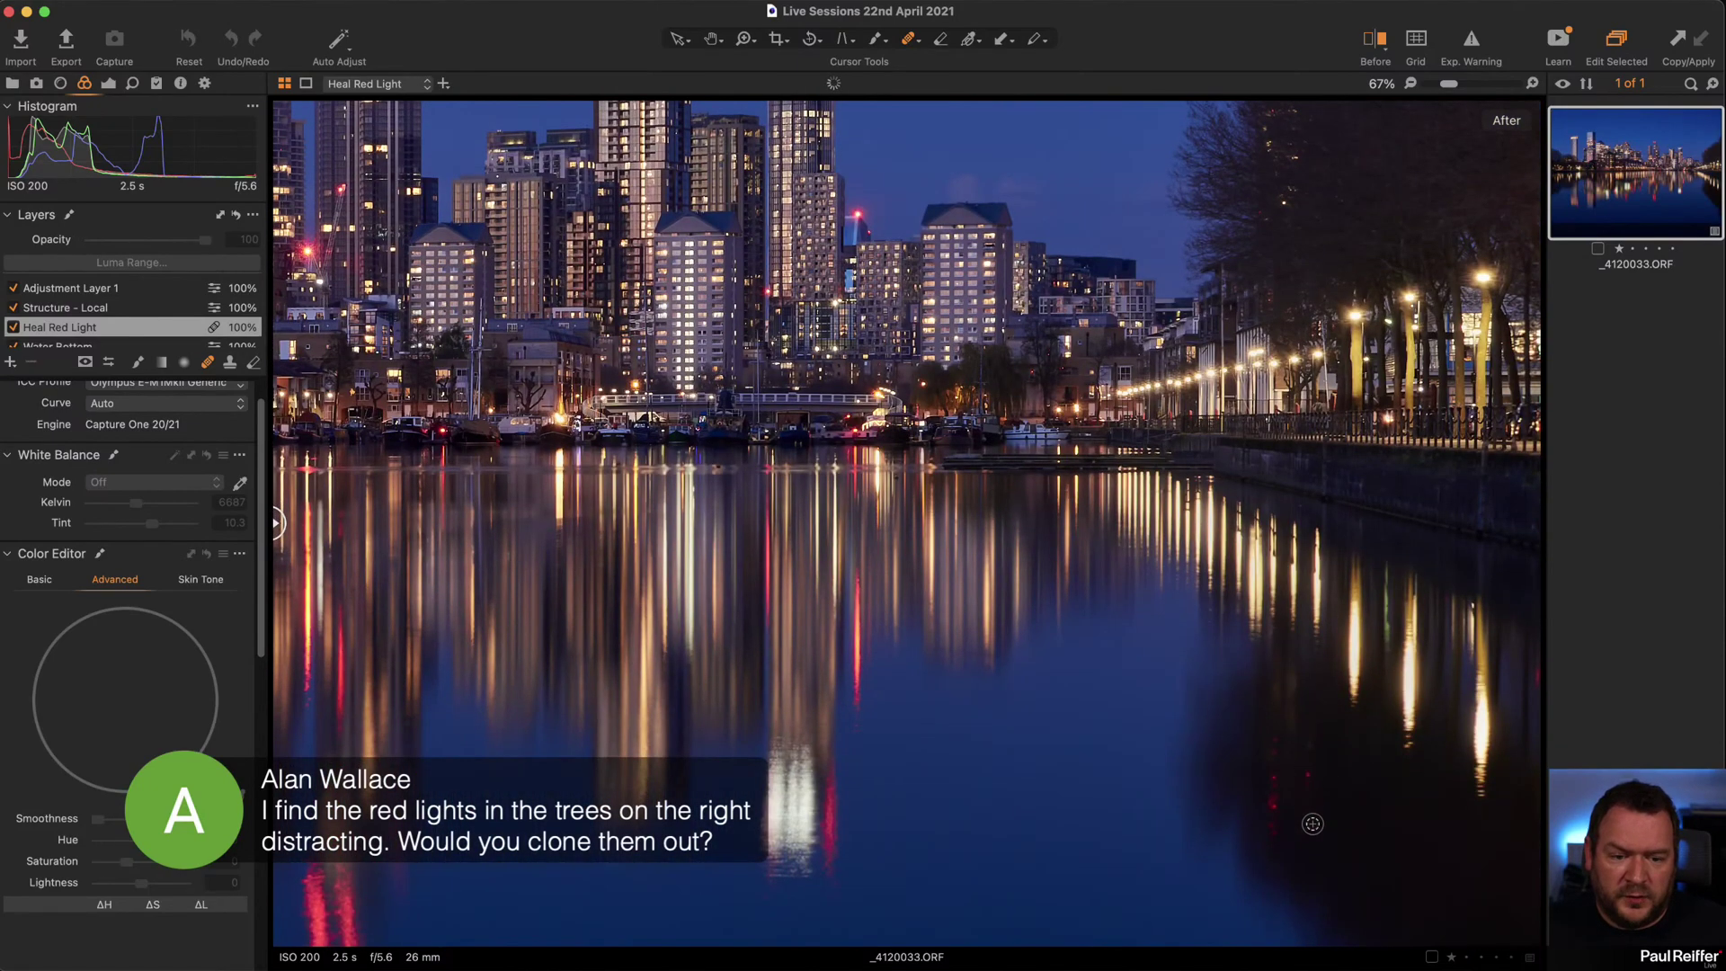
click(1276, 777)
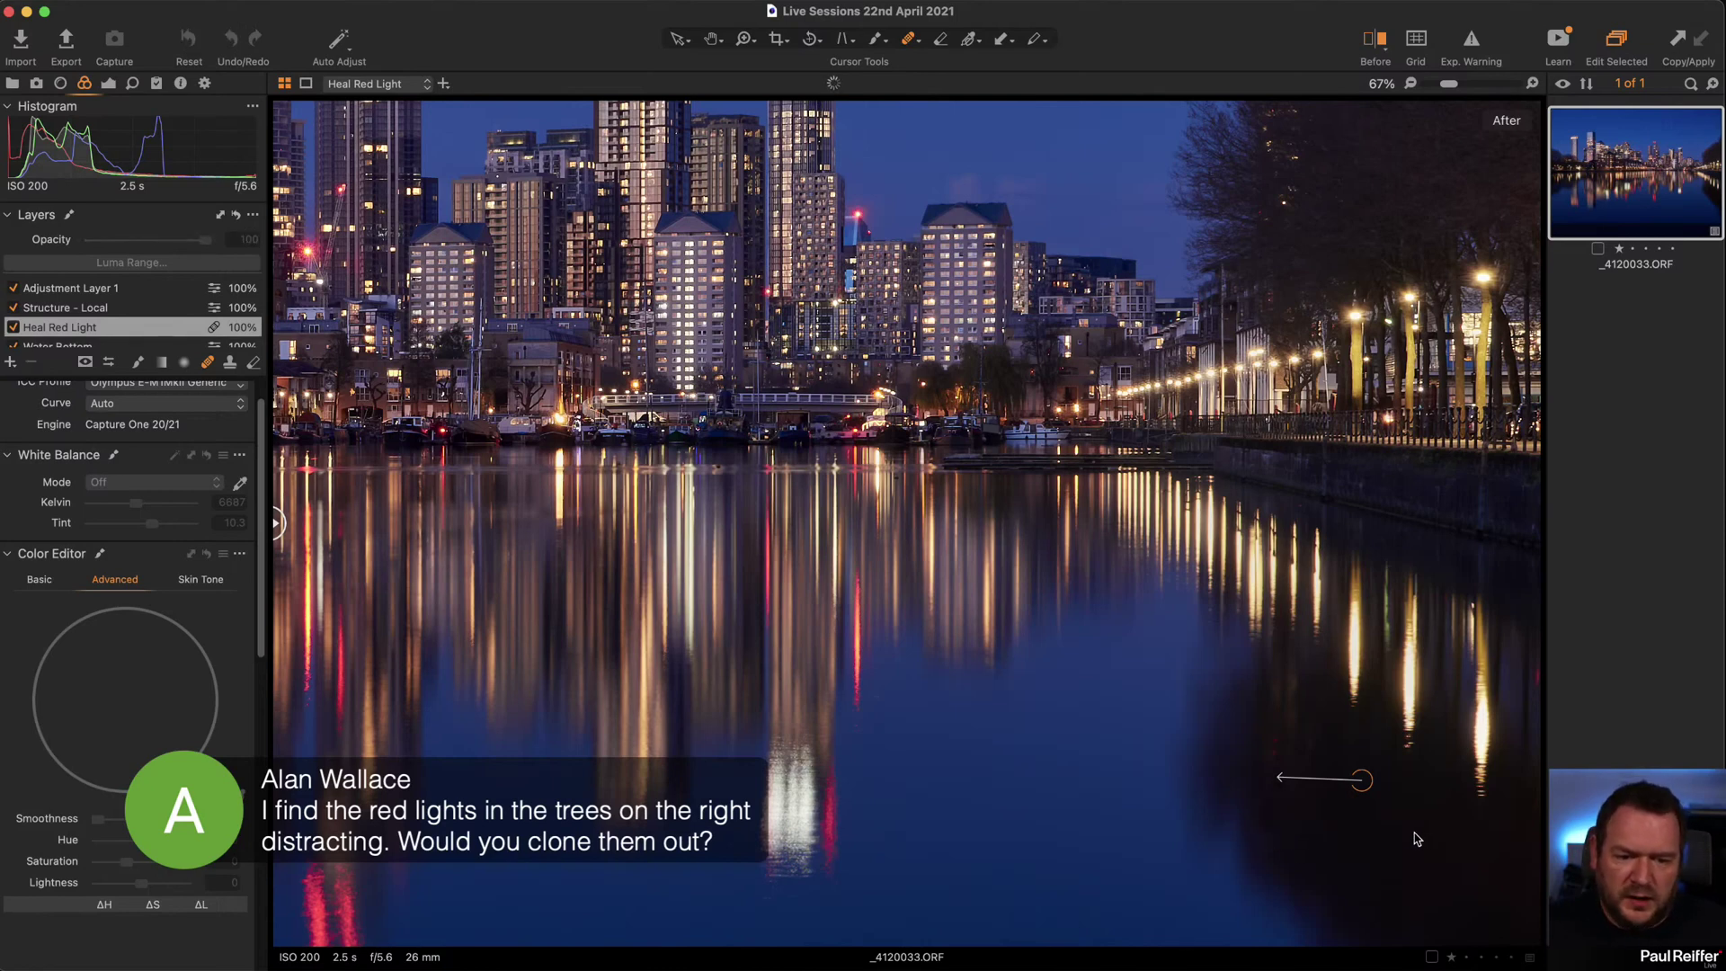
drag(1369, 782, 1402, 802)
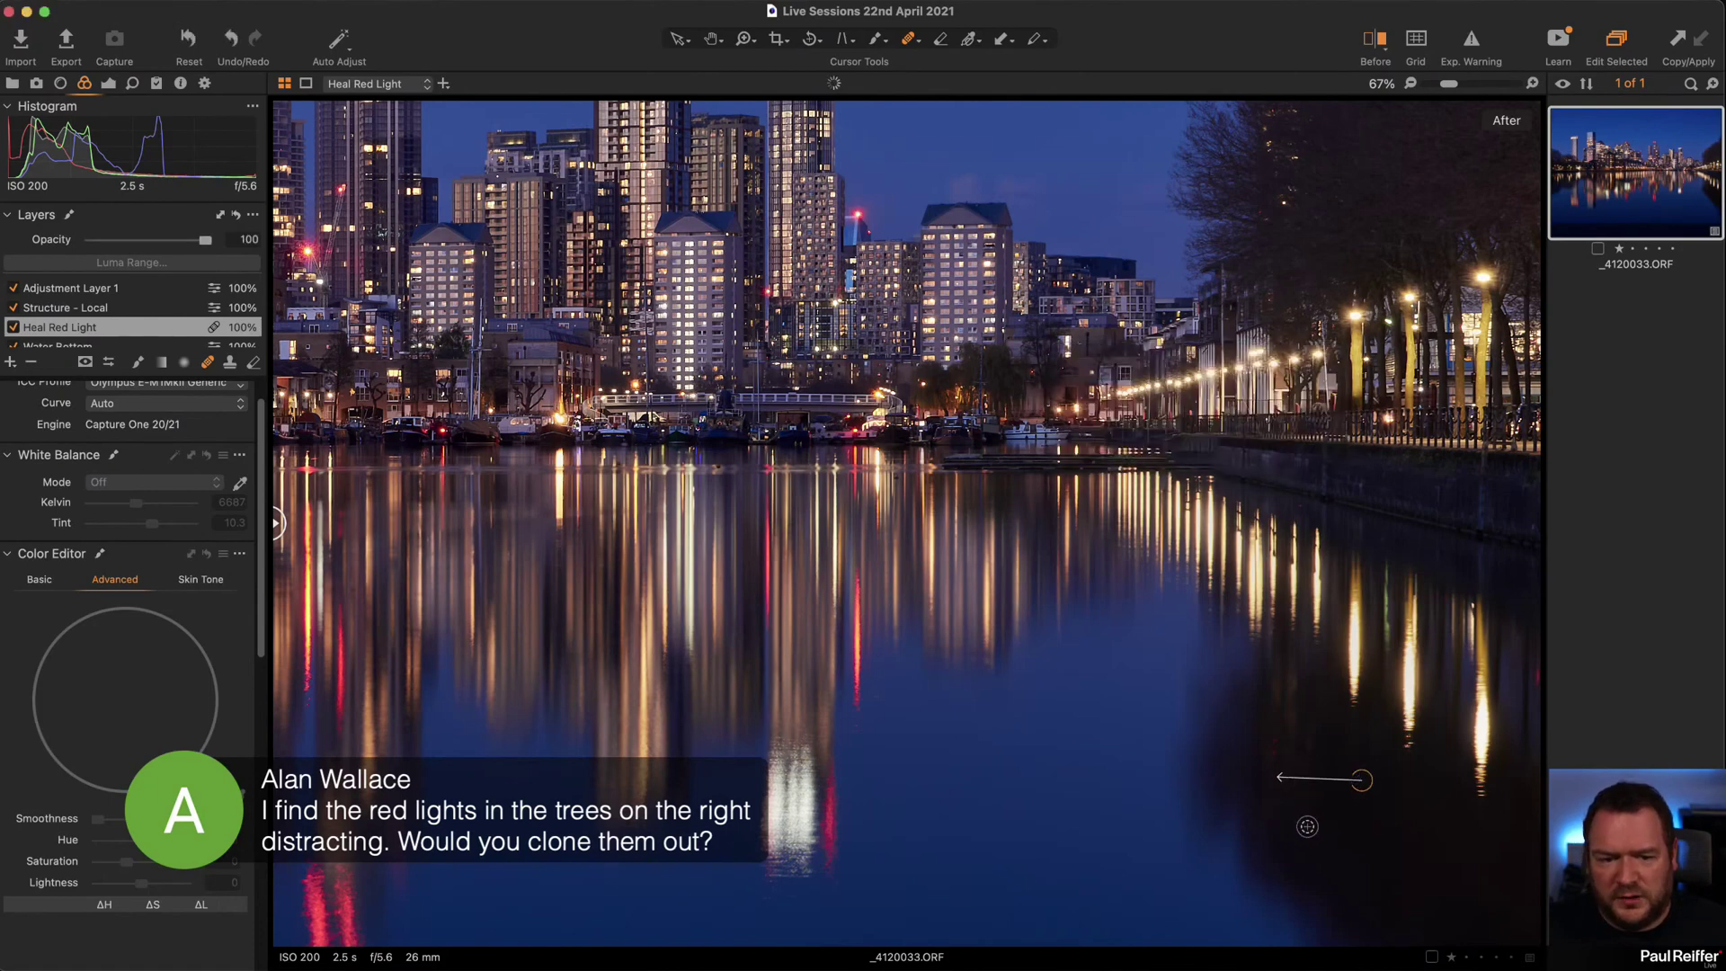
Inspect the healed spots on the tower behind the trees at high magnification, and return to the full image.
key(z)
alt+click(1240, 564)
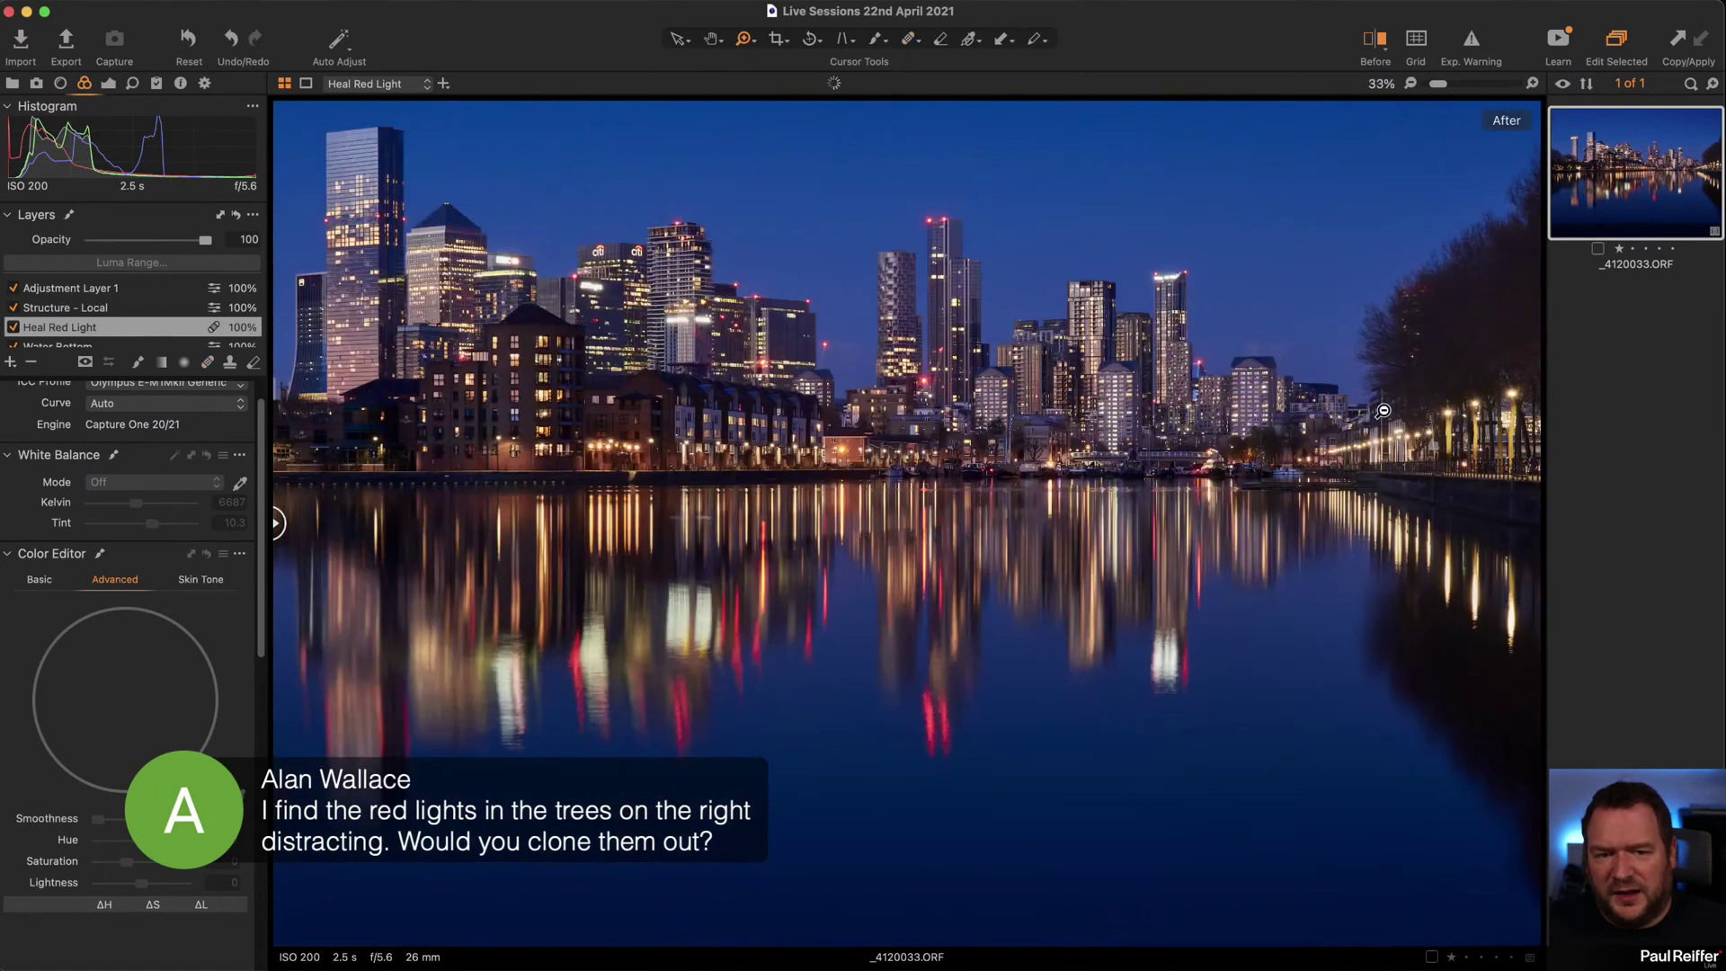
drag(1344, 254, 1427, 360)
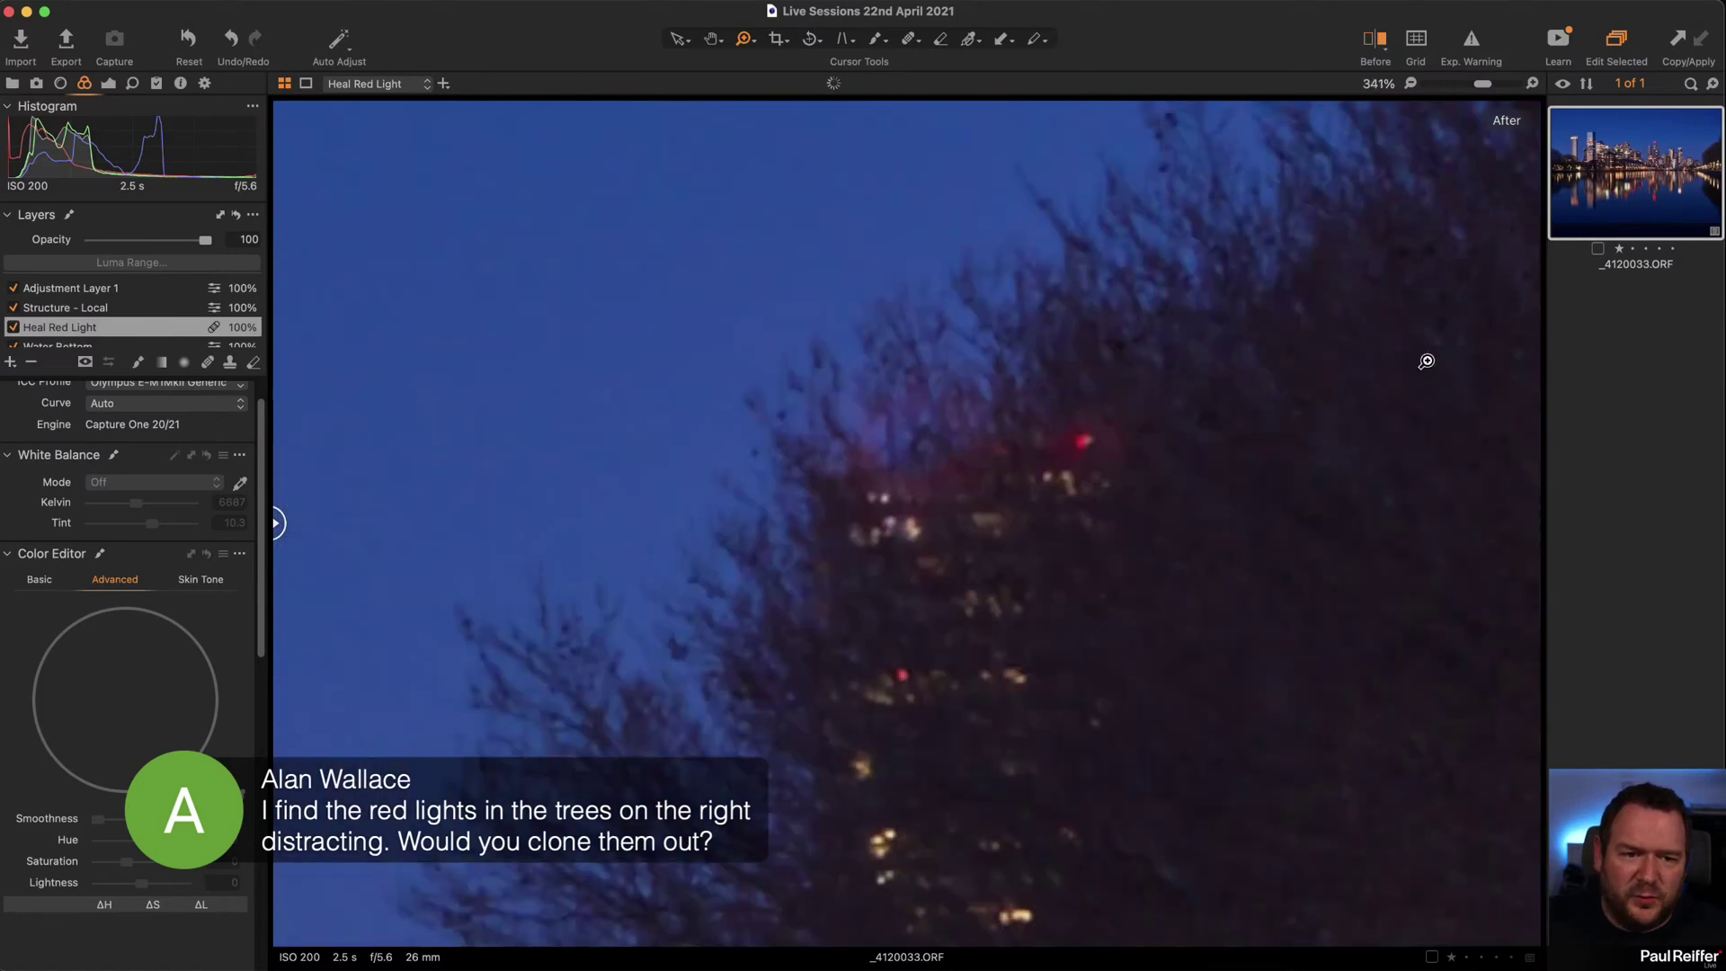
alt+click(1112, 451)
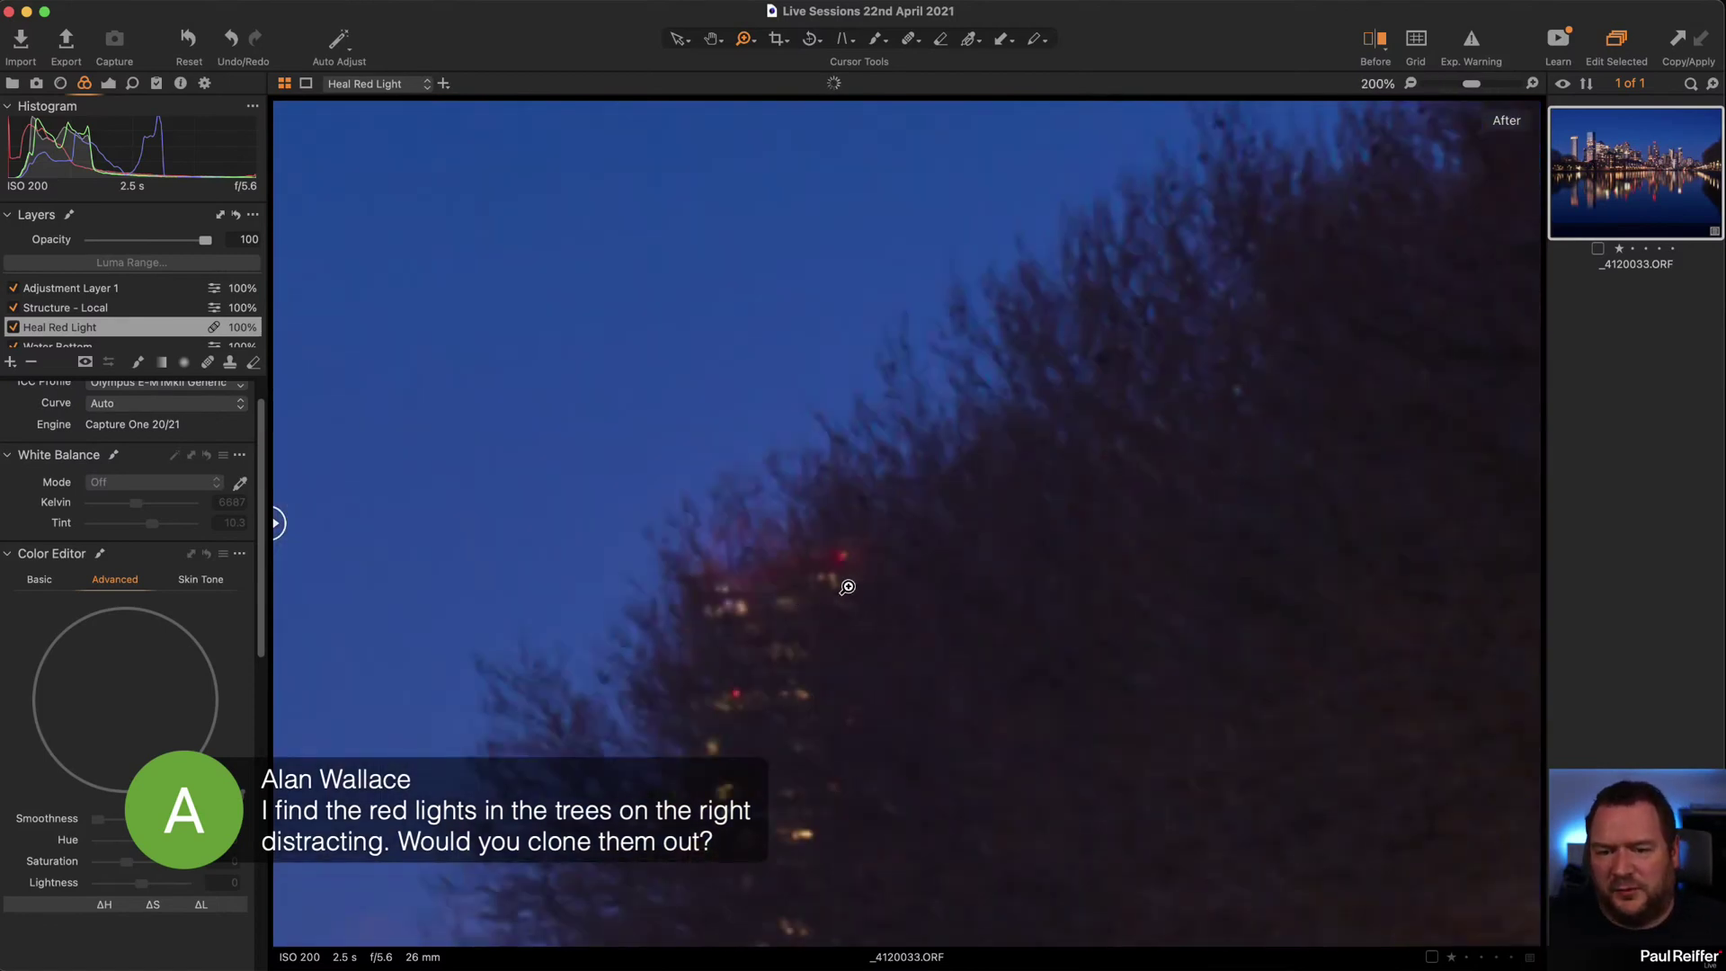
alt+click(855, 587)
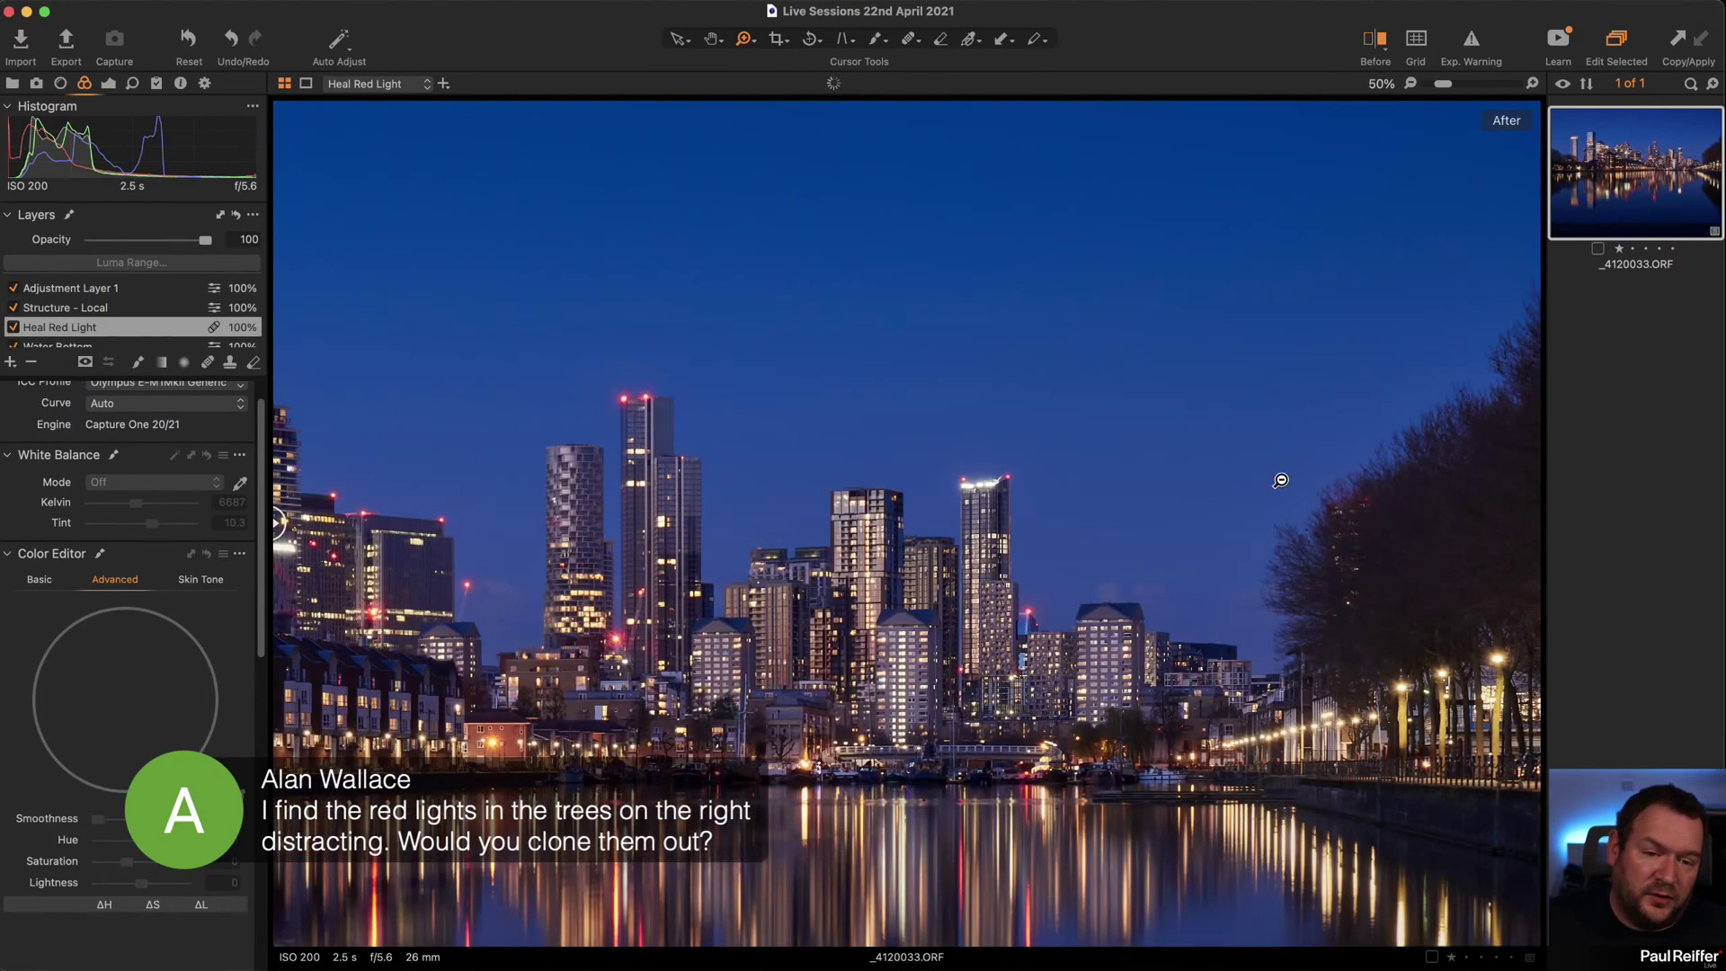
alt+click(1280, 480)
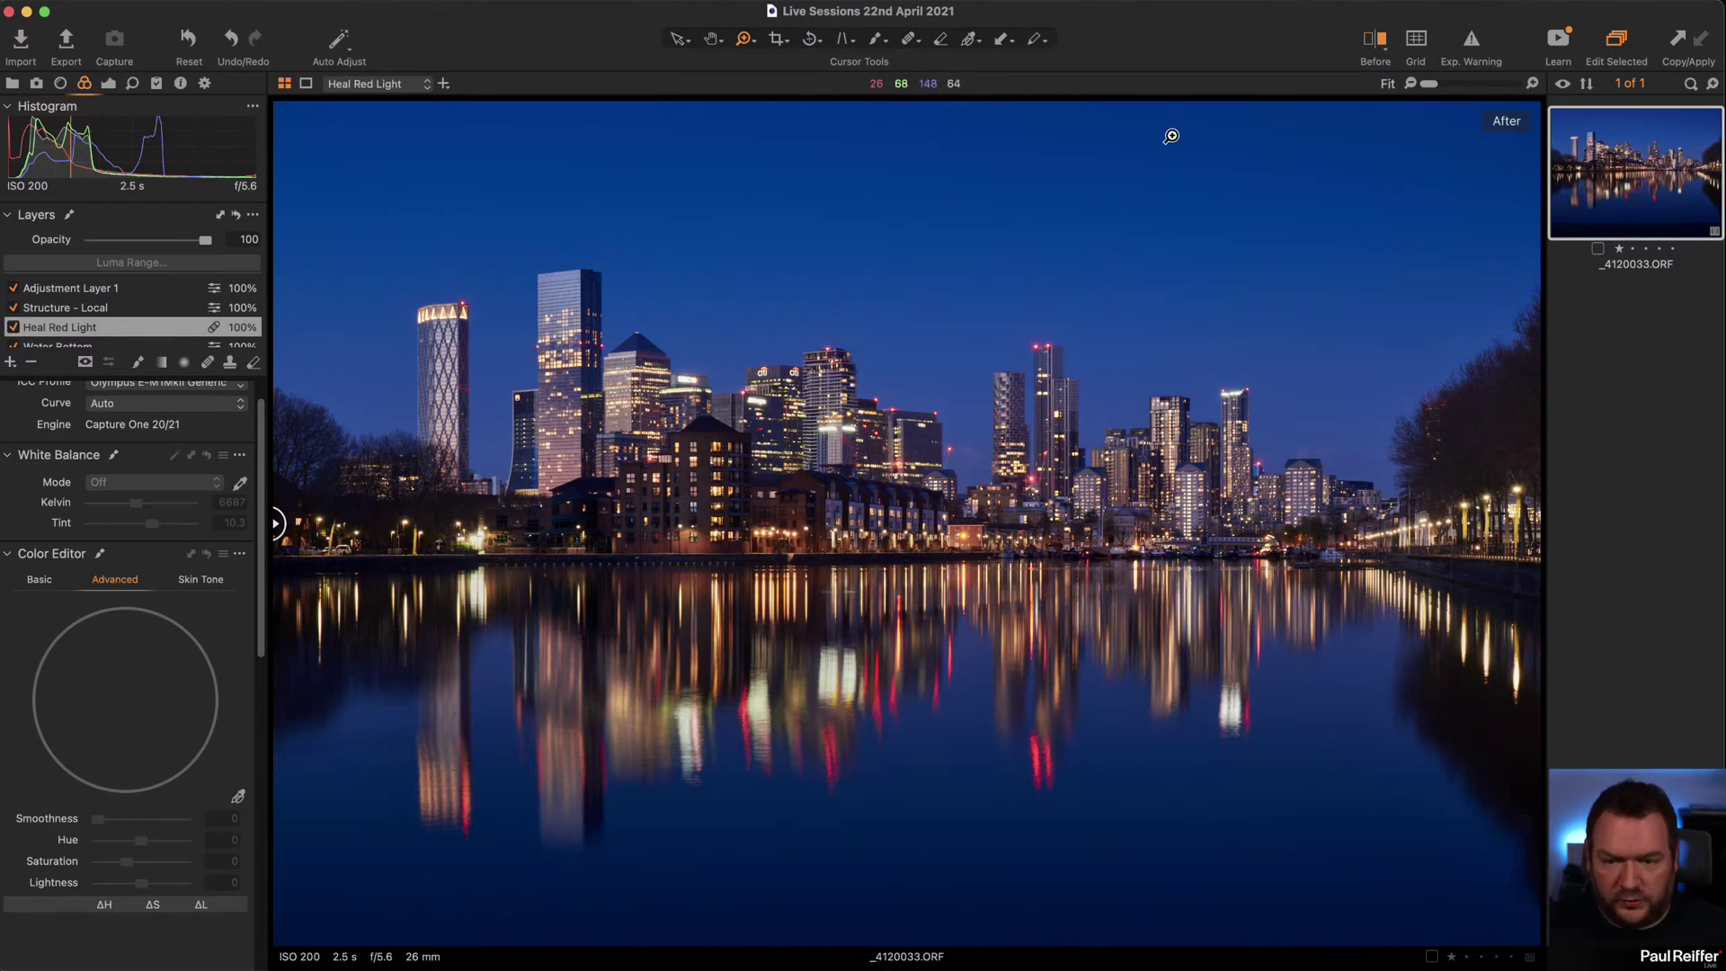
Restart the split before/after view and move the divider across the photo to show the original version.
click(1382, 43)
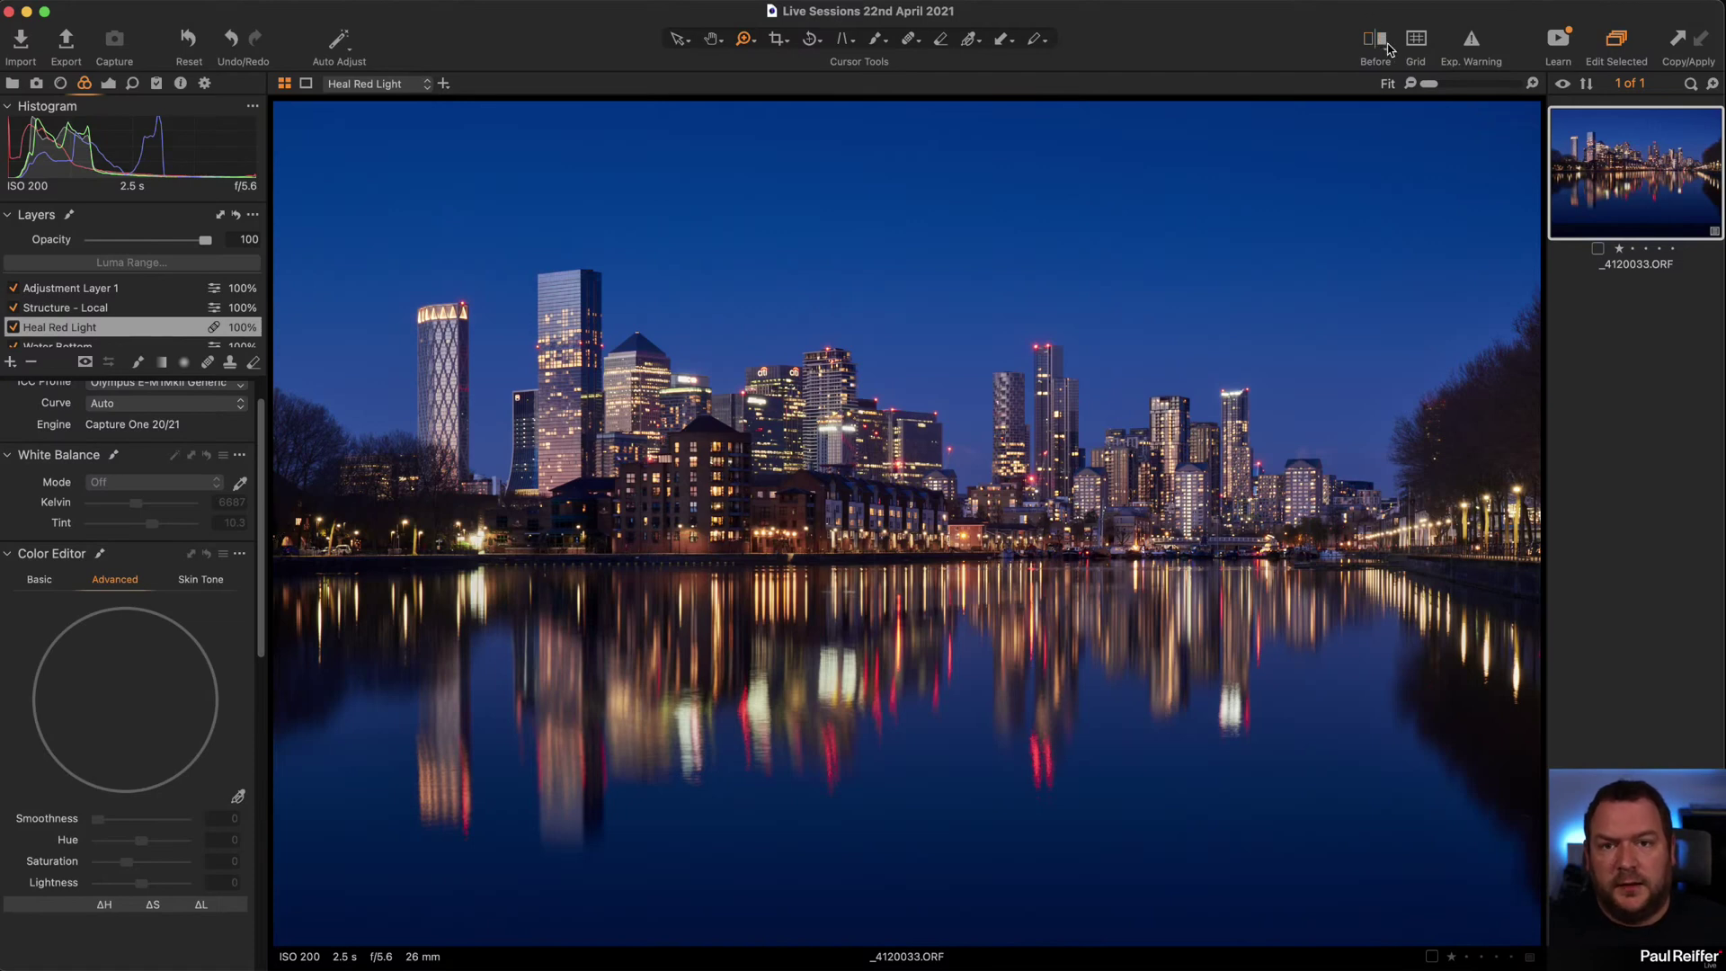
click(1386, 47)
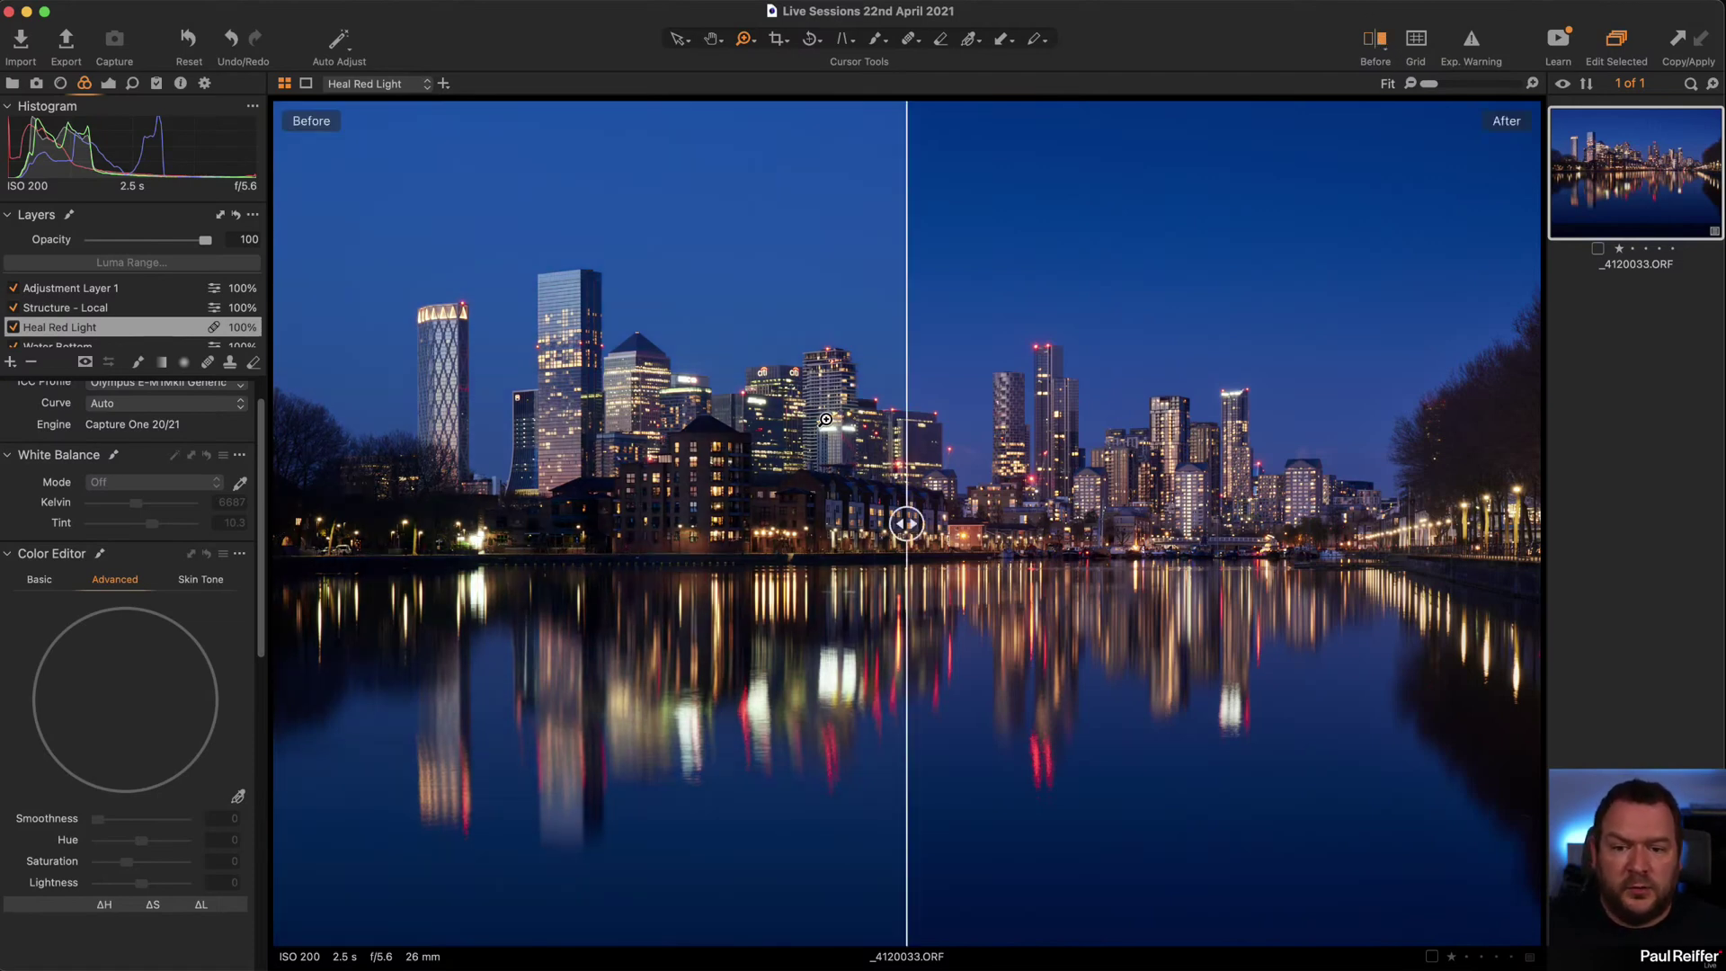
drag(906, 523, 1571, 617)
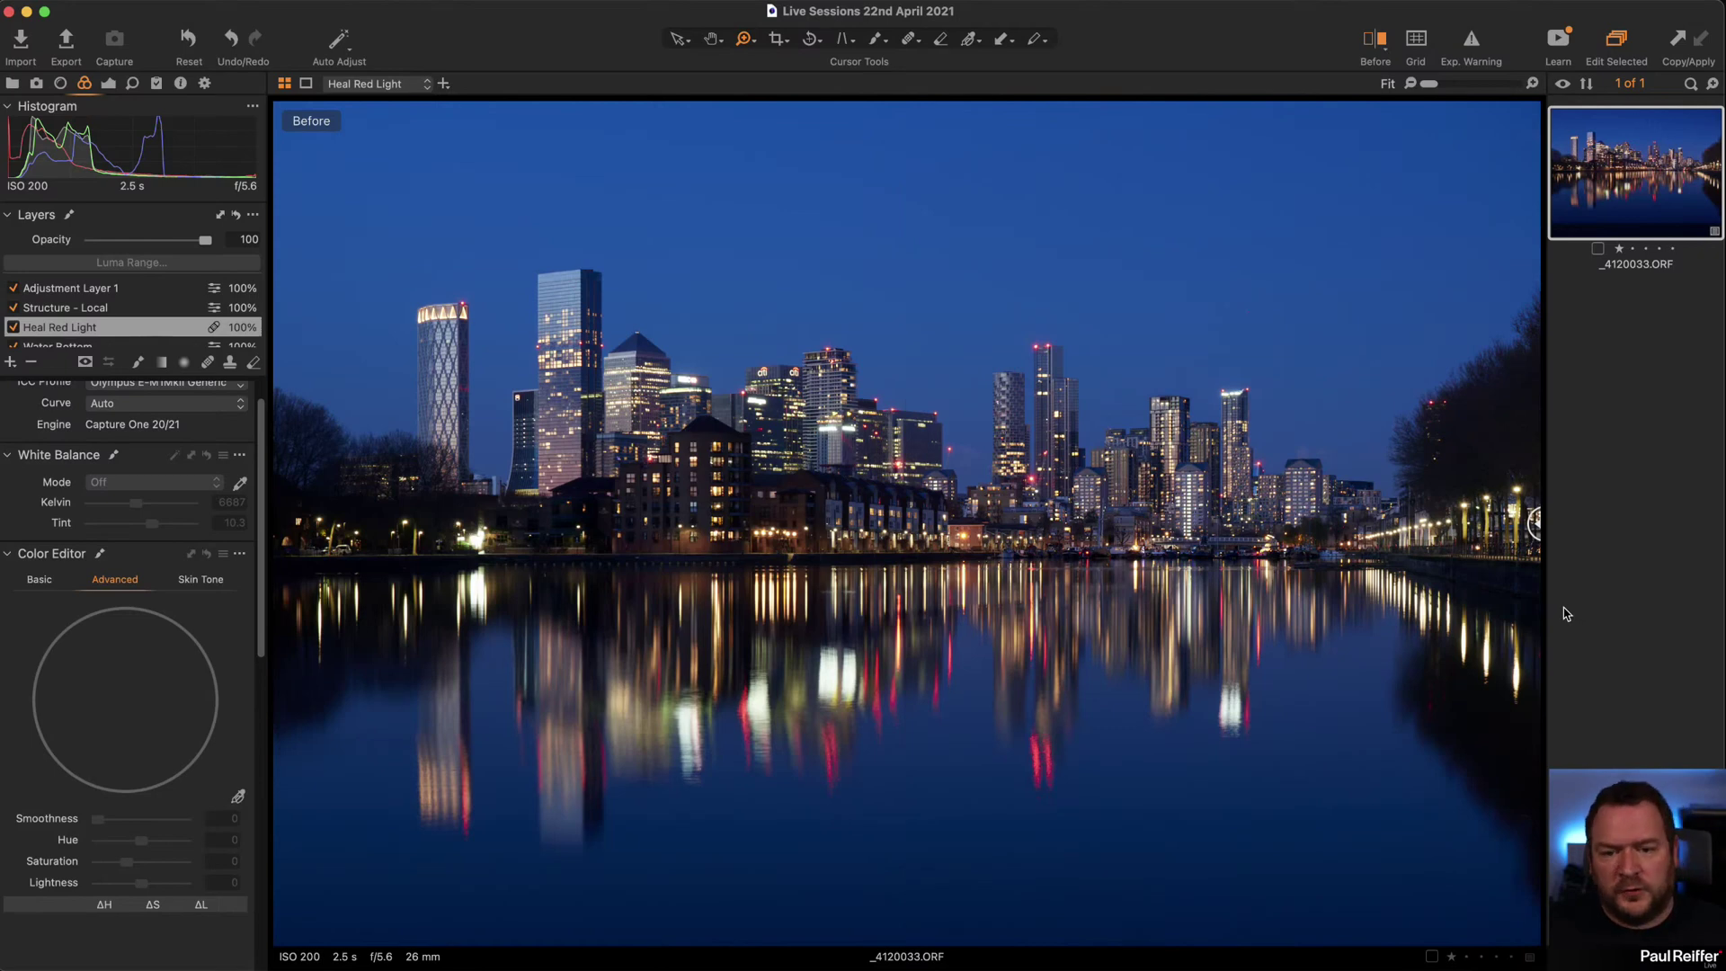
Compare the before and after versions across the full image using the split comparison.
drag(1535, 523, 16, 589)
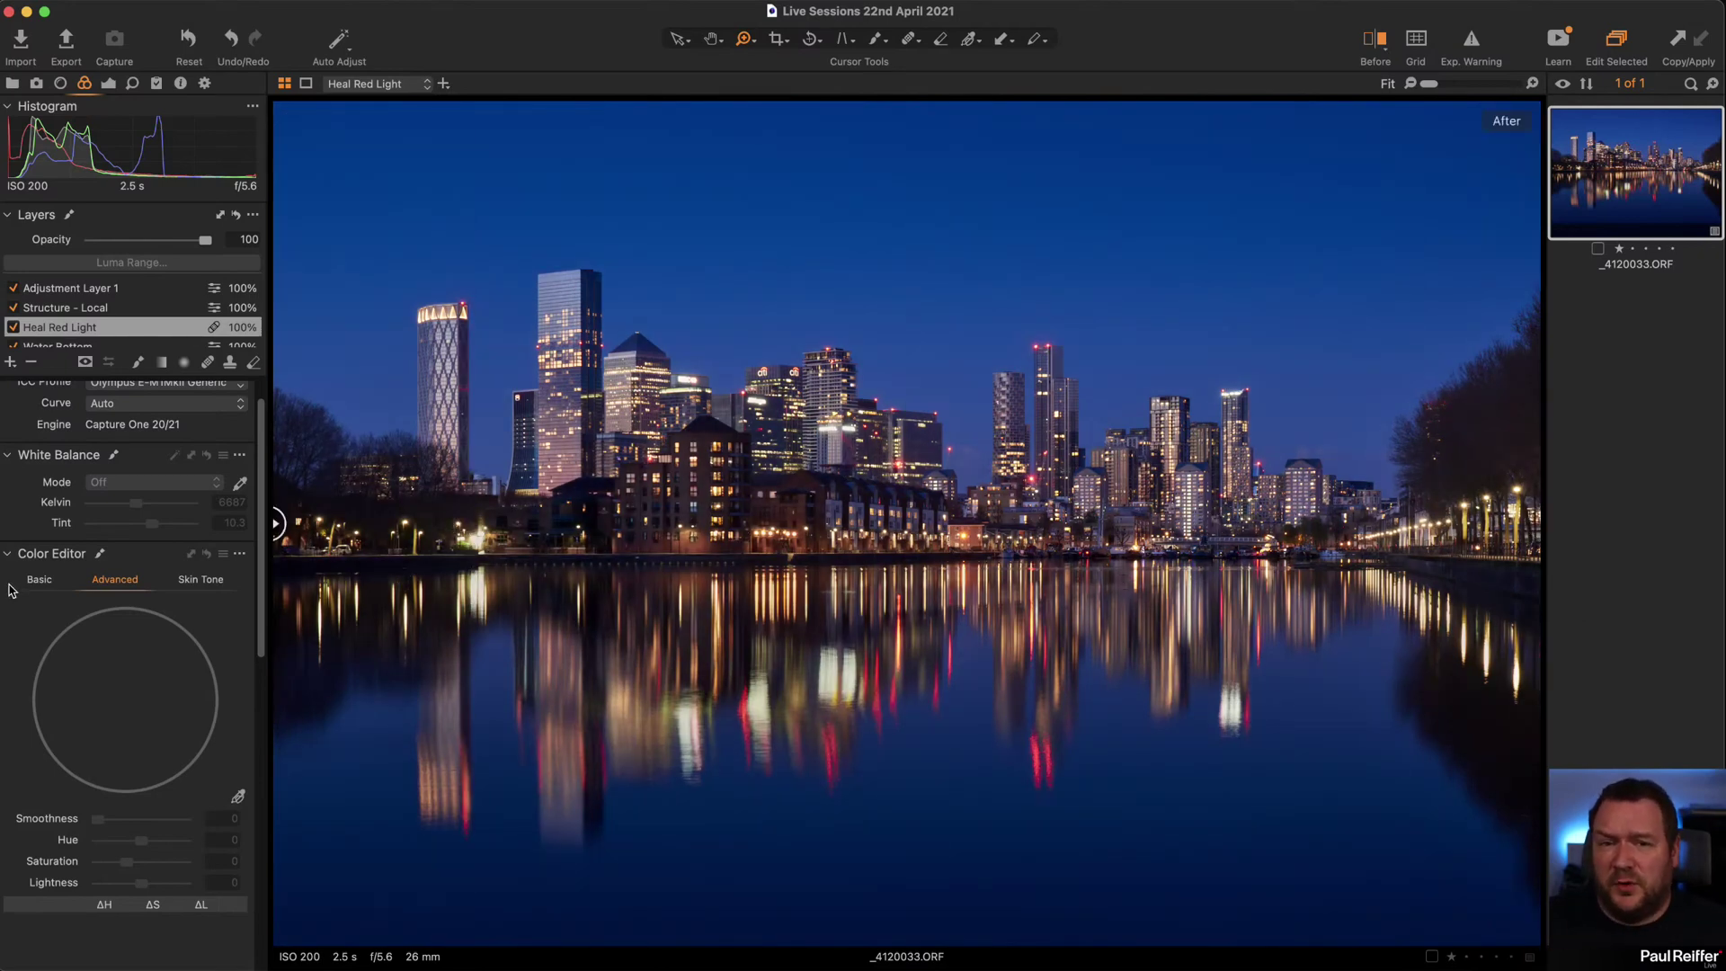
drag(11, 590, 199, 649)
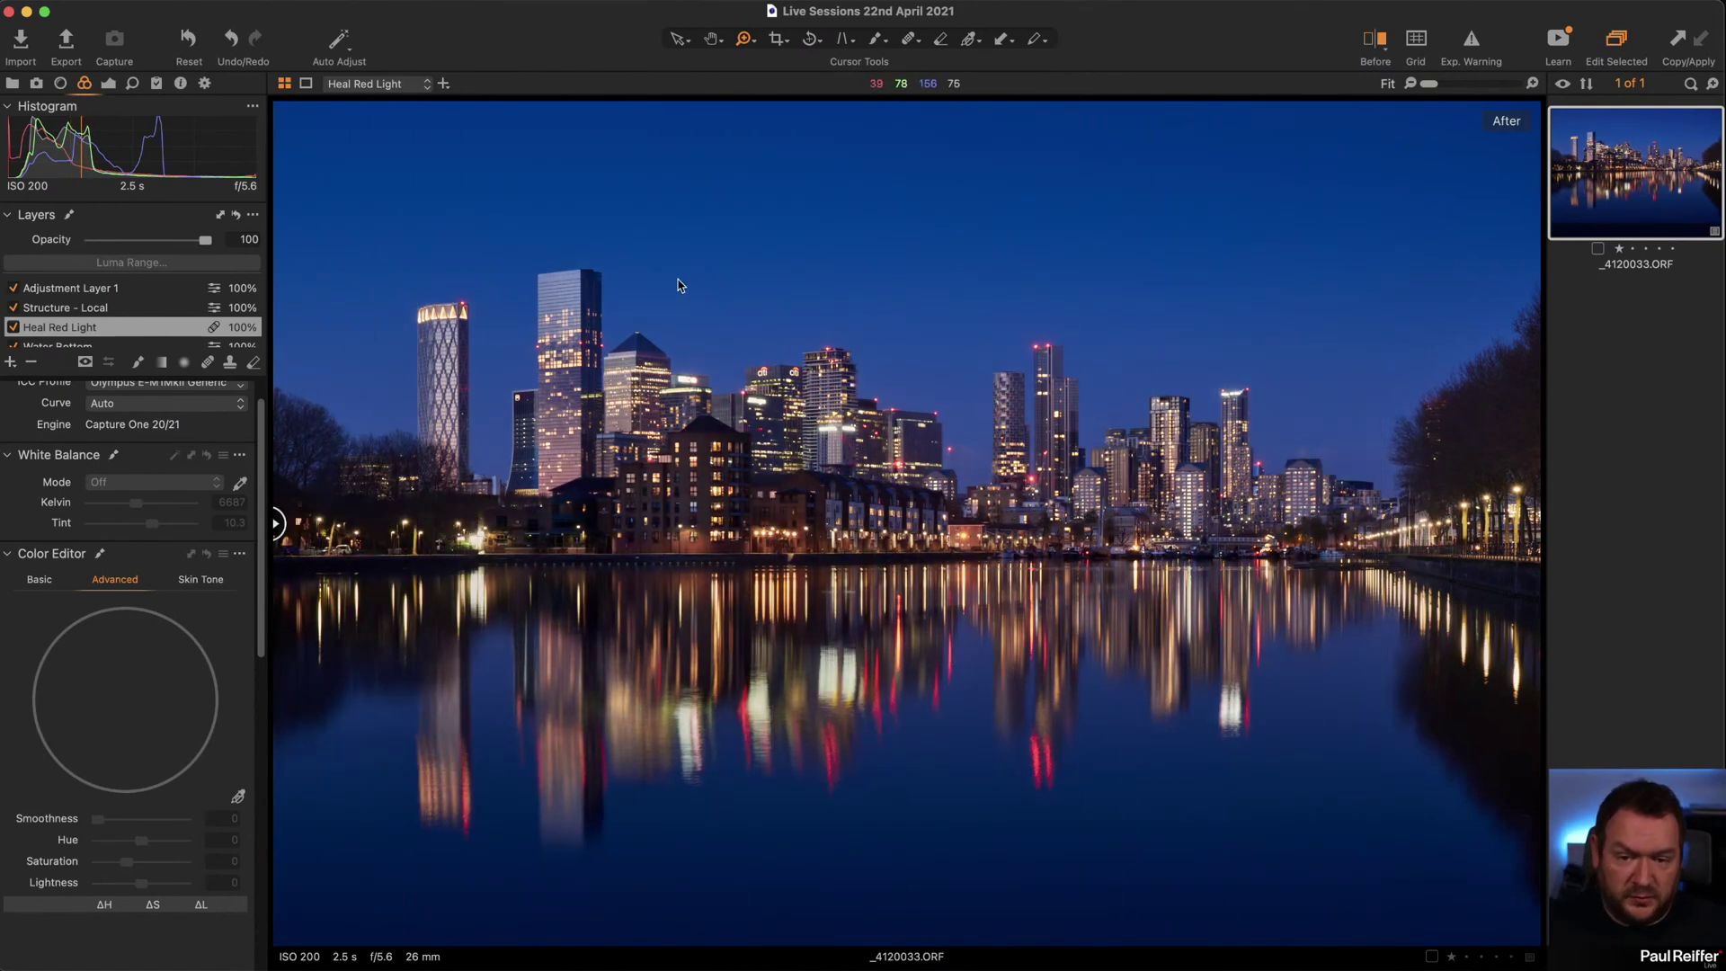
drag(680, 286, 1249, 666)
Examine the skyline buildings before and after editing at 100% zoom, and turn off the split comparison.
click(1147, 497)
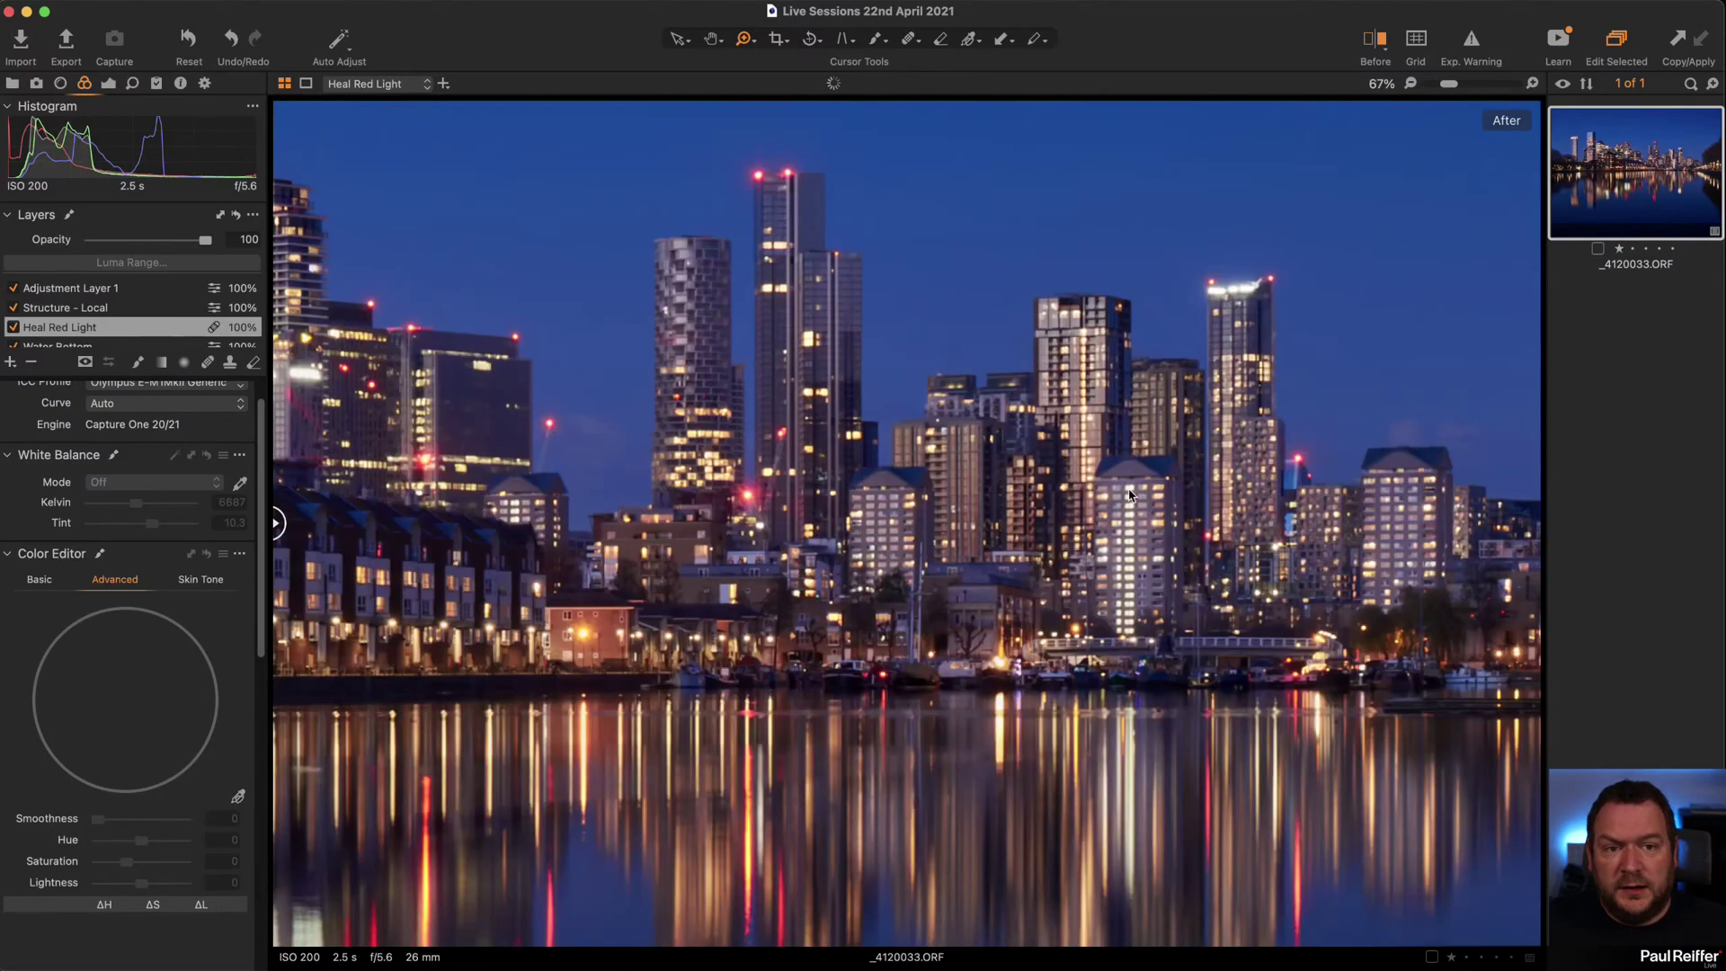
click(1131, 497)
drag(797, 471, 1397, 544)
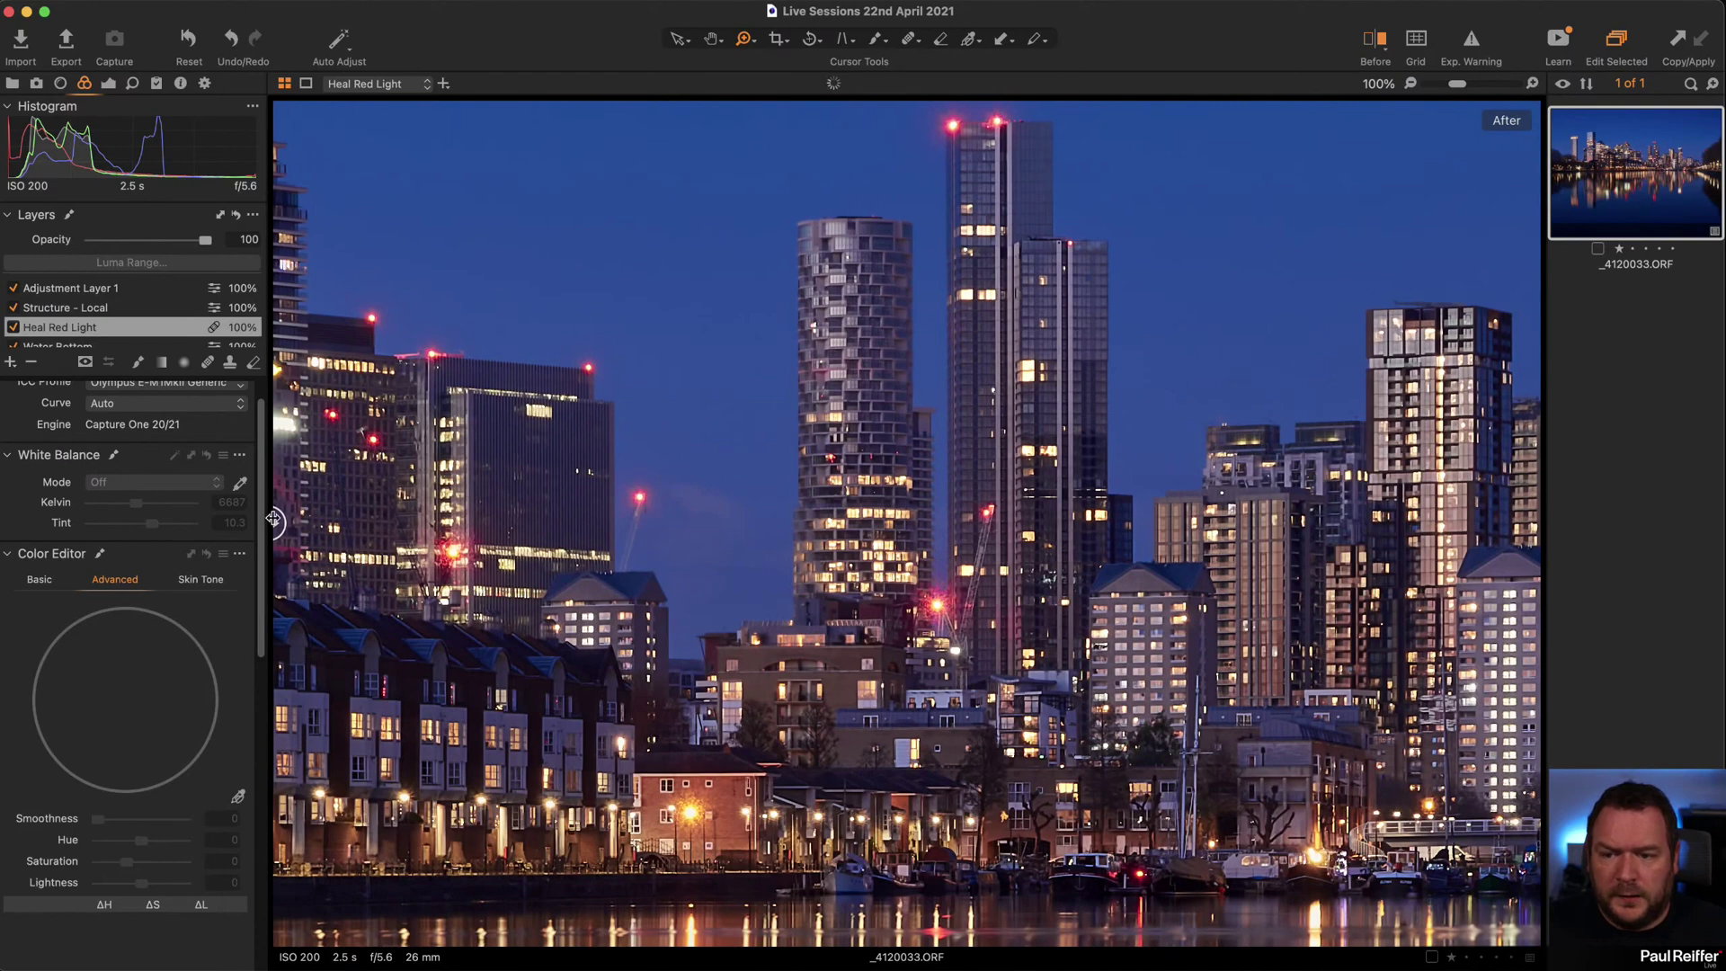
drag(273, 518, 557, 523)
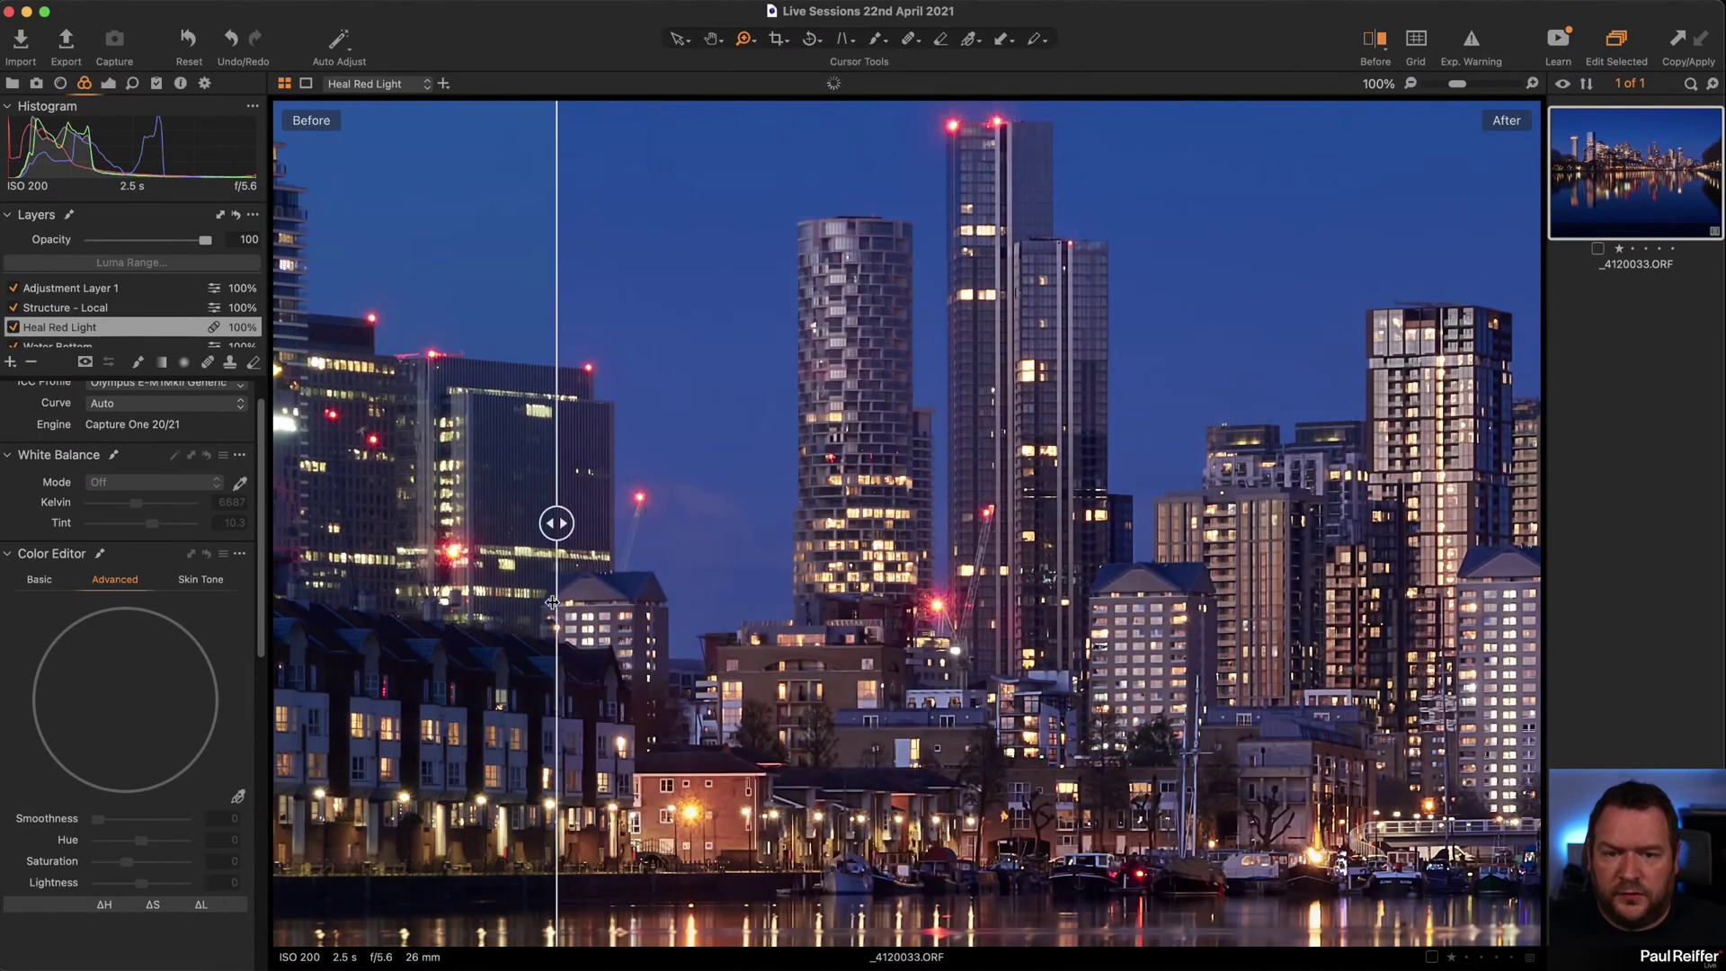
drag(552, 601, 1285, 588)
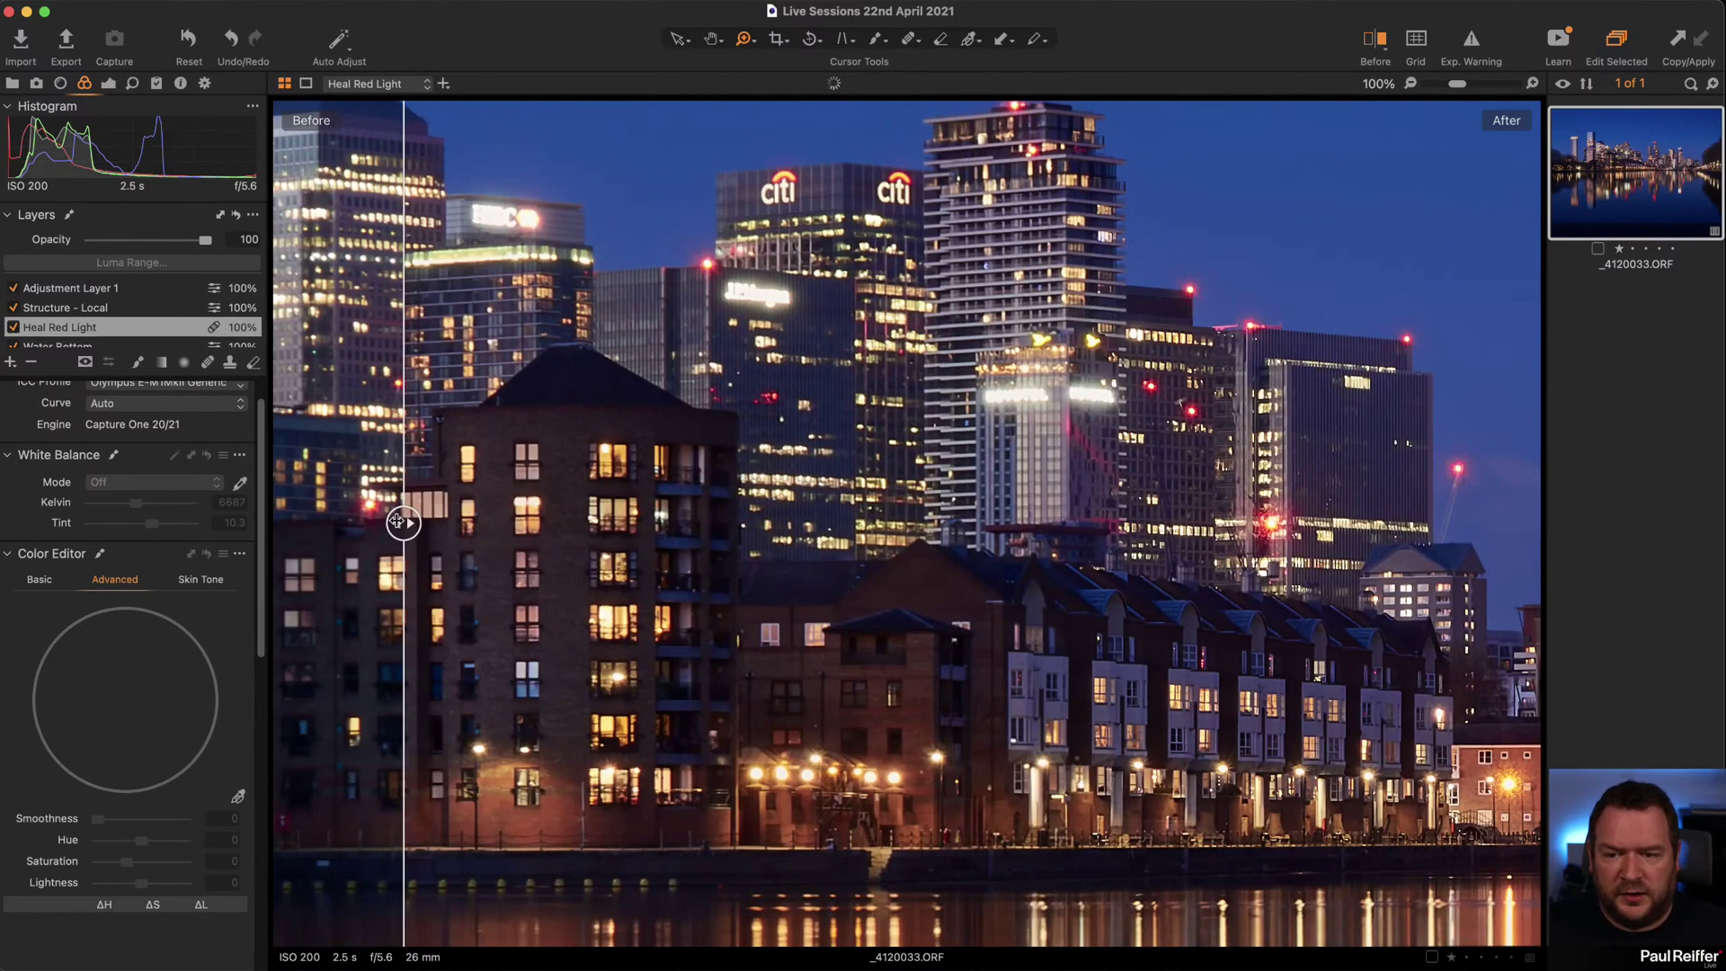
drag(397, 521, 634, 594)
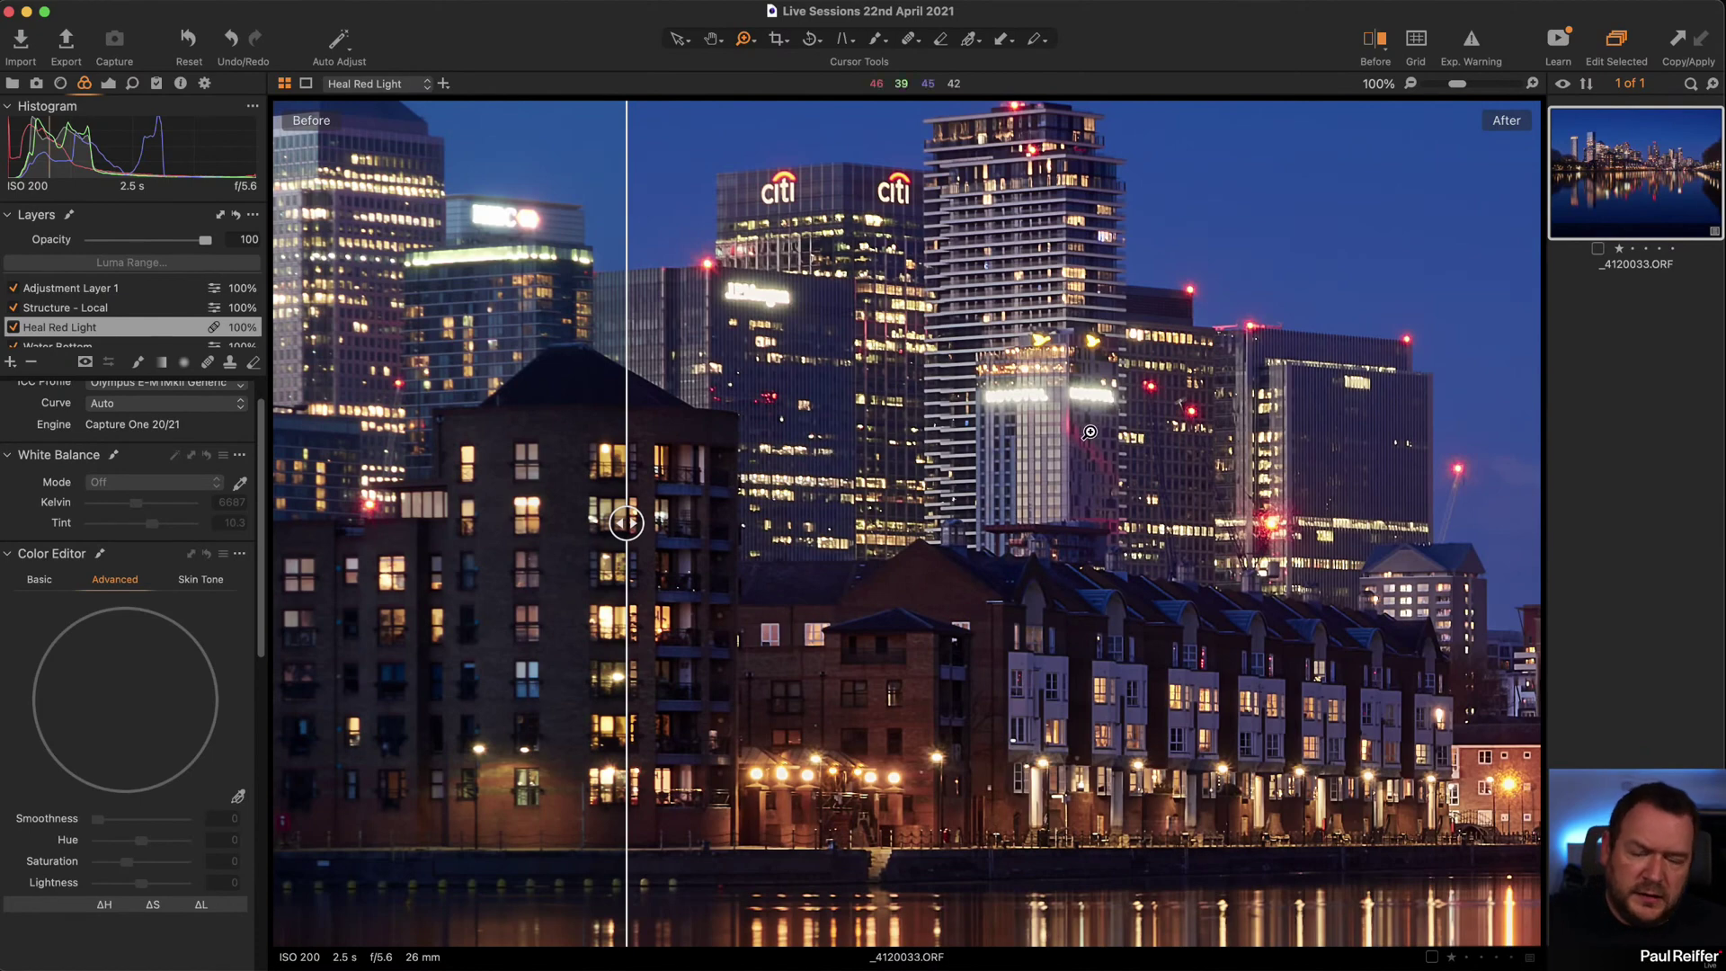
drag(365, 417, 1350, 521)
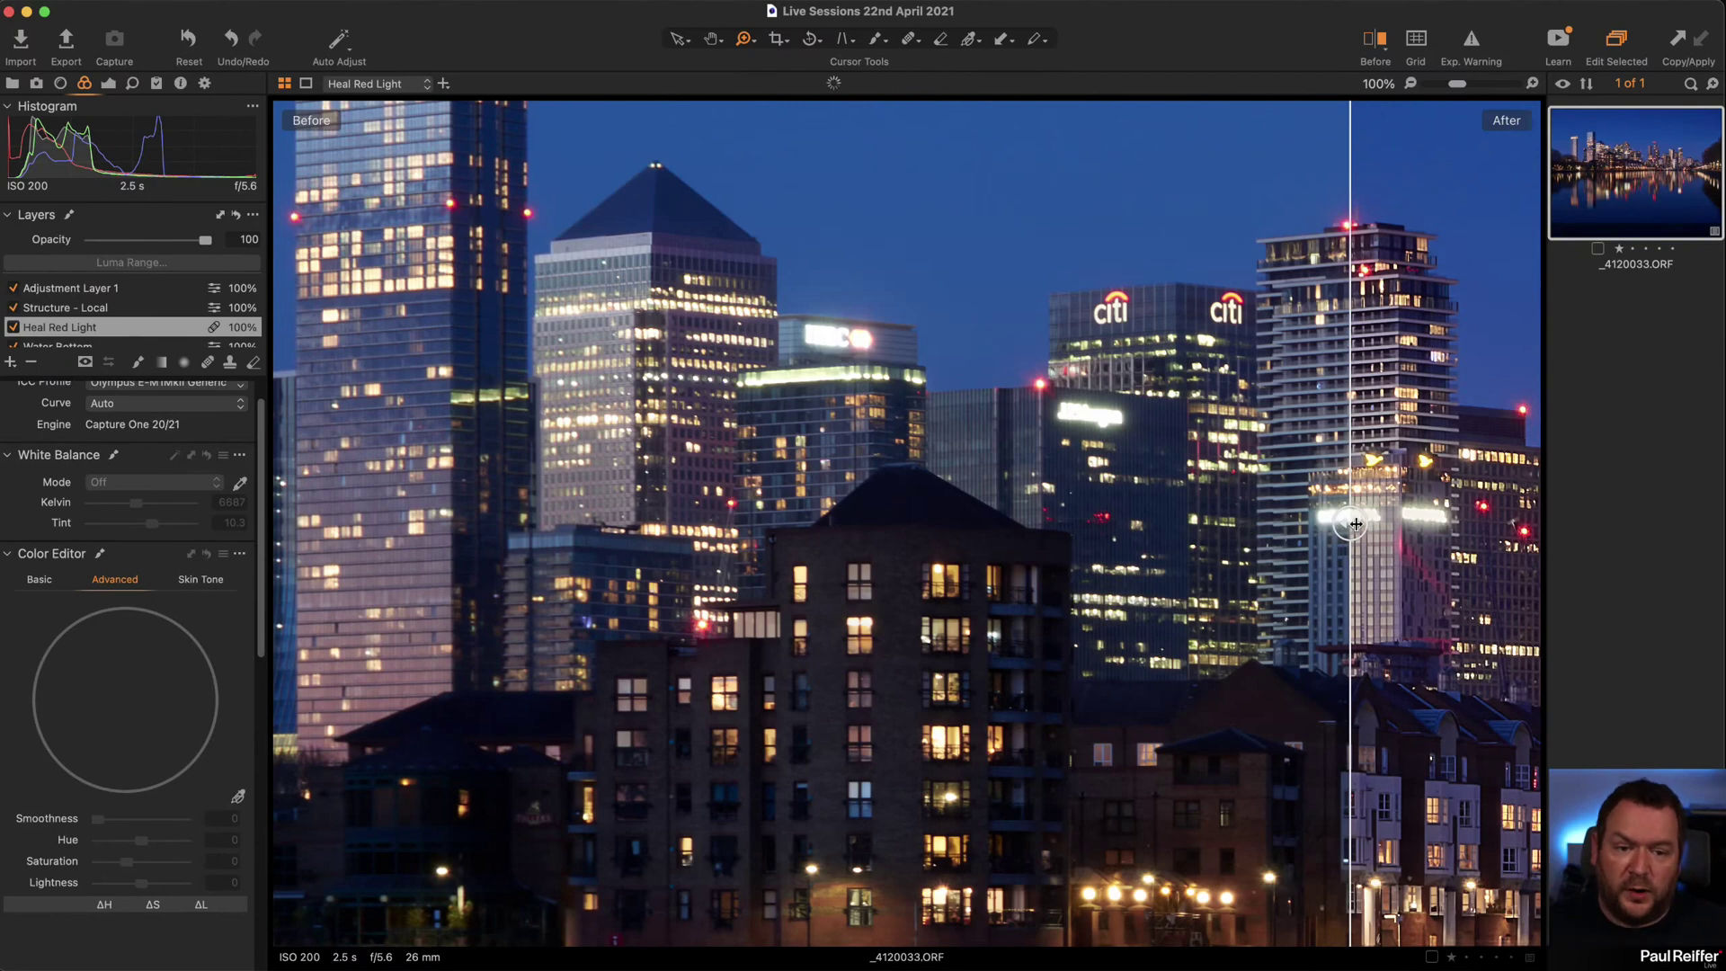
drag(1356, 524, 581, 522)
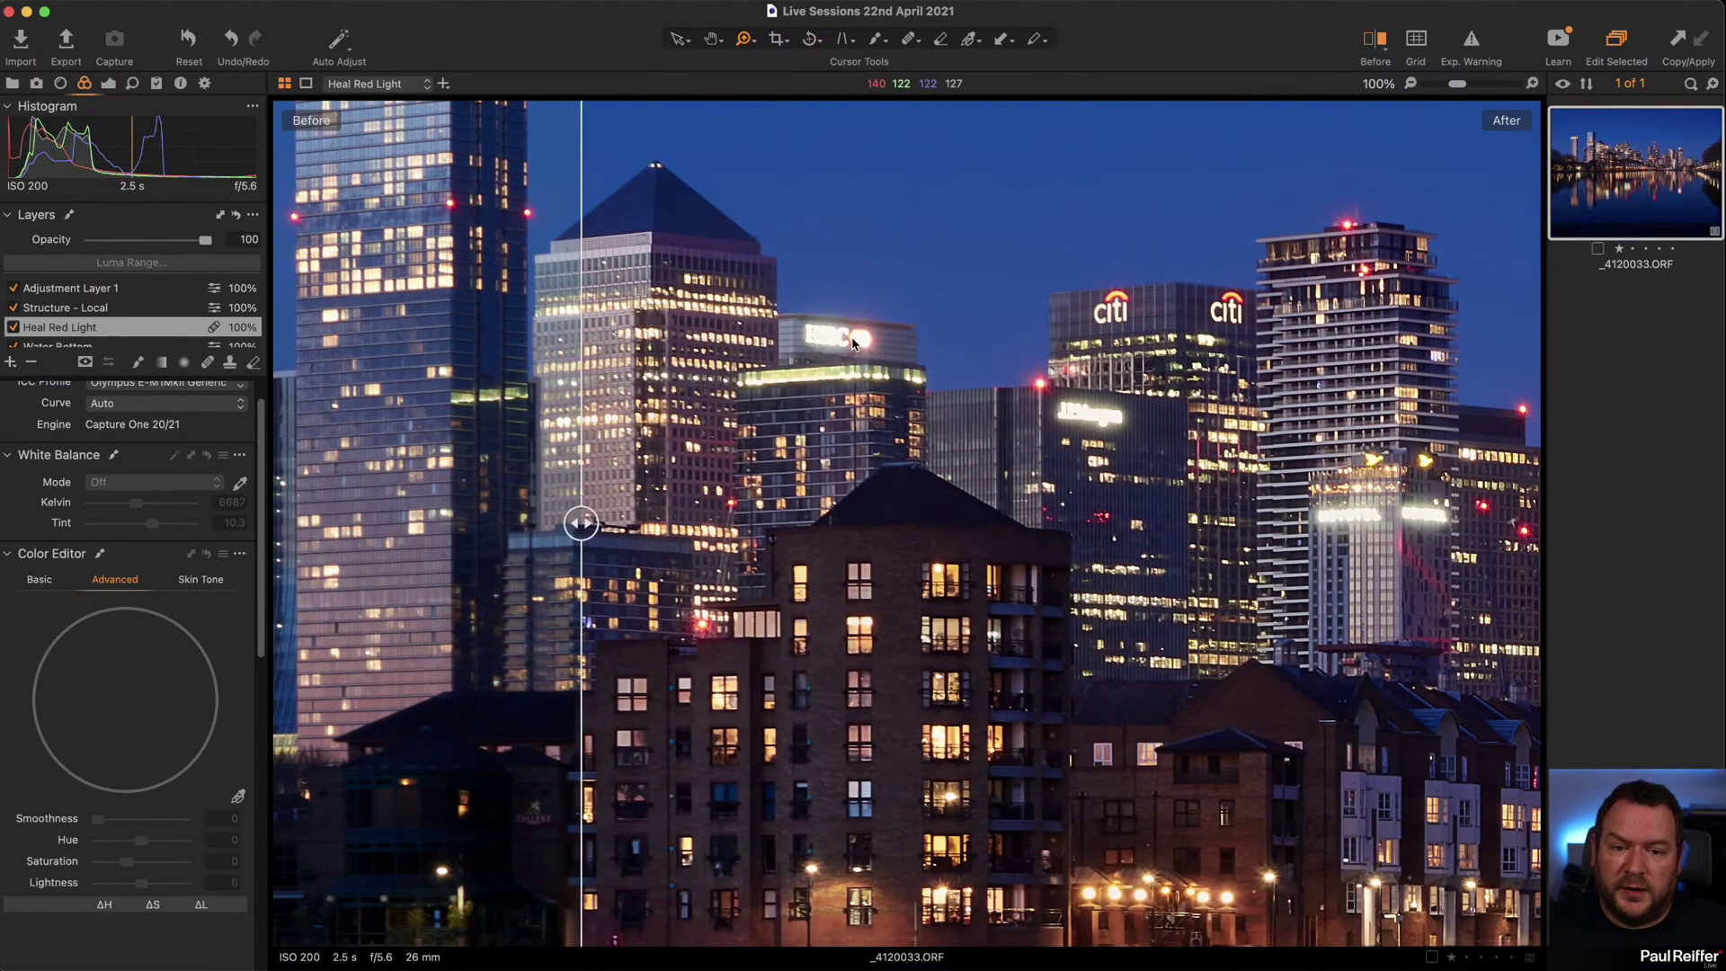
alt+click(1038, 449)
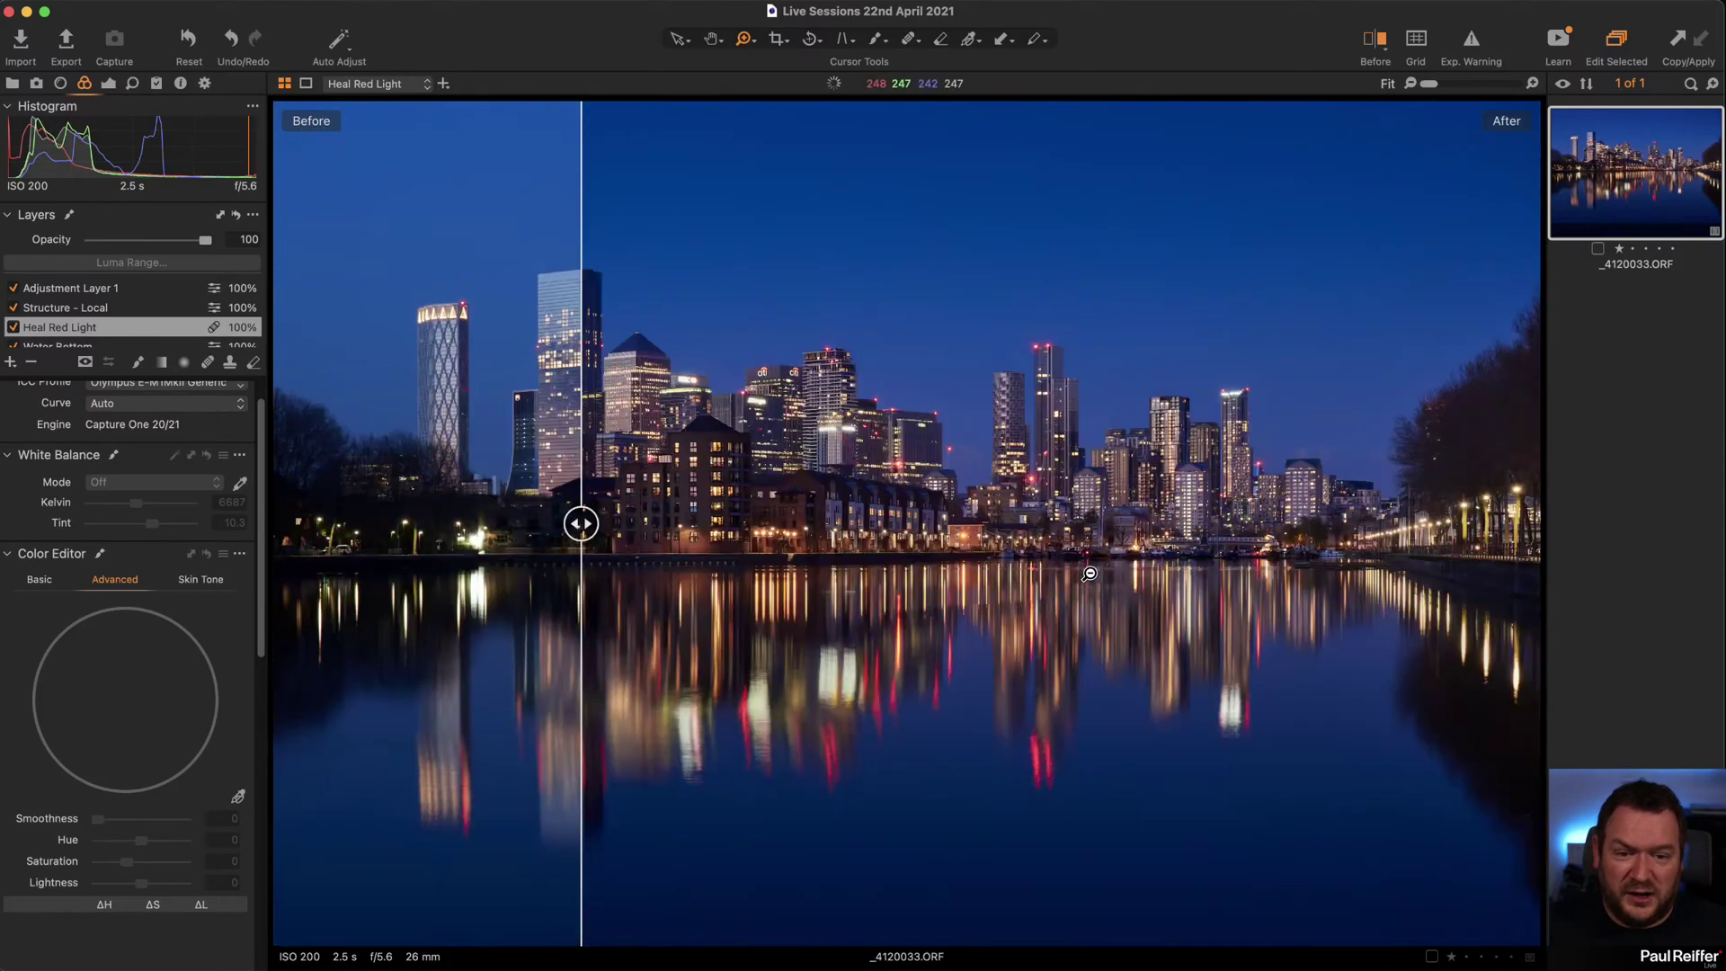
drag(579, 523, 177, 525)
click(1384, 41)
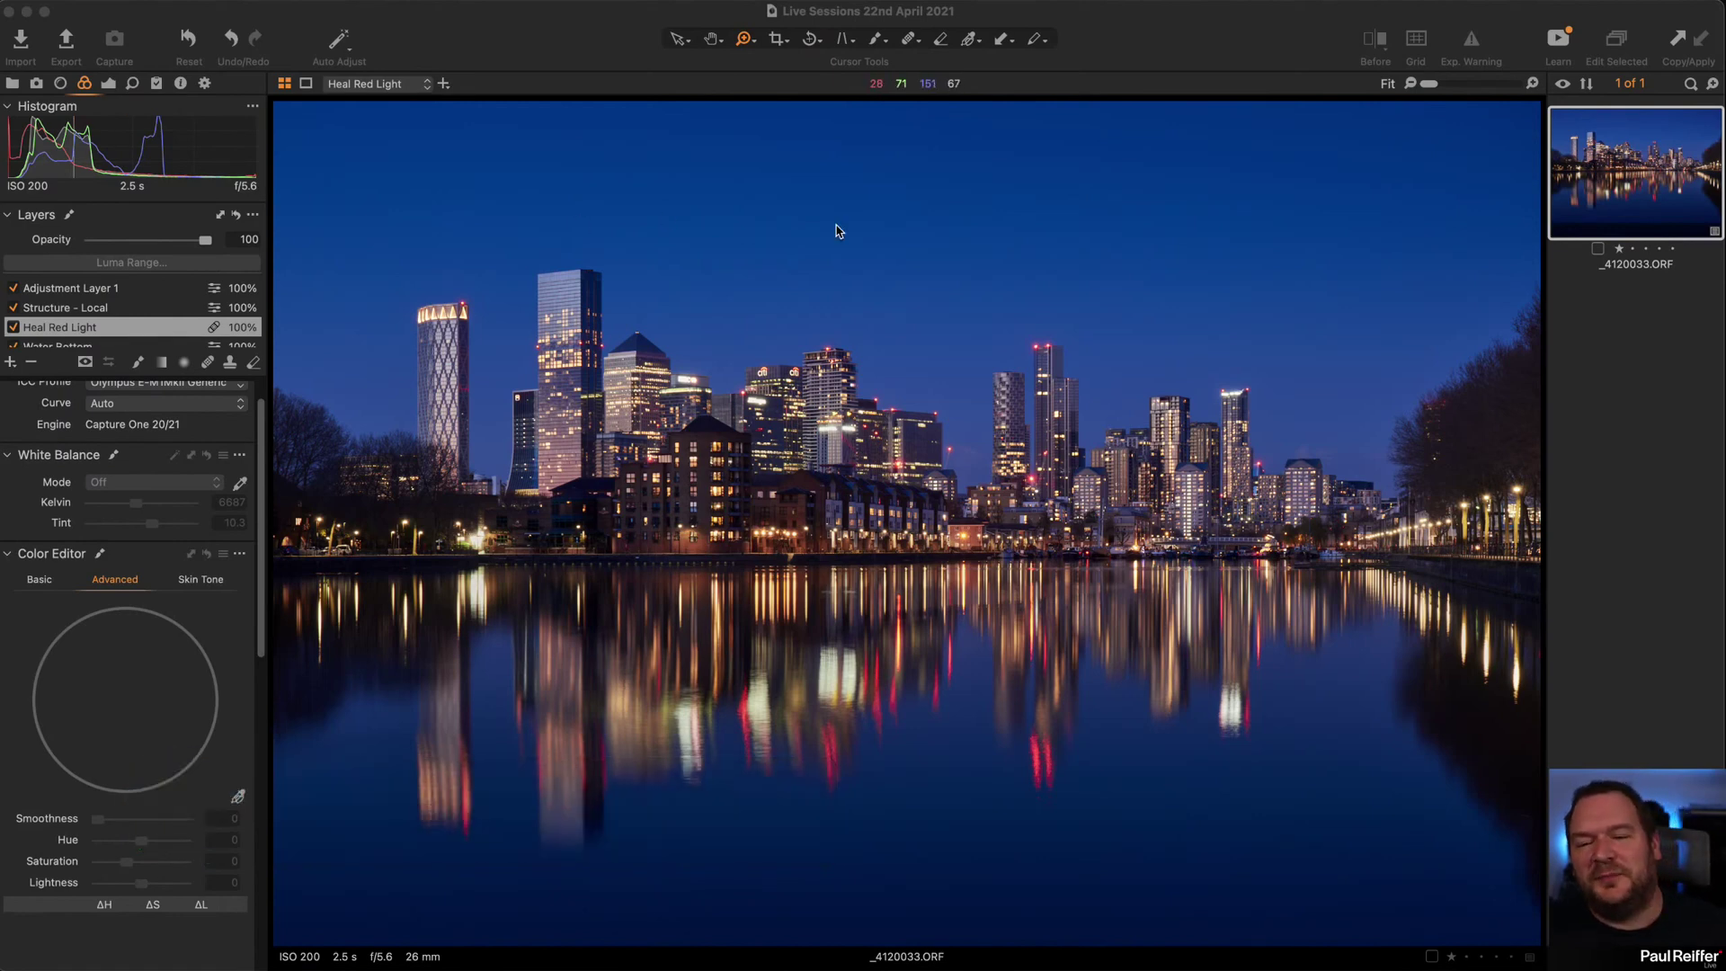
Check the Water Bottom layer's effect by disabling and re-enabling it, and review its exposure settings.
scroll(117, 318, down, 2)
scroll(117, 287, up, 2)
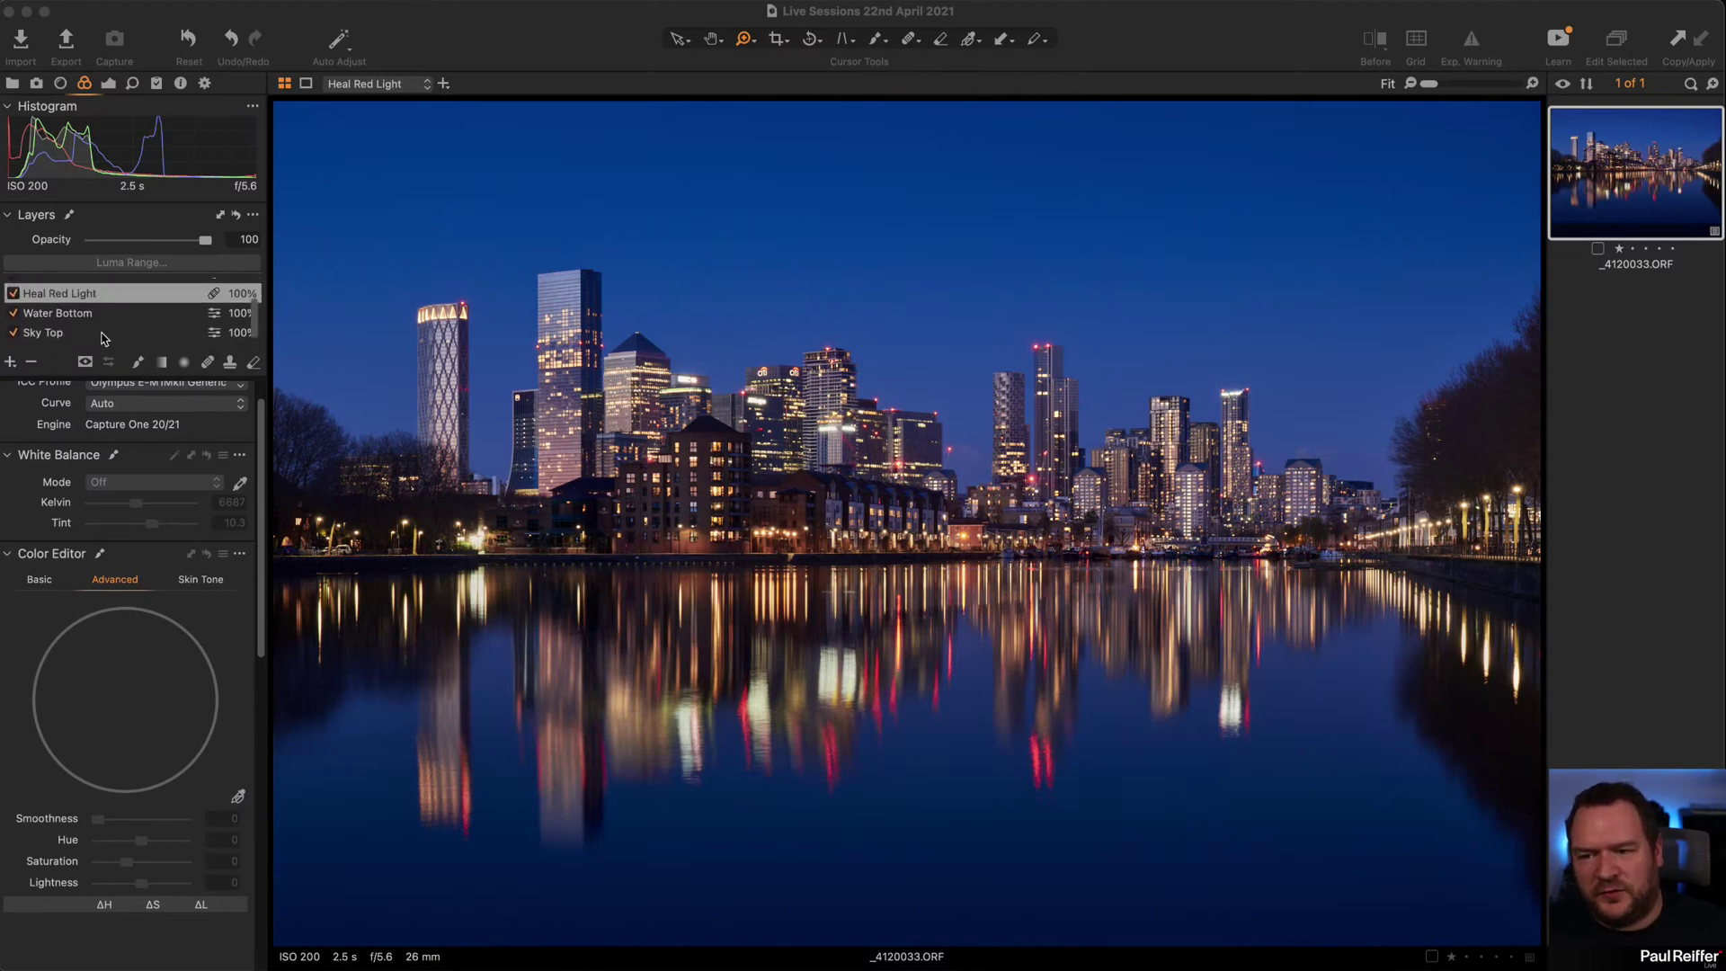
scroll(130, 297, down, 2)
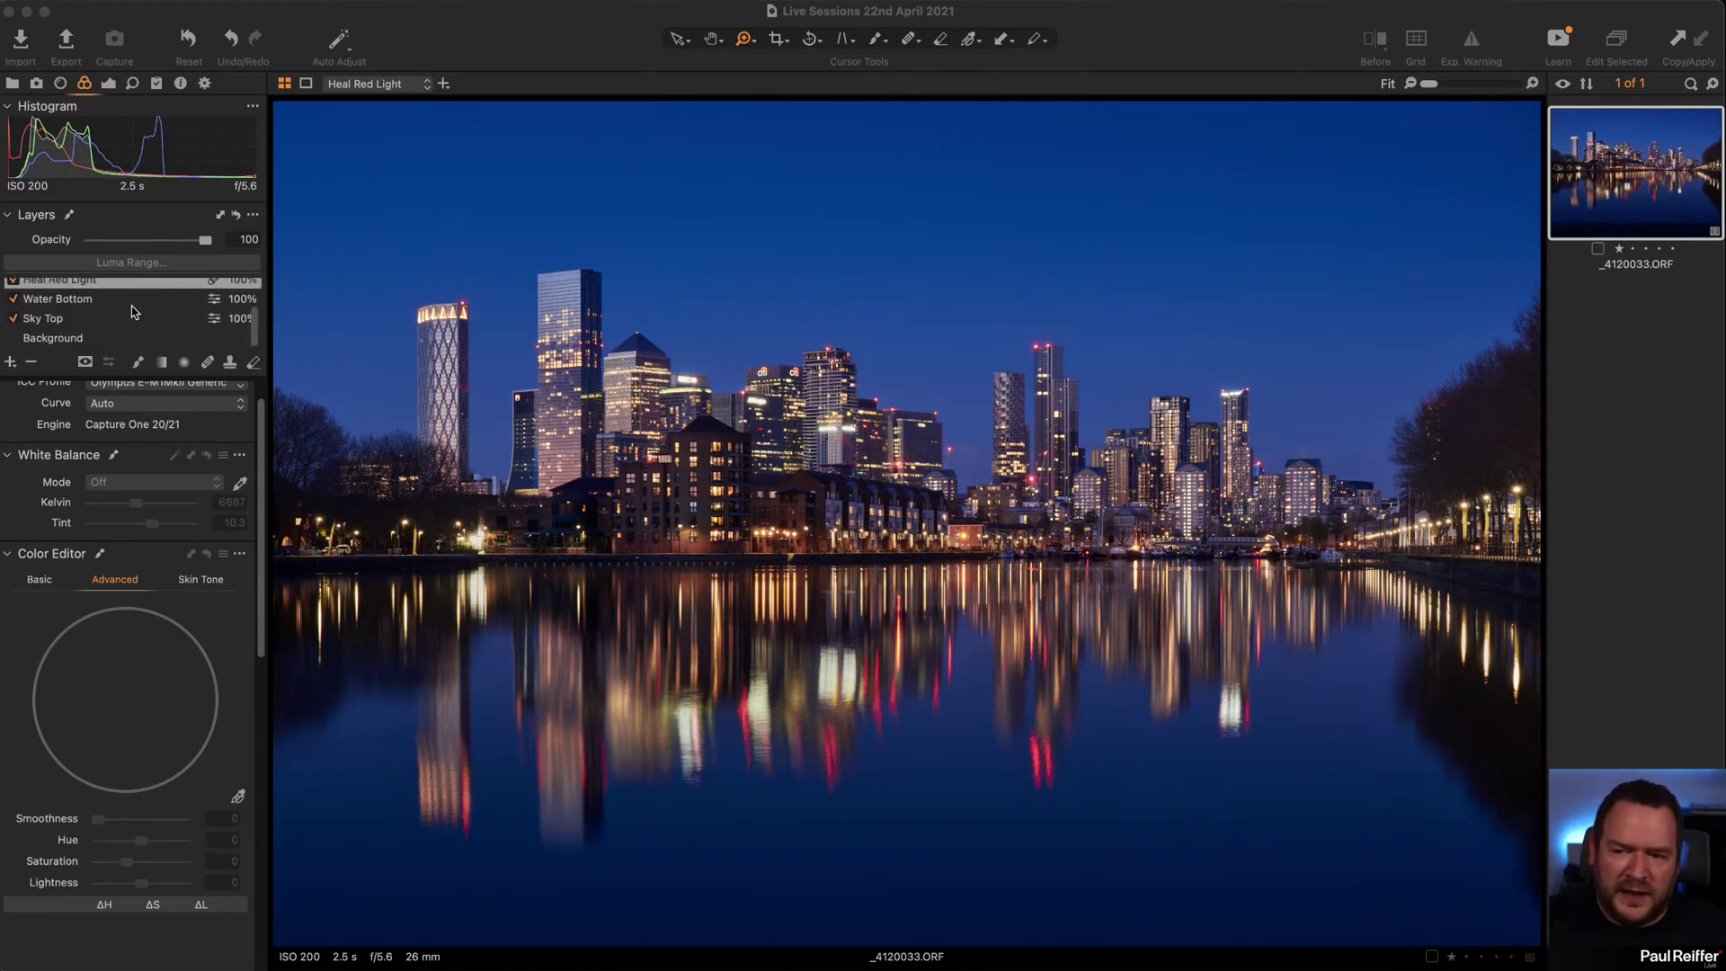
scroll(132, 312, up, 1)
click(92, 314)
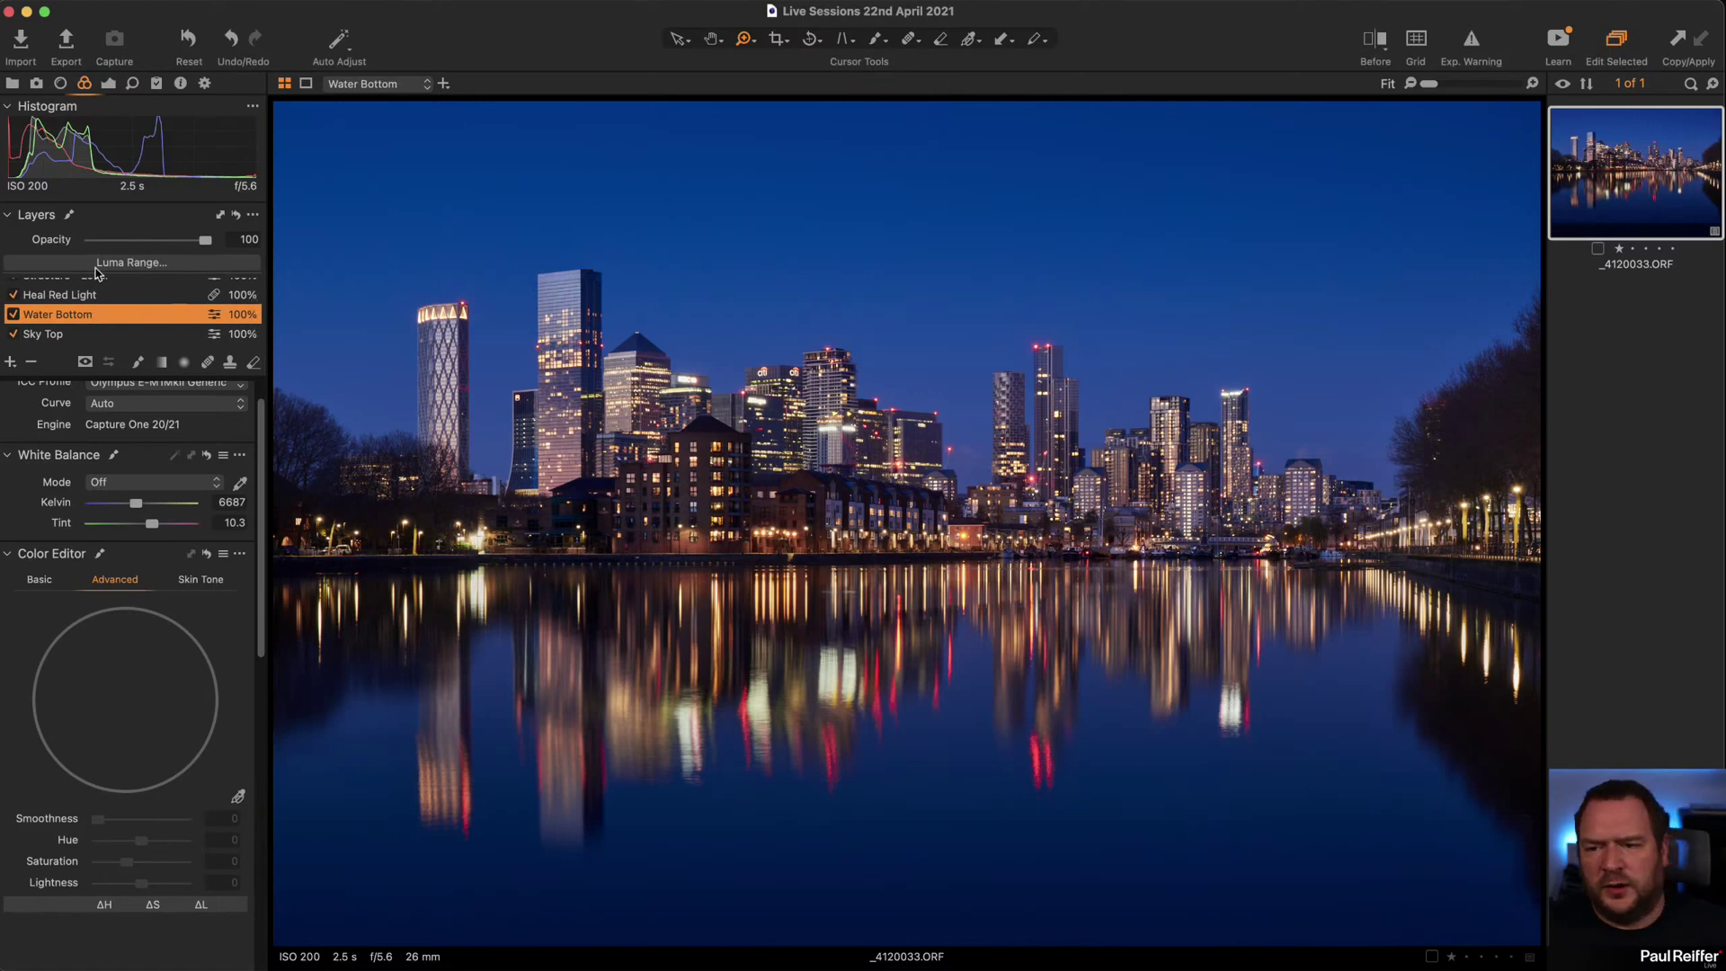
click(13, 314)
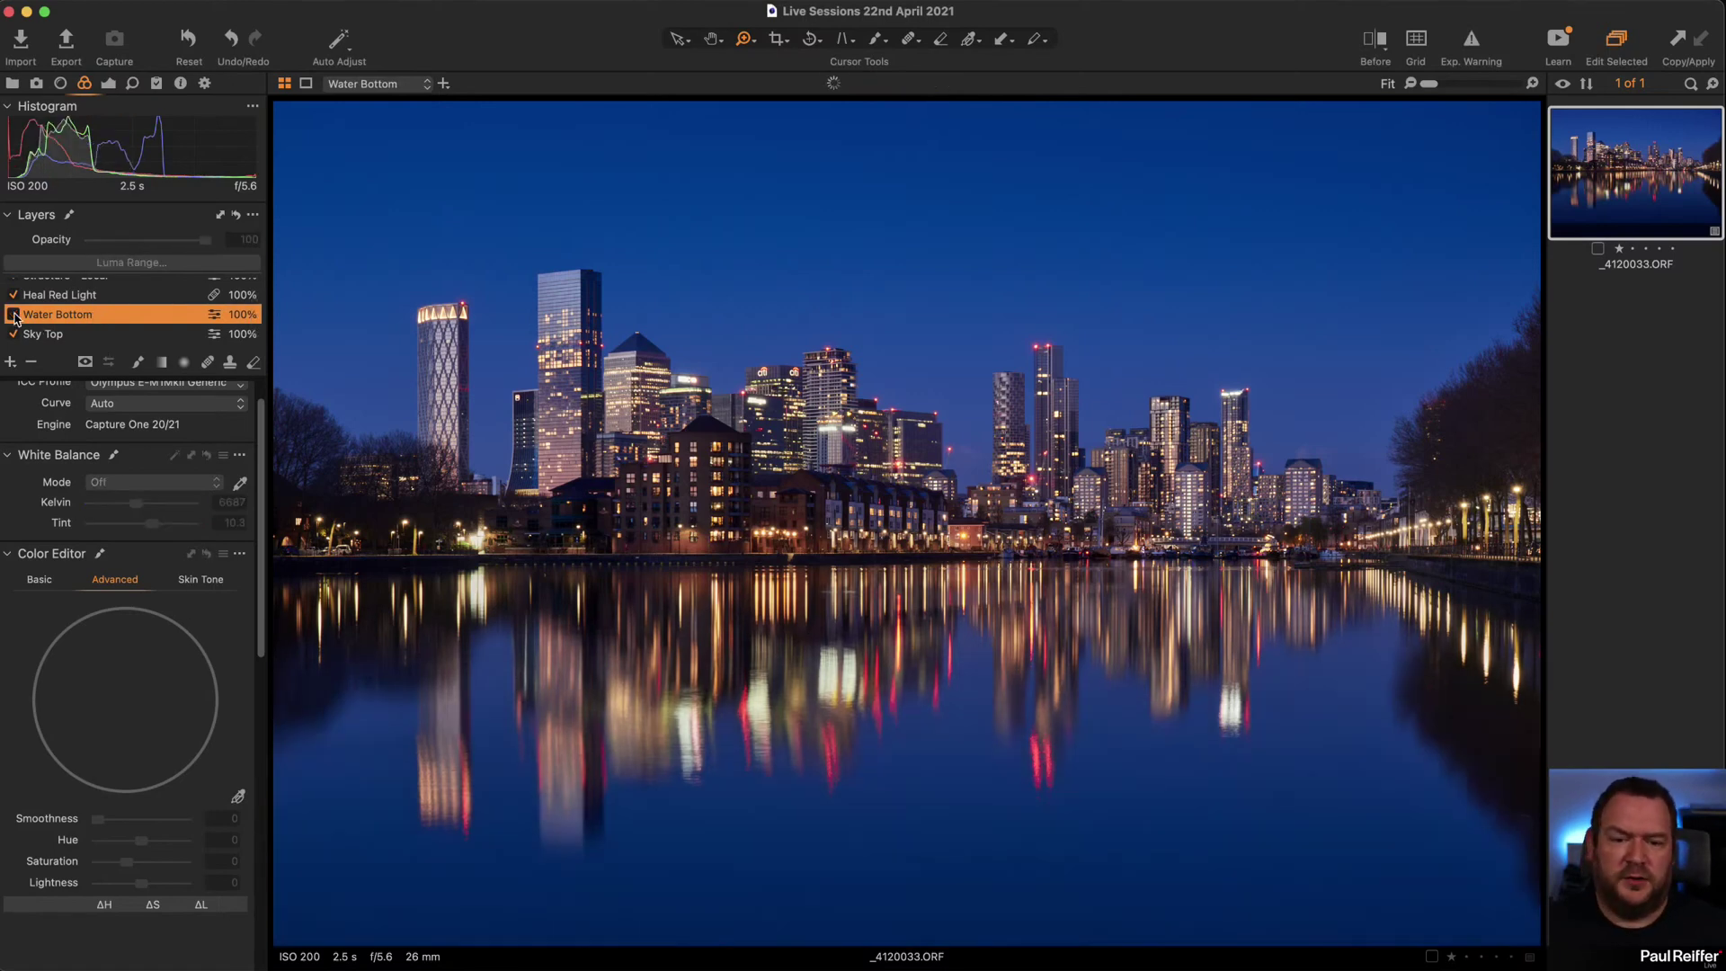
click(13, 313)
scroll(241, 414, up, 2)
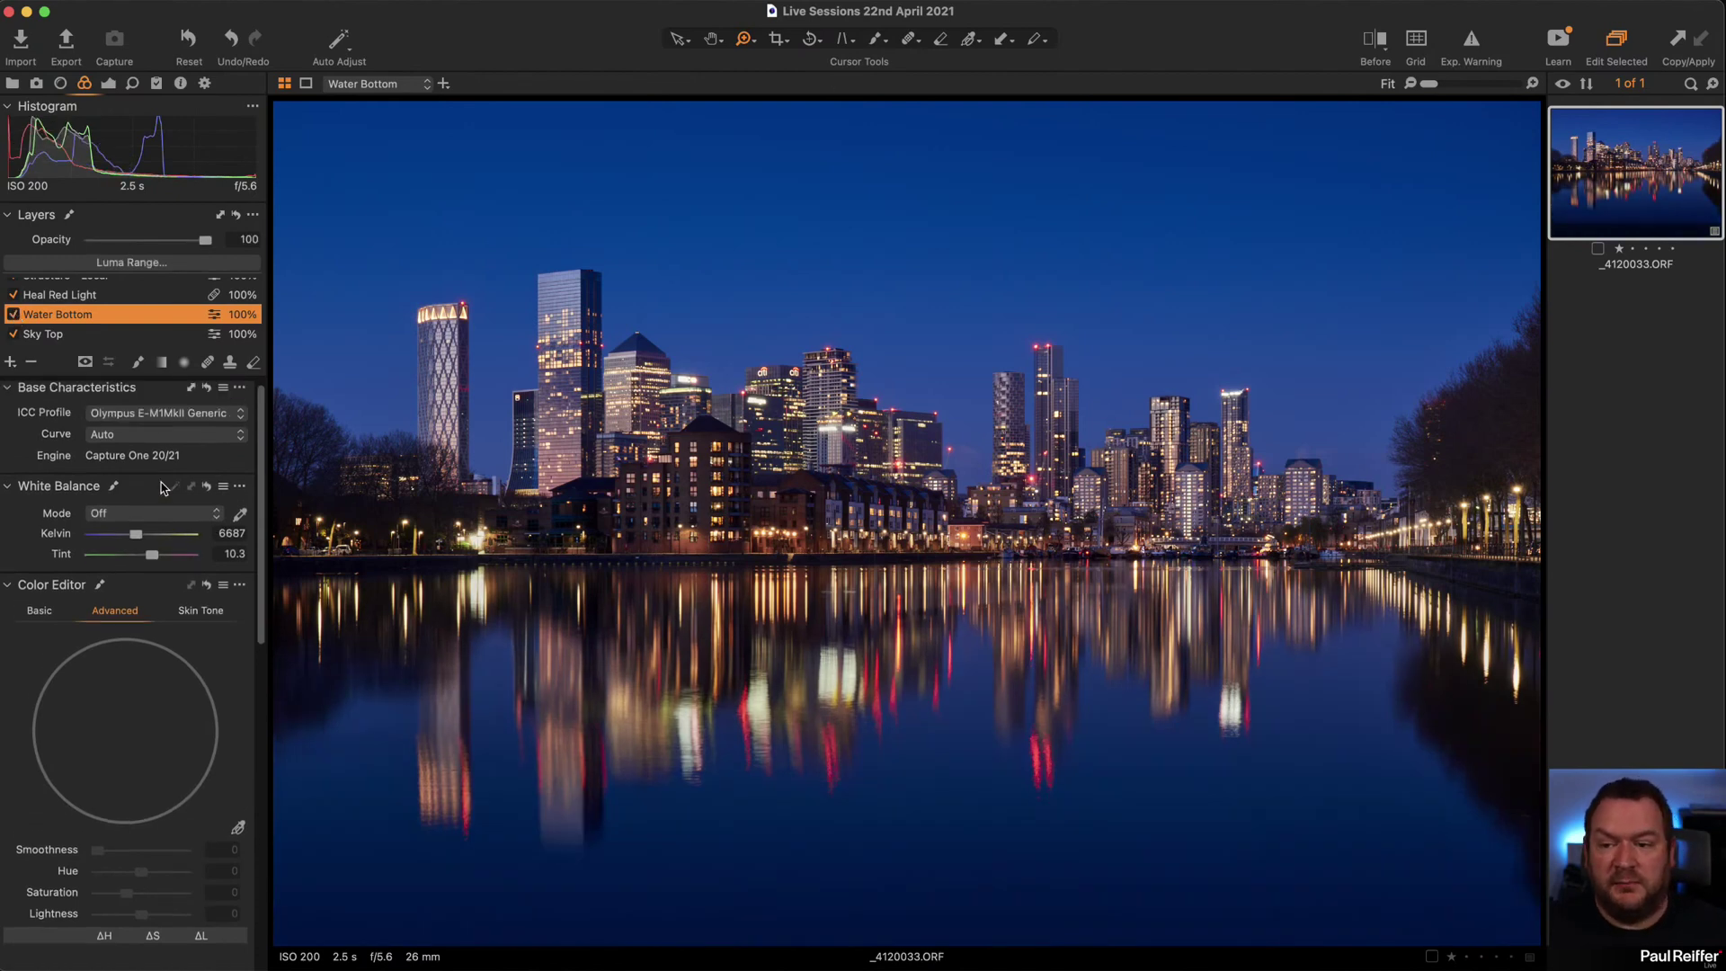
key(super+alt+5)
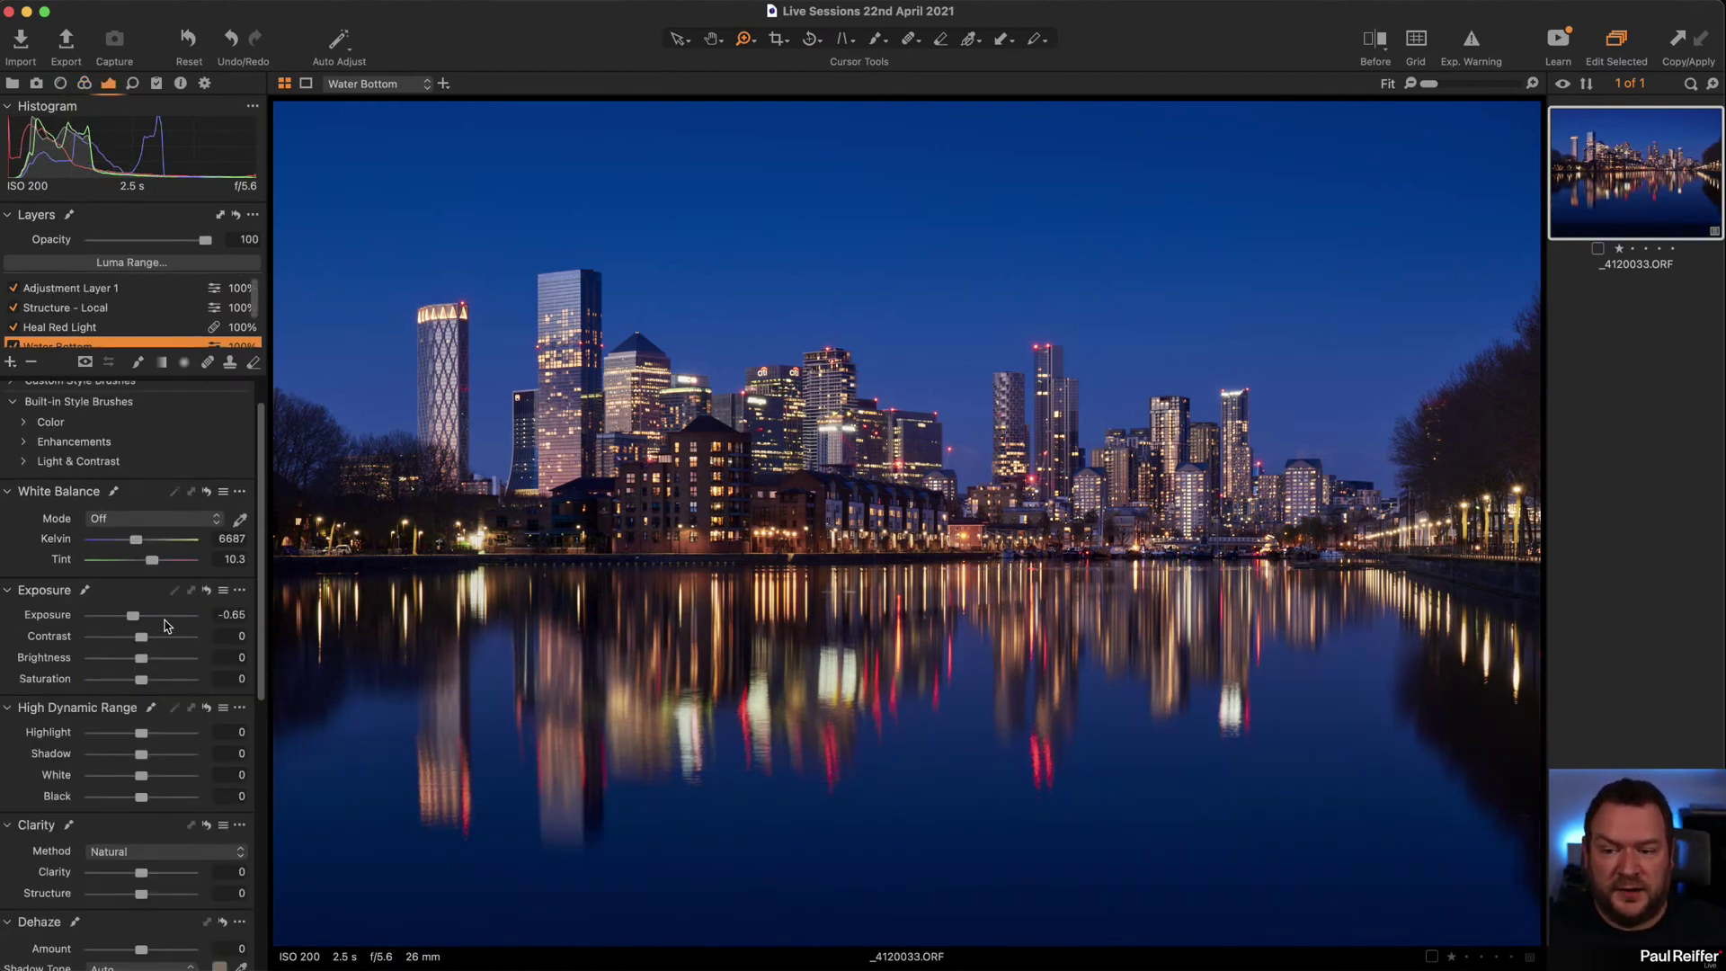
drag(205, 242, 259, 260)
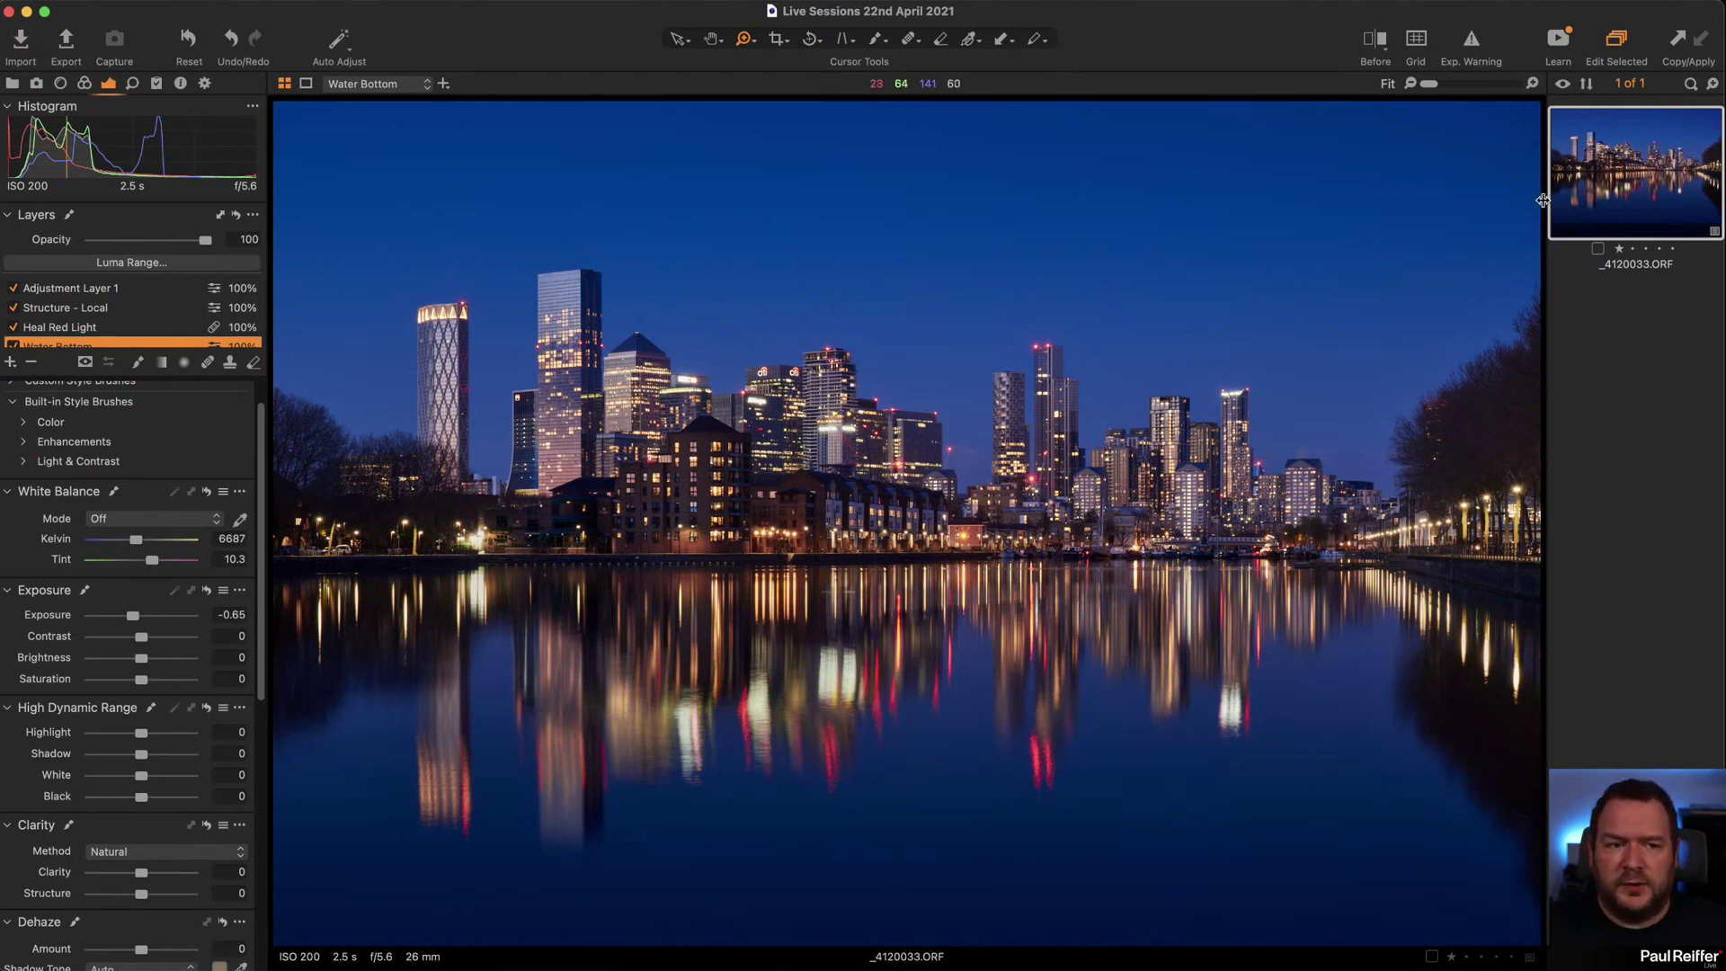
Create a new unedited variant of _4120033.ORF and reselect the edited first variant.
right_click(1628, 173)
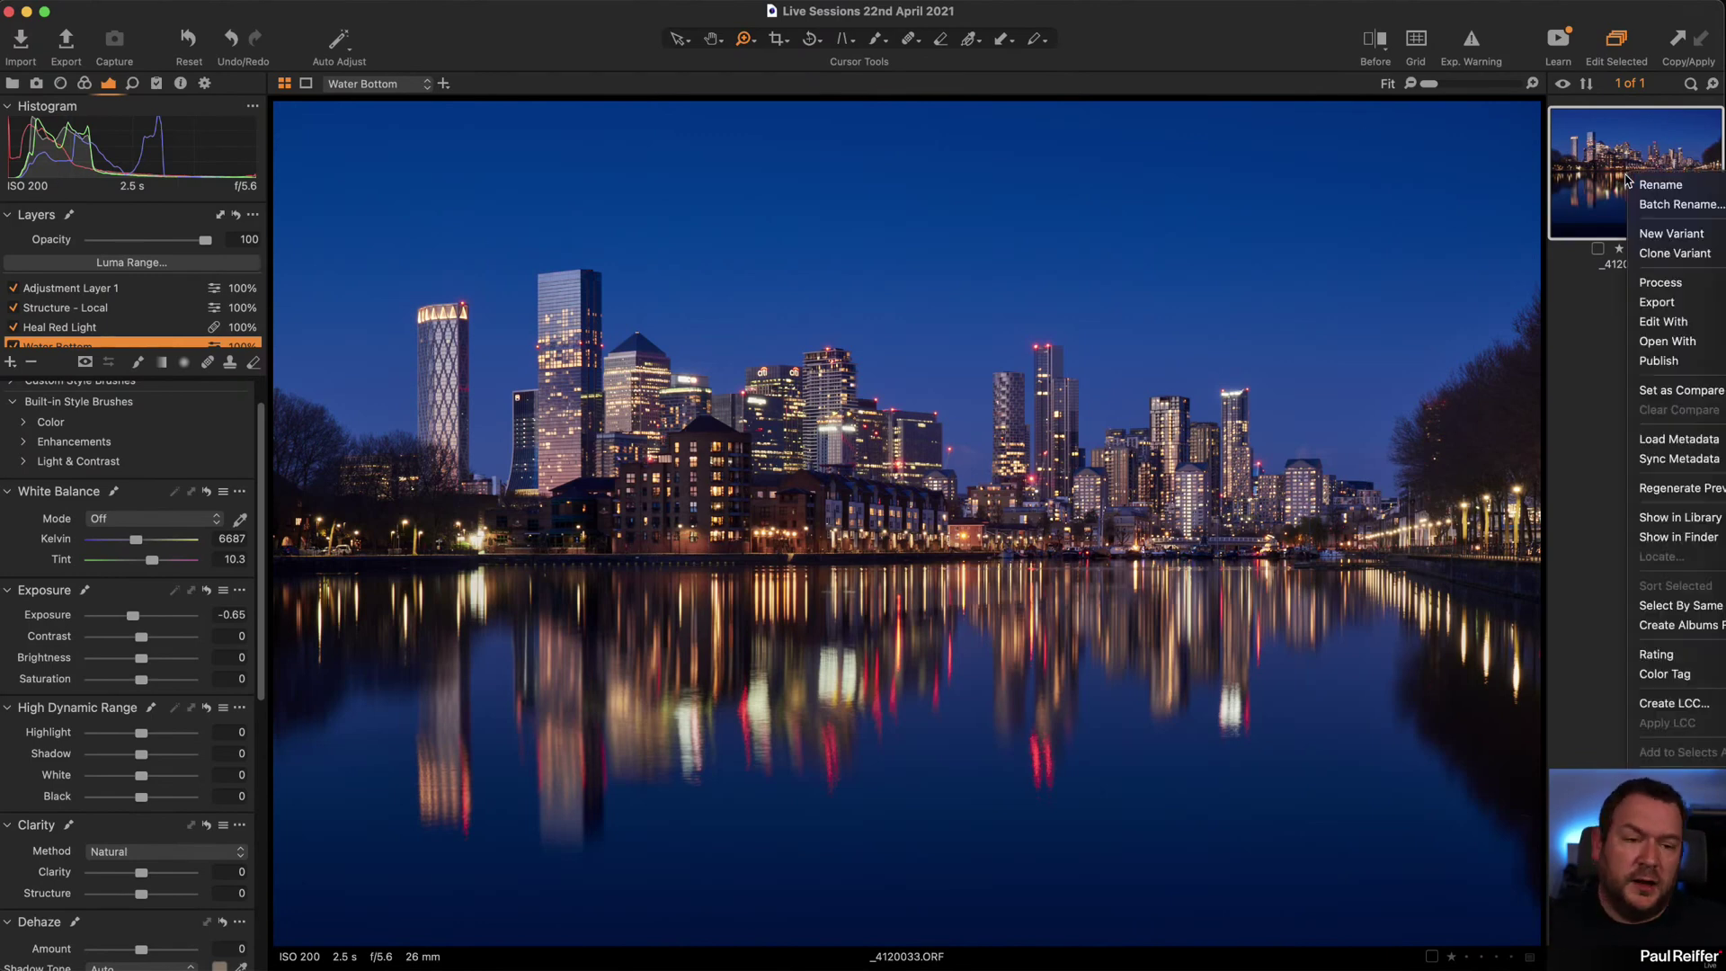
click(1670, 252)
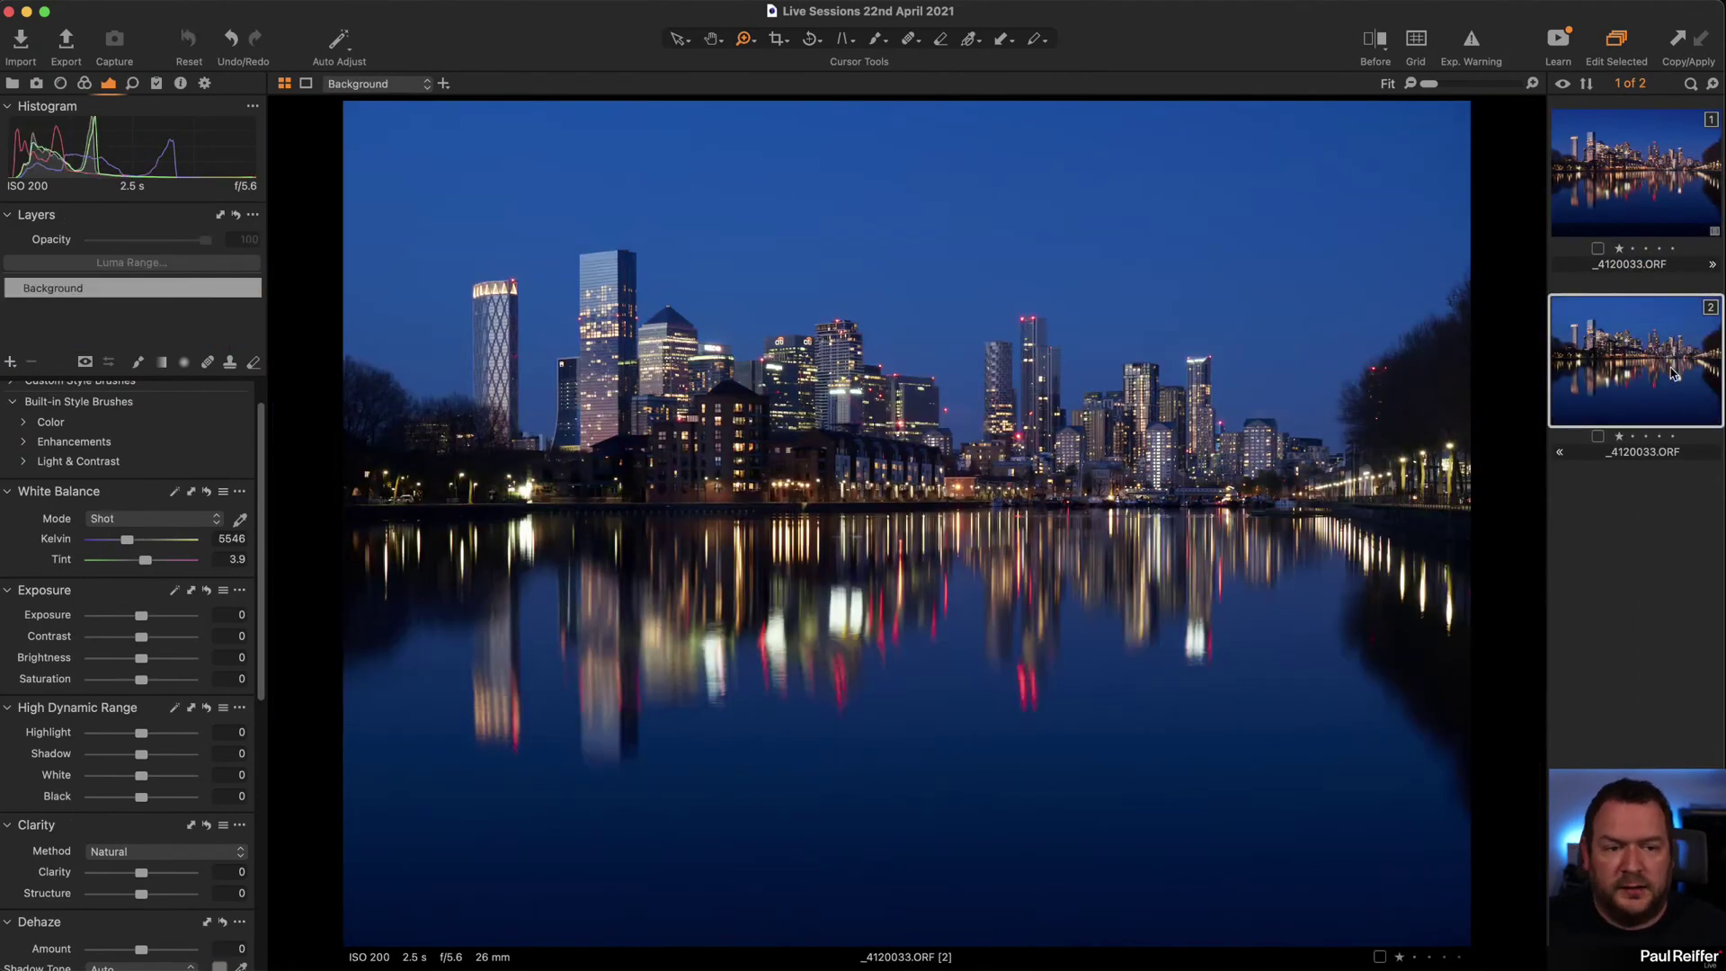
click(1652, 203)
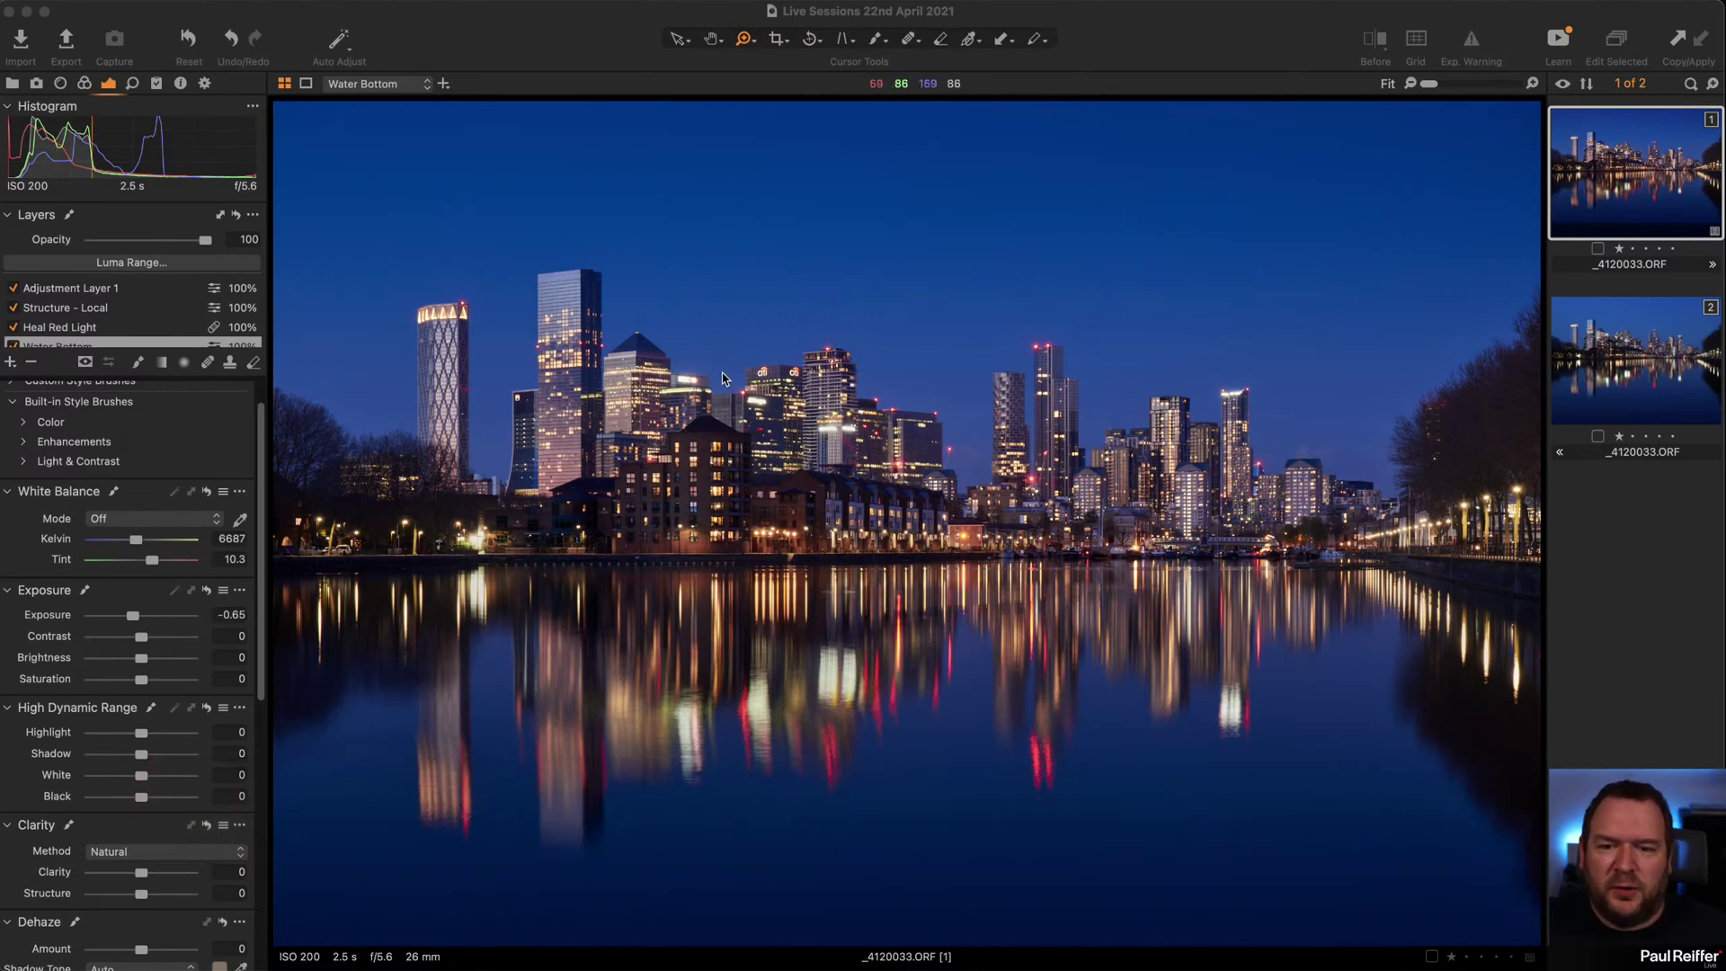
Clone the edited first variant of _4120033.ORF and move the clone to second place among the variants.
click(782, 387)
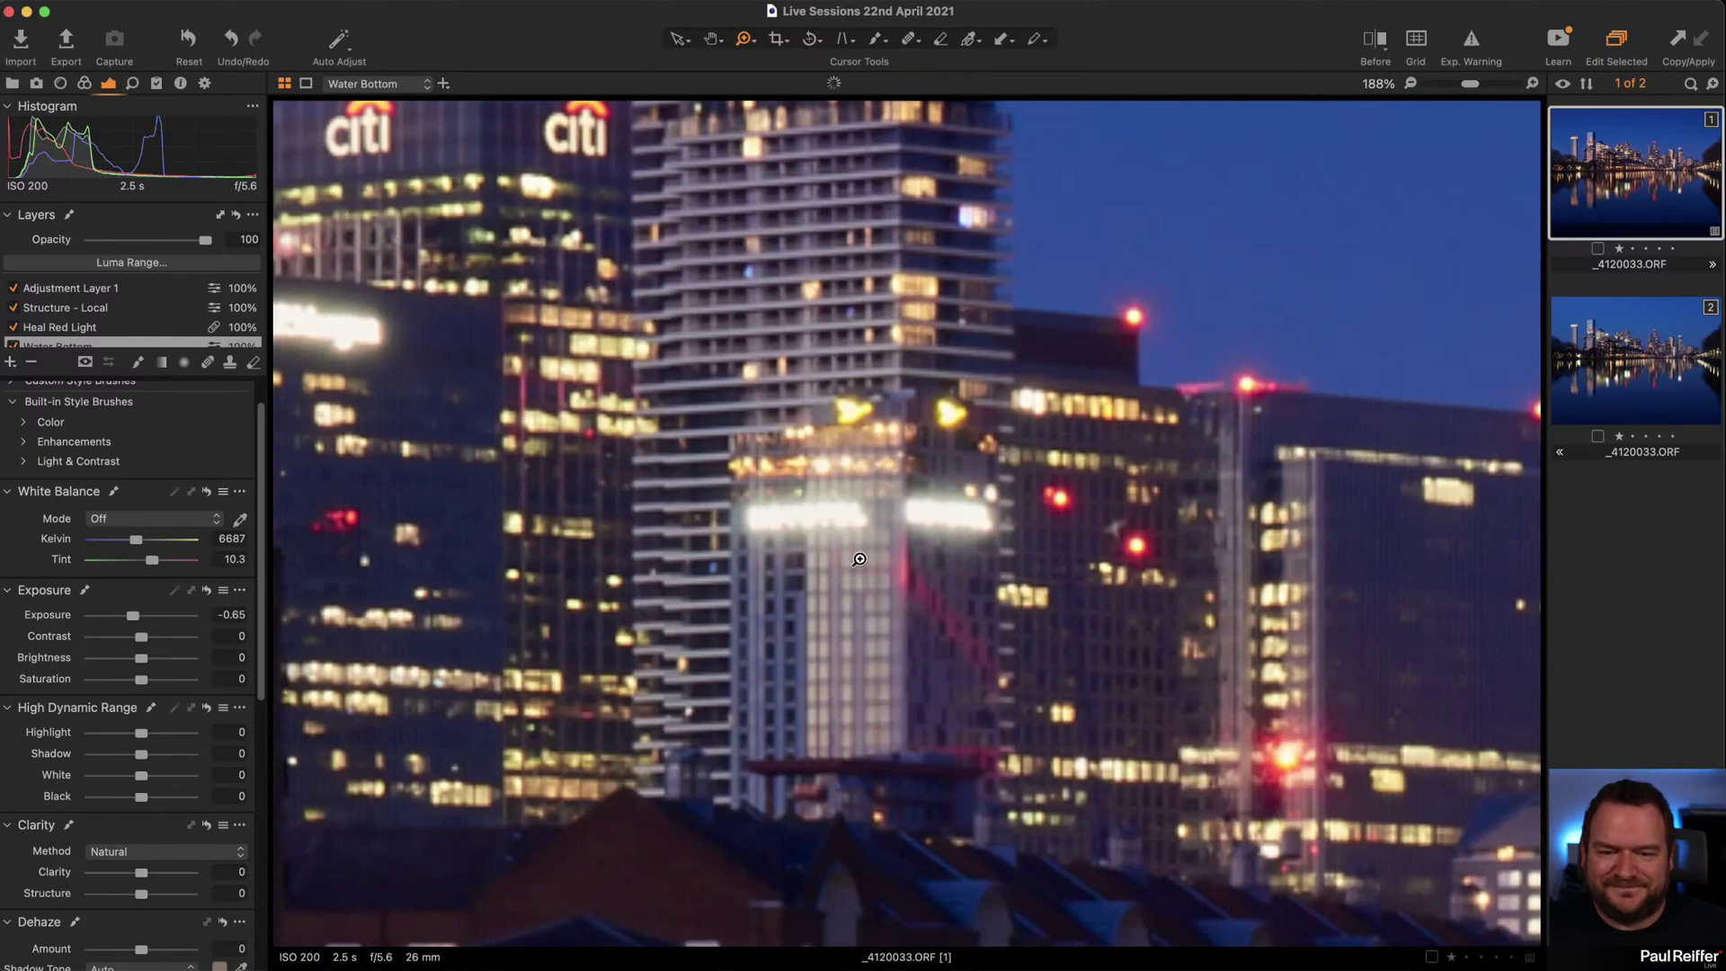
click(895, 478)
click(898, 476)
click(922, 537)
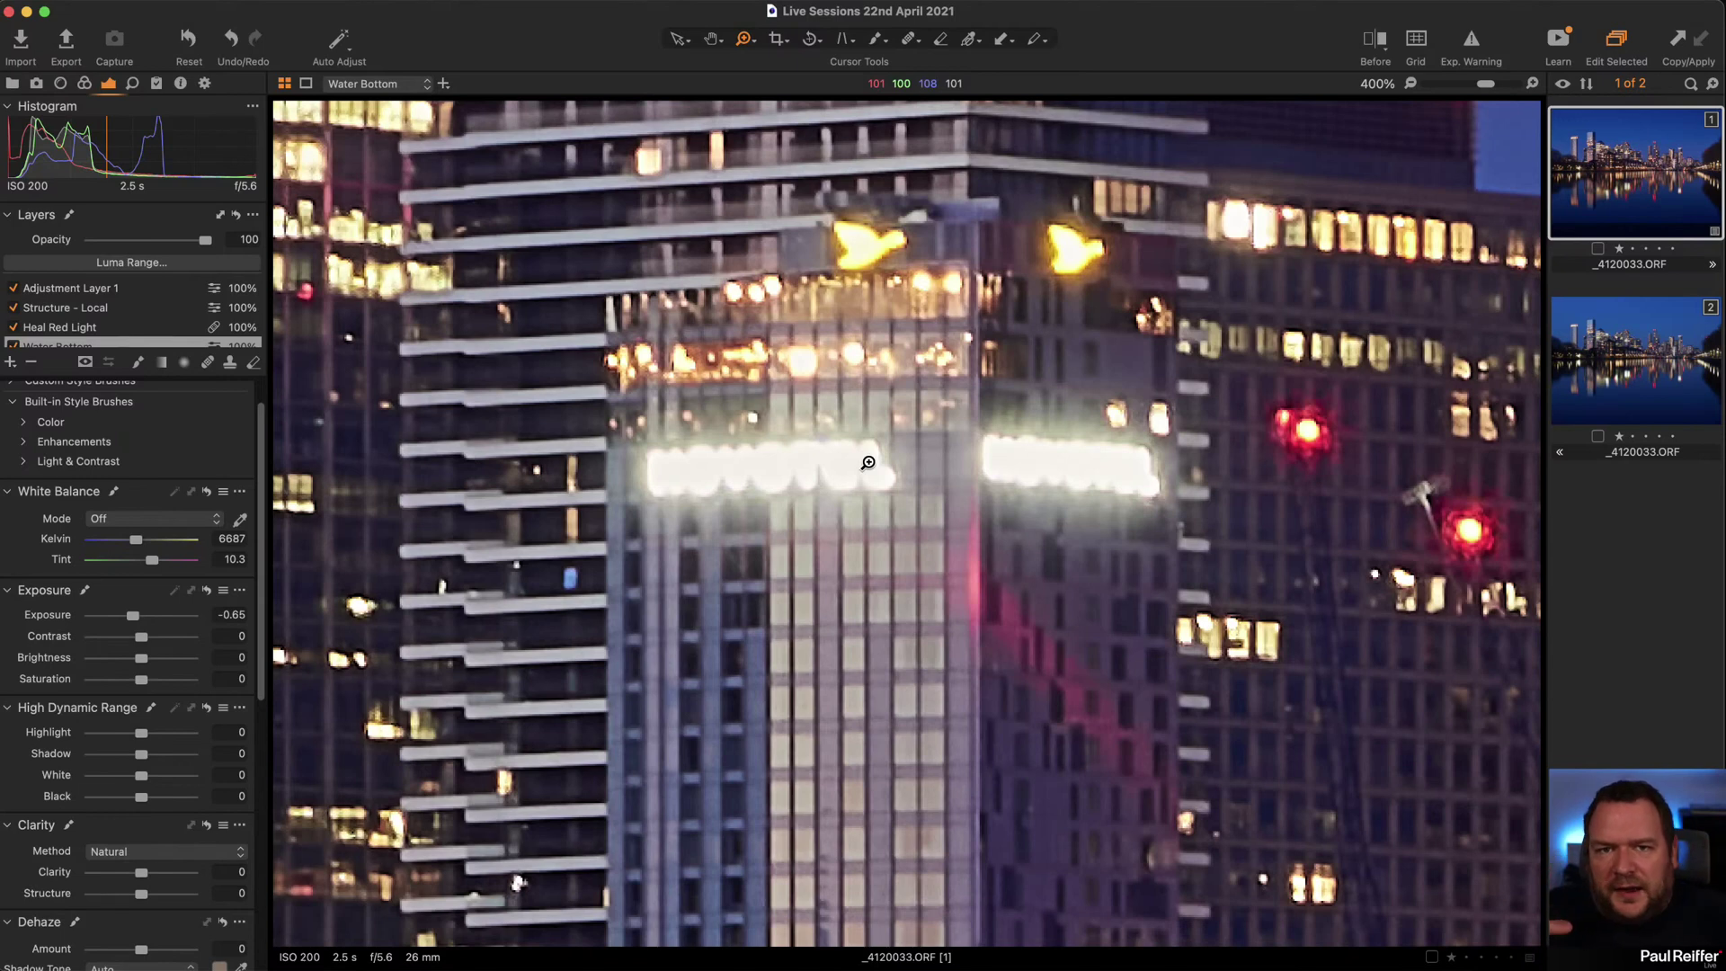
right_click(1655, 181)
click(1697, 239)
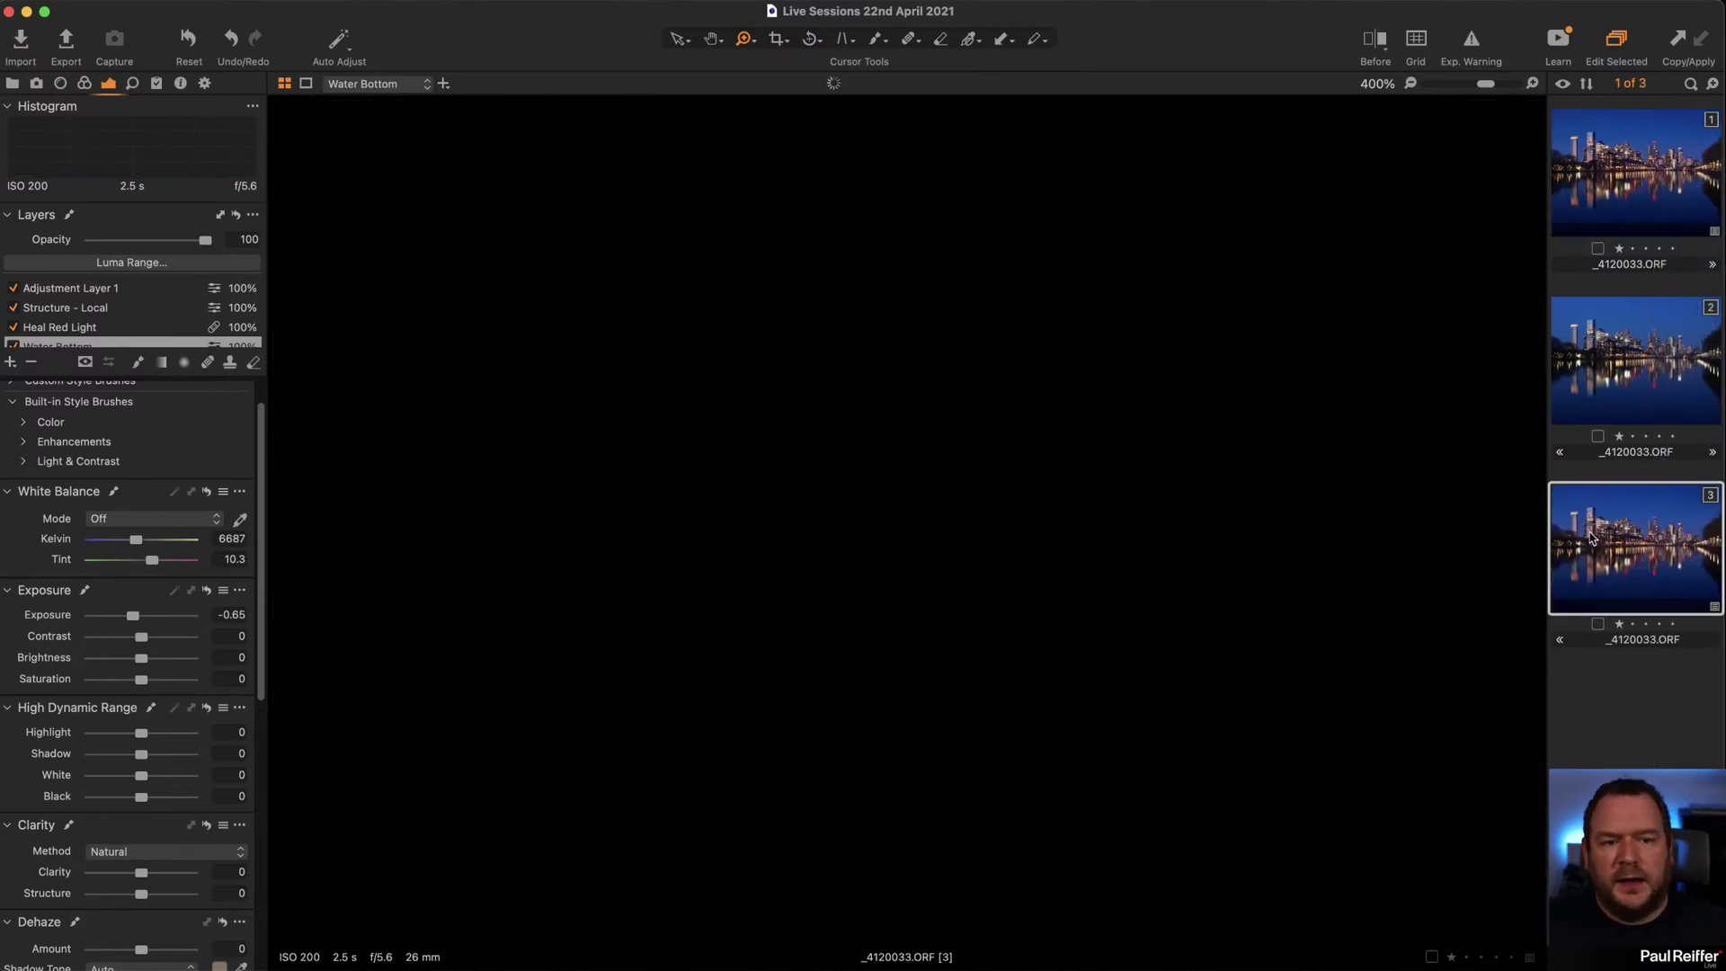
drag(1594, 540, 1594, 352)
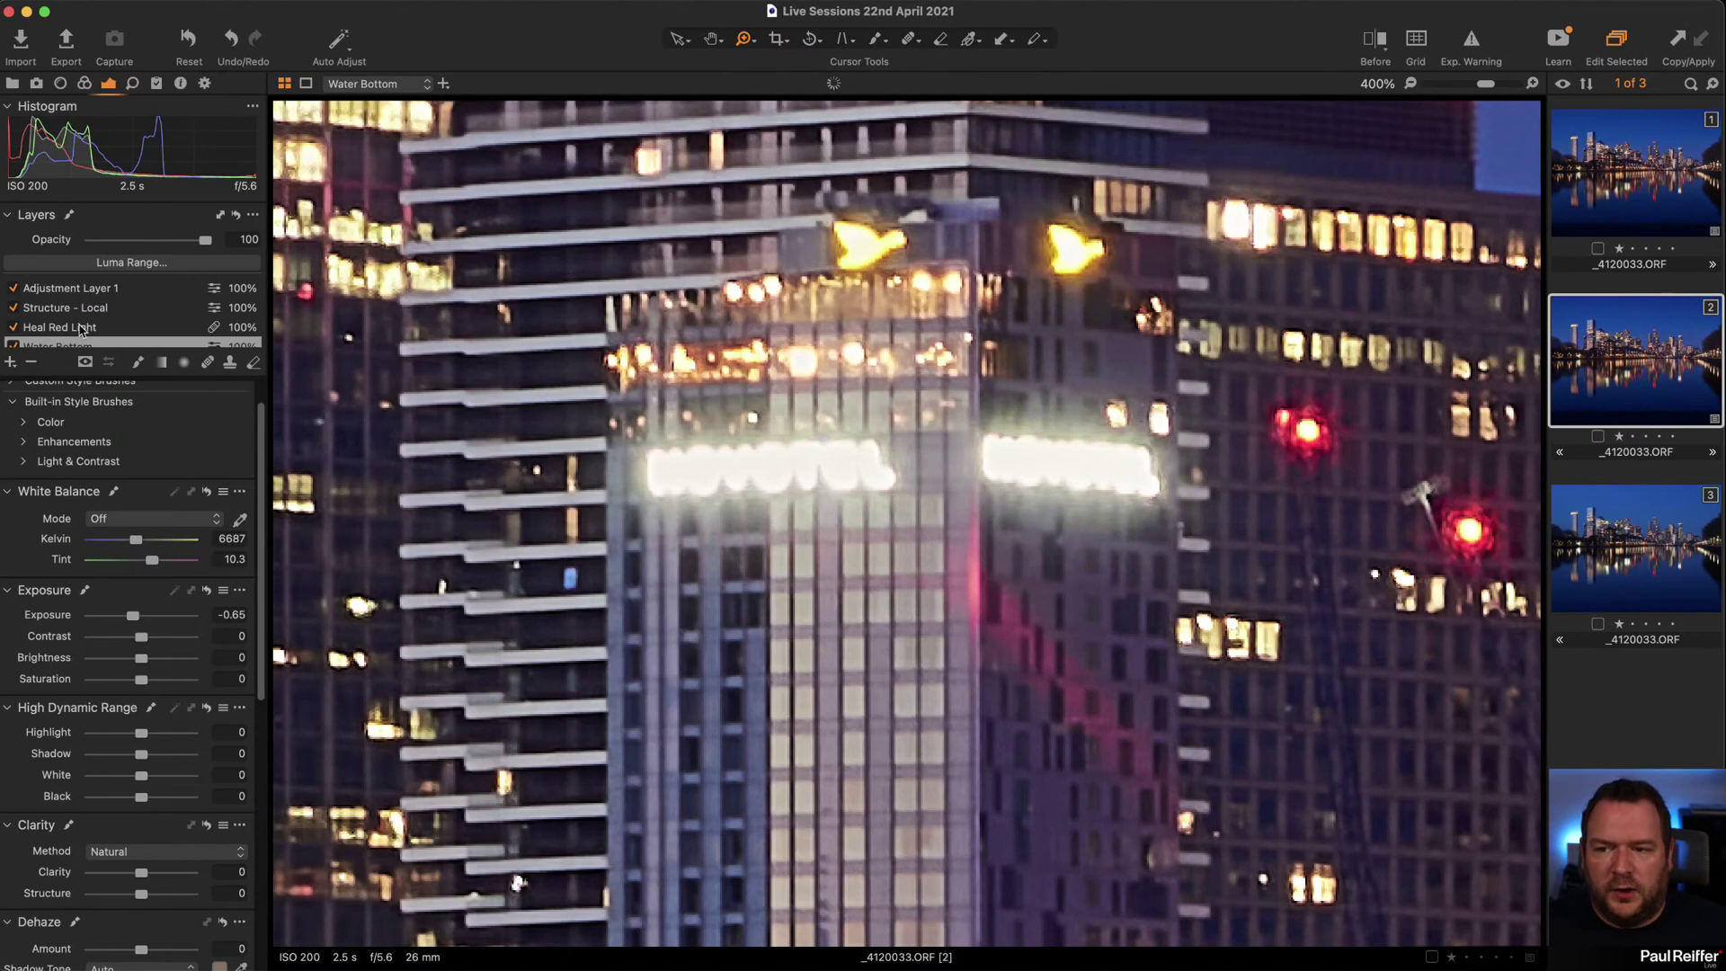
Reset the High Dynamic Range adjustments on the cloned variant's Background layer.
scroll(79, 336, down, 1)
scroll(79, 335, down, 2)
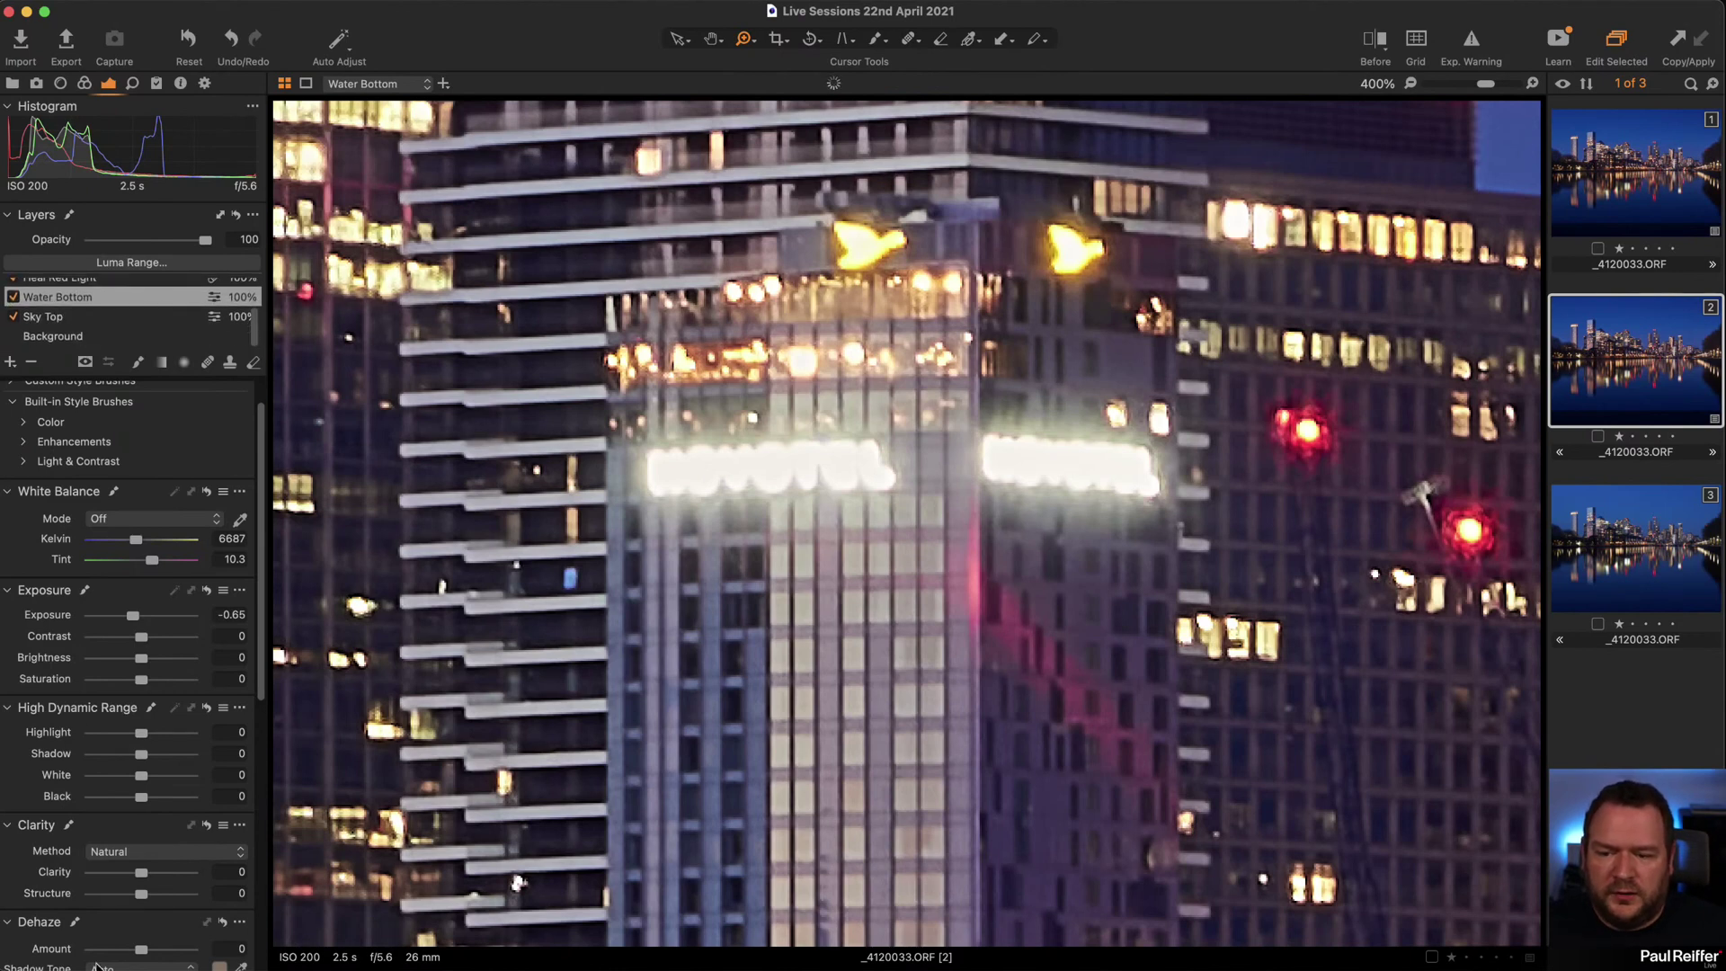
click(59, 338)
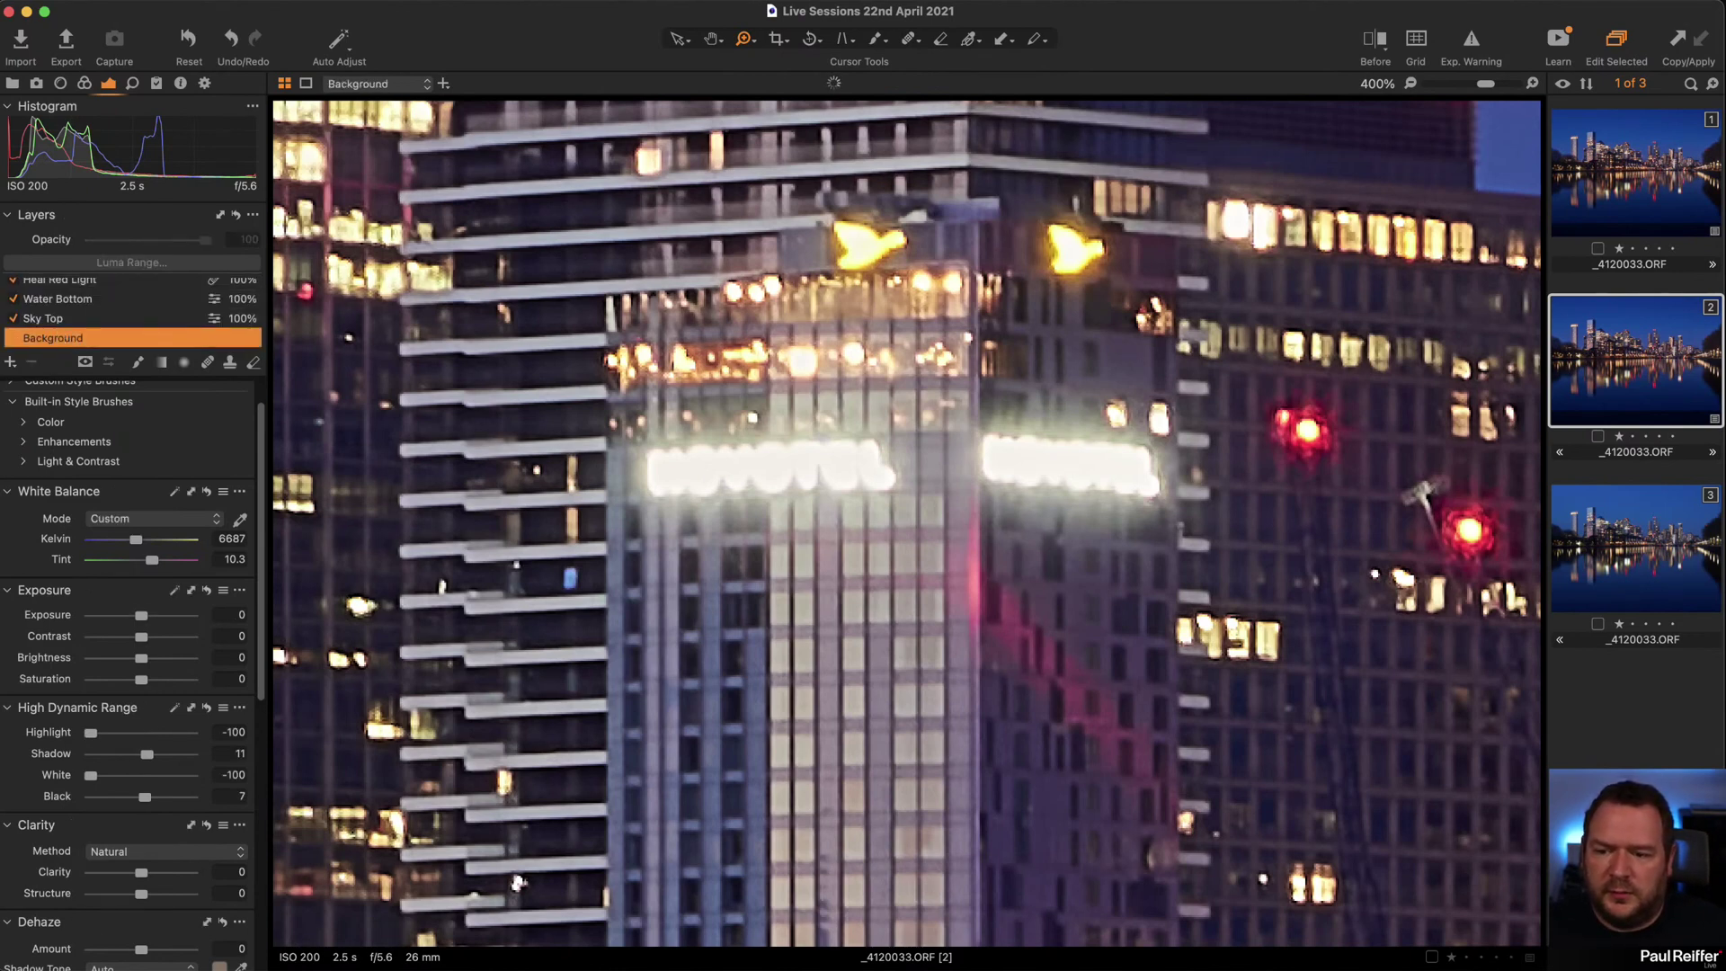
click(207, 708)
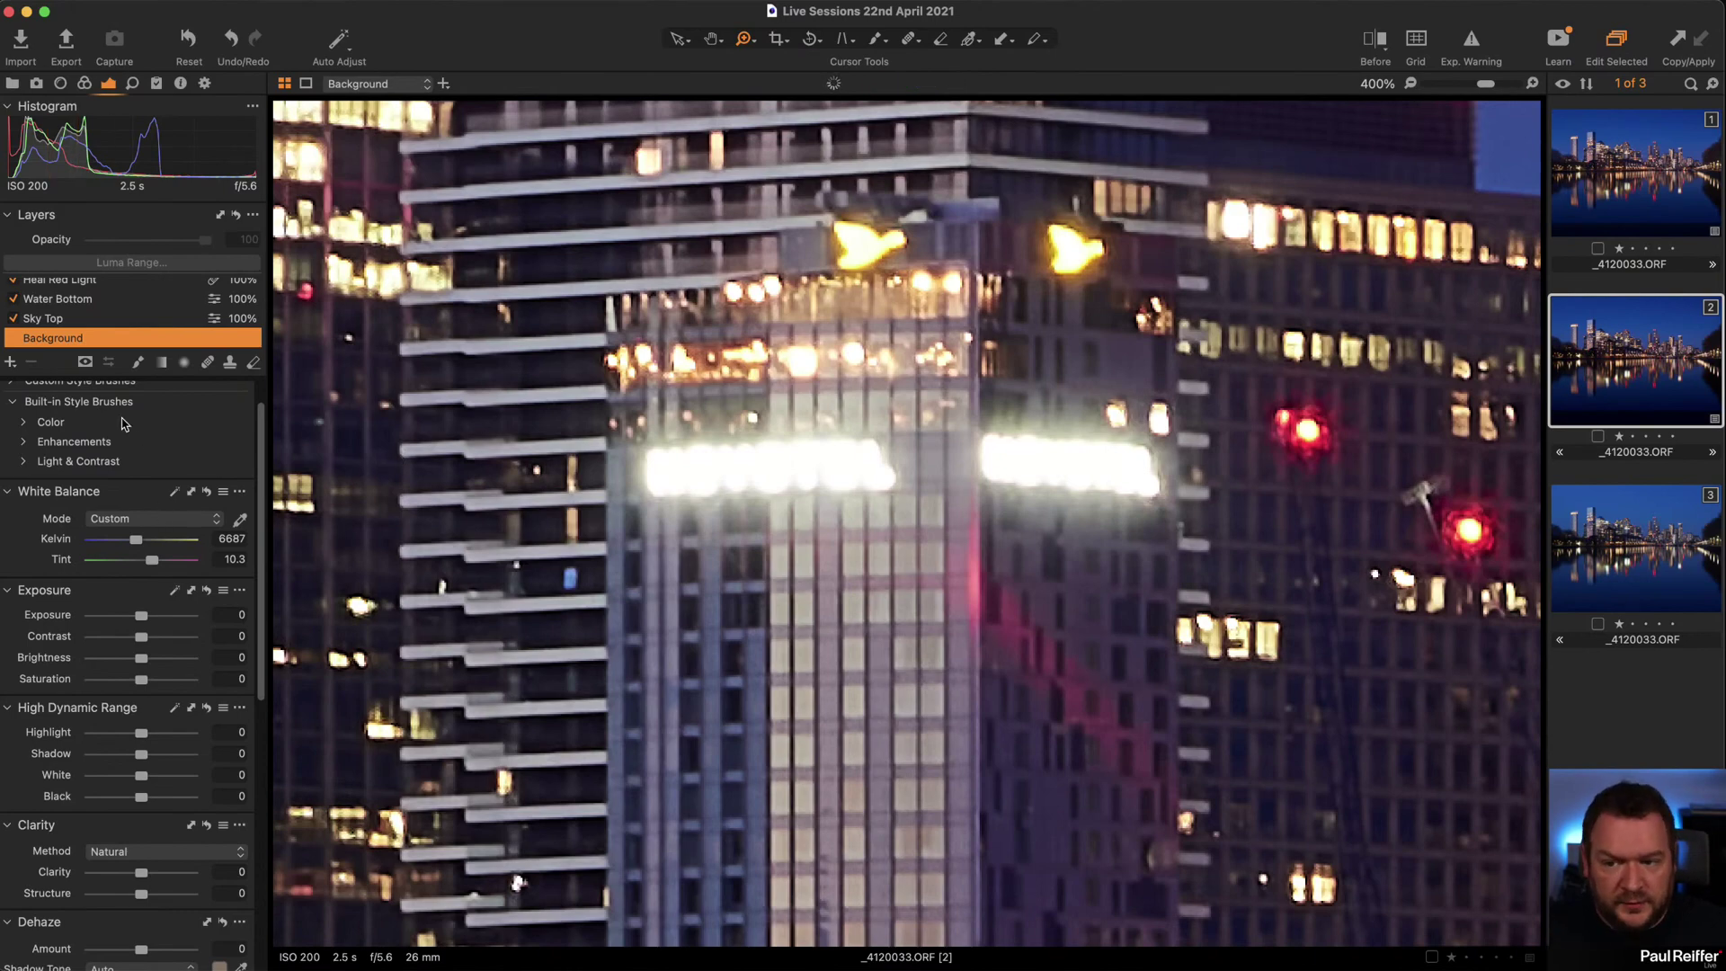
Add a new adjustment layer for brush masking and rename it with a person's first name.
scroll(71, 310, up, 1)
click(138, 361)
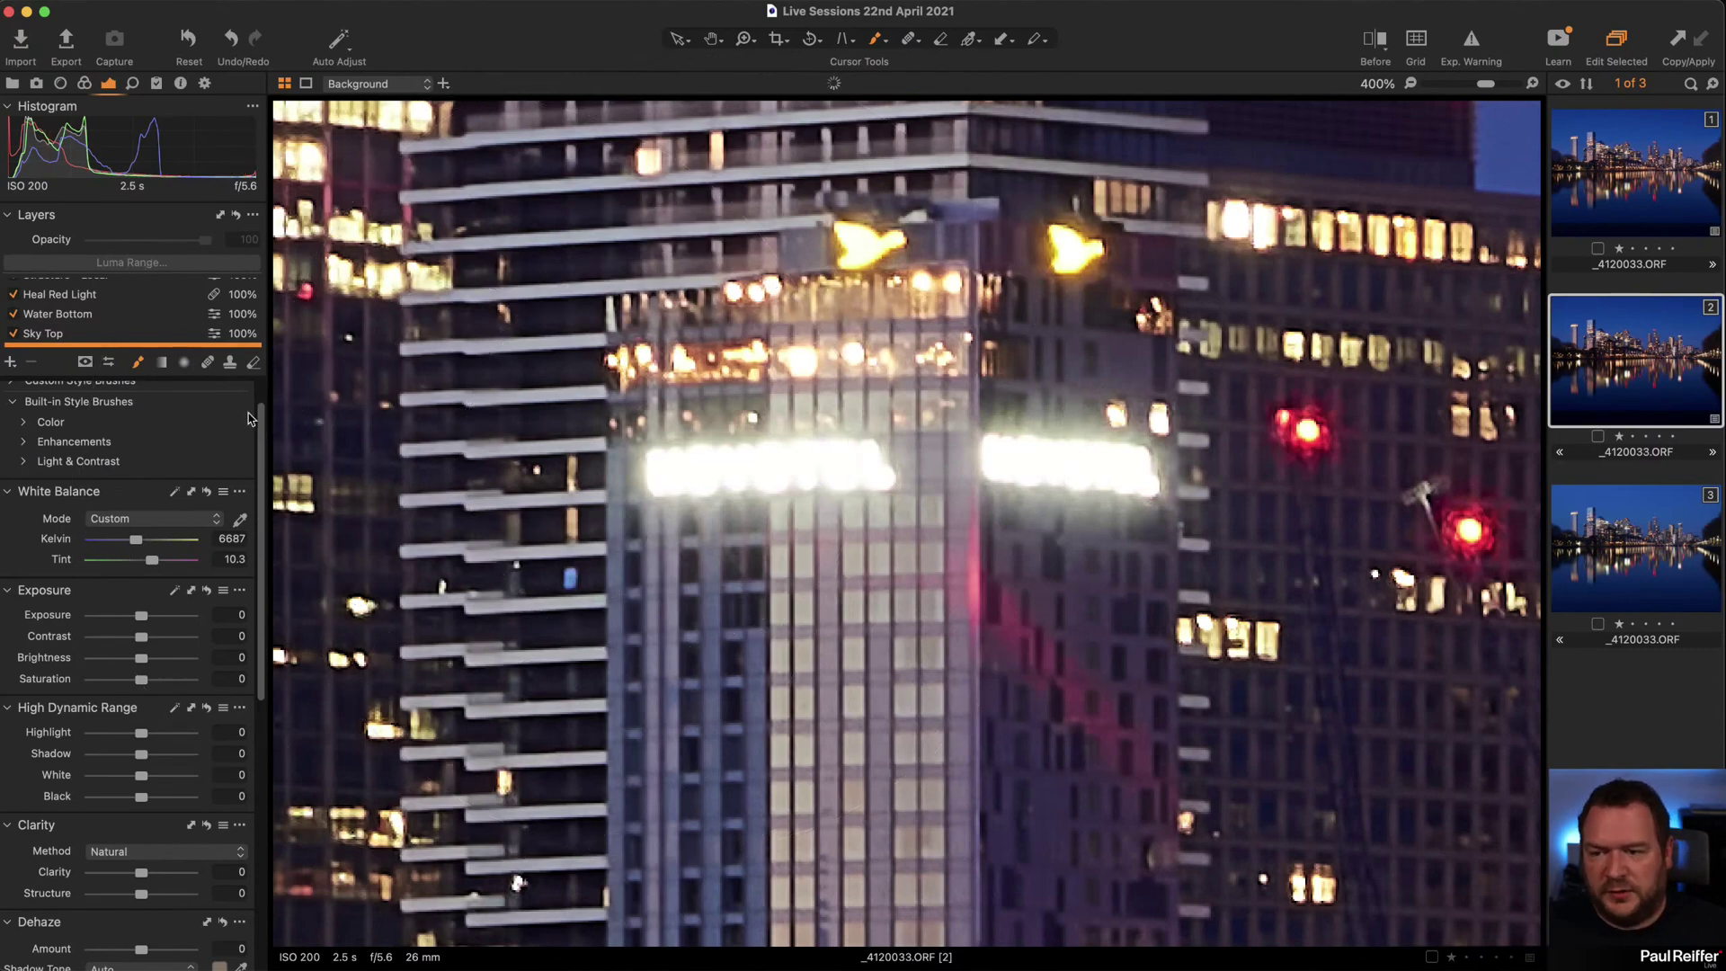
click(10, 361)
double_click(69, 286)
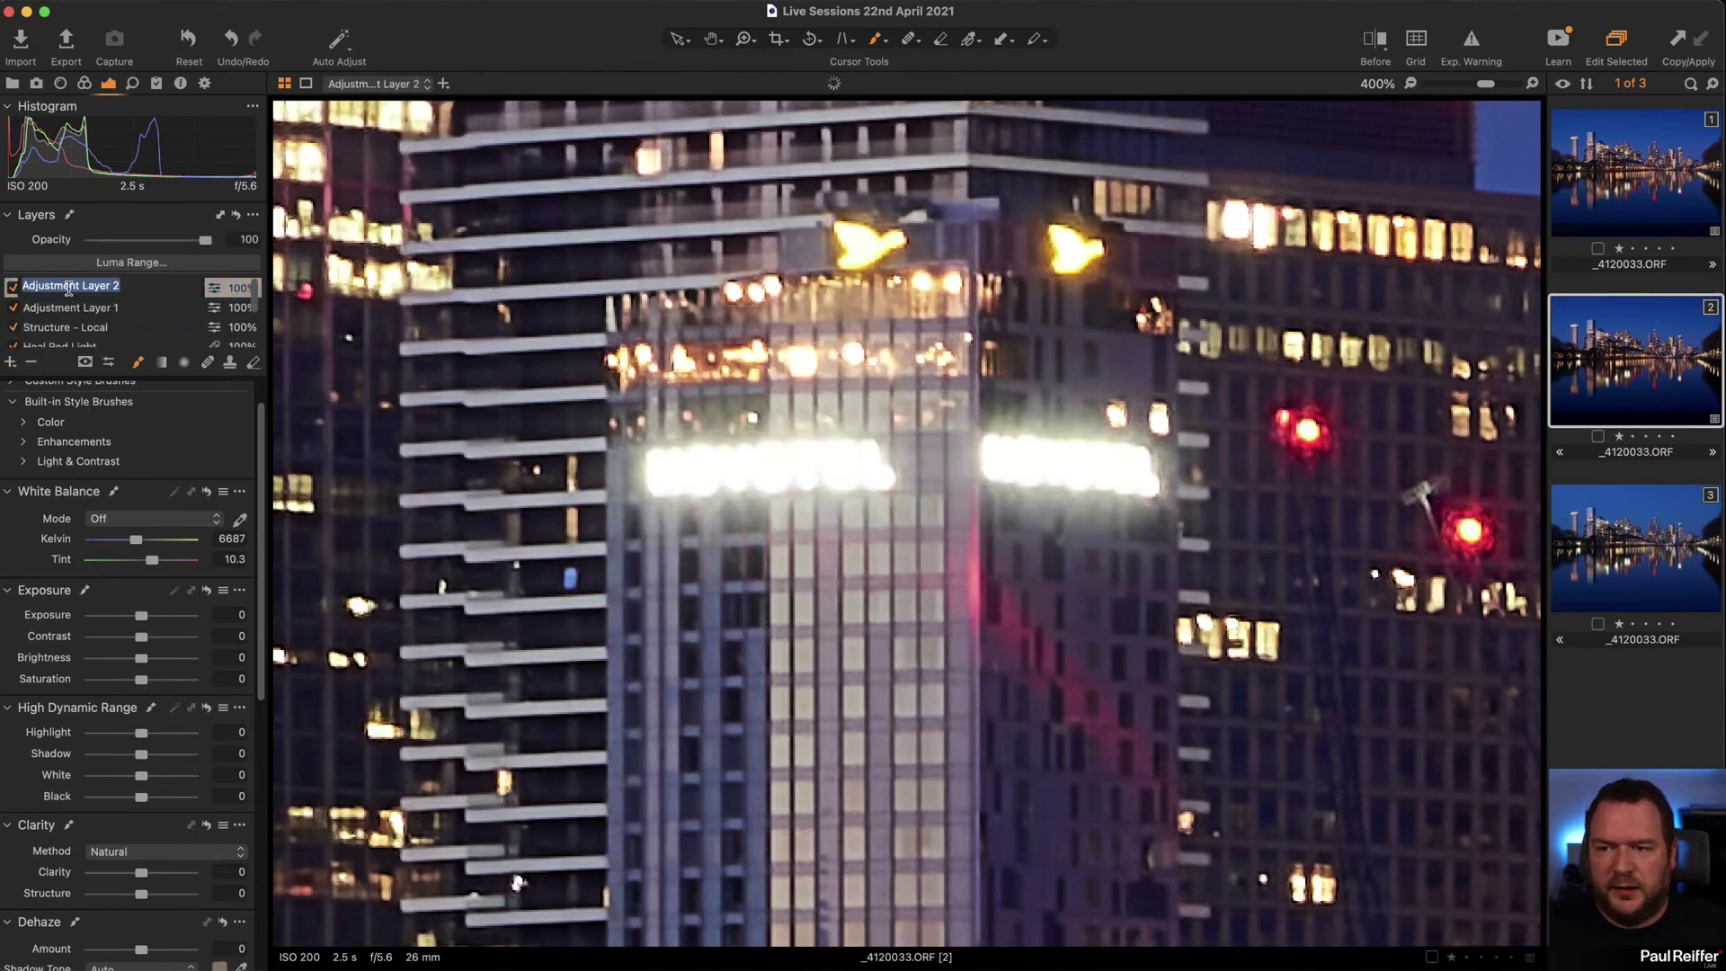
text(Jed)
key(Return)
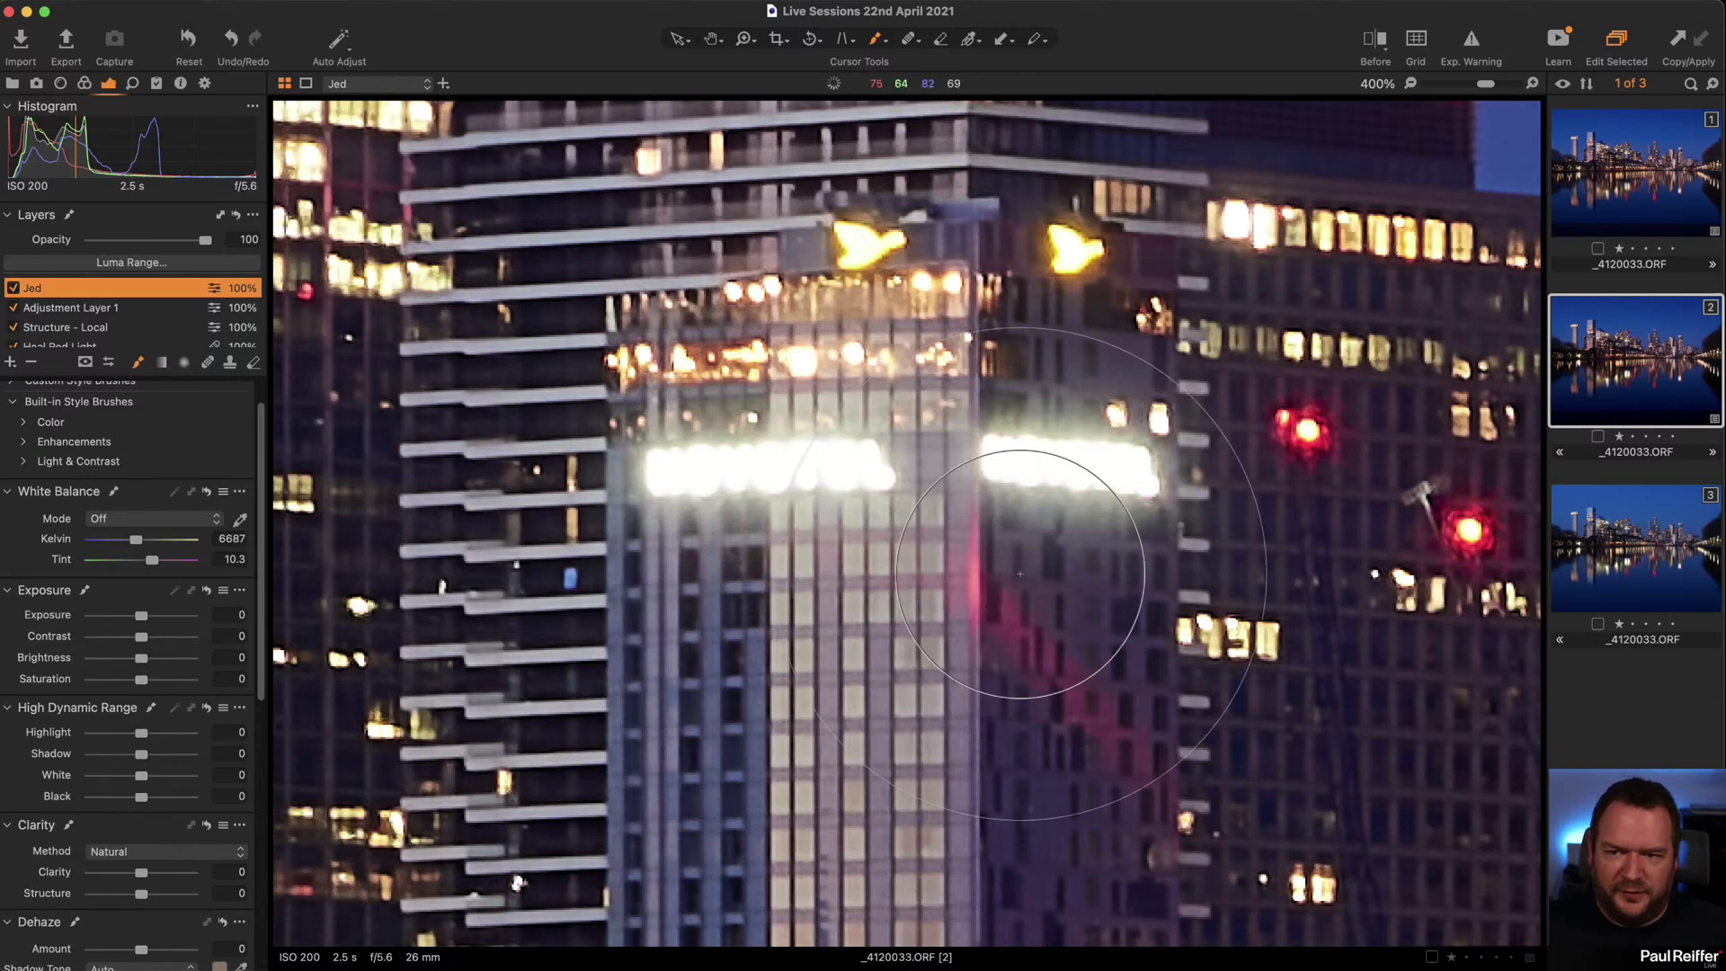
Paint a mask with a smaller, soft brush over the two bright white signs on the tower below the yellow logos.
key(bracketleft)
key(bracketleft)
key(bracketleft)
key(bracketleft)
key(bracketleft)
key(bracketleft)
key(bracketleft)
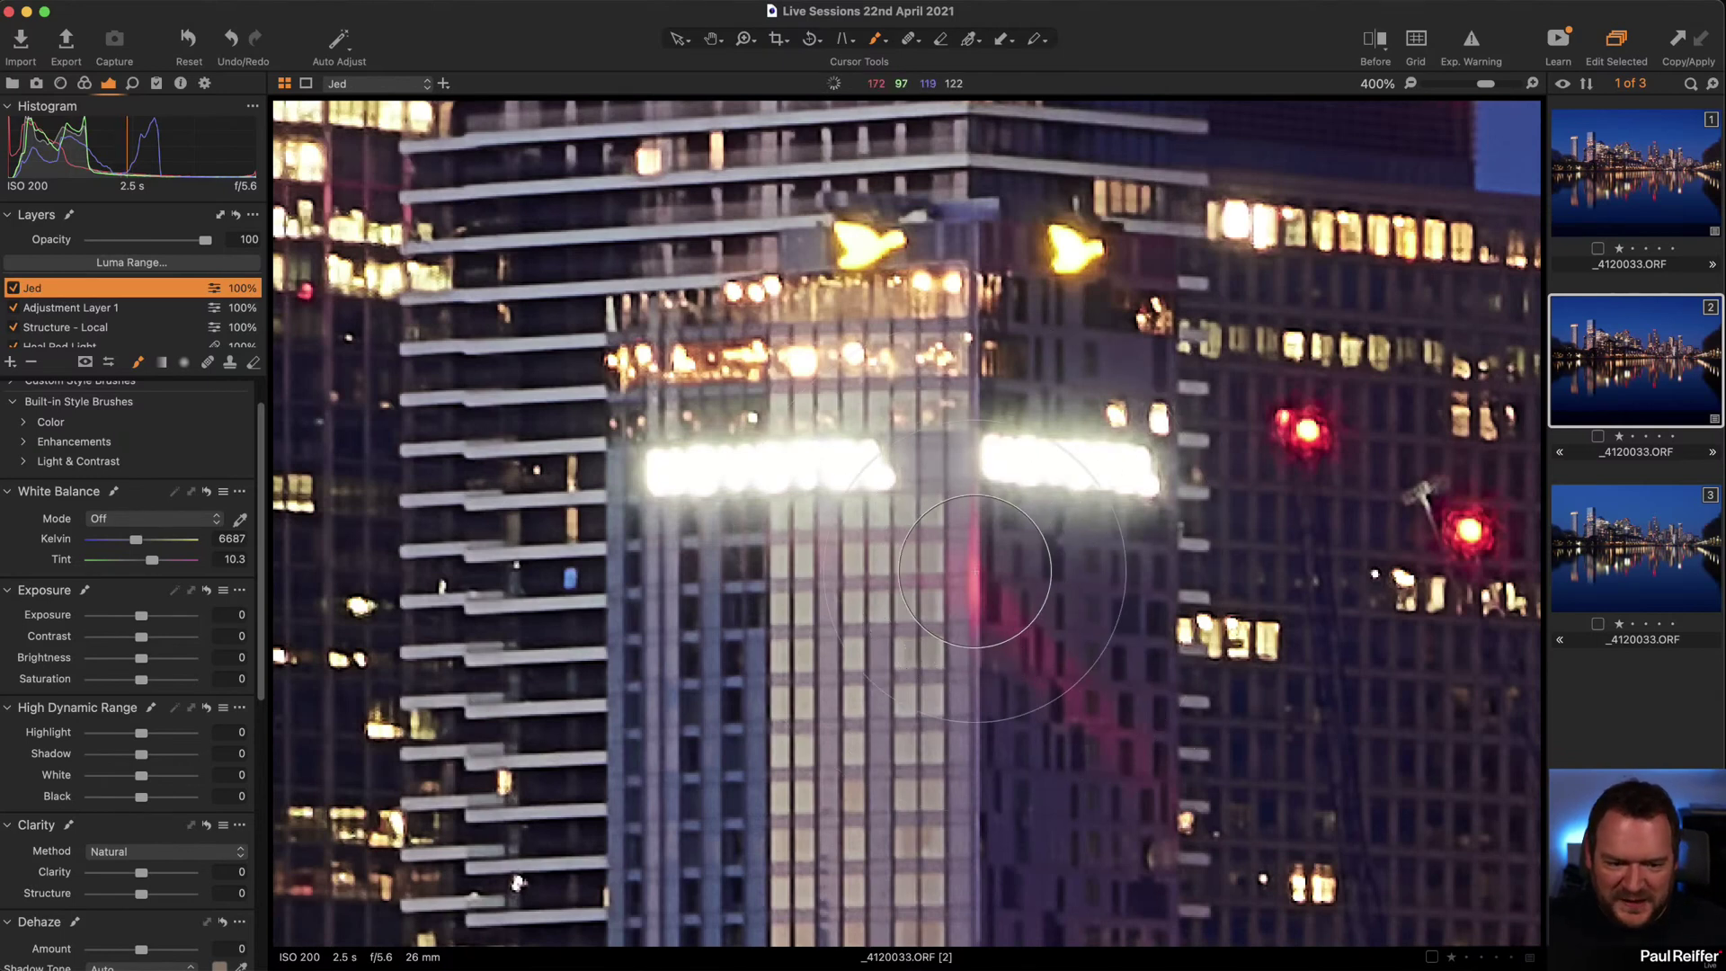
right_click(915, 514)
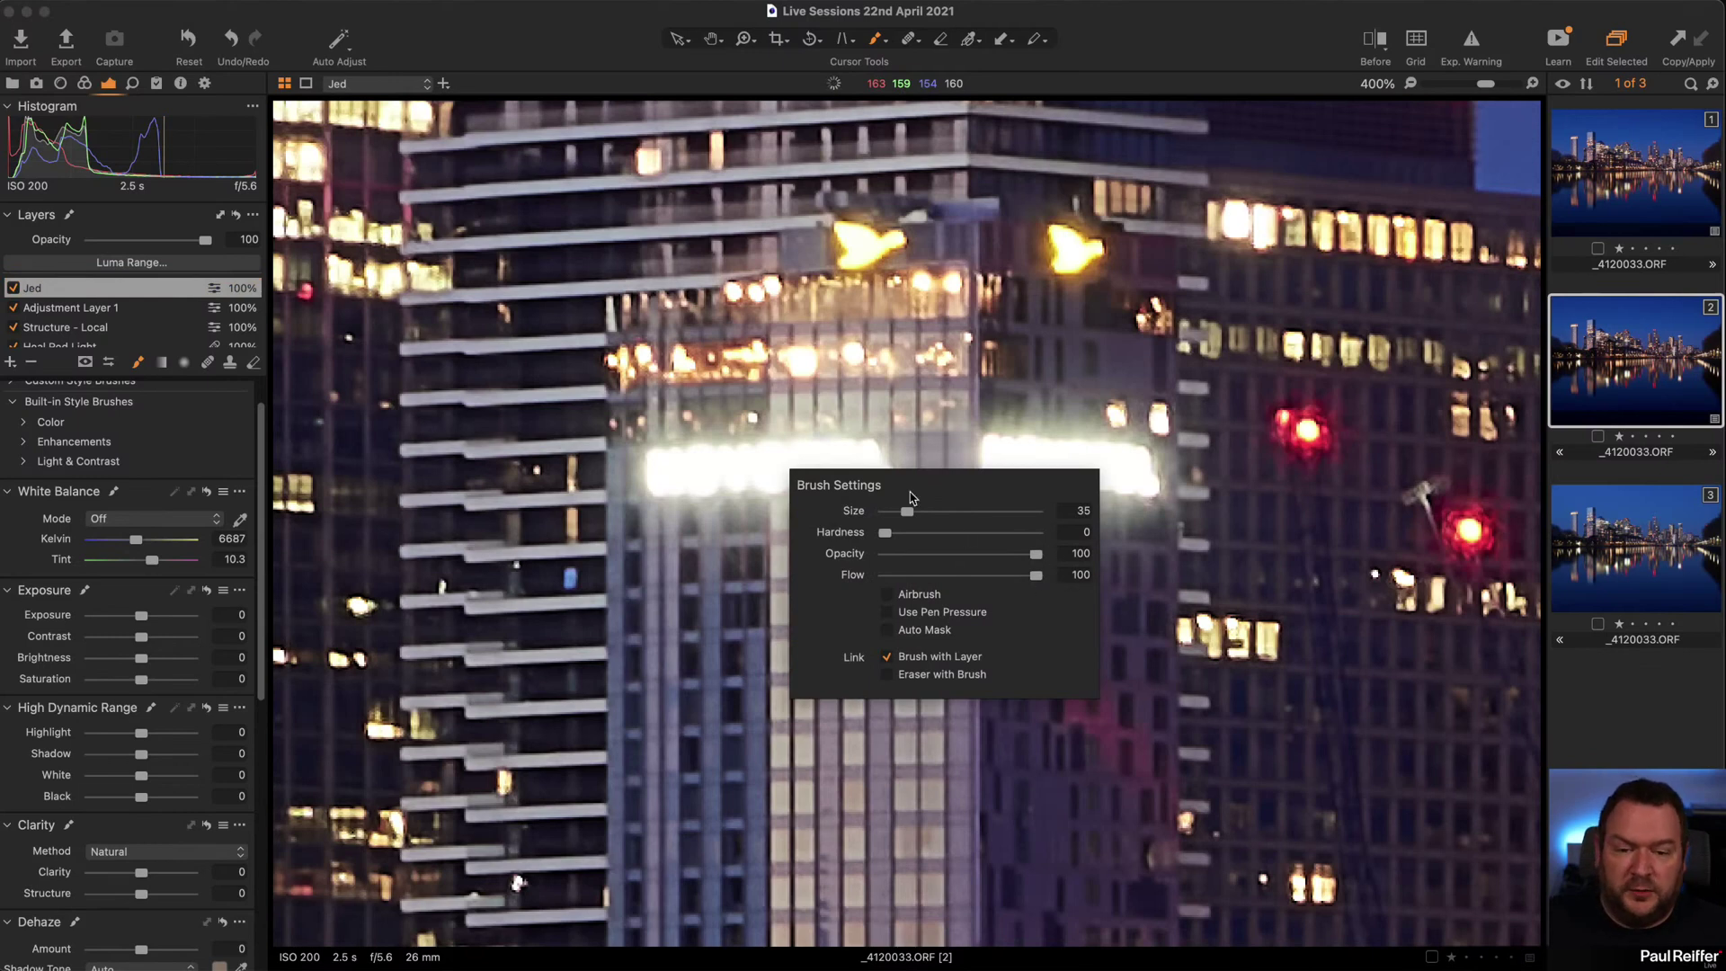
mouse_move(880, 445)
mouse_down()
mouse_move(877, 474)
mouse_move(642, 461)
mouse_up()
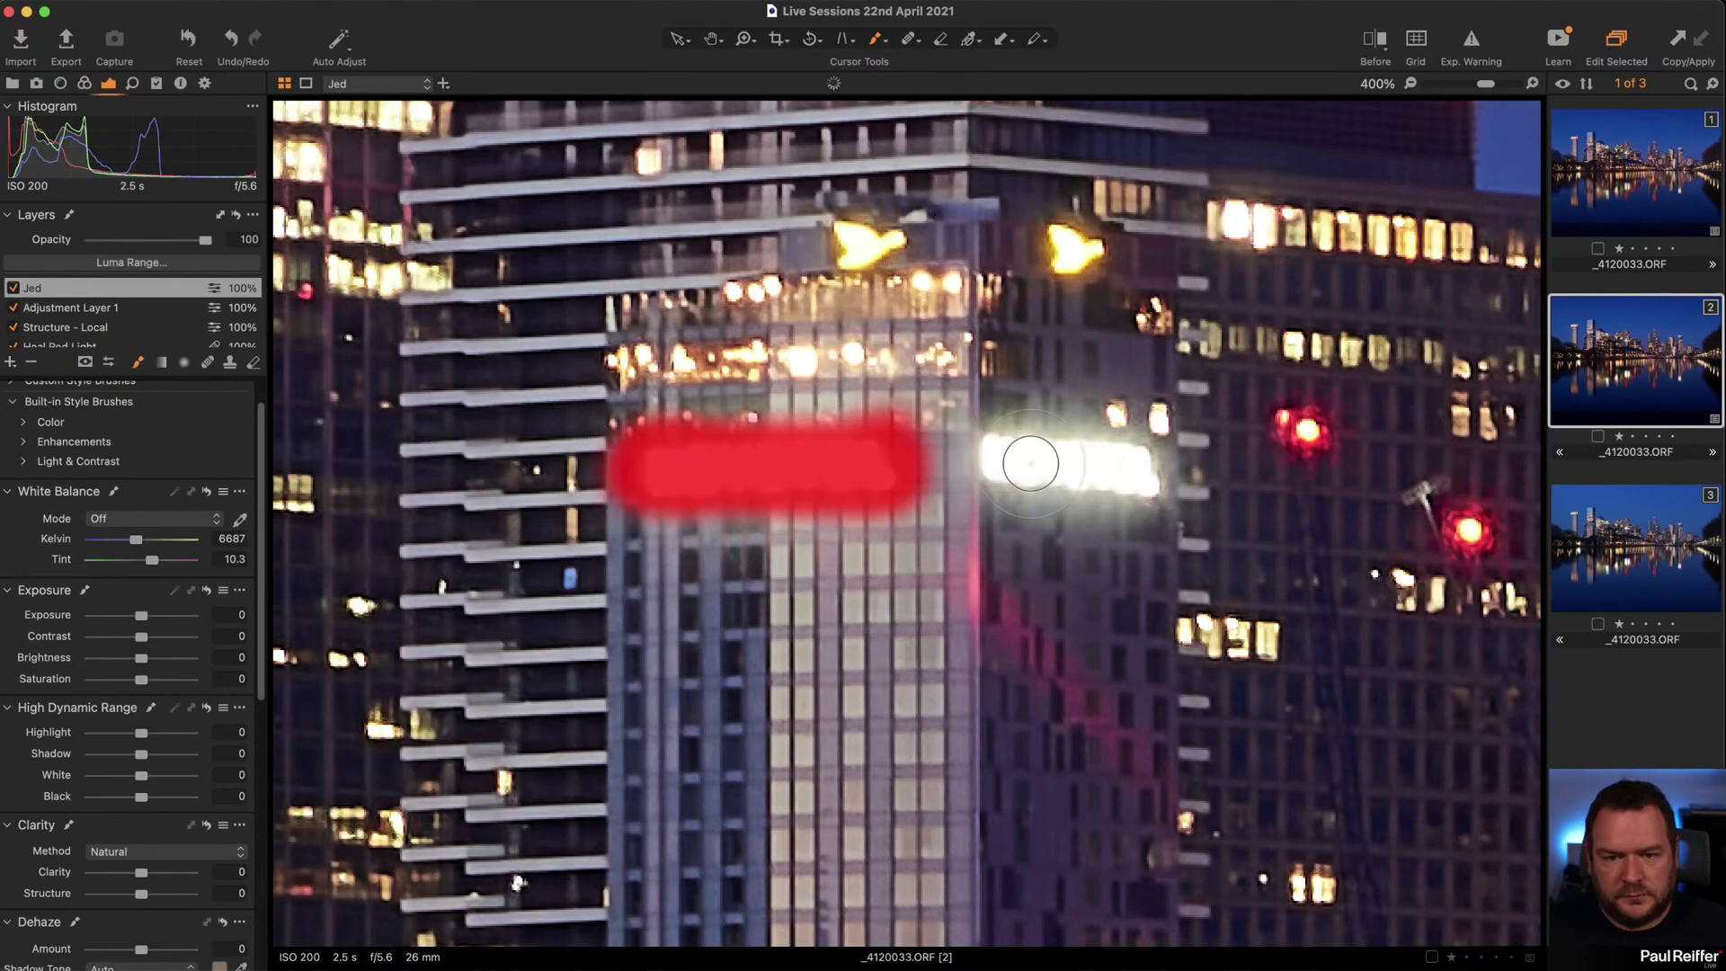
mouse_move(1030, 463)
mouse_down()
mouse_move(1145, 470)
mouse_move(1057, 475)
mouse_up()
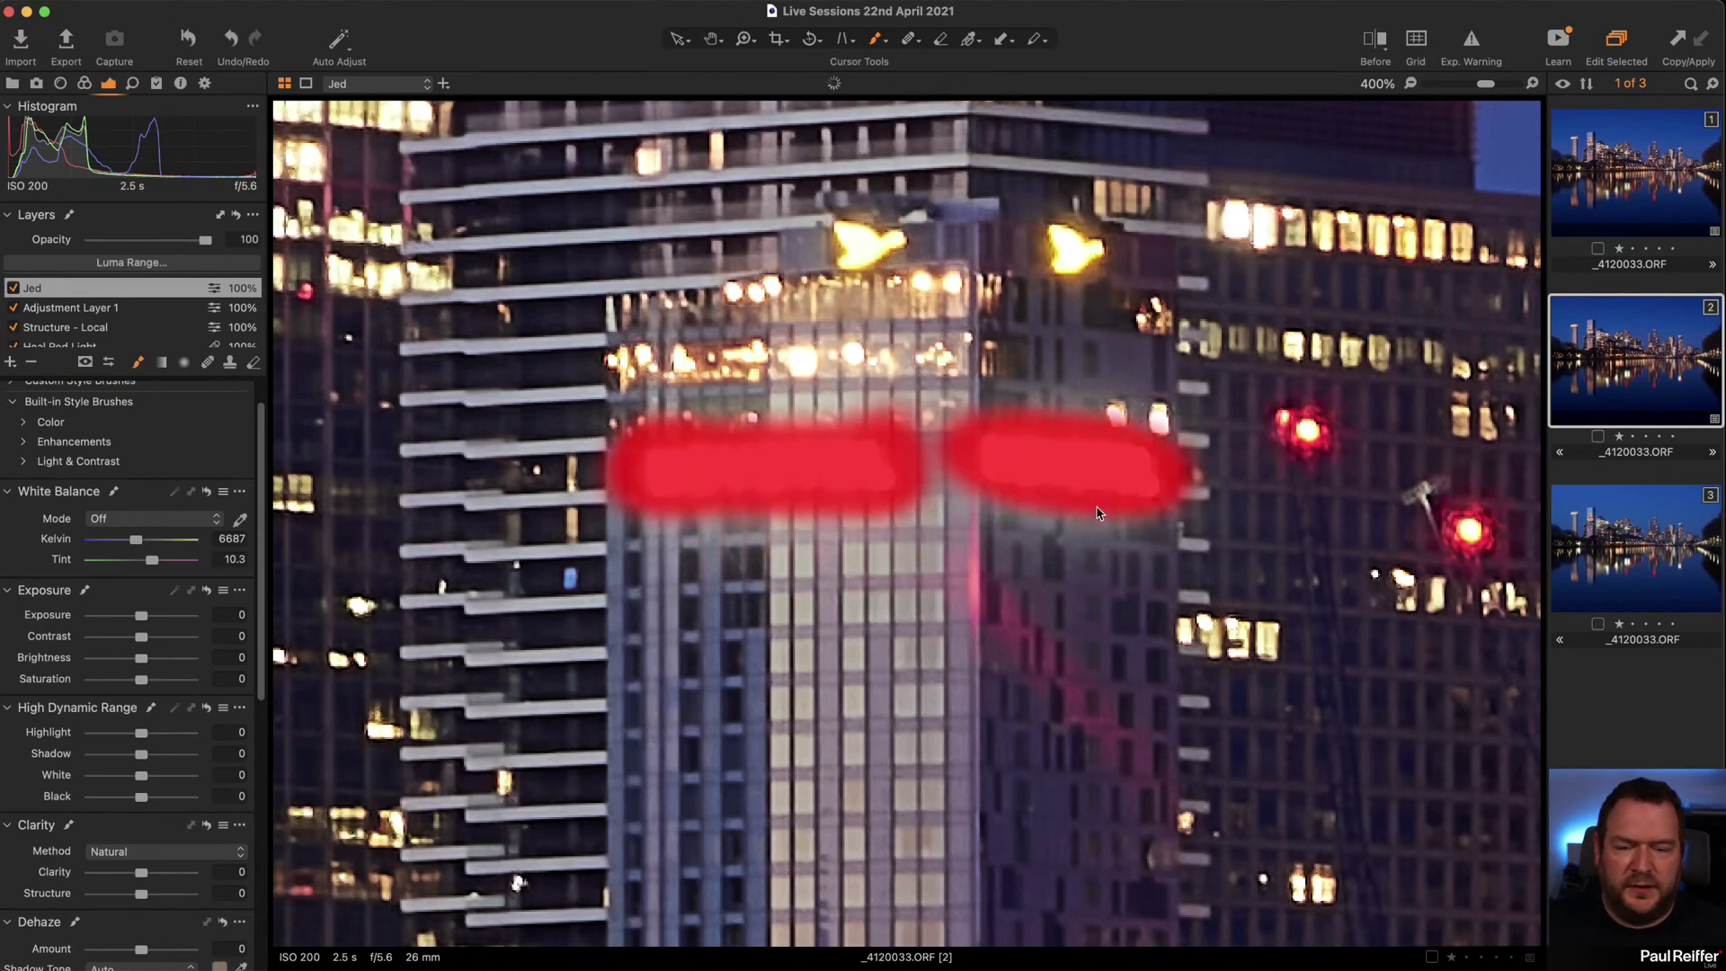
Restrict the painted sign mask to bright tones with a Luma Range of 231 to 255 and a falloff of 167 to 255.
click(132, 262)
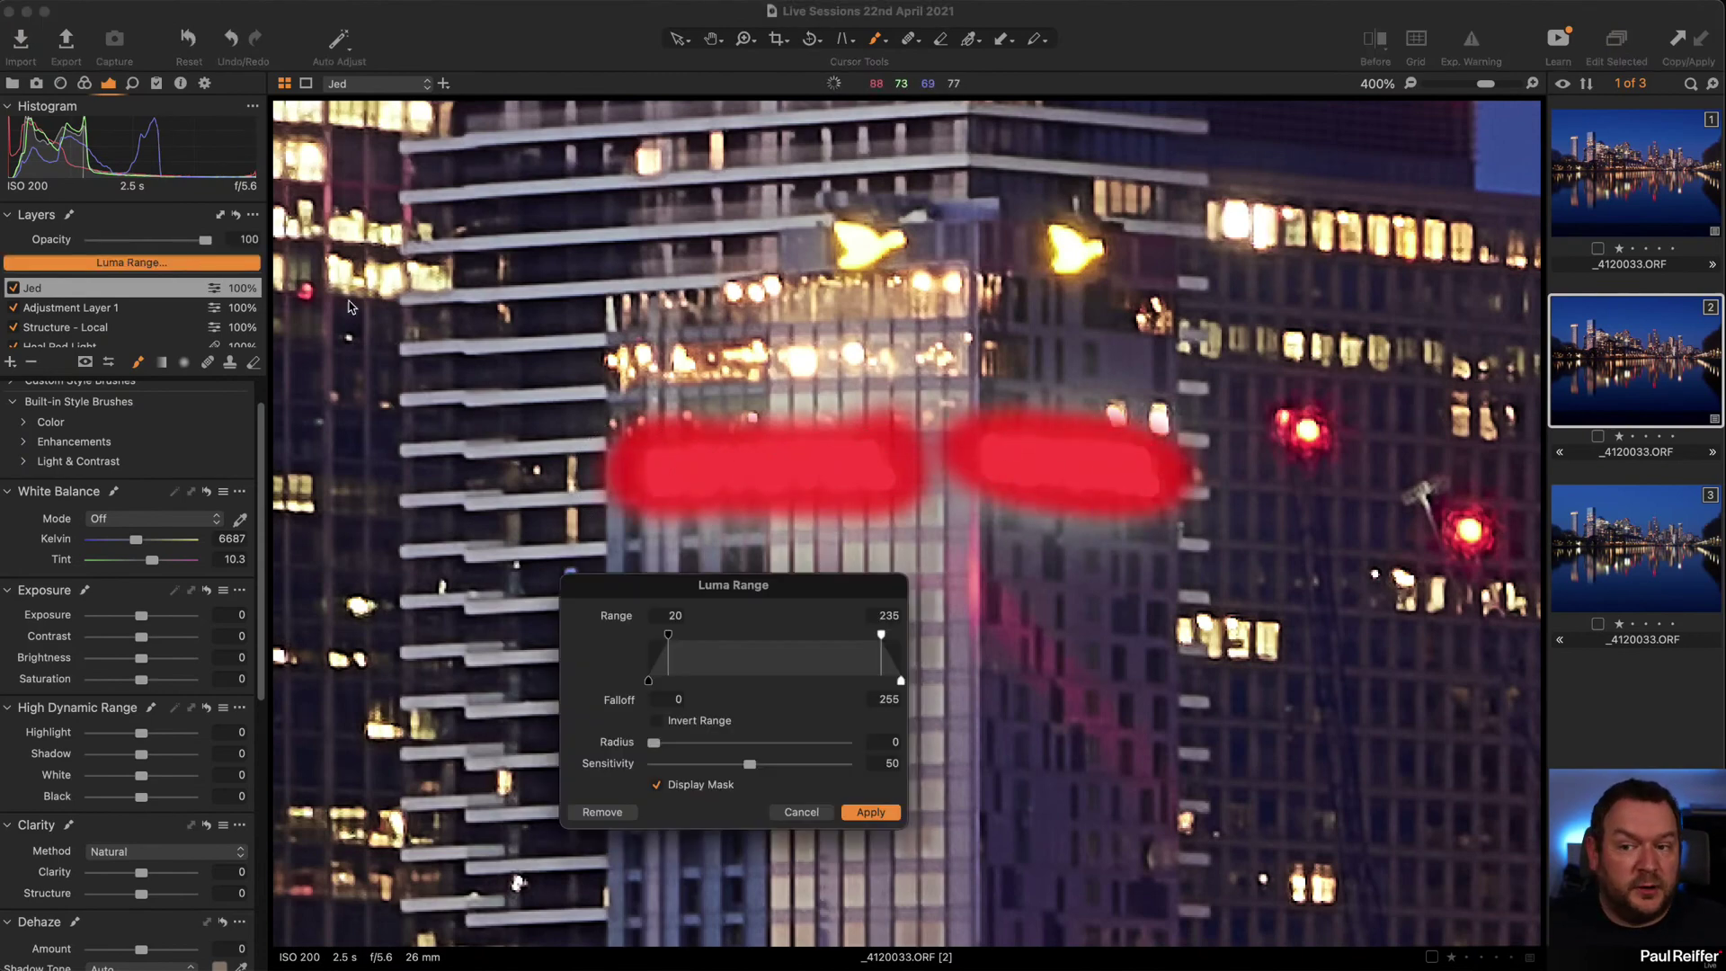
drag(883, 638, 926, 644)
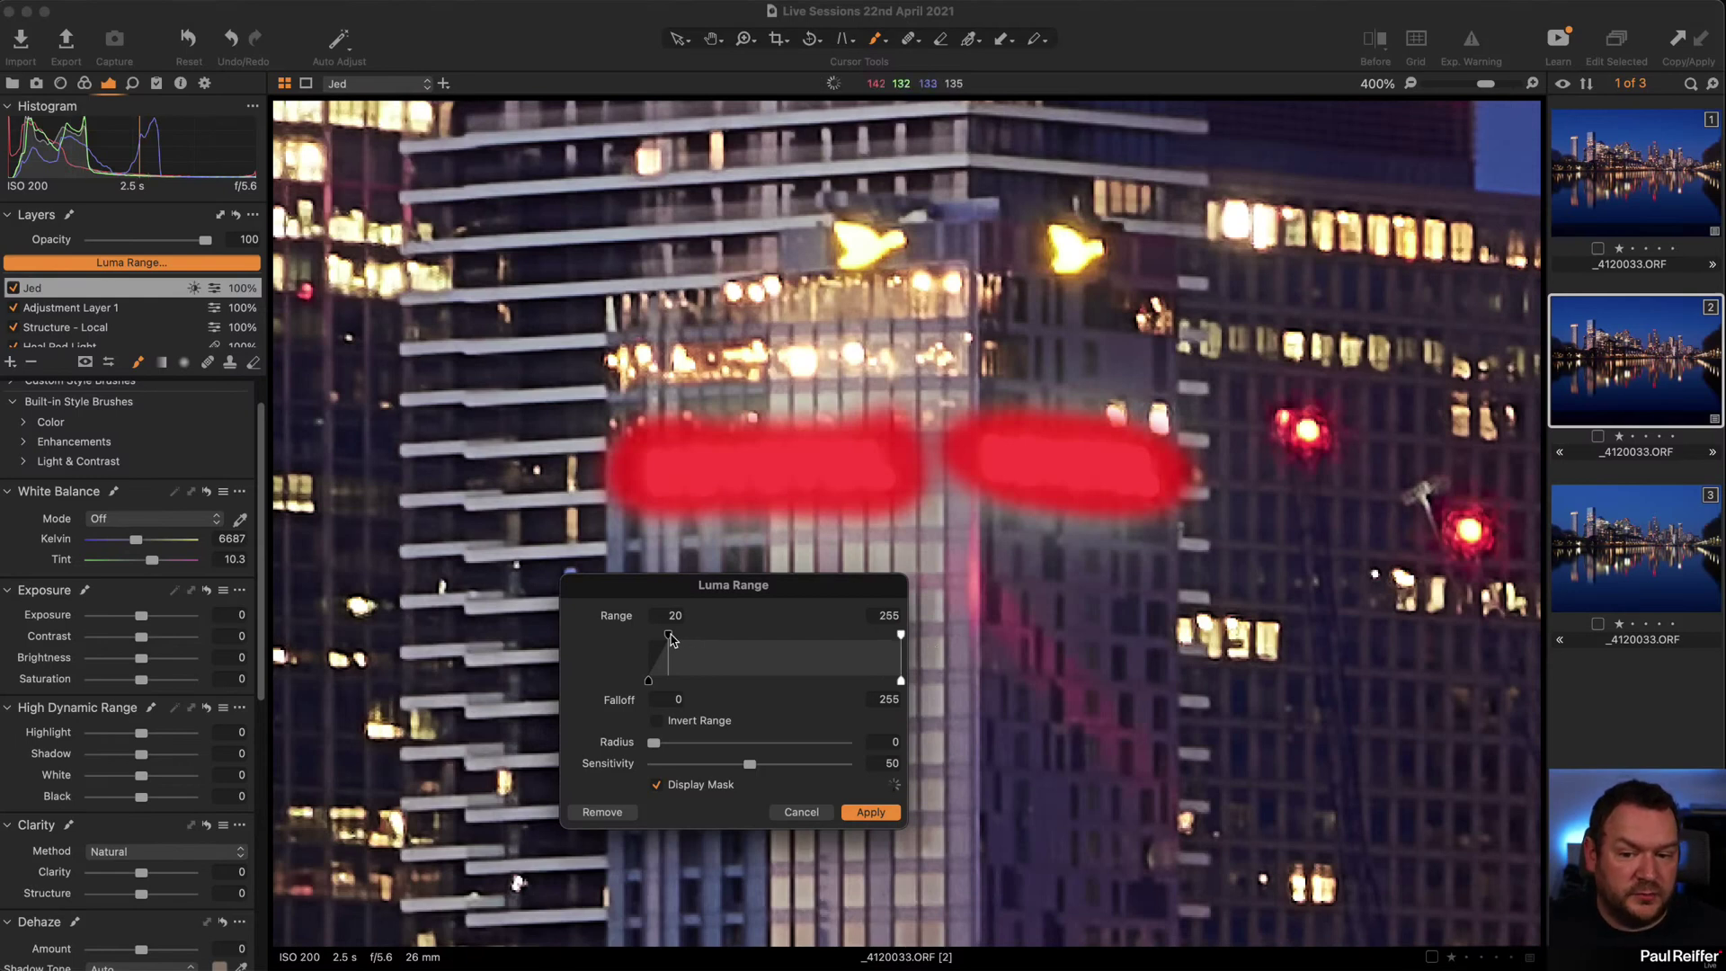
drag(669, 637, 836, 637)
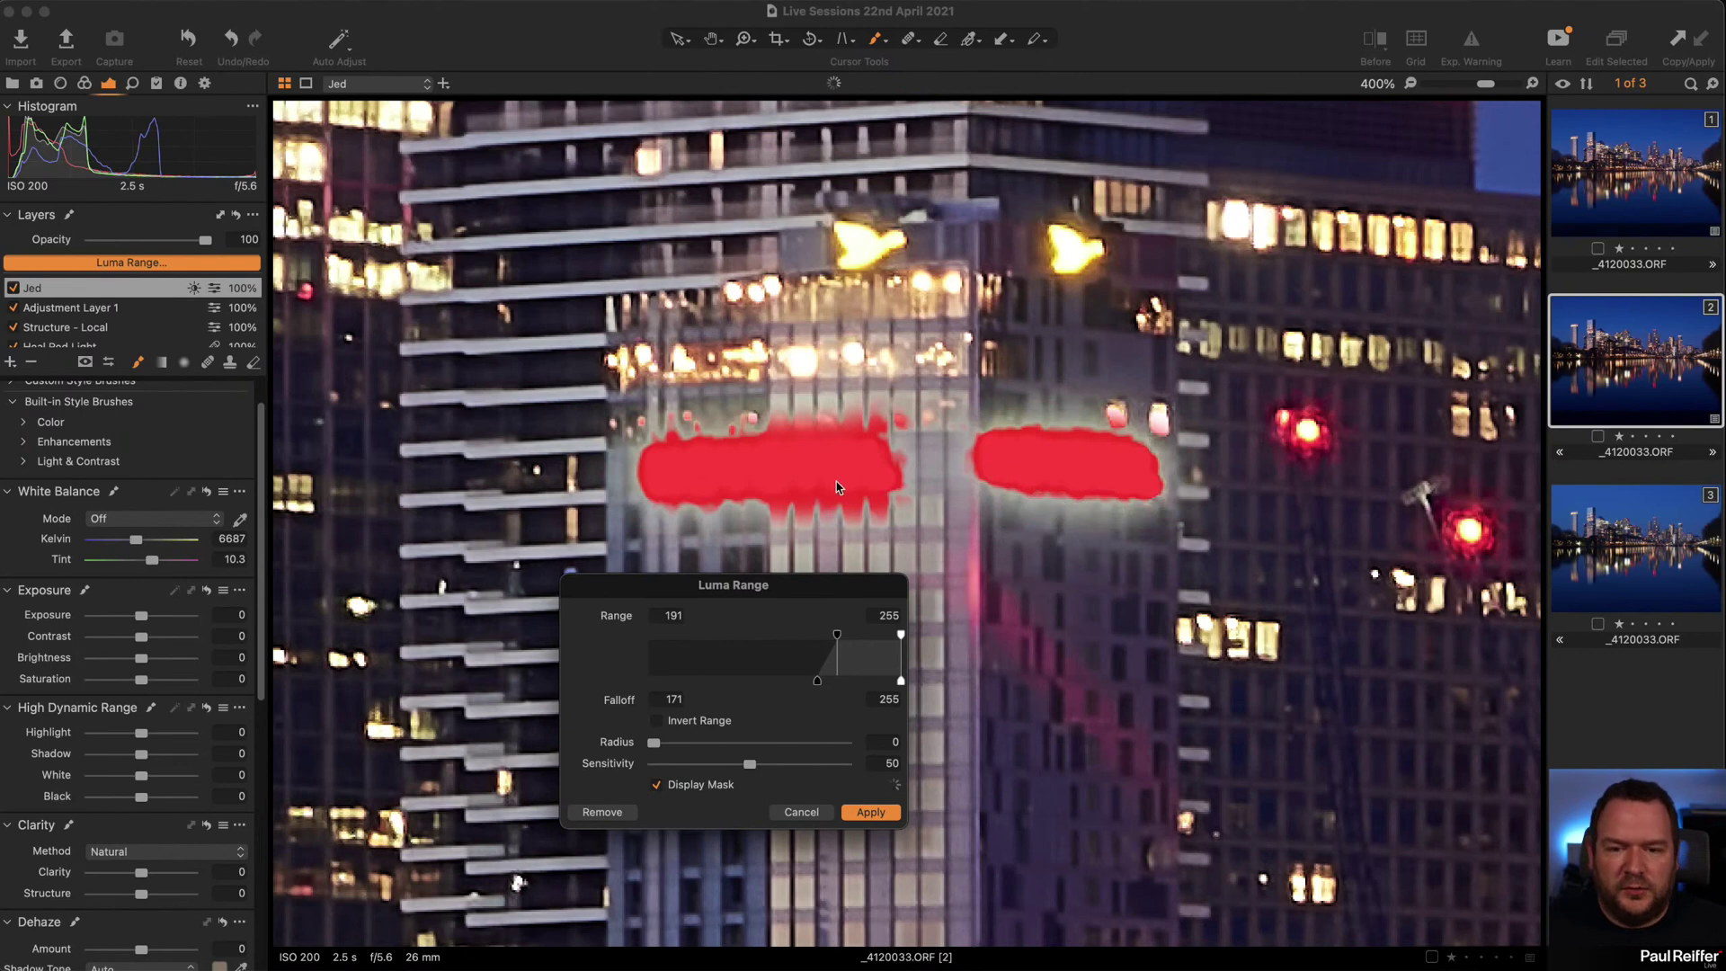
drag(836, 635, 801, 688)
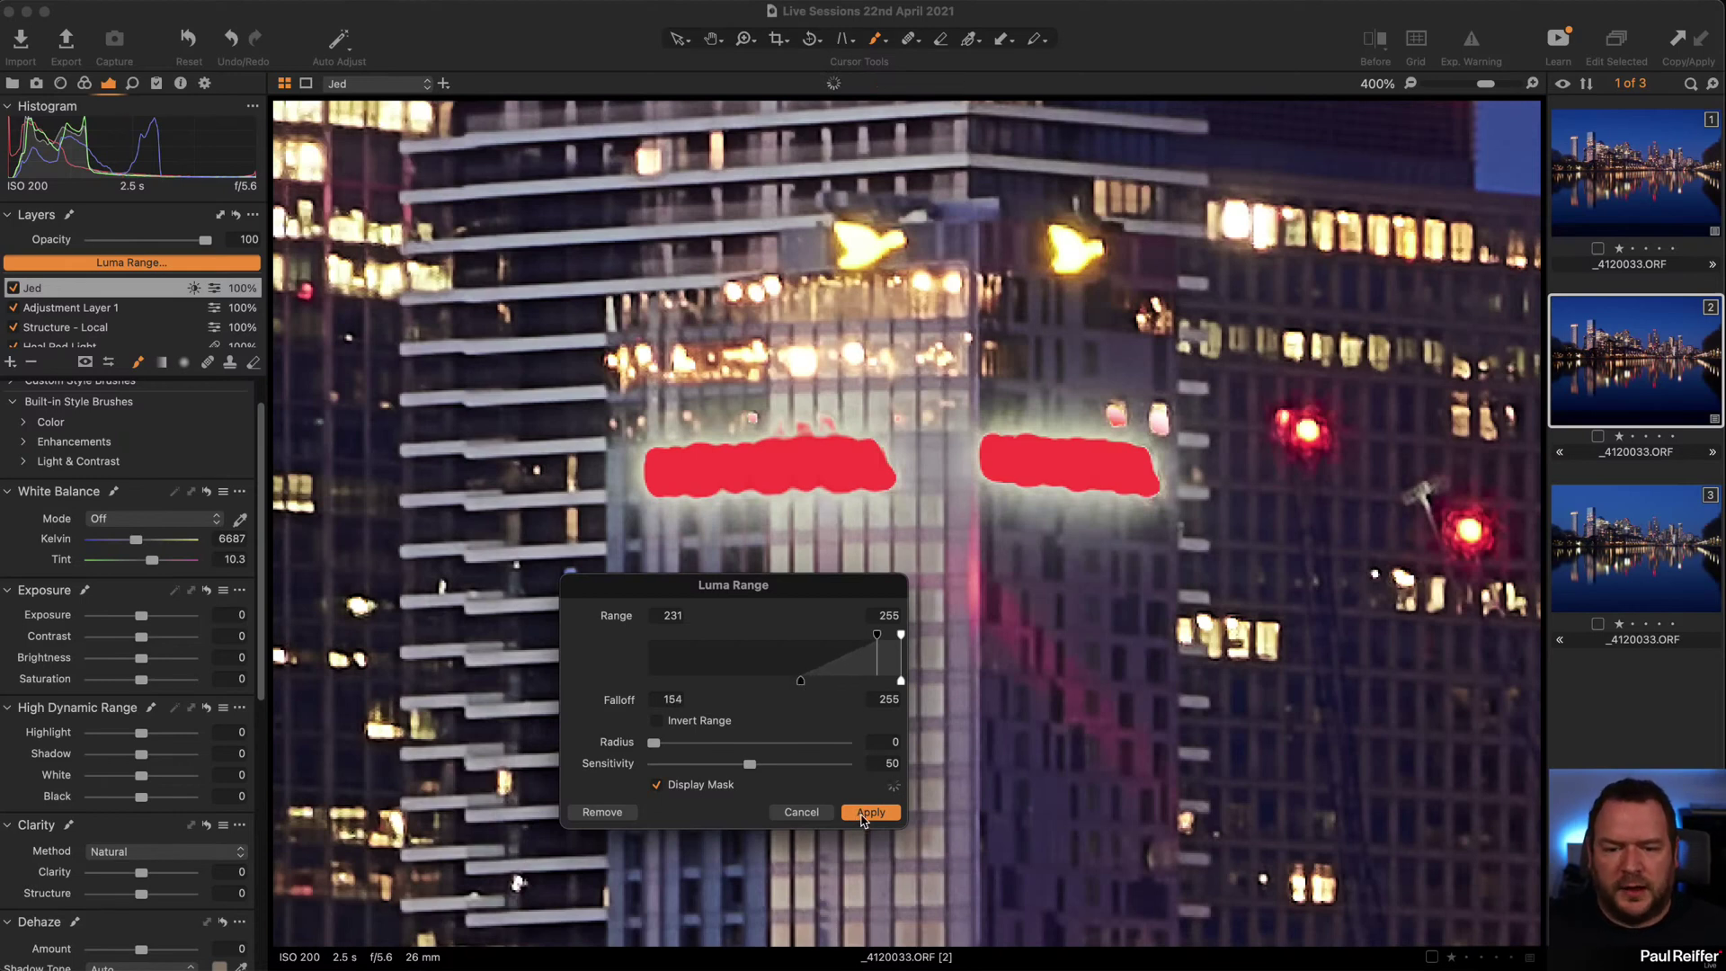
drag(801, 683, 816, 686)
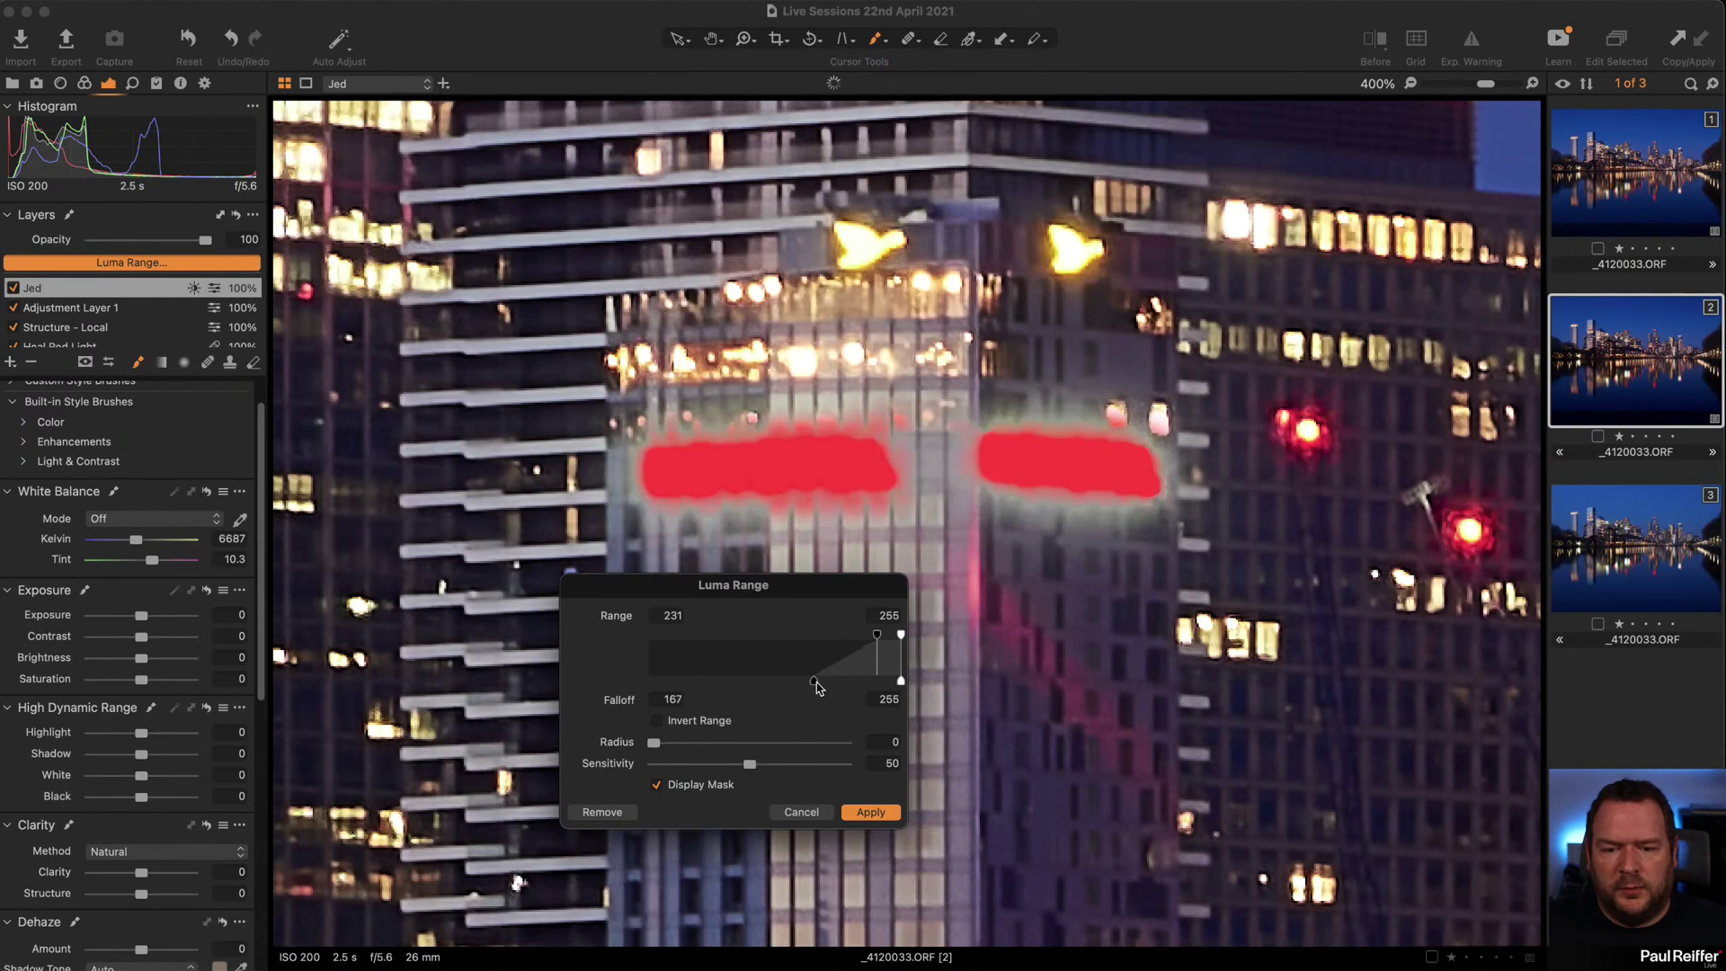
click(871, 813)
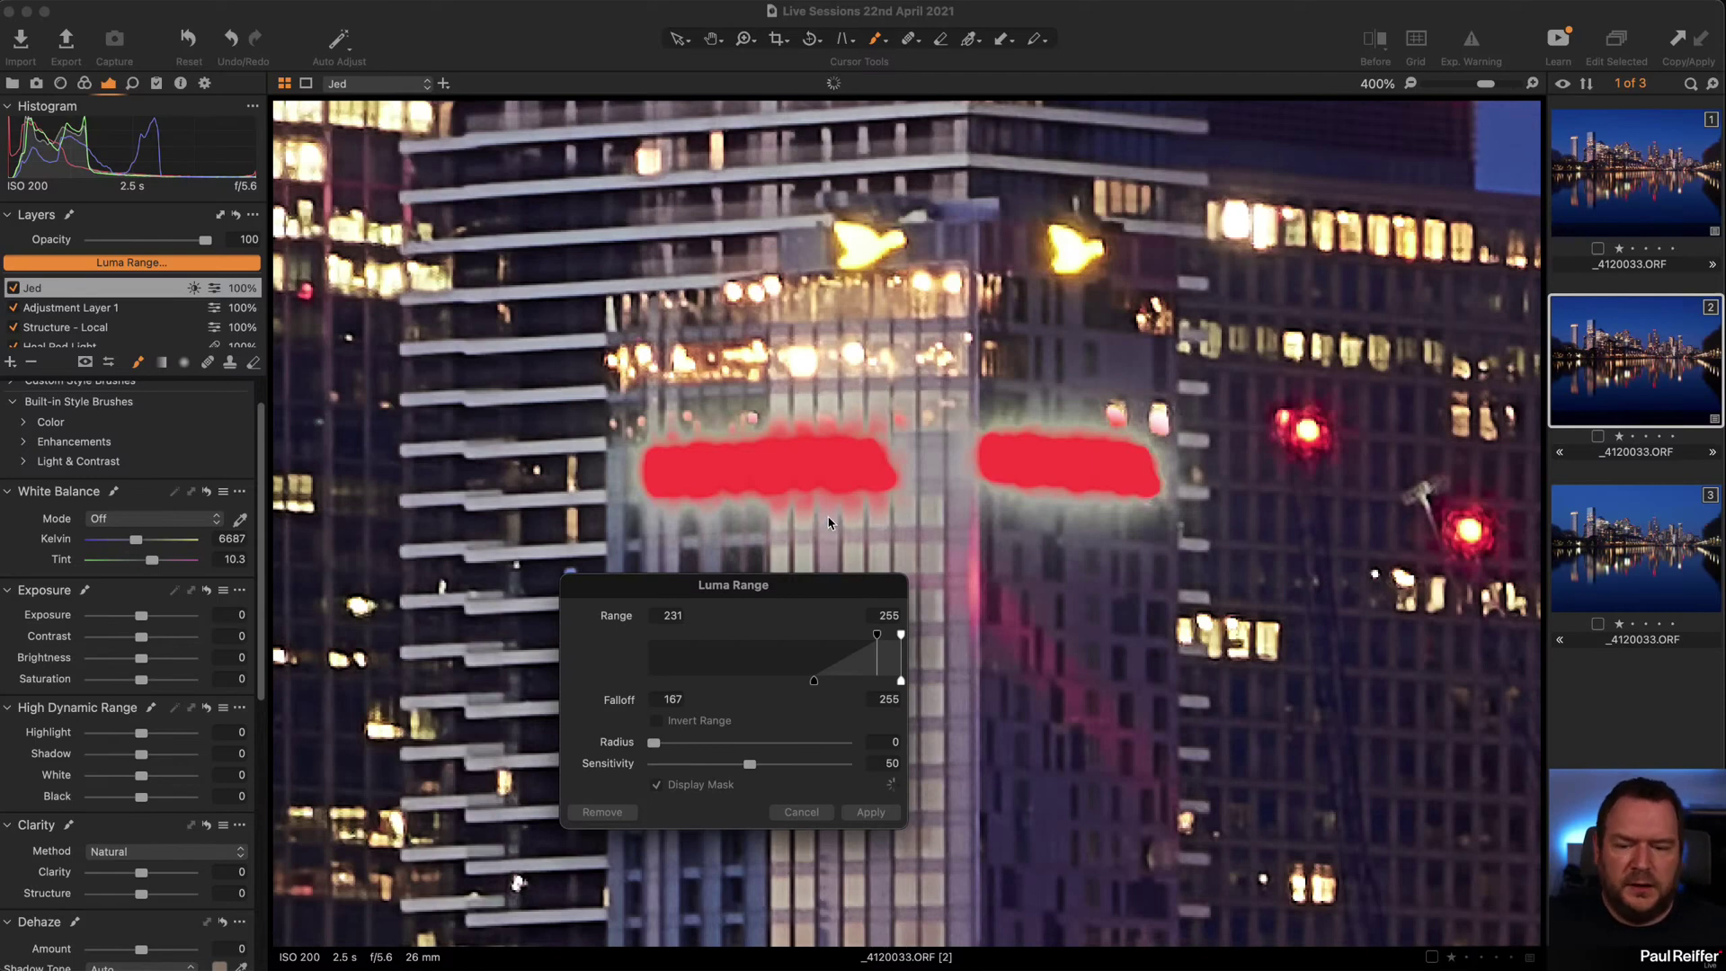
drag(791, 592, 668, 347)
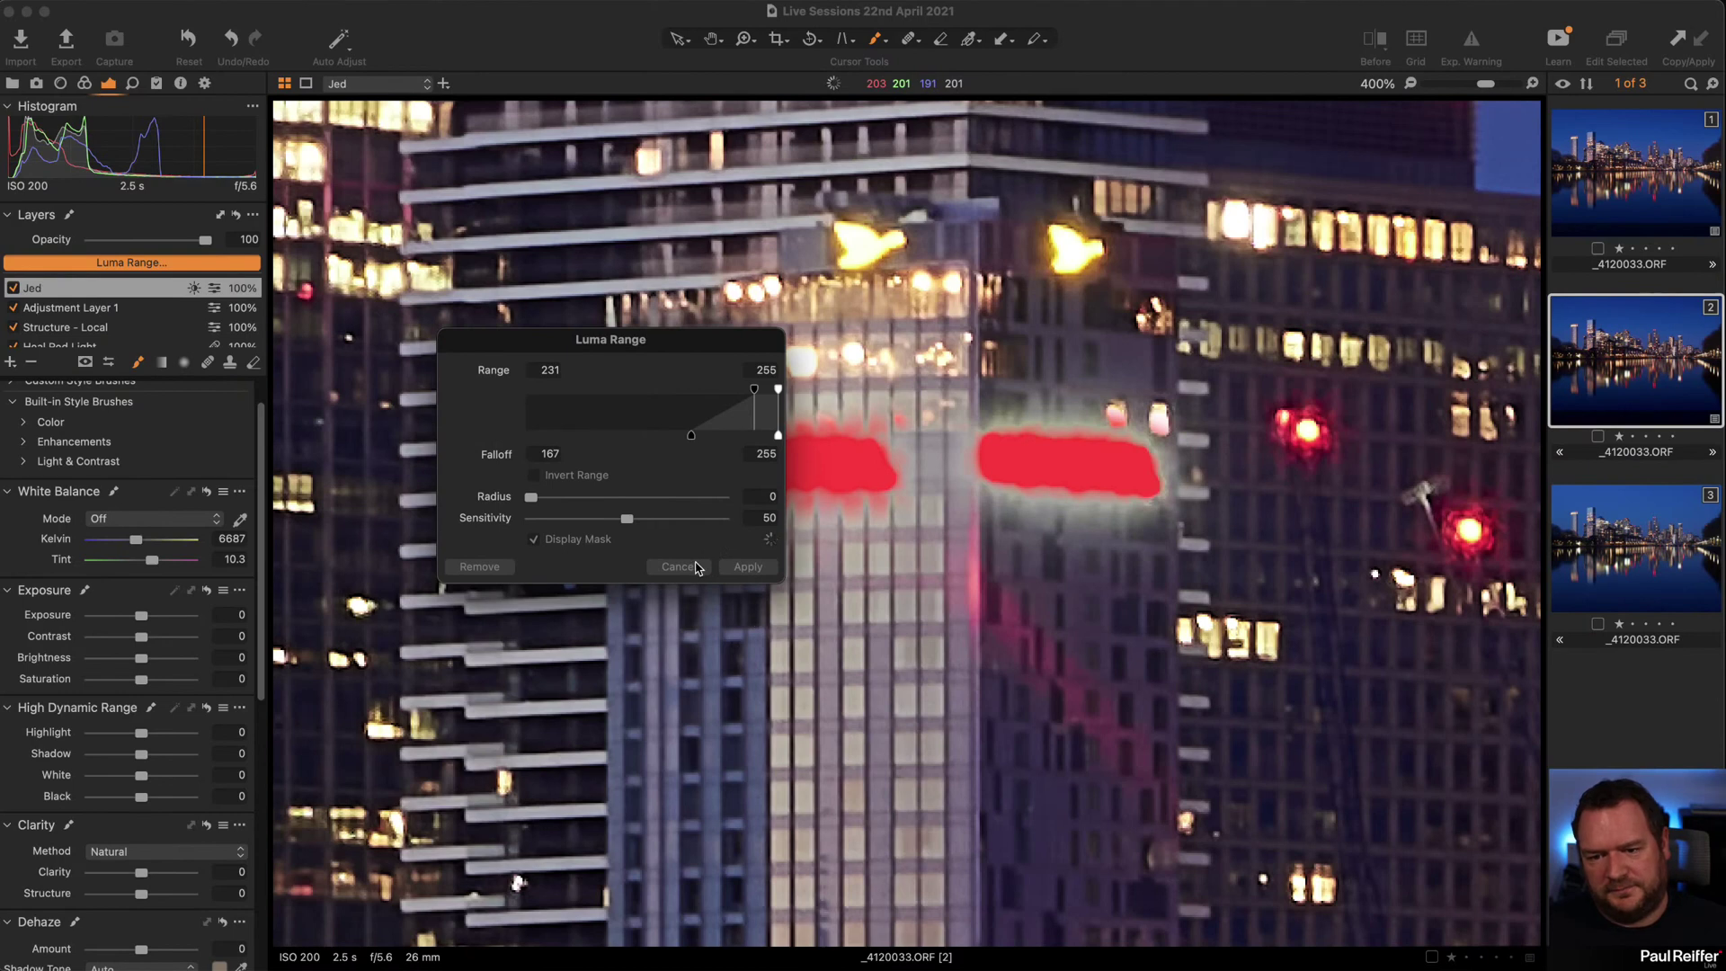
drag(648, 347, 494, 260)
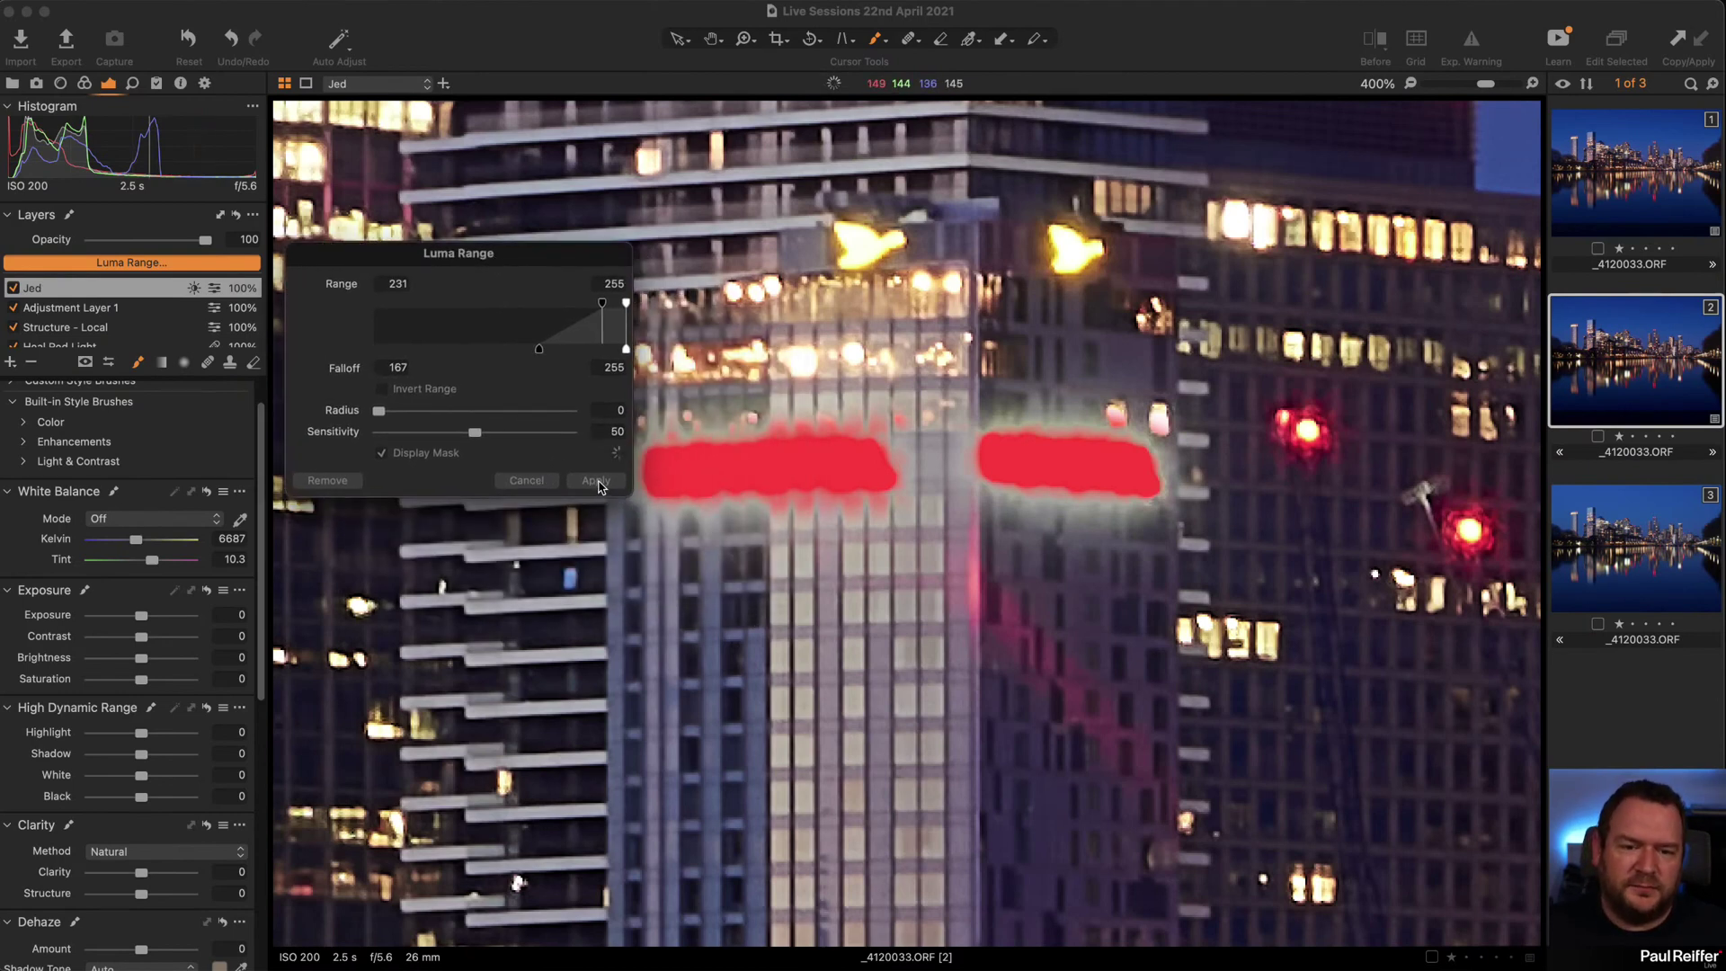
drag(503, 253, 716, 280)
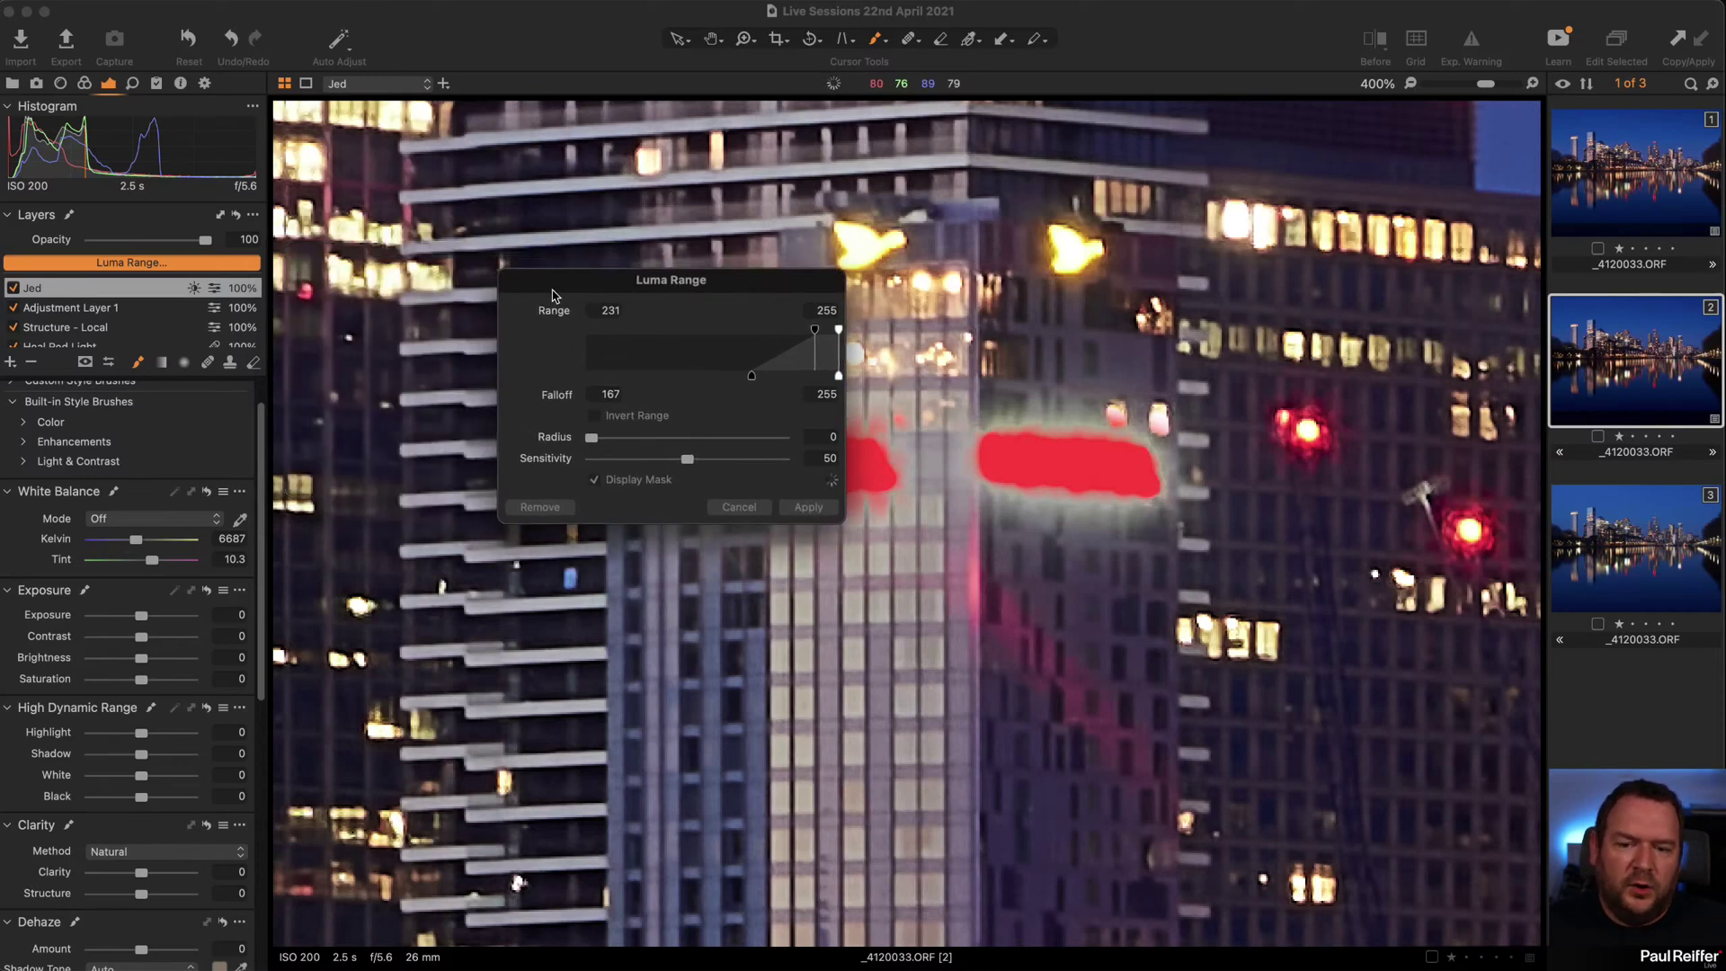
key(Return)
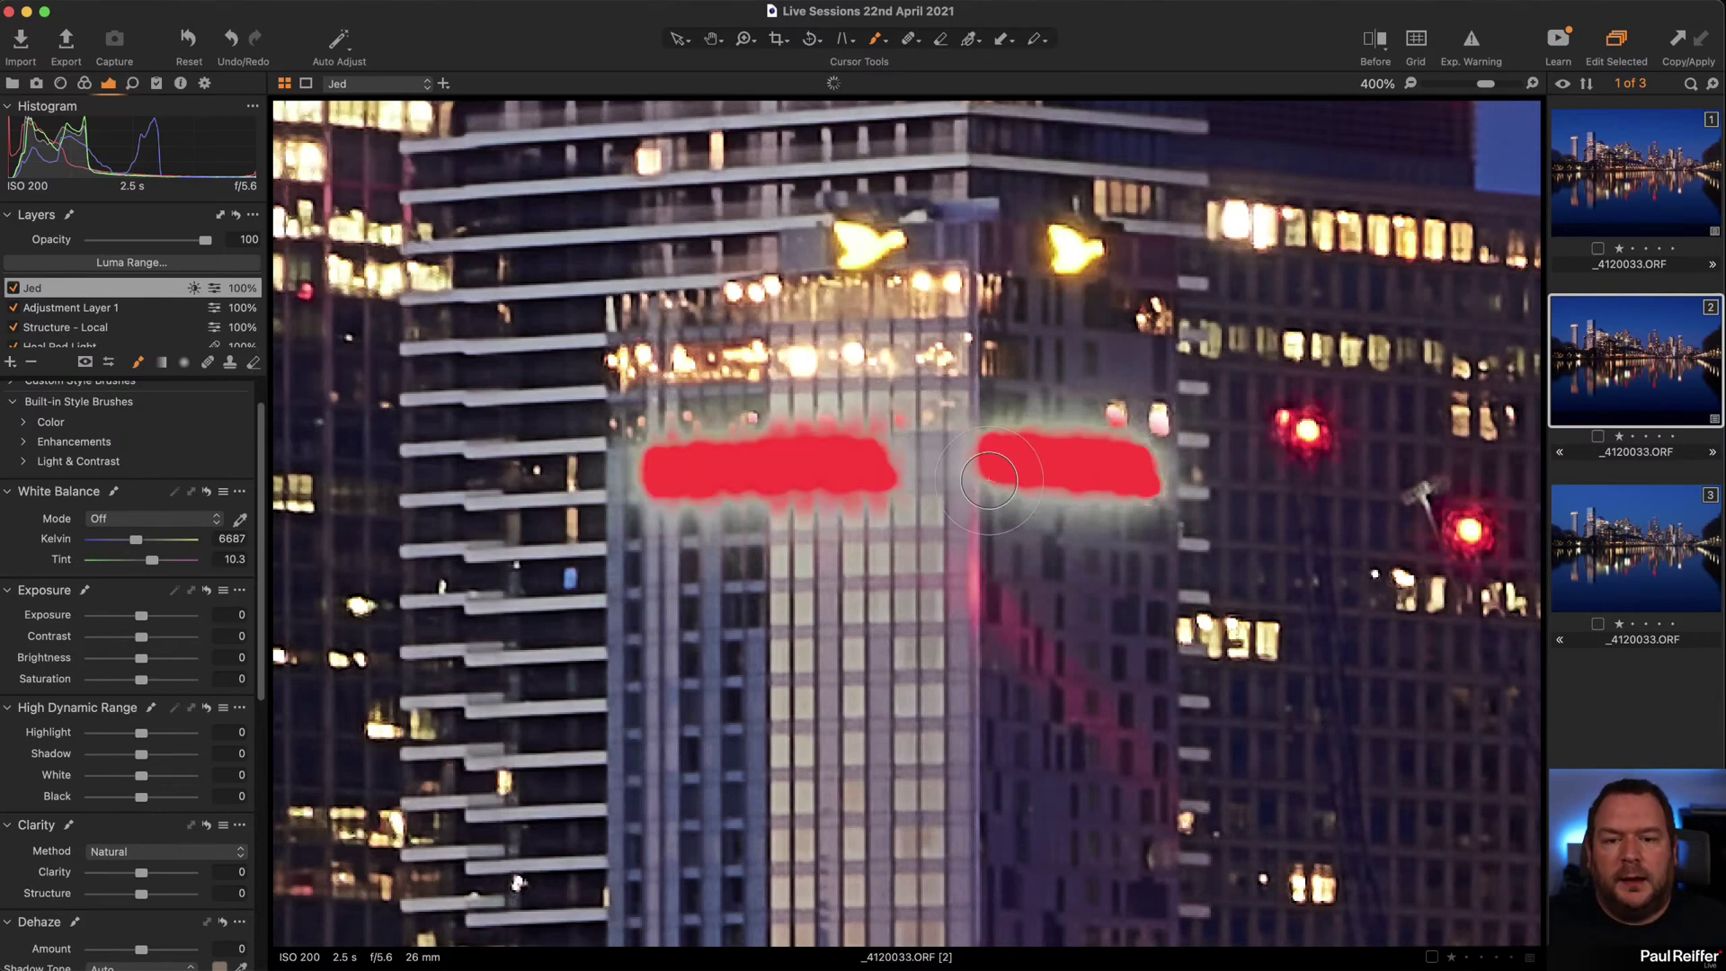
Hide the mask overlay and lower the sign layer's exposure to -2.08.
key(m)
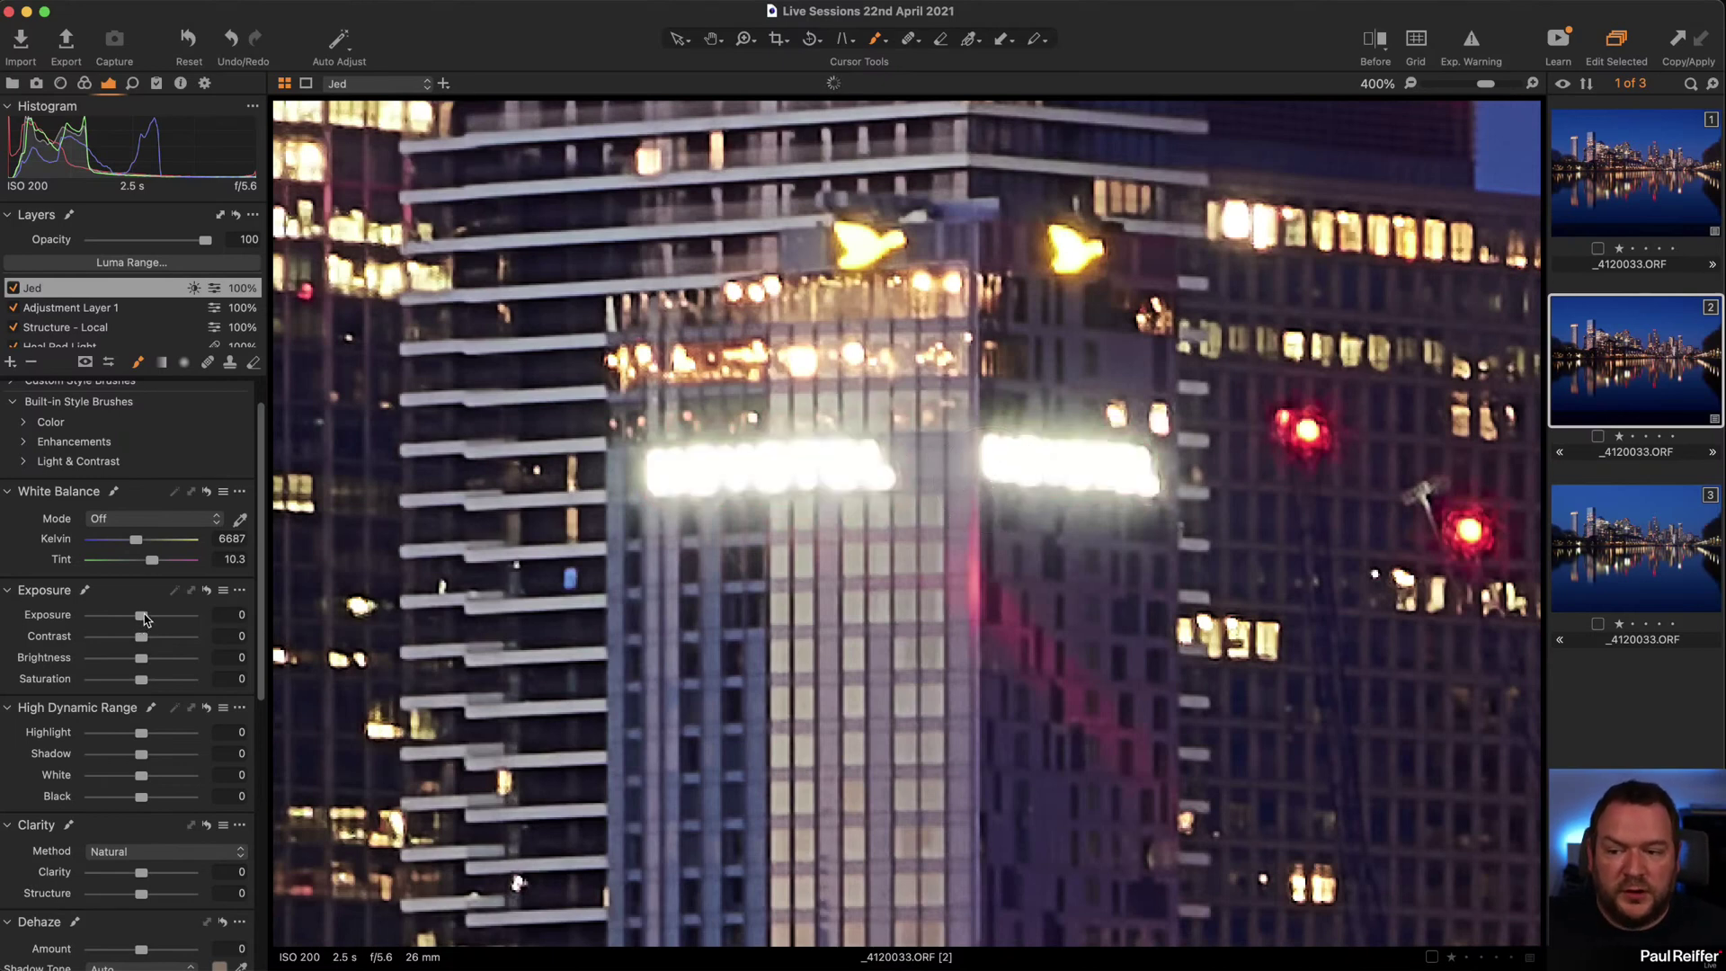
drag(144, 616, 117, 620)
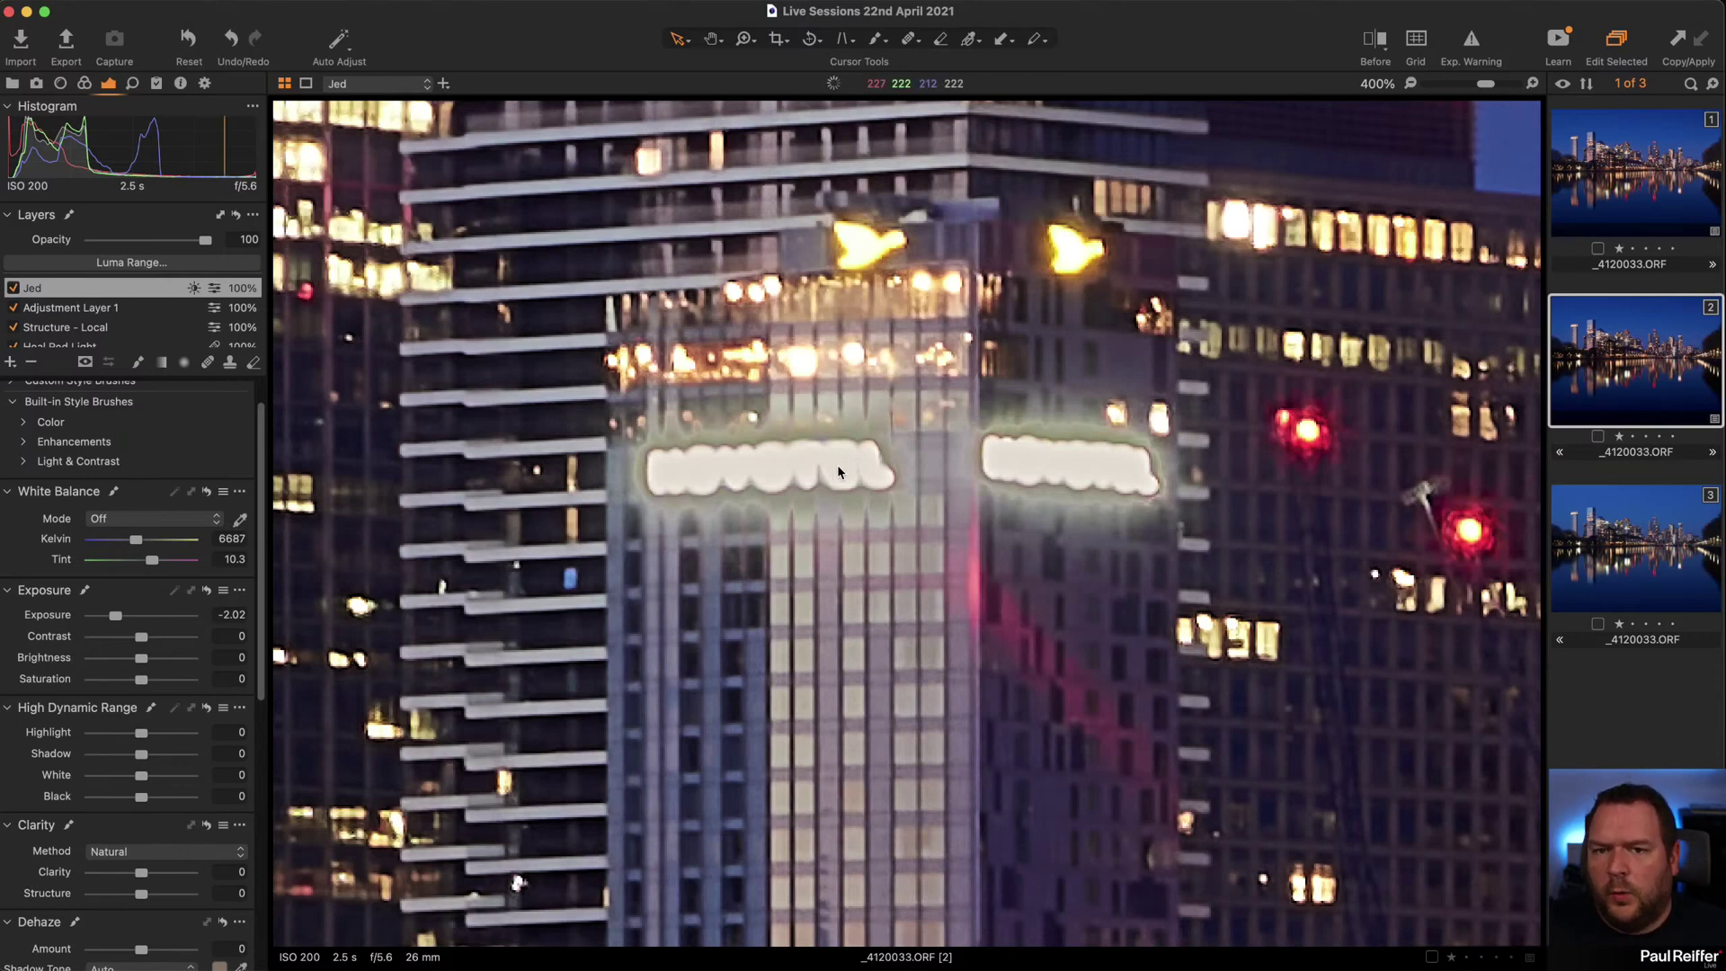
double_click(115, 615)
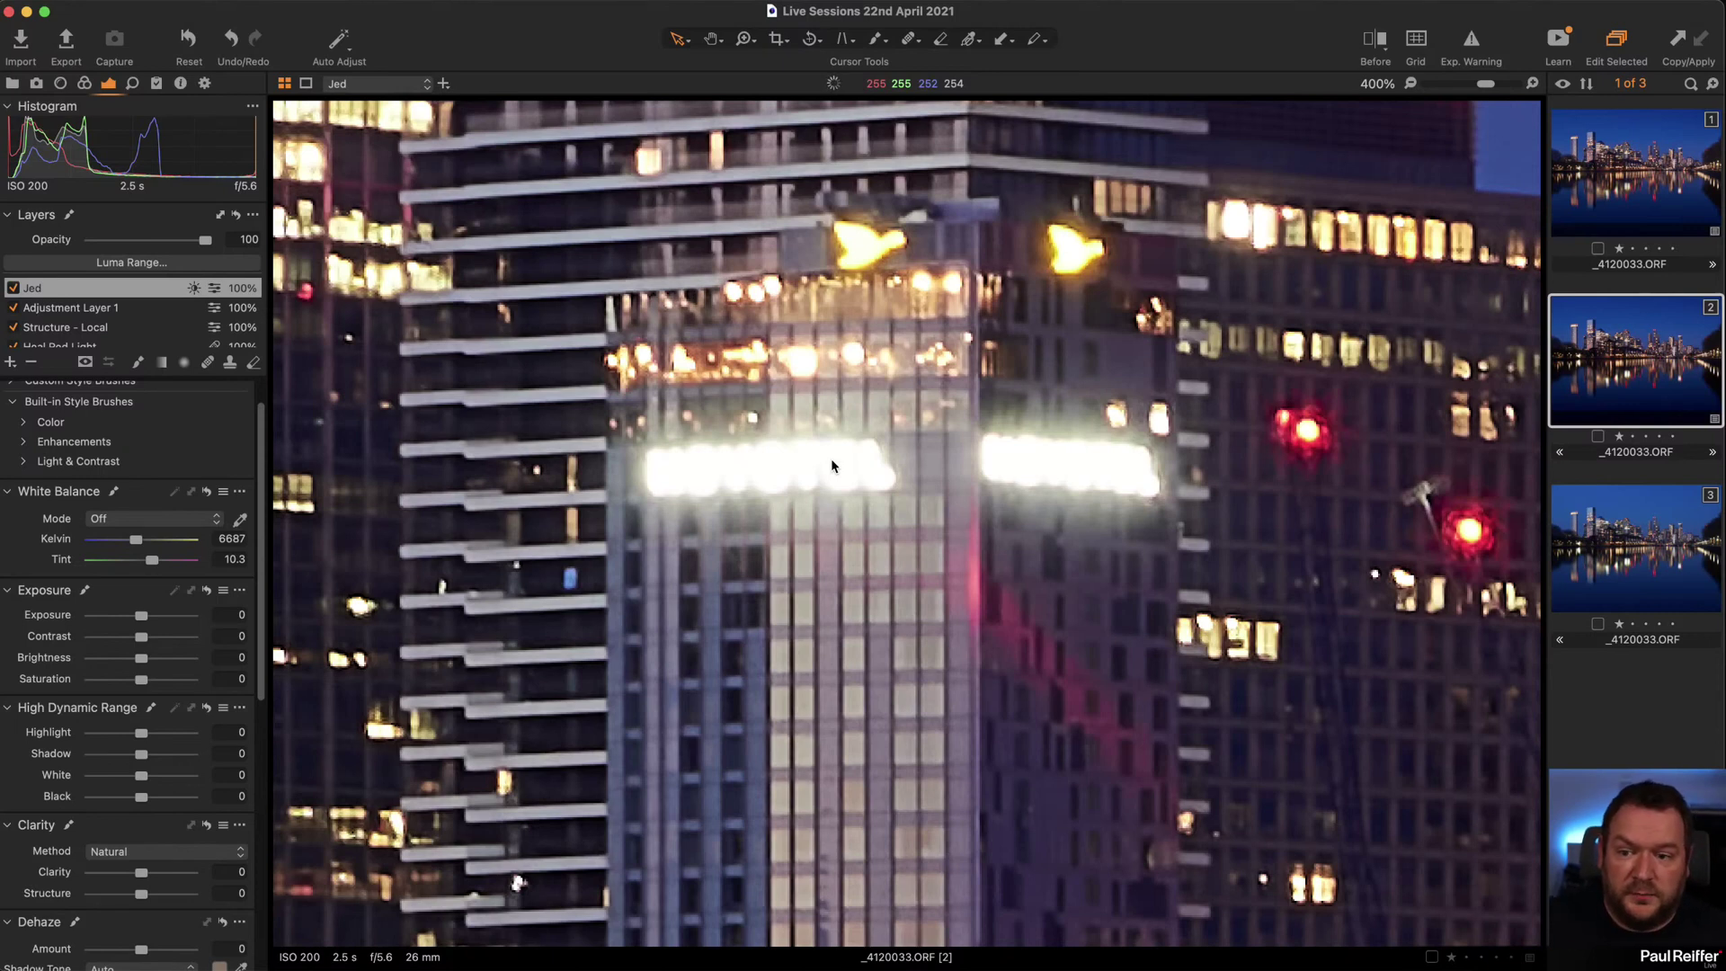
click(108, 616)
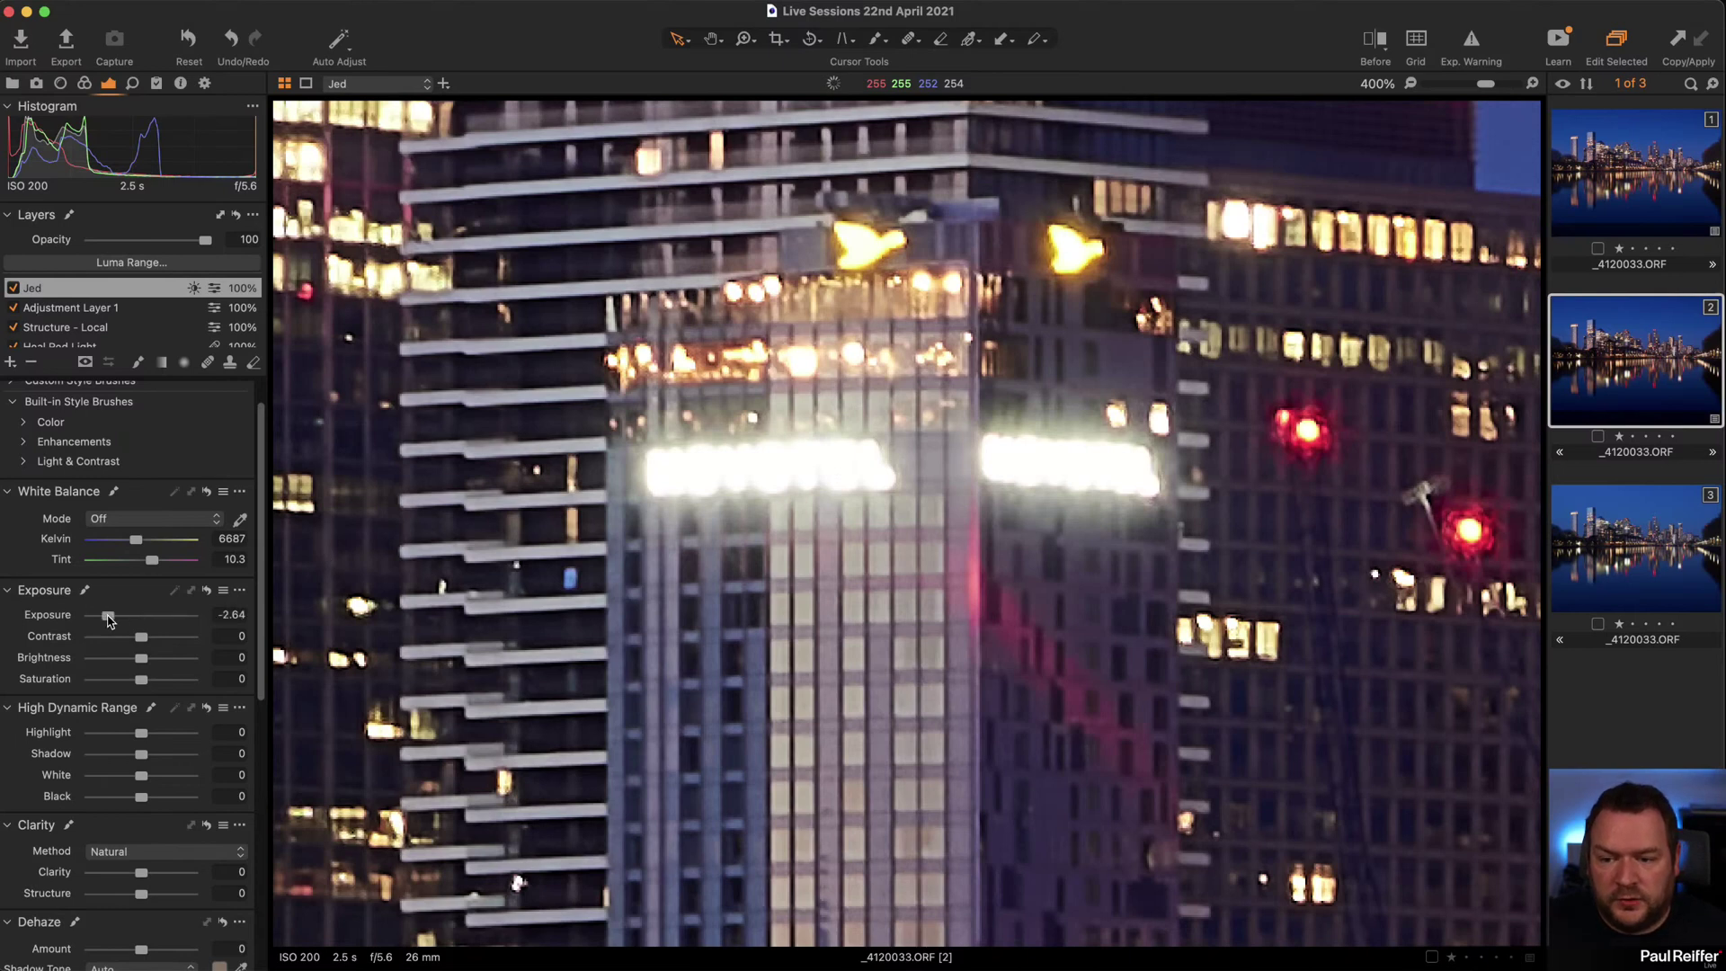
drag(108, 618, 116, 622)
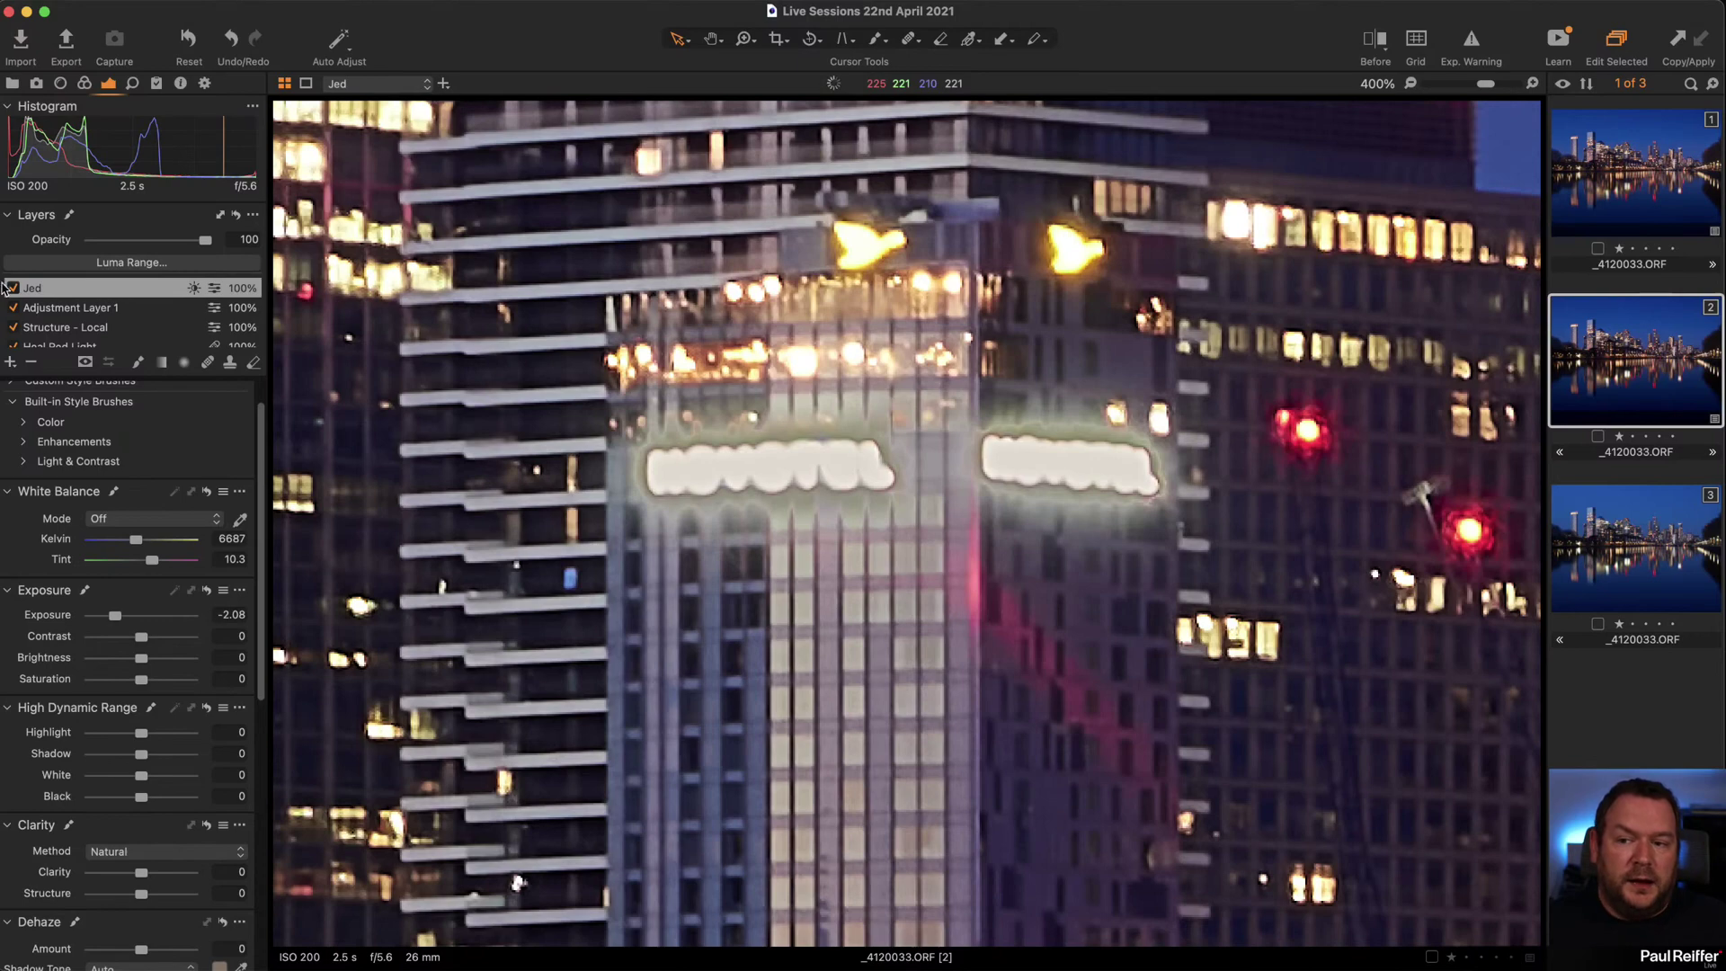
Show the Background layer adjustments of the first _4120033.ORF variant for comparison.
click(1651, 186)
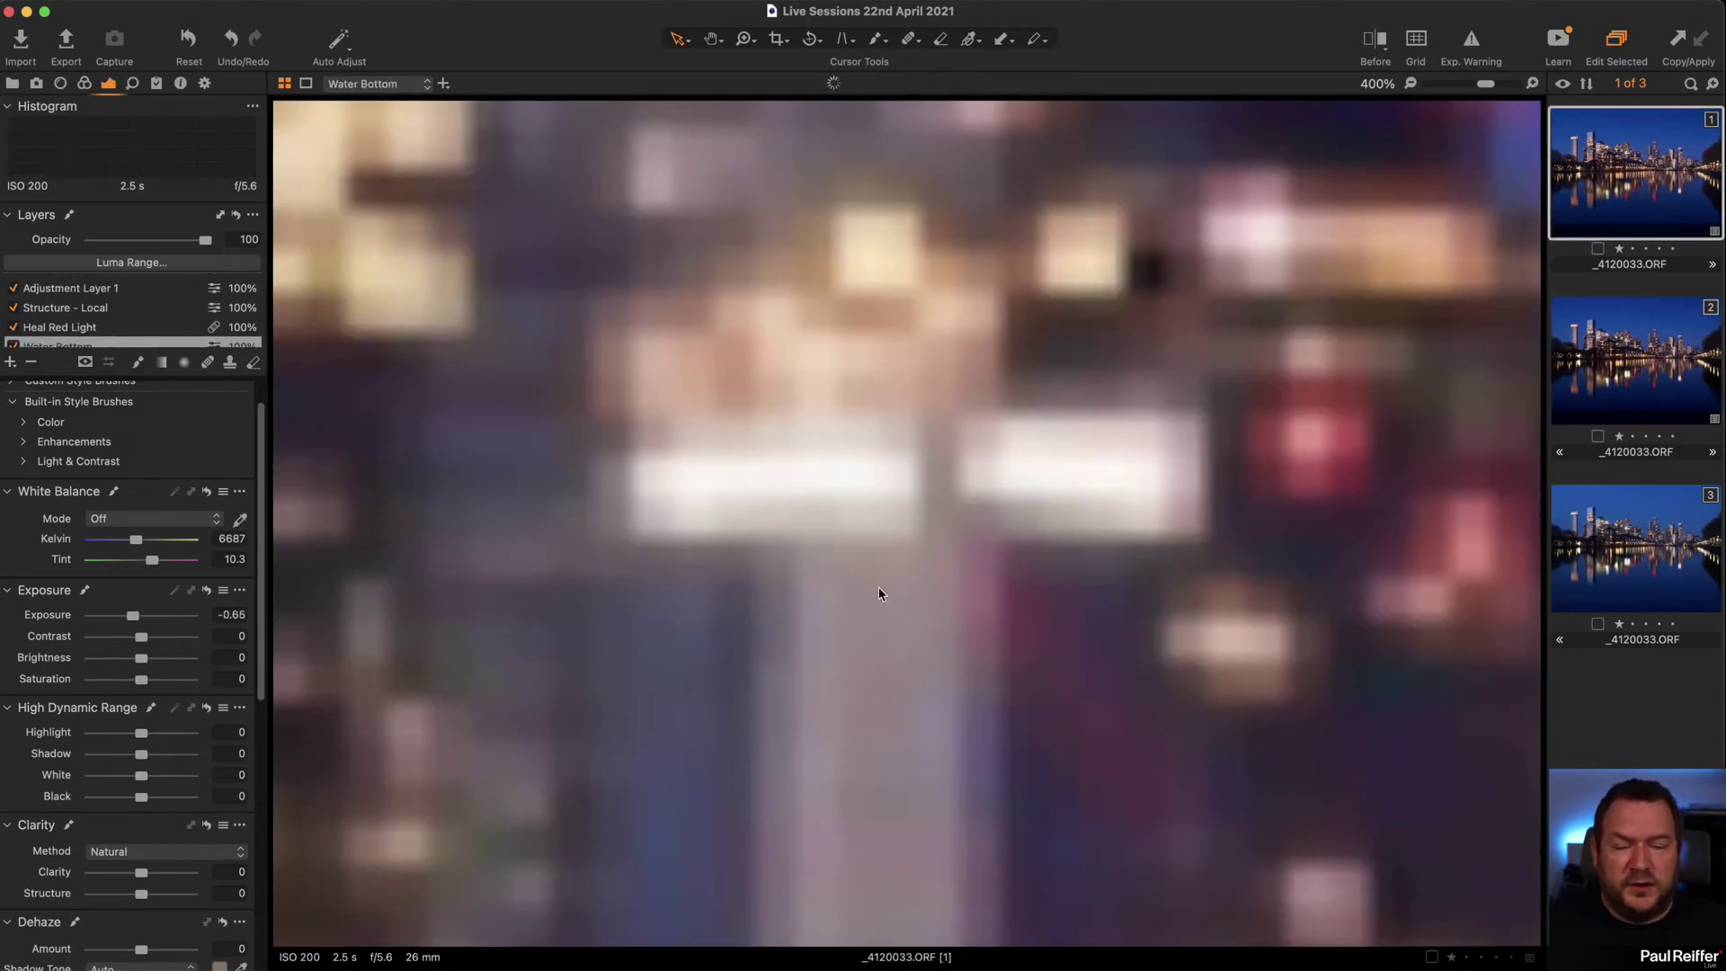
scroll(72, 324, down, 3)
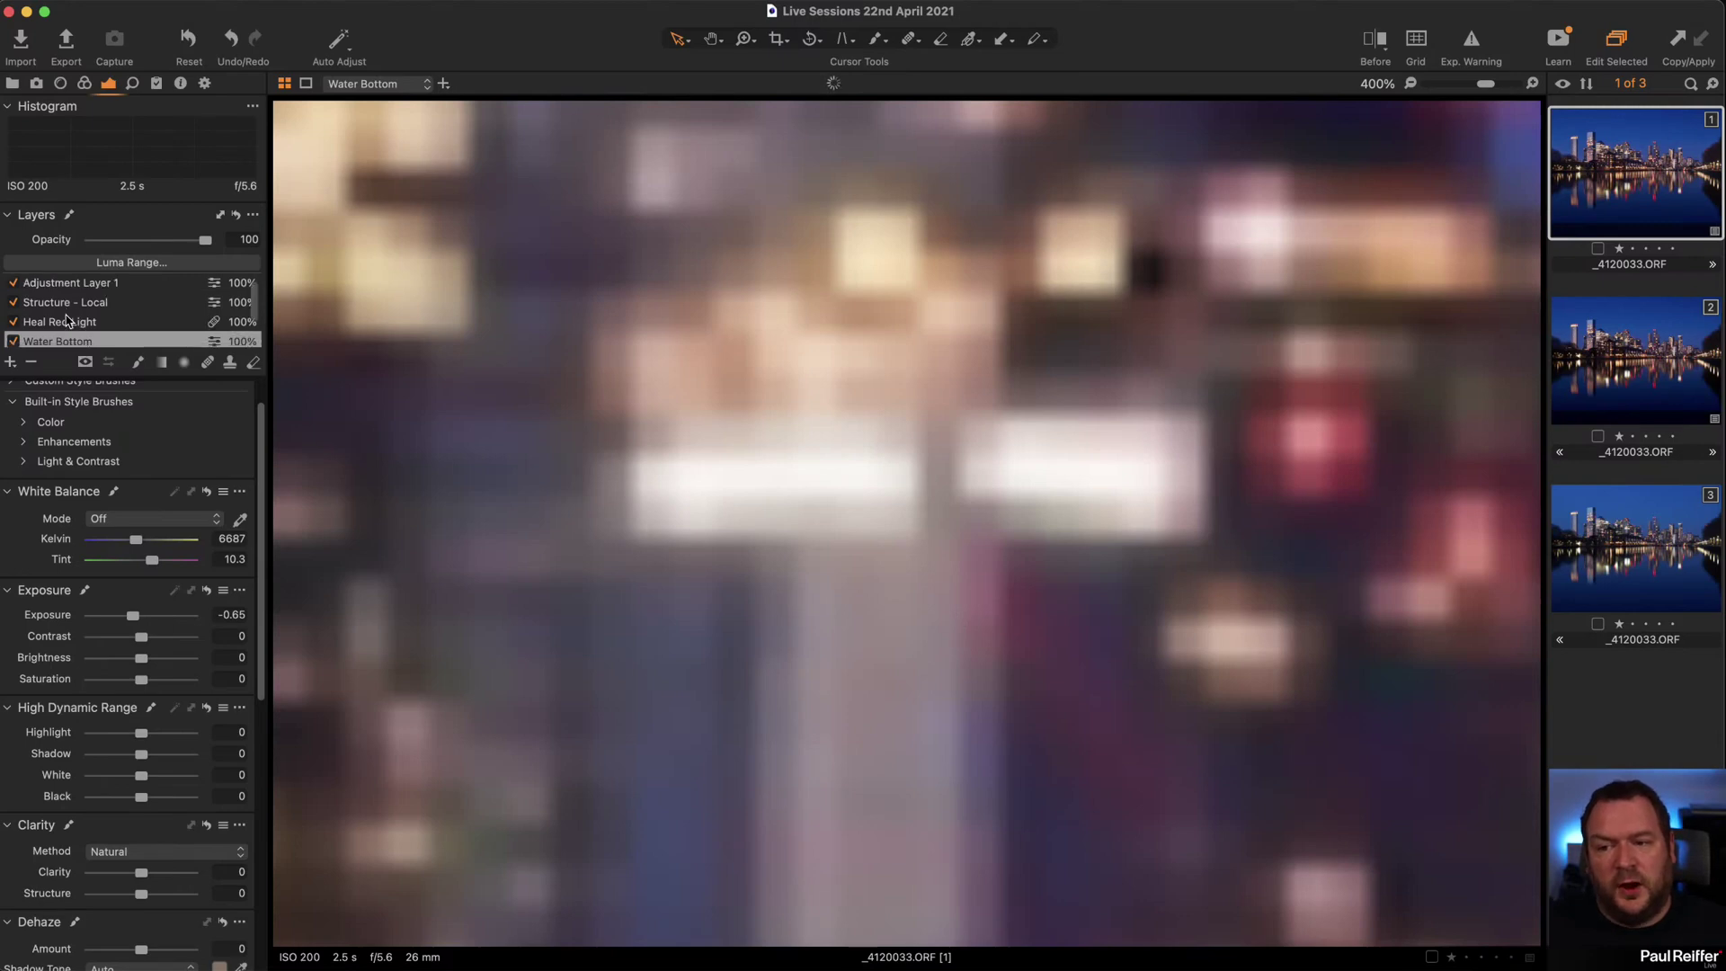
click(78, 339)
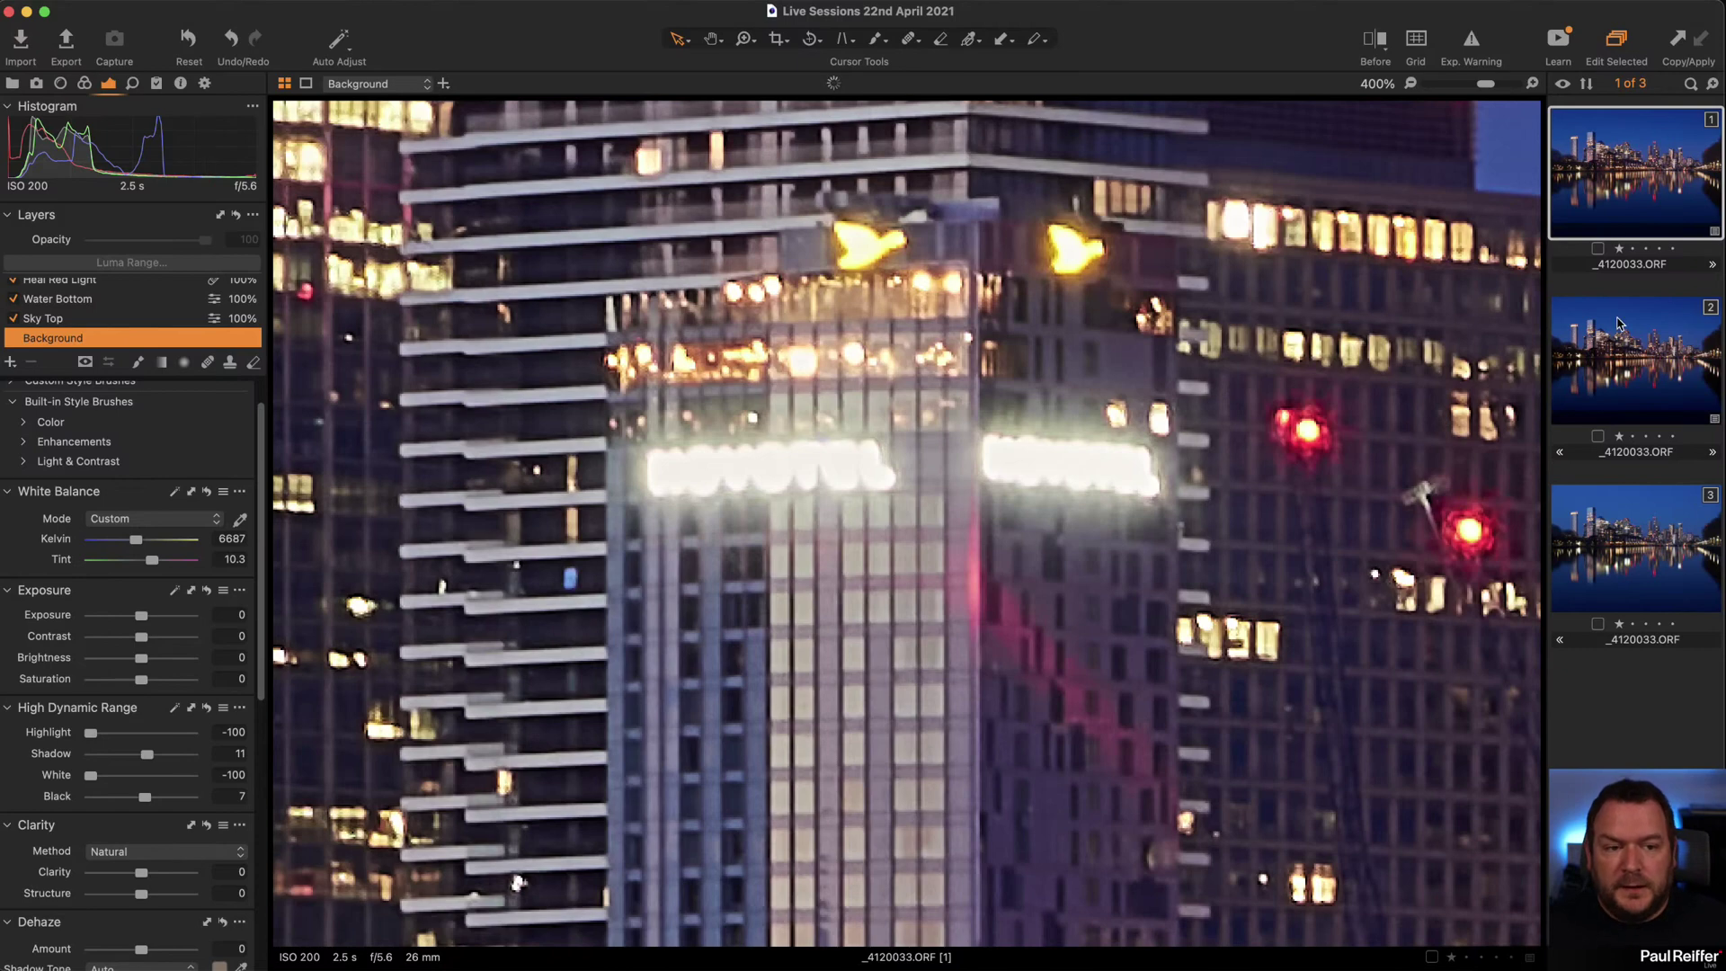
Fit the whole skyline photo in view and sweep the before/after split across it to reveal the full edited version.
key(z)
click(991, 436)
alt+click(991, 436)
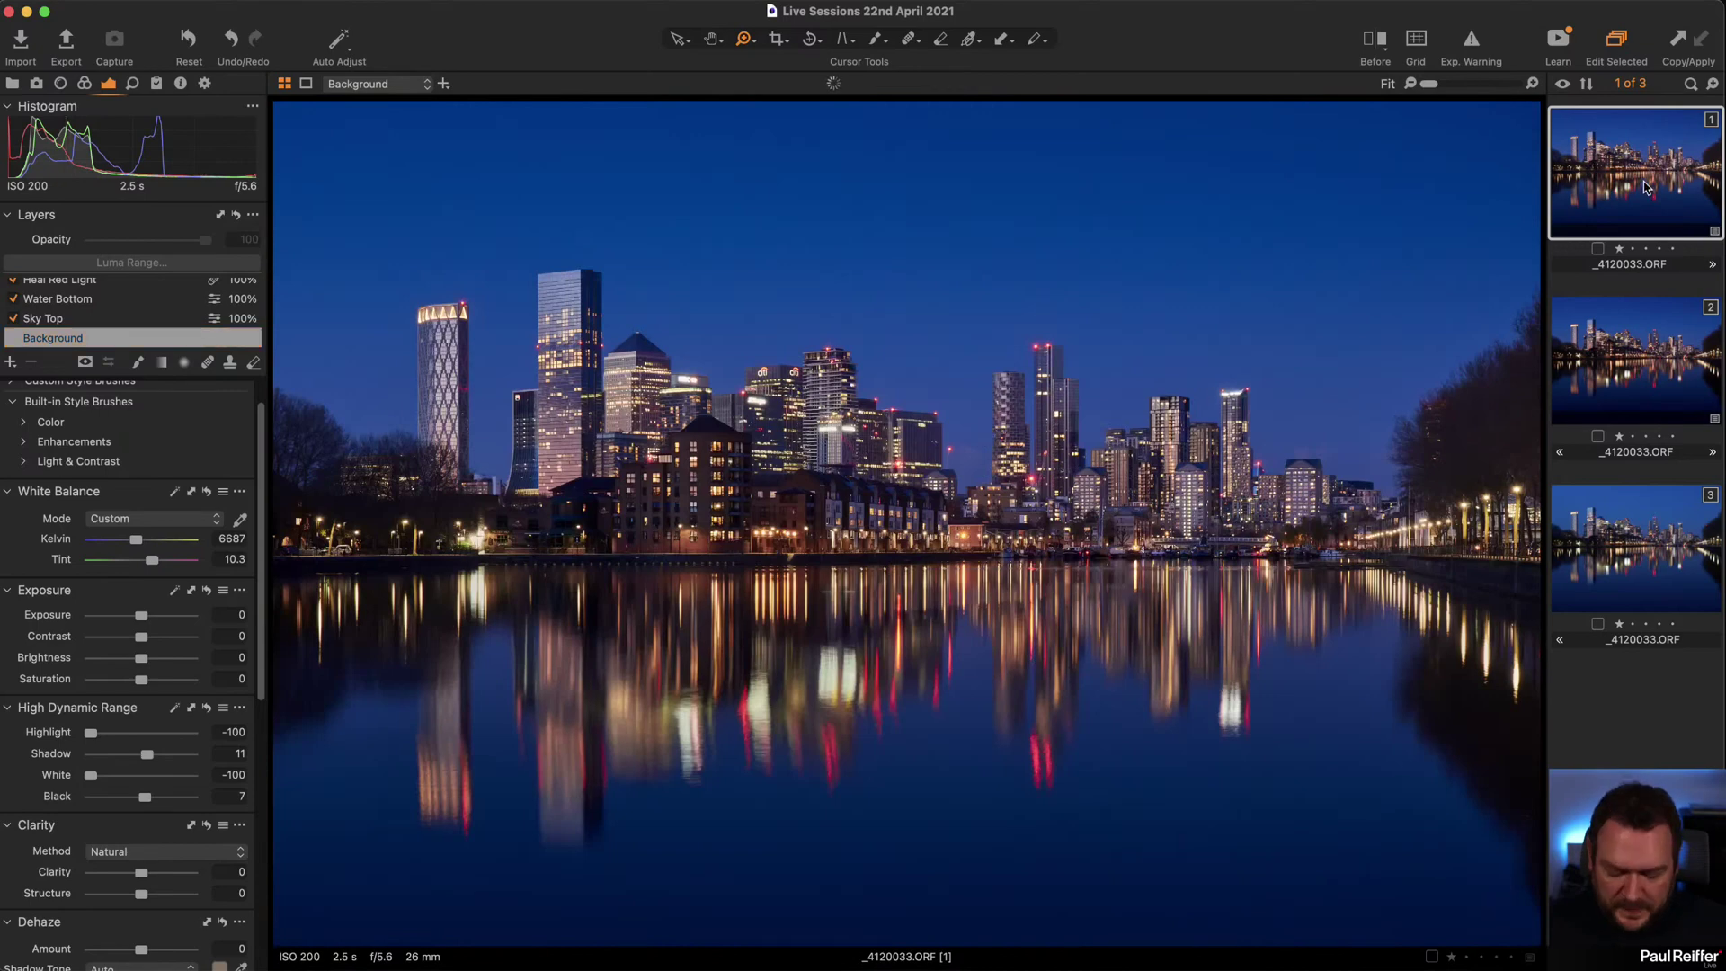
key(y)
drag(906, 523, 276, 523)
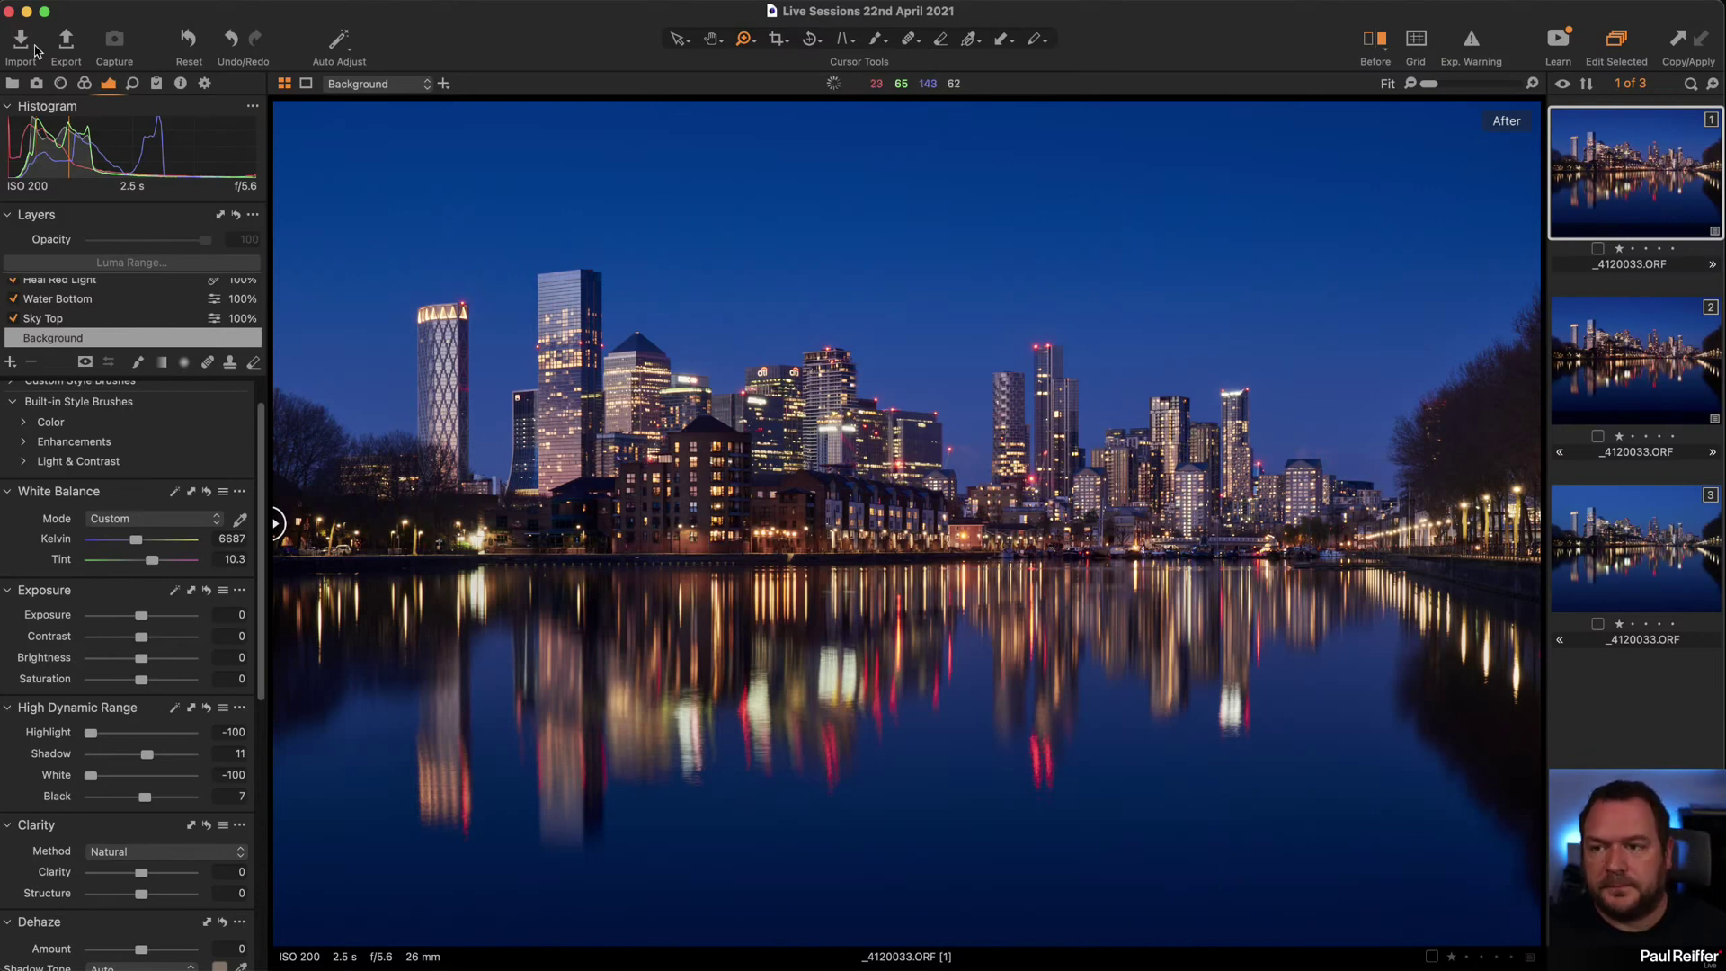
Open the user collection containing DSC_0813Defender in the rain.eip and display the photo's lens and crop settings.
click(12, 83)
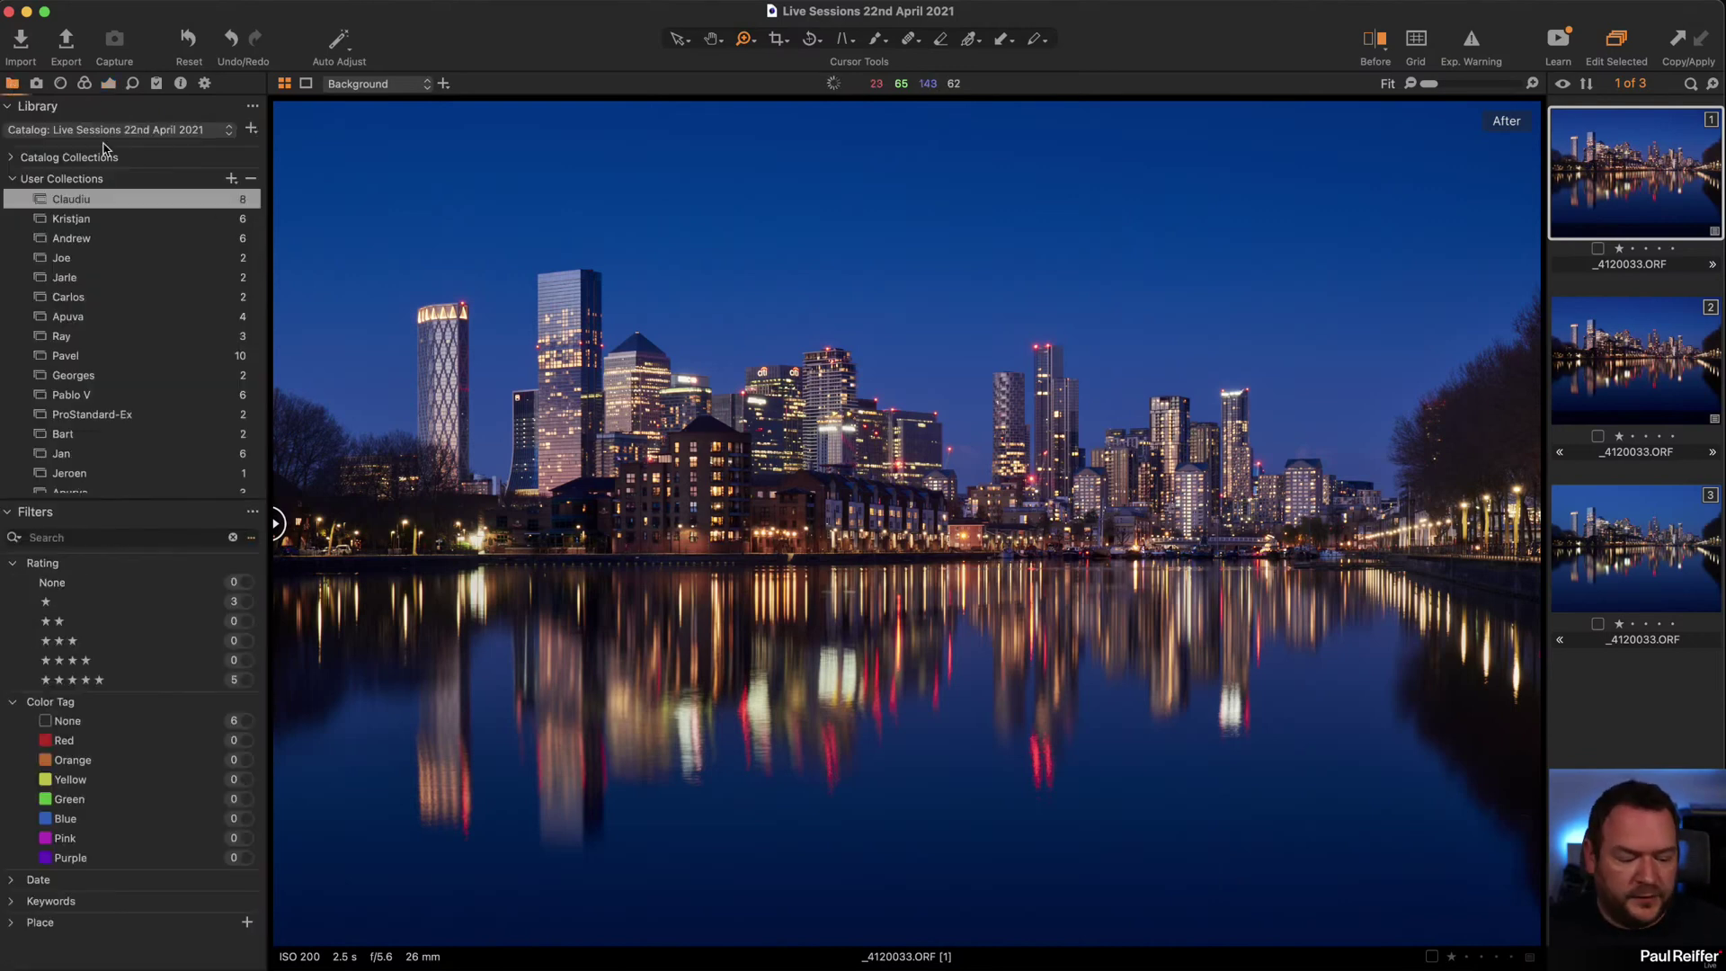
click(96, 219)
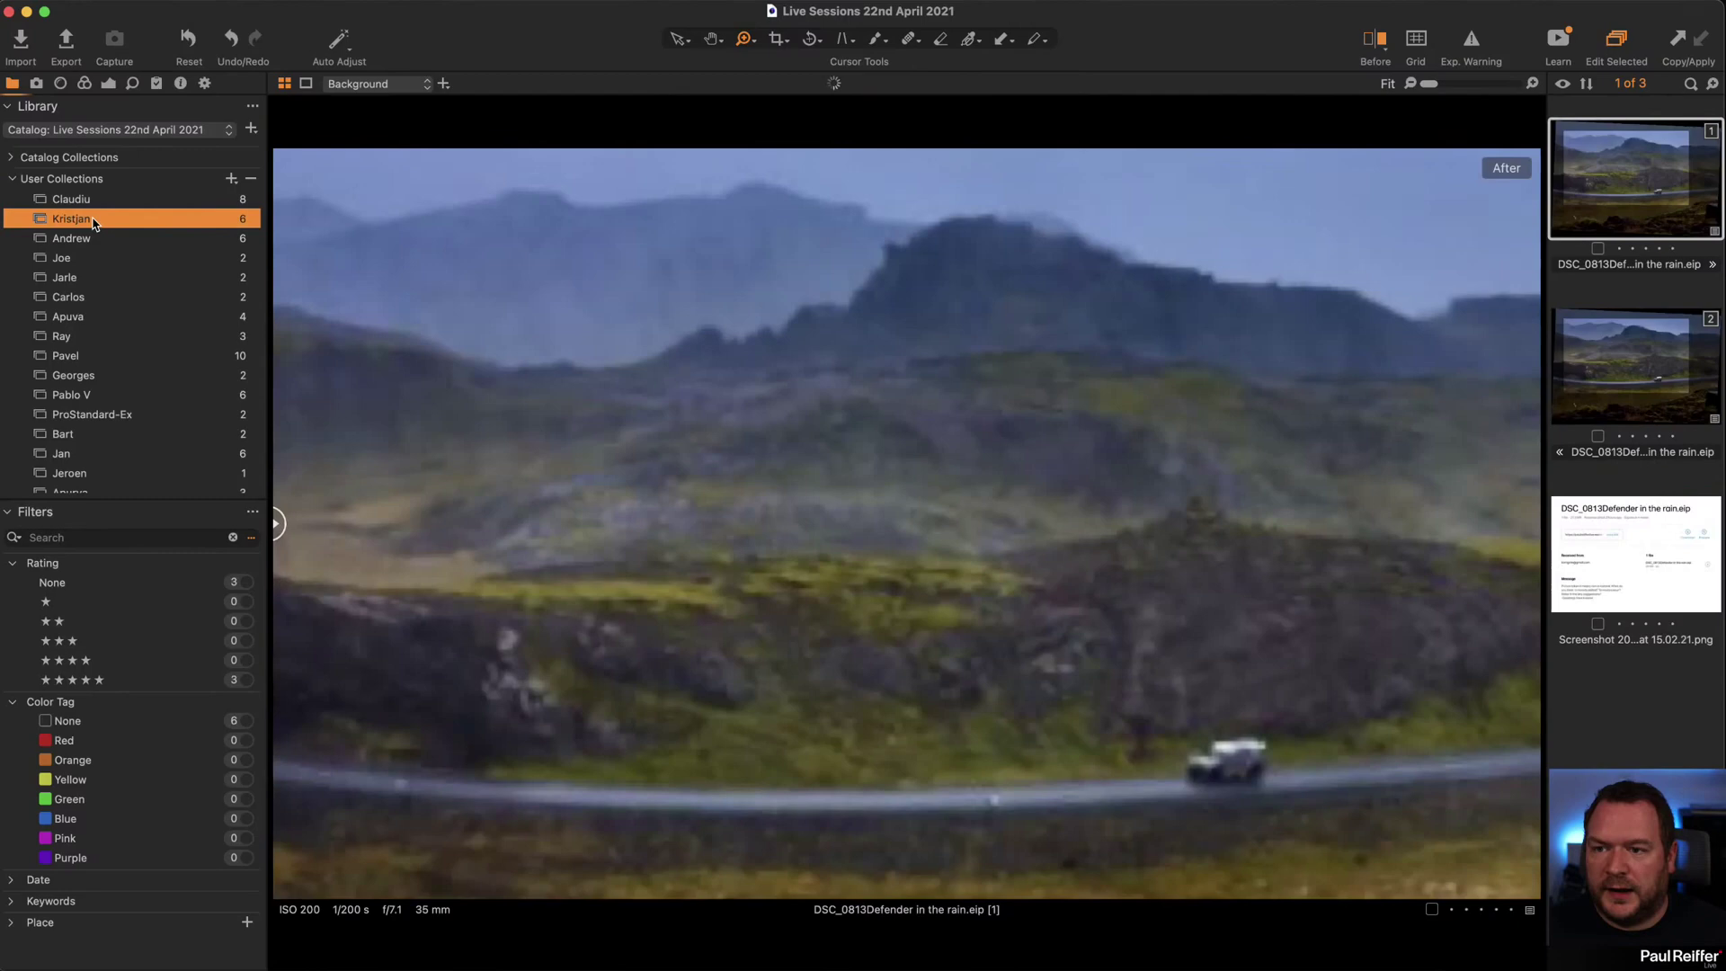
click(60, 84)
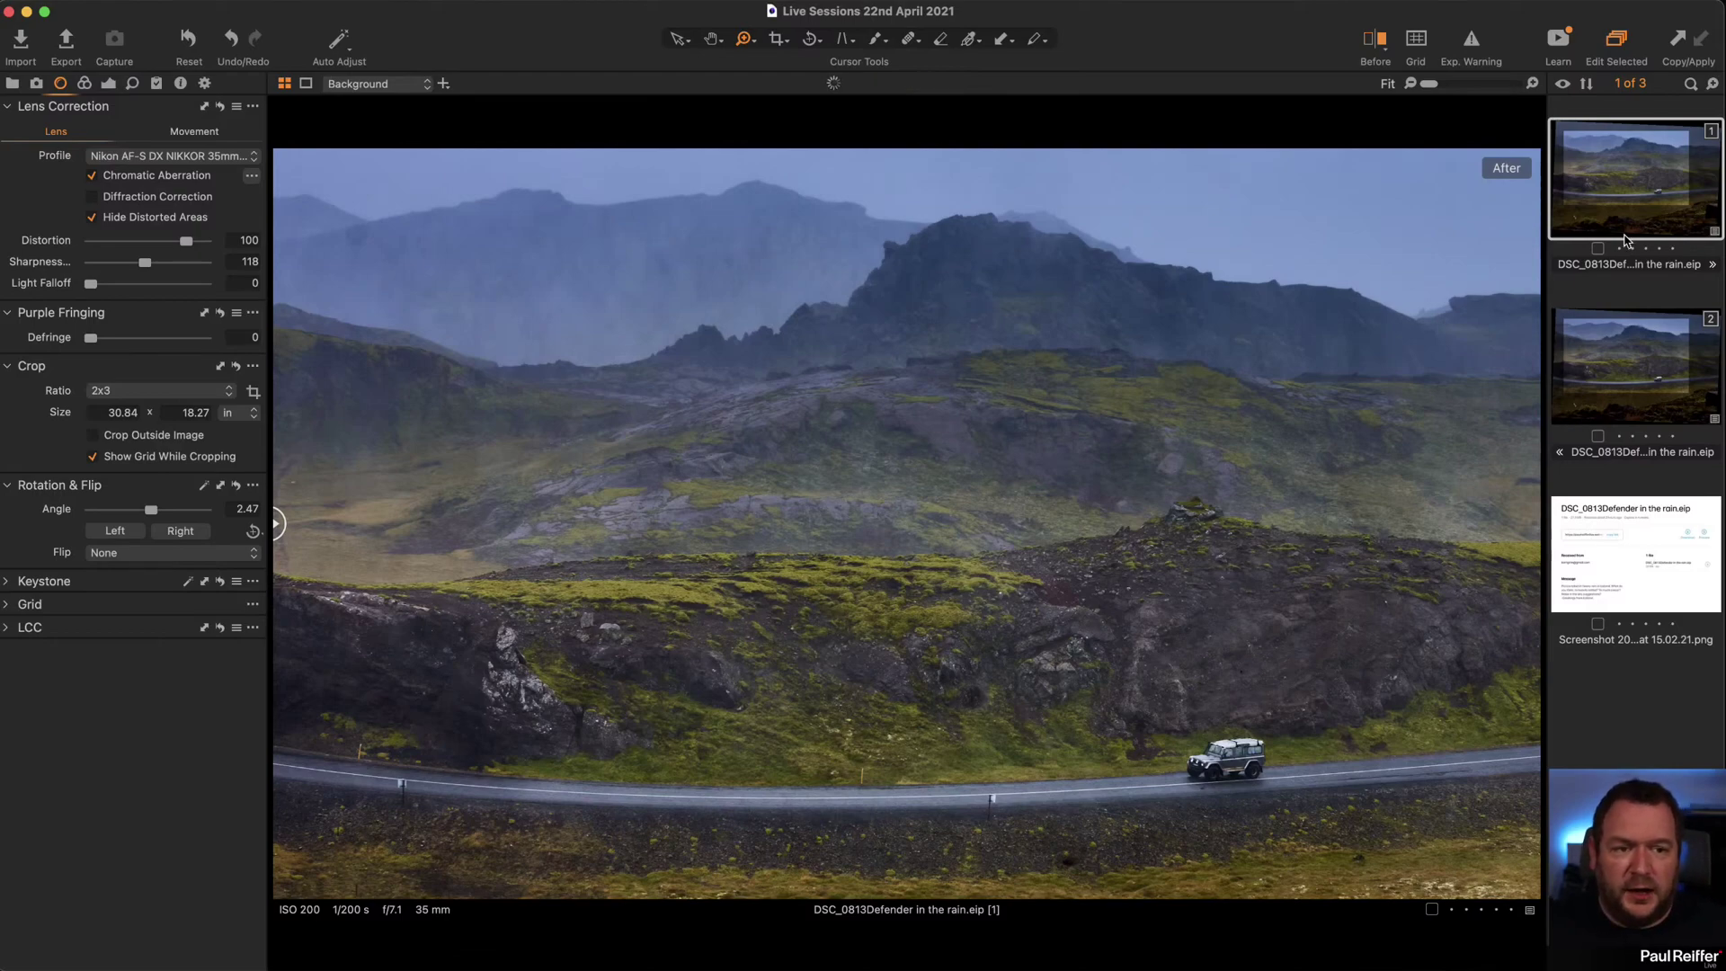
Create a new variant of DSC_0813Defender in the rain.eip and reset all its adjustments.
right_click(1611, 192)
click(1647, 269)
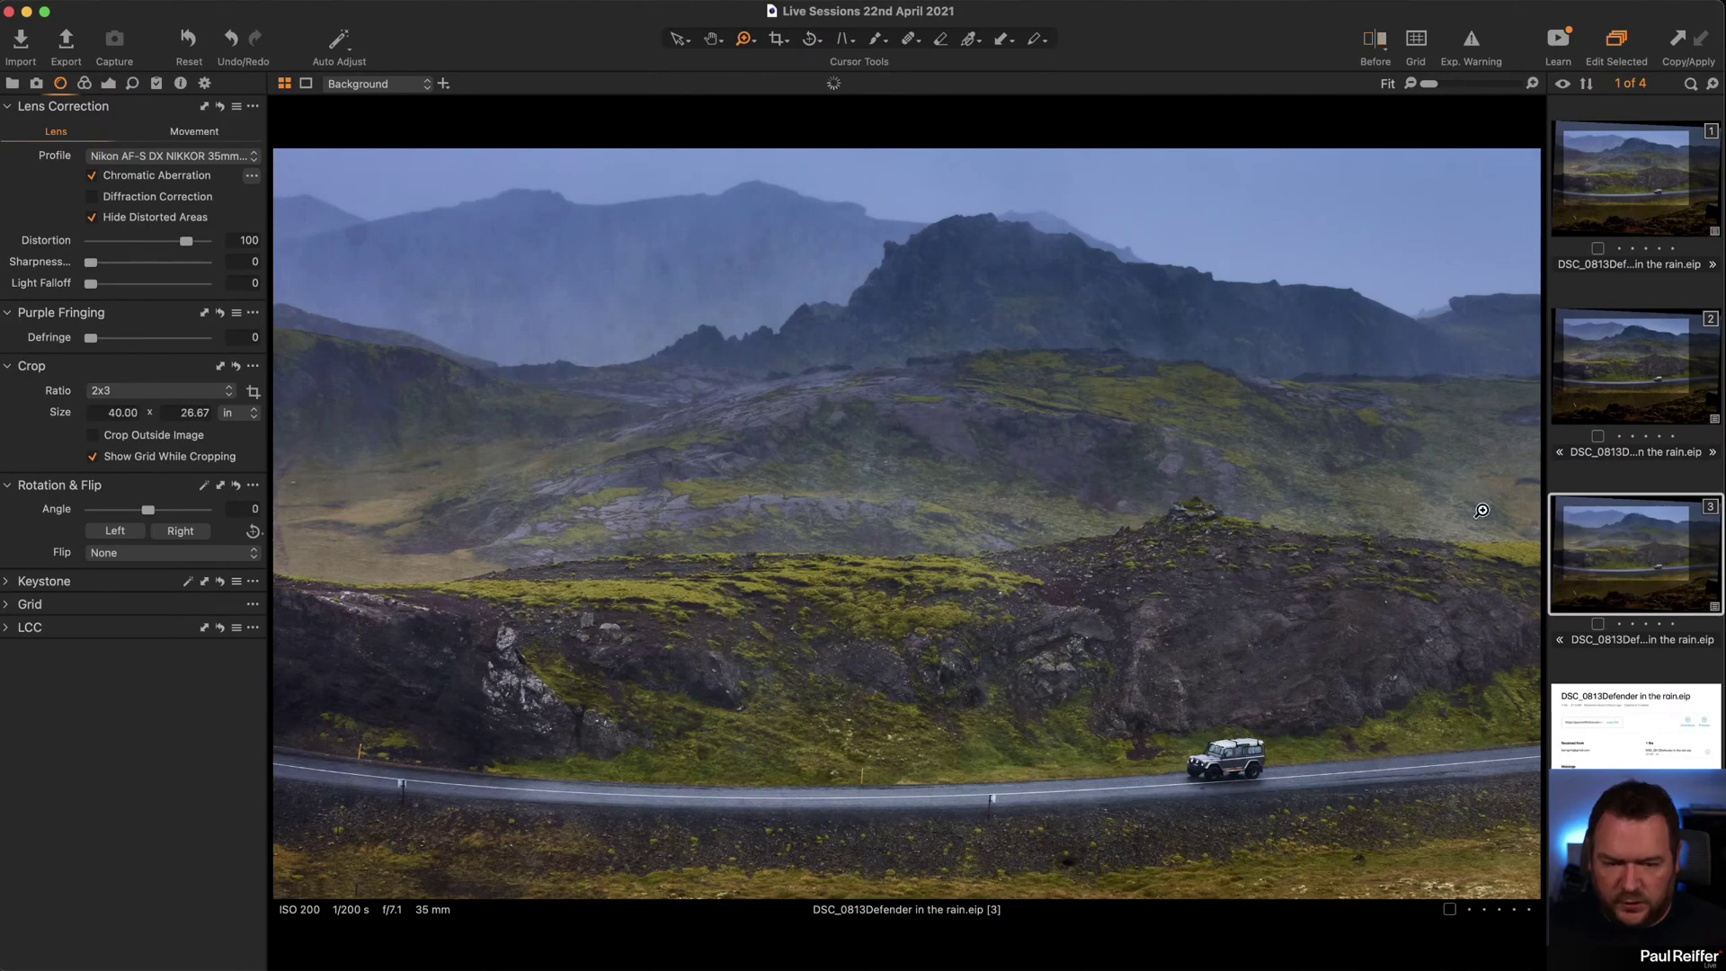
key(super+r)
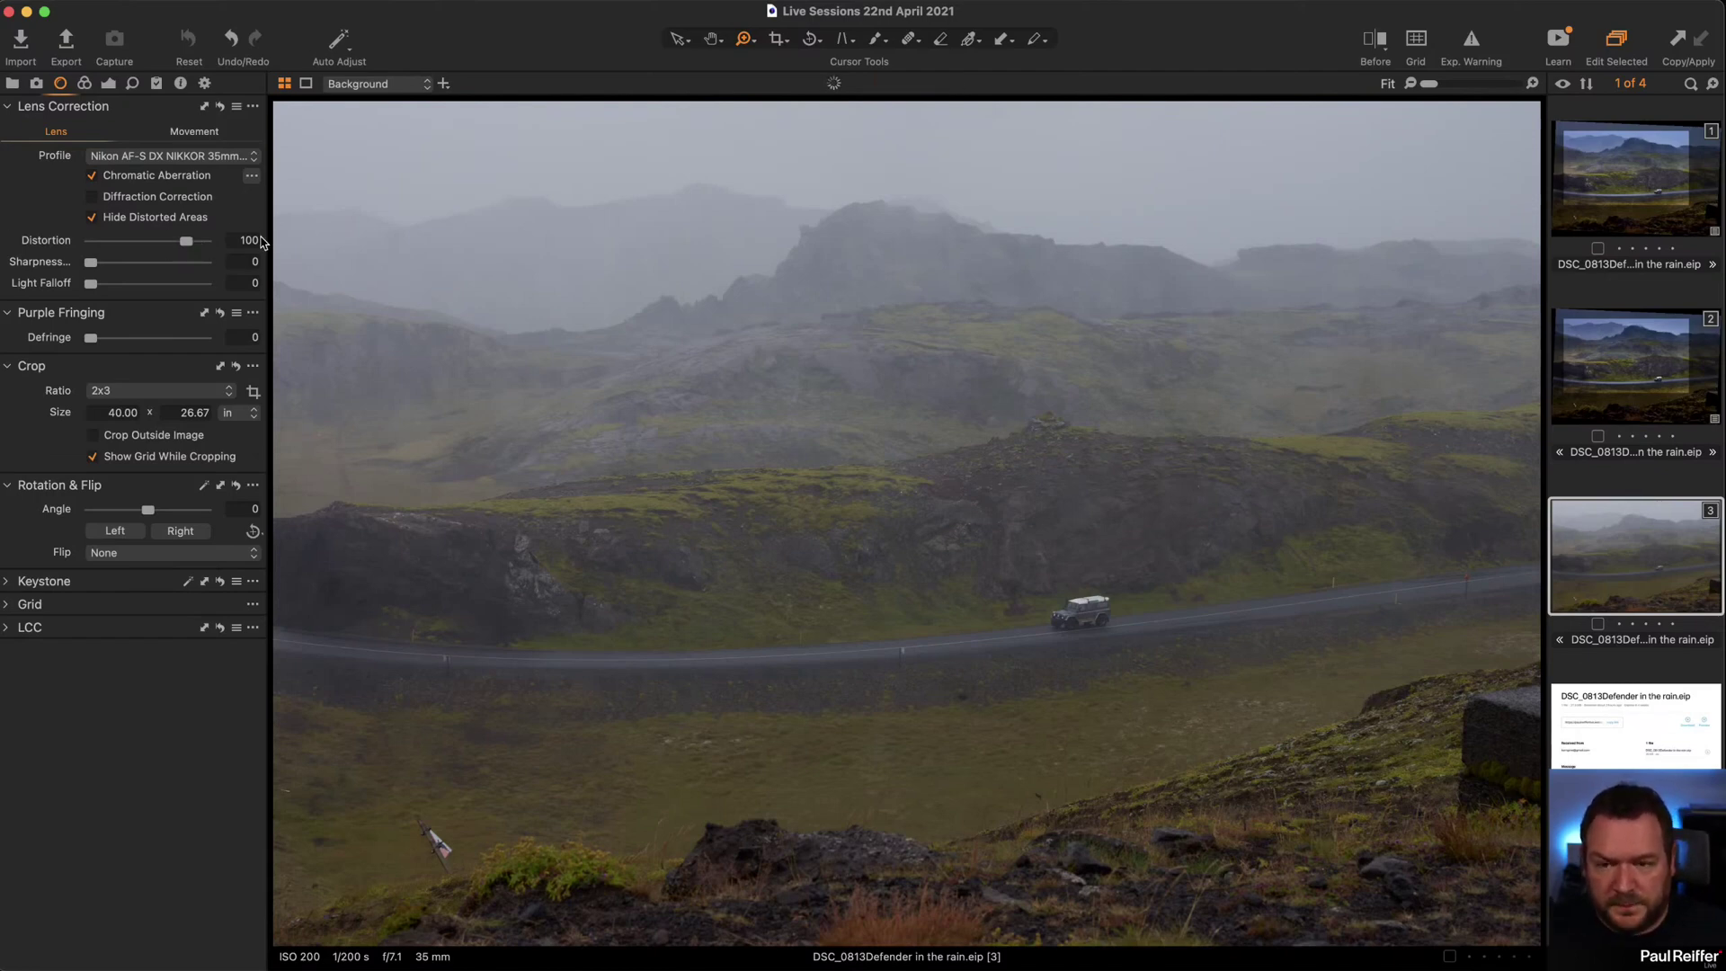
Examine the second variant's Background layer adjustments, from exposure and High Dynamic Range down to Clarity, Levels and Curve.
click(109, 84)
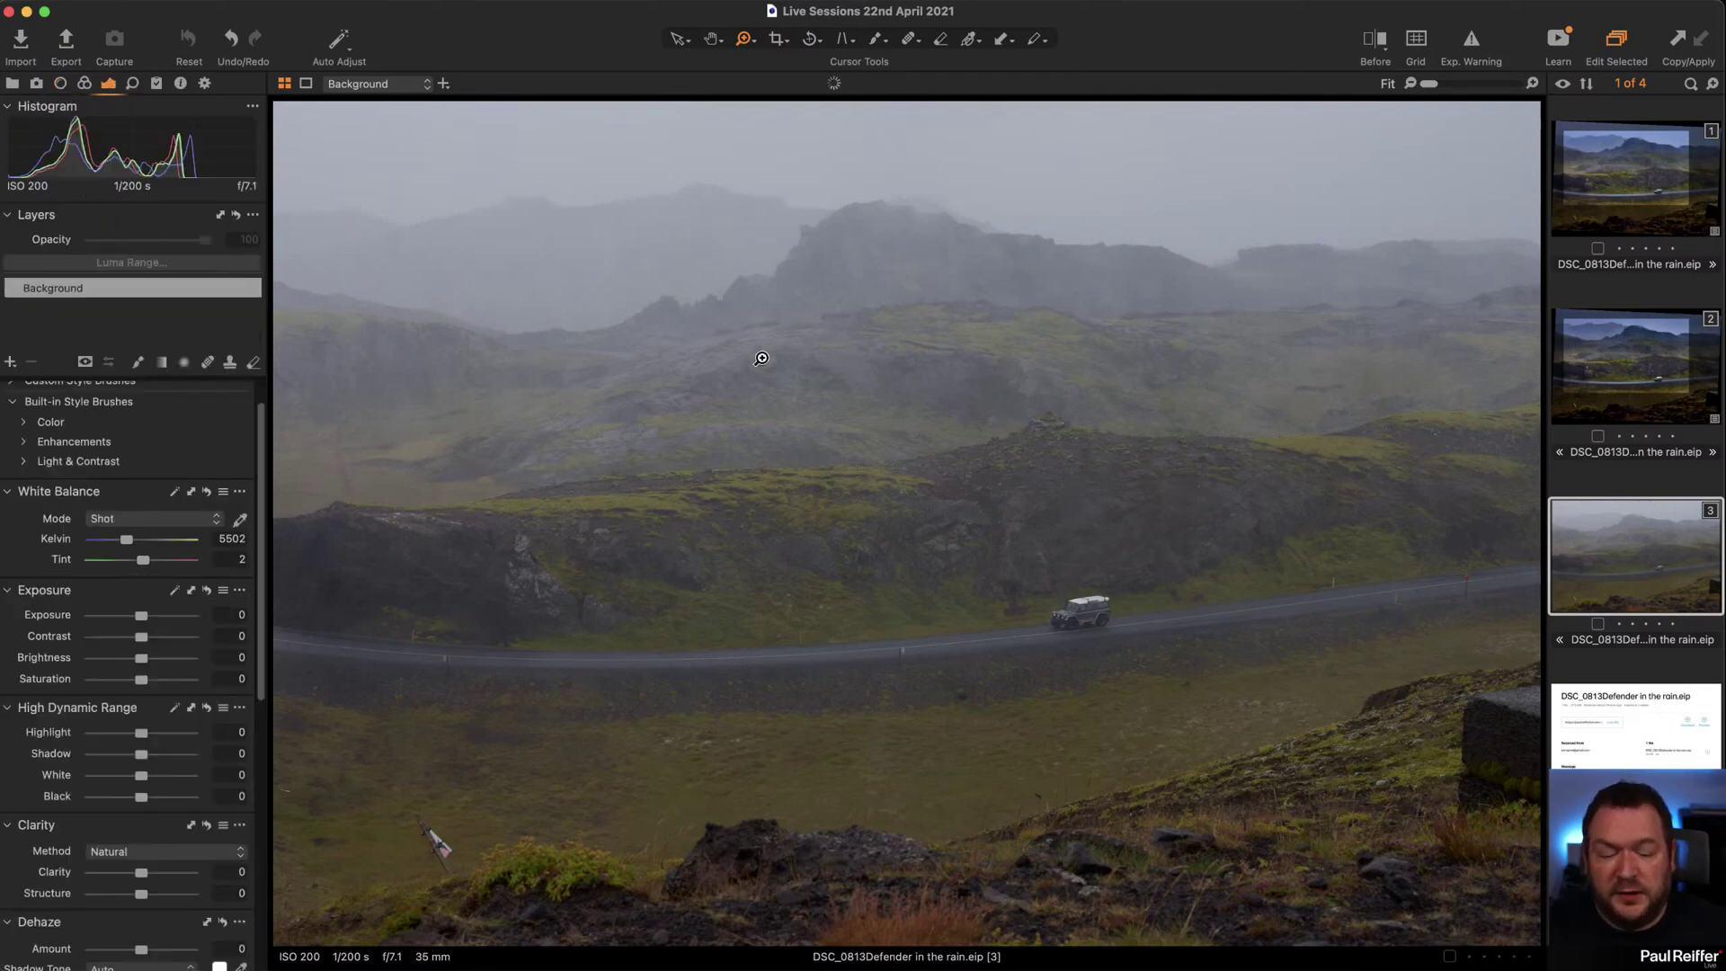
click(1617, 361)
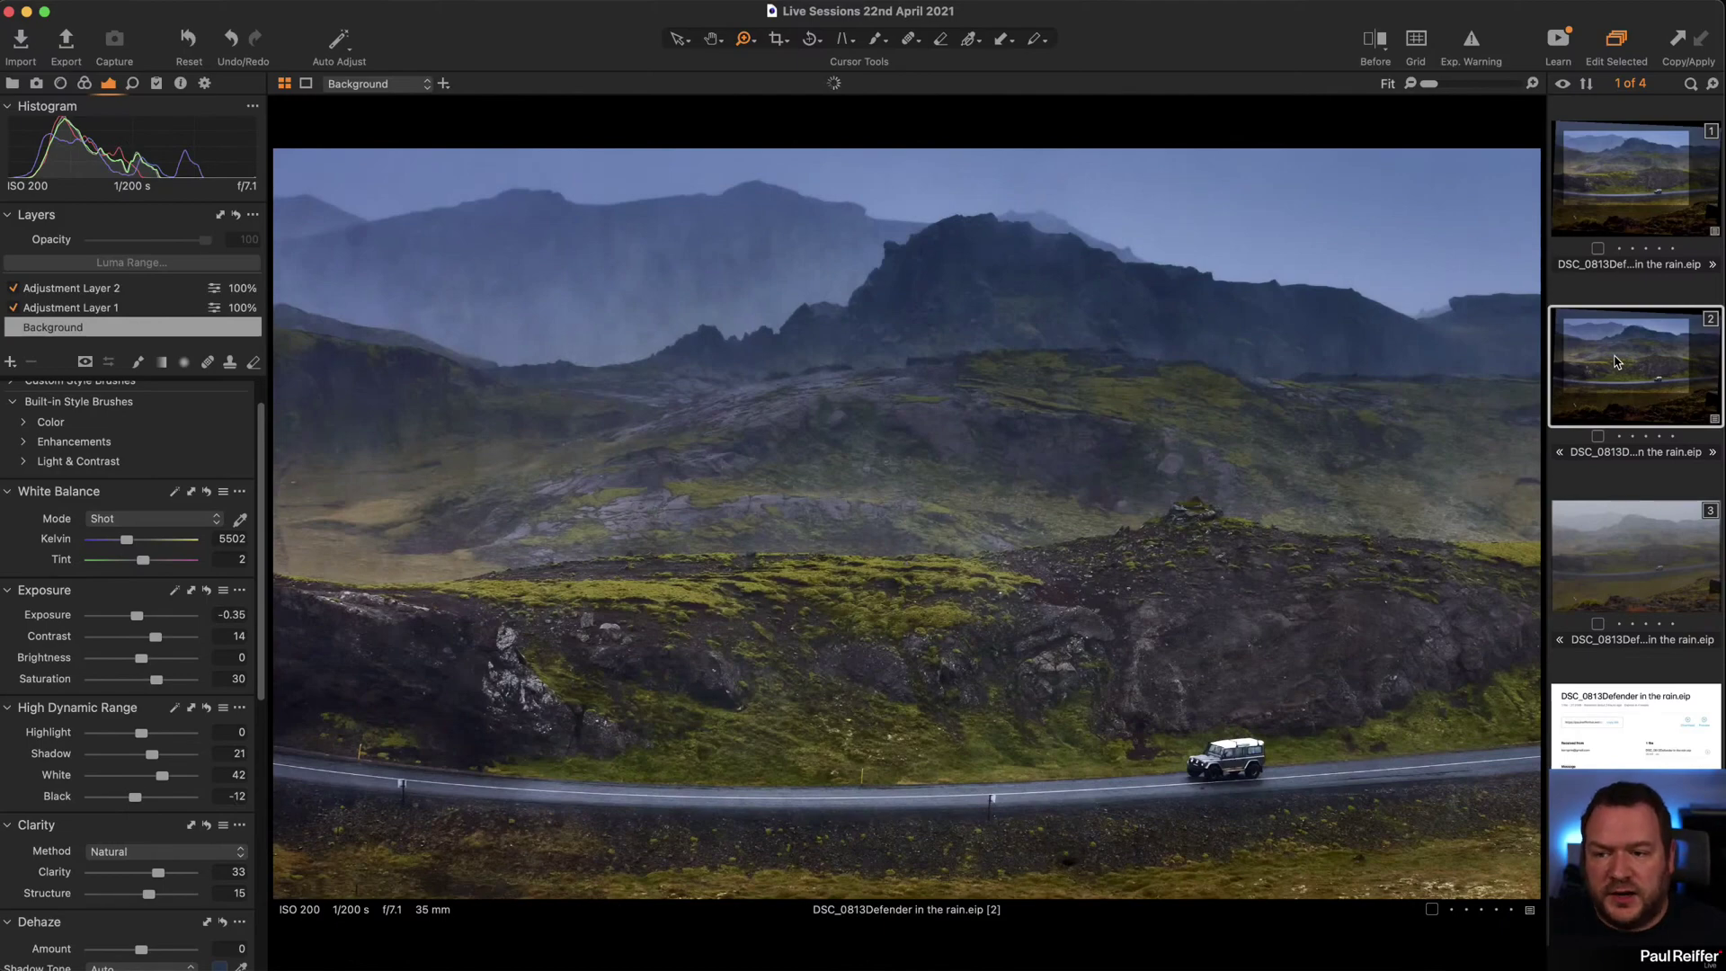
scroll(153, 737, down, 1)
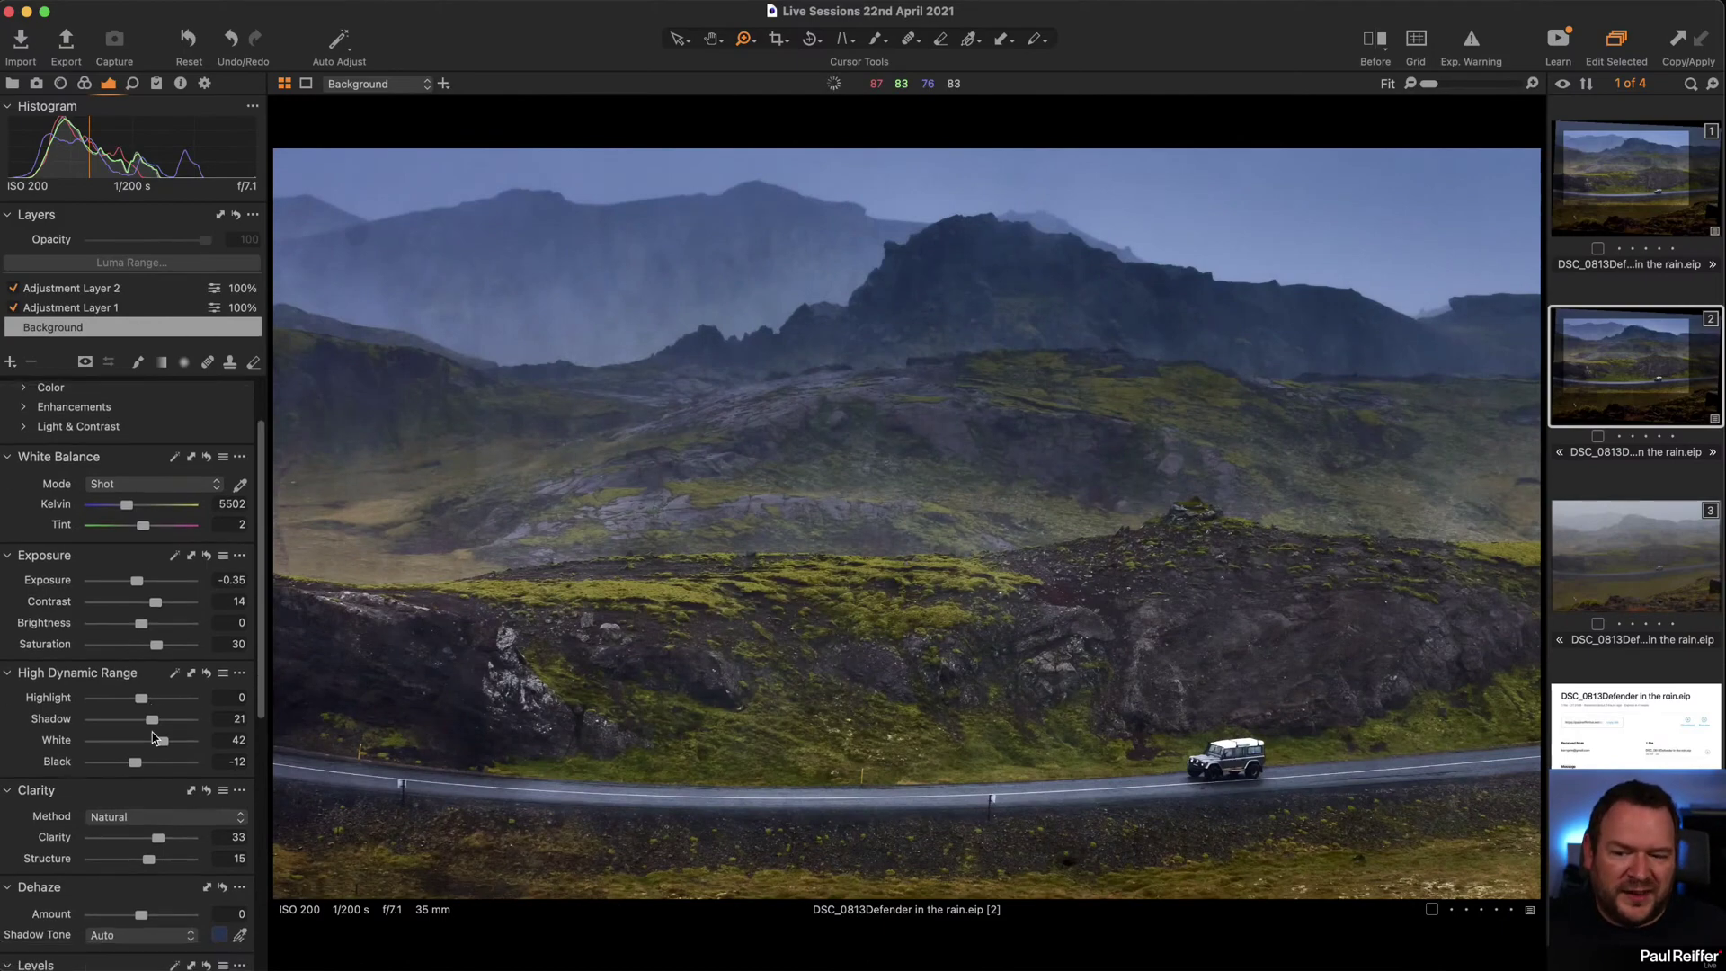
scroll(153, 738, down, 3)
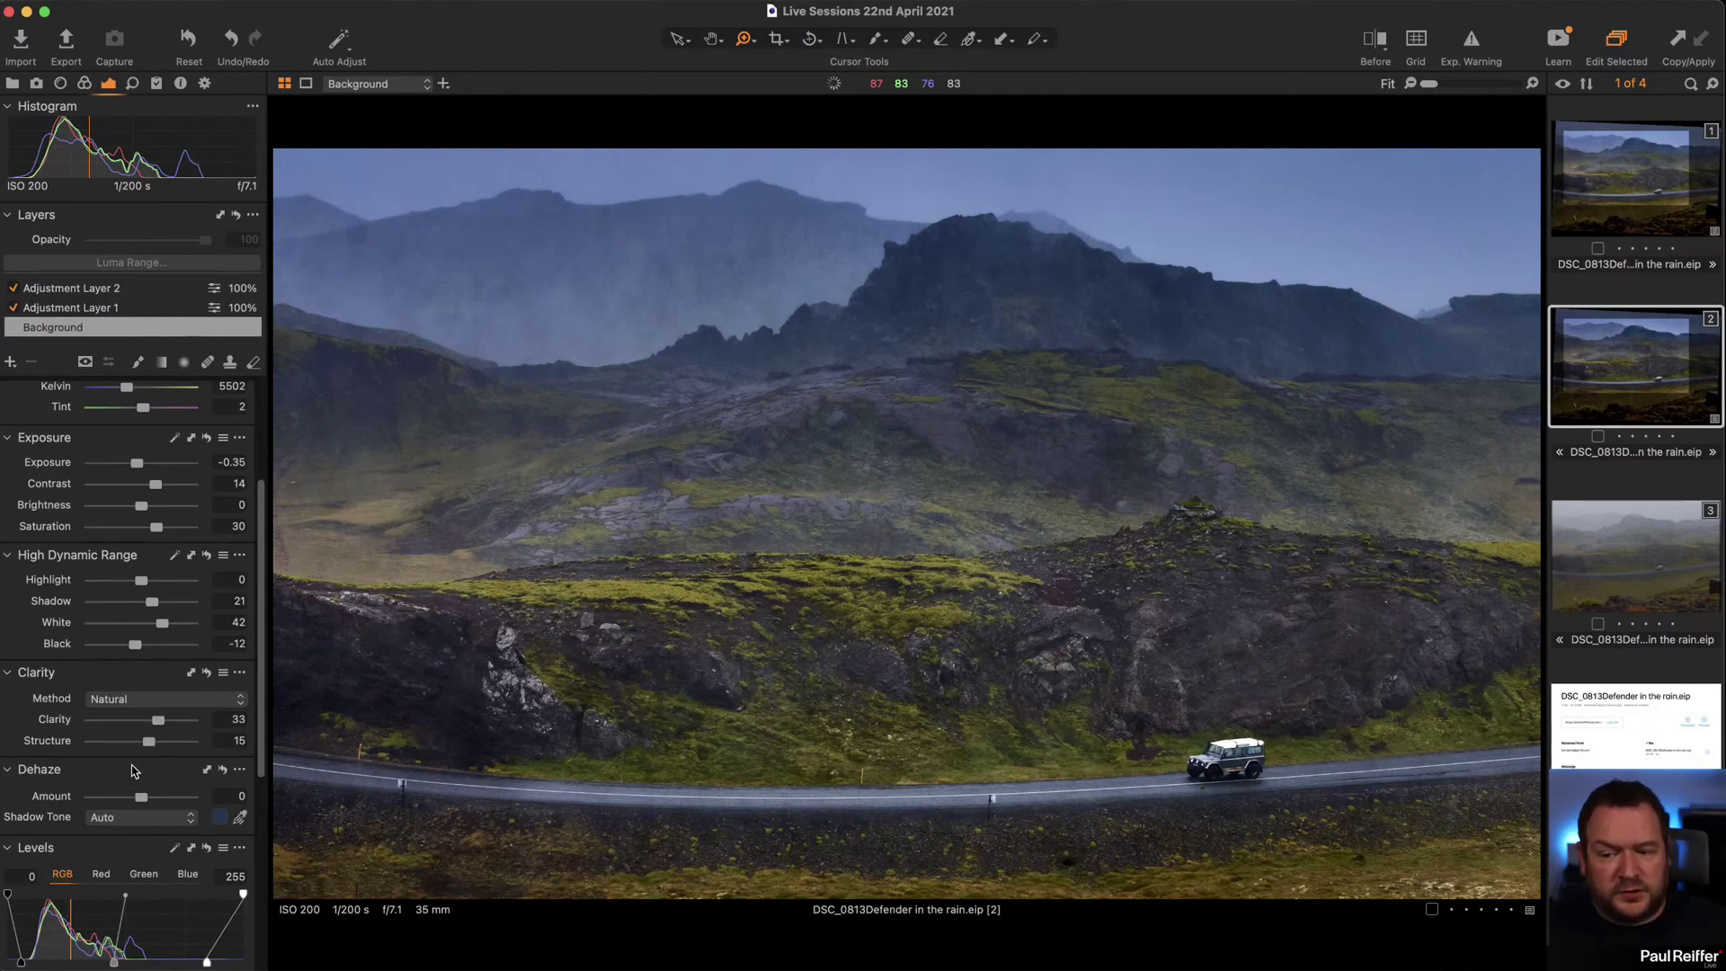
scroll(135, 773, down, 5)
scroll(90, 822, down, 1)
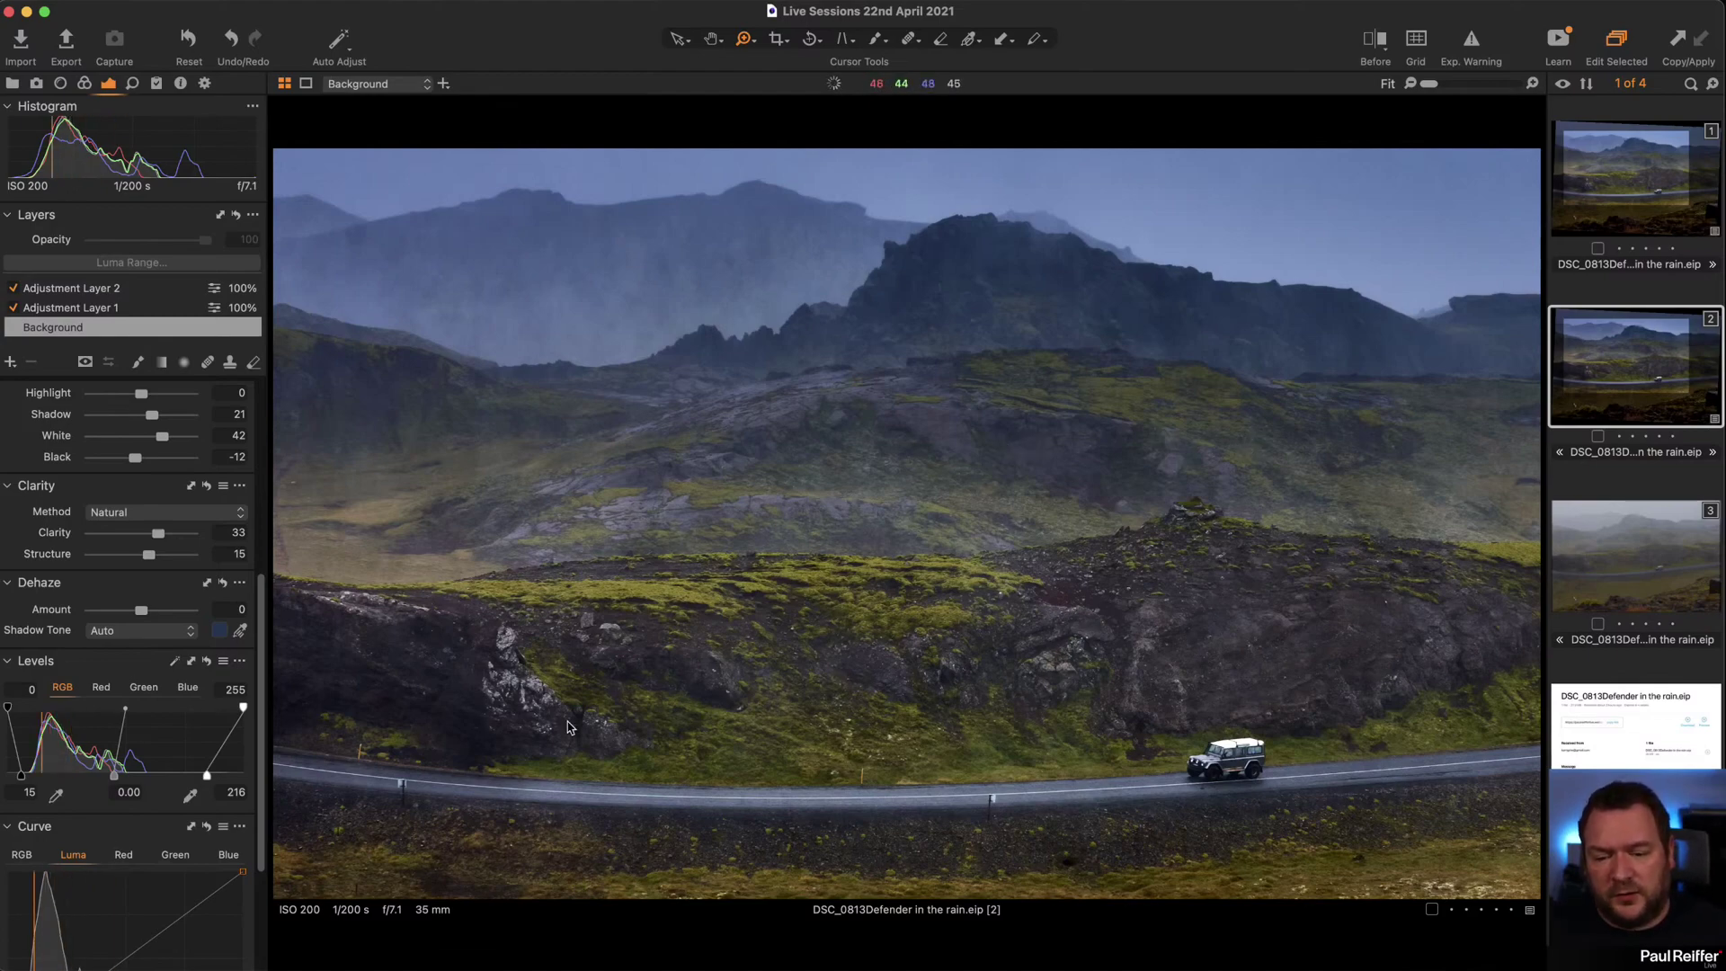
Compare the unadjusted third variant with the edited second variant by switching between them repeatedly.
click(1664, 580)
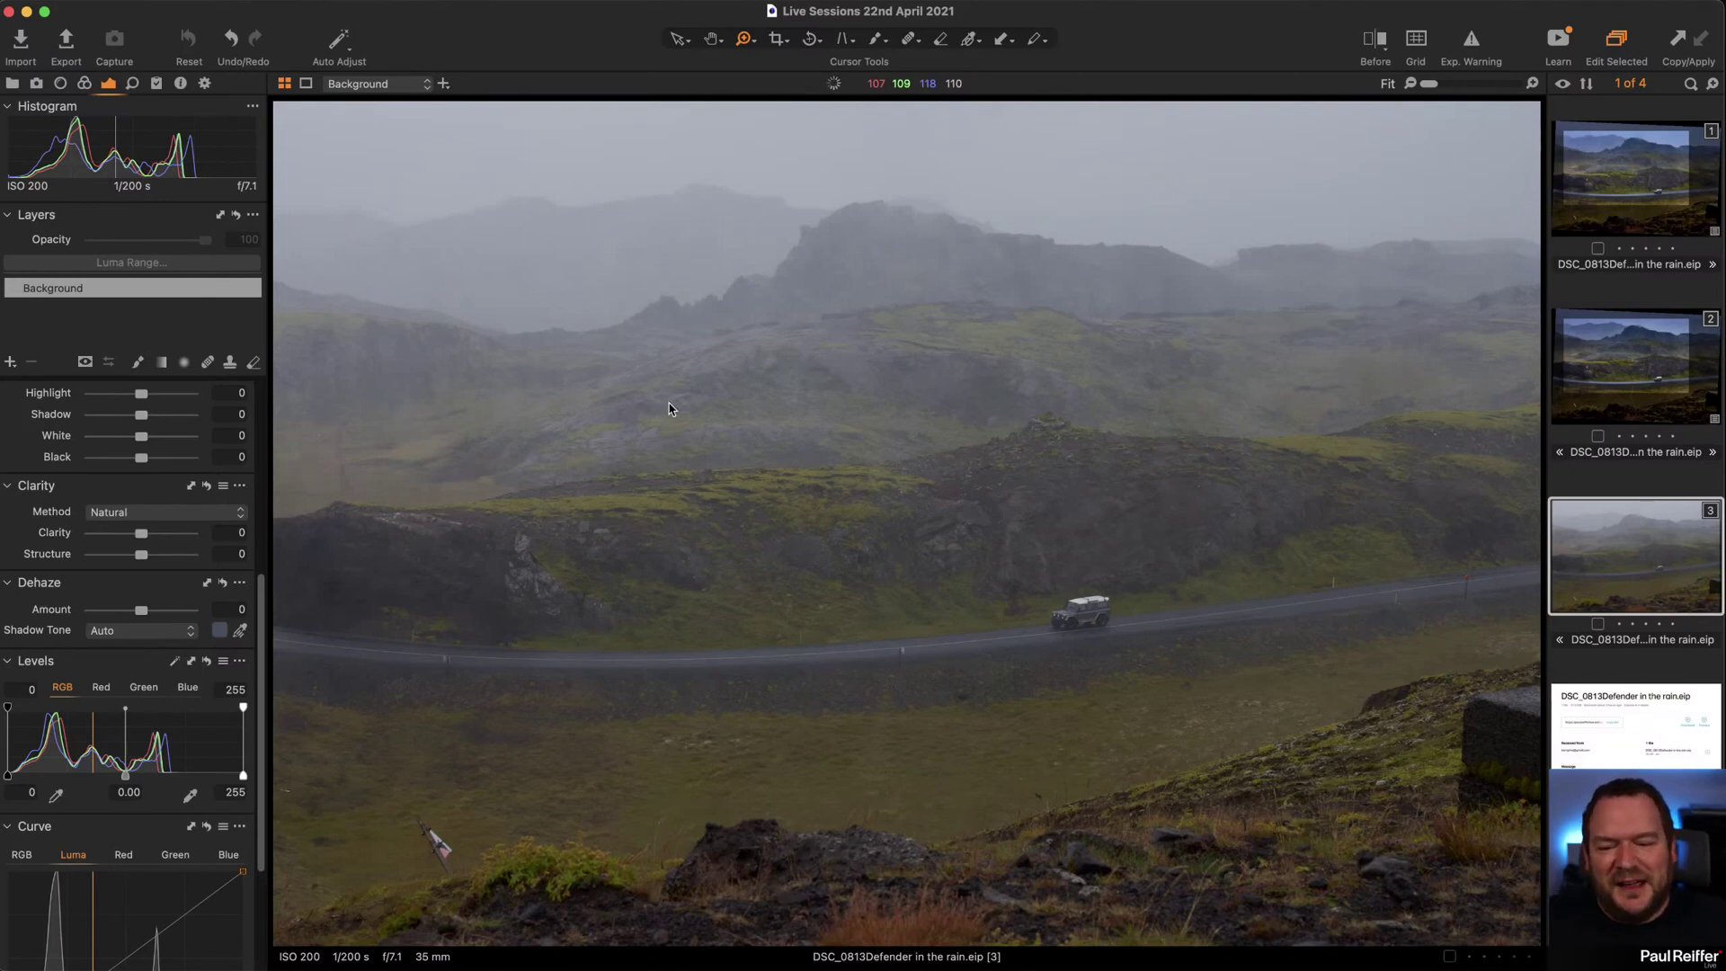
key(Left)
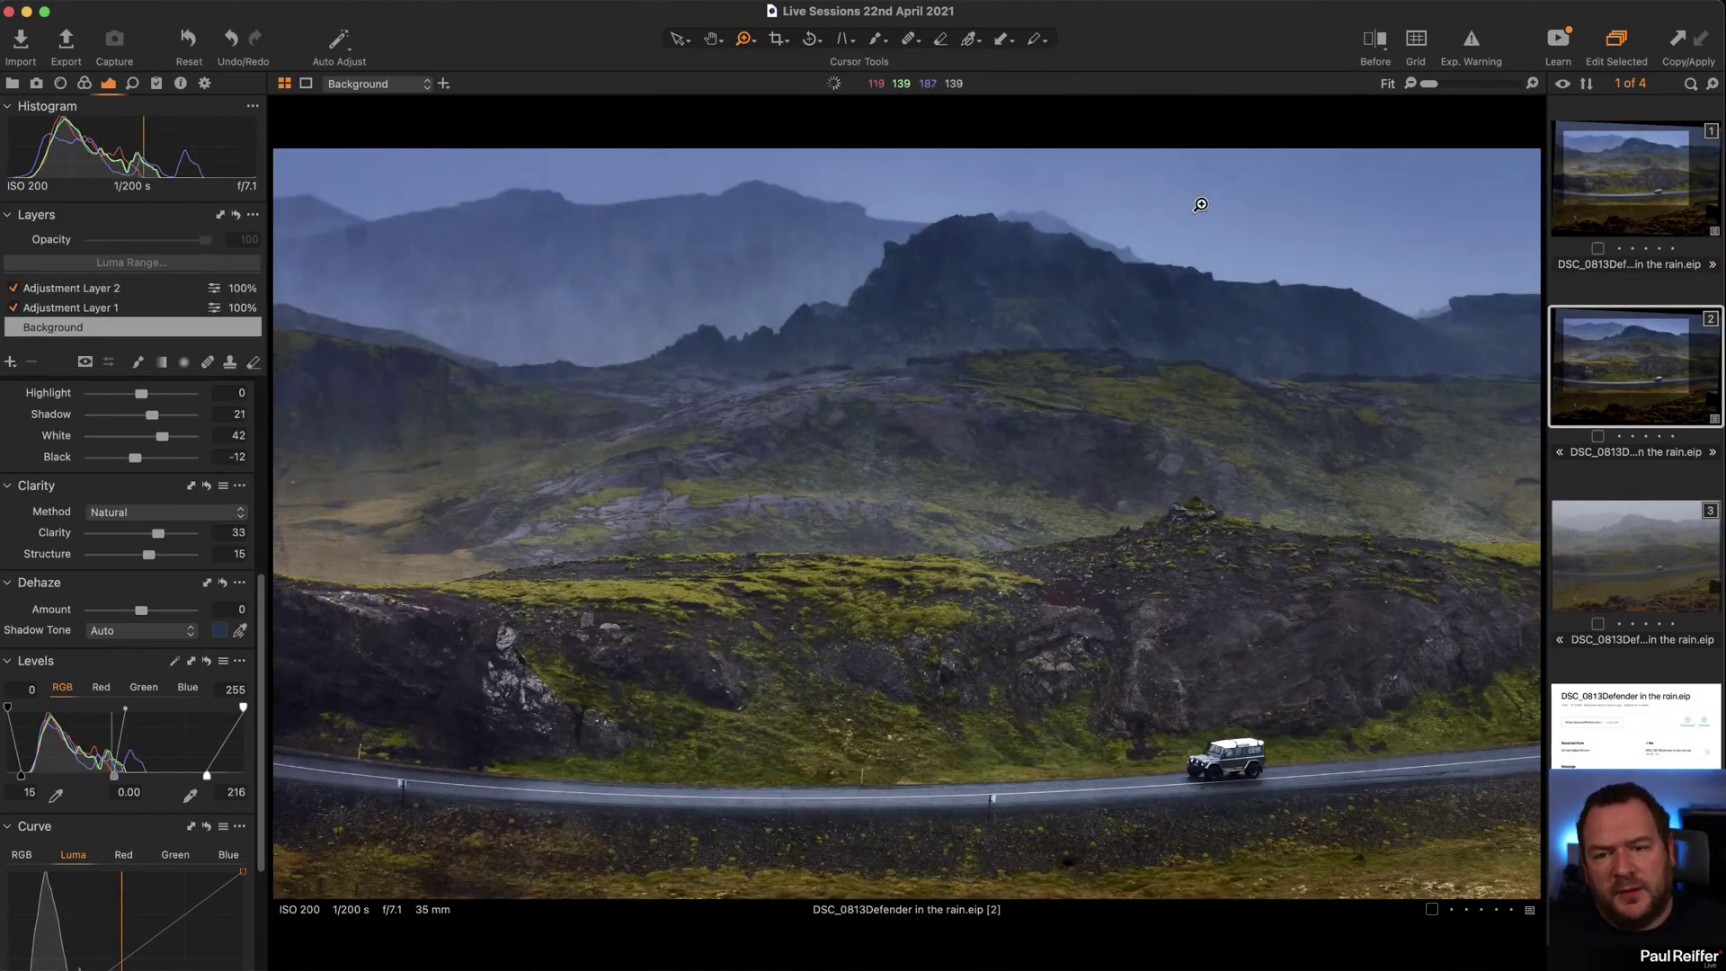
key(Right)
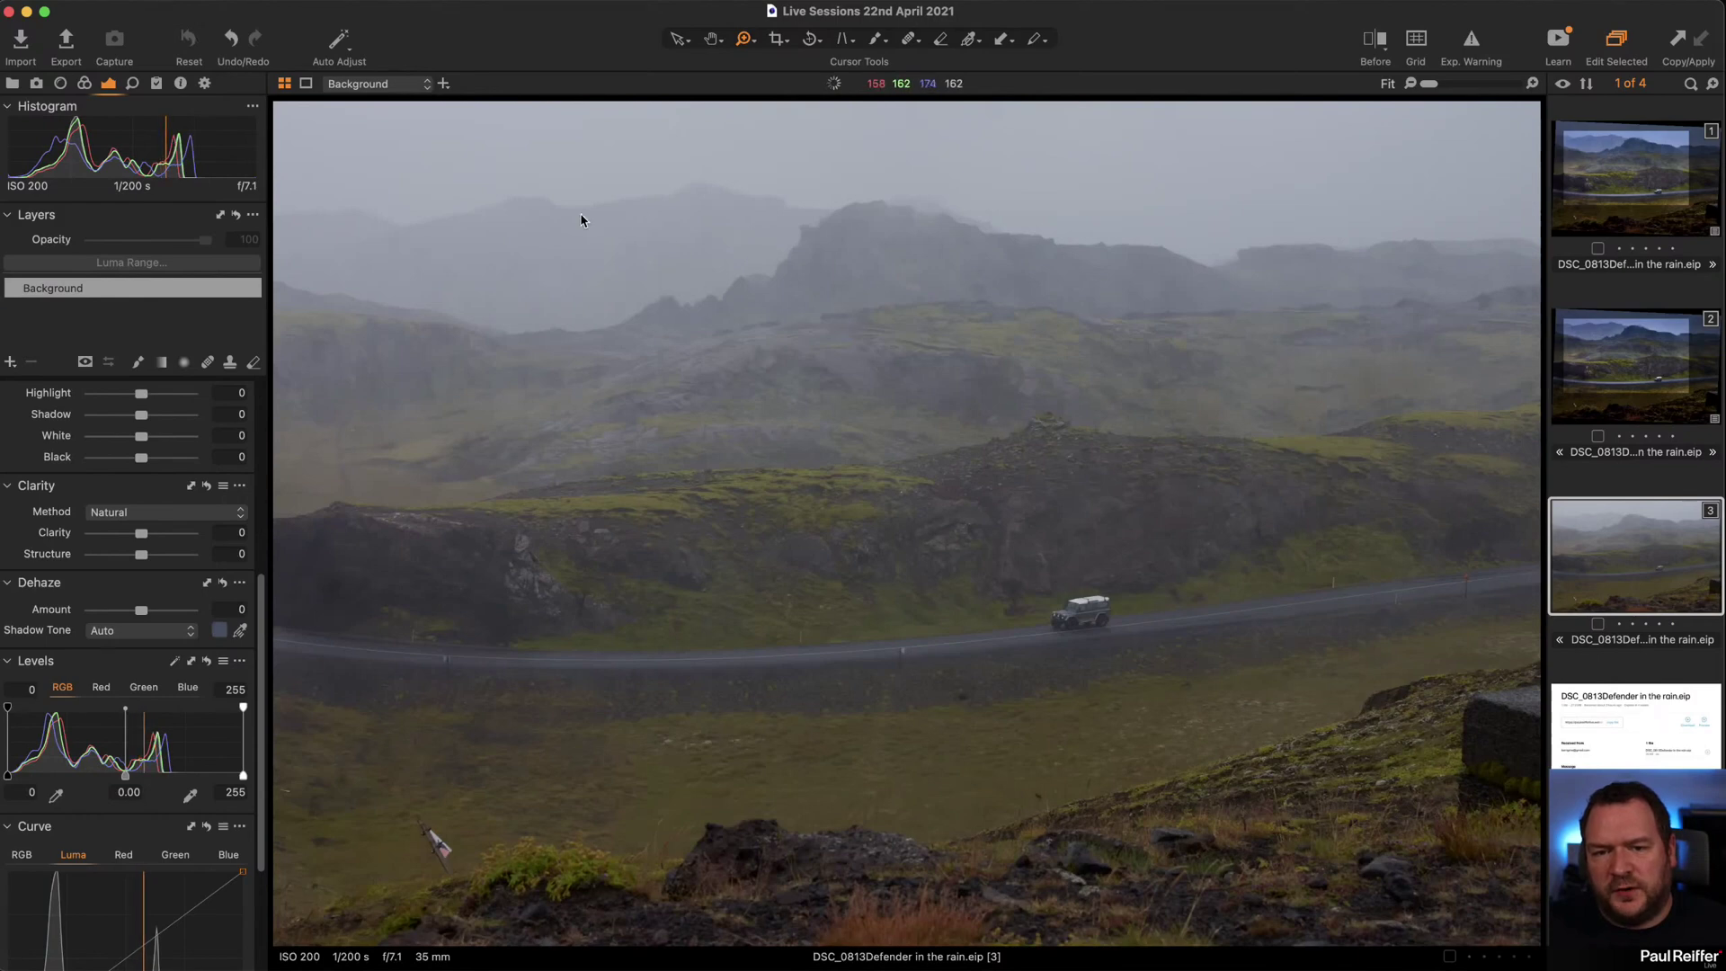
click(1661, 378)
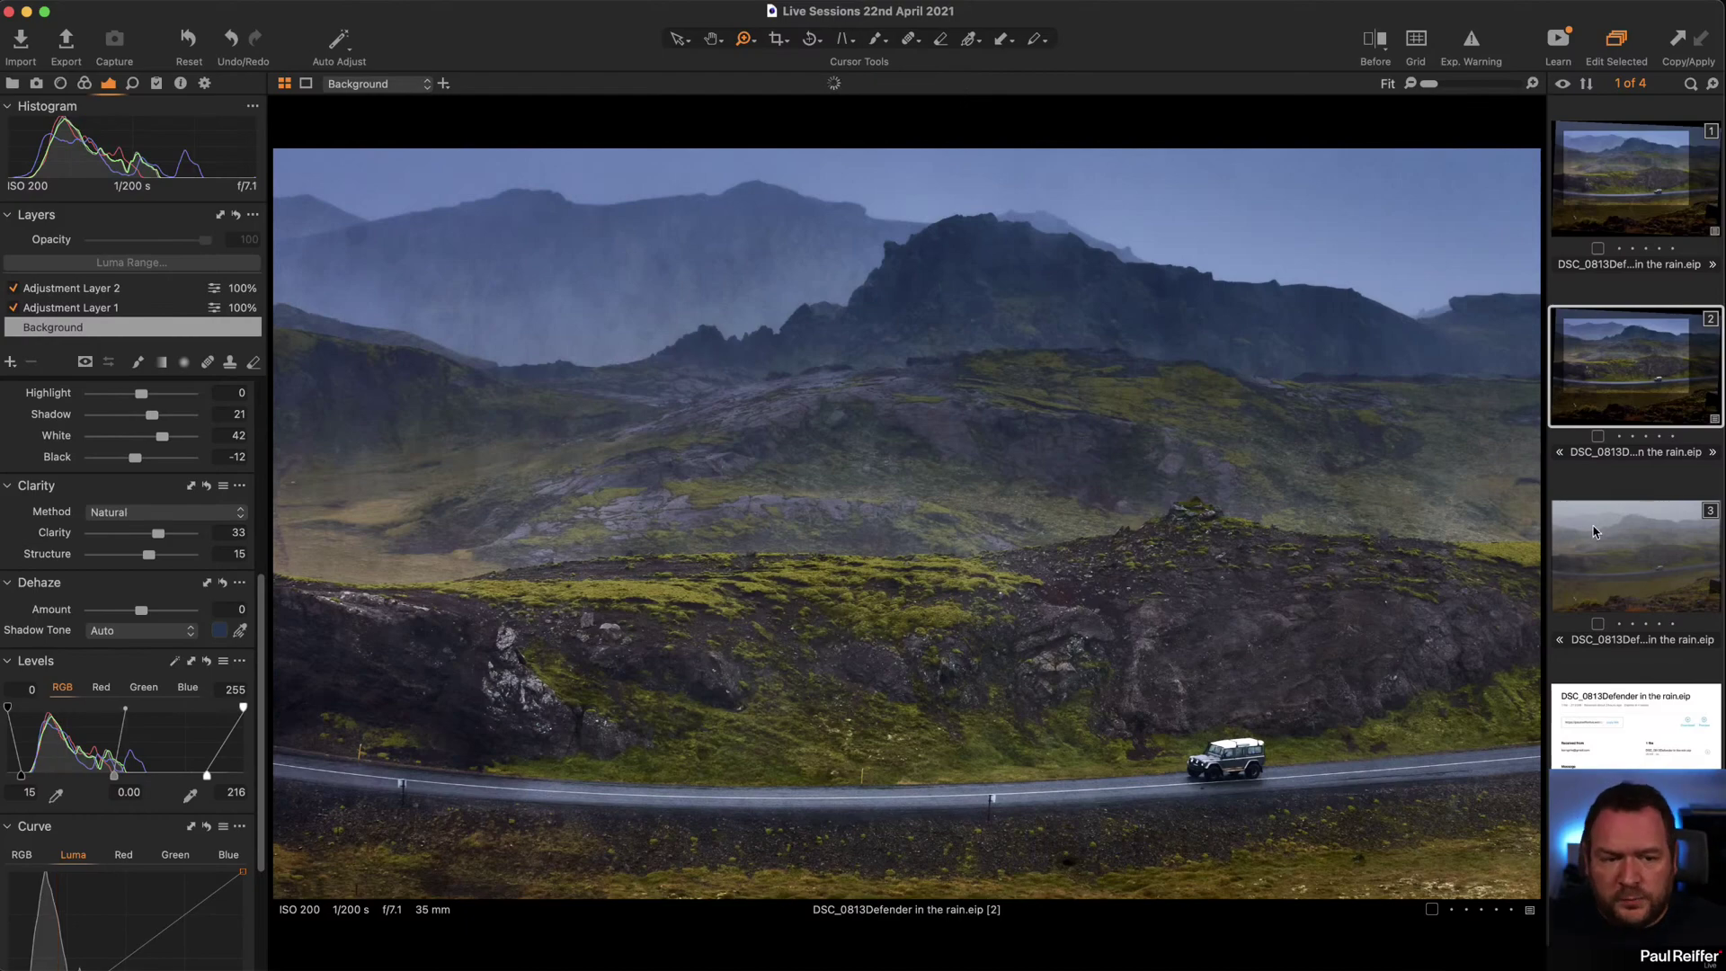
click(1623, 537)
click(1625, 364)
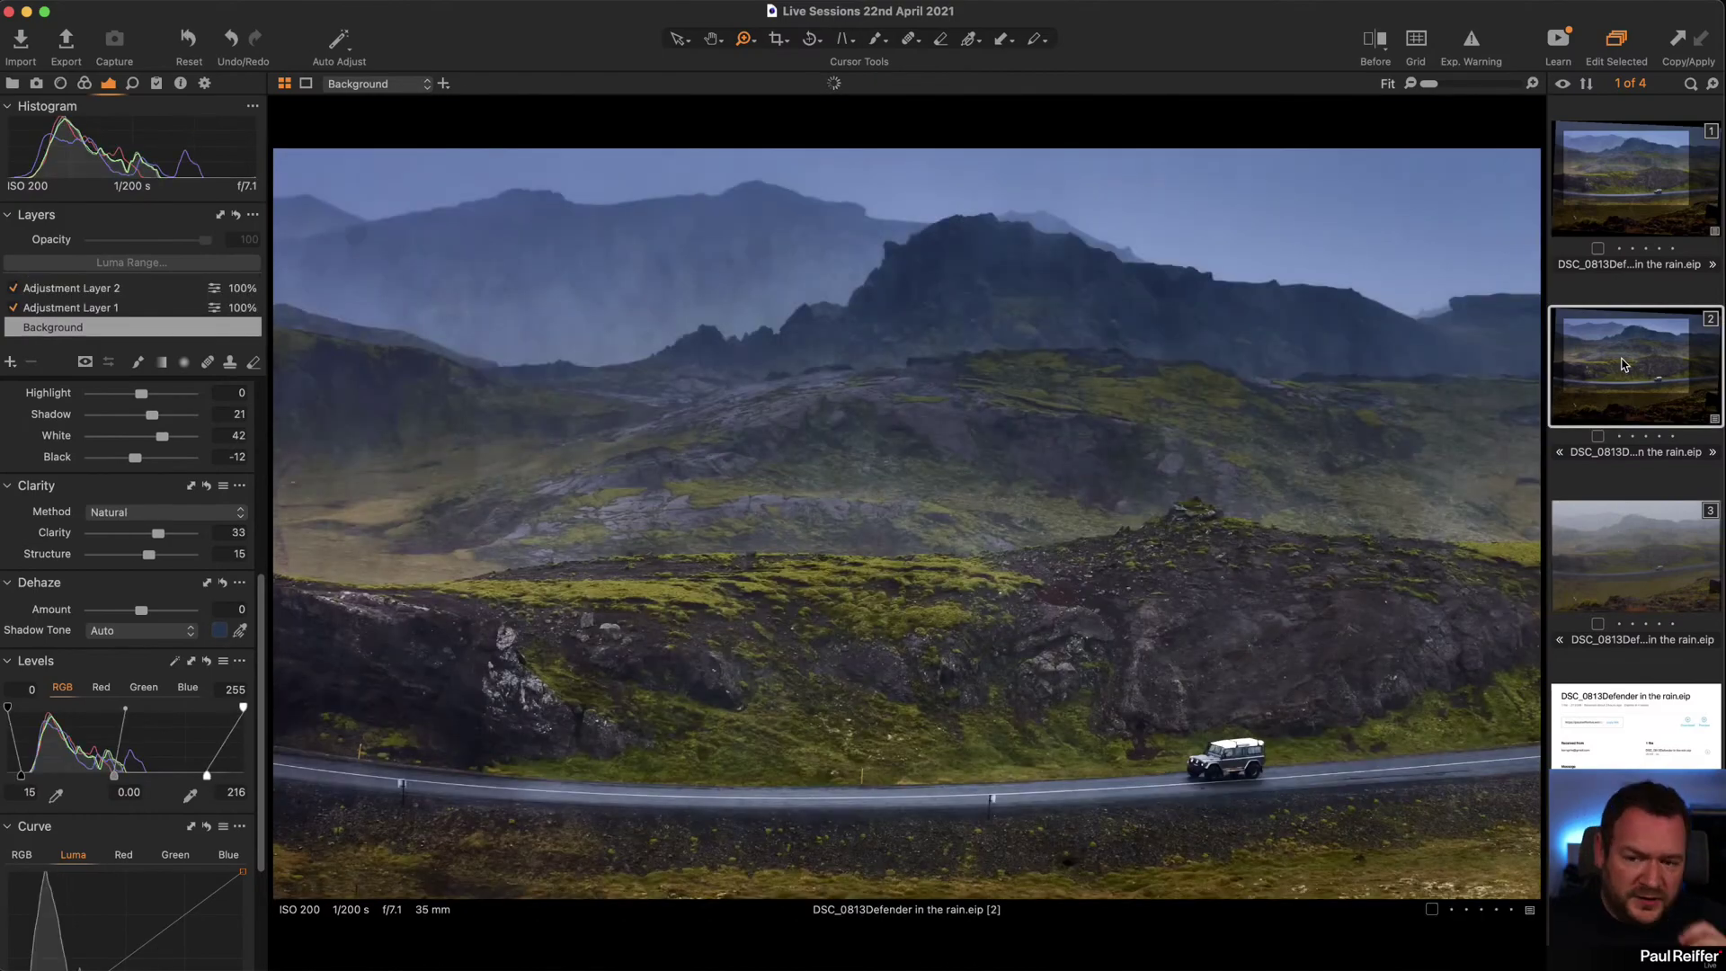
Examine the masks and adjustment values of Adjustment Layer 1 and Adjustment Layer 2 on the second variant.
click(126, 308)
key(m)
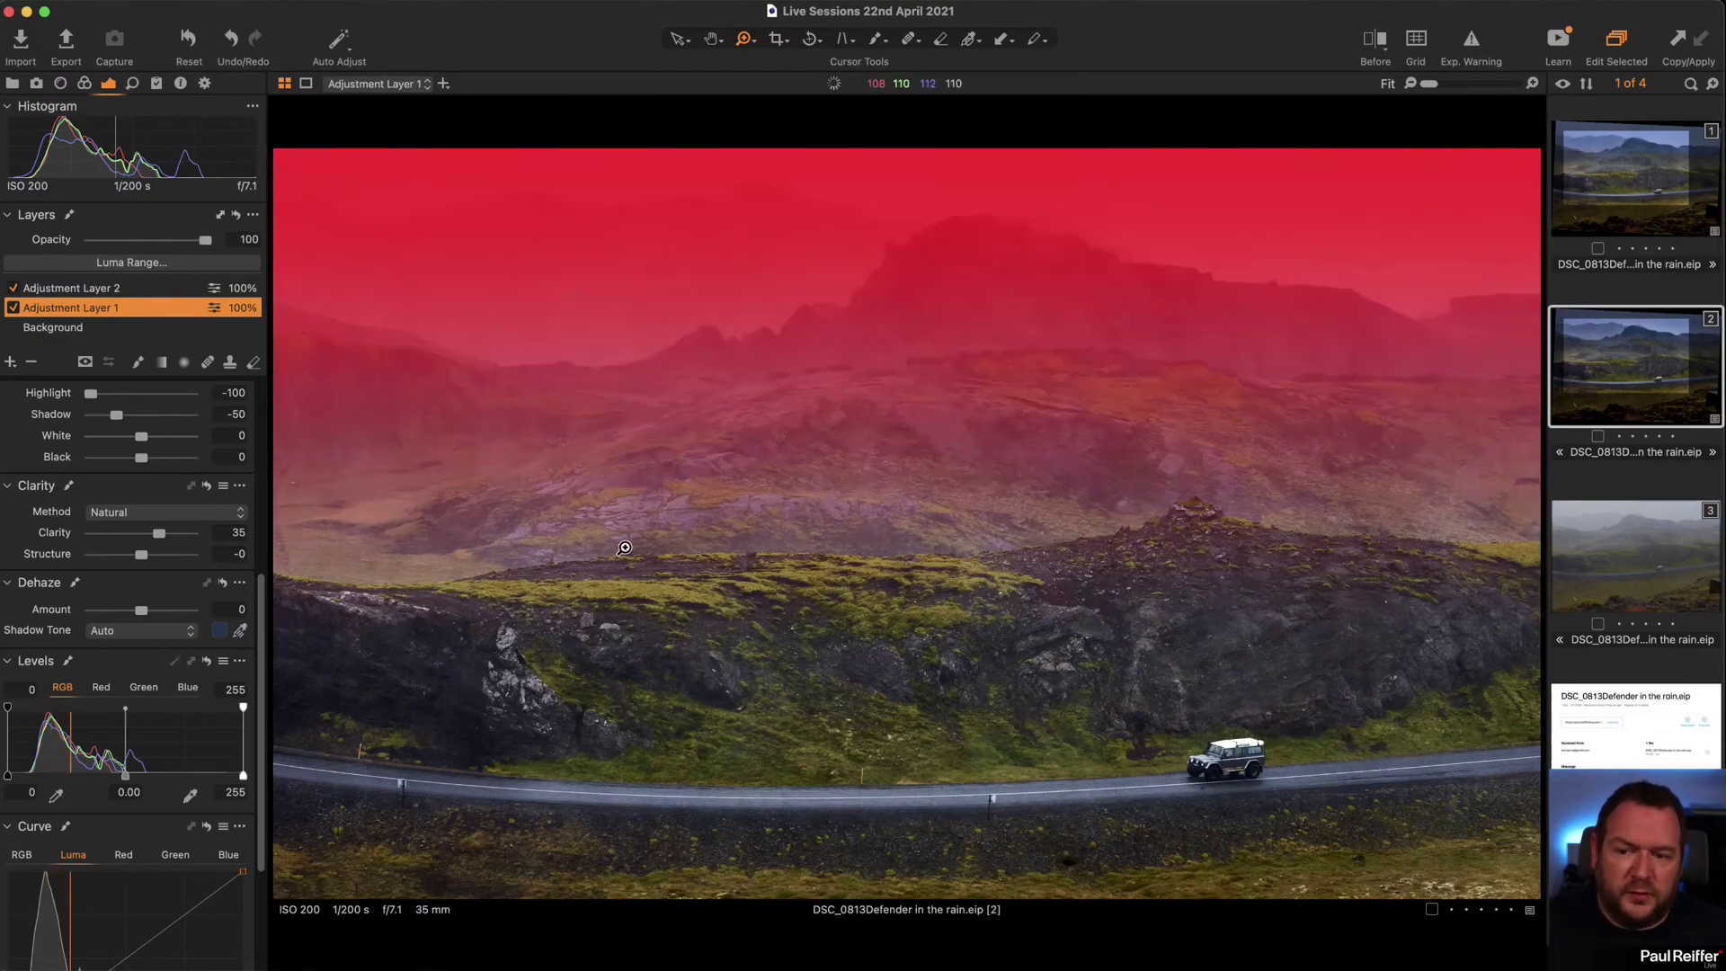
scroll(126, 629, up, 5)
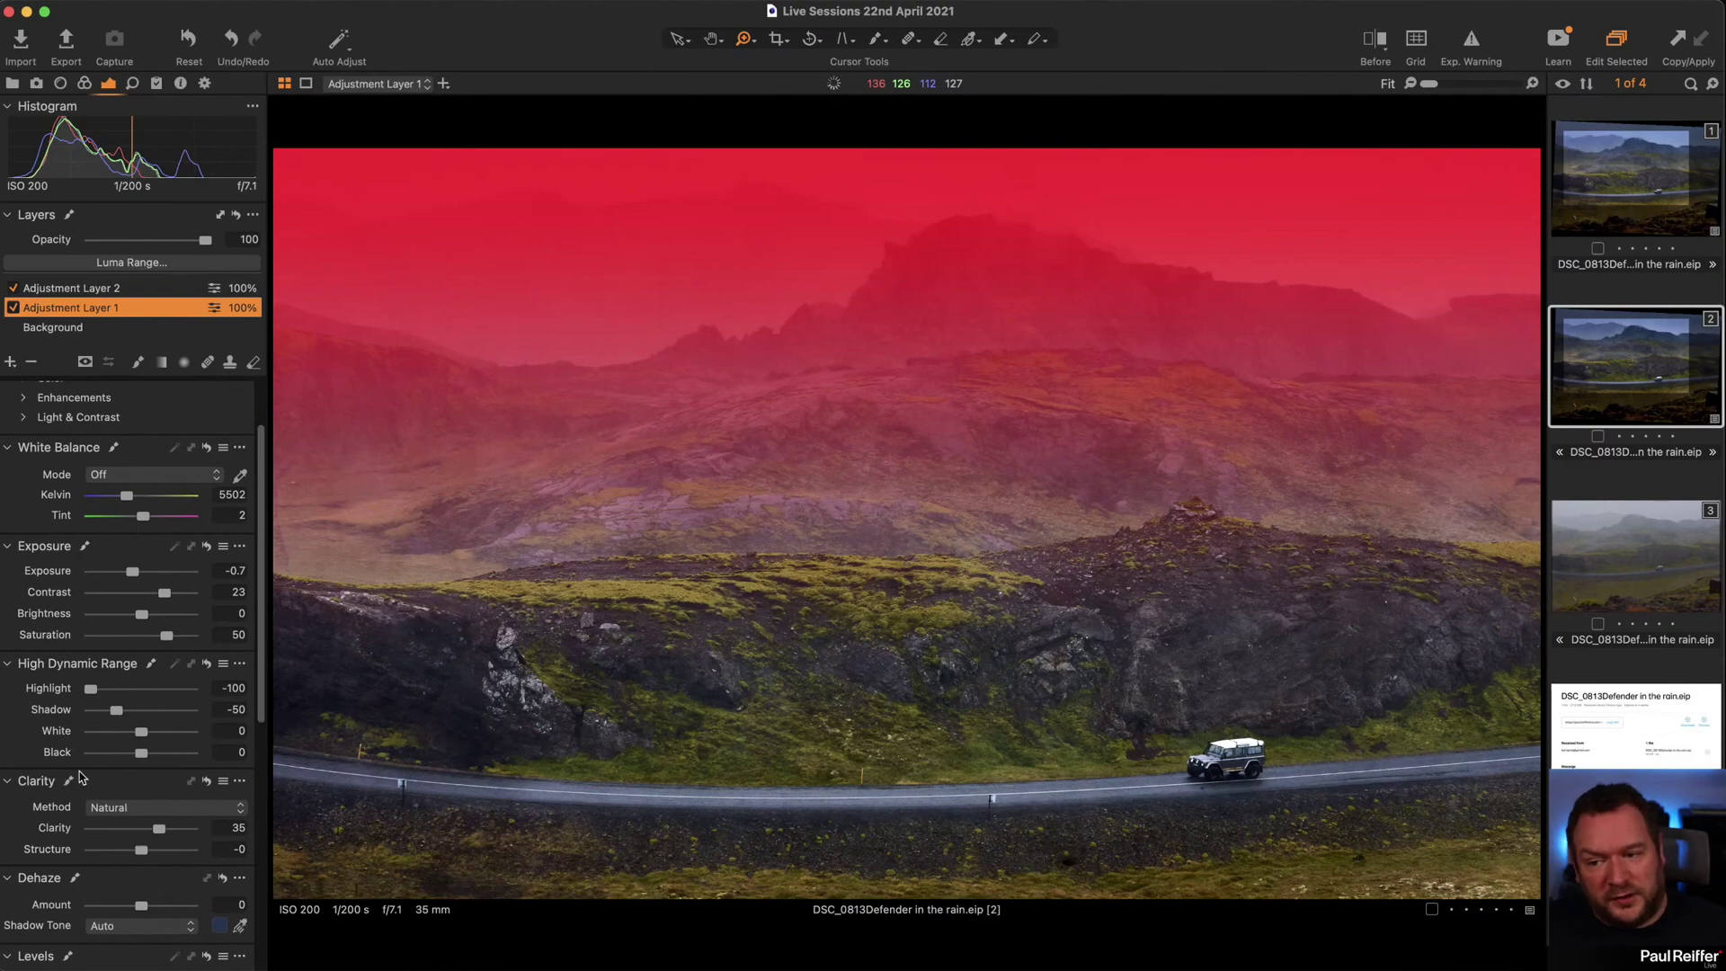
click(101, 329)
click(108, 292)
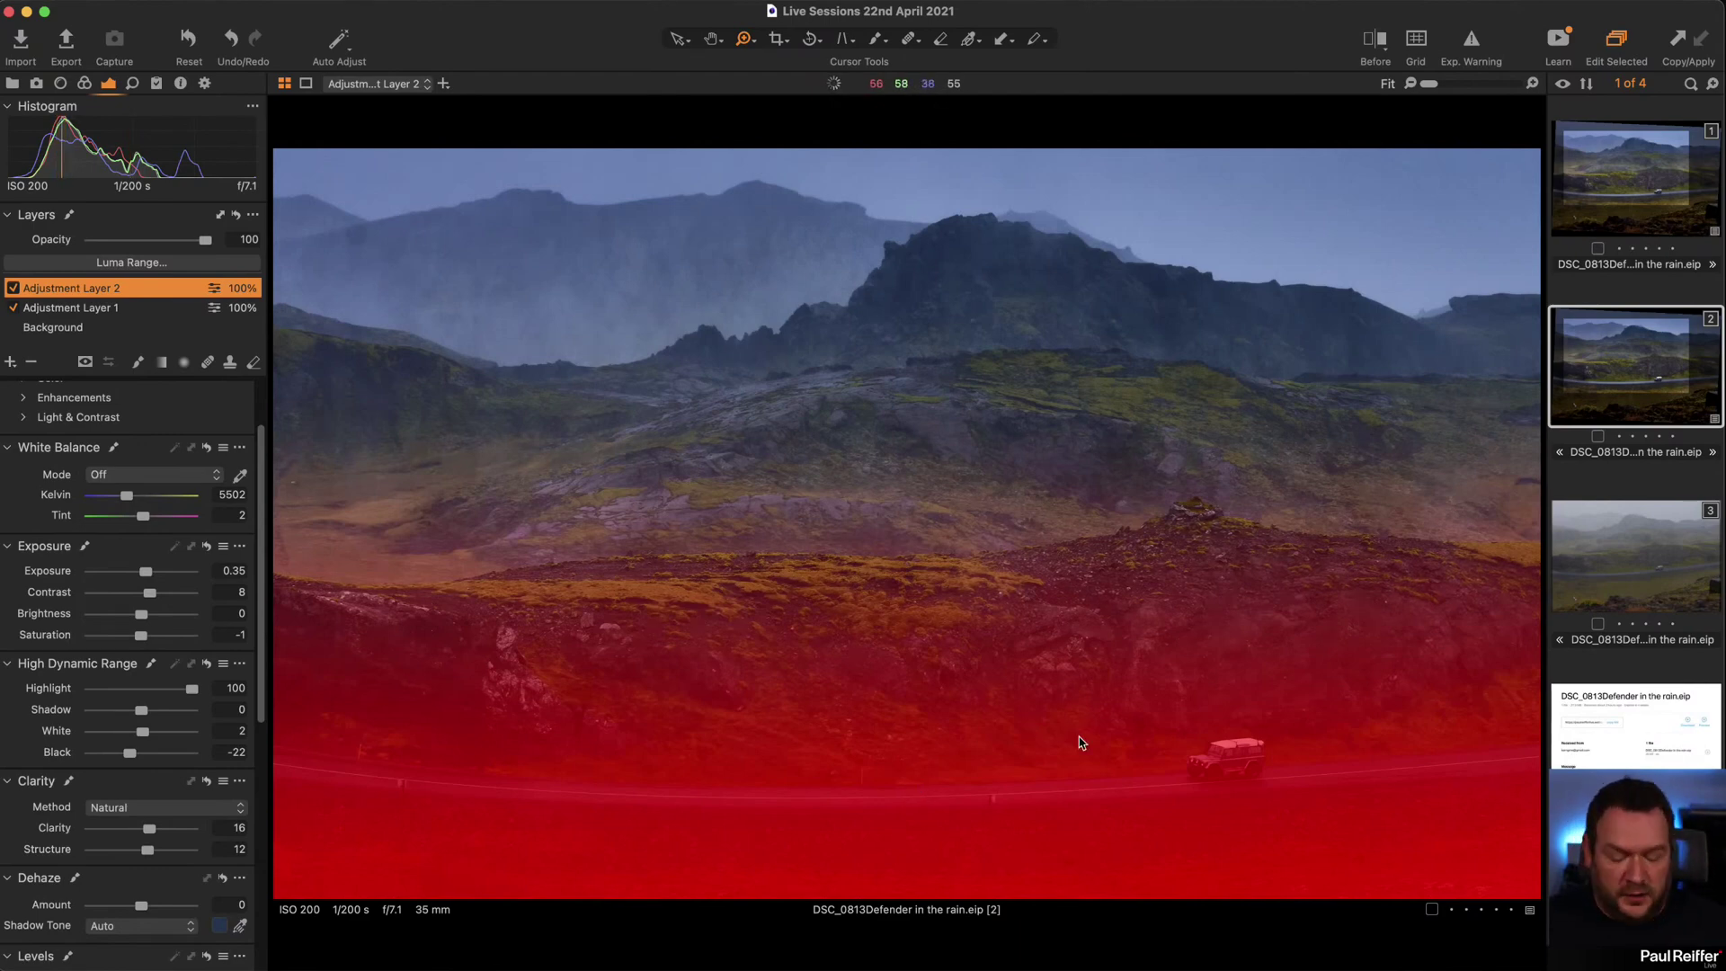
key(m)
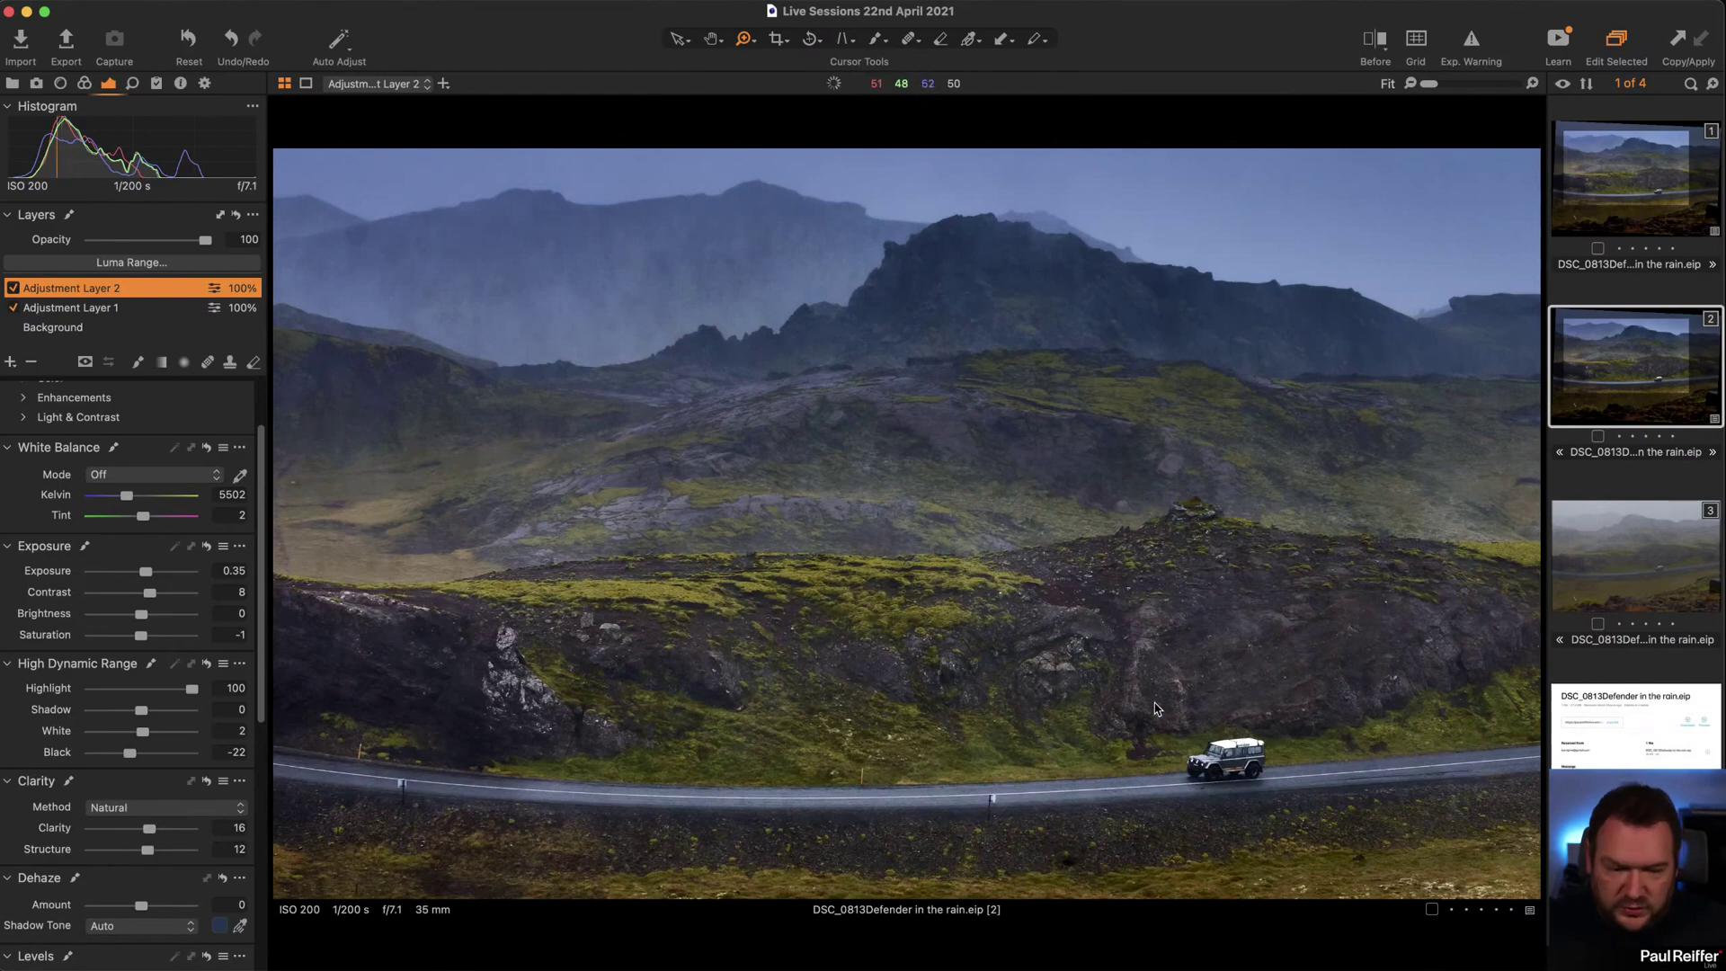
Inspect the Defender up close with Adjustment Layer 2's Highlight at 0 and at 100, ending at 100 in full view.
drag(1142, 691, 1331, 809)
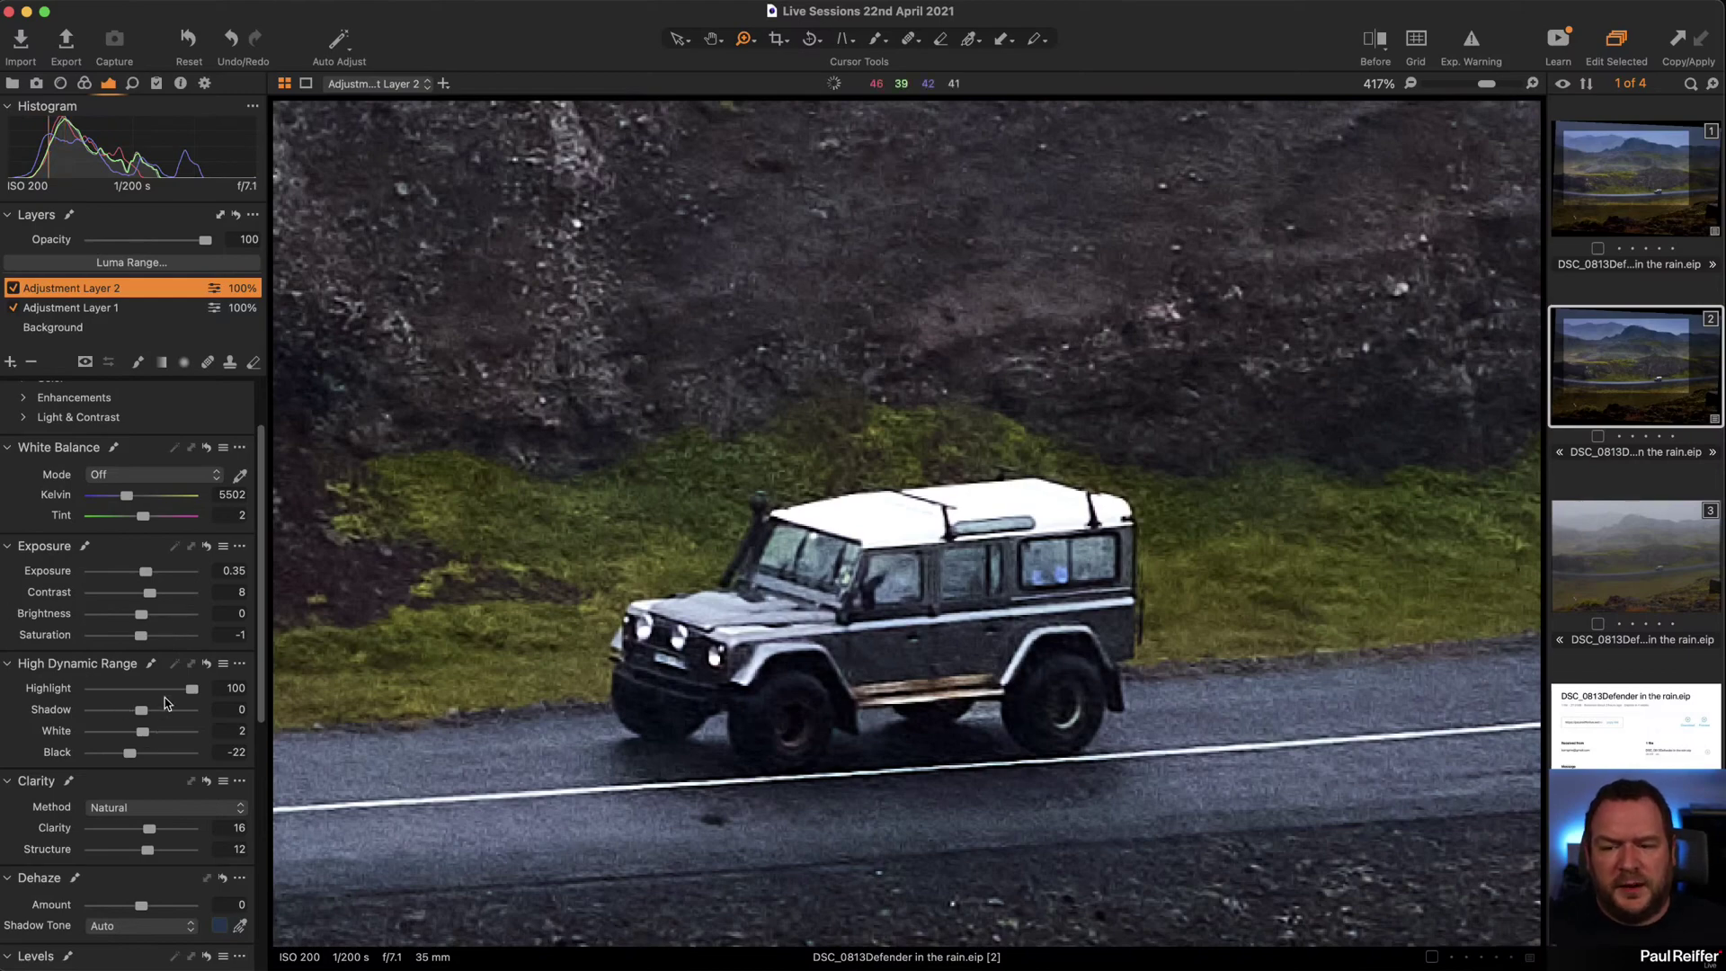
double_click(51, 692)
key(super+z)
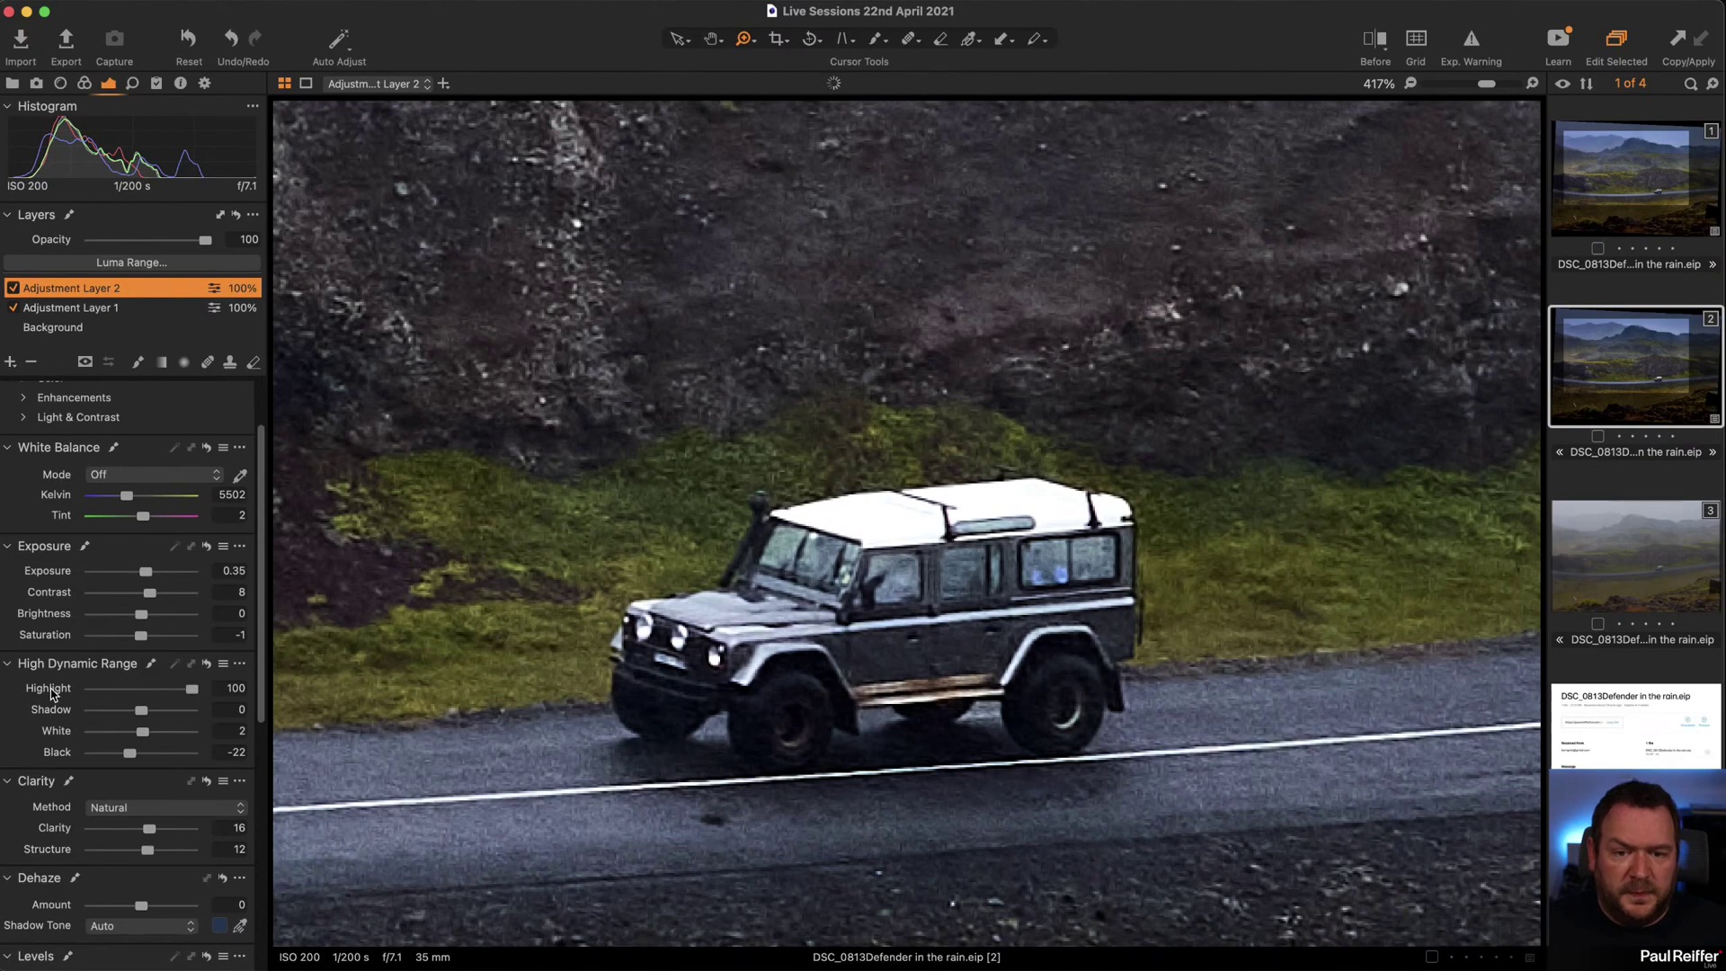
double_click(51, 692)
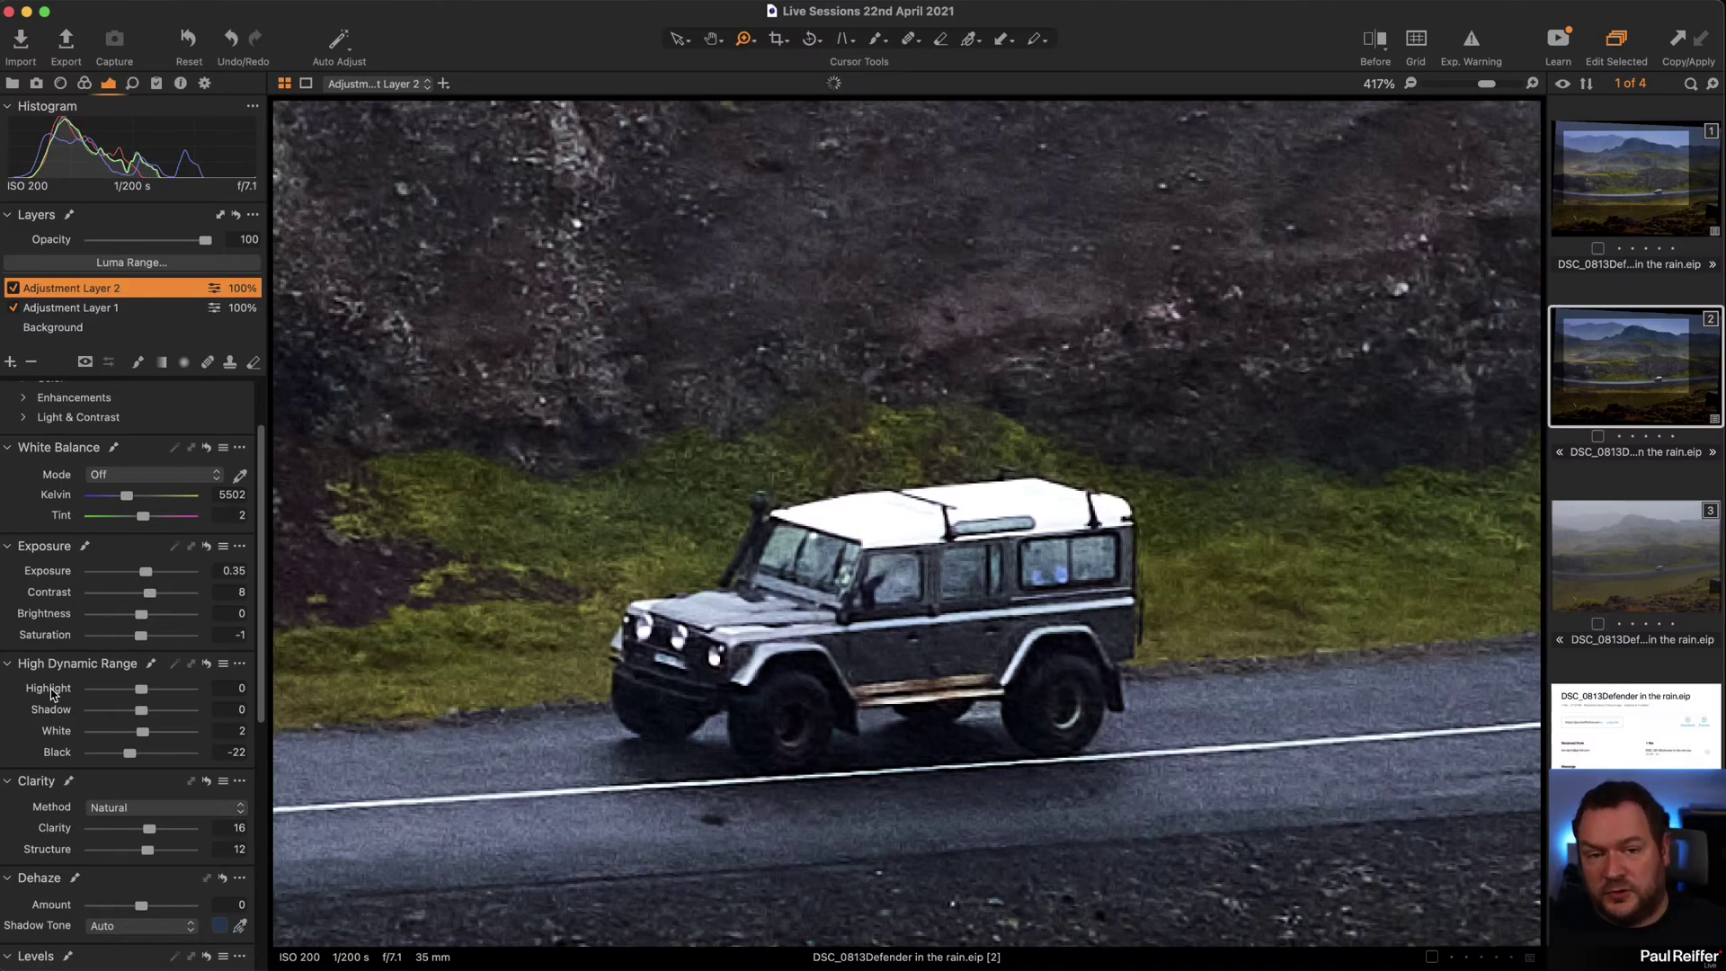
alt+click(643, 667)
key(super+0)
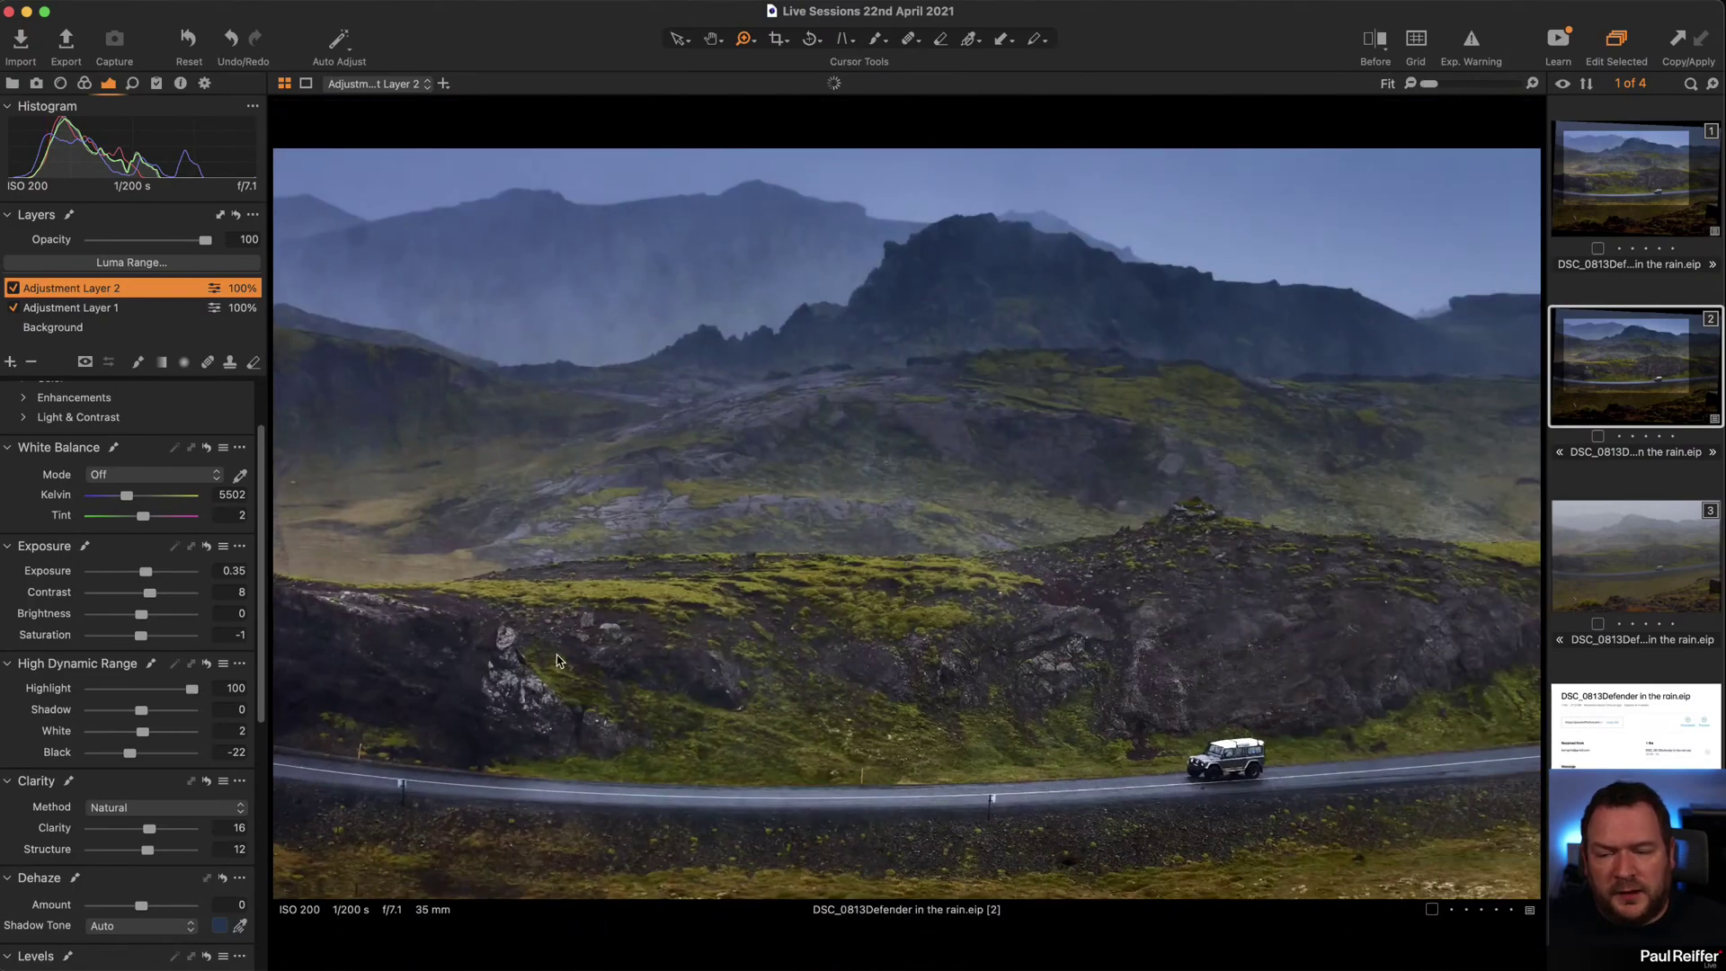
Disable Adjustment Layer 1 on the second variant and compare the result with the unadjusted third variant.
click(77, 309)
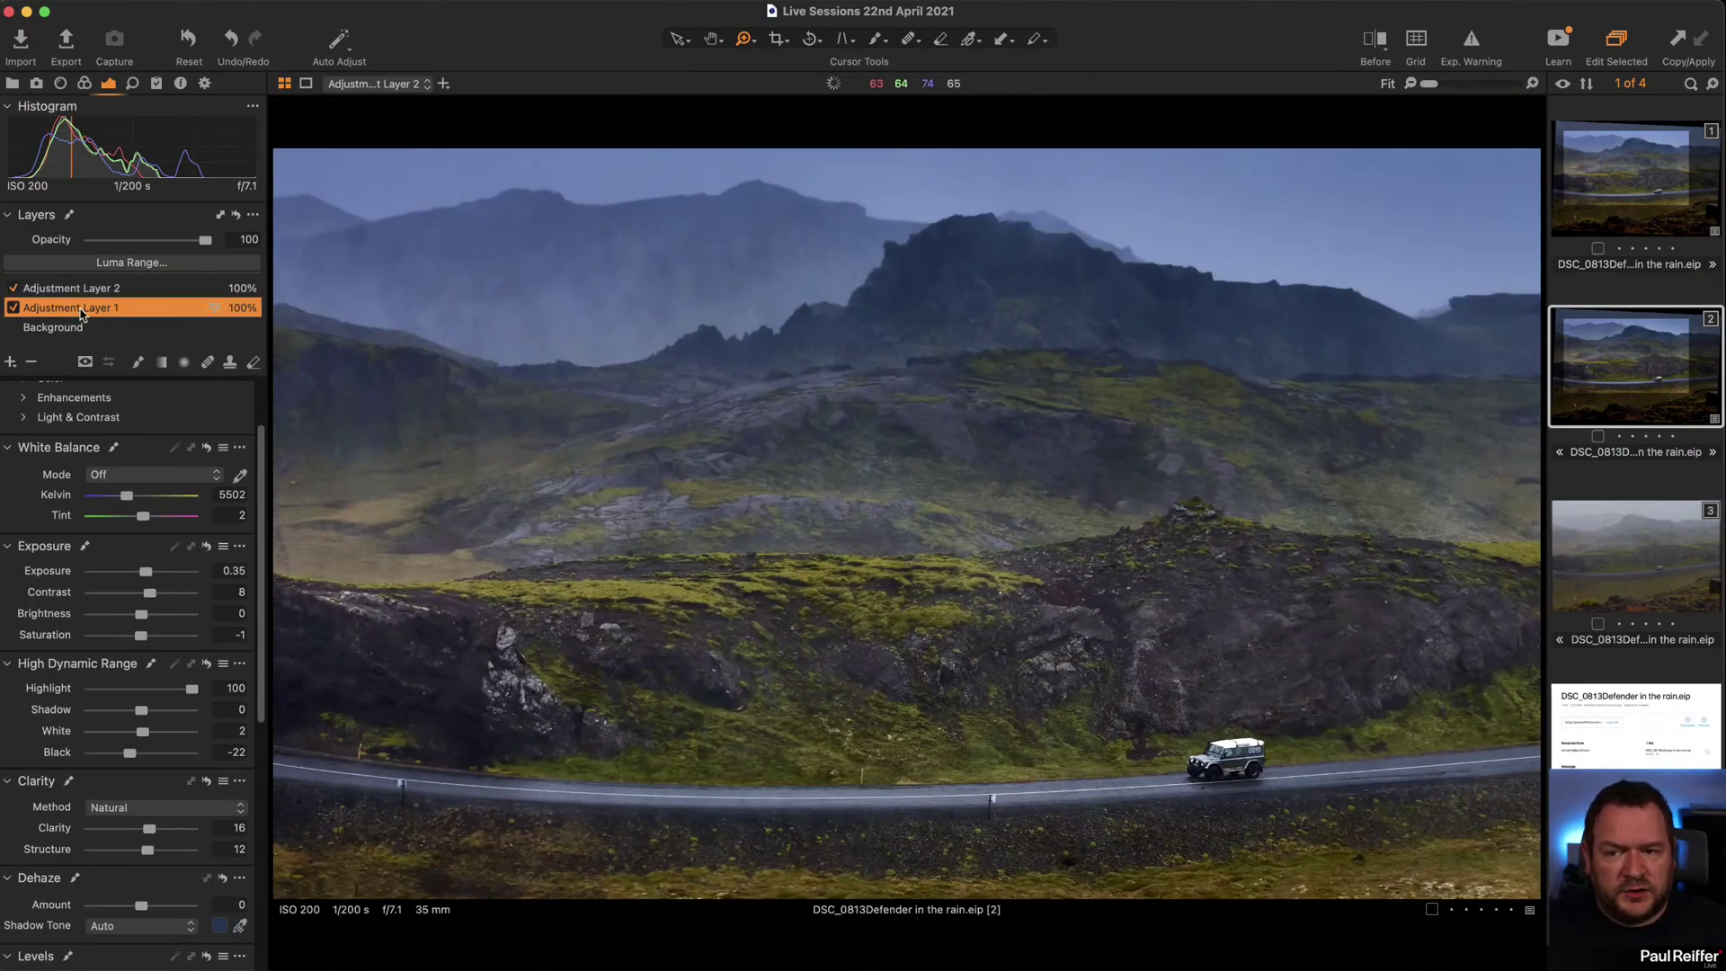
click(11, 308)
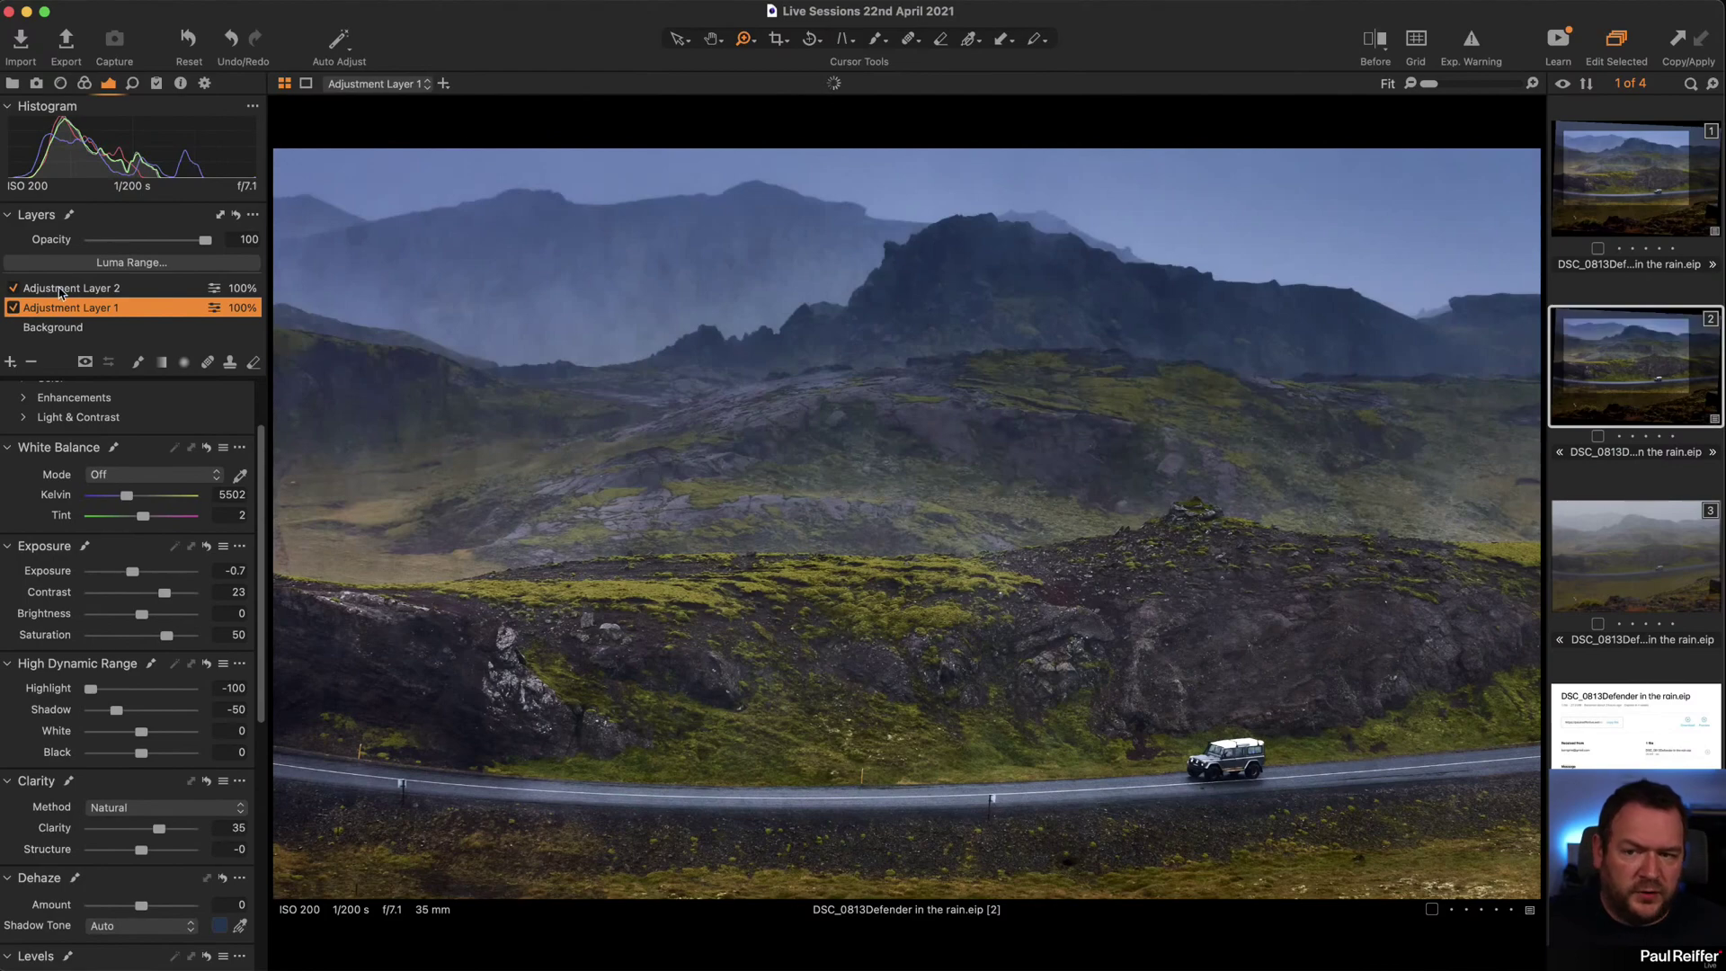
click(10, 307)
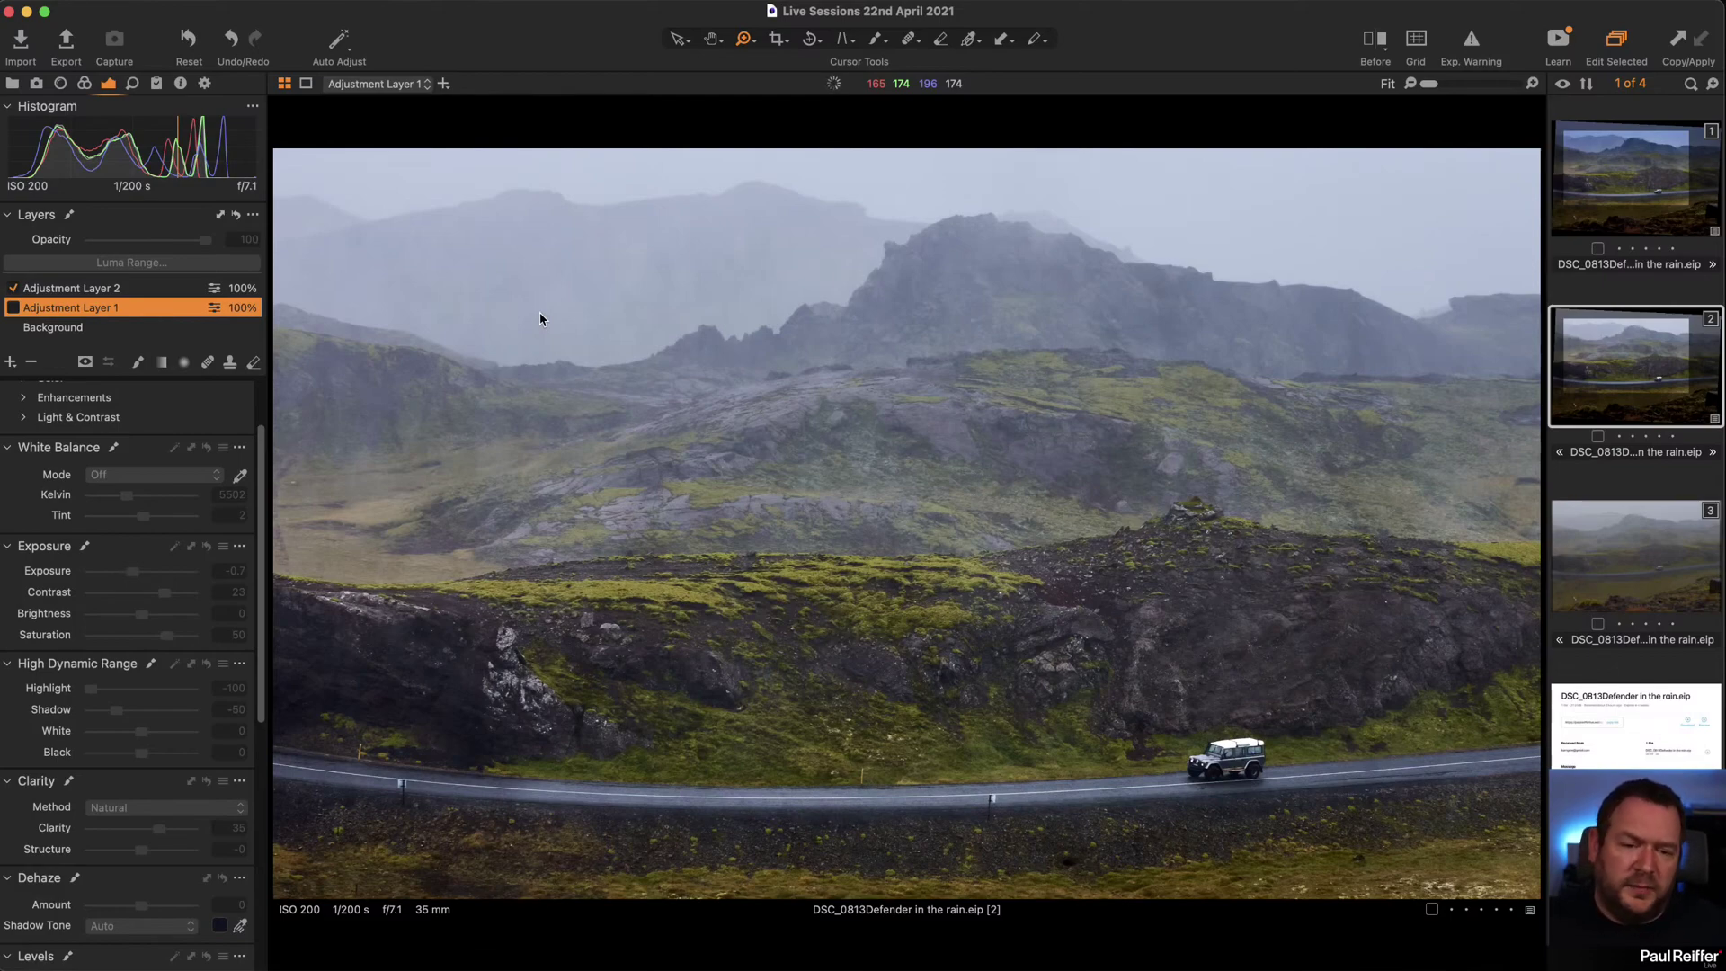
click(1654, 557)
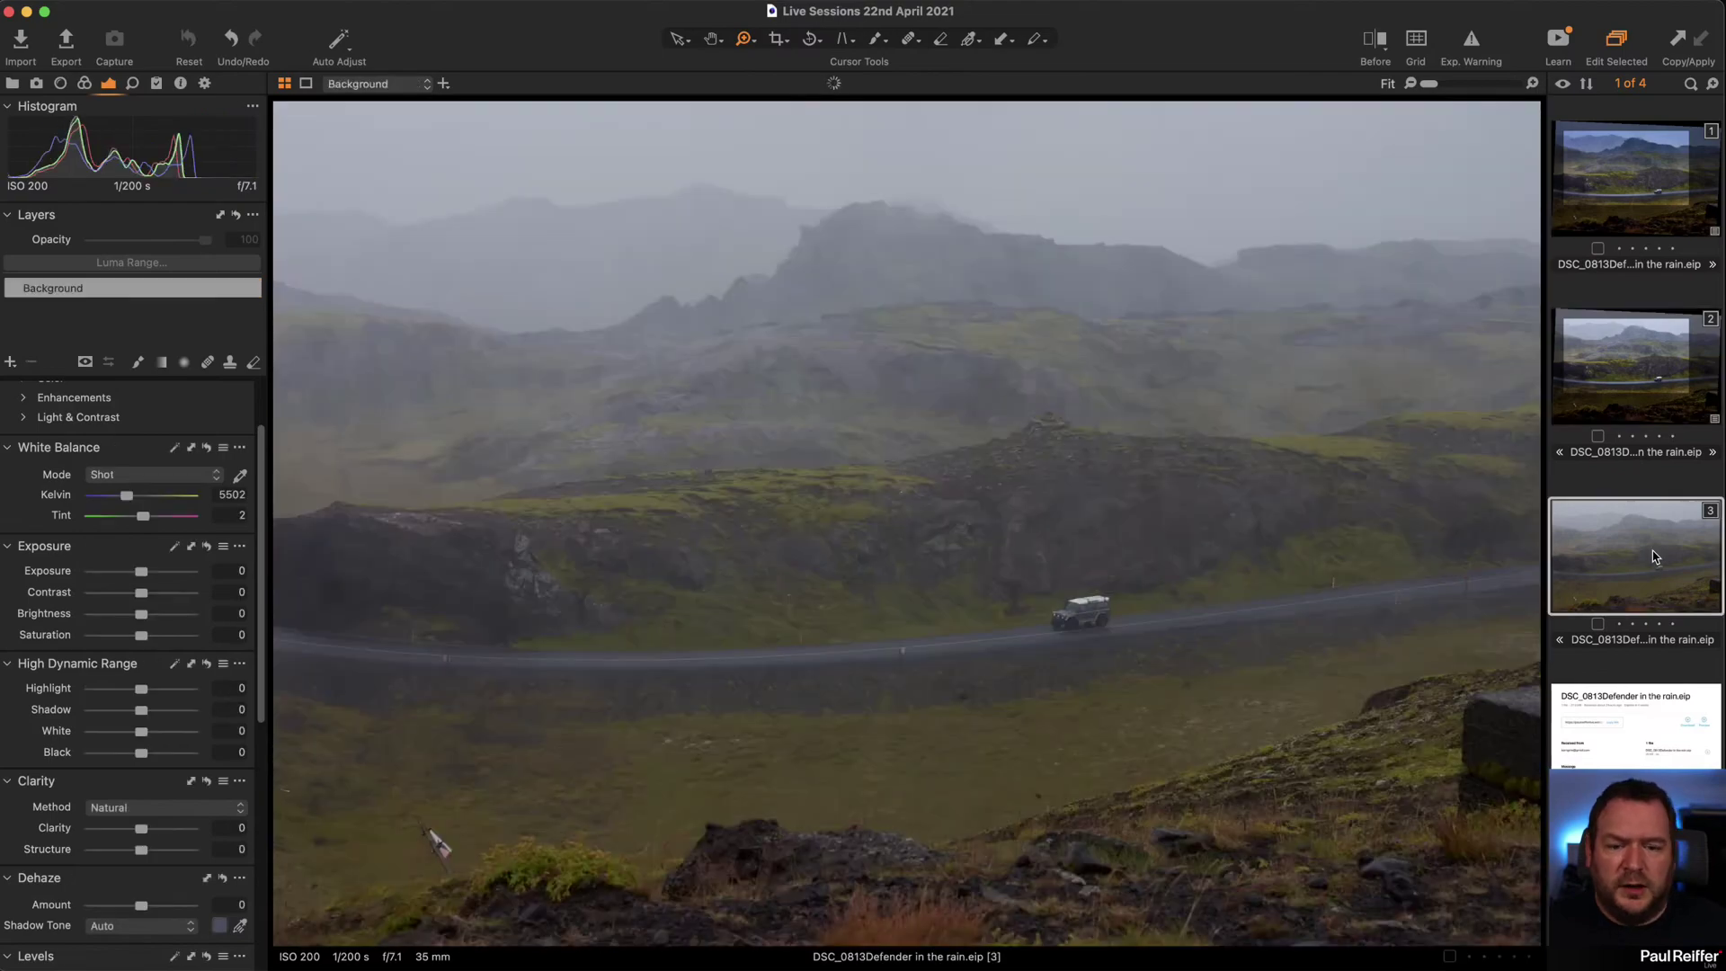
click(1651, 384)
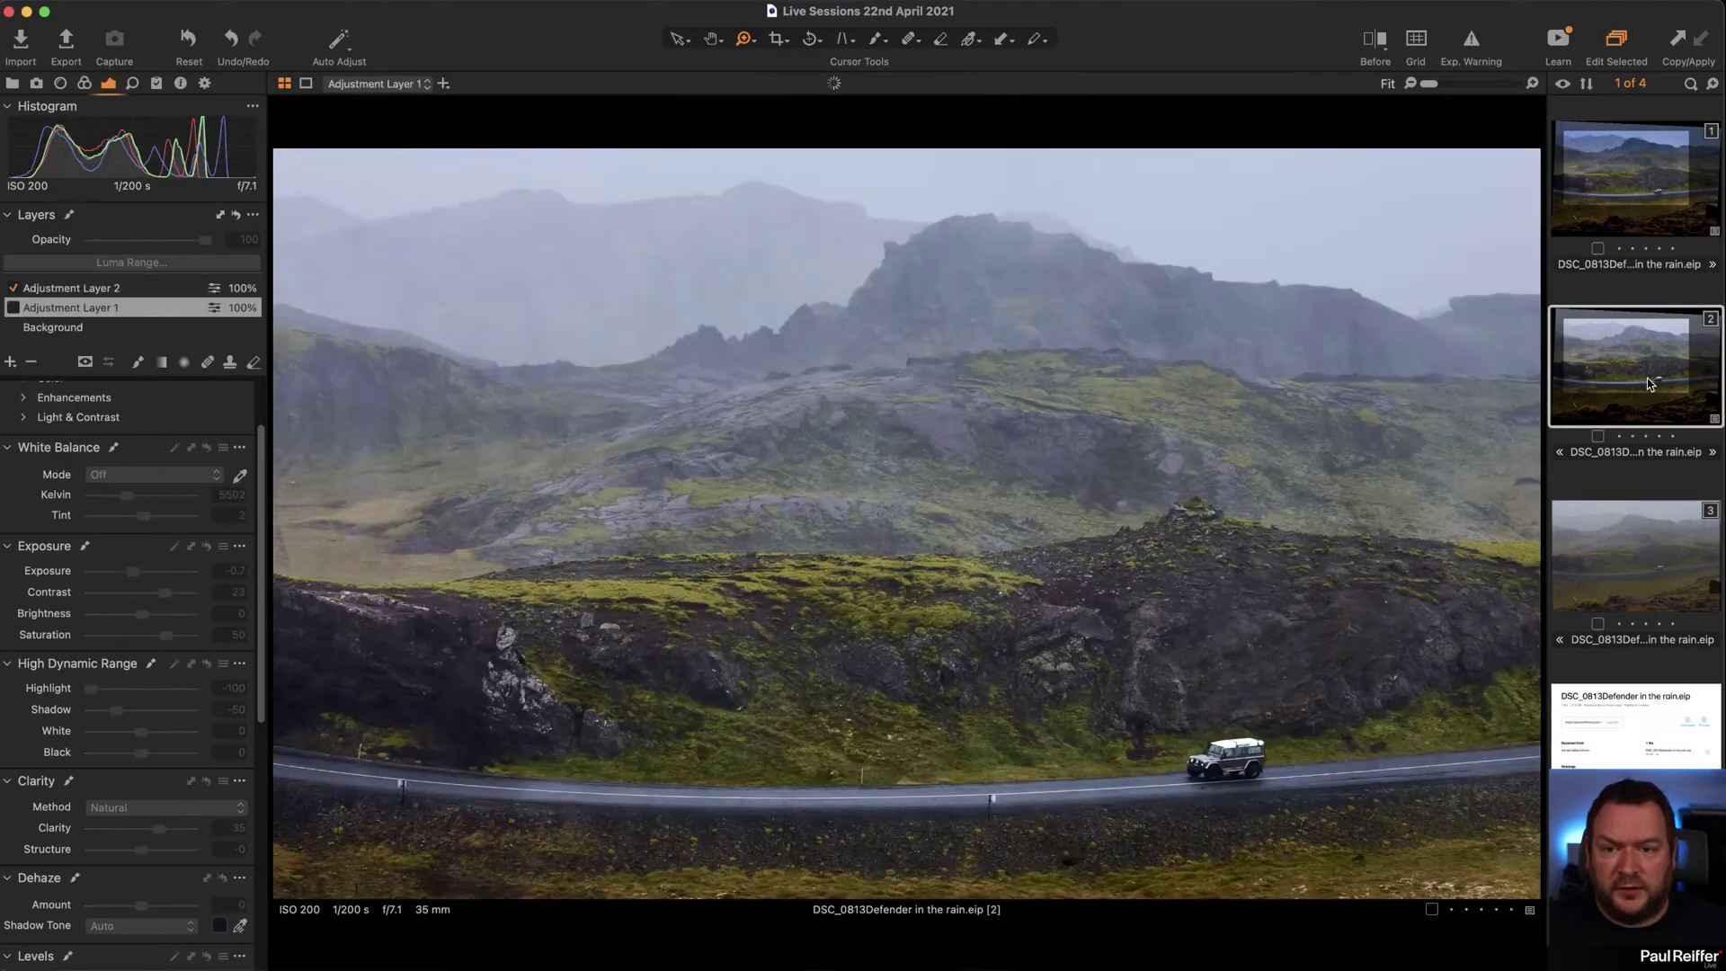
click(1655, 576)
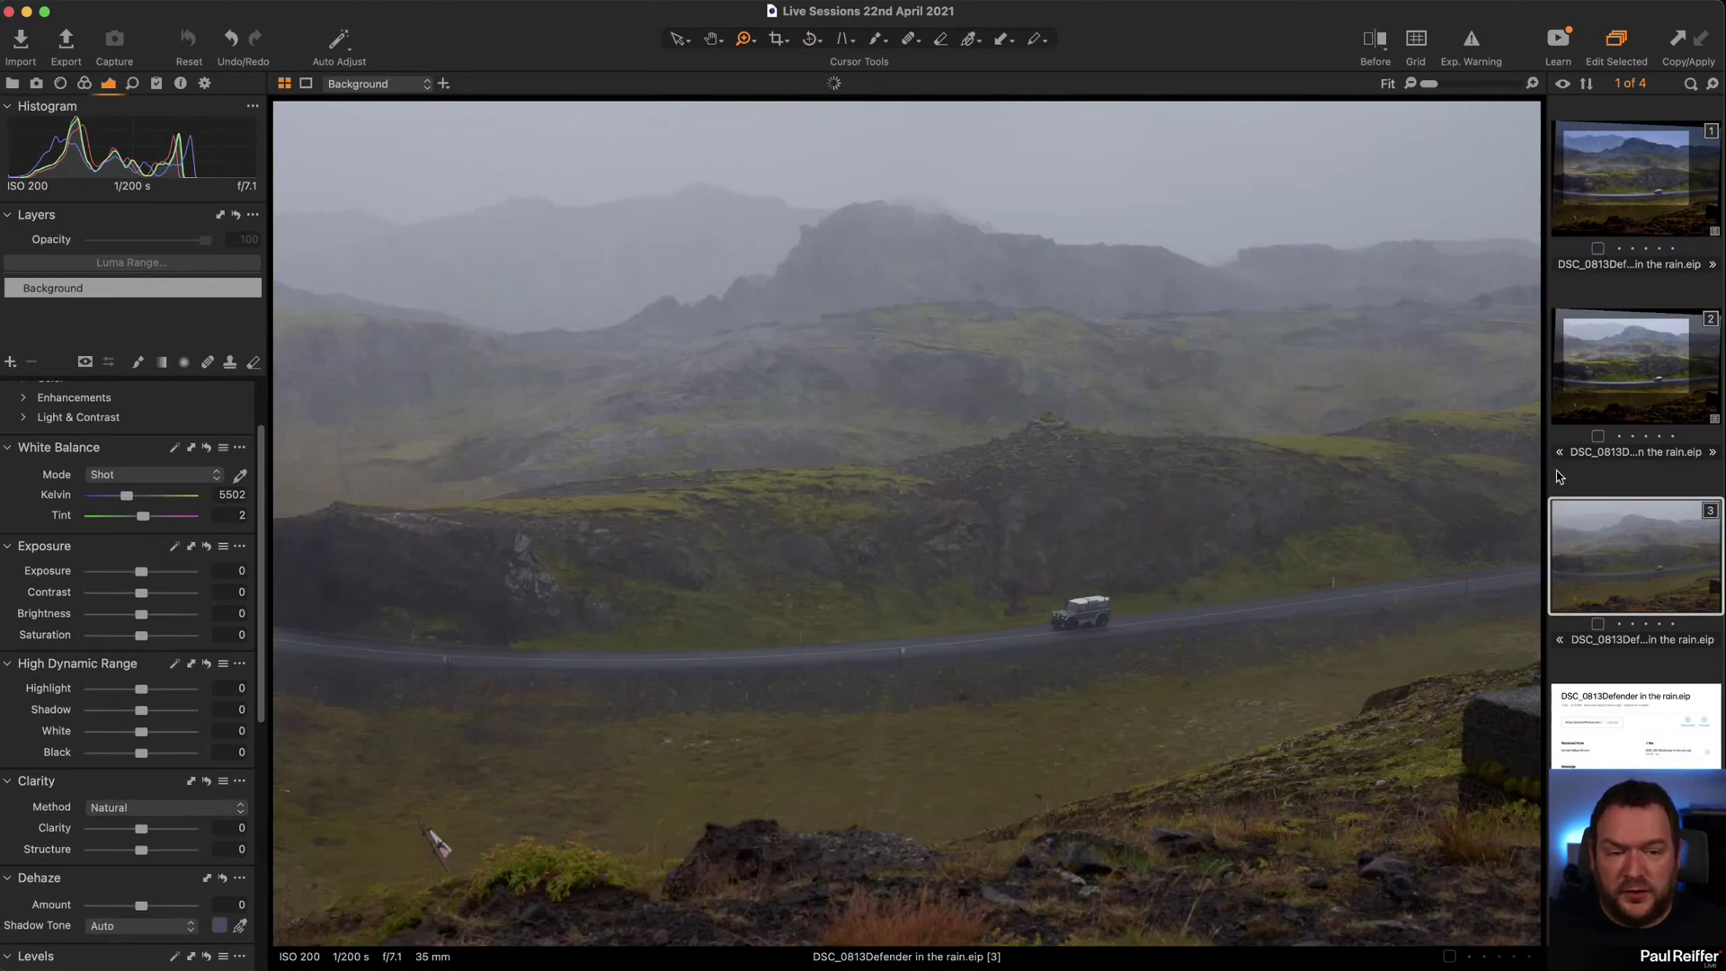
click(1602, 390)
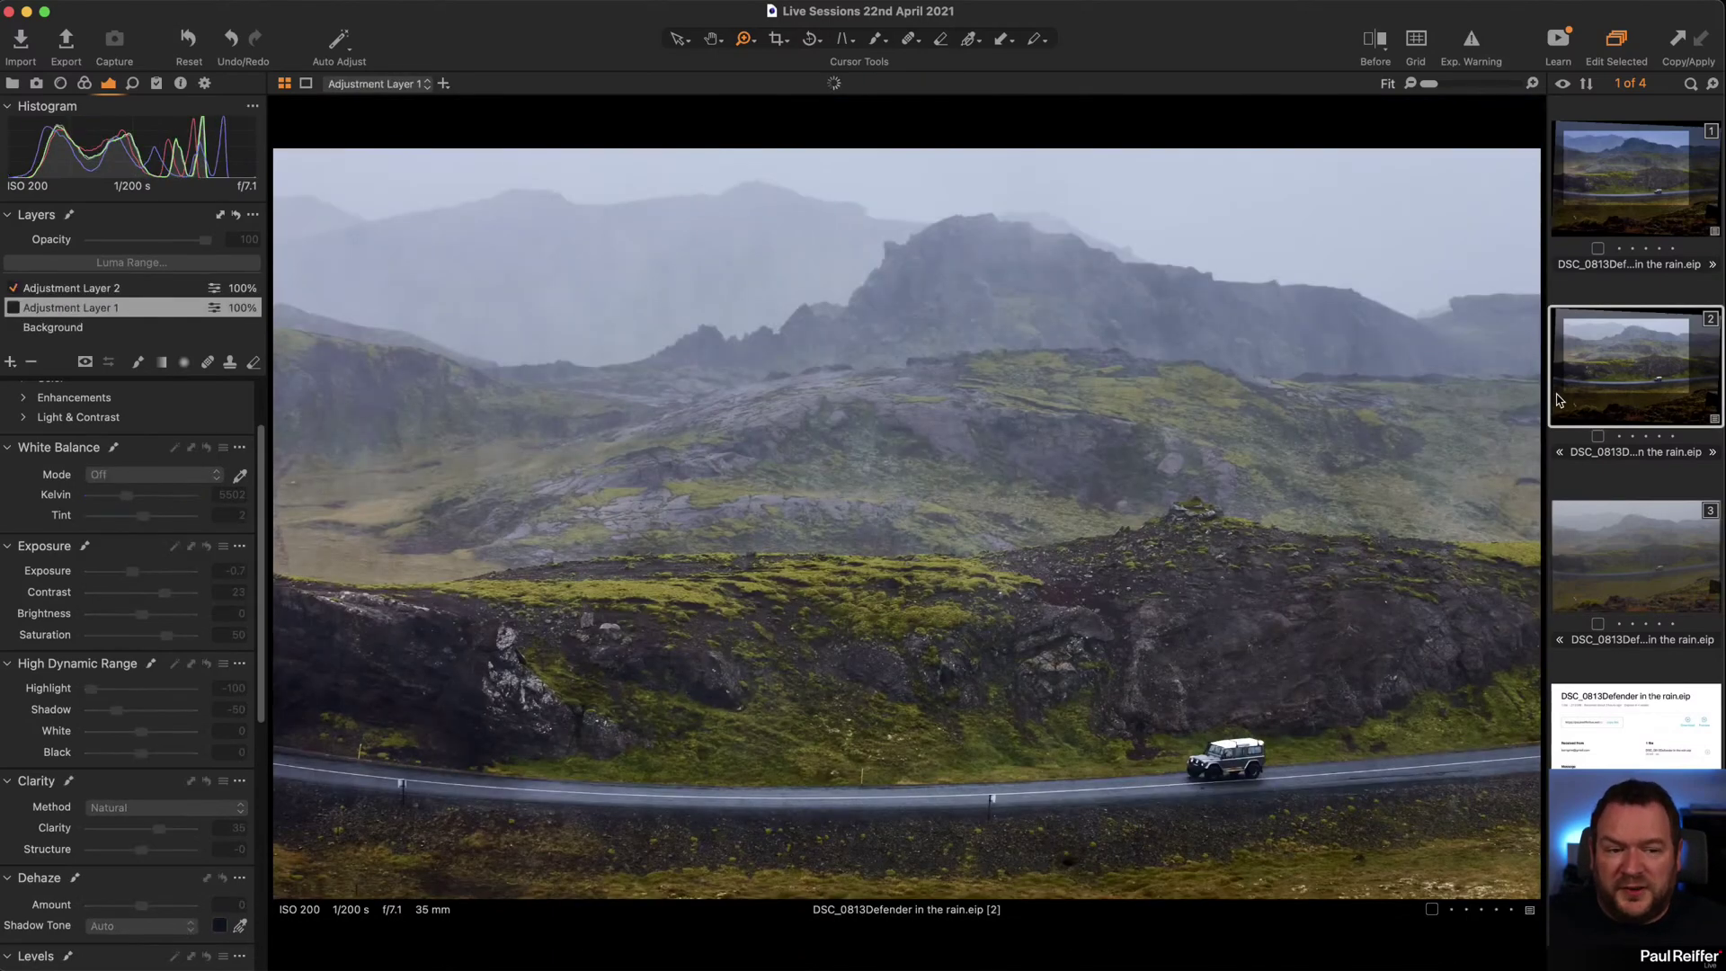
Recrop the second variant to about 30.80 × 18.75 in, shifting the frame sideways toward the Defender.
click(788, 39)
click(841, 96)
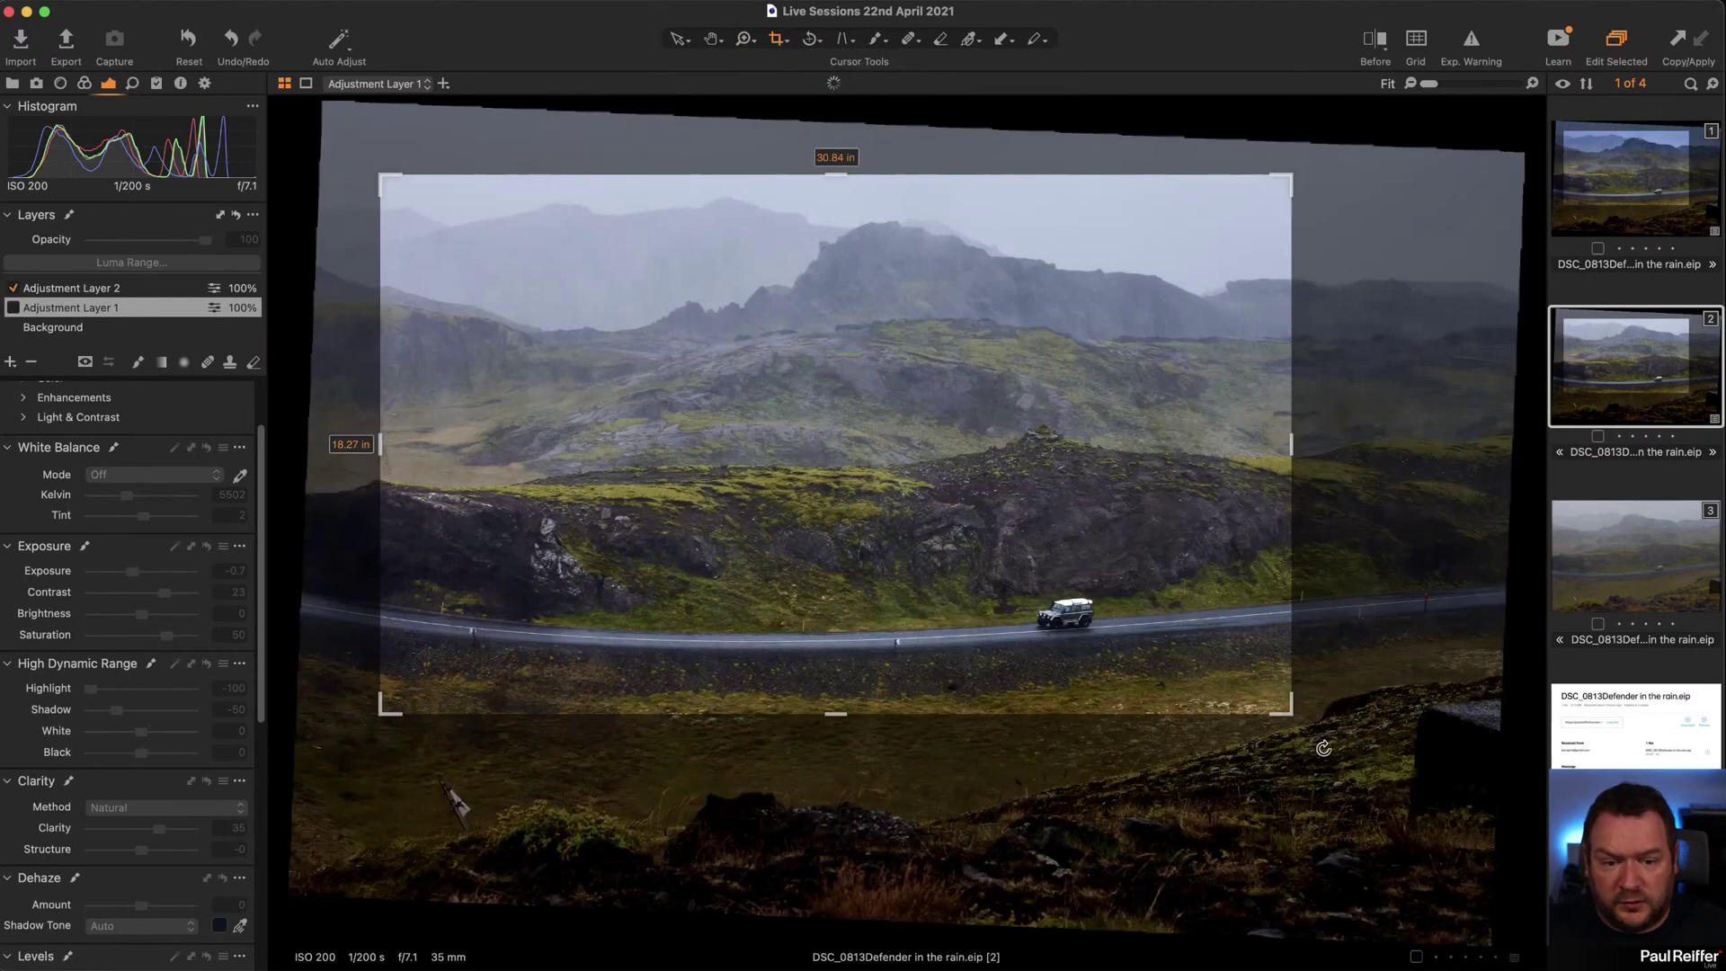
drag(1292, 713, 1291, 726)
drag(443, 194, 563, 248)
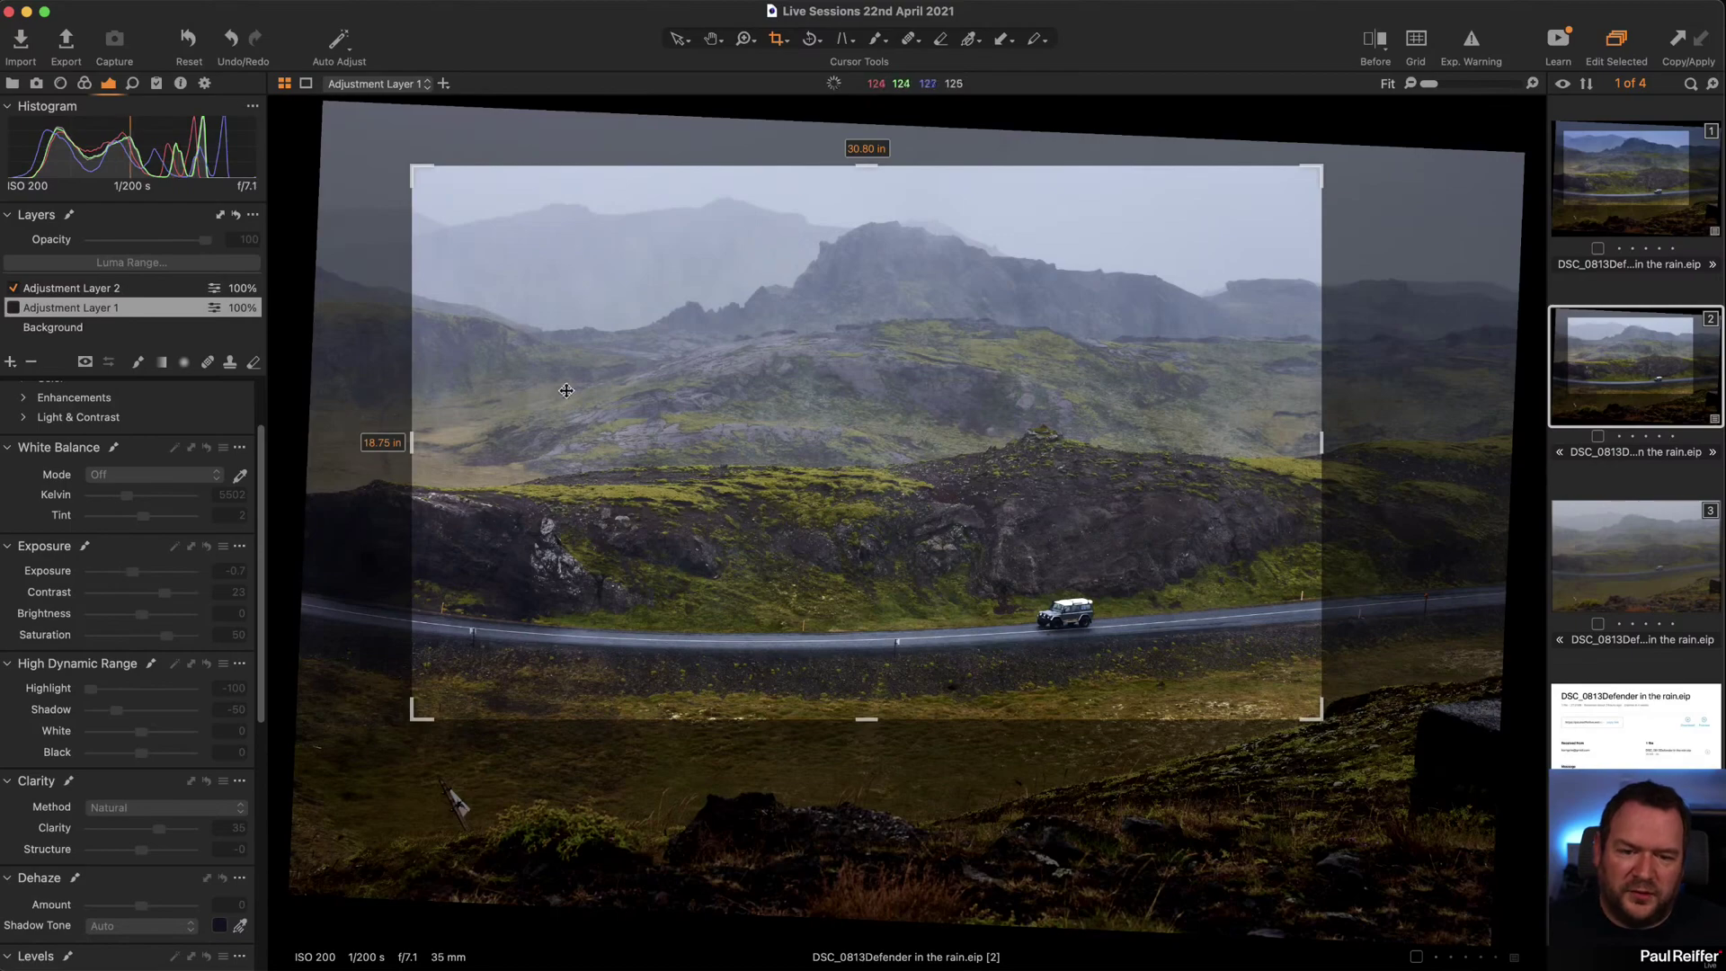
drag(832, 624, 834, 634)
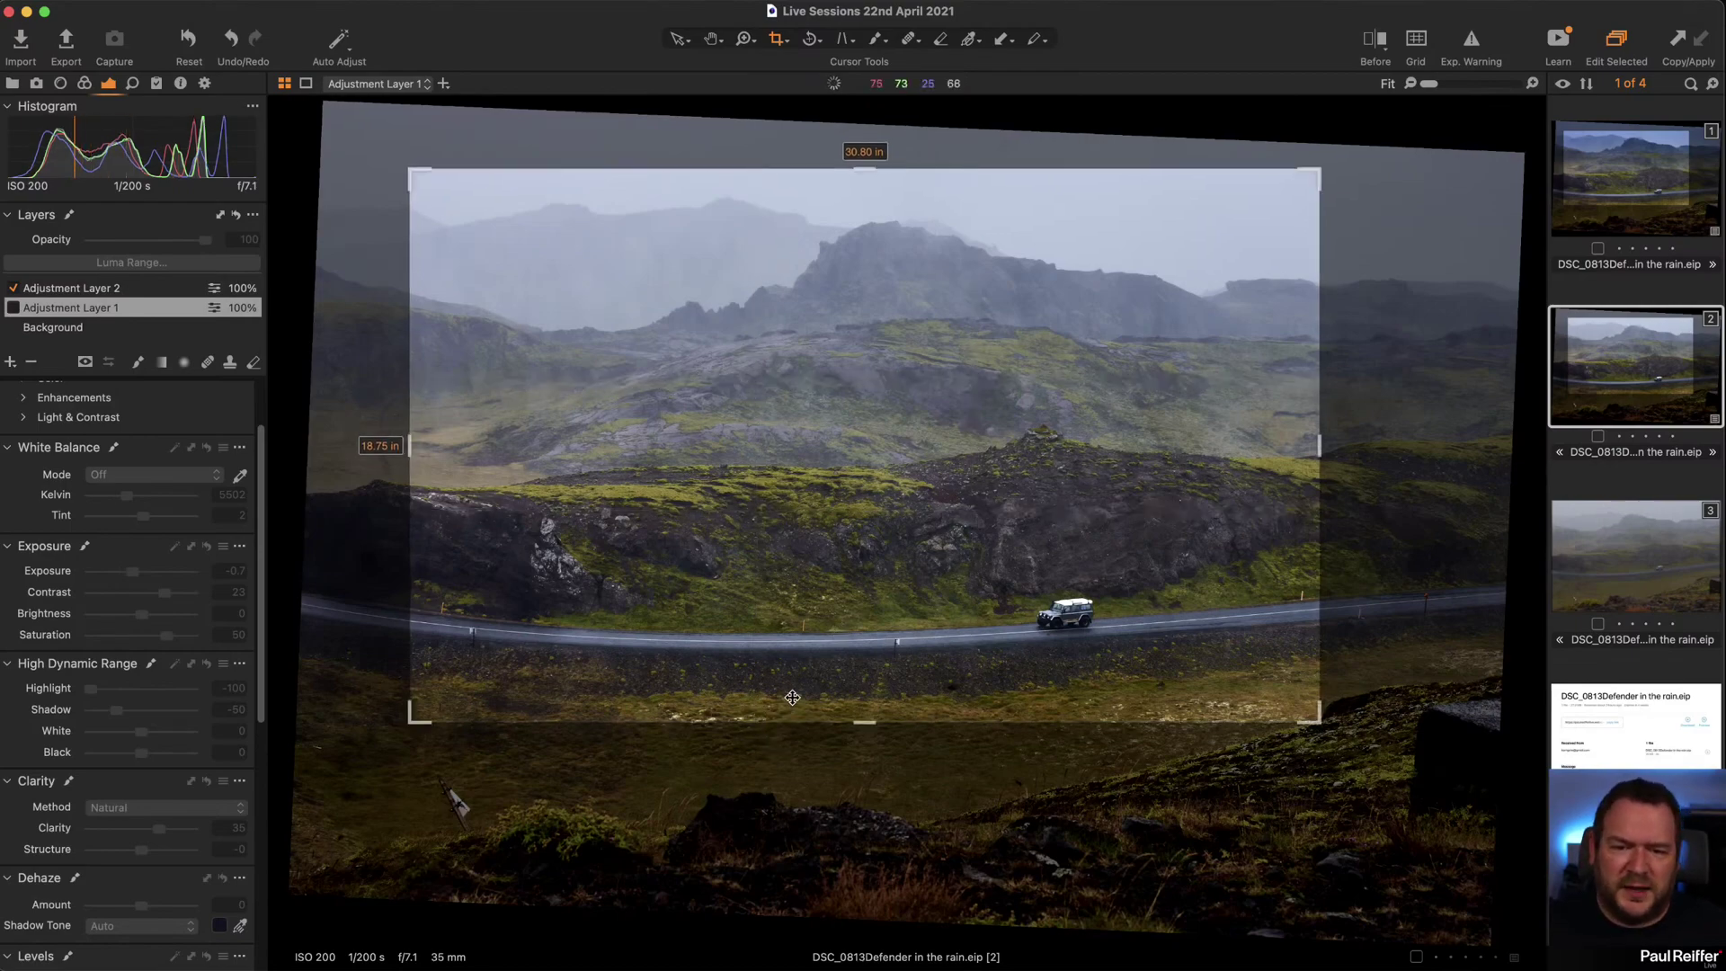
click(677, 39)
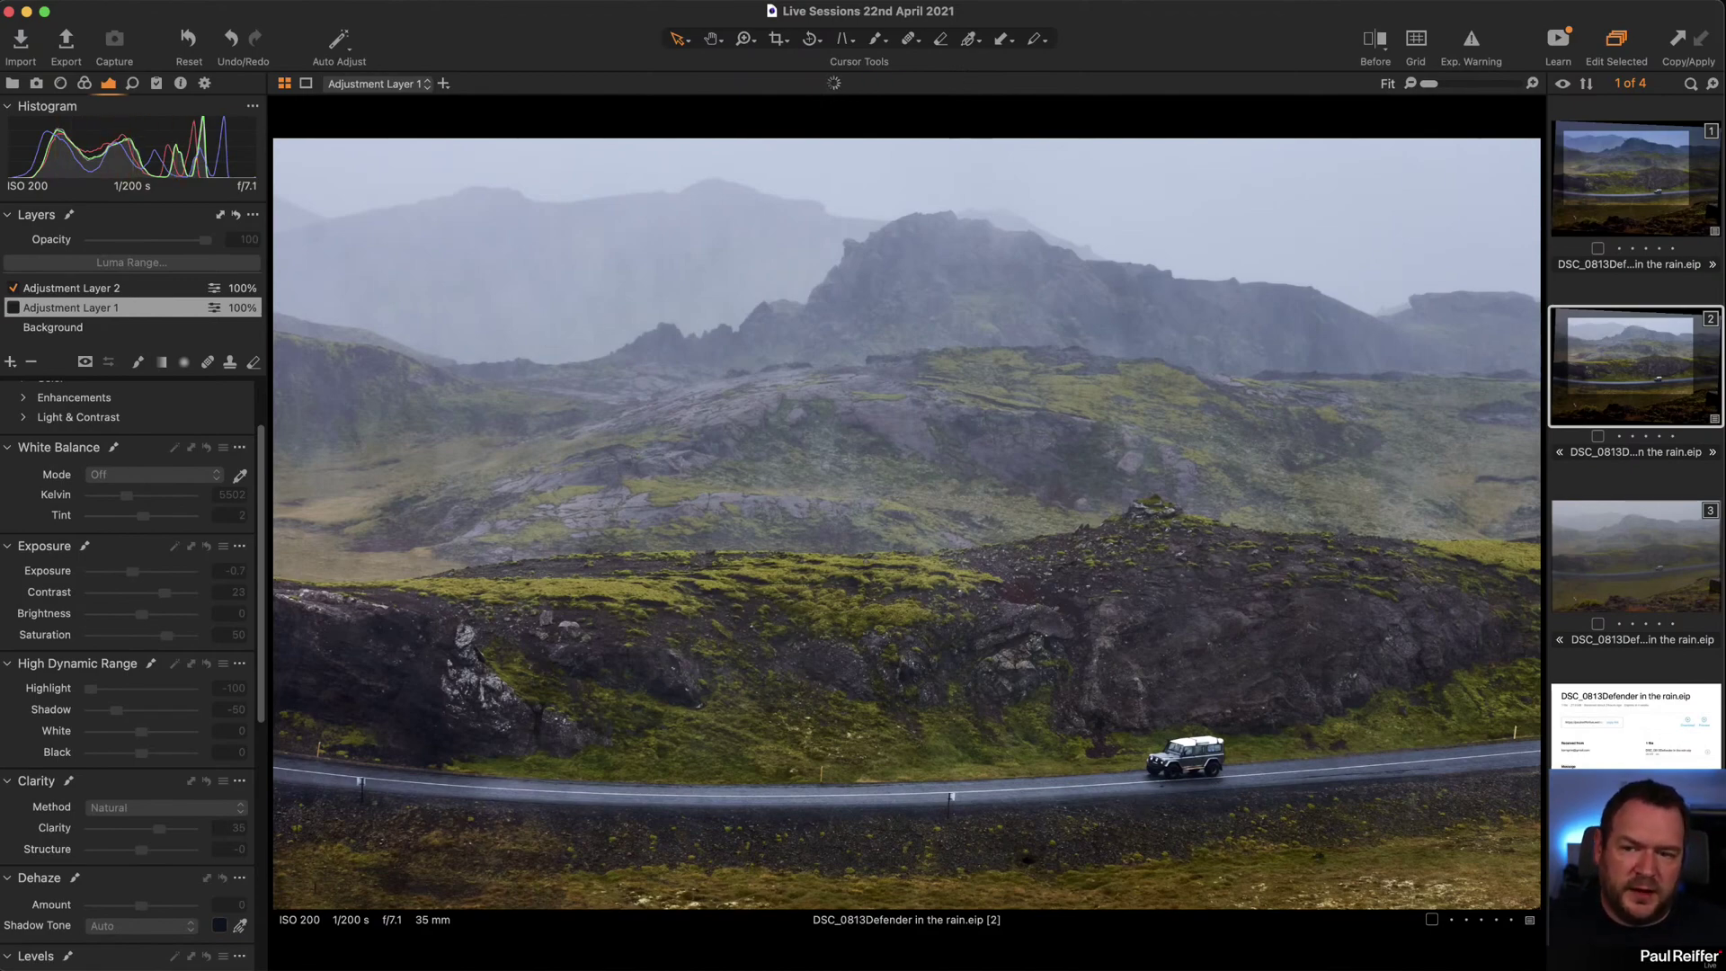
Enable Adjustment Layer 1 and reset its Saturation, Contrast, Highlight, Shadow, Clarity and Exposure to 0.
click(13, 308)
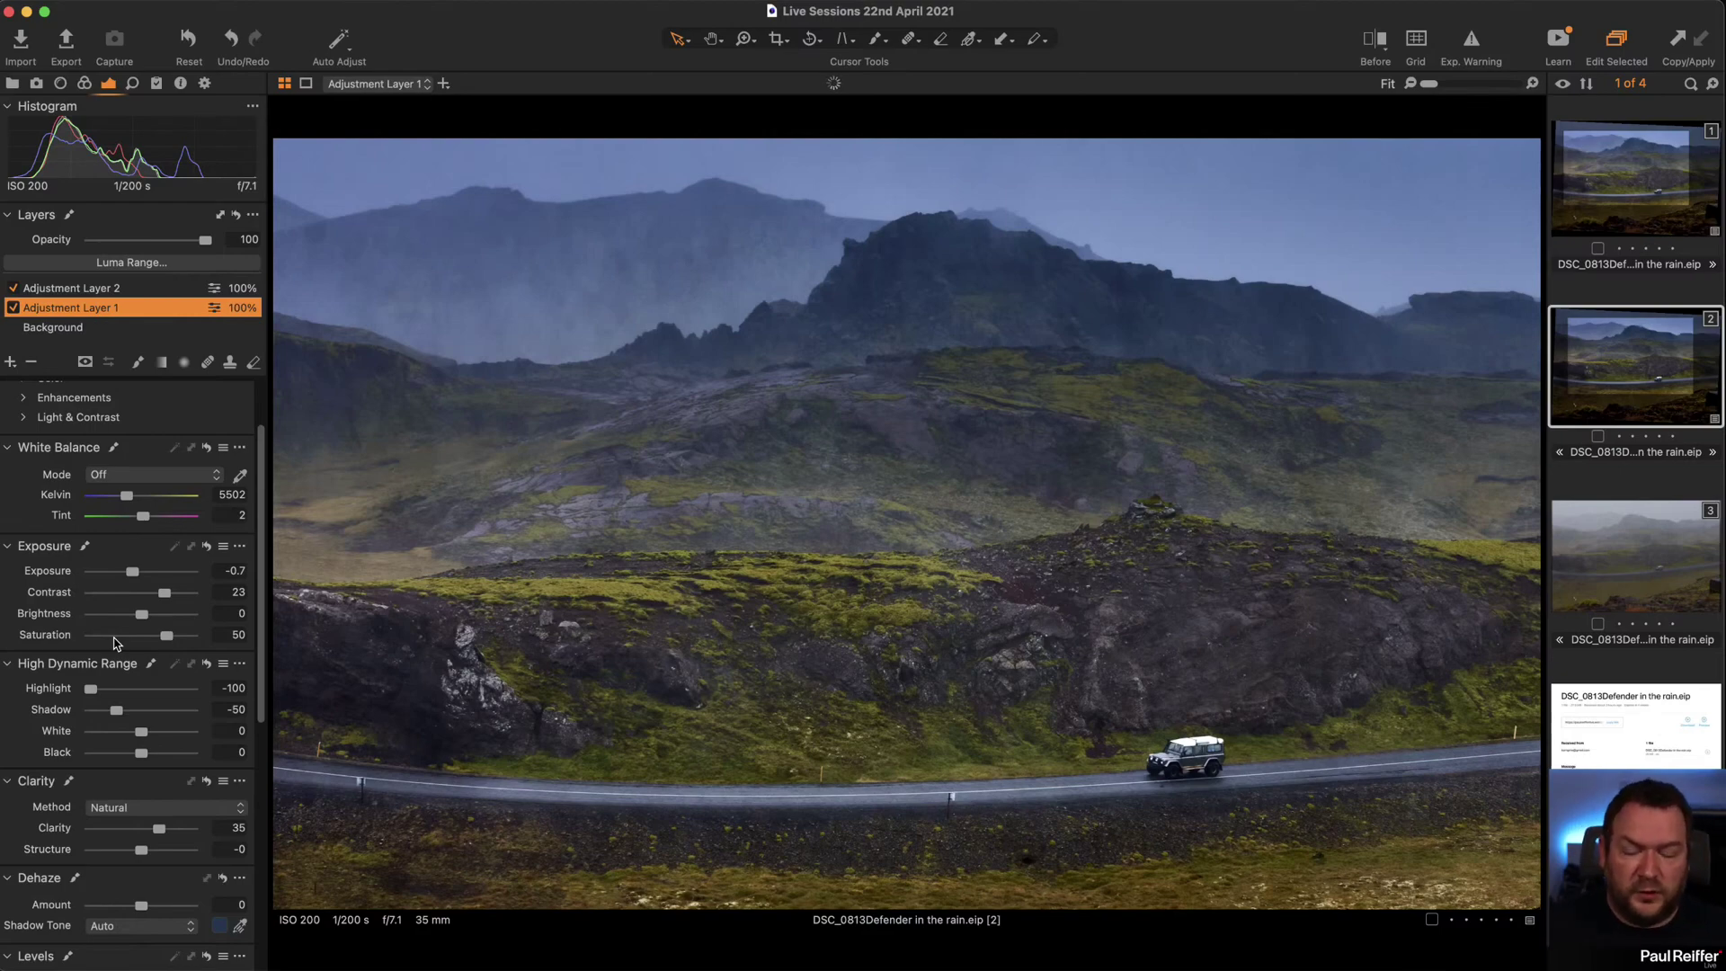
double_click(47, 638)
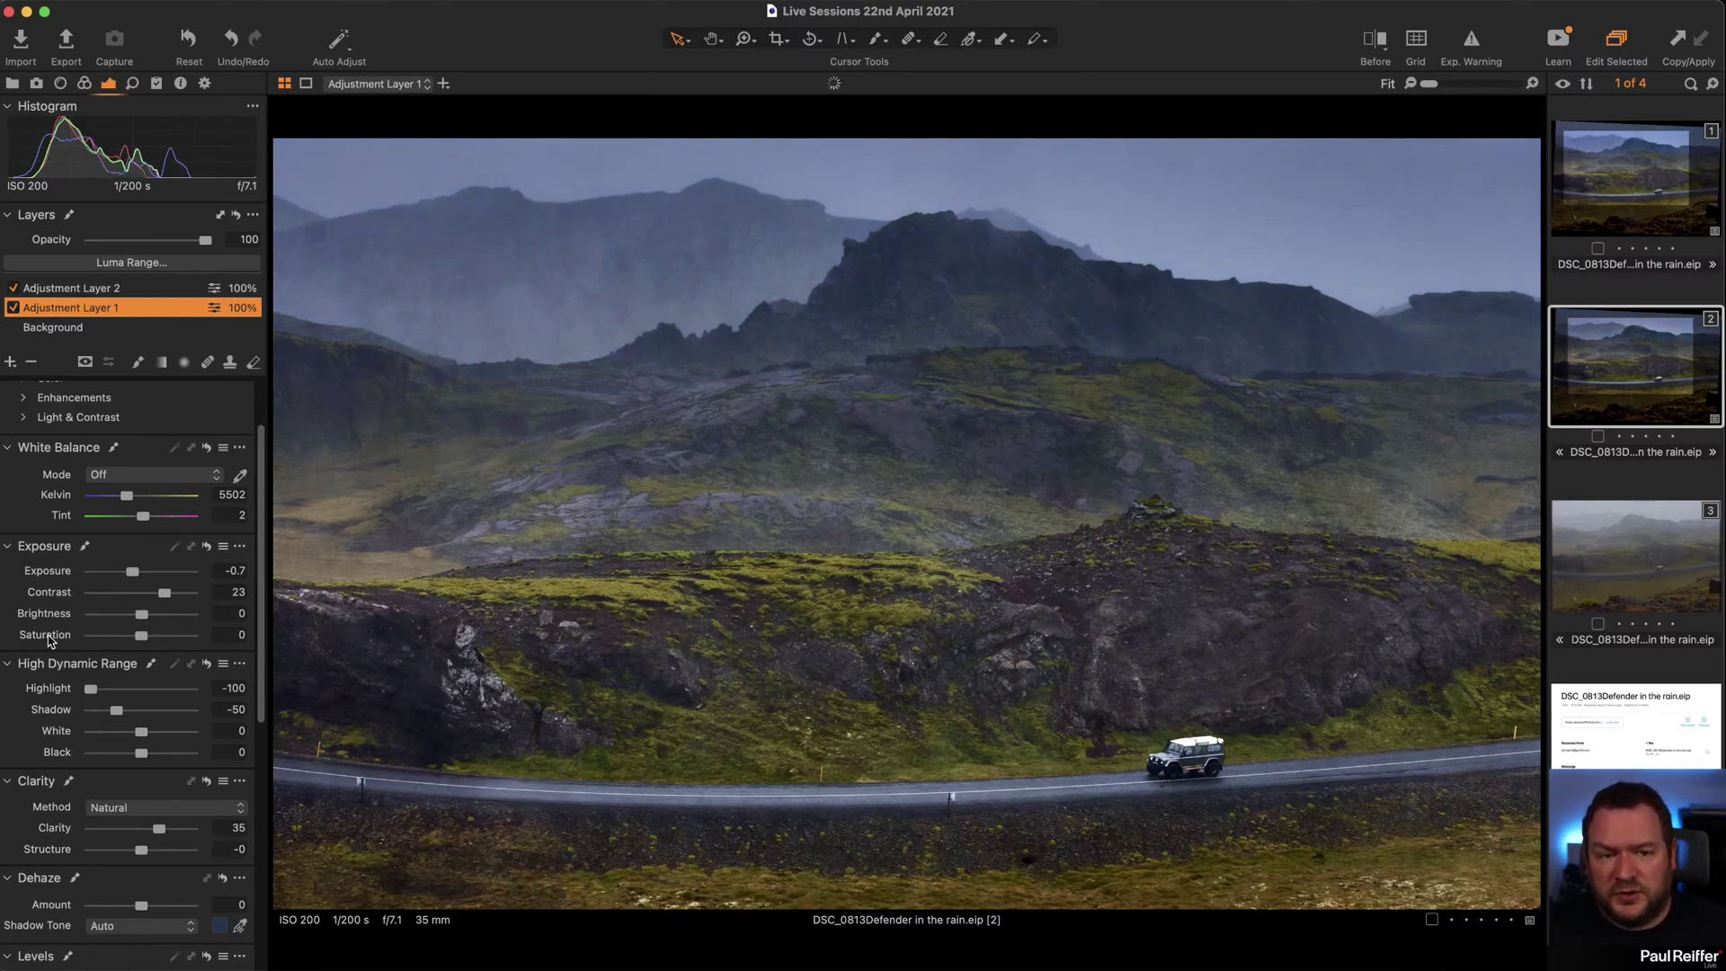
double_click(48, 638)
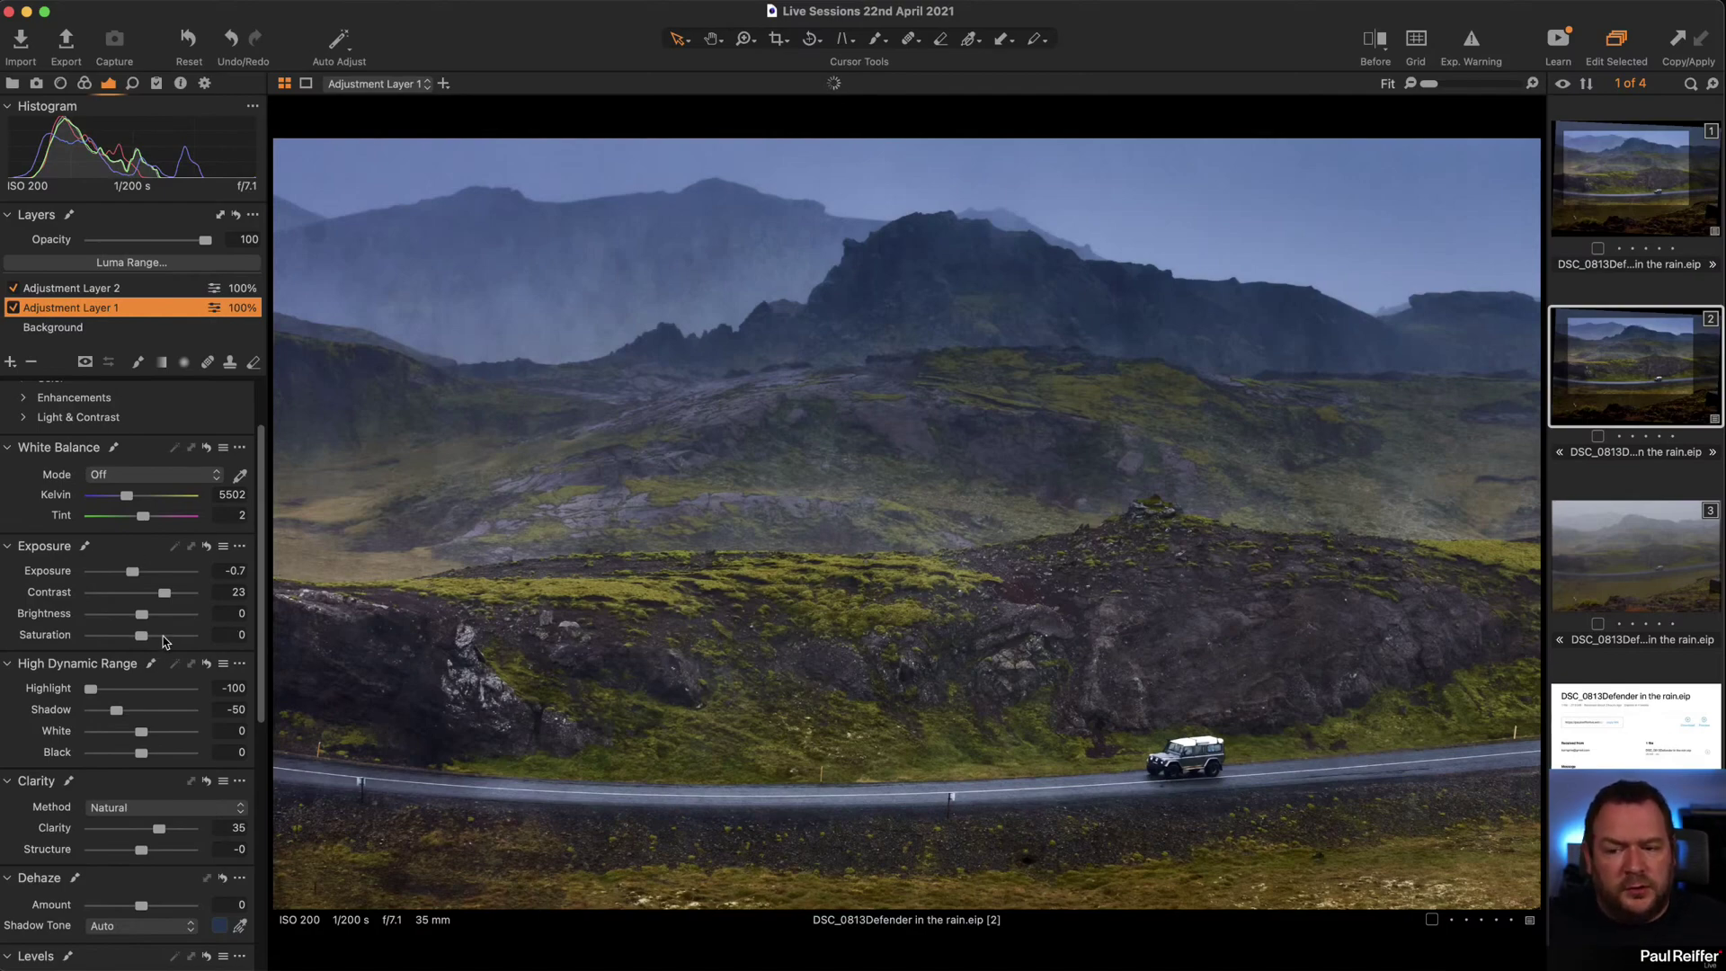
double_click(164, 593)
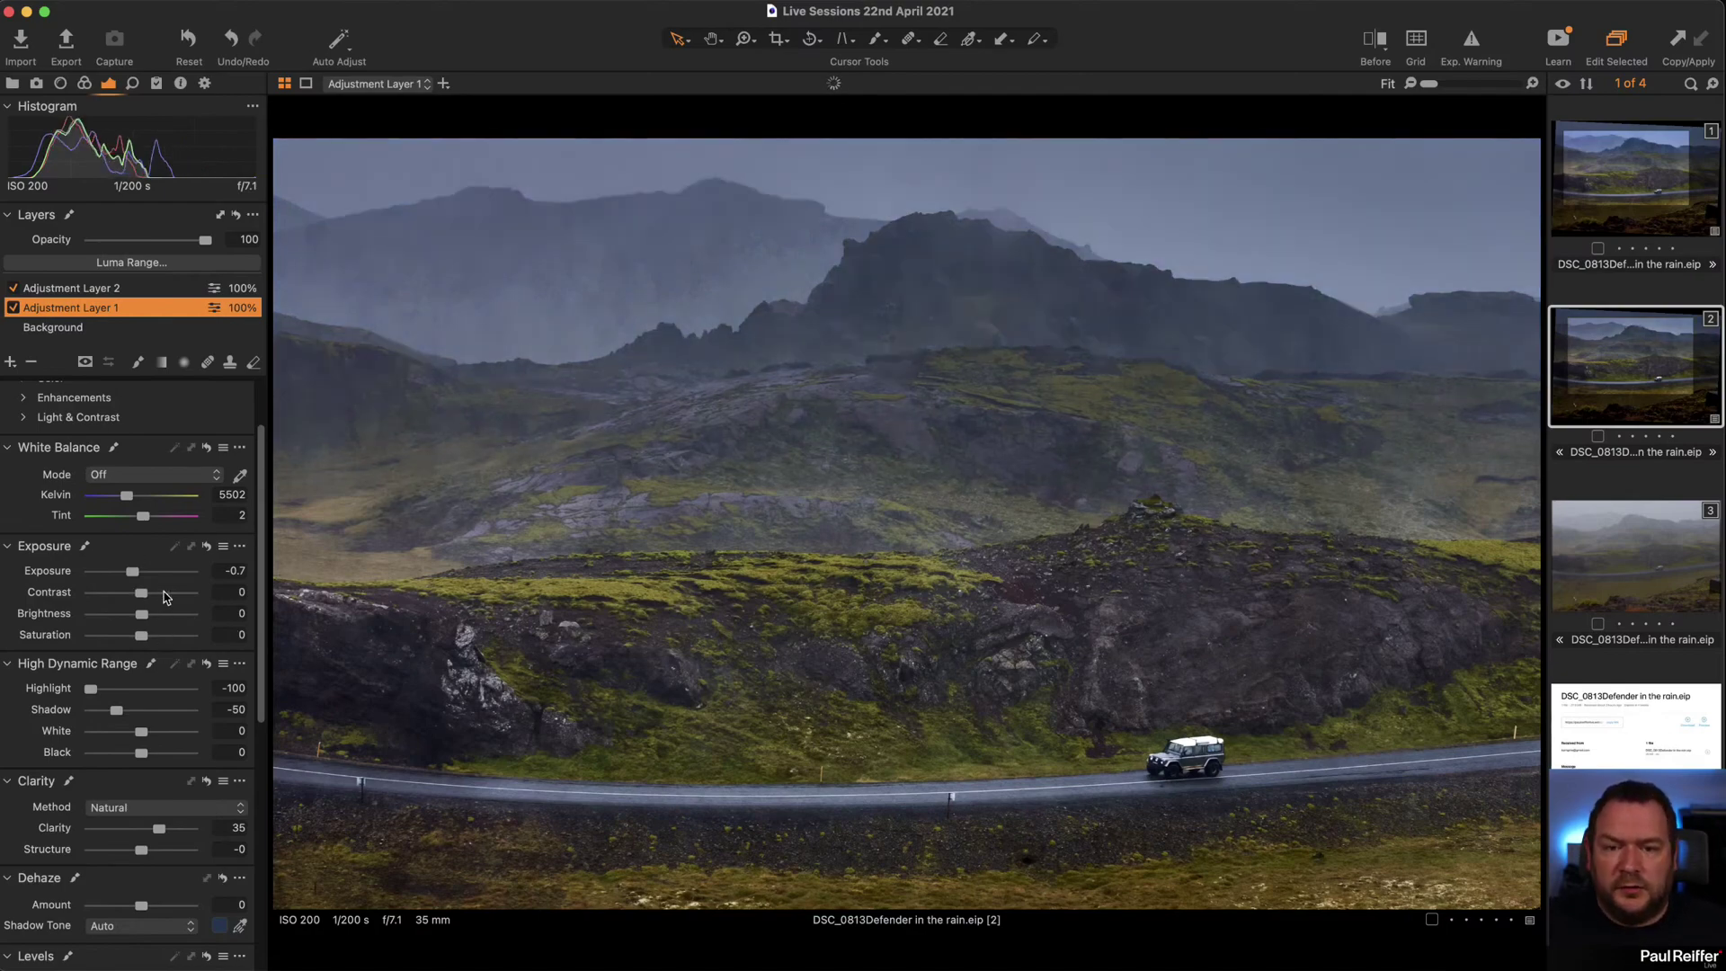
double_click(91, 691)
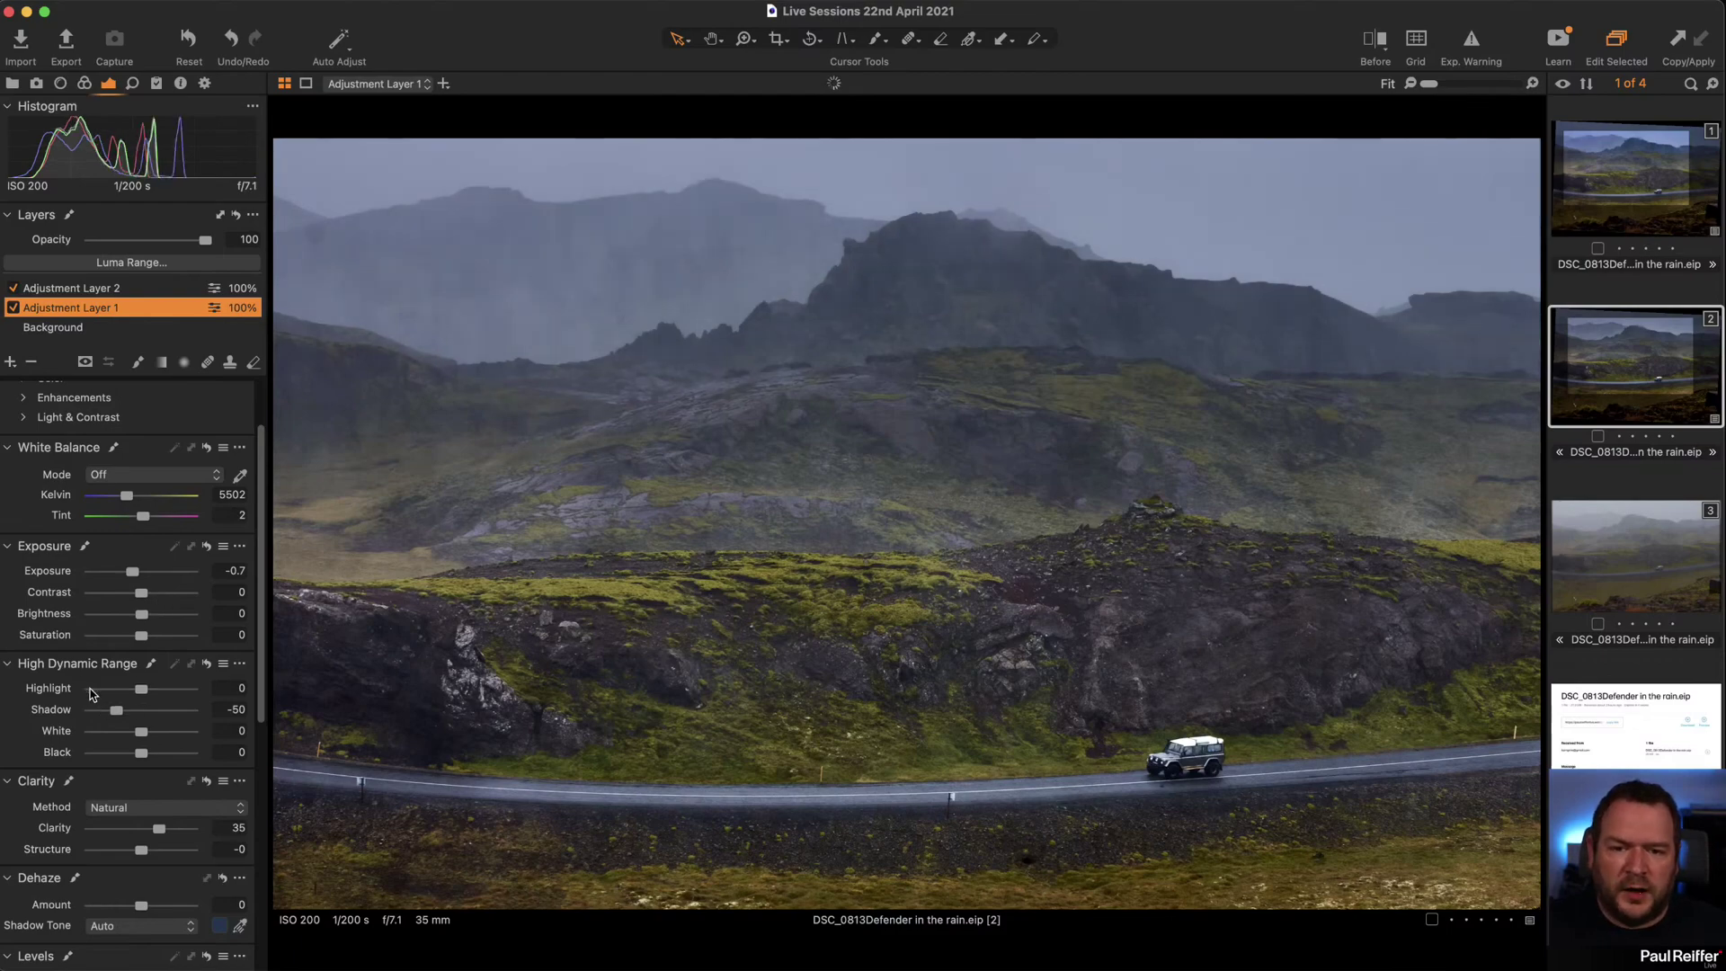
double_click(117, 711)
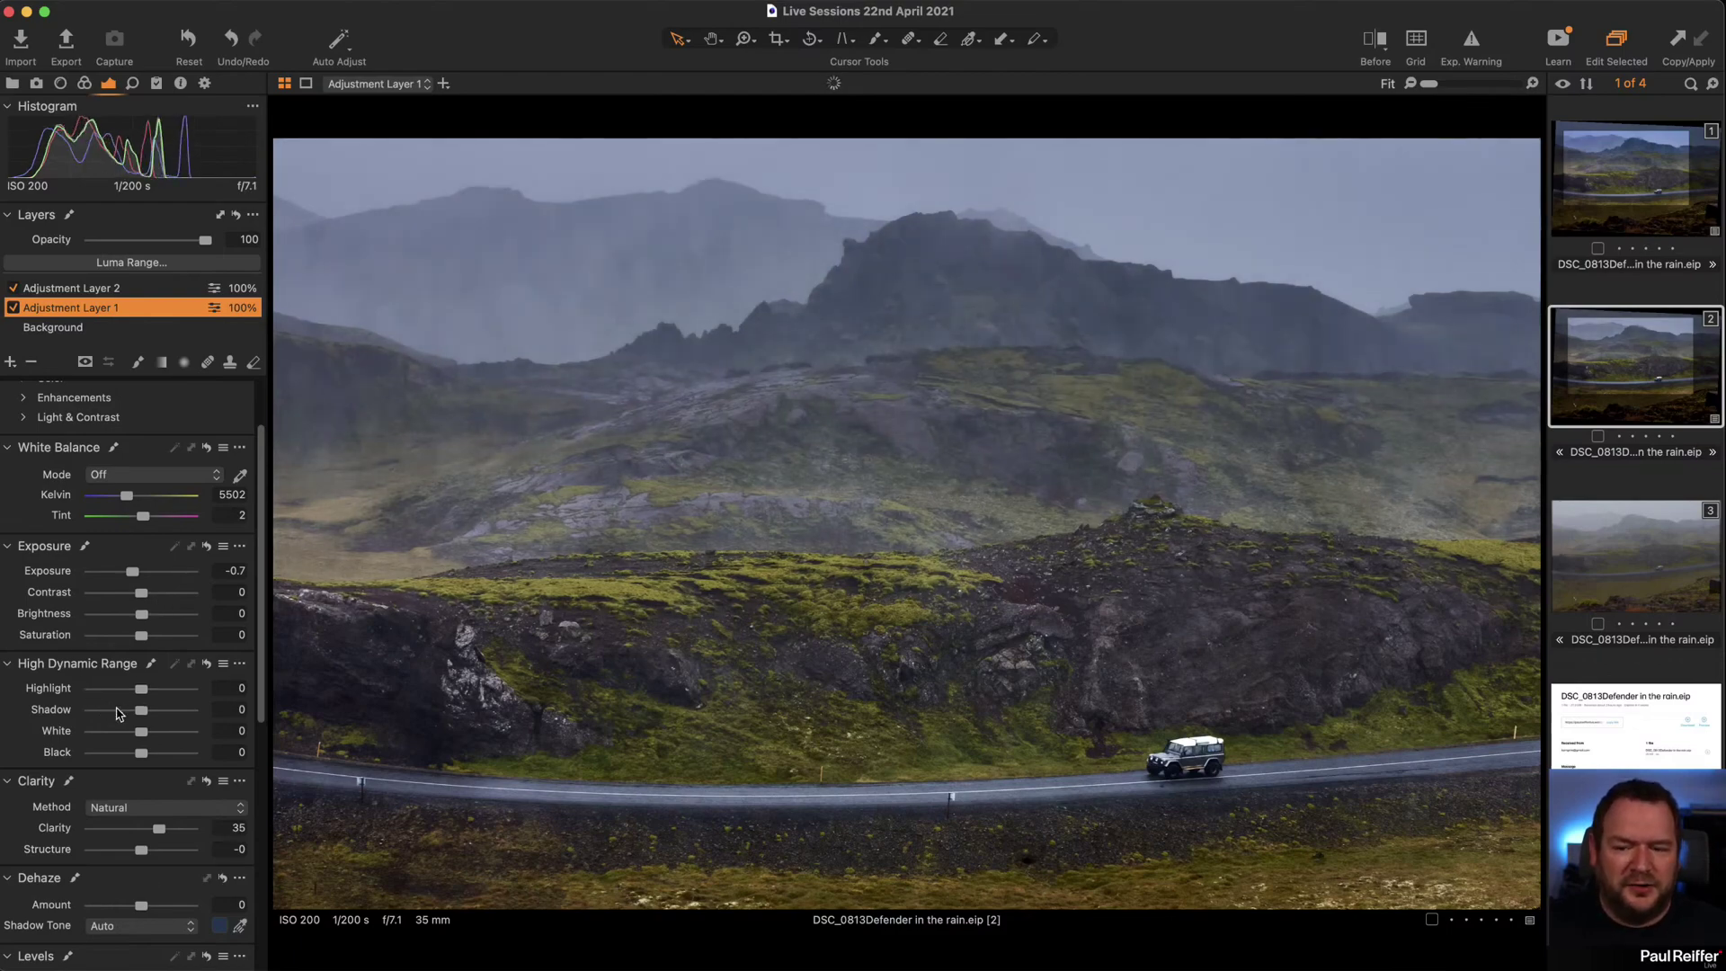
double_click(158, 831)
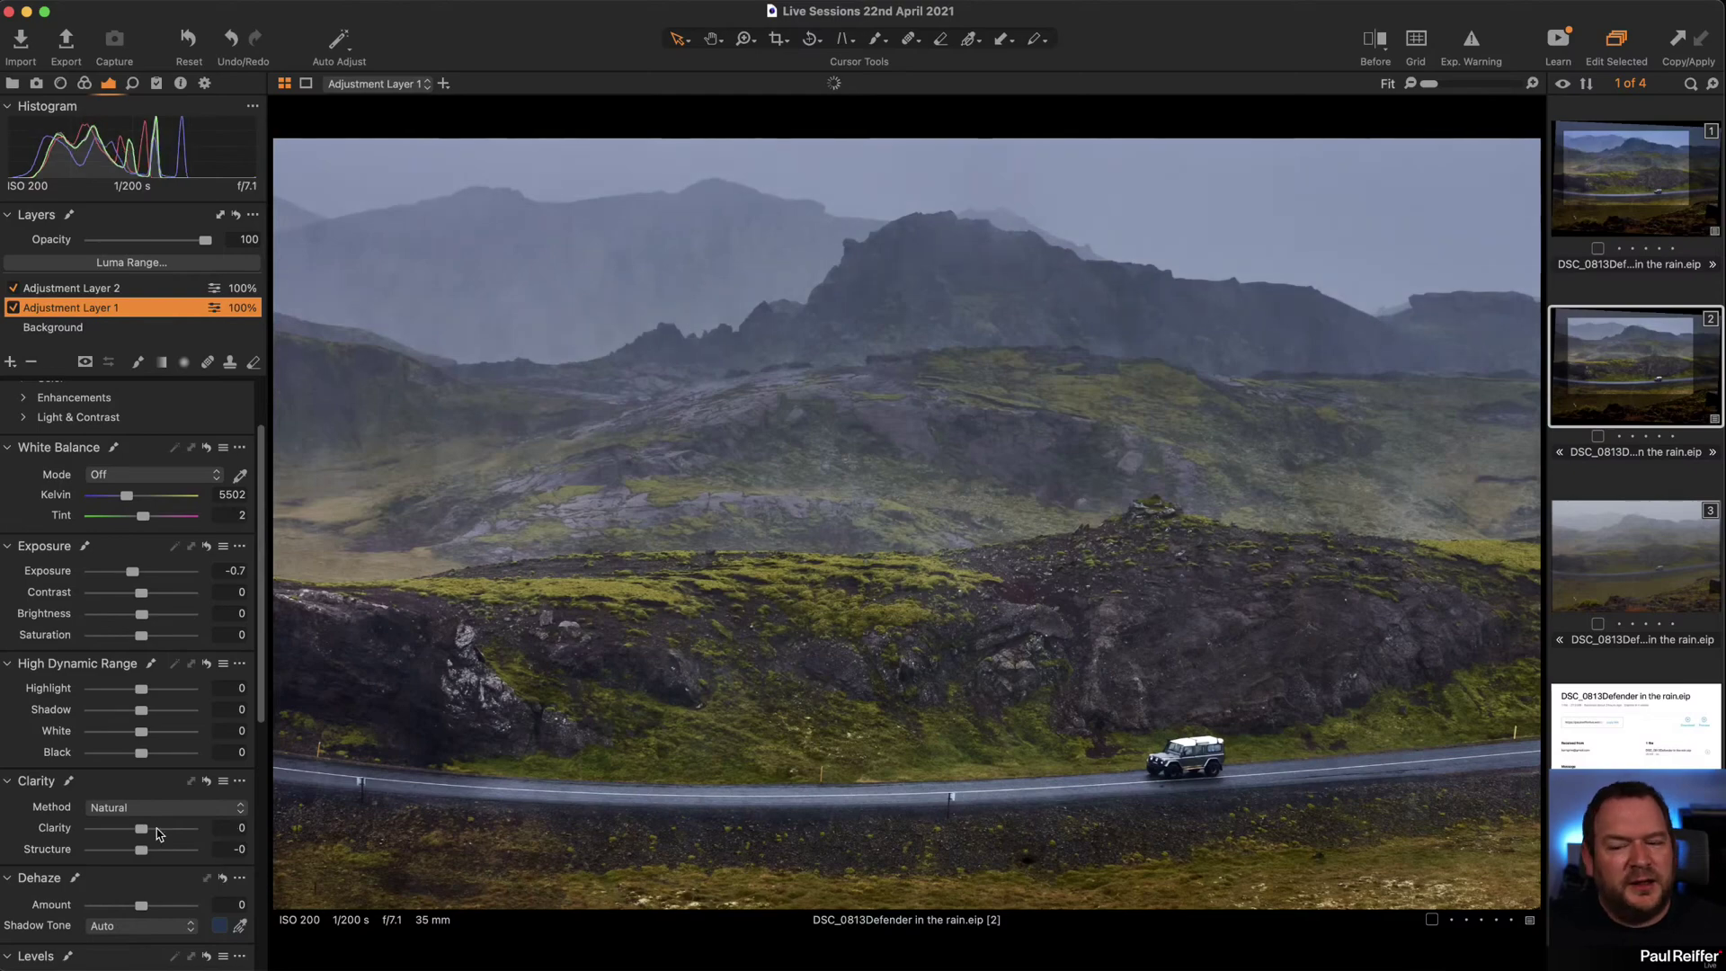
double_click(133, 573)
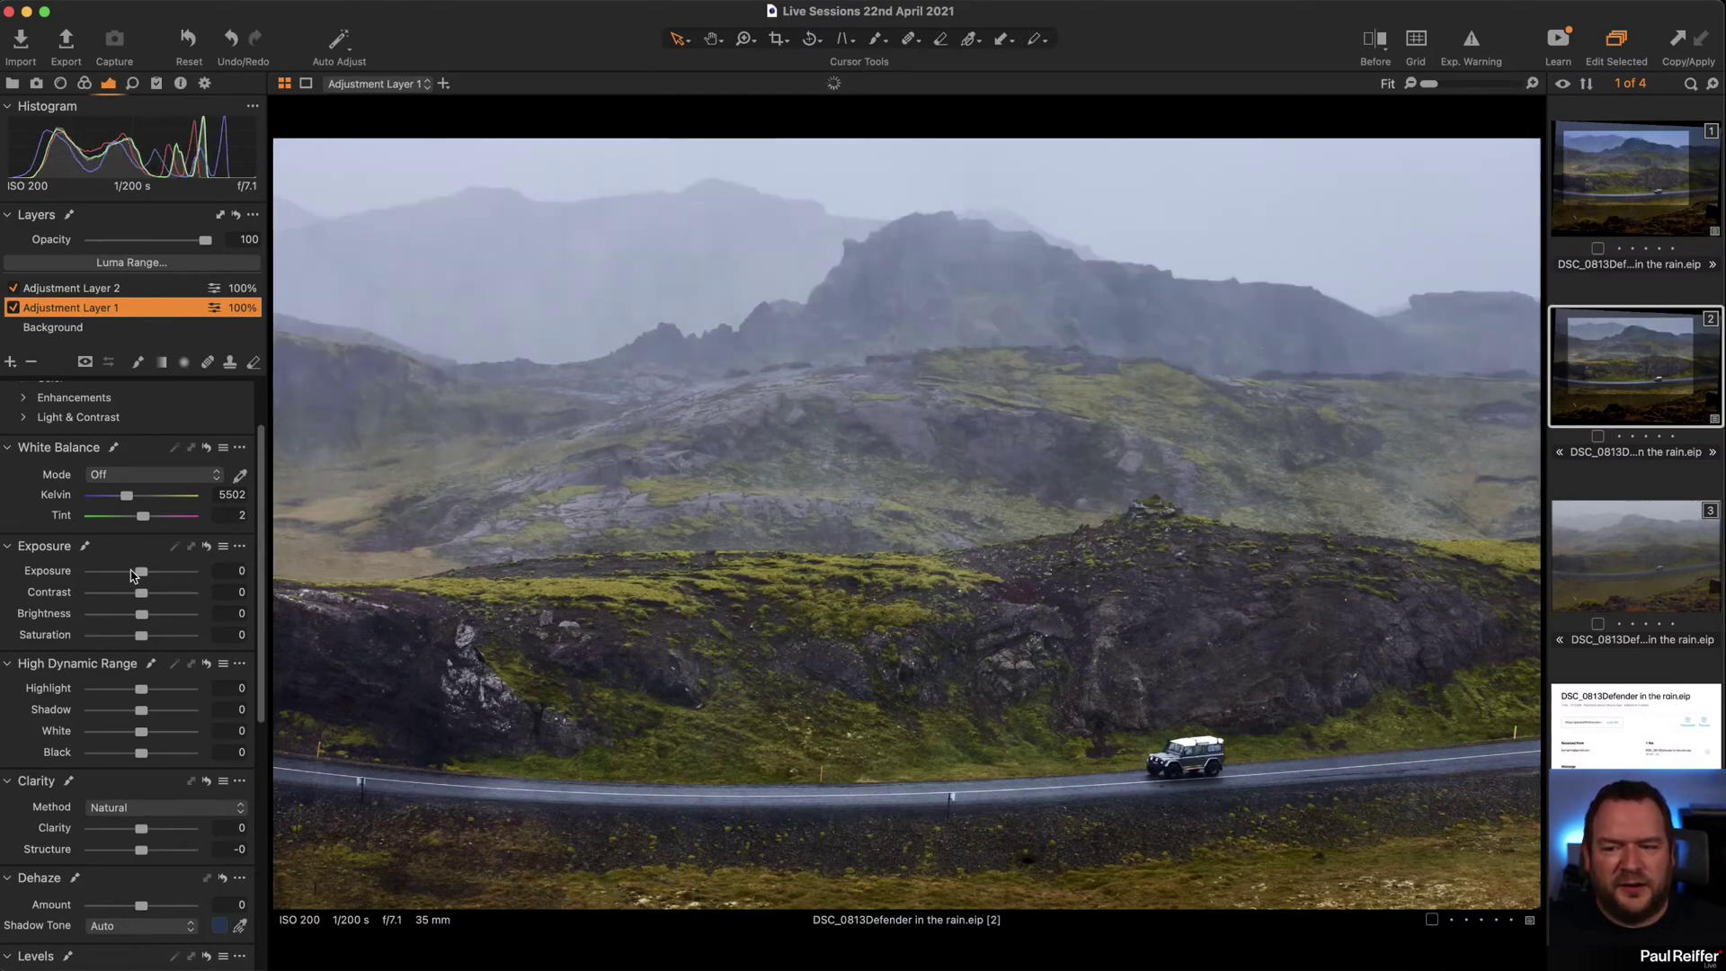
Check Adjustment Layer 1's mask and remaining settings, and delete the layer from the second variant.
scroll(149, 728, down, 3)
scroll(149, 728, down, 3)
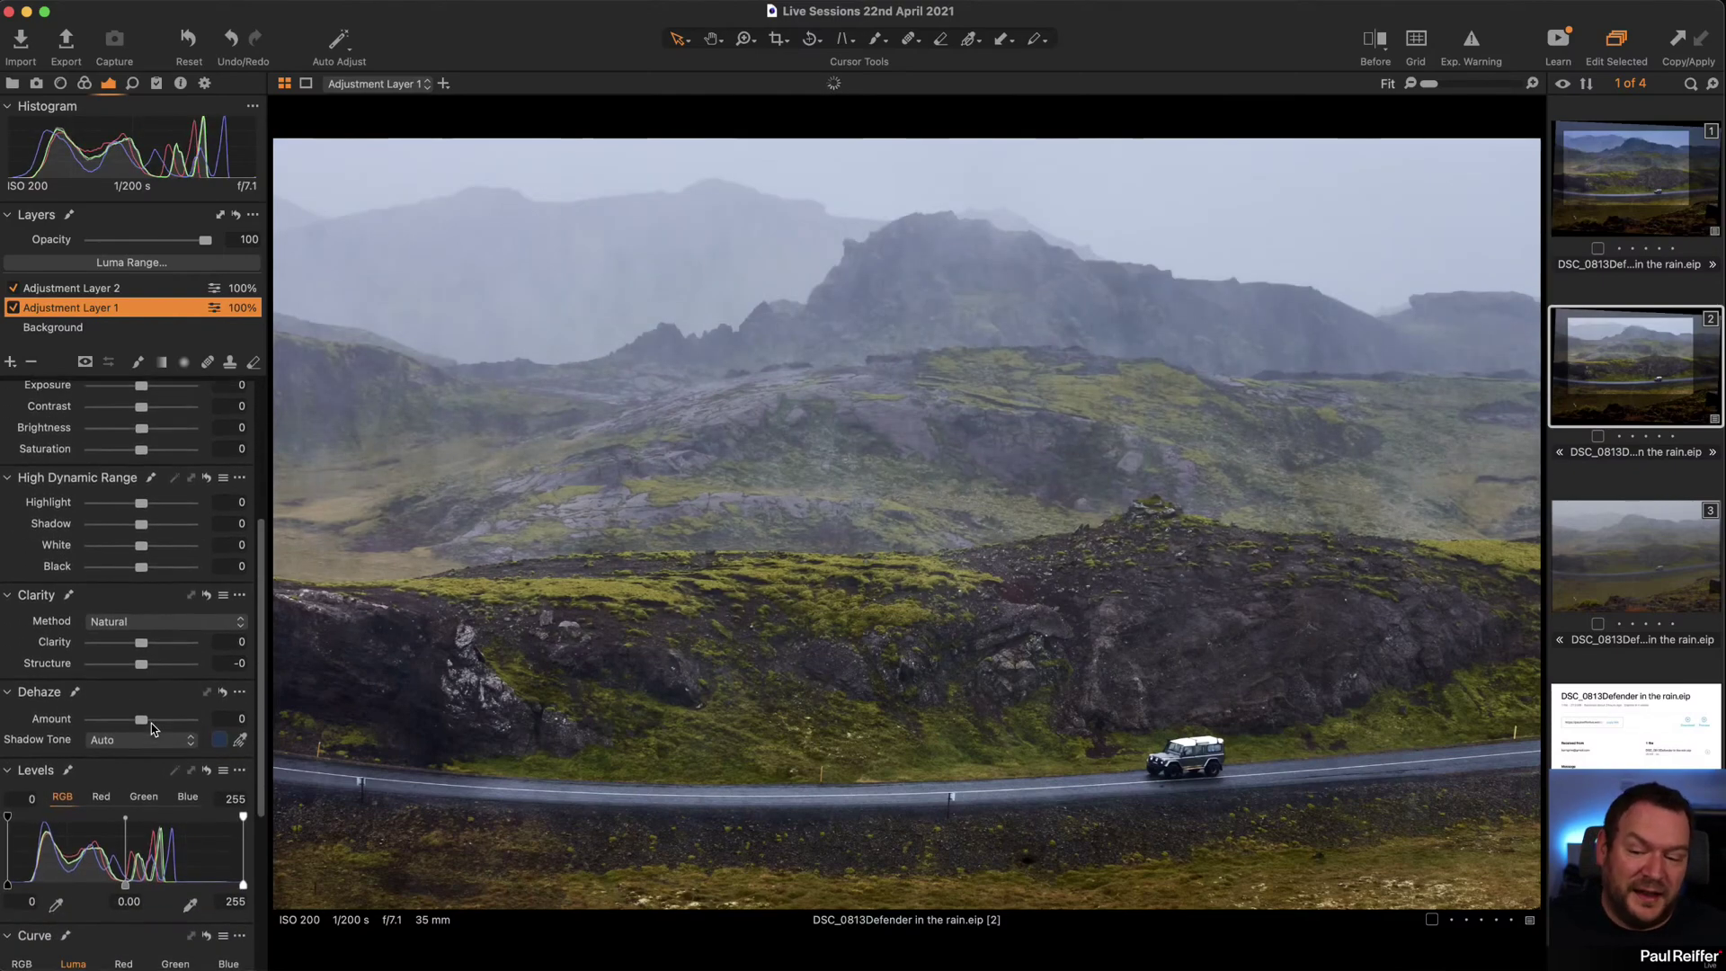
key(m)
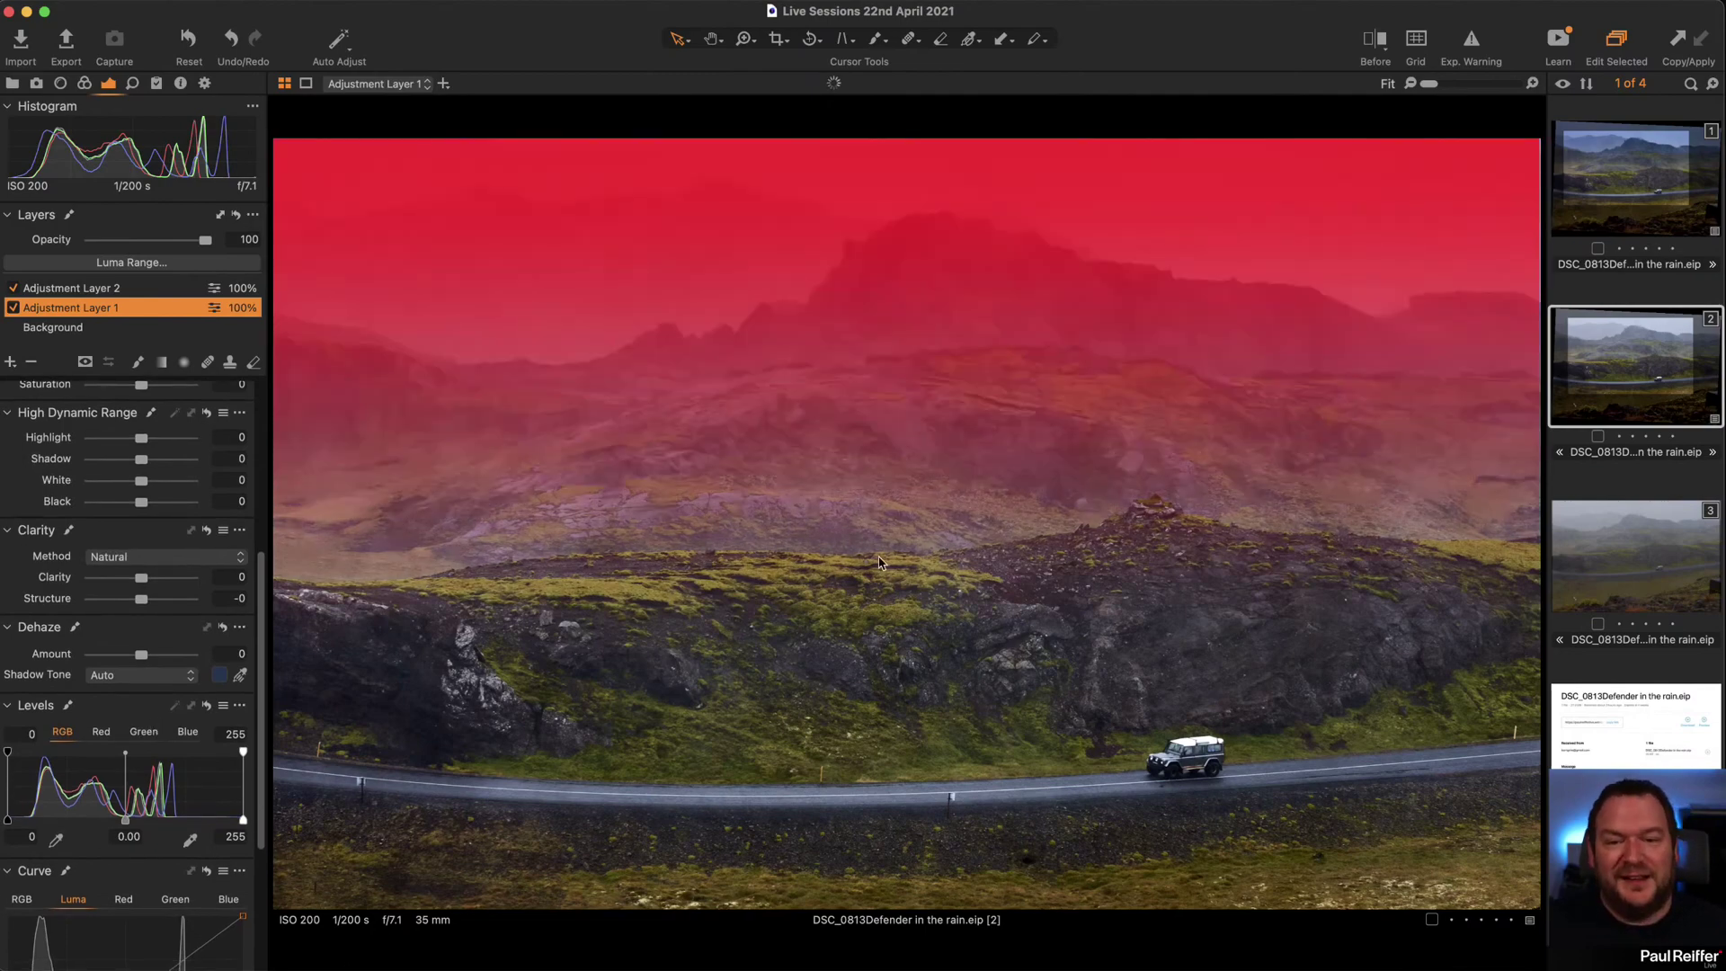
key(m)
scroll(102, 586, up, 5)
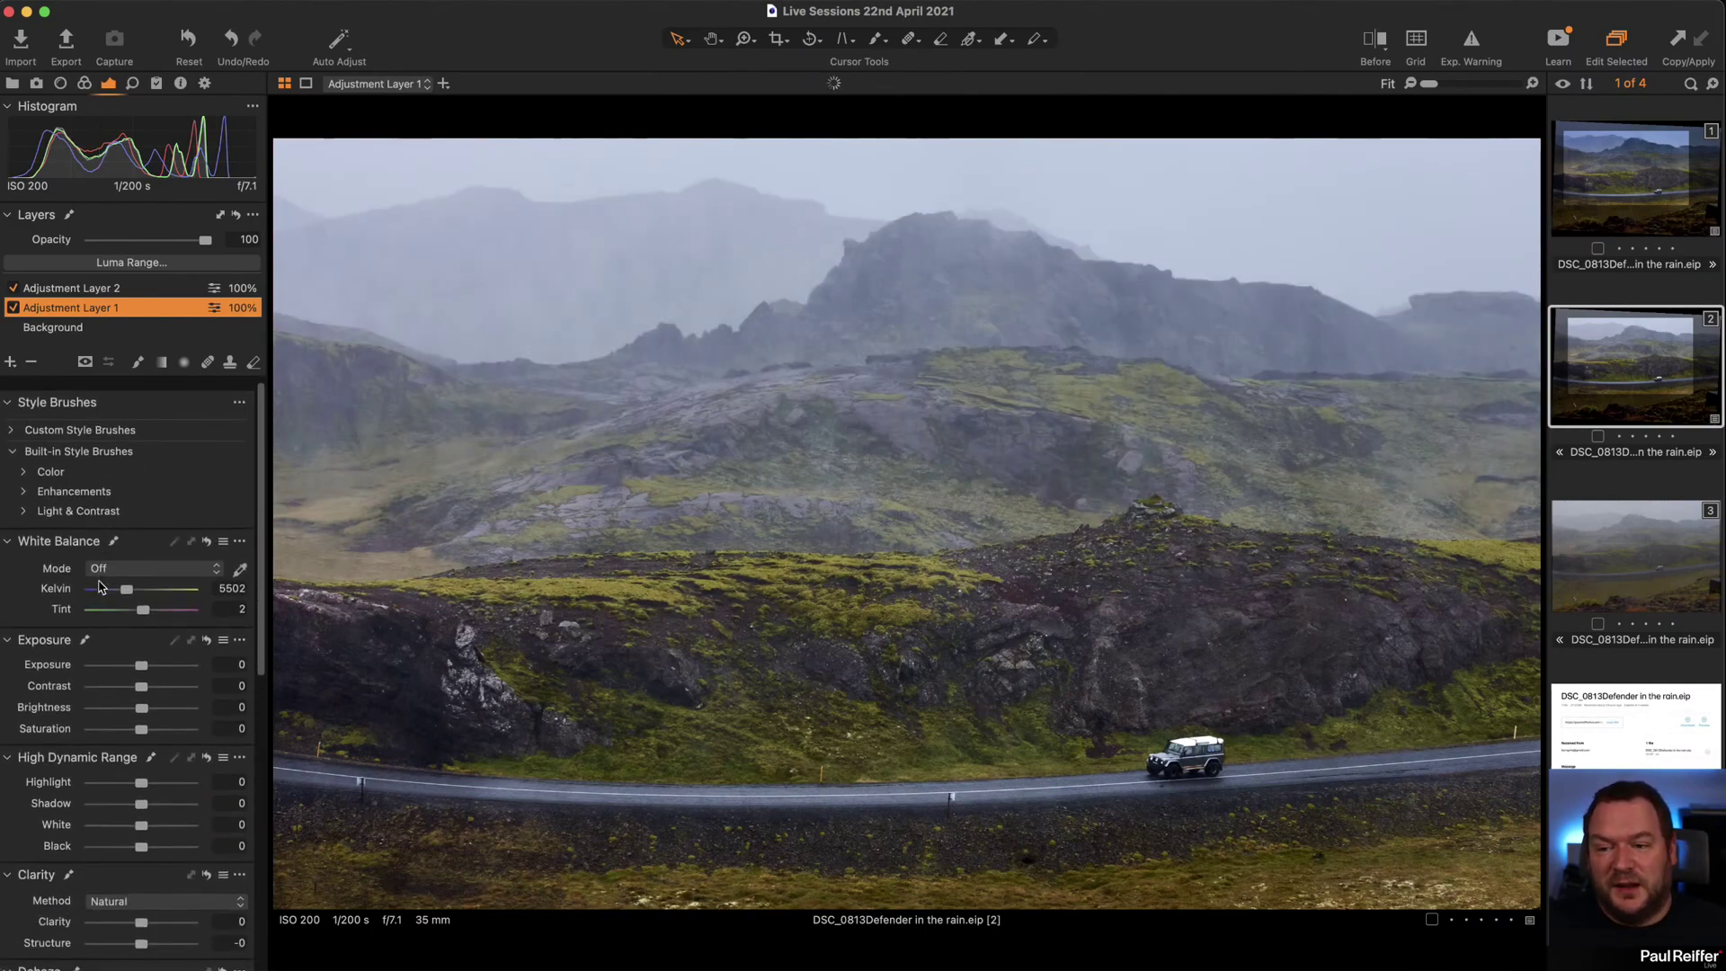
scroll(101, 586, down, 1)
scroll(208, 619, down, 1)
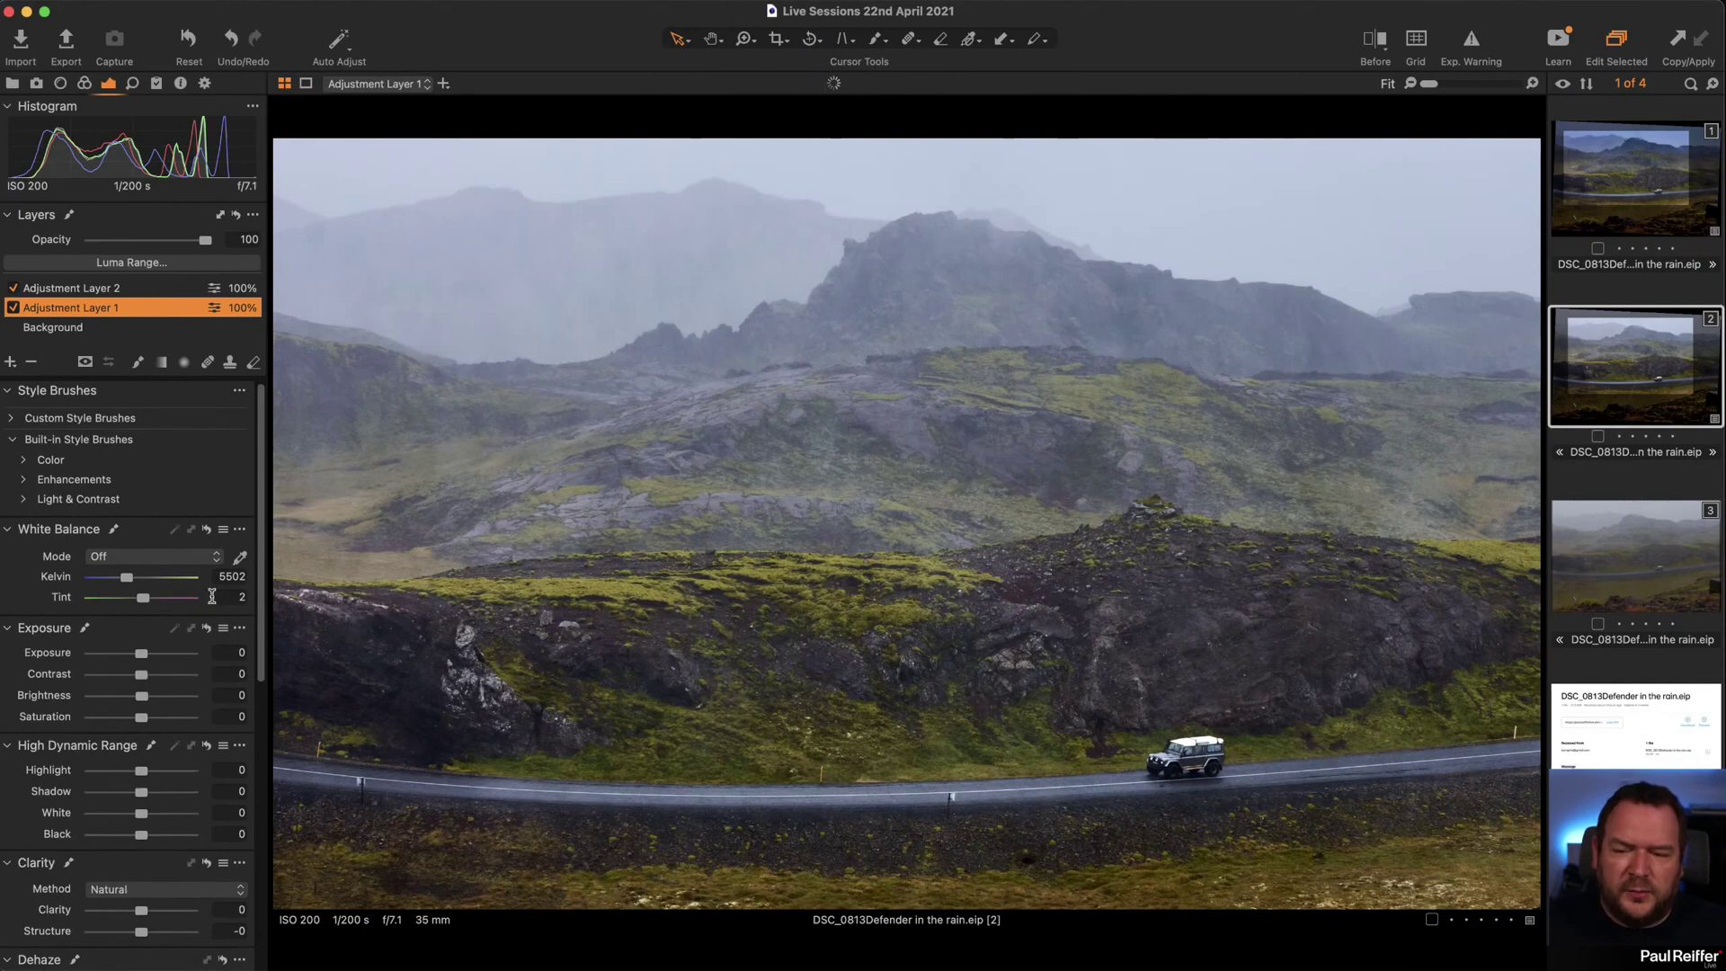
click(32, 362)
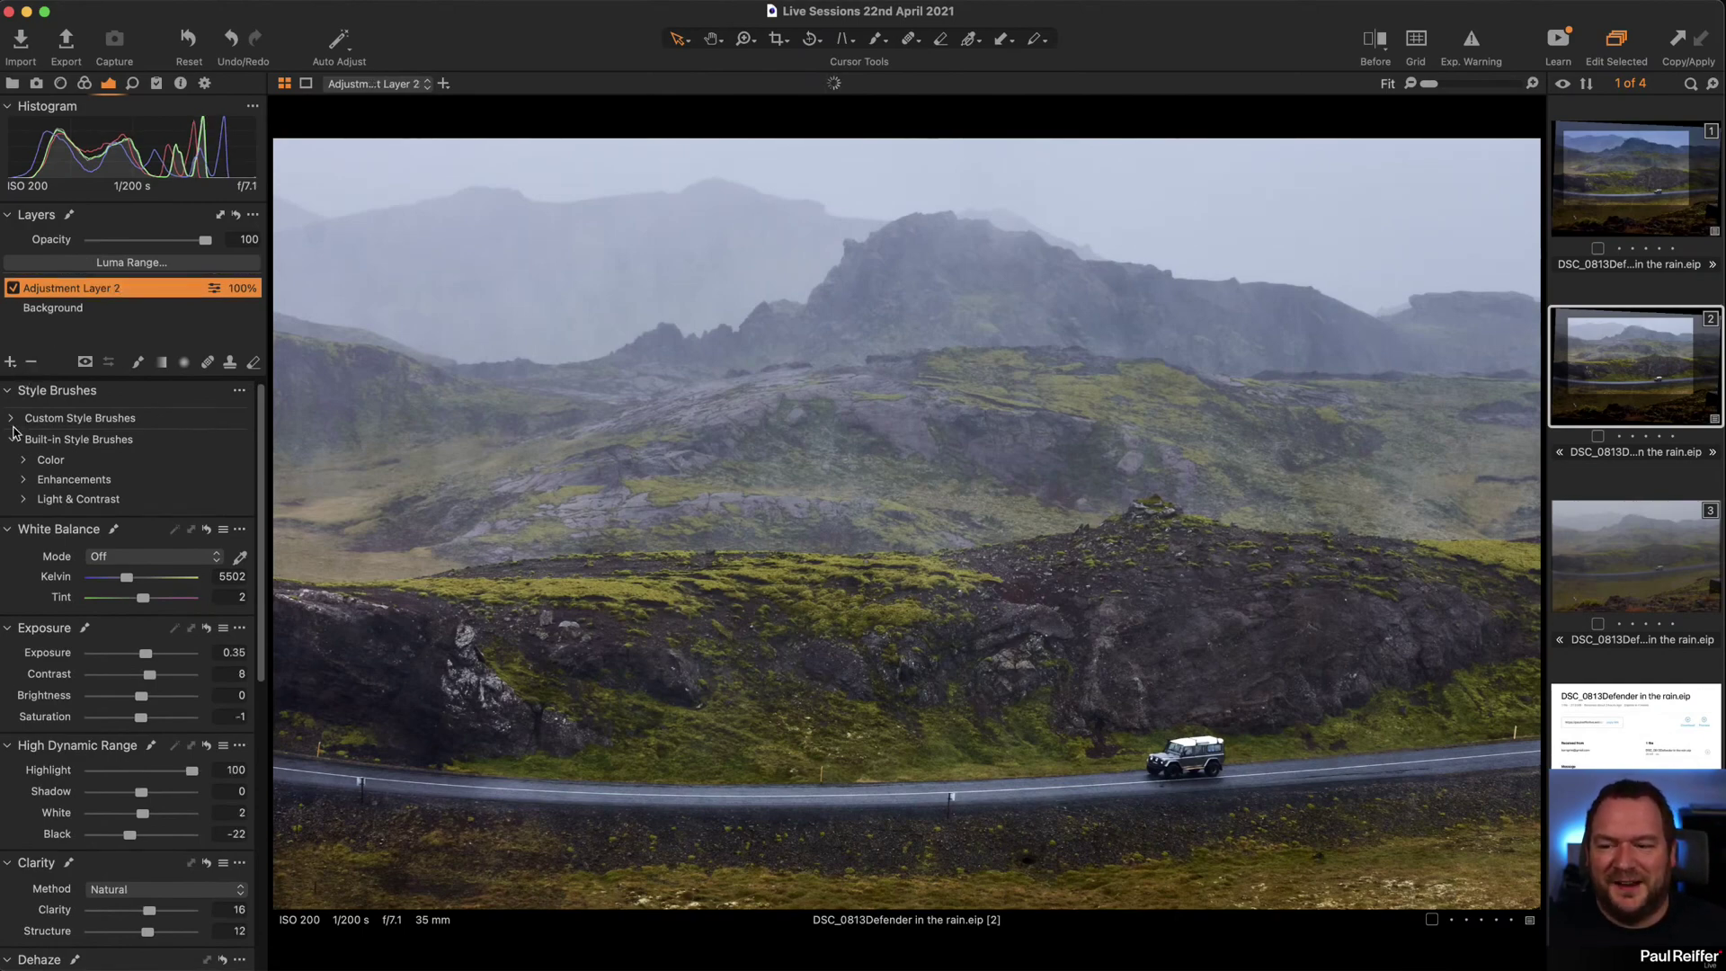
Choose the built-in Deep Sky style brush, set its hardness to 0 with a smaller size, and paint over the sky and hills.
scroll(197, 520, down, 3)
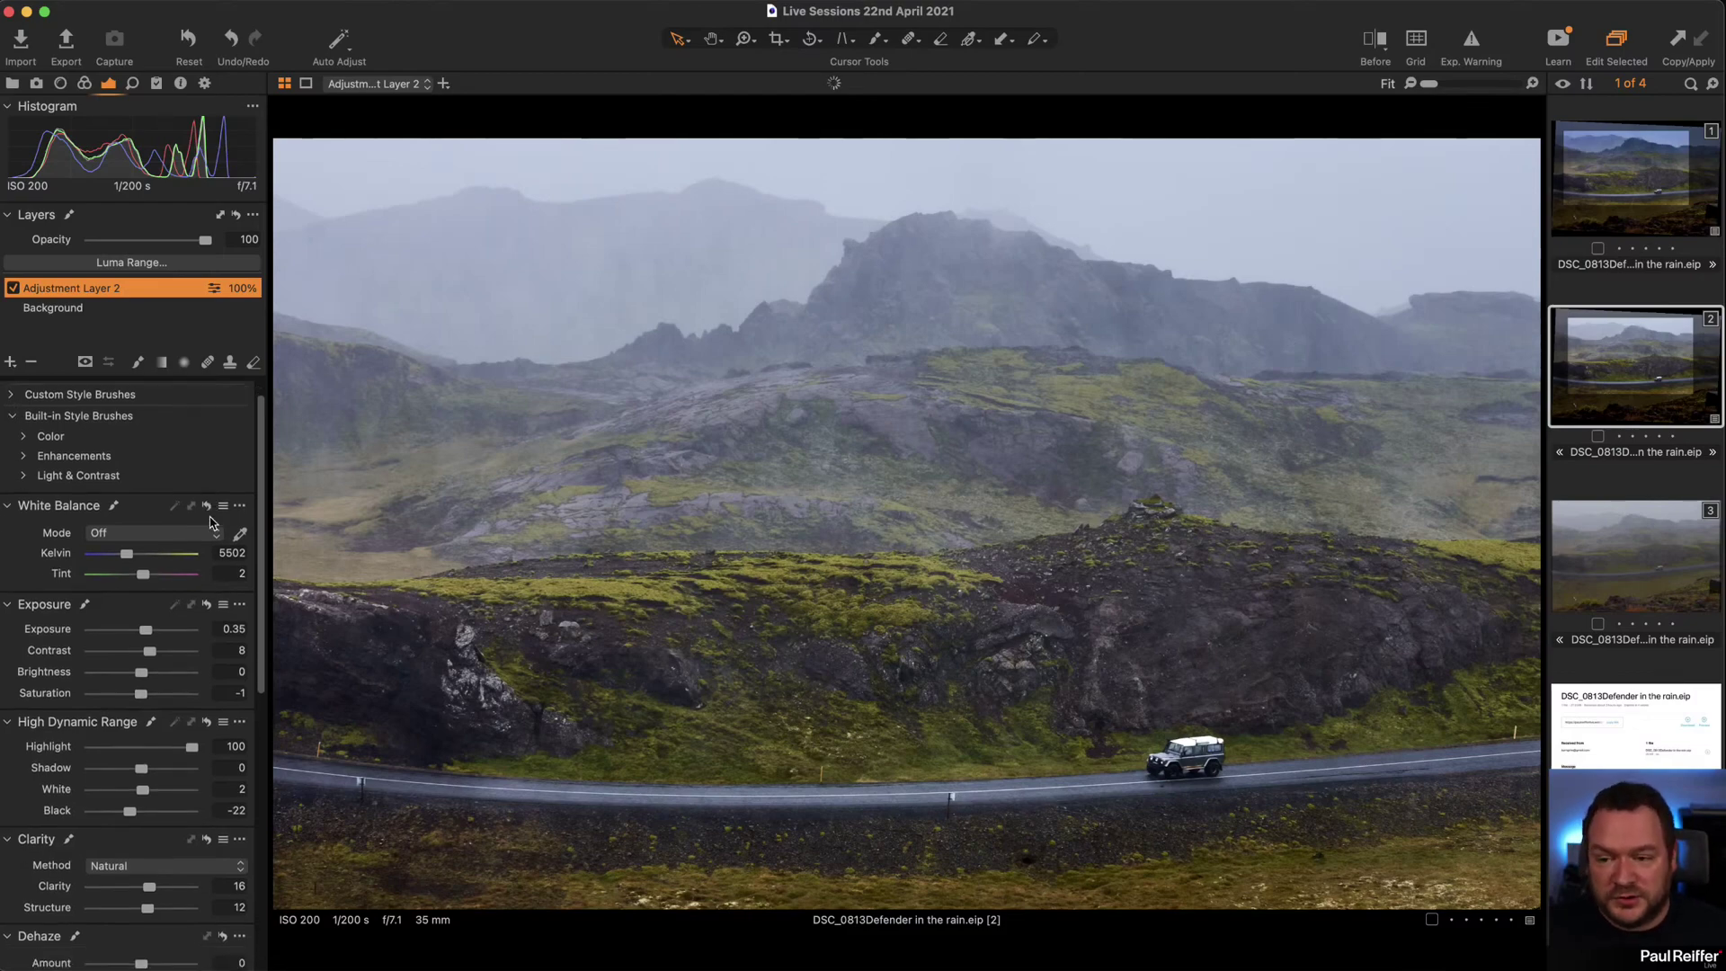
click(43, 456)
click(76, 498)
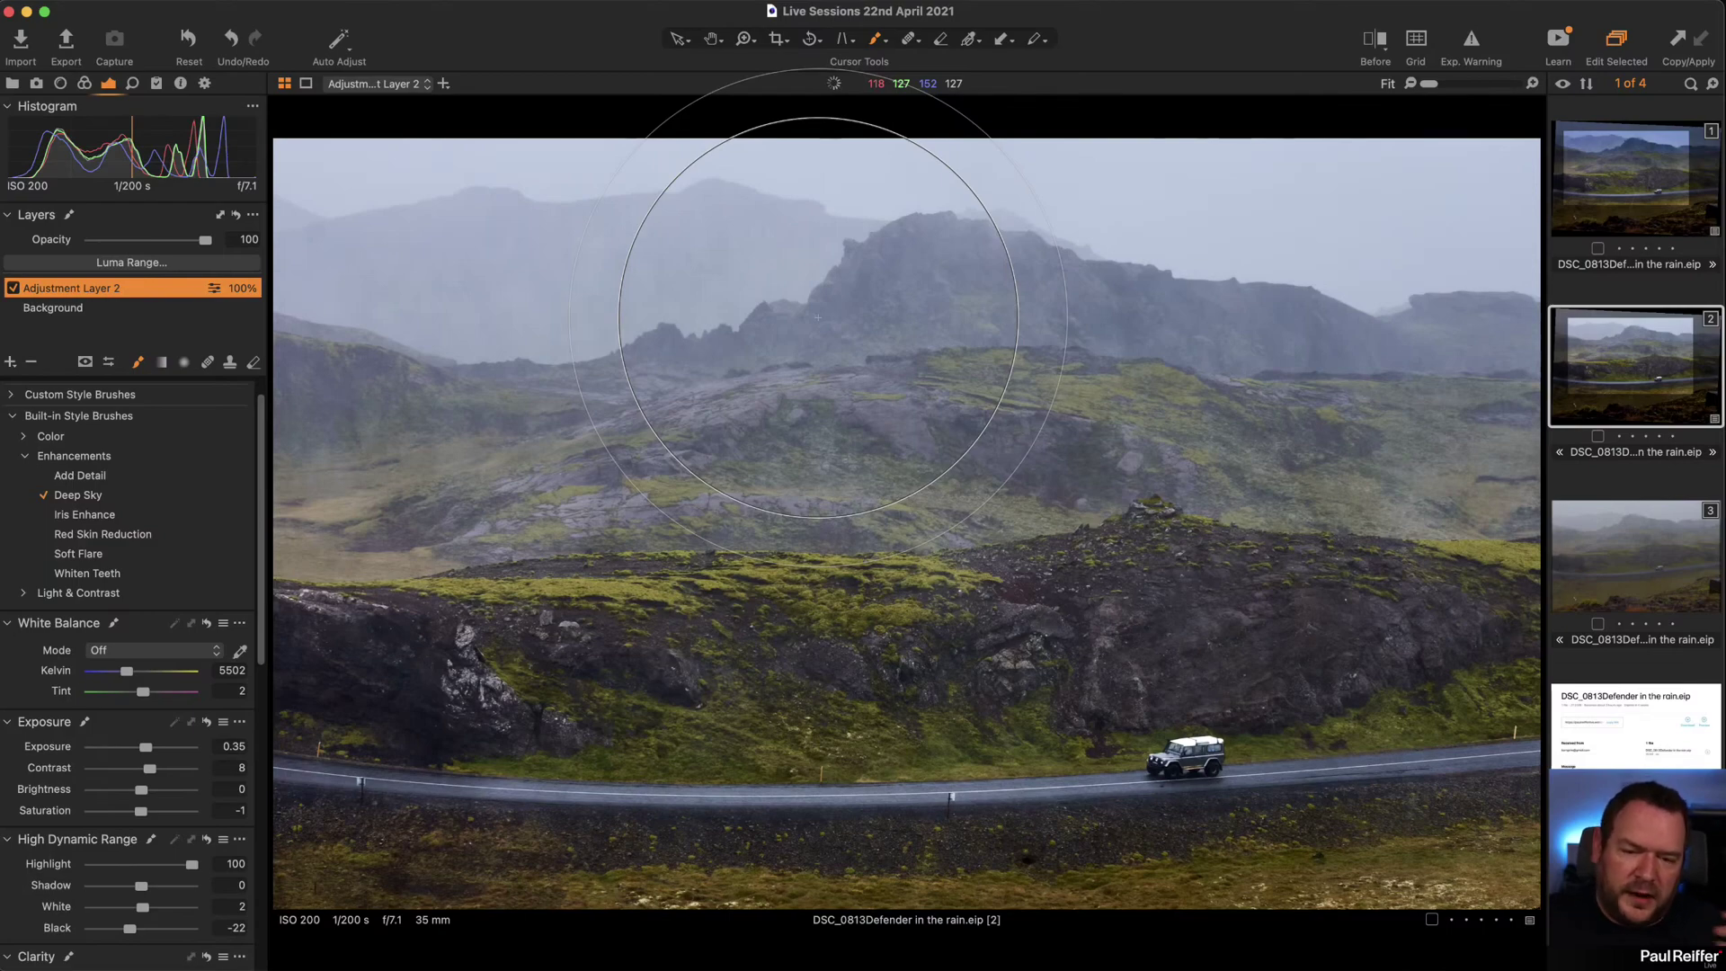
right_click(827, 360)
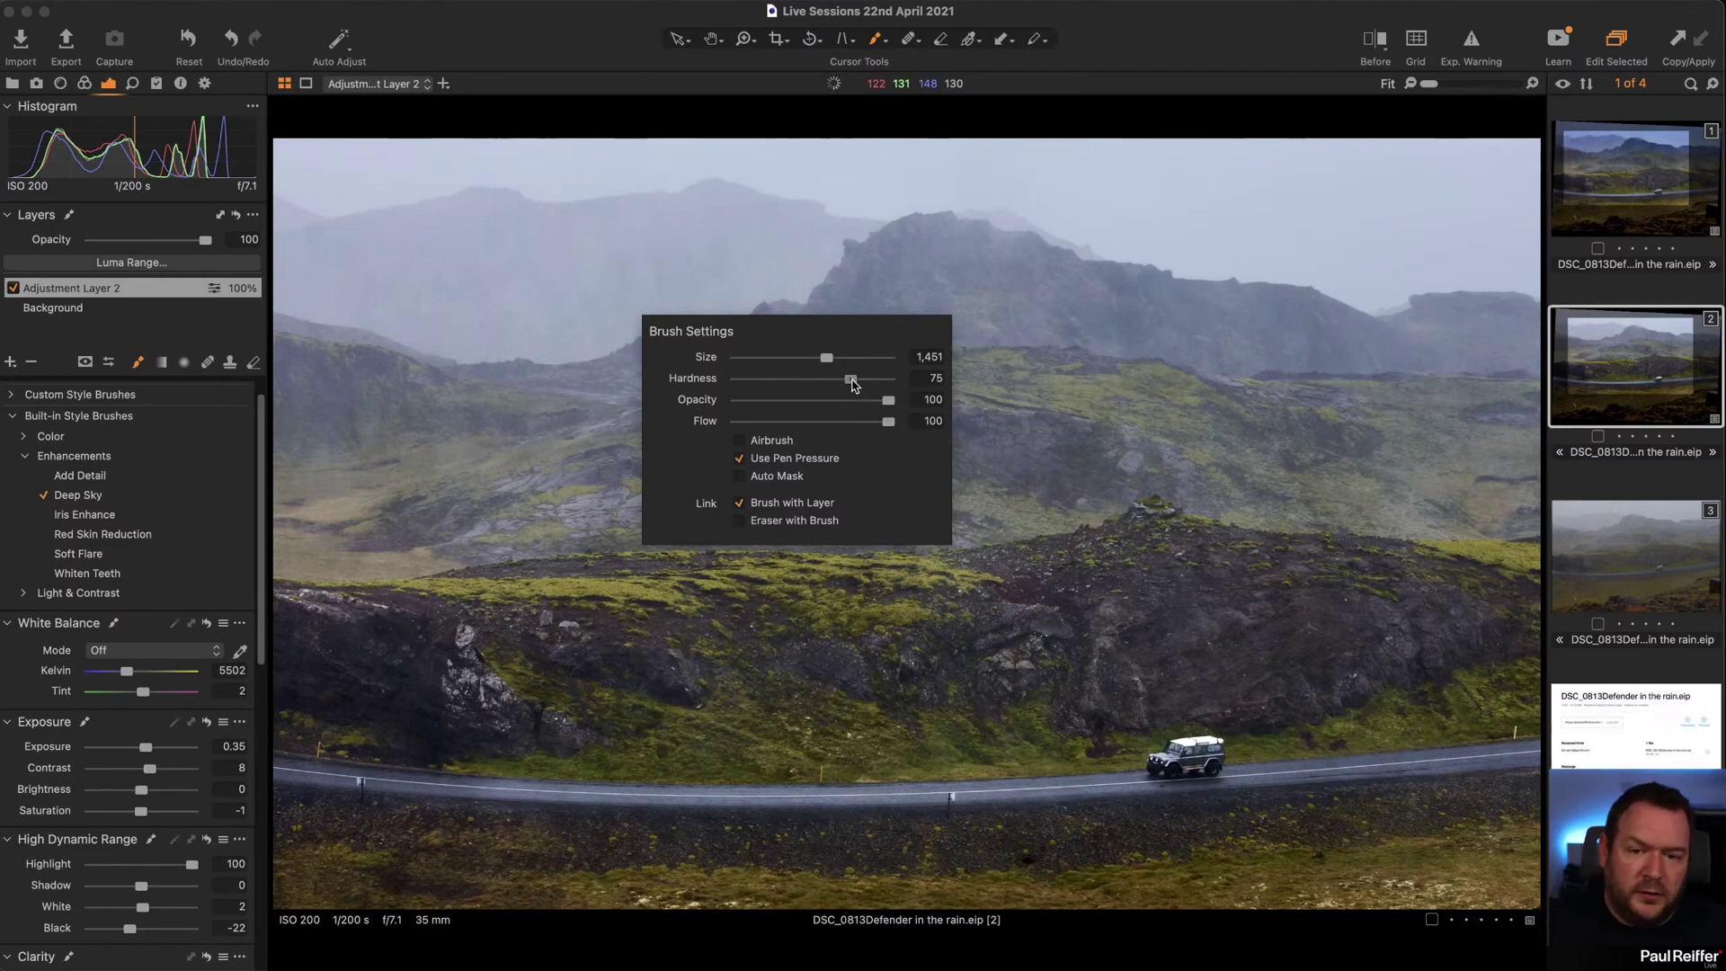
drag(852, 384, 728, 380)
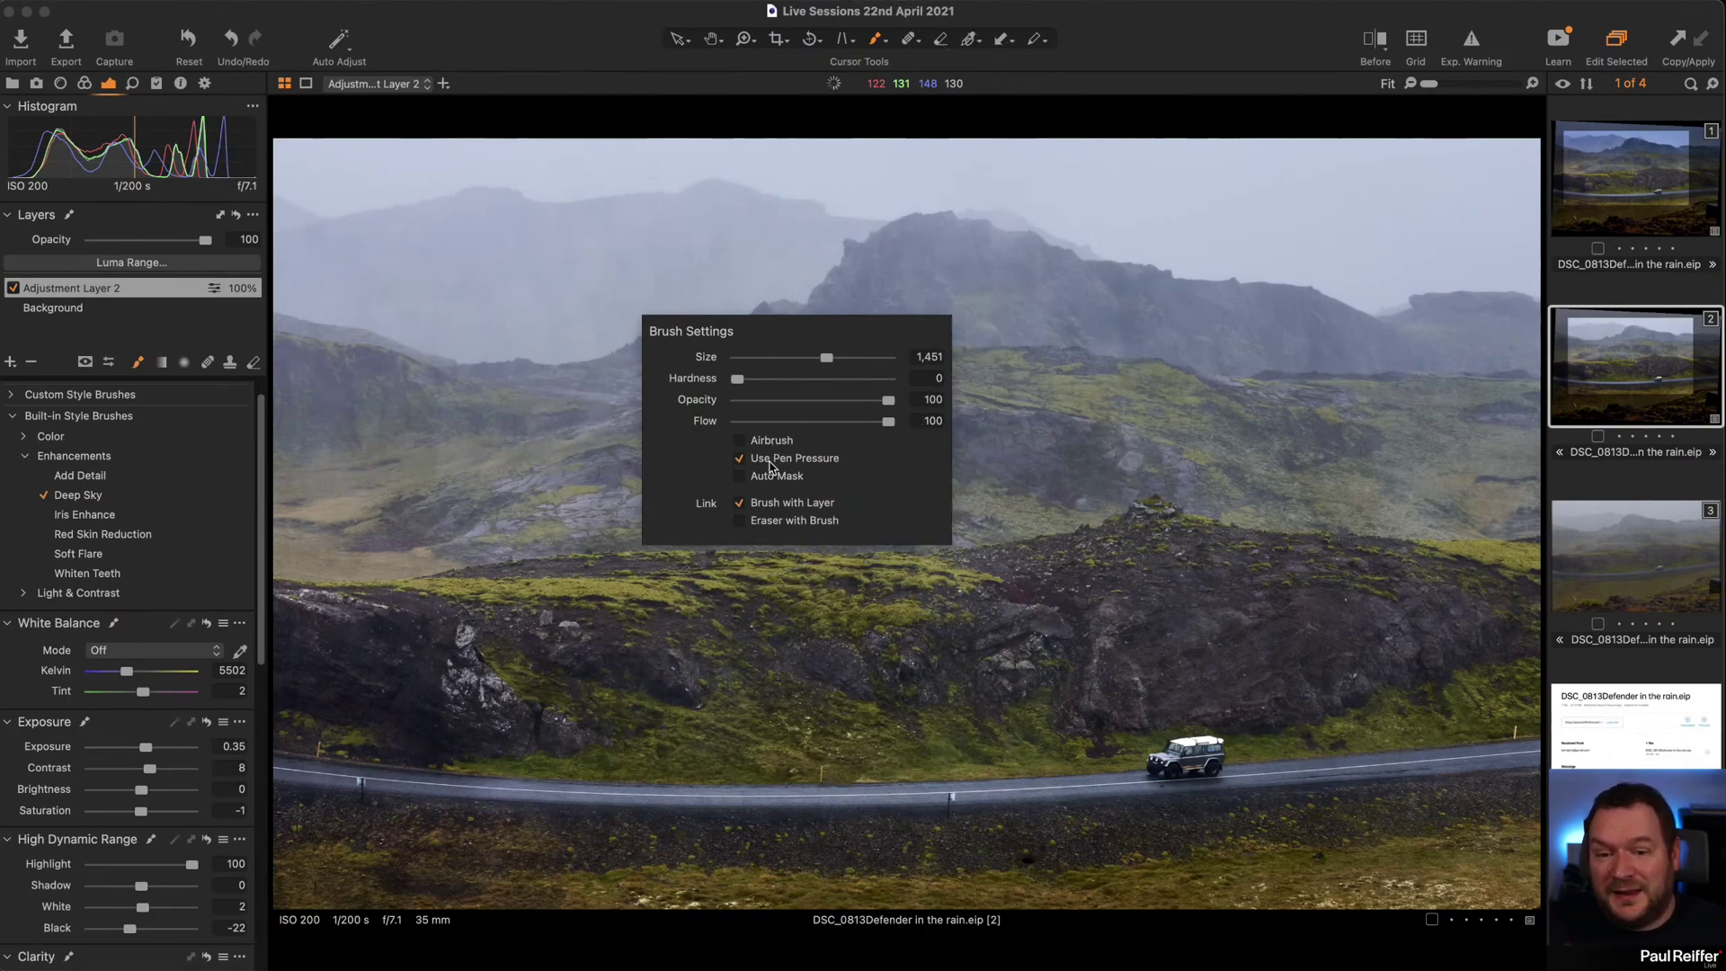
drag(832, 359, 805, 357)
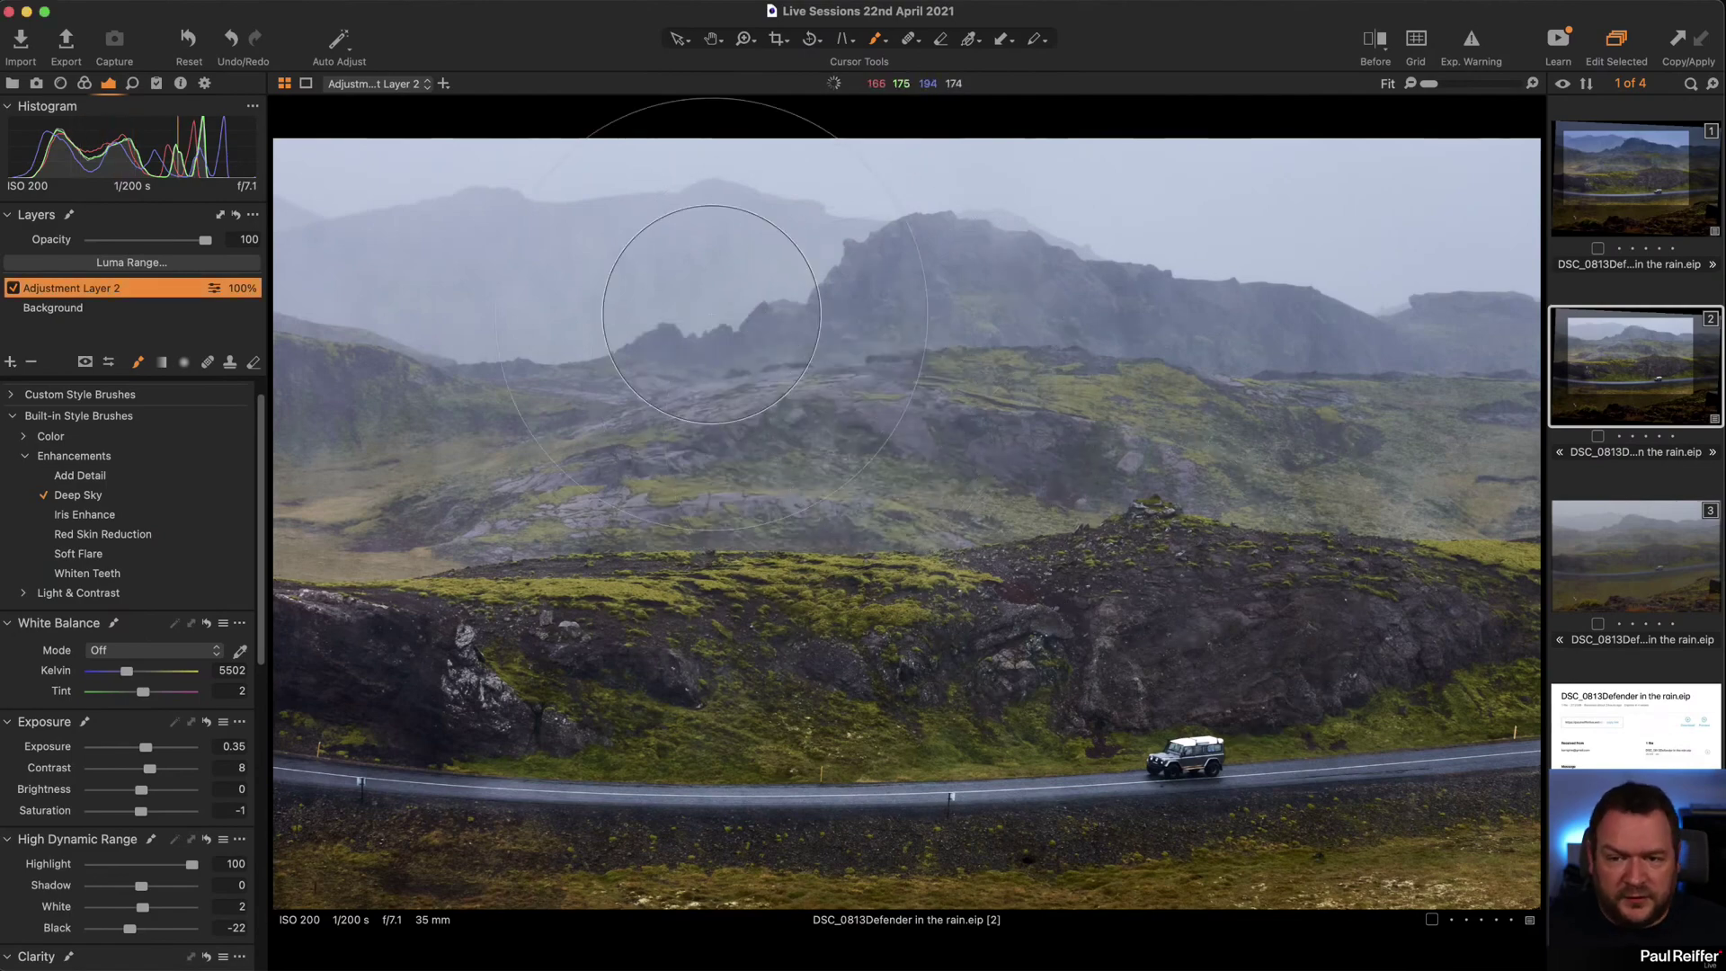
double_click(102, 288)
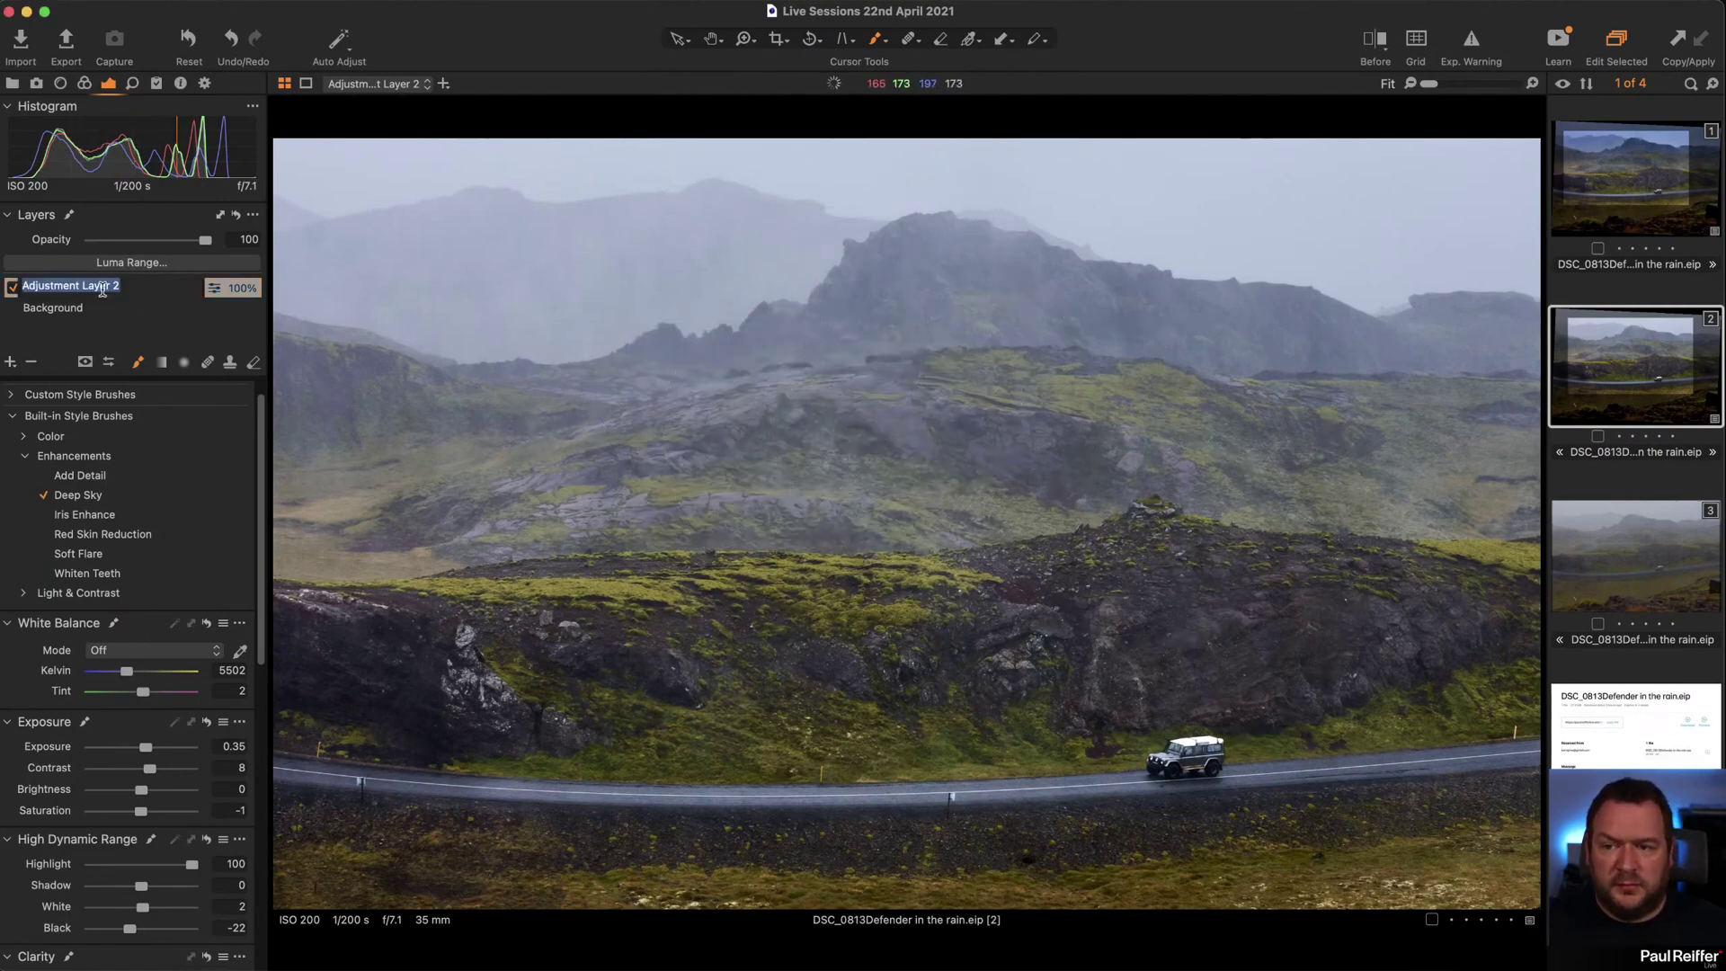
key(Return)
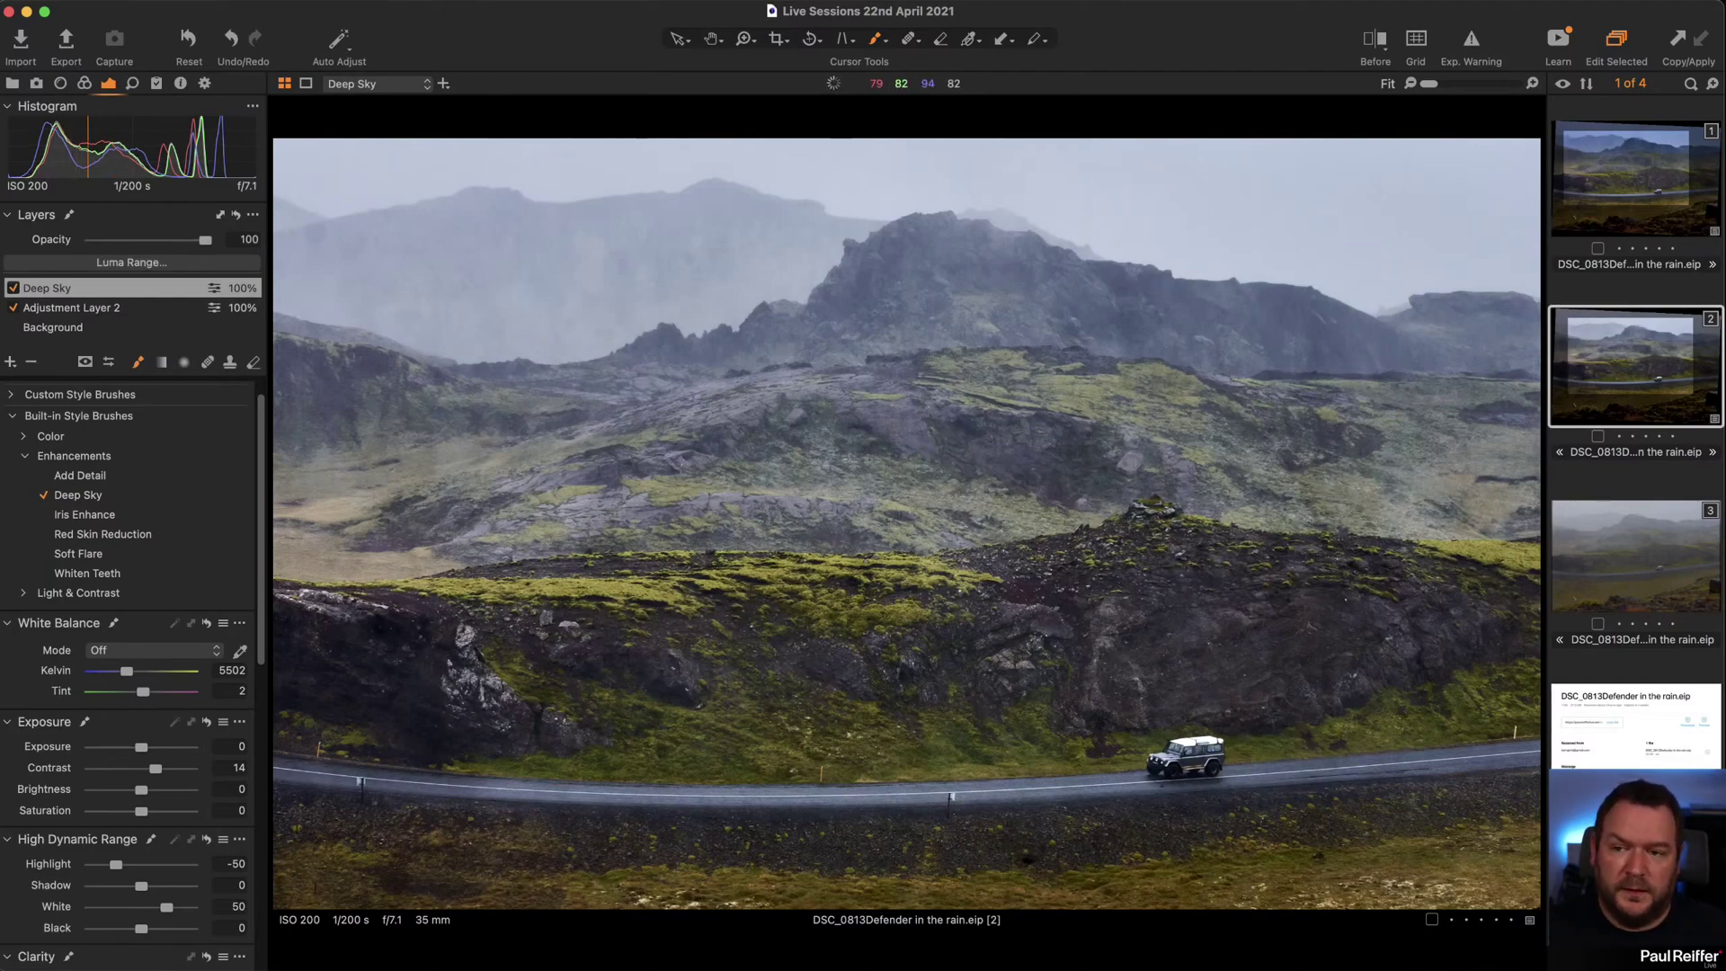
Toggle the Deep Sky layer to judge its effect, and compare the second variant with the first.
click(13, 287)
click(13, 287)
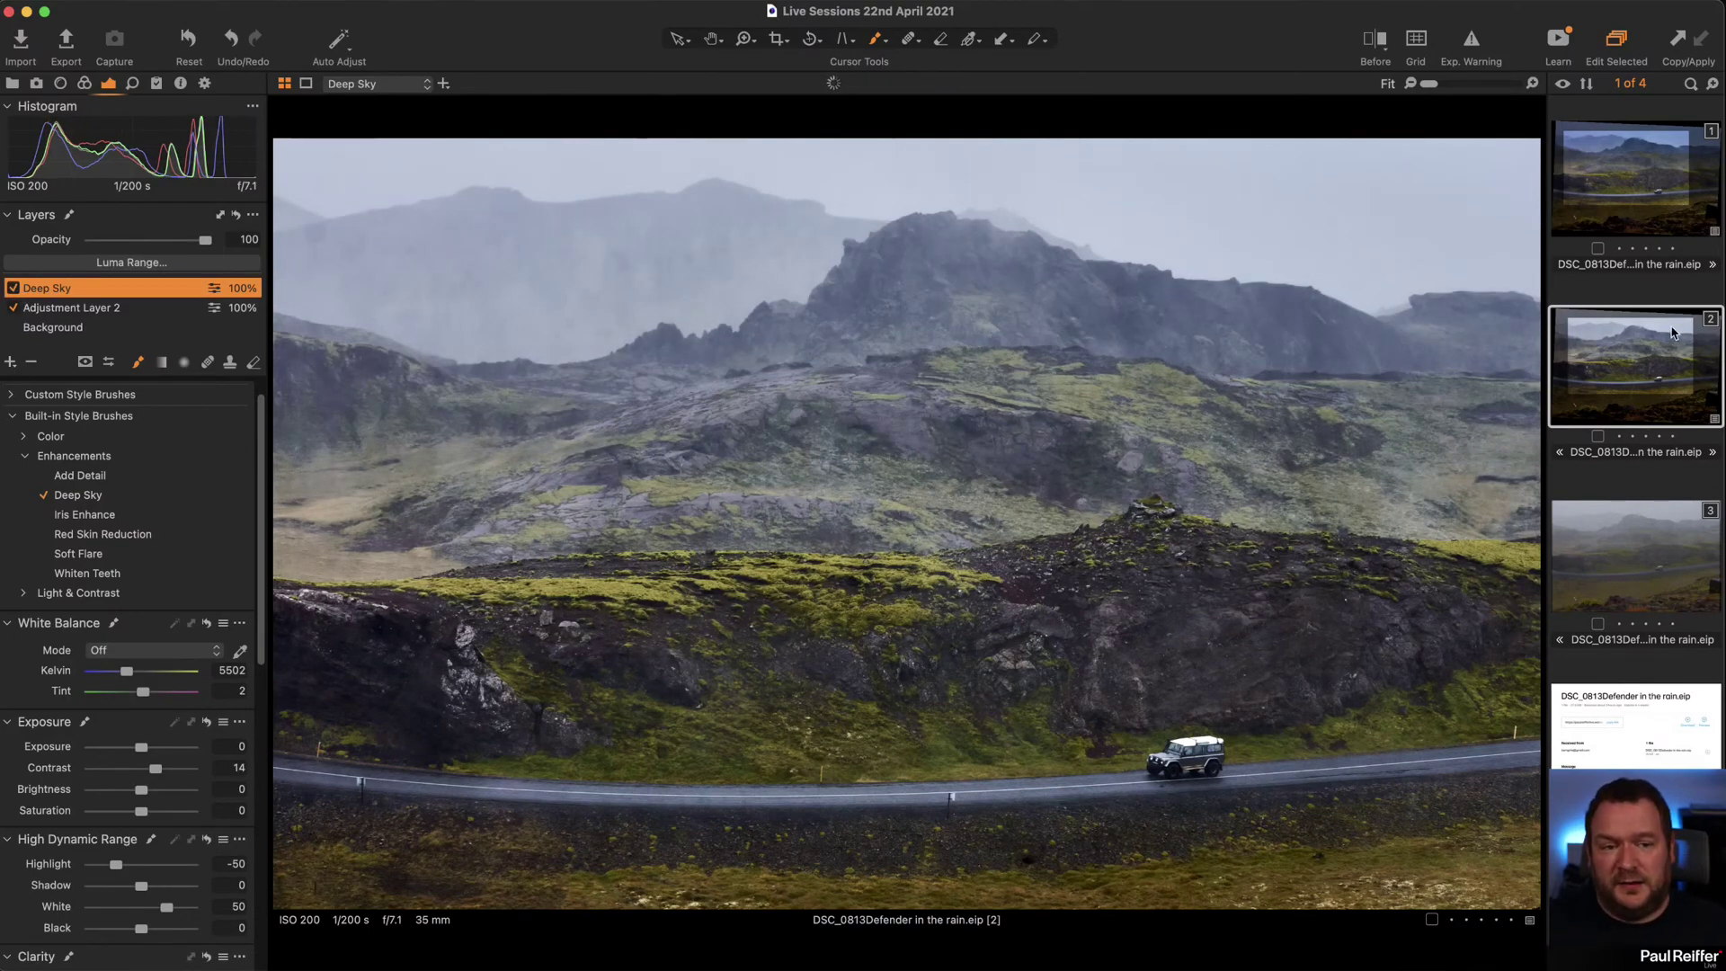
click(1637, 197)
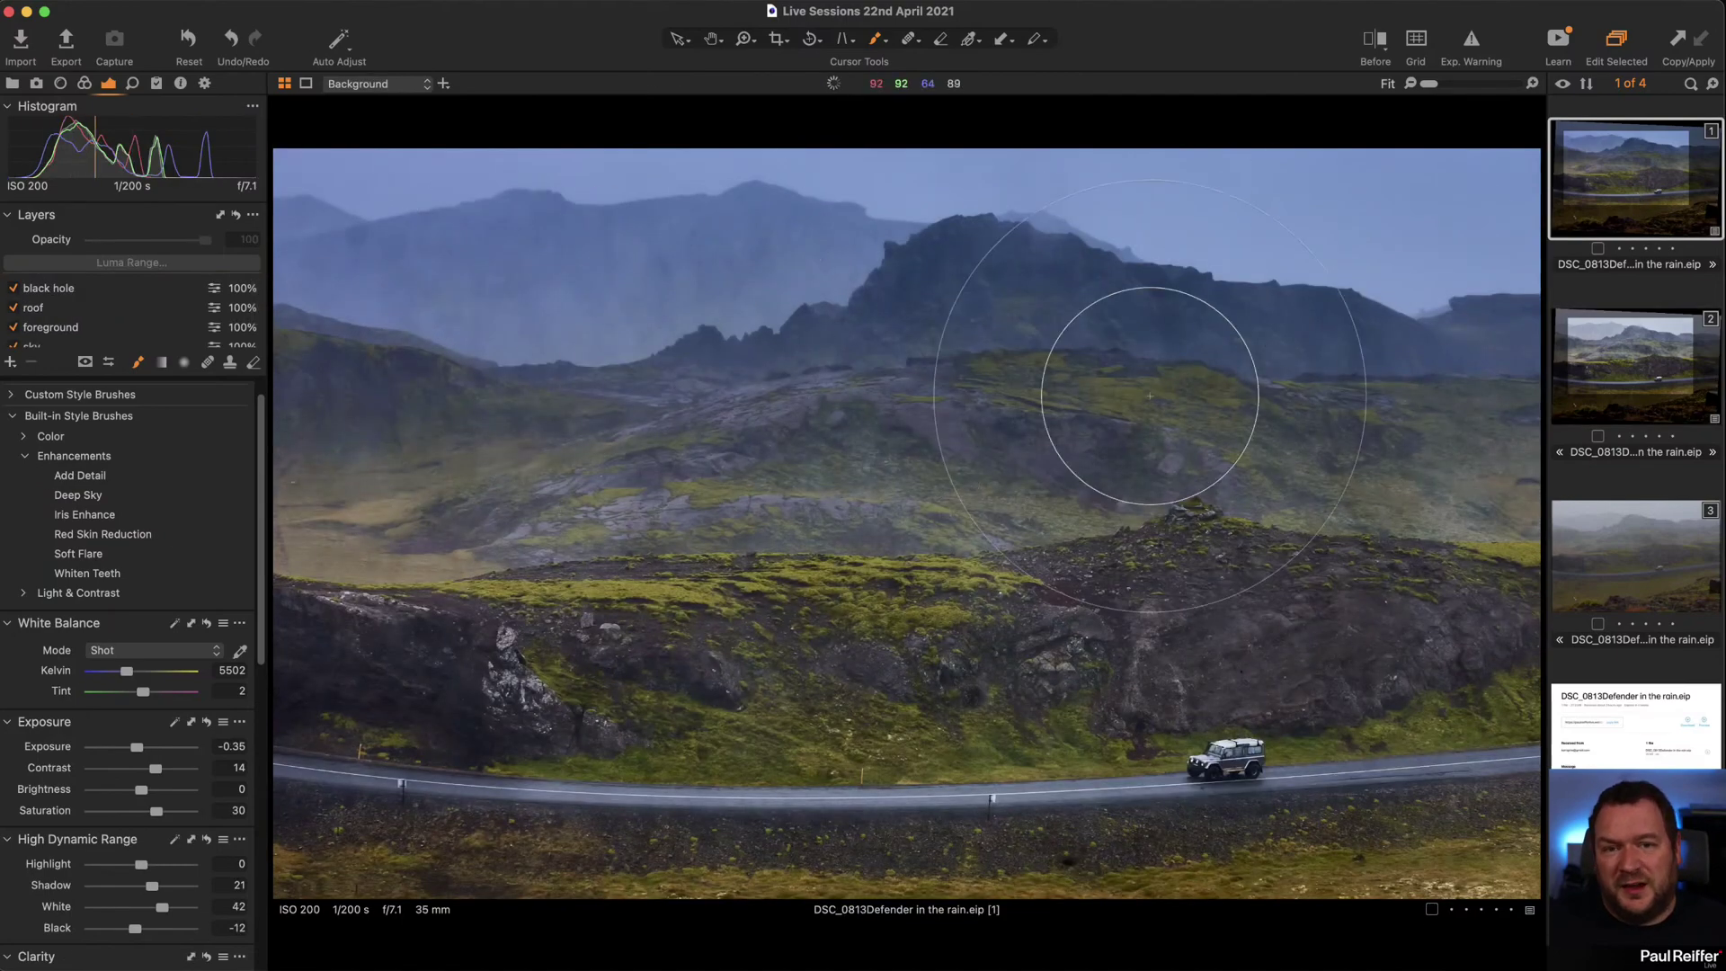
click(1628, 369)
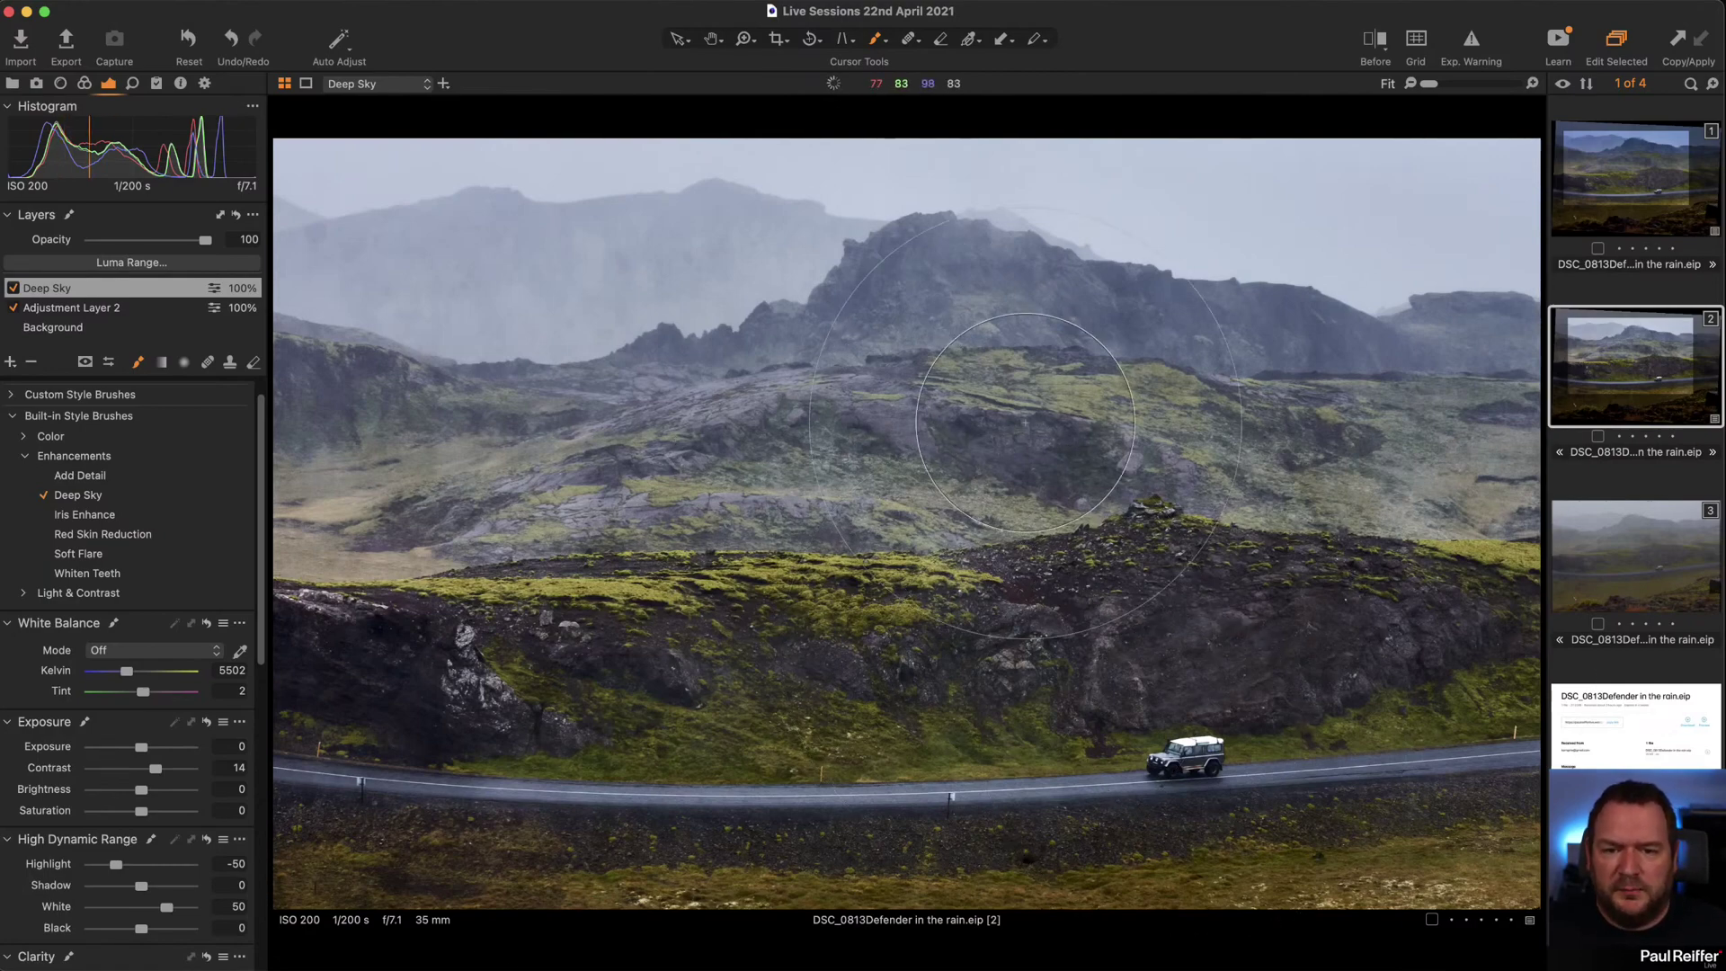
click(1651, 211)
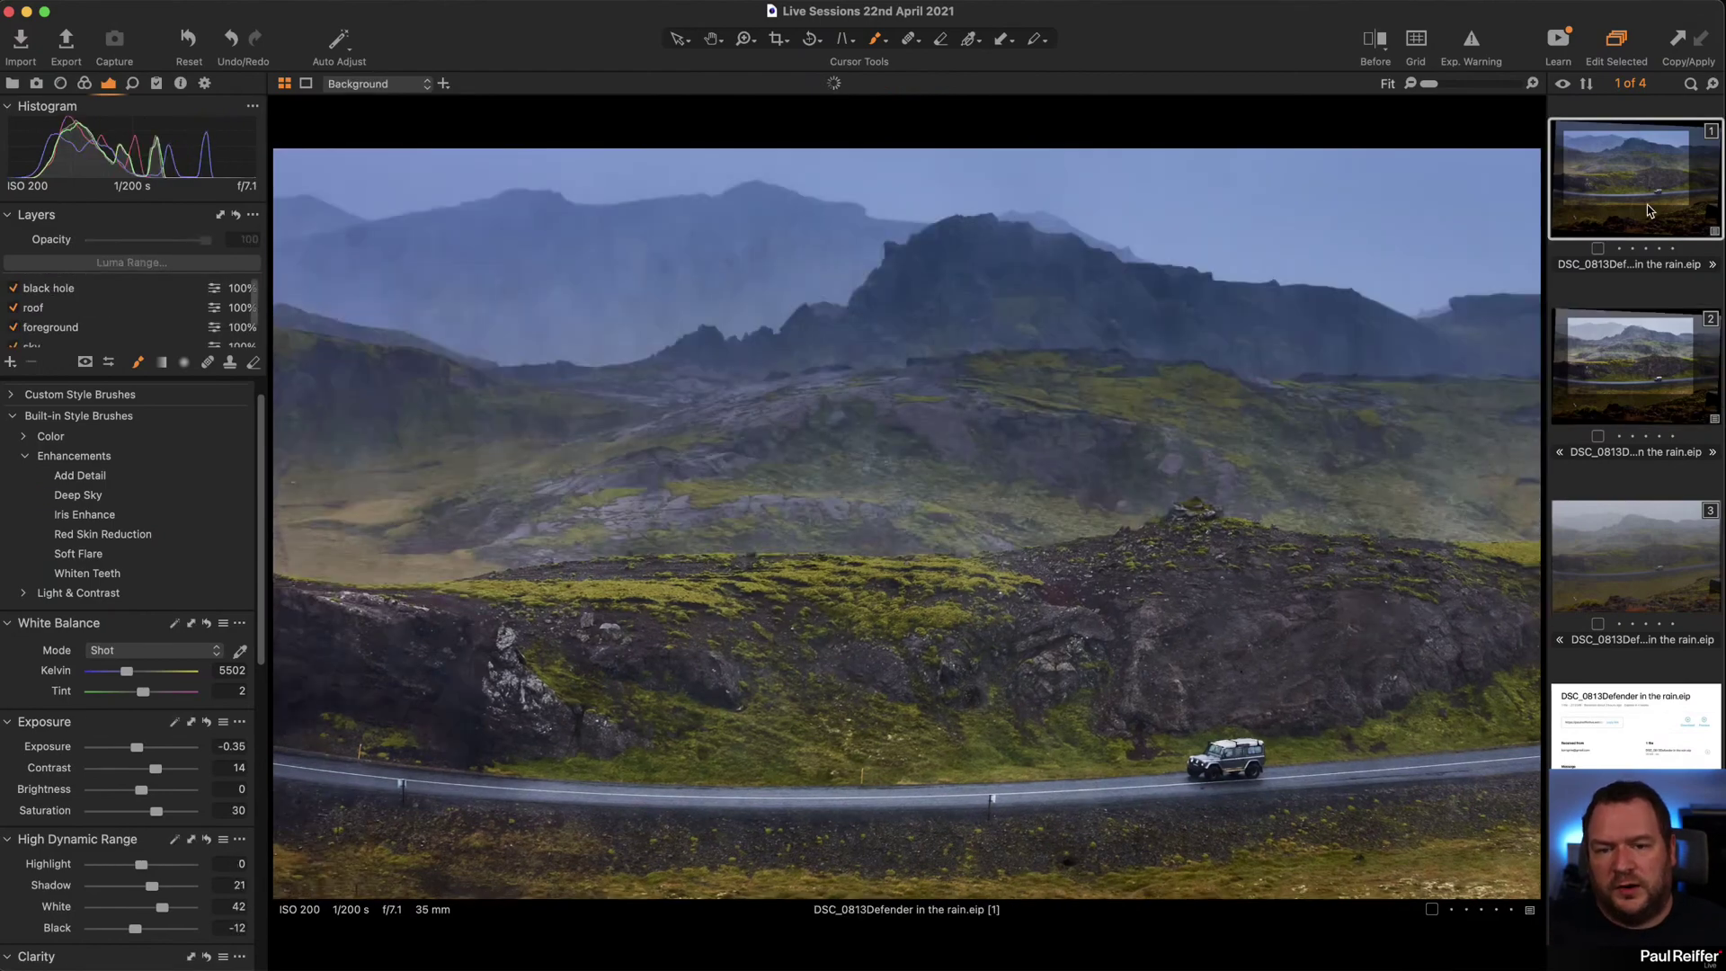
click(1656, 384)
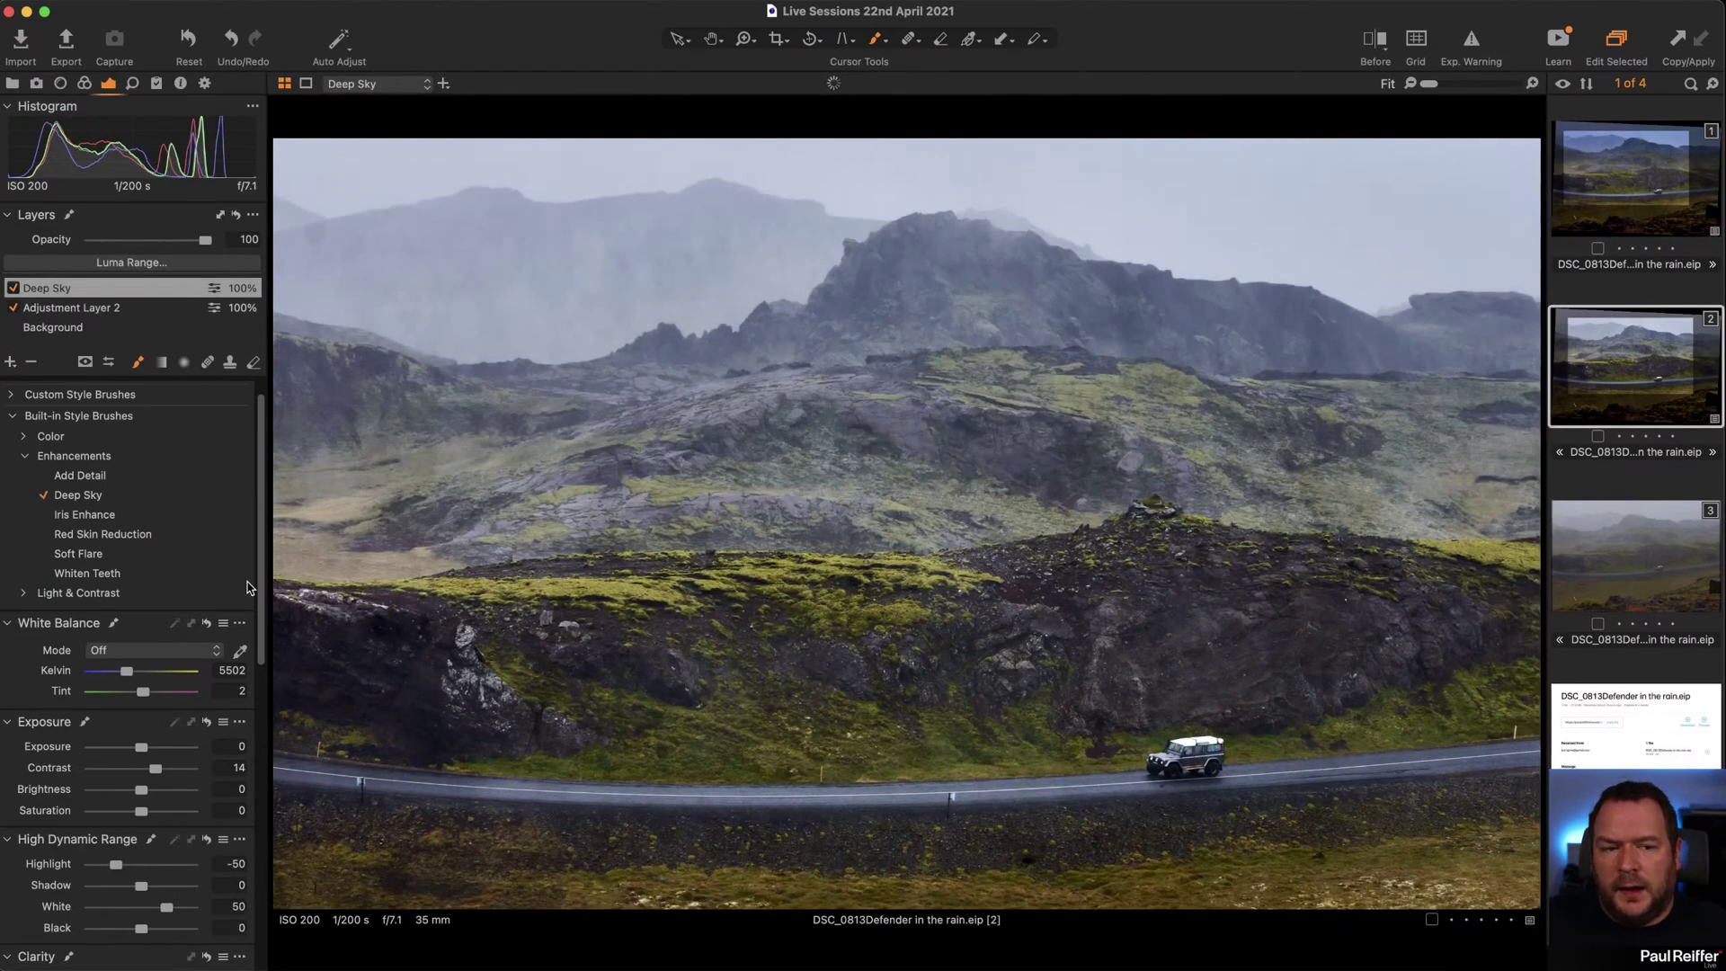
Display the Deep Sky mask and partly erase it from the dark ridge above the road with a lower-opacity eraser.
scroll(85, 831, down, 2)
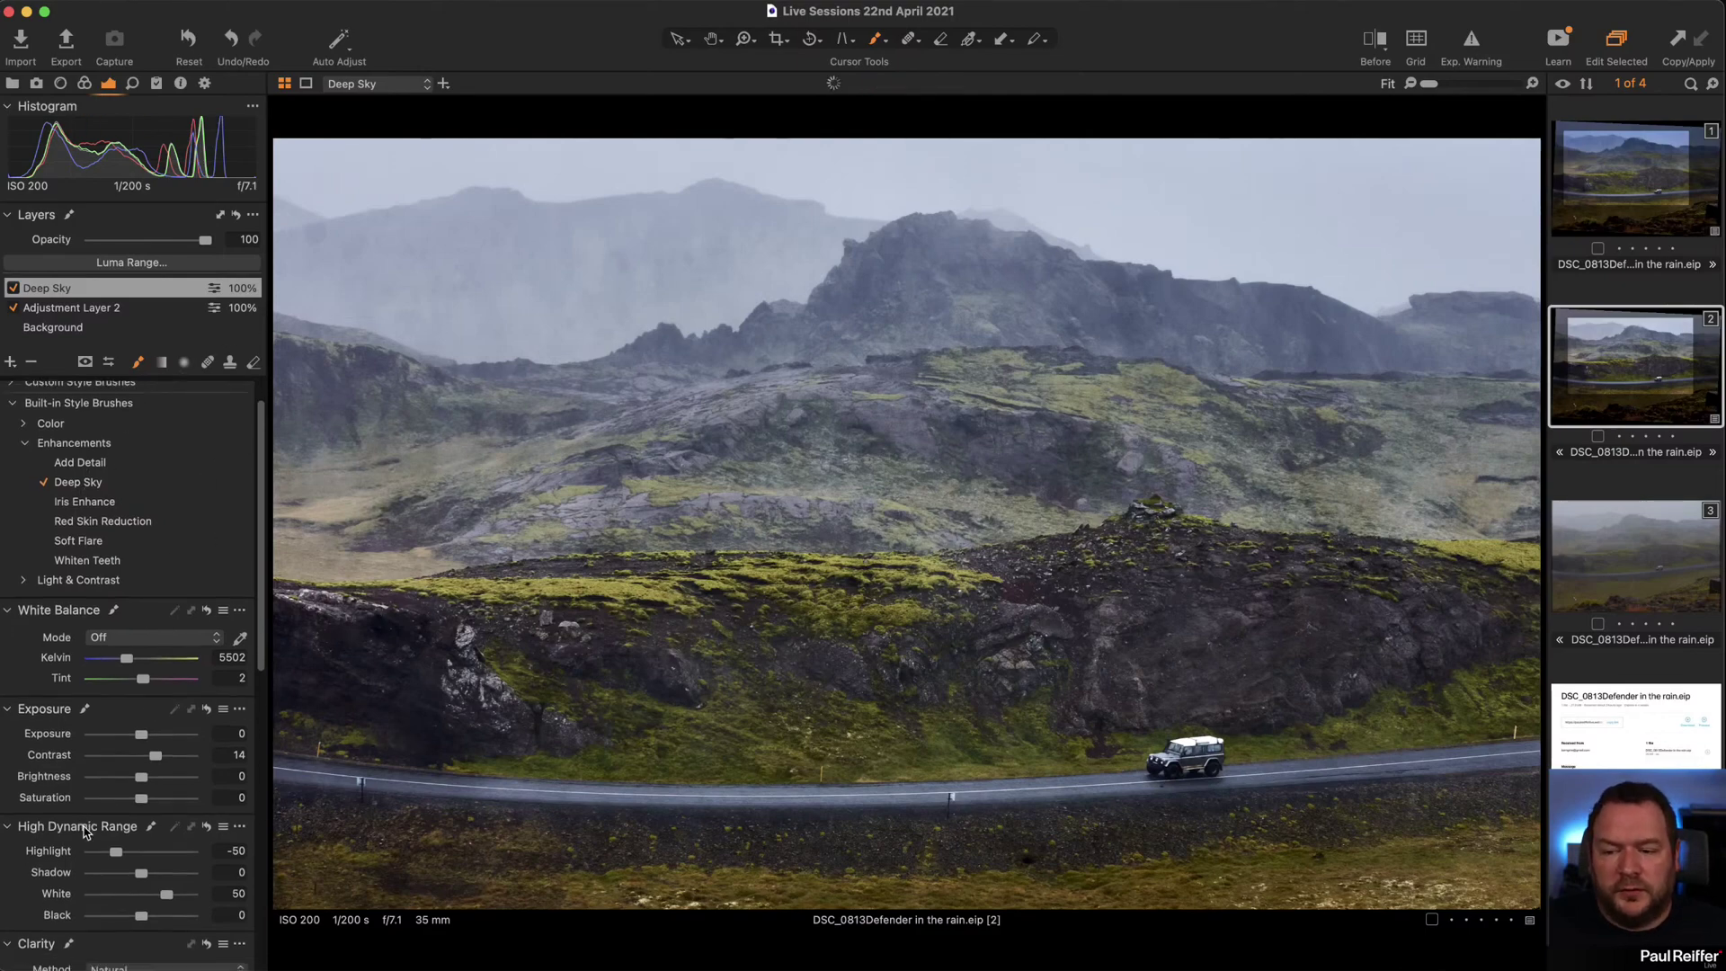
scroll(85, 831, down, 1)
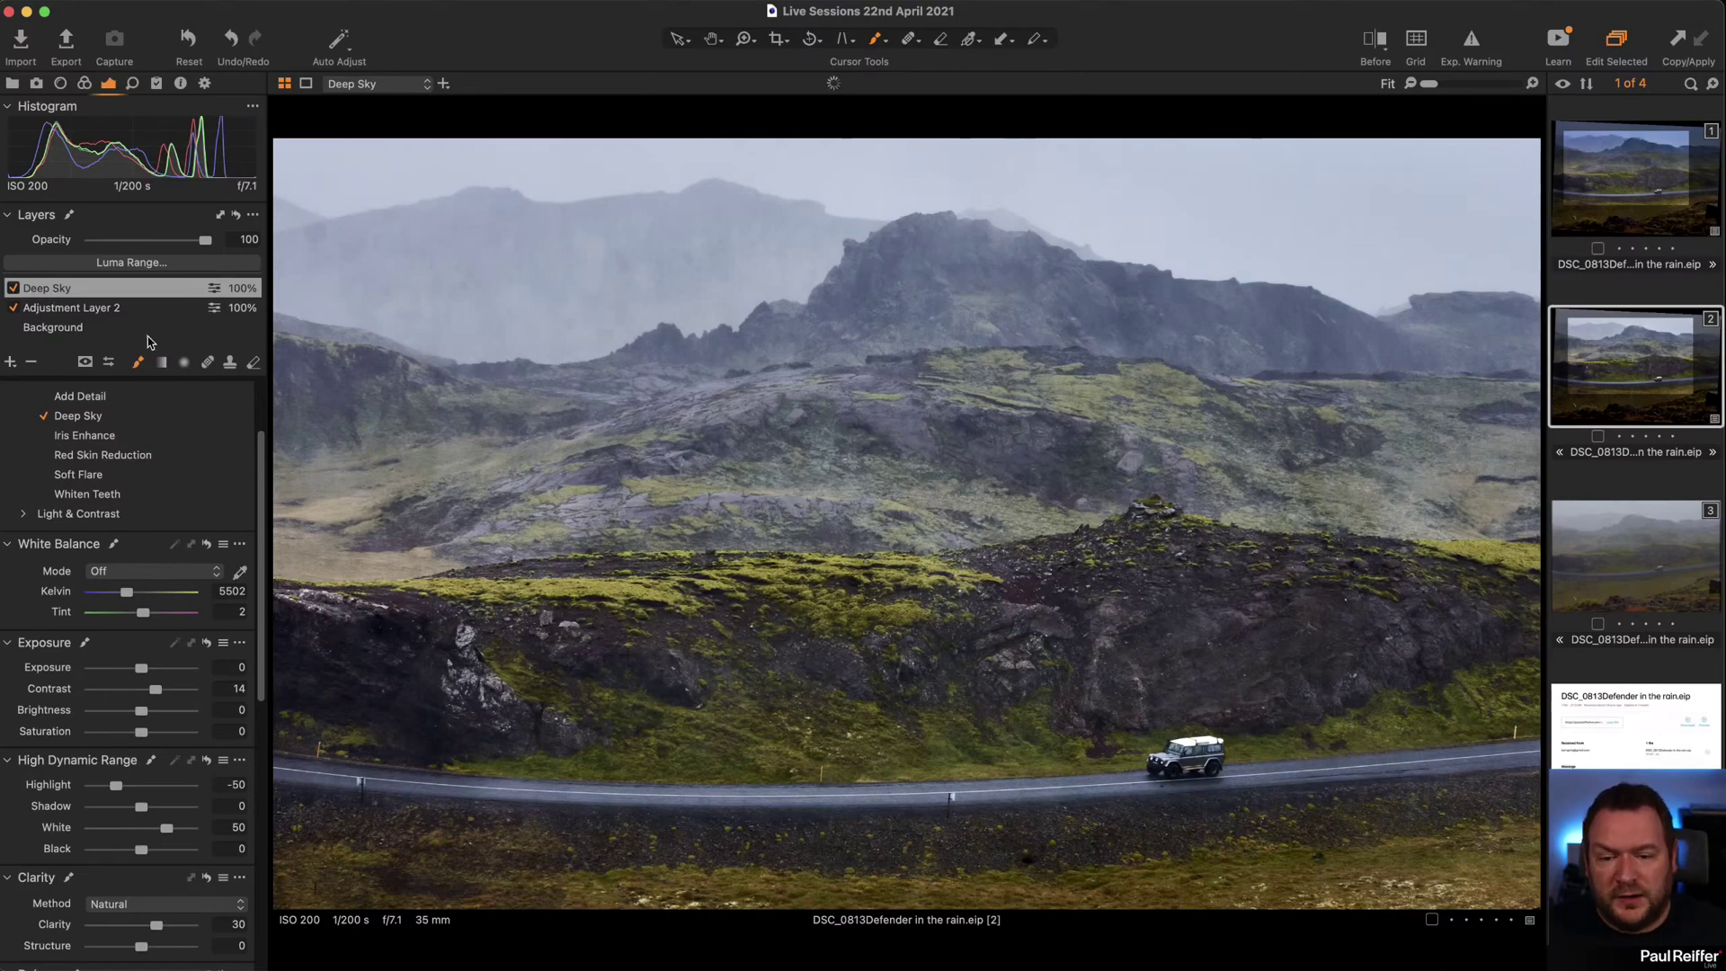
key(m)
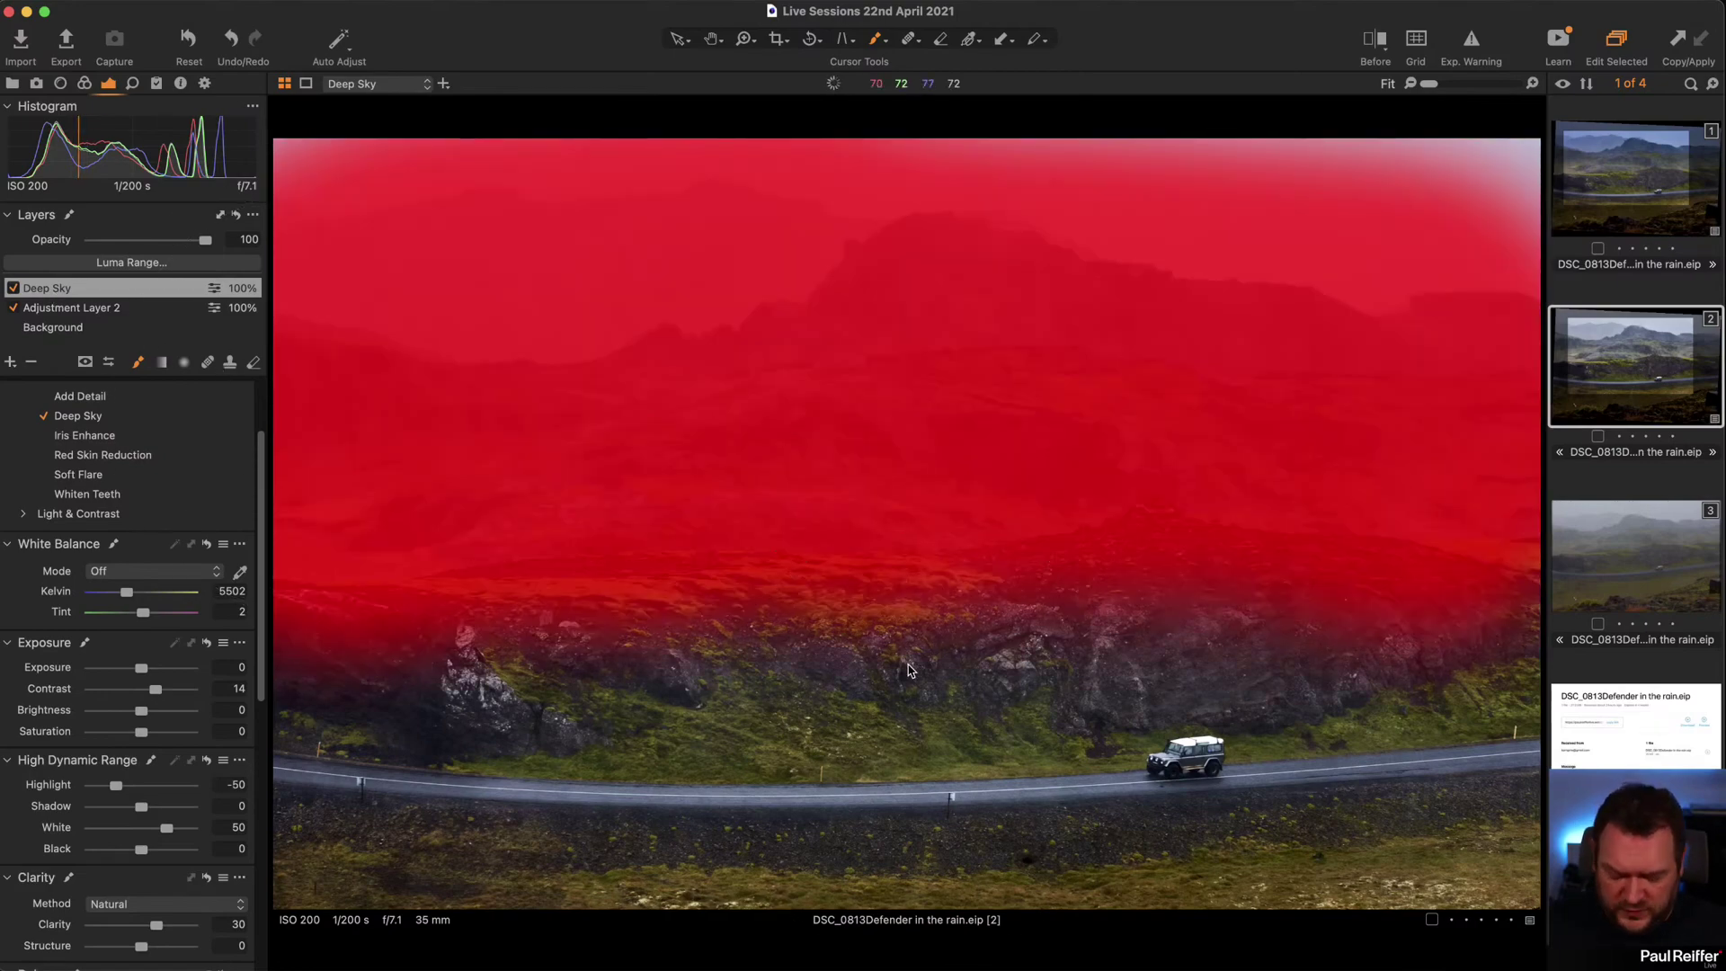
key(e)
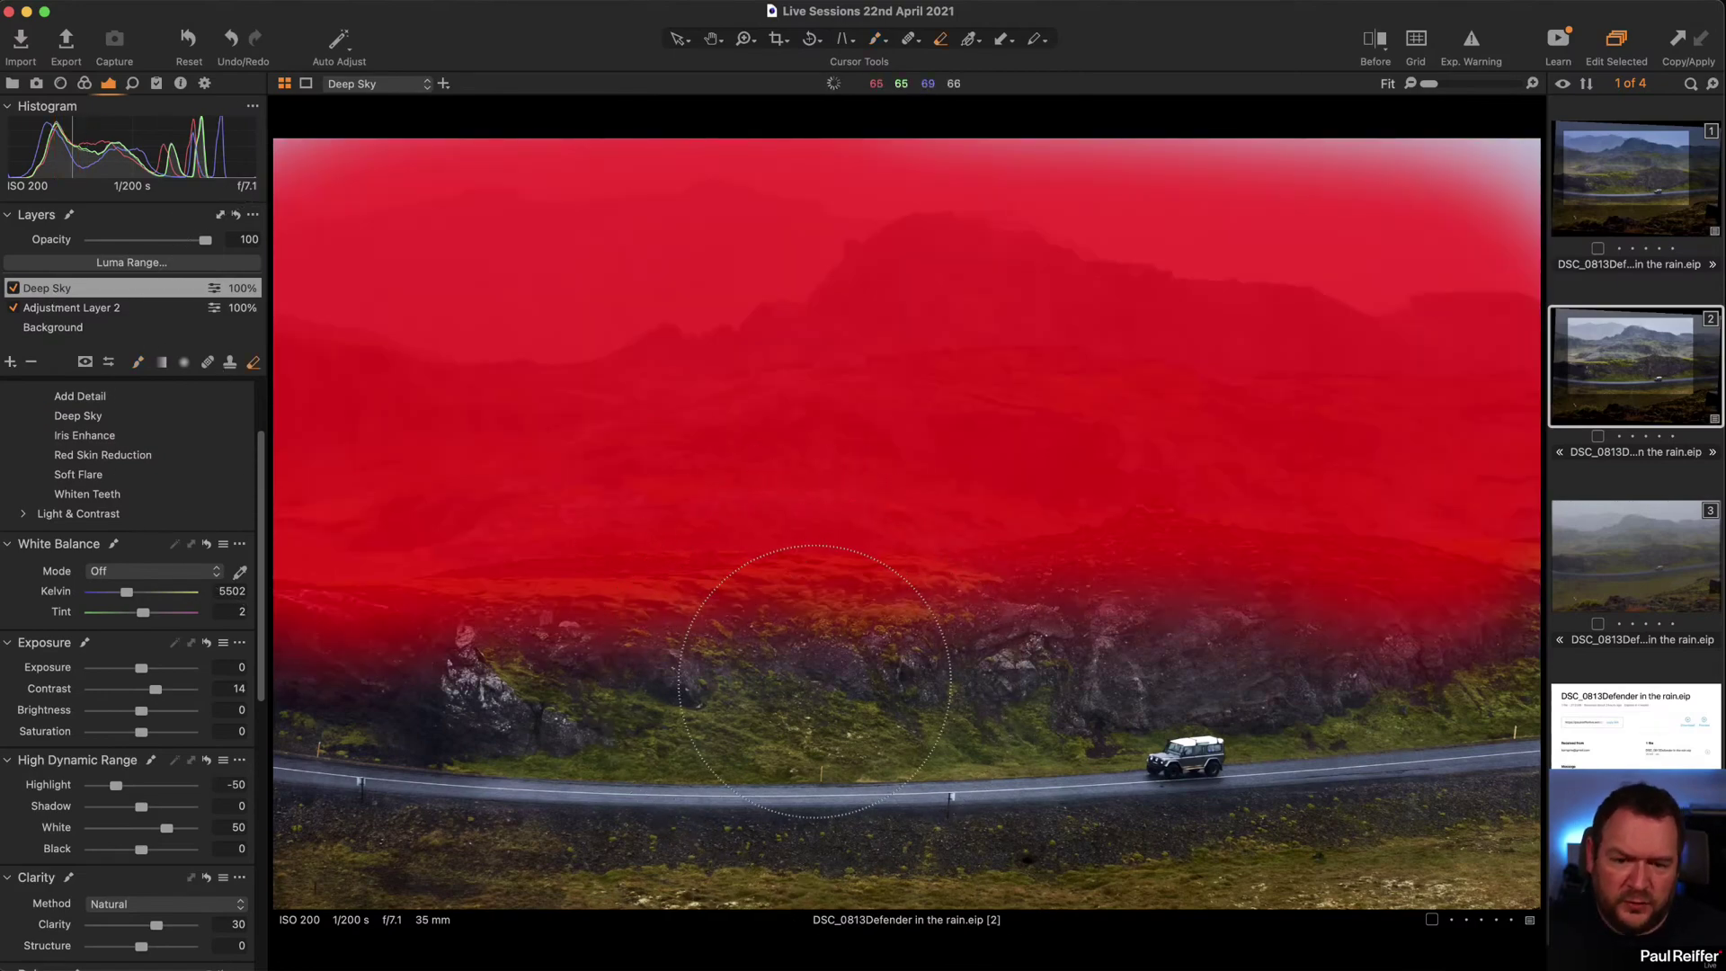
right_click(838, 683)
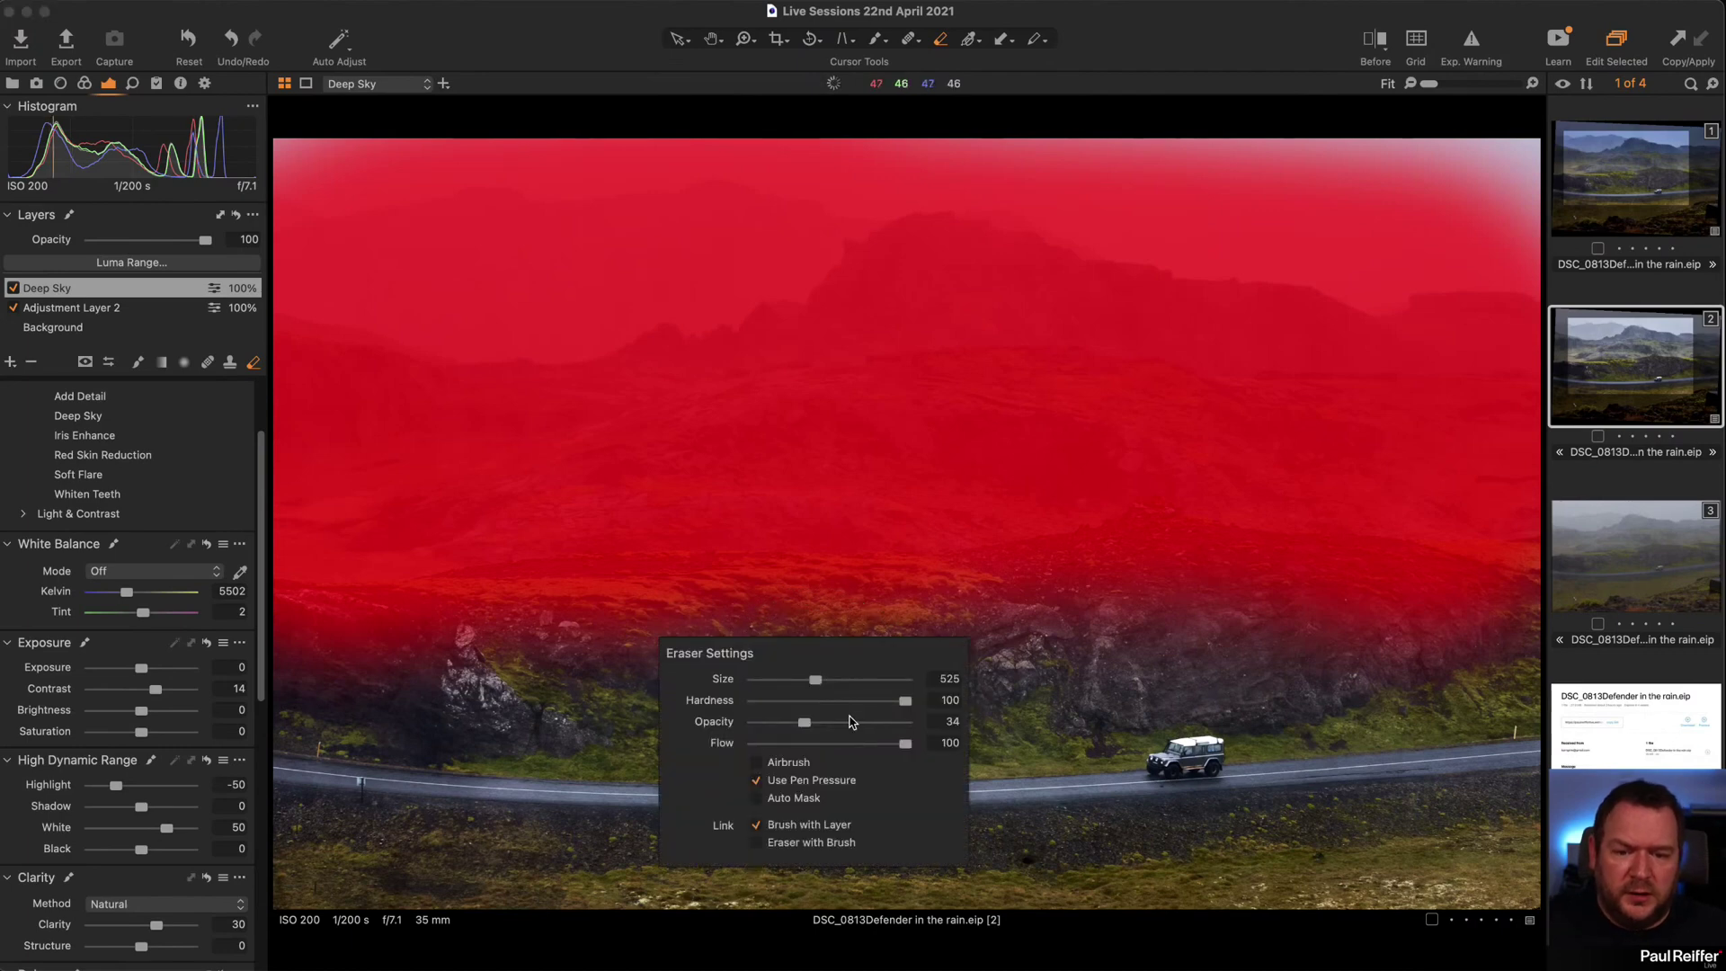
mouse_move(852, 721)
mouse_down()
mouse_move(910, 721)
mouse_move(754, 701)
mouse_move(799, 680)
mouse_up()
click(783, 722)
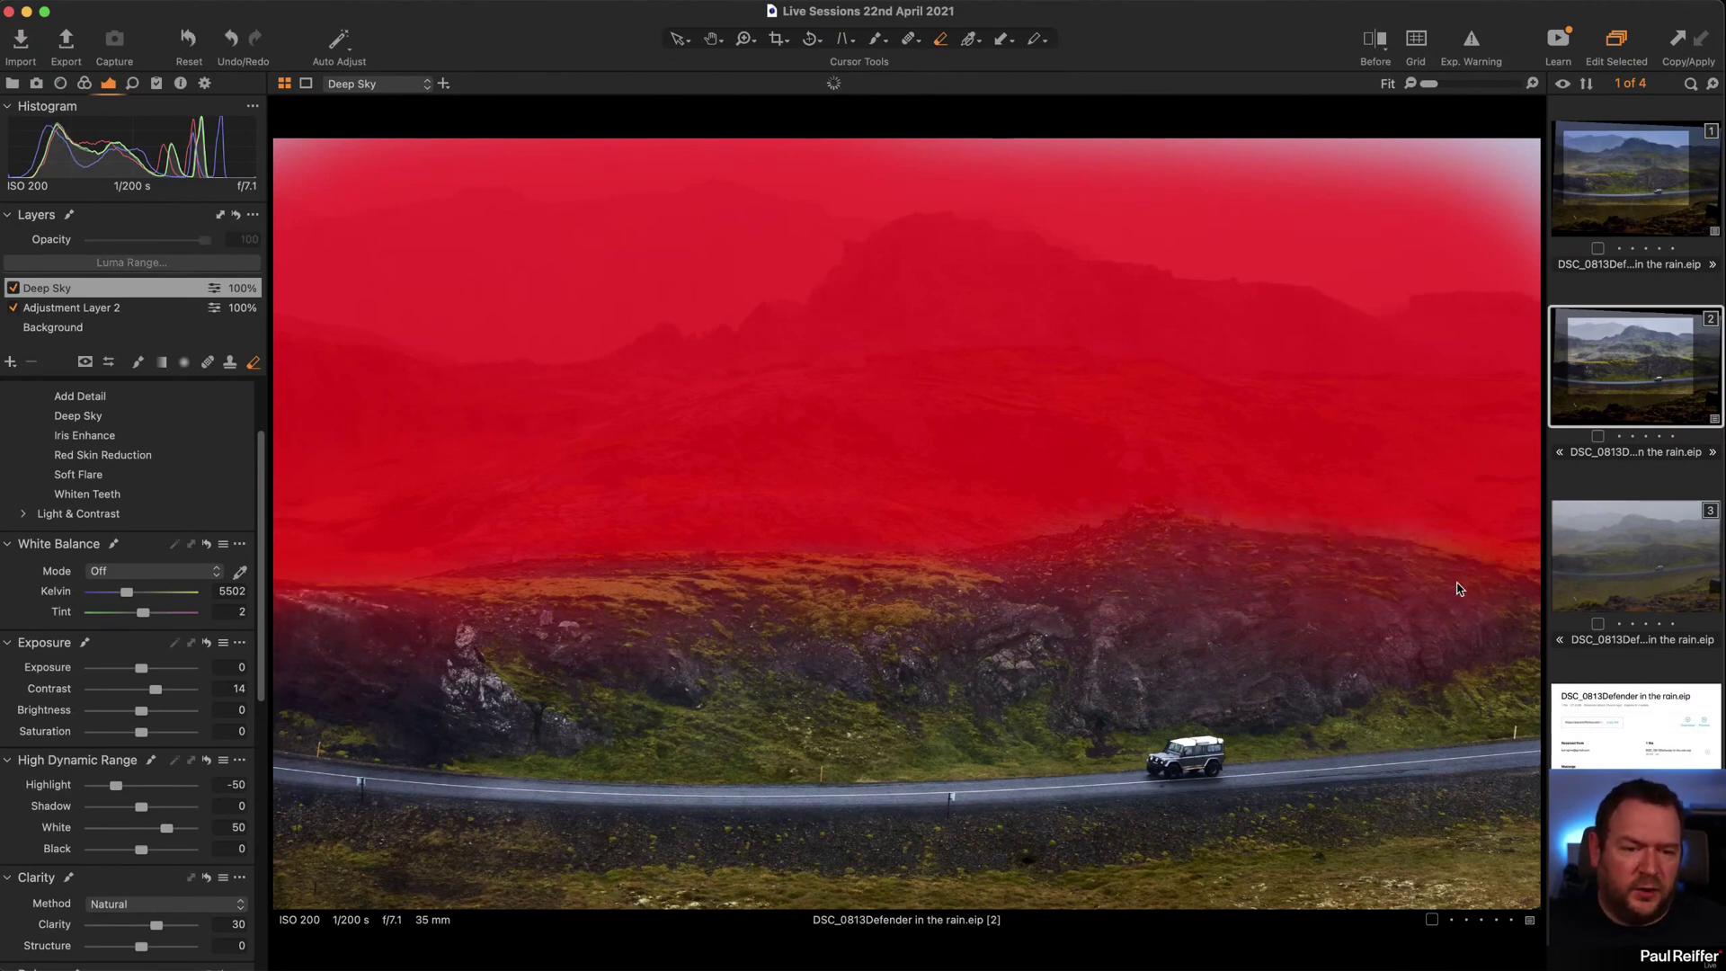
key(m)
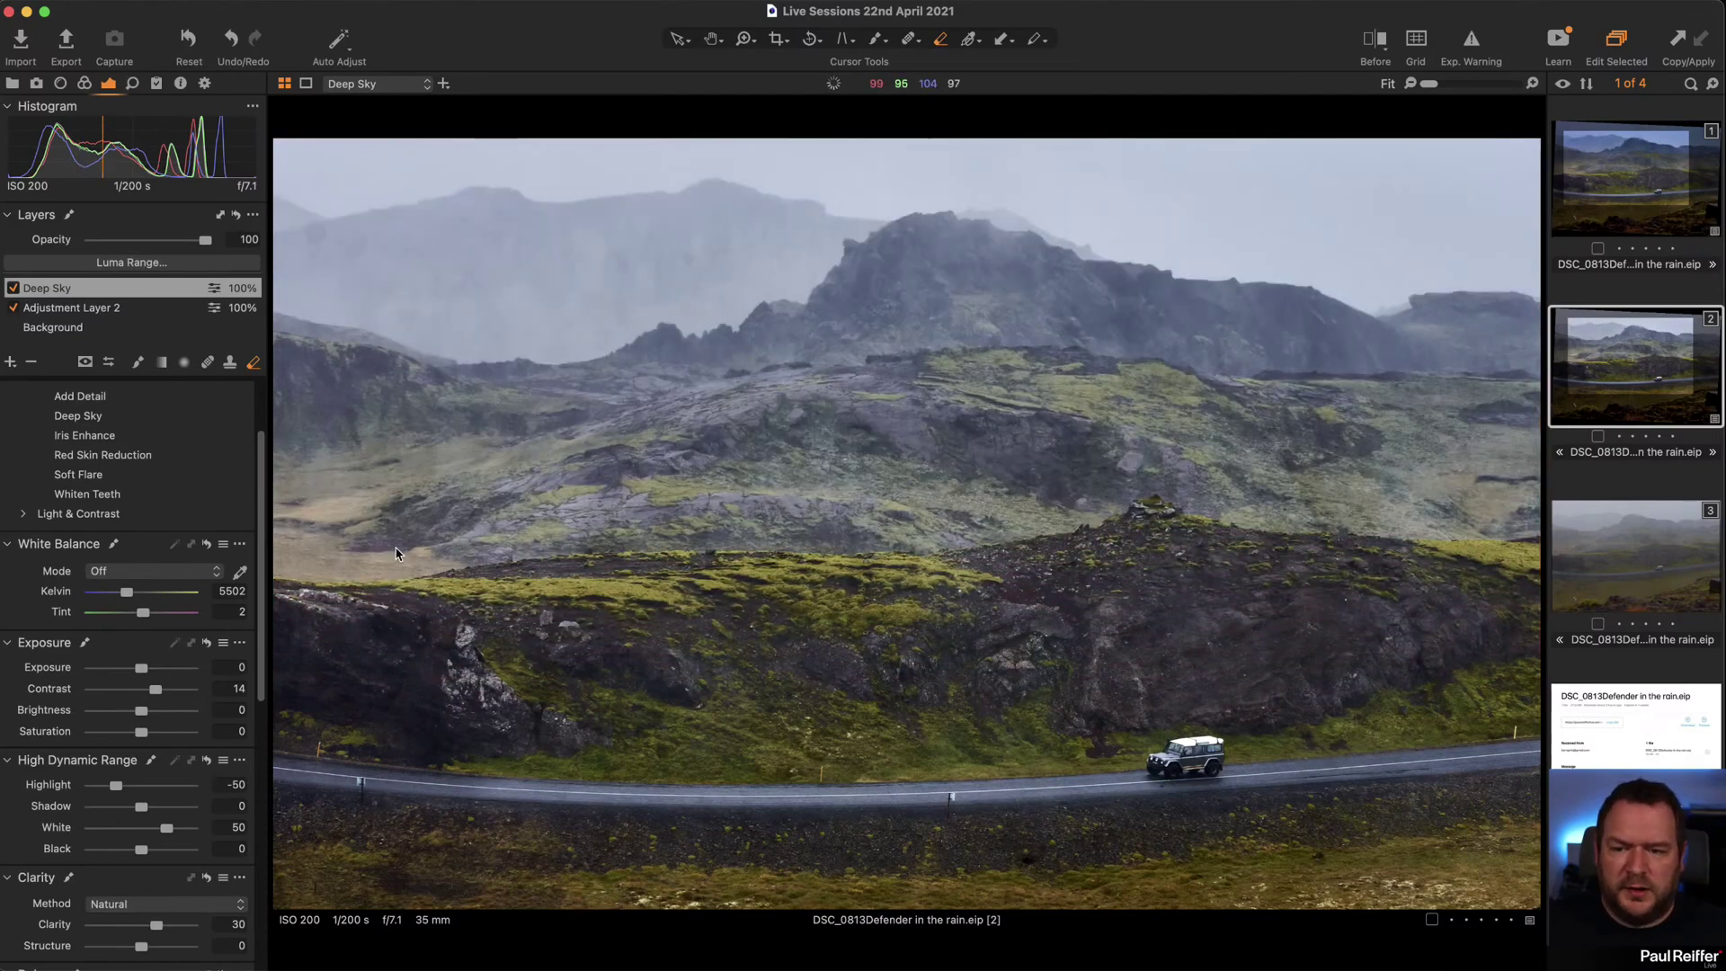
Check the Deep Sky layer's effect and set its Highlight to -74.
click(13, 290)
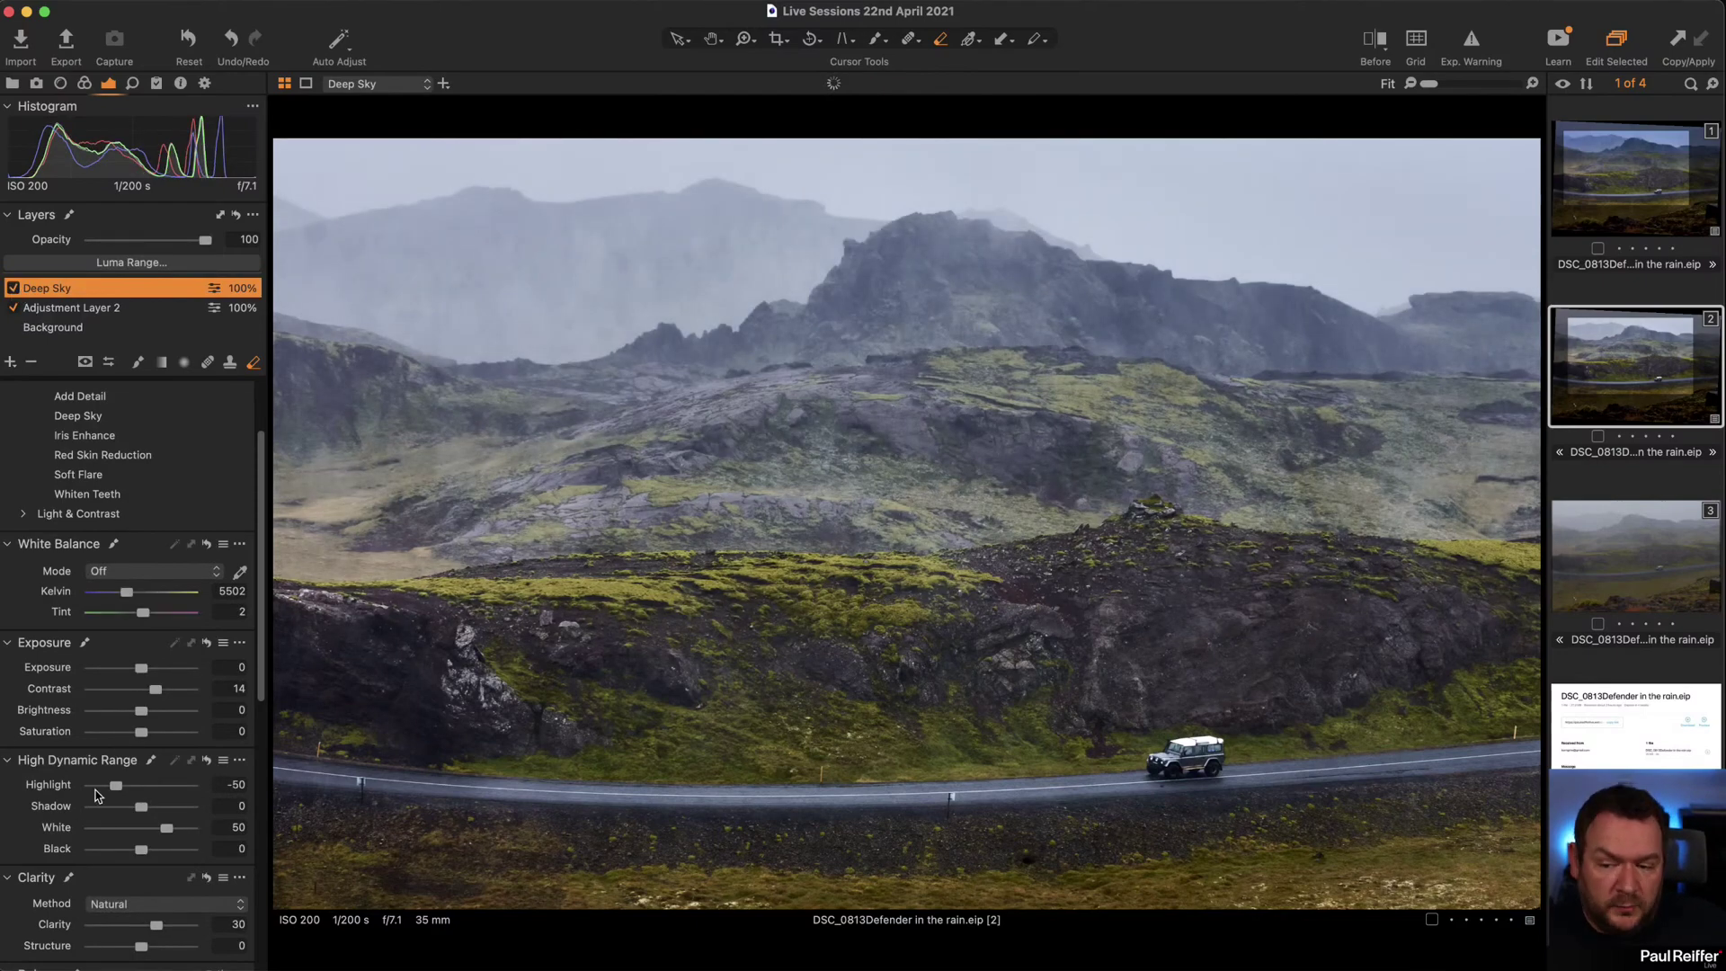
drag(115, 787, 103, 789)
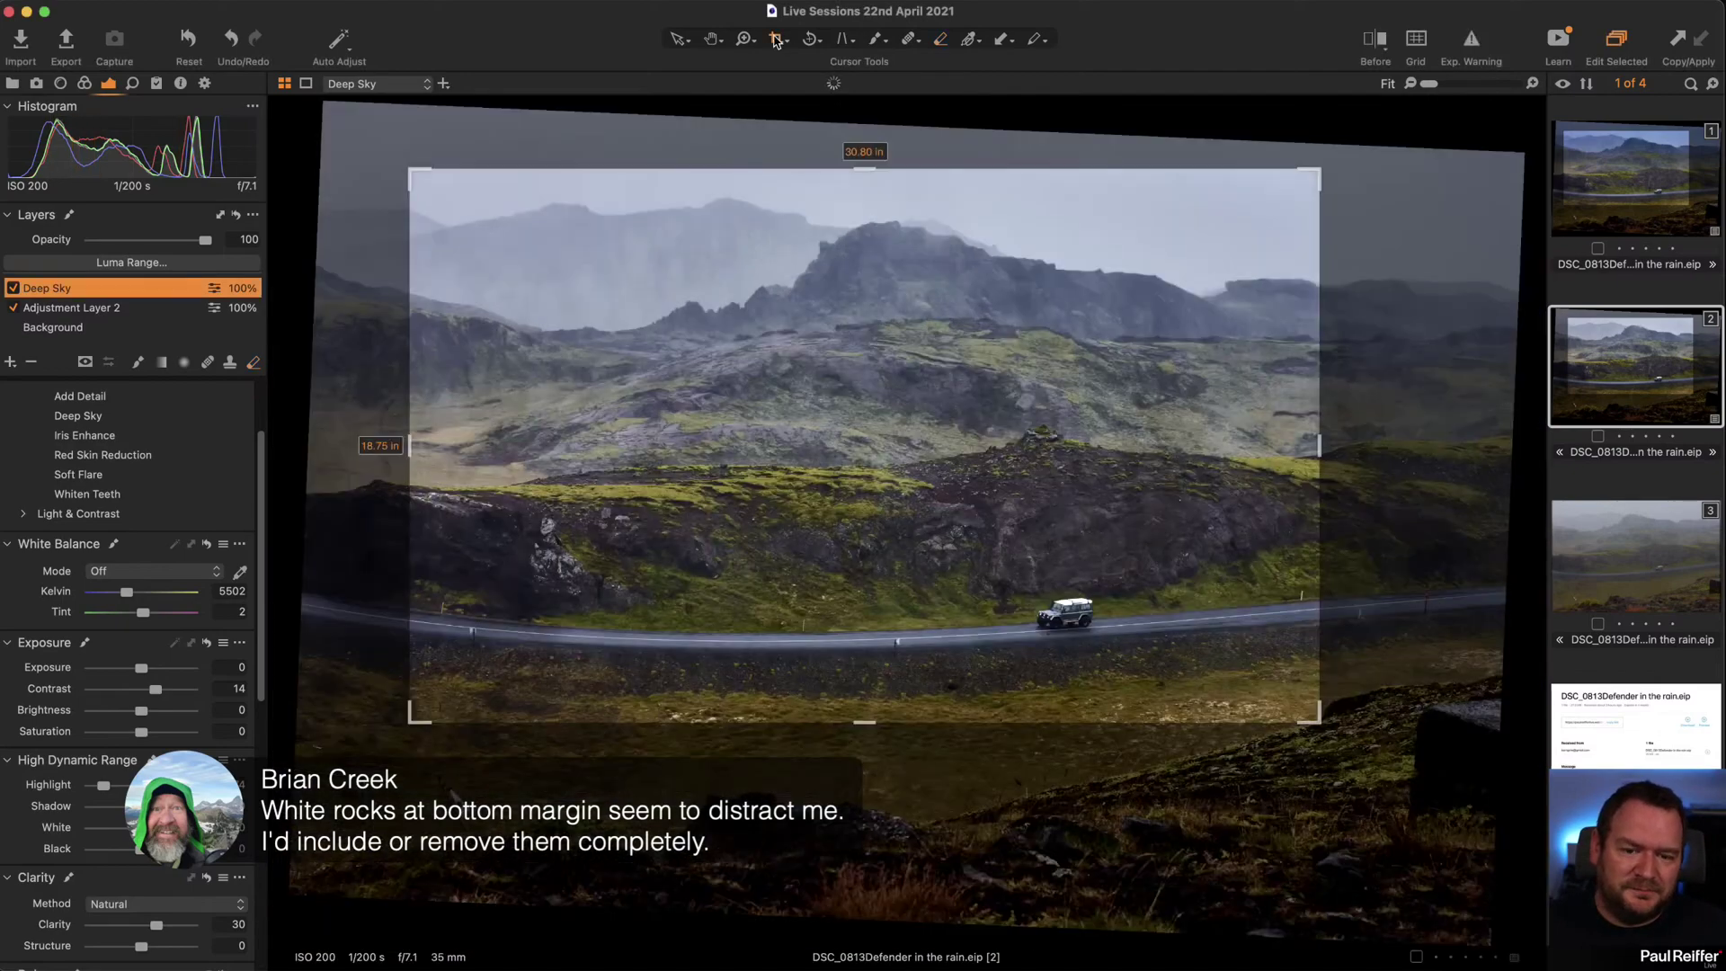
Check the second variant's crop against the uncropped third variant, and clone the second variant.
click(775, 39)
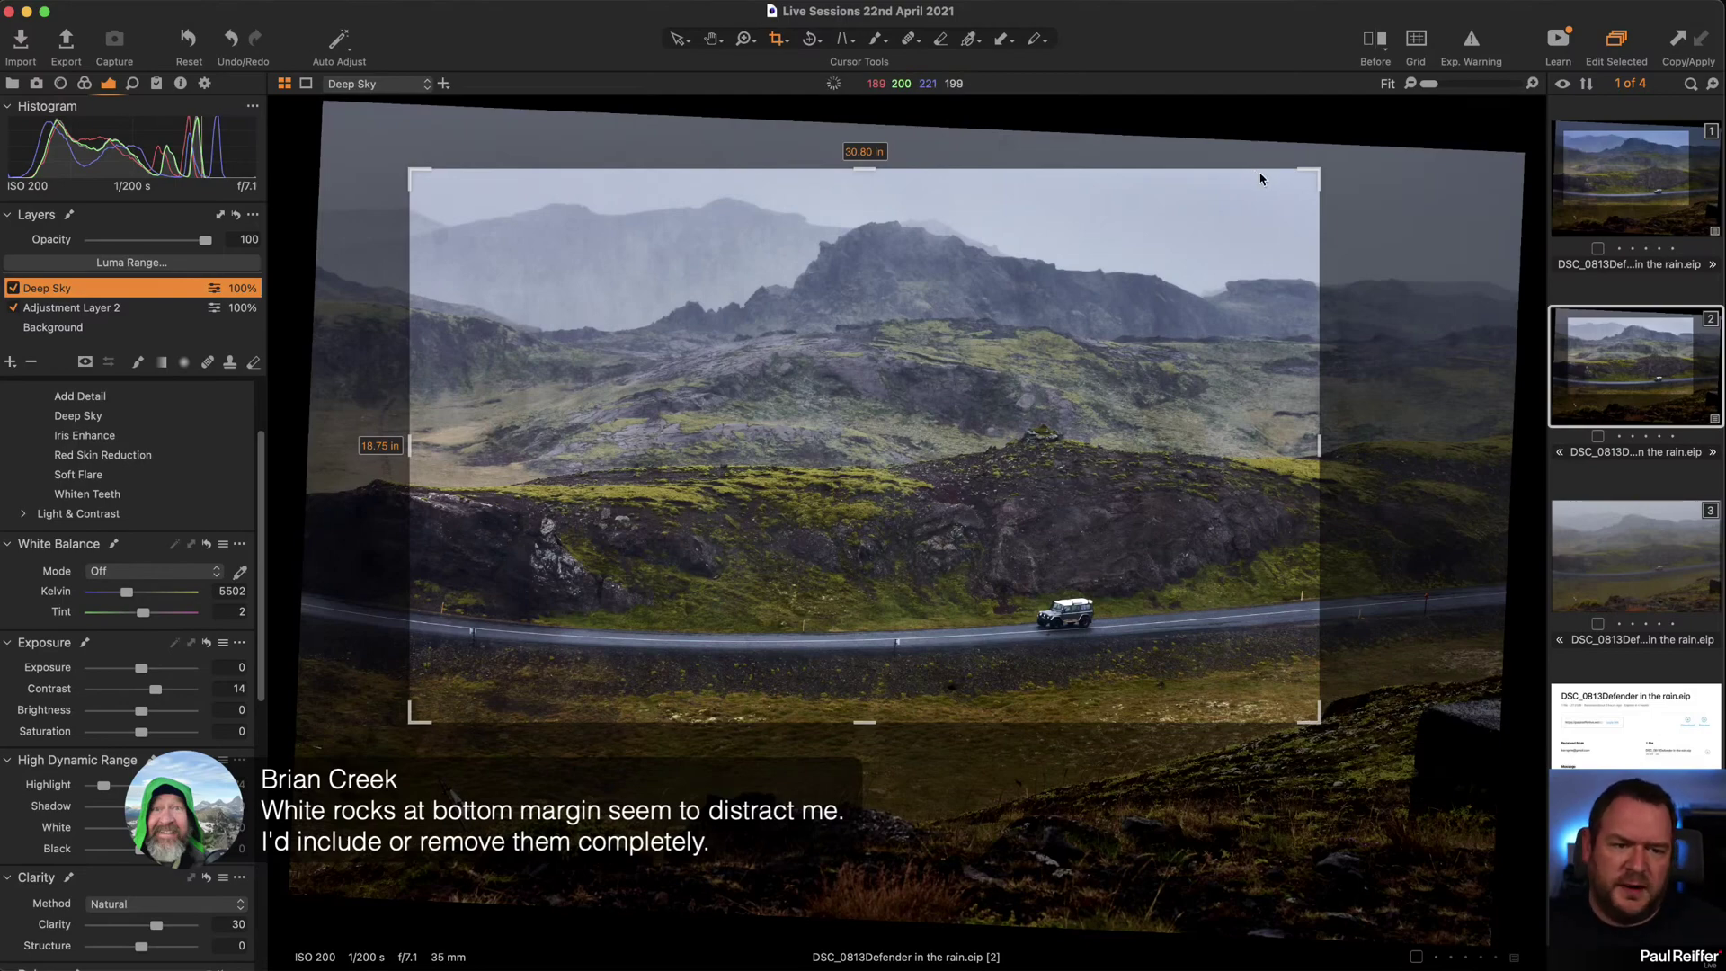
click(1666, 571)
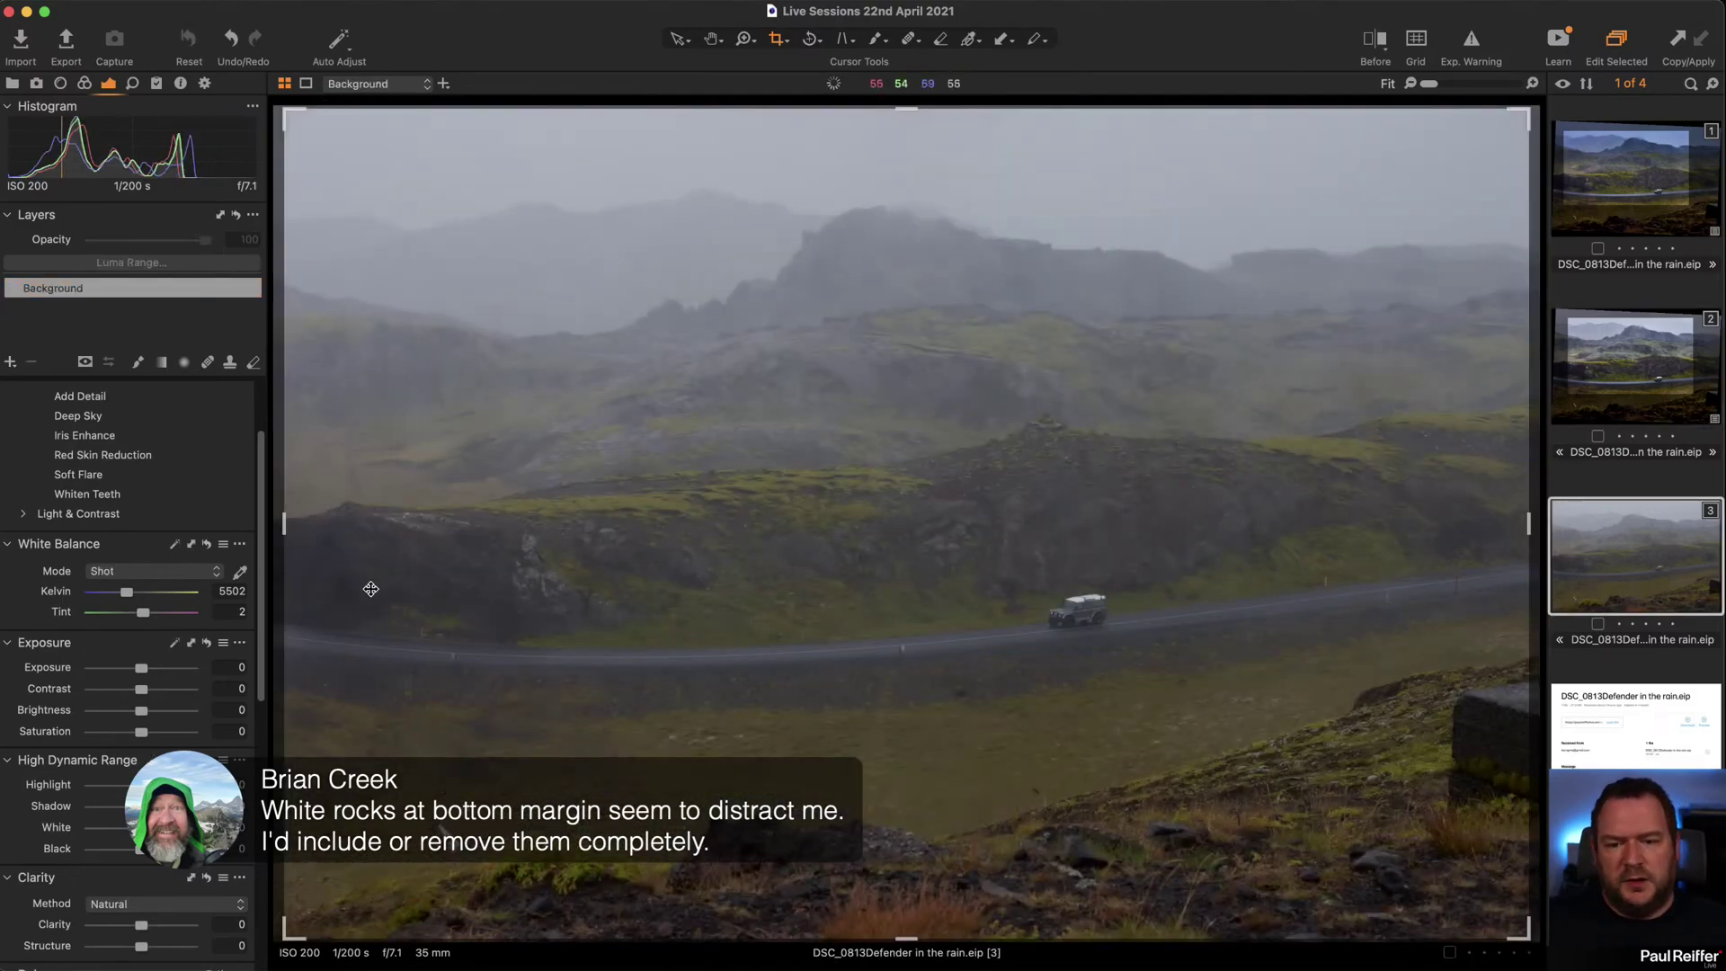
click(1629, 369)
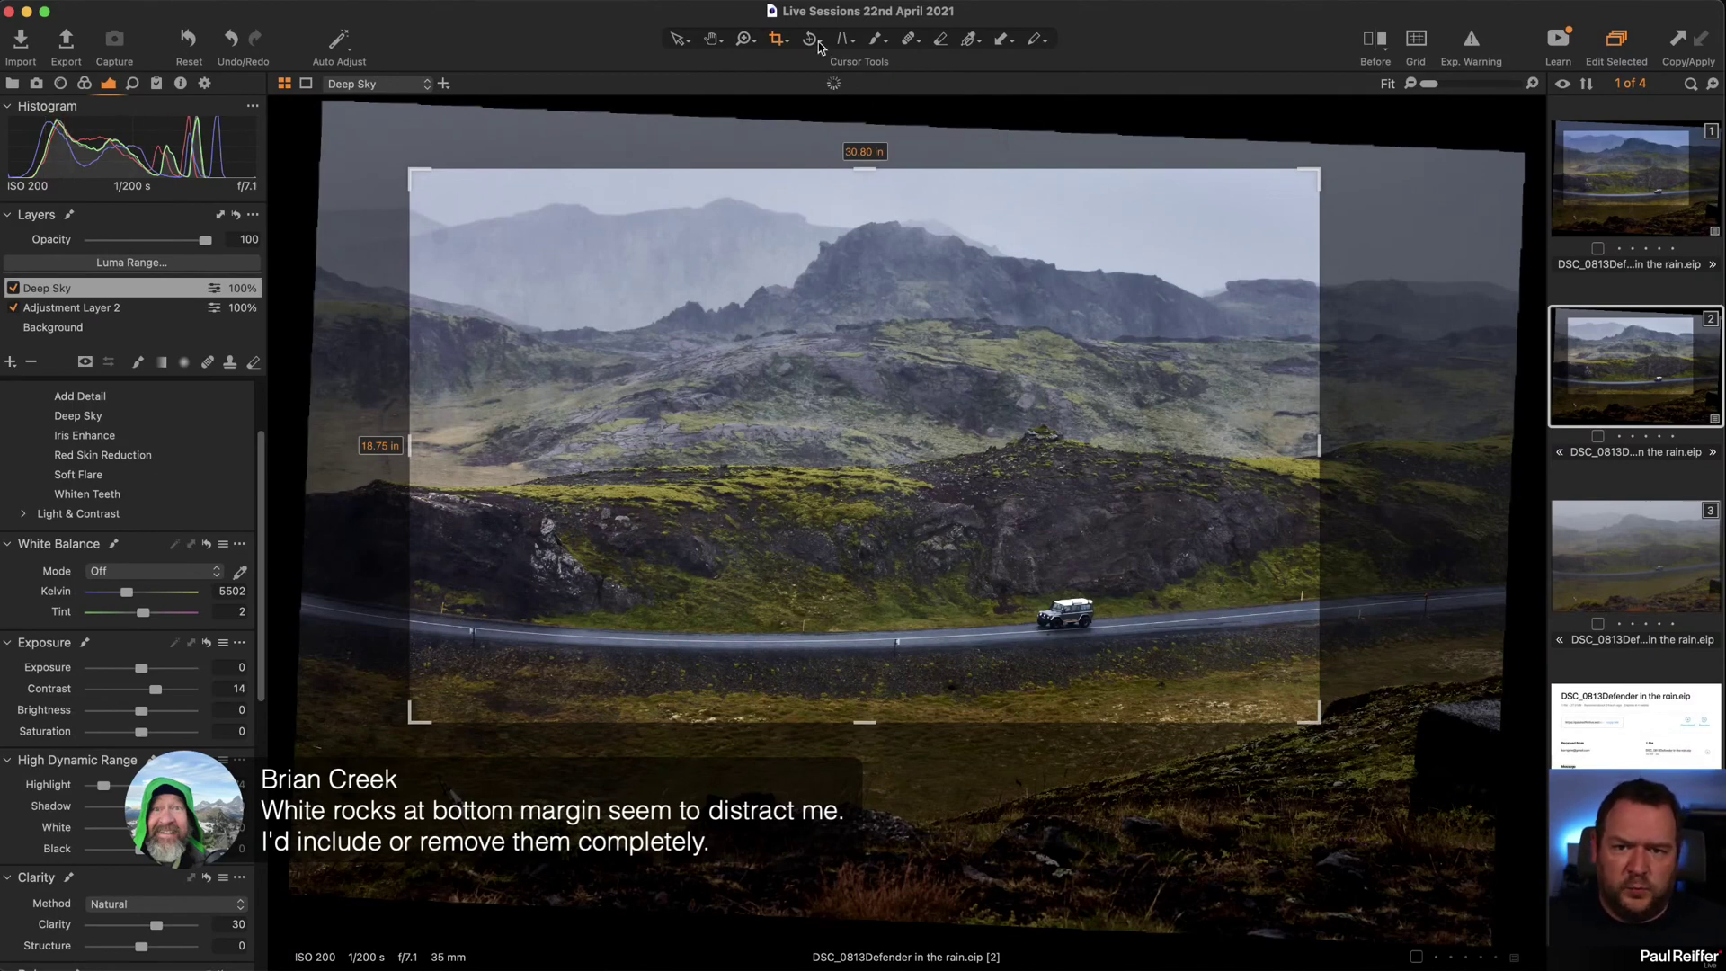
right_click(1636, 358)
click(1672, 431)
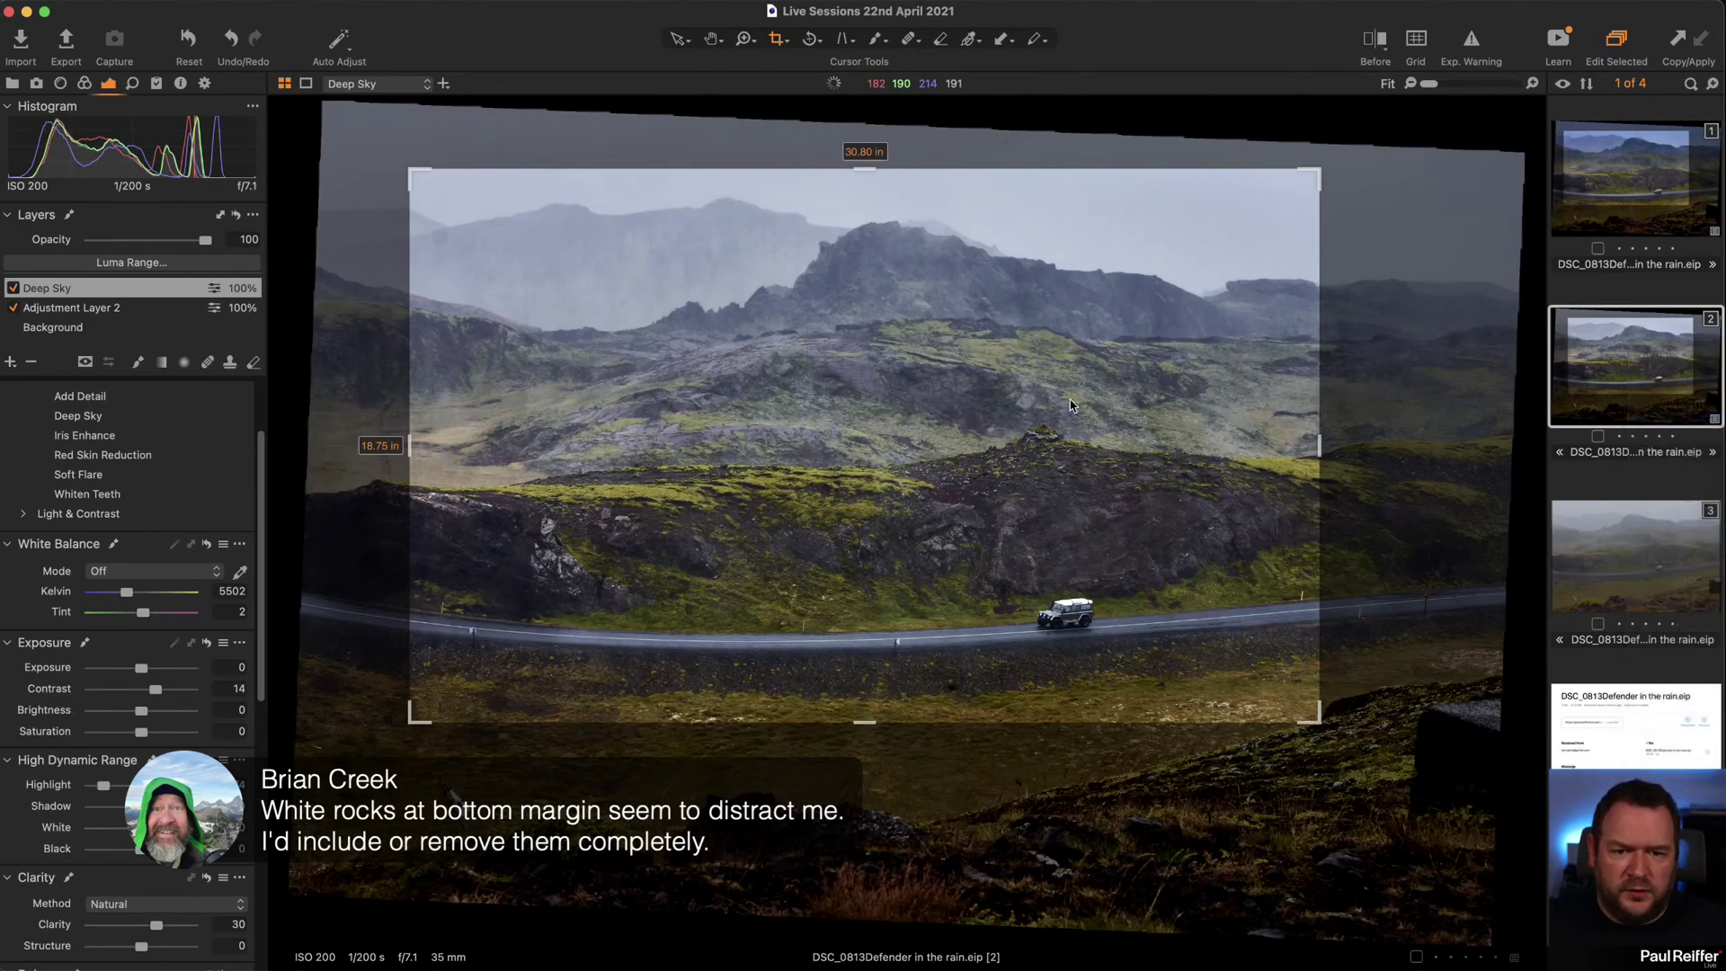
Apply a horizontal keystone correction to the cloned variant, with the lower guide tilted upward to follow the foreground slope.
click(843, 41)
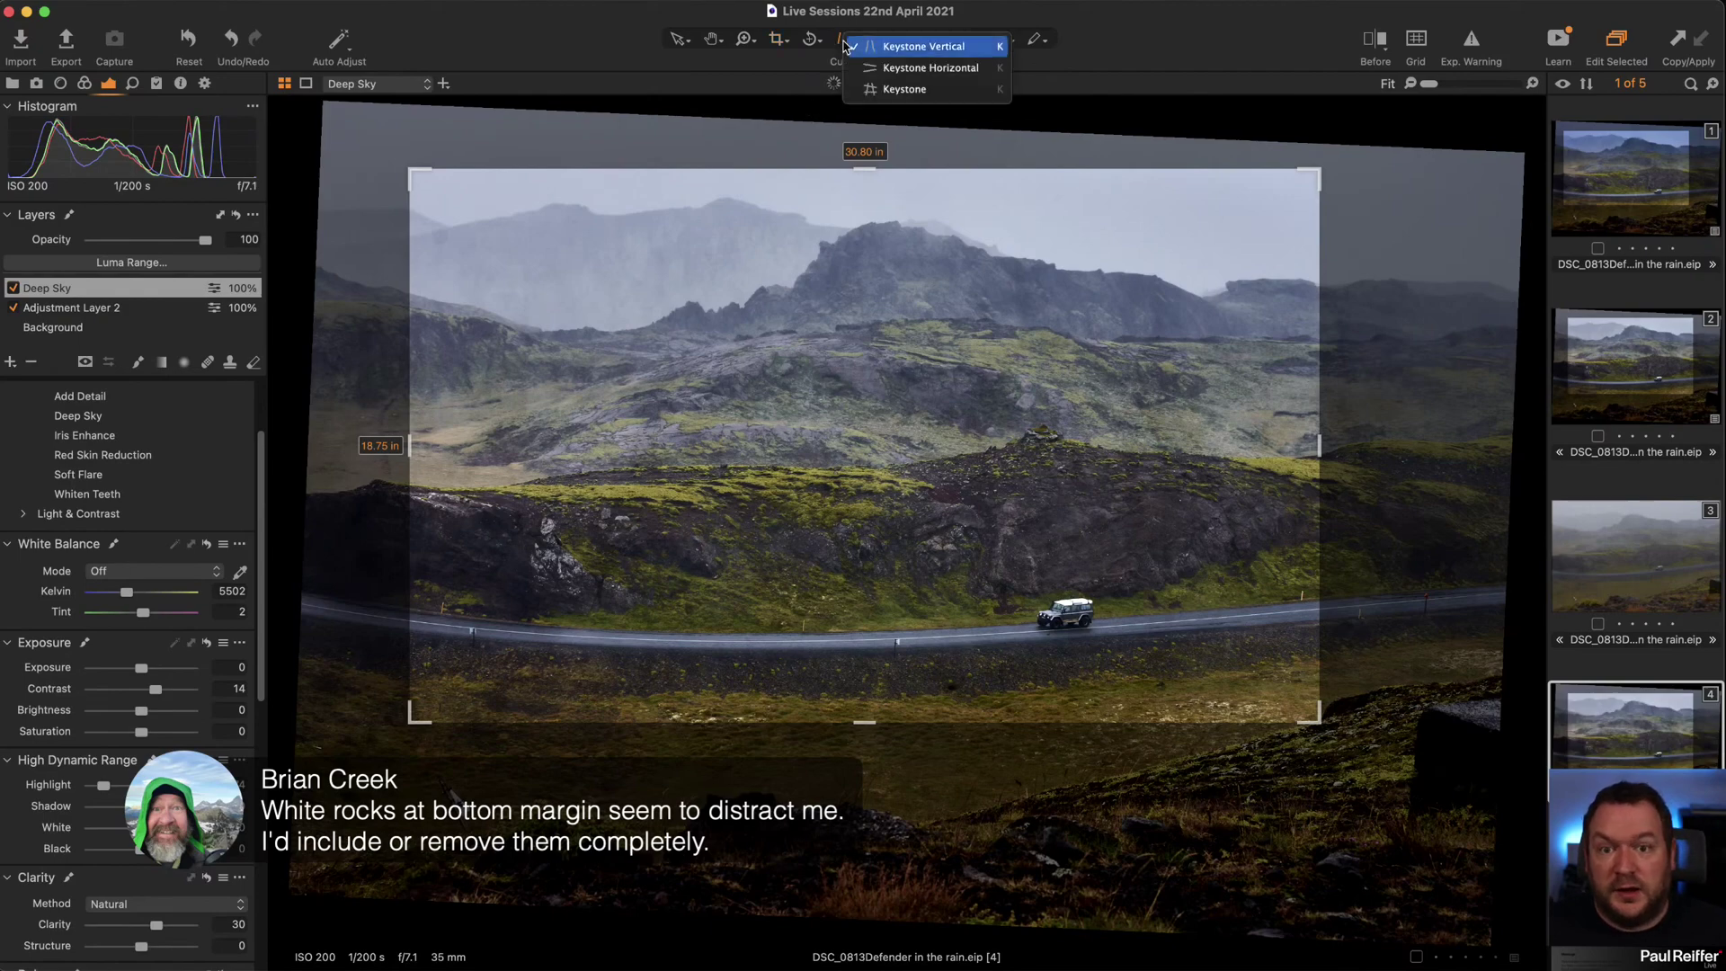
click(884, 68)
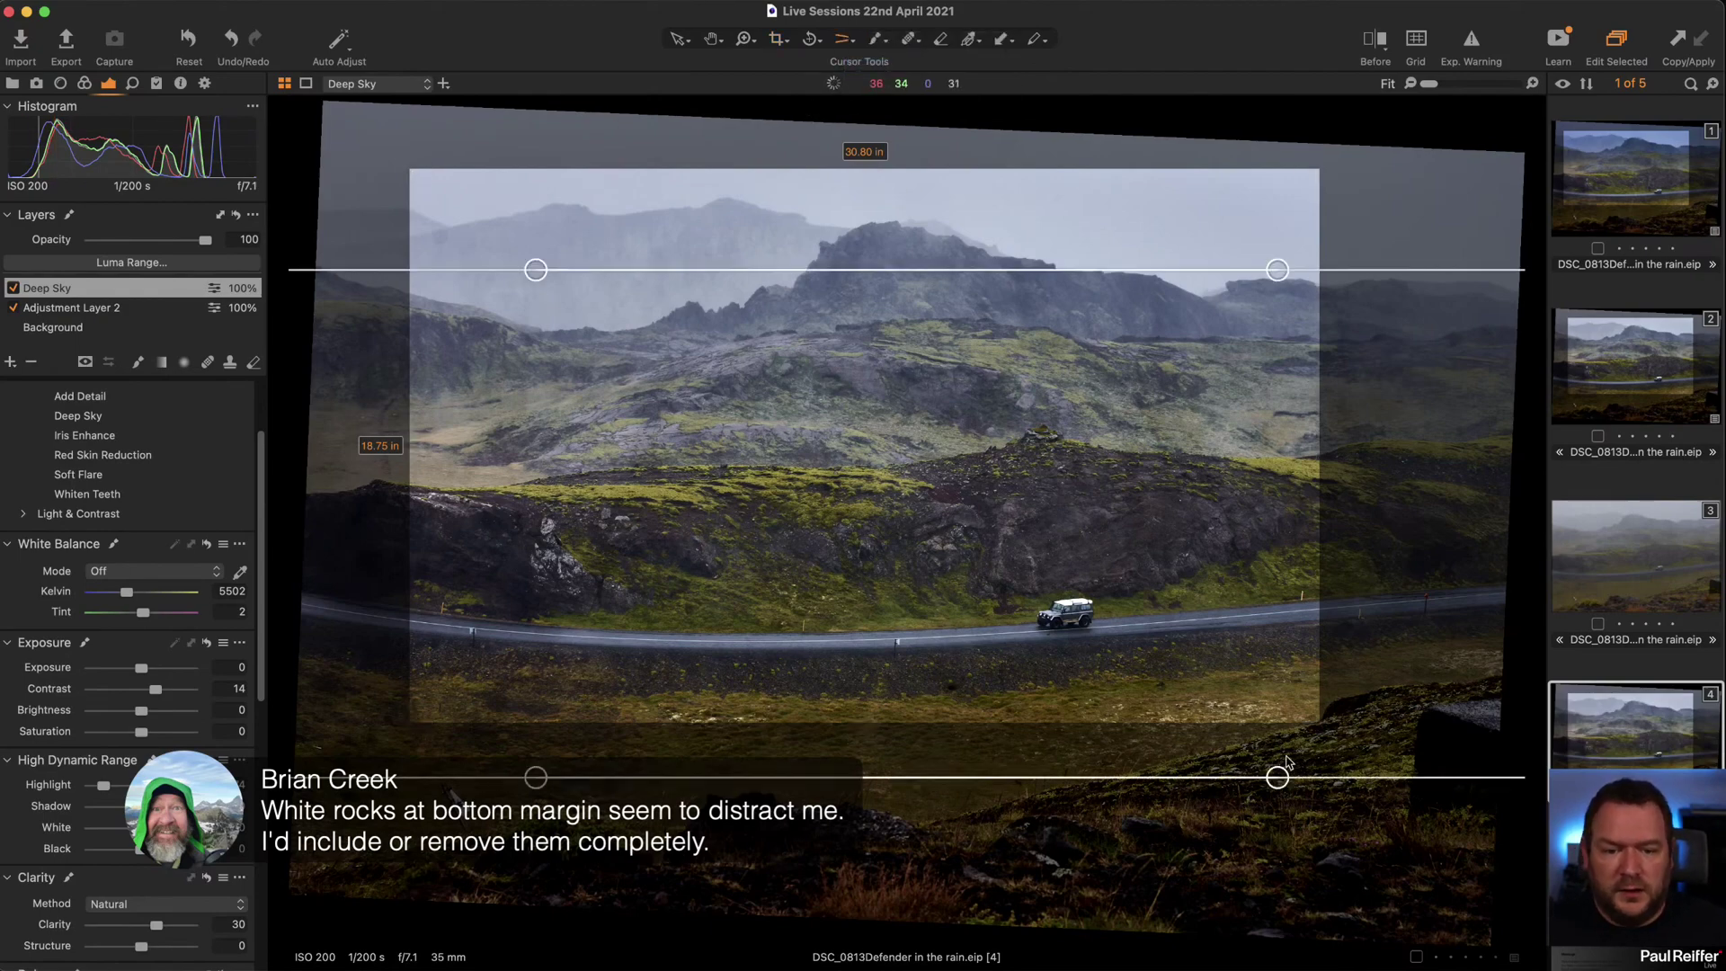
drag(1277, 775, 1271, 747)
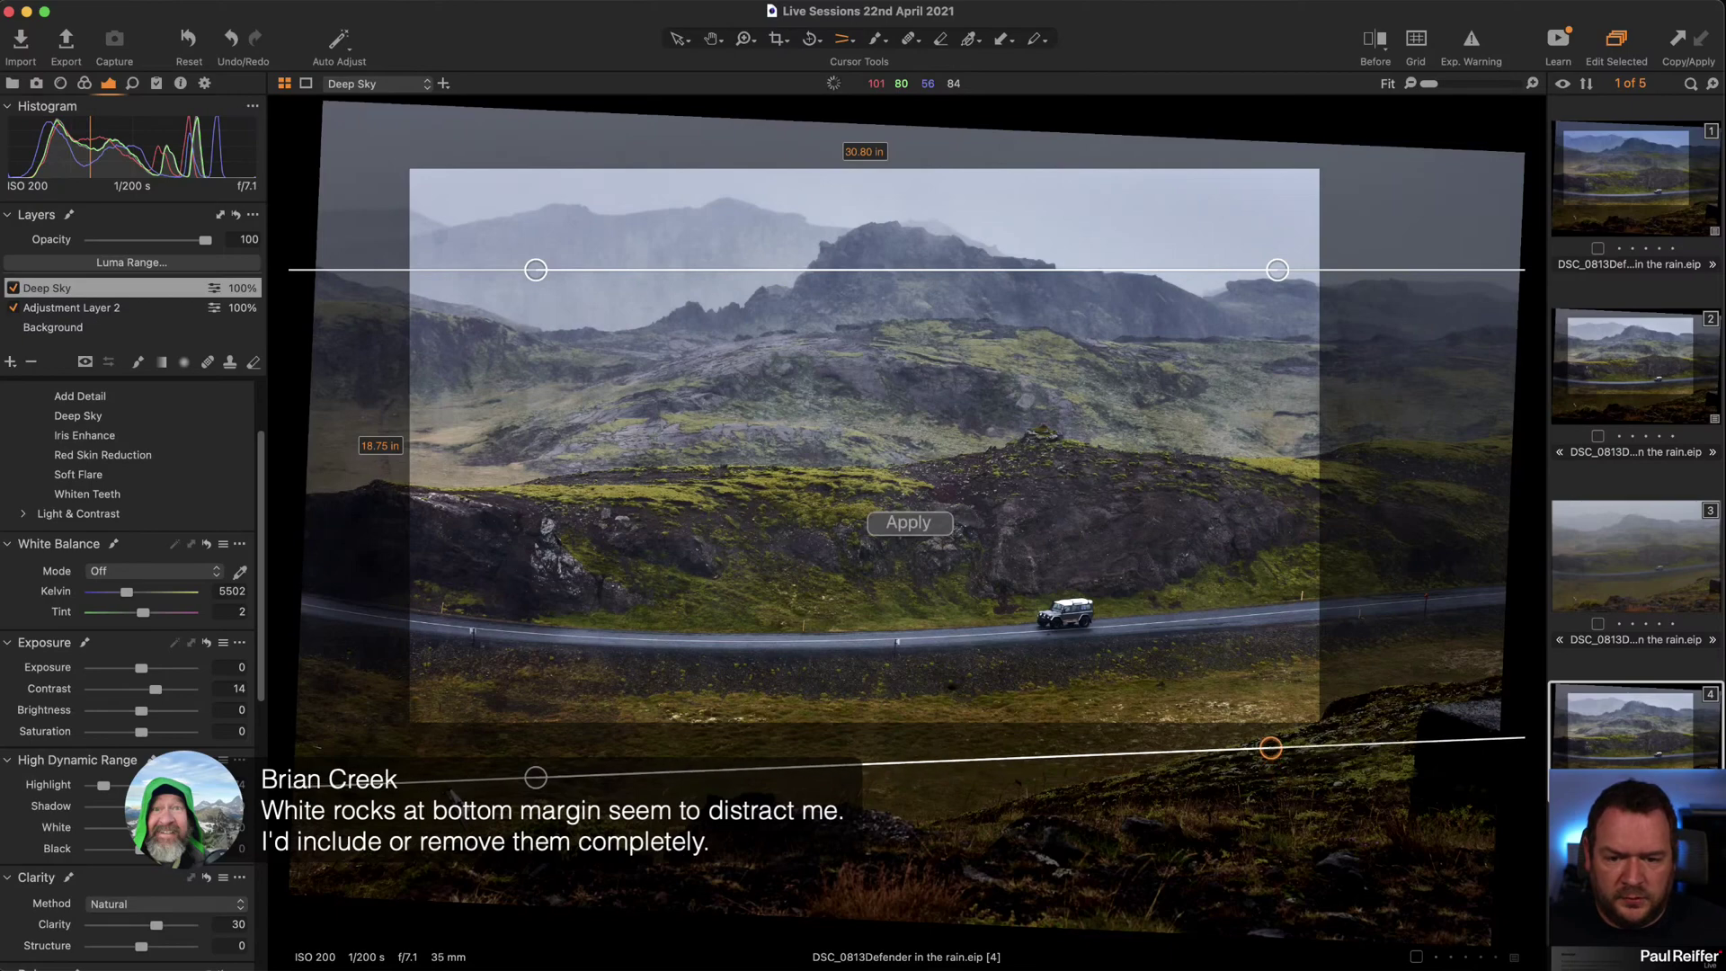
click(908, 524)
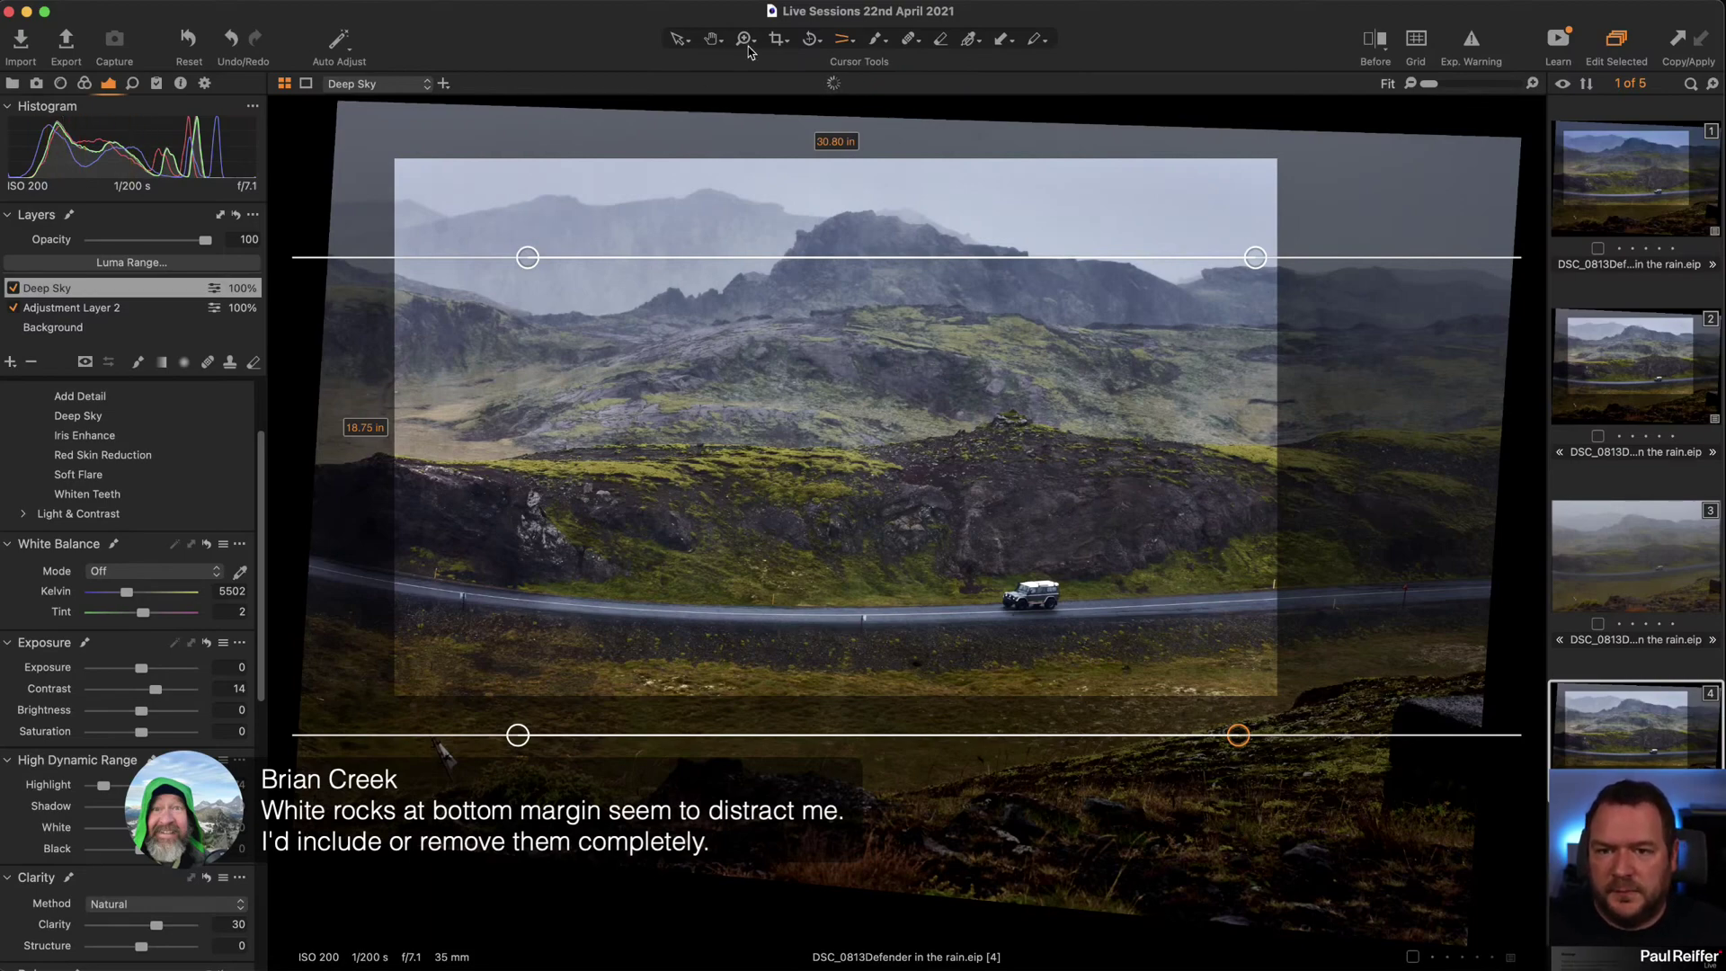
Recrop the cloned variant to about 32.05 × 19.92 in, shifting the frame up and to the left.
click(779, 41)
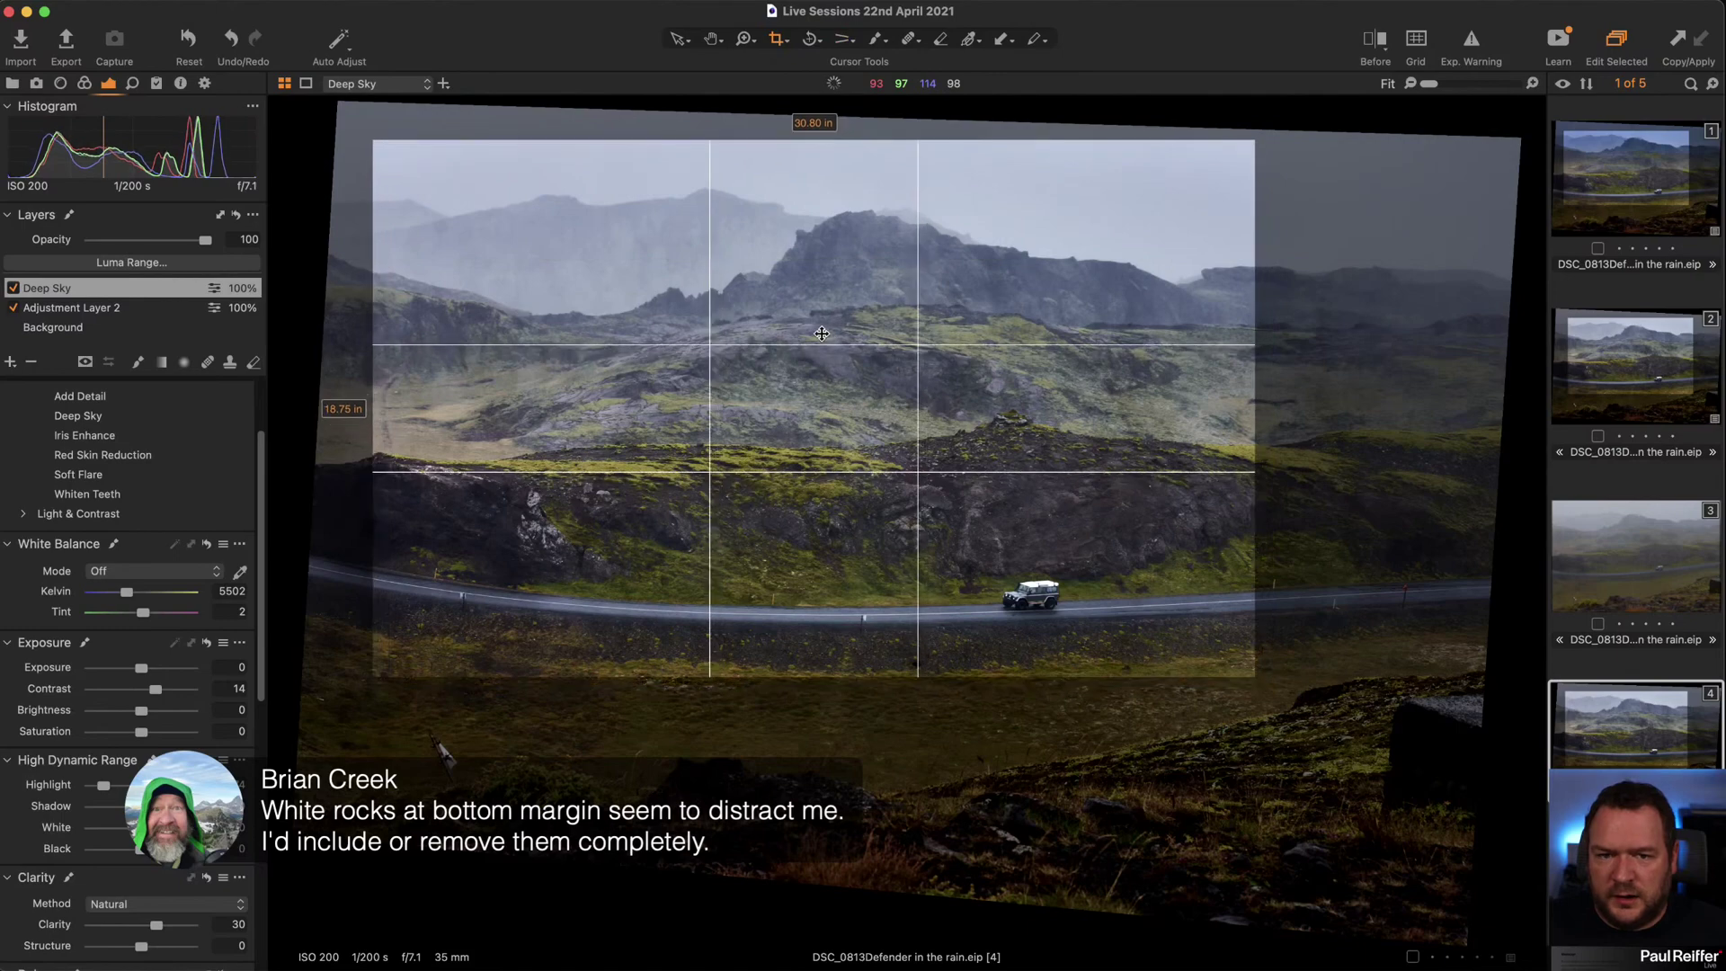
drag(1255, 676, 1291, 709)
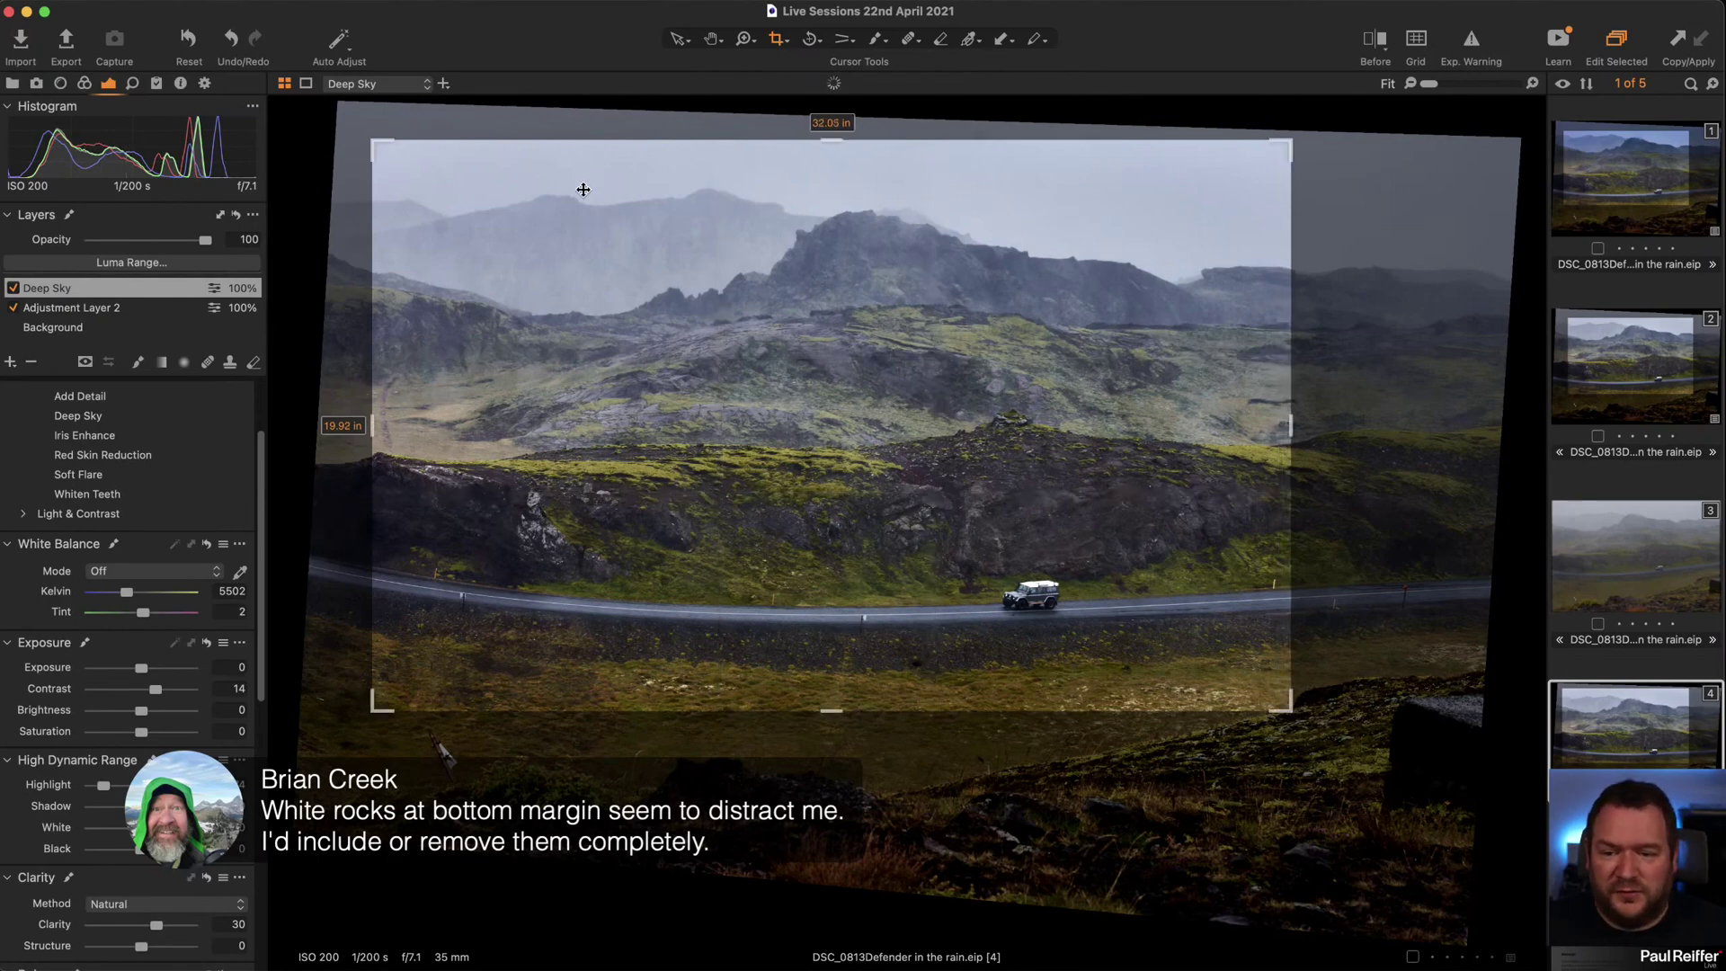
click(679, 40)
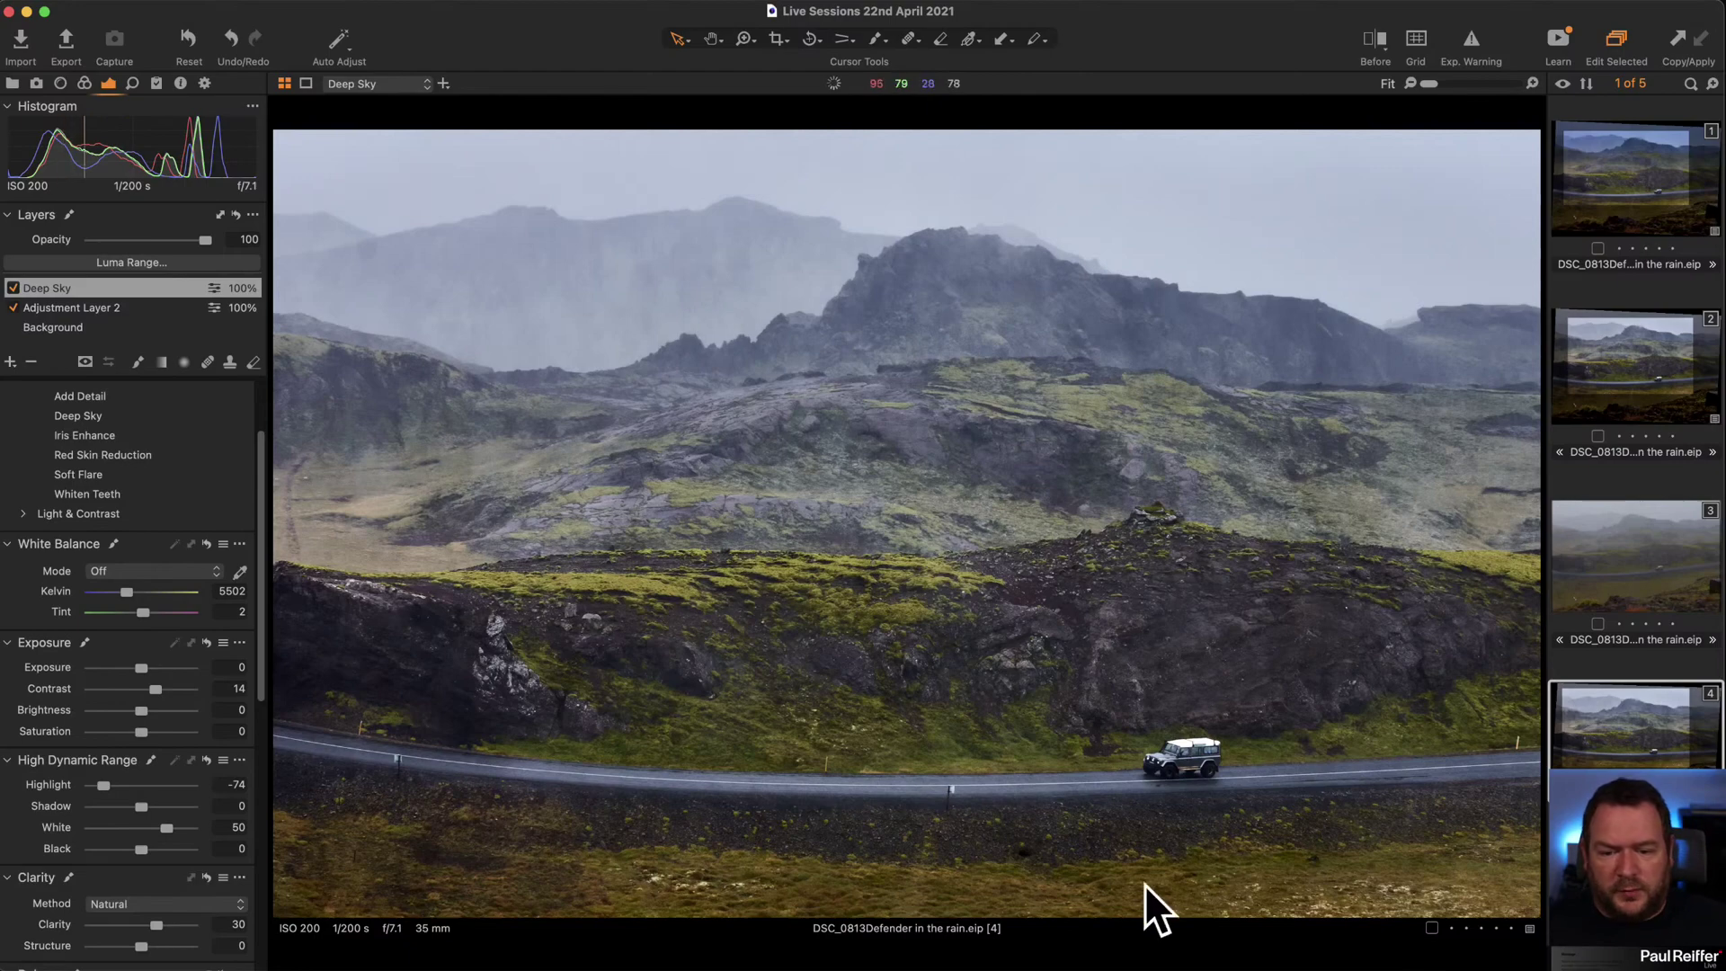
Inspect the white rocks in the grass below the road at 285% zoom, and return to the full view.
key(z)
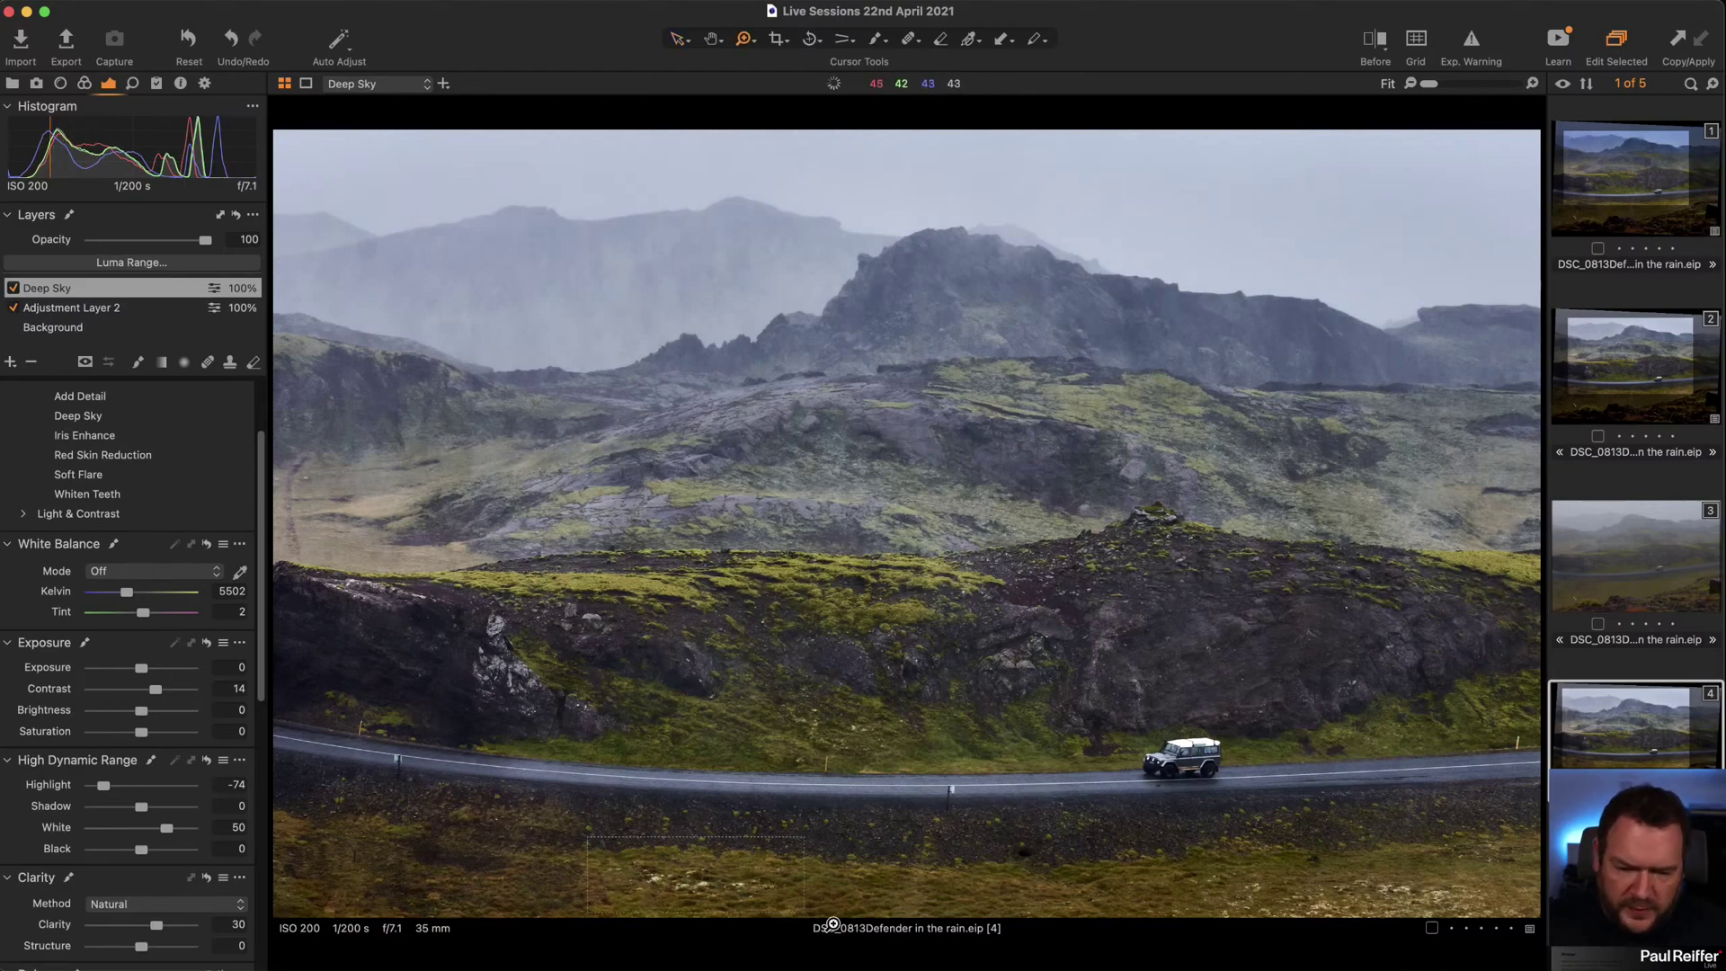
click(700, 859)
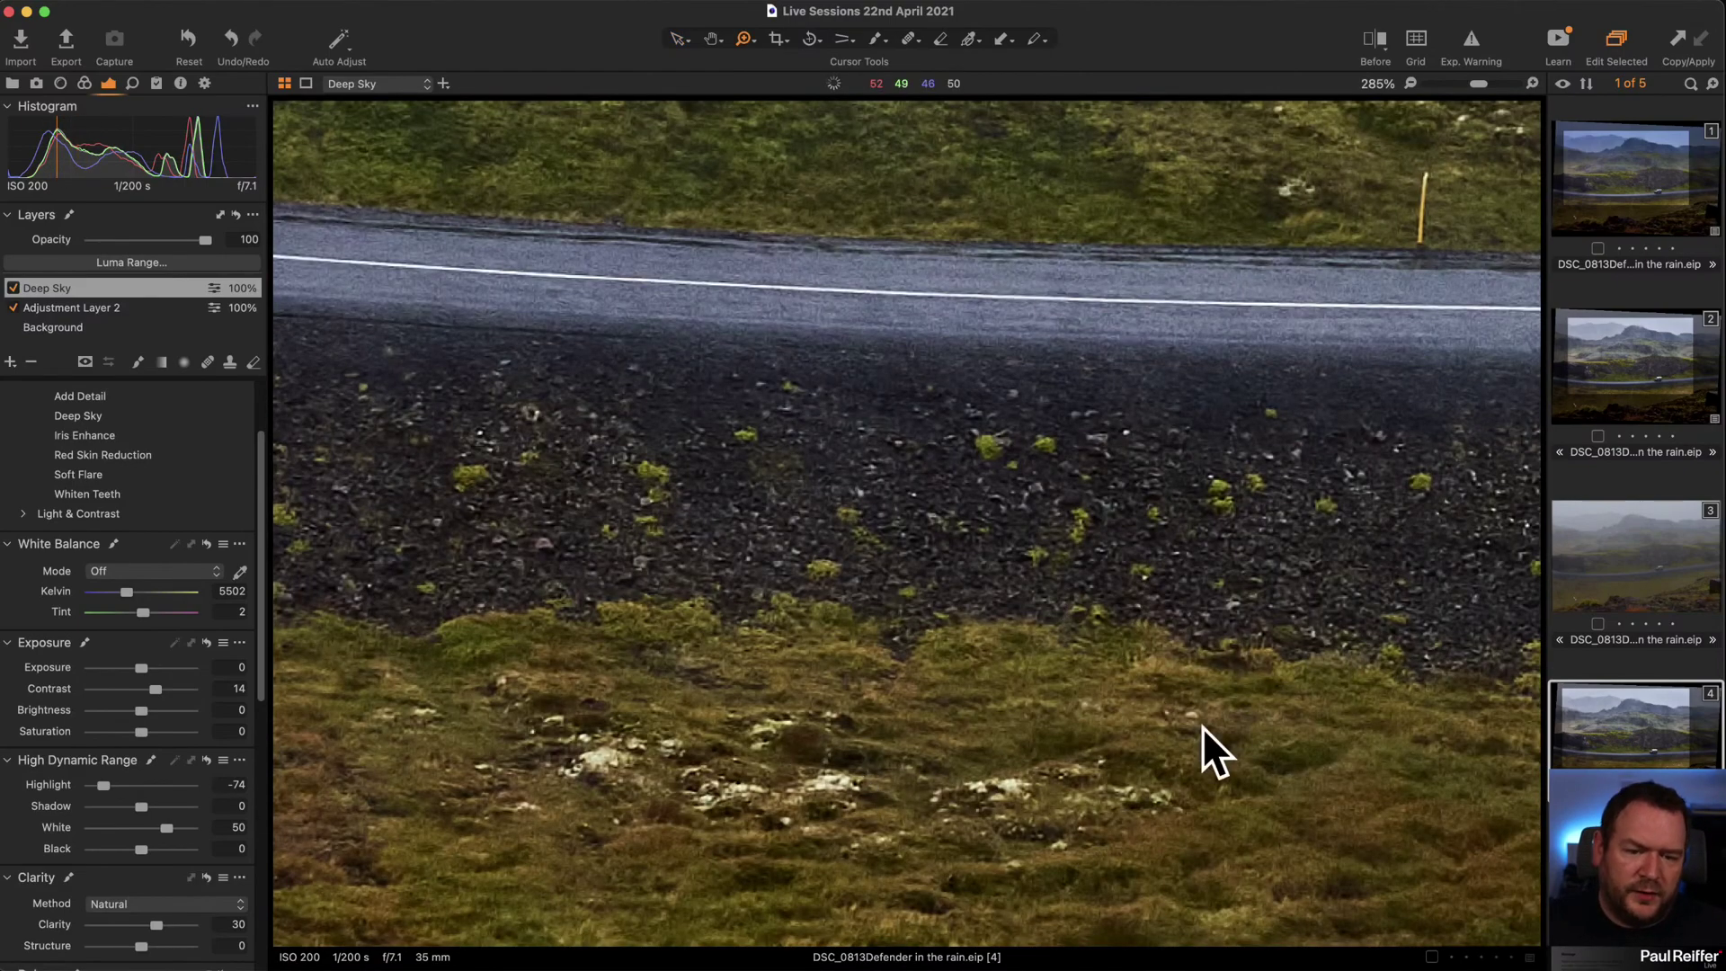
key(super+0)
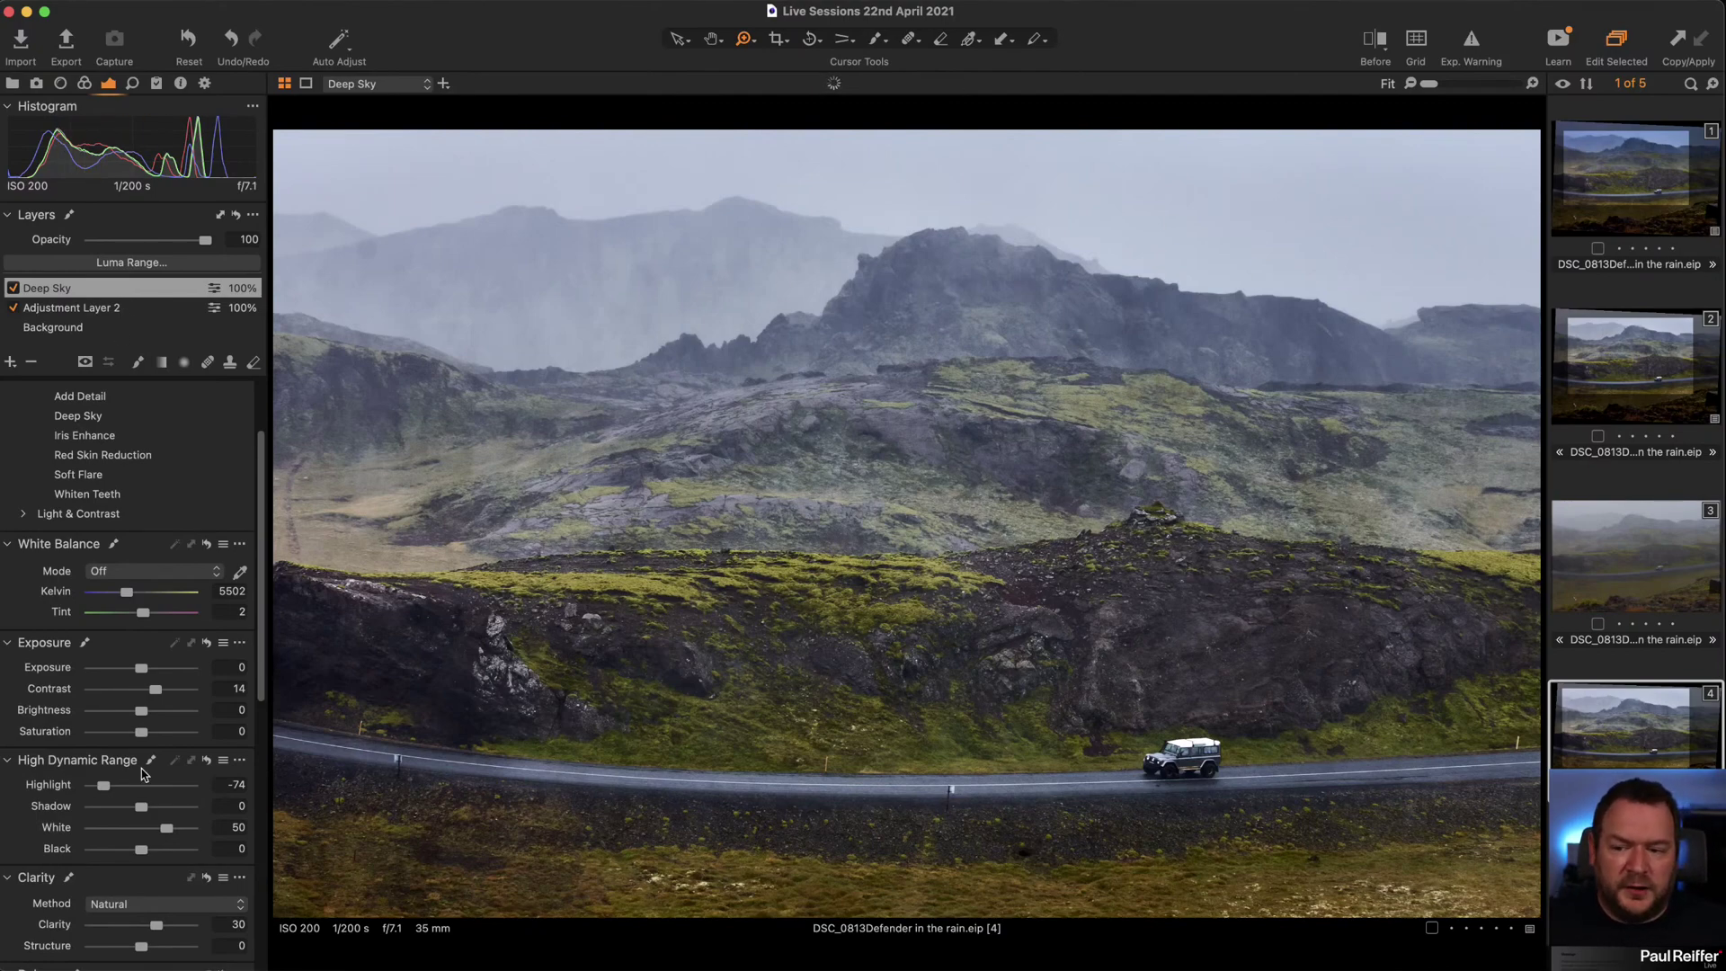
Heal the dark smudge on the distant ridge beside the sky dip, sampling from the matching slope further right.
scroll(115, 811, down, 2)
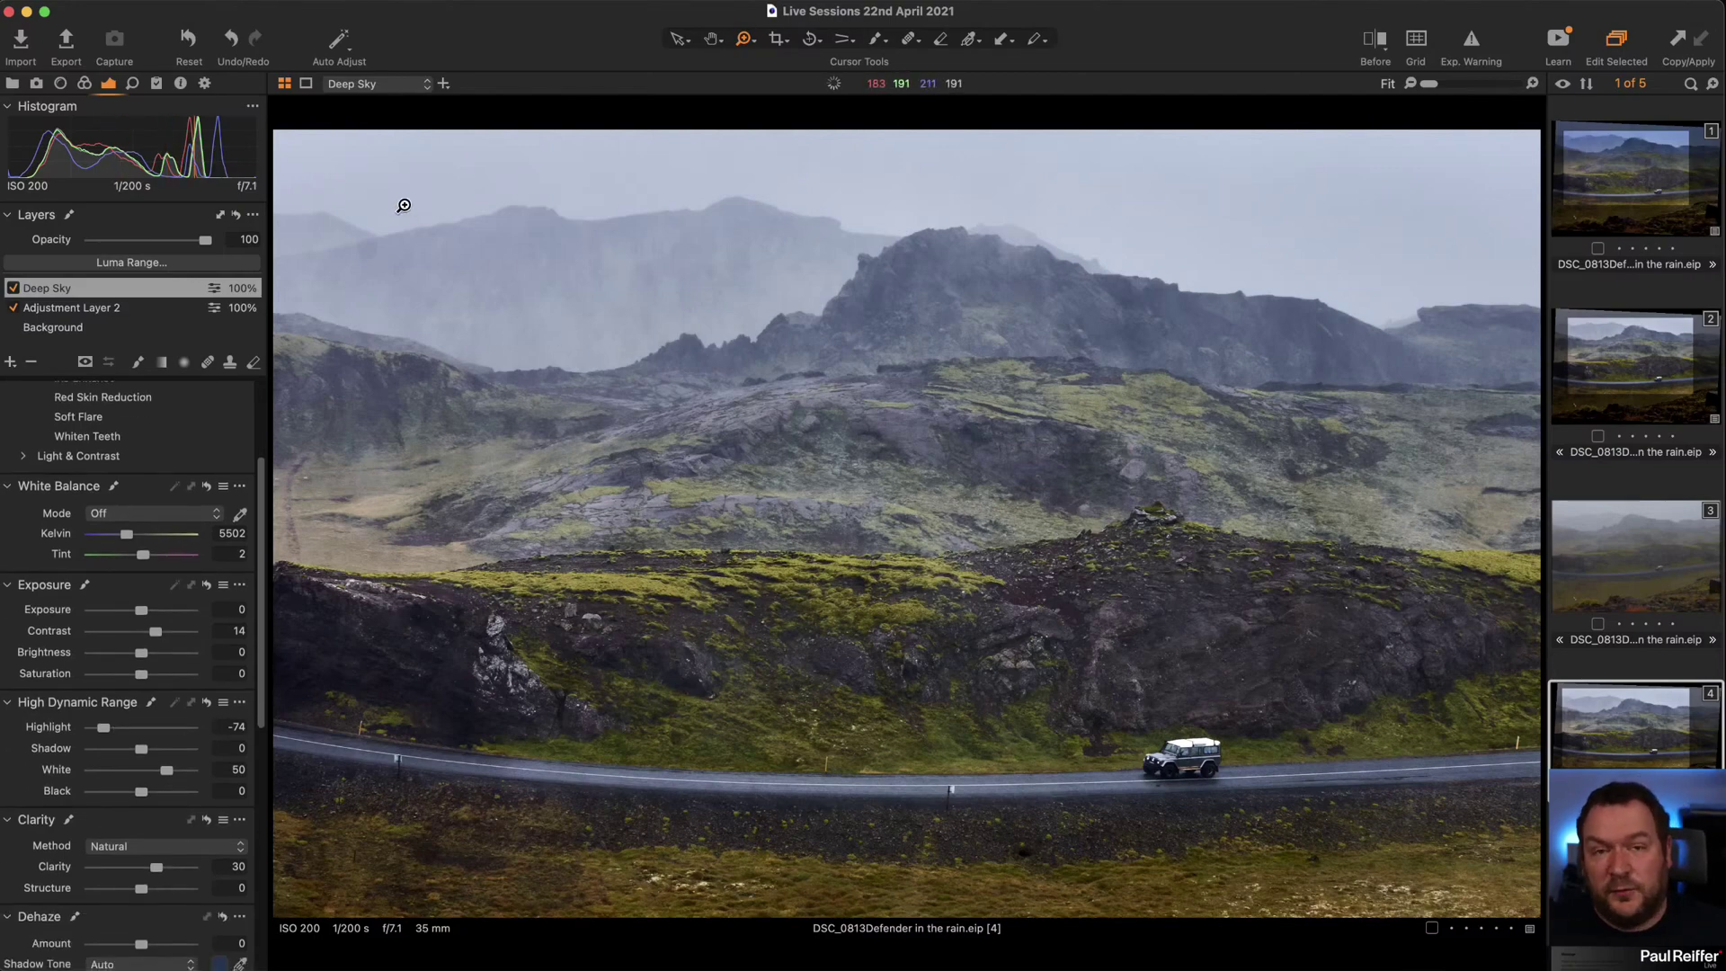
drag(399, 208, 321, 310)
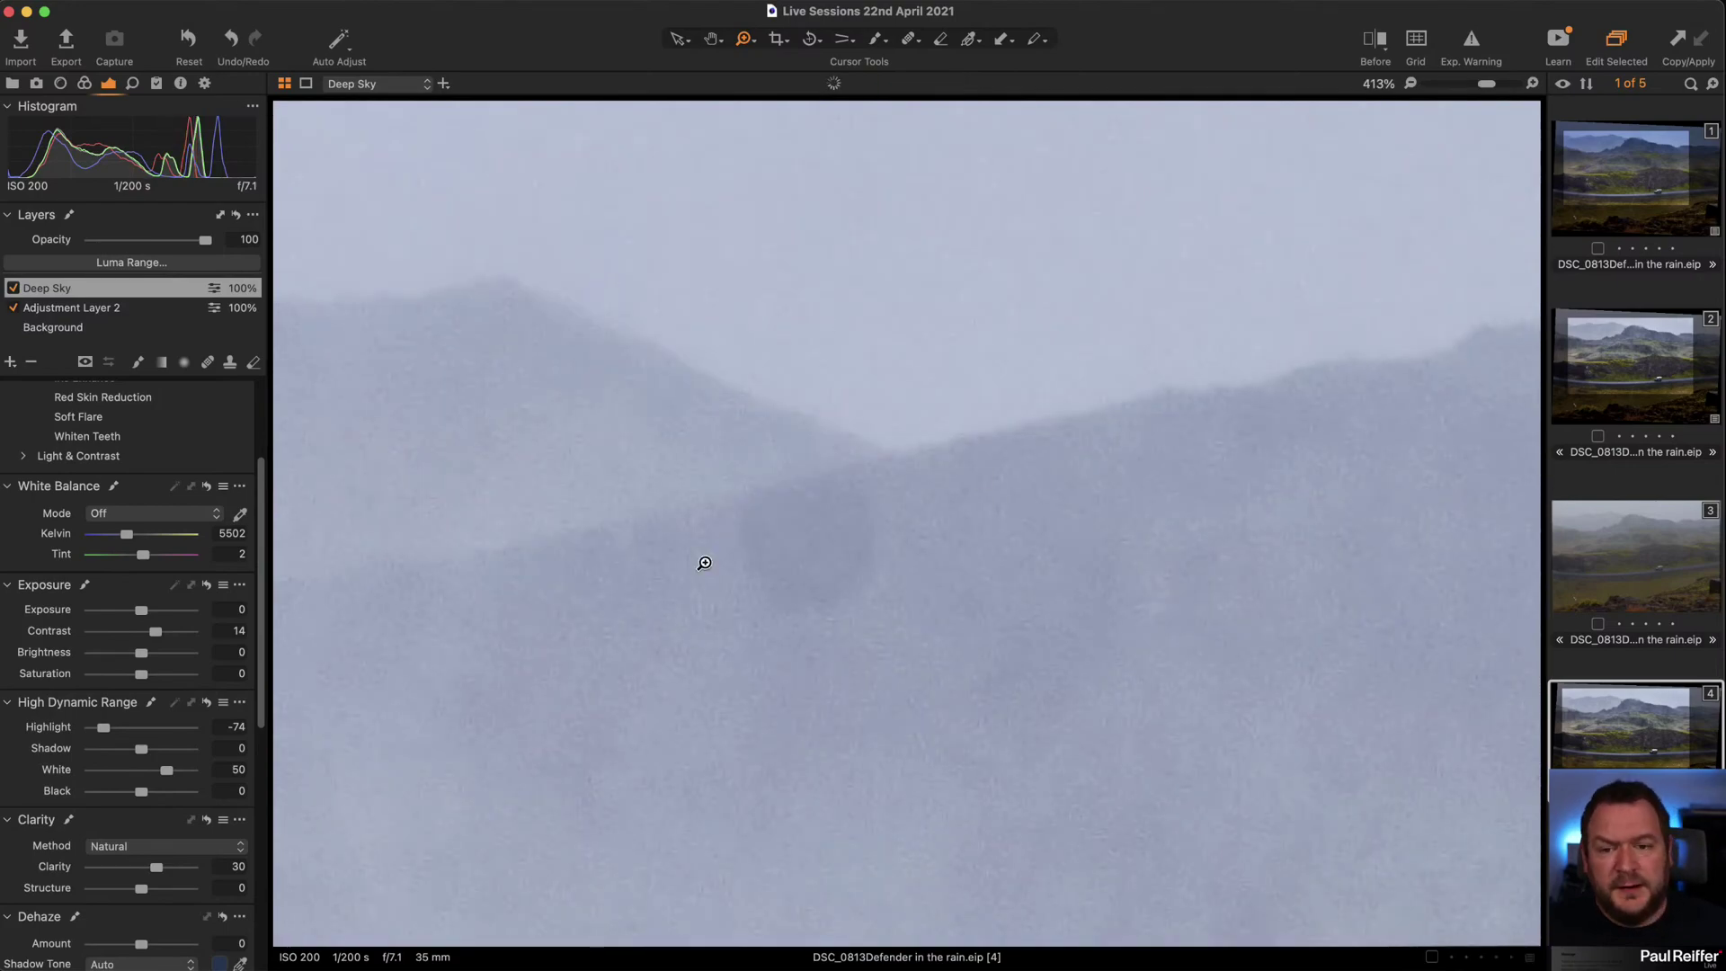
click(910, 40)
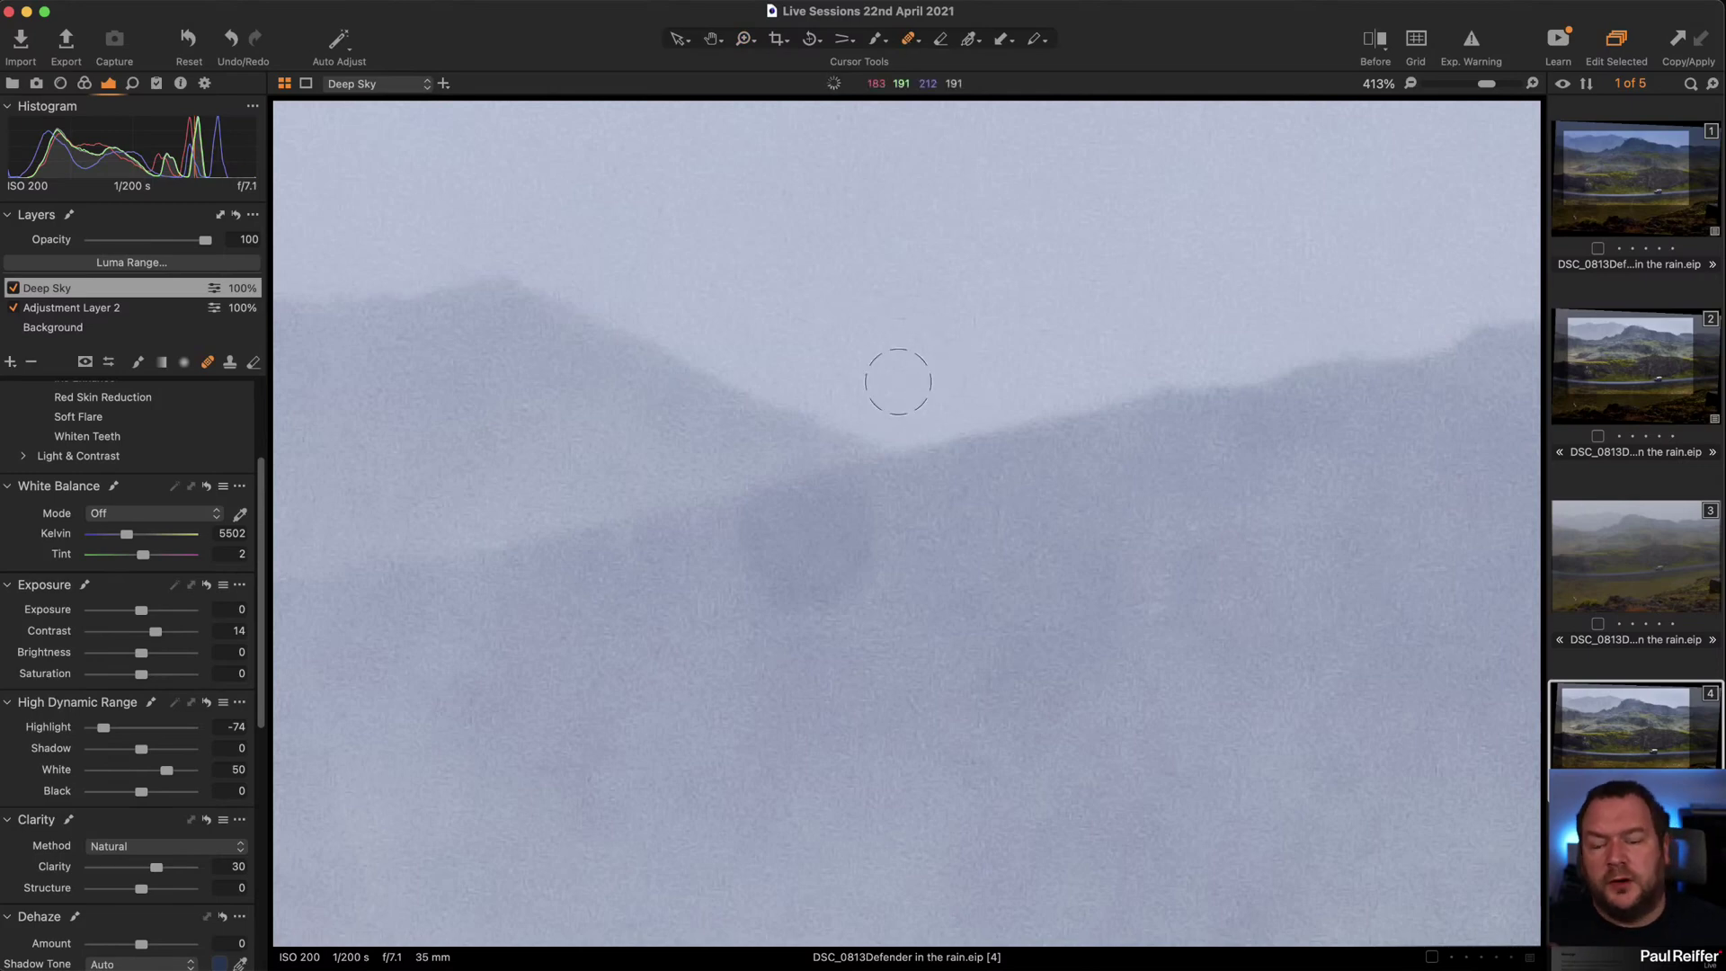
right_click(928, 364)
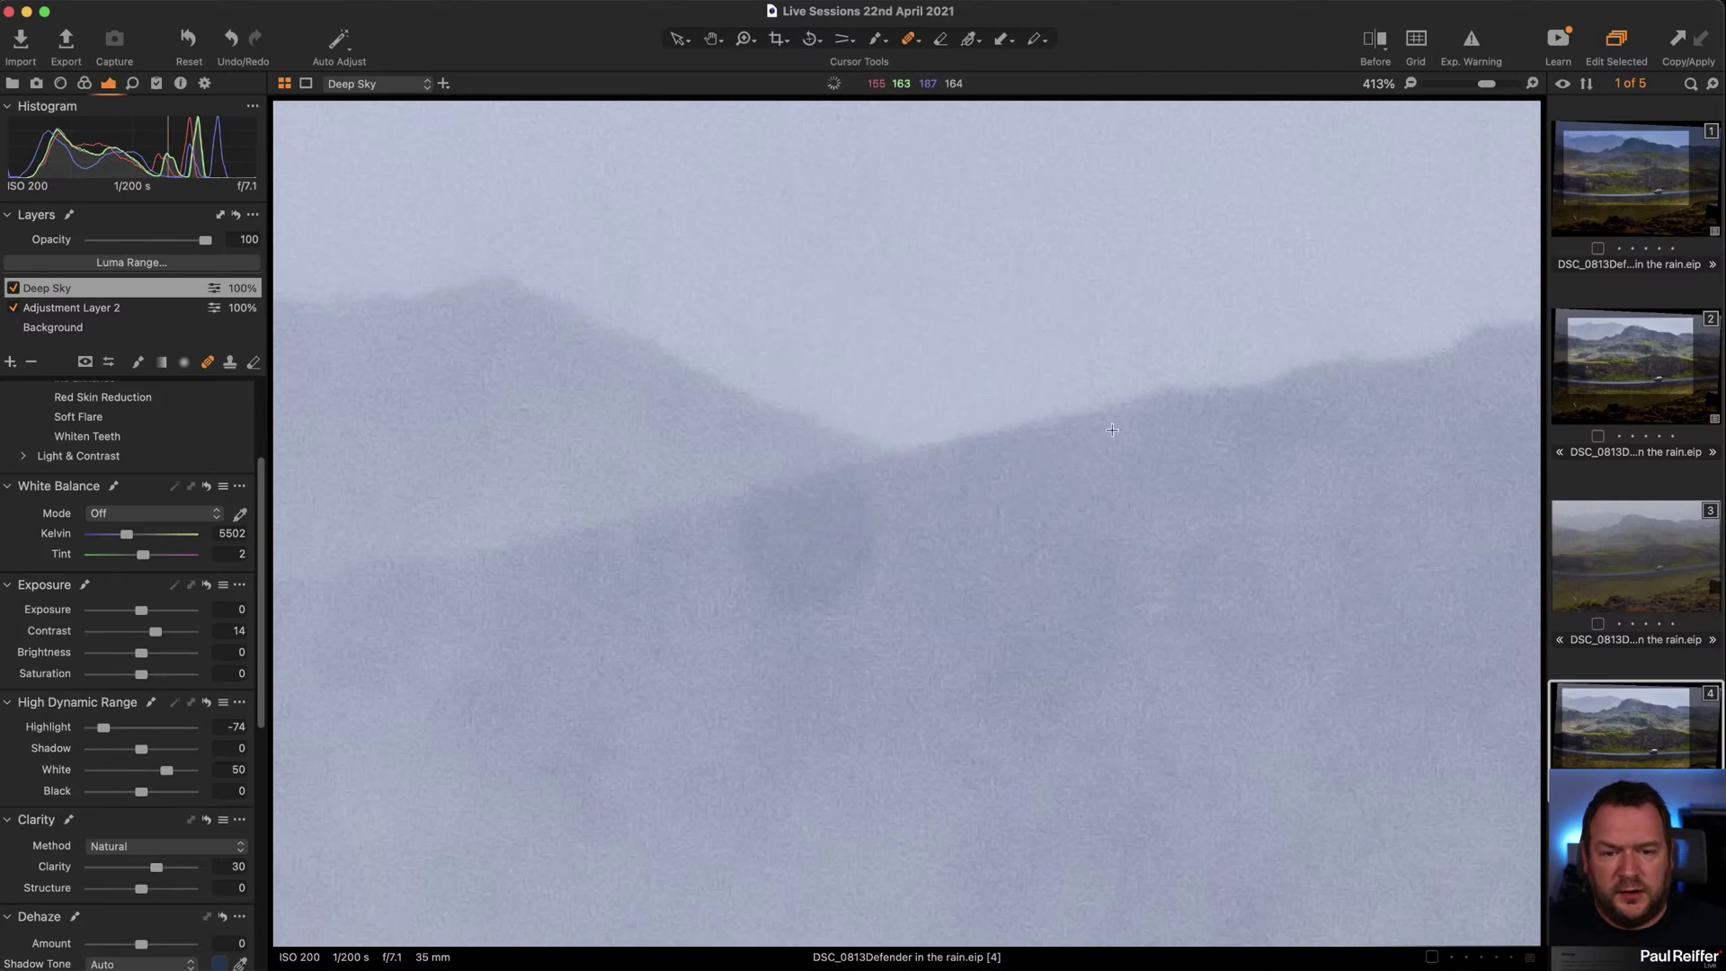
click(797, 514)
drag(797, 513, 813, 496)
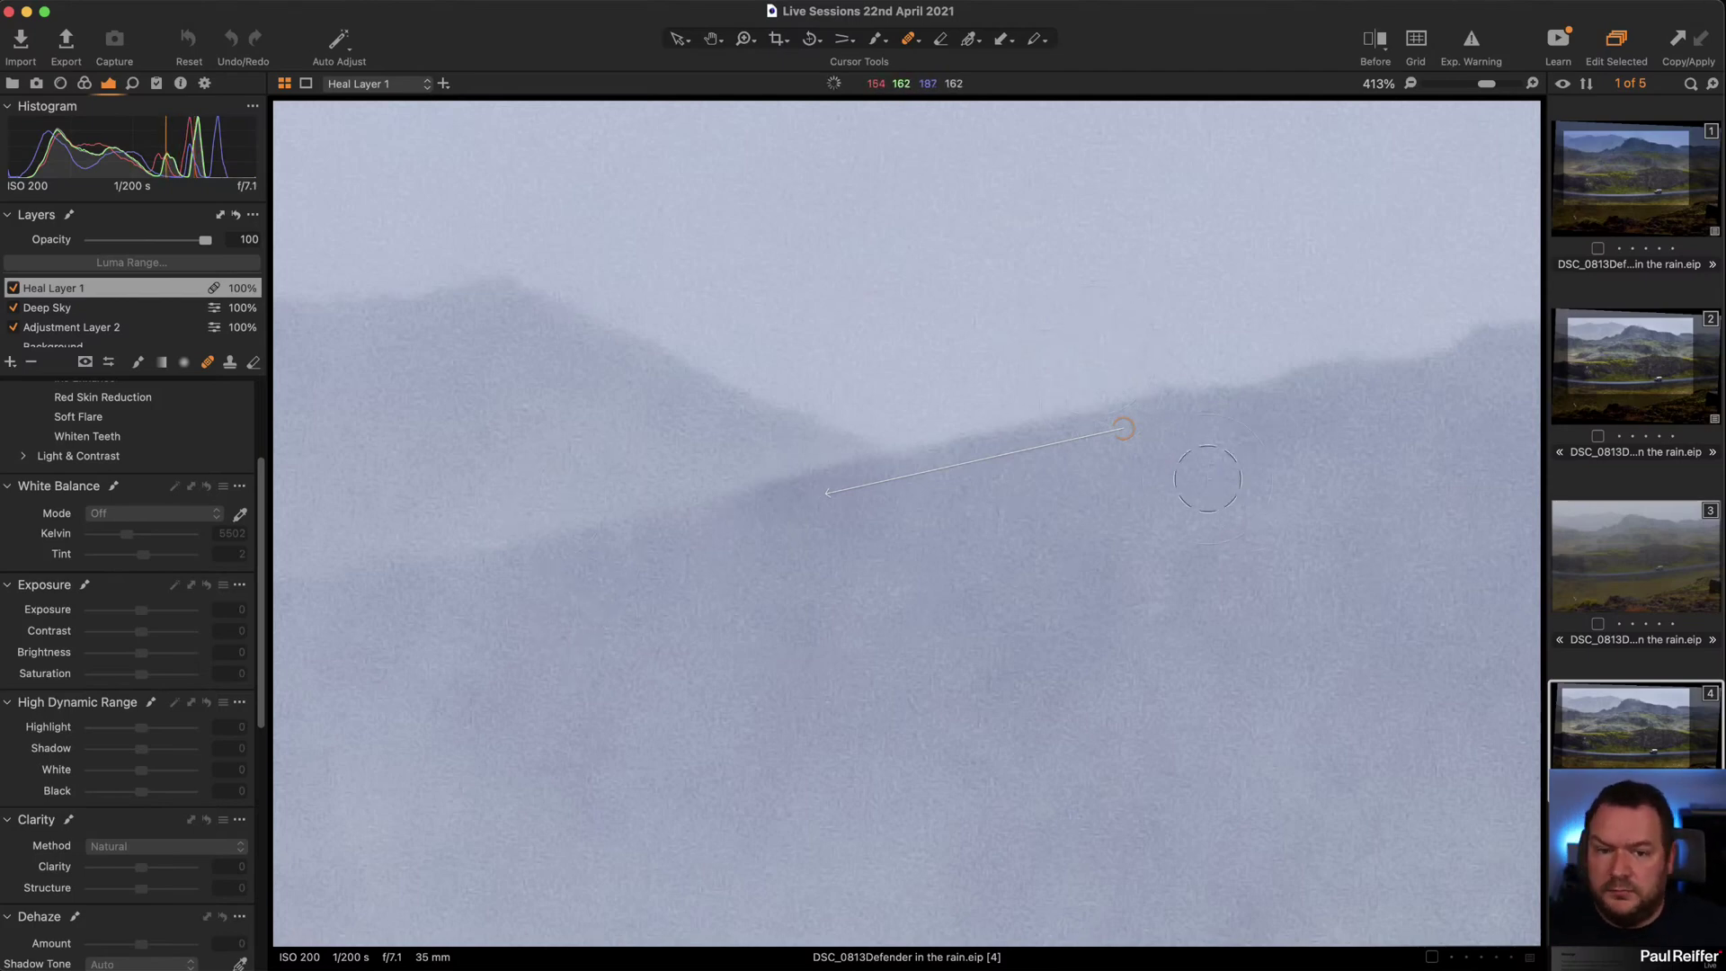
mouse_move(1118, 428)
mouse_down()
mouse_move(543, 605)
mouse_move(447, 573)
mouse_up()
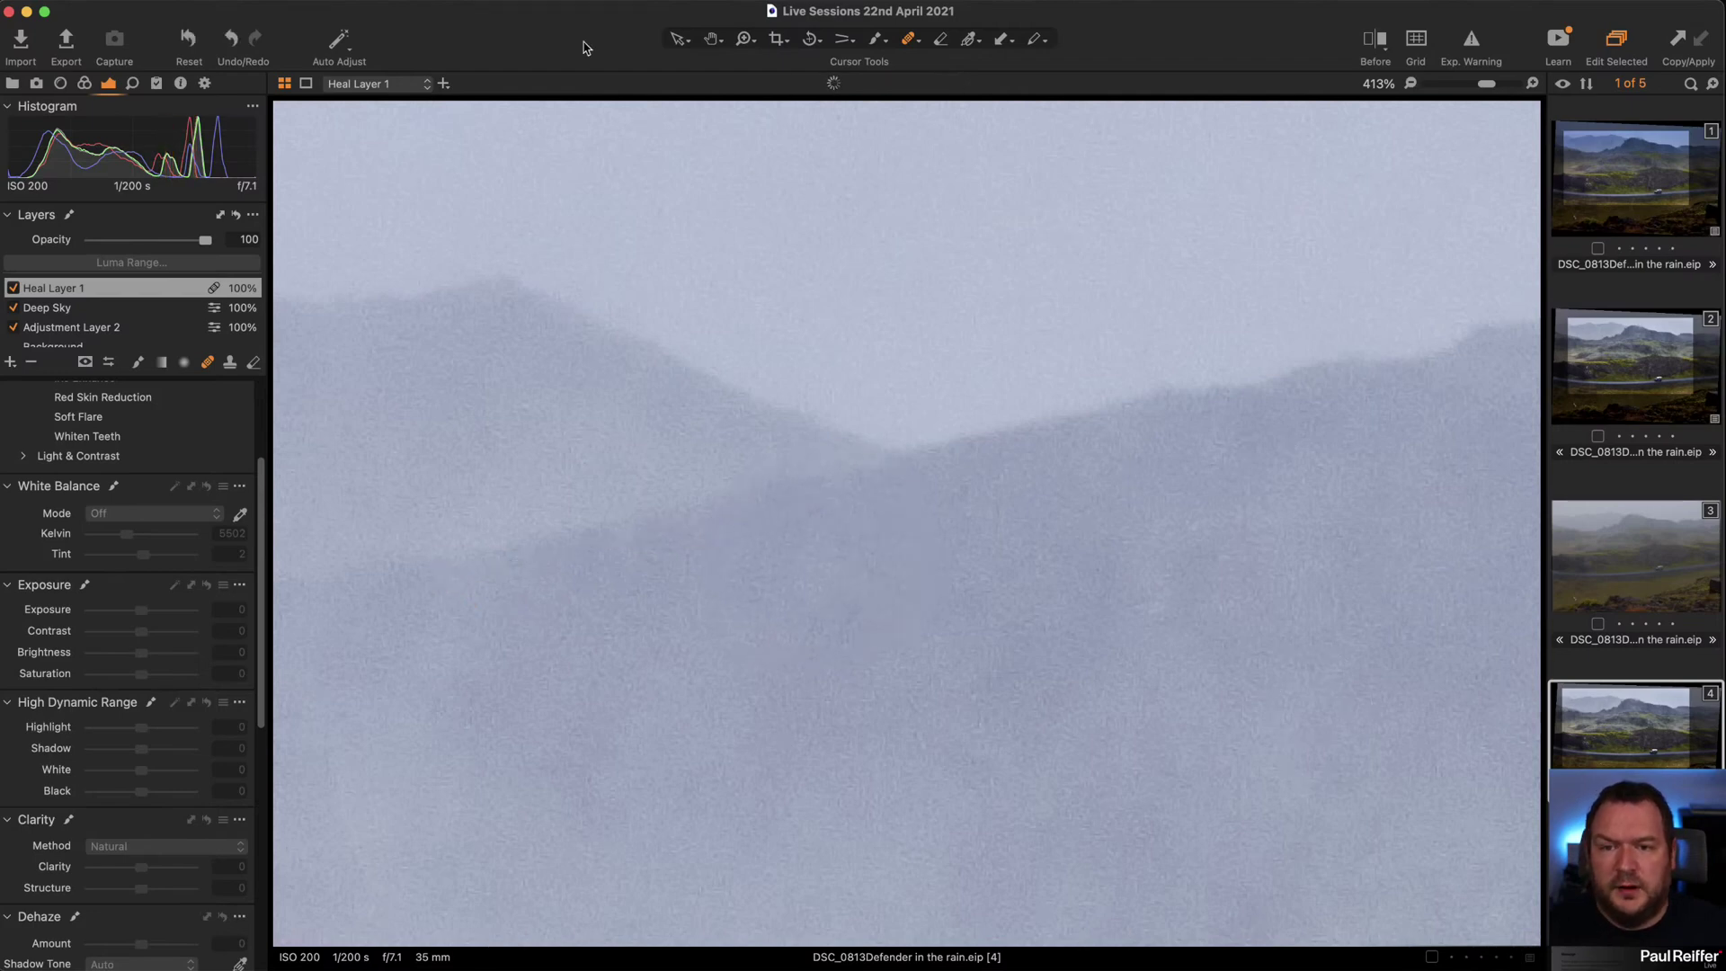
Return to the wider view and set the Deep Sky layer's contrast to 18.
click(676, 43)
key(z)
alt+click(1086, 554)
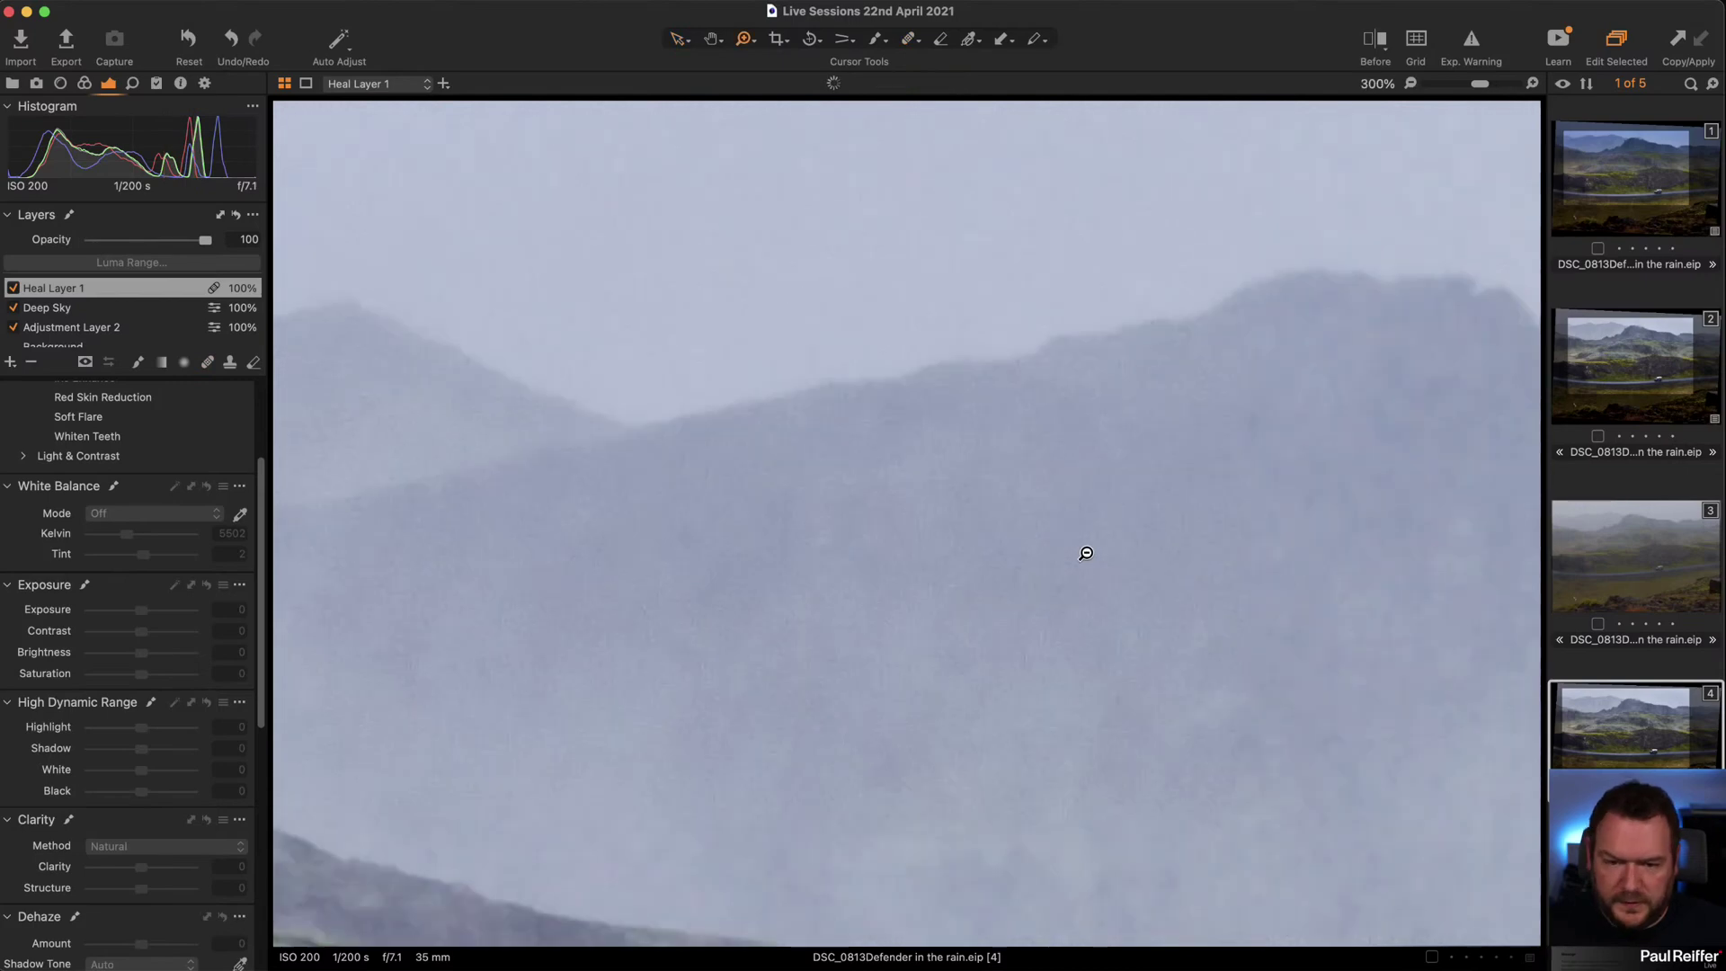
alt+click(1086, 555)
alt+click(1086, 555)
alt+click(1086, 555)
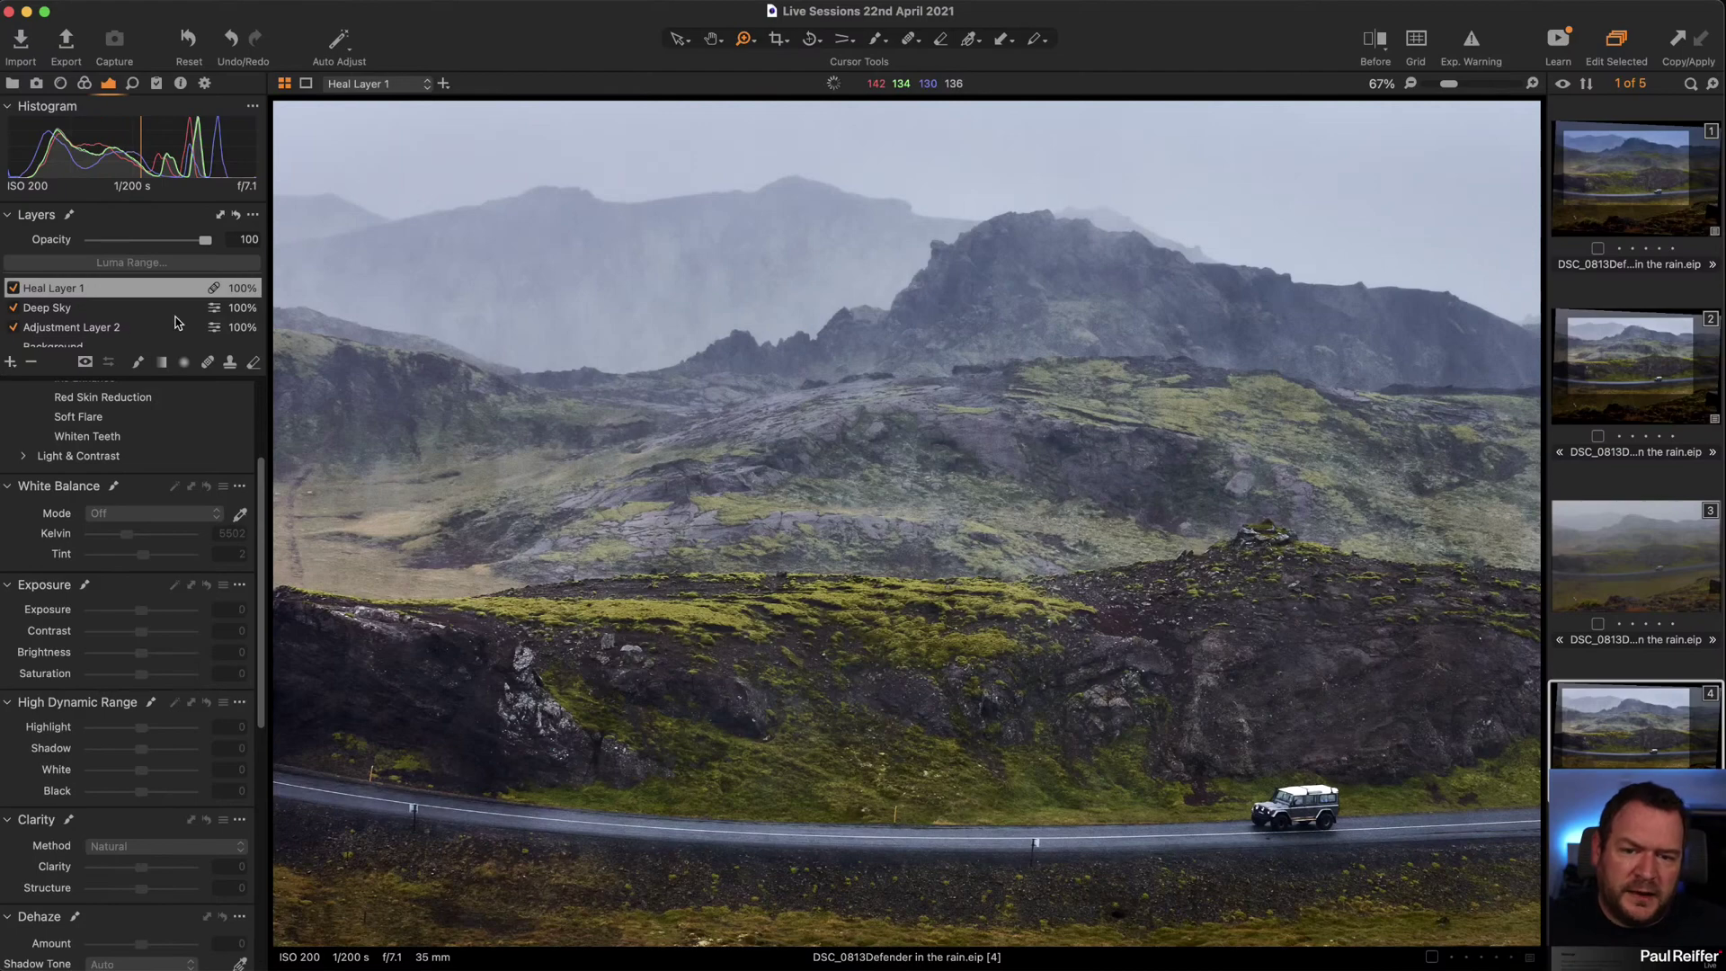
scroll(112, 530, up, 3)
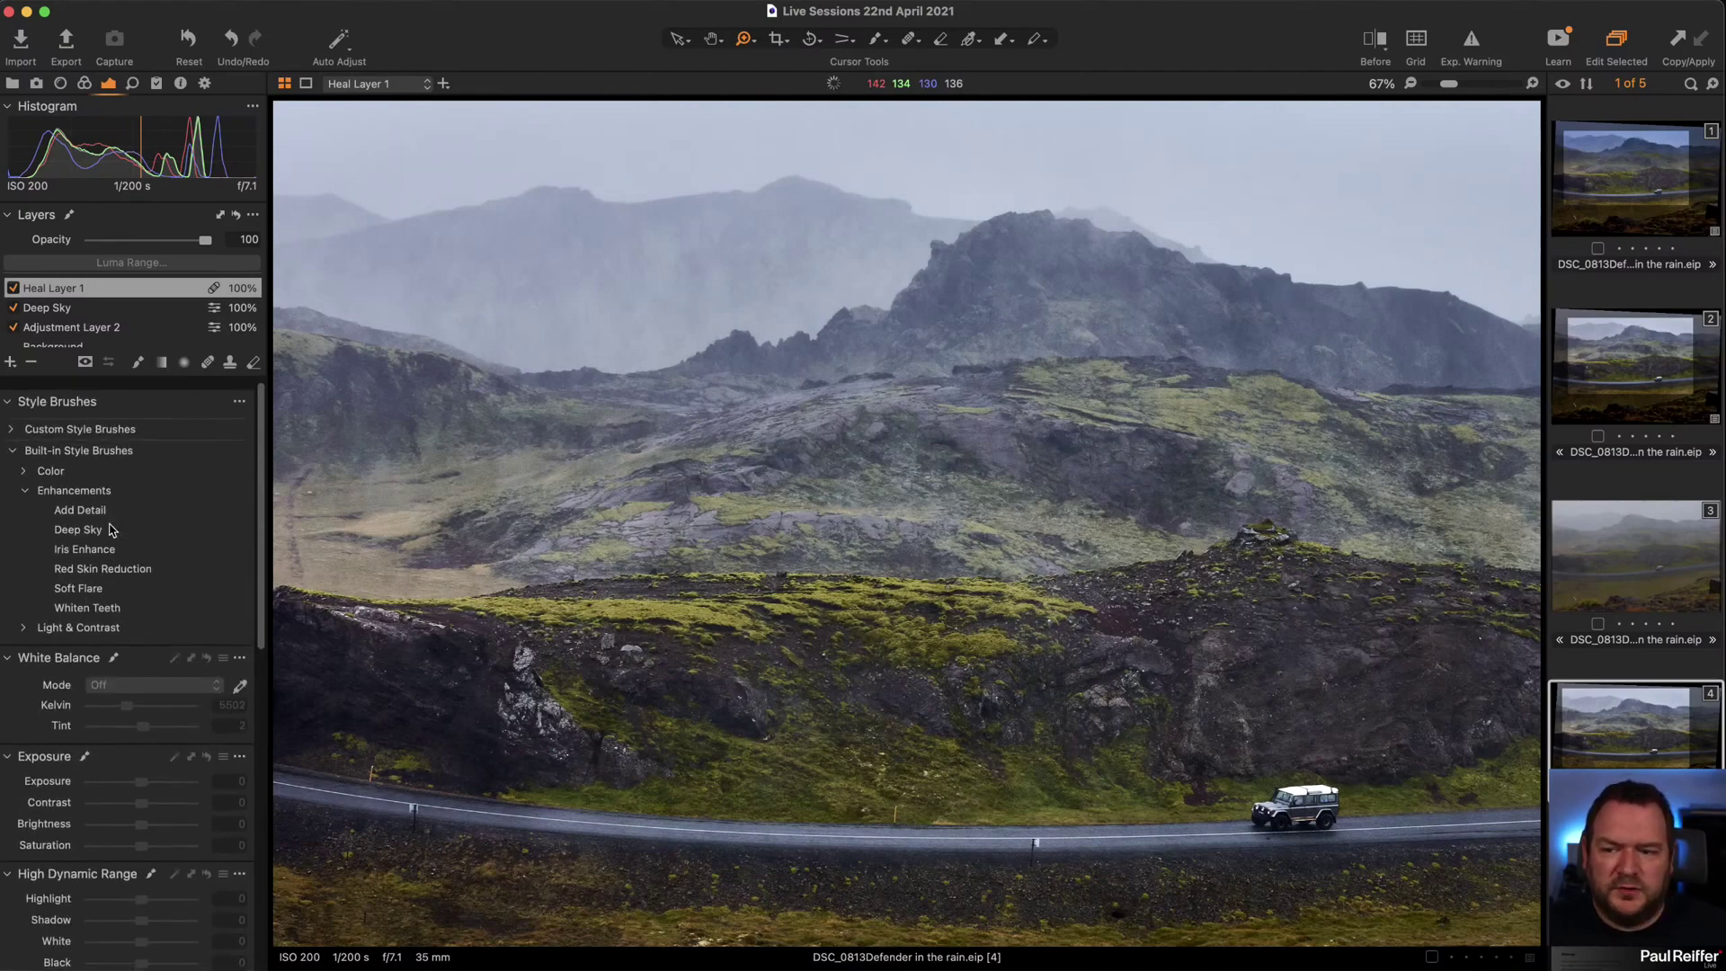
click(11, 441)
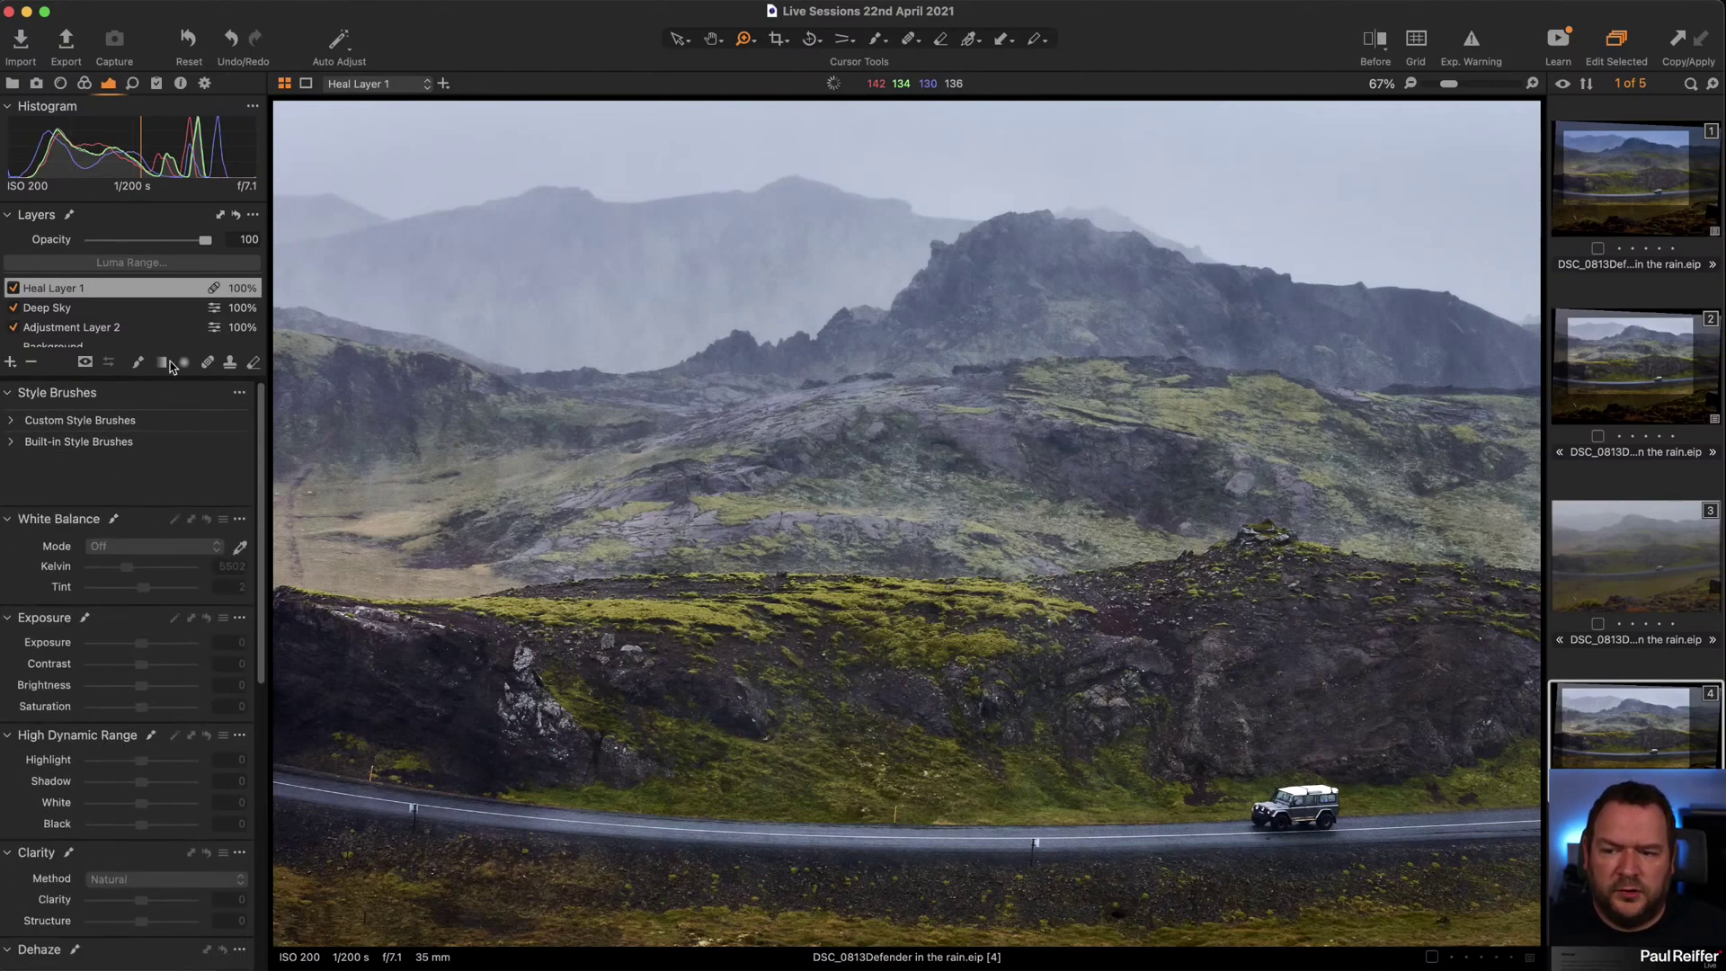
click(73, 307)
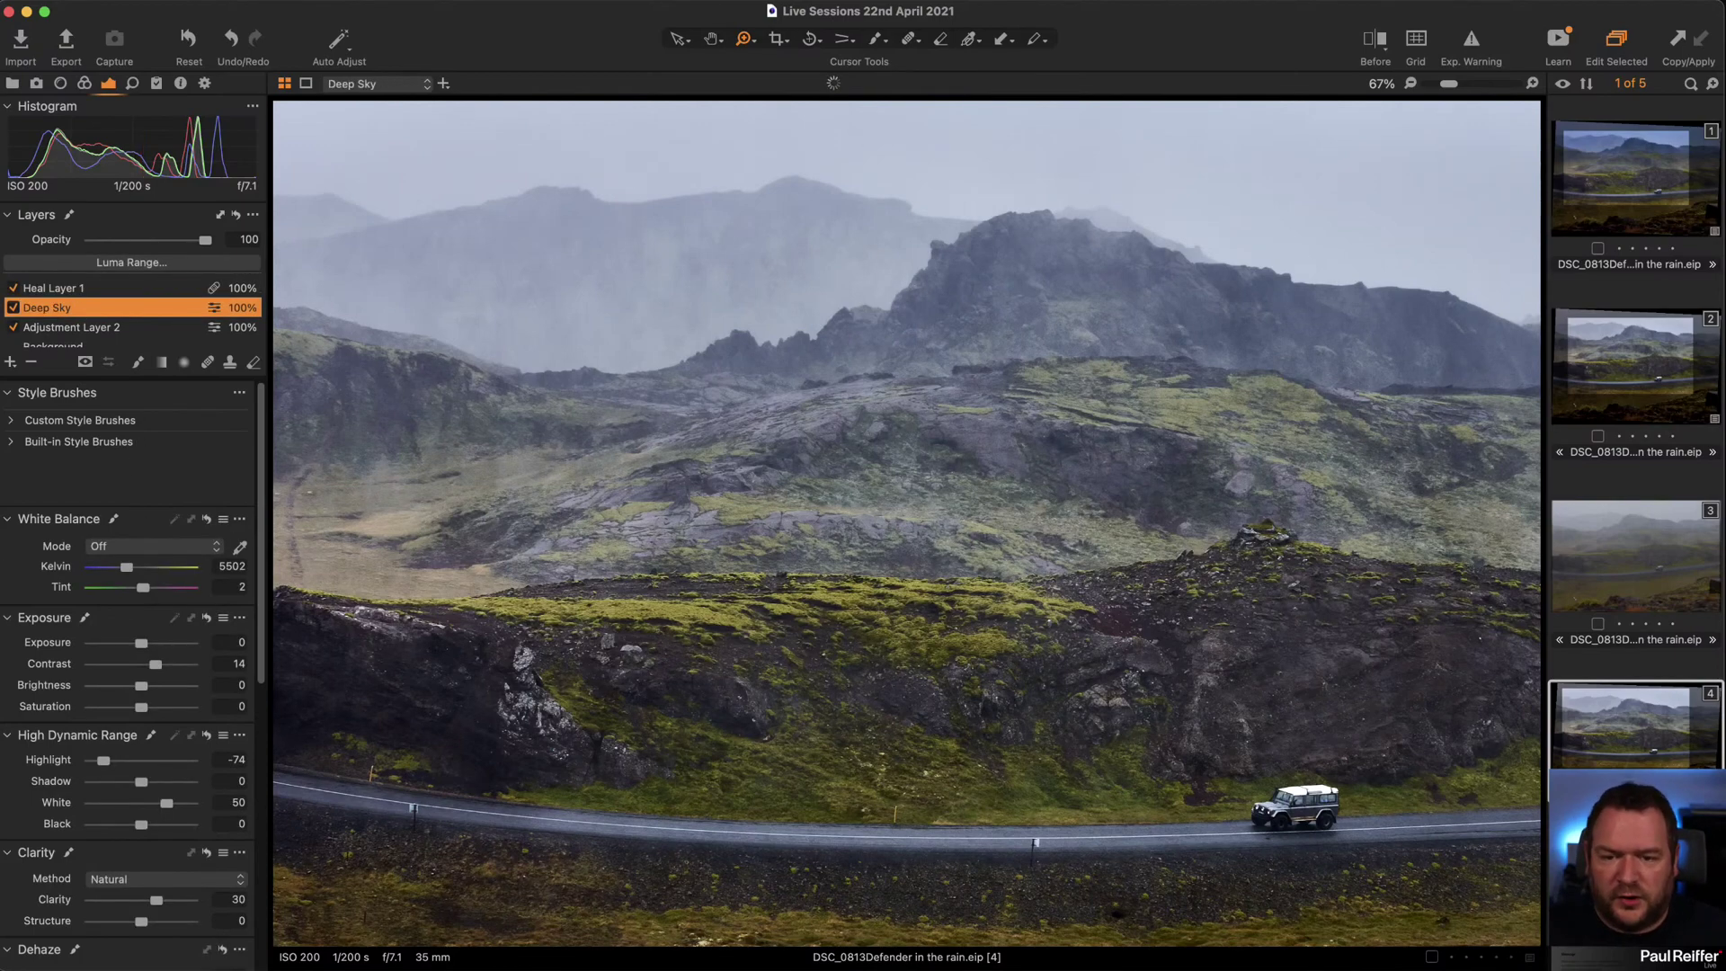
scroll(116, 629, down, 1)
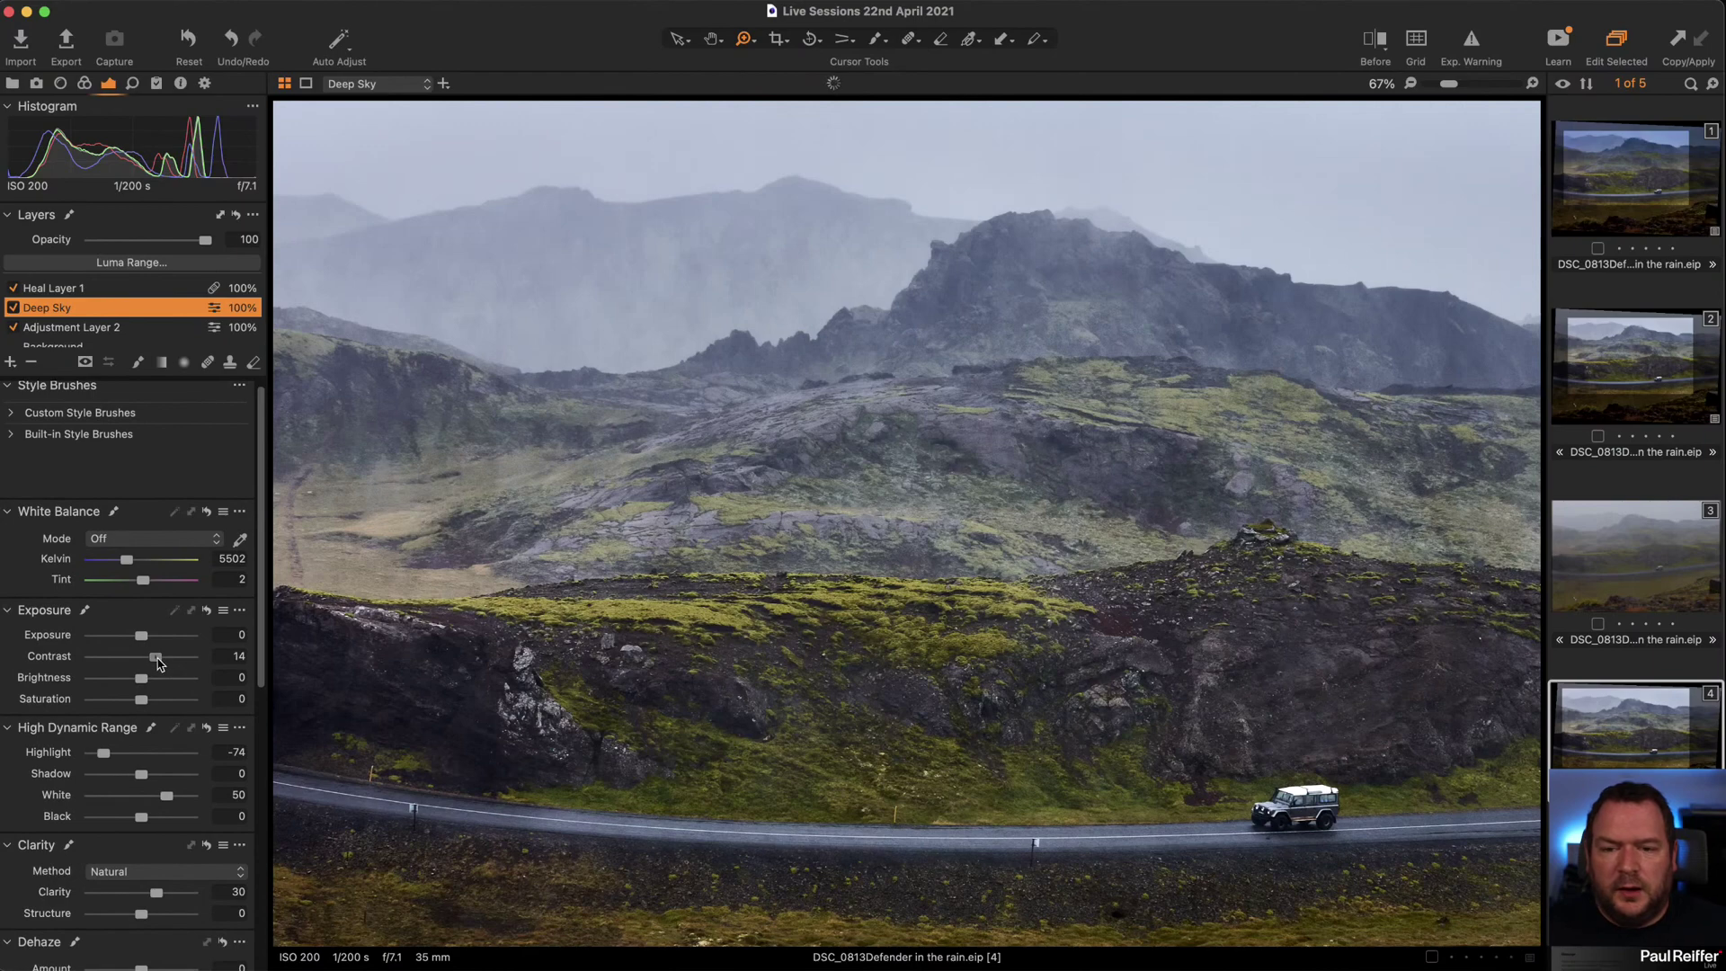
drag(159, 663, 163, 662)
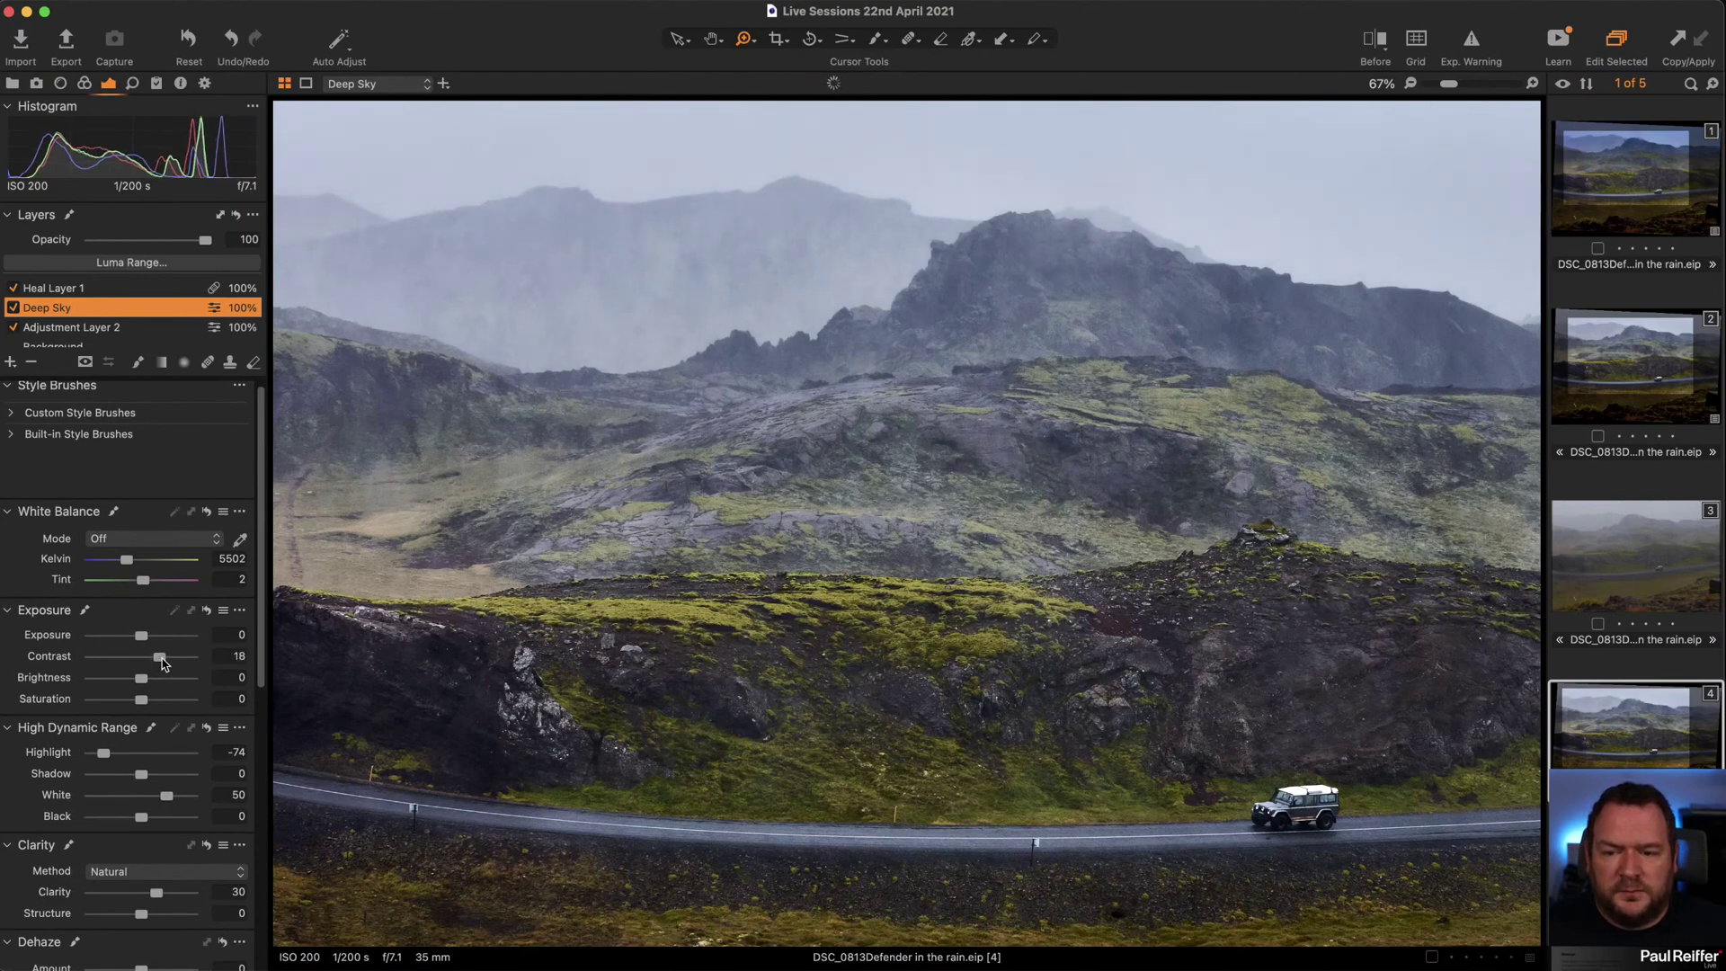
Raise the Deep Sky layer's Levels shadow input to 21, compare with and without it, and ease it back slightly.
scroll(47, 673, down, 10)
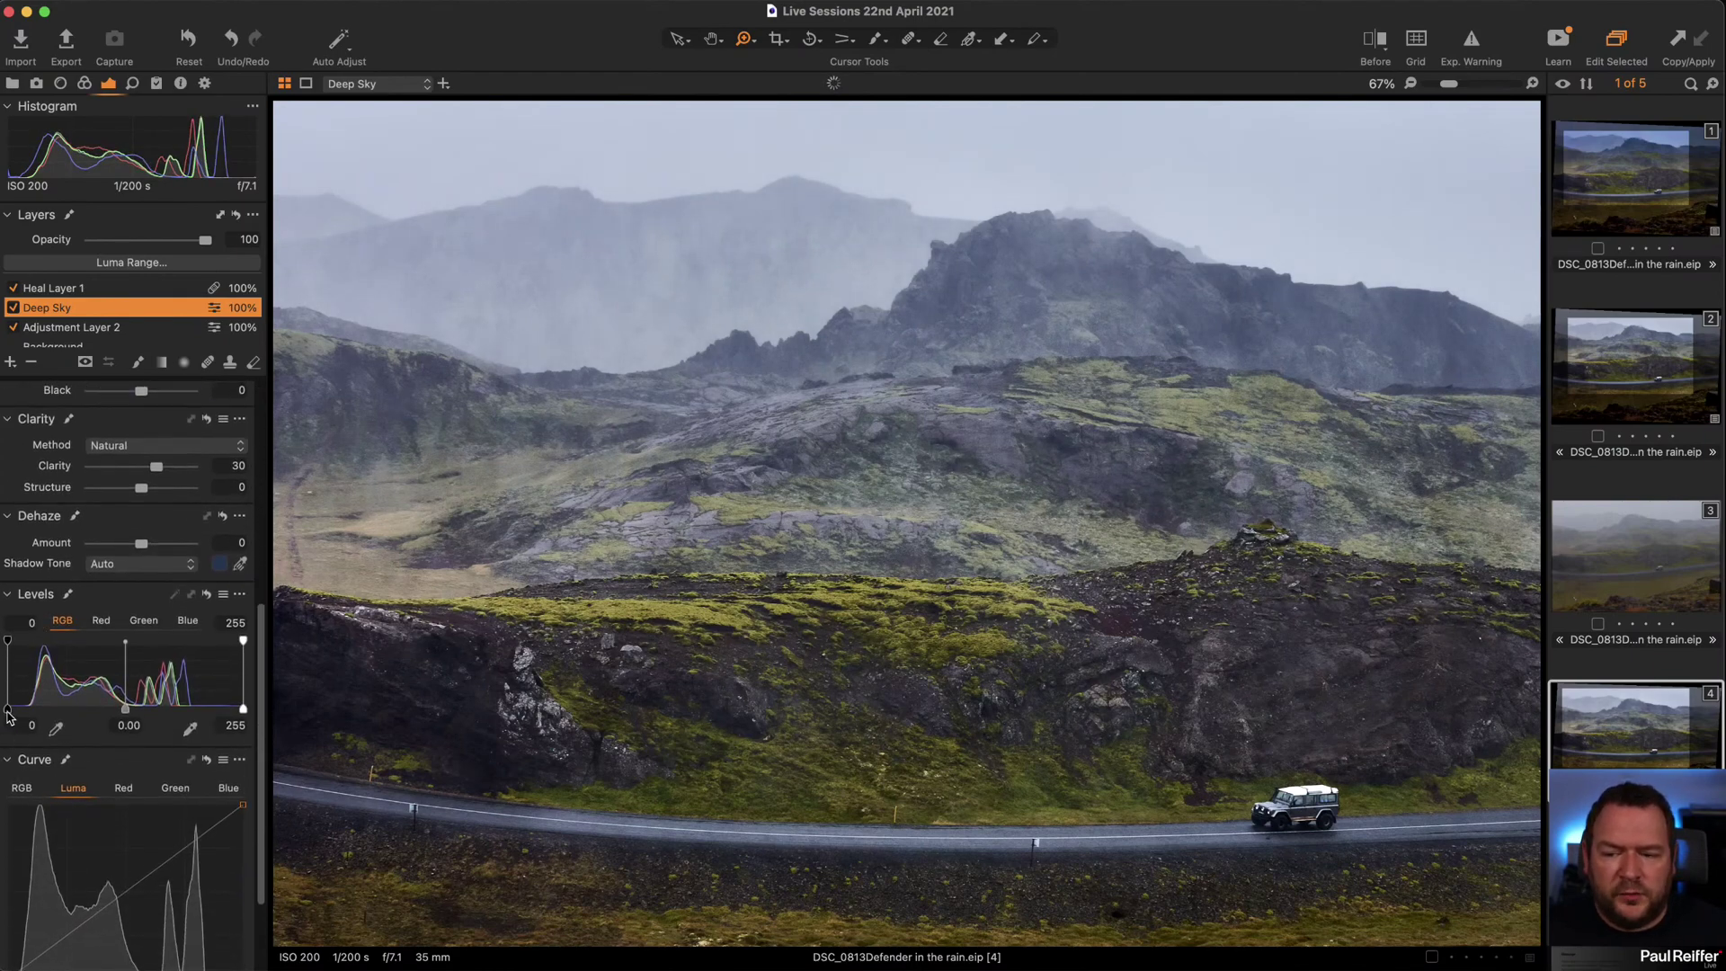
drag(7, 709, 27, 712)
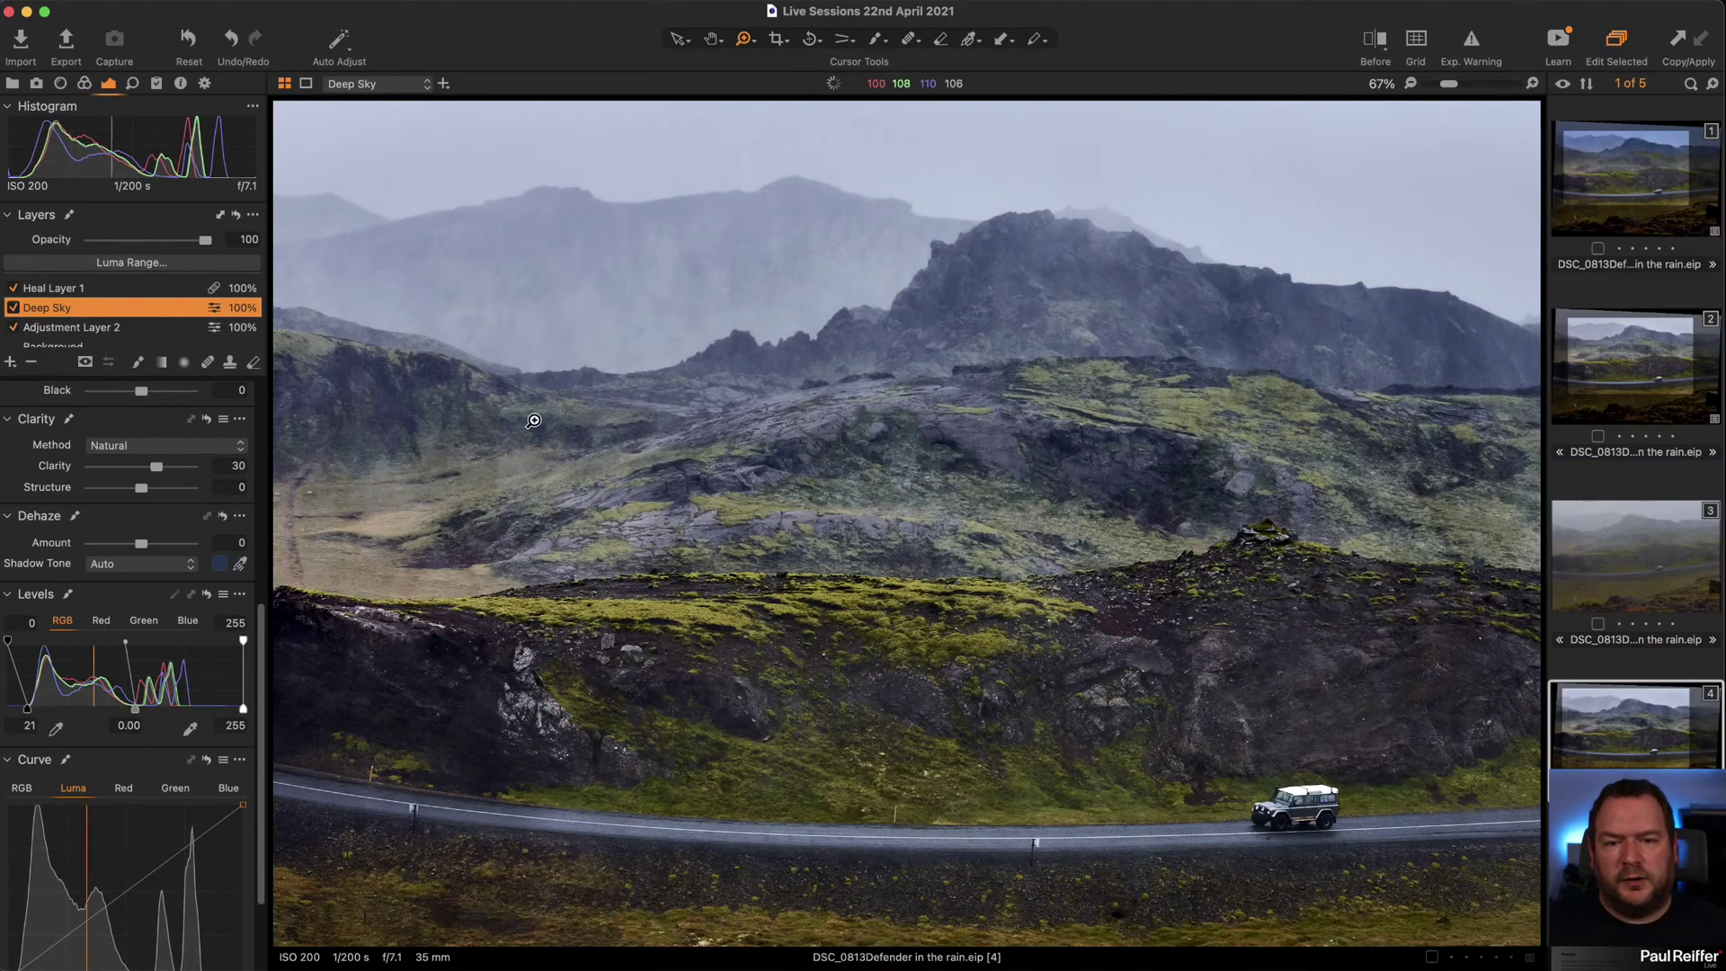
click(208, 597)
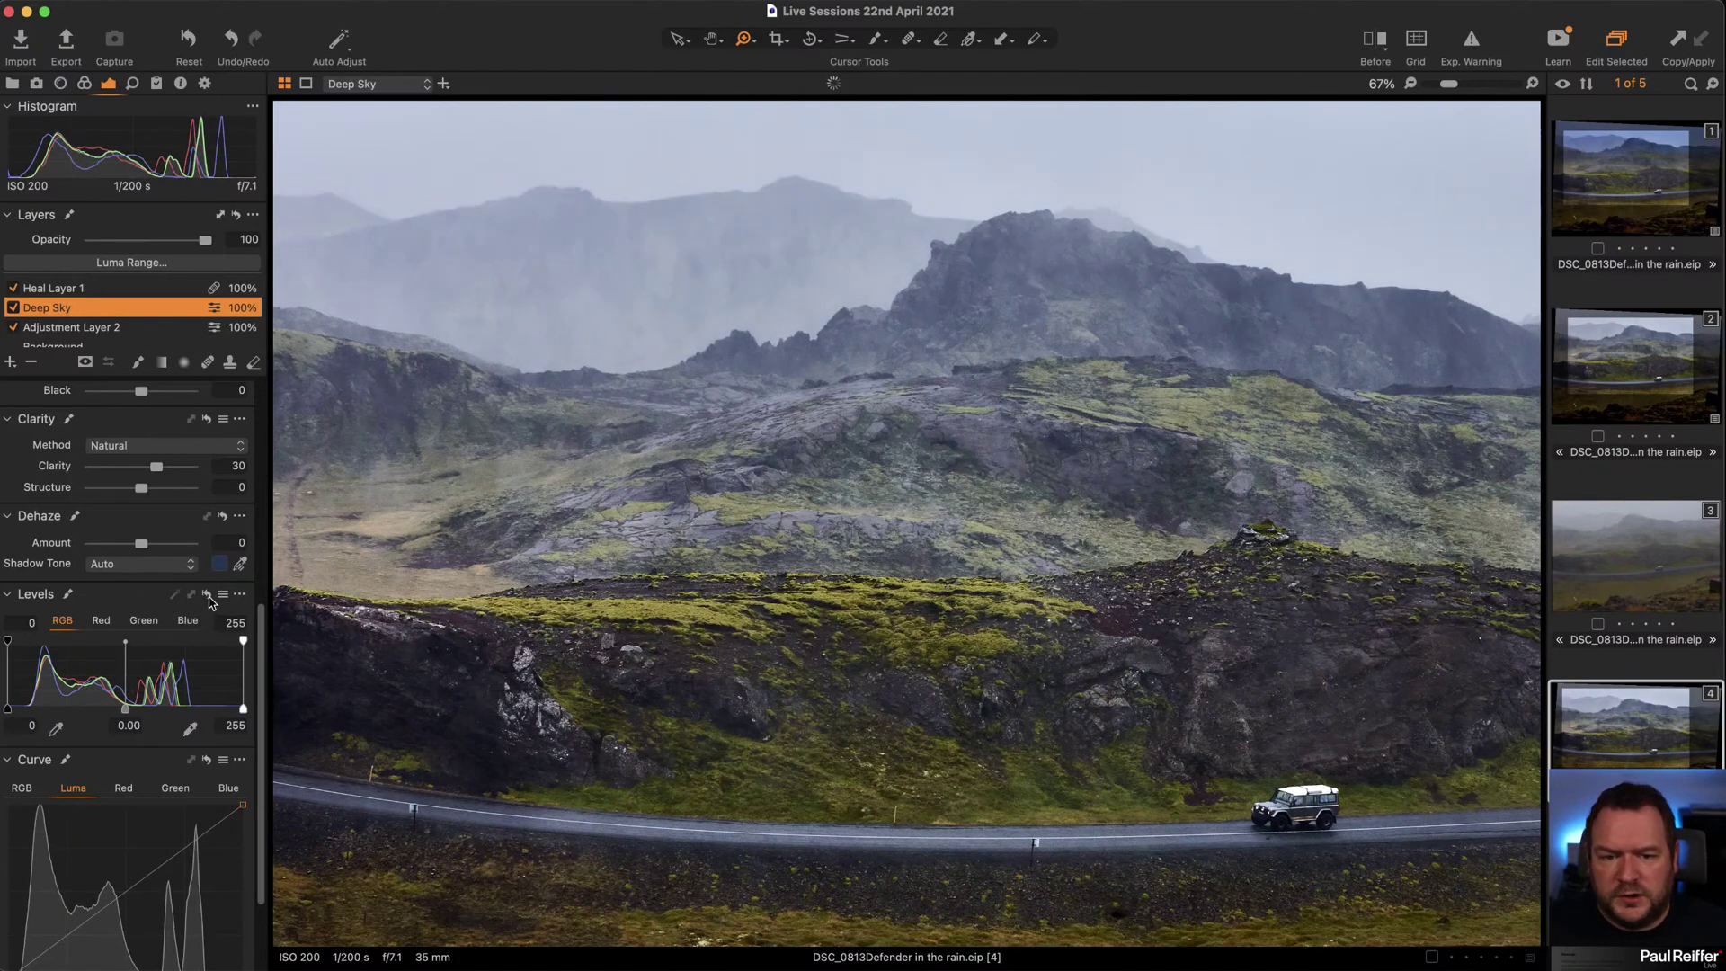
click(208, 597)
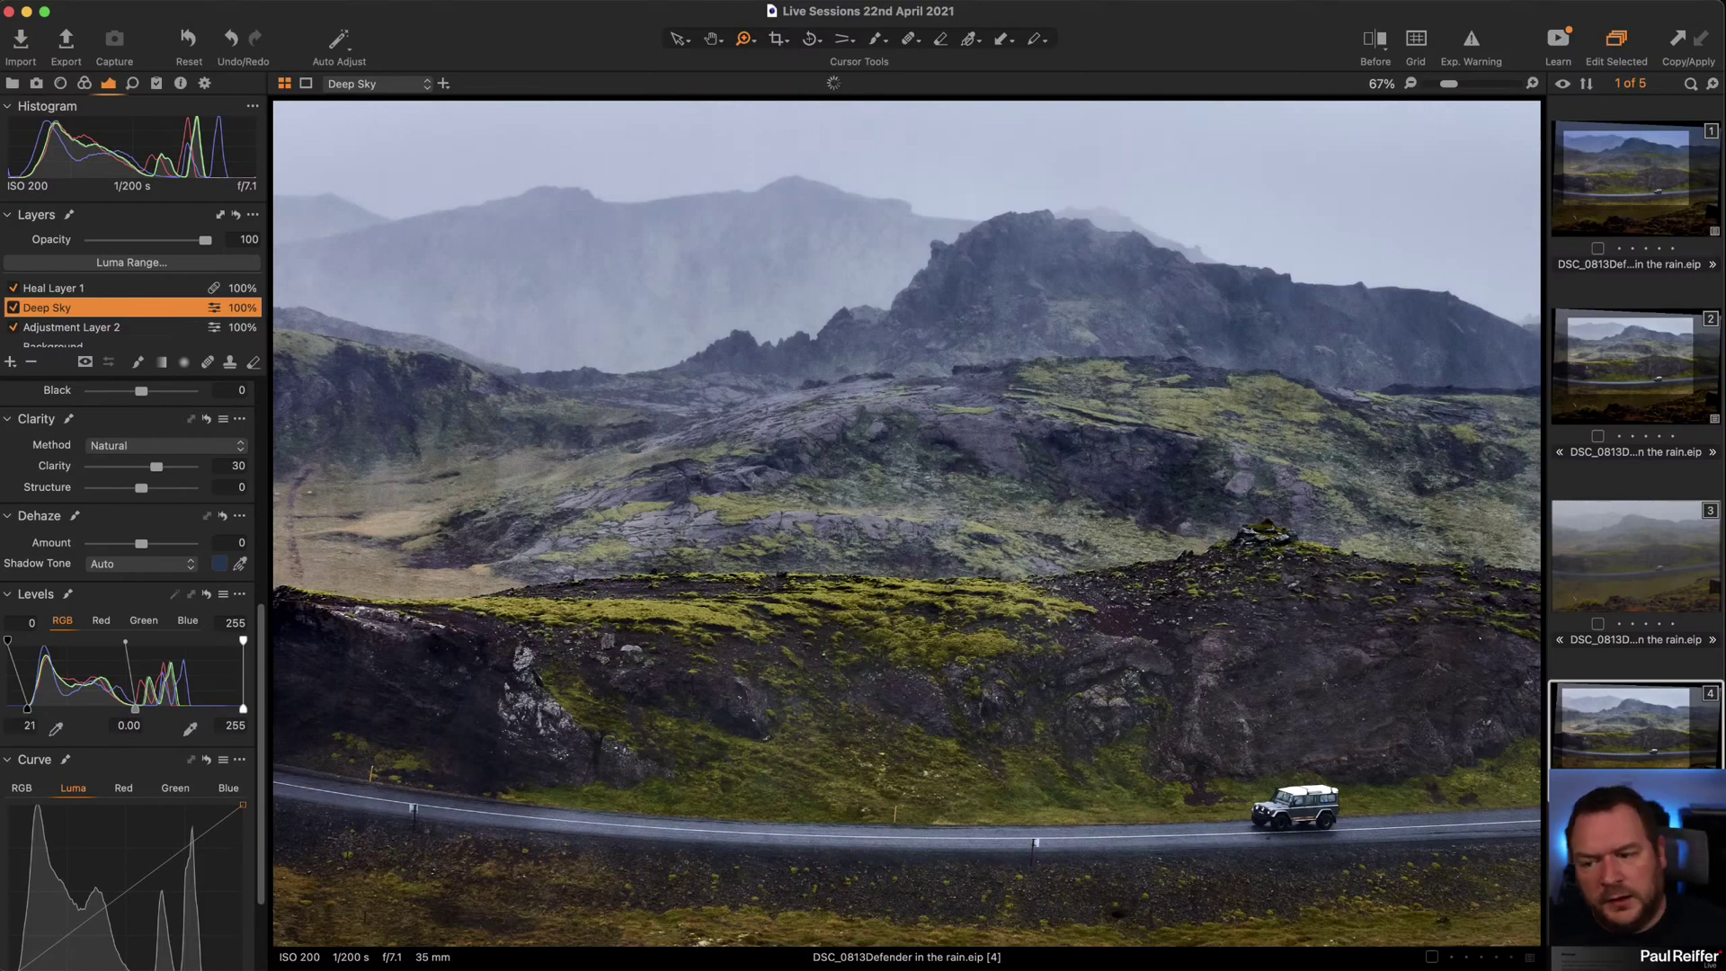
drag(29, 714, 21, 711)
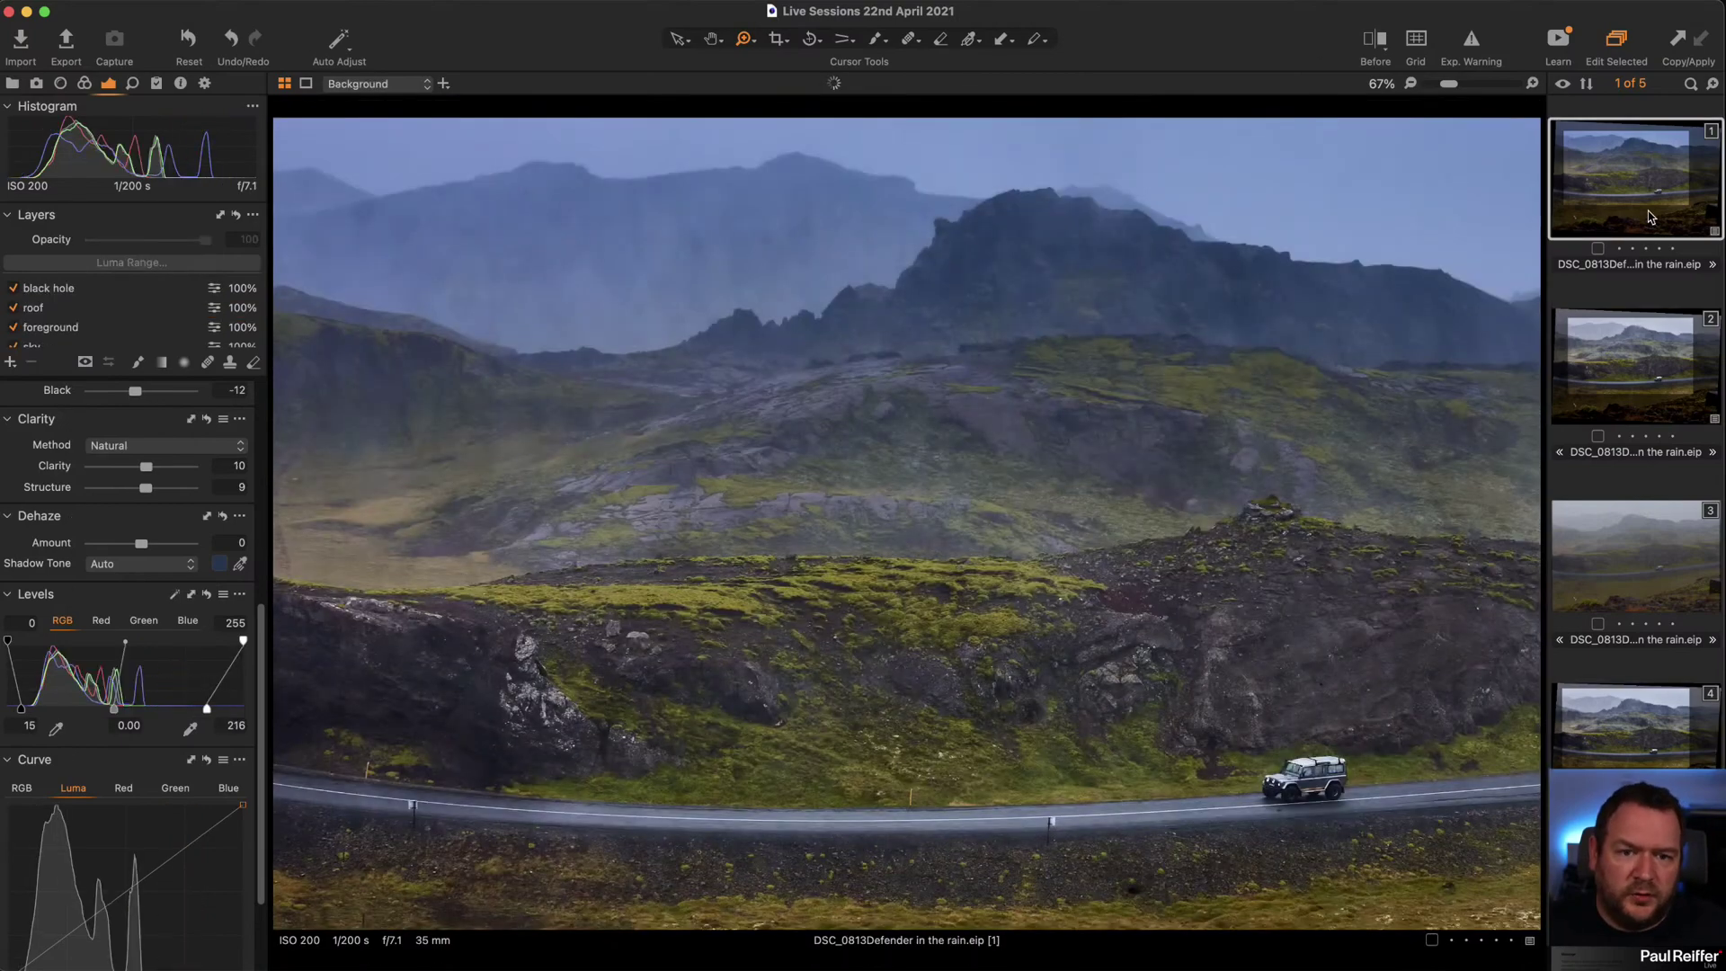
Check the first variant for reference, clone the second variant and select the new third variant.
click(1652, 216)
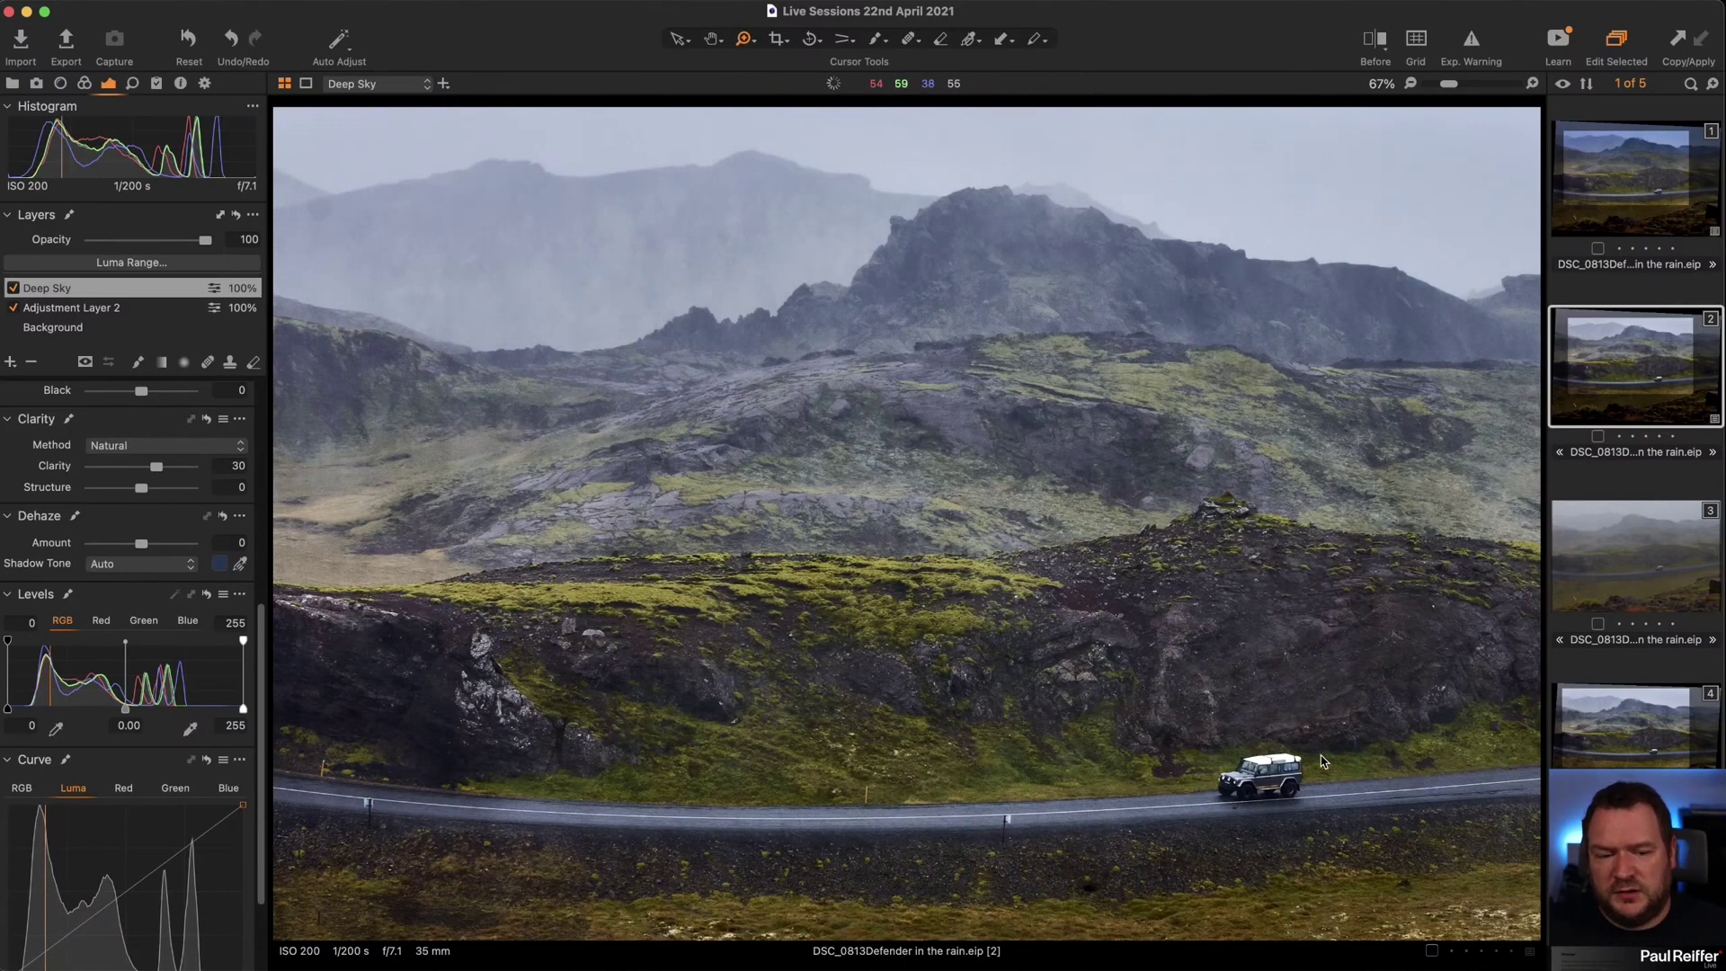
right_click(1644, 358)
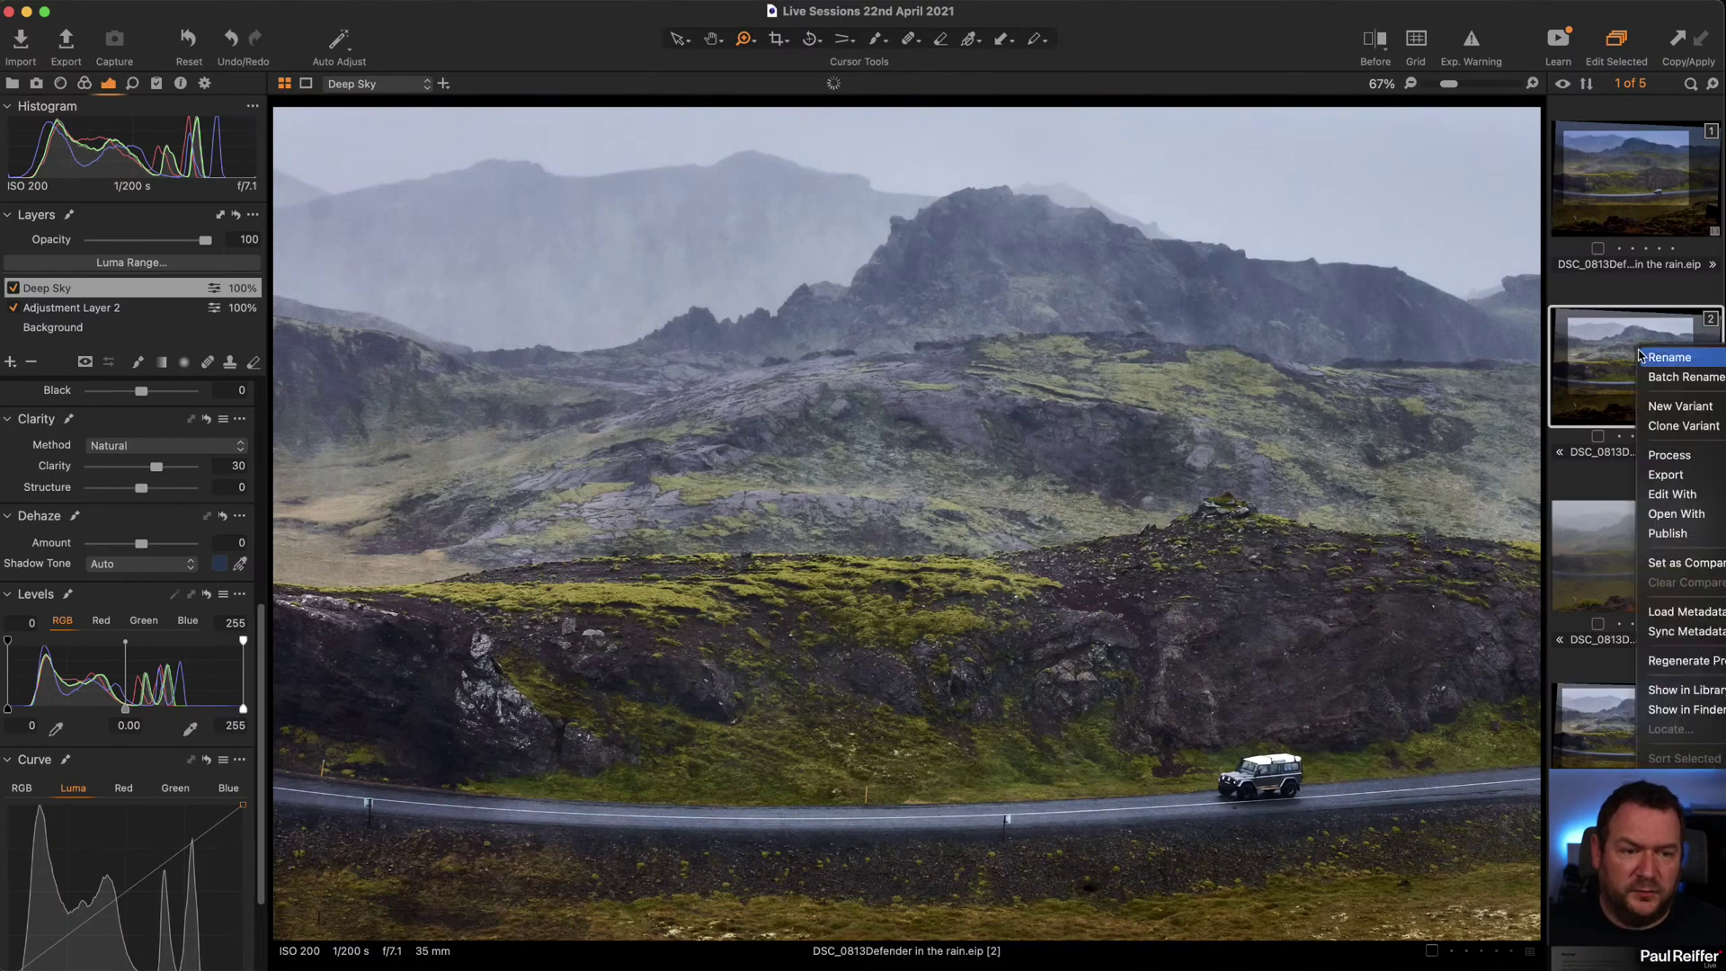
click(1654, 426)
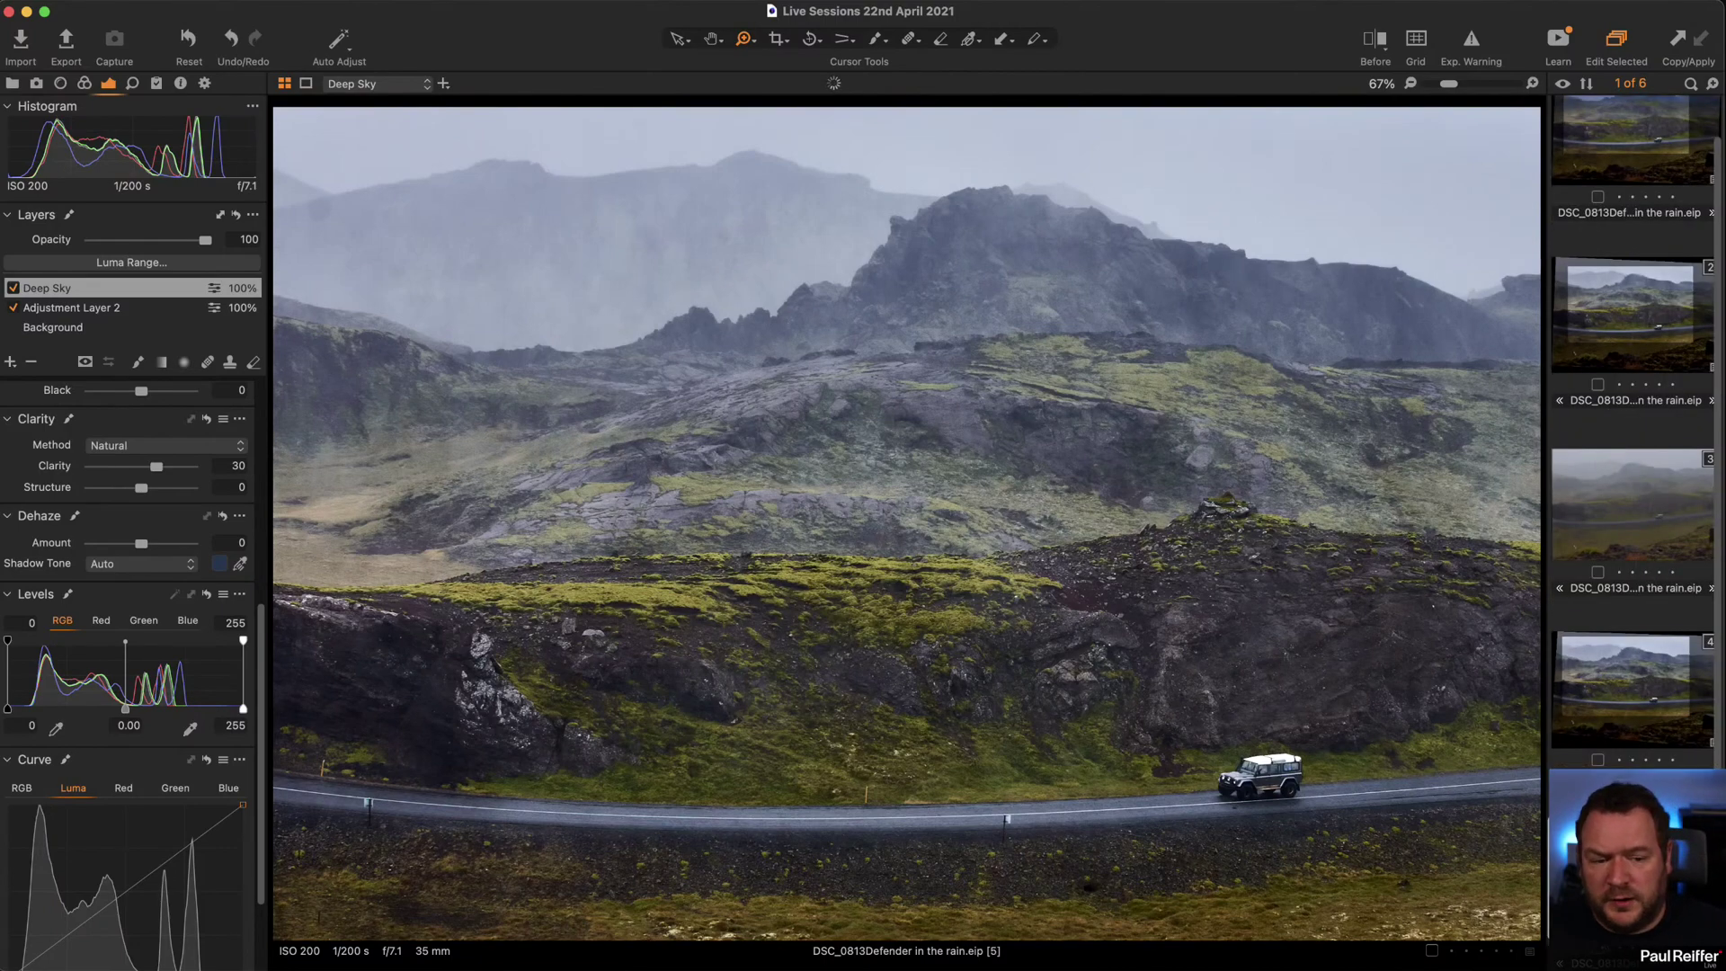
click(1631, 504)
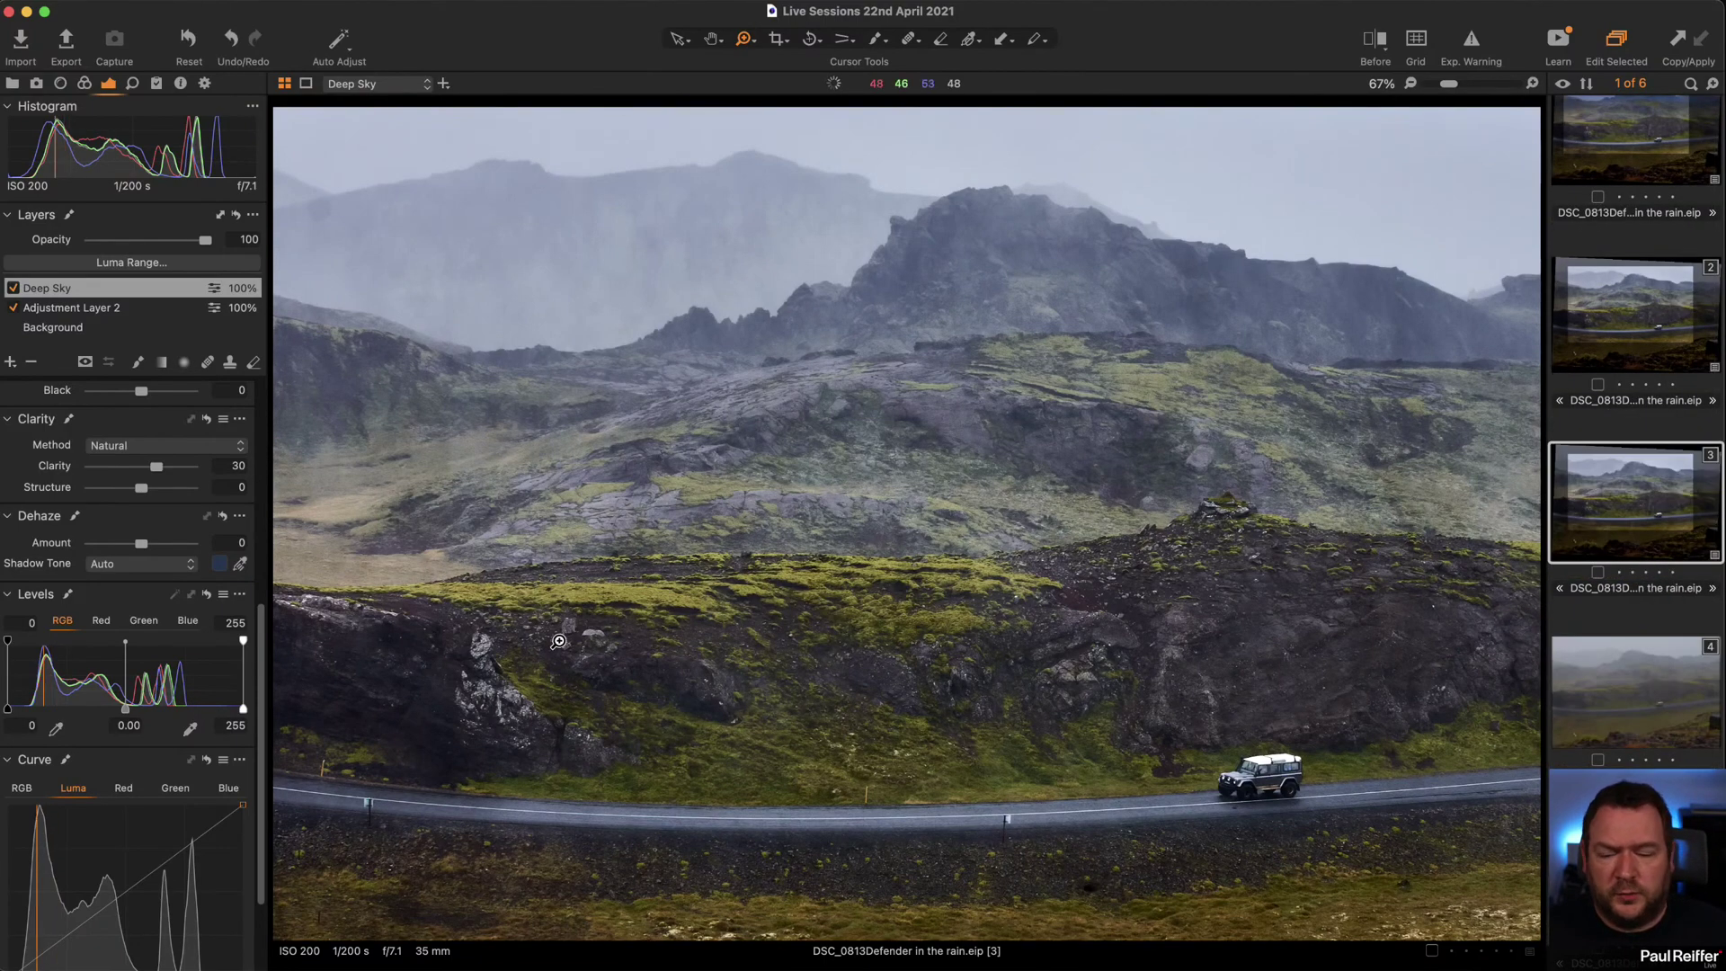
Try to draw a vertical linear gradient from the sky to the foreground ridge on the Deep Sky layer, and check its mask.
scroll(154, 423, up, 5)
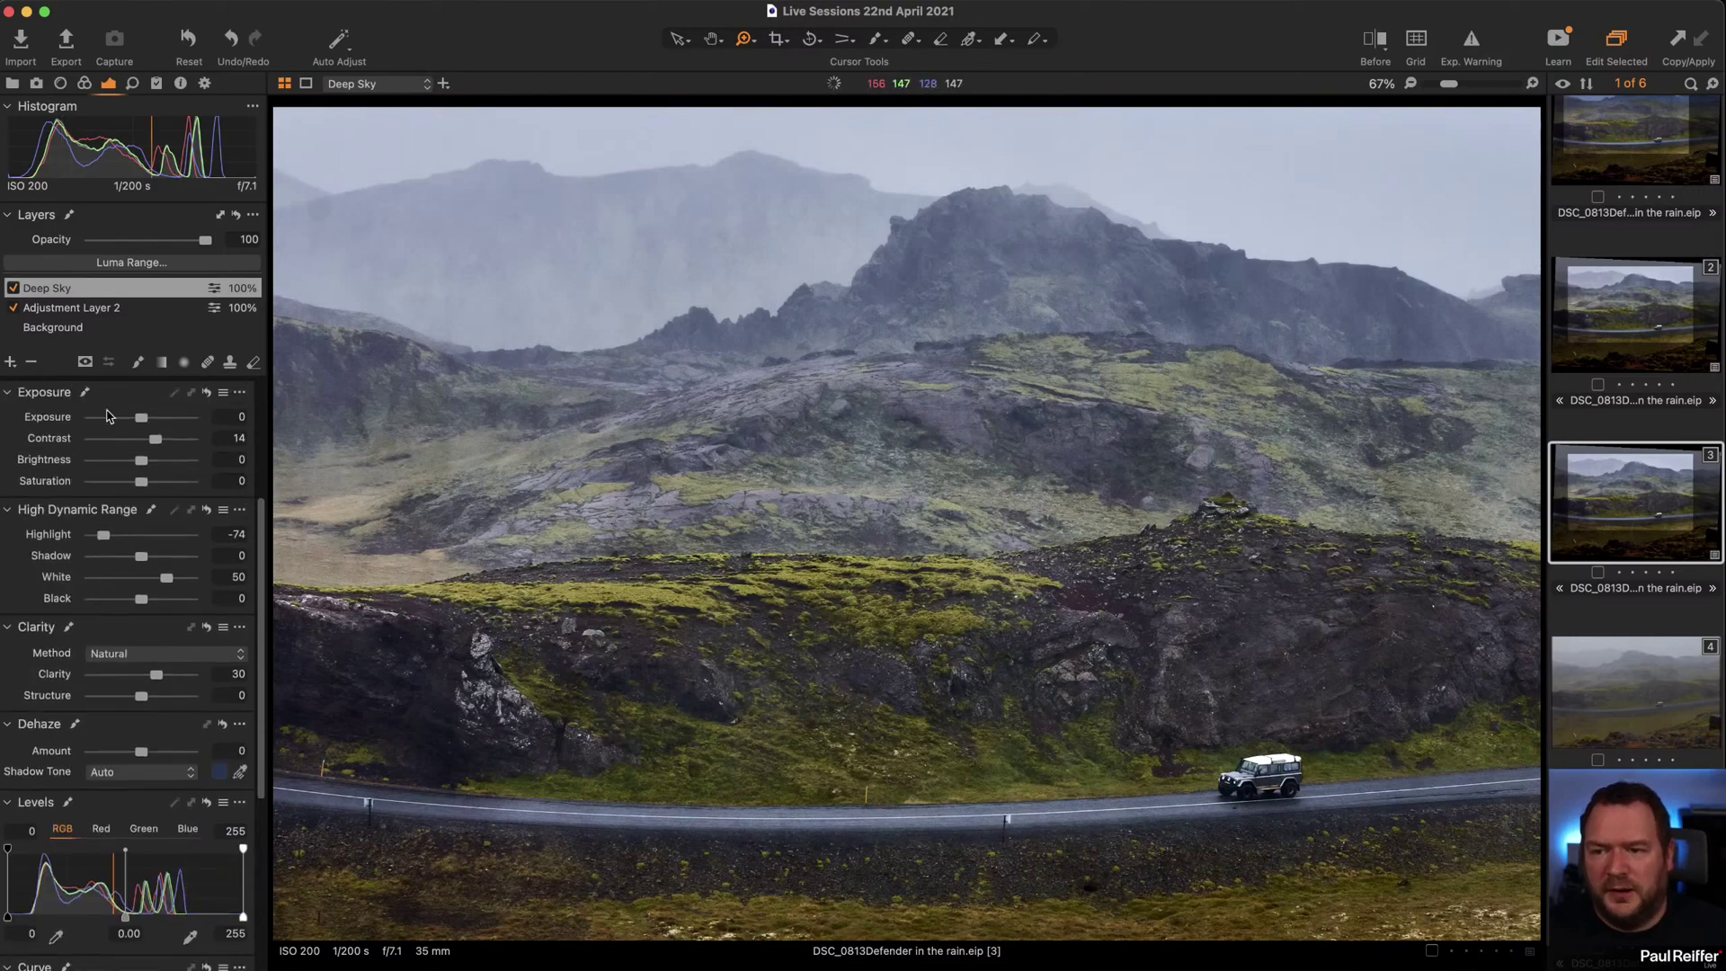
click(163, 362)
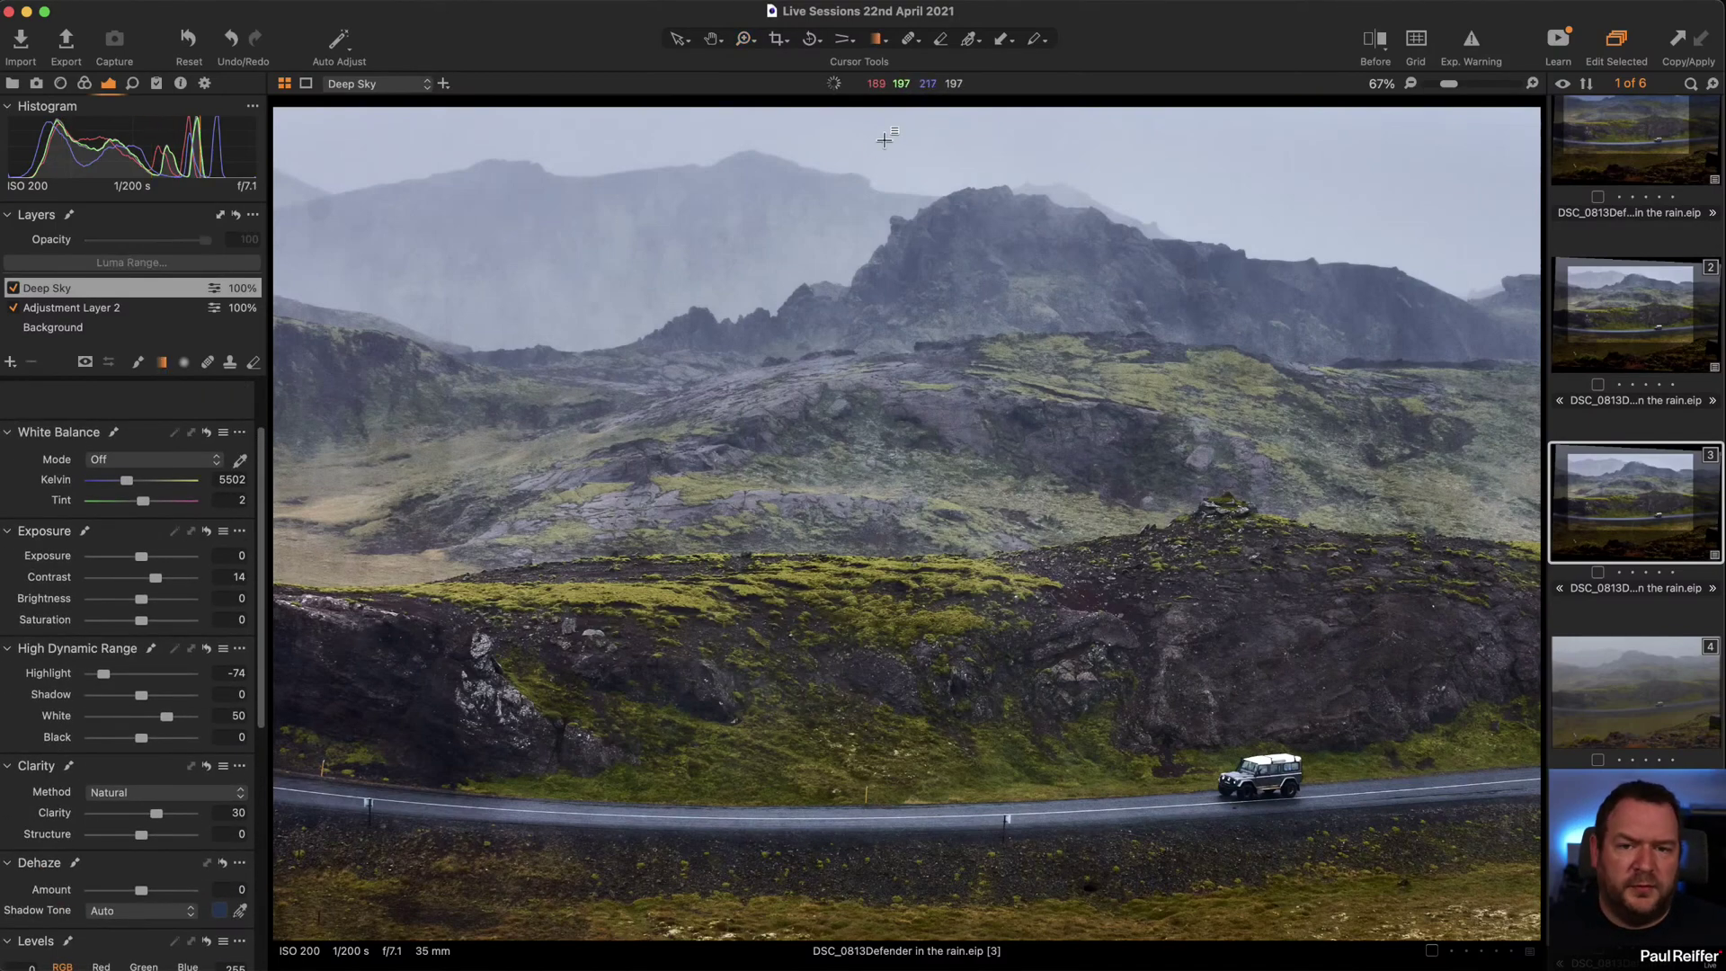
drag(885, 139, 889, 552)
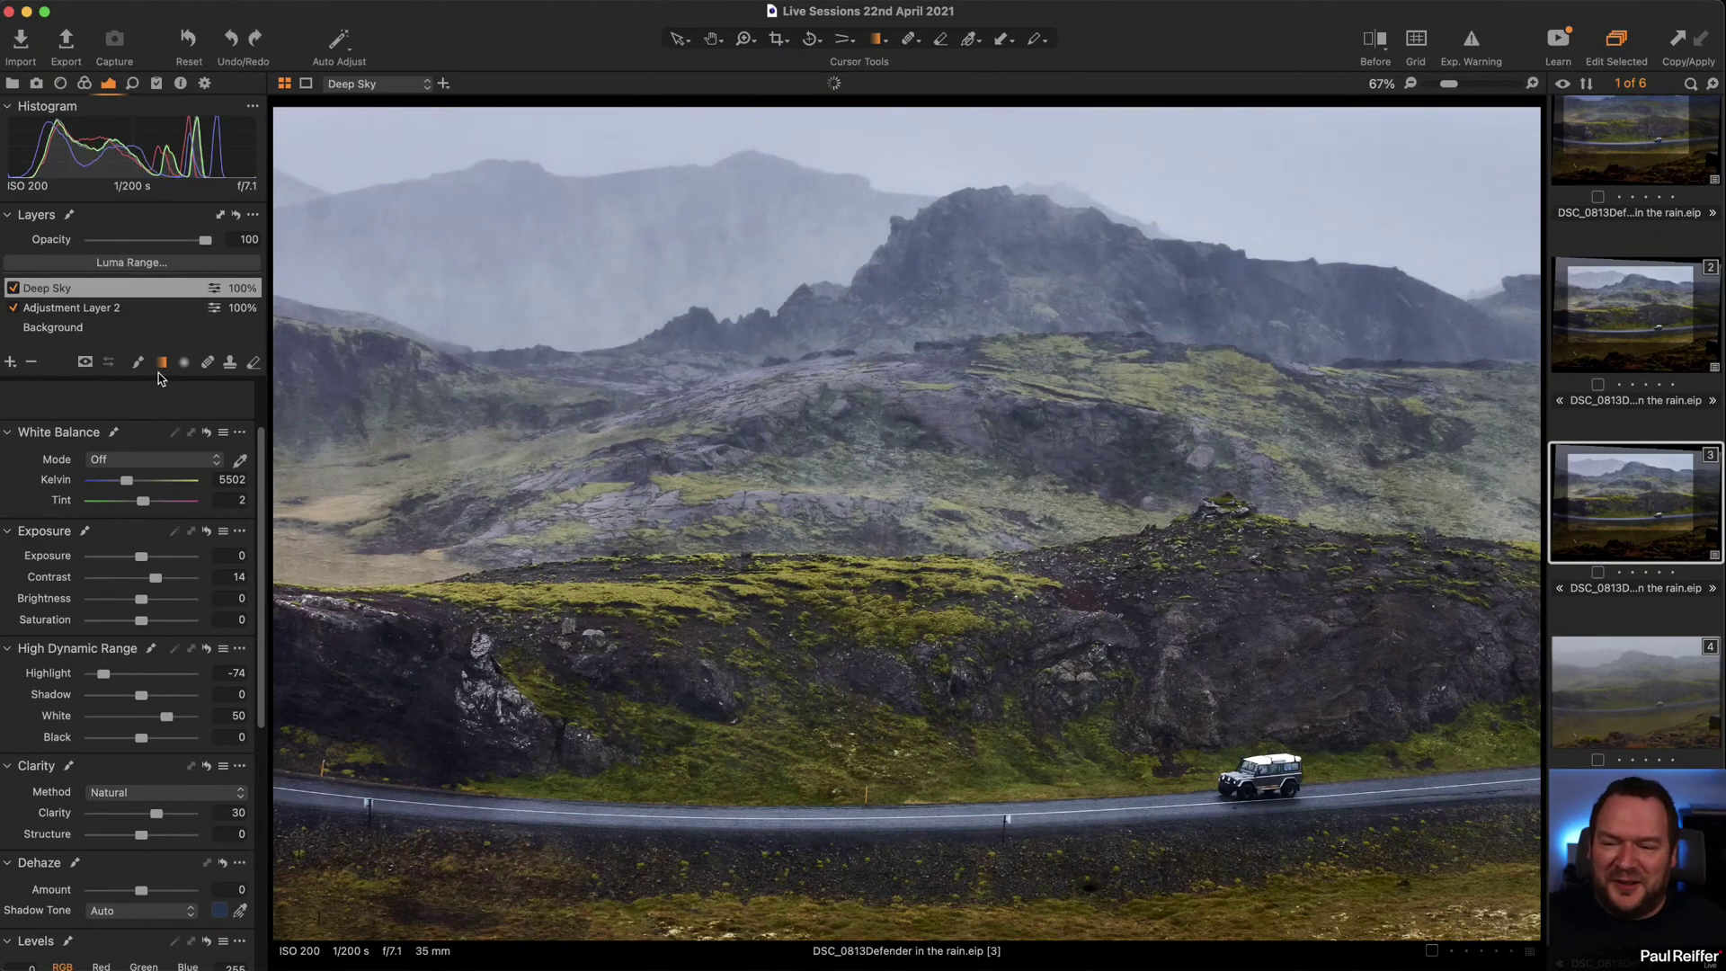
key(m)
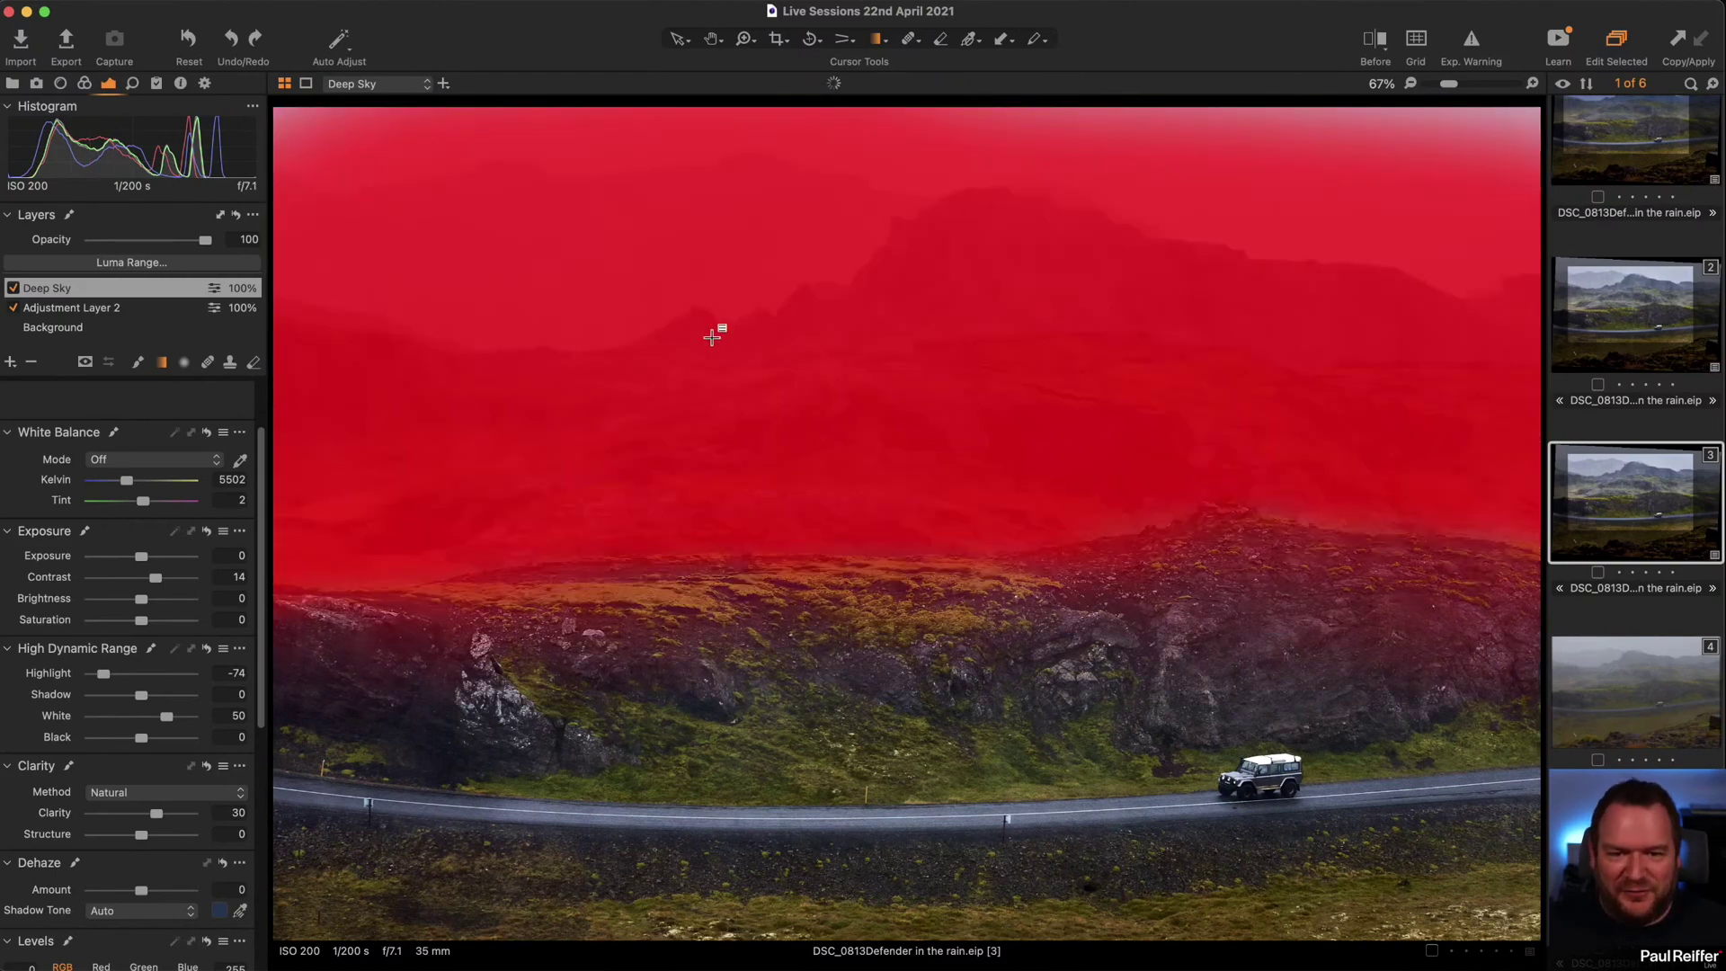
key(m)
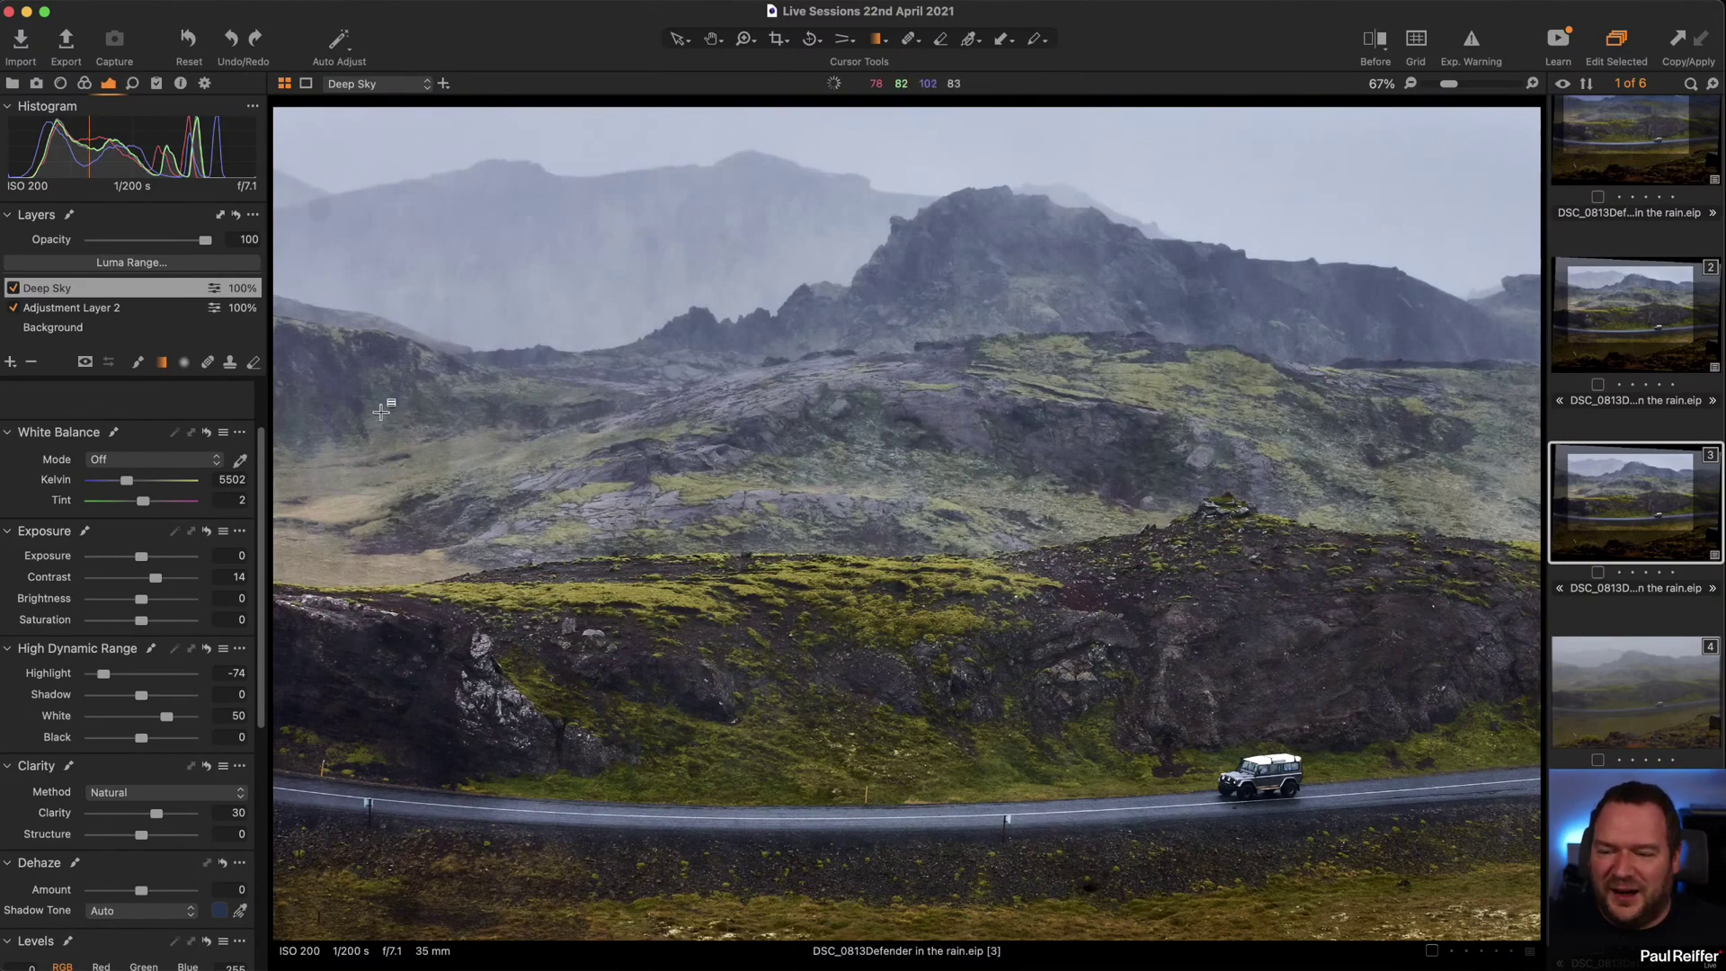
Add a new adjustment layer named Sky to the cloned variant.
click(11, 364)
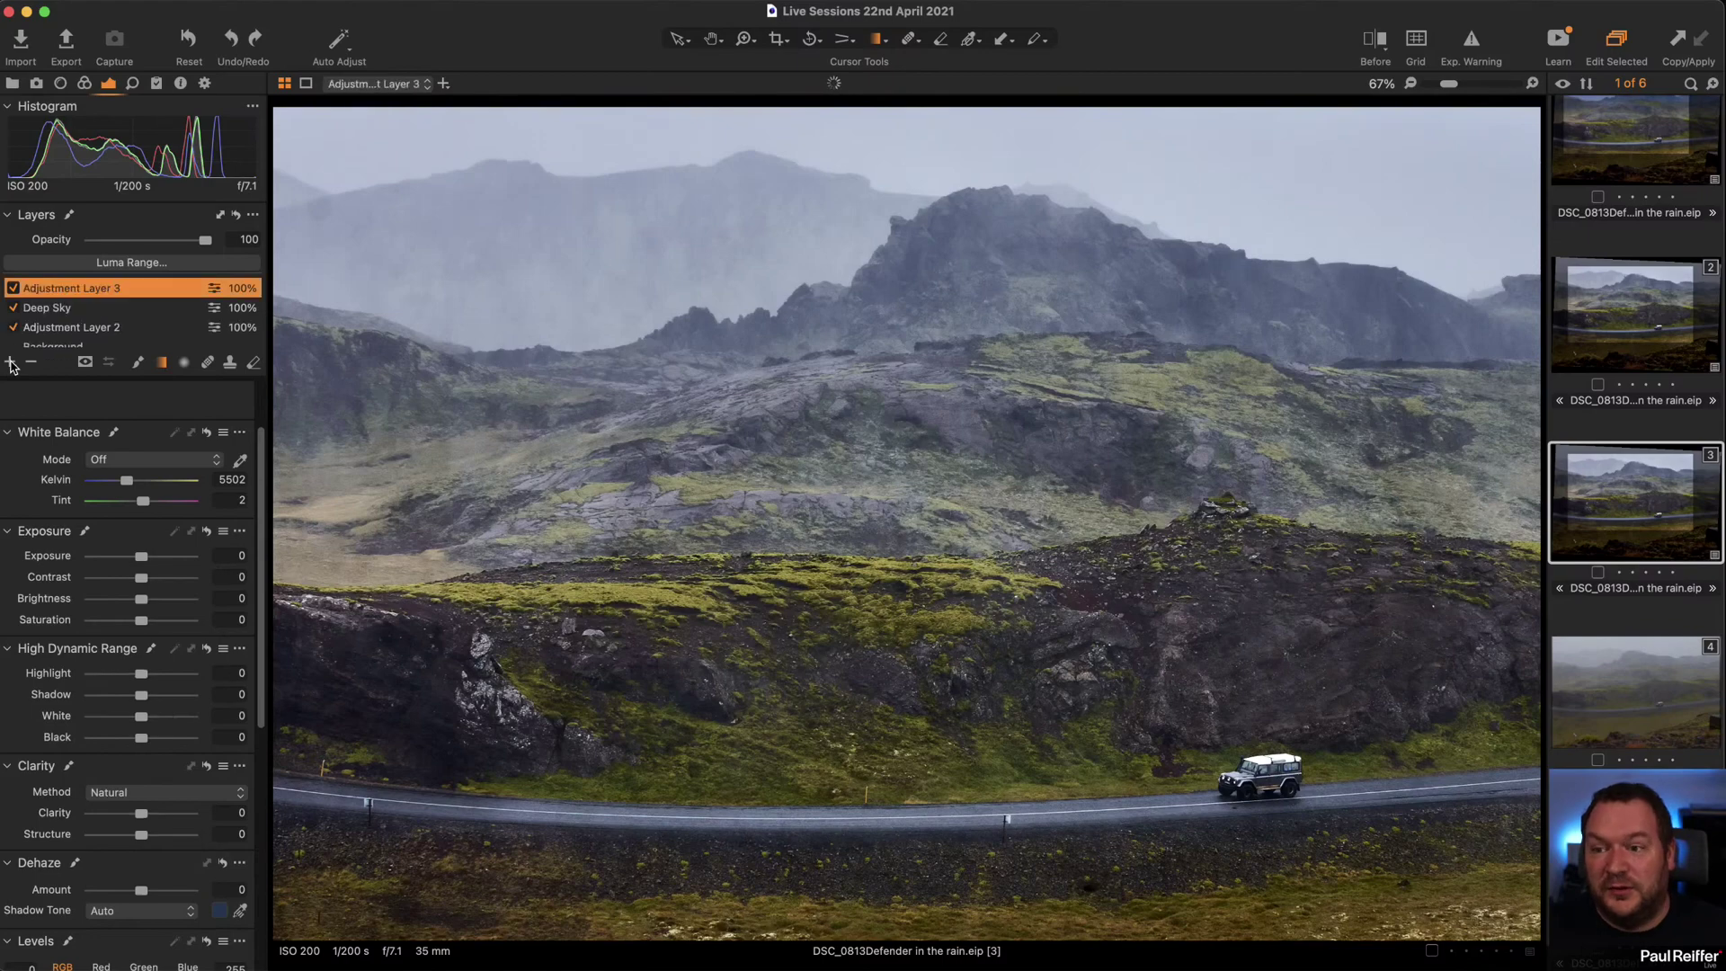
double_click(100, 286)
text(Sky)
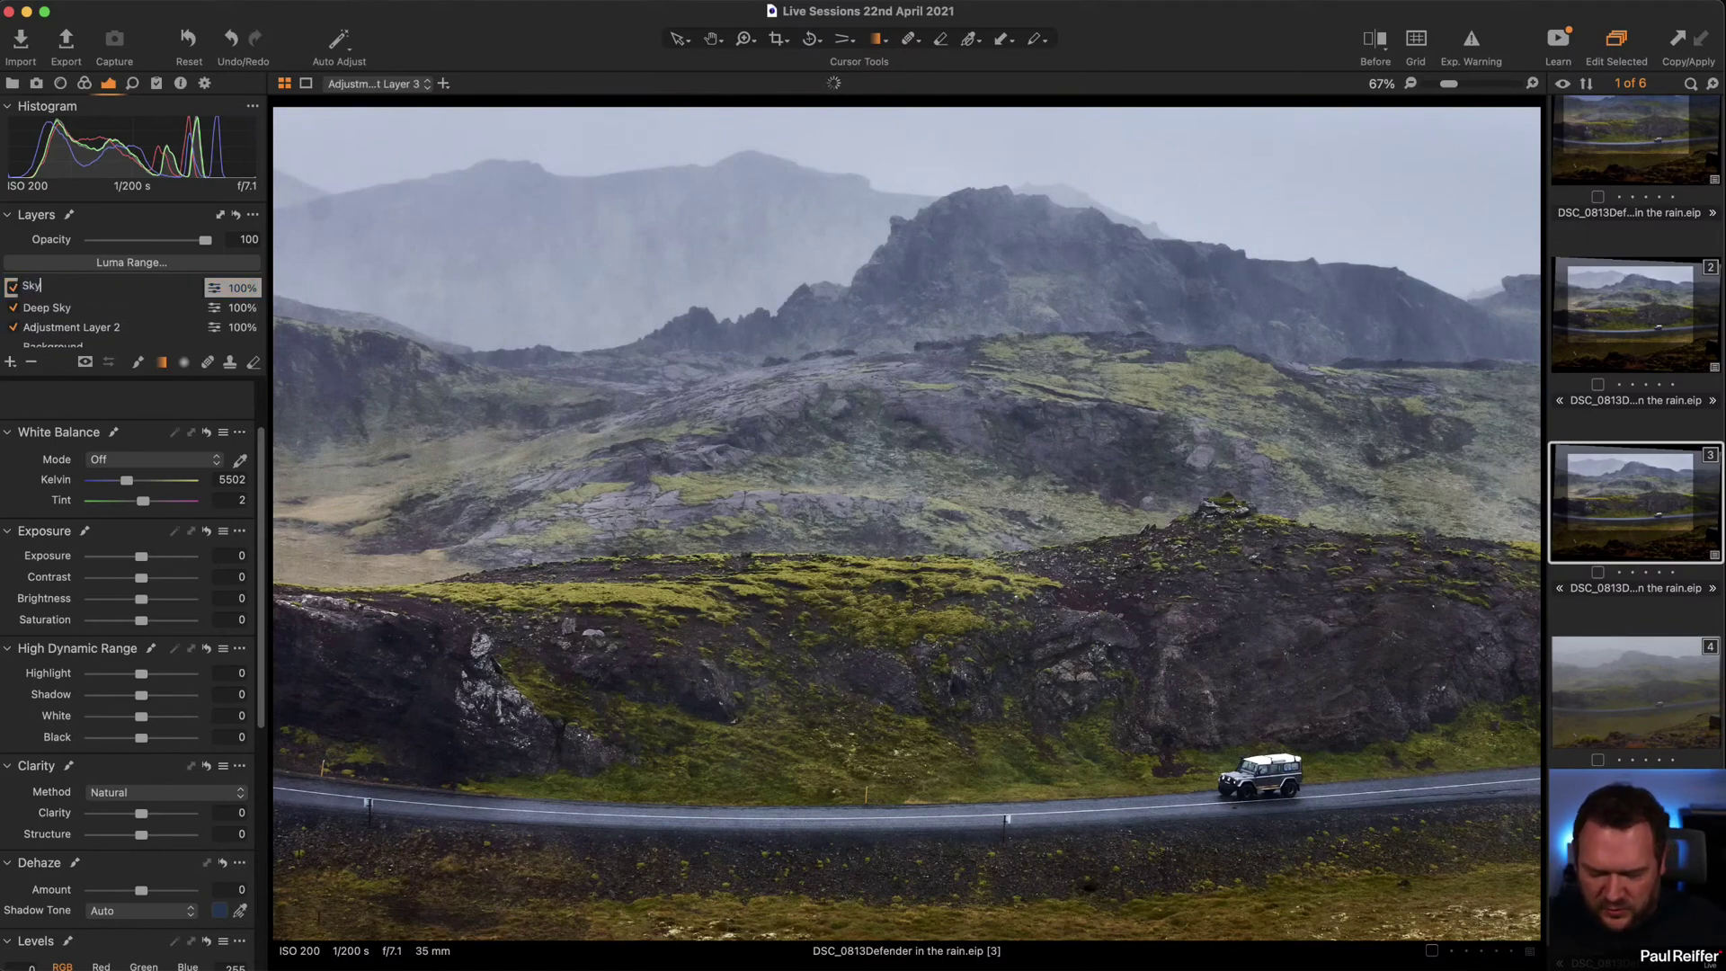
key(Return)
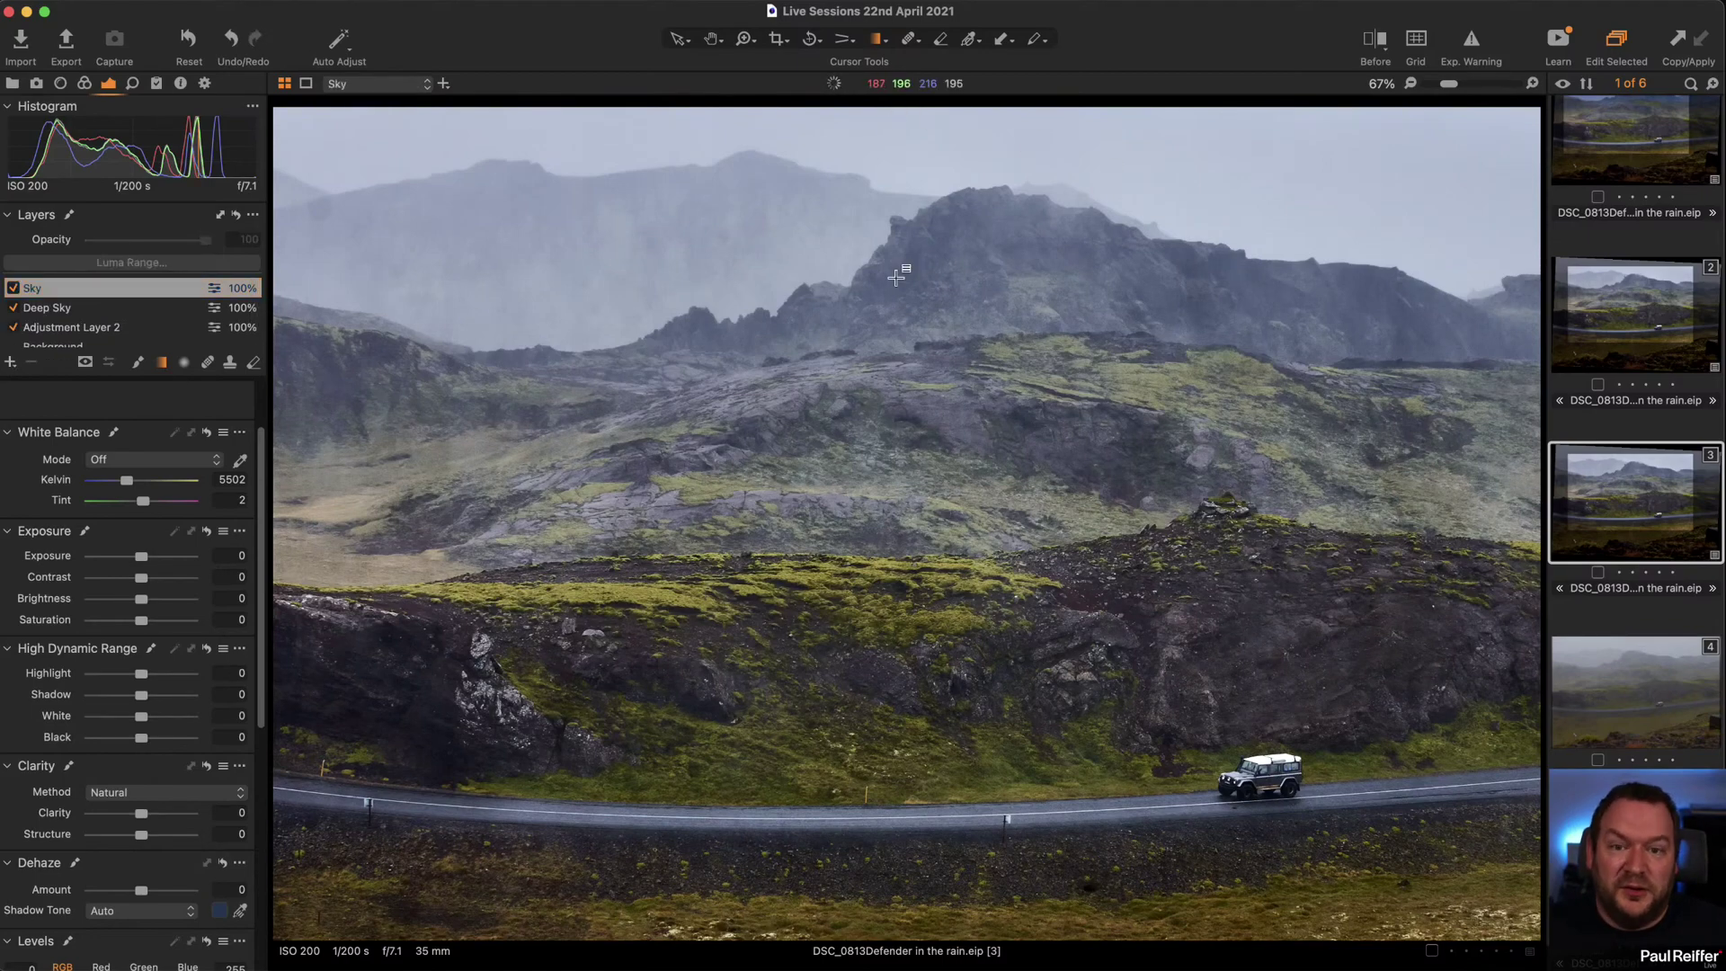
Mask the Sky layer with a linear gradient ending at the foreground ridge, tilted up to the right, and set its exposure to -0.26.
drag(906, 329, 921, 540)
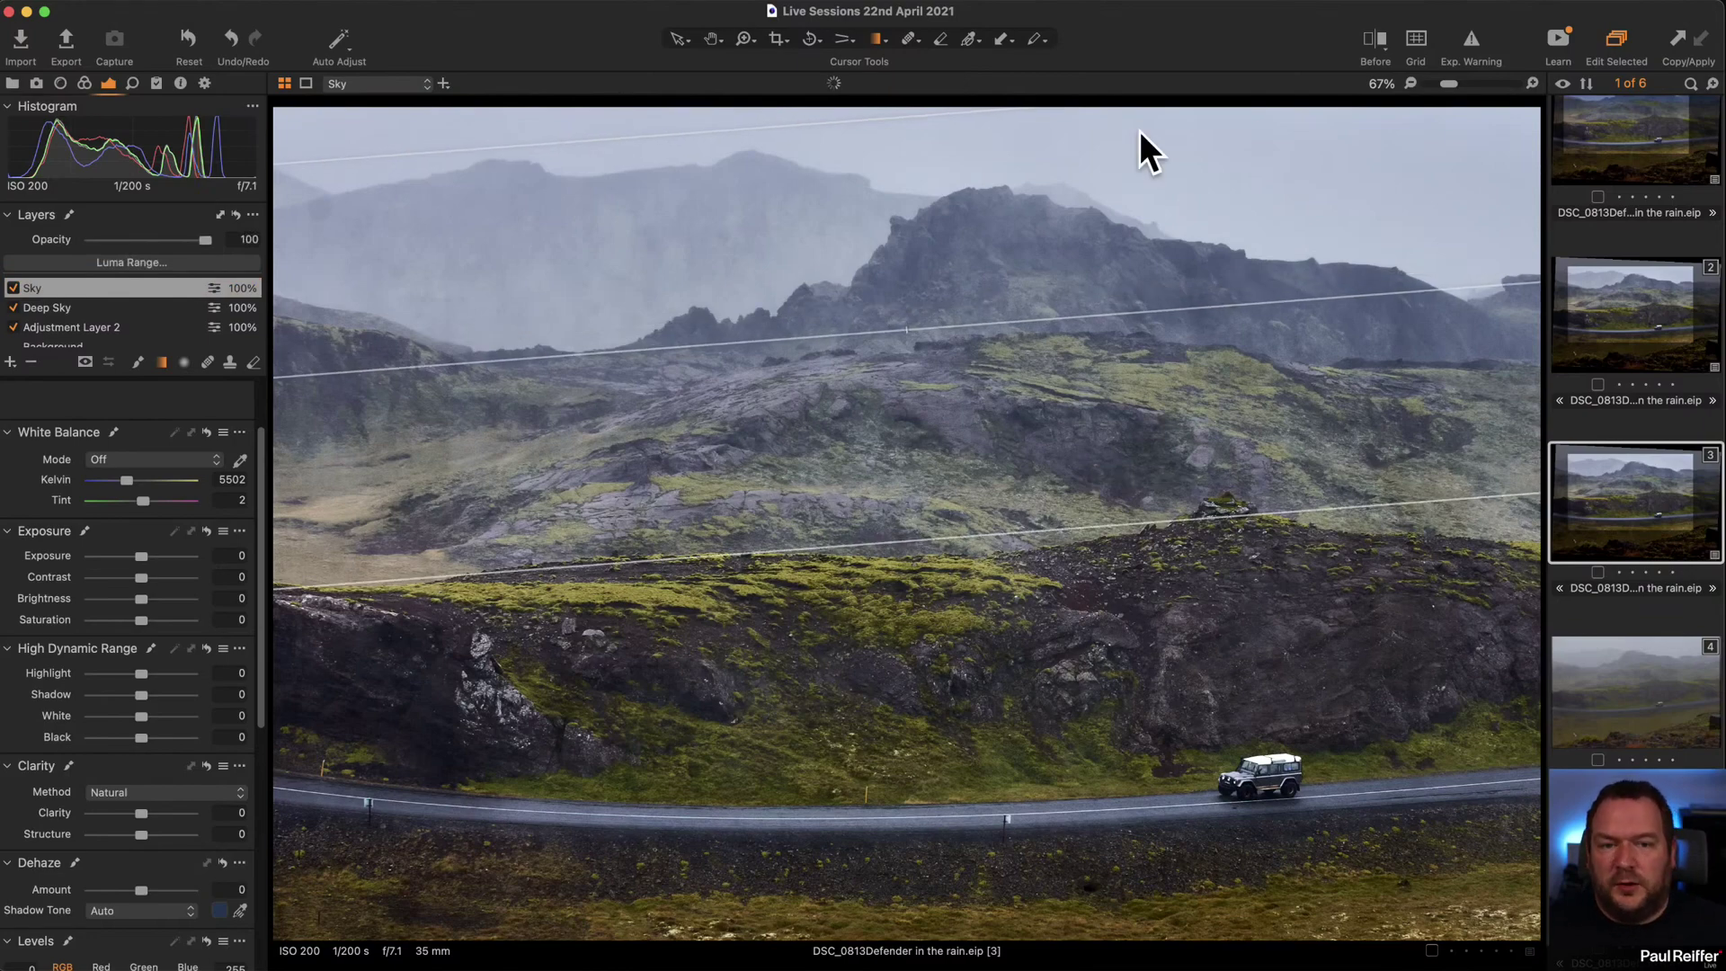
drag(144, 555, 143, 560)
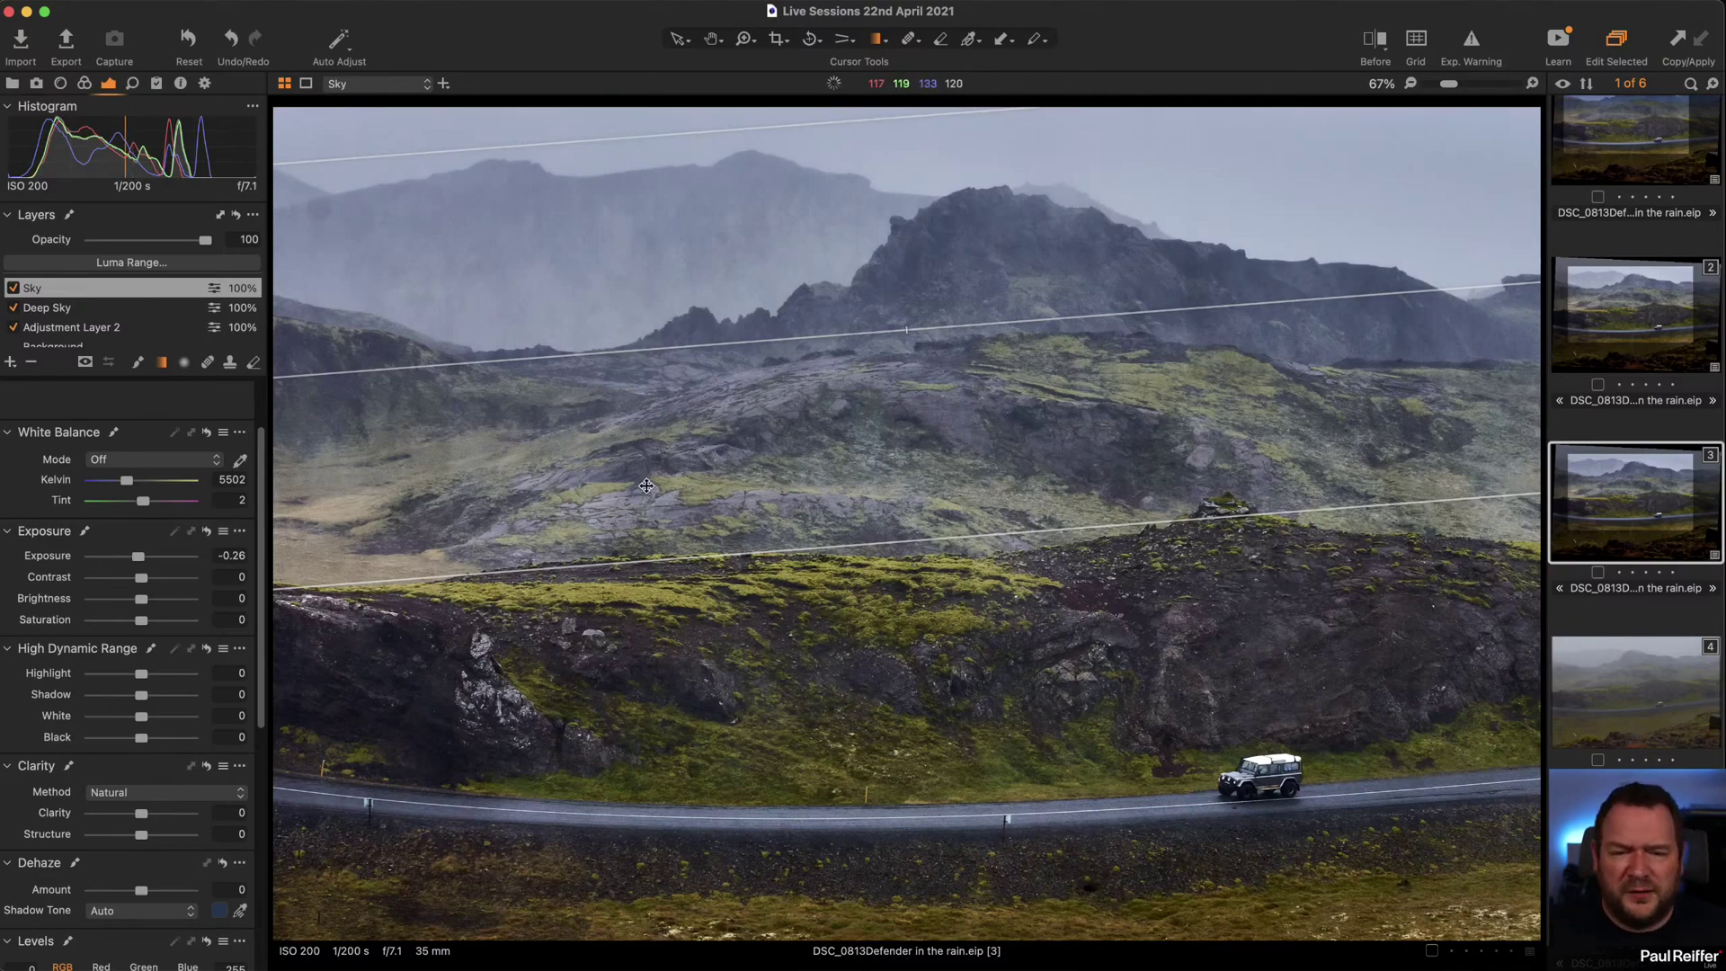
Switch off the Sky layer to judge its effect, and compare the third variant with the second.
click(14, 289)
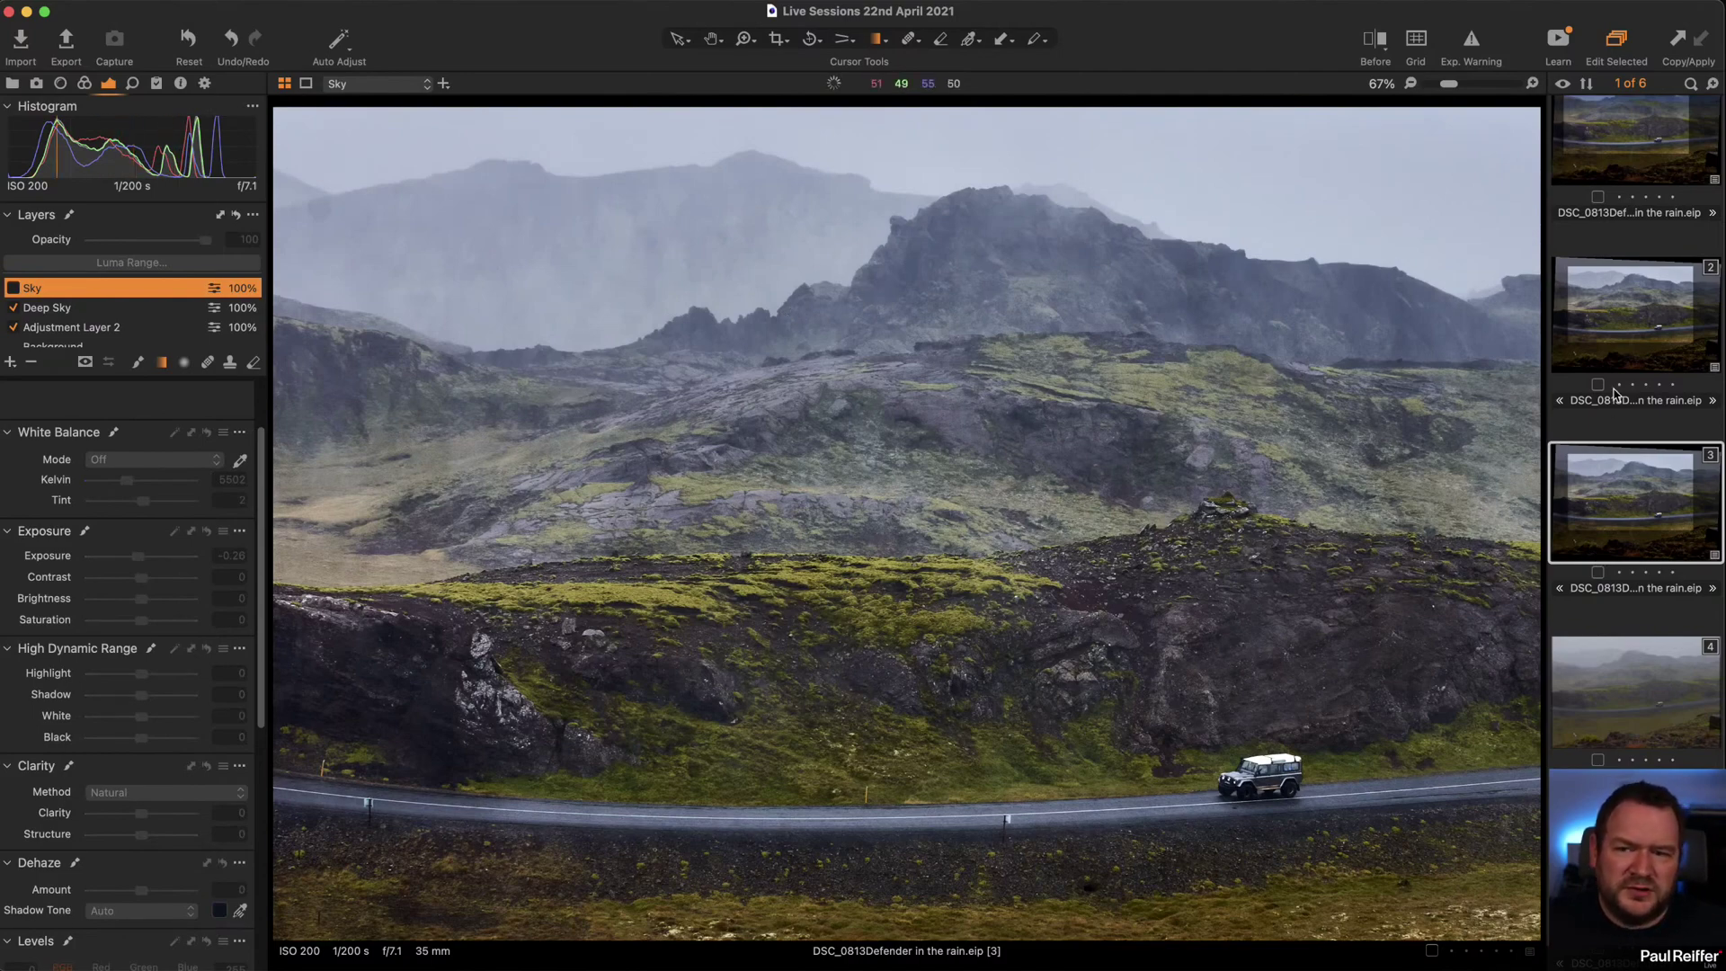
click(1612, 327)
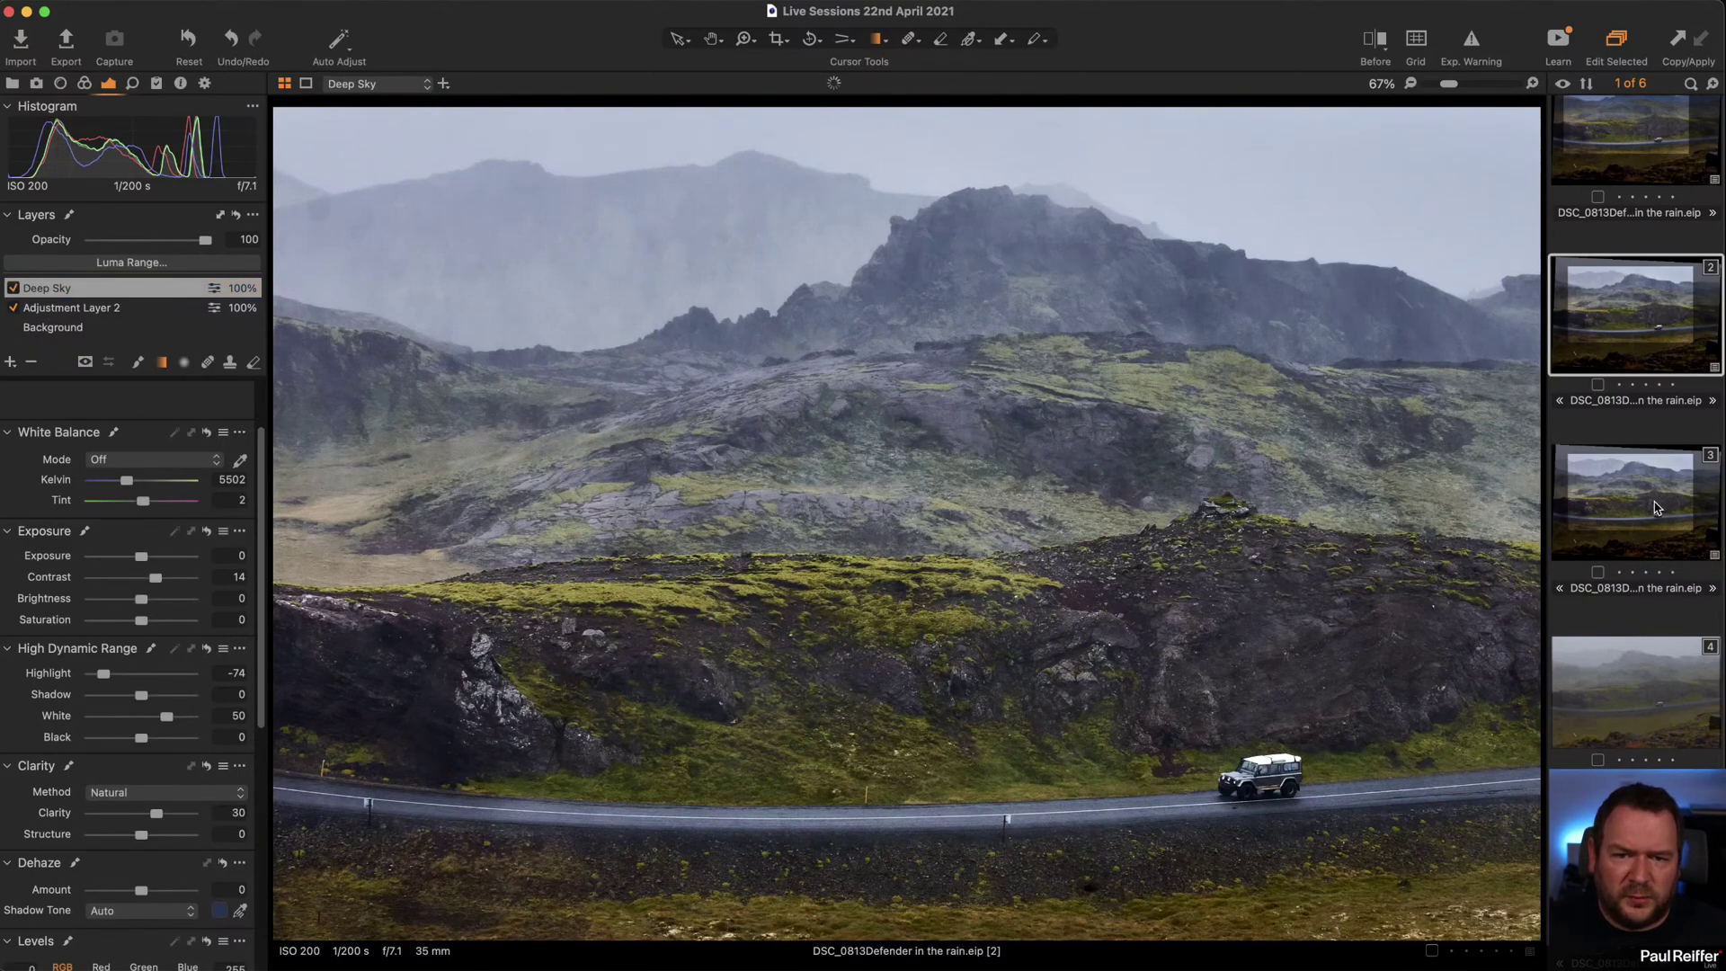
click(1657, 507)
click(1652, 348)
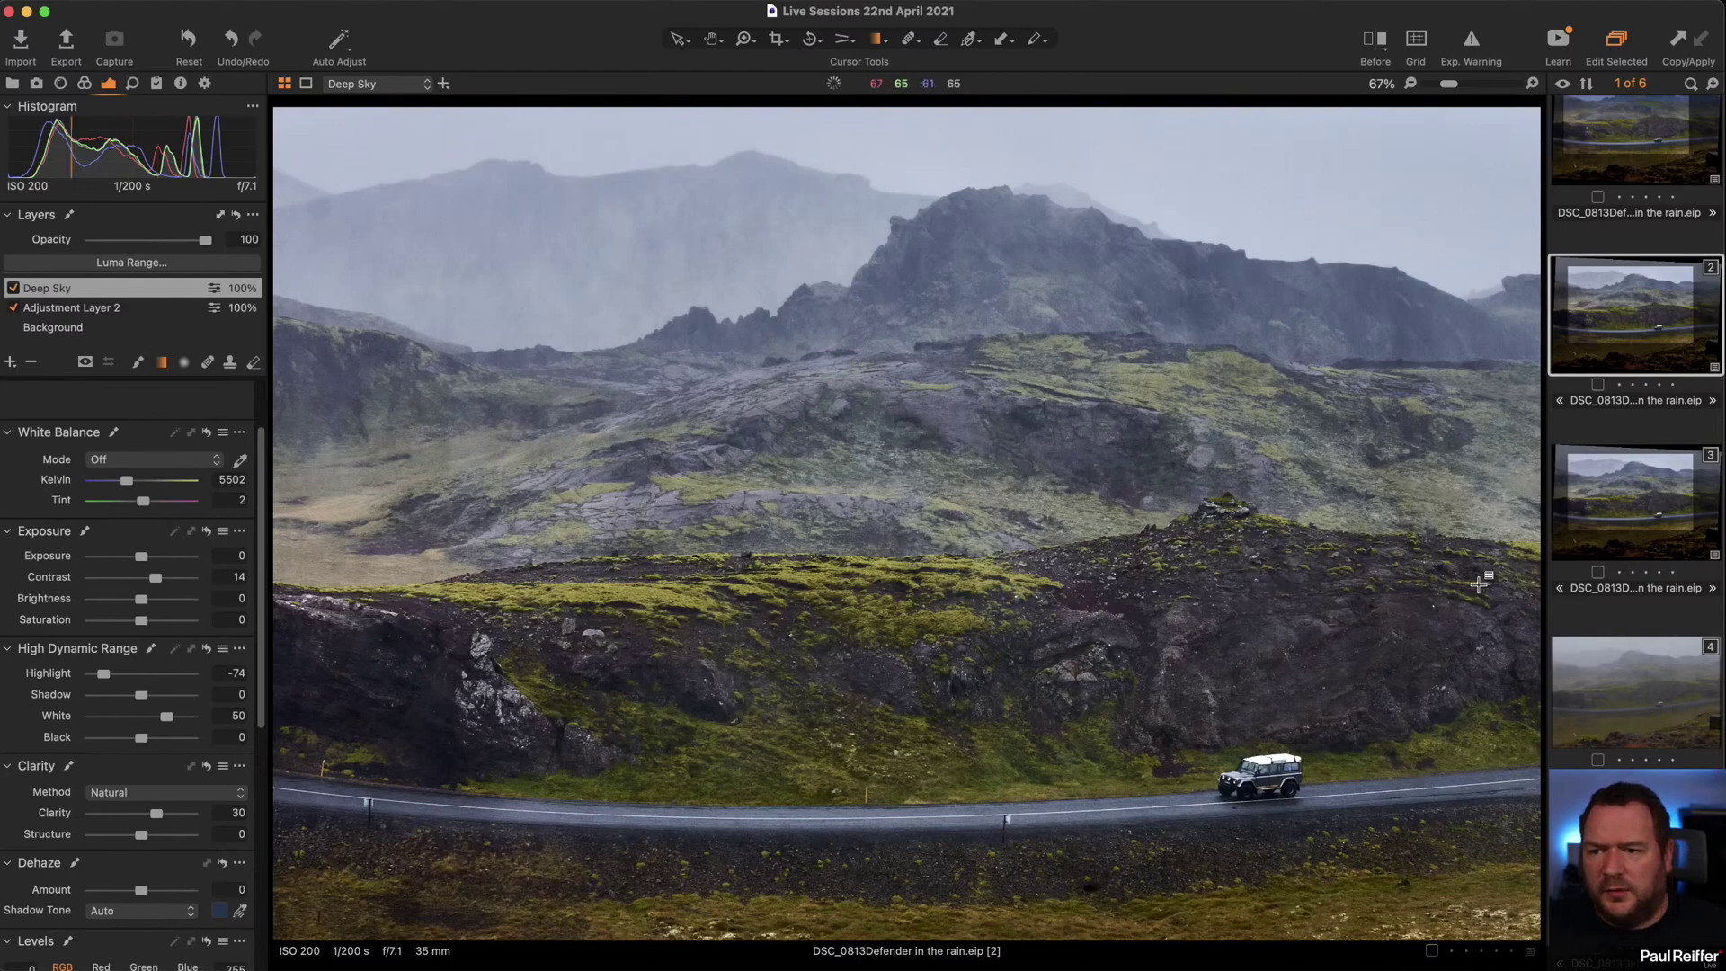
Heal the dark round spot on the distant mountain slope in the second variant, using the nearby slope as the source.
click(1608, 505)
click(1617, 299)
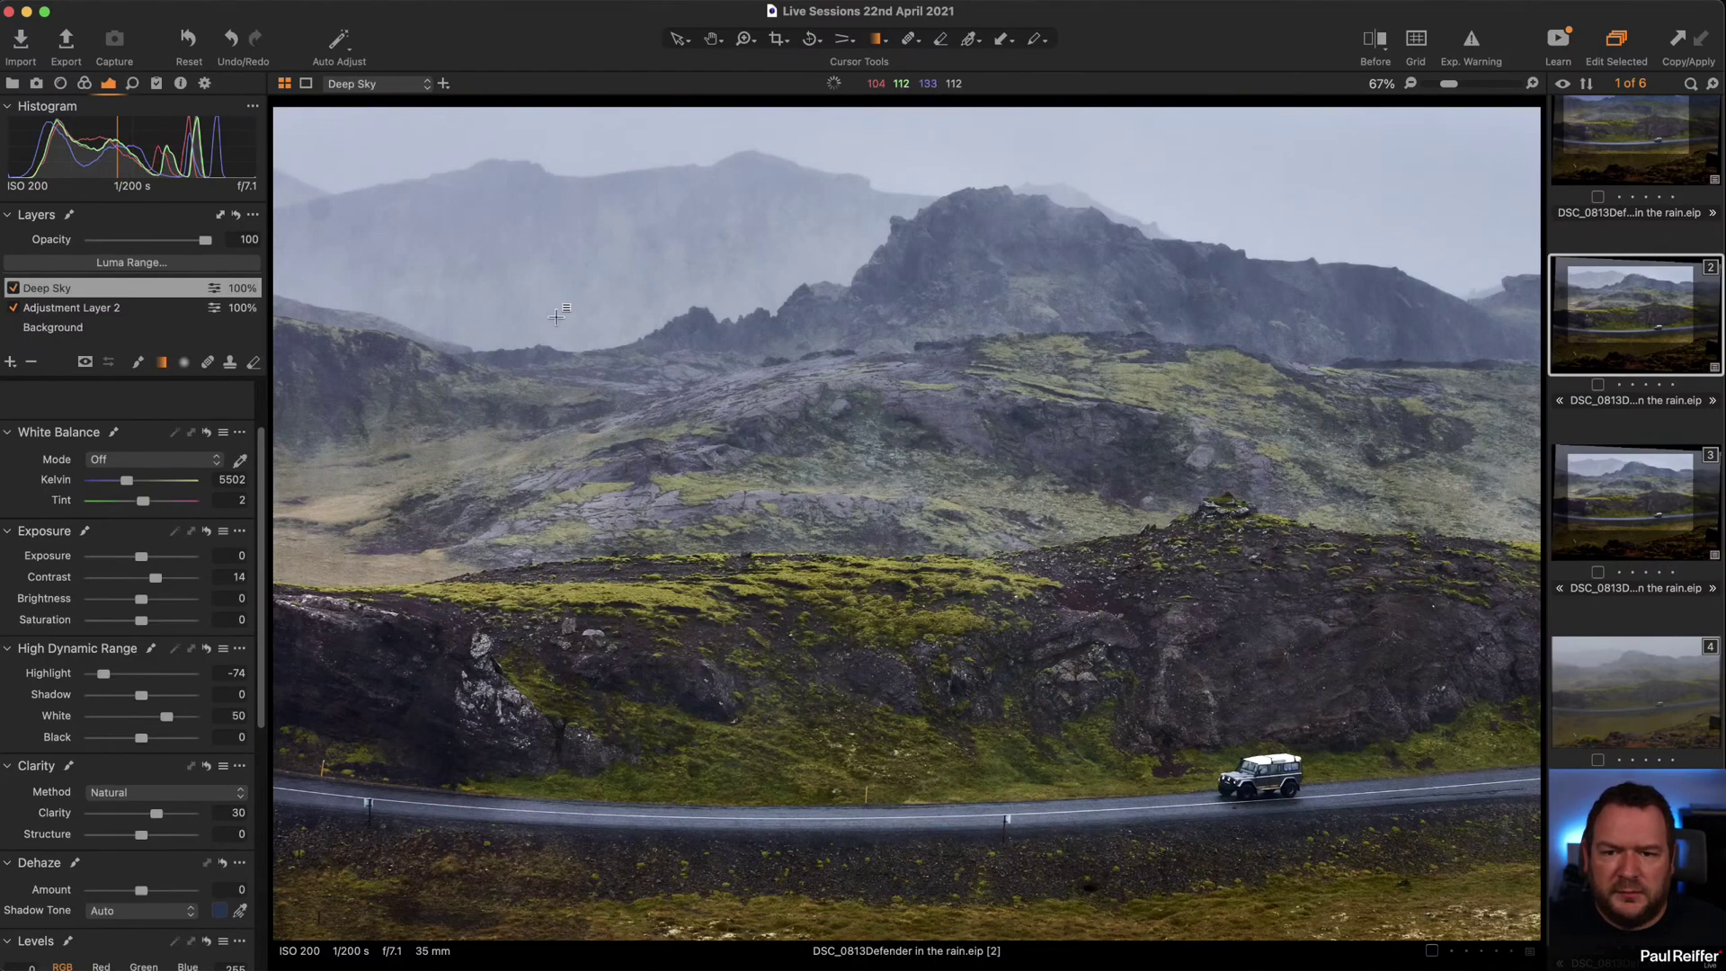
key(z)
click(323, 215)
key(q)
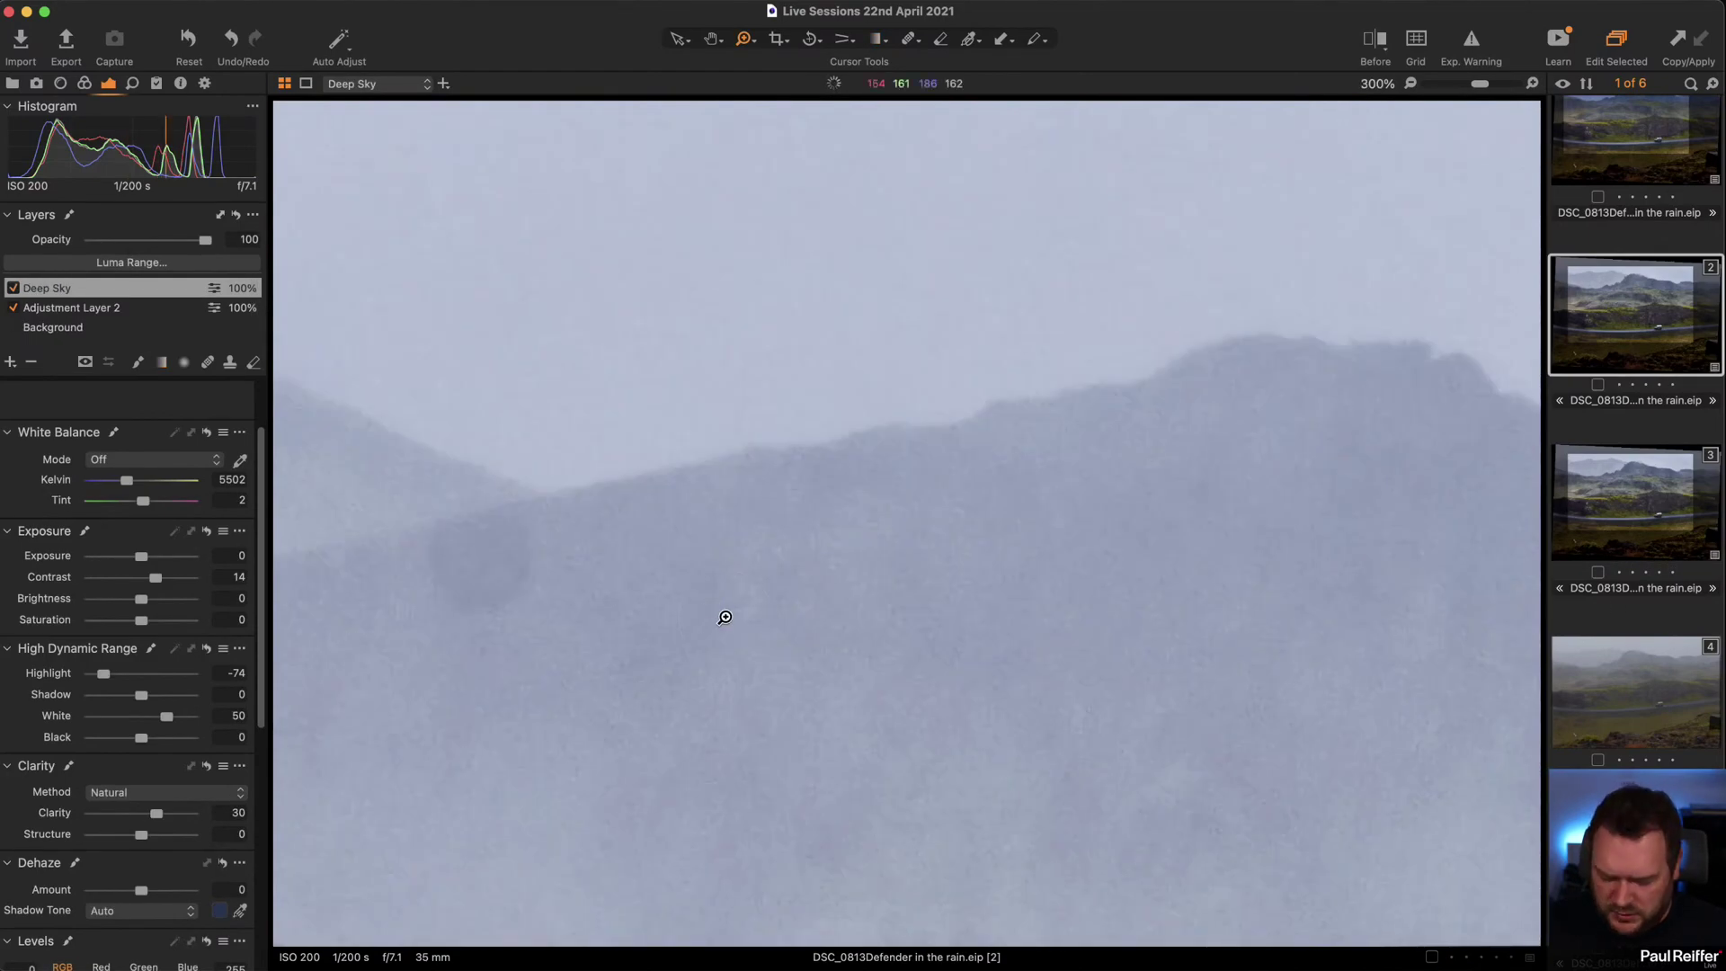
click(310, 569)
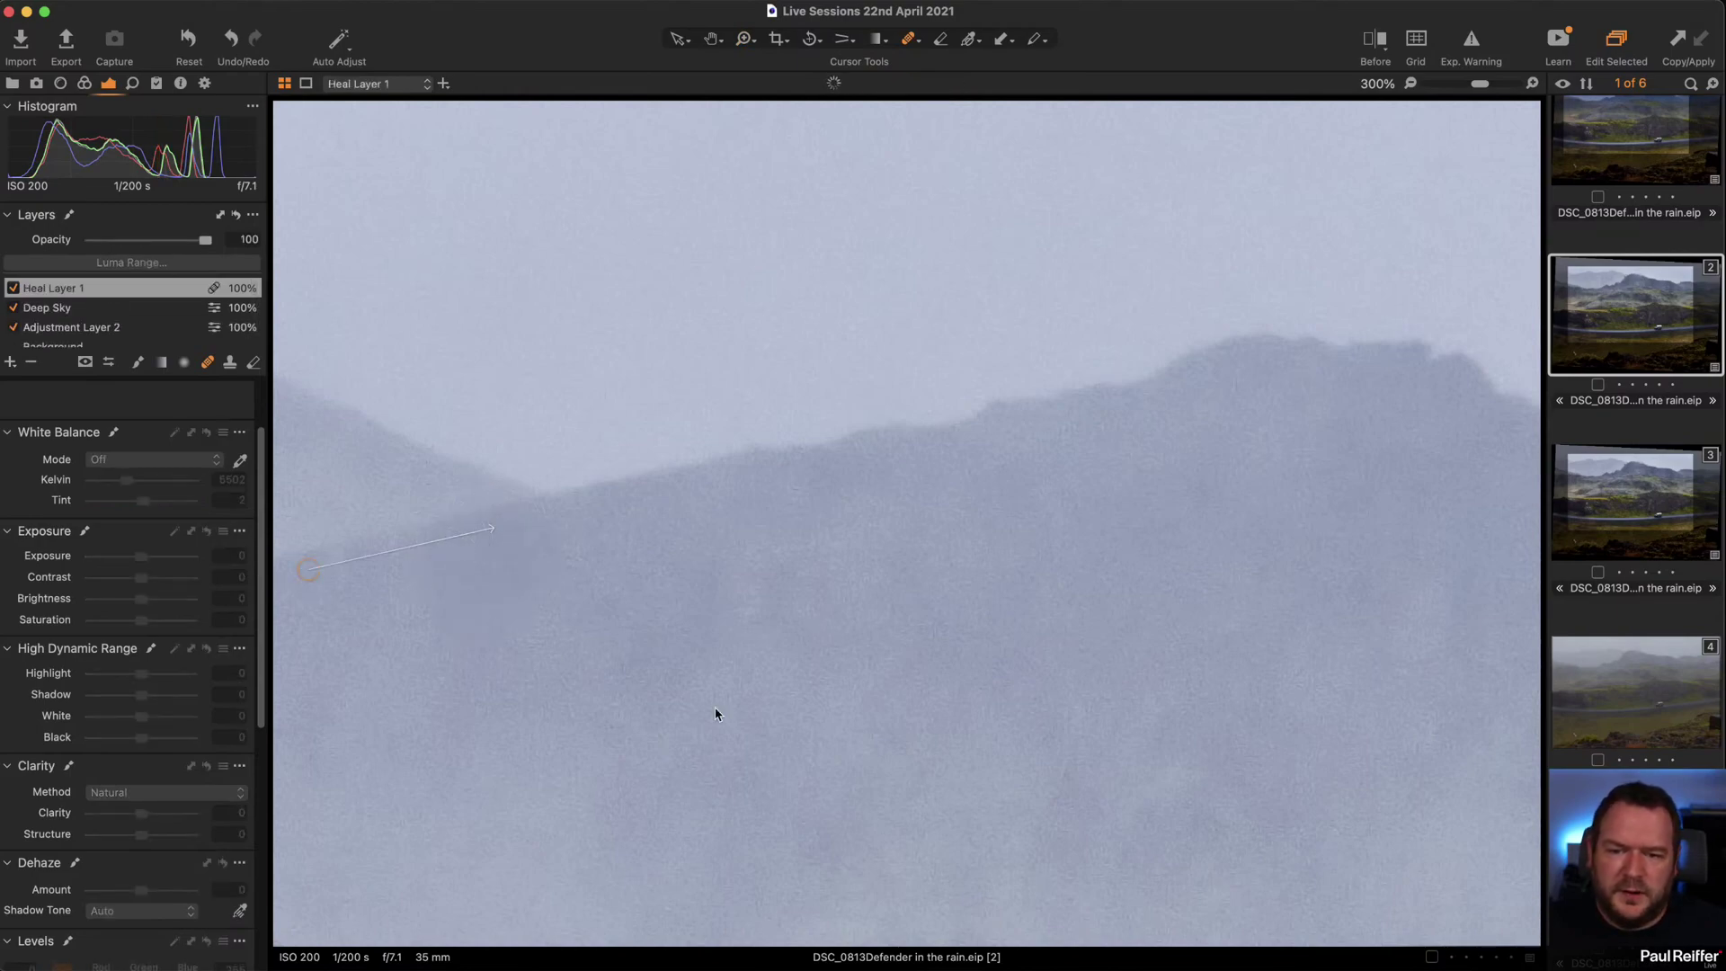
alt+click(789, 585)
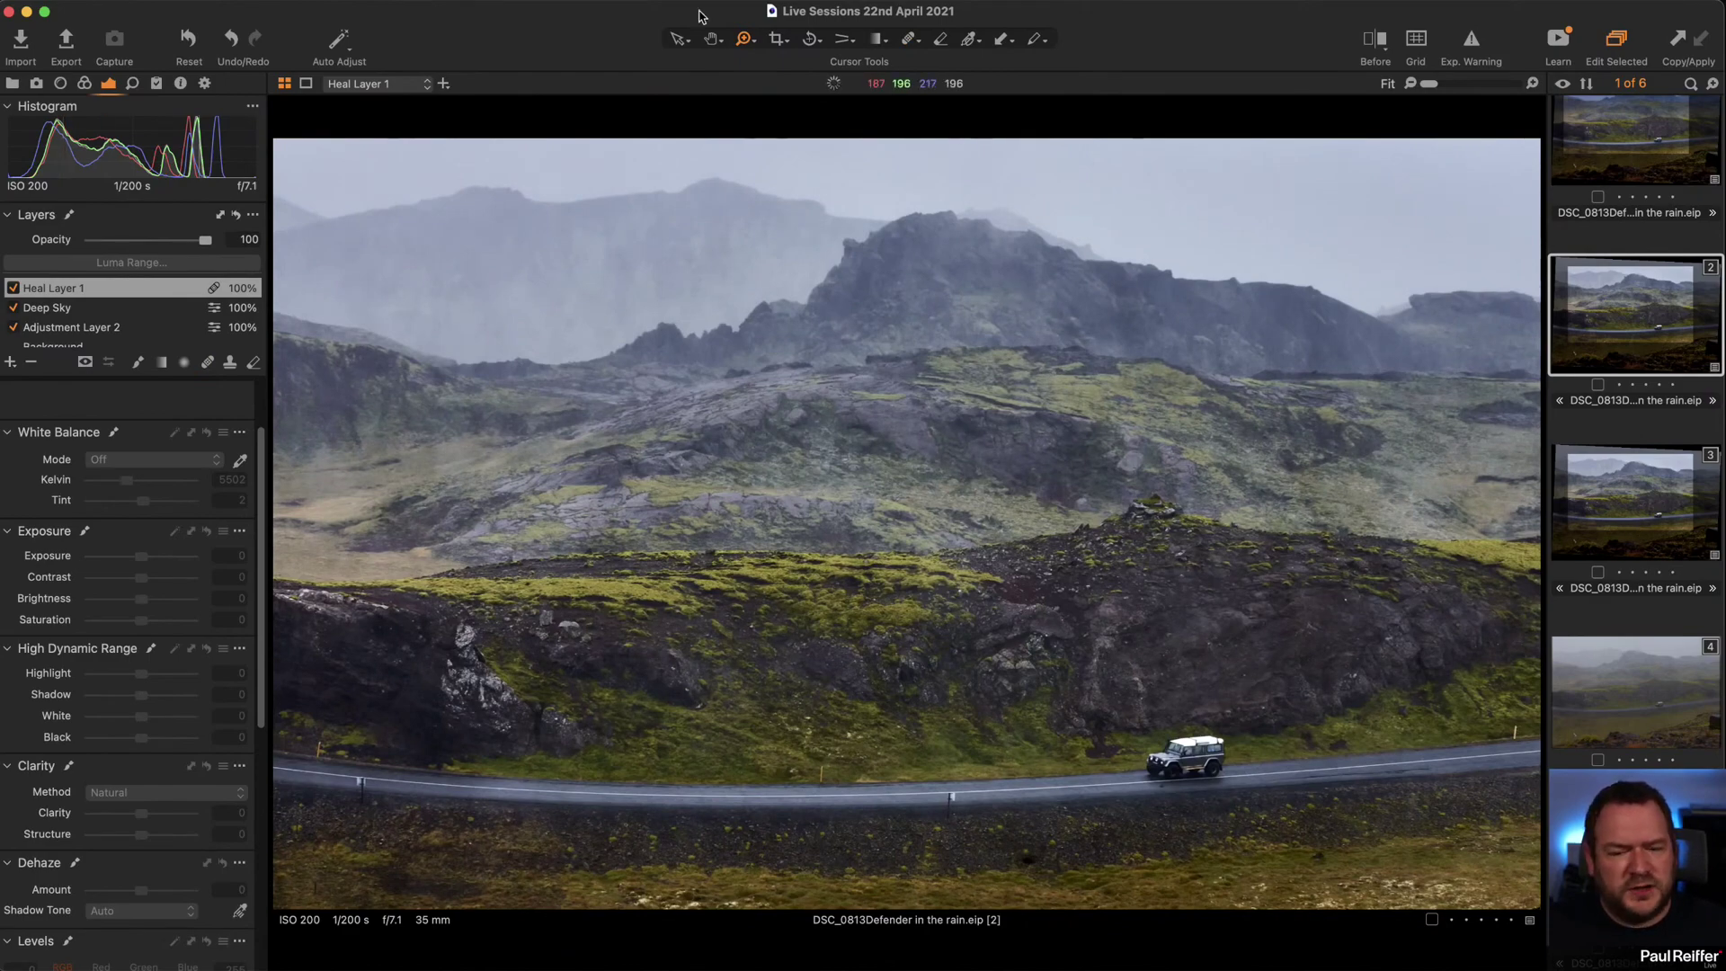
Review the crop frame around the hills and the Defender against the full uncropped image.
click(778, 39)
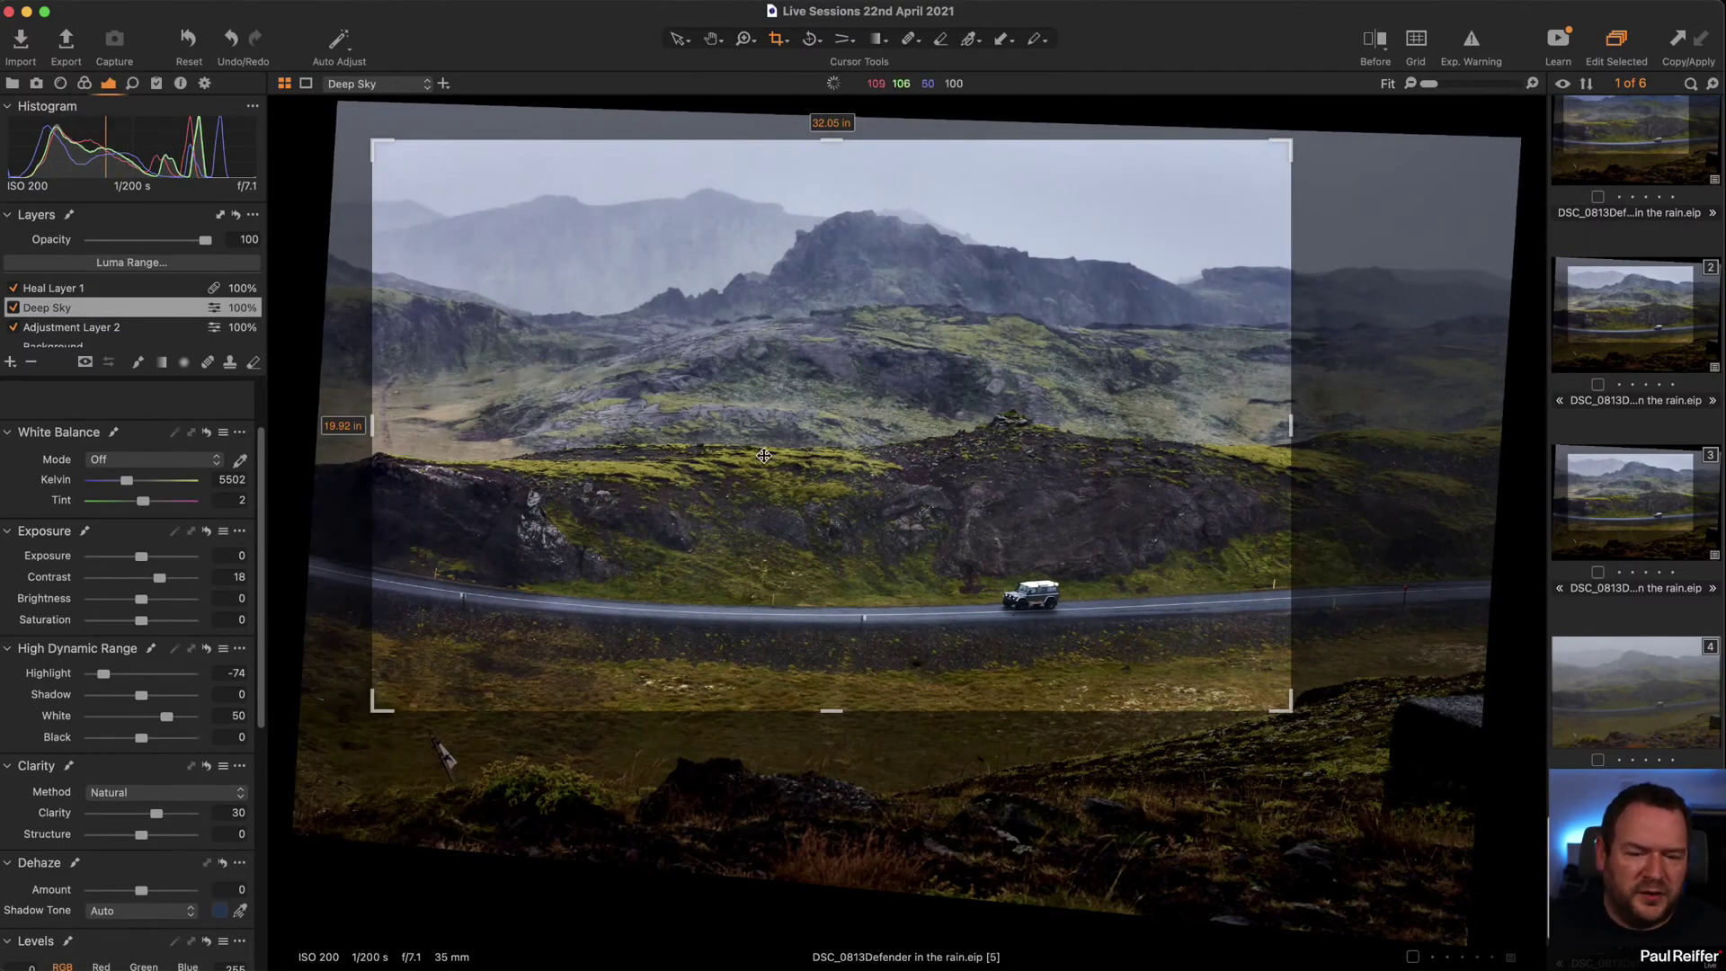
click(678, 40)
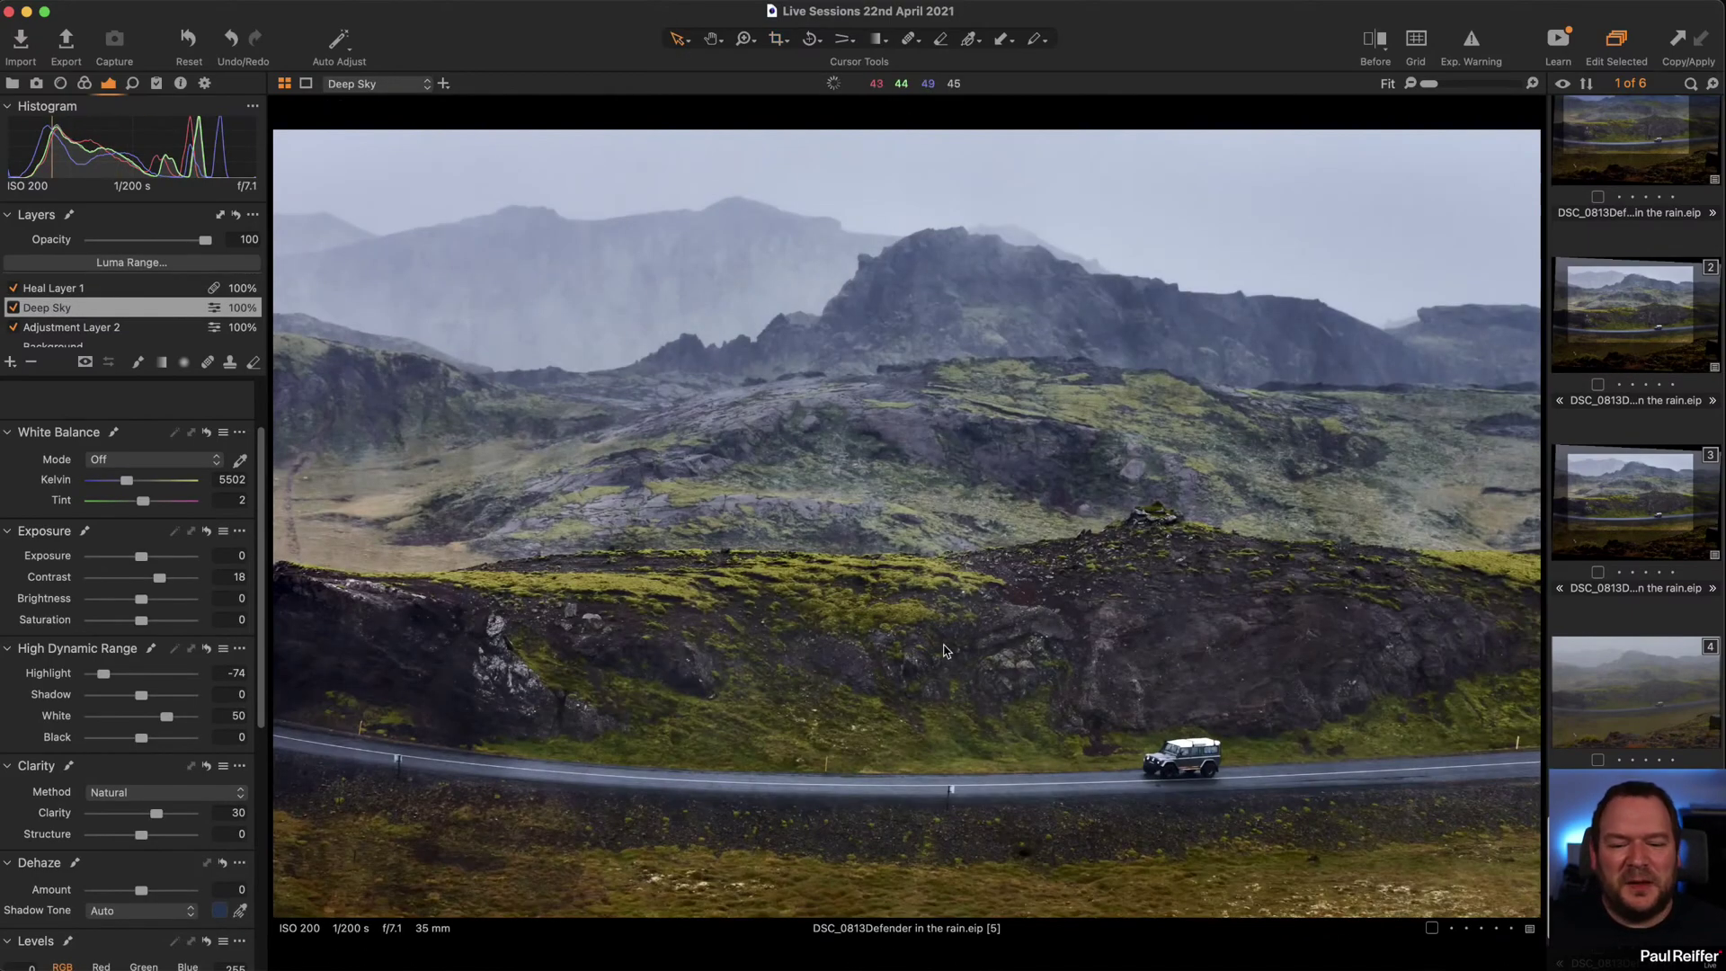
click(777, 40)
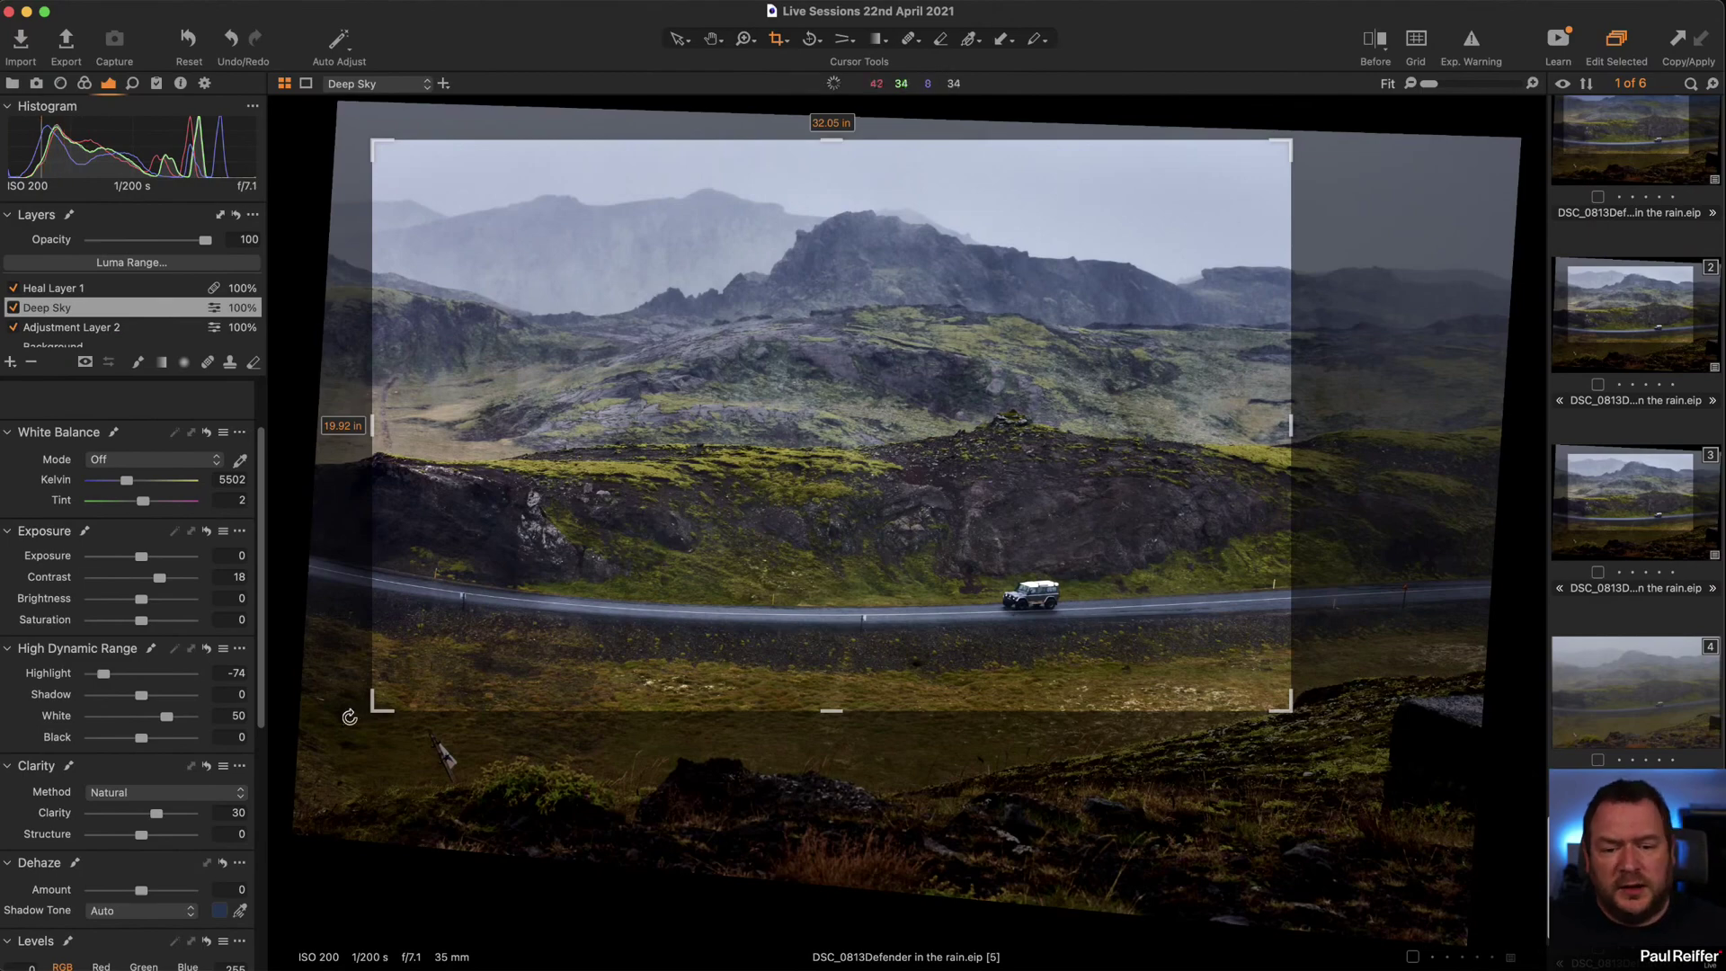
click(680, 41)
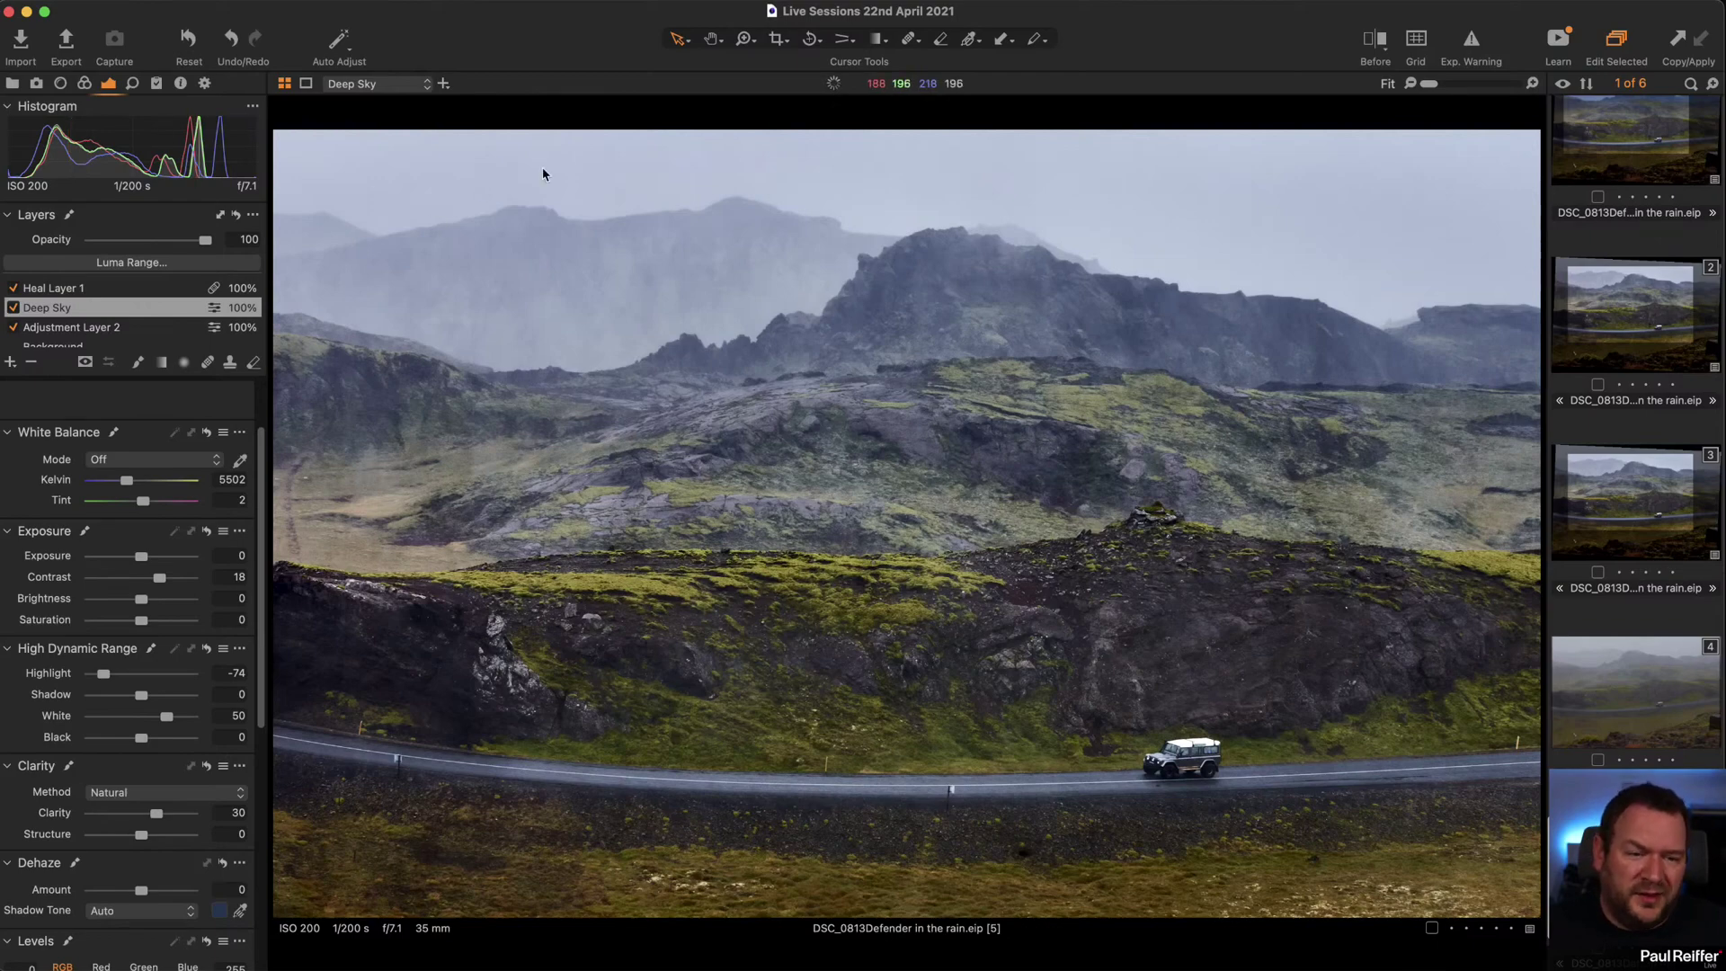
Inspect the first variant's layers and its Background adjustments, including levels, curve and vignetting.
click(1601, 108)
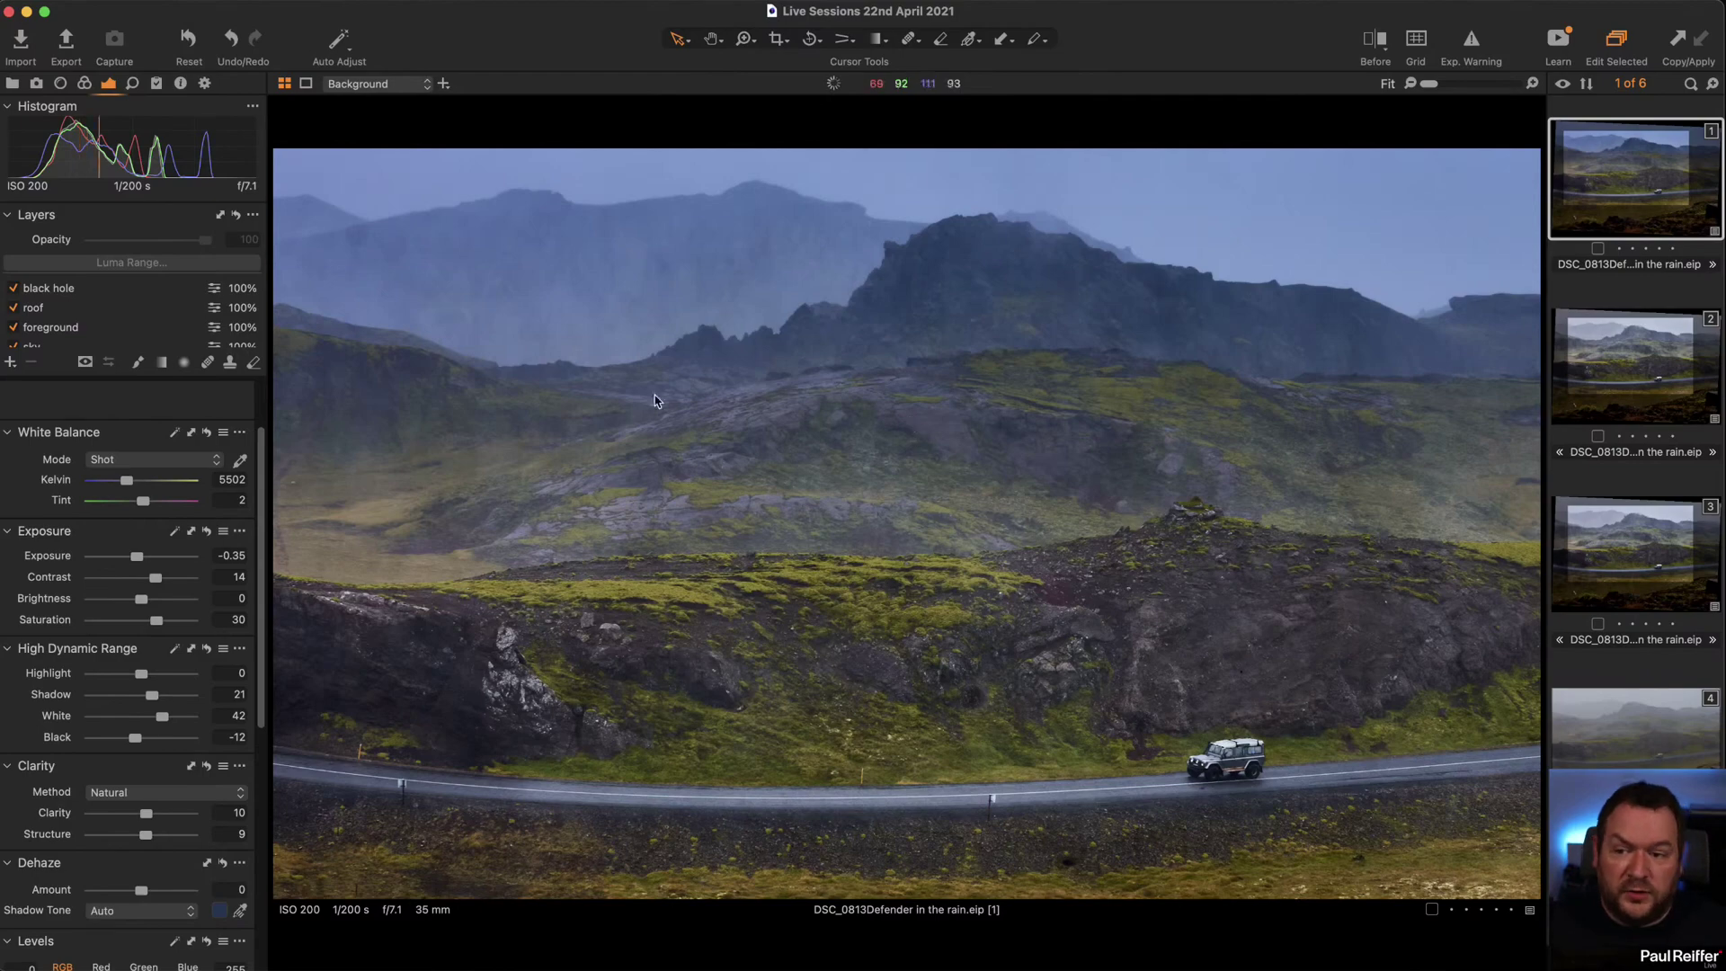
scroll(95, 329, down, 3)
scroll(120, 555, down, 2)
scroll(120, 555, down, 10)
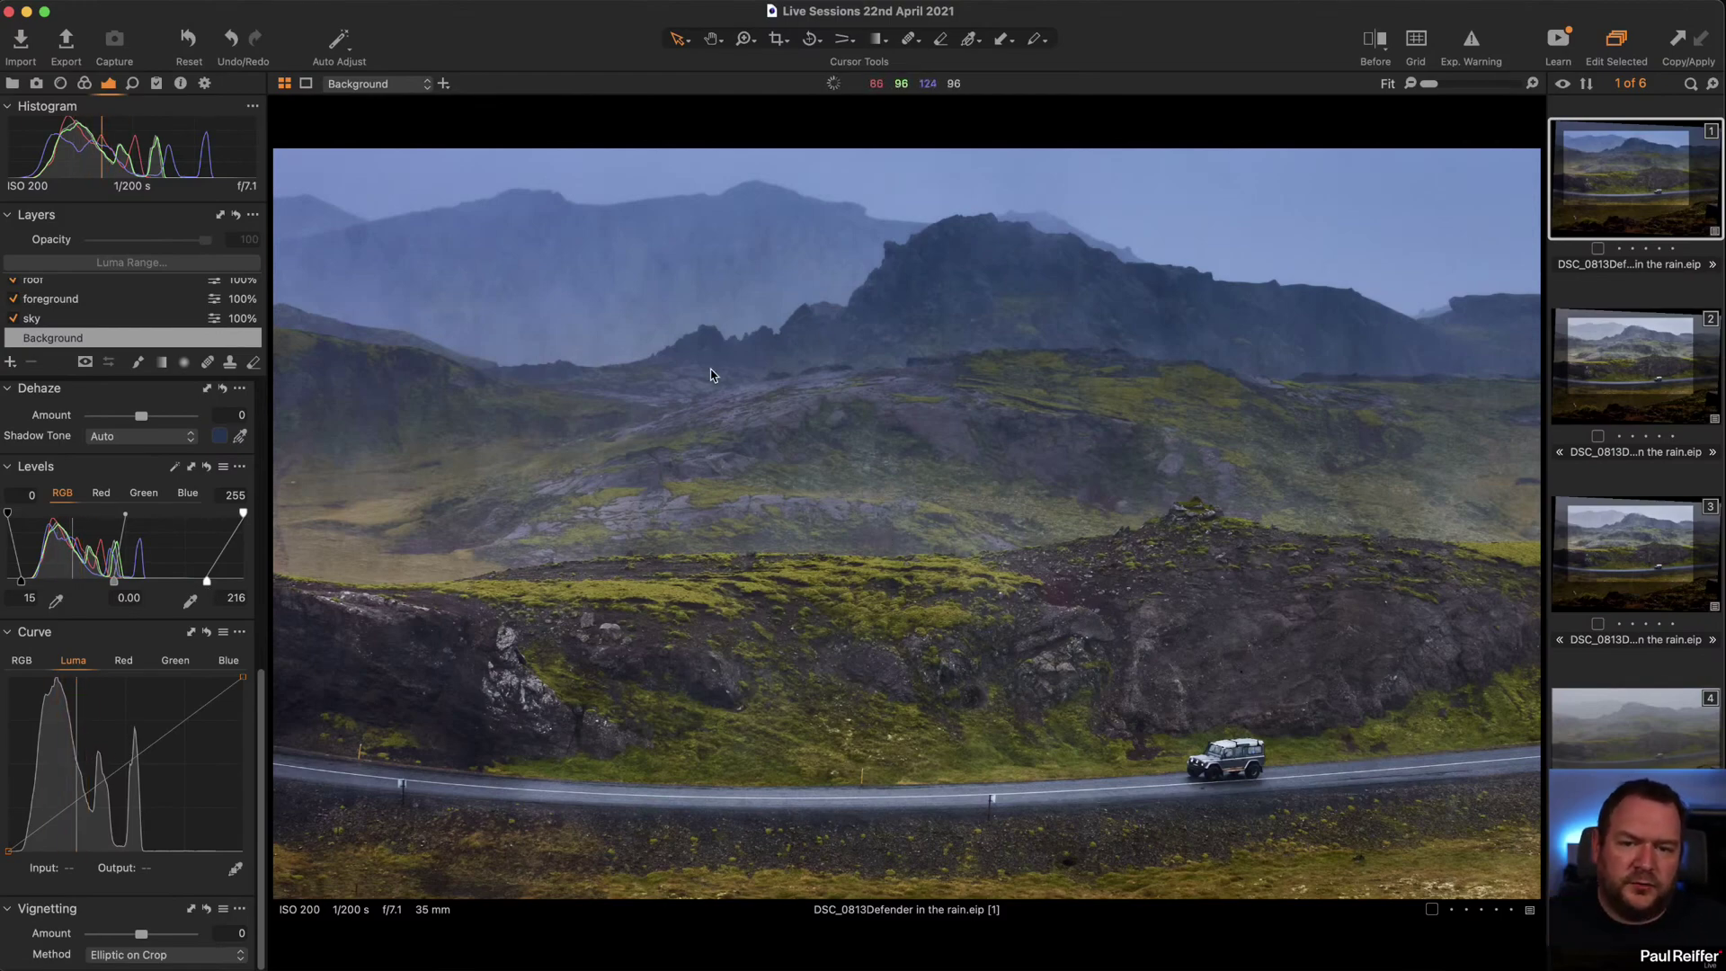
scroll(97, 316, up, 2)
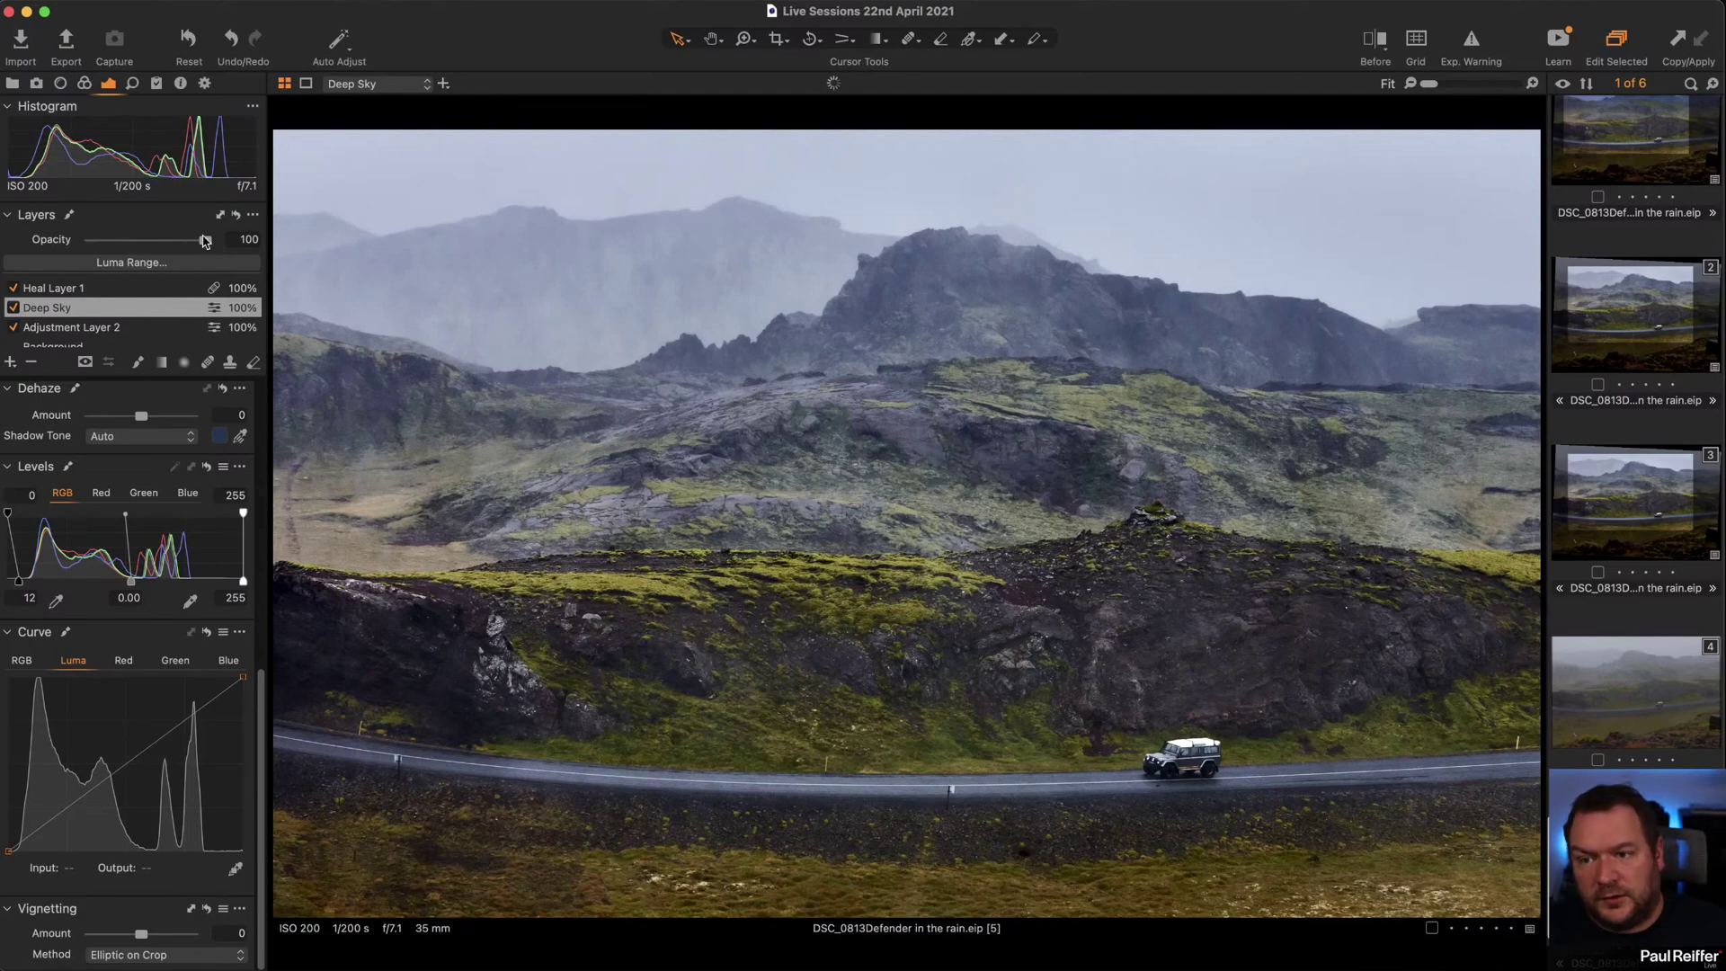
Lower the Deep Sky layer's opacity to 65 and set the Background layer's vignetting amount to -0.15 on variant 5.
drag(205, 240, 165, 243)
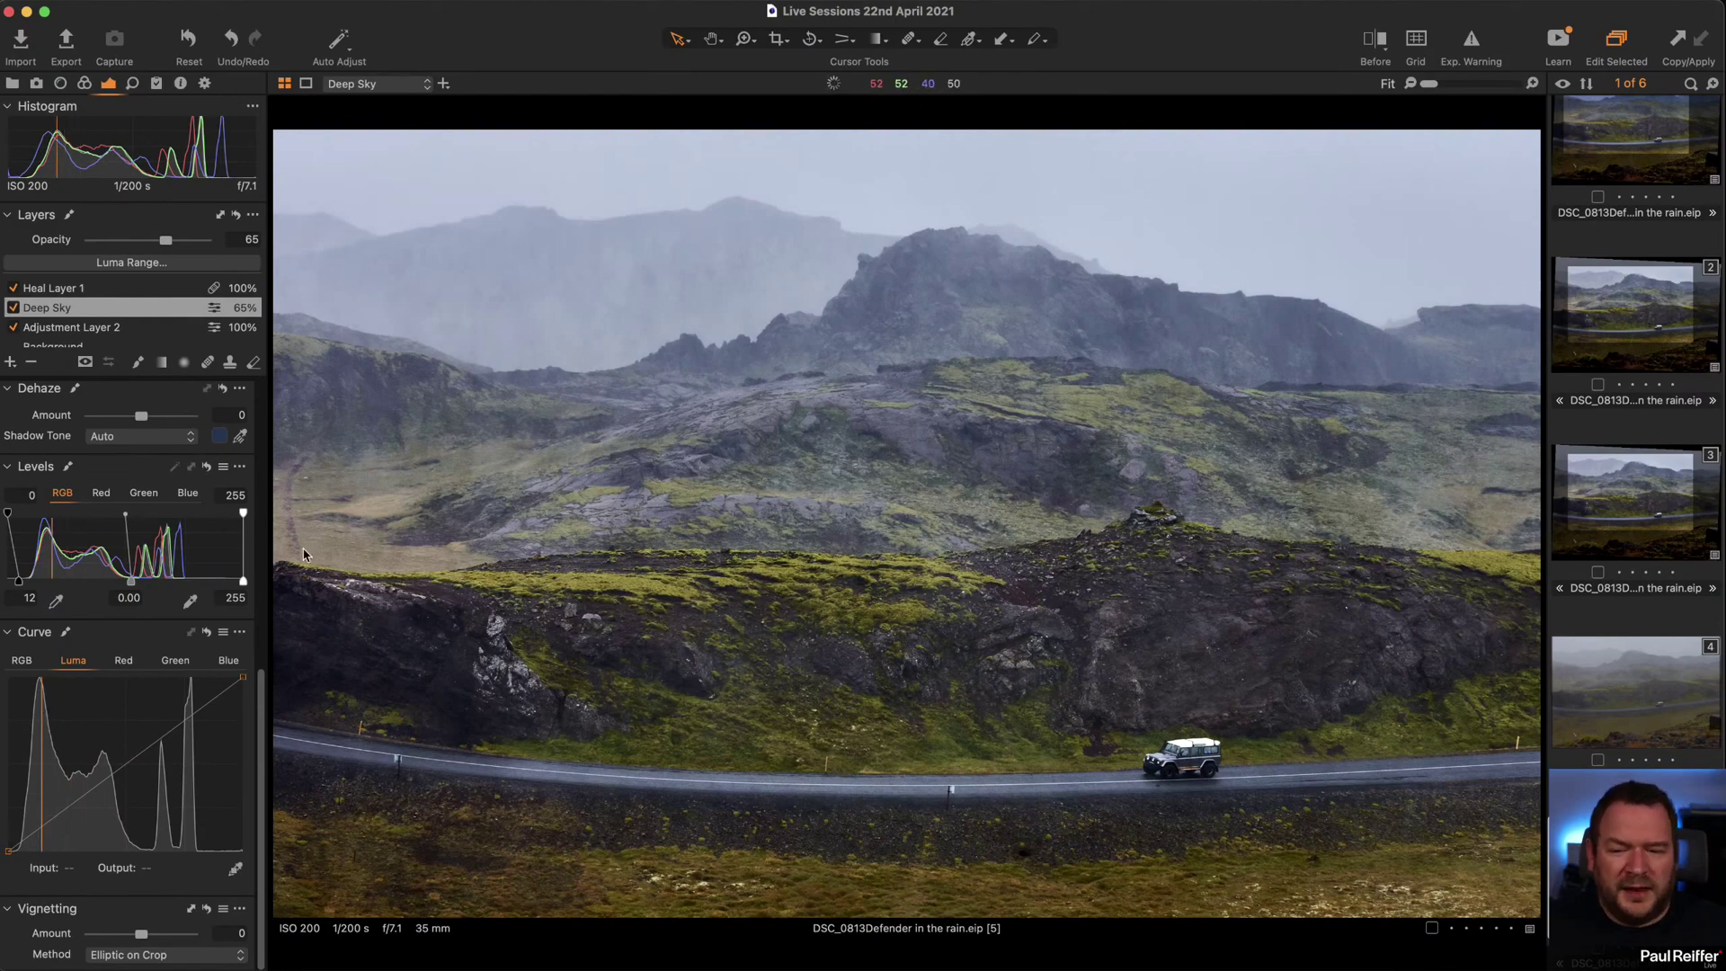
scroll(54, 324, down, 1)
click(53, 338)
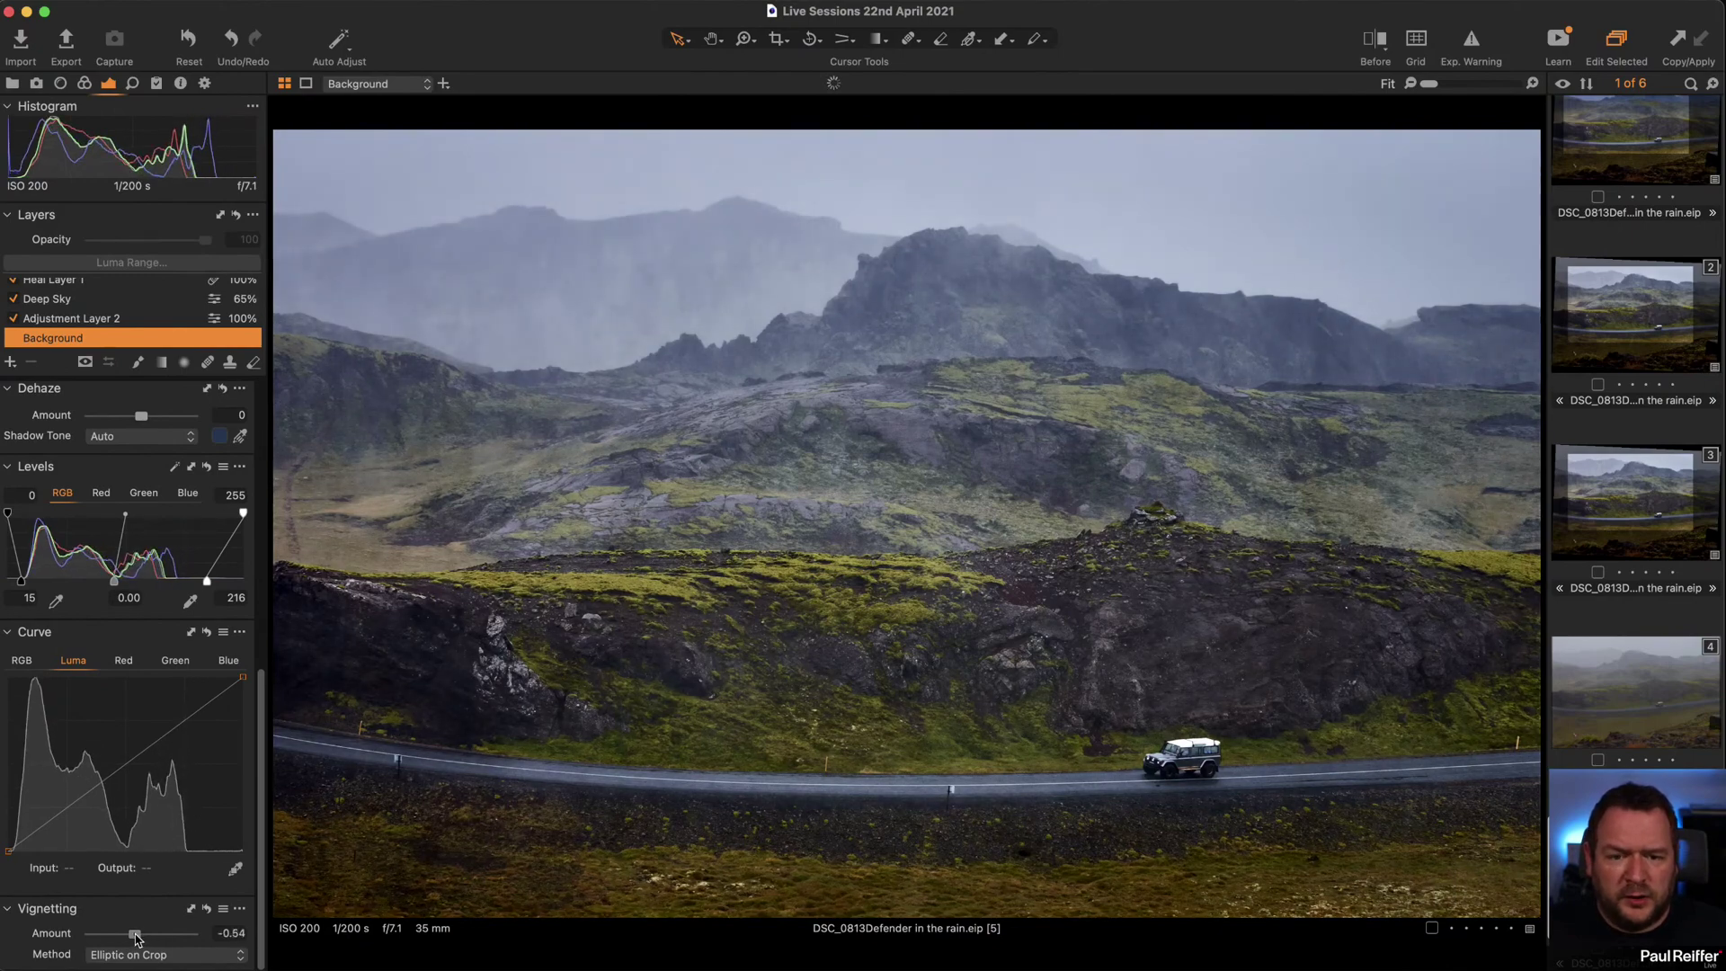
drag(144, 939, 141, 939)
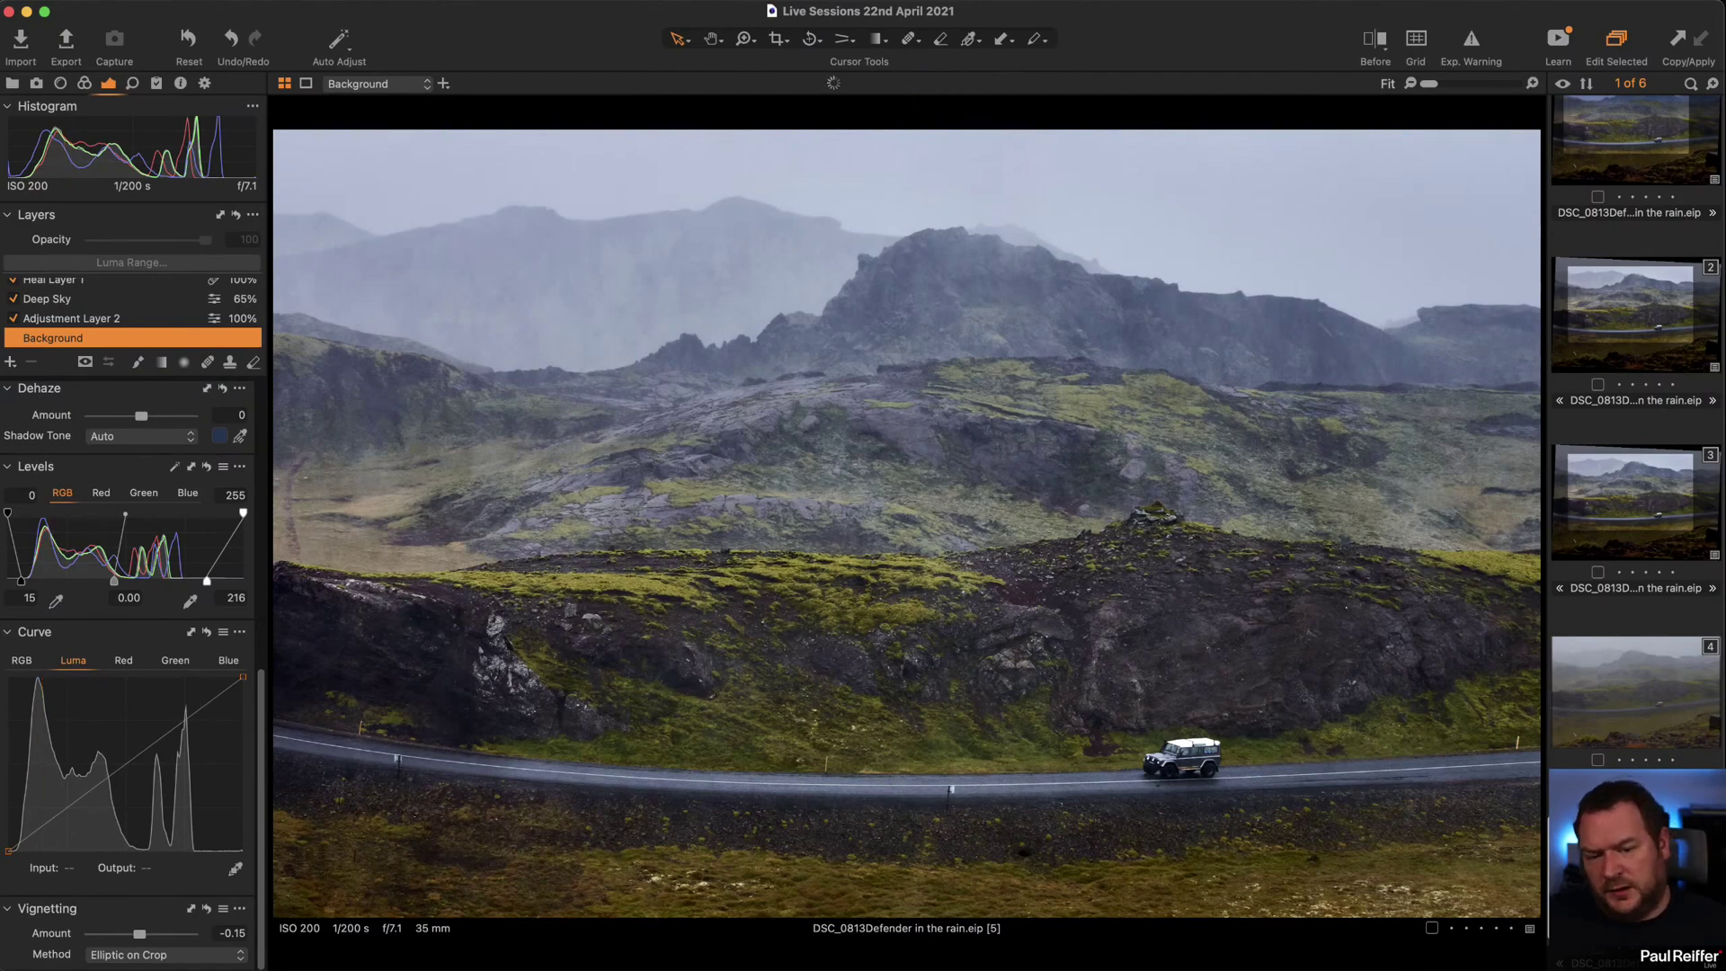
Compare the edit with its original state using a before/after split, and view it alongside the first variant.
key(y)
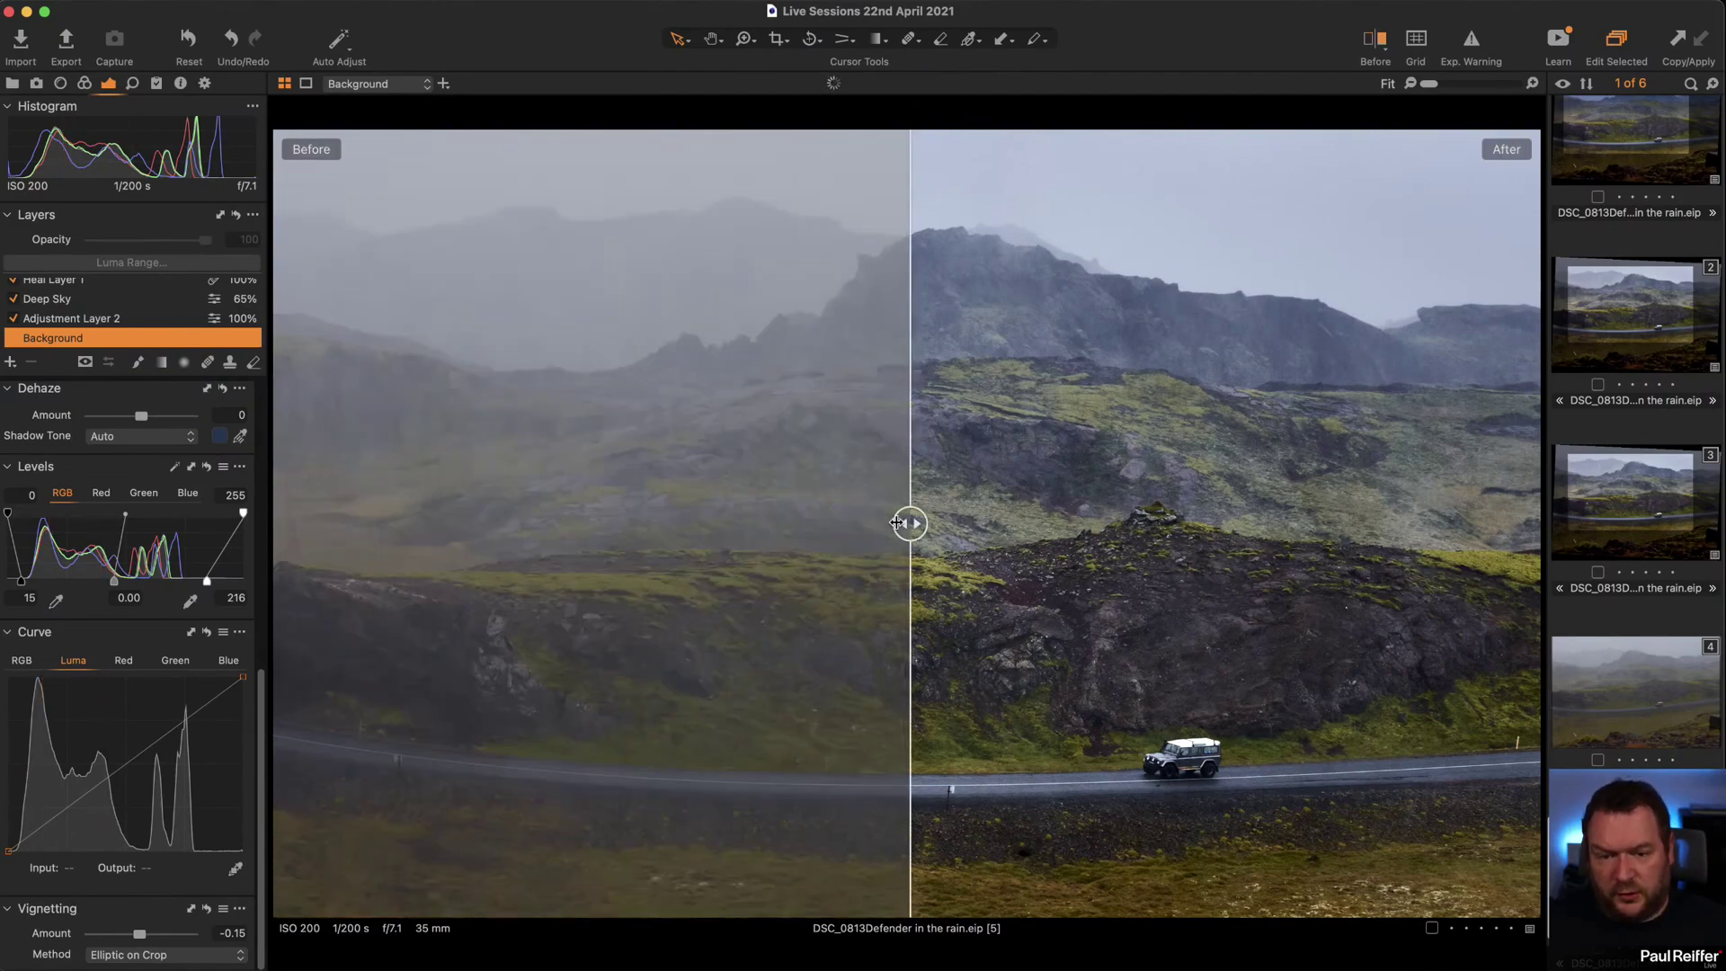
drag(897, 522, 1661, 559)
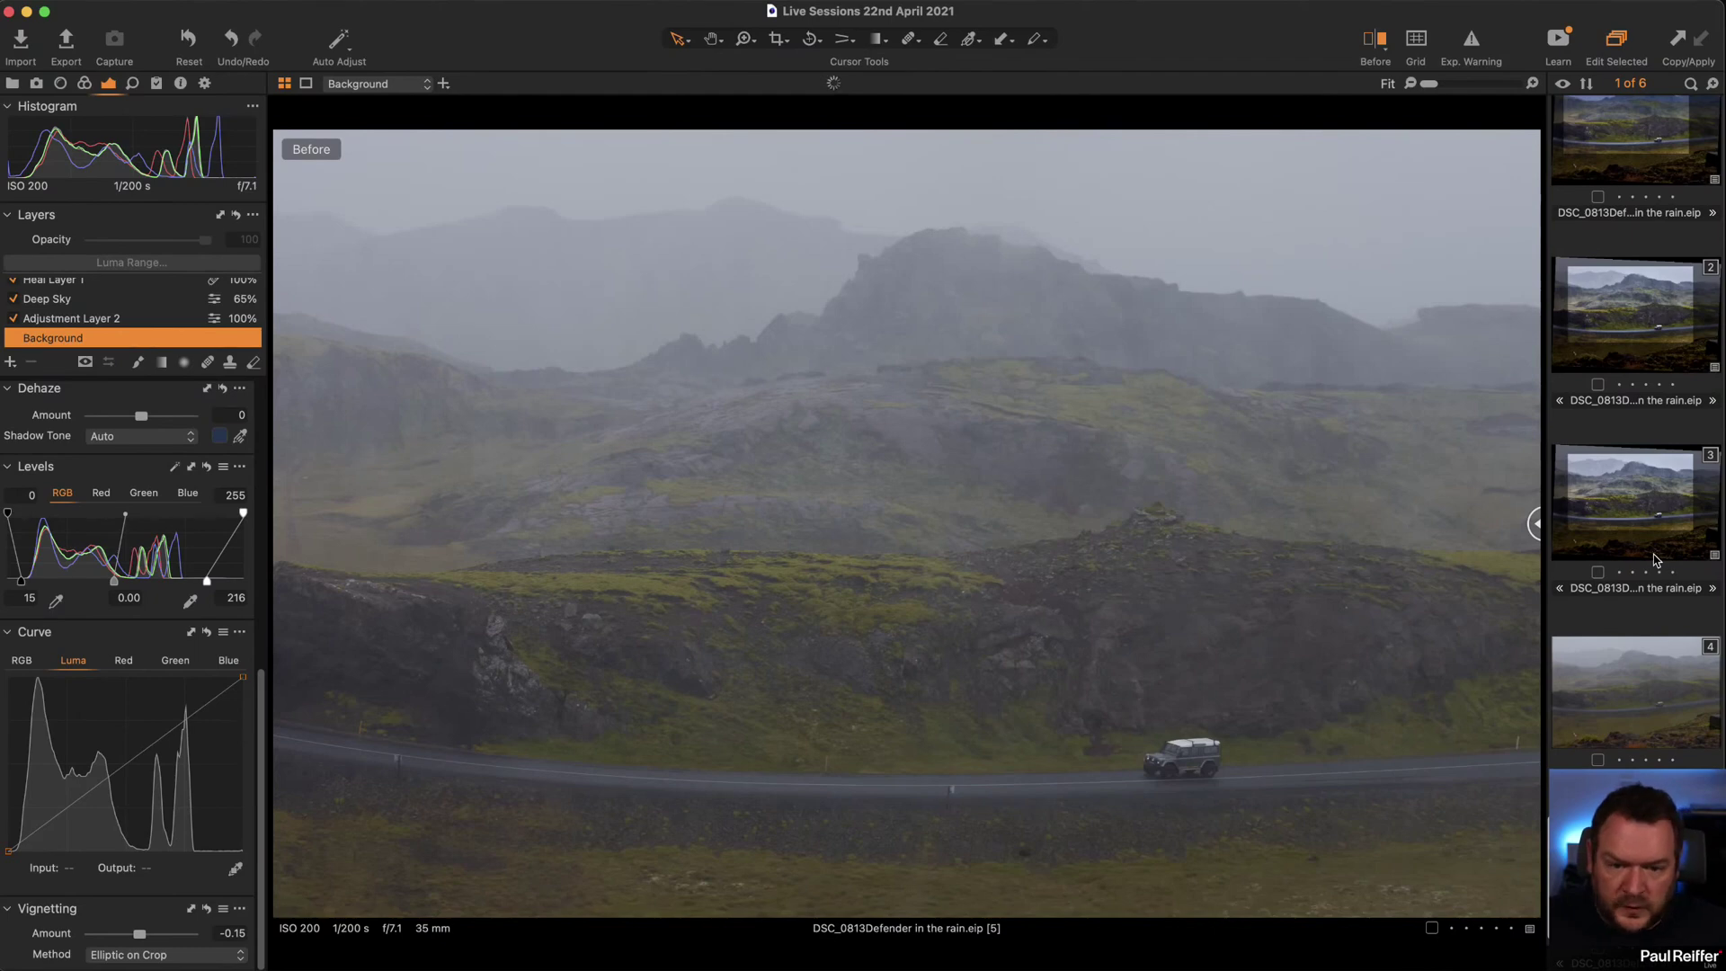
drag(1527, 560, 274, 535)
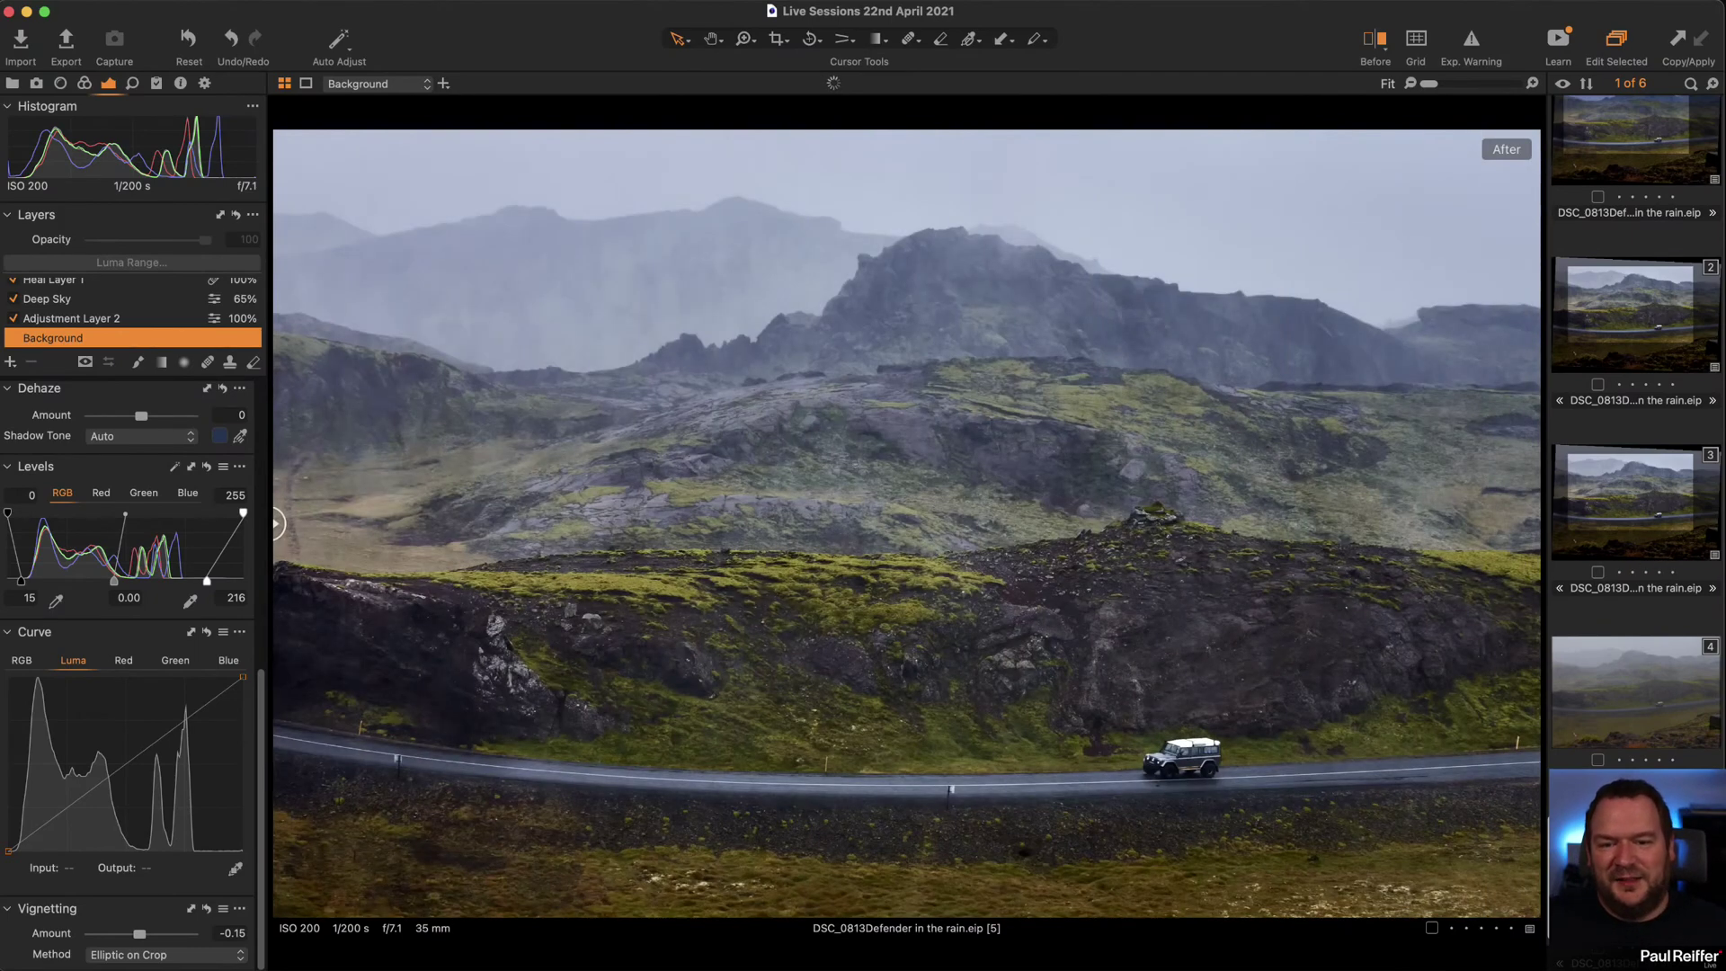
super+click(1636, 137)
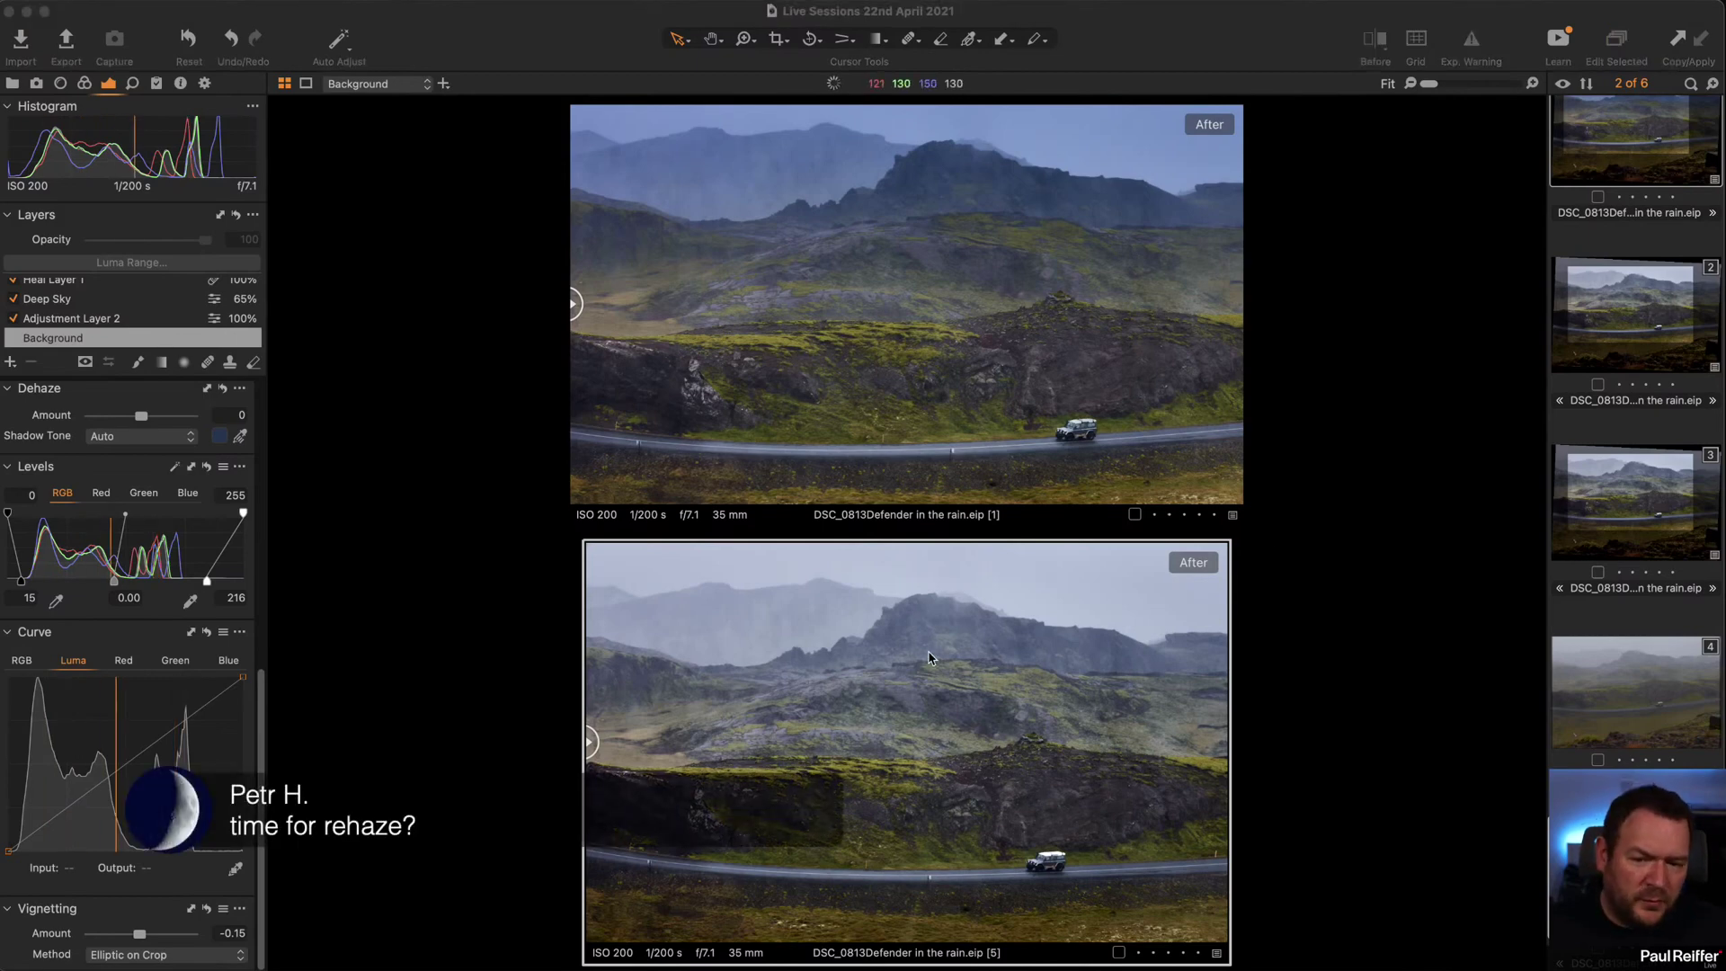
click(1636, 880)
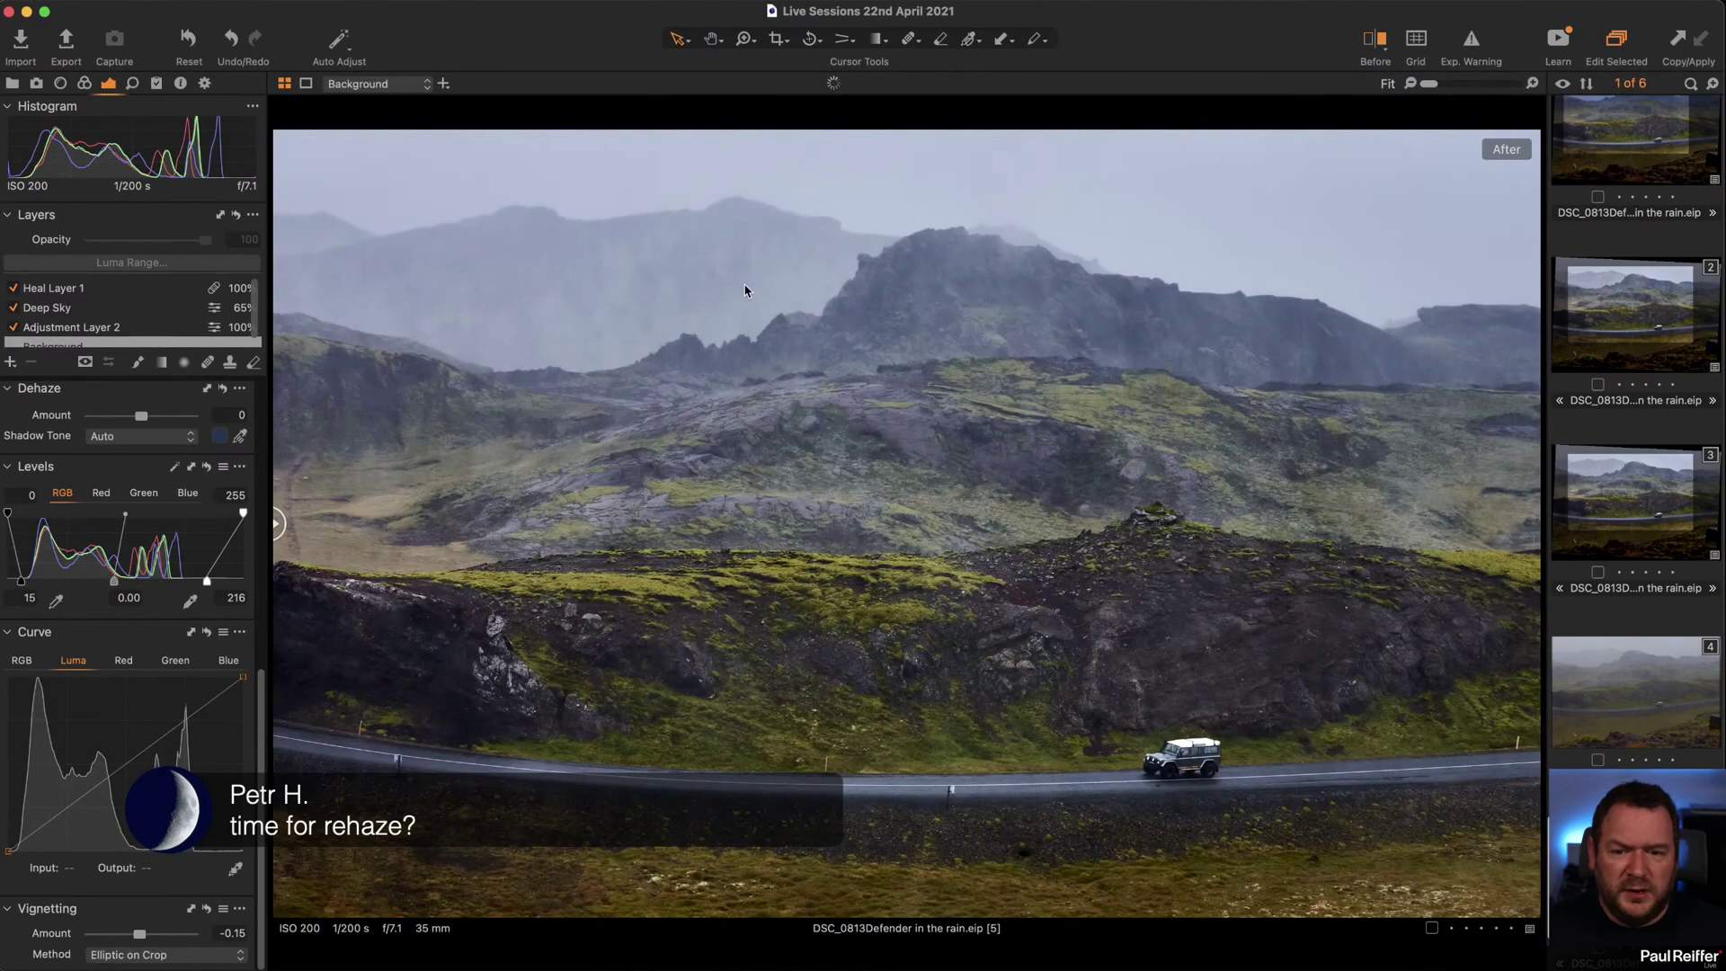
Add an empty adjustment layer and brush its mask over the sky and background hills with a smaller brush.
click(11, 363)
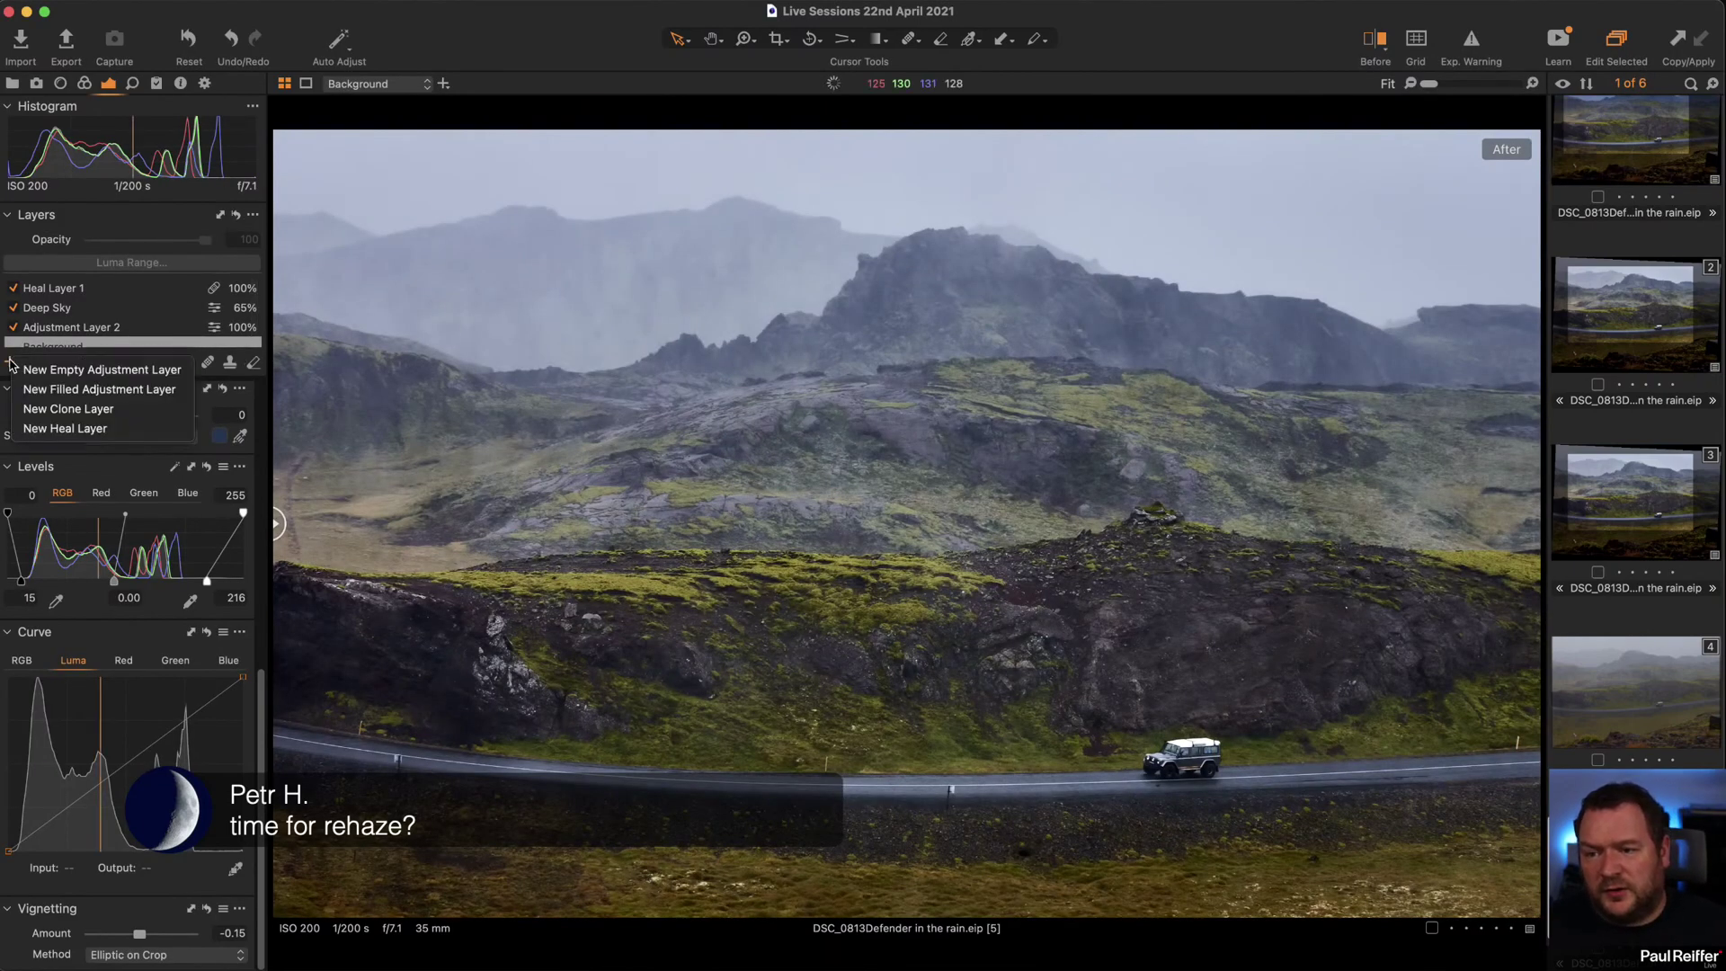
click(14, 369)
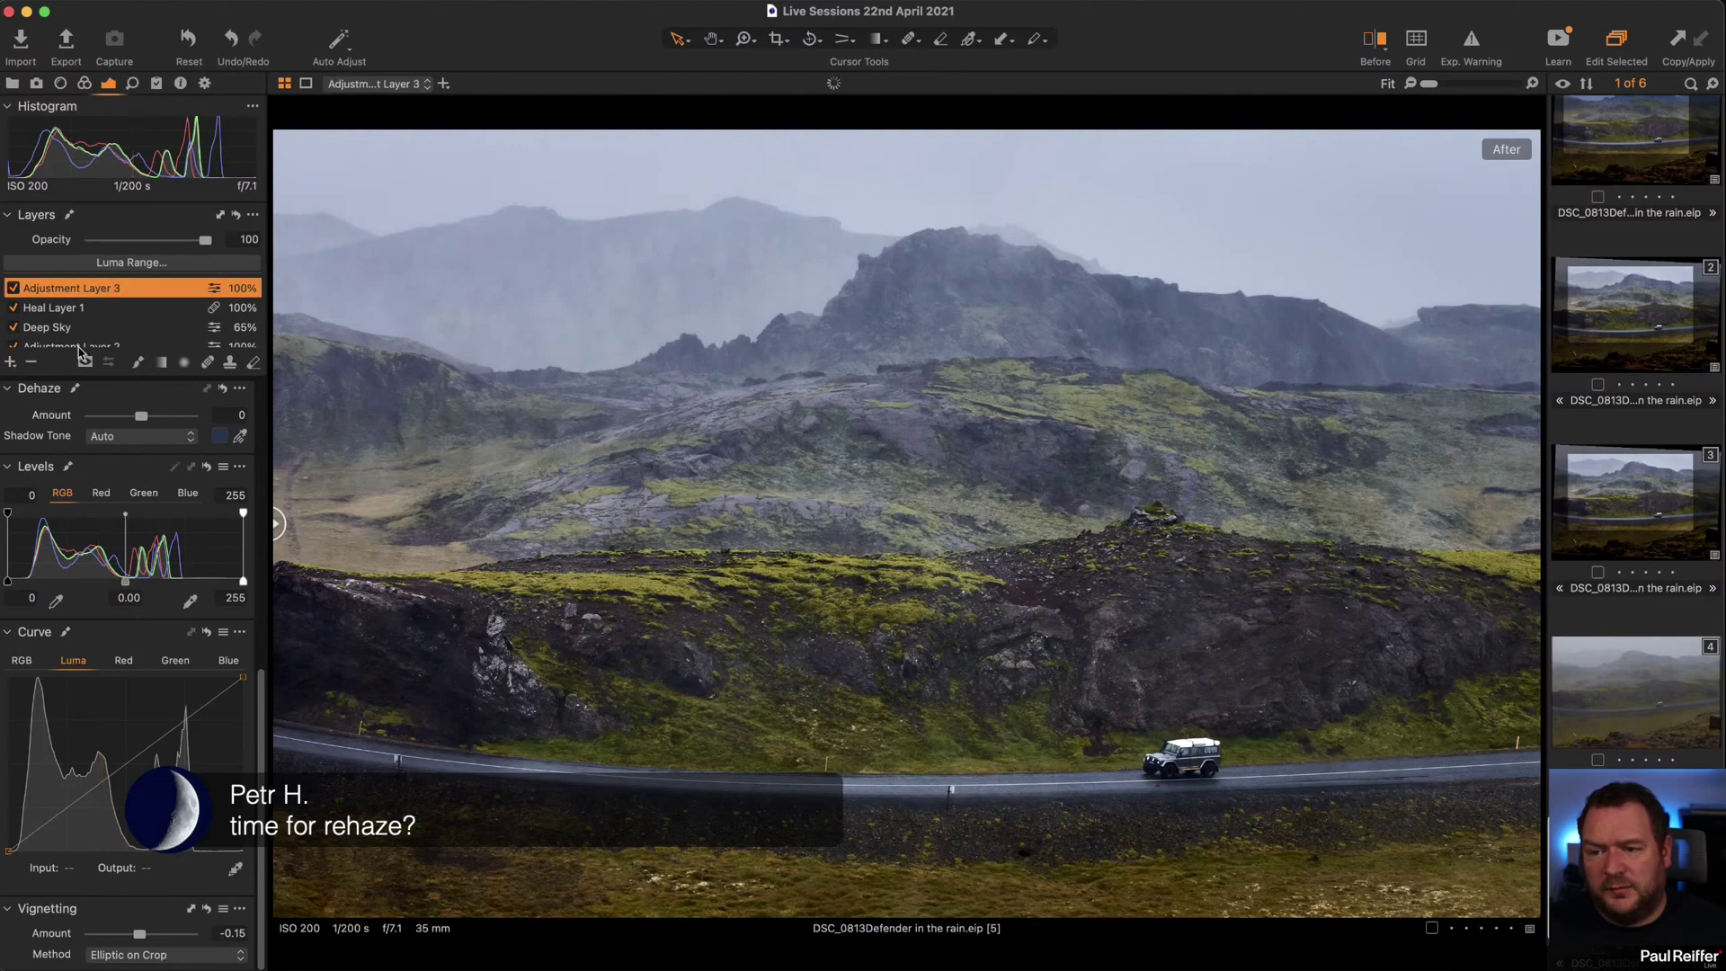
click(138, 363)
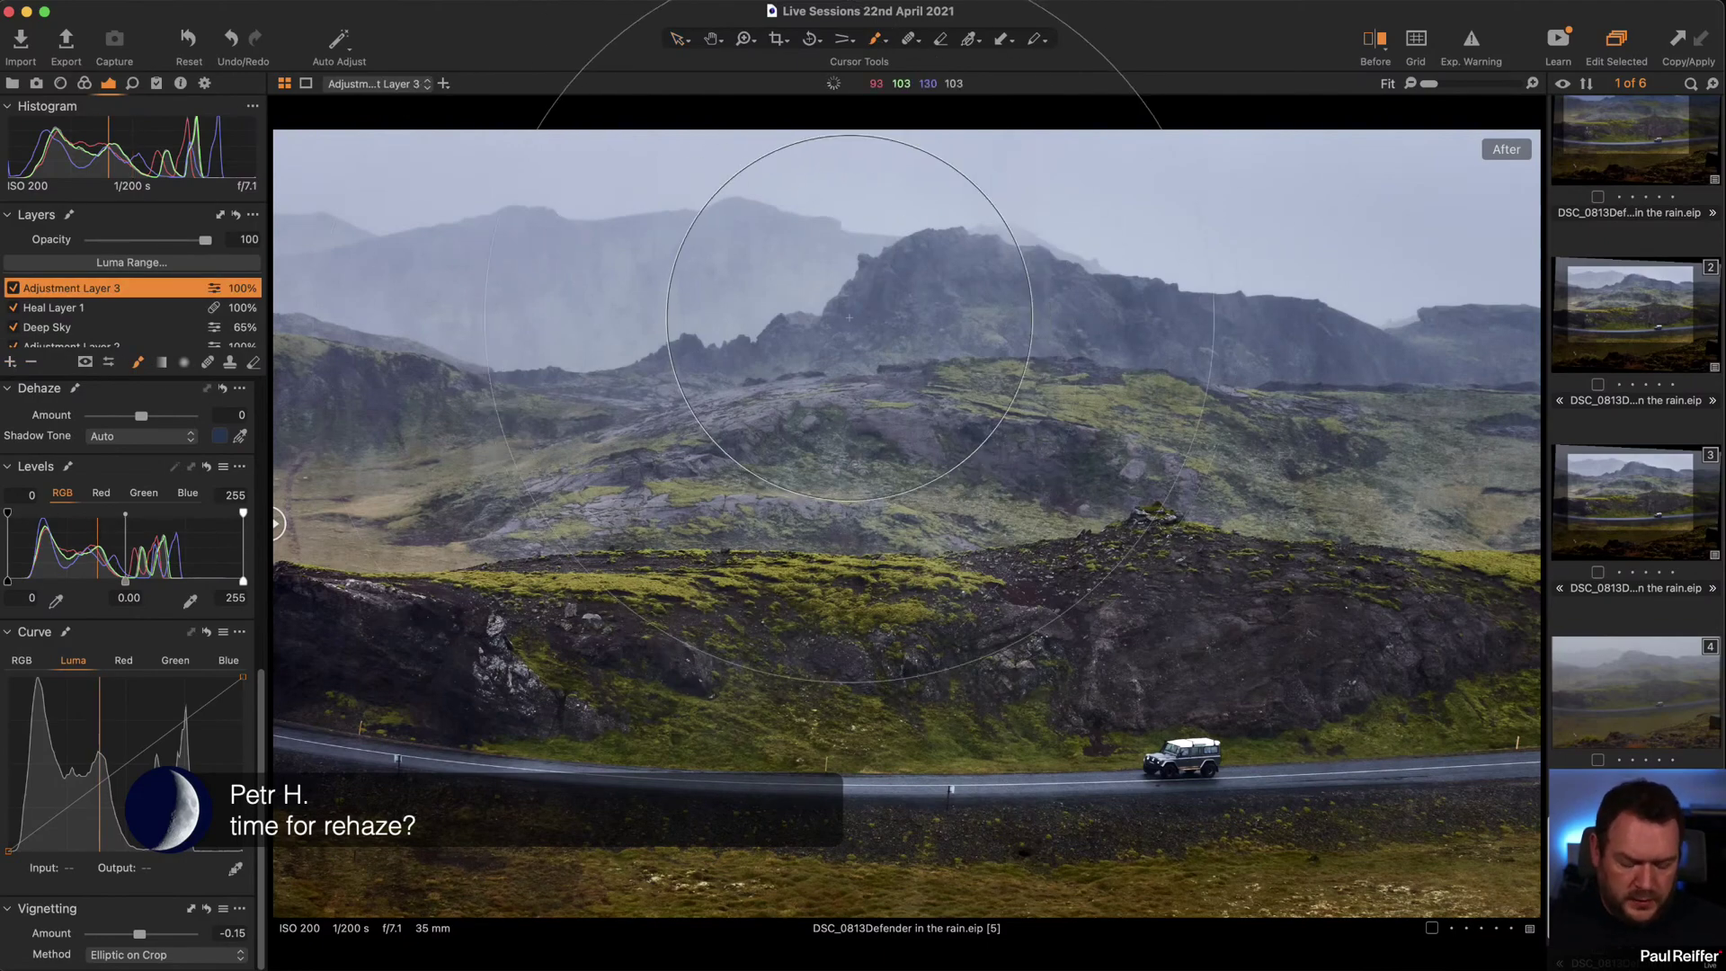
key([)
key([)
key([)
key([)
key([)
key([)
key([)
key([)
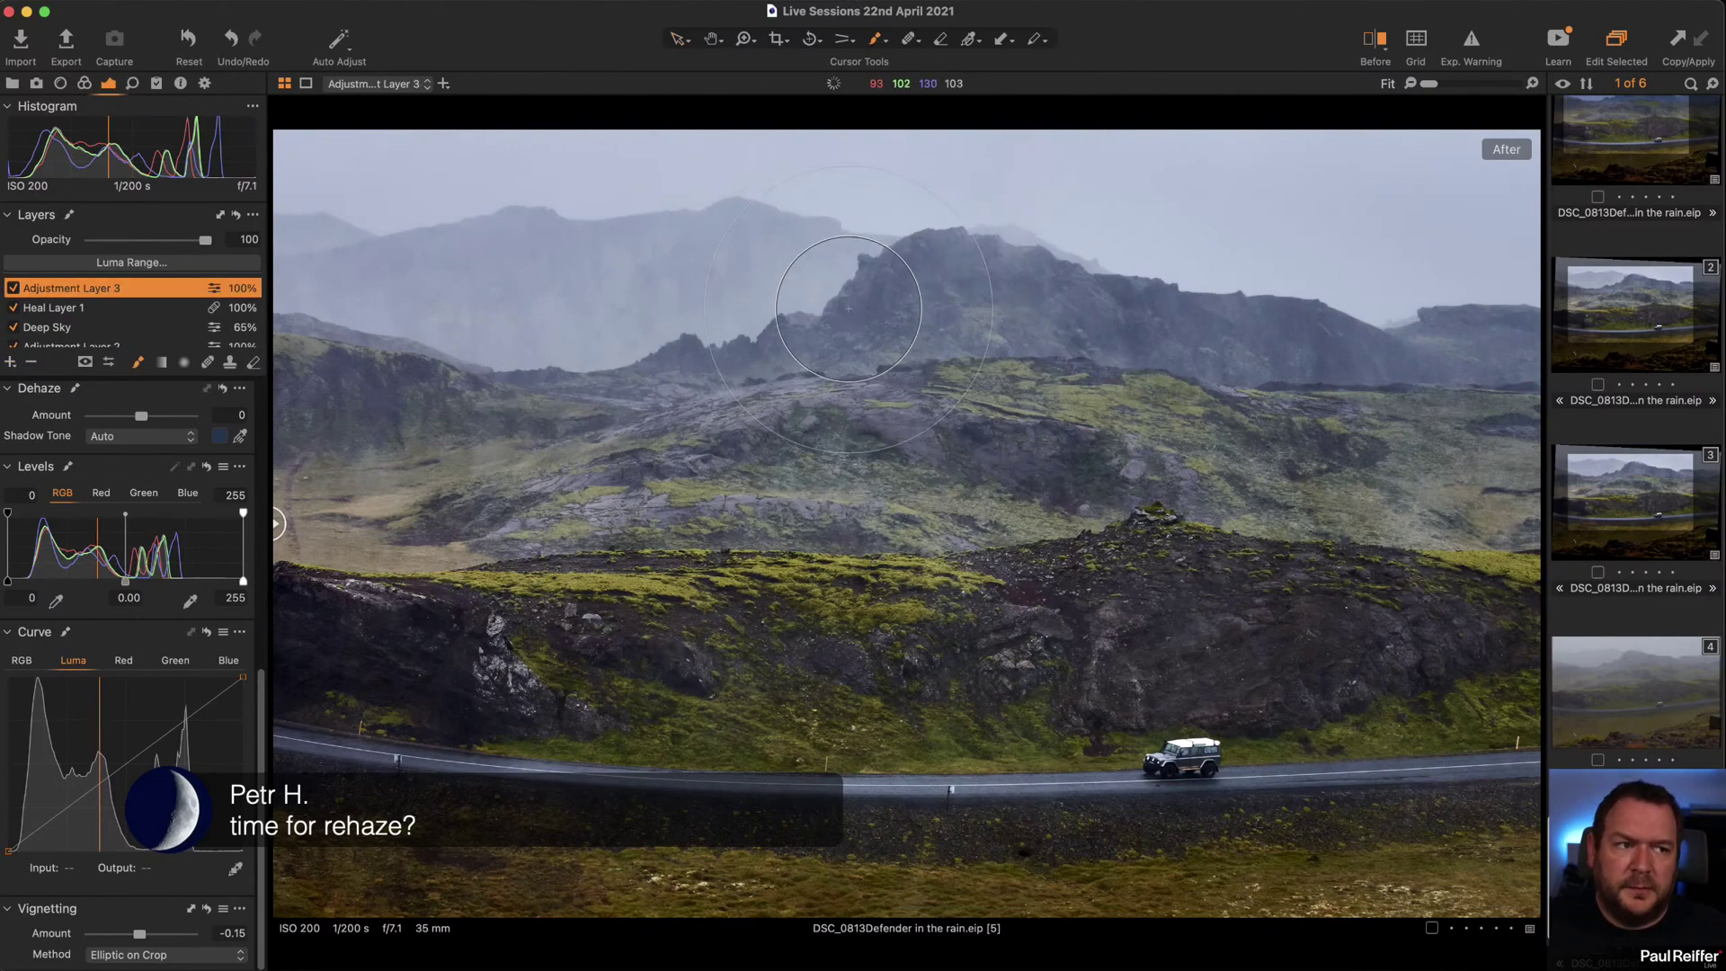
mouse_move(928, 221)
mouse_down()
mouse_move(1499, 242)
mouse_move(1483, 282)
mouse_move(1279, 332)
mouse_move(1293, 277)
mouse_move(1110, 272)
mouse_move(1244, 250)
mouse_up()
mouse_move(1367, 186)
mouse_down()
mouse_move(347, 278)
mouse_move(636, 474)
mouse_move(1276, 458)
mouse_move(1040, 443)
mouse_move(278, 521)
mouse_move(296, 517)
mouse_up()
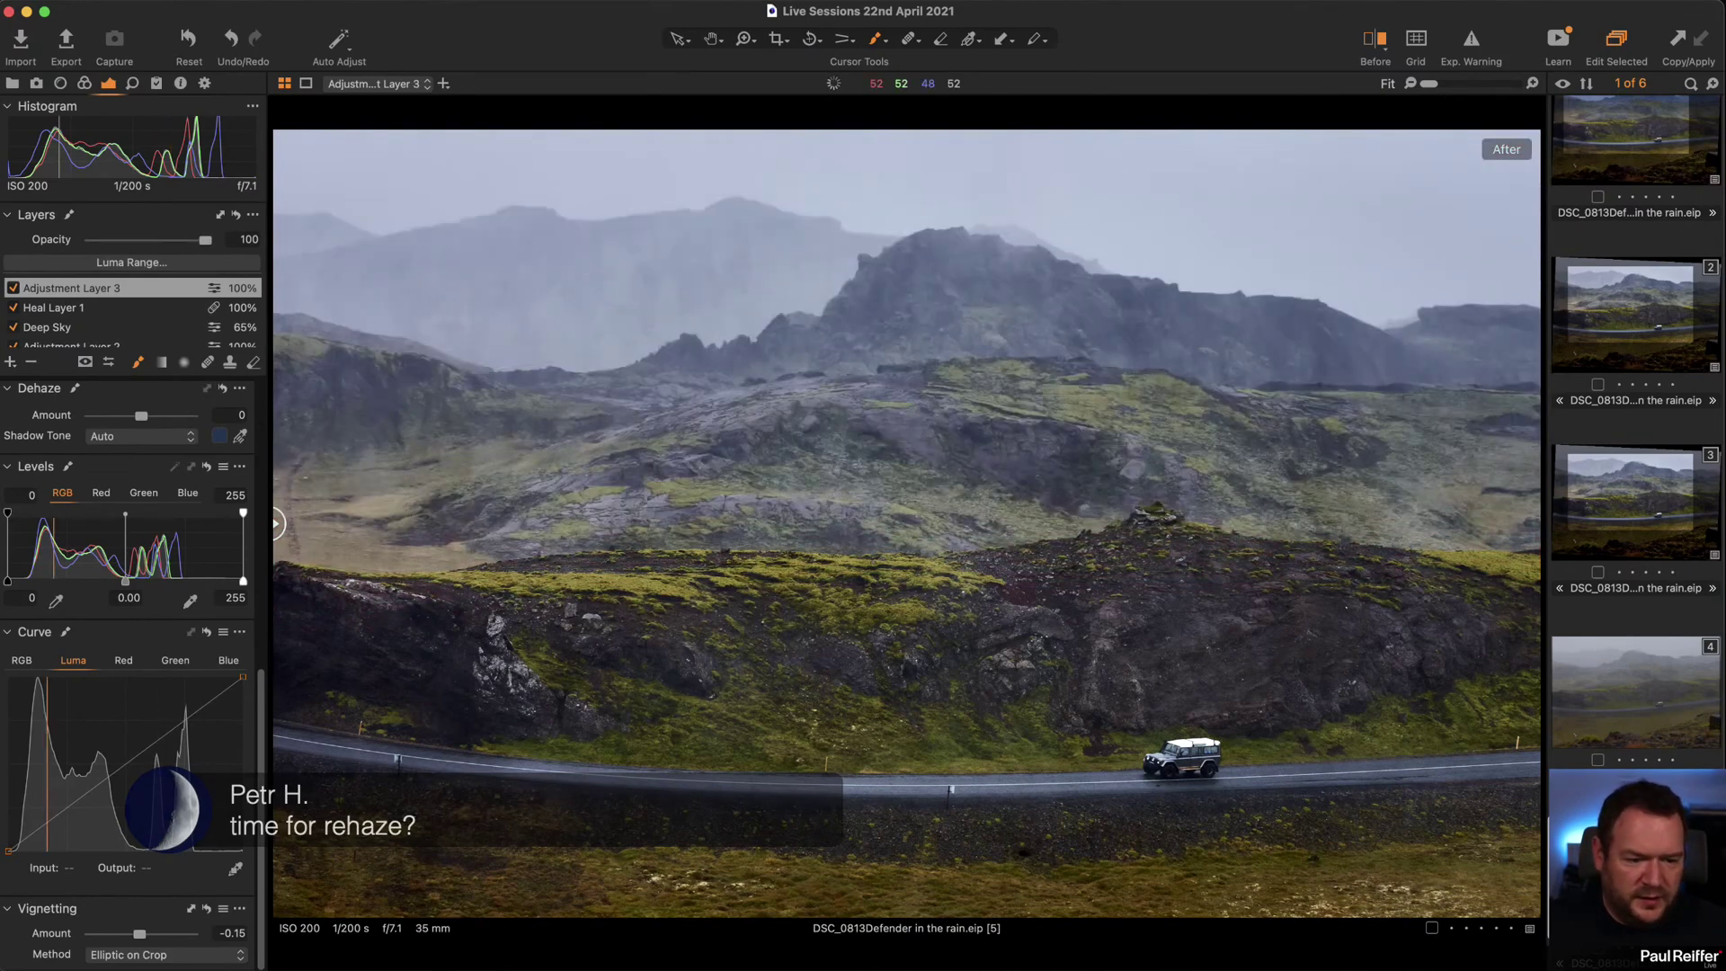
Try a Dehaze amount of -47 with a shadow tone picked from the misty hills, check its effect, and delete the adjustment layer.
scroll(158, 612, up, 5)
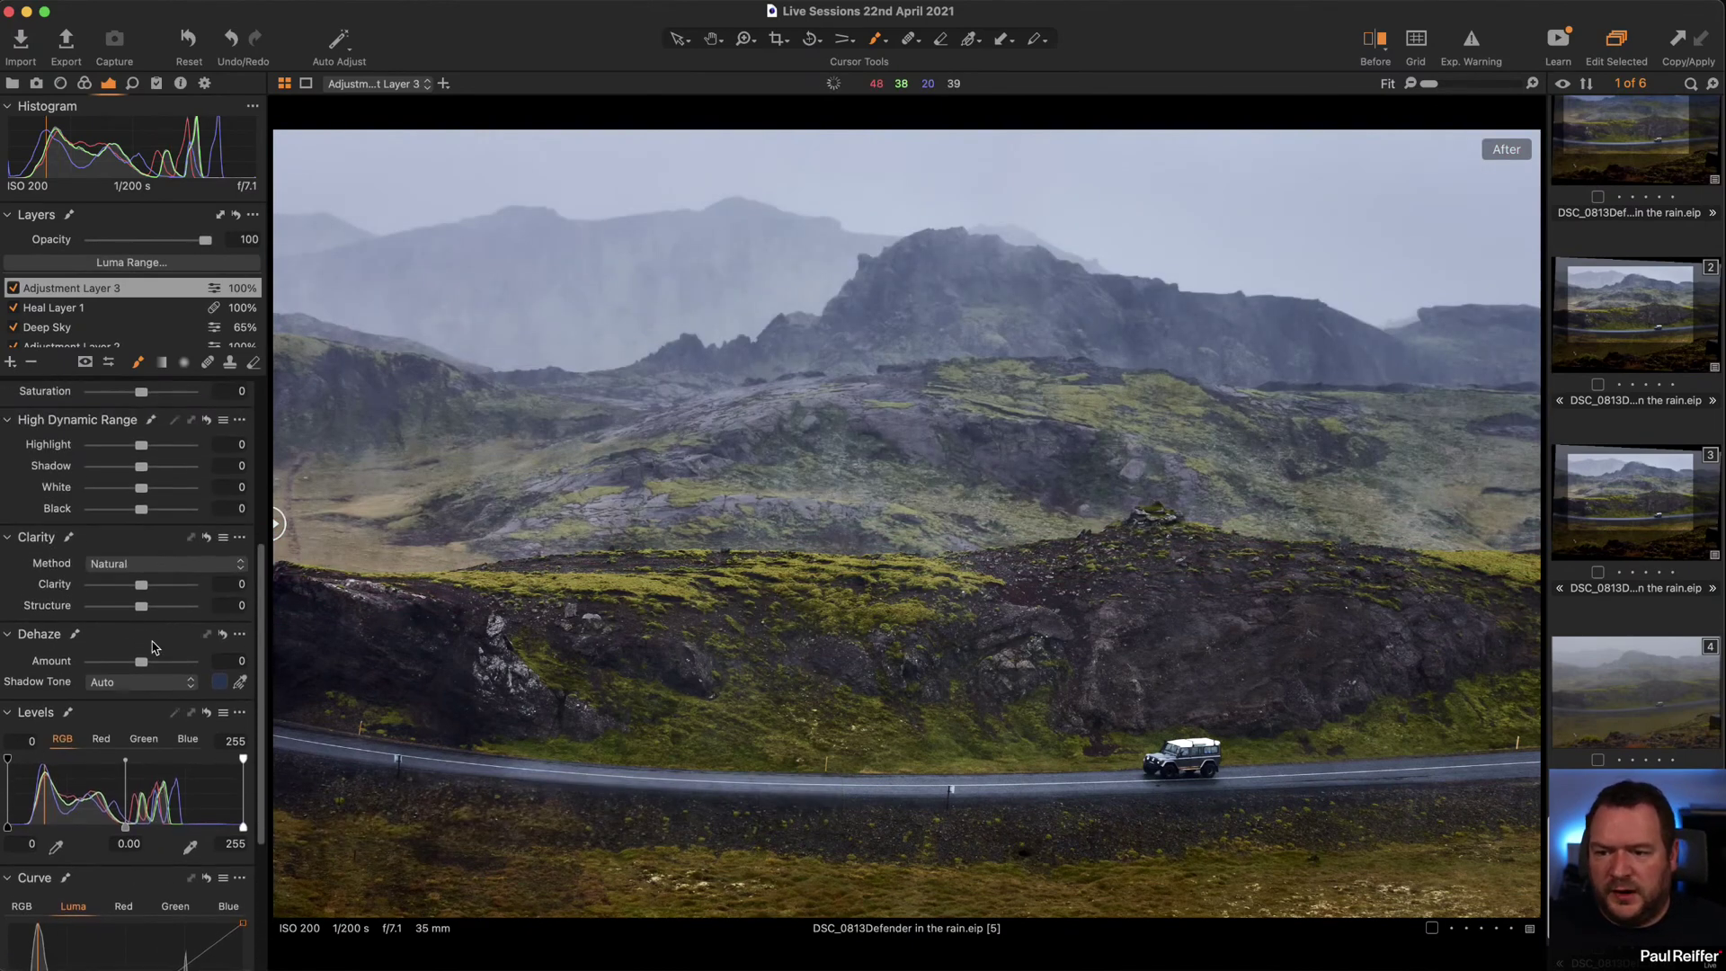
drag(141, 665, 118, 663)
click(223, 634)
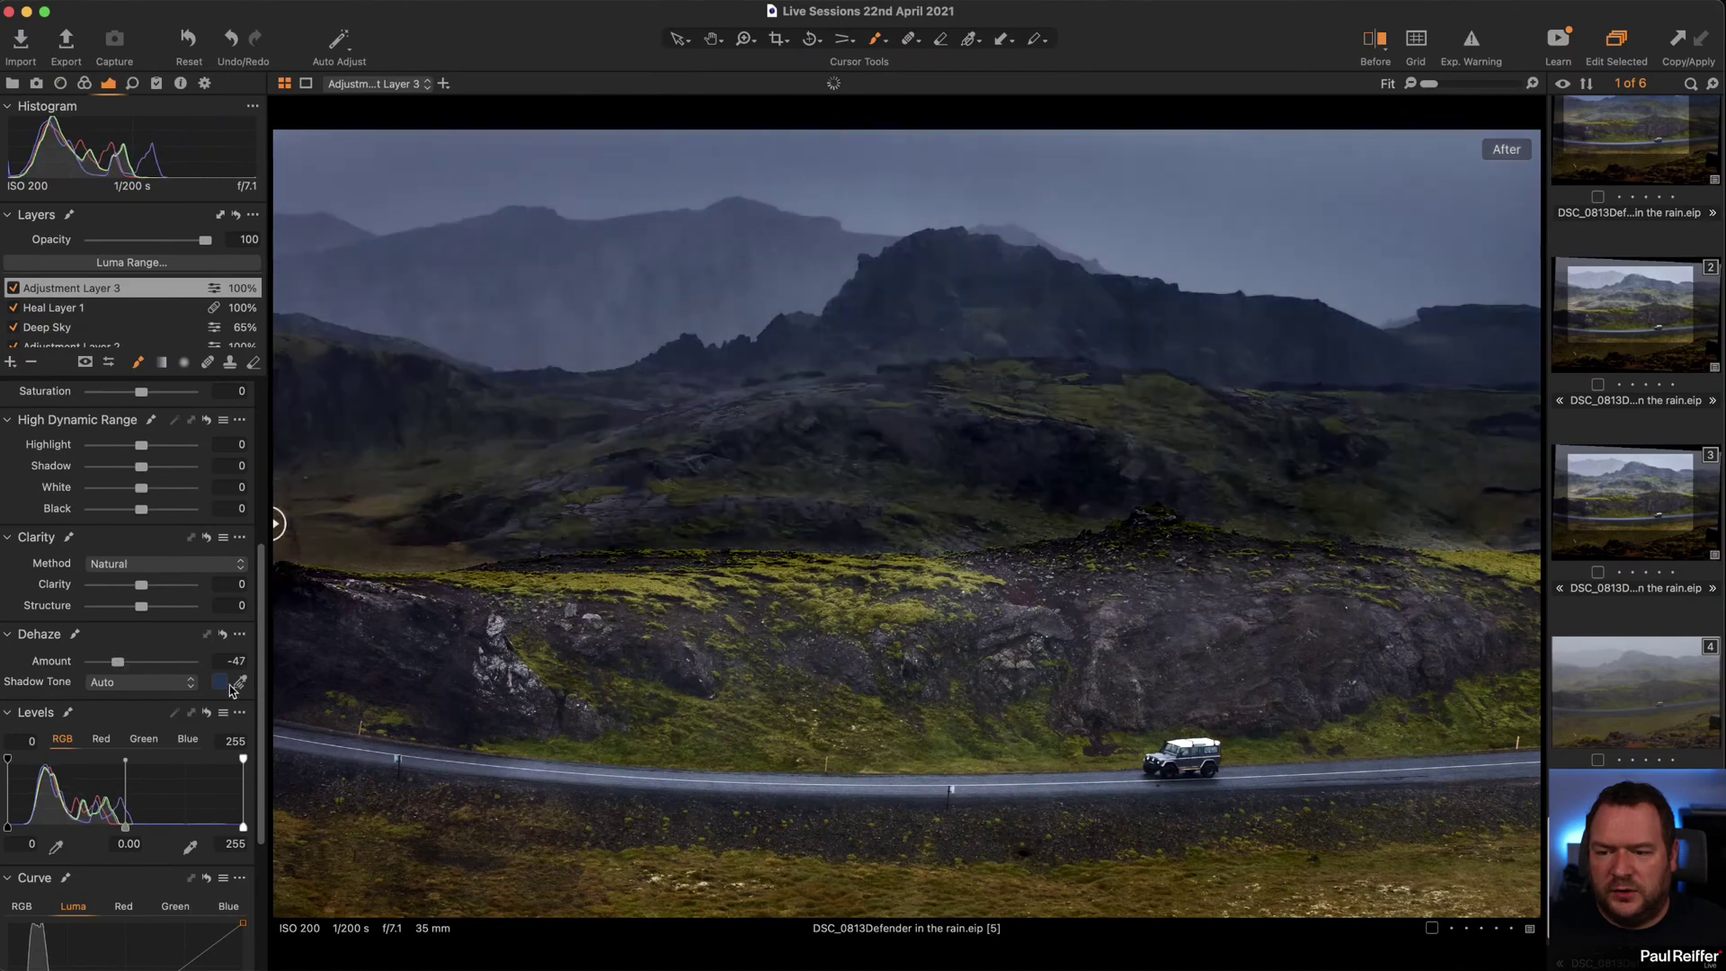
click(628, 451)
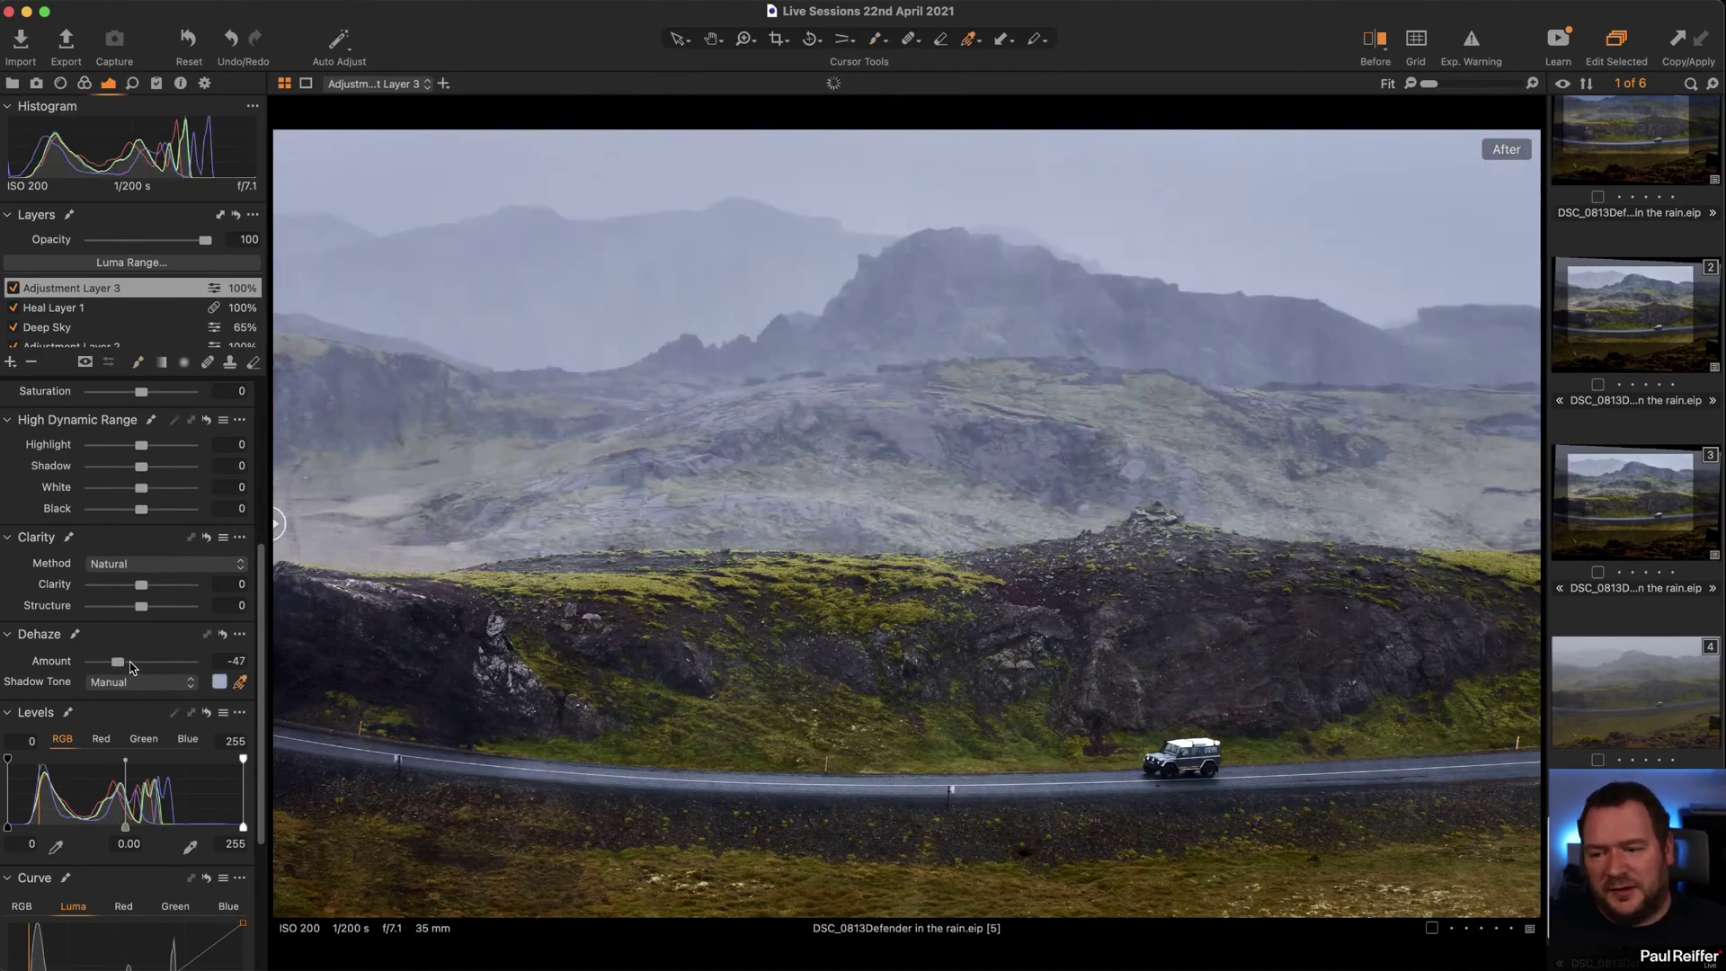
click(224, 635)
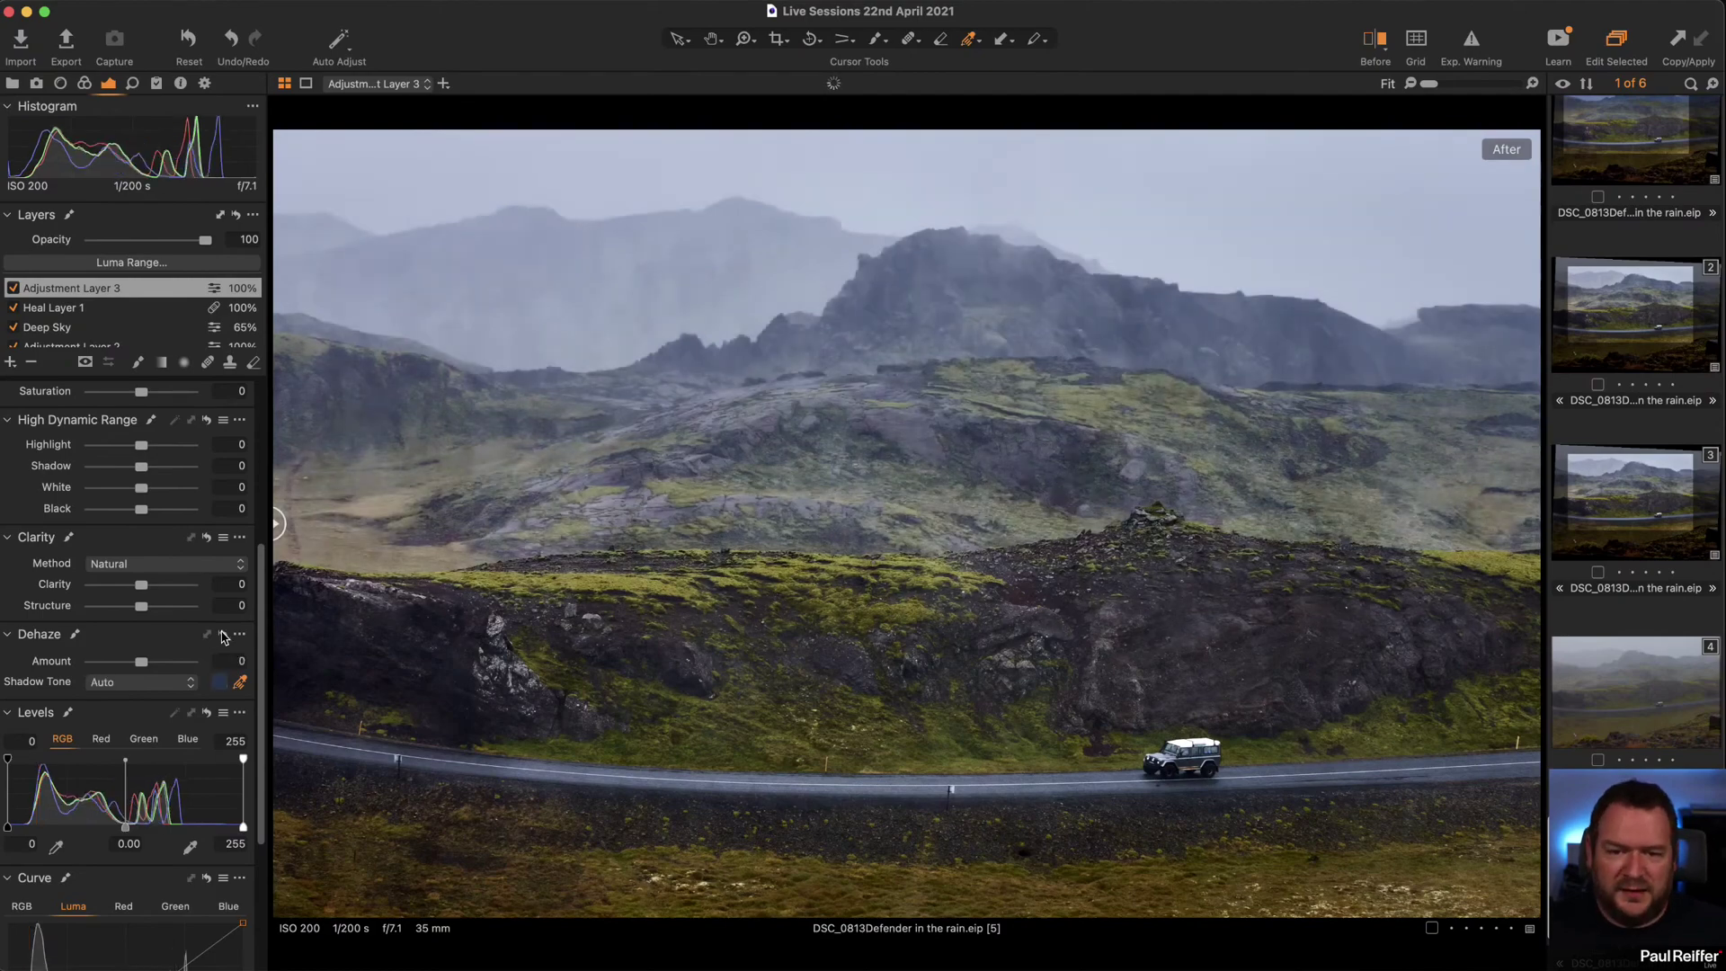
click(224, 636)
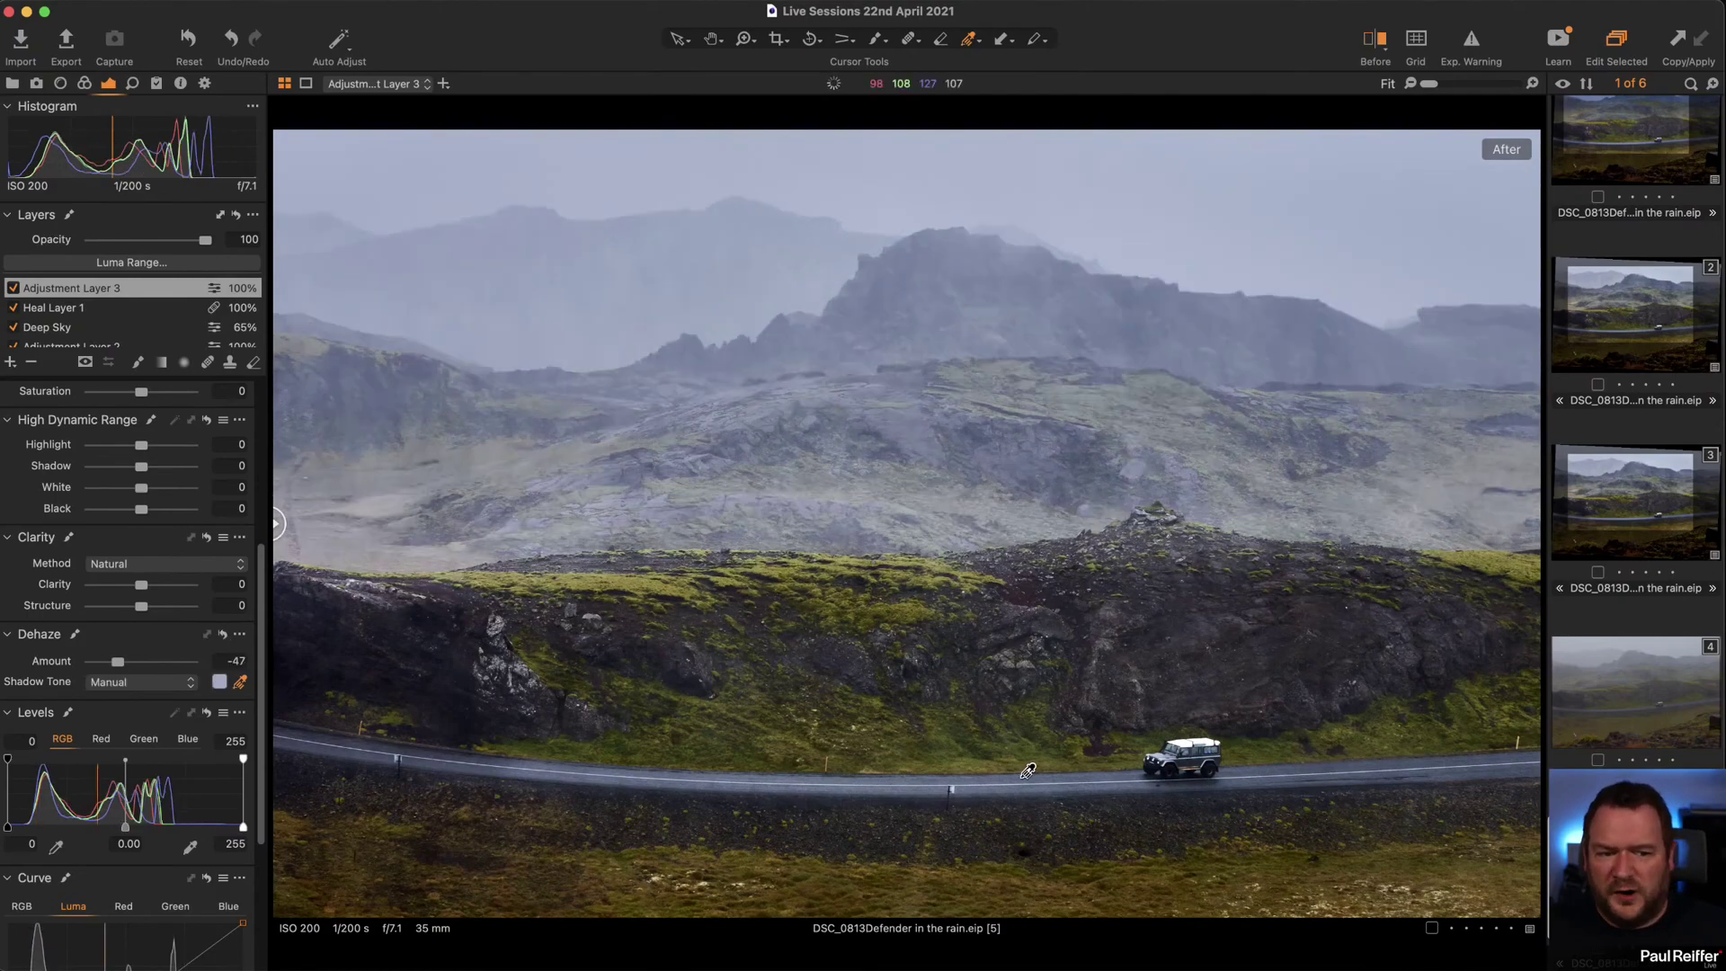
click(30, 364)
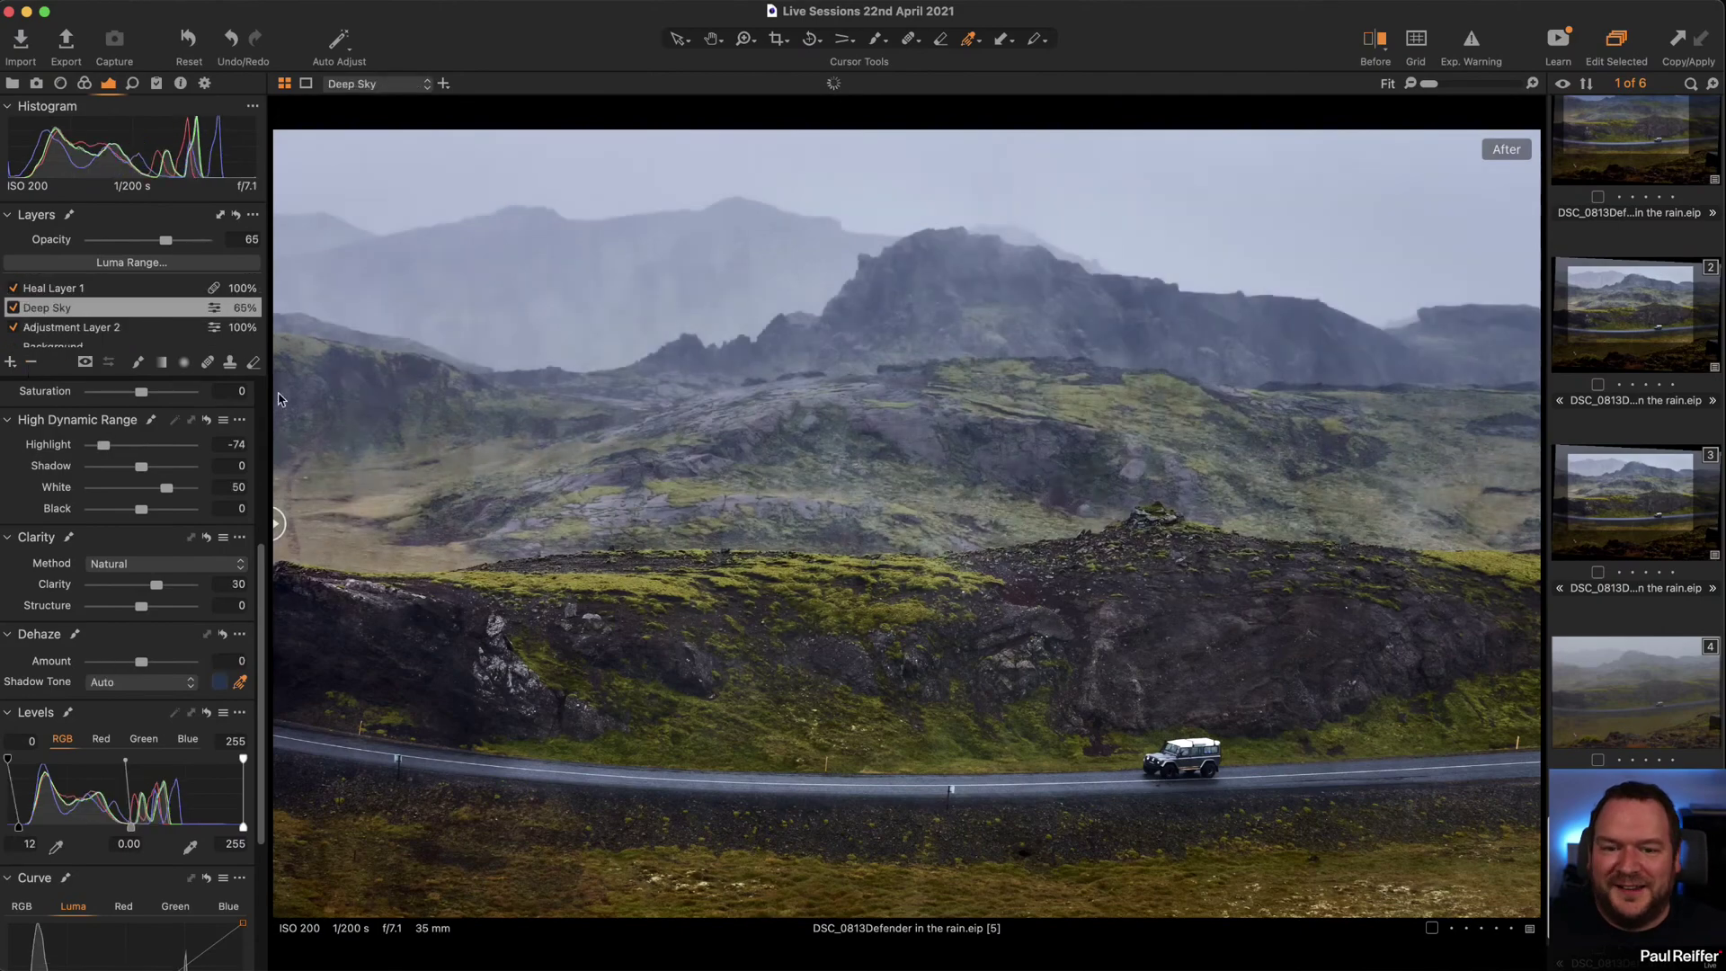
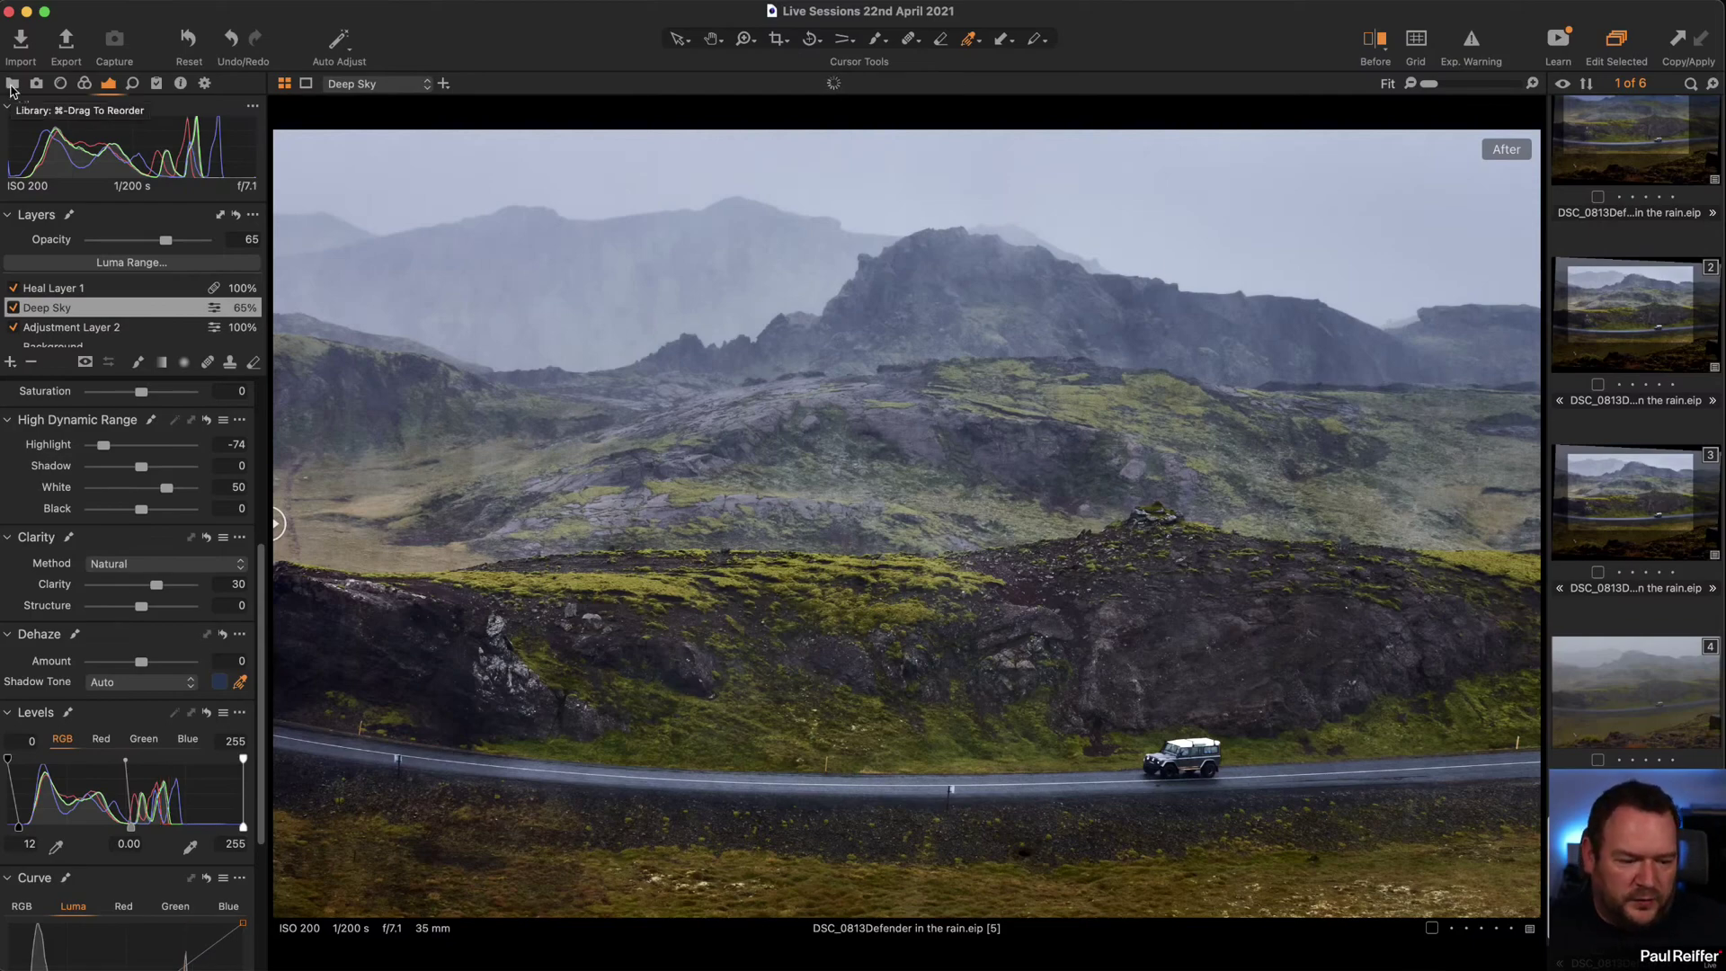
Open the user collection containing the Mawddach estuary photos and bring up the layers and exposure adjustments for its first EIP variant.
click(1619, 125)
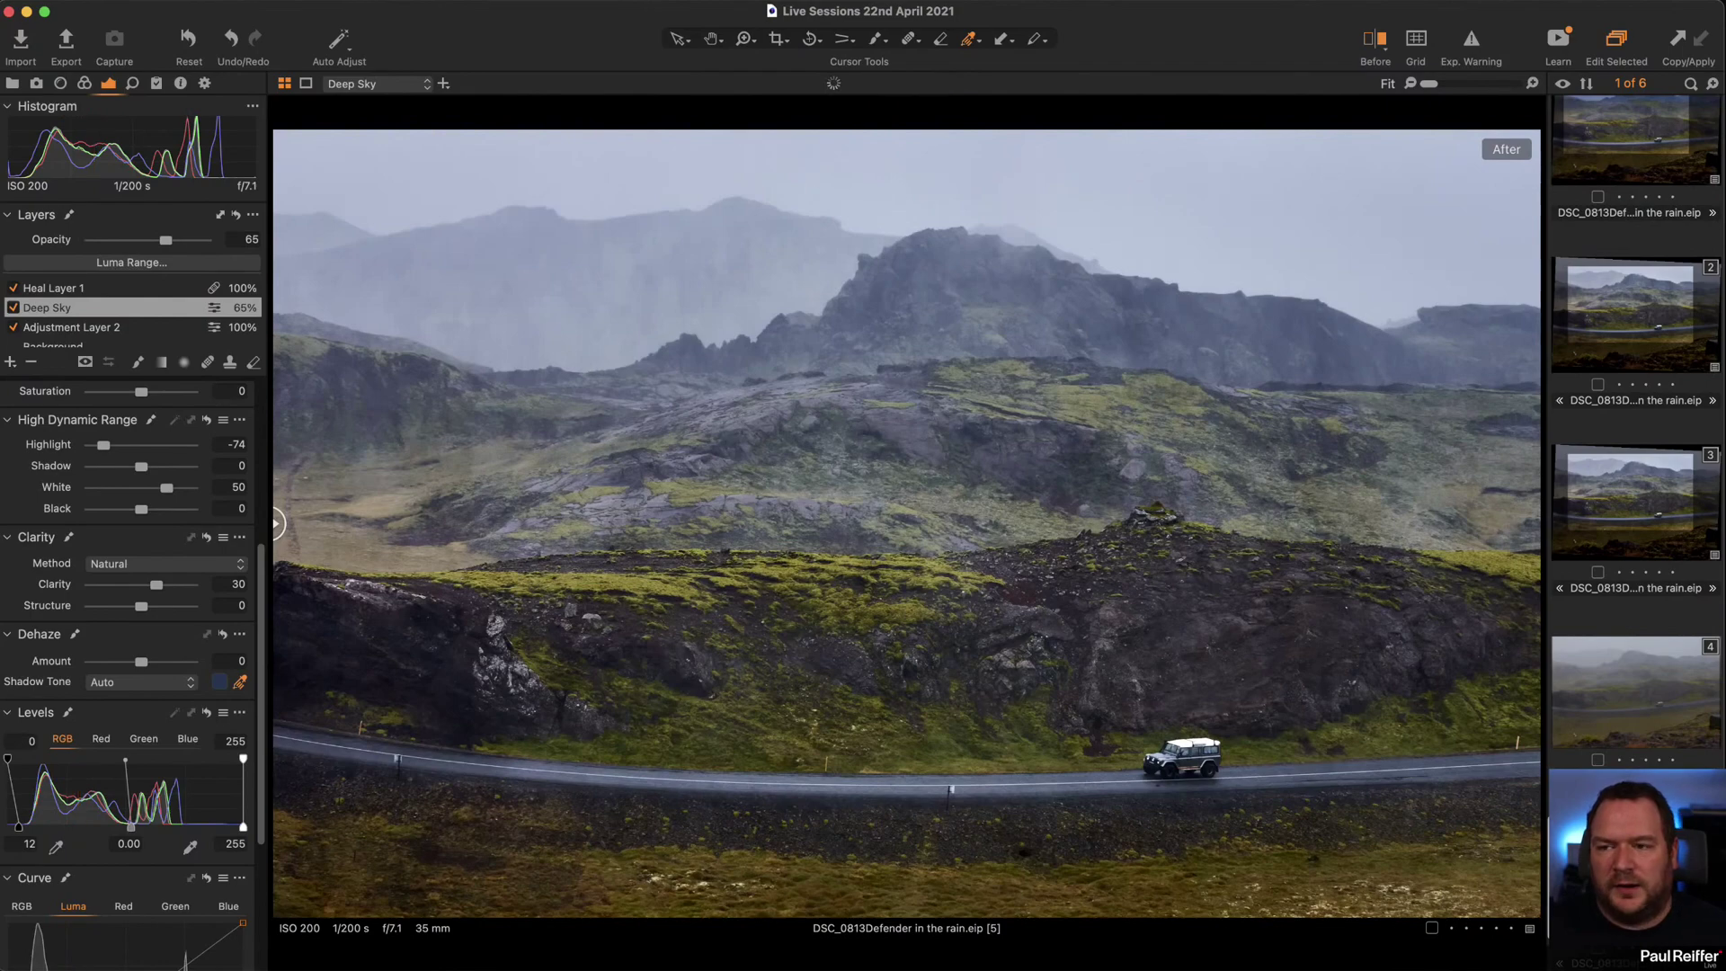
click(12, 83)
click(90, 238)
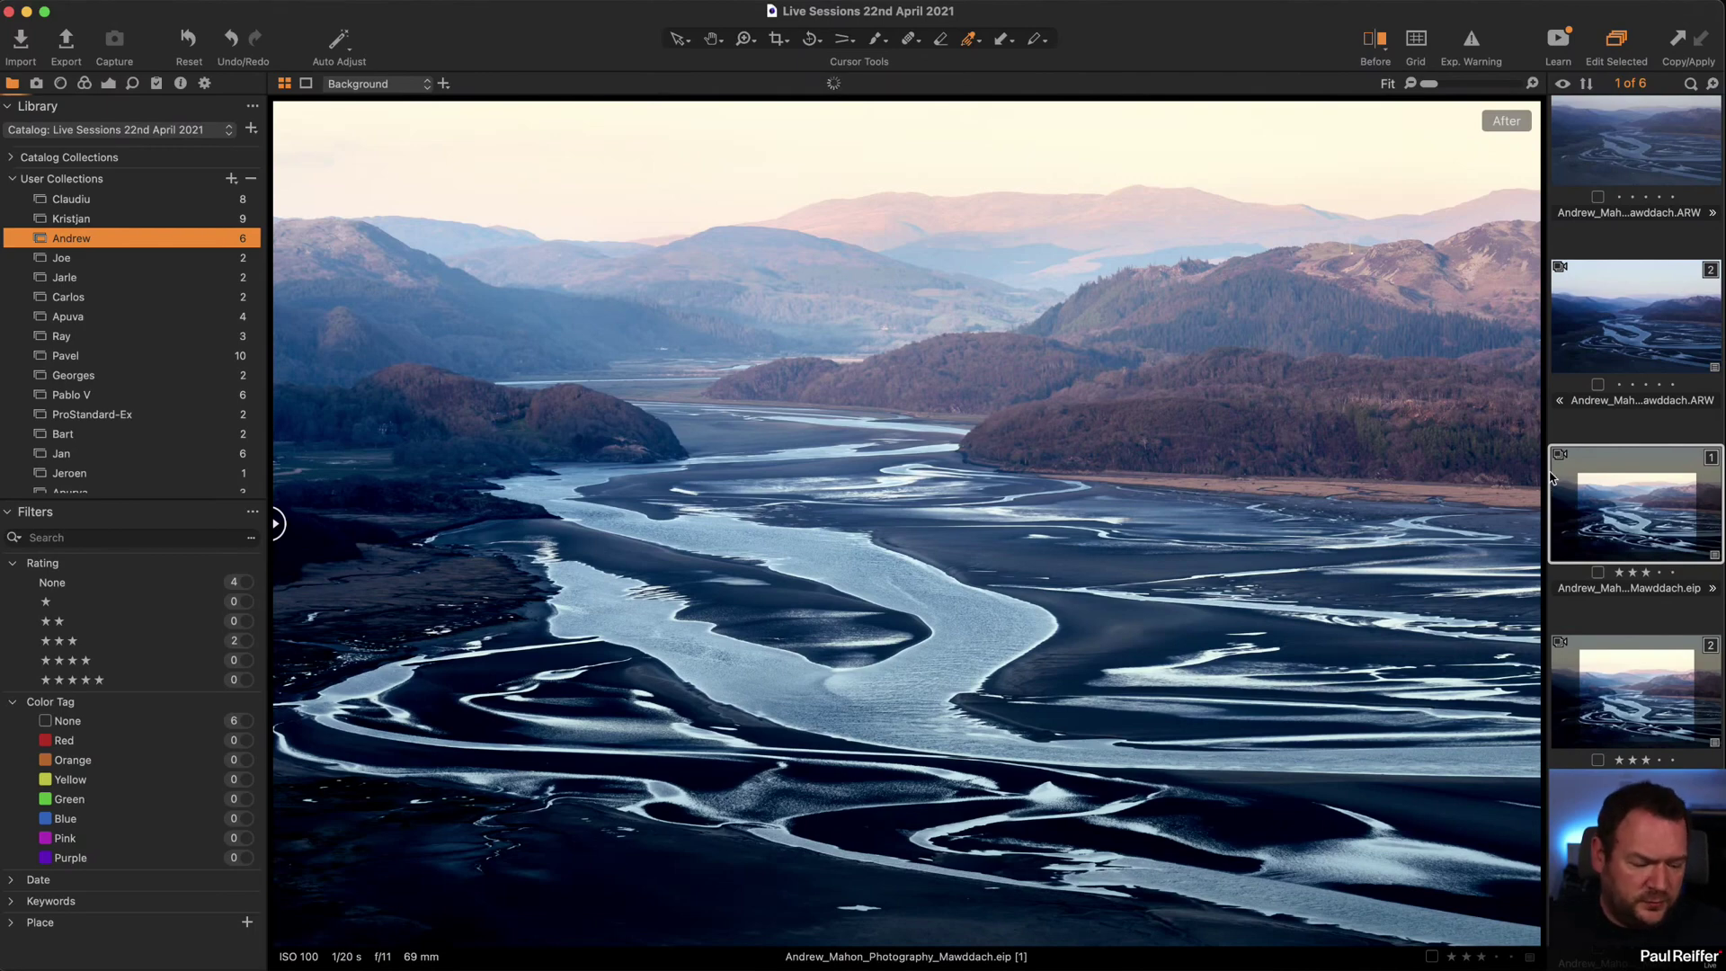
key(z)
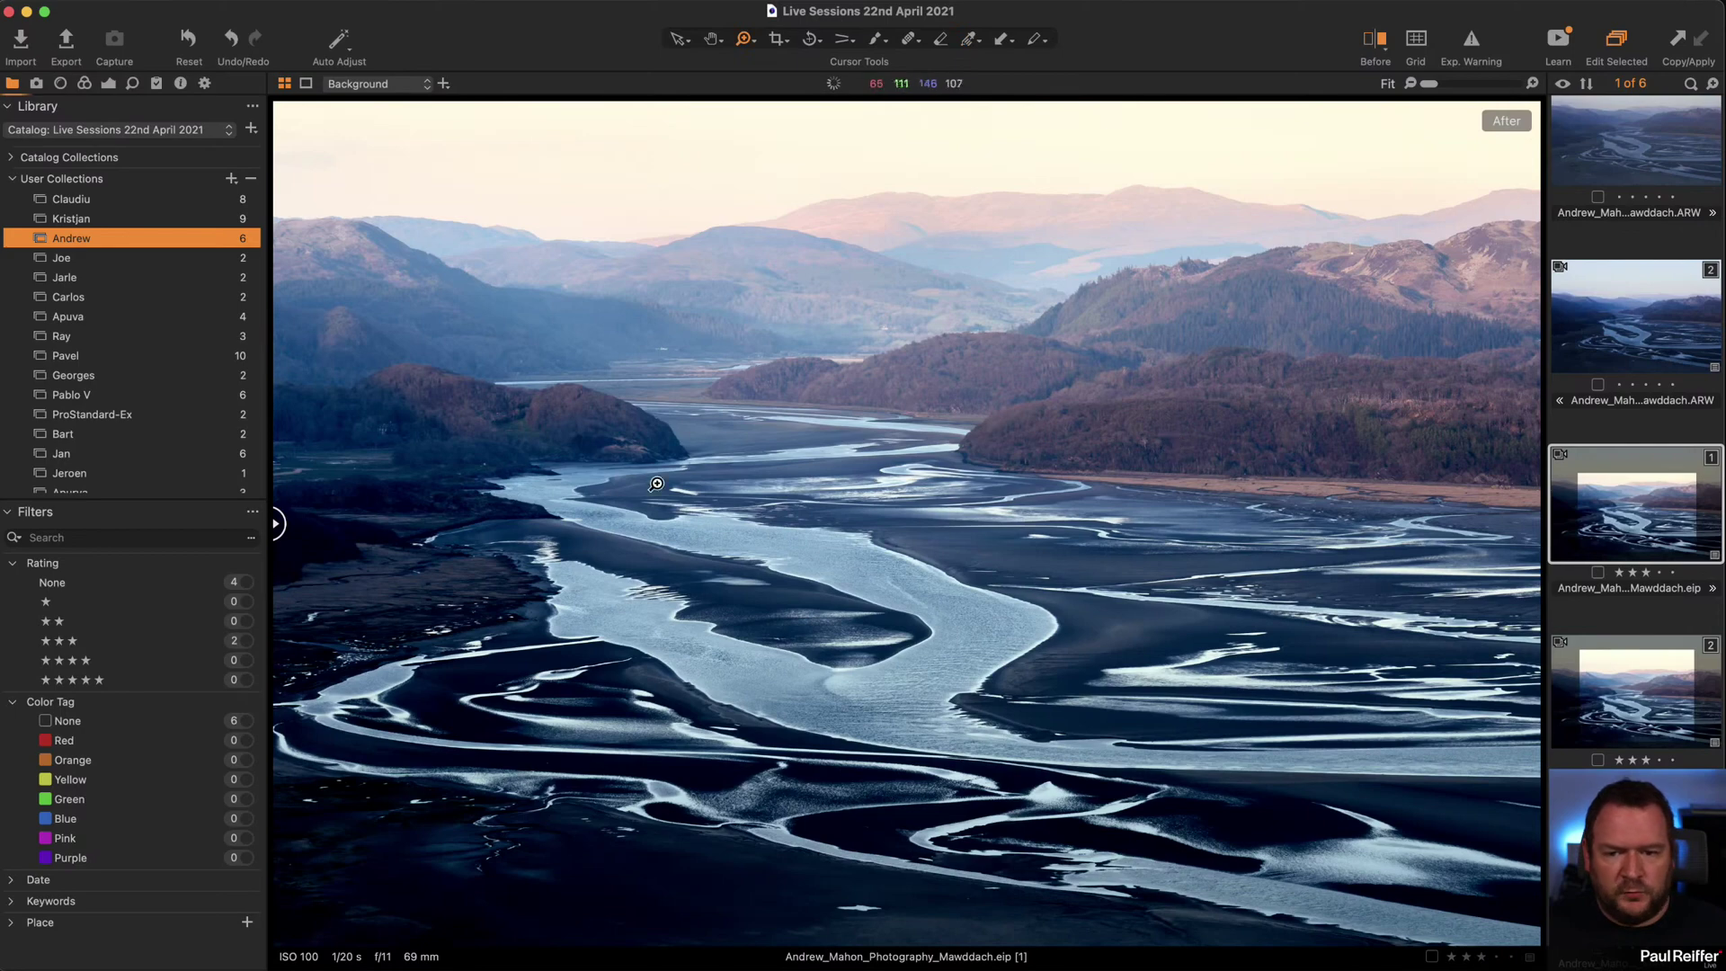
click(108, 84)
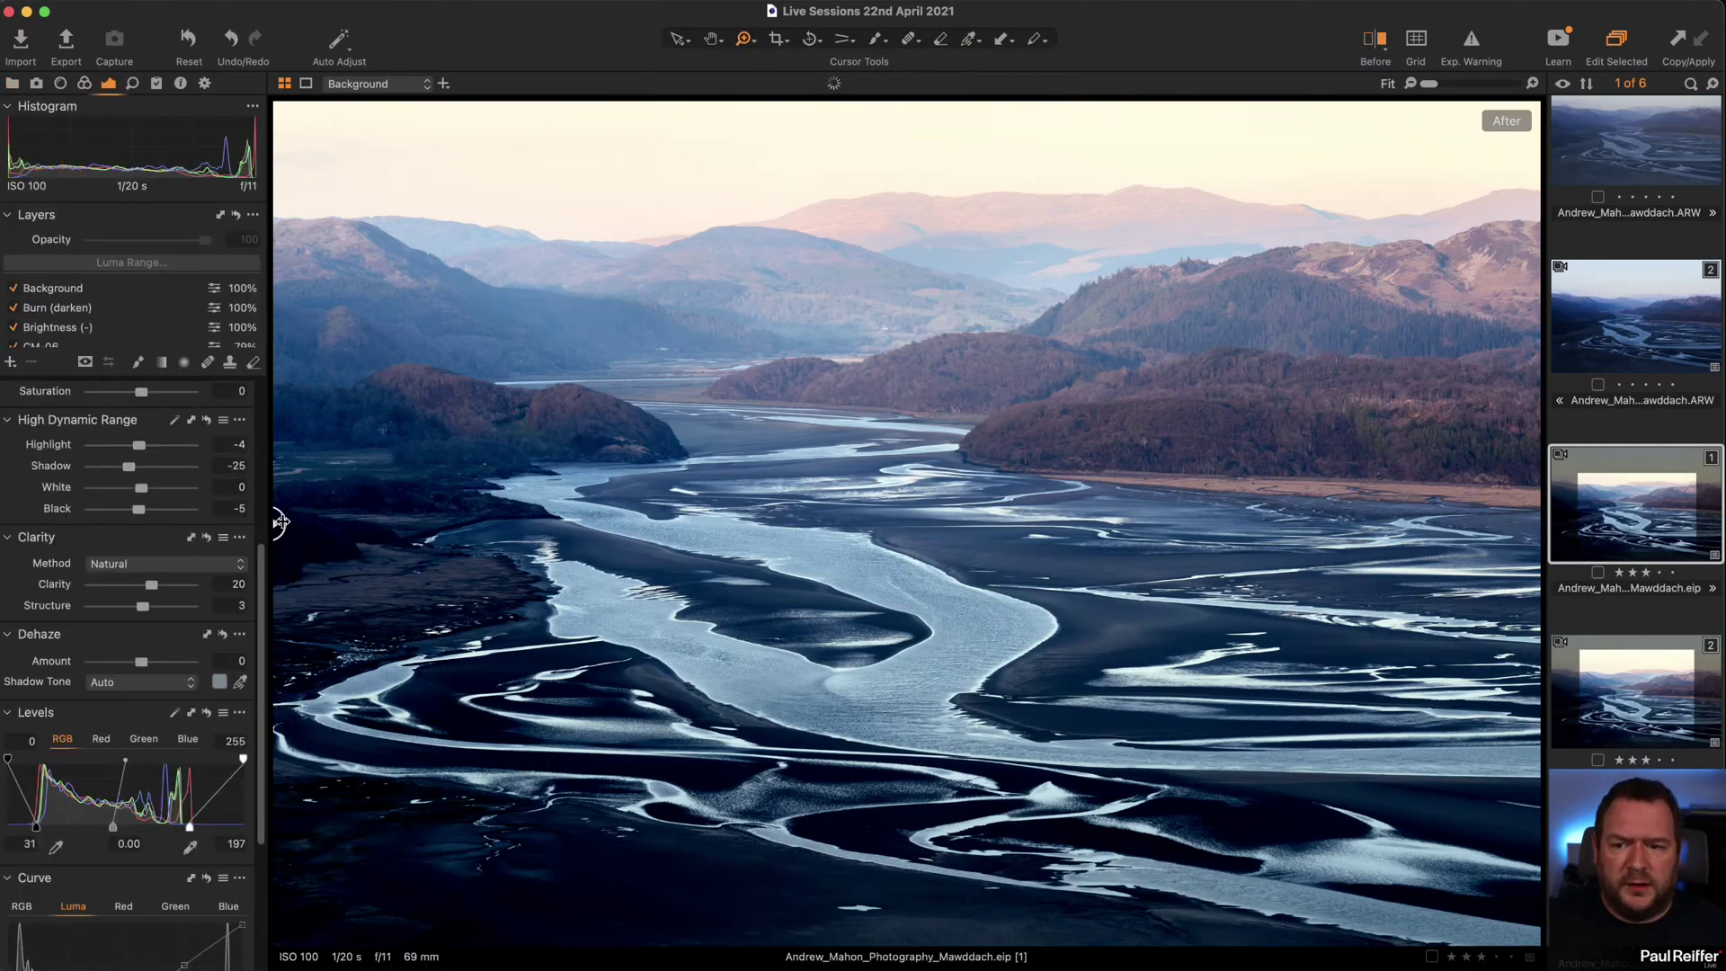
Compare the estuary photo's original and edited states by sweeping the before/after split across the image.
mouse_move(278, 524)
mouse_down()
mouse_move(1574, 539)
mouse_move(279, 523)
mouse_up()
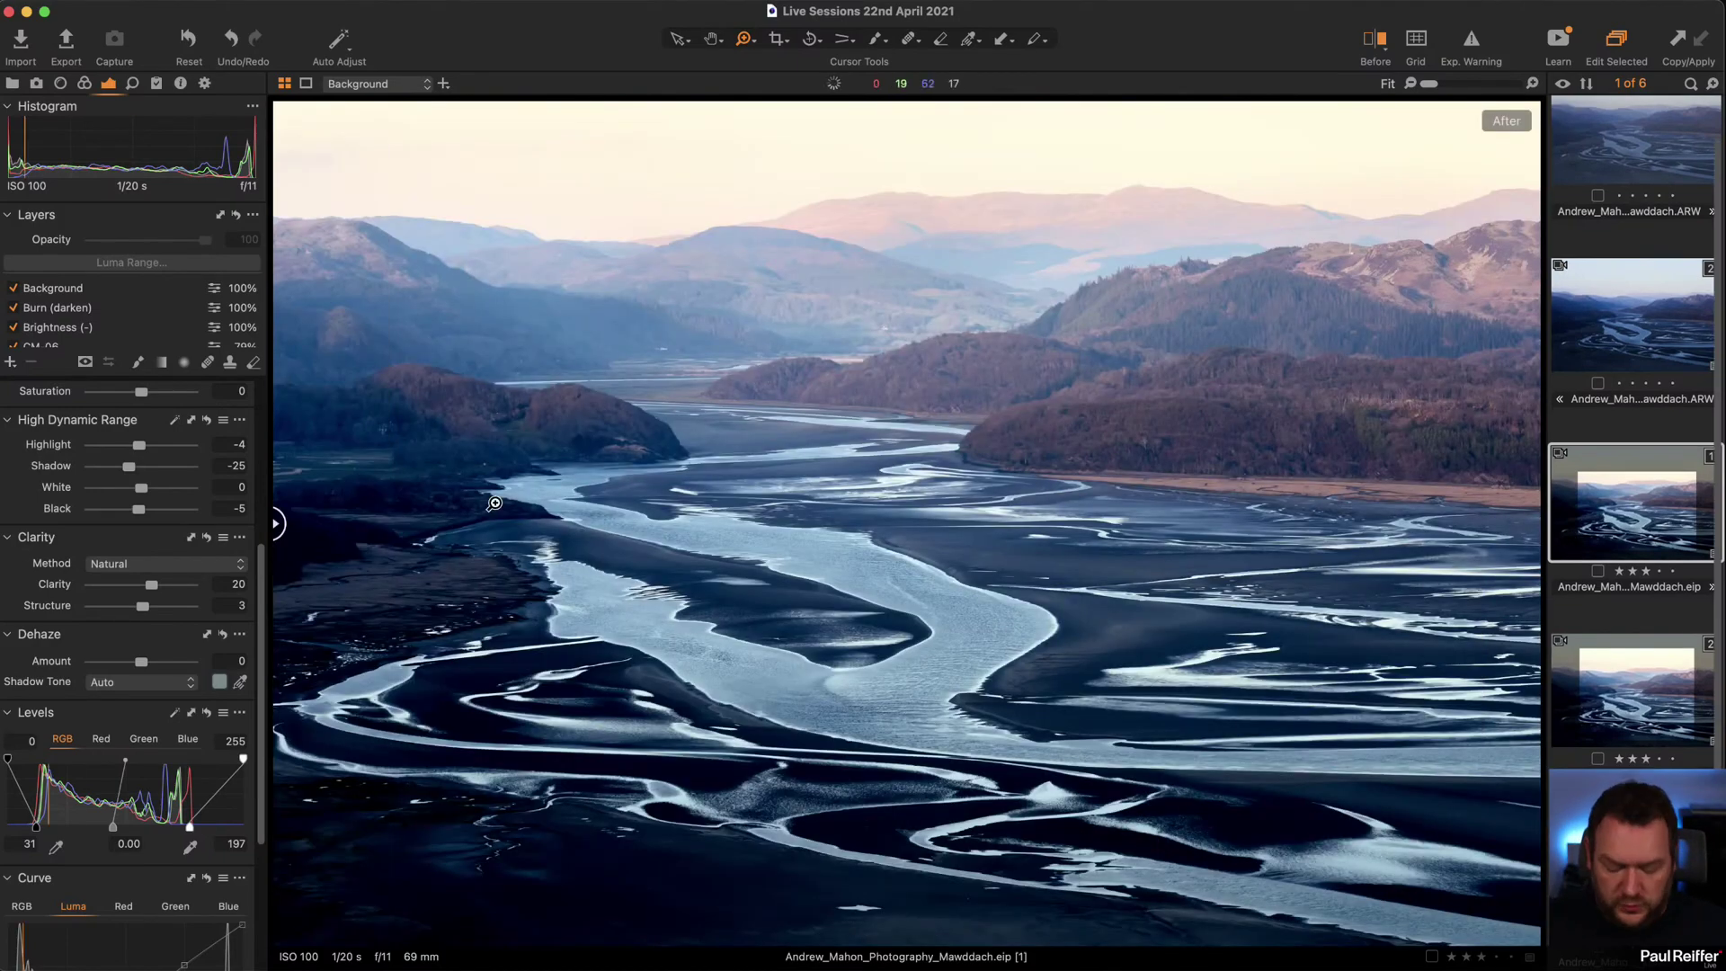
click(906, 523)
drag(906, 523, 43, 616)
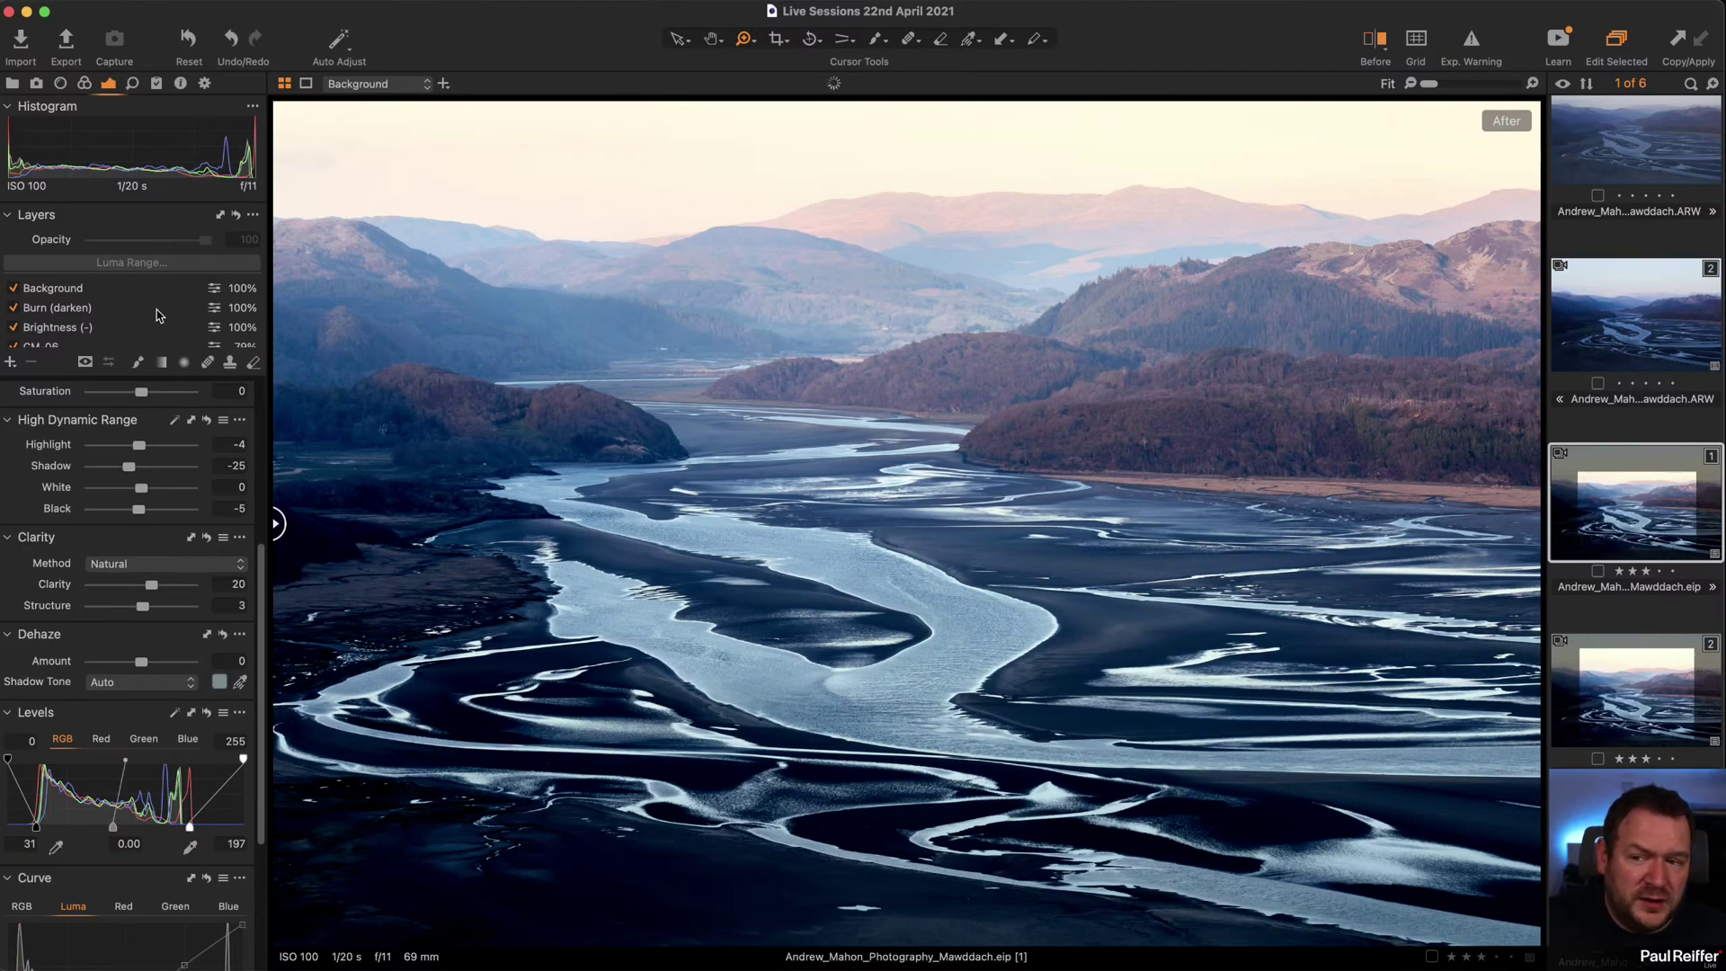
Check what the CM-06 and Brightness (-) layers contribute by switching each one off and on.
scroll(157, 315, down, 2)
click(20, 301)
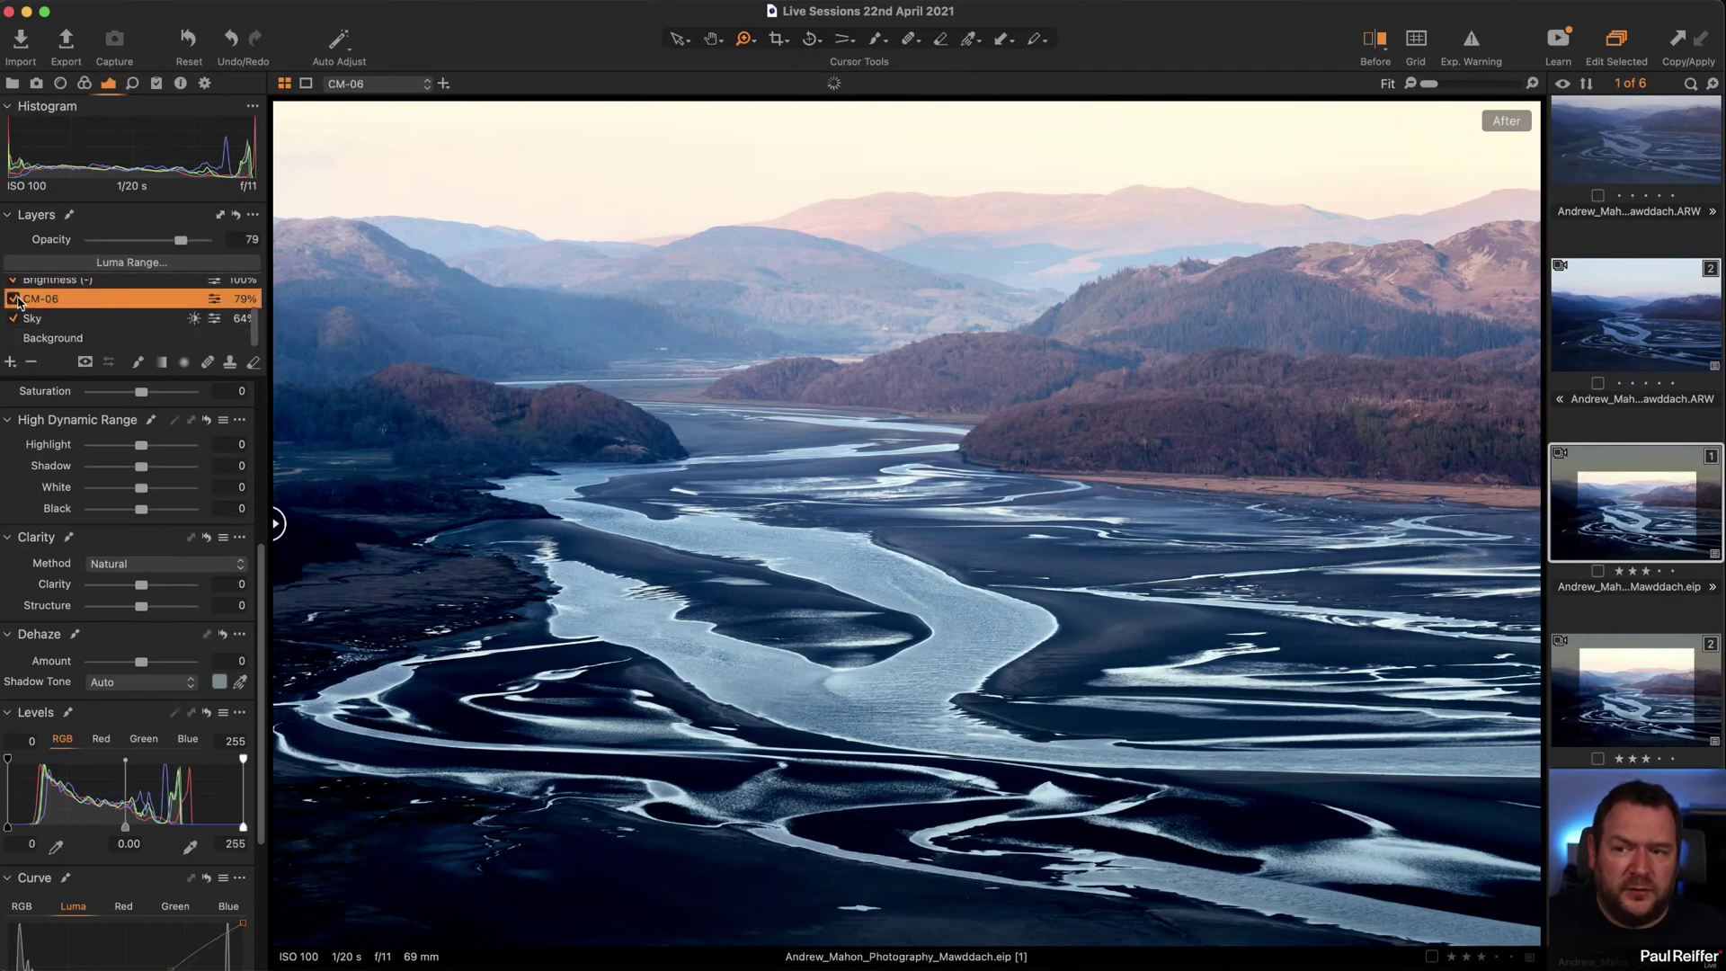
click(12, 298)
click(12, 300)
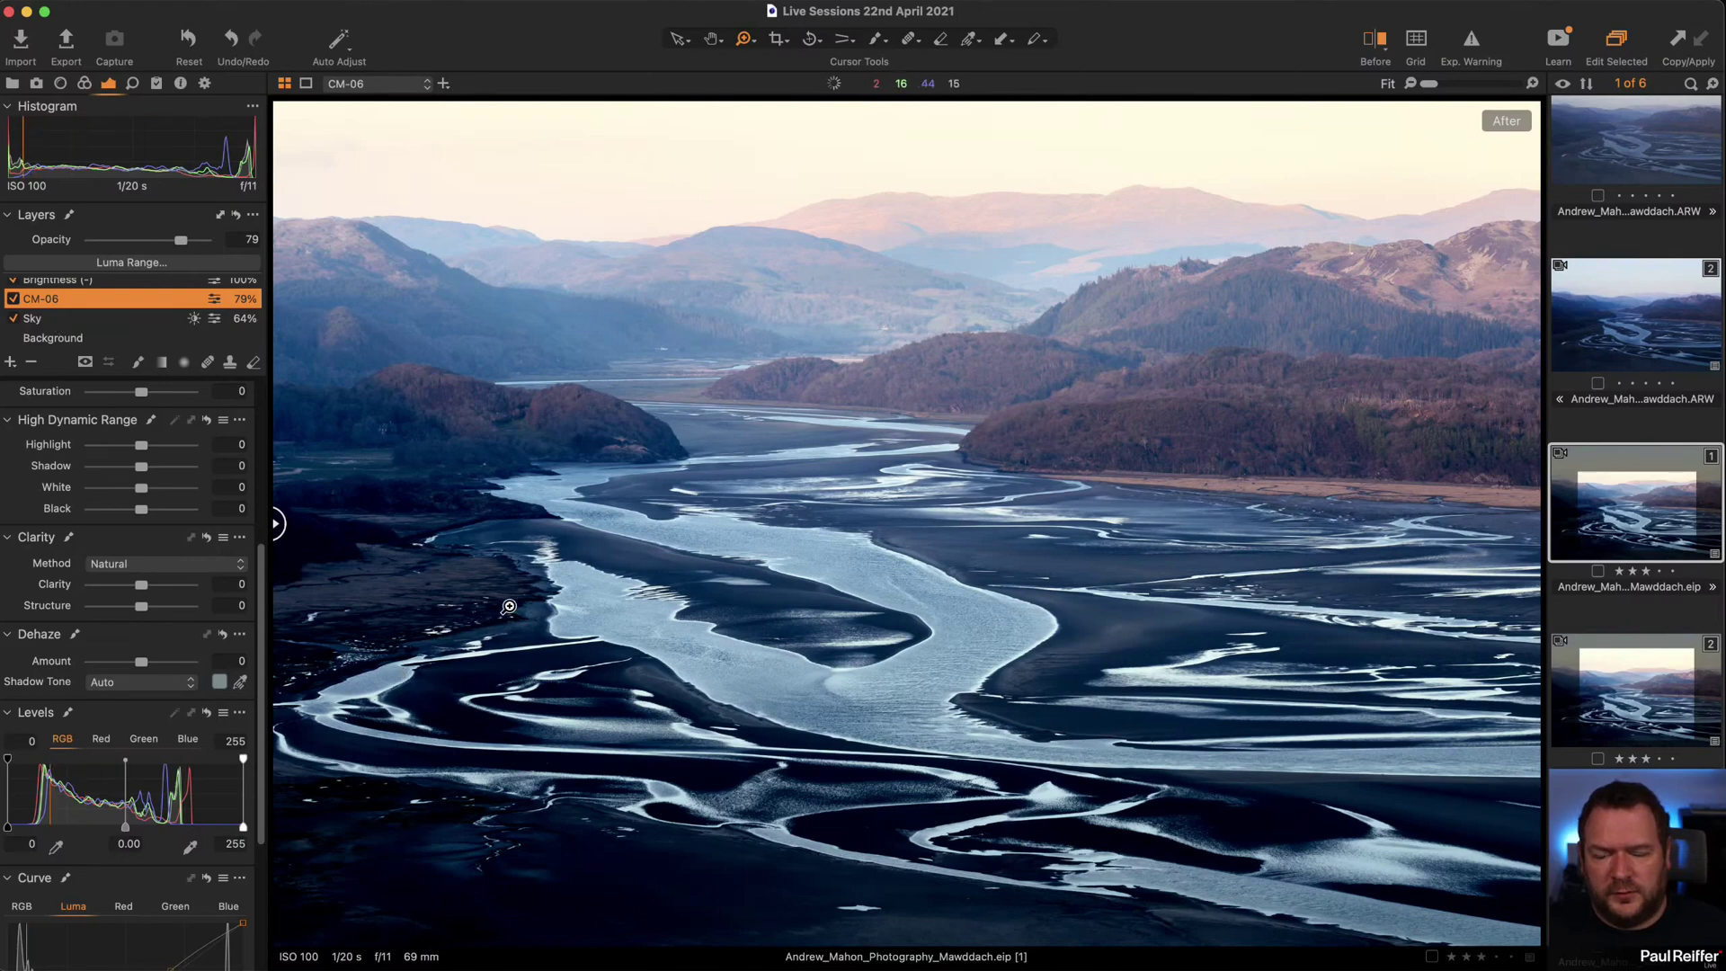
scroll(49, 323, up, 2)
click(56, 310)
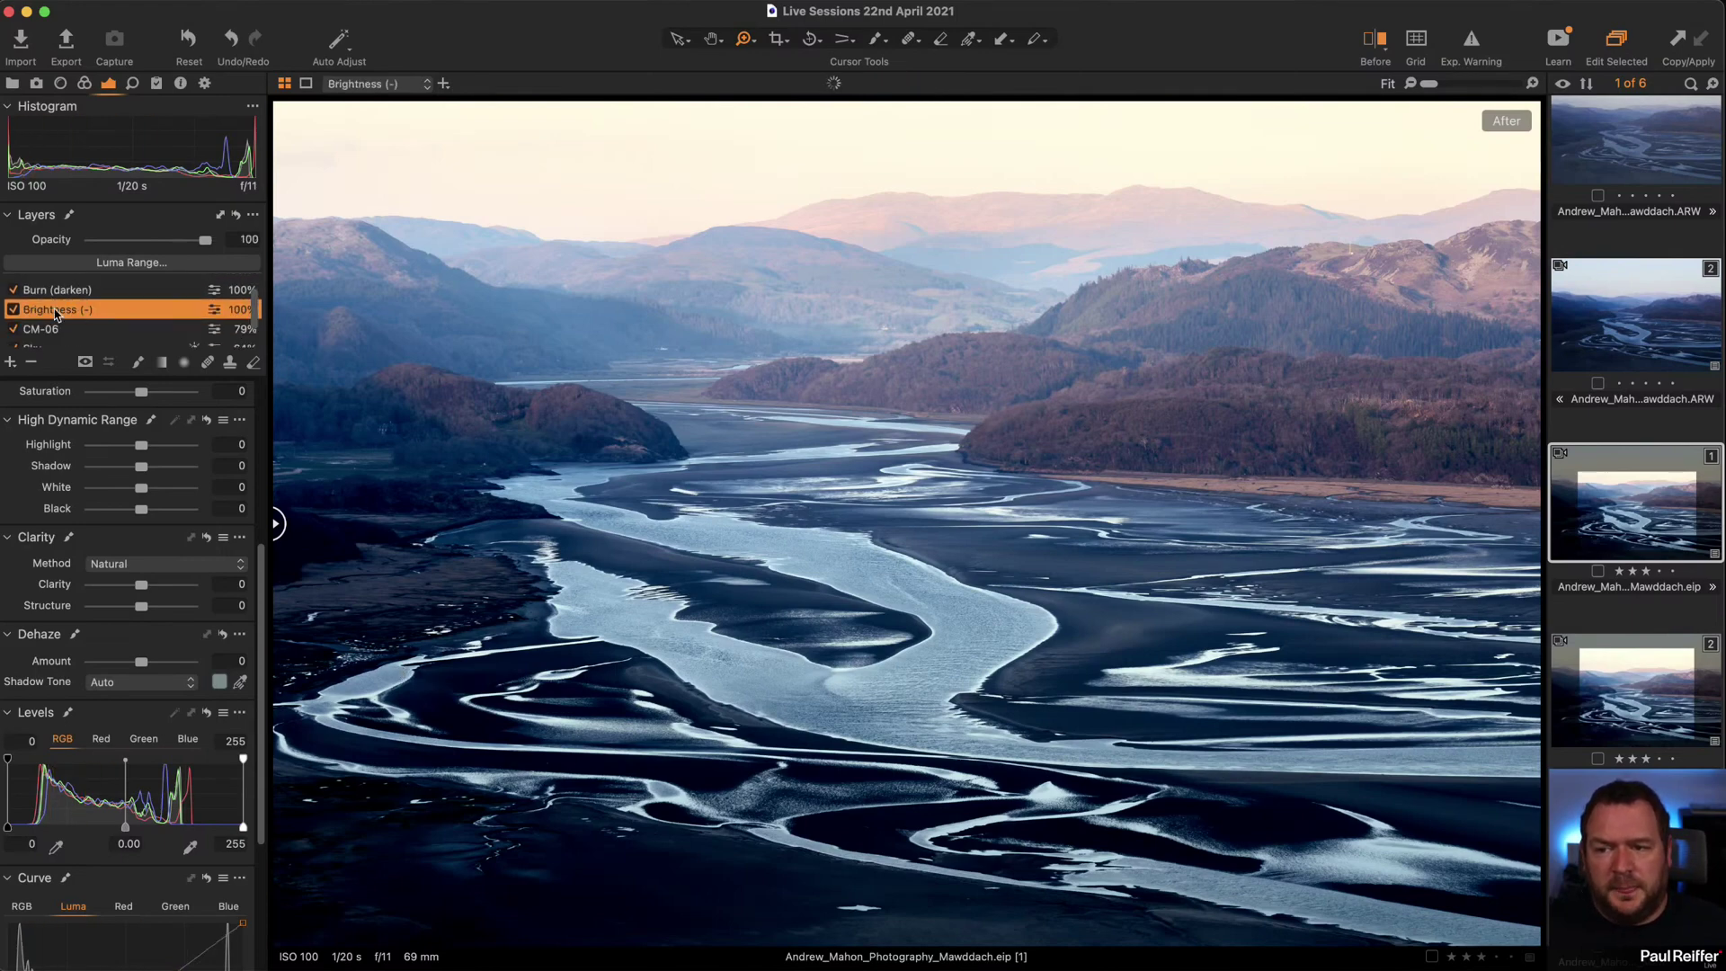
click(12, 311)
click(13, 310)
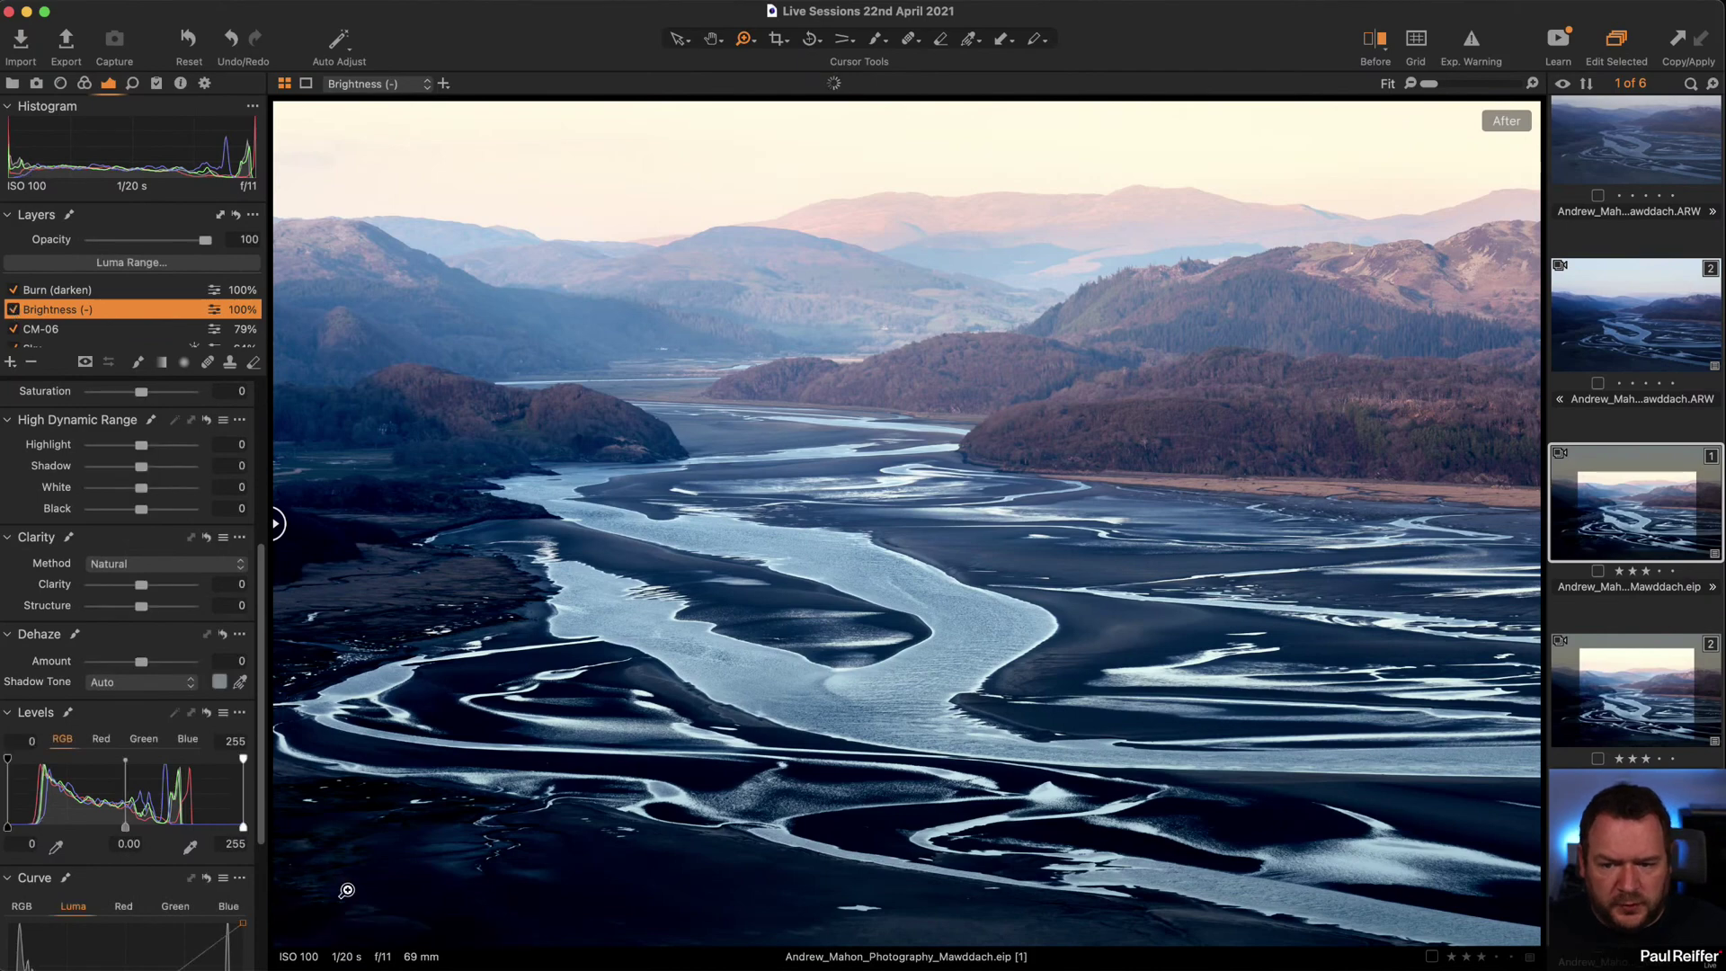
Review the Burn (darken) layer and the upper Background layer, including its white balance, exposure and dynamic range adjustments.
click(36, 292)
scroll(31, 295, up, 1)
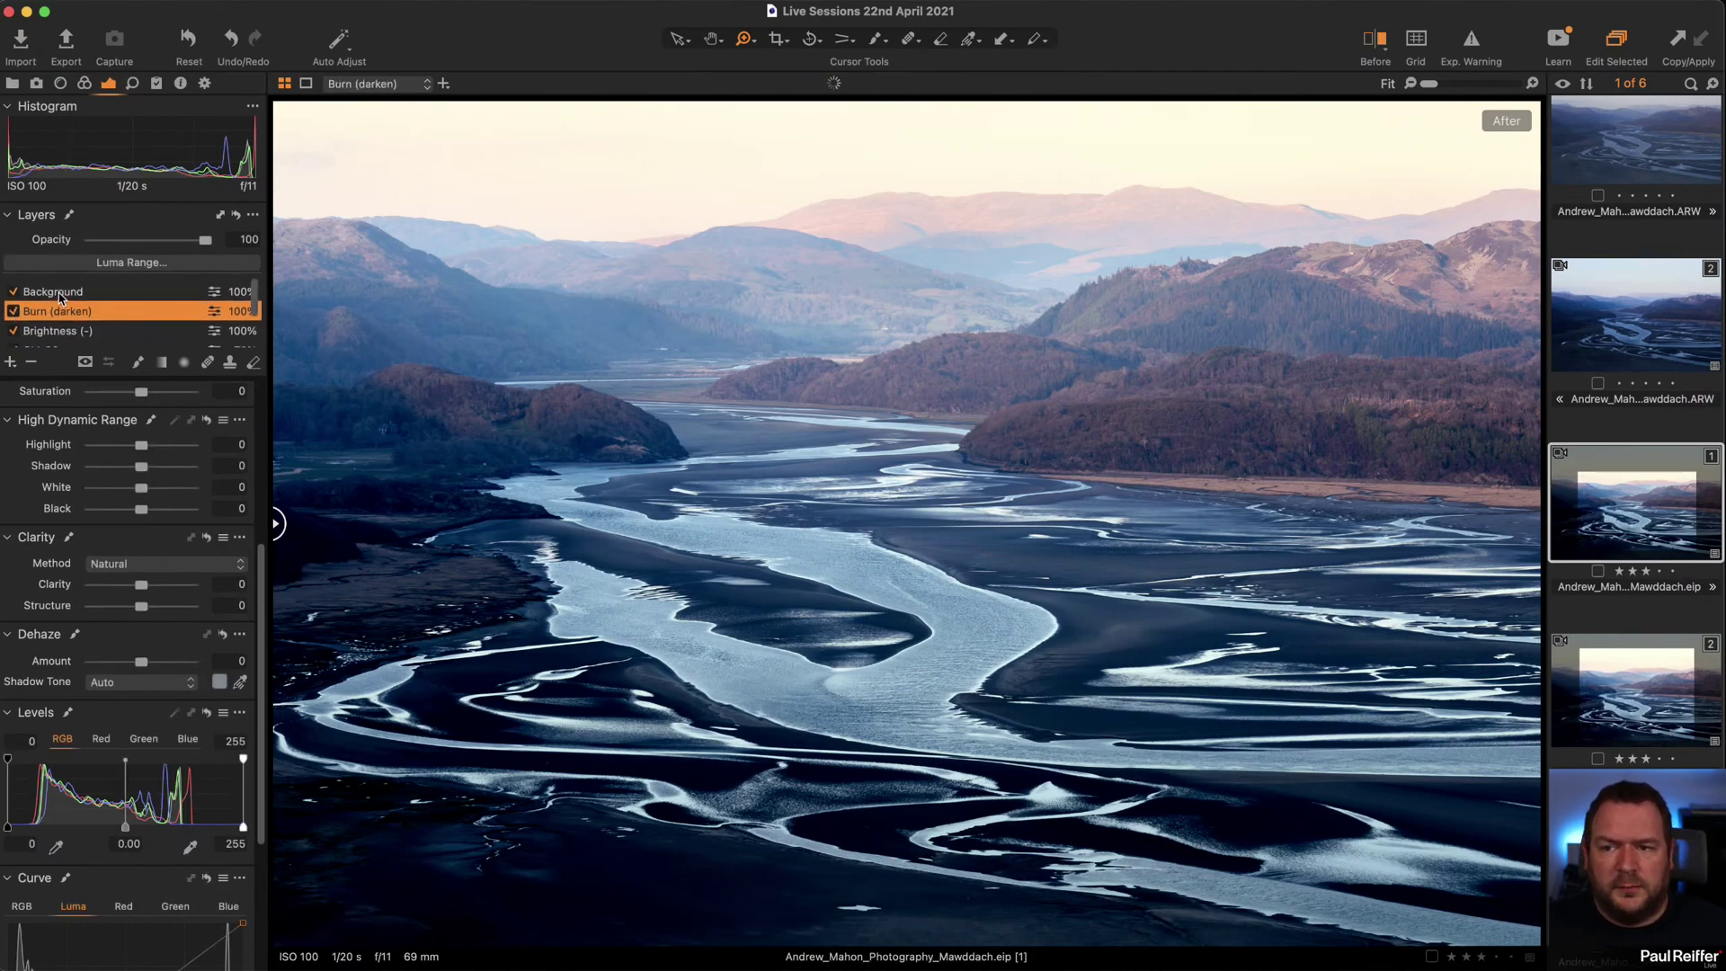
click(20, 289)
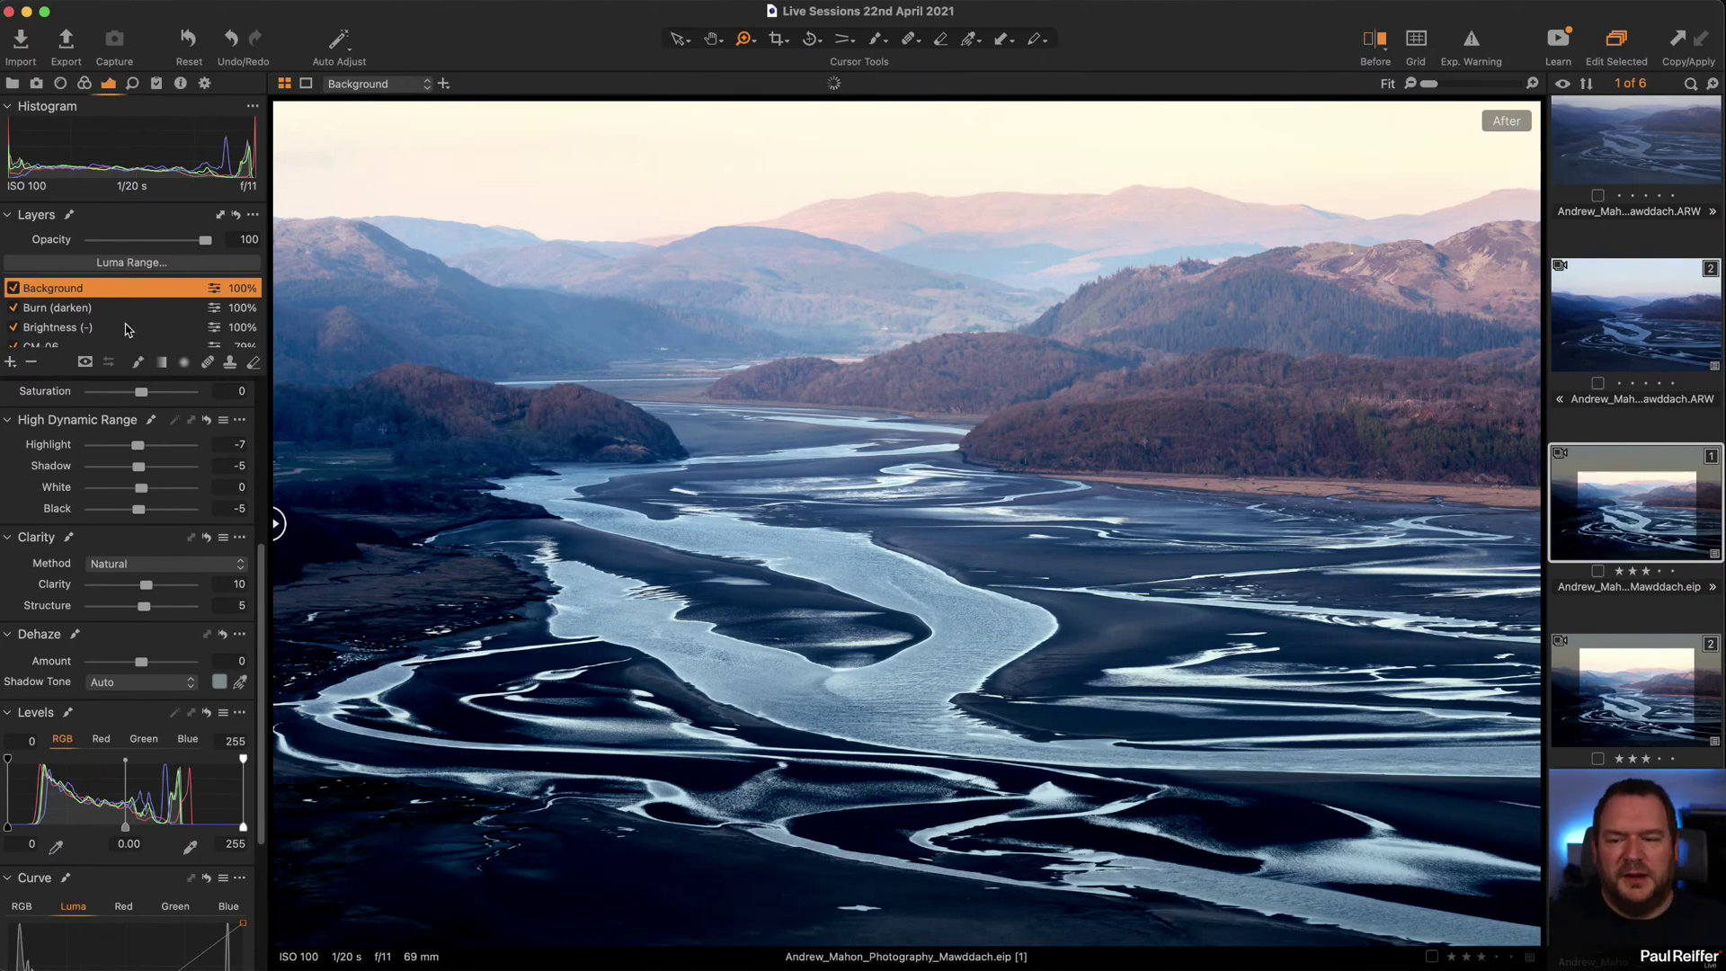
scroll(65, 508, up, 5)
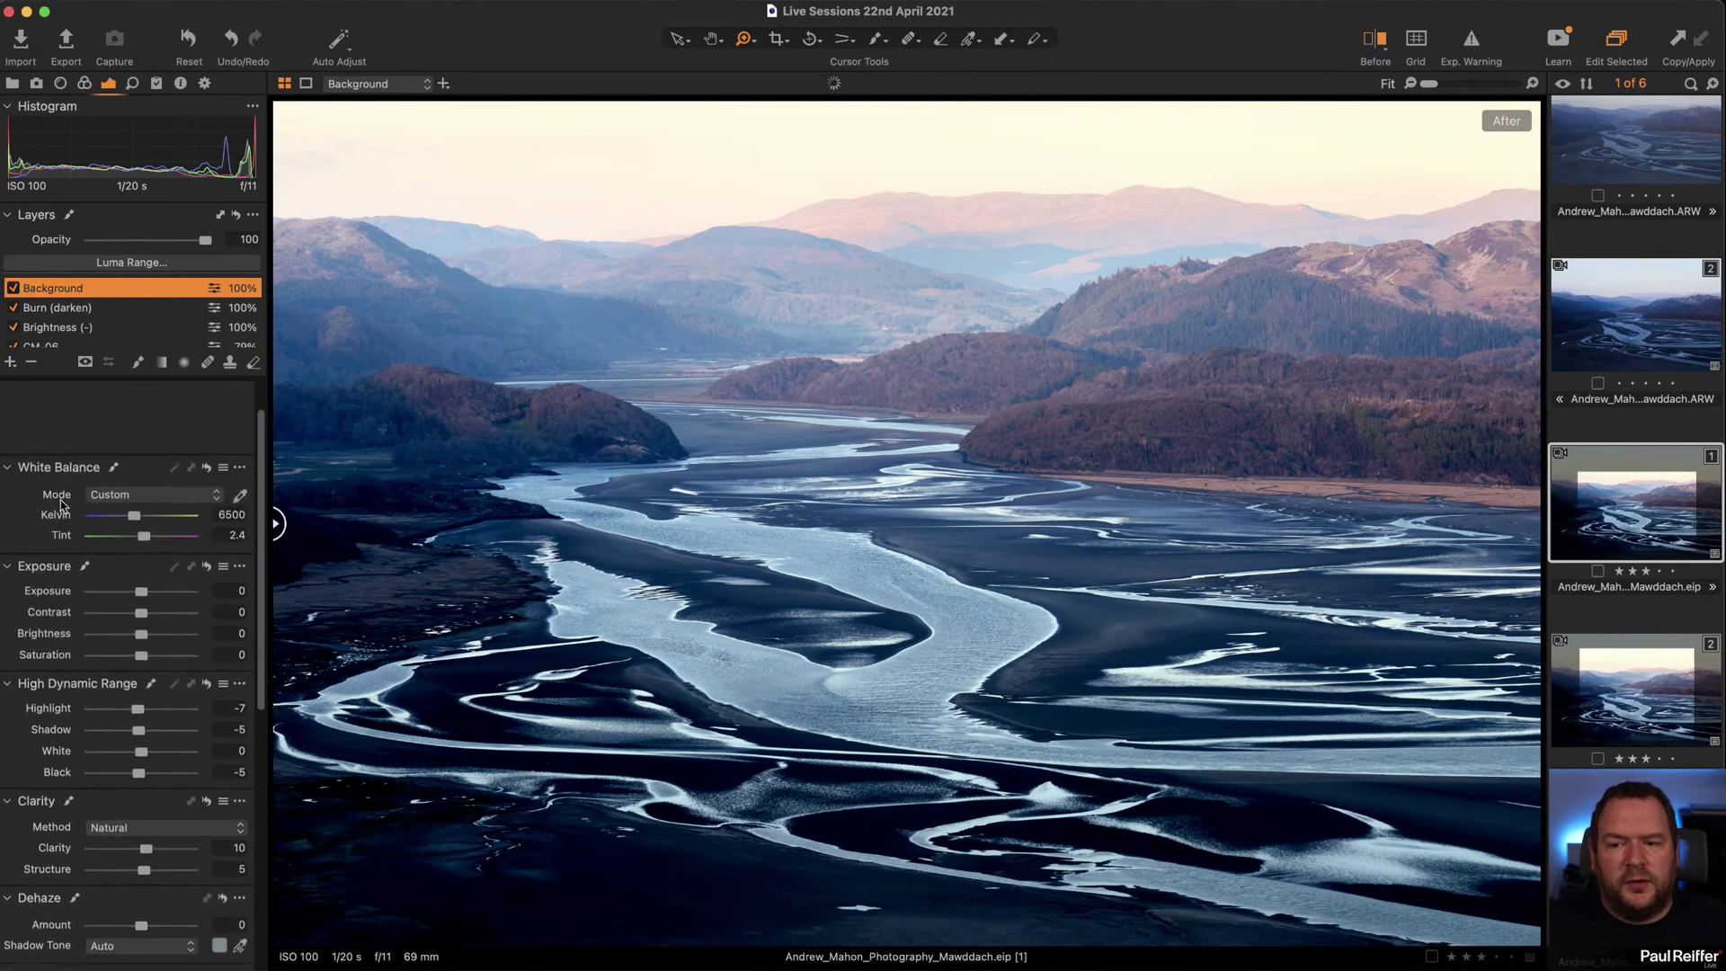
scroll(62, 506, up, 1)
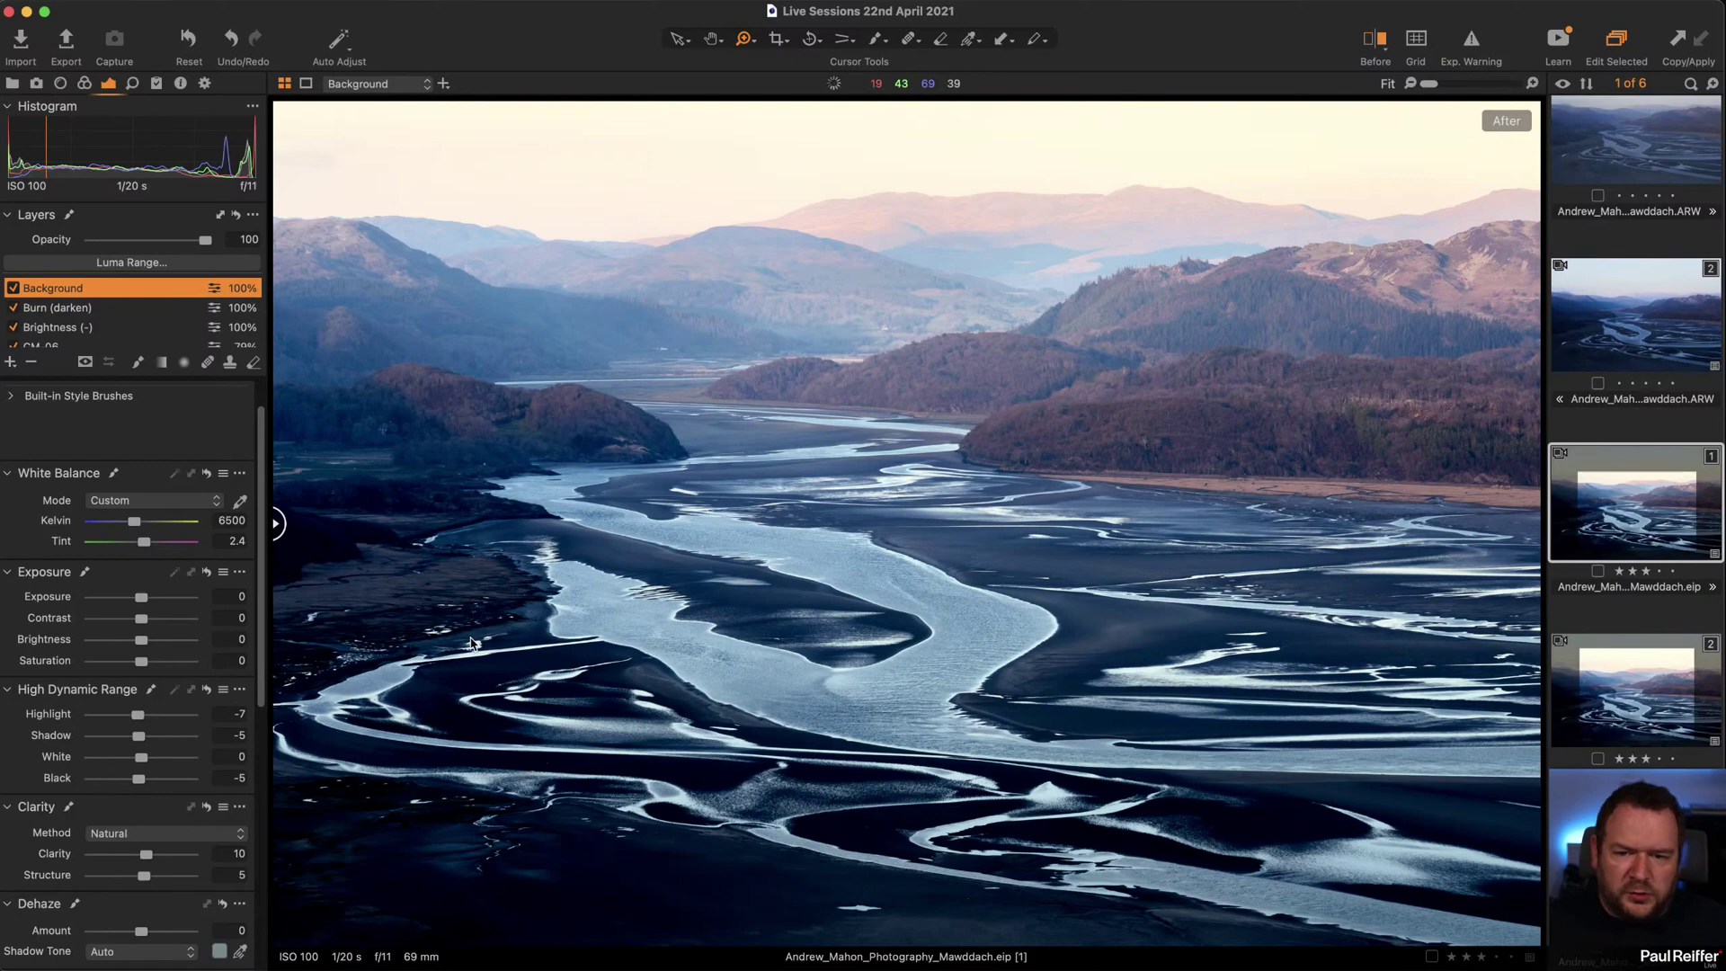
Try Exposure values of -2.39, -0.91 and -2.03 on a filled adjustment layer to inspect the sky detail, and delete the layer.
click(12, 363)
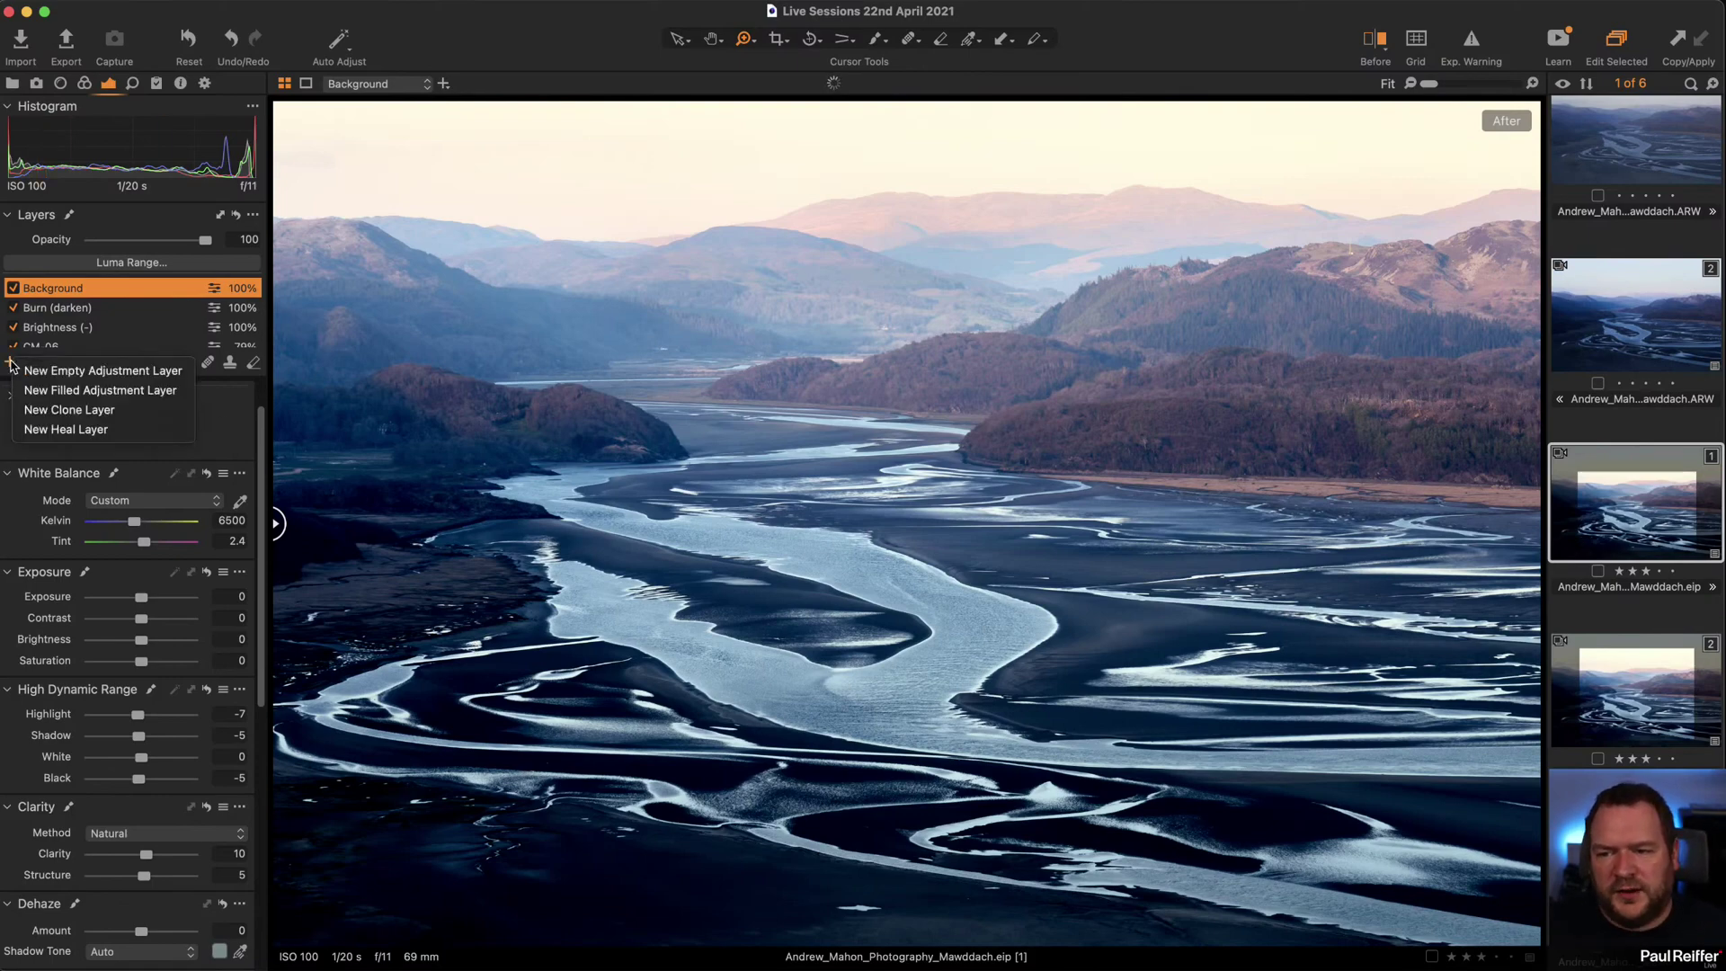
click(105, 392)
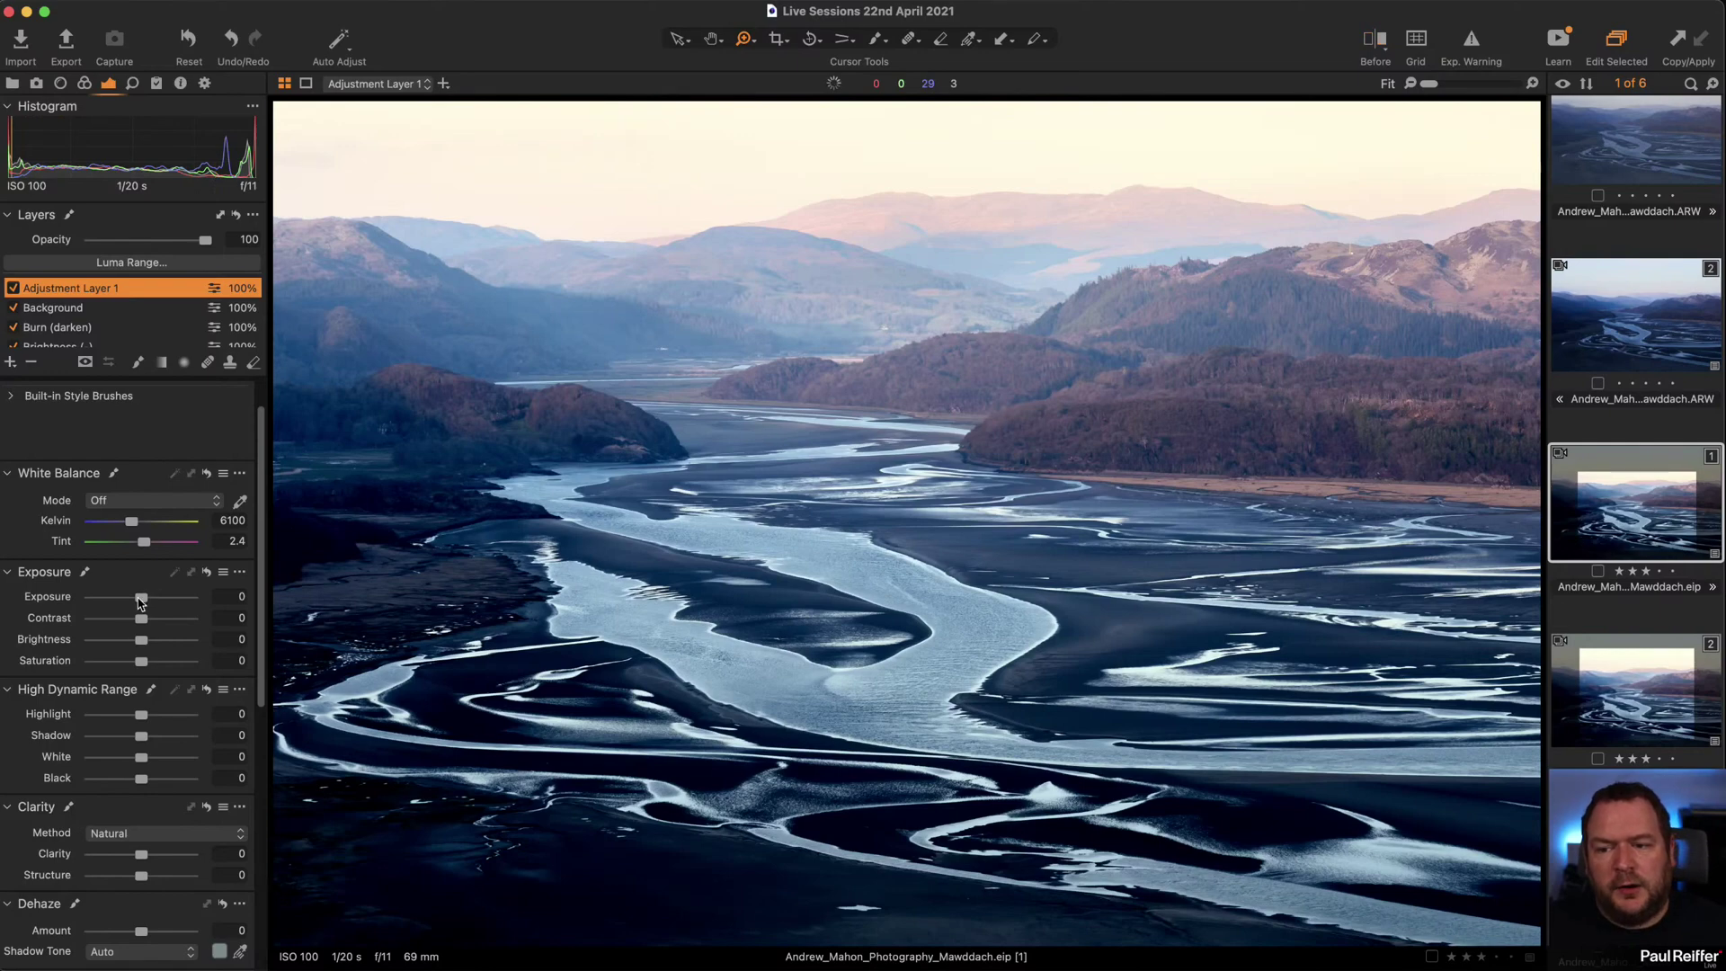
drag(141, 602, 112, 602)
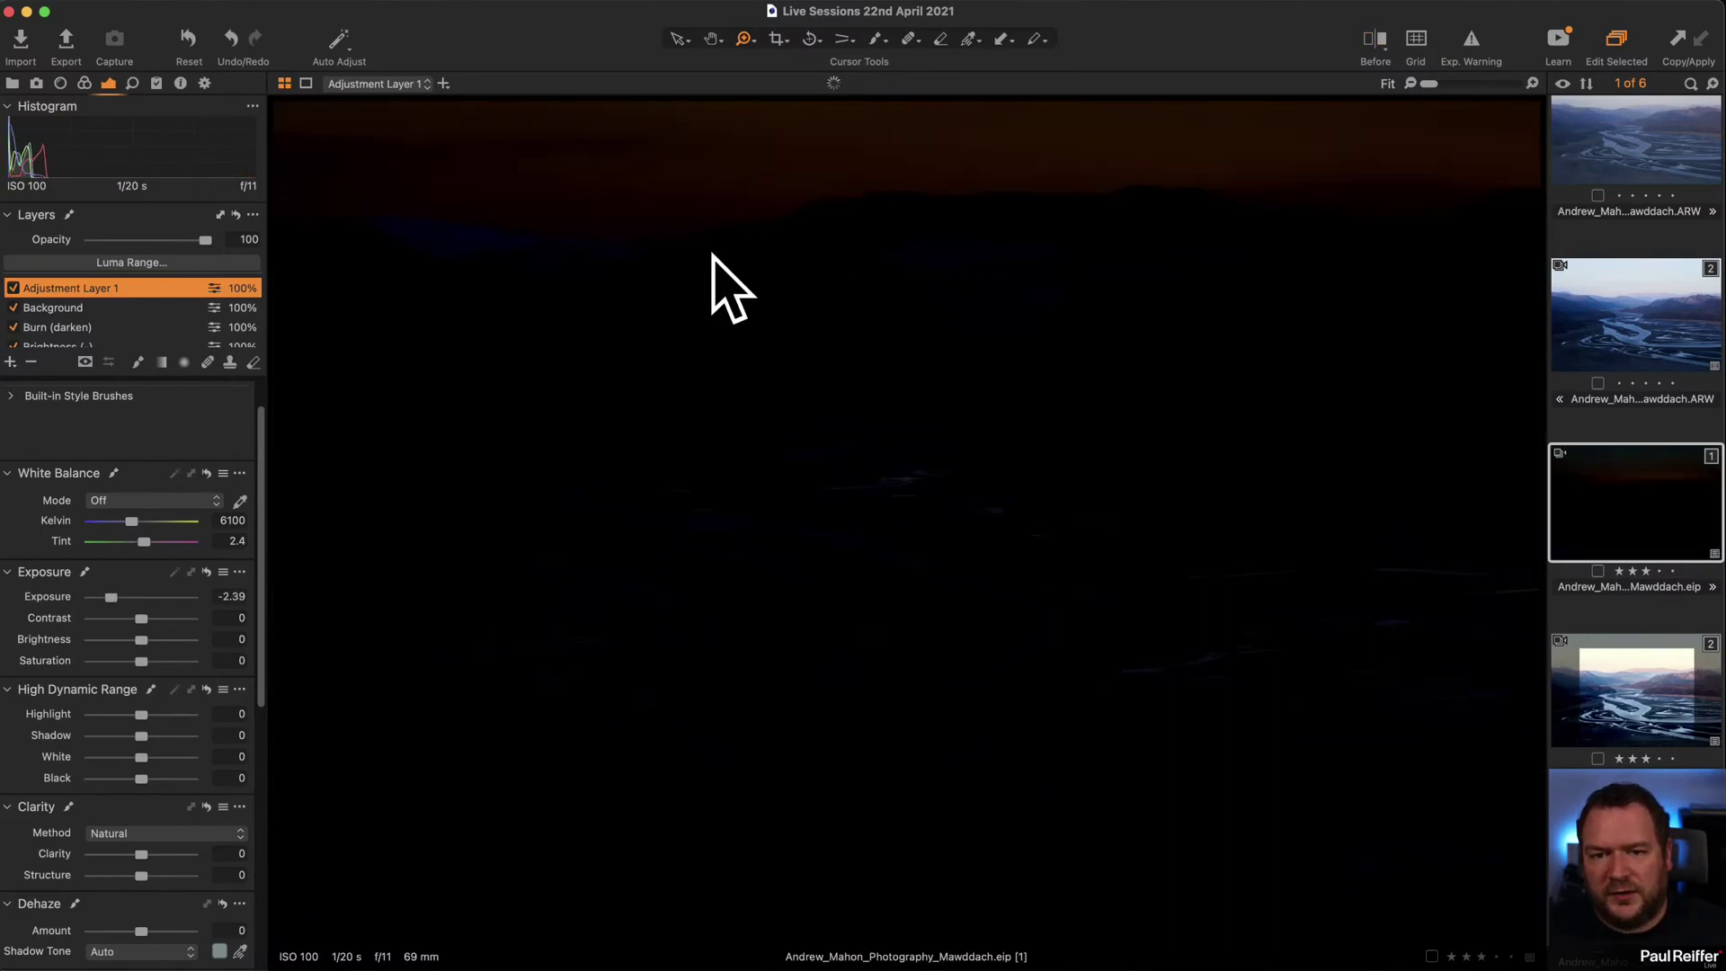
click(127, 599)
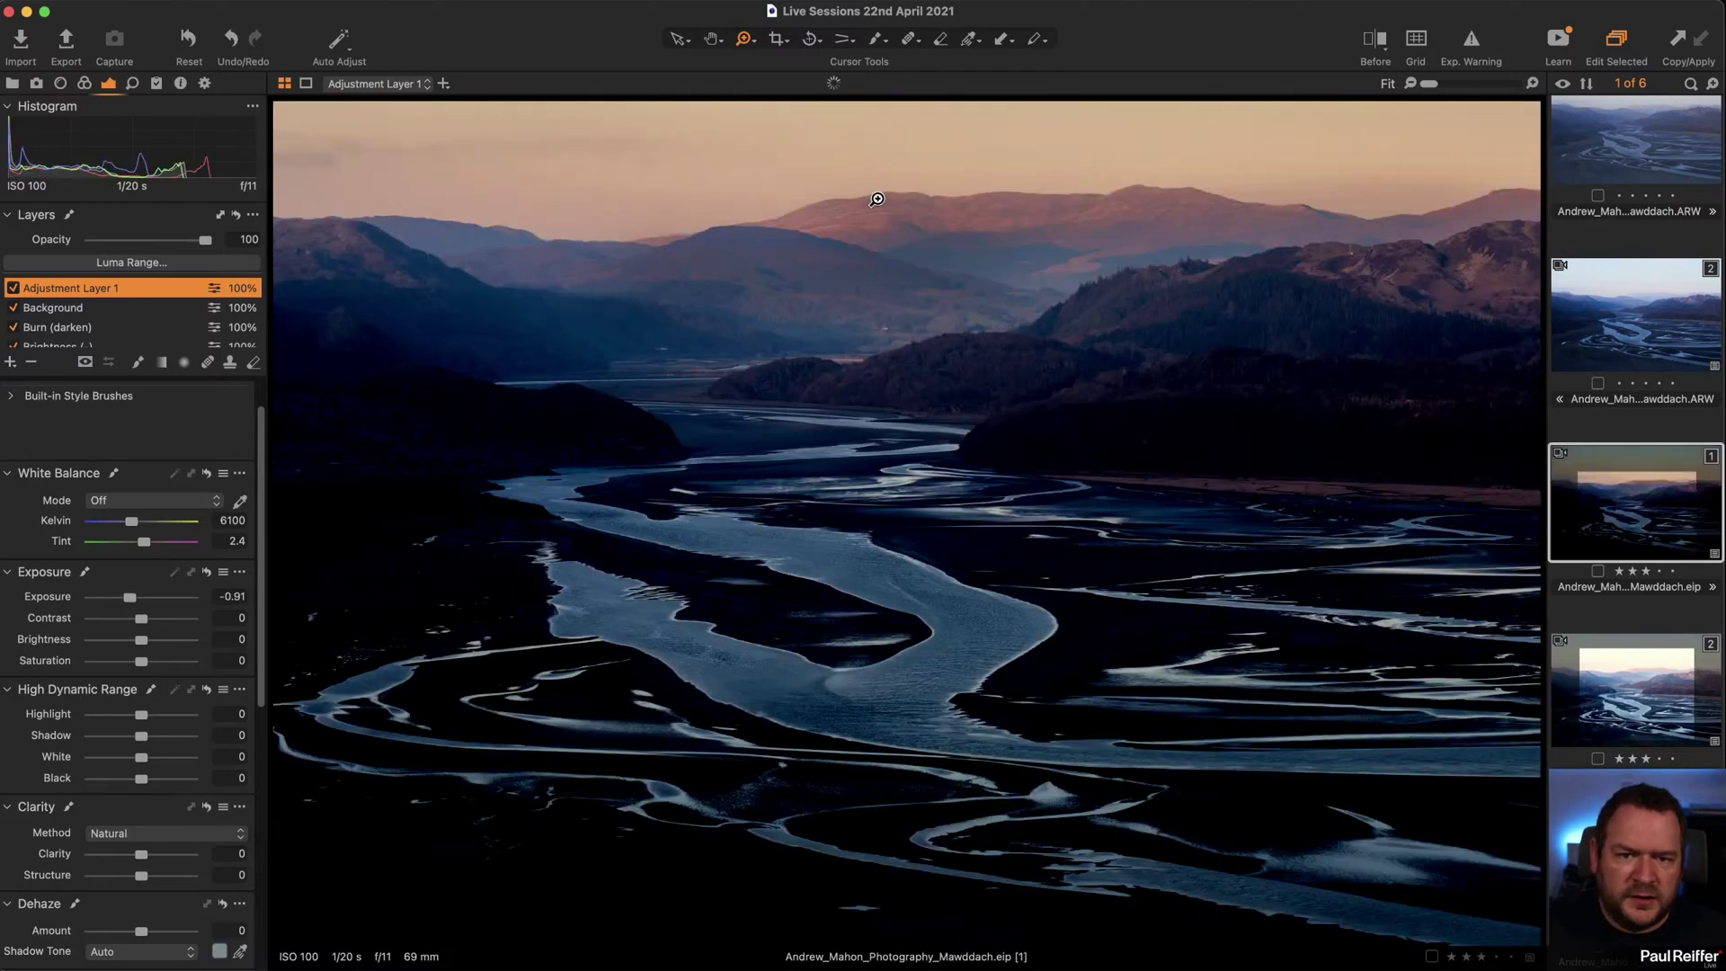
click(115, 598)
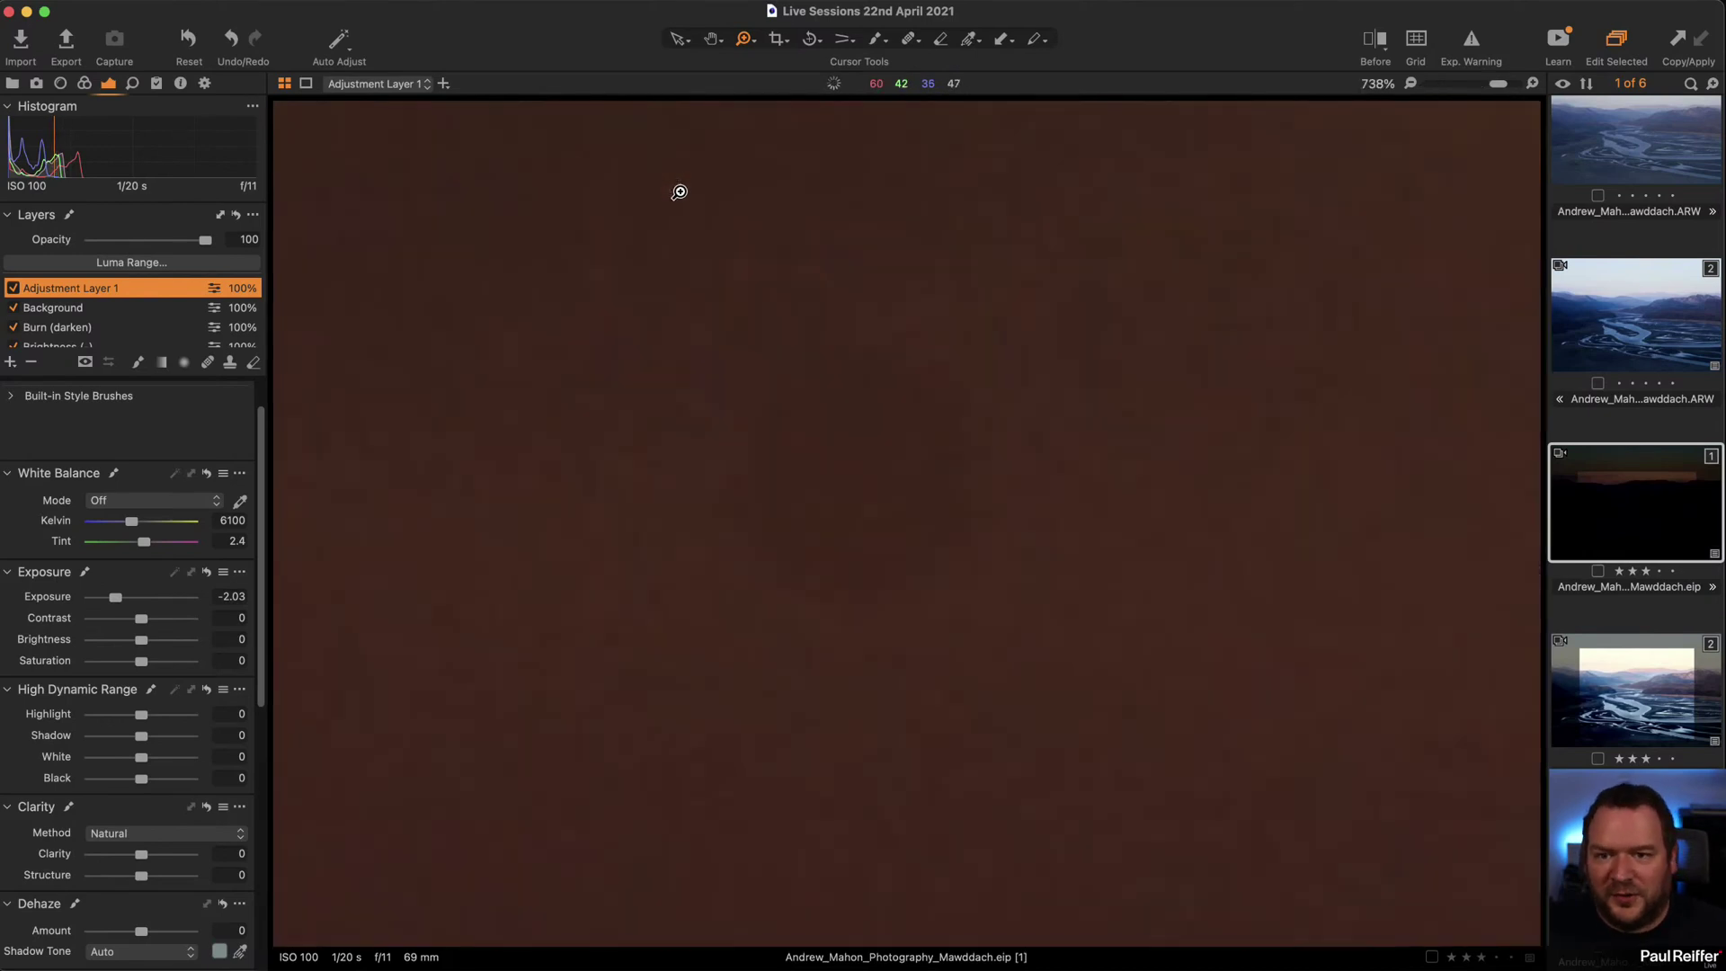
drag(624, 151, 669, 184)
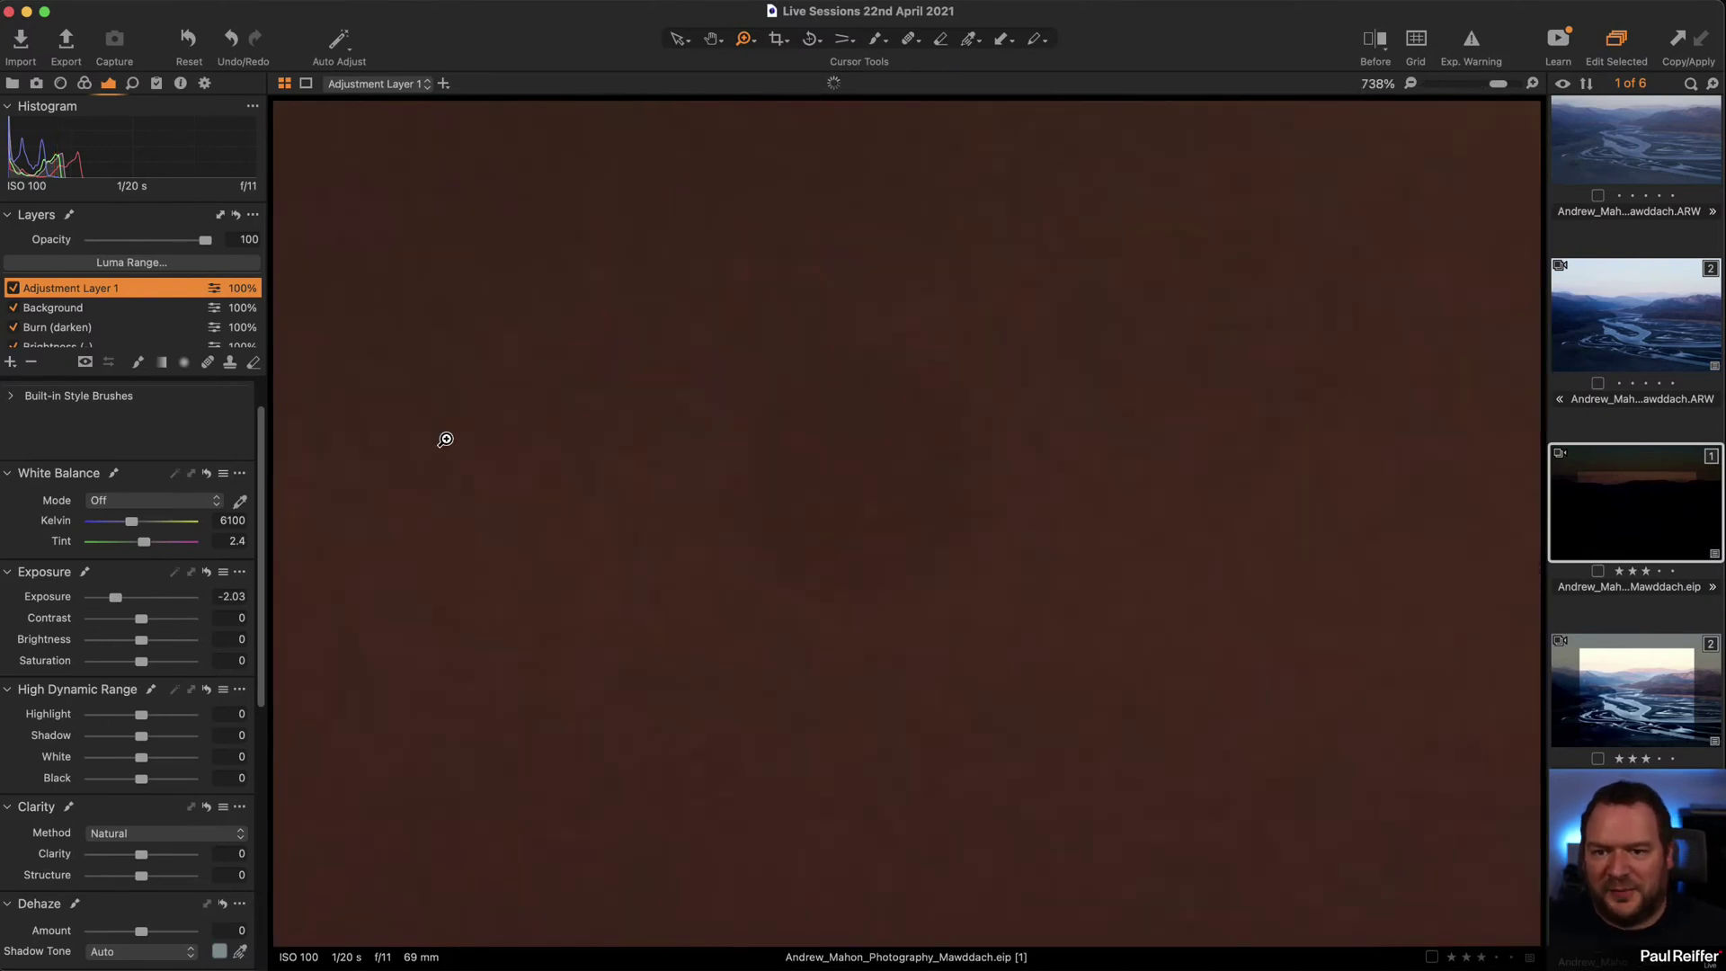
alt+click(986, 490)
alt+click(986, 490)
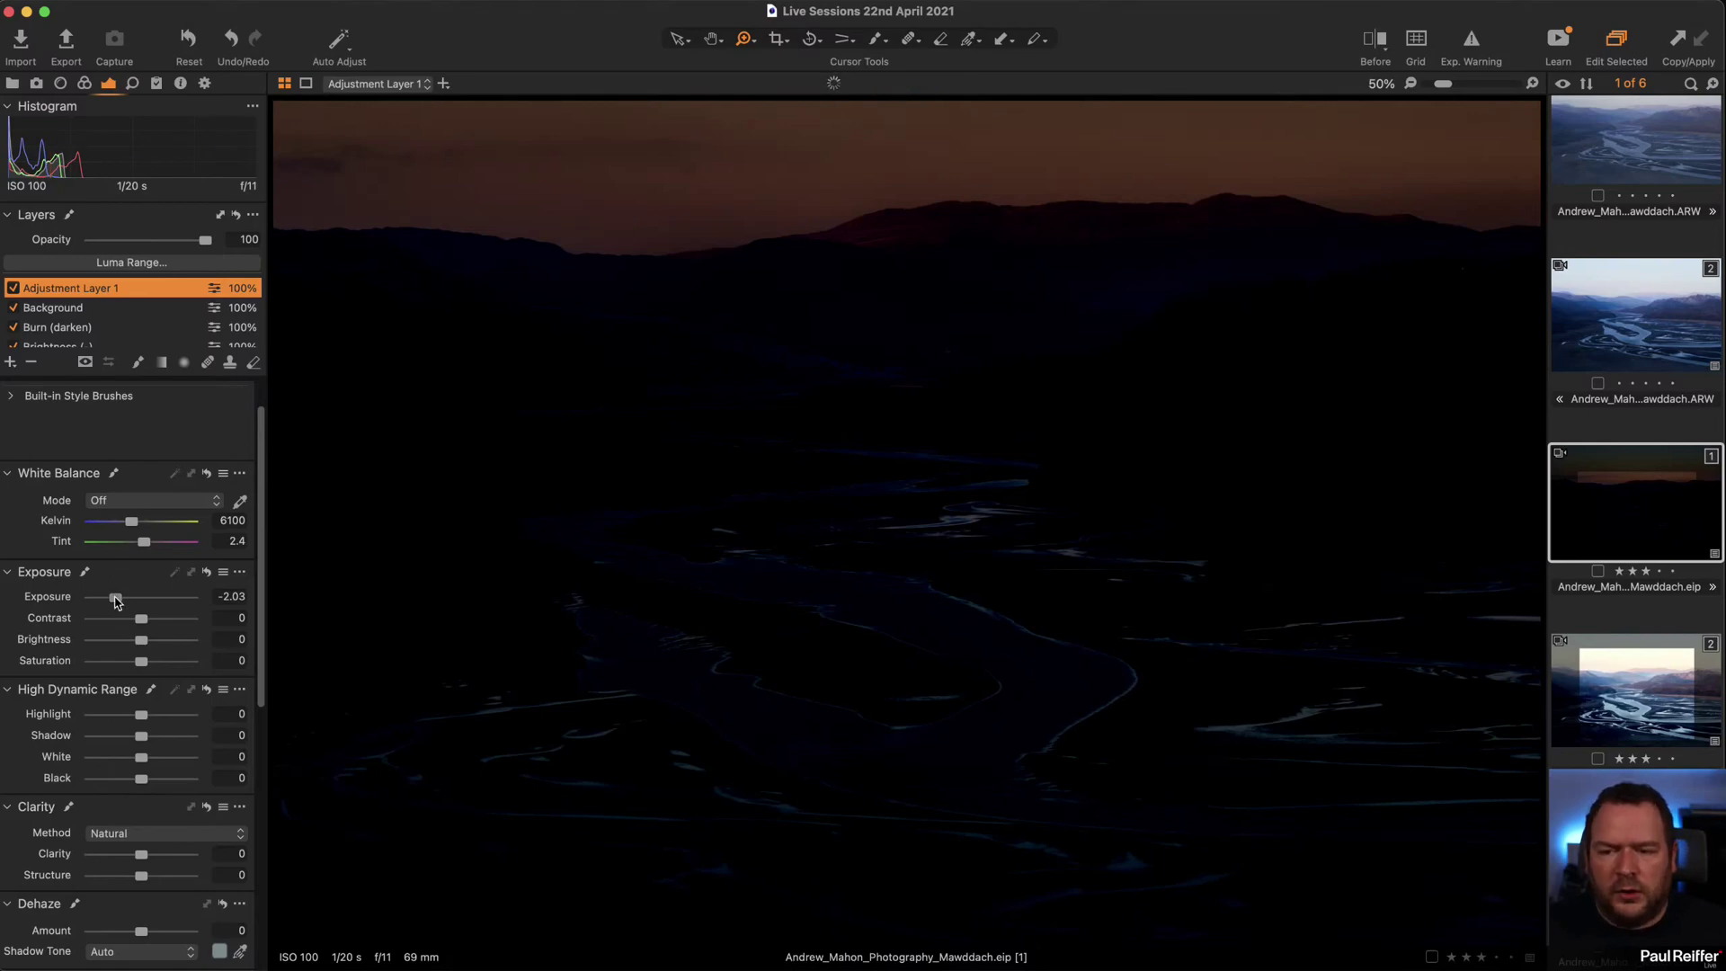
double_click(116, 599)
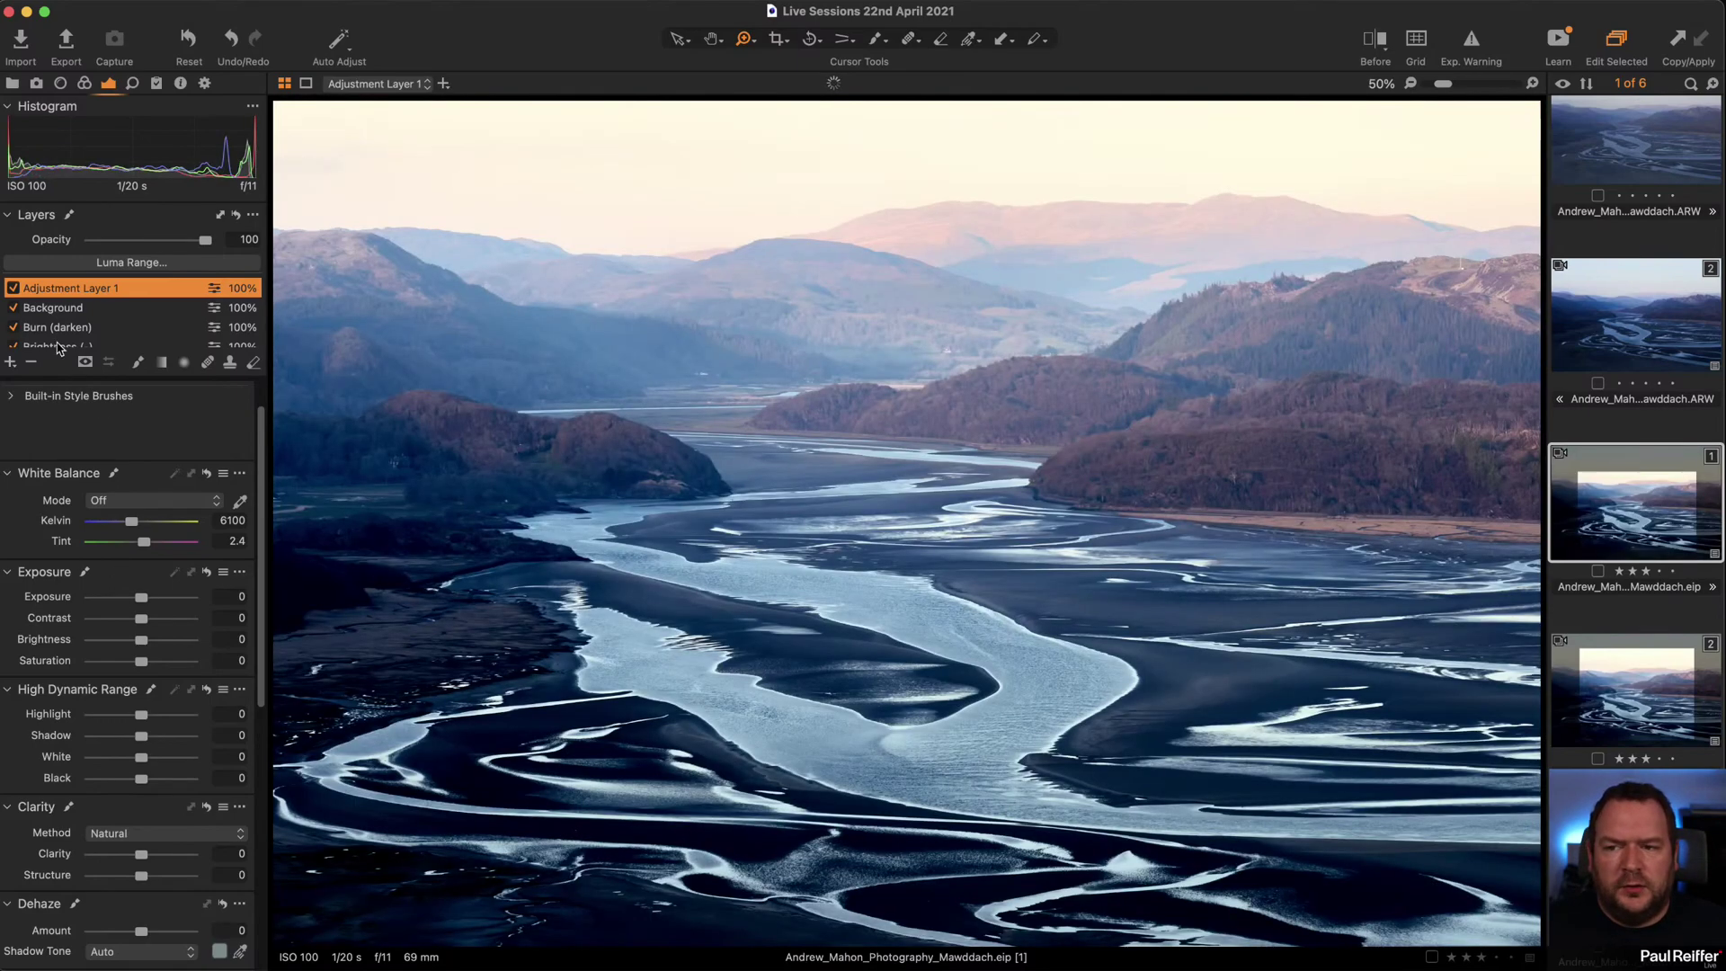
click(32, 364)
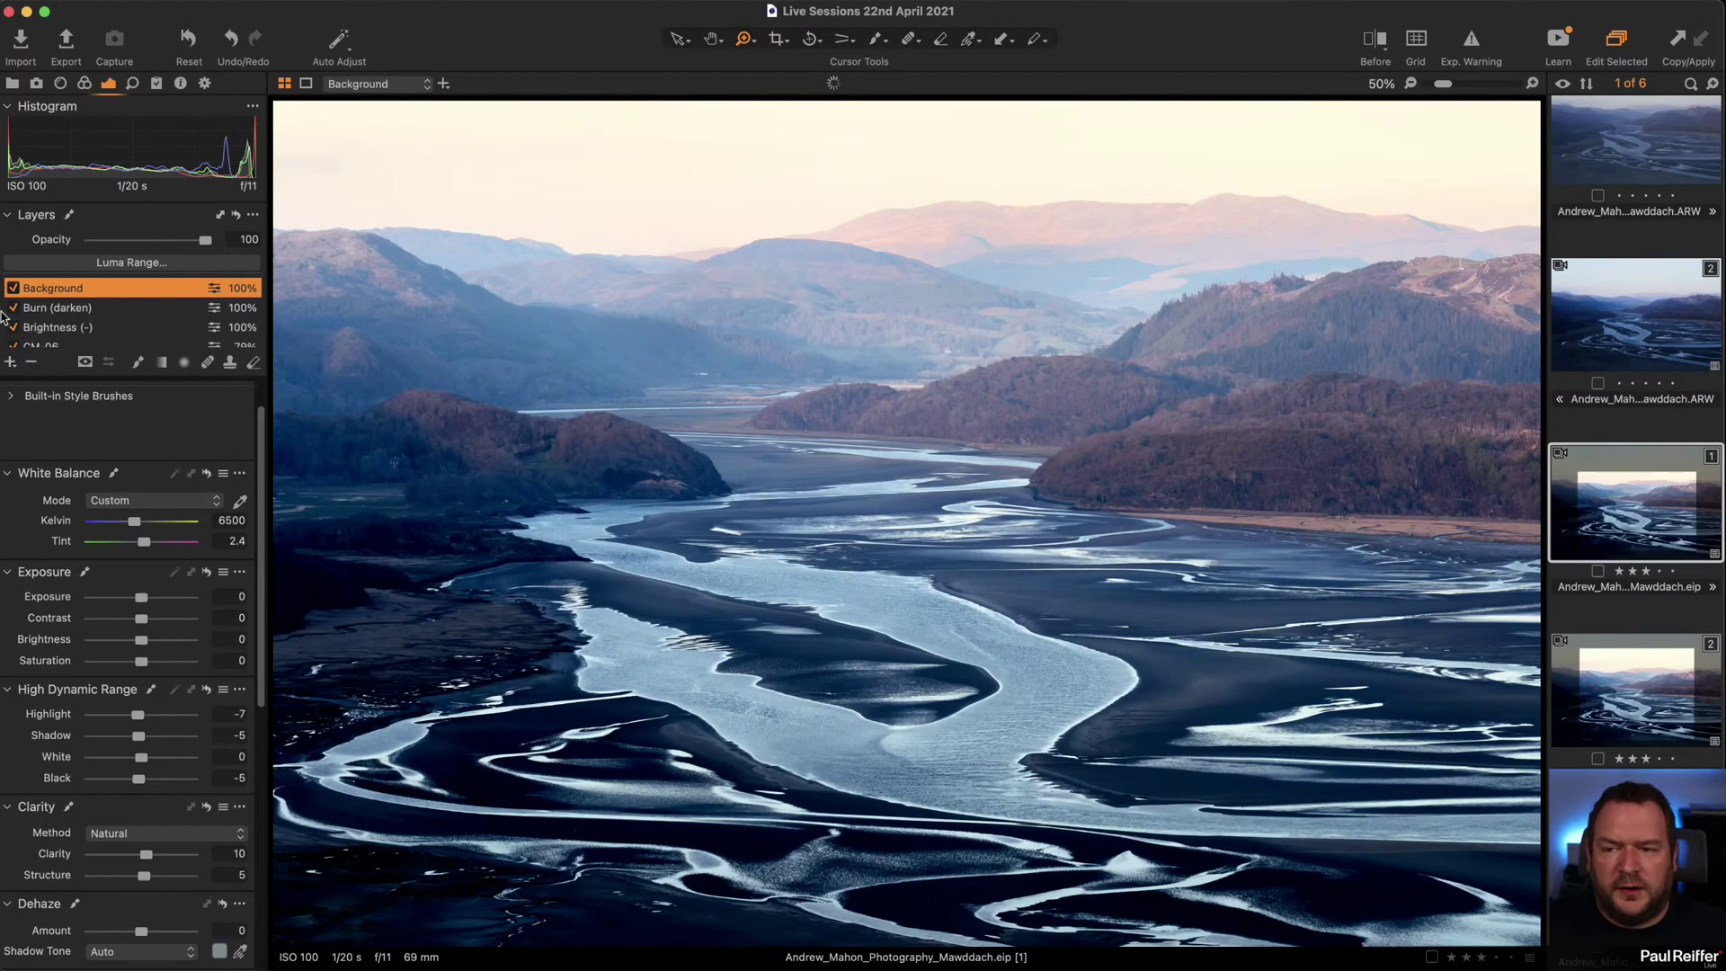
Add an adjustment layer named "Sky Detail" and mask it with a linear gradient from the upper sky down to the base of the hills.
click(11, 363)
double_click(79, 287)
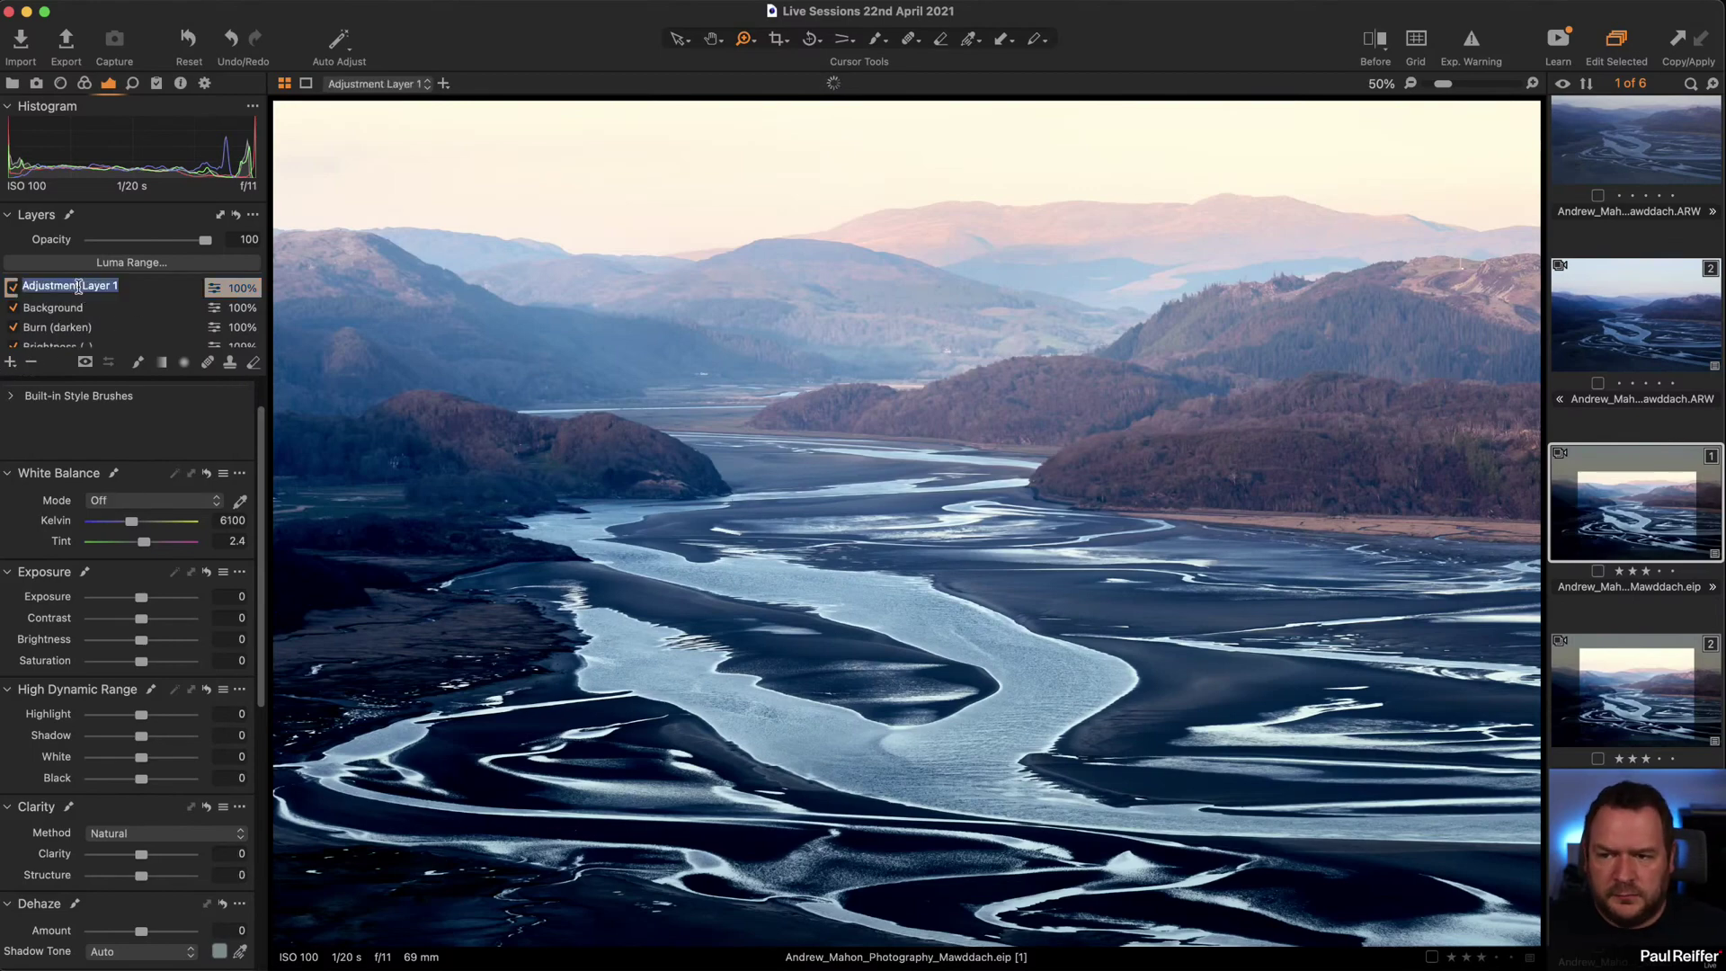
text(Sky Deta)
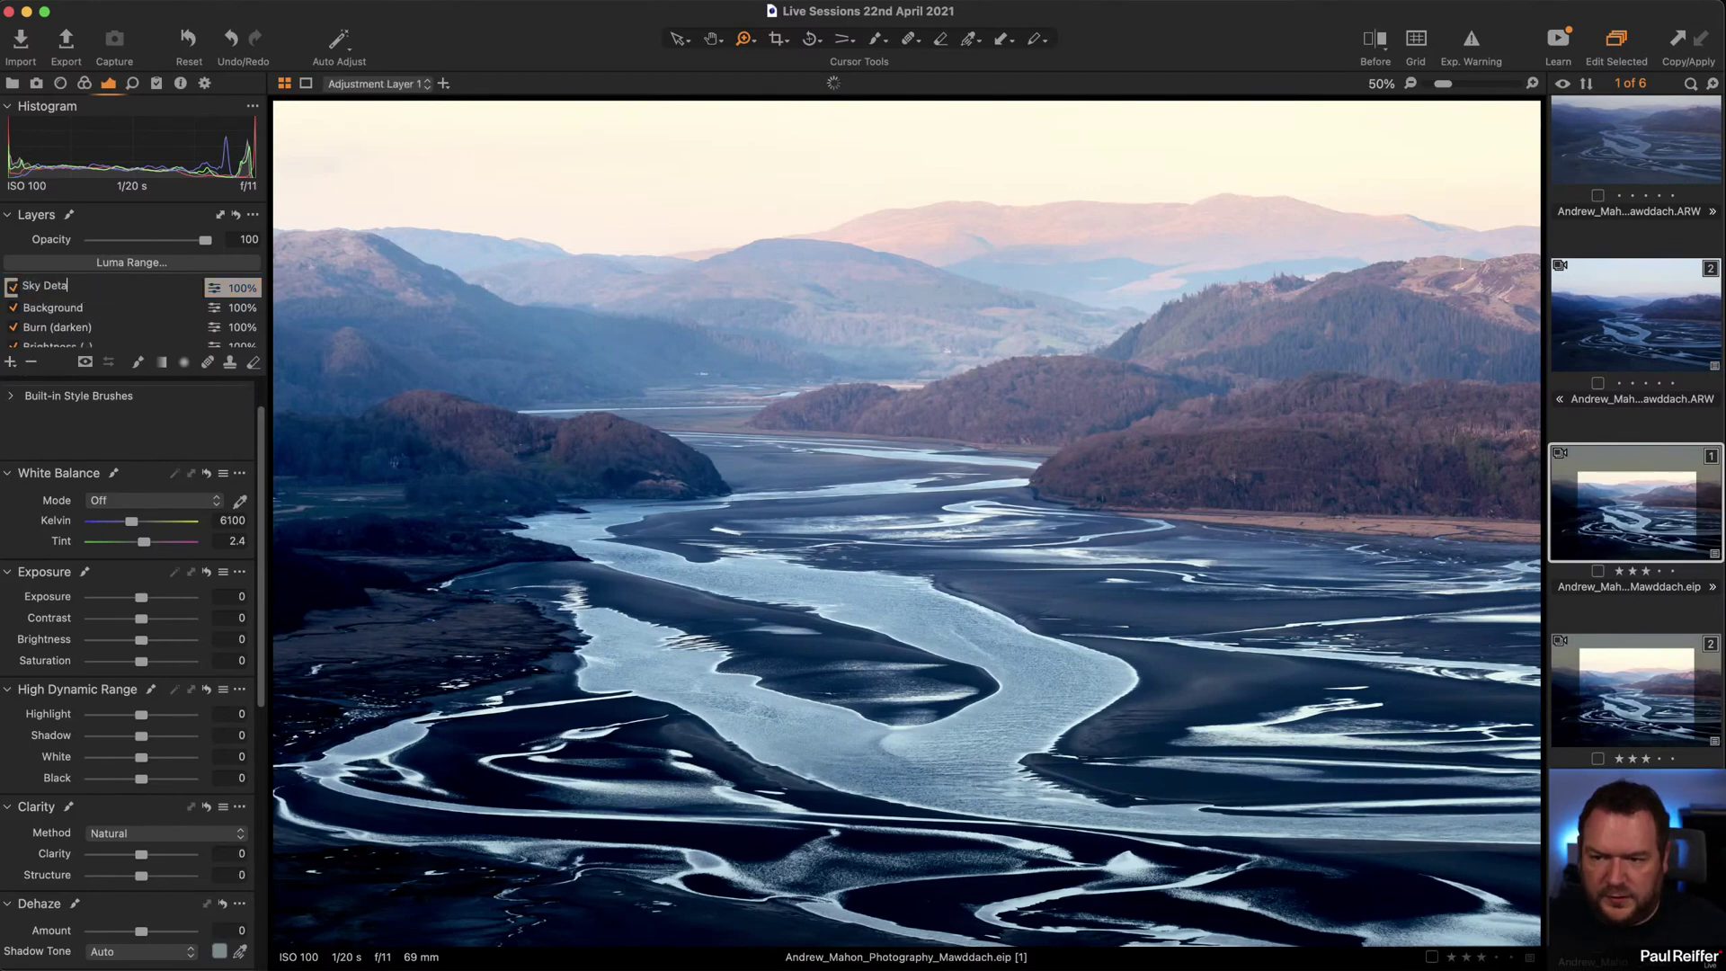
text(il)
key(Return)
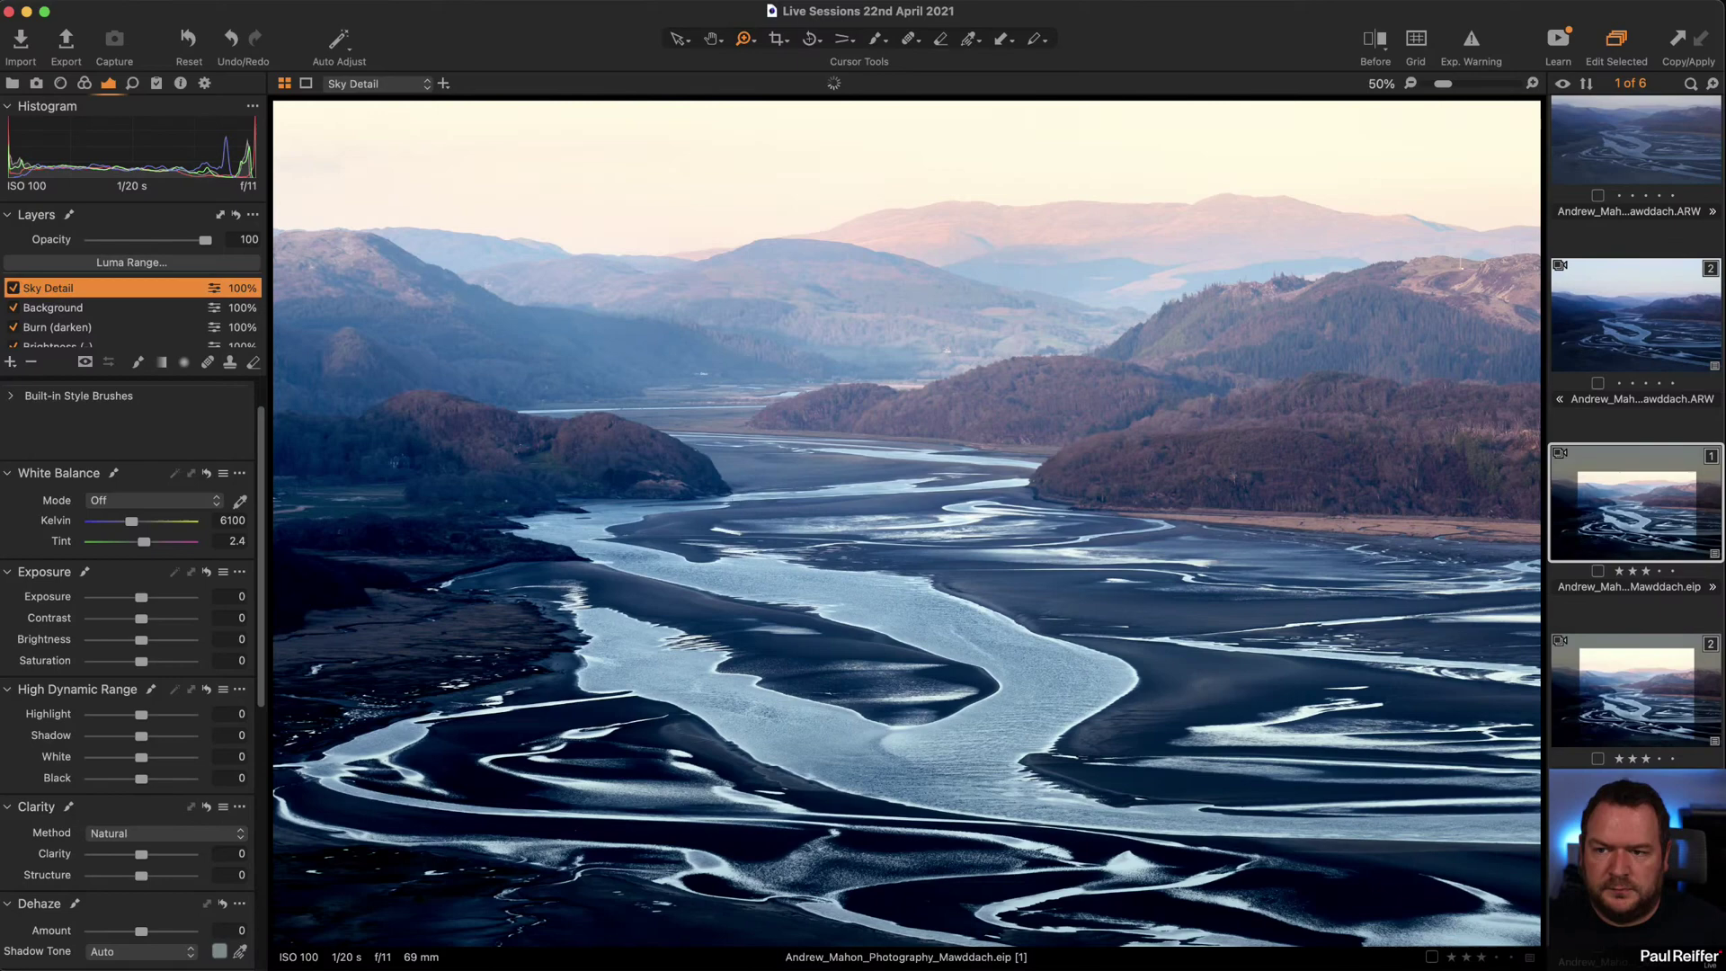
click(159, 363)
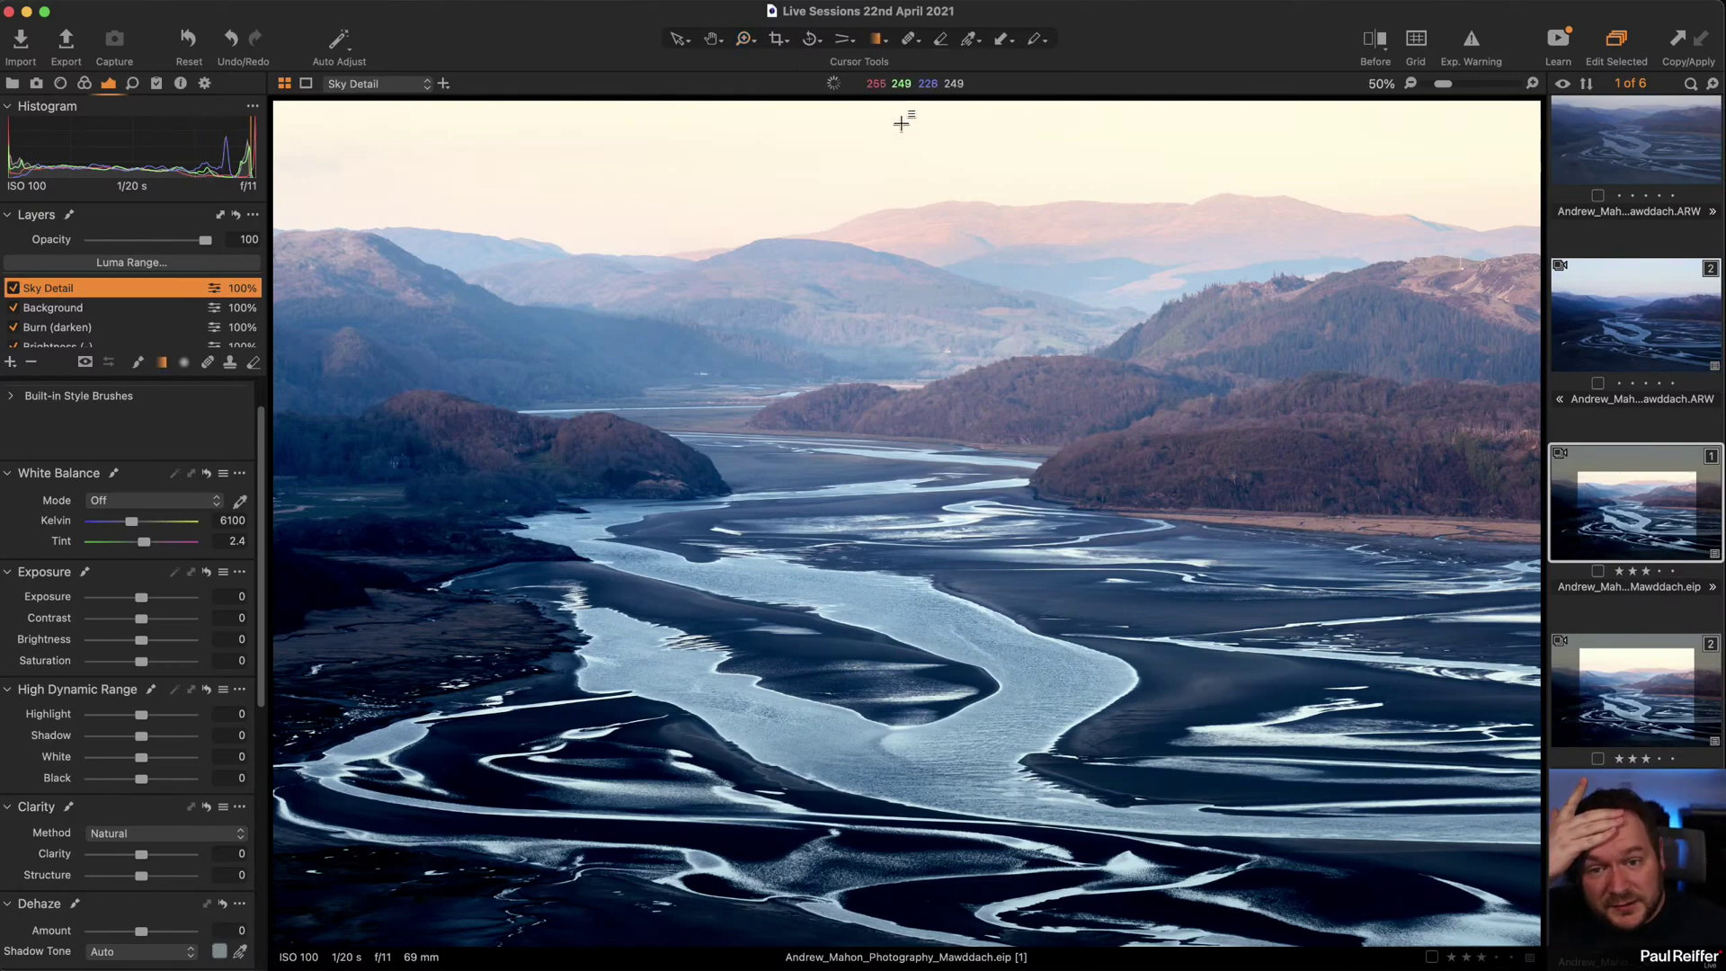
drag(901, 123, 915, 499)
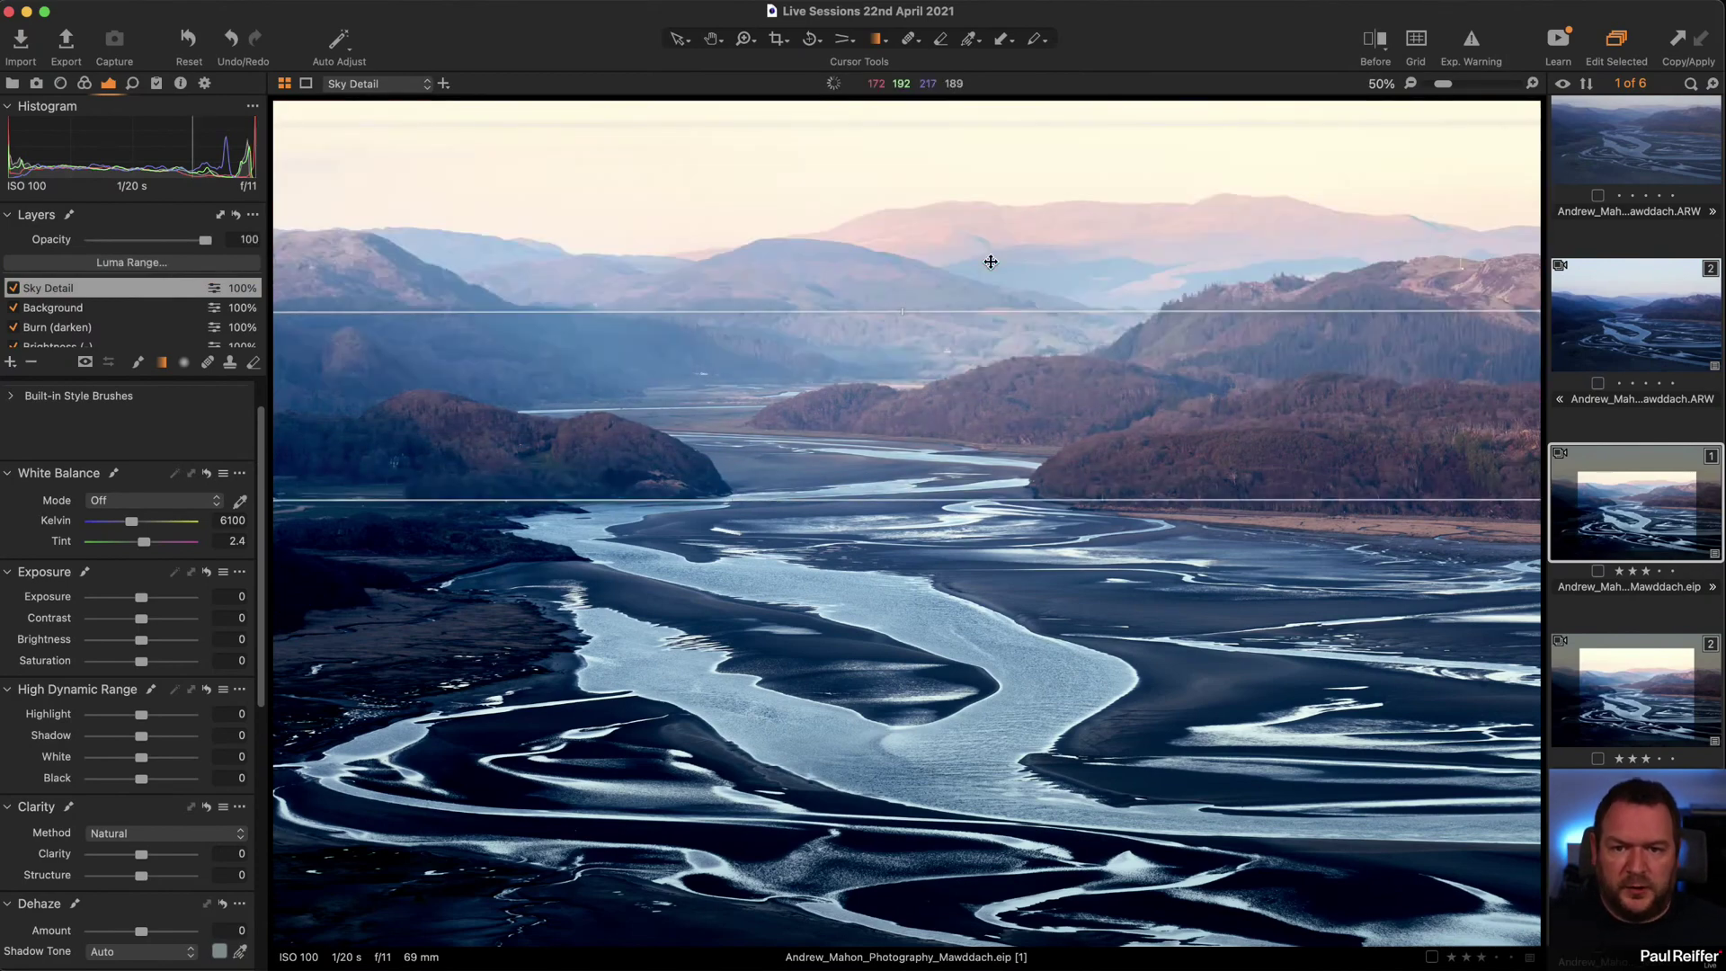
Darken the Sky Detail layer with Exposure -0.61, Highlight -31 and White -31.
drag(144, 605, 140, 604)
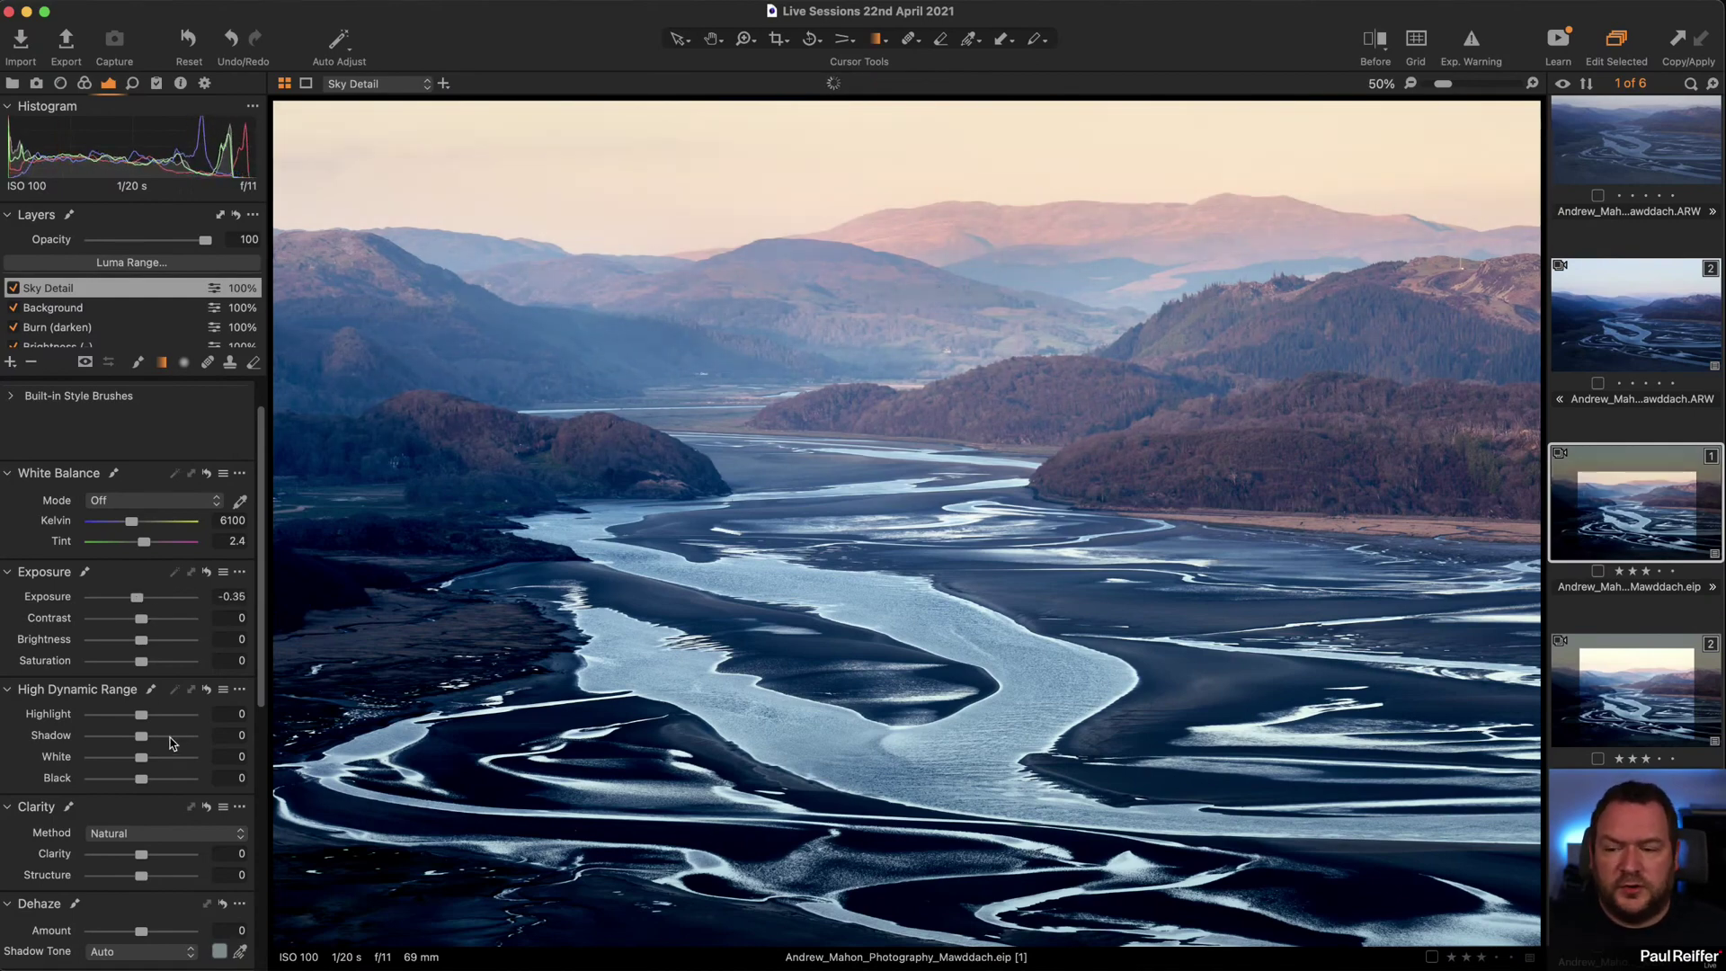
drag(141, 714, 105, 763)
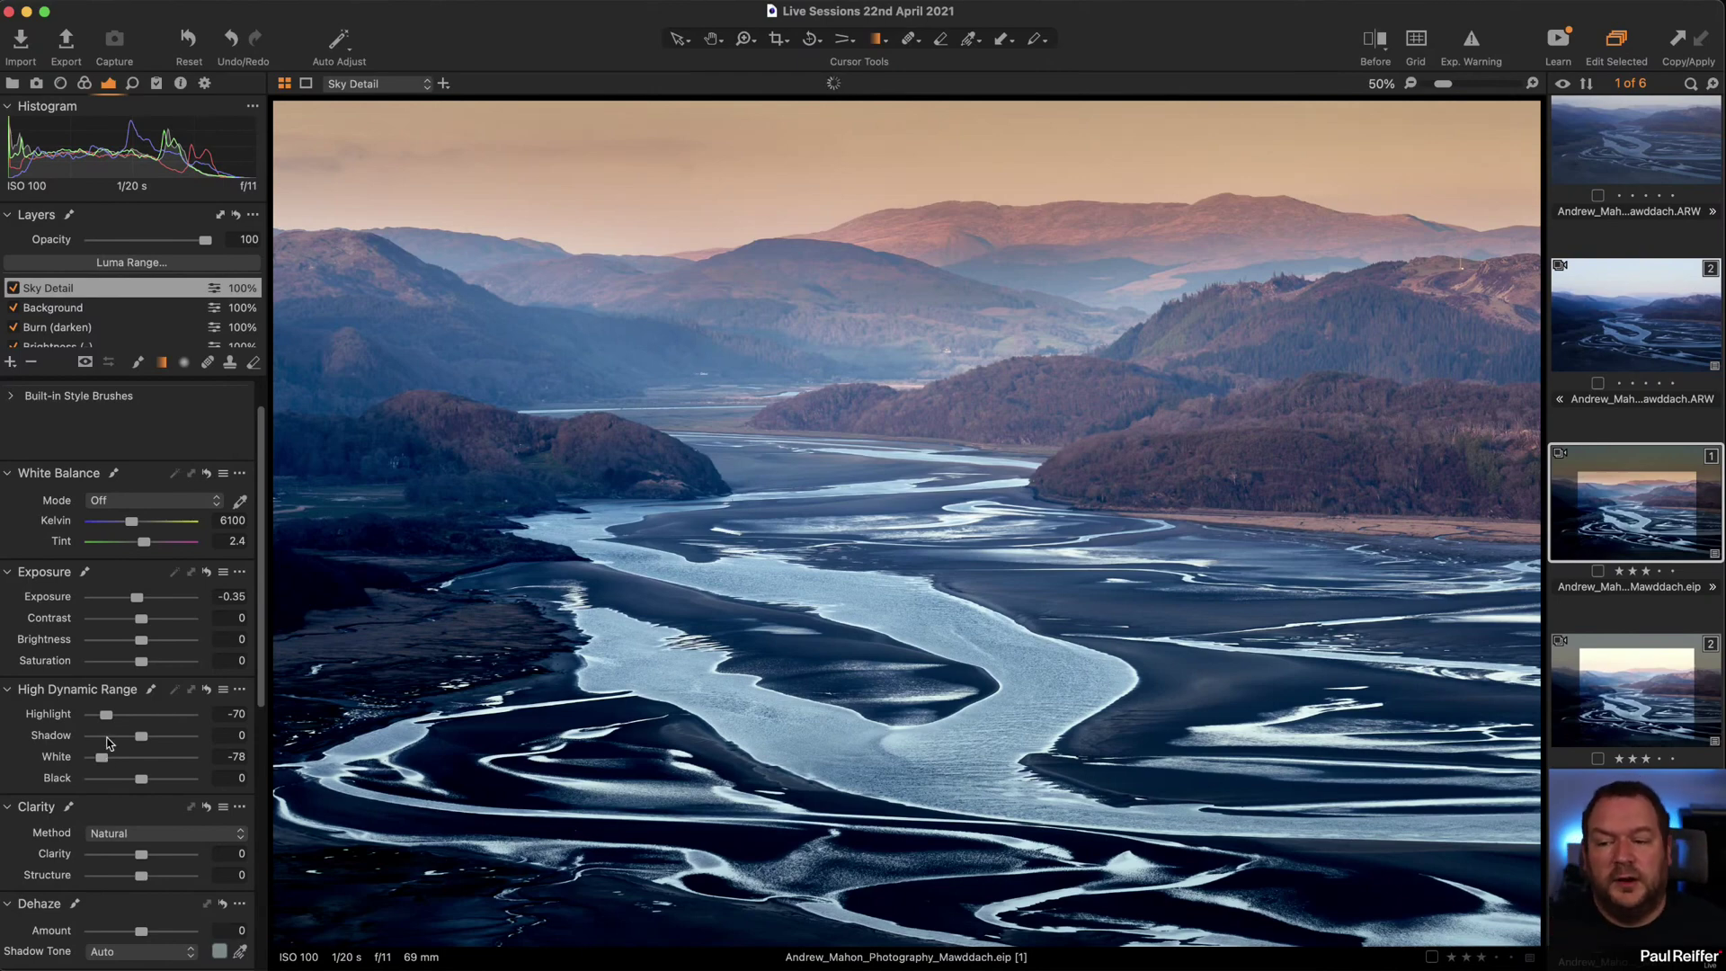
drag(105, 715, 126, 761)
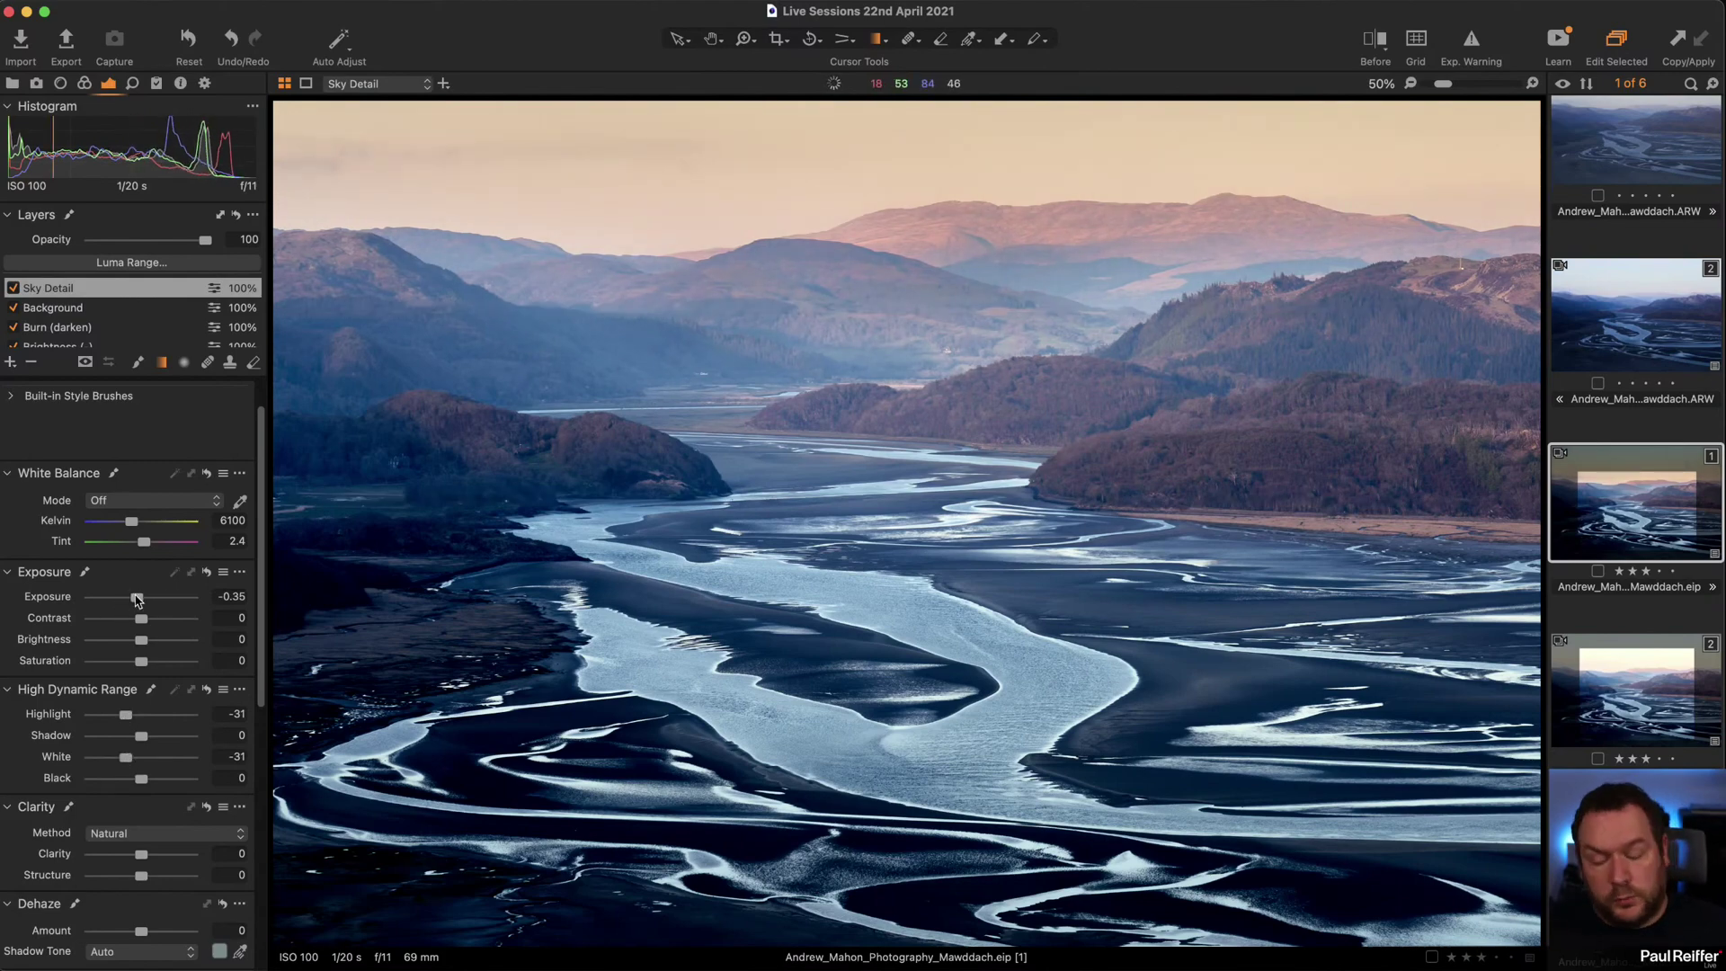
drag(137, 598, 133, 598)
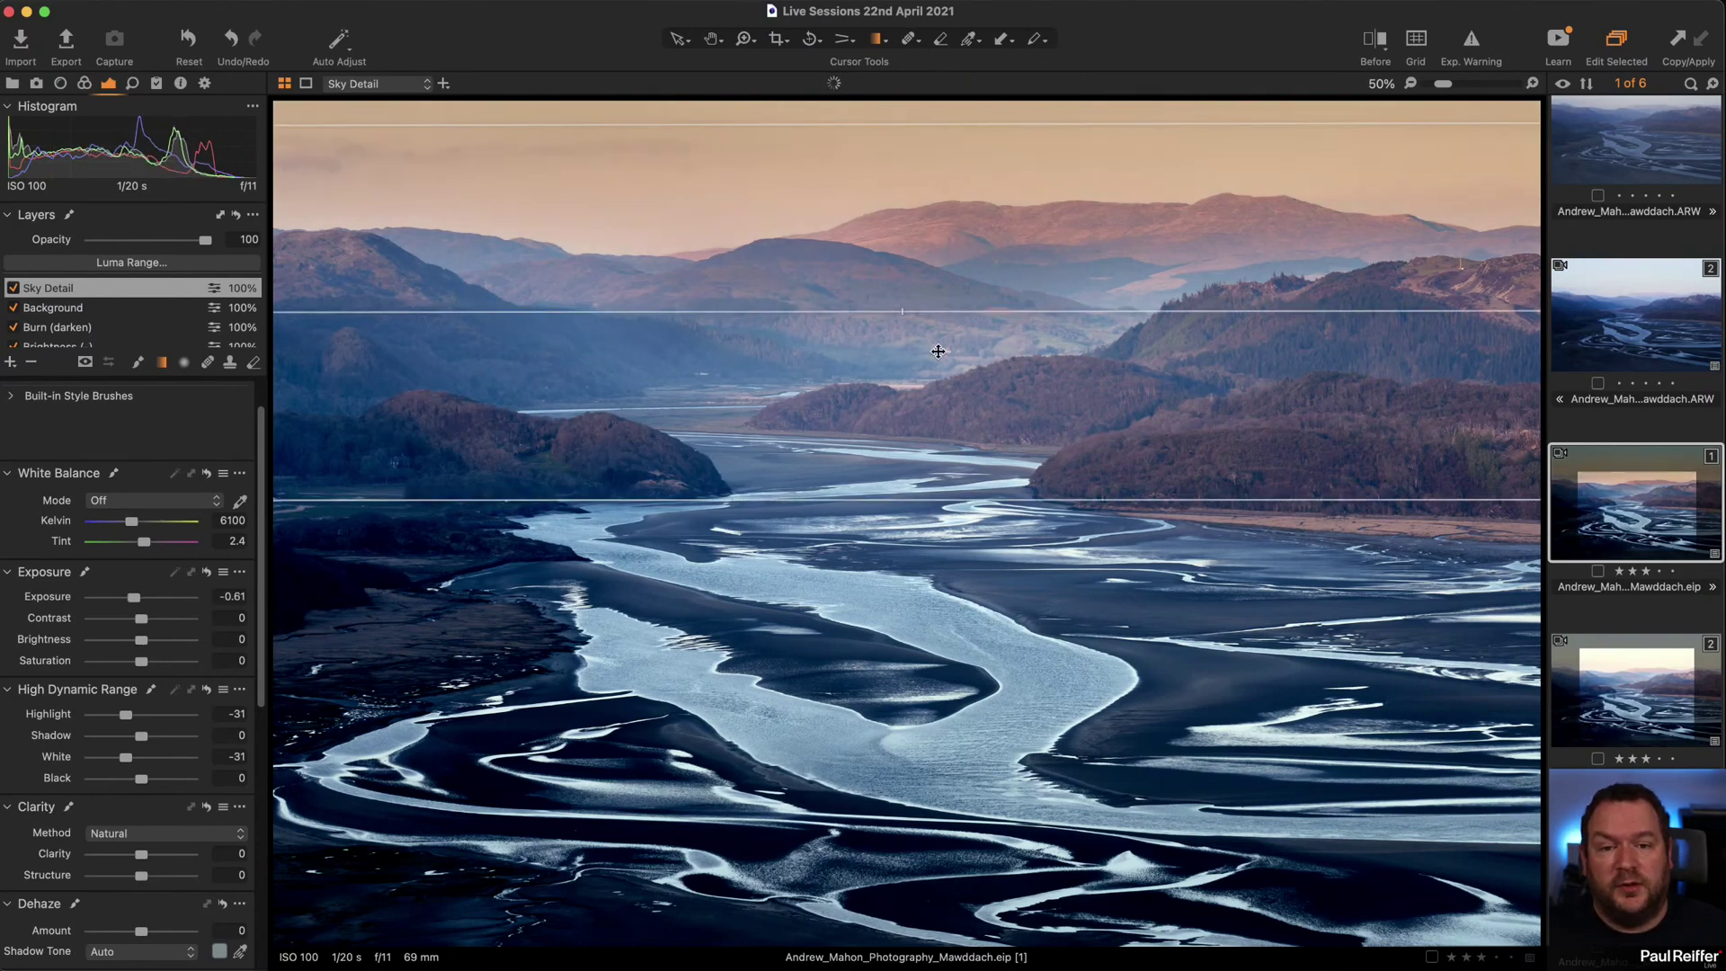
Extend the sky gradient's lower edge down into the river bend, and set the layer's white balance to 5510 Kelvin with Tint 4.6.
drag(923, 501, 970, 604)
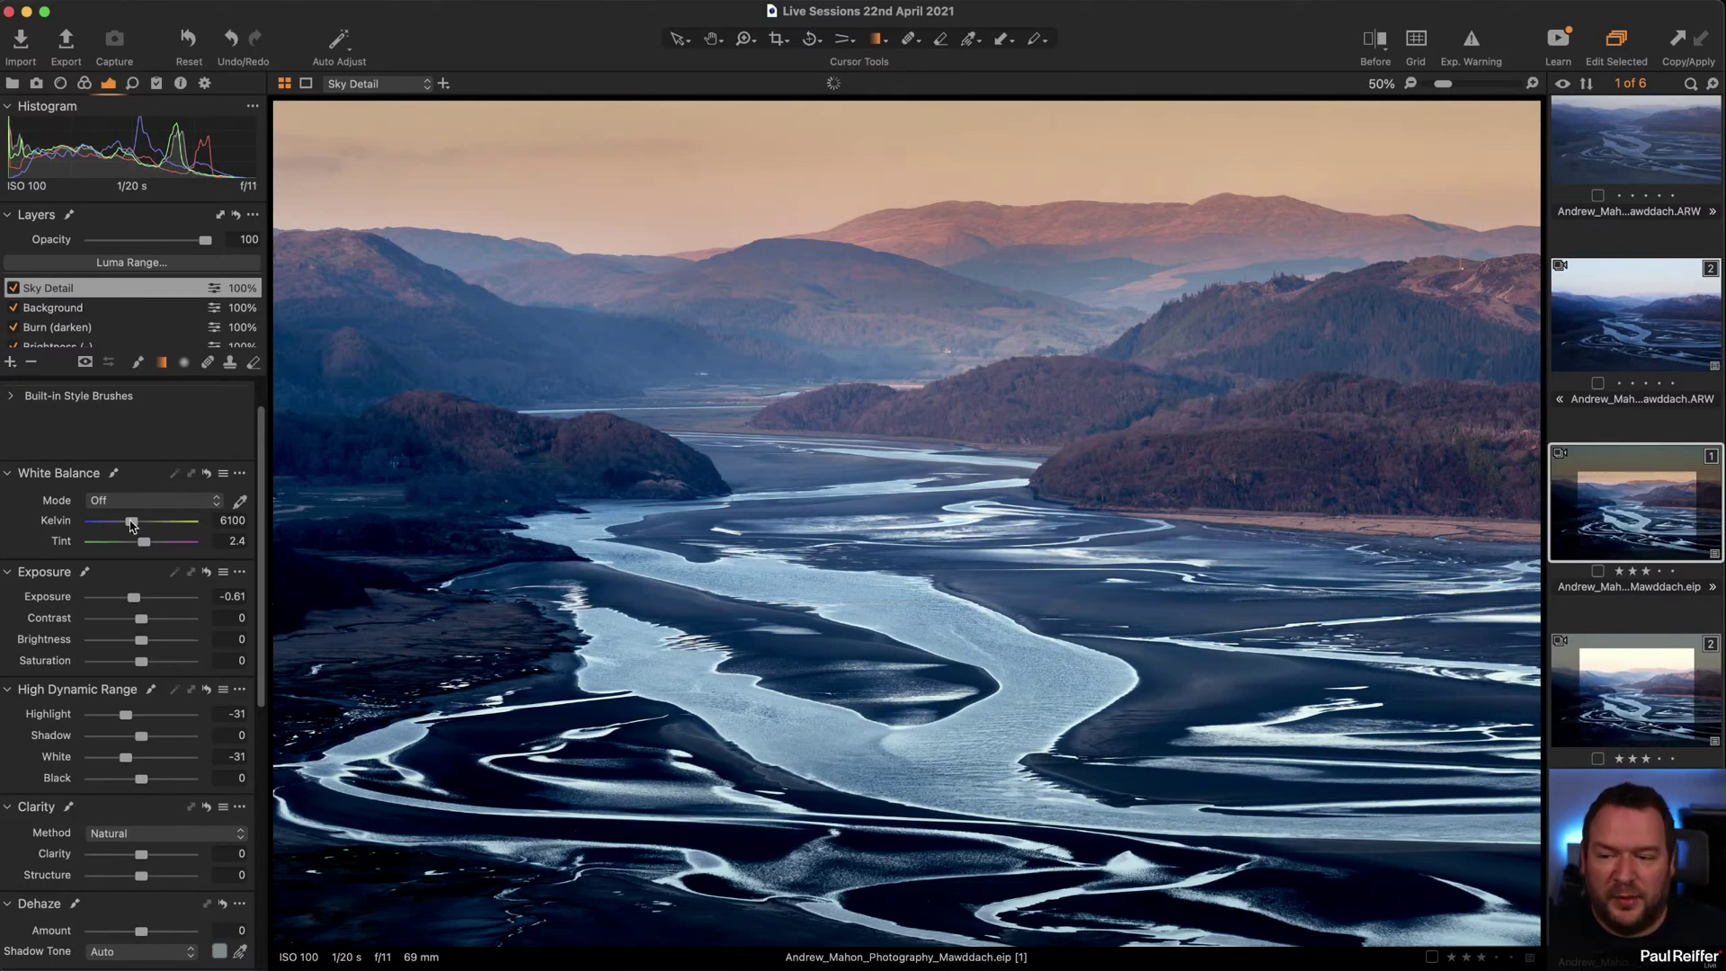
drag(132, 526, 129, 526)
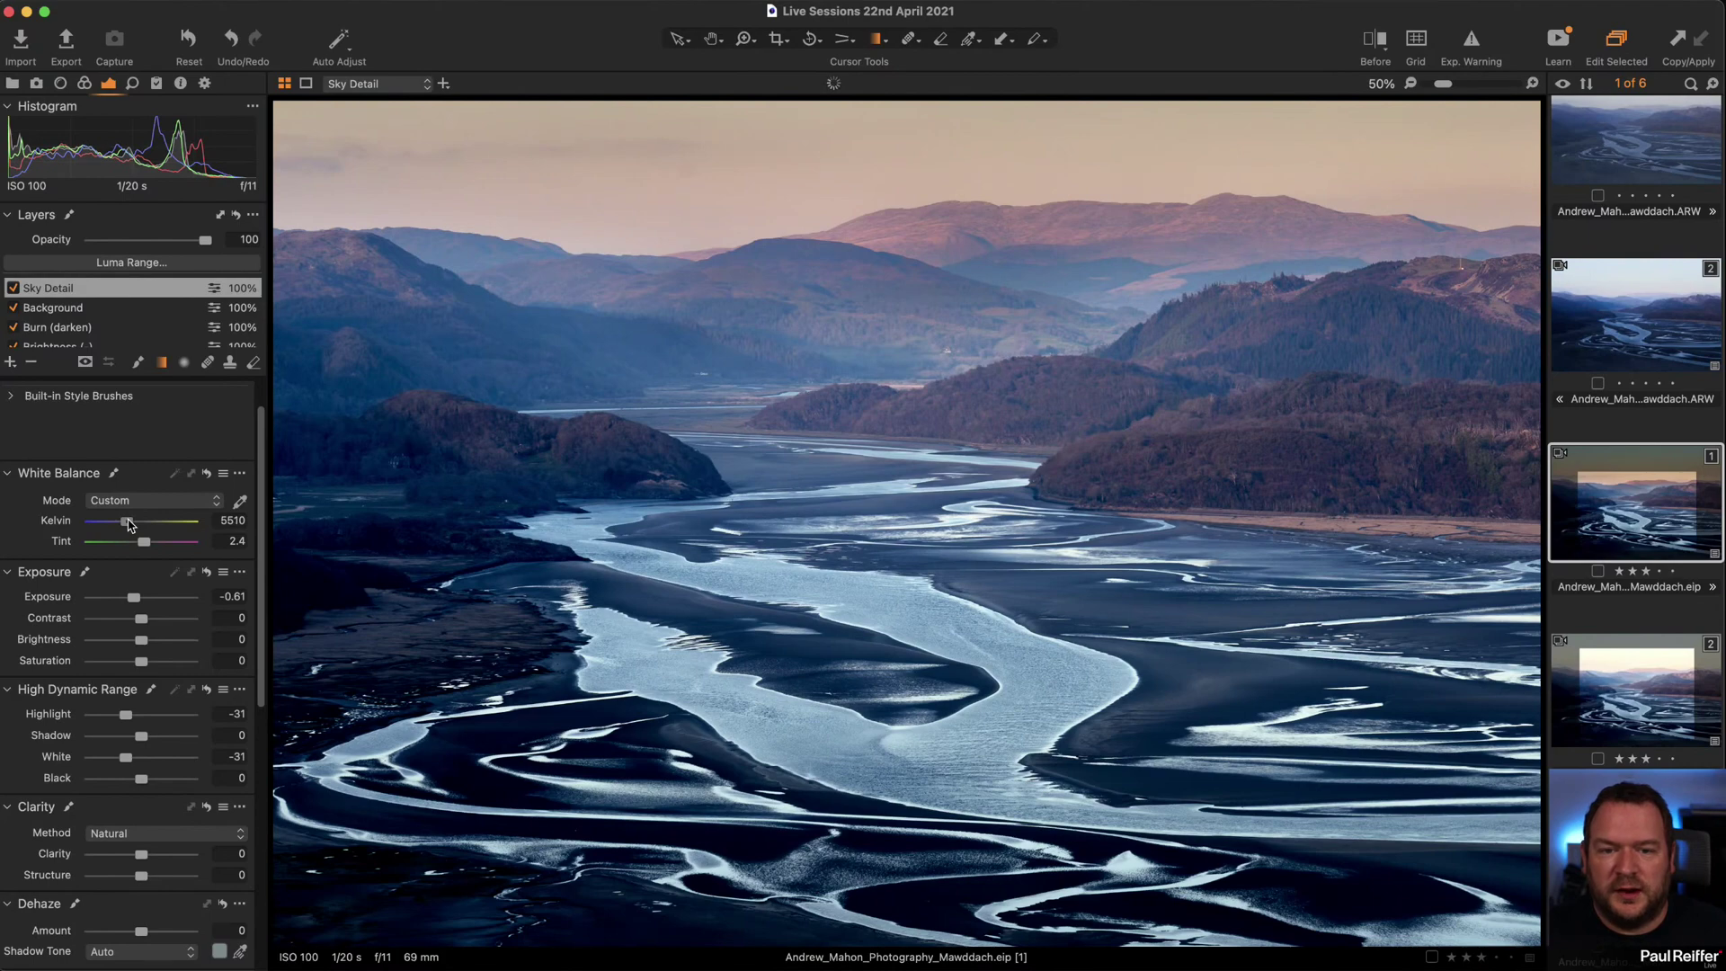
drag(144, 545, 148, 546)
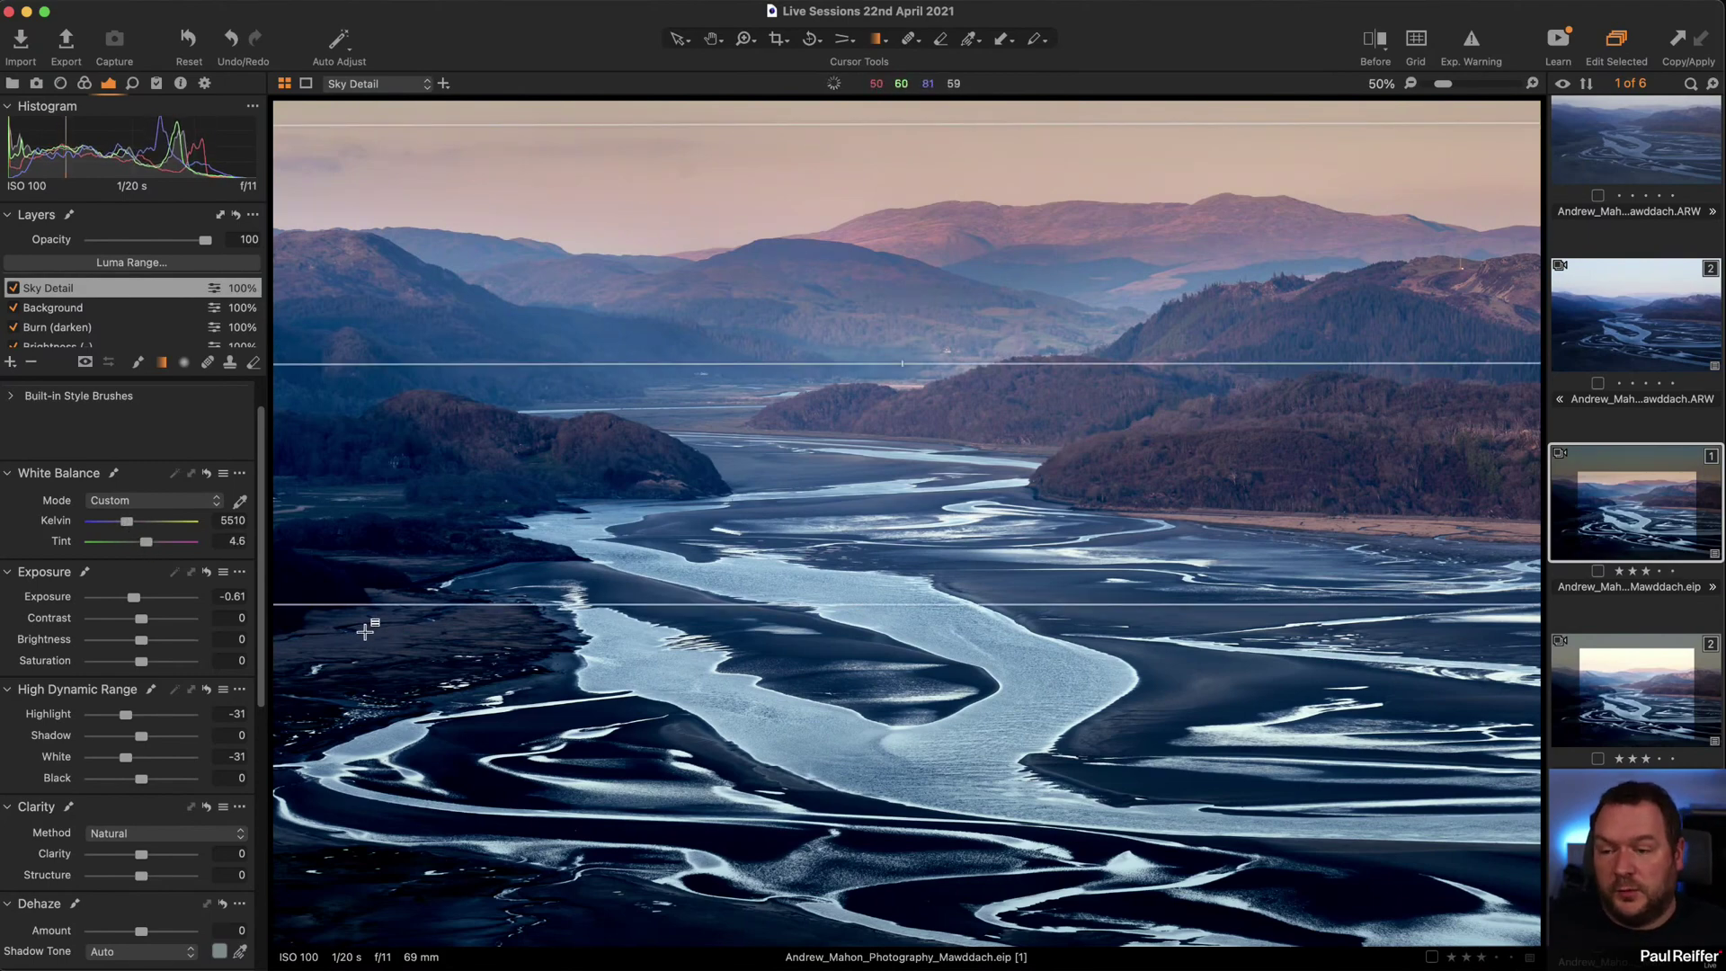
Add an adjustment layer named "Foreground WB" and mask it with a linear gradient from the photo's bottom edge up to the base of the hills.
click(11, 364)
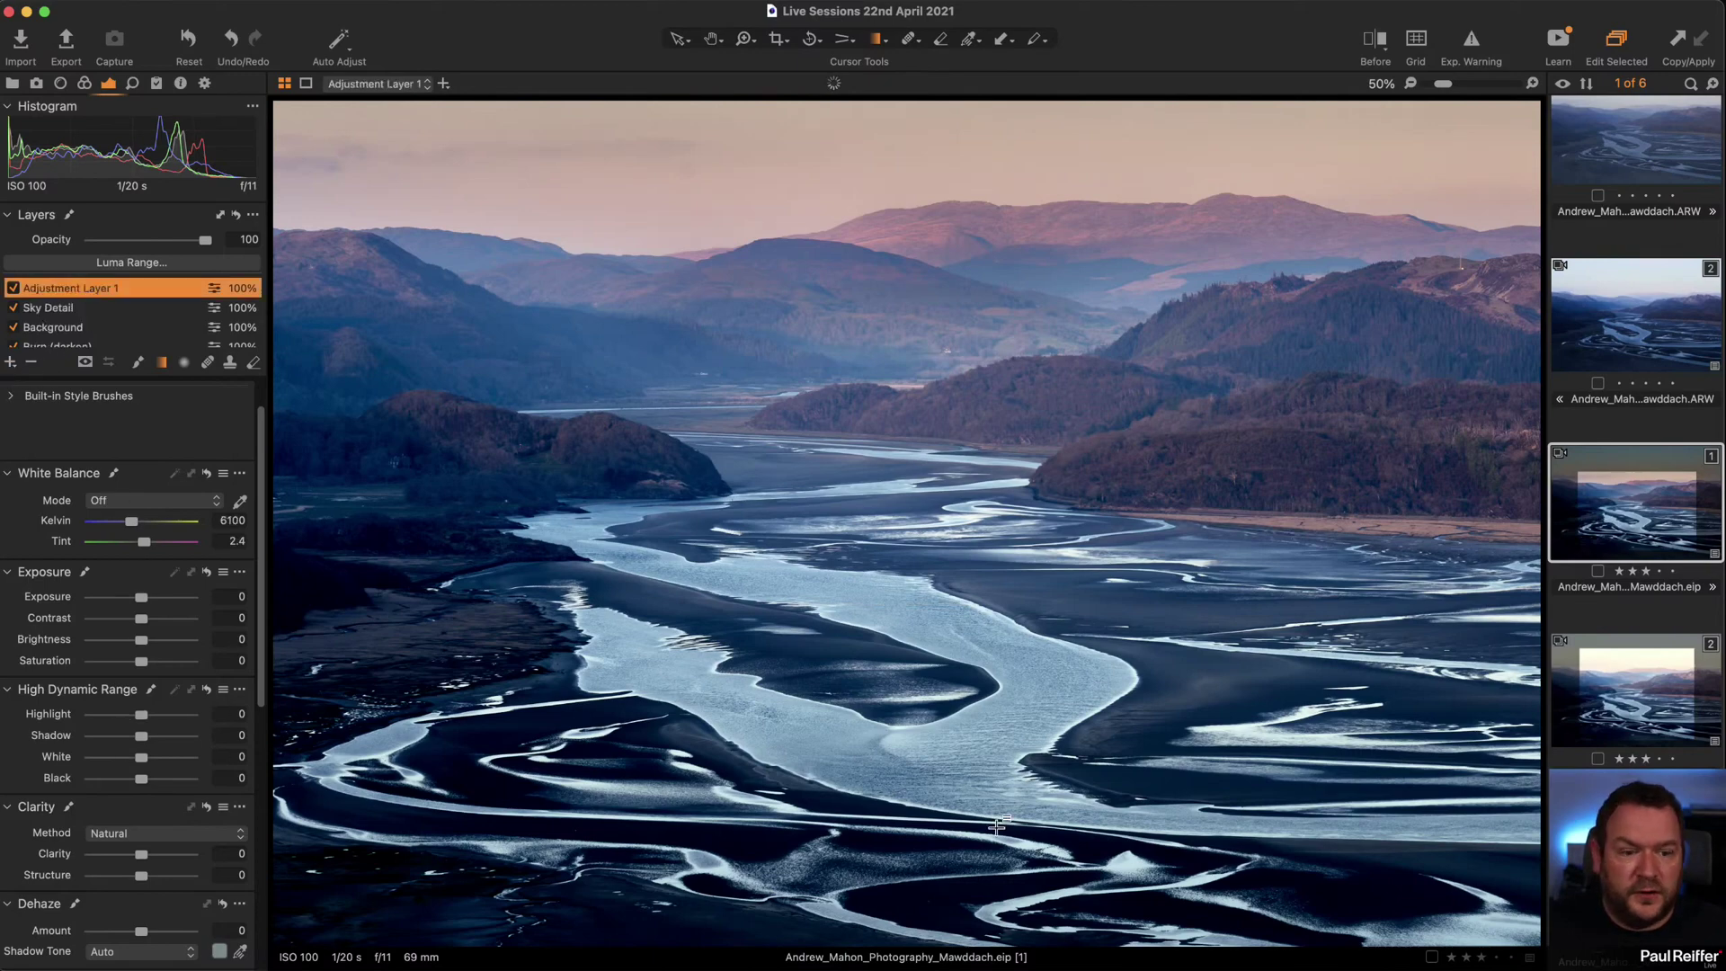
drag(889, 902, 899, 372)
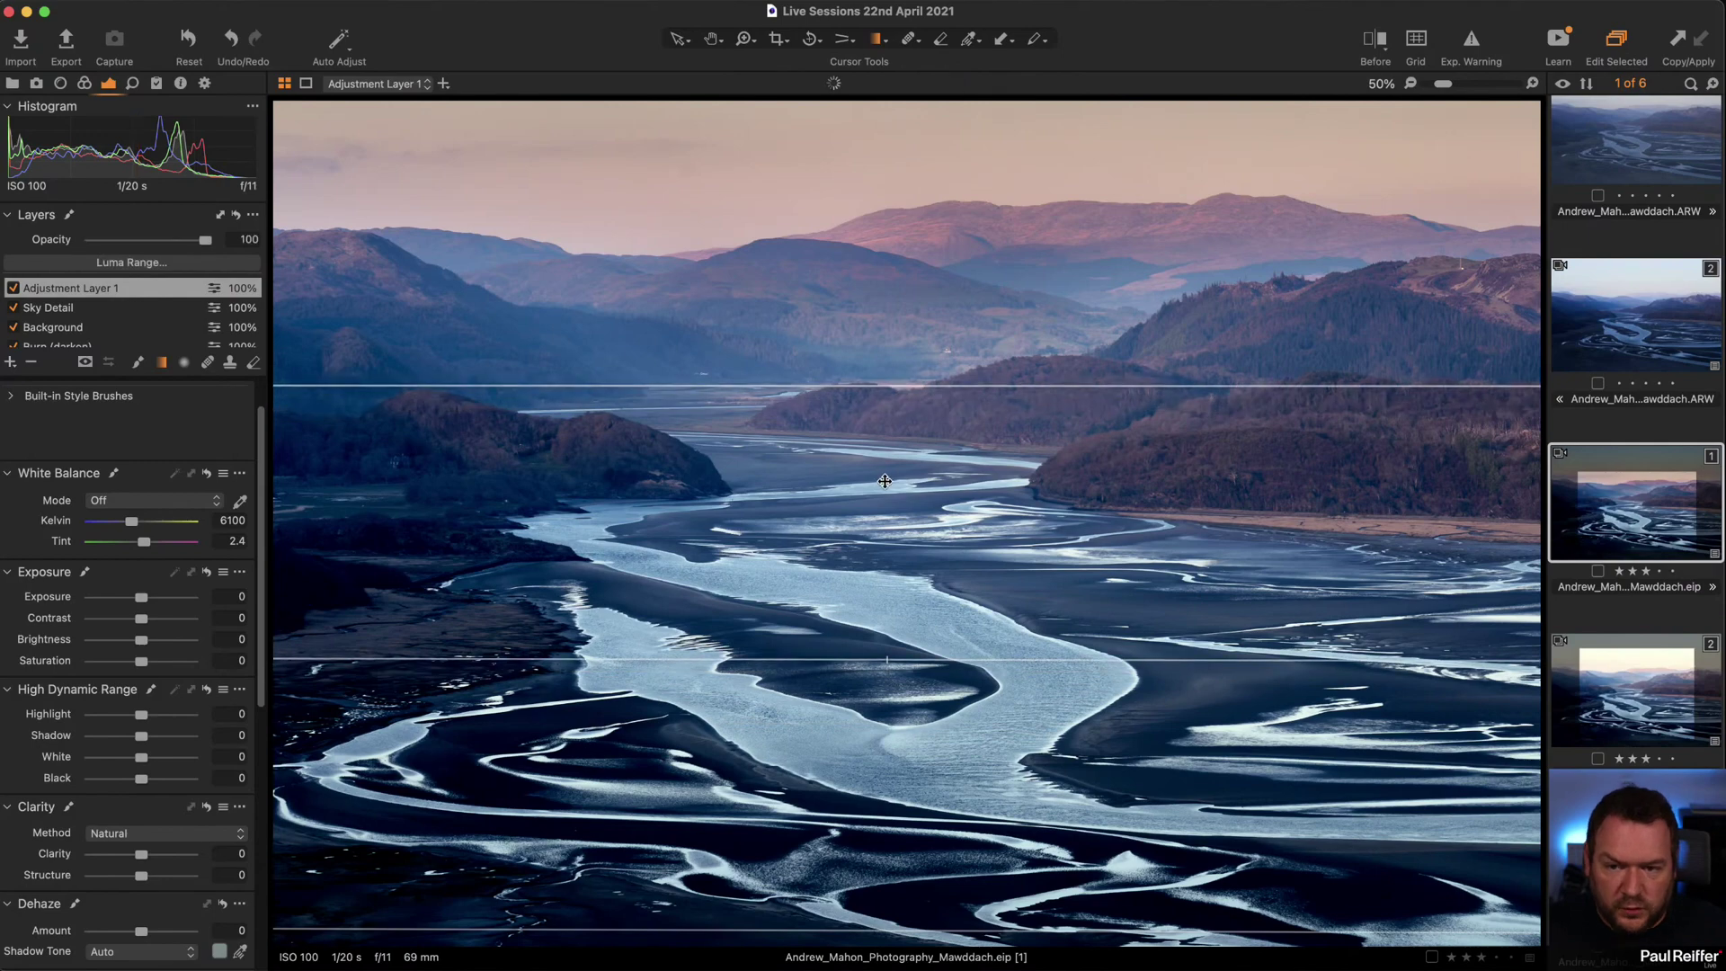
double_click(90, 286)
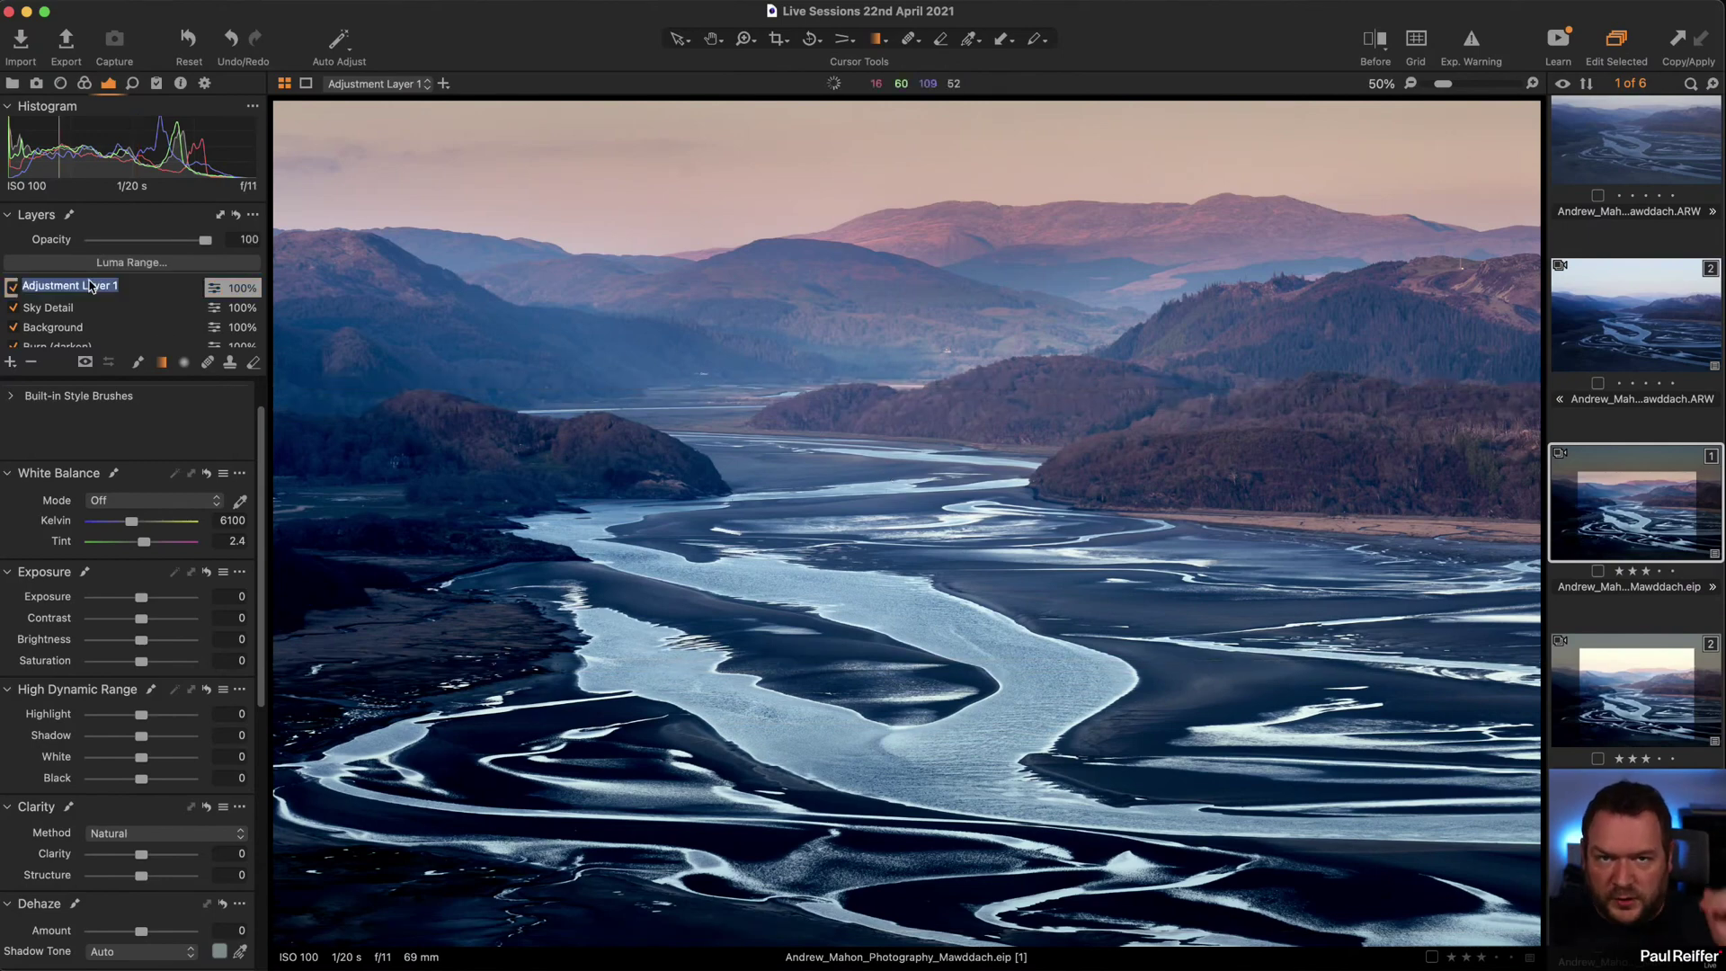
text(Foreground)
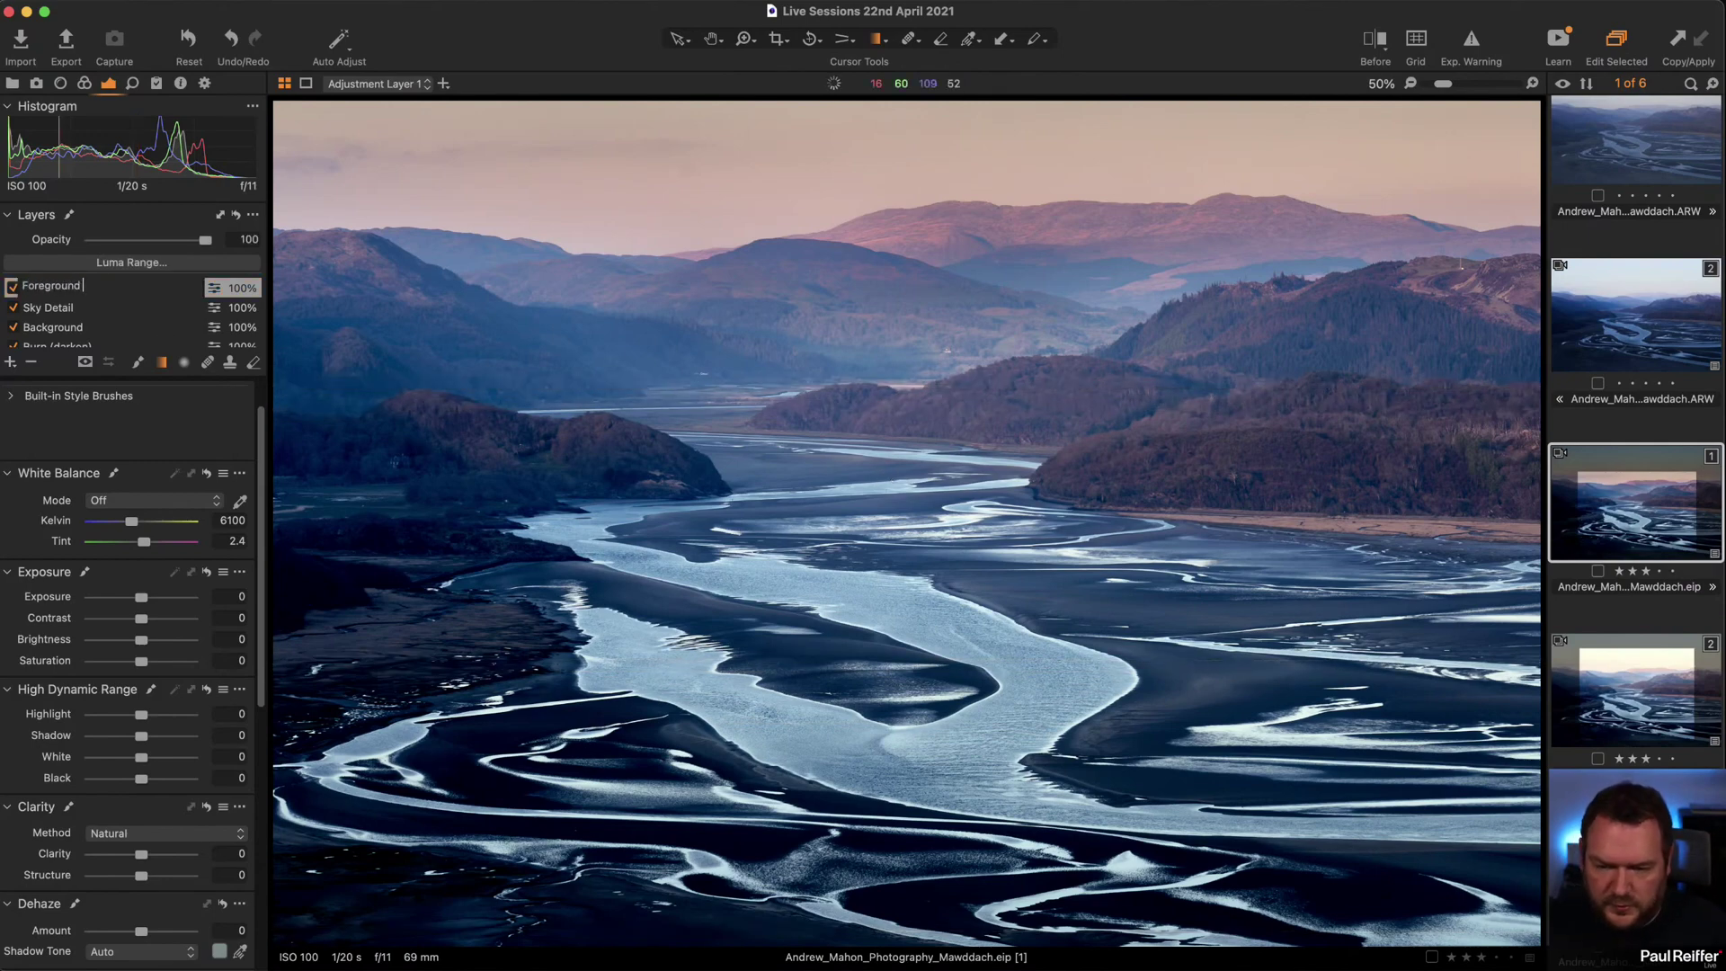
text( WB)
key(Return)
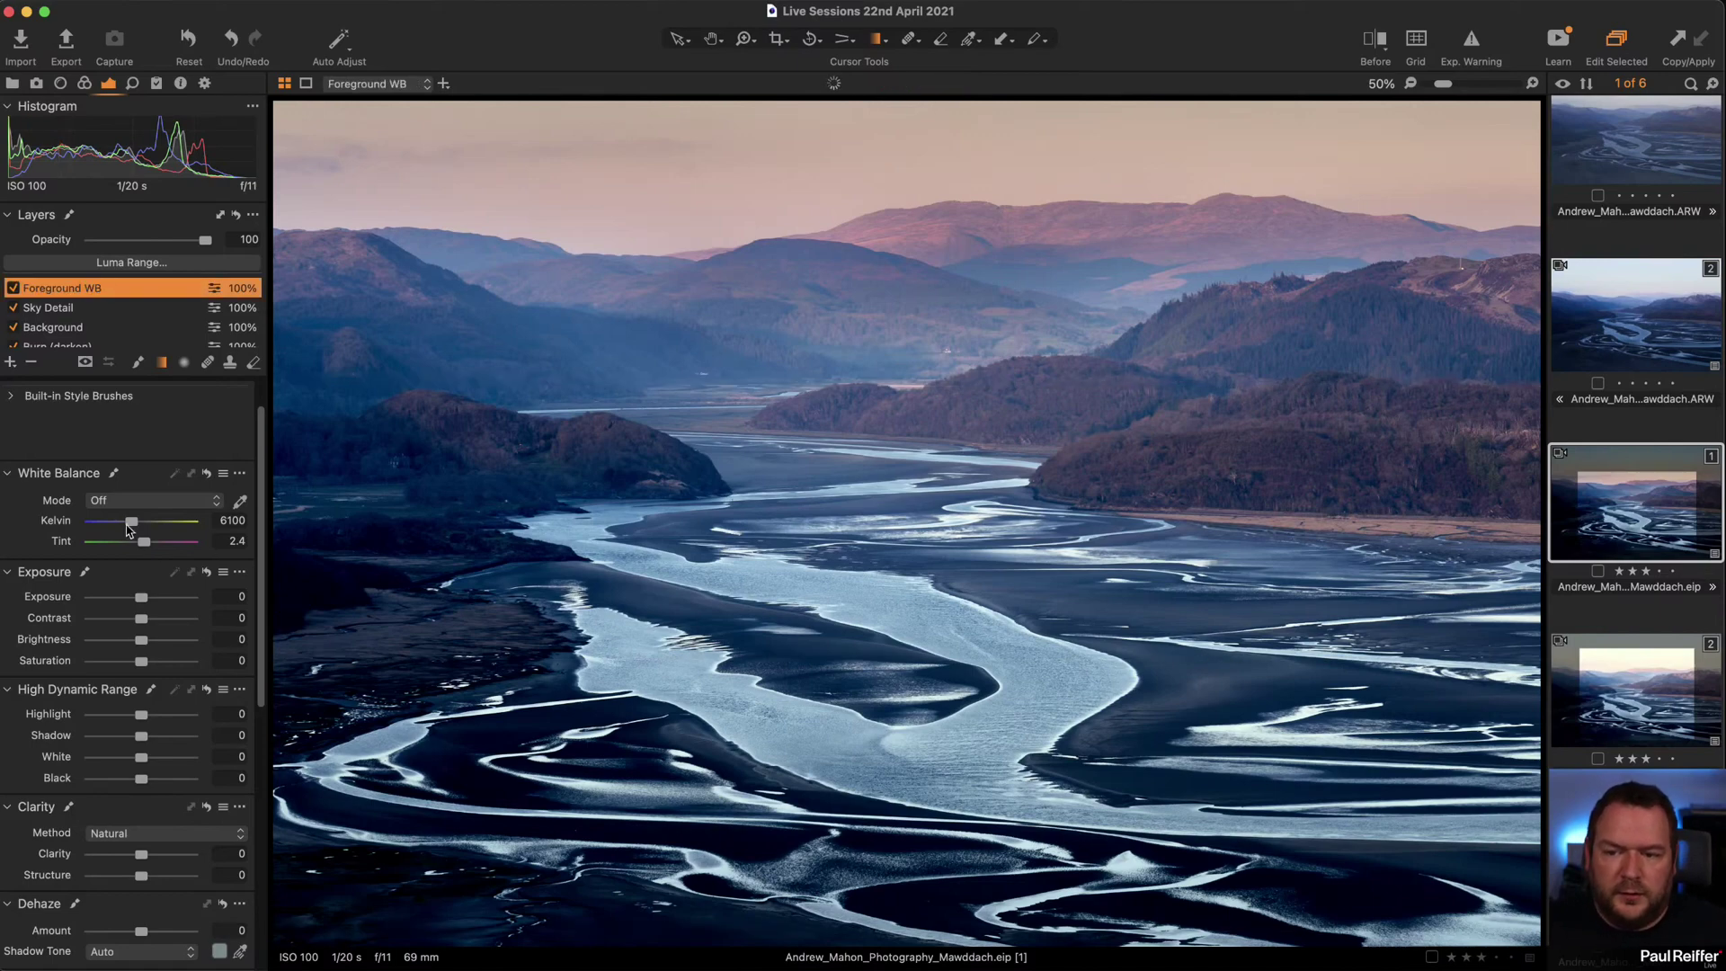
Set the Foreground WB layer's white balance to 6190 Kelvin with Tint 7.1.
drag(132, 524, 133, 529)
drag(149, 546, 149, 545)
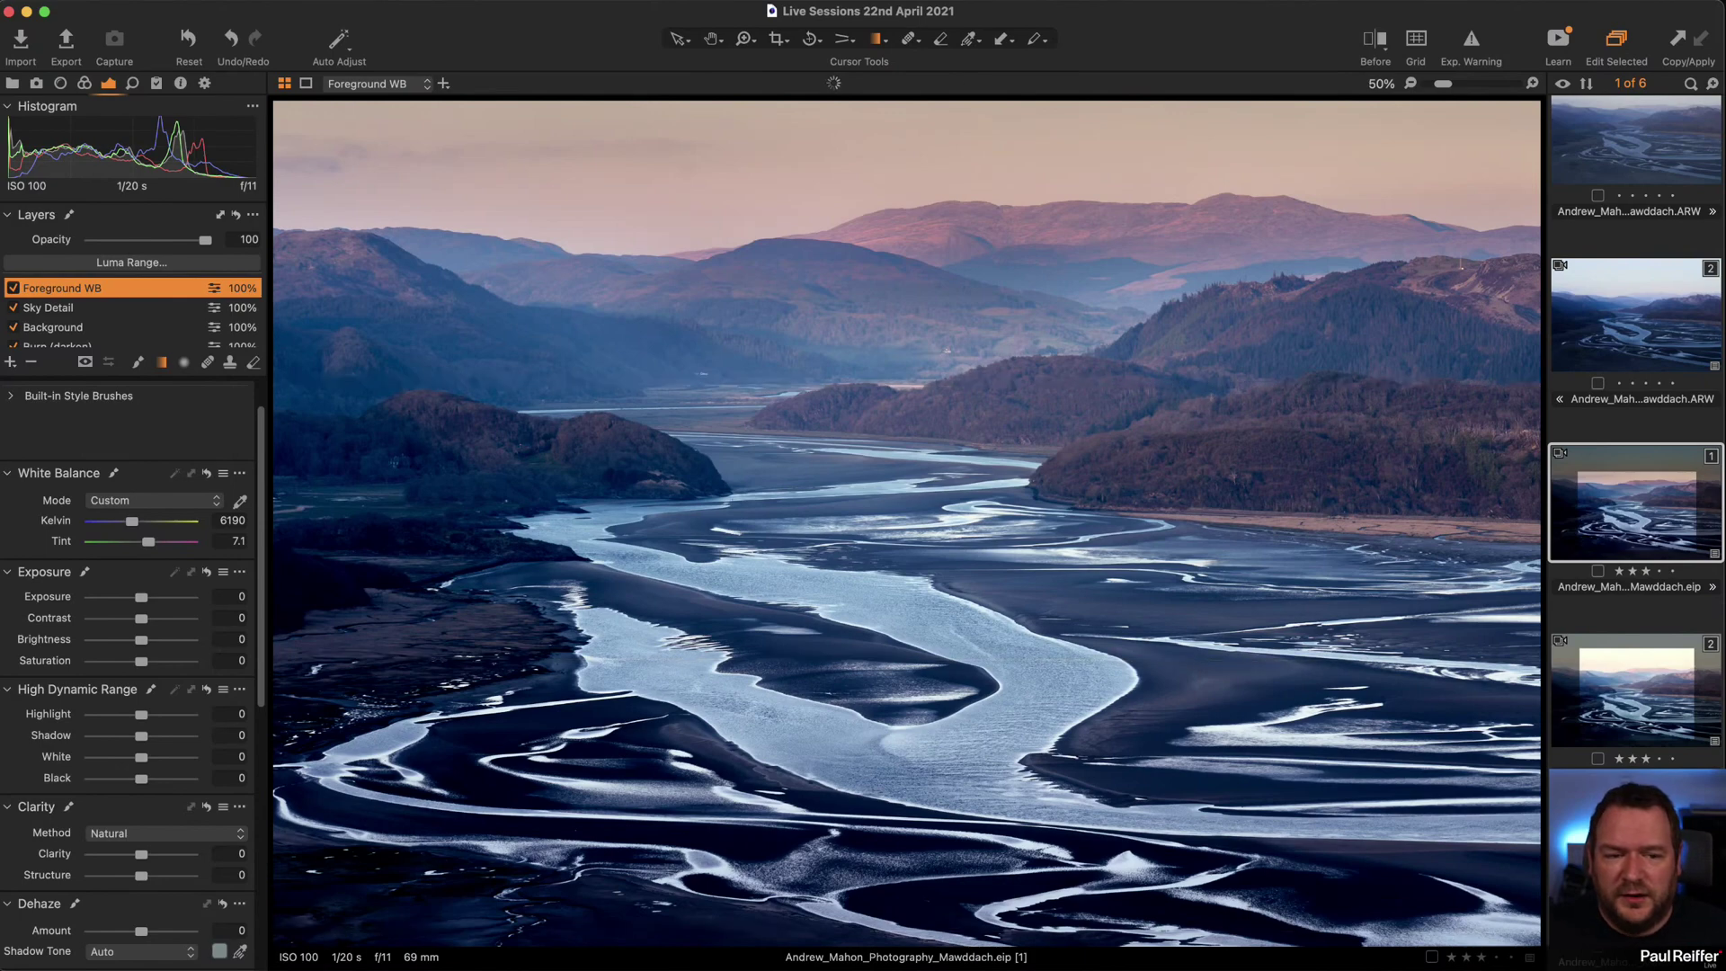
Compare the edited estuary variant with the brighter second variant, both fitted to the viewer.
click(1651, 704)
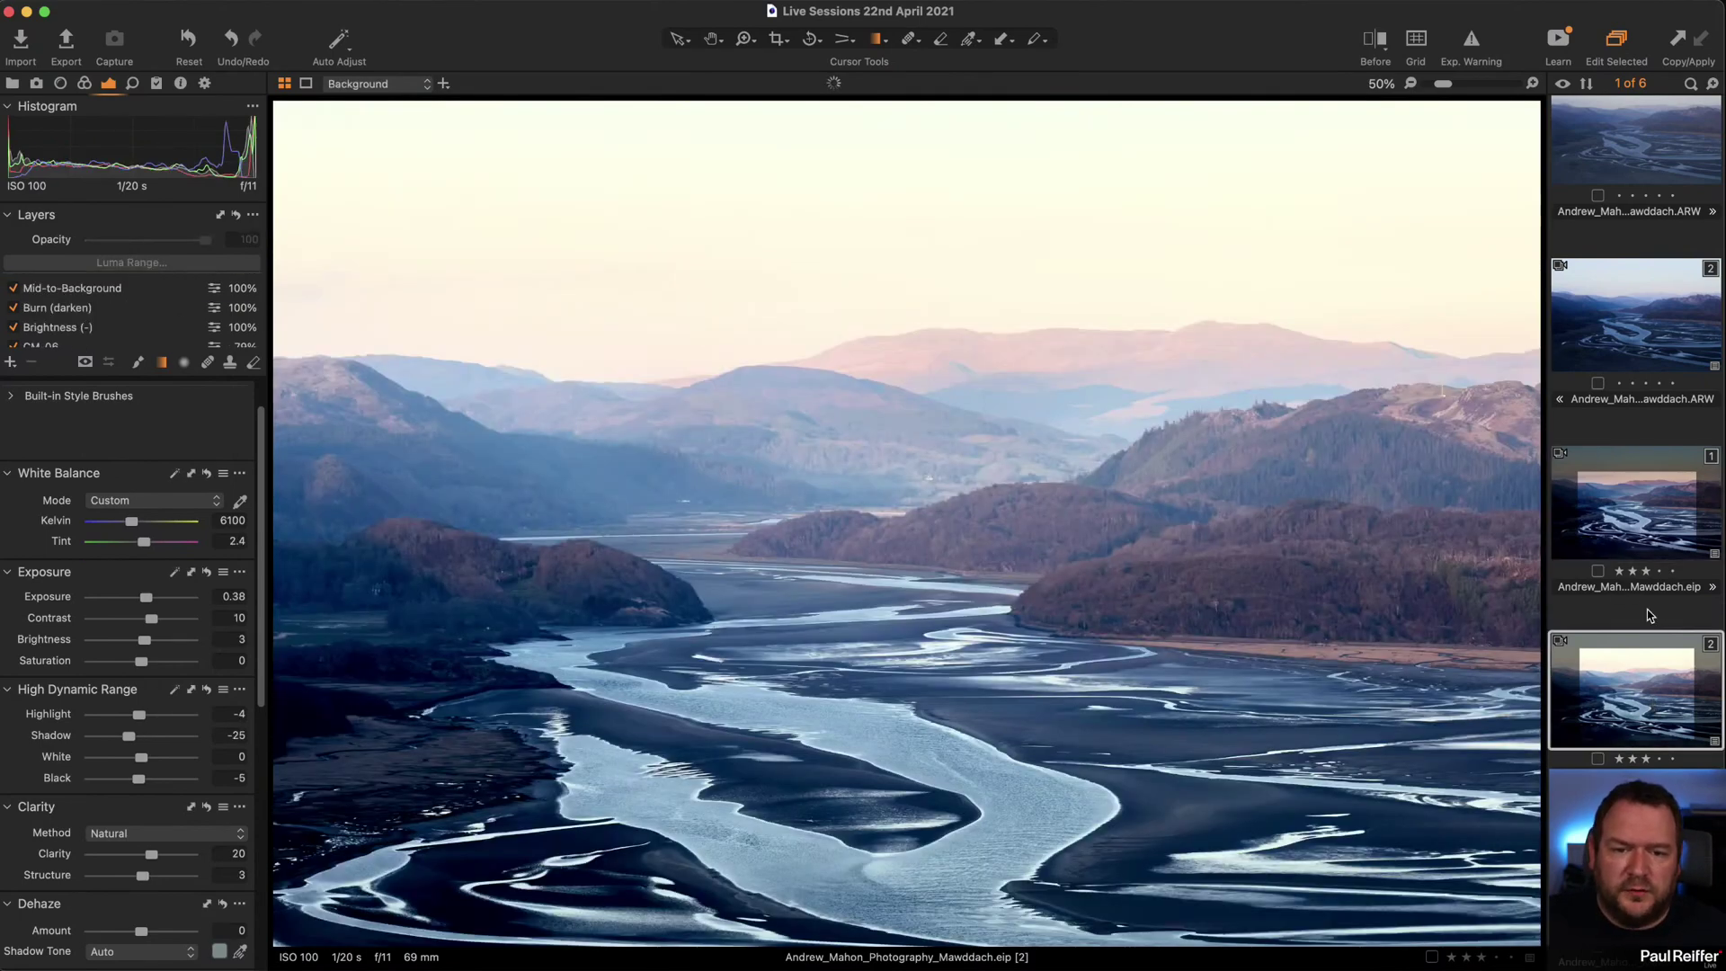
key(z)
double_click(1230, 581)
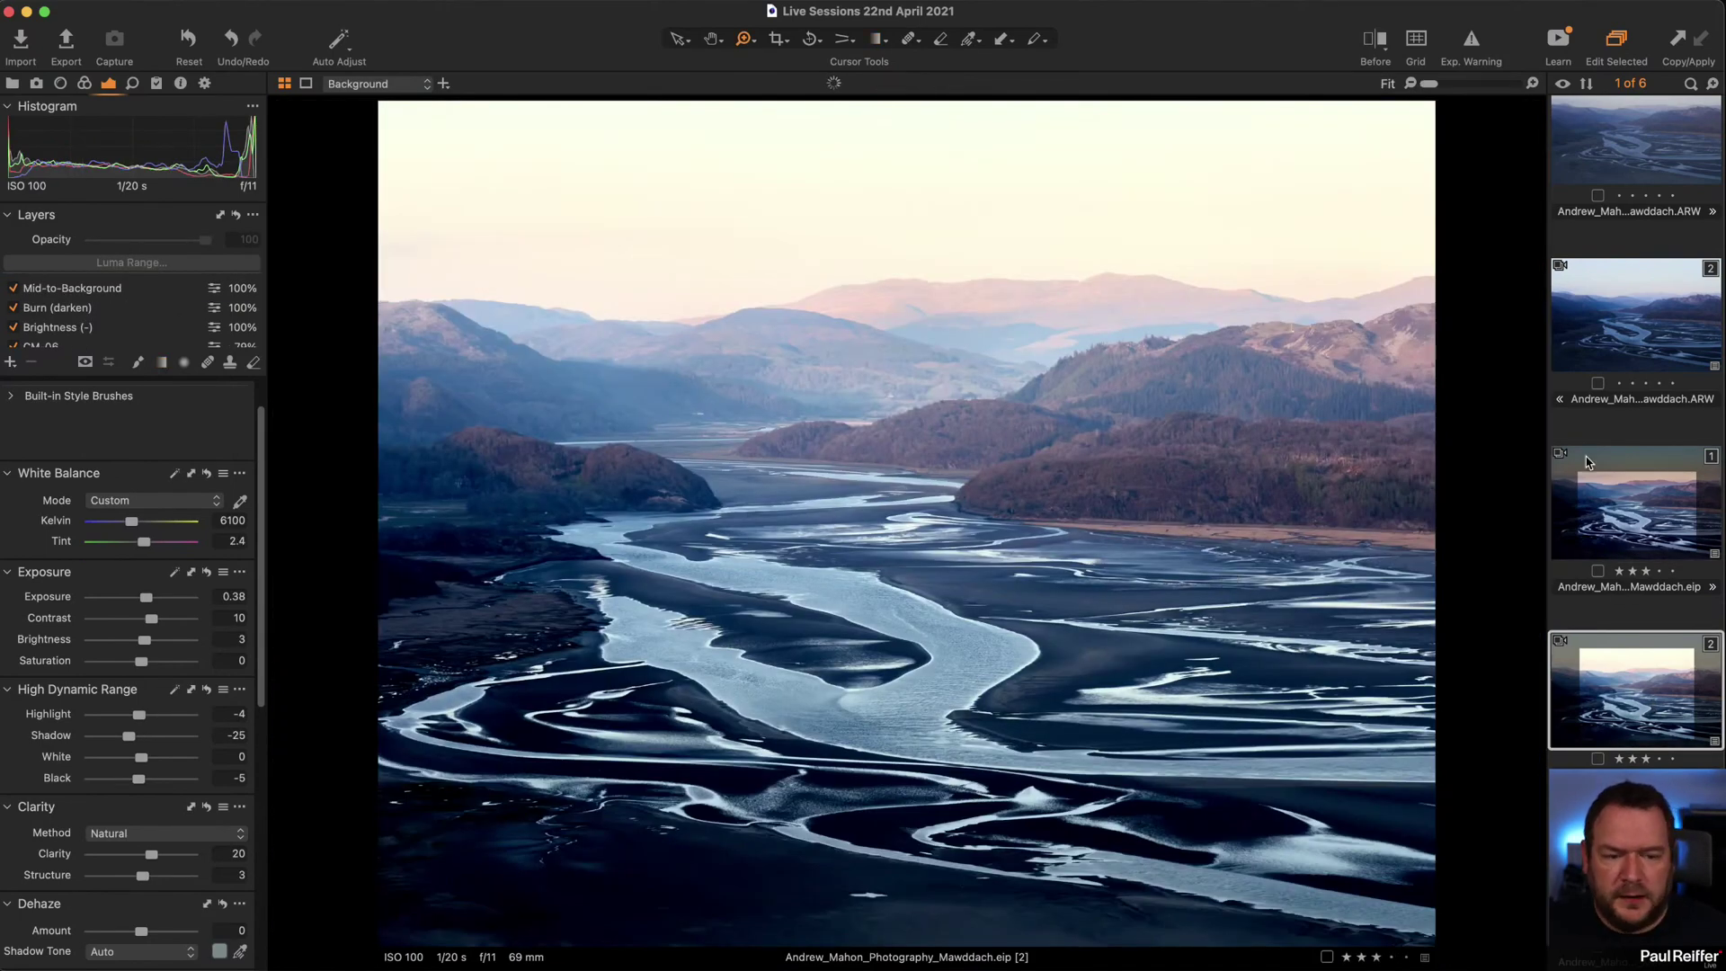
click(1654, 517)
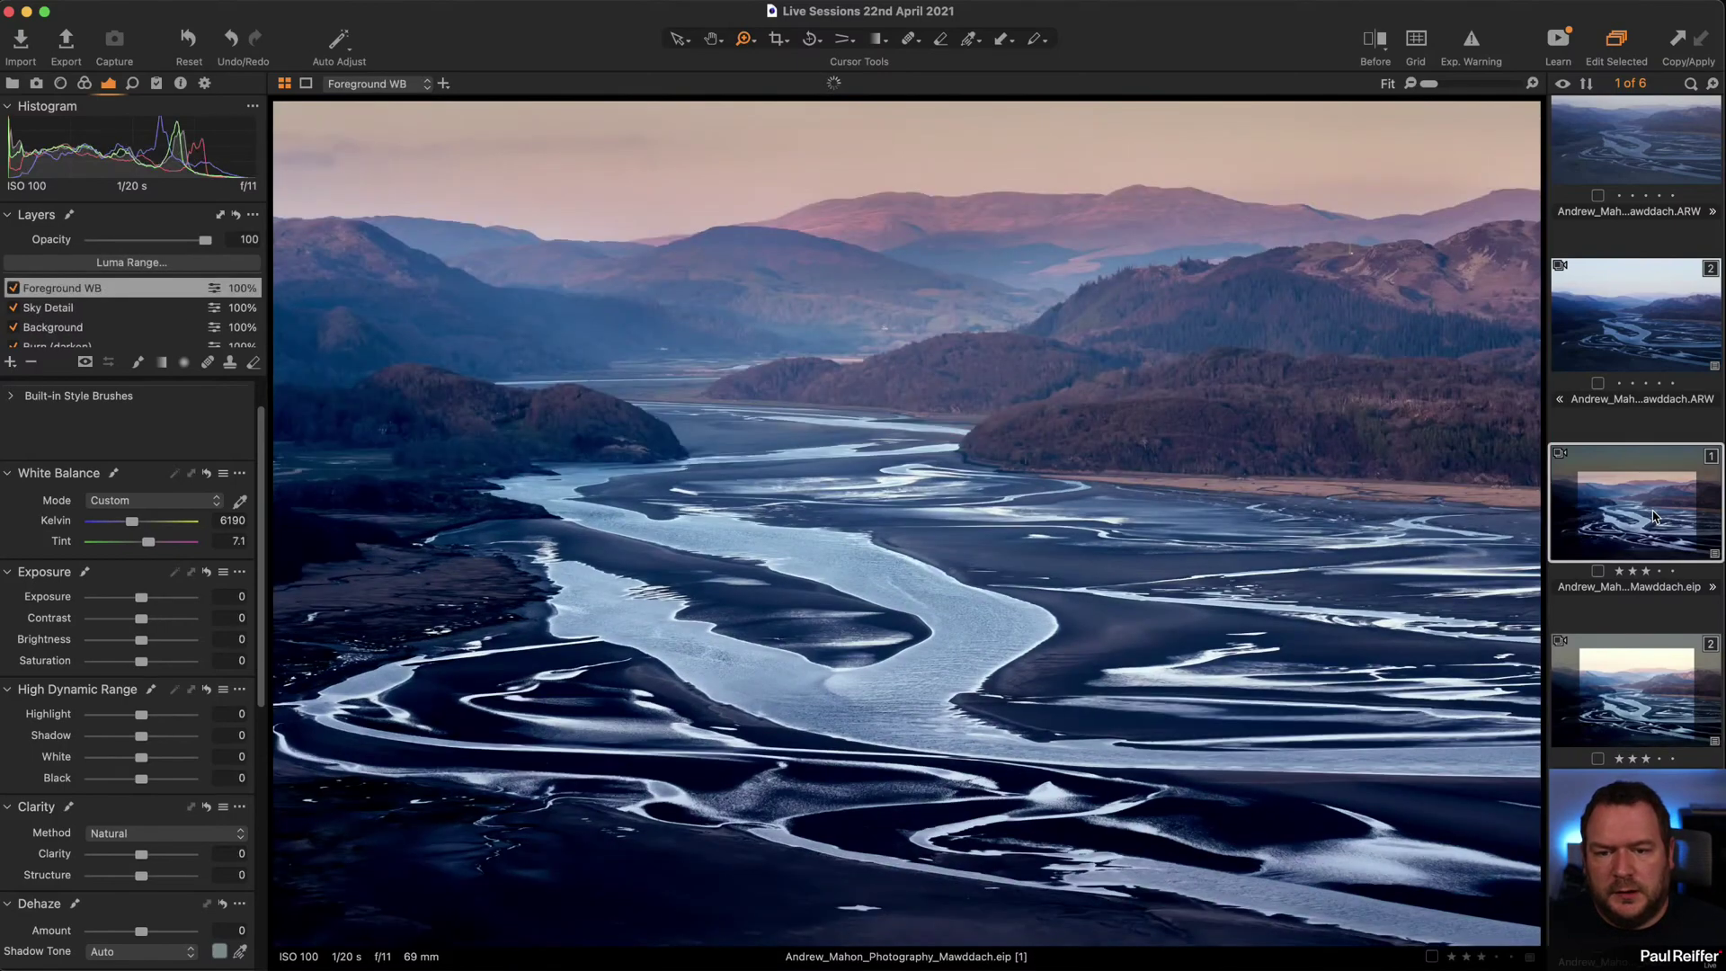
click(1640, 679)
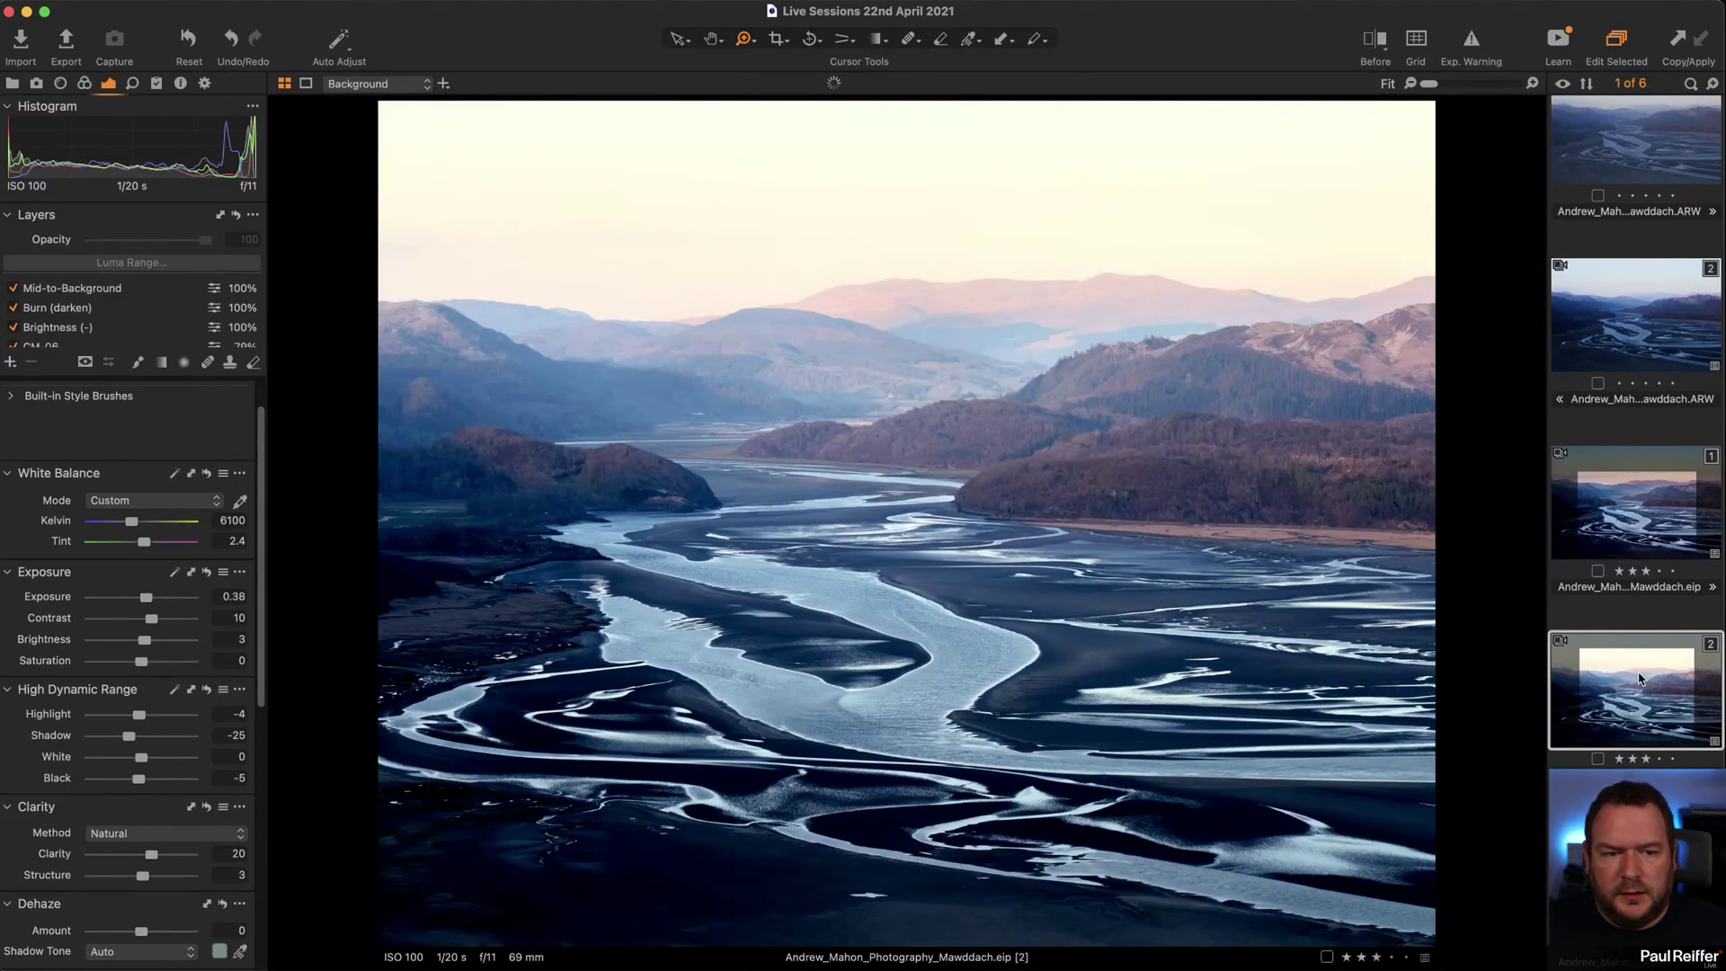
click(1633, 512)
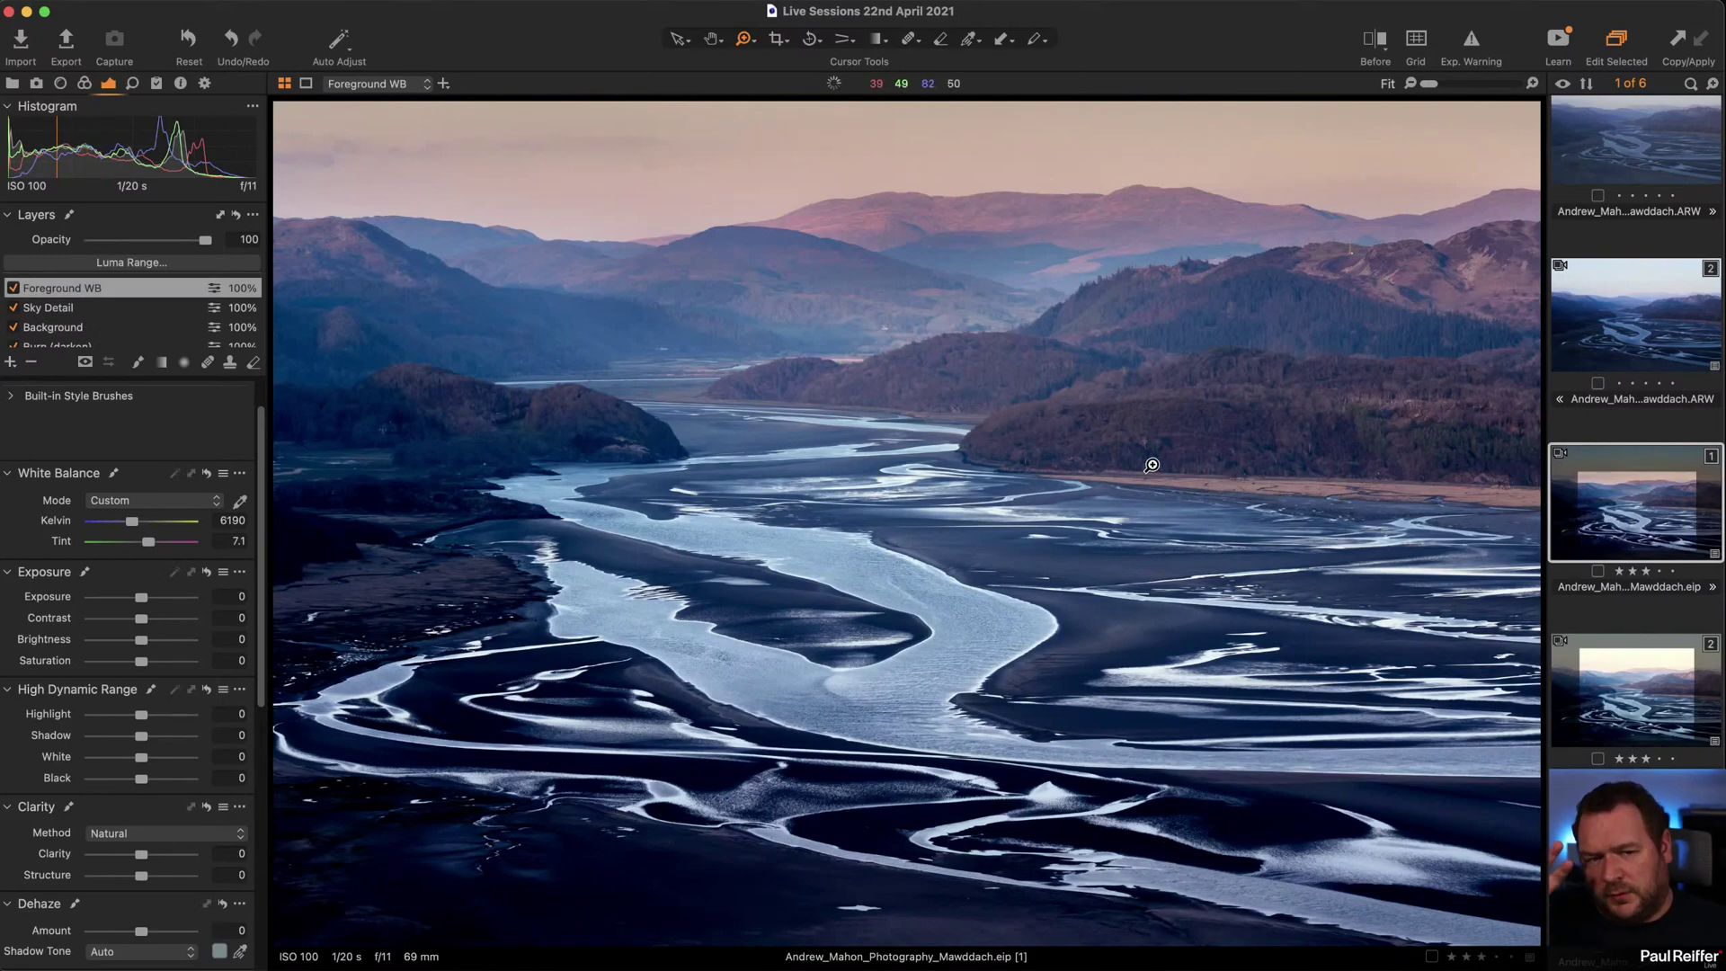
Sweep a before/after split across the whole edited photo, and check the Sky Detail layer's effect by toggling it off and on.
key(y)
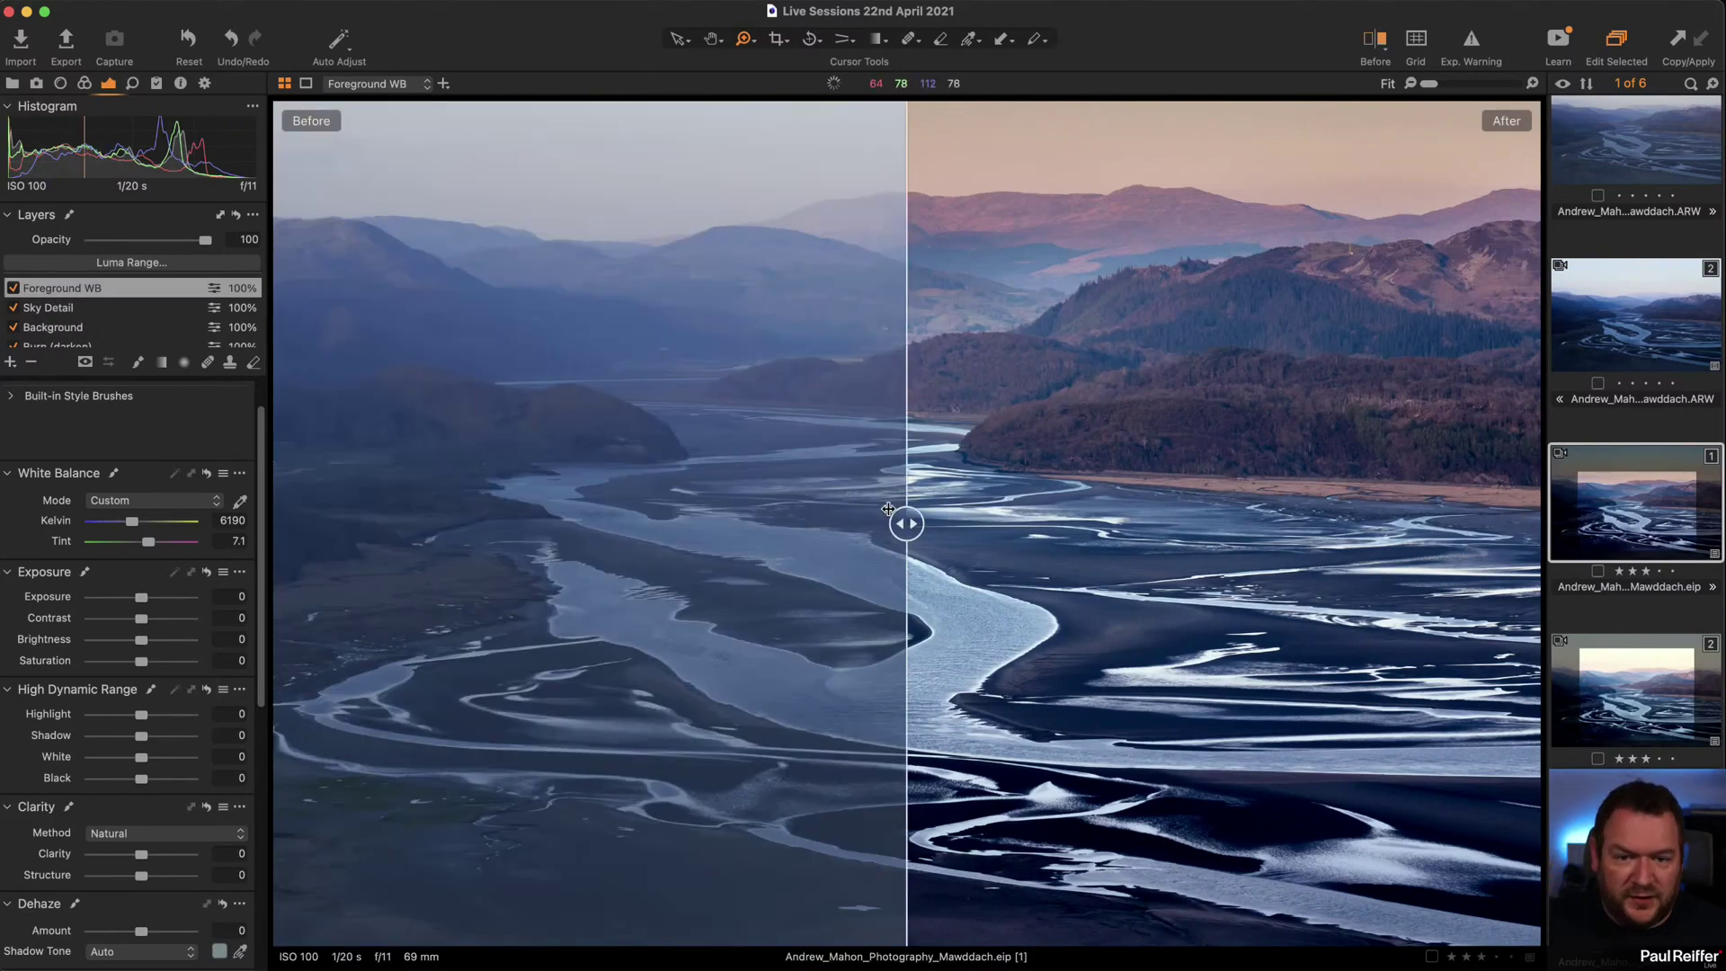
drag(906, 521, 1630, 586)
drag(1536, 523, 36, 526)
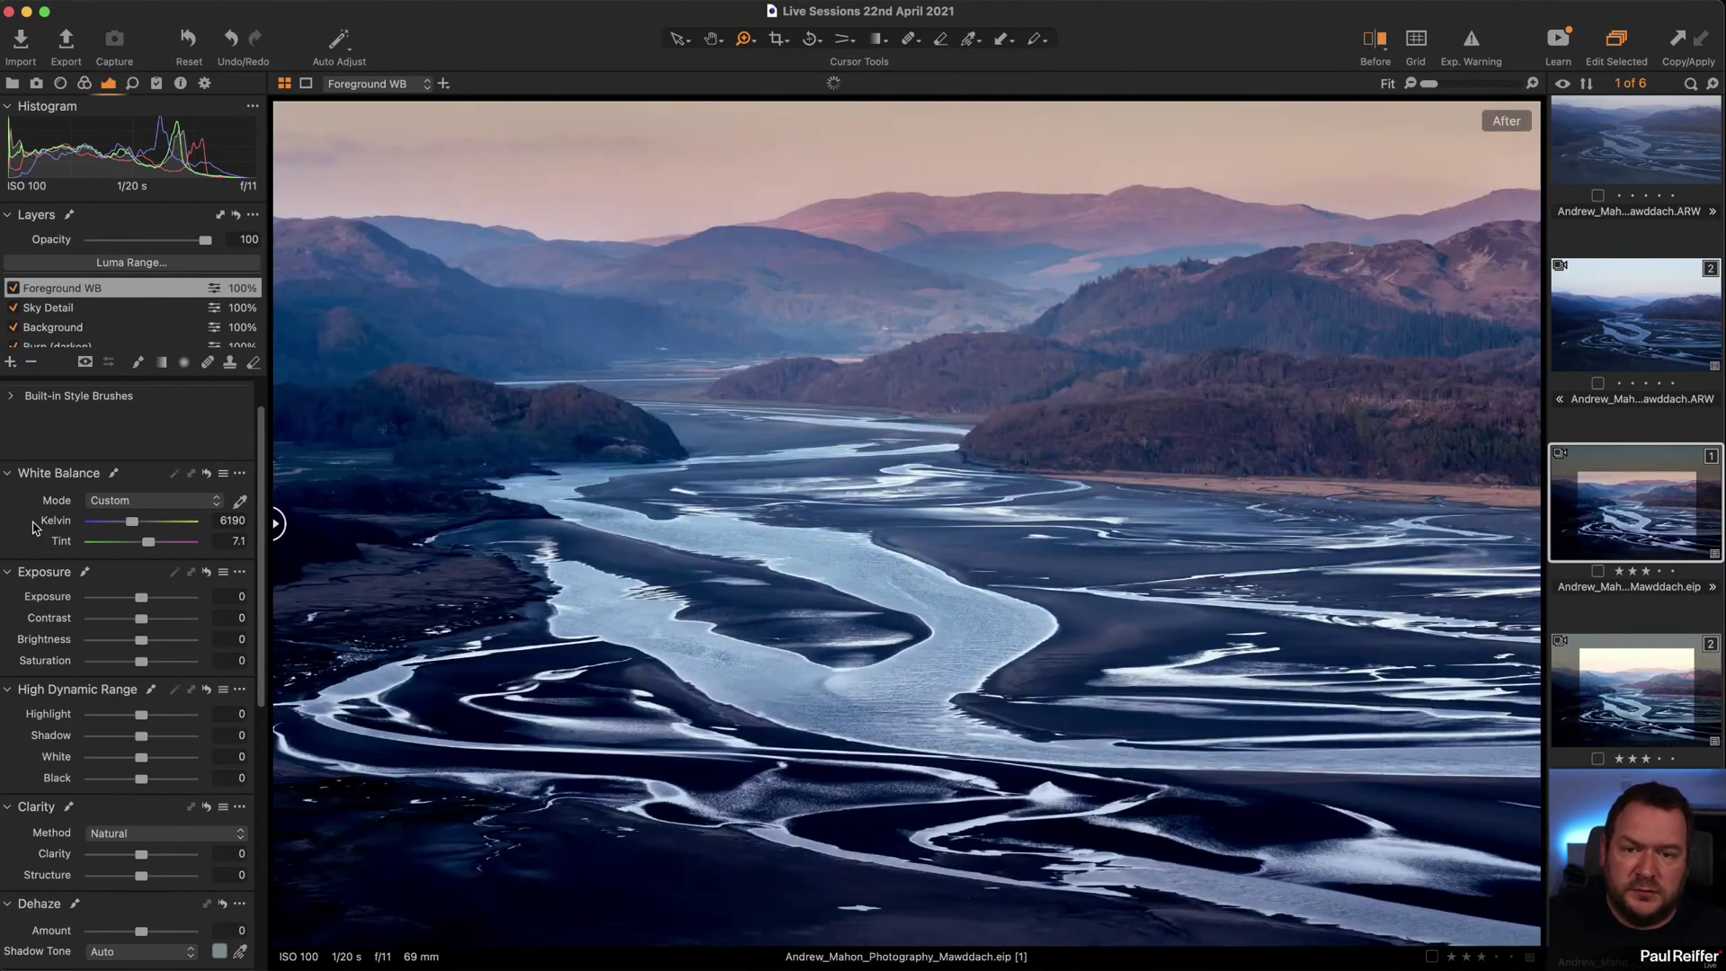
click(13, 308)
click(13, 309)
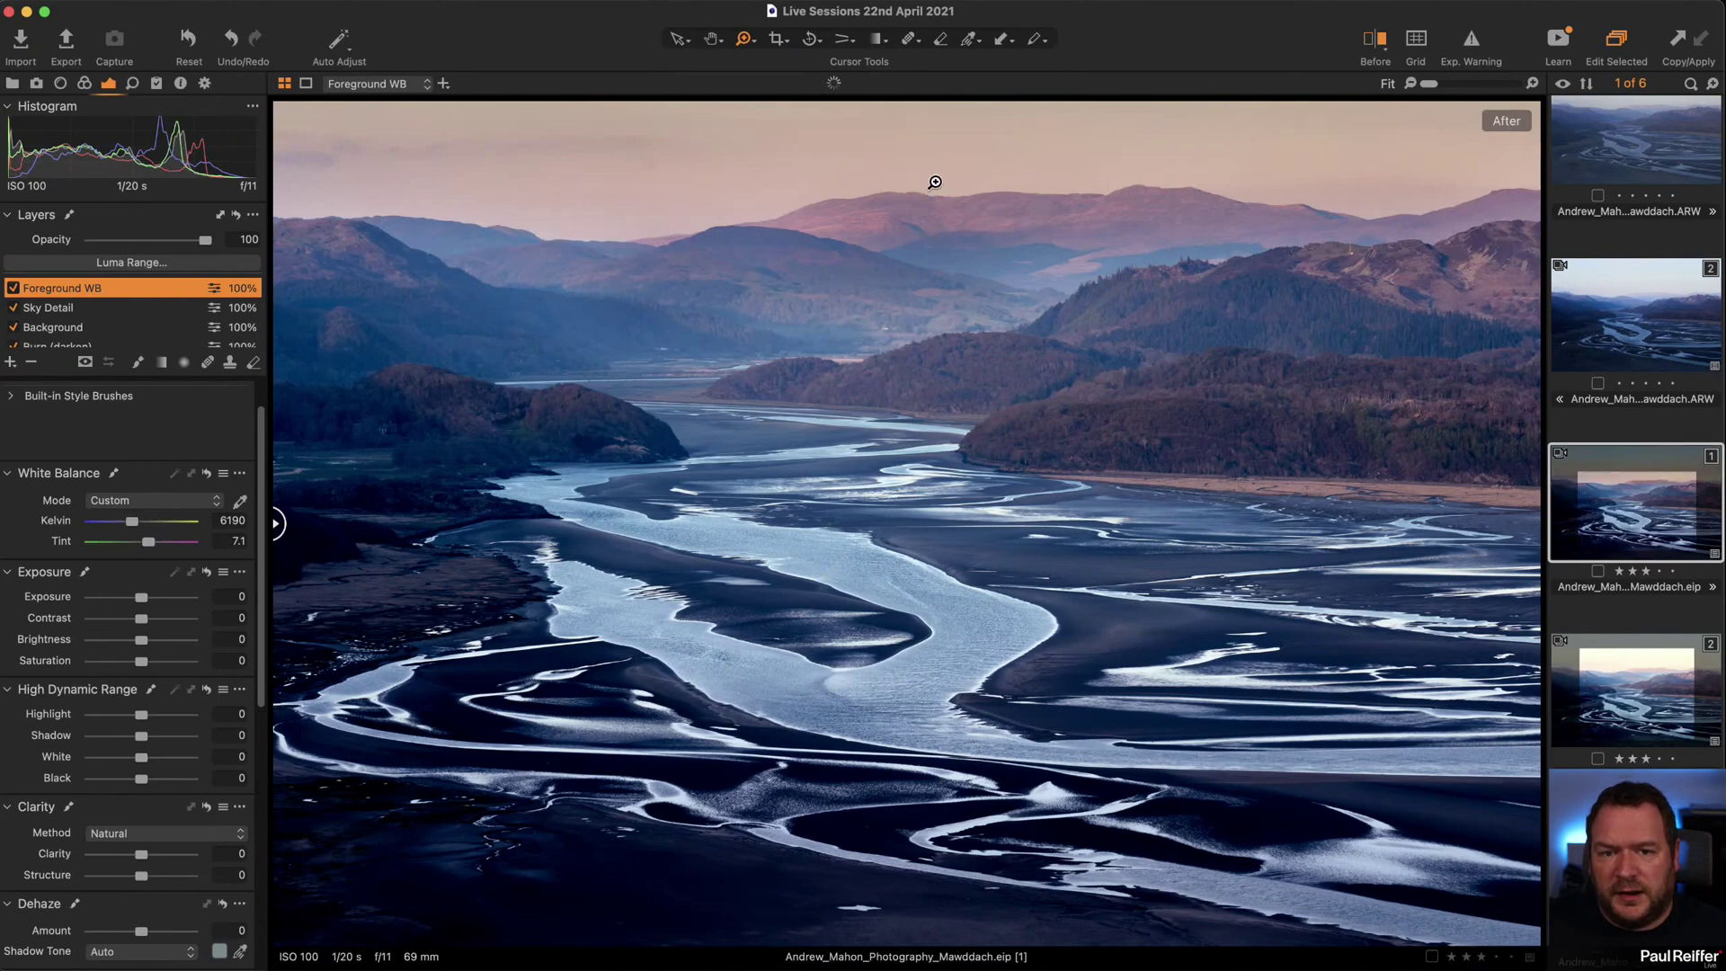
Try Clarity 30, Structure 9 and Contrast 6 on the Foreground WB layer while checking the hills at 100%, and reset these adjustments.
click(1014, 232)
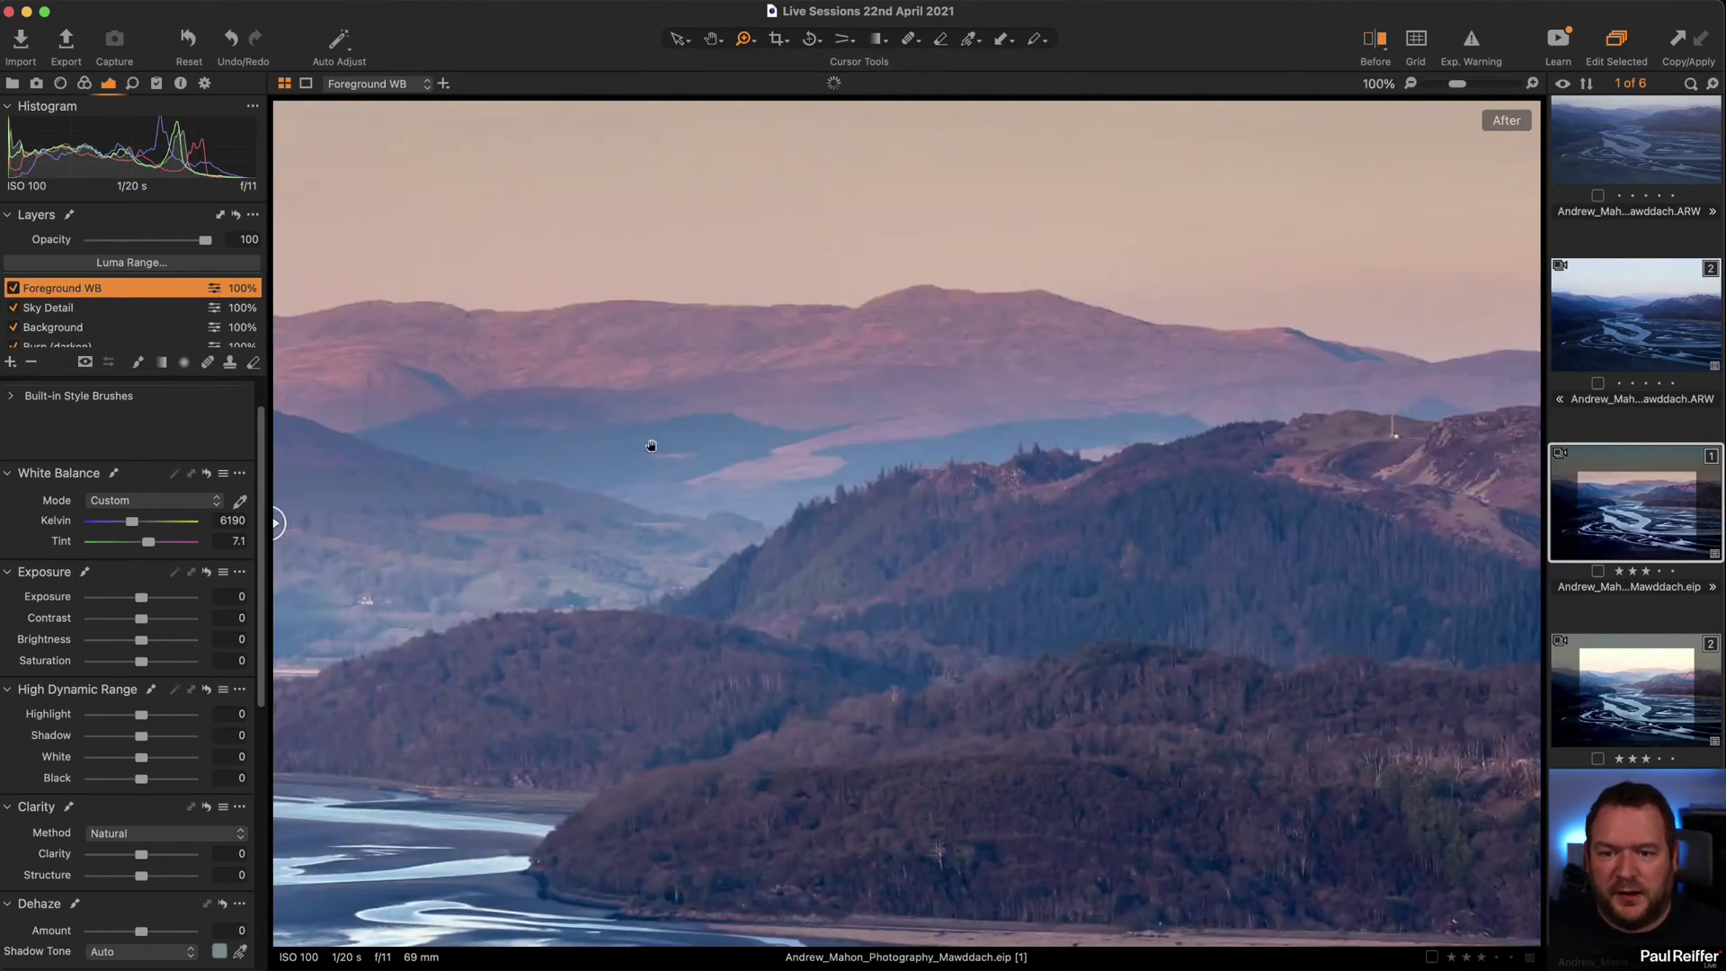
click(963, 489)
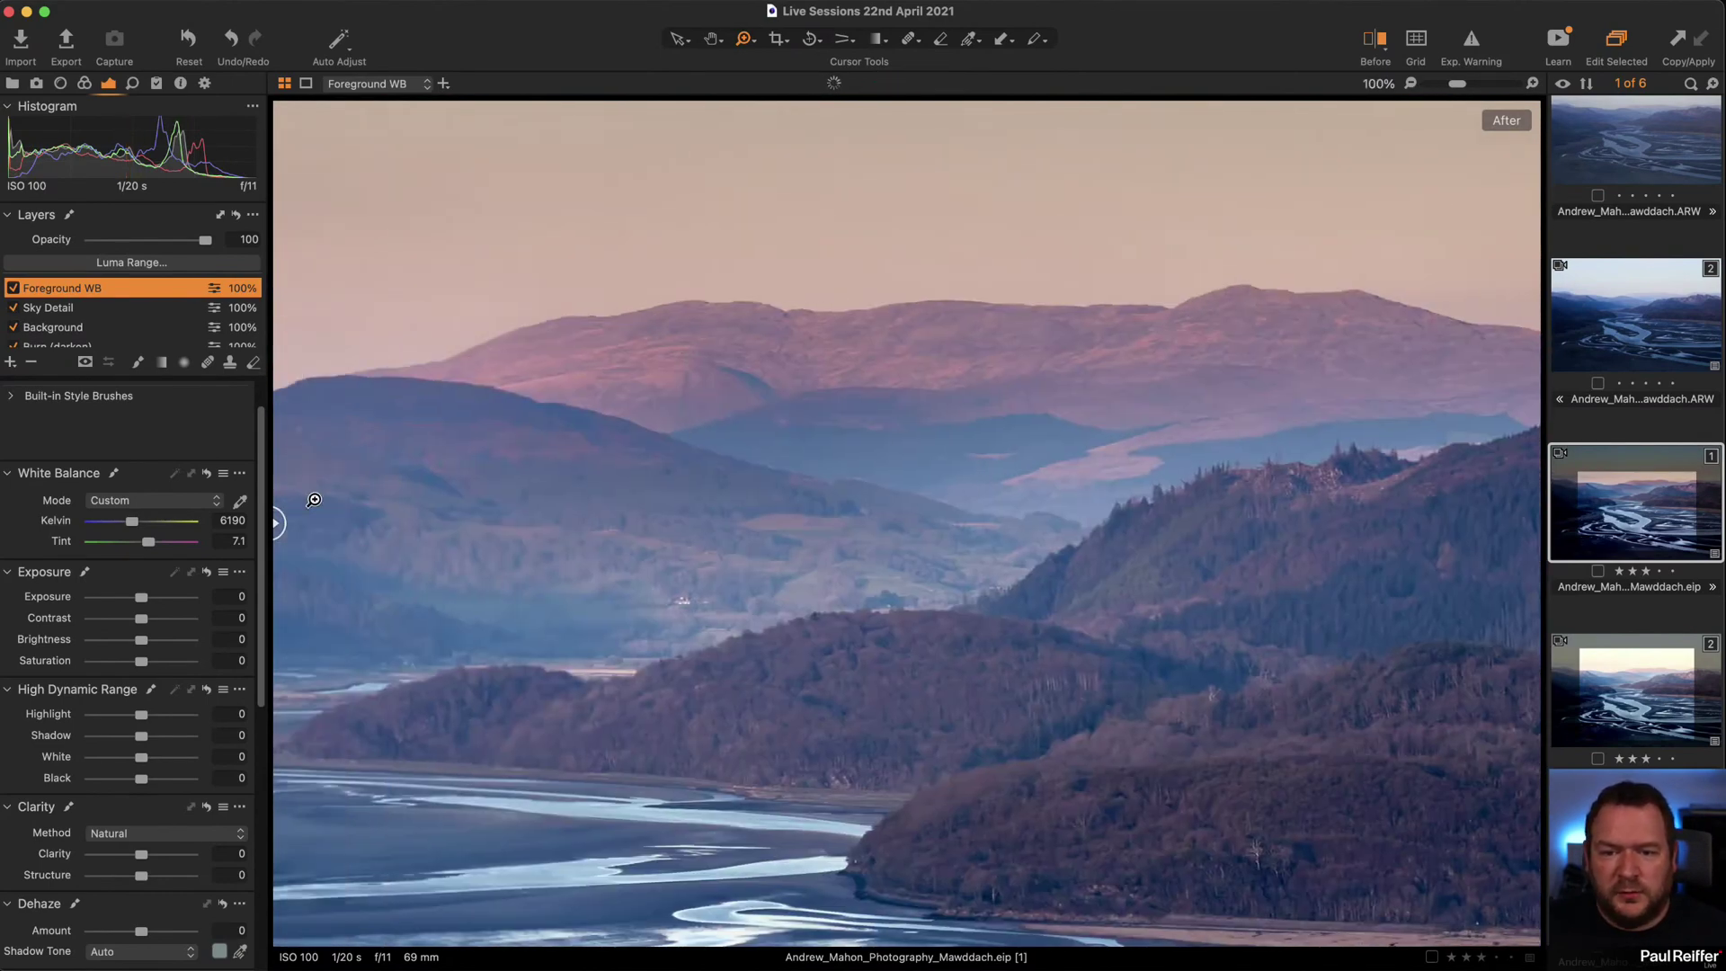
drag(141, 854, 156, 854)
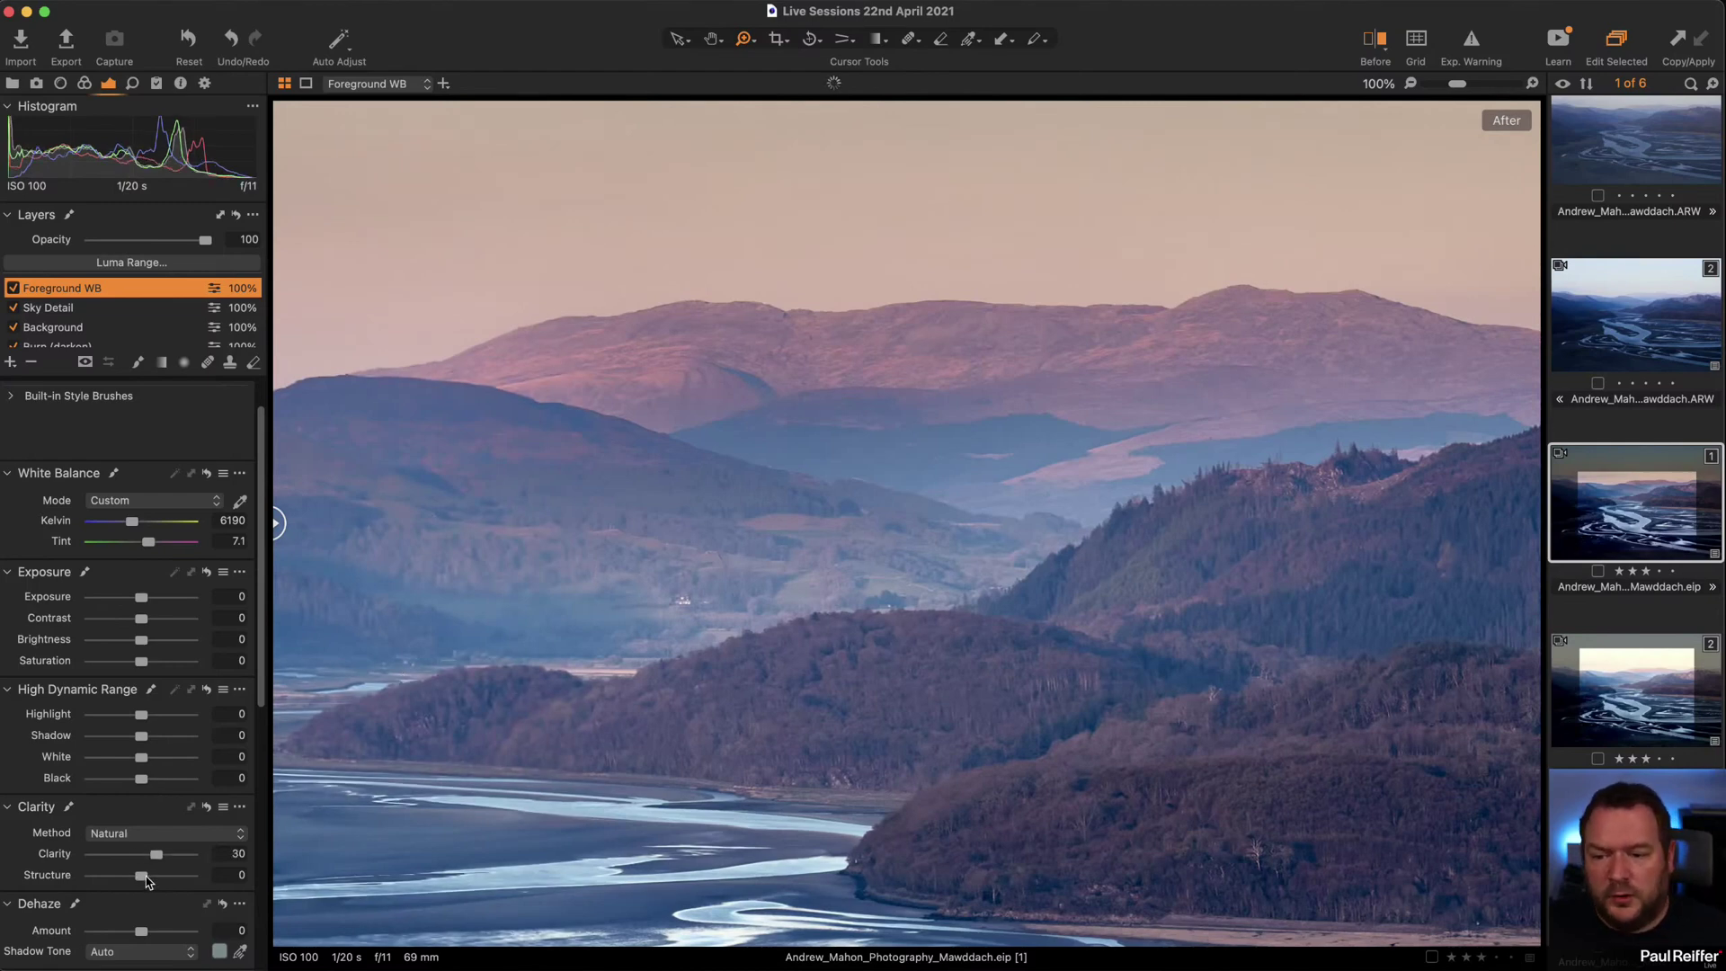
drag(150, 877, 152, 877)
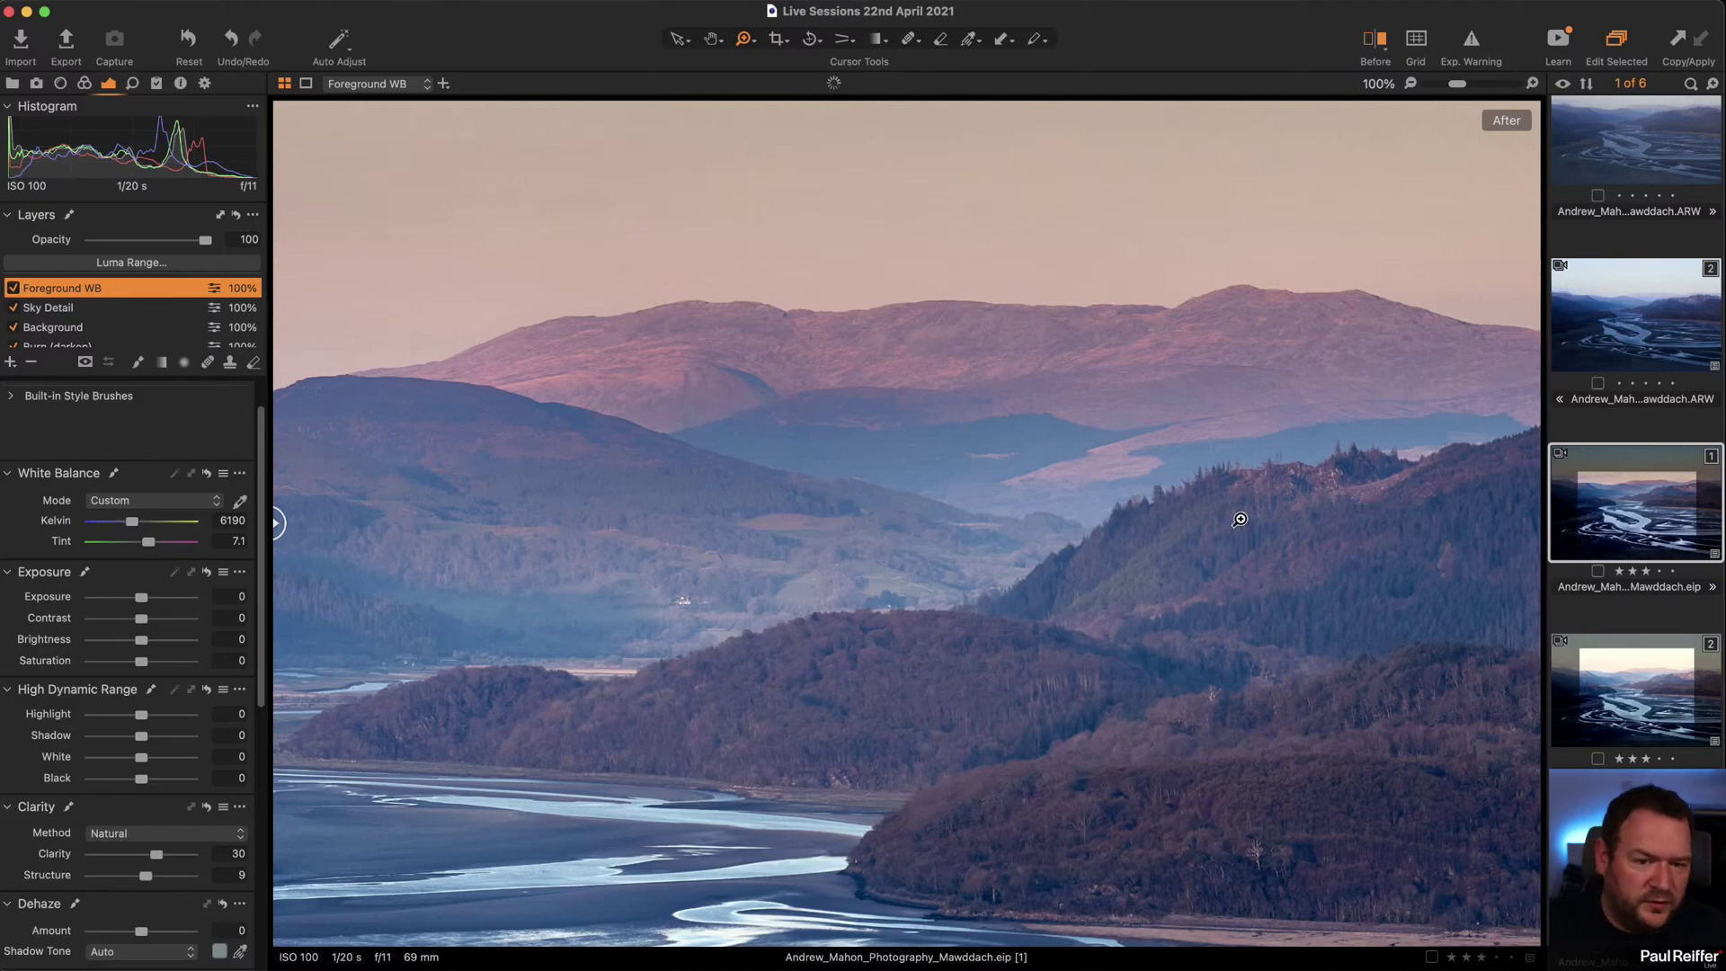
drag(860, 530, 1147, 532)
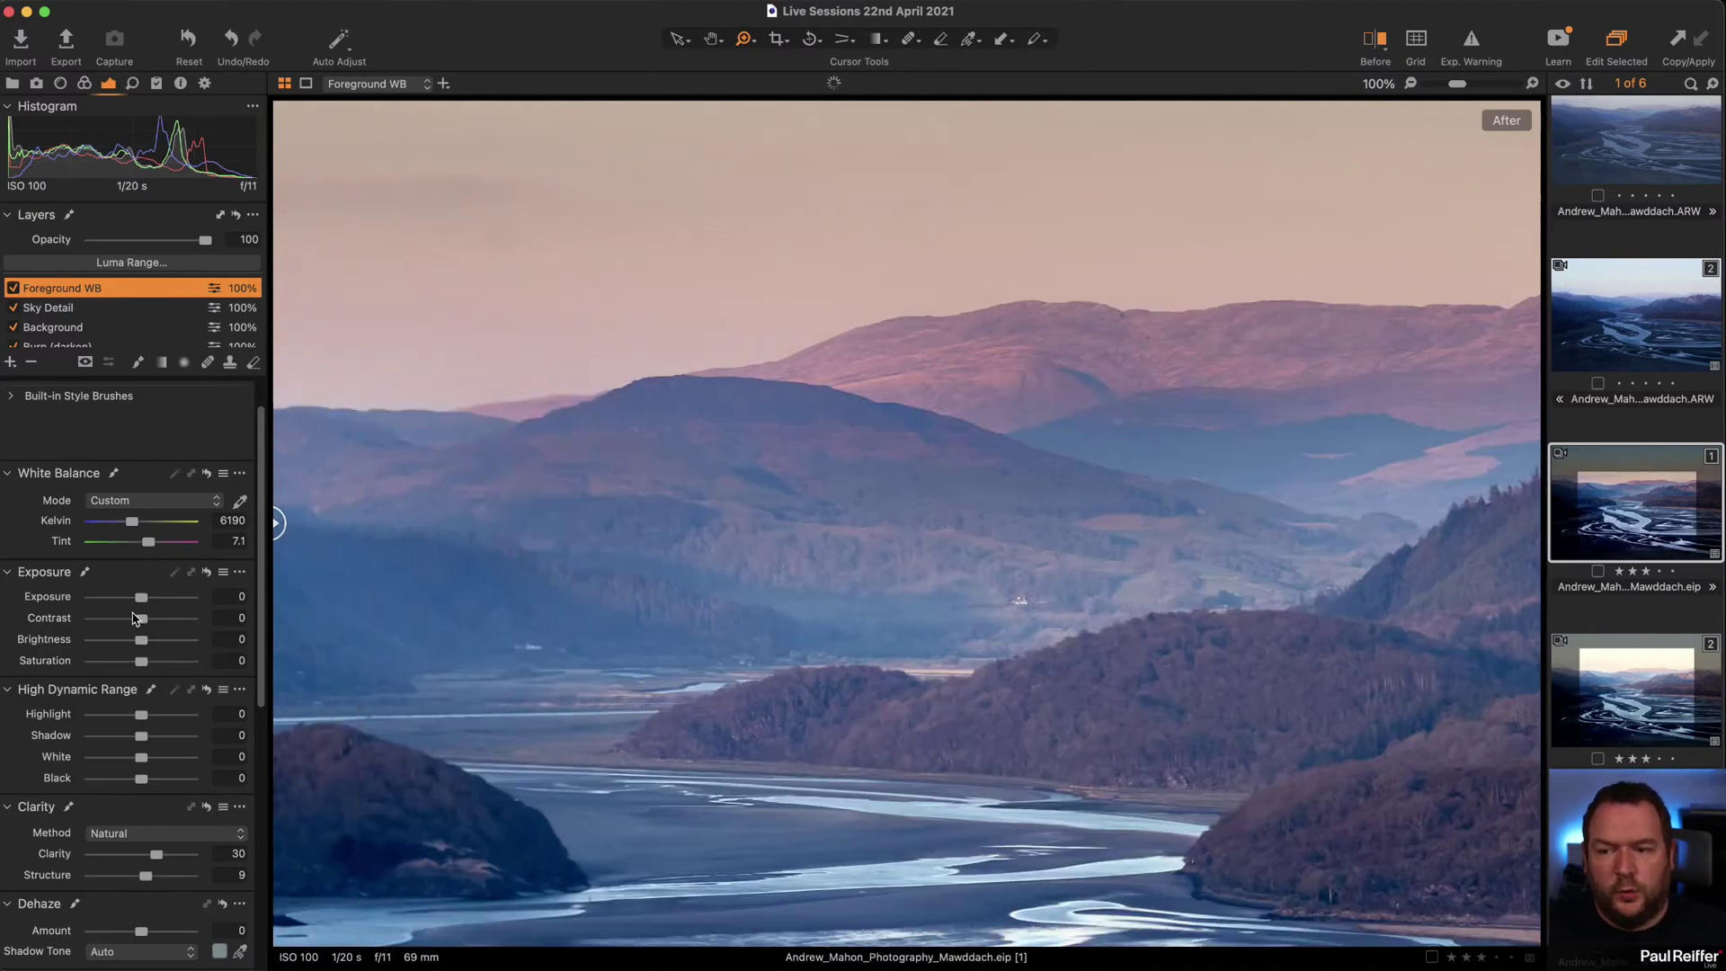
drag(141, 618, 146, 622)
click(1038, 517)
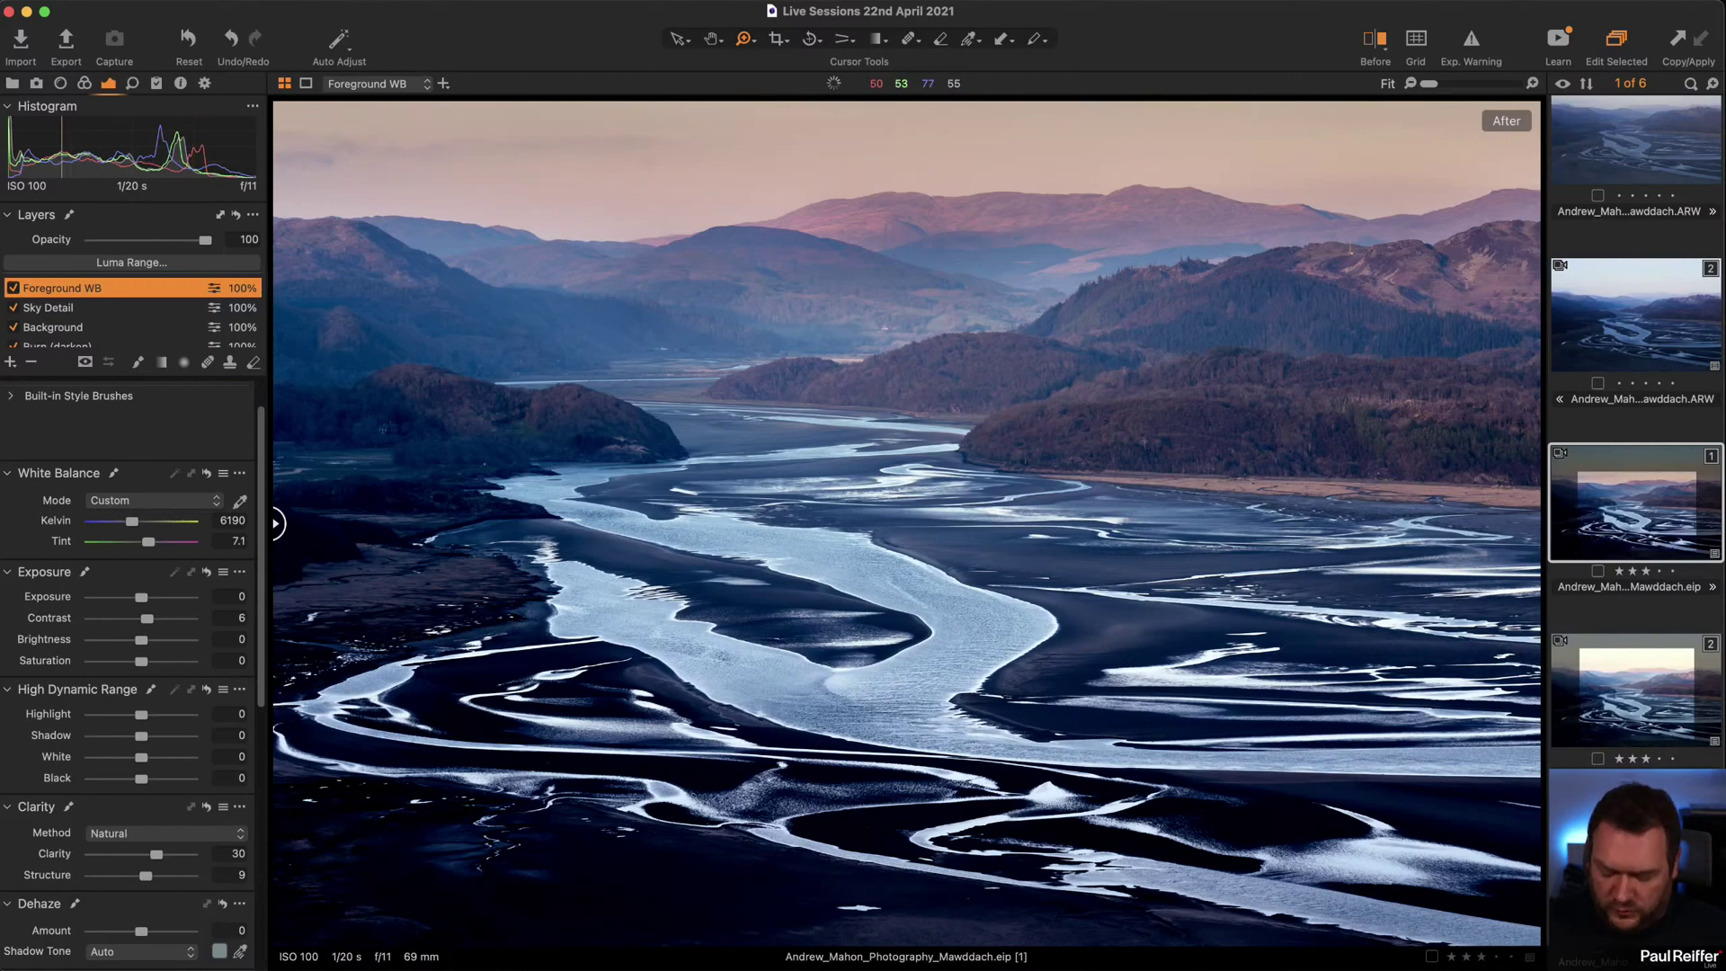
click(207, 573)
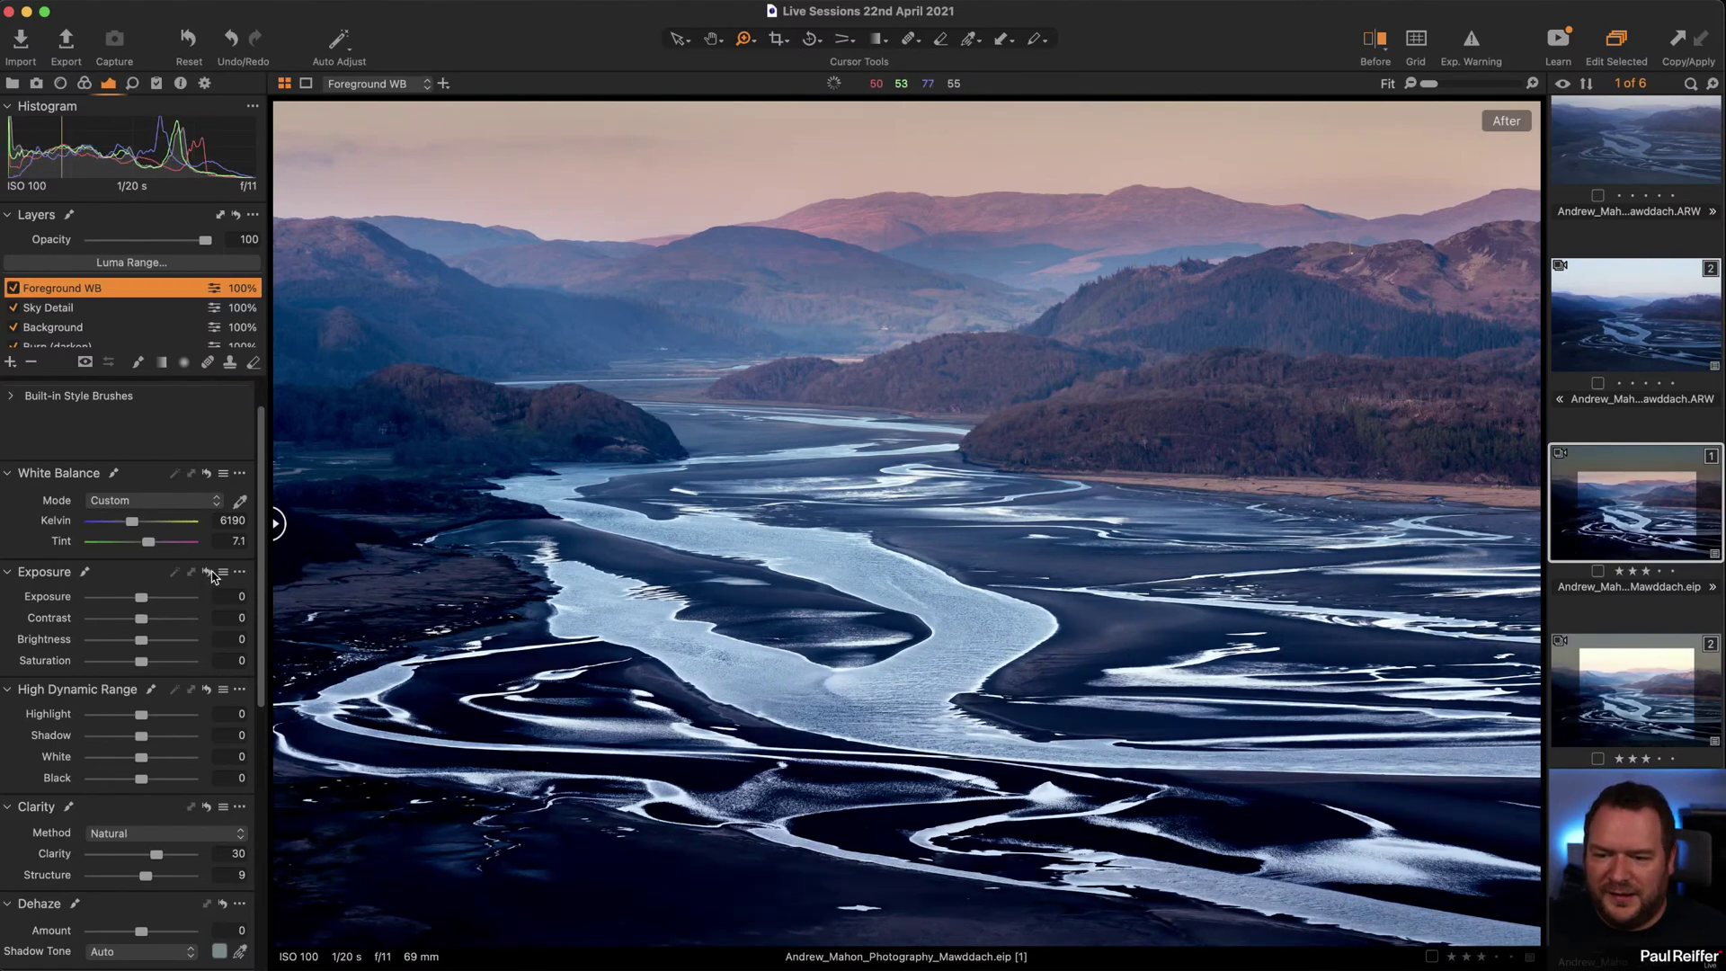
click(208, 807)
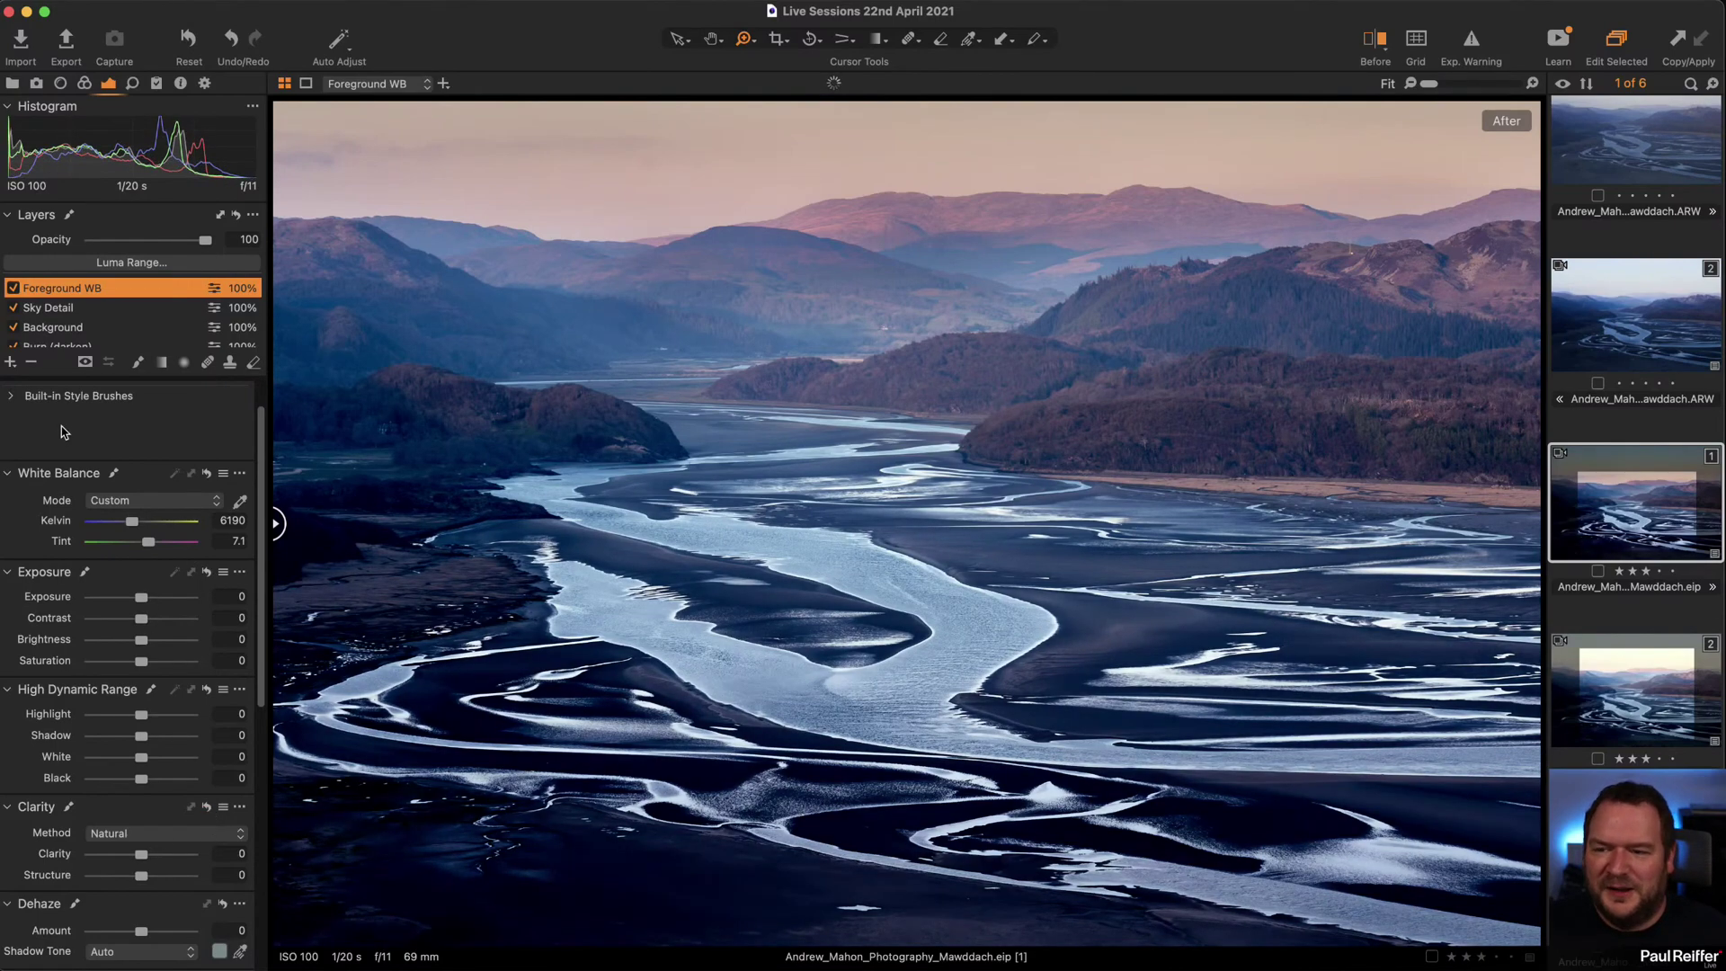
Set the Sky Detail layer to Clarity 28, Structure 10 and Contrast 5.
click(85, 310)
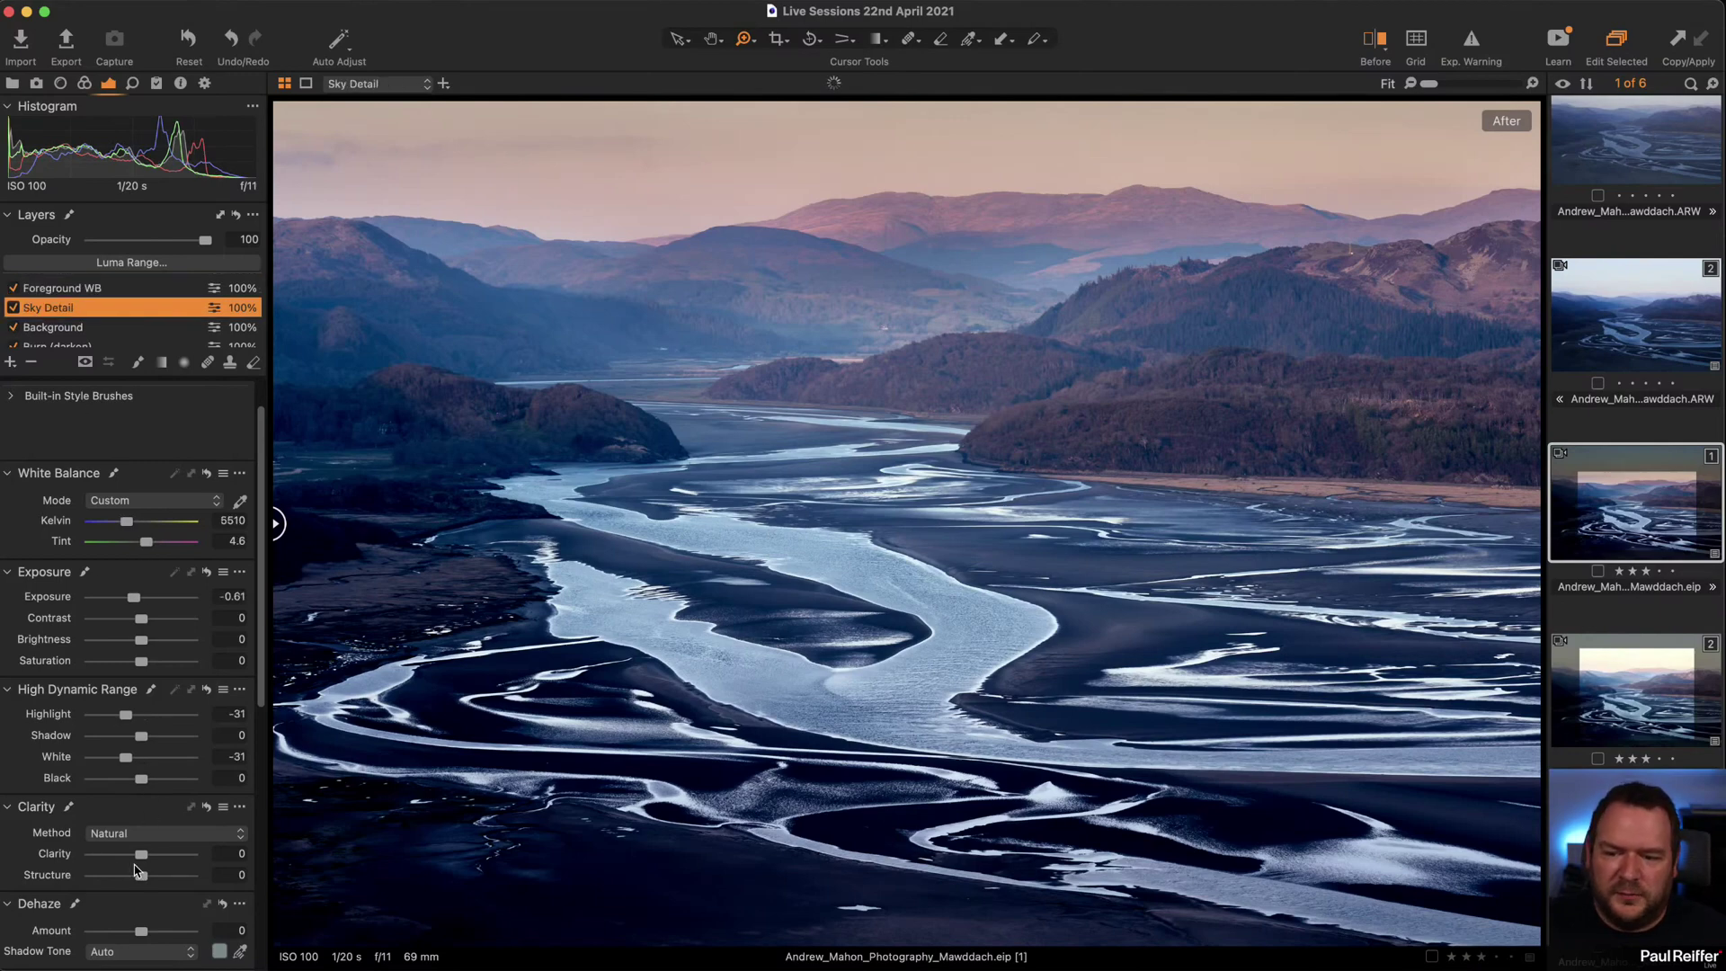
drag(141, 853, 158, 855)
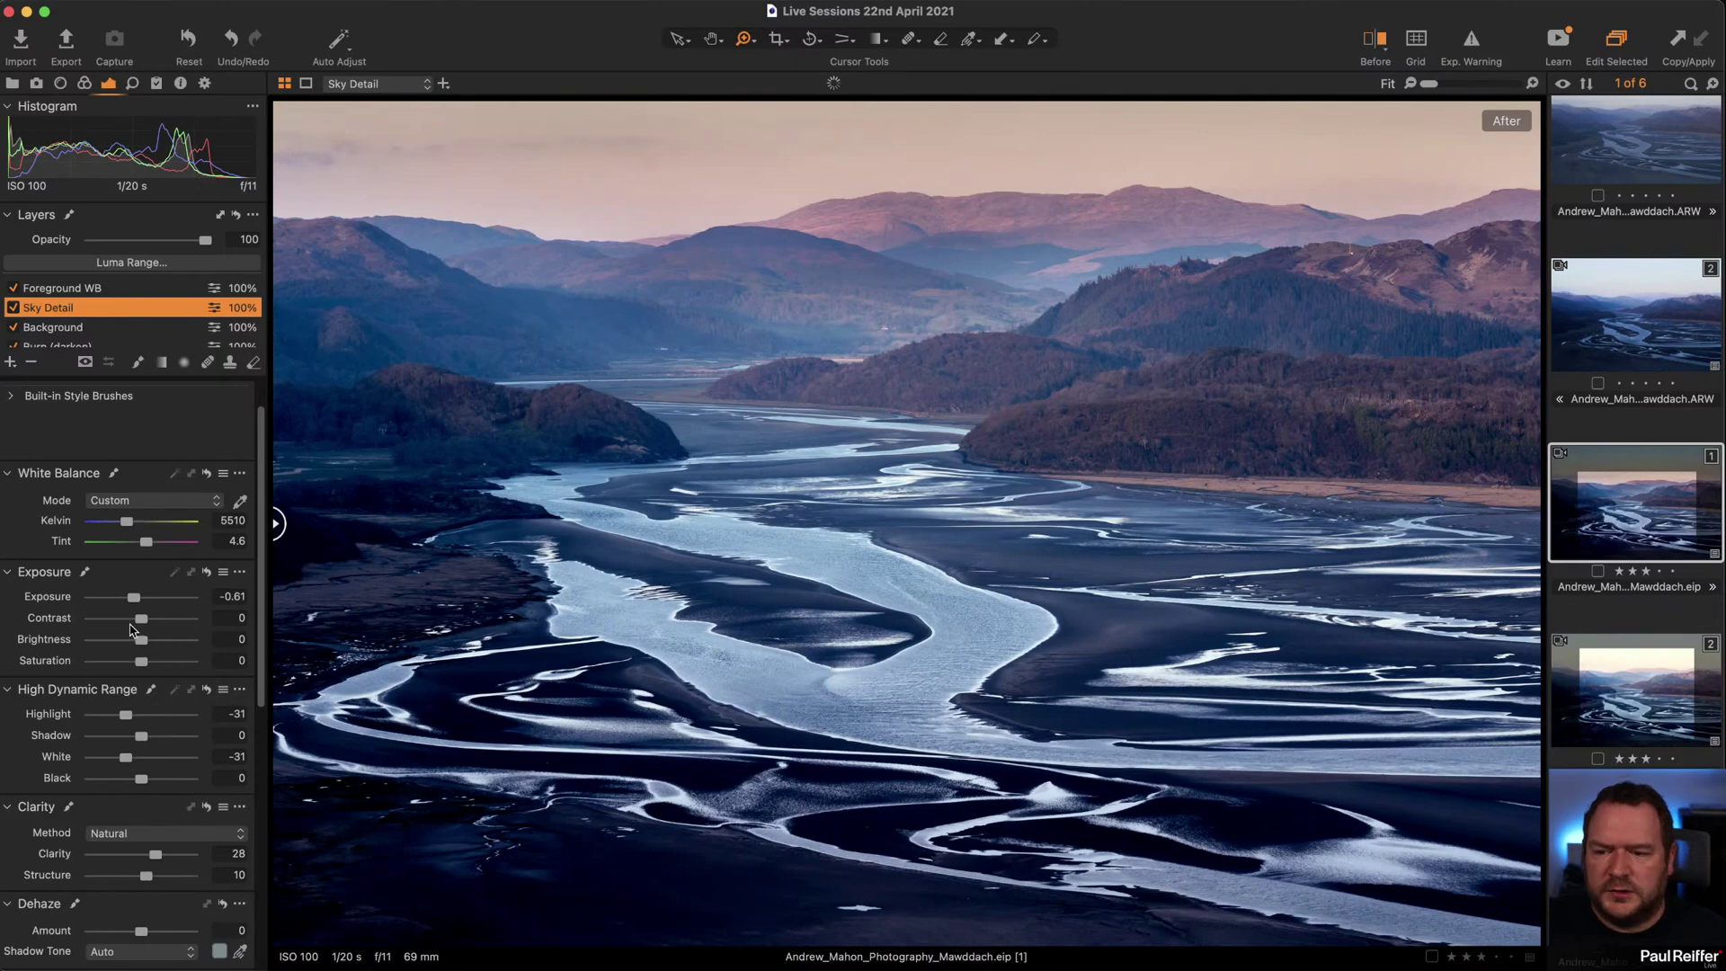
drag(141, 622, 146, 622)
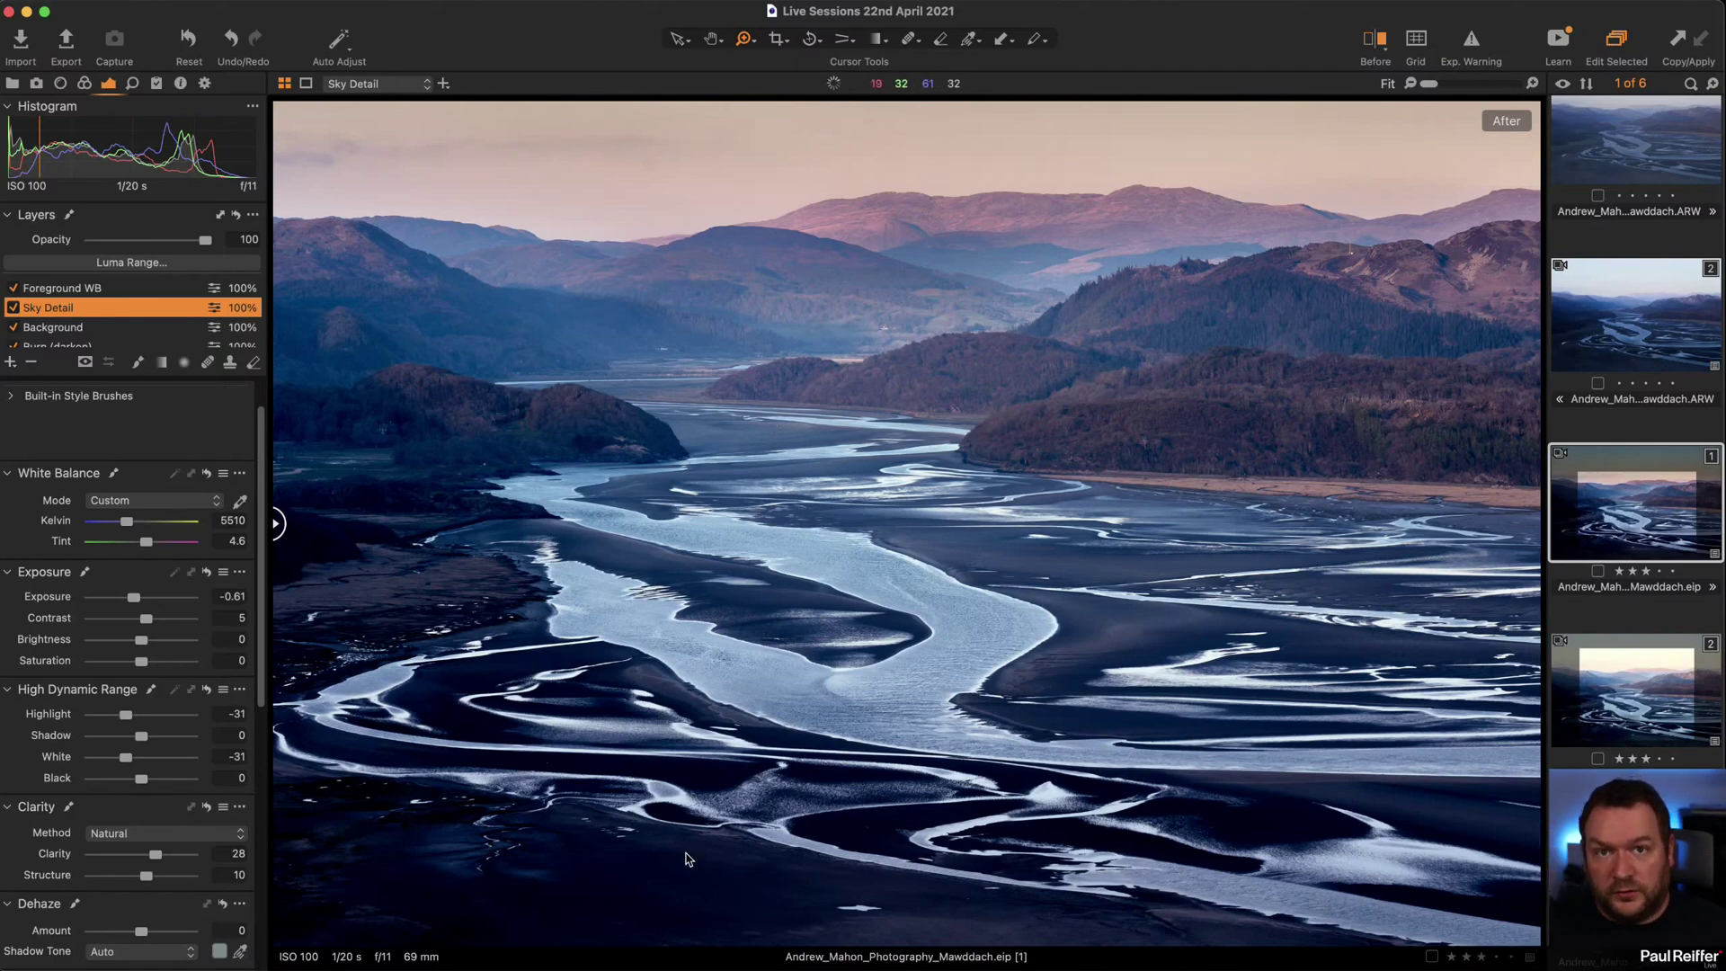
Inspect the photo at 100% from the dark foreground channels up through the wooded hills to the sky.
click(655, 789)
click(655, 789)
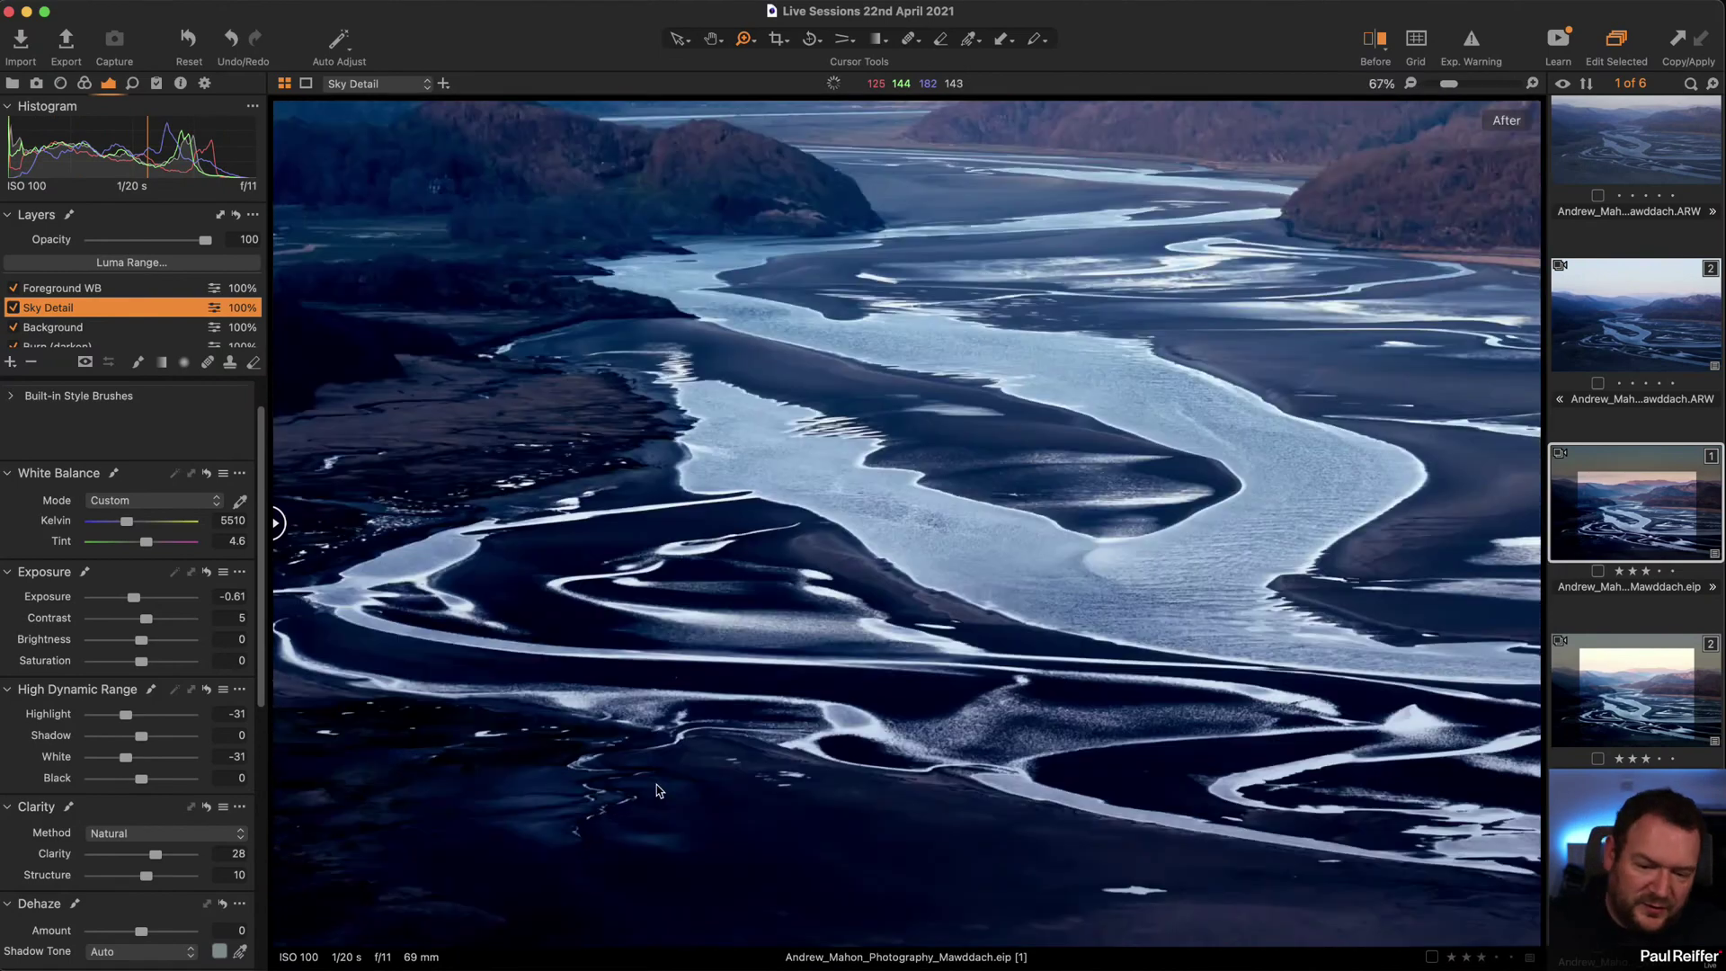
click(654, 789)
scroll(701, 494, up, 6)
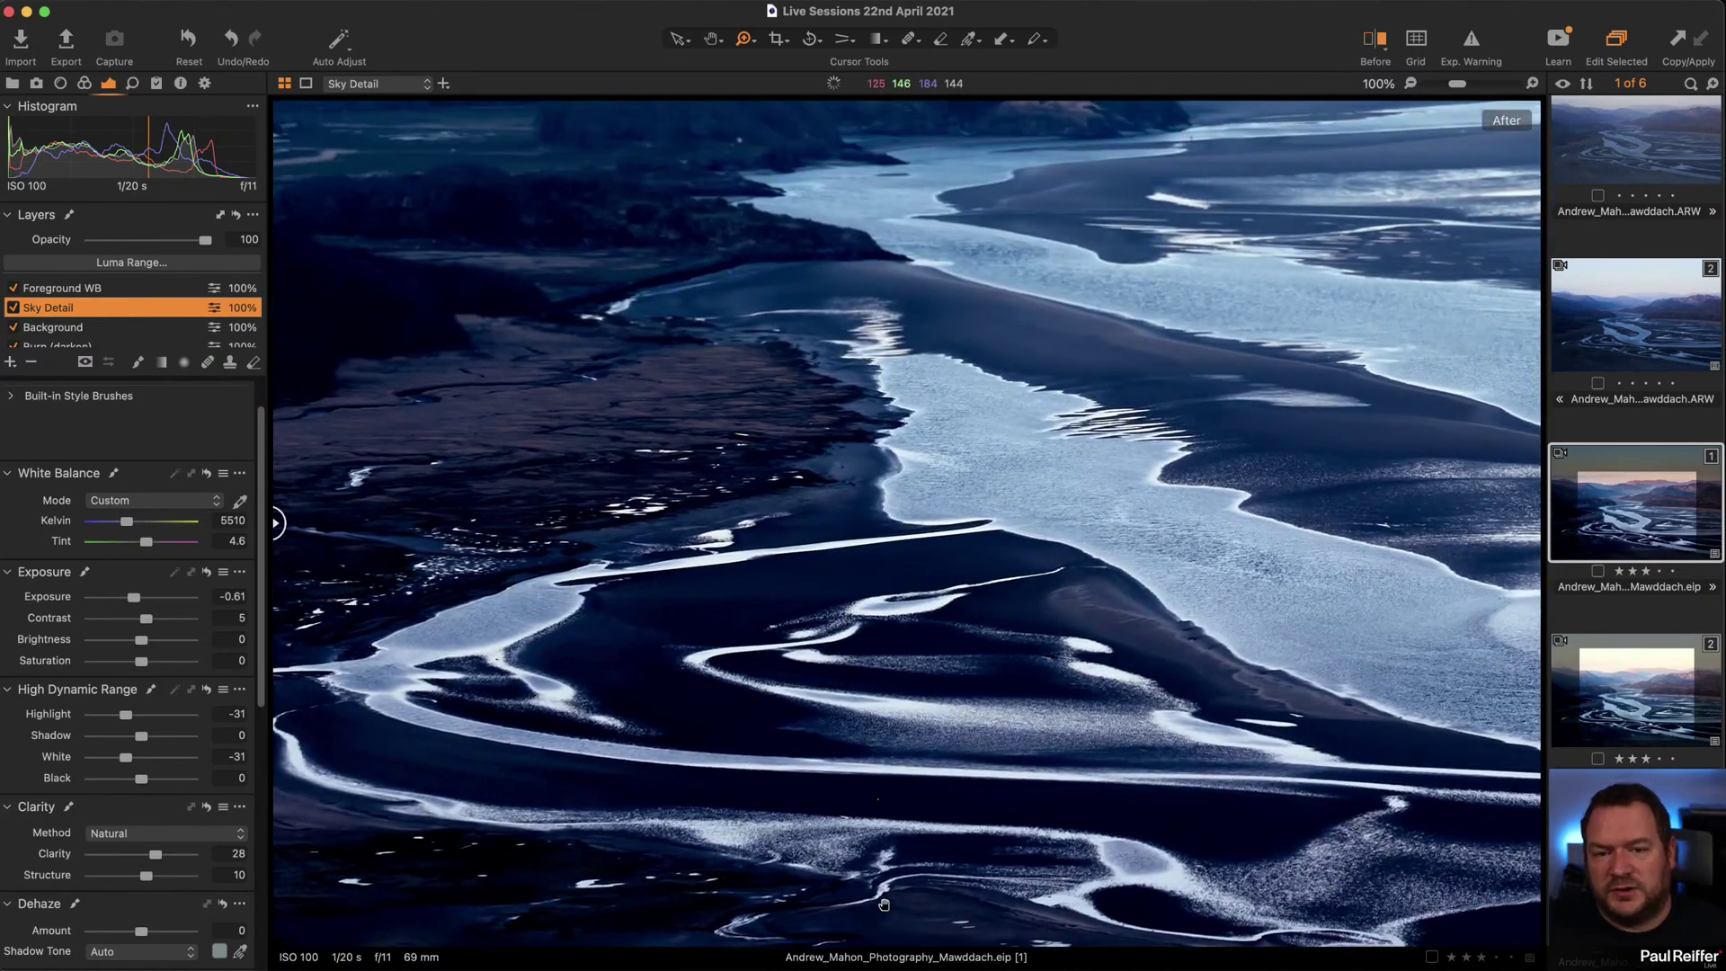
scroll(978, 410, up, 6)
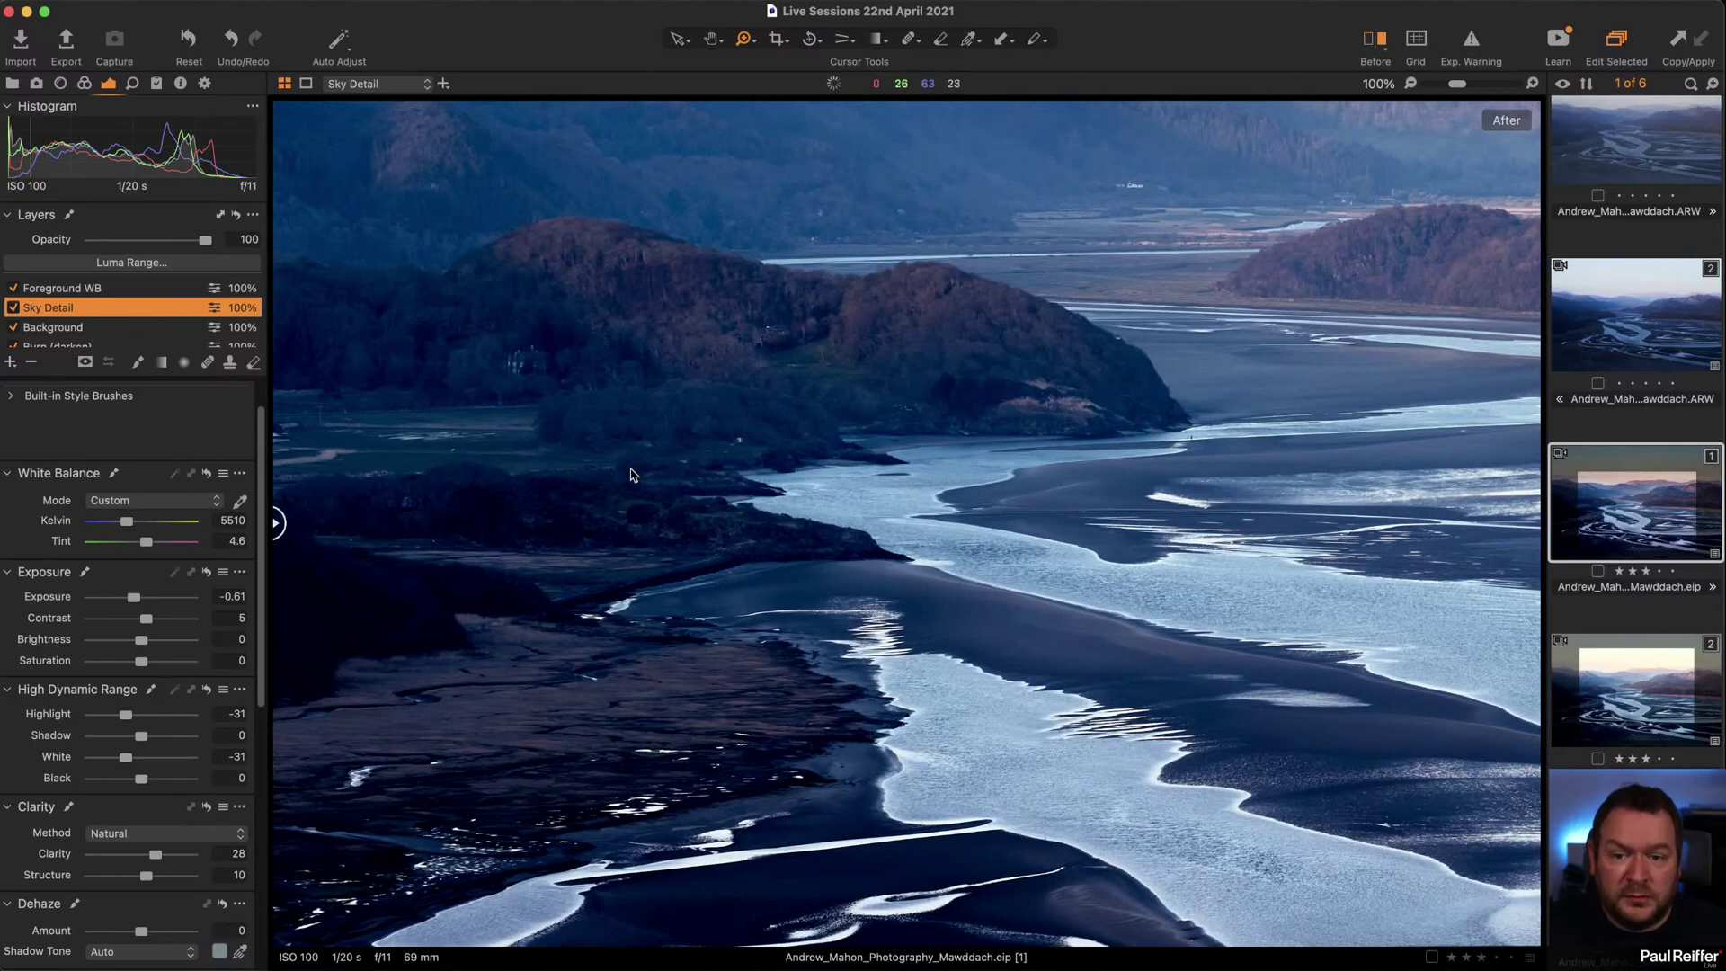
scroll(958, 449, up, 5)
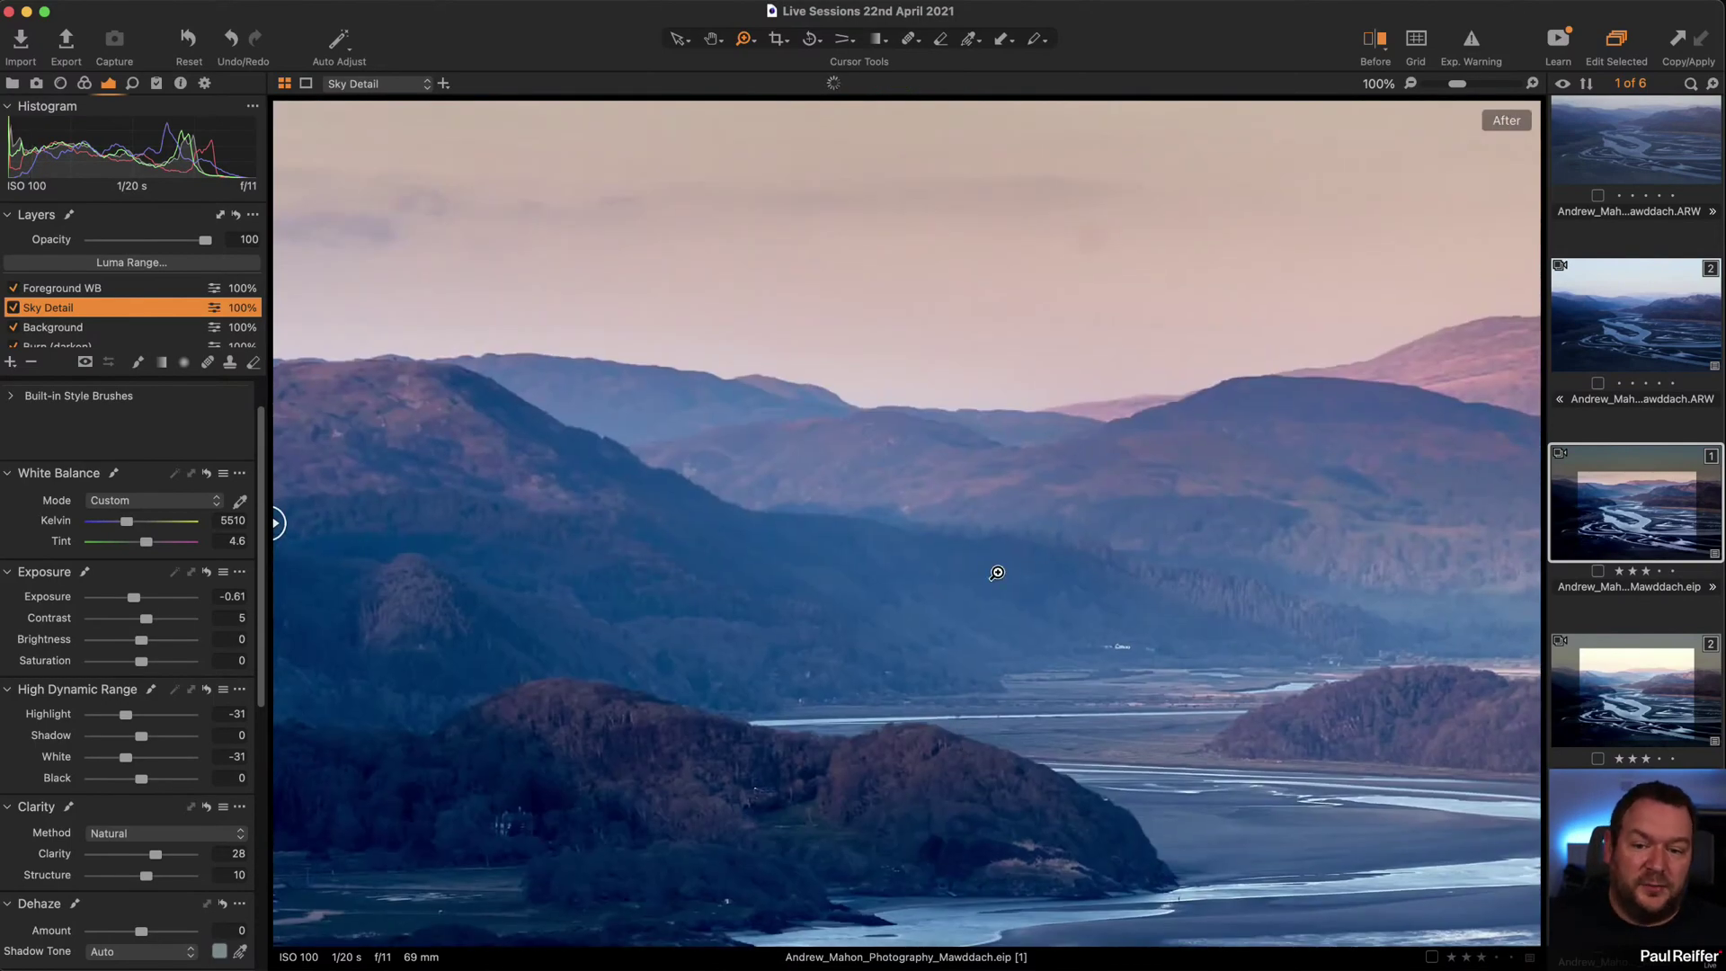
click(997, 572)
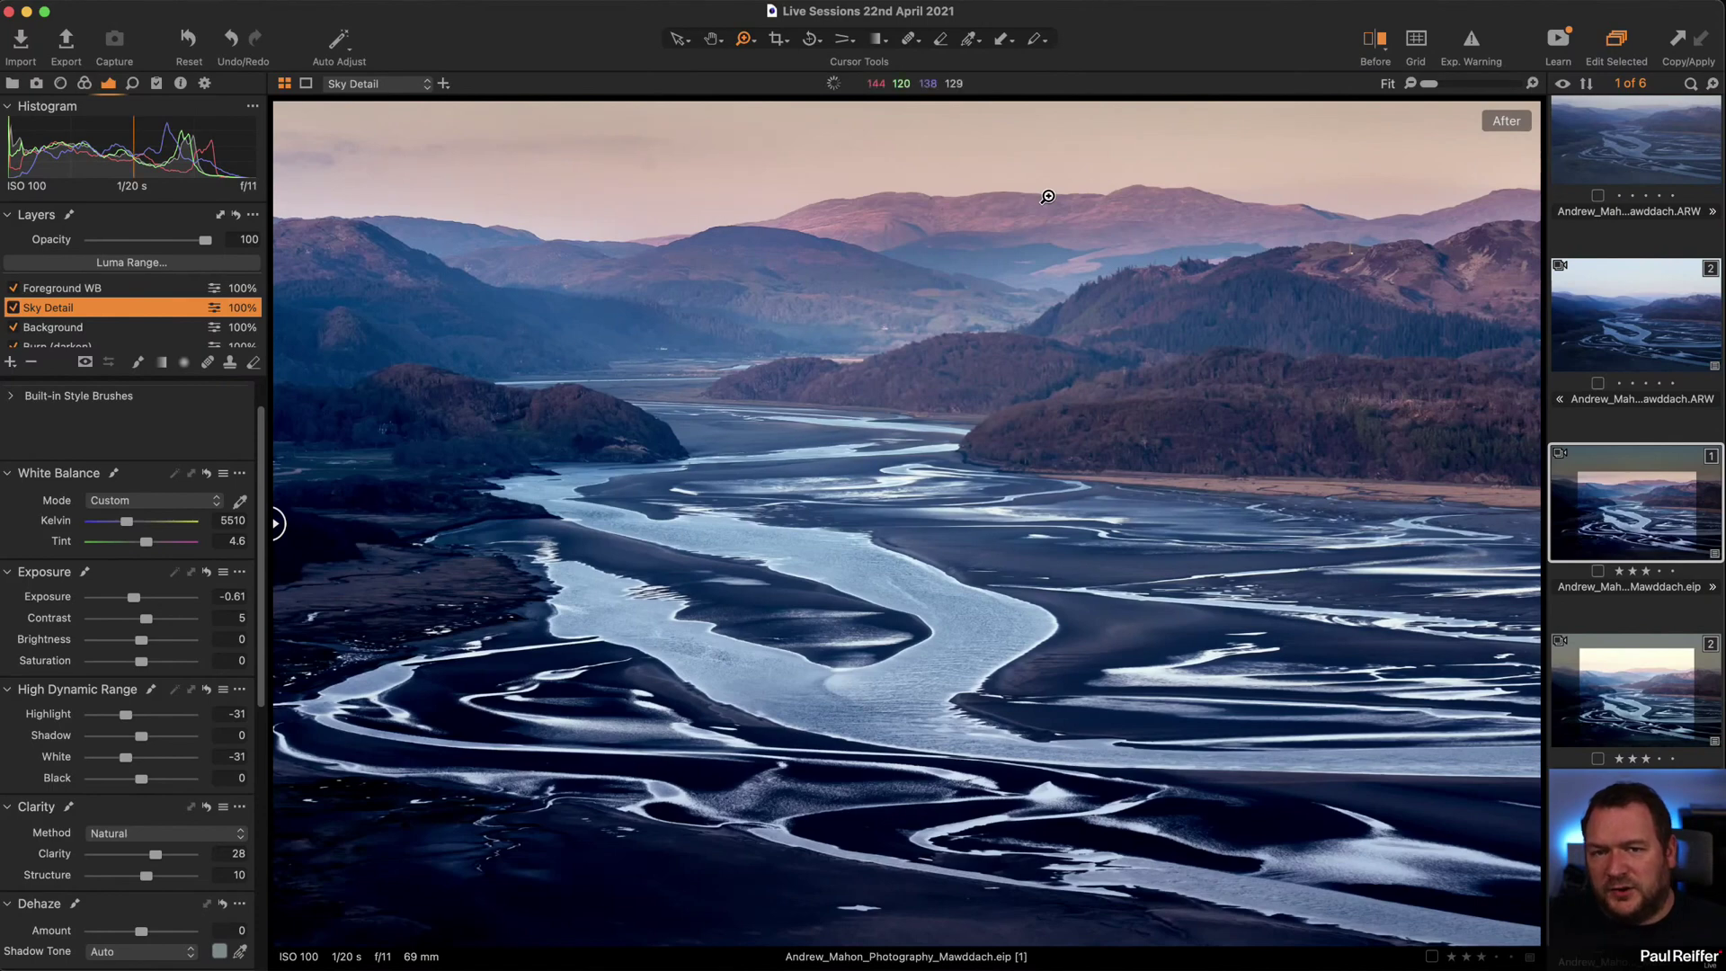
Review the Sky and base Background layer settings, and lift the Foreground WB layer's Shadow to 15.
scroll(75, 321, down, 3)
click(75, 320)
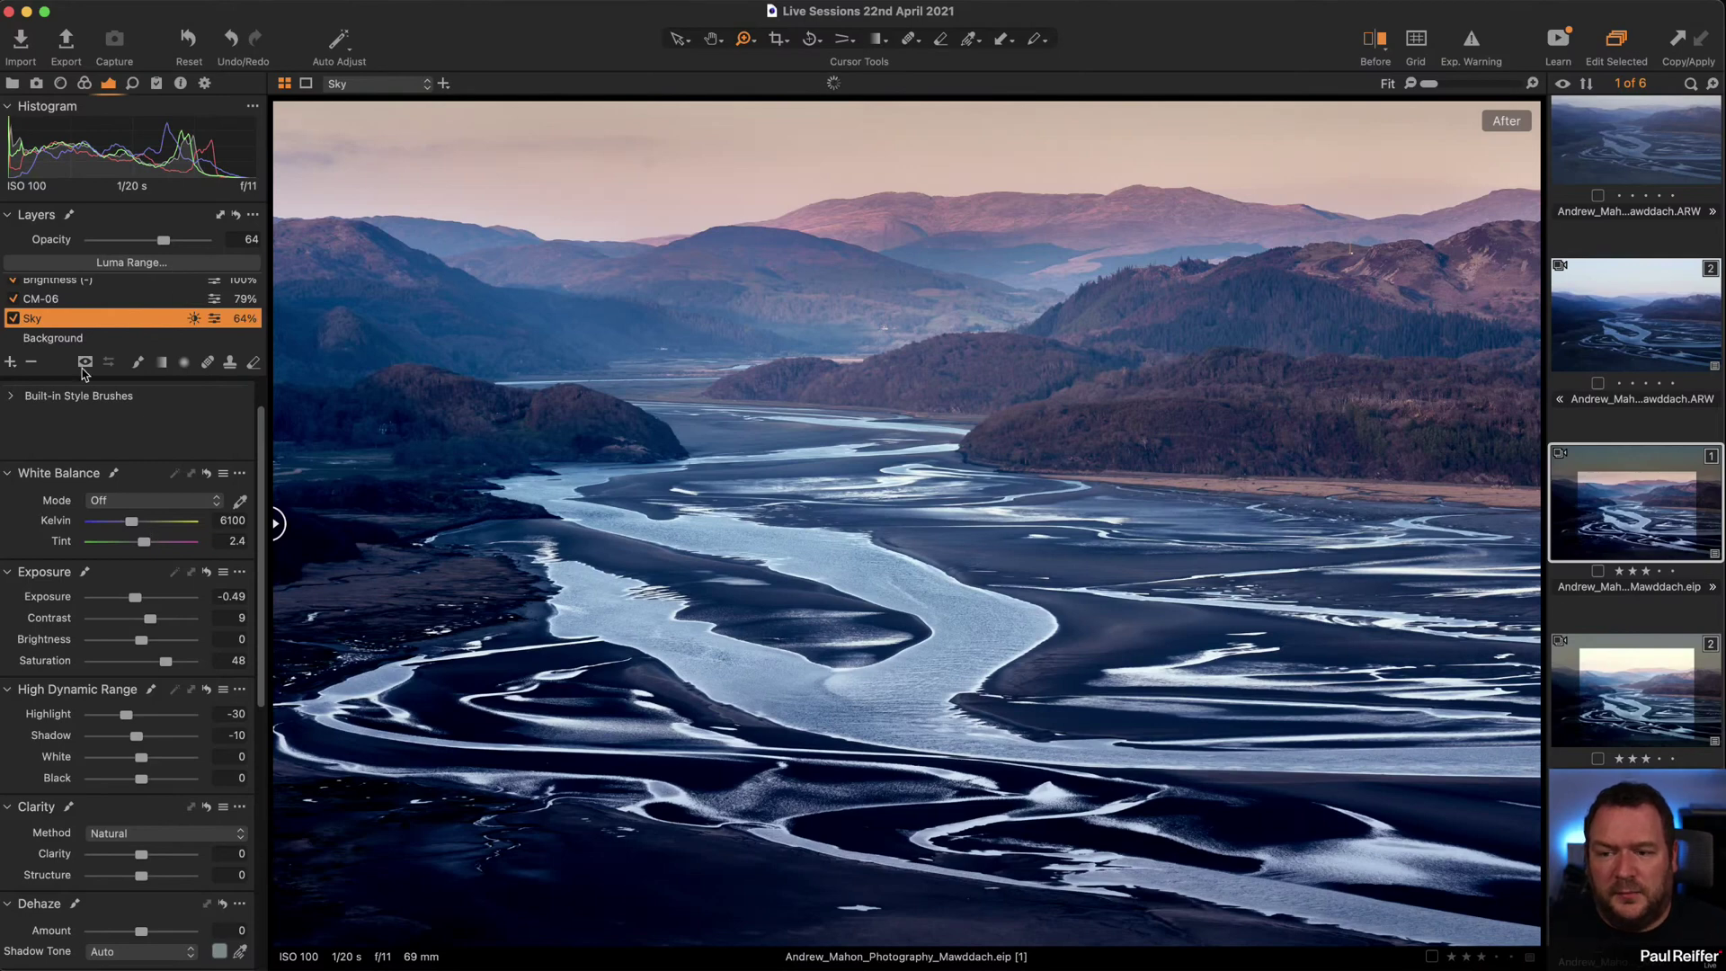
click(68, 340)
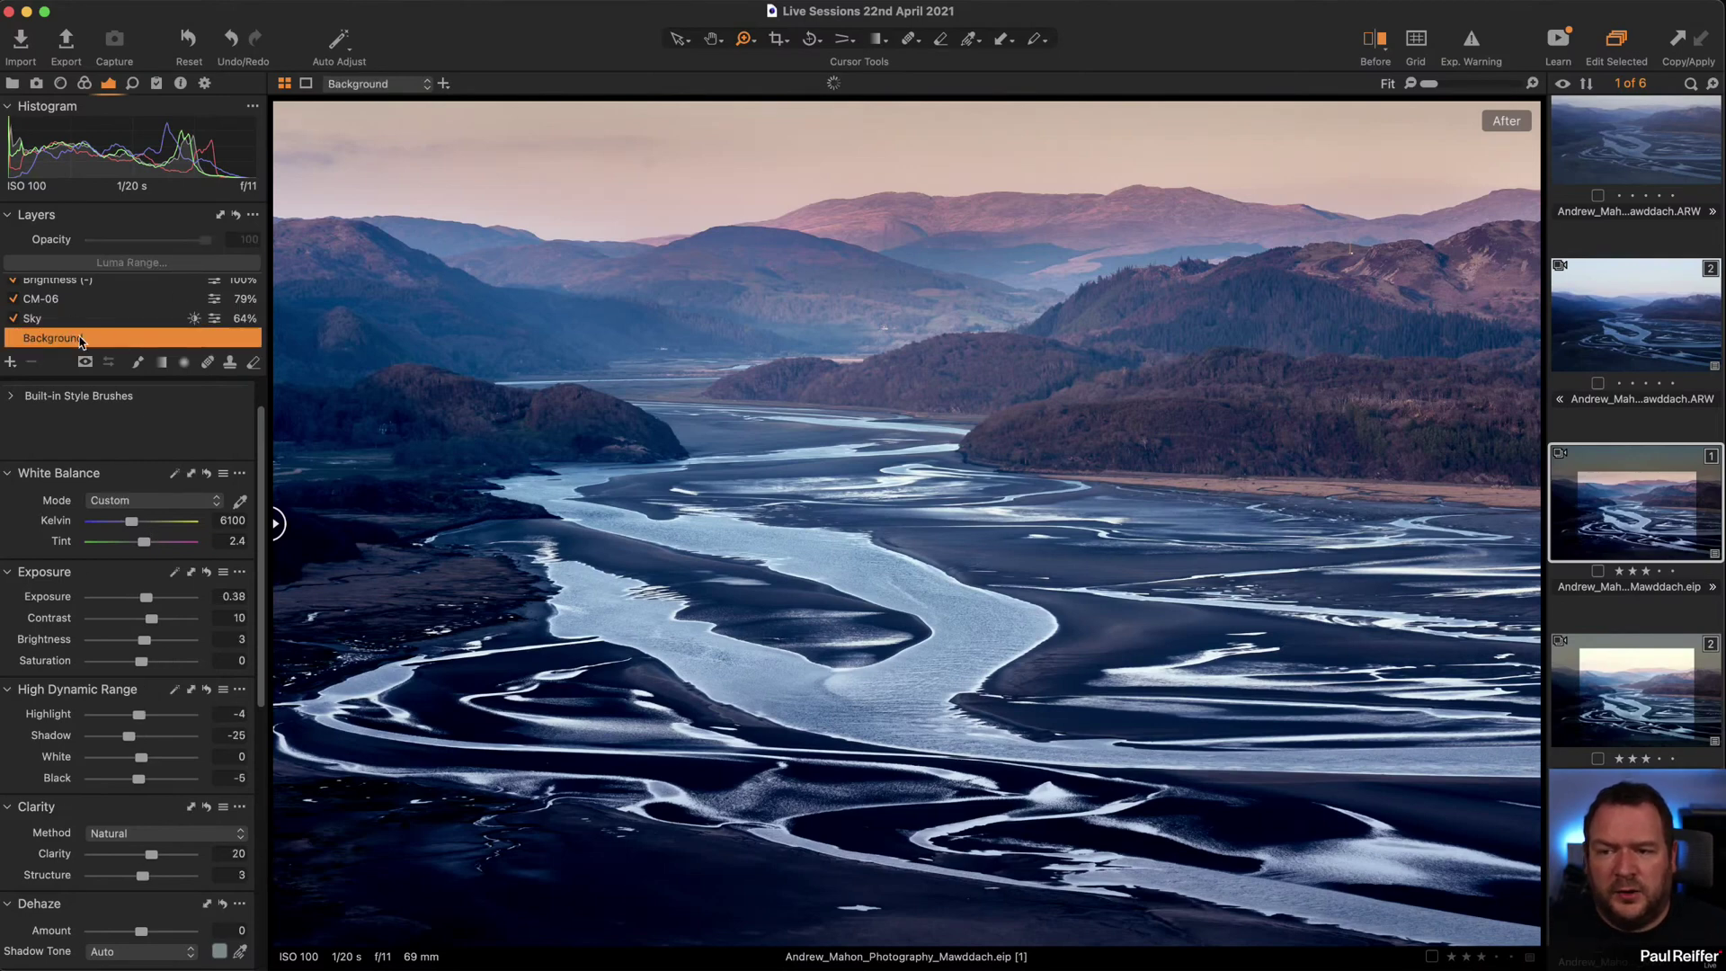
scroll(81, 316, up, 3)
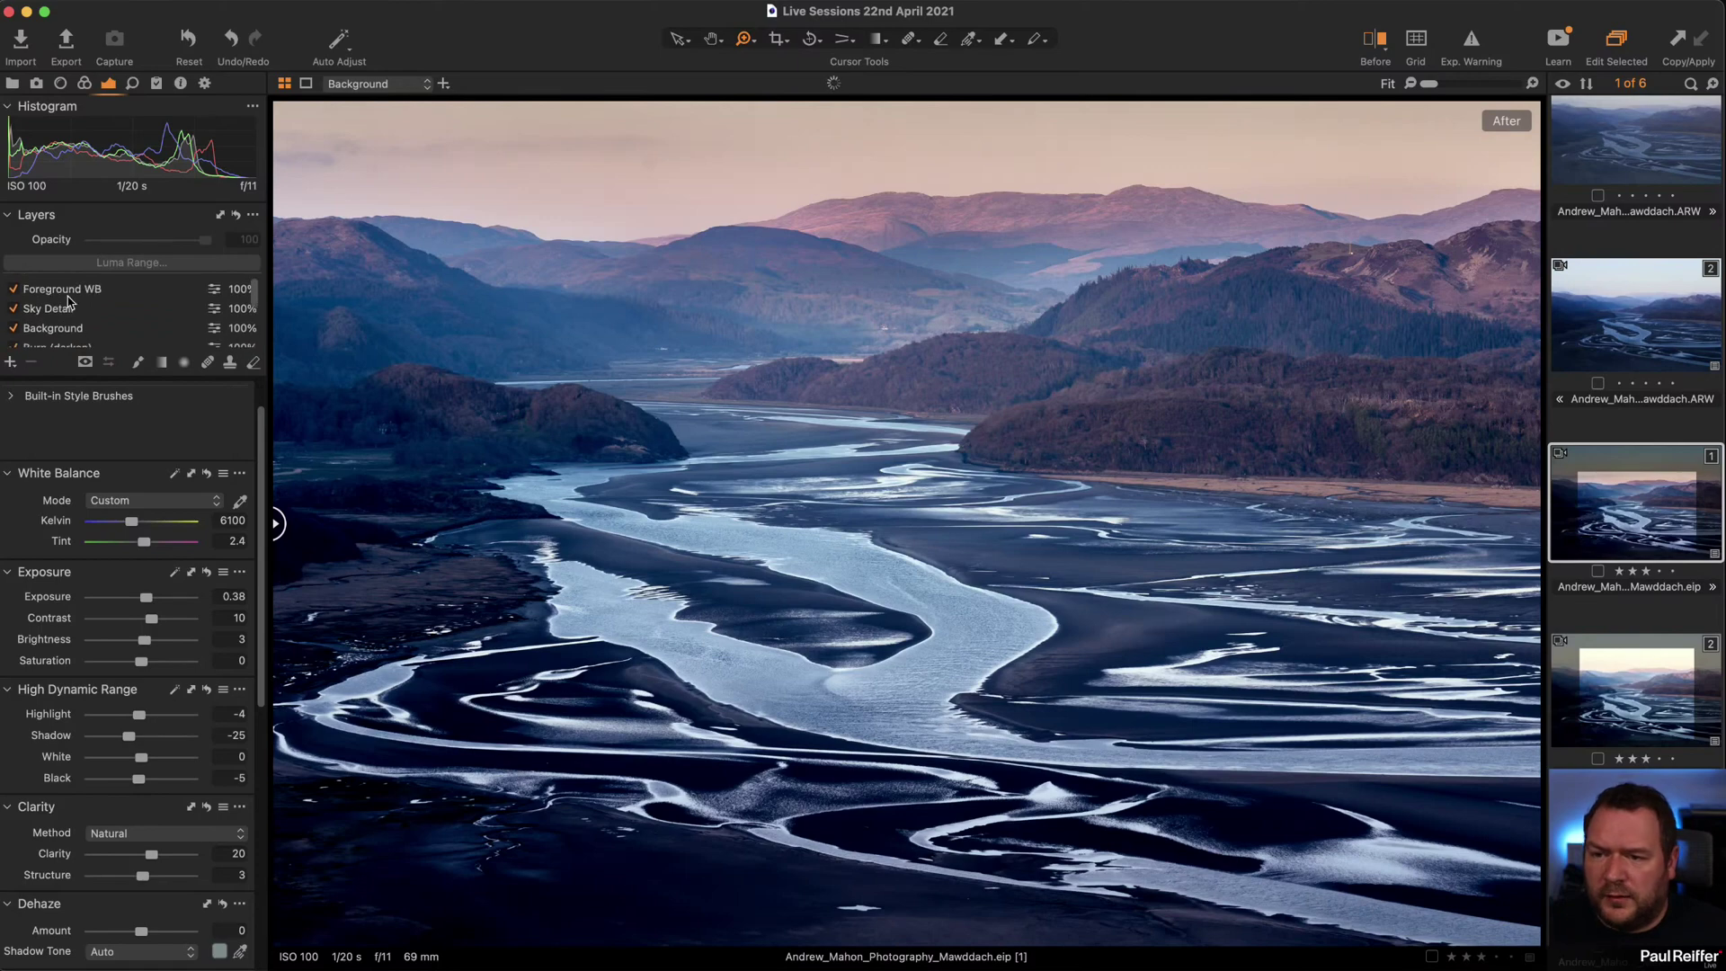
click(63, 287)
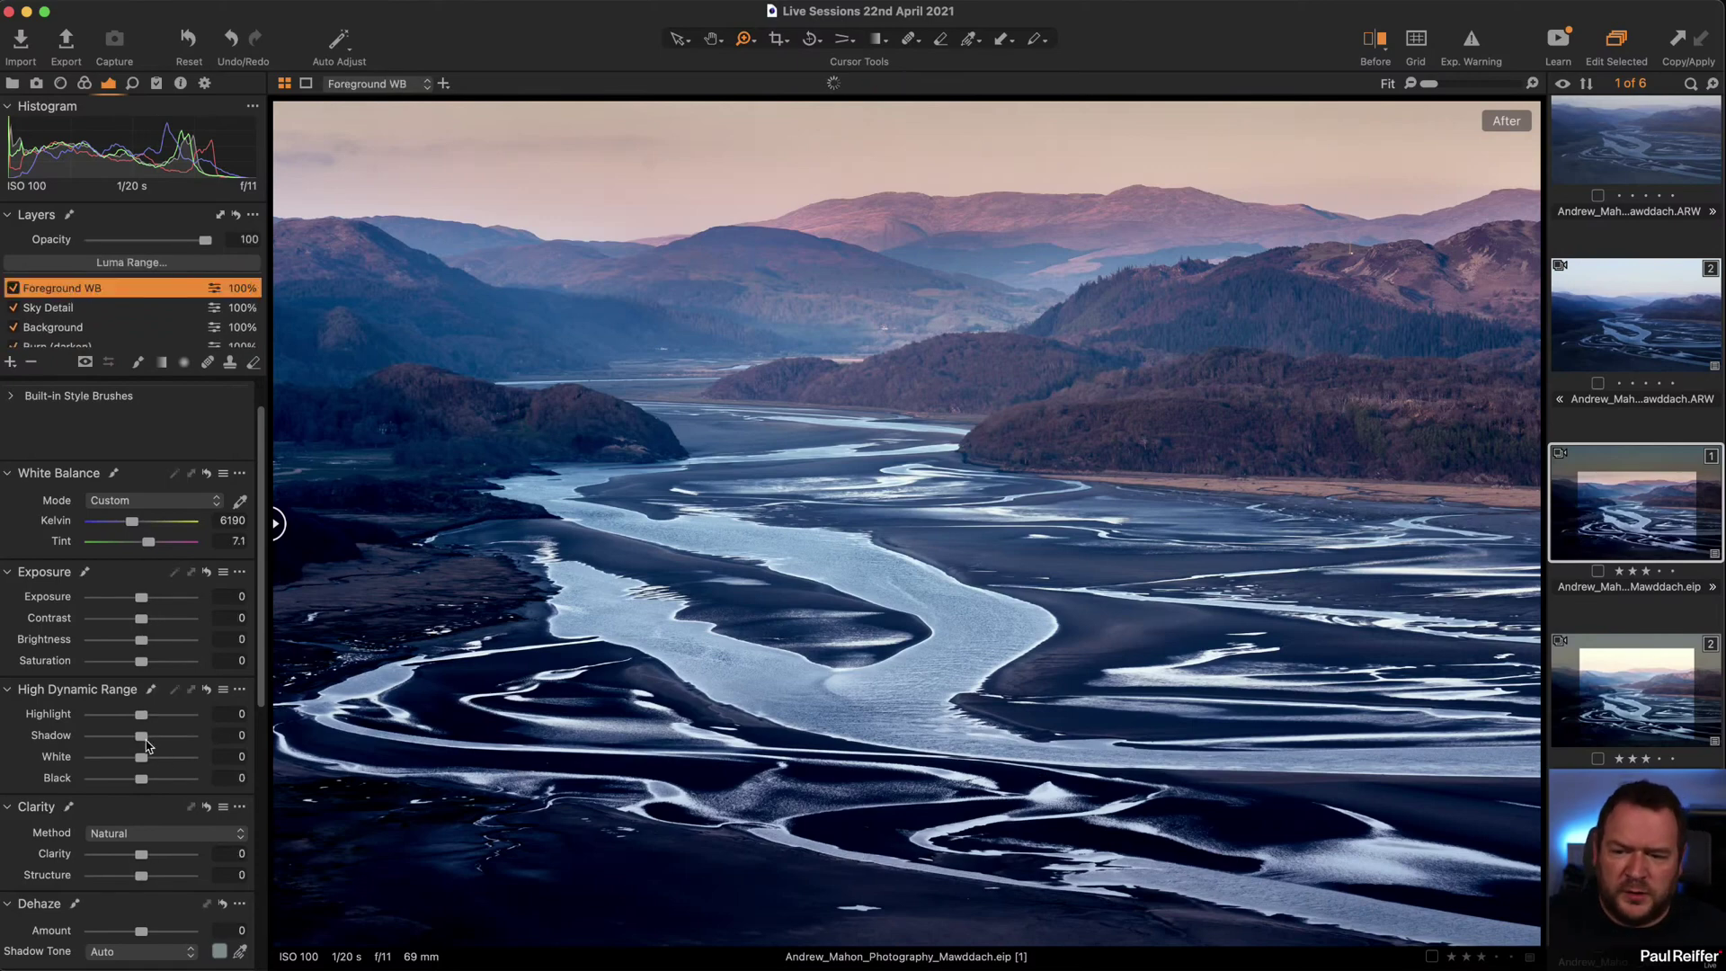
drag(145, 739, 151, 738)
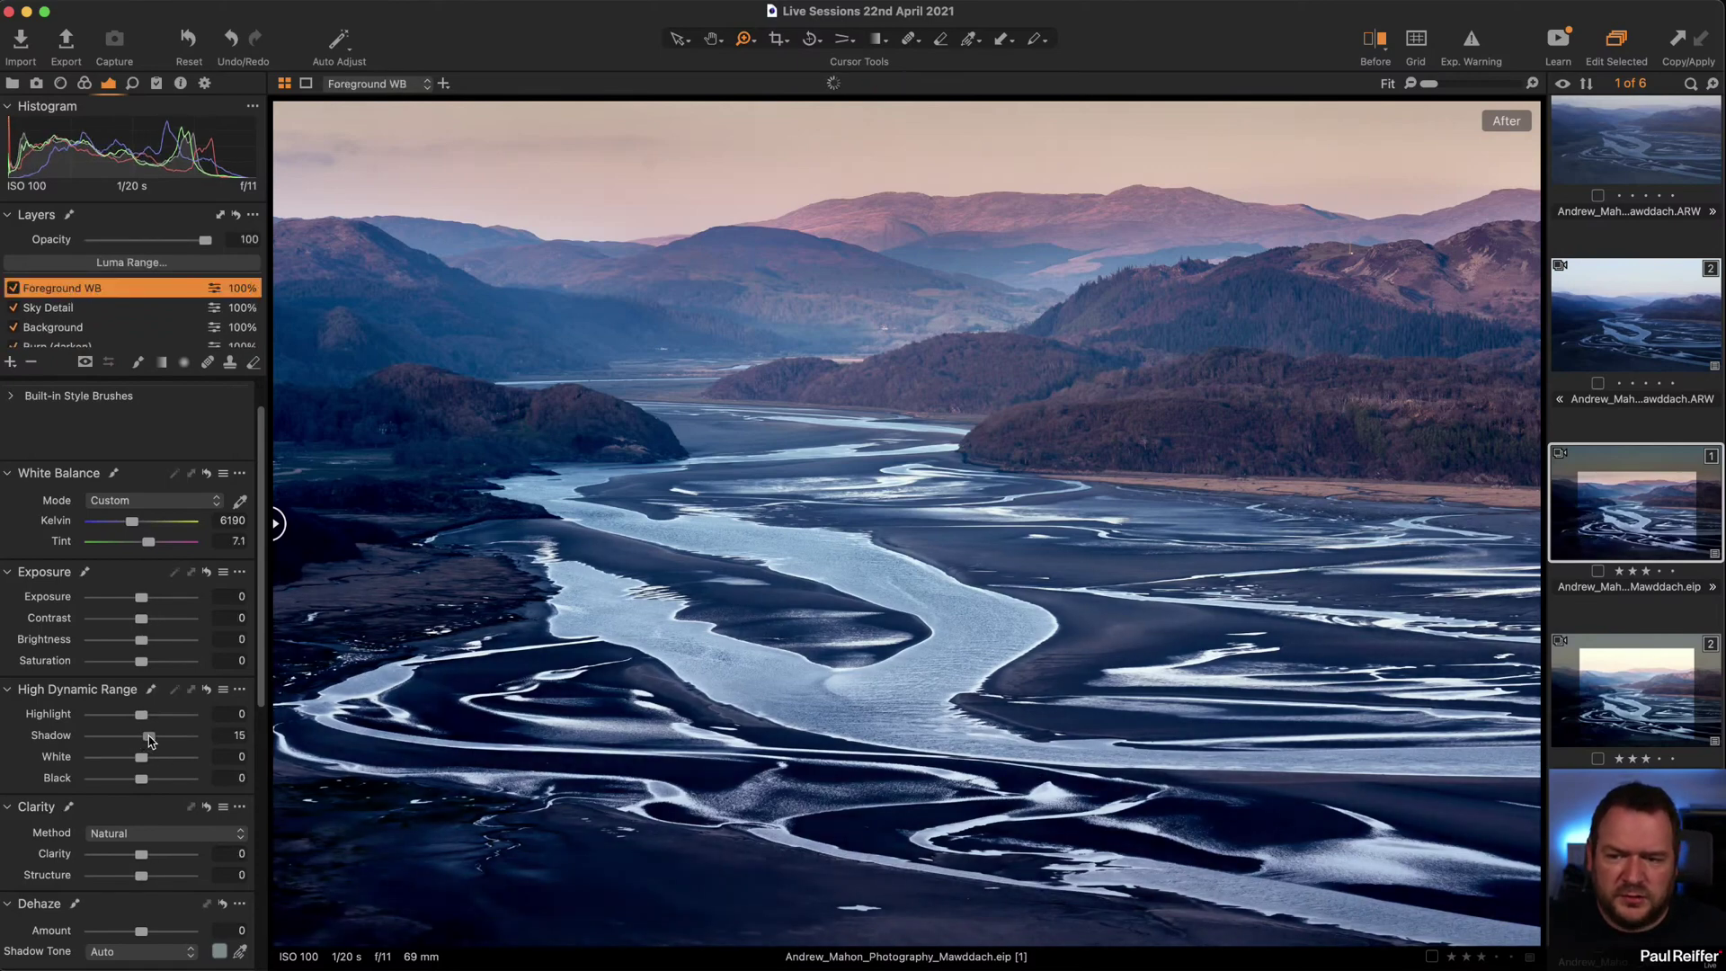
Redraw the Foreground WB gradient mask so it fades from the lower channels up to the distant hills, checking its coverage with the mask overlay.
key(m)
key(m)
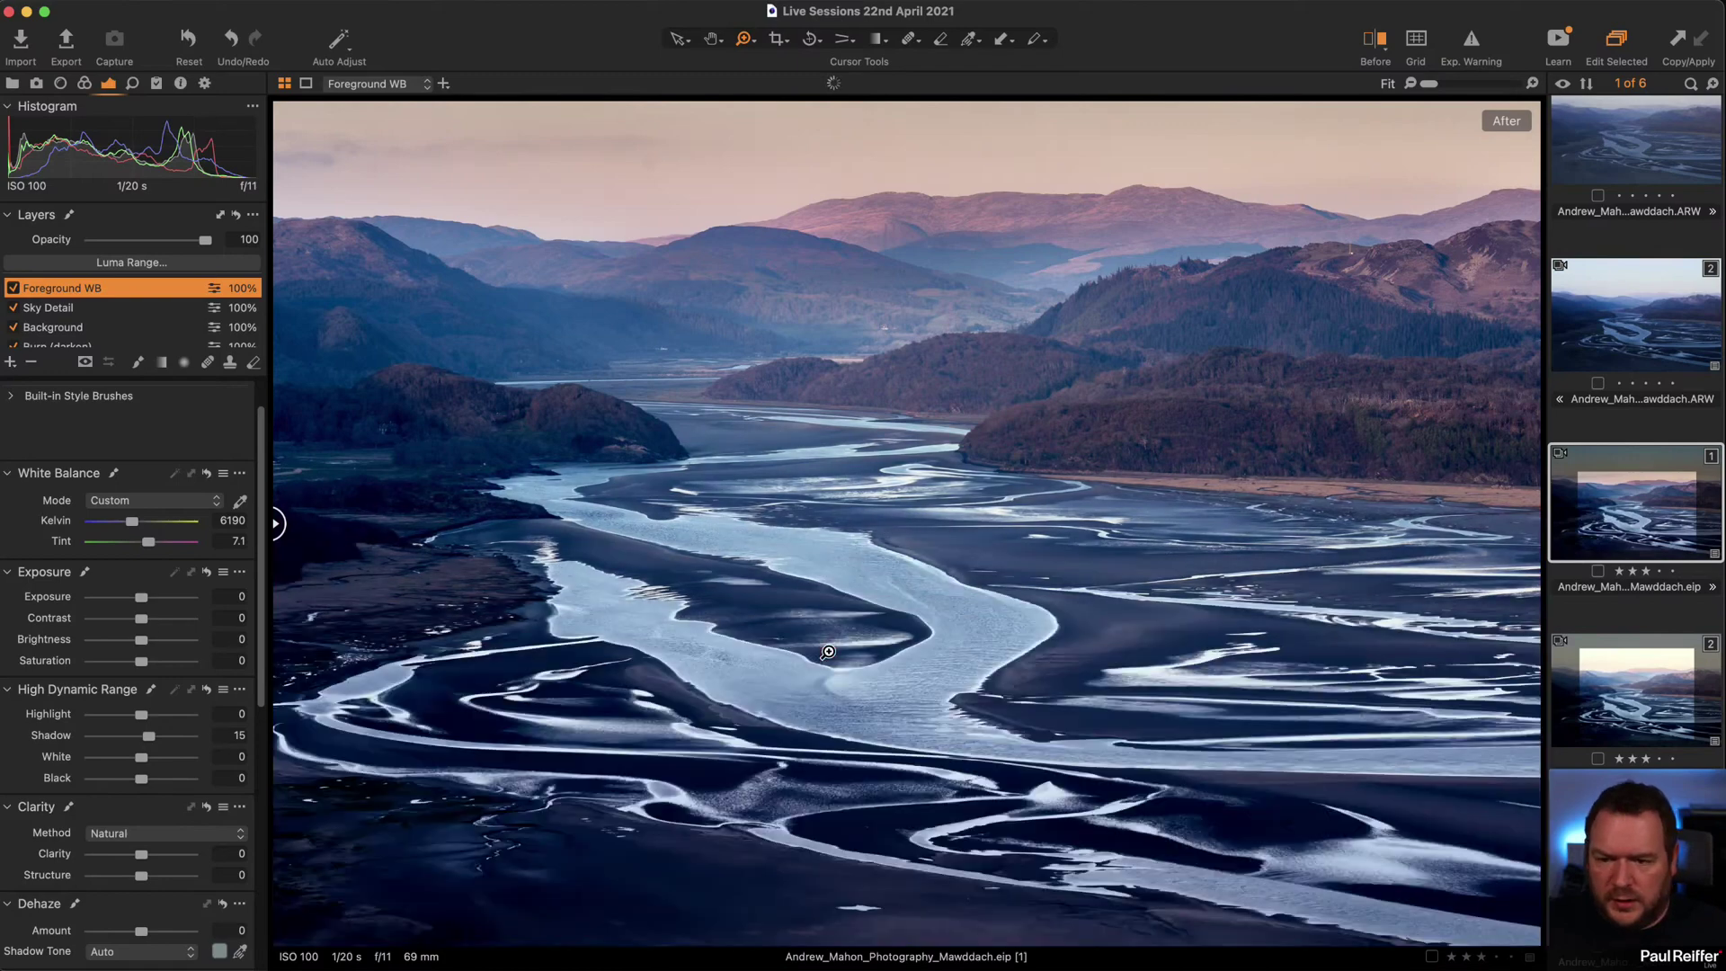
key(m)
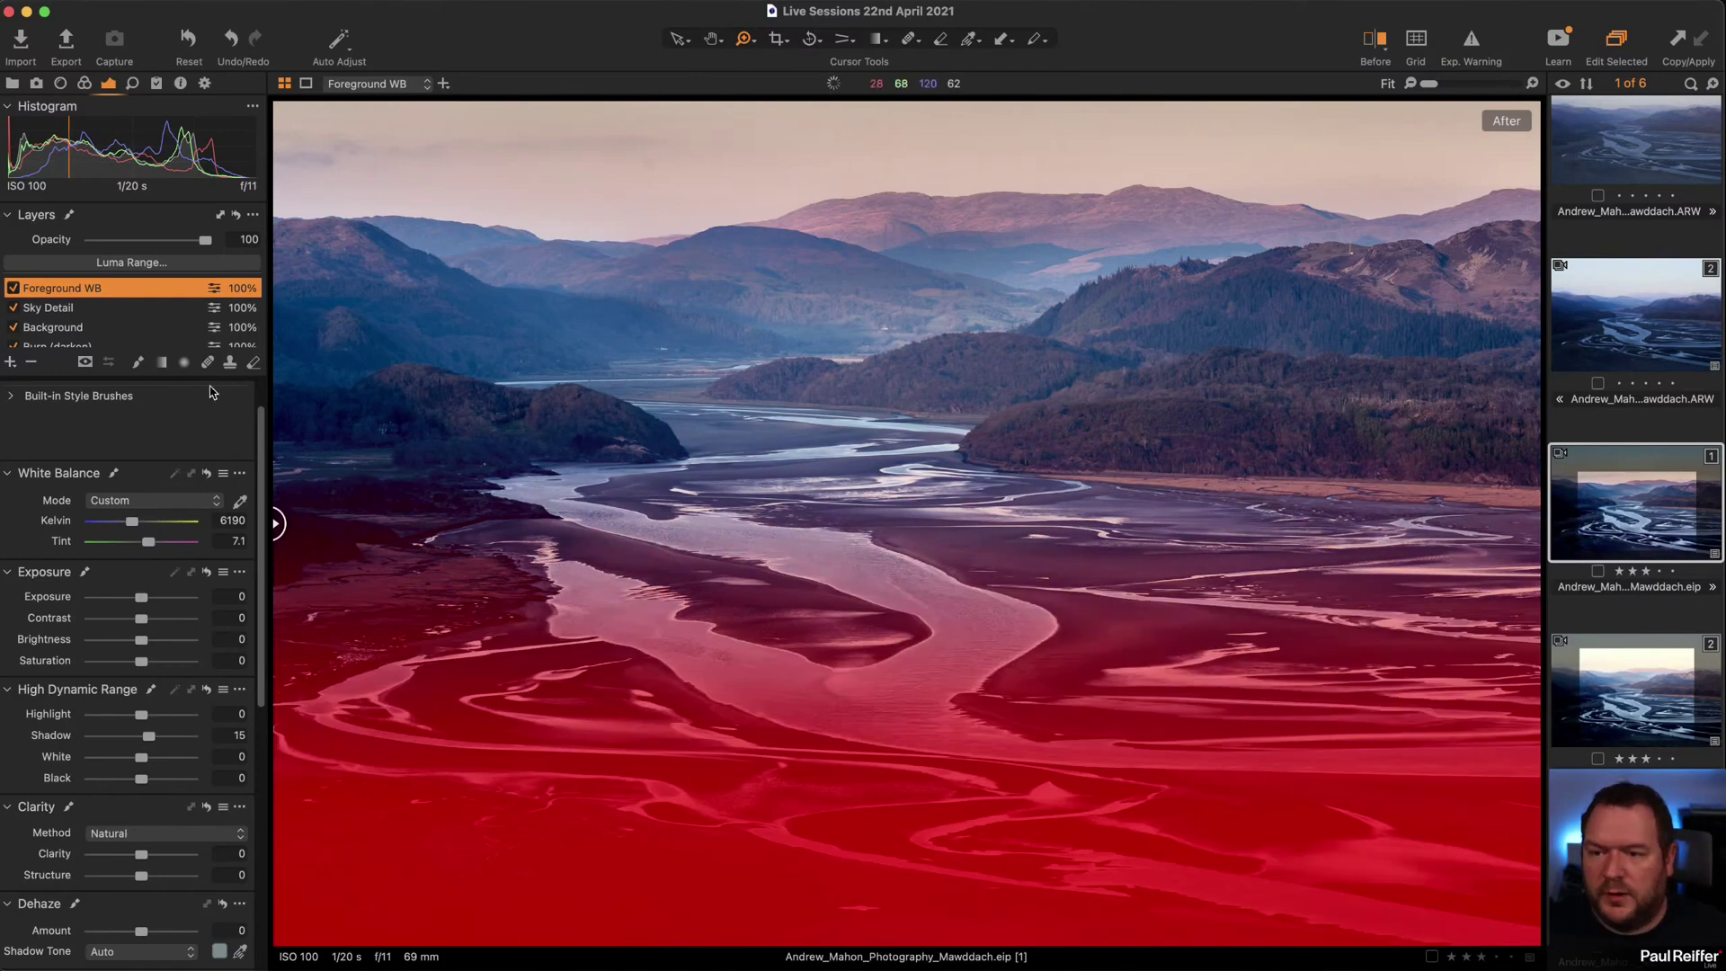
click(162, 362)
mouse_move(791, 849)
mouse_down()
mouse_move(791, 359)
mouse_move(825, 249)
mouse_up()
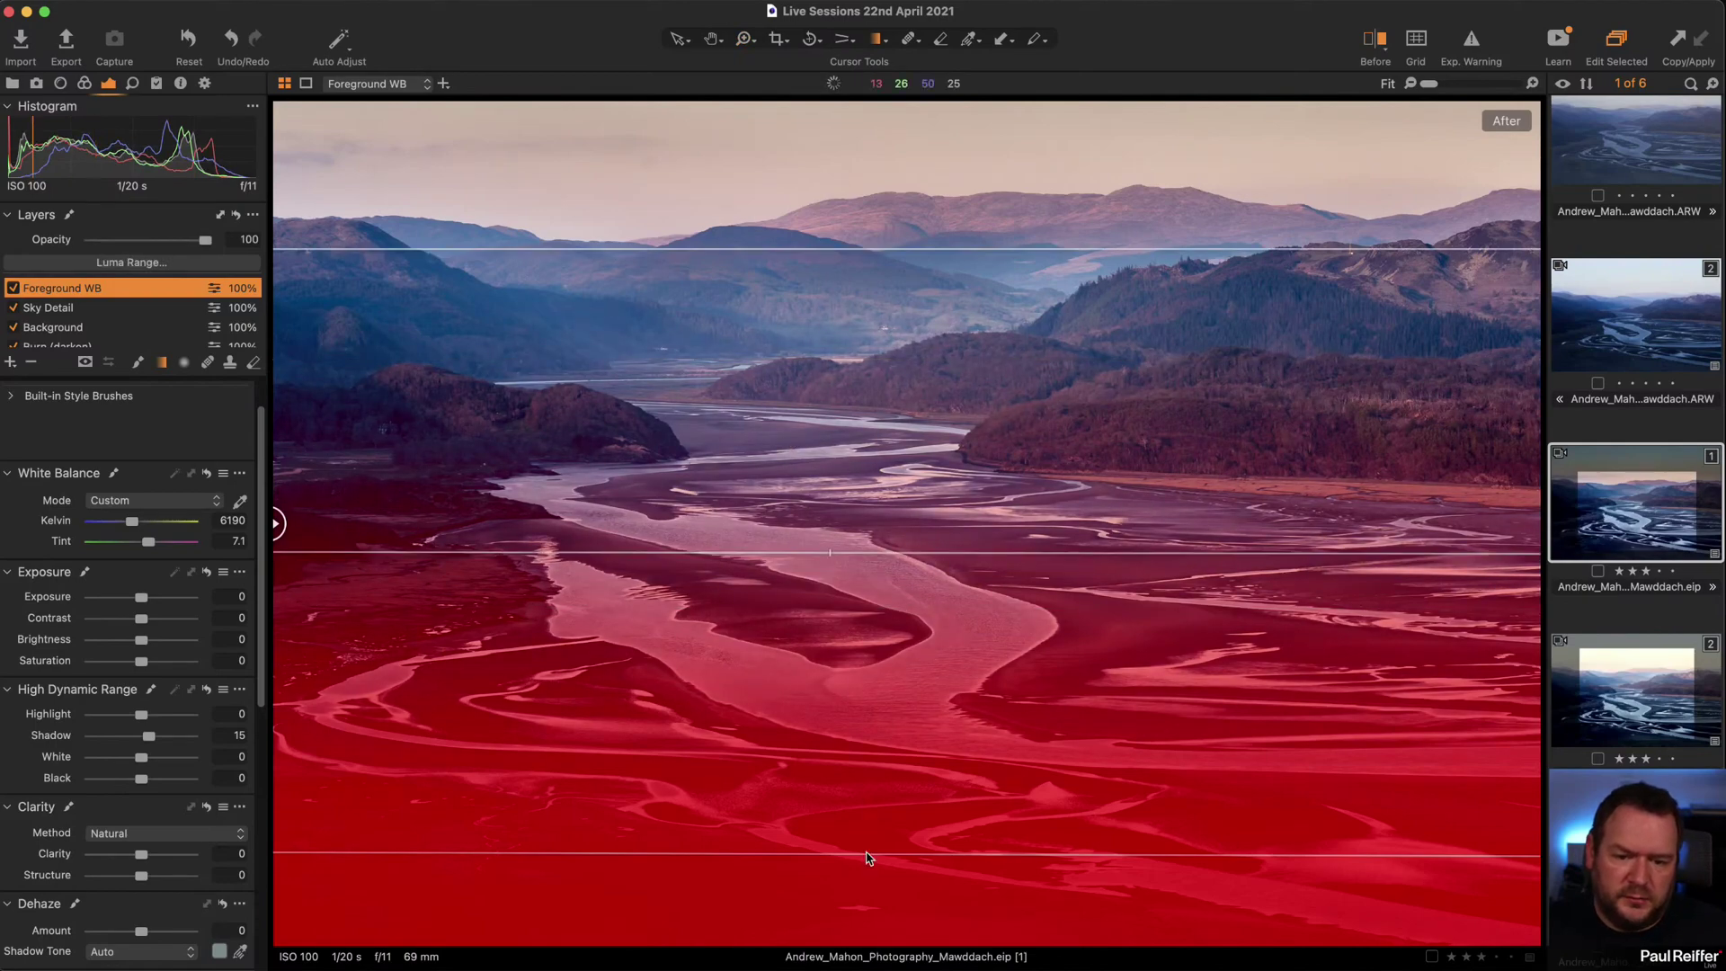
drag(869, 843, 870, 717)
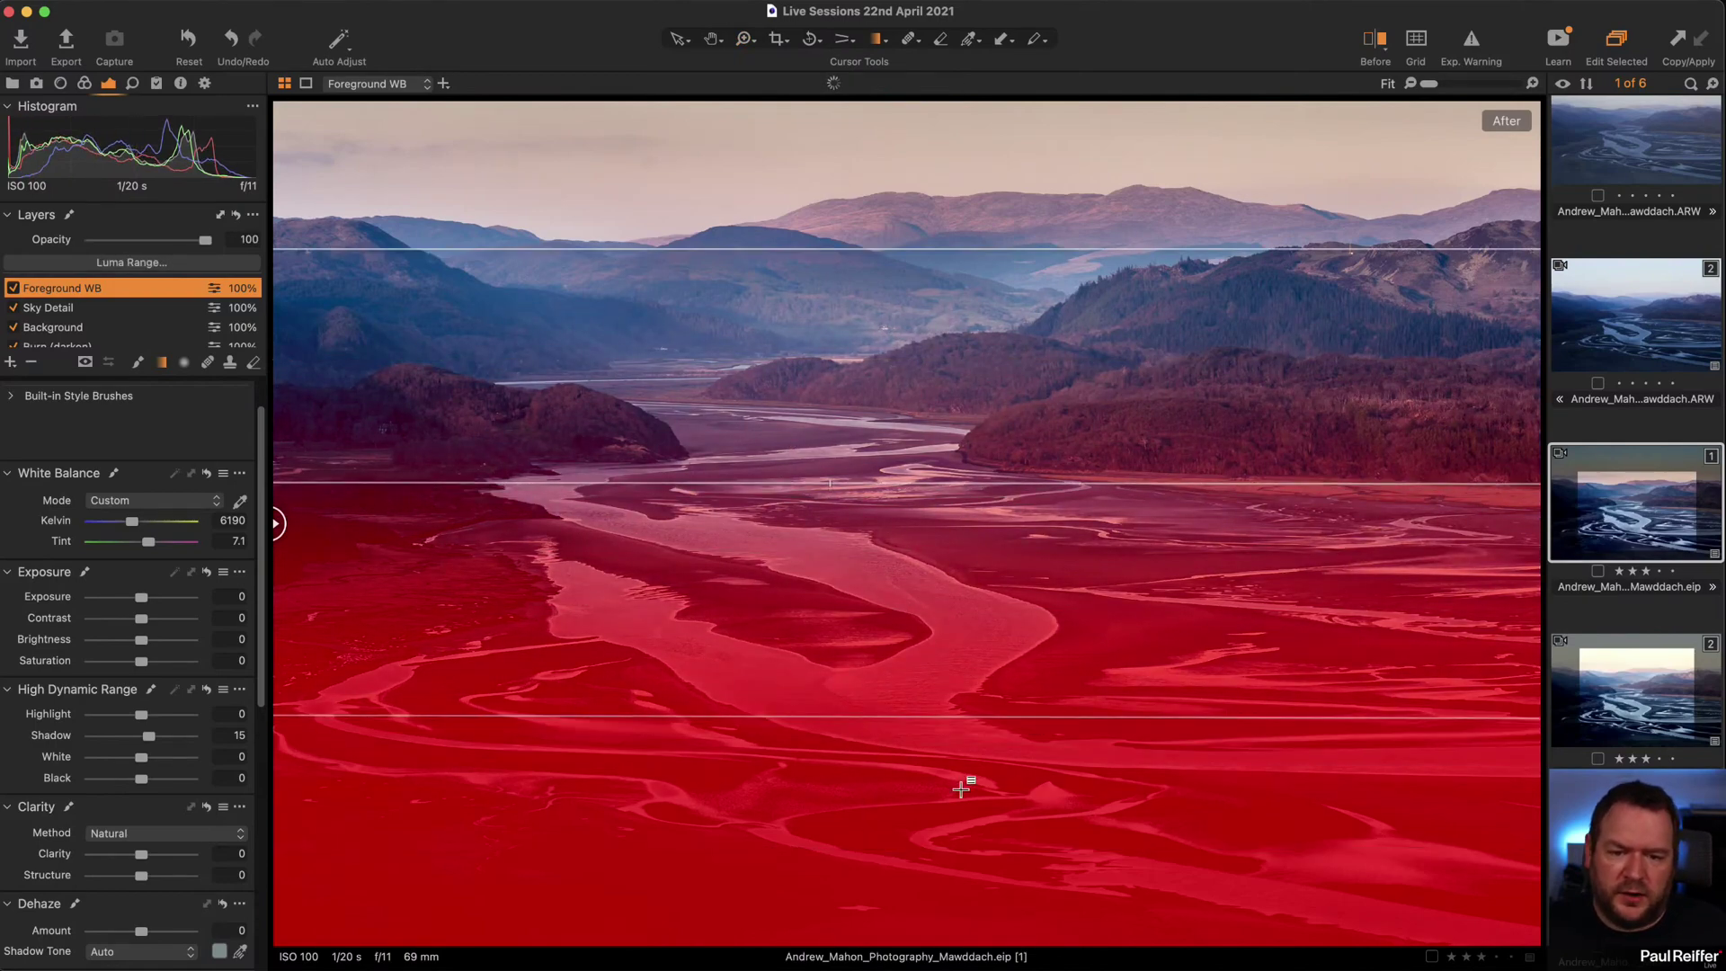
key(m)
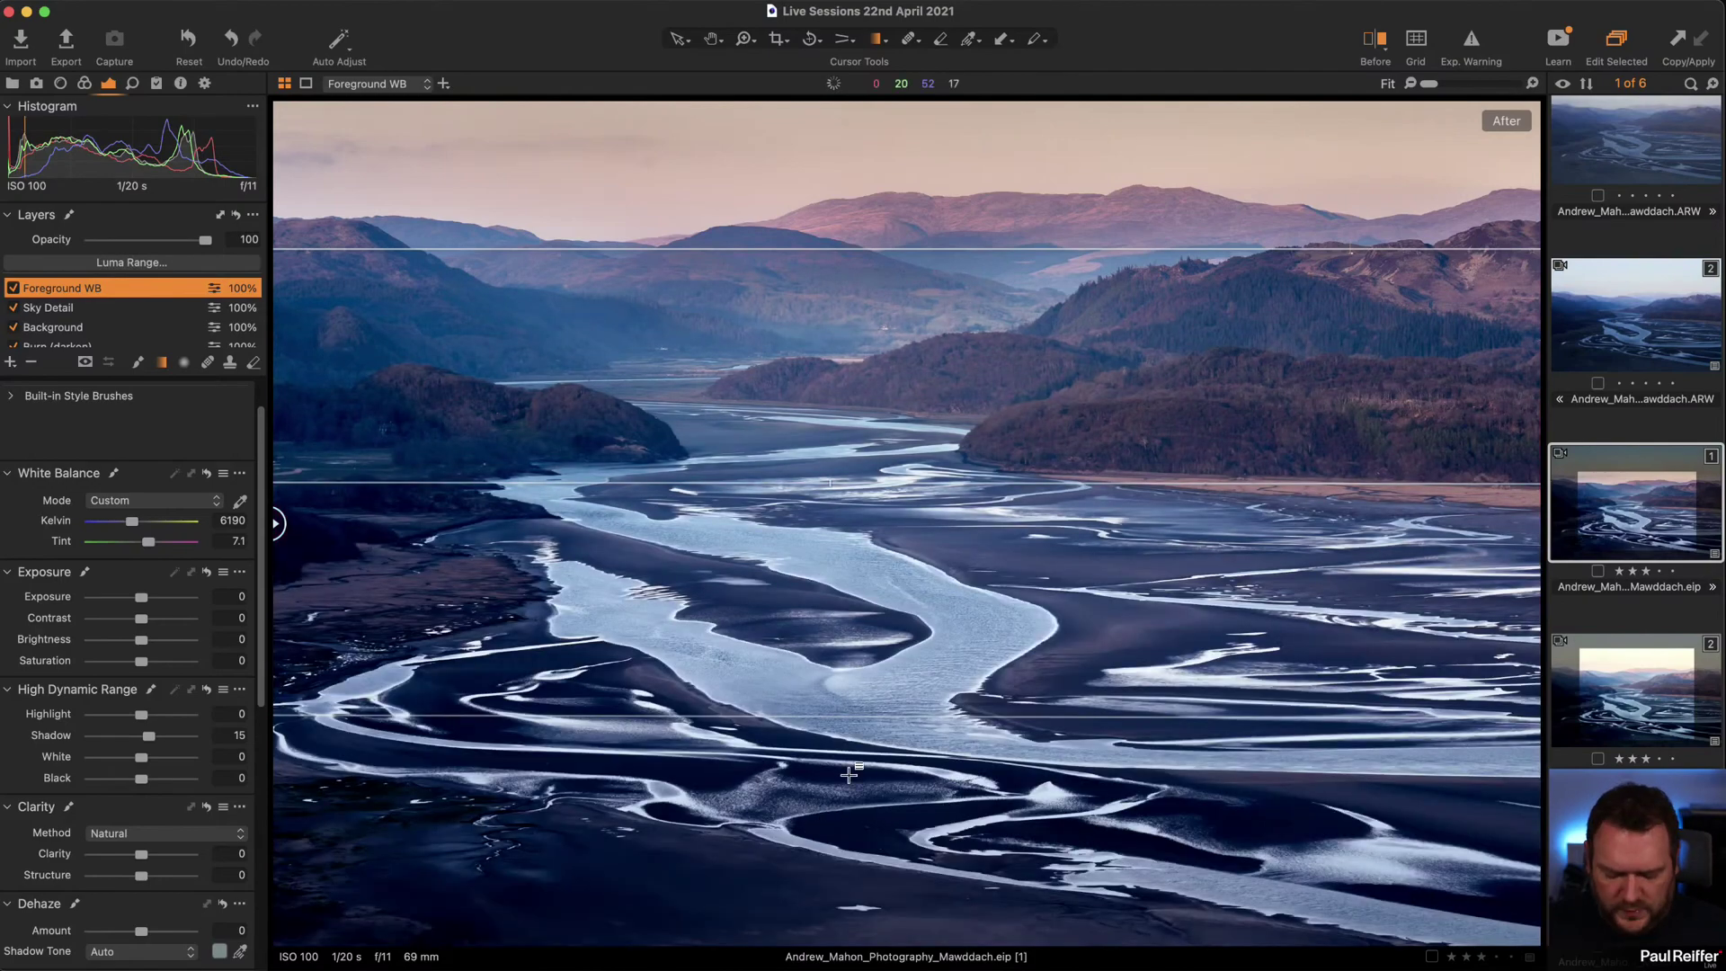
key(m)
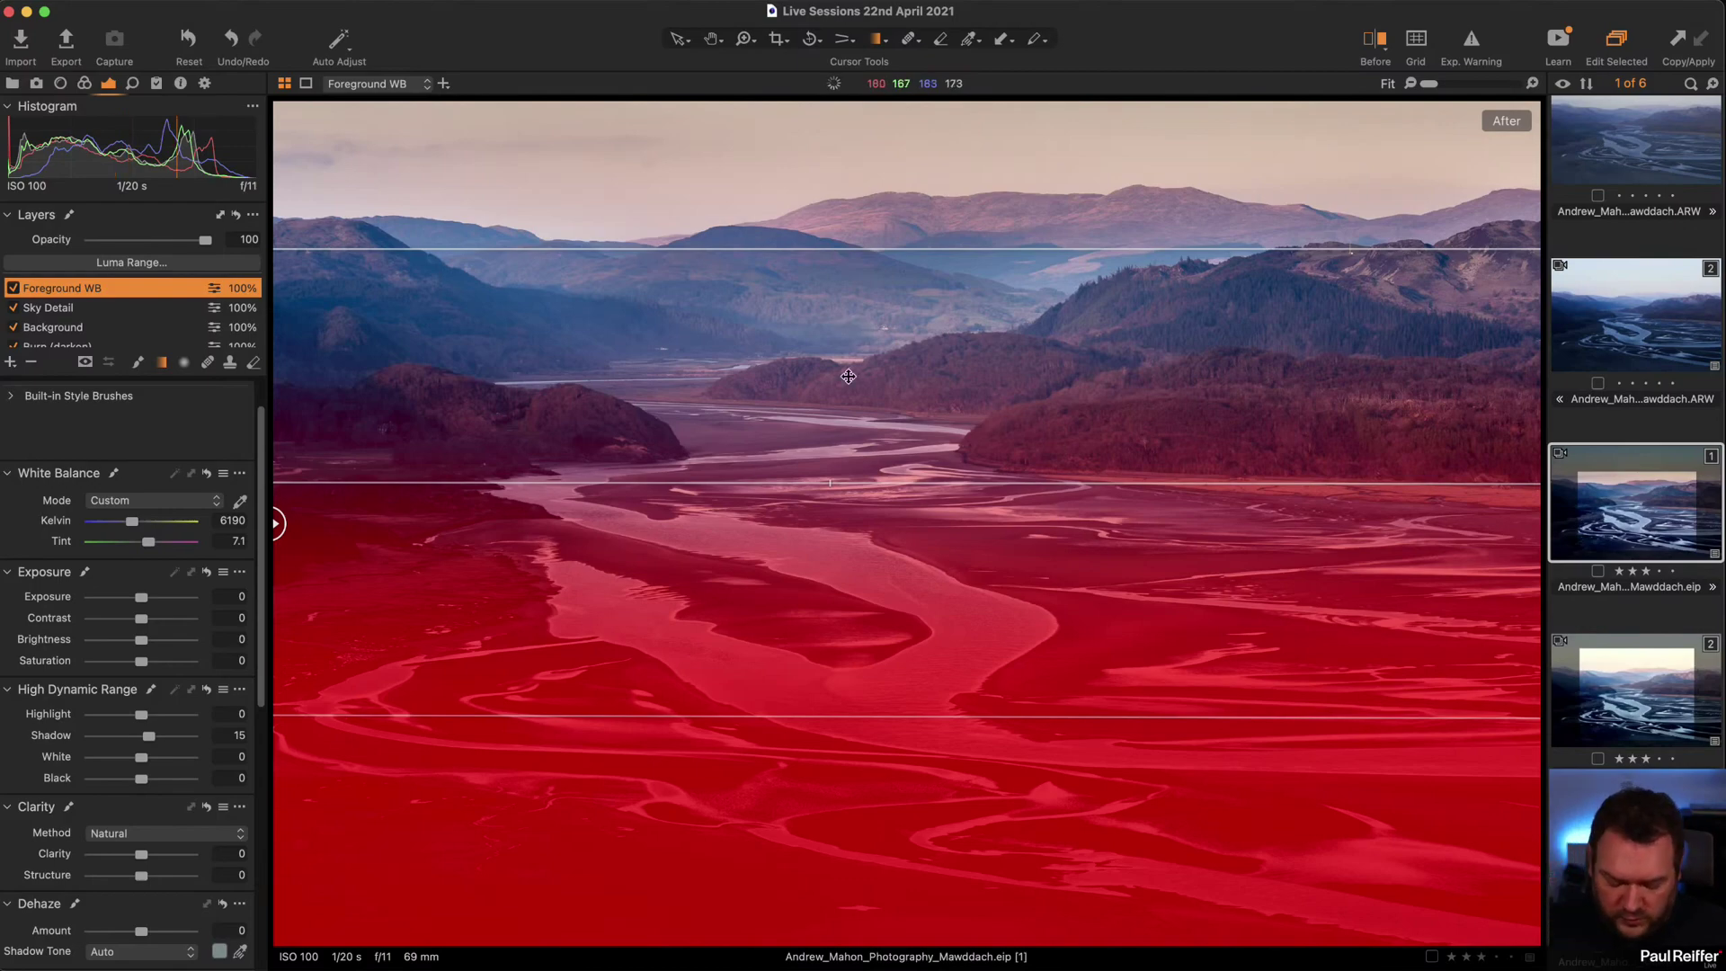
Set the Foreground WB layer's white balance to Kelvin 6421 and Tint 7.8, and its Shadow to 16.
key(m)
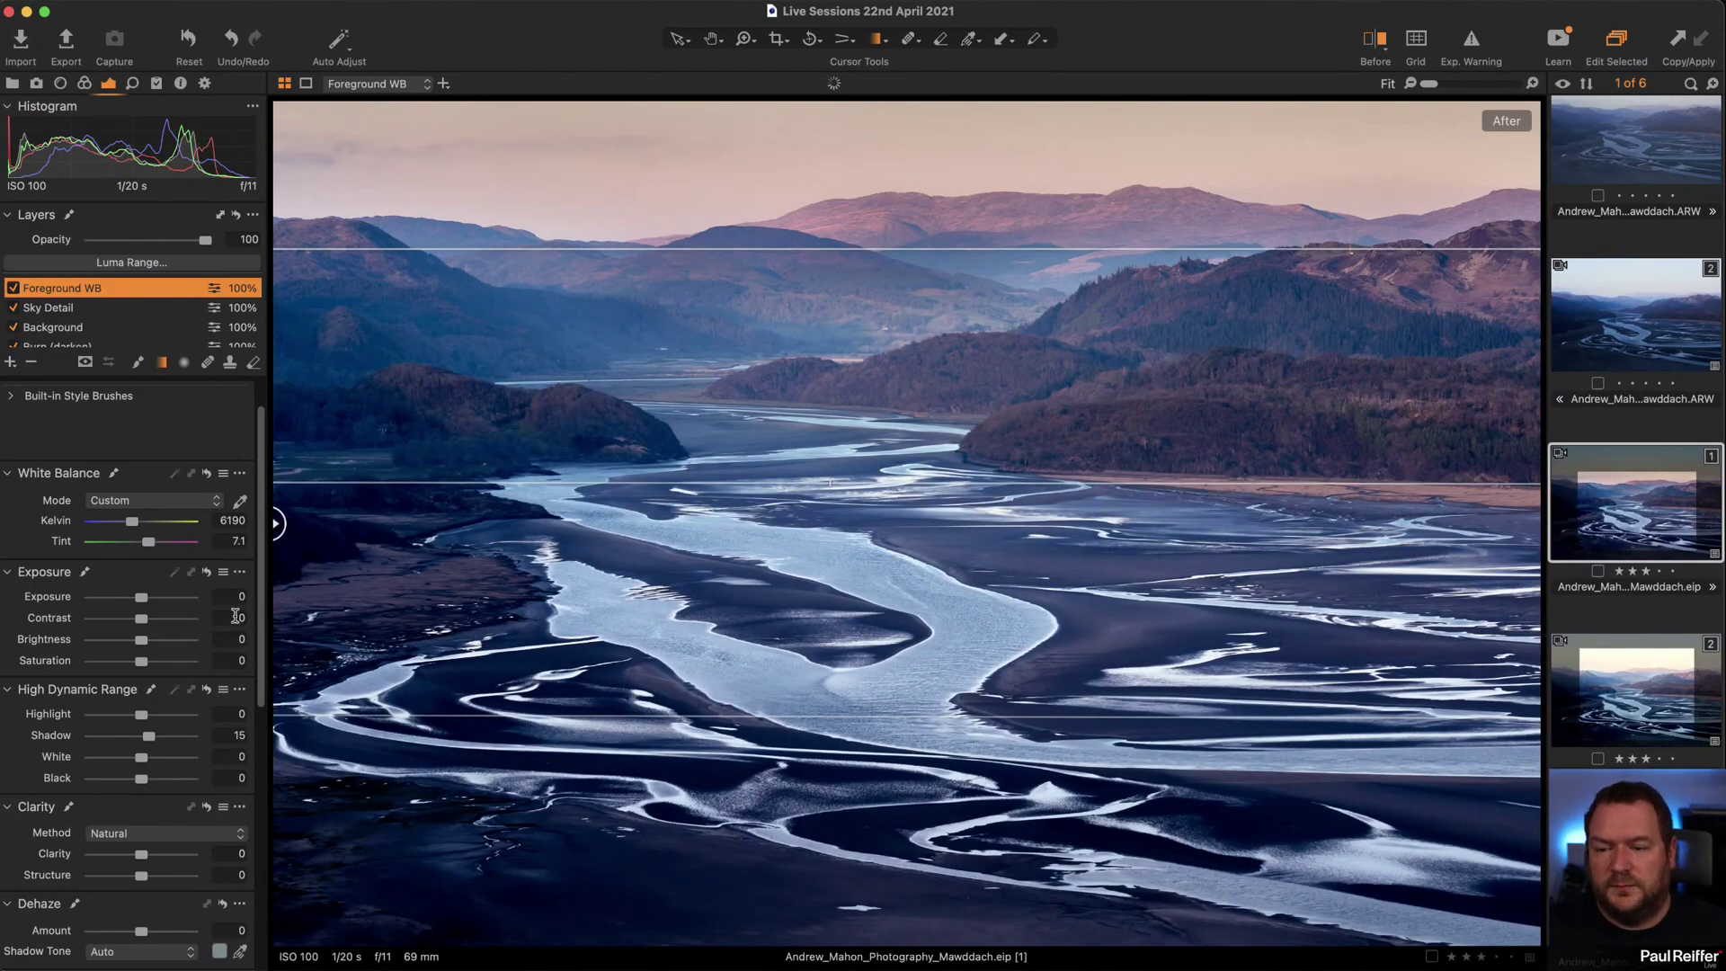
drag(132, 524, 150, 547)
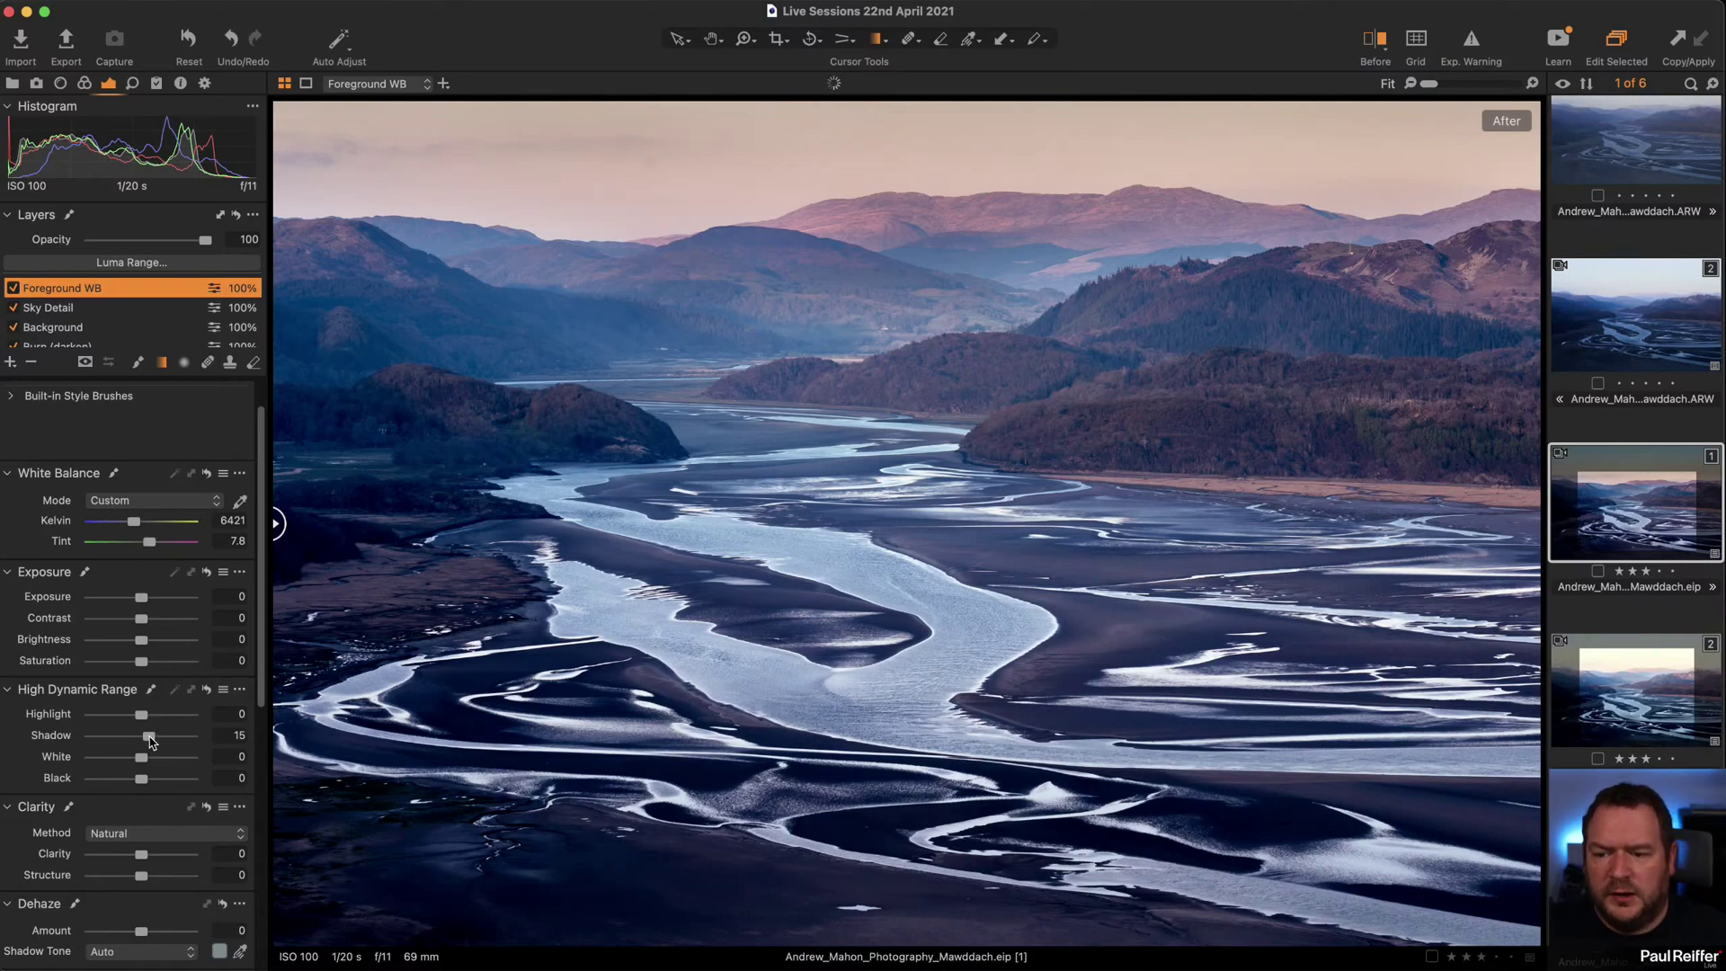
drag(152, 741, 153, 740)
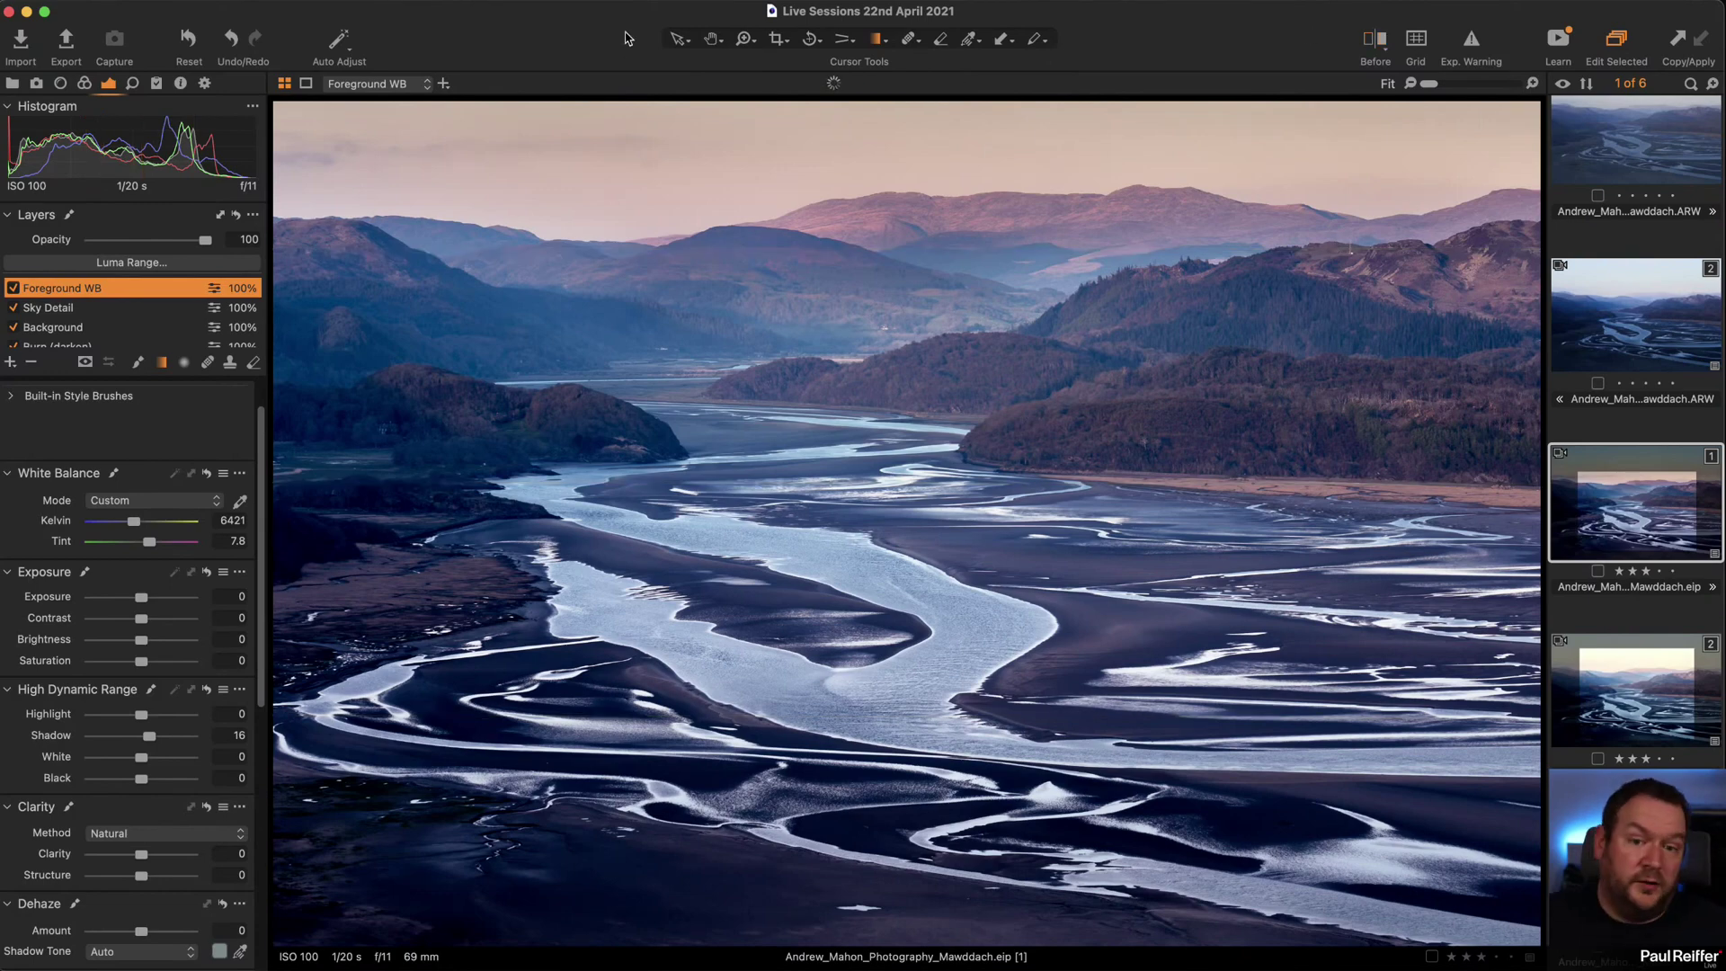
Compare the edited estuary photo with its brighter second variant, and with its unedited state using the before/after split.
click(1636, 721)
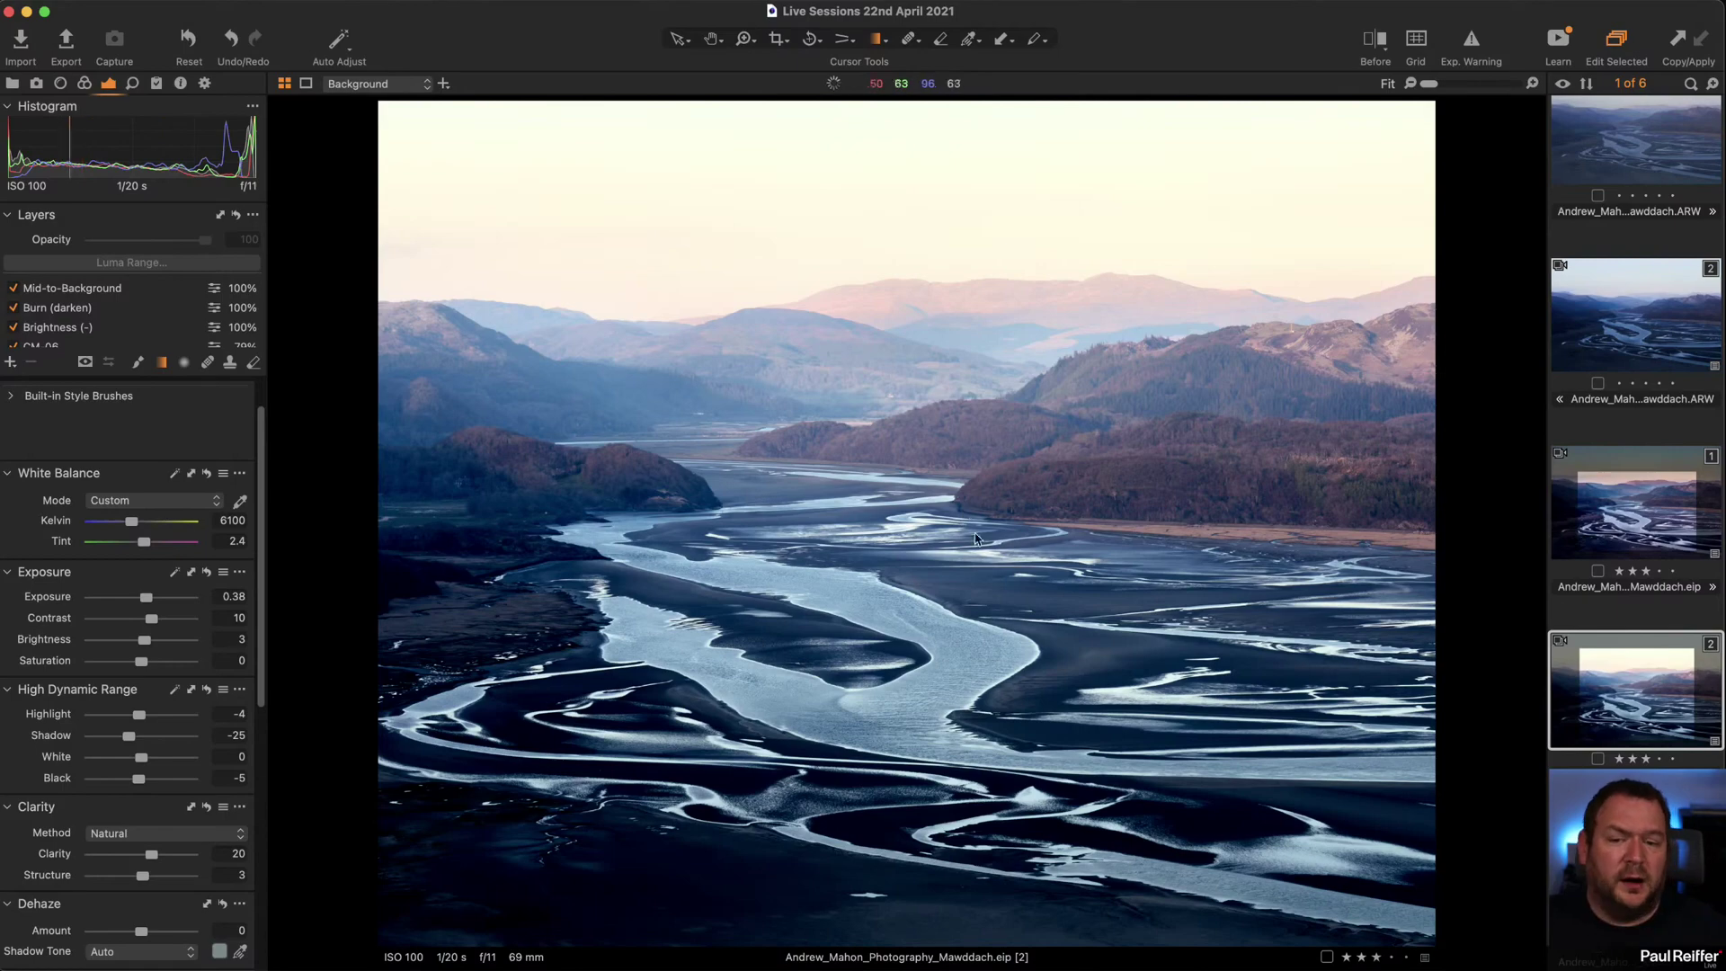
click(1661, 526)
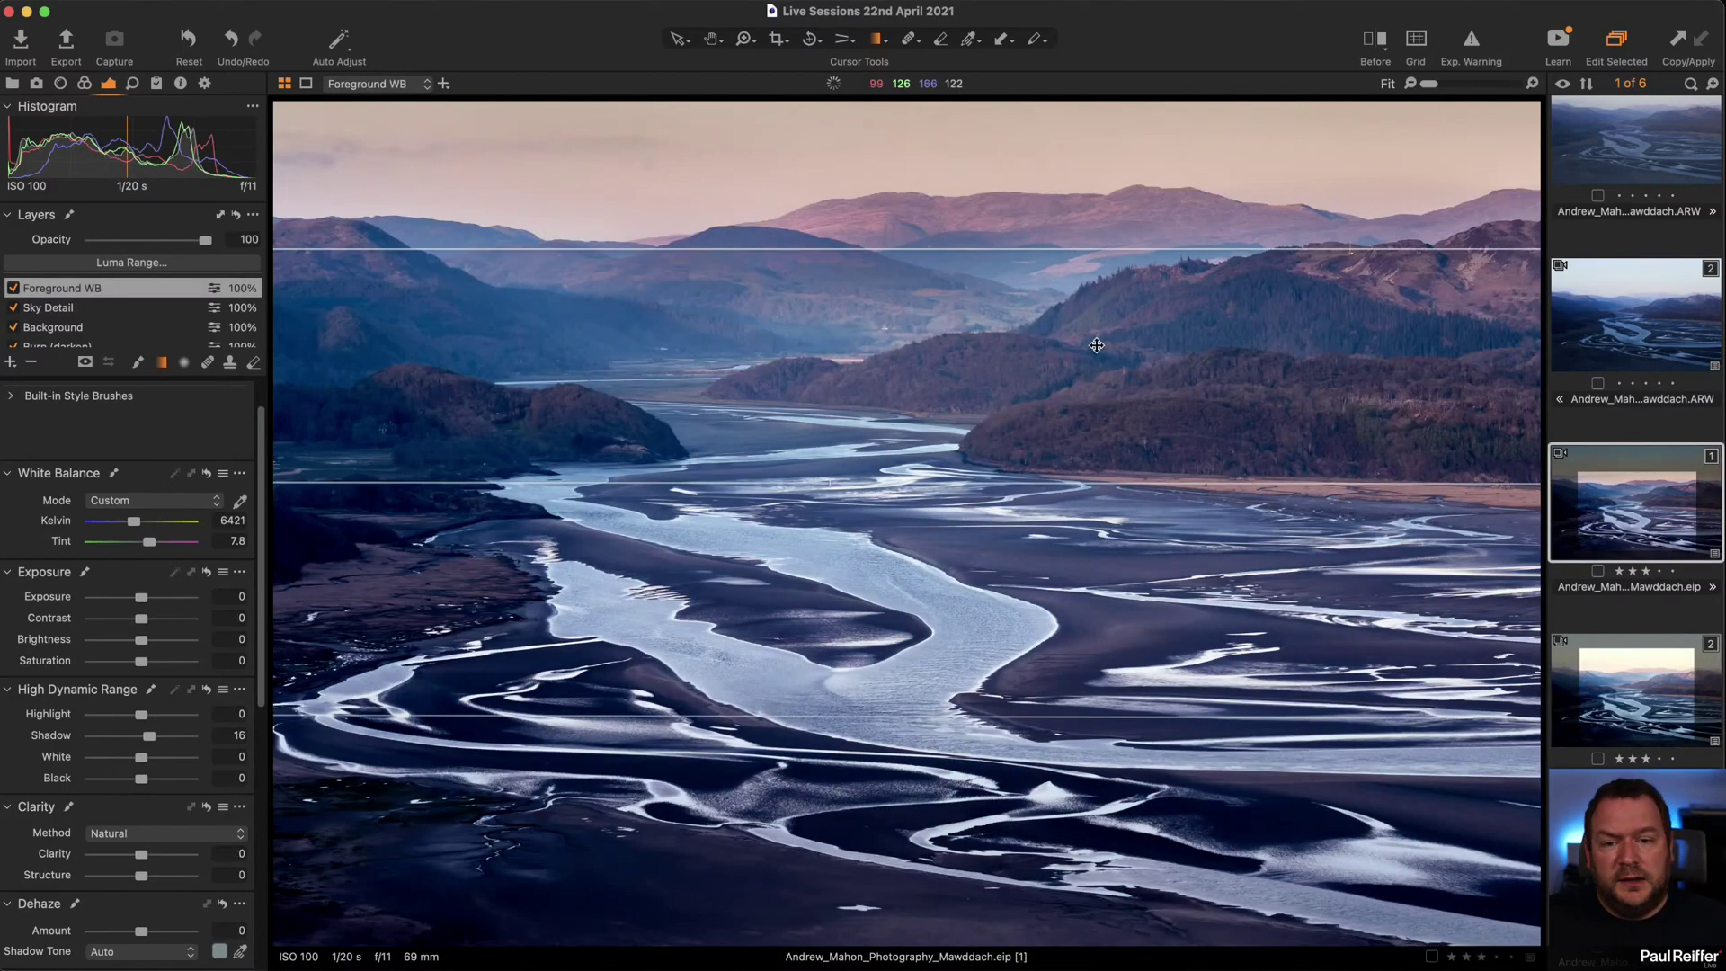
key(v)
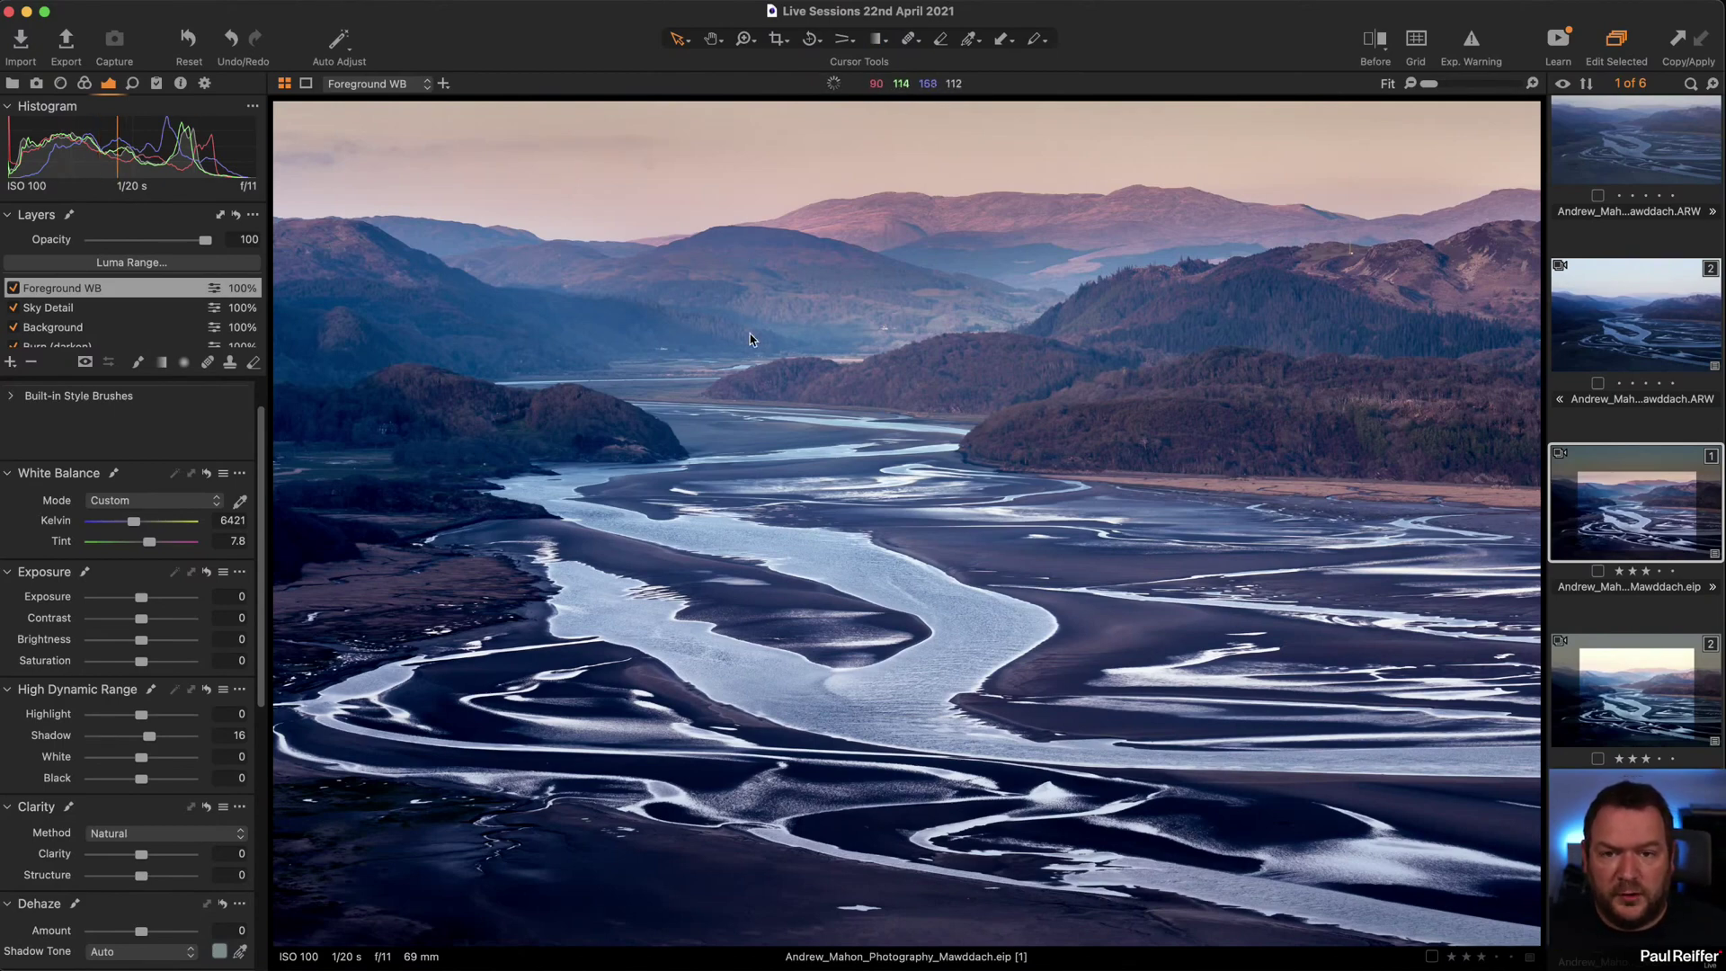
key(y)
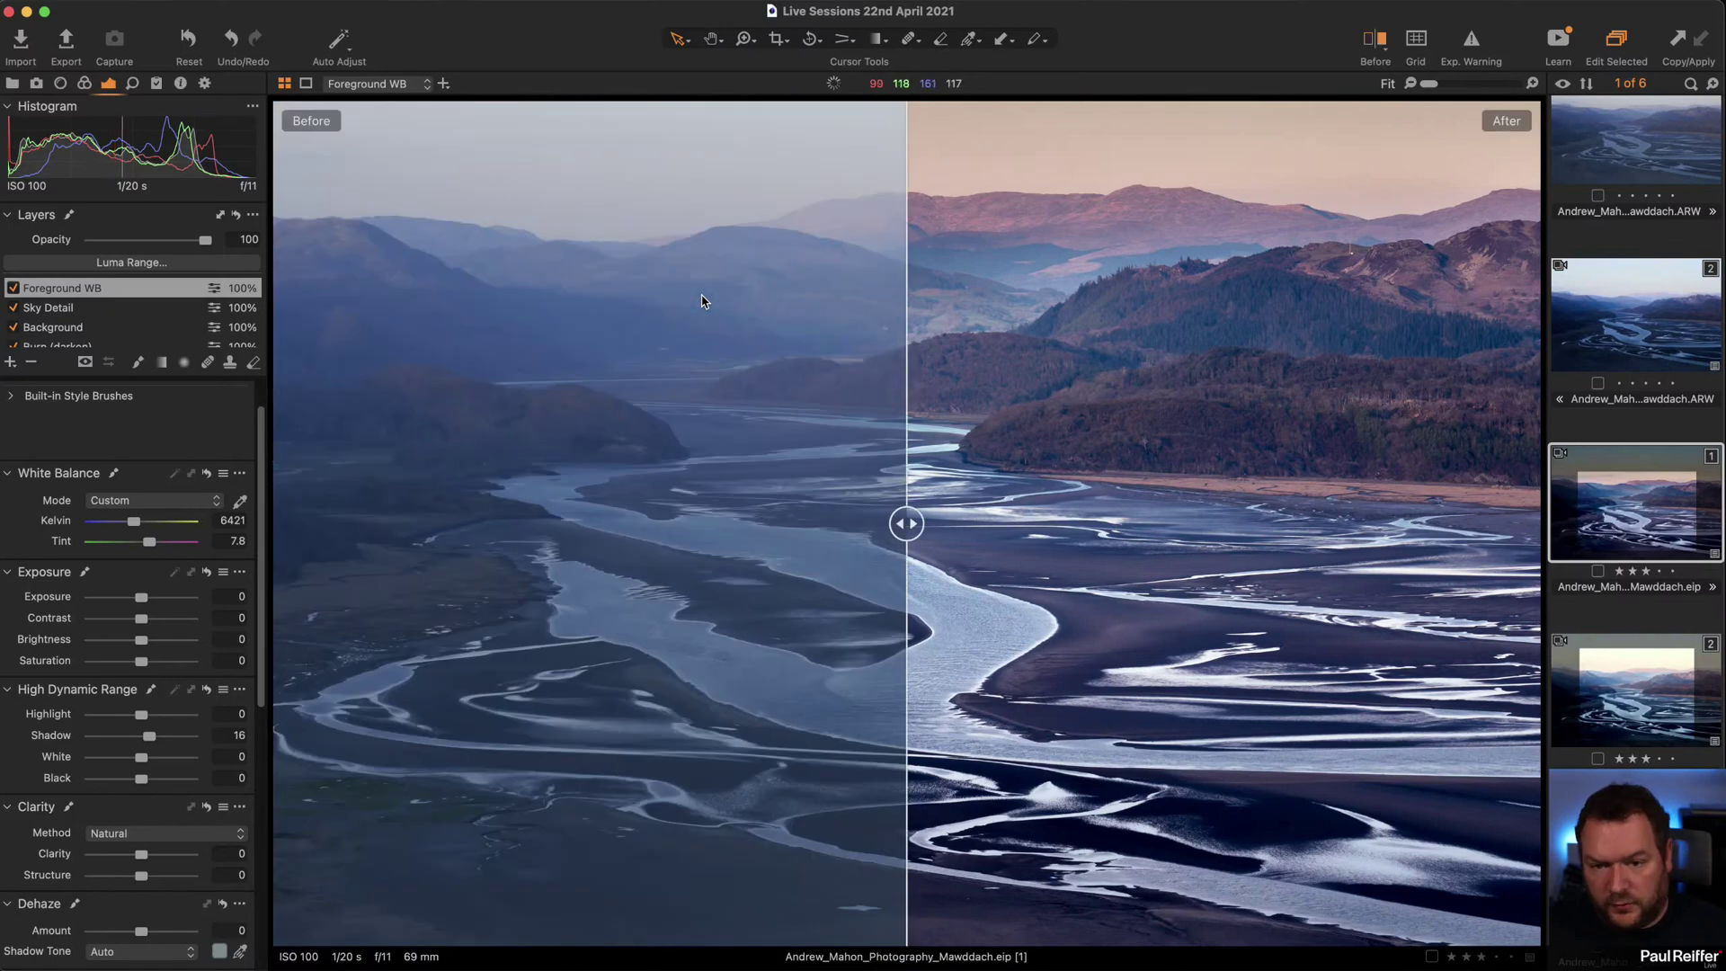
drag(911, 530, 207, 621)
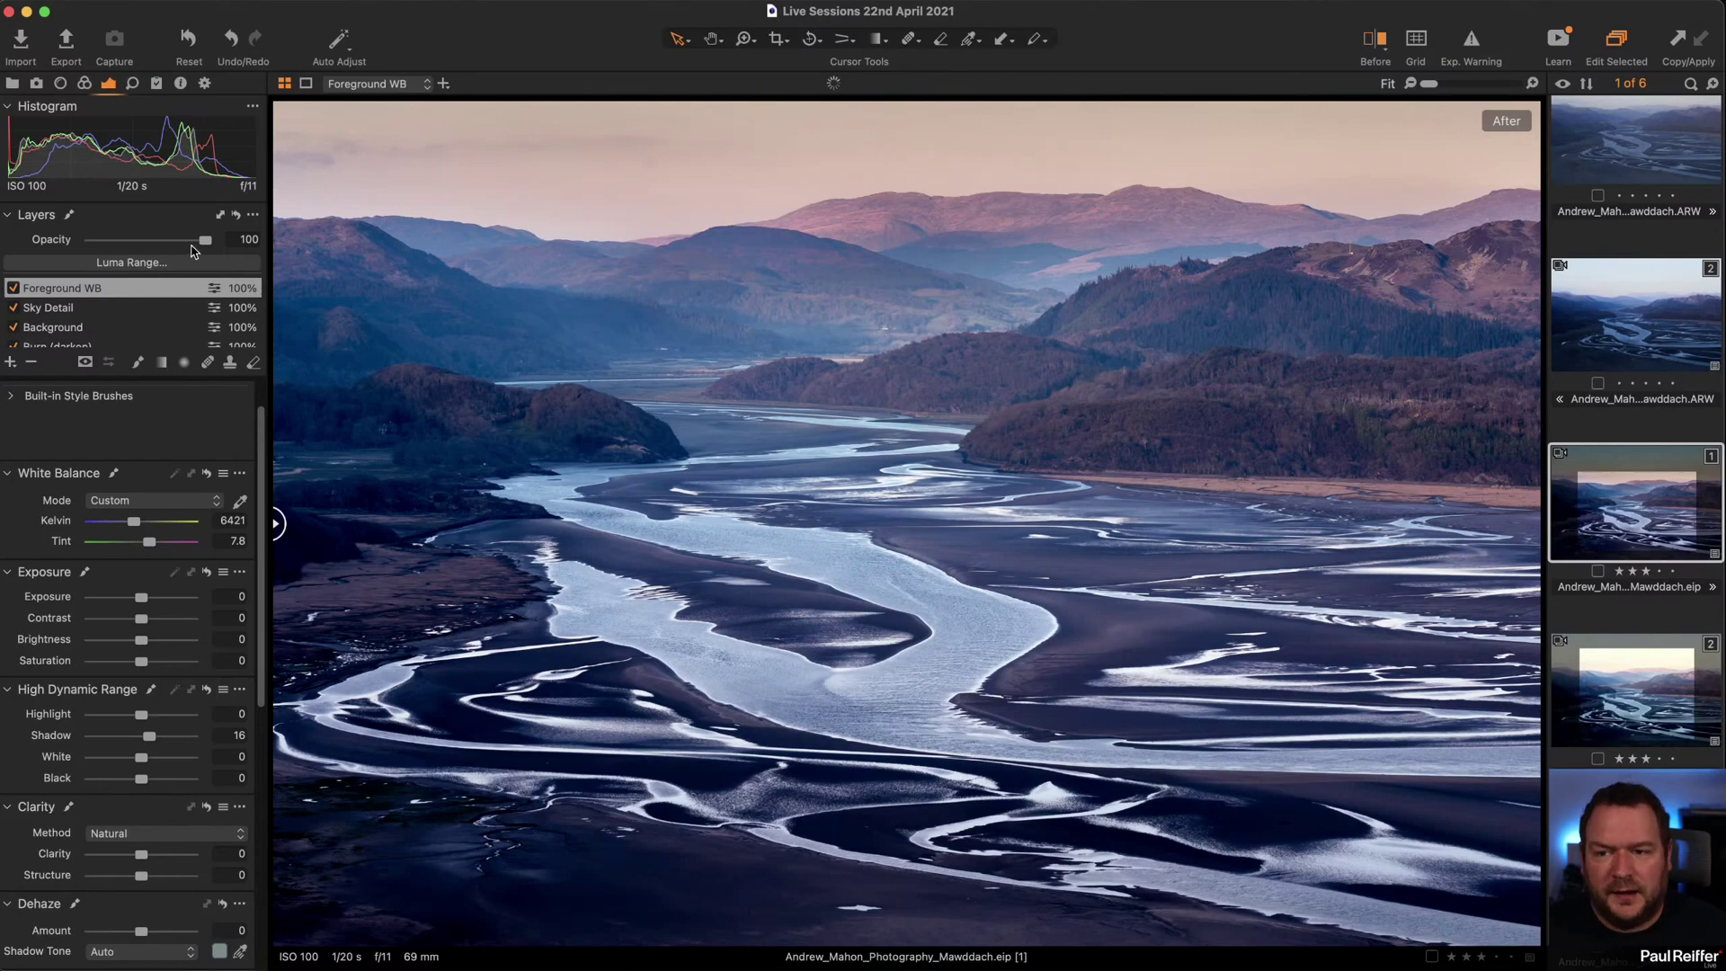
Reduce the opacity of the Foreground WB layer to 85% and the Sky Detail layer to 90%.
drag(206, 243, 194, 241)
click(124, 307)
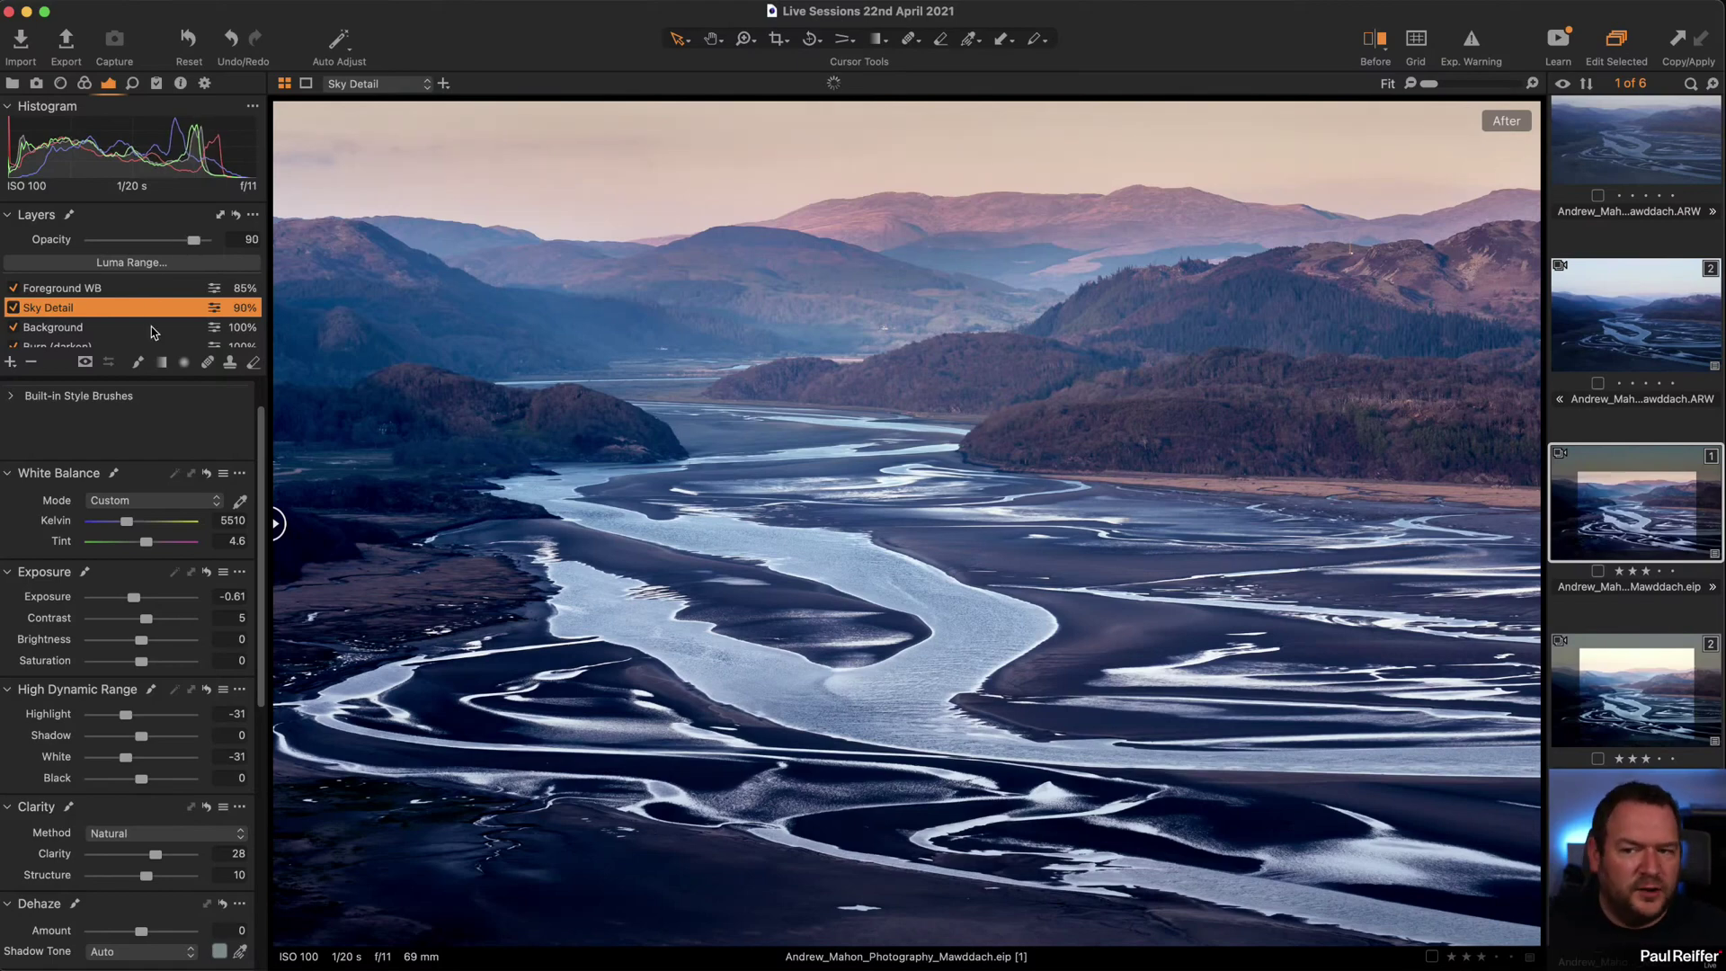
scroll(150, 324, down, 2)
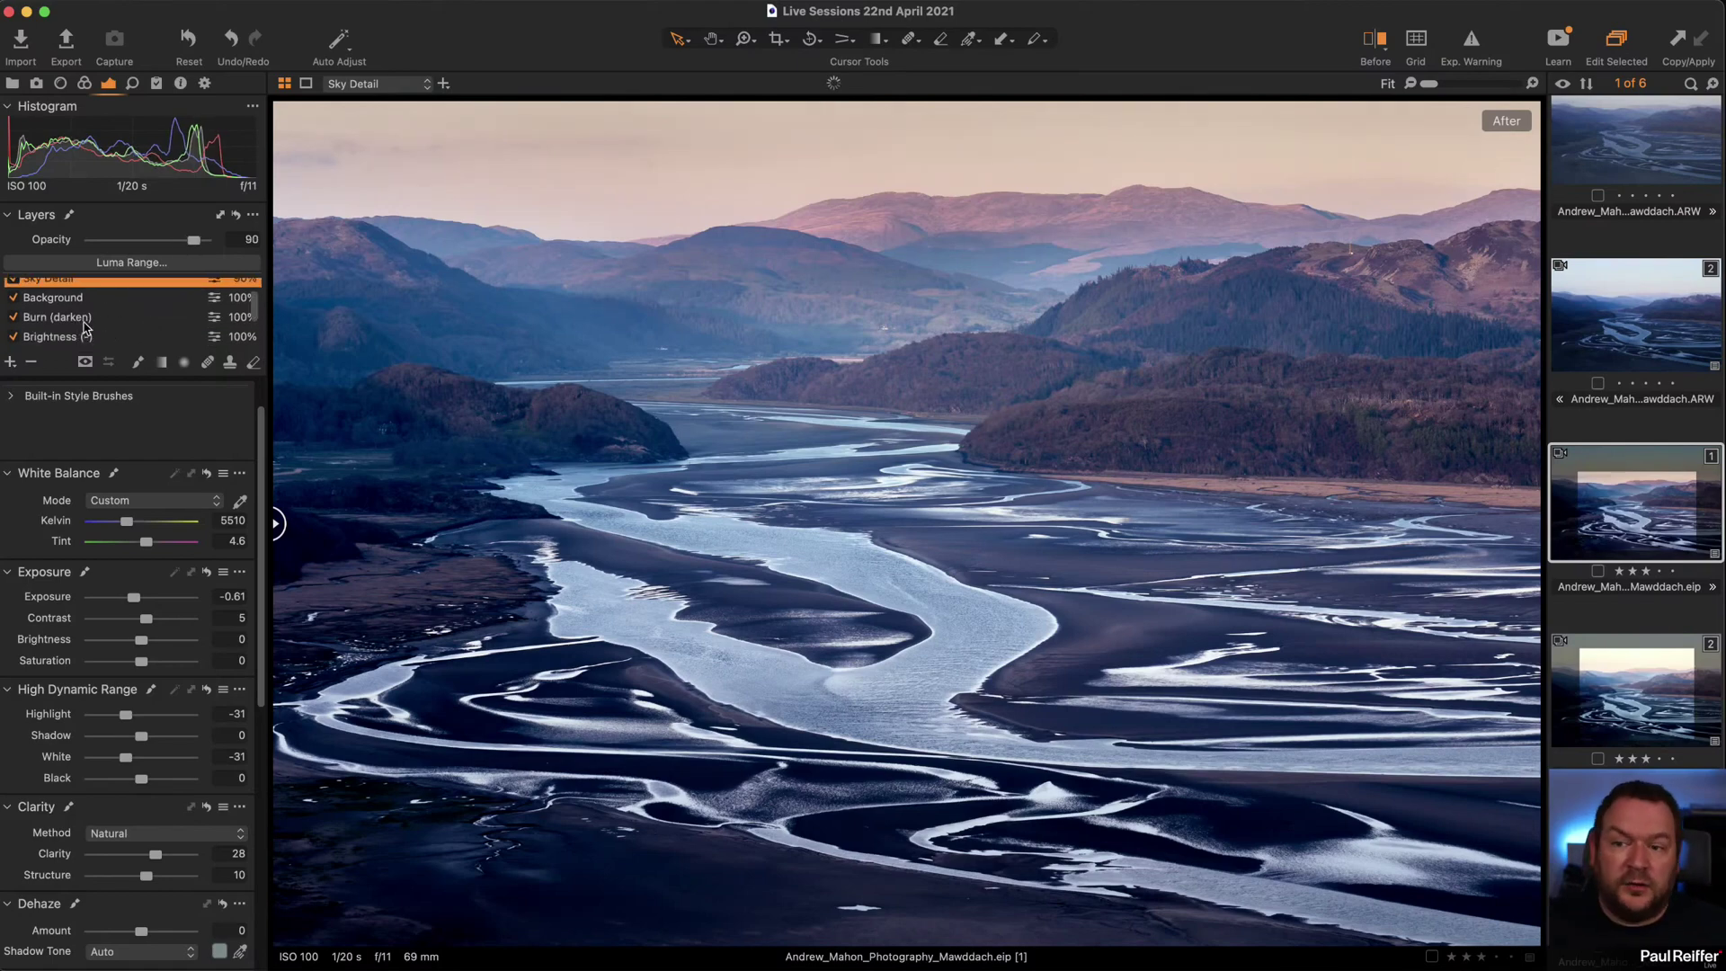
scroll(112, 323, up, 2)
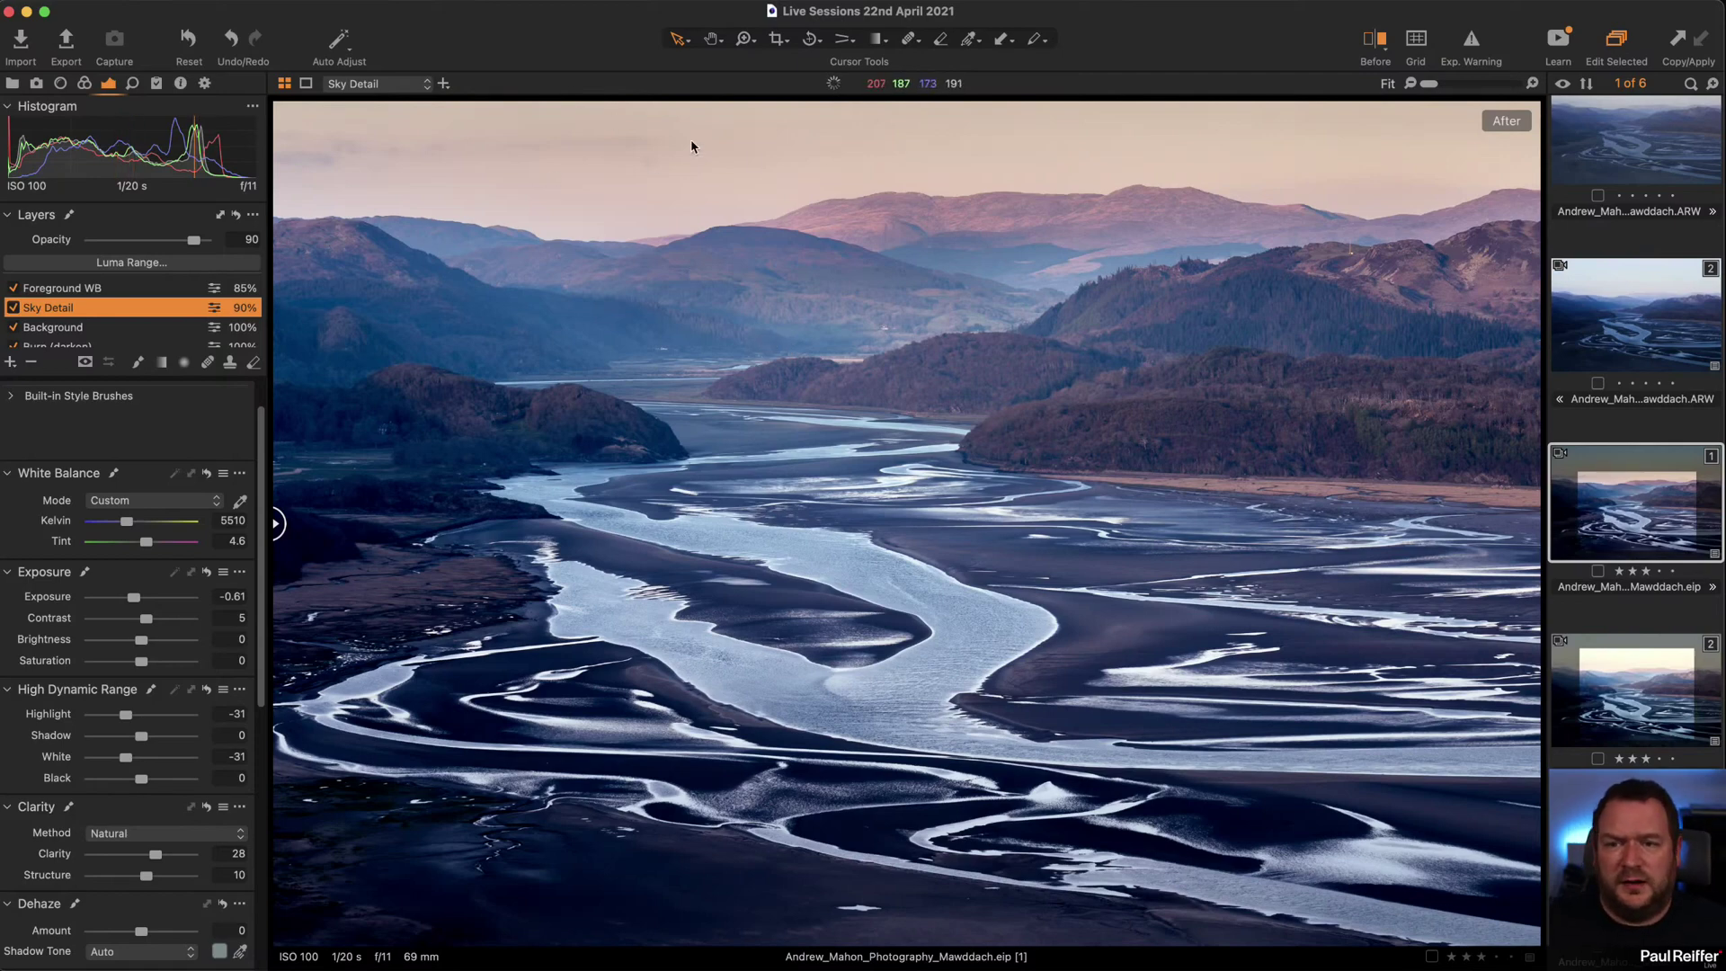
Heal the dark dust spot in the sky above the distant hills using a clean patch of sky beside it as the source.
key(z)
drag(775, 210, 559, 127)
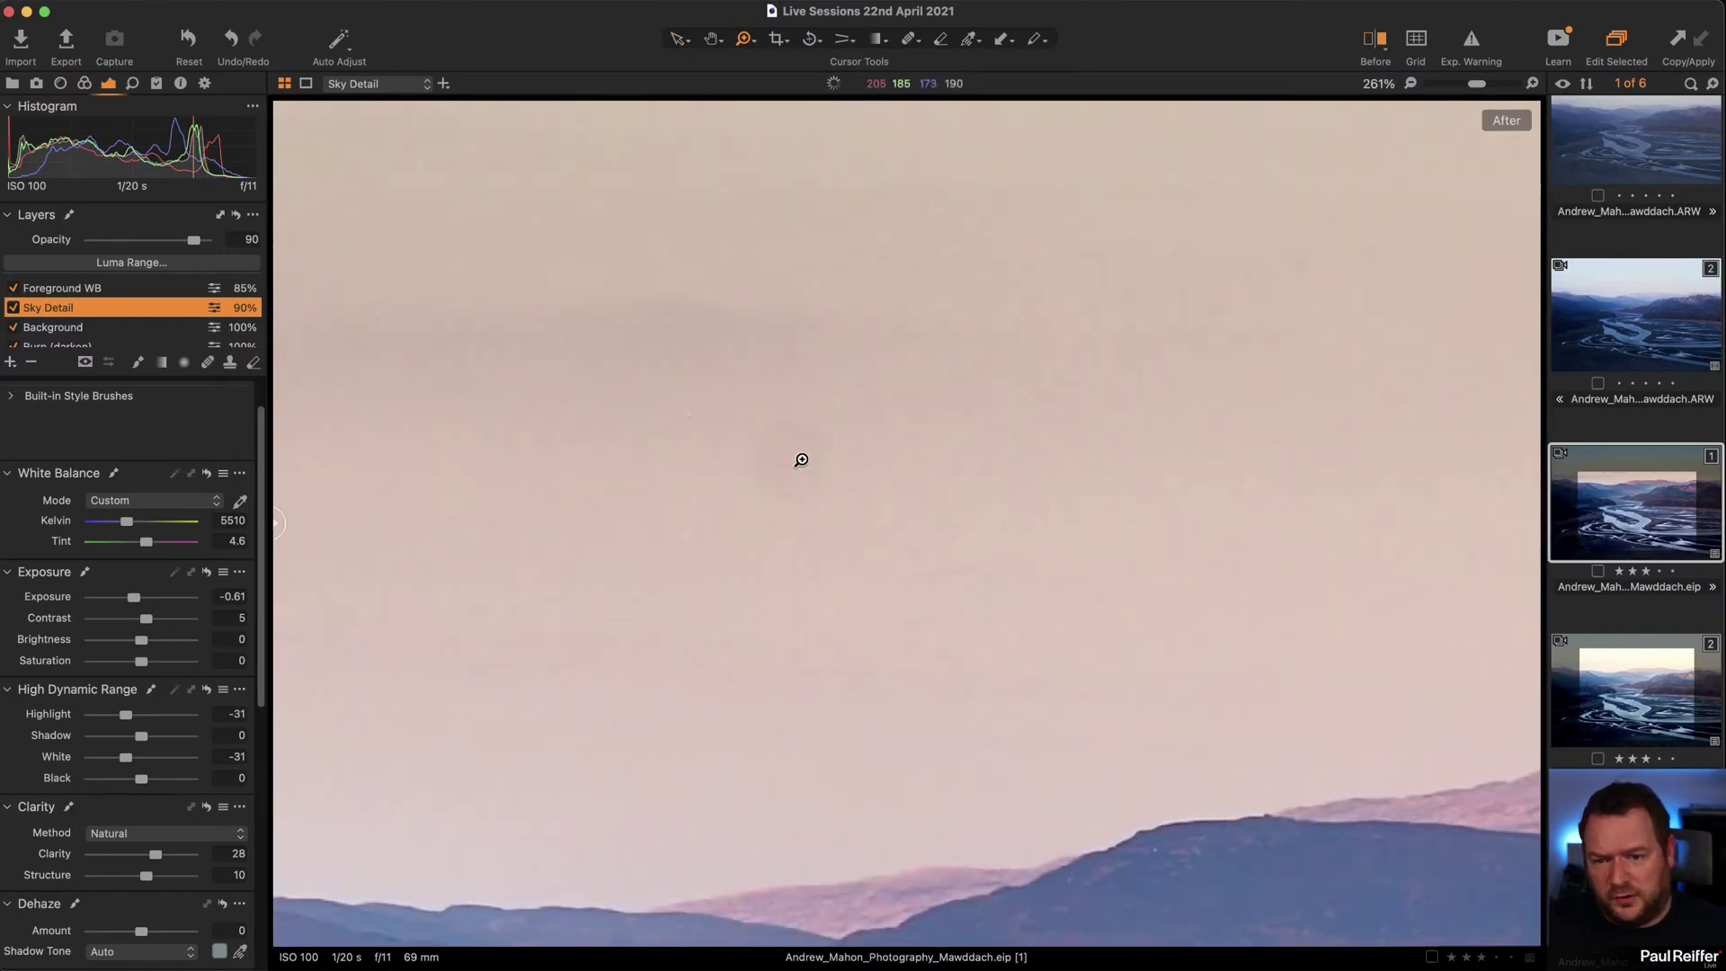
key(b)
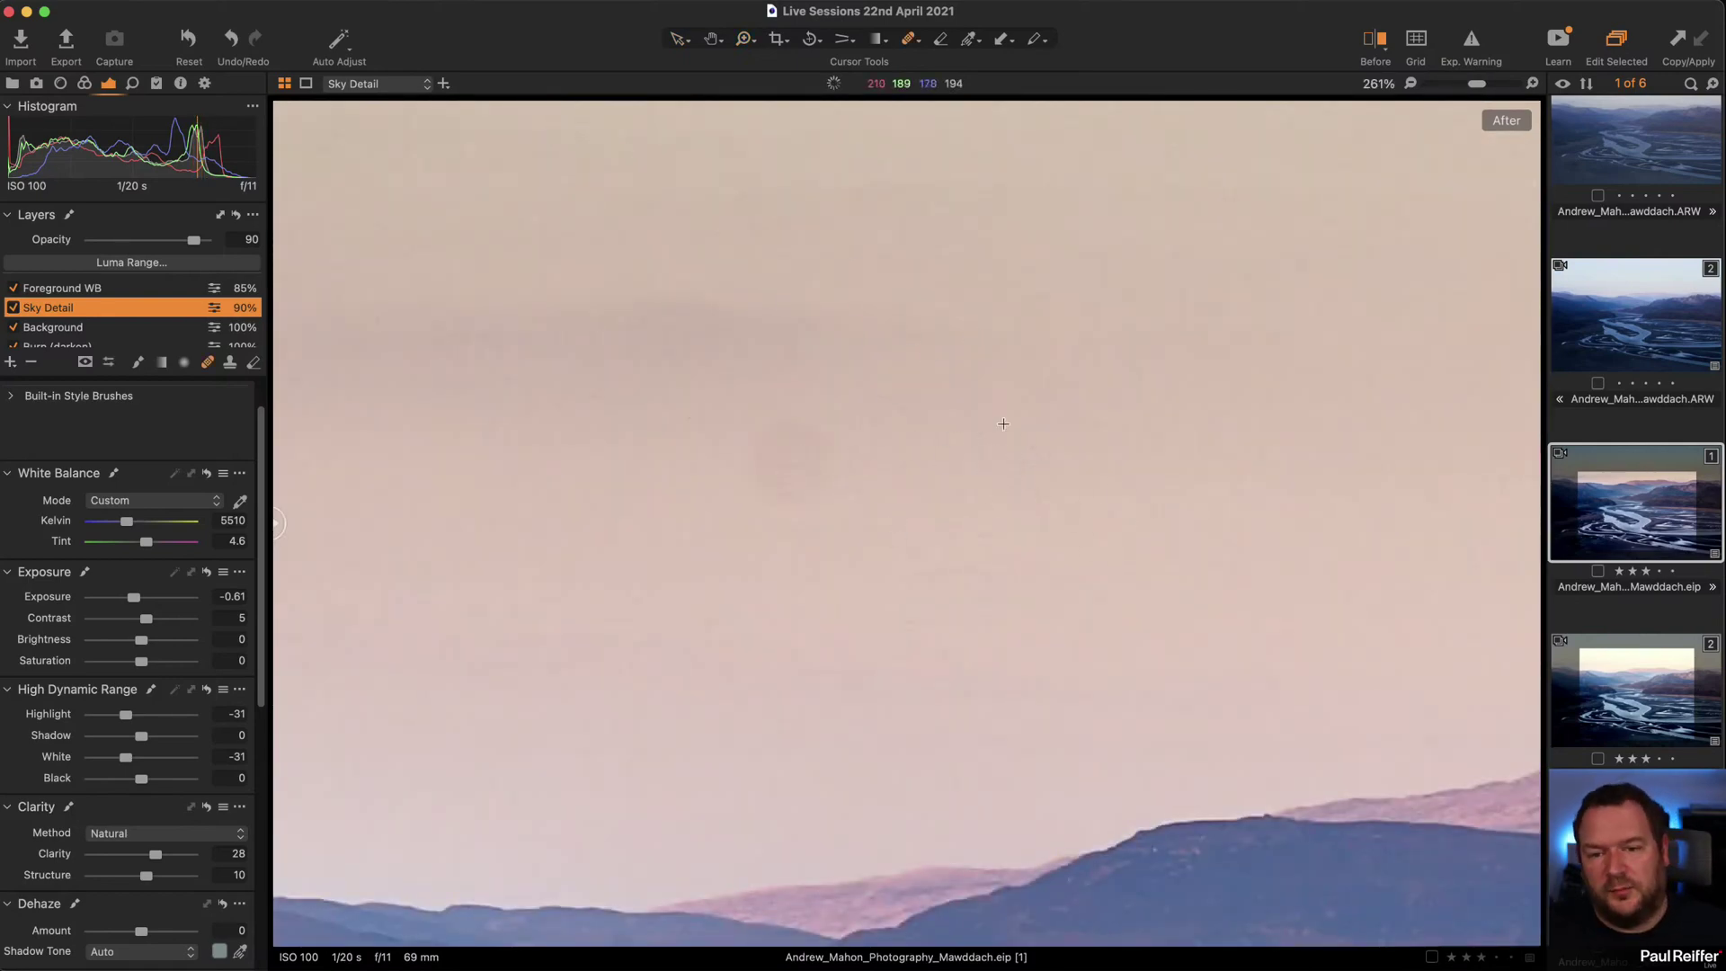
click(1003, 423)
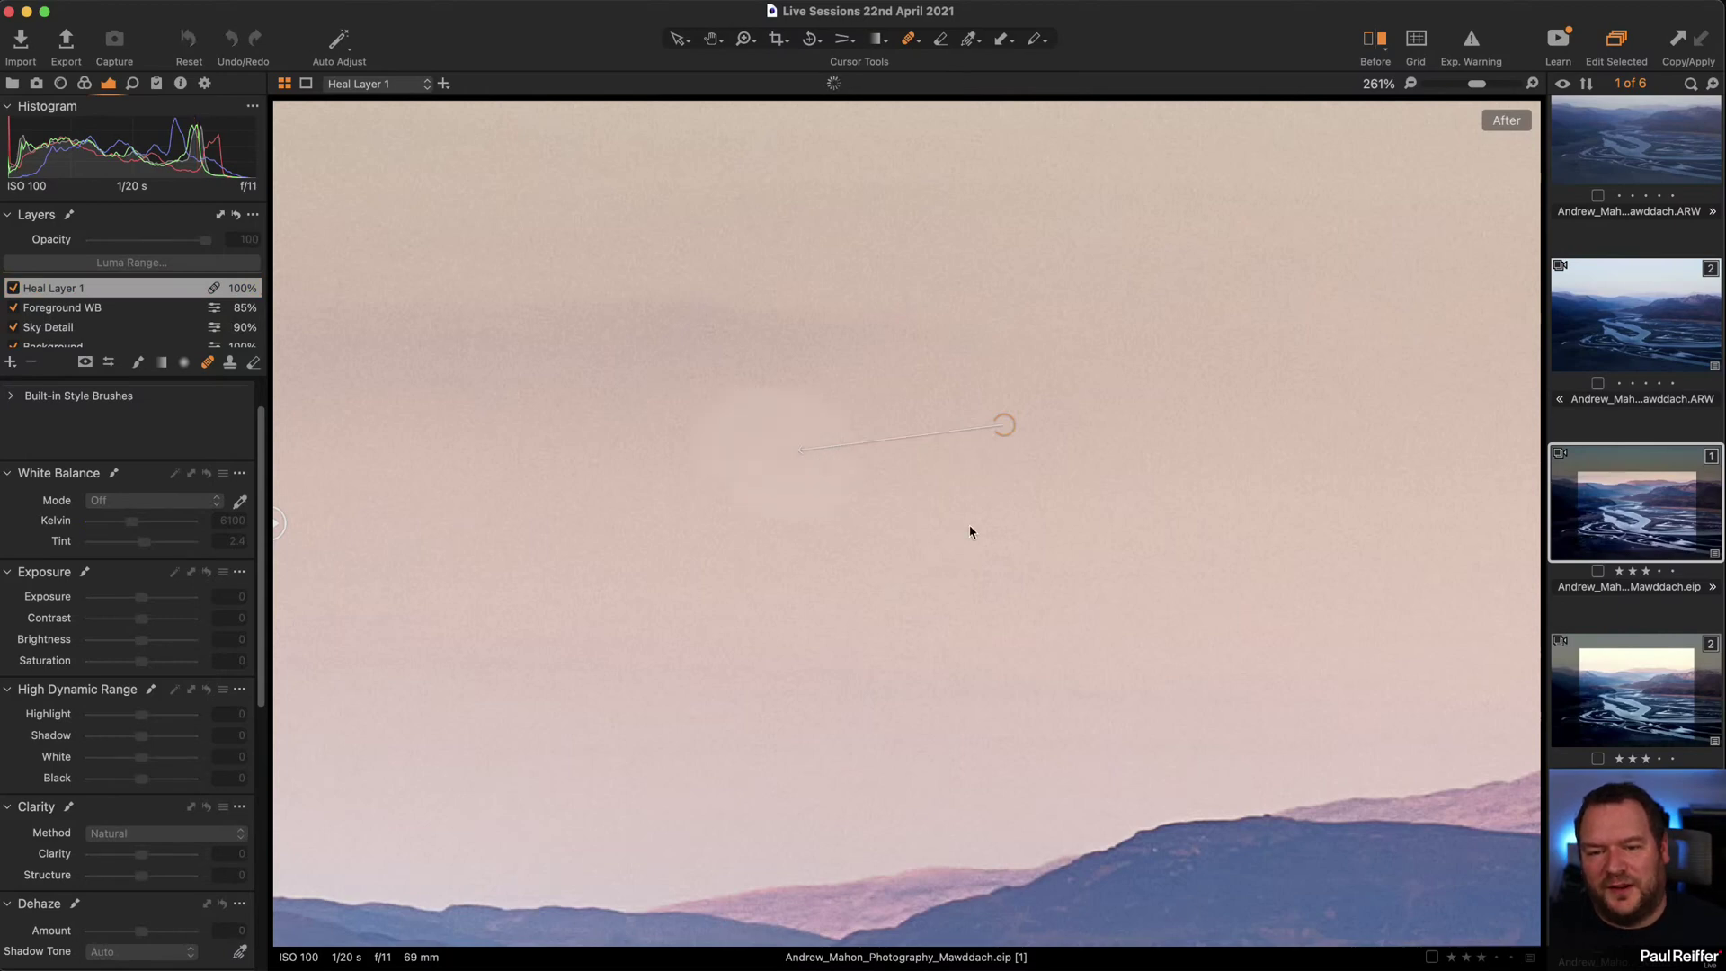
key(z)
click(1125, 522)
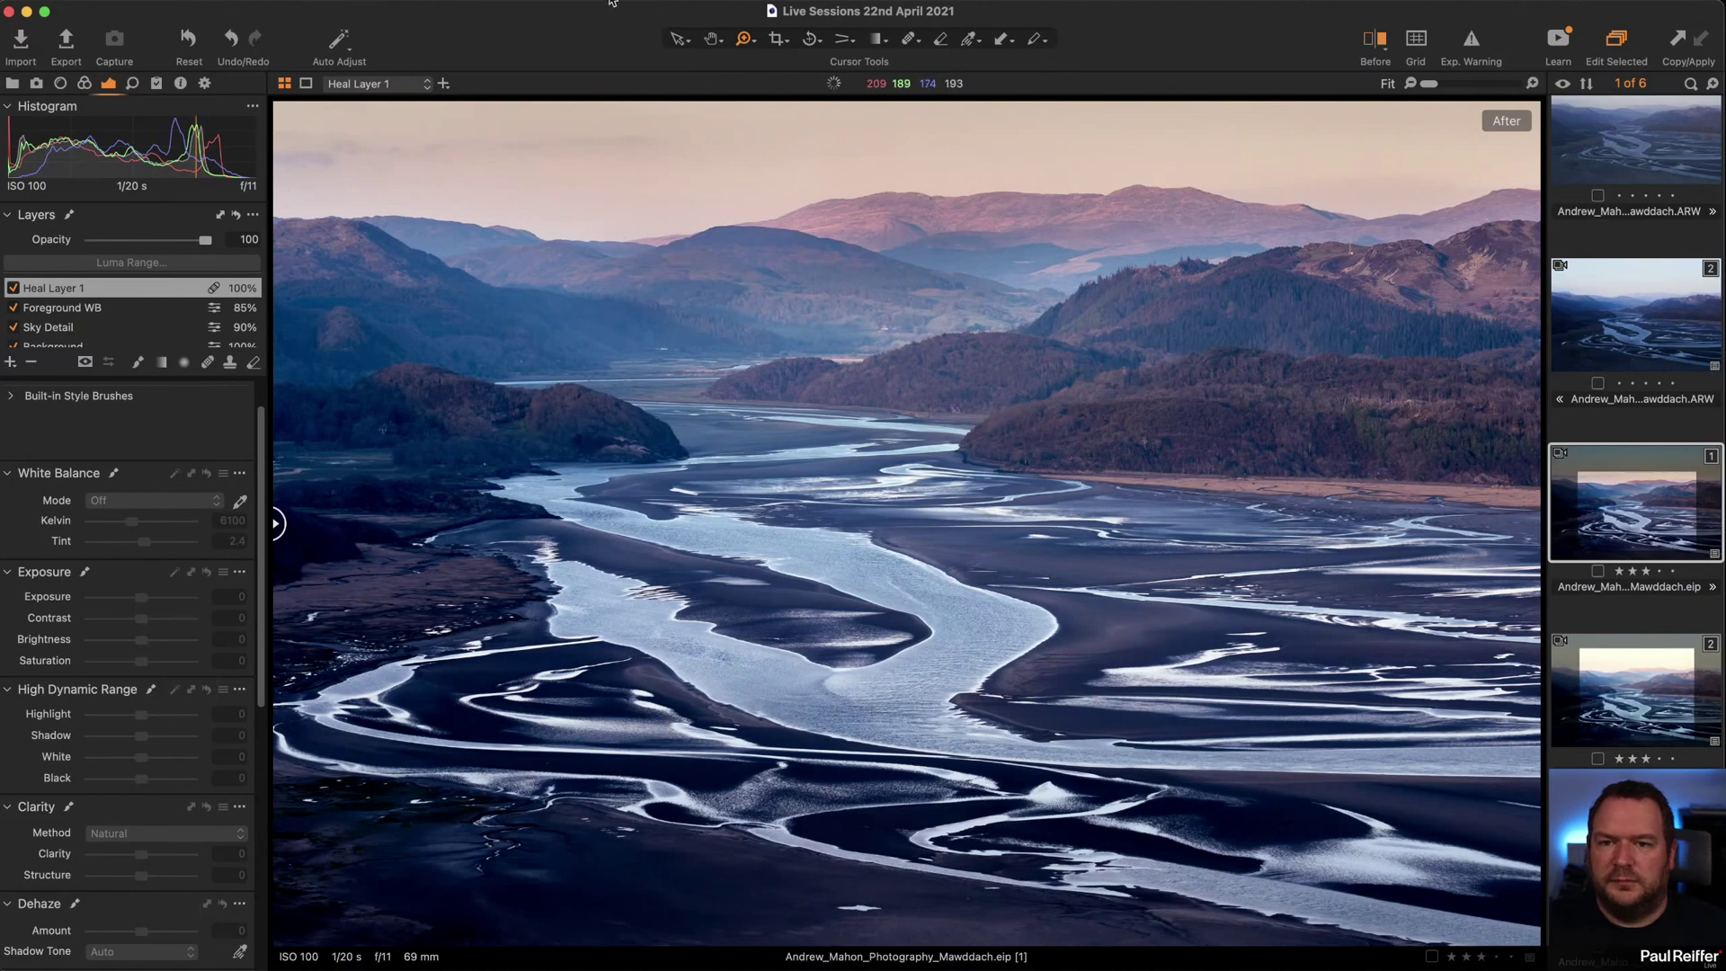
click(676, 39)
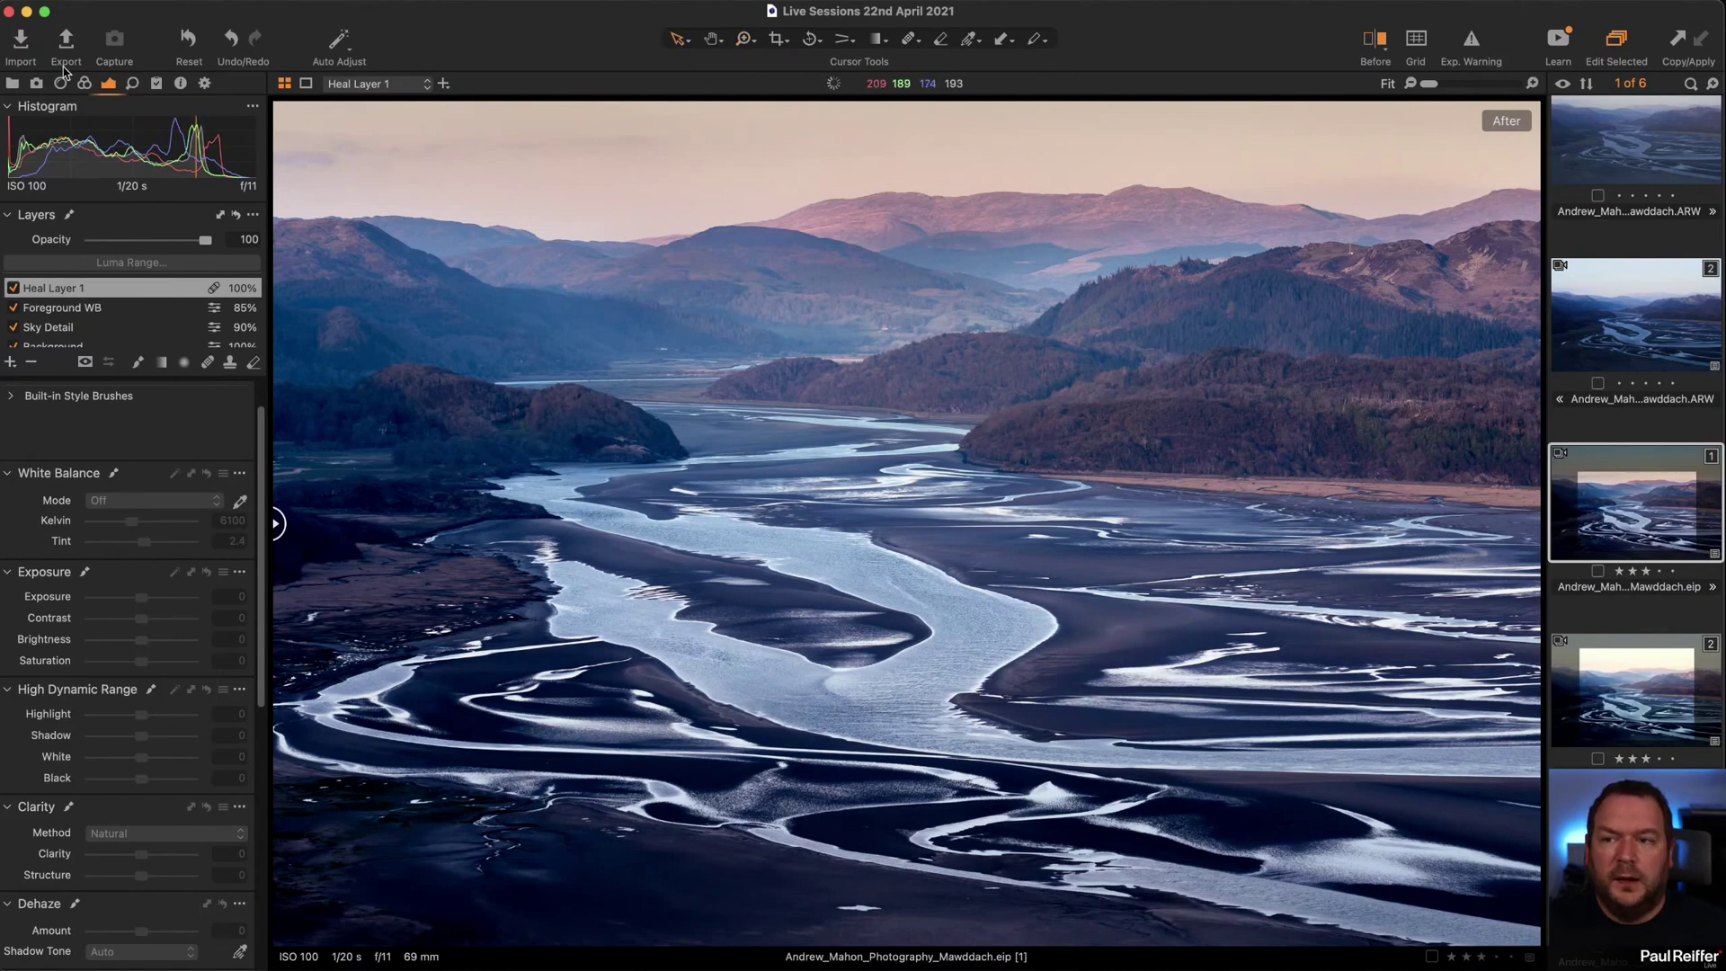
Open the album with the Defender in the rain photo and review its variants 1 and 5.
click(12, 84)
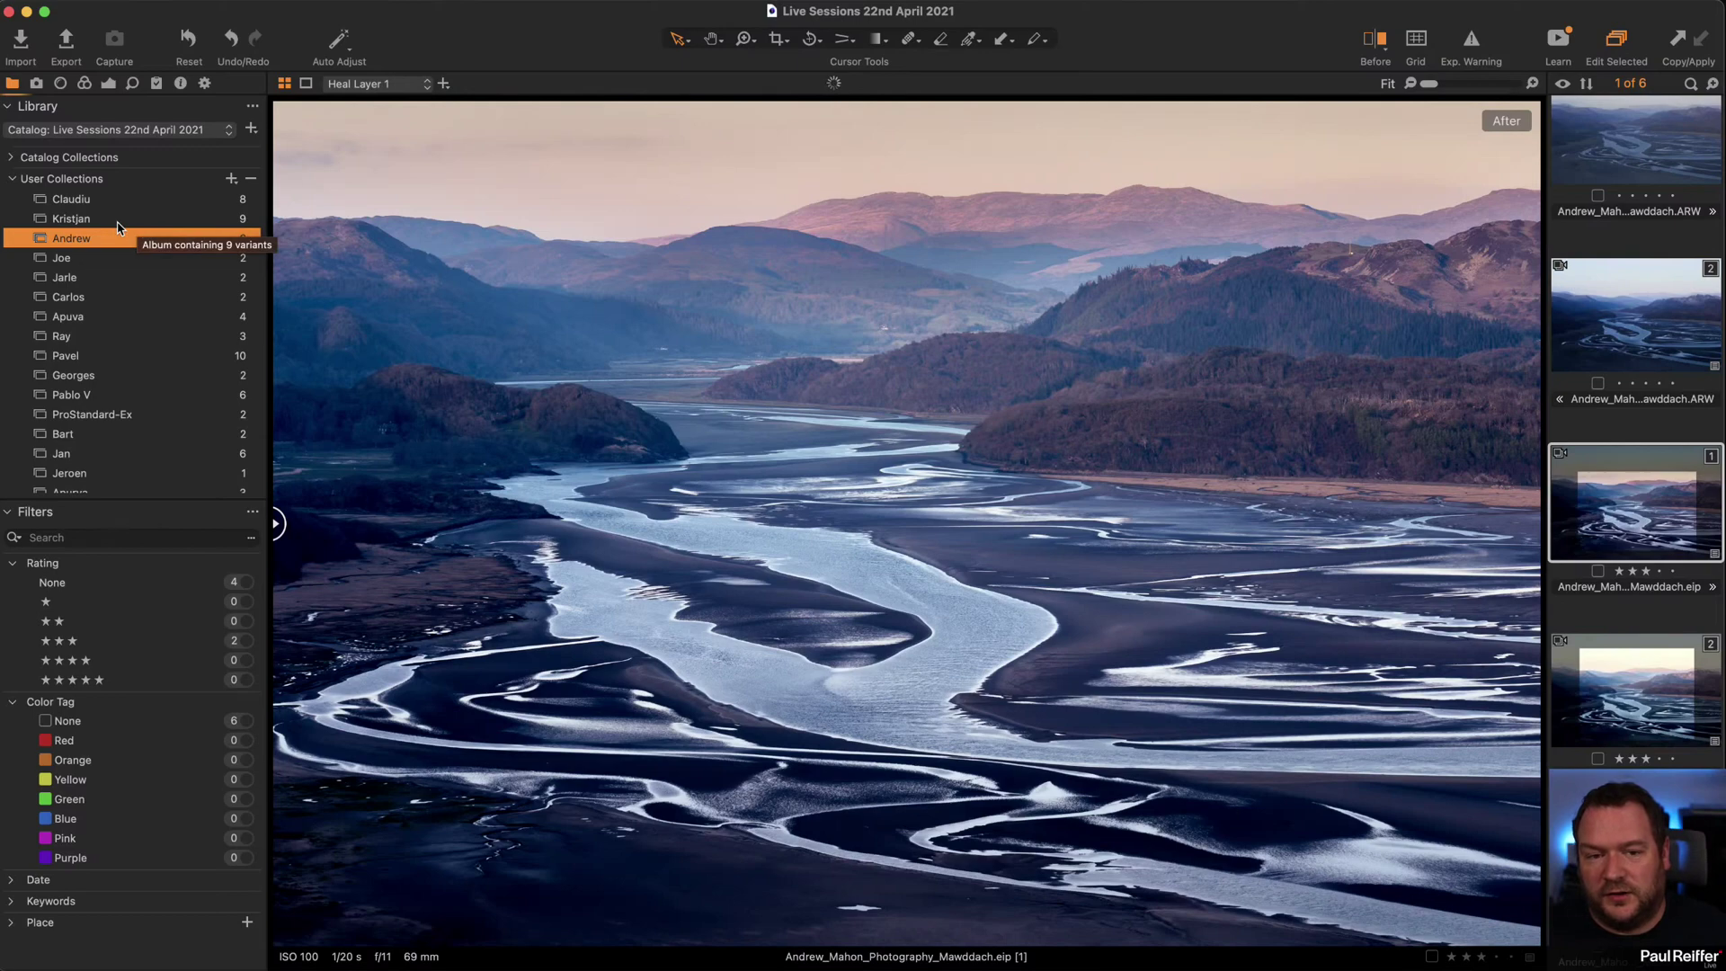
click(118, 222)
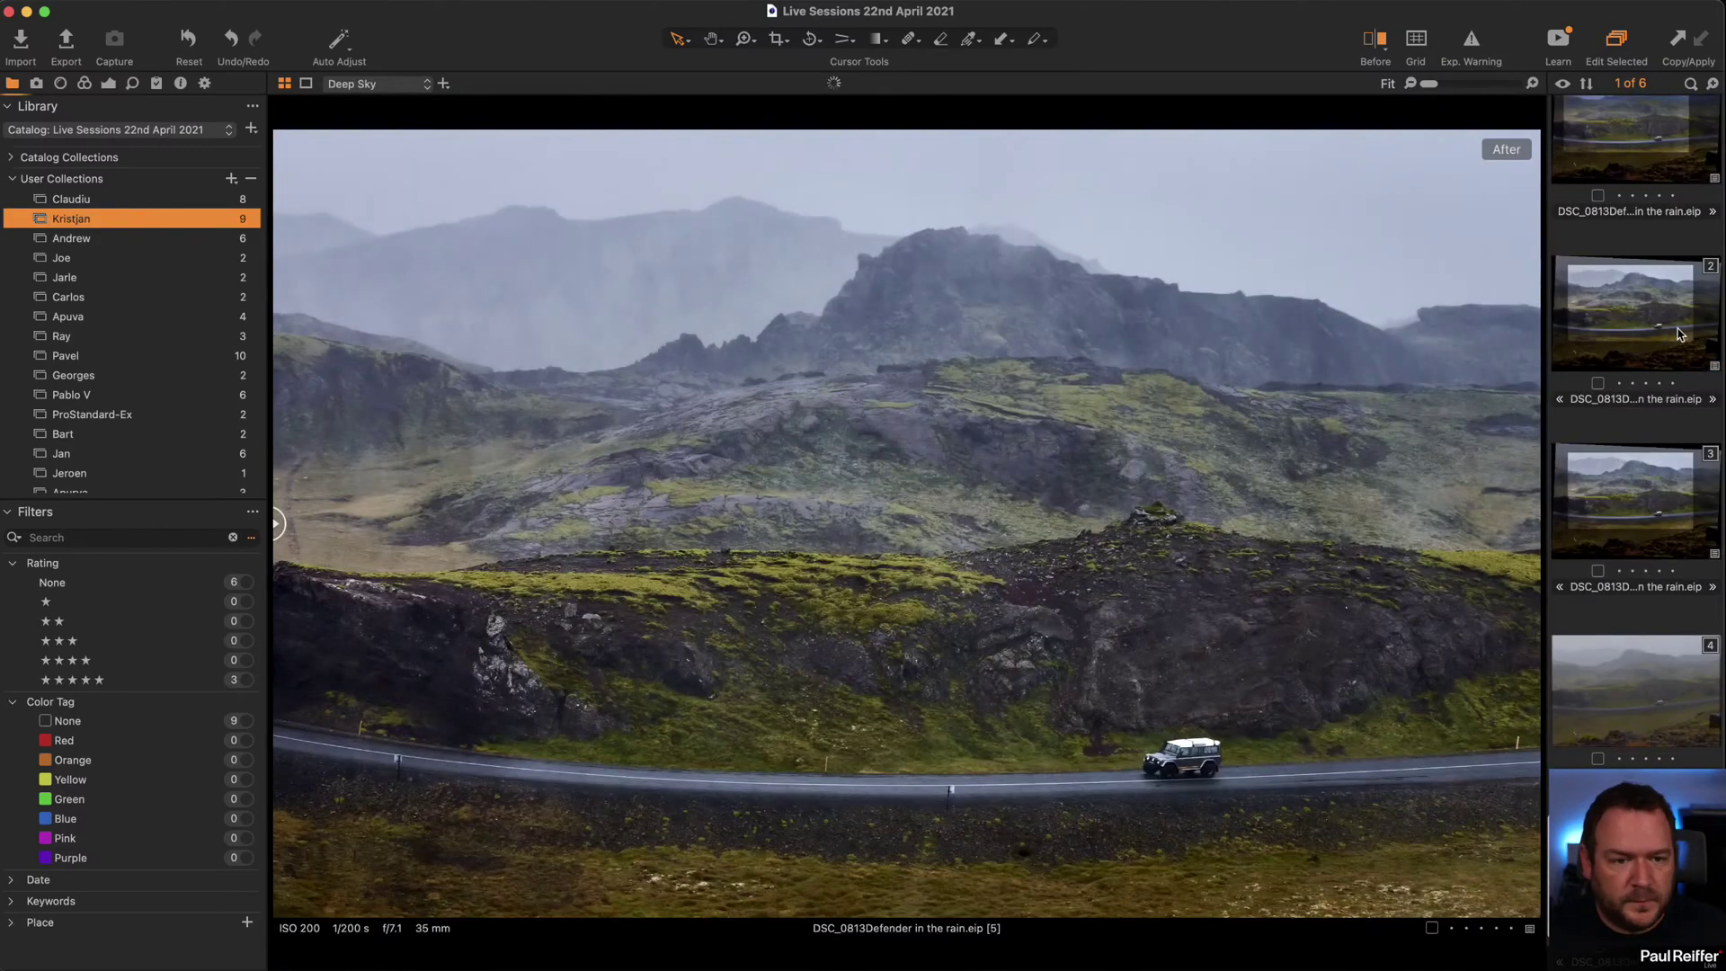
scroll(1641, 331, up, 2)
click(1611, 158)
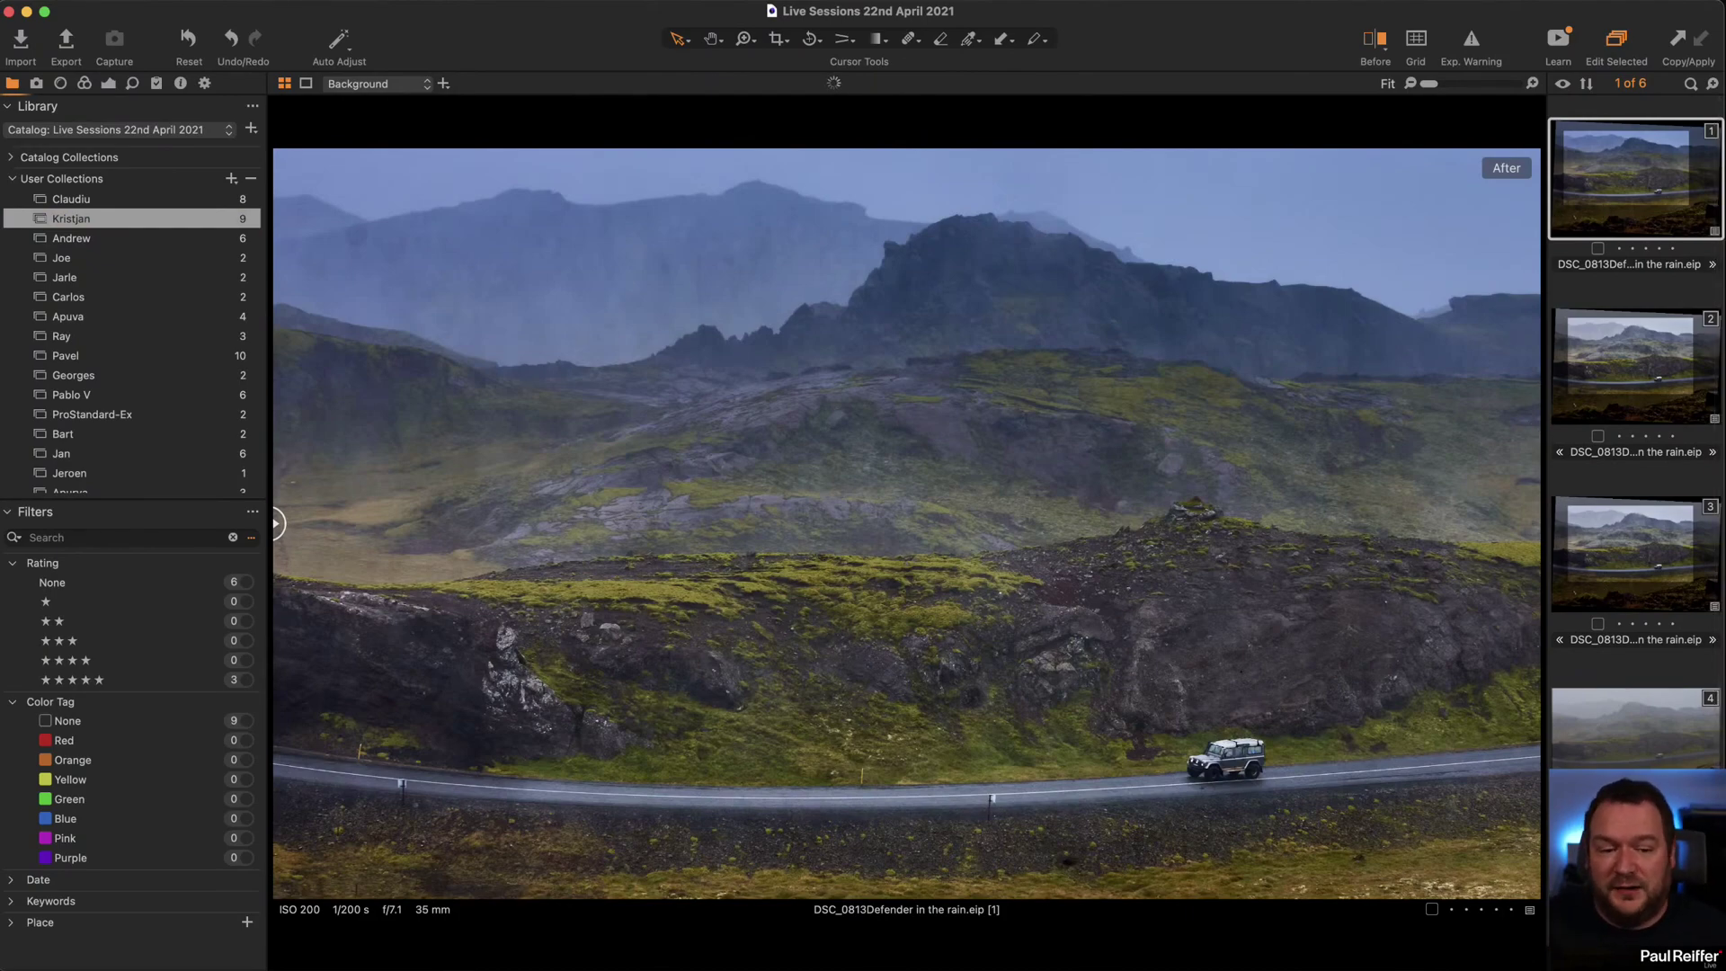
click(1632, 876)
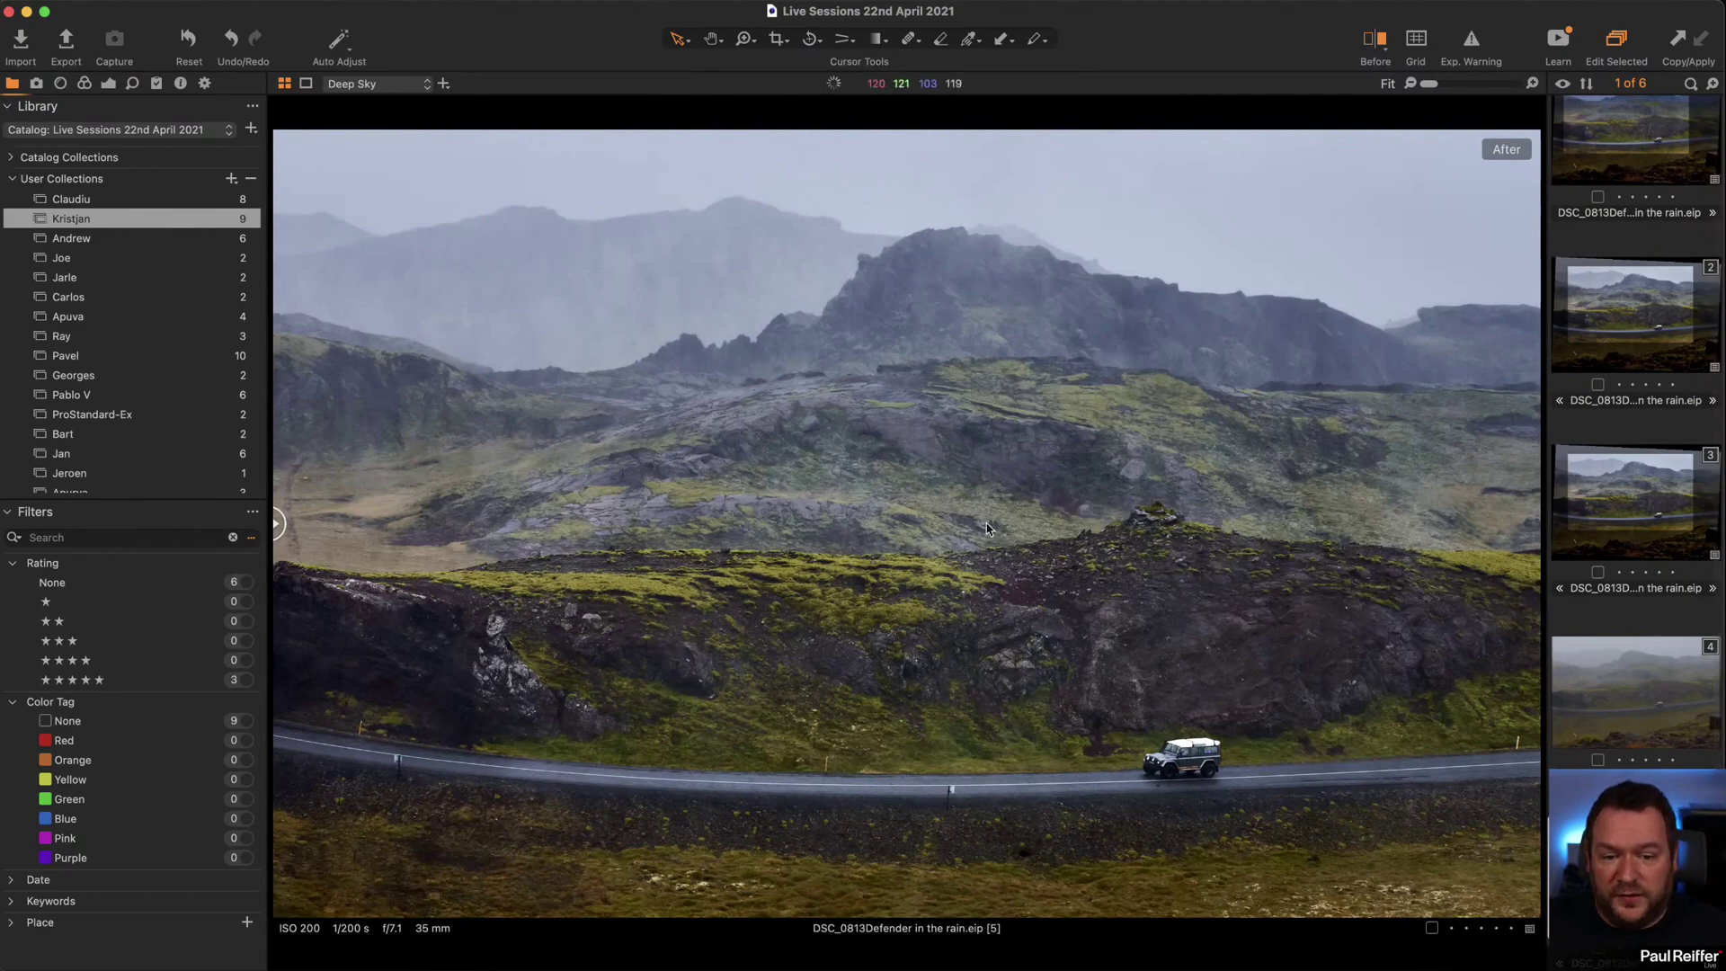
Open the album with the night city skyline photo _4120033.ORF and compare its first variant before and after editing.
click(153, 199)
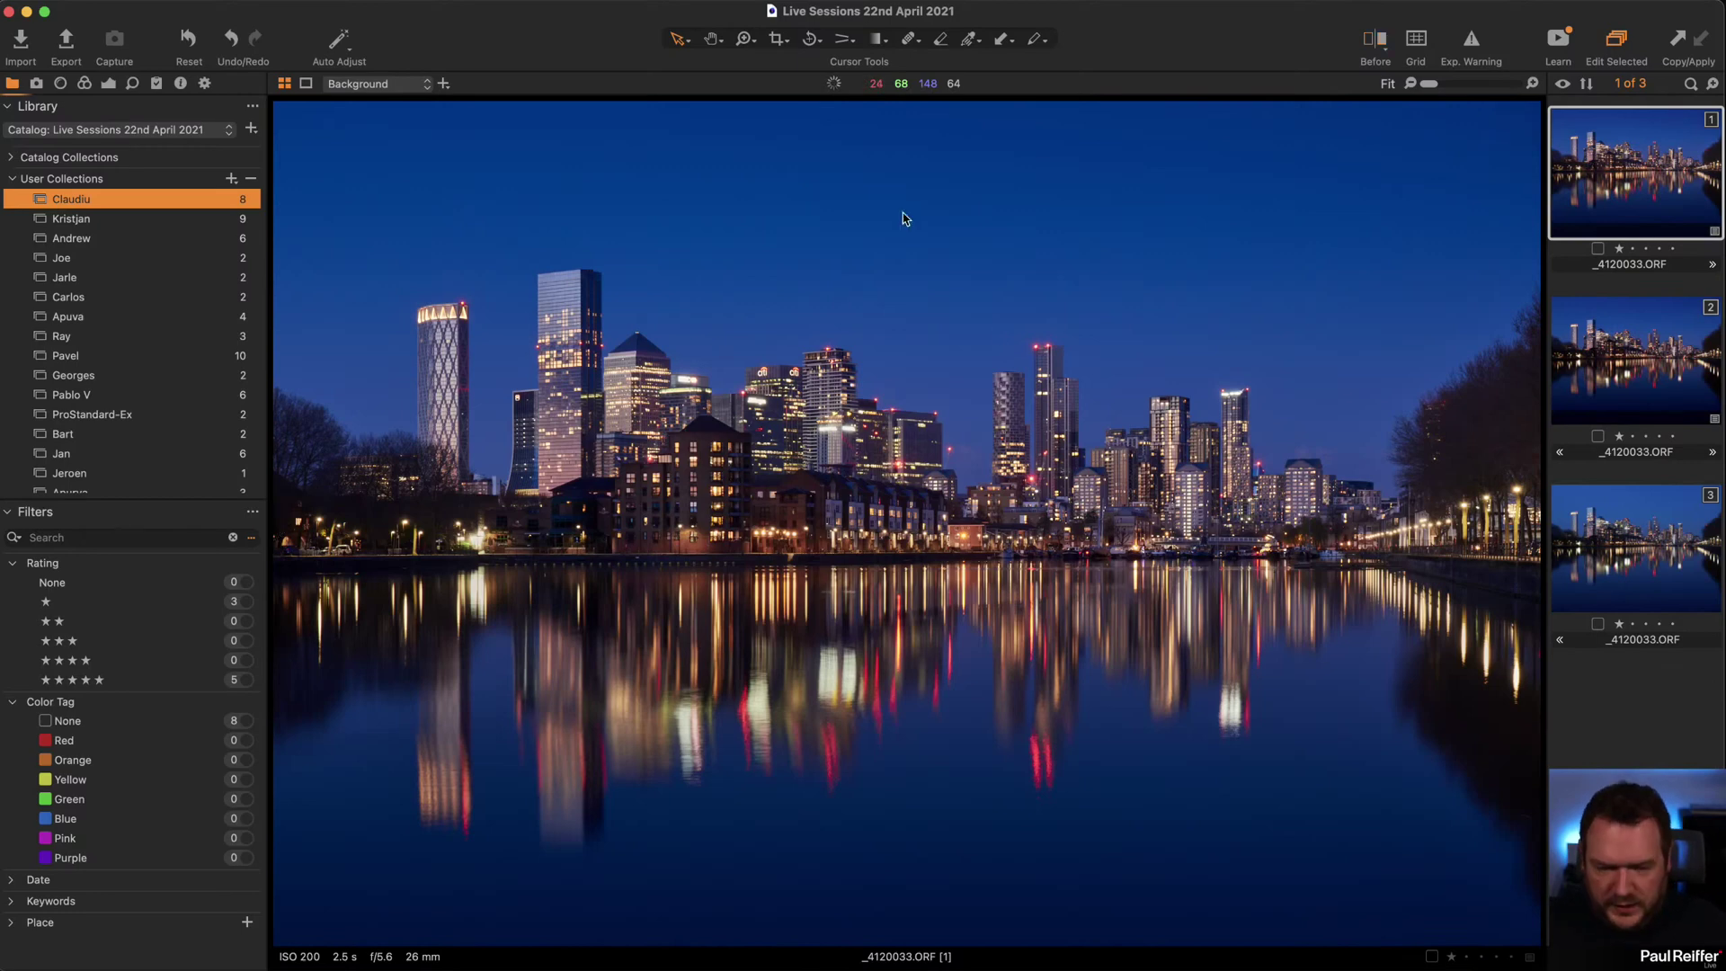
key(y)
drag(906, 522, 94, 559)
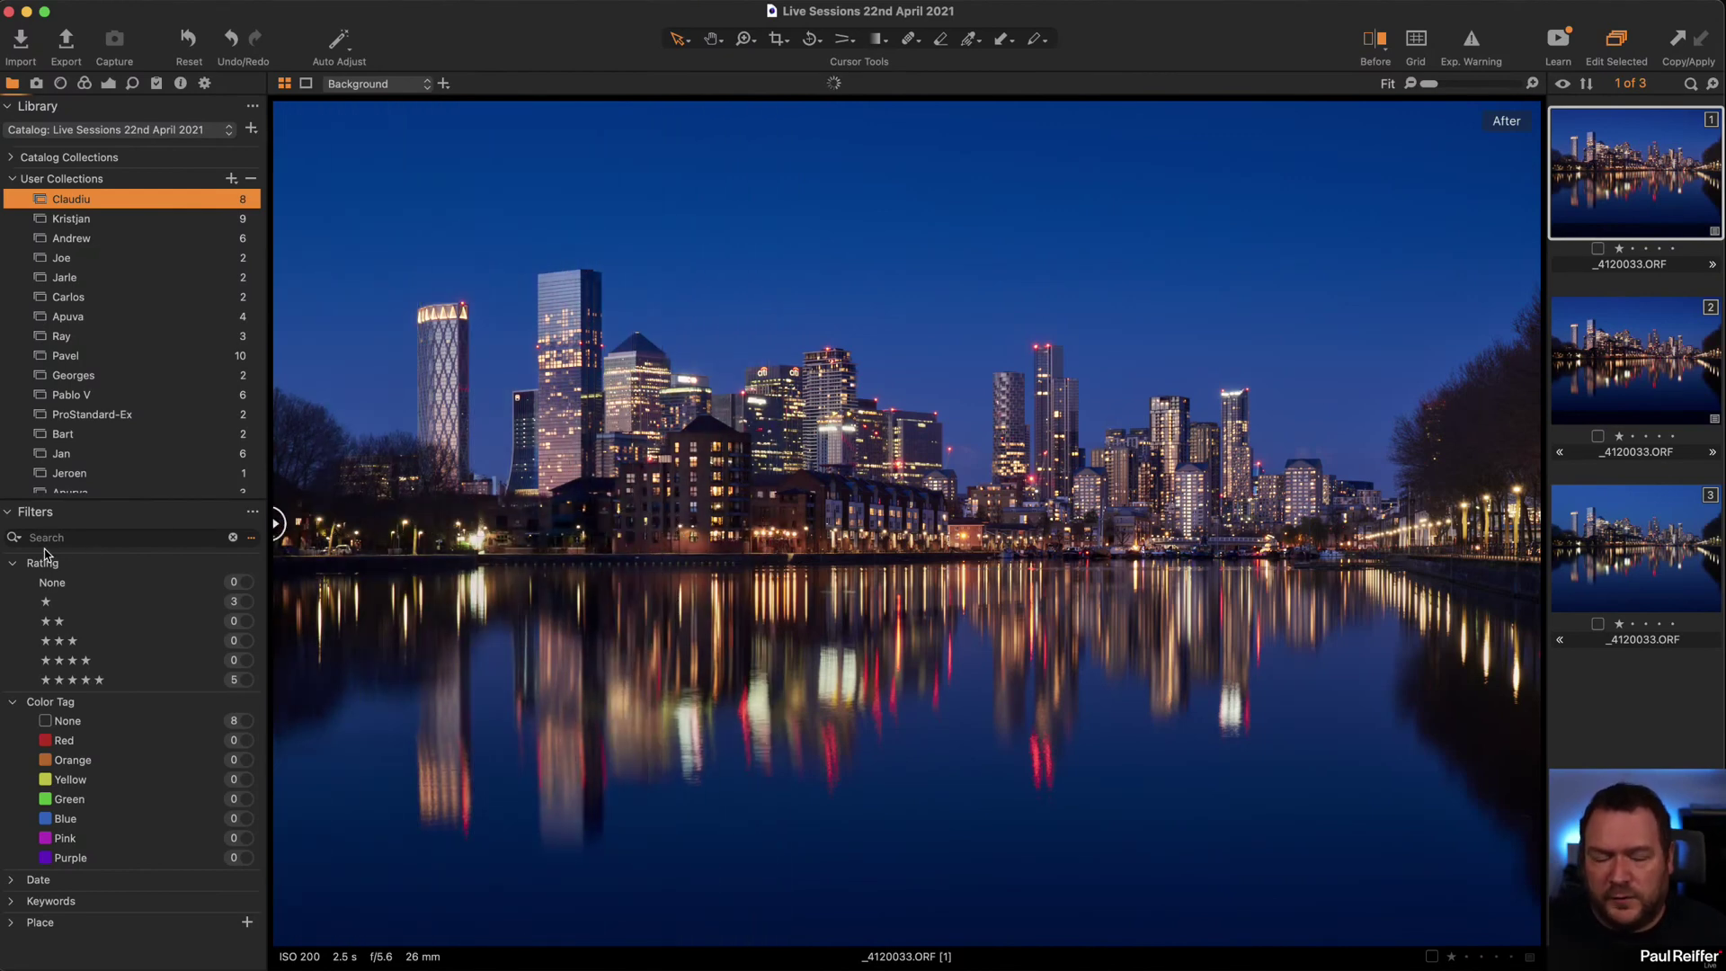